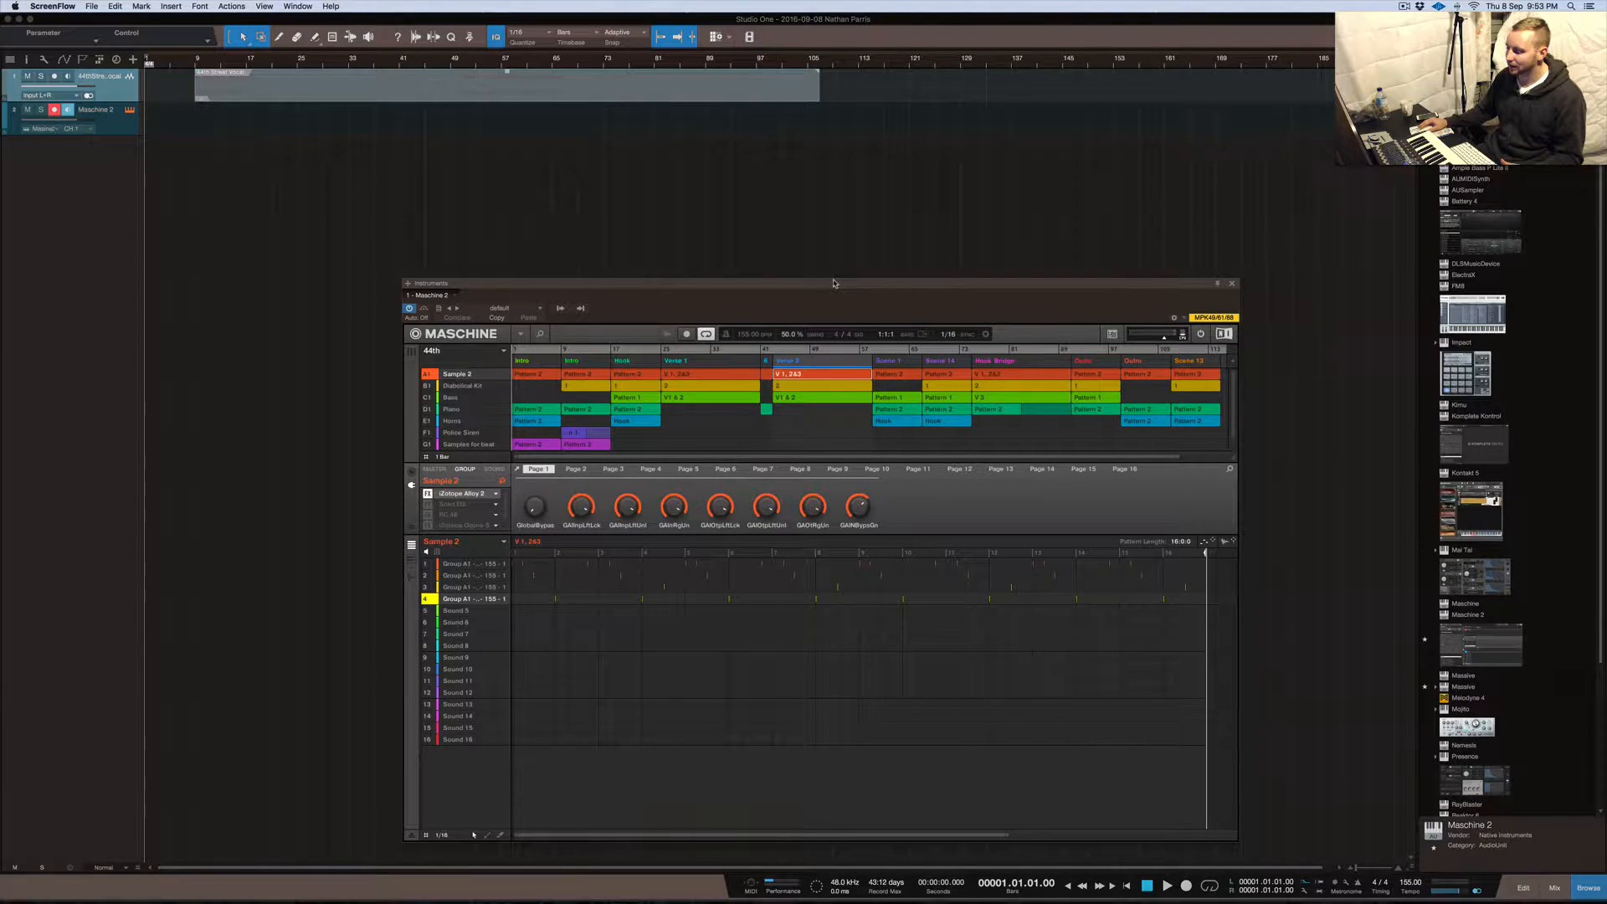
Move the Maschine window up closer to the tracks and select the first sound of the Sample 2 group
click(834, 283)
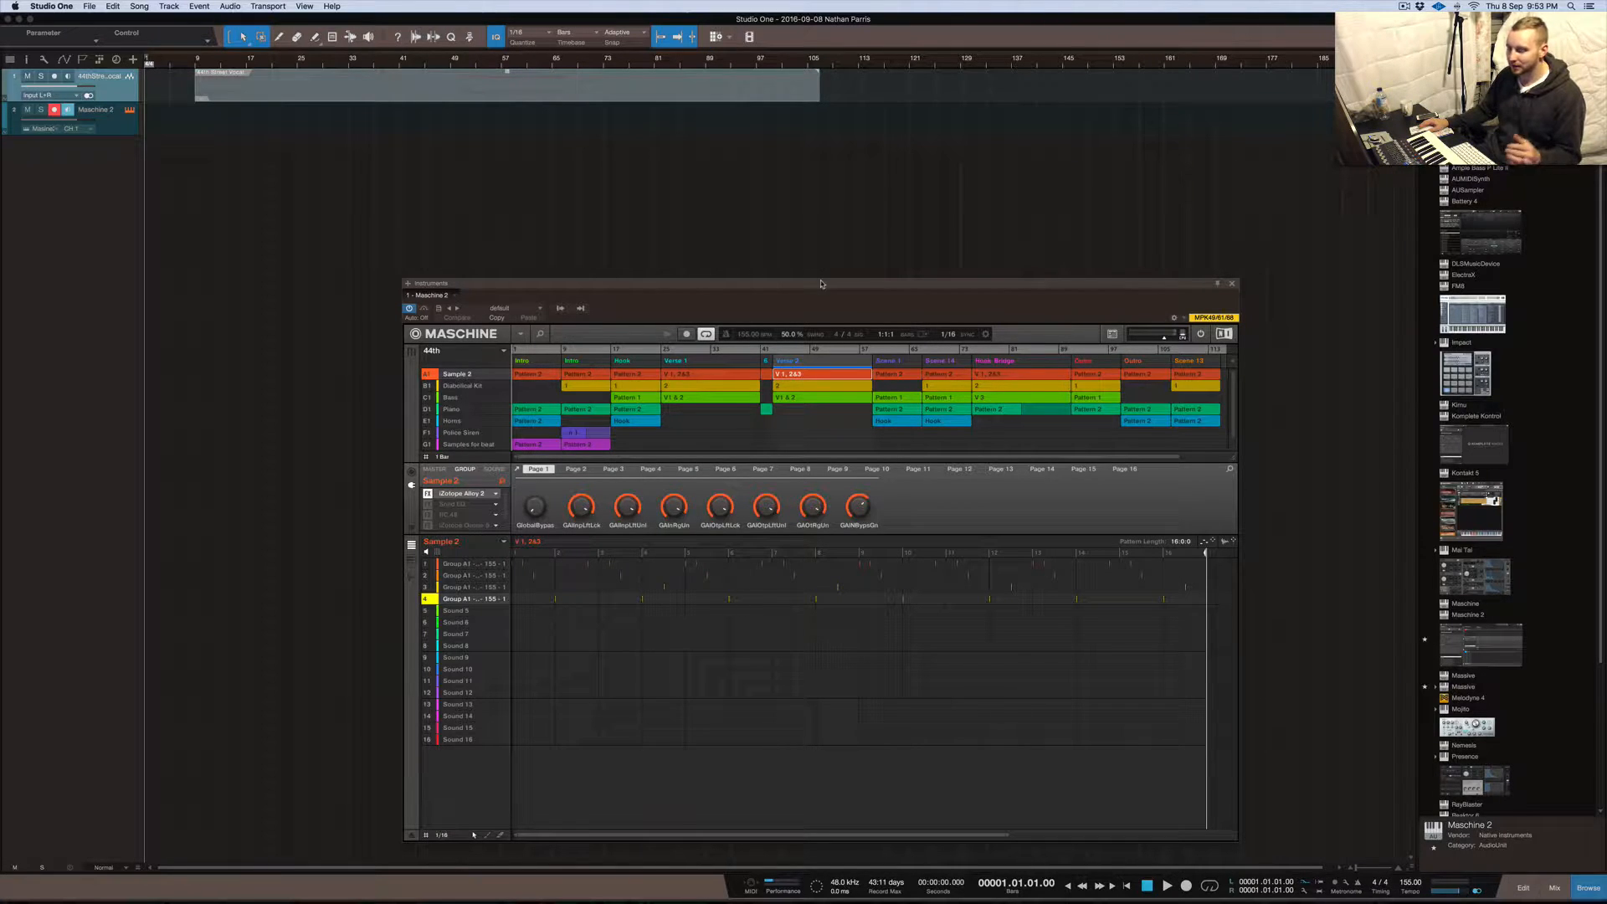
drag(817, 283, 809, 248)
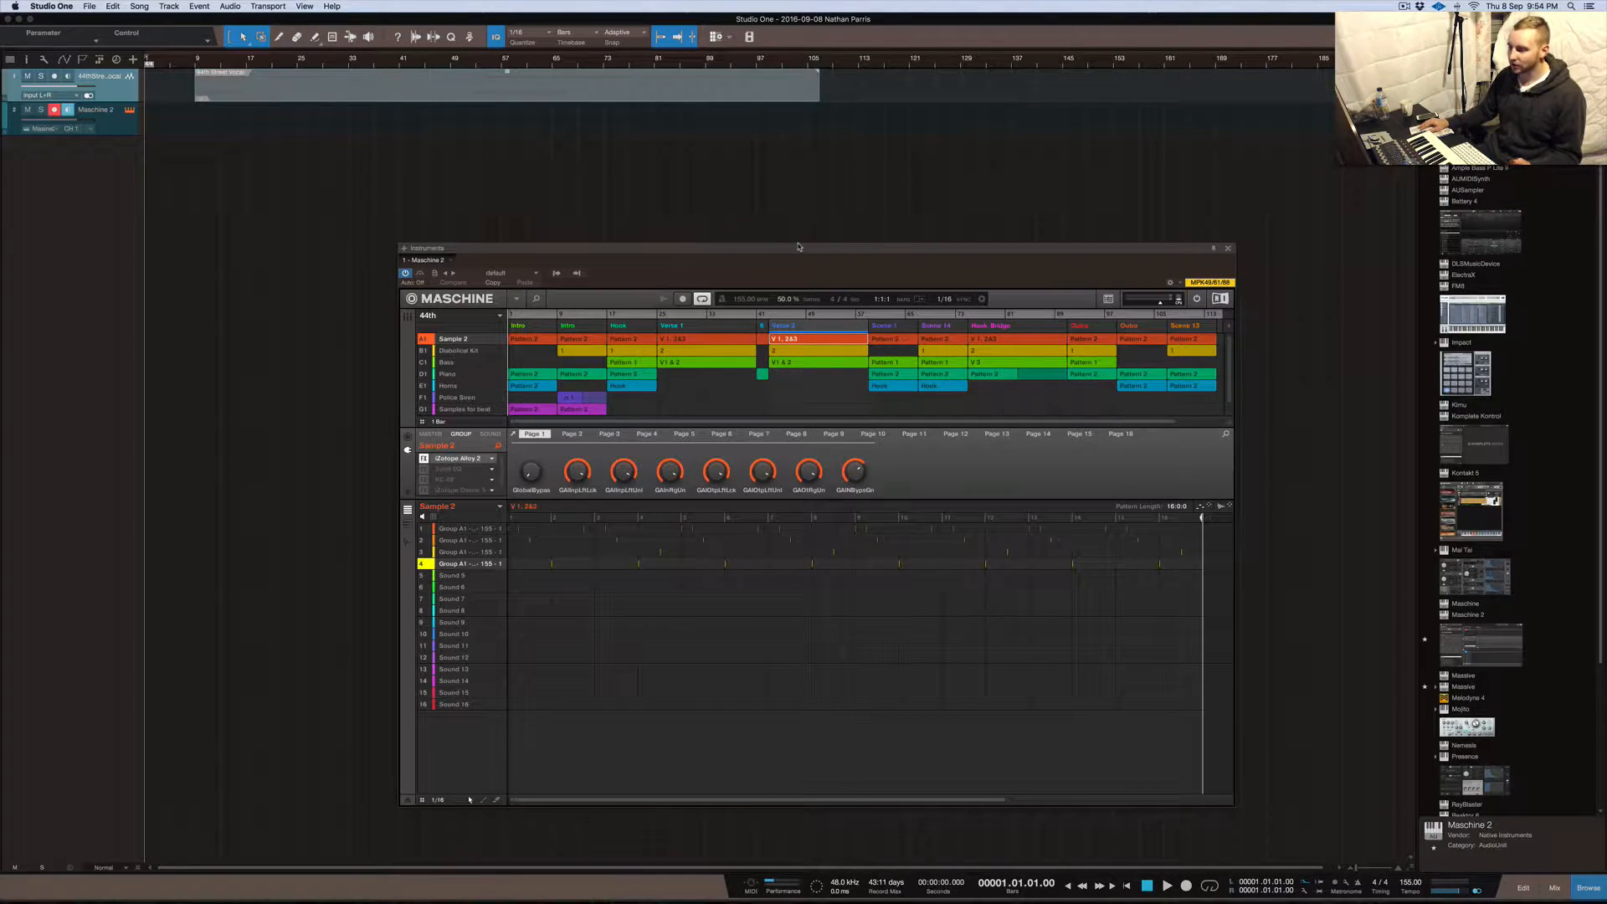
drag(799, 247, 797, 181)
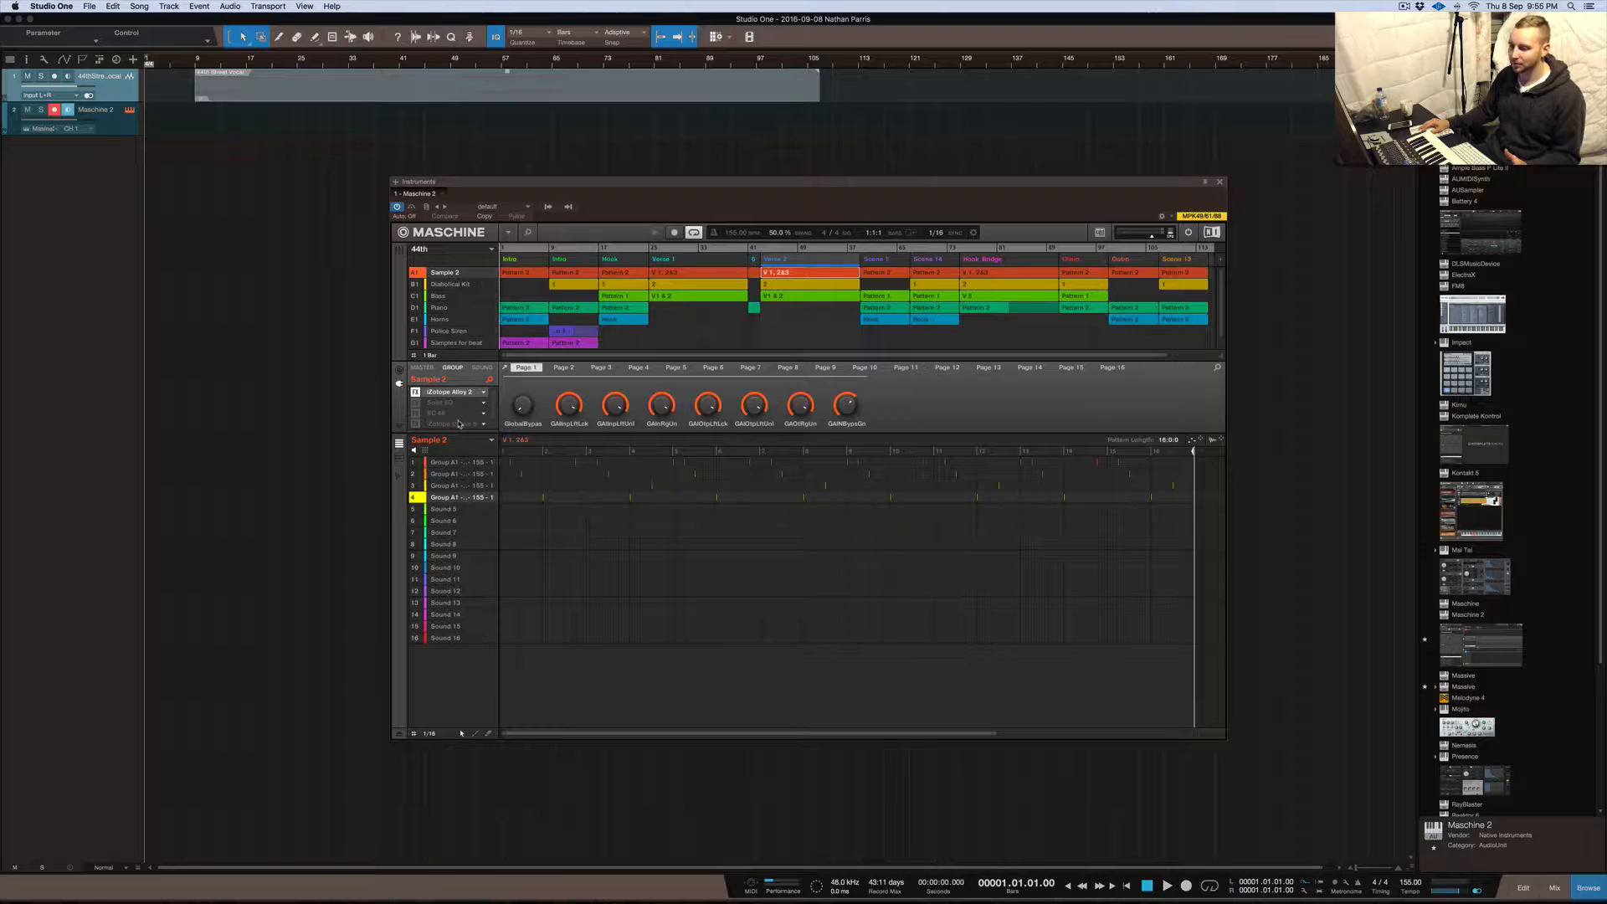
click(449, 464)
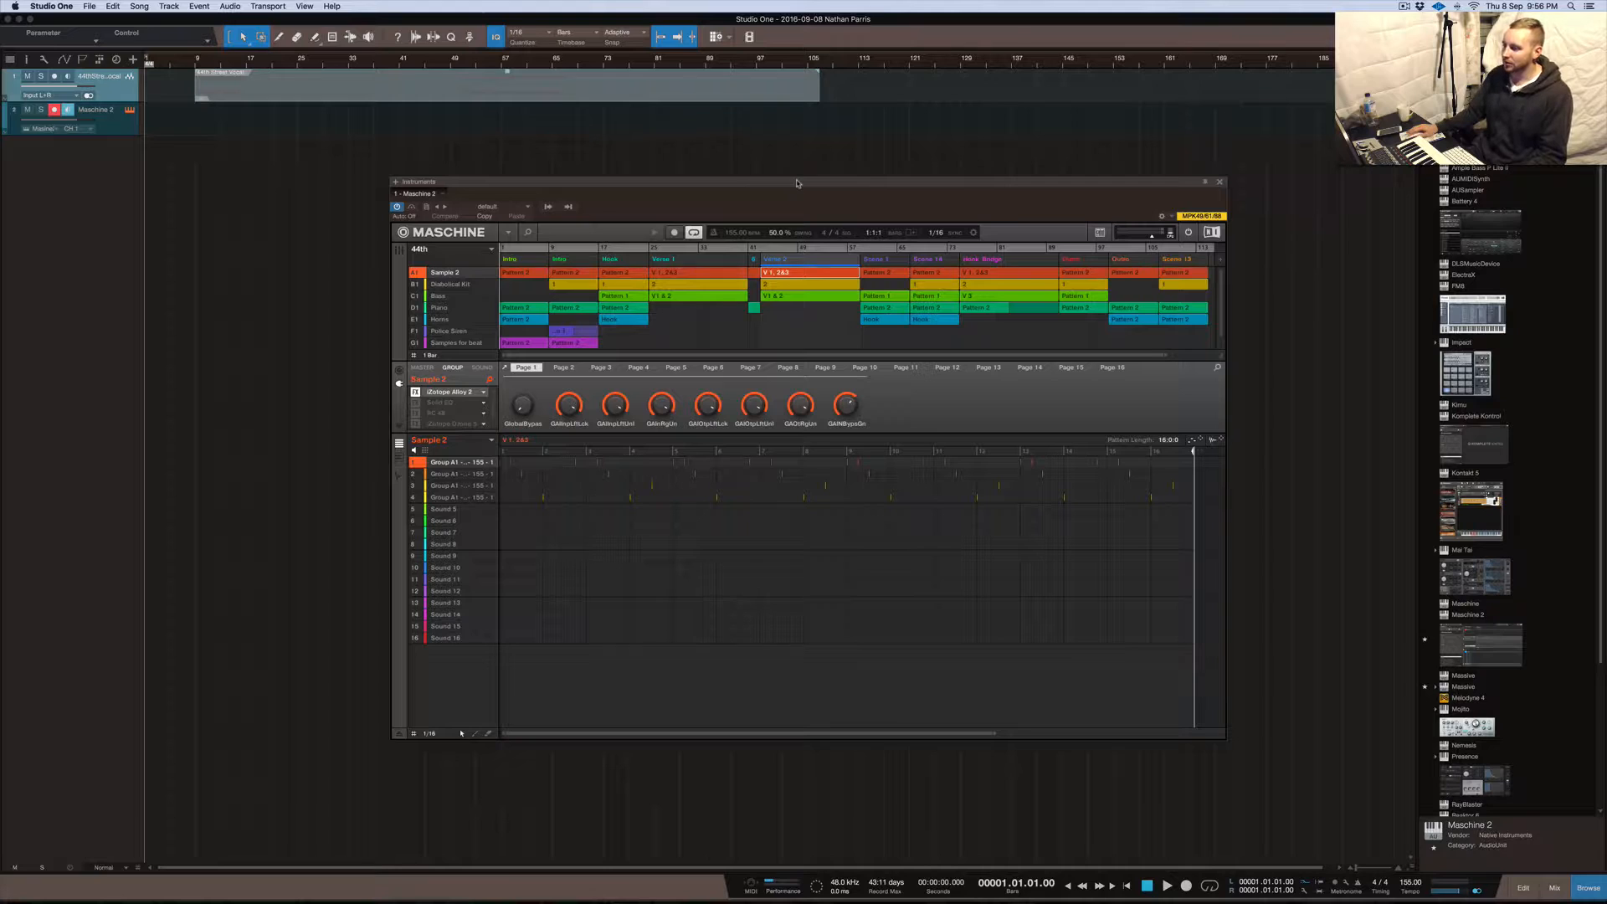
drag(814, 181, 812, 159)
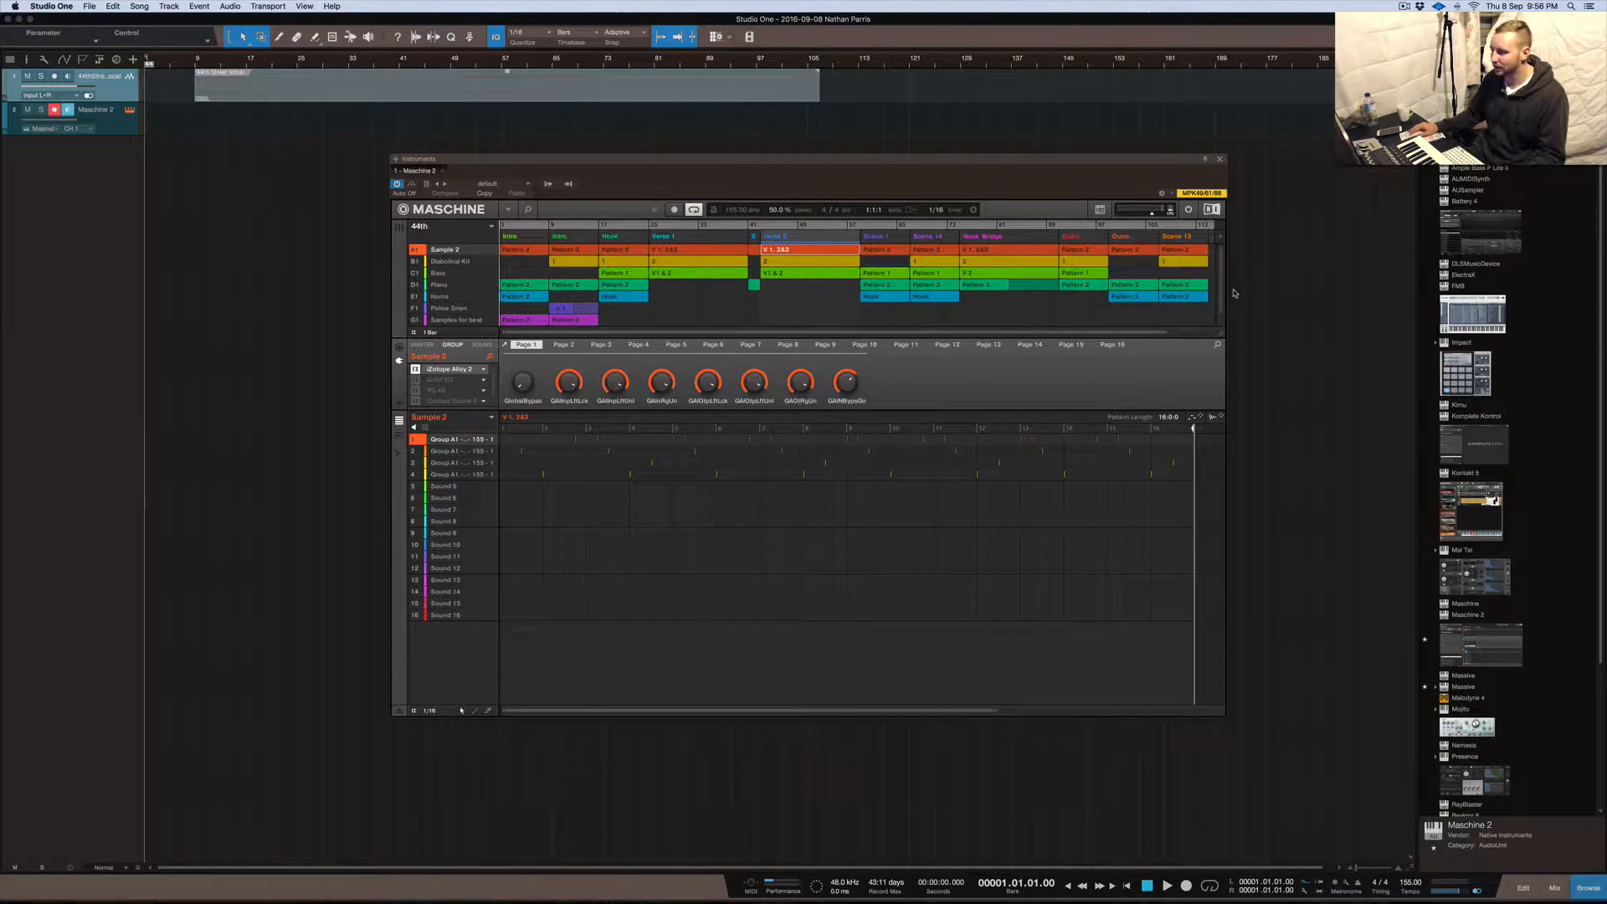
Solo the Sample 2 group and export its first Intro pattern as audio to a new track at bar 1
drag(1170, 335, 1188, 334)
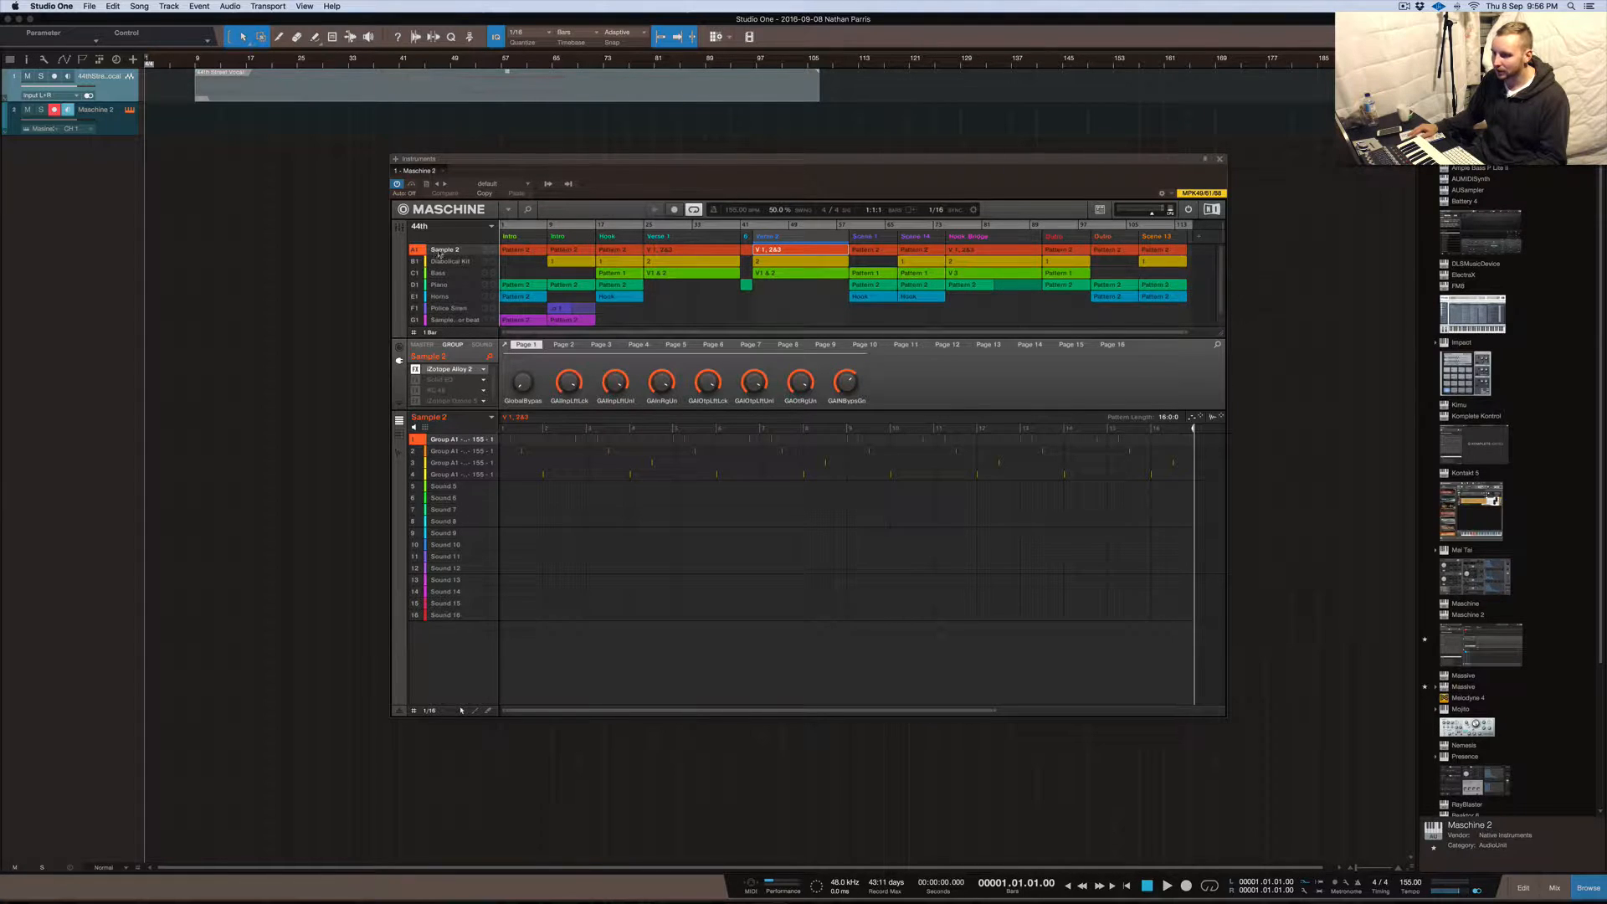
right_click(416, 250)
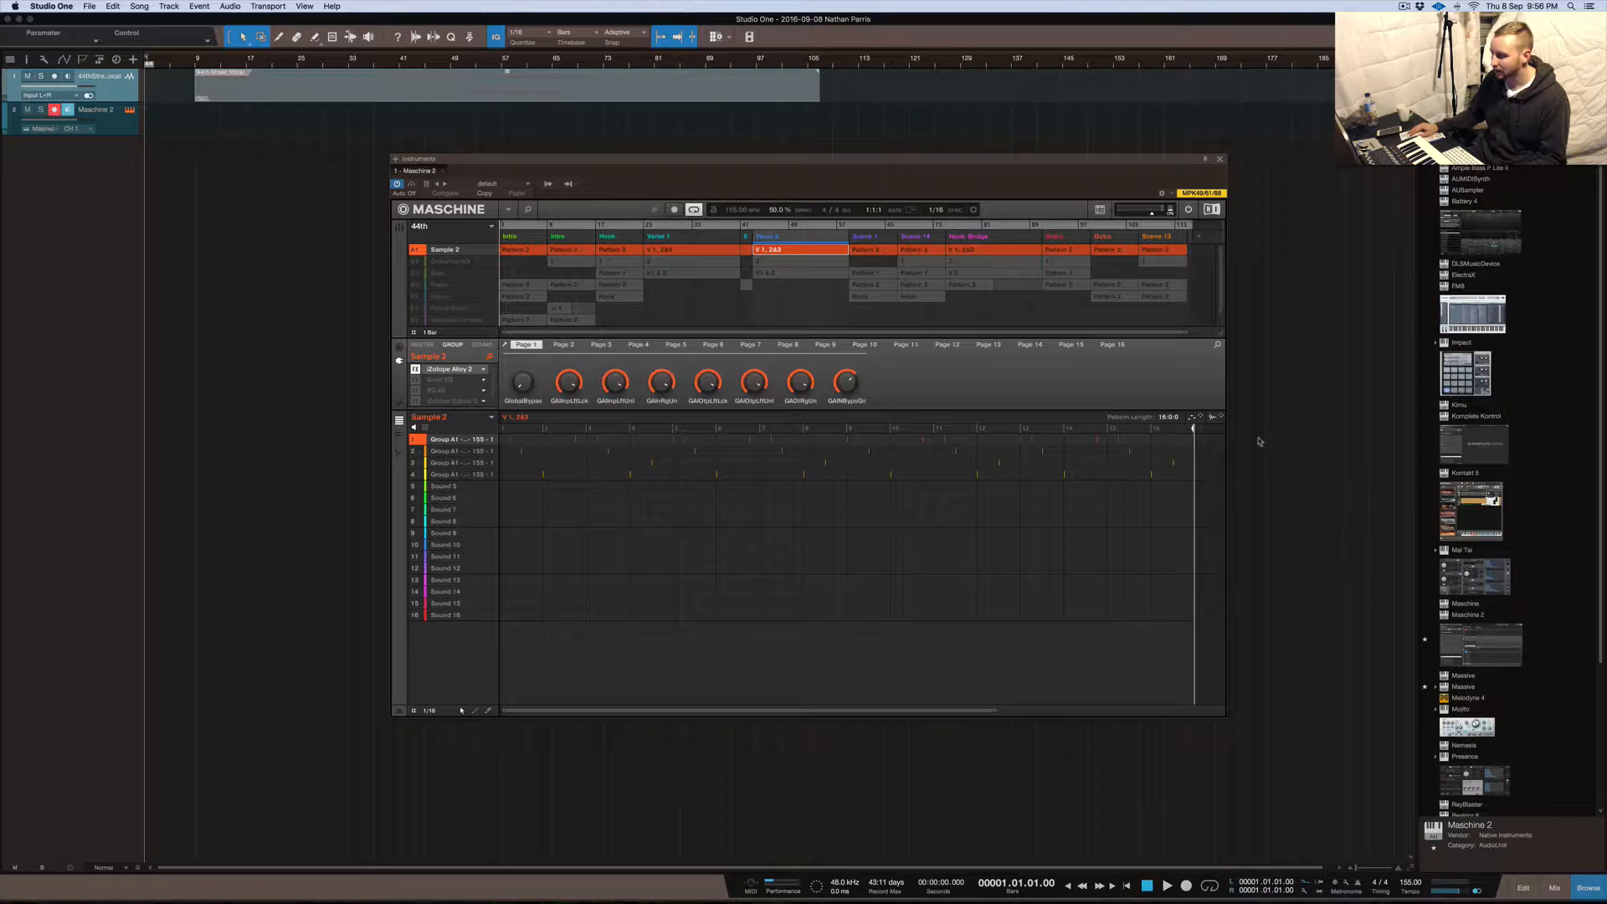
click(519, 237)
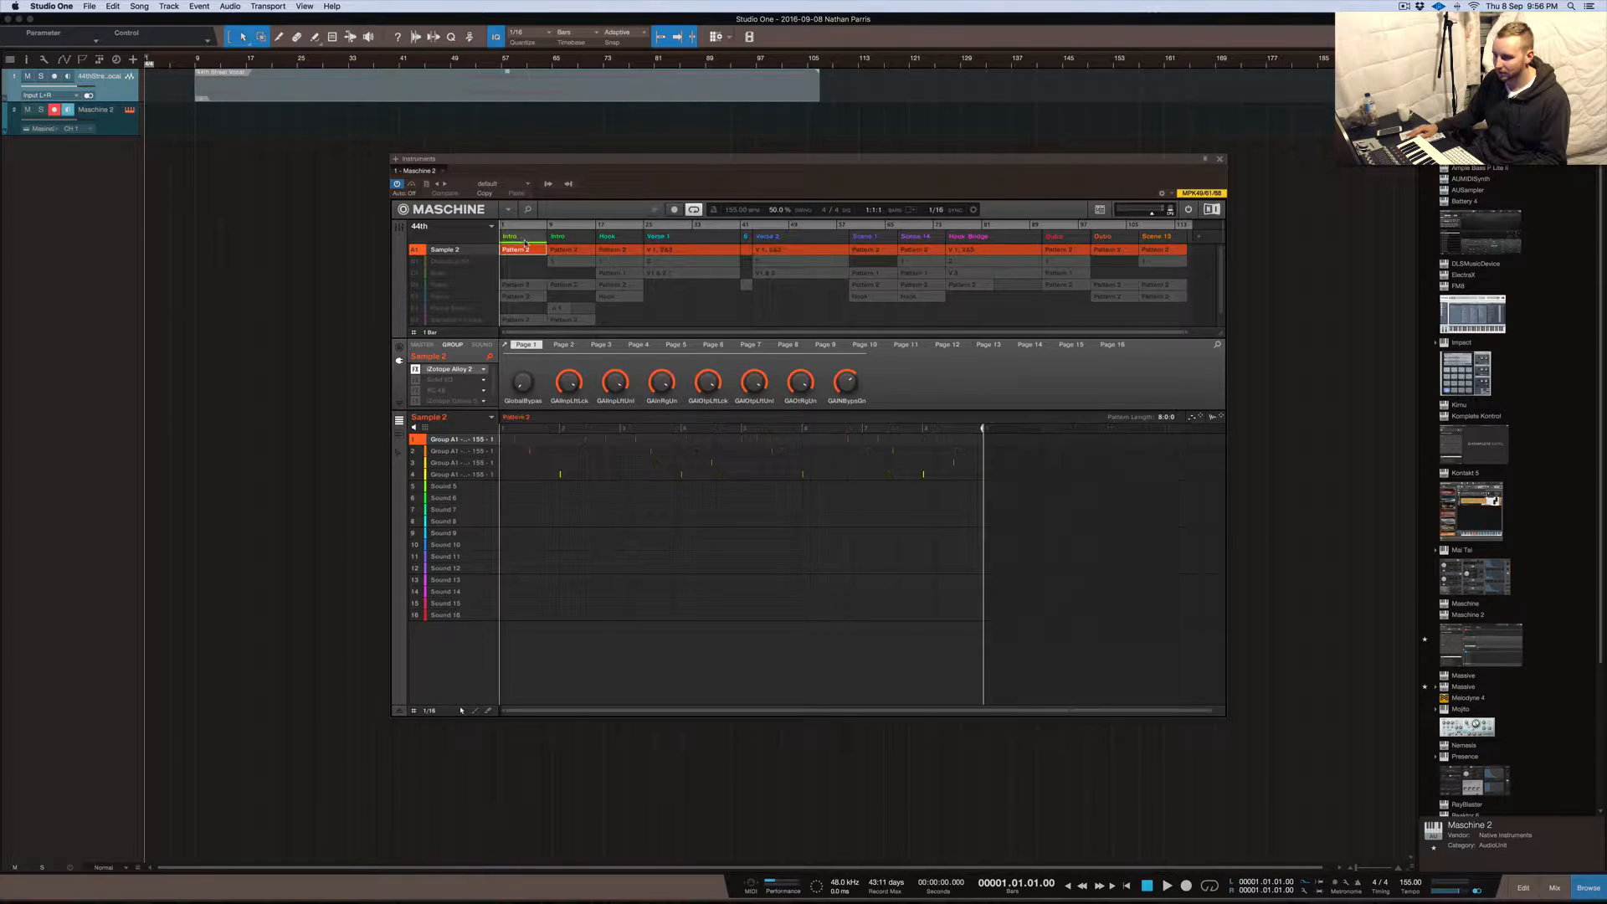
drag(1212, 418, 166, 177)
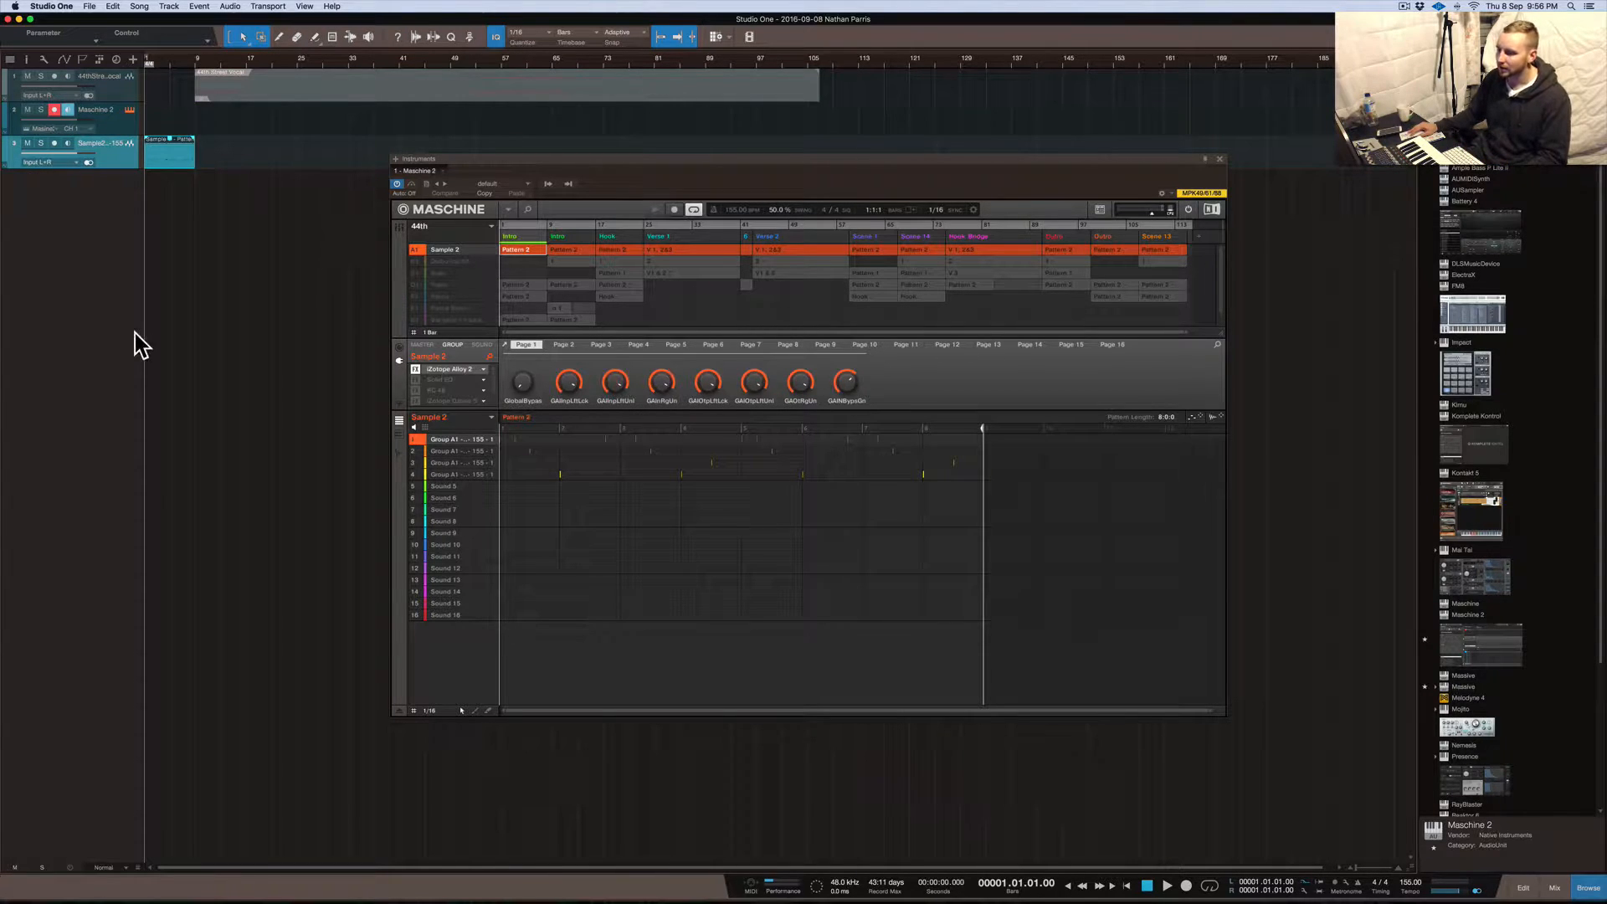
Copy the Intro audio clip to bars 9 and 17, and place the Verse 1 pattern's audio at bar 25
click(574, 237)
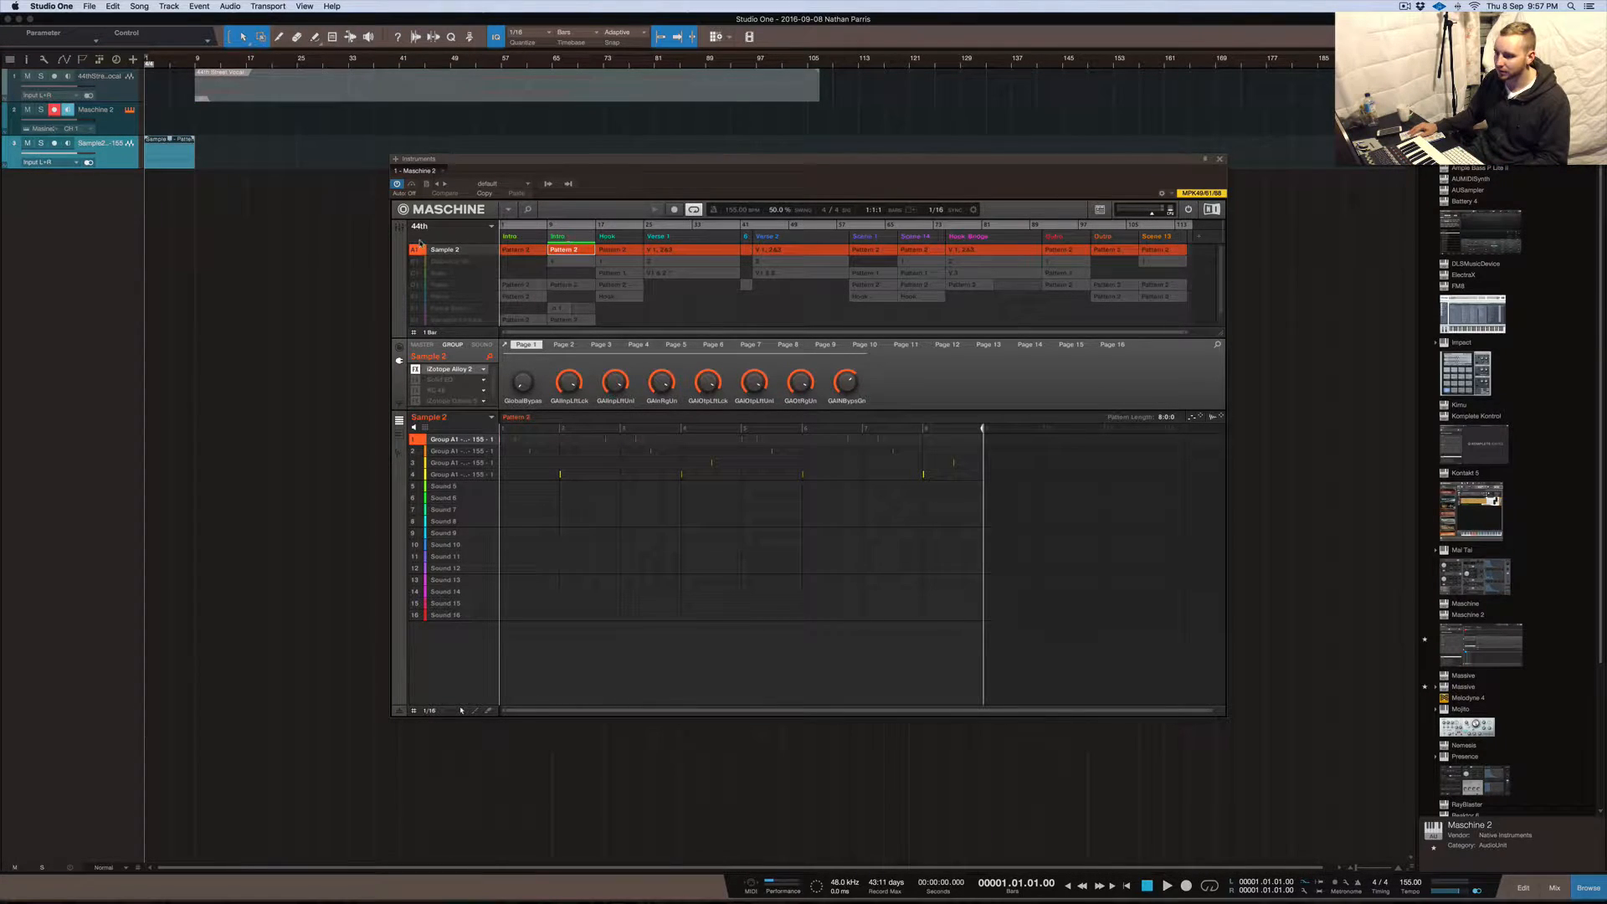
drag(177, 160, 278, 167)
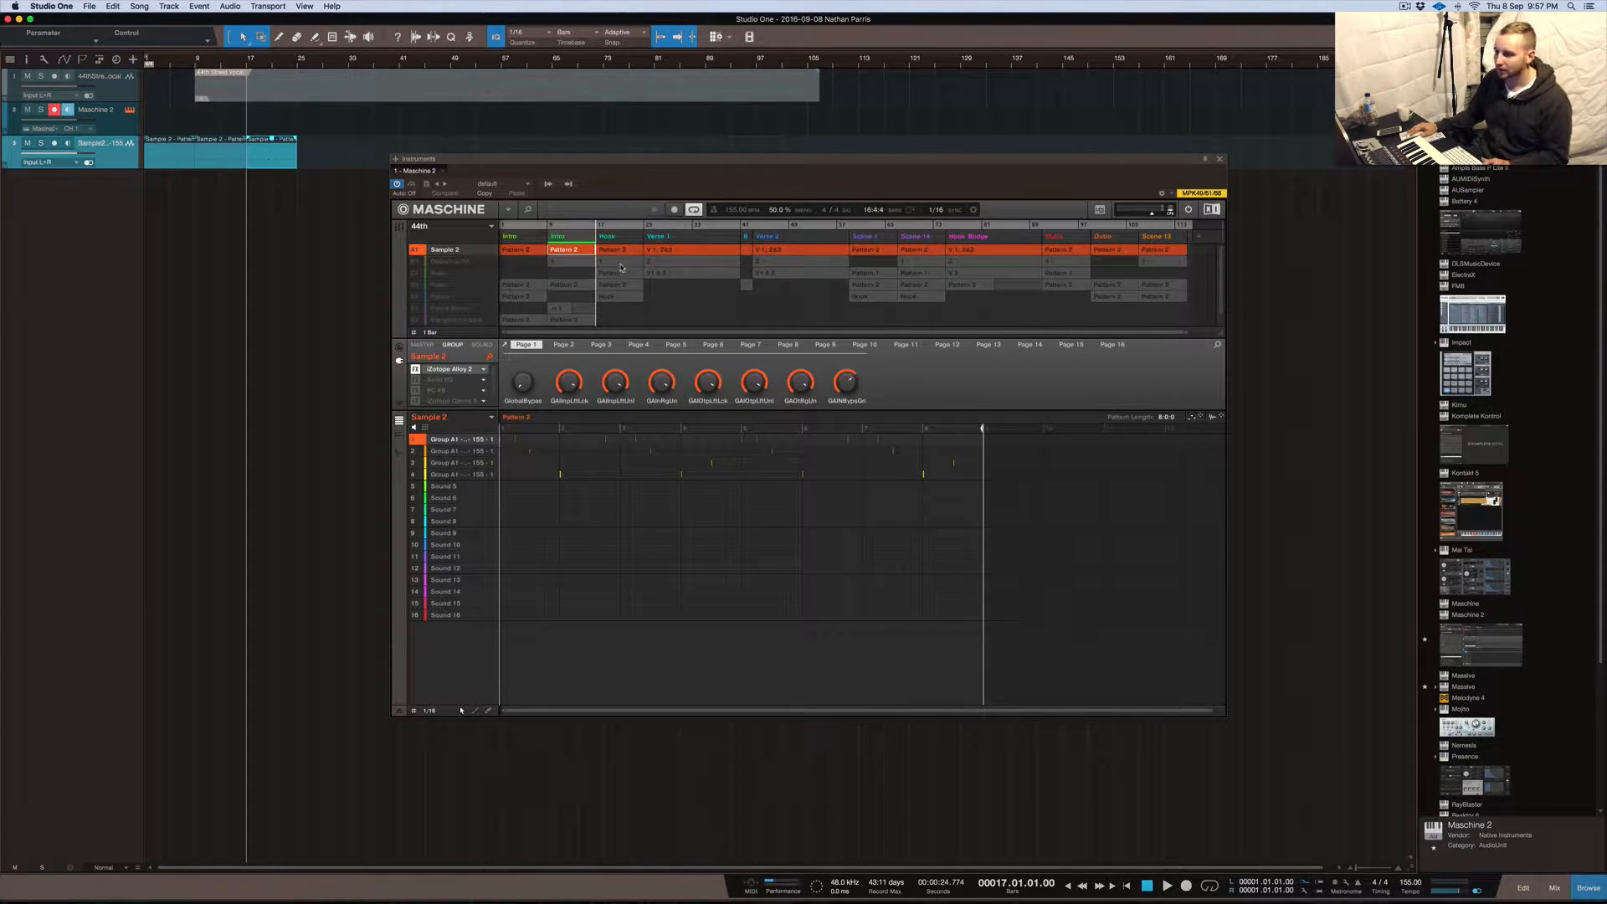
click(700, 250)
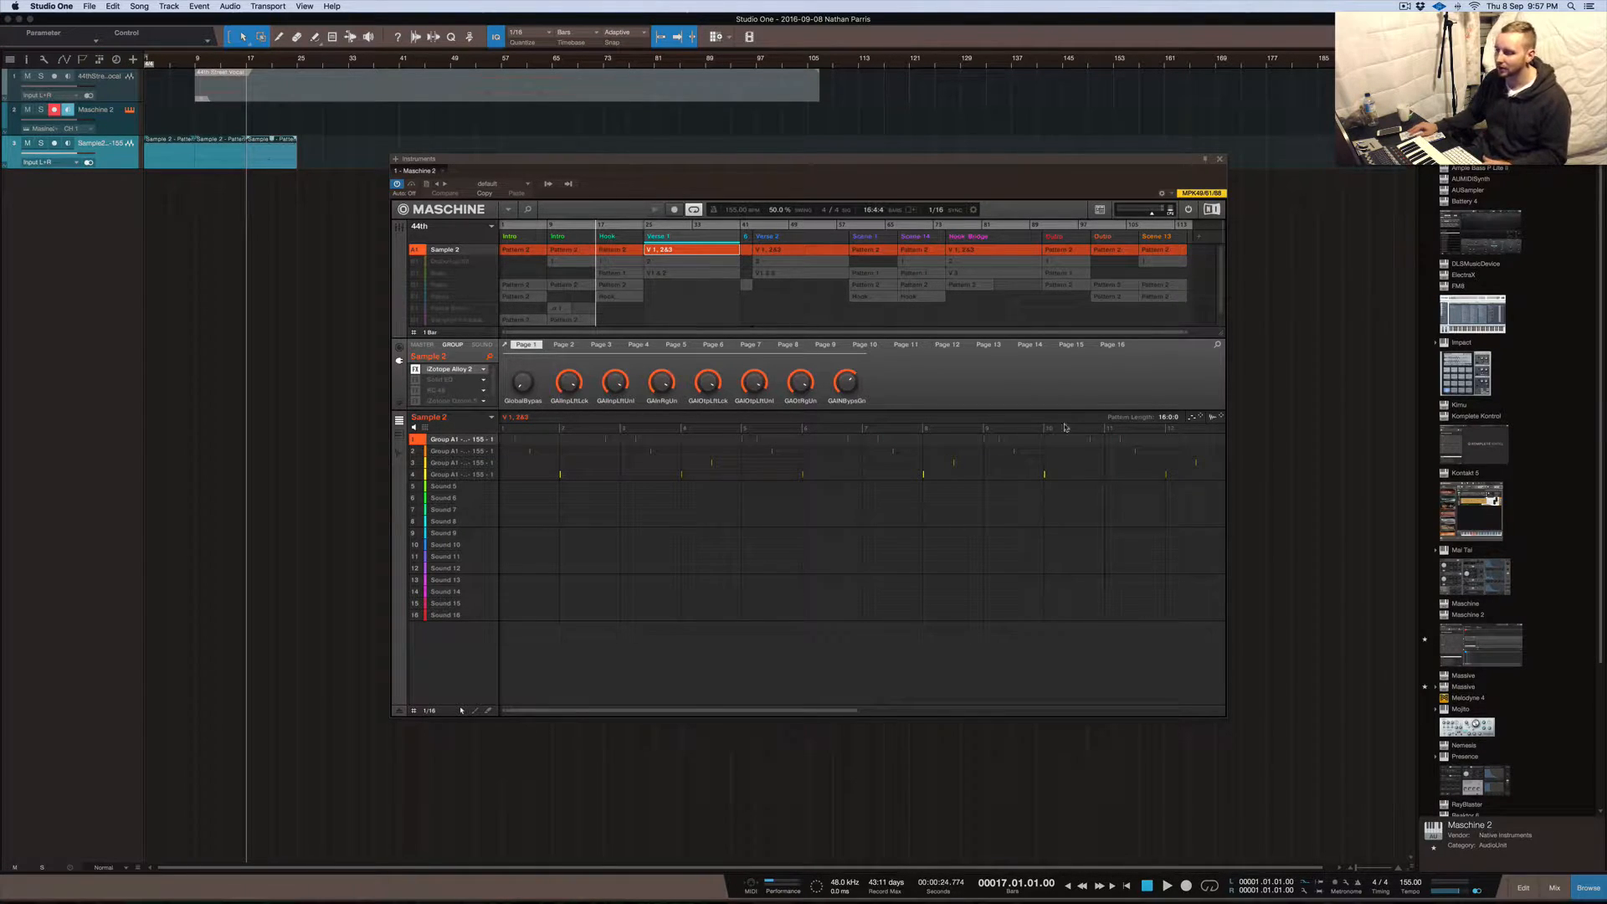
drag(934, 159, 947, 272)
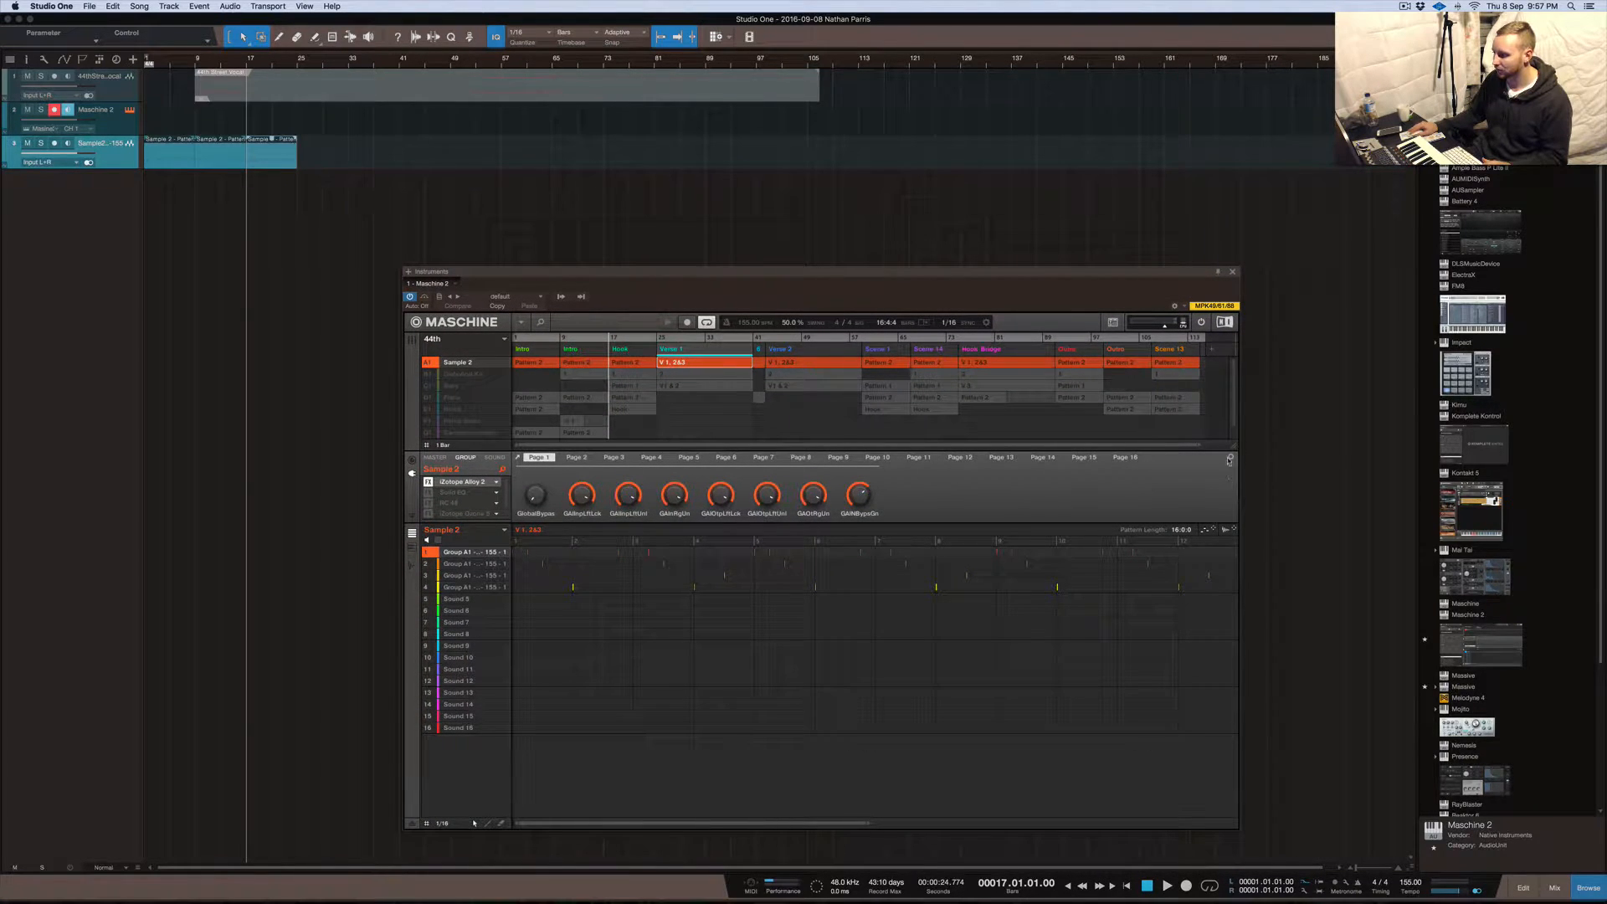
drag(1226, 531, 300, 150)
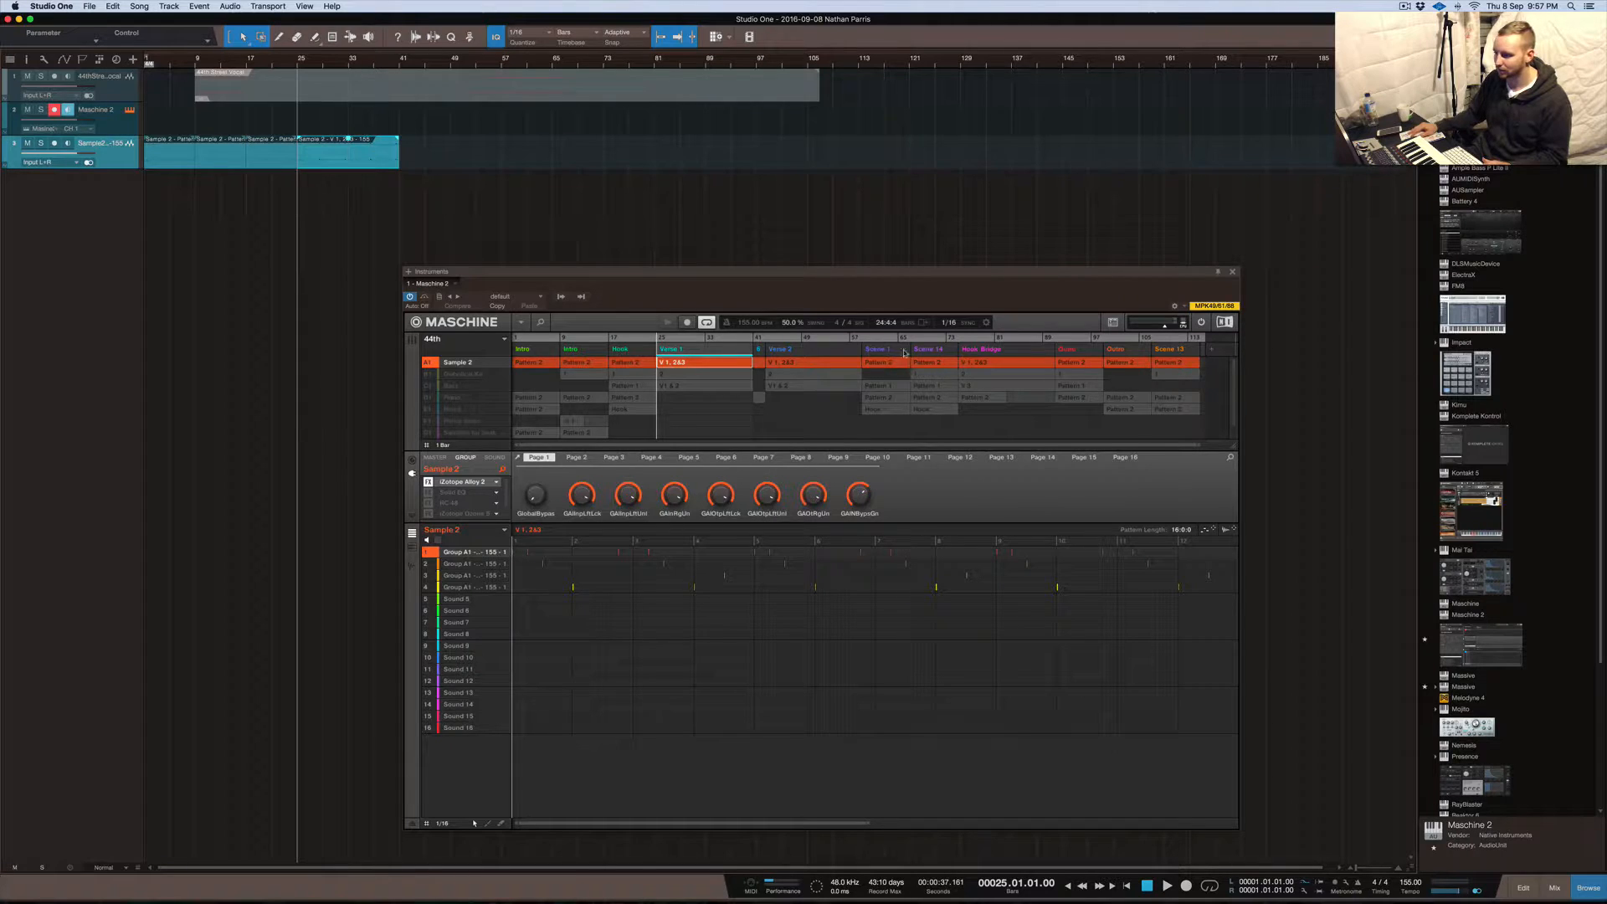
Place the audio of the two-bar Sample 2 pattern at bar 41 and the Verse 2 pattern's audio at bar 43
click(760, 364)
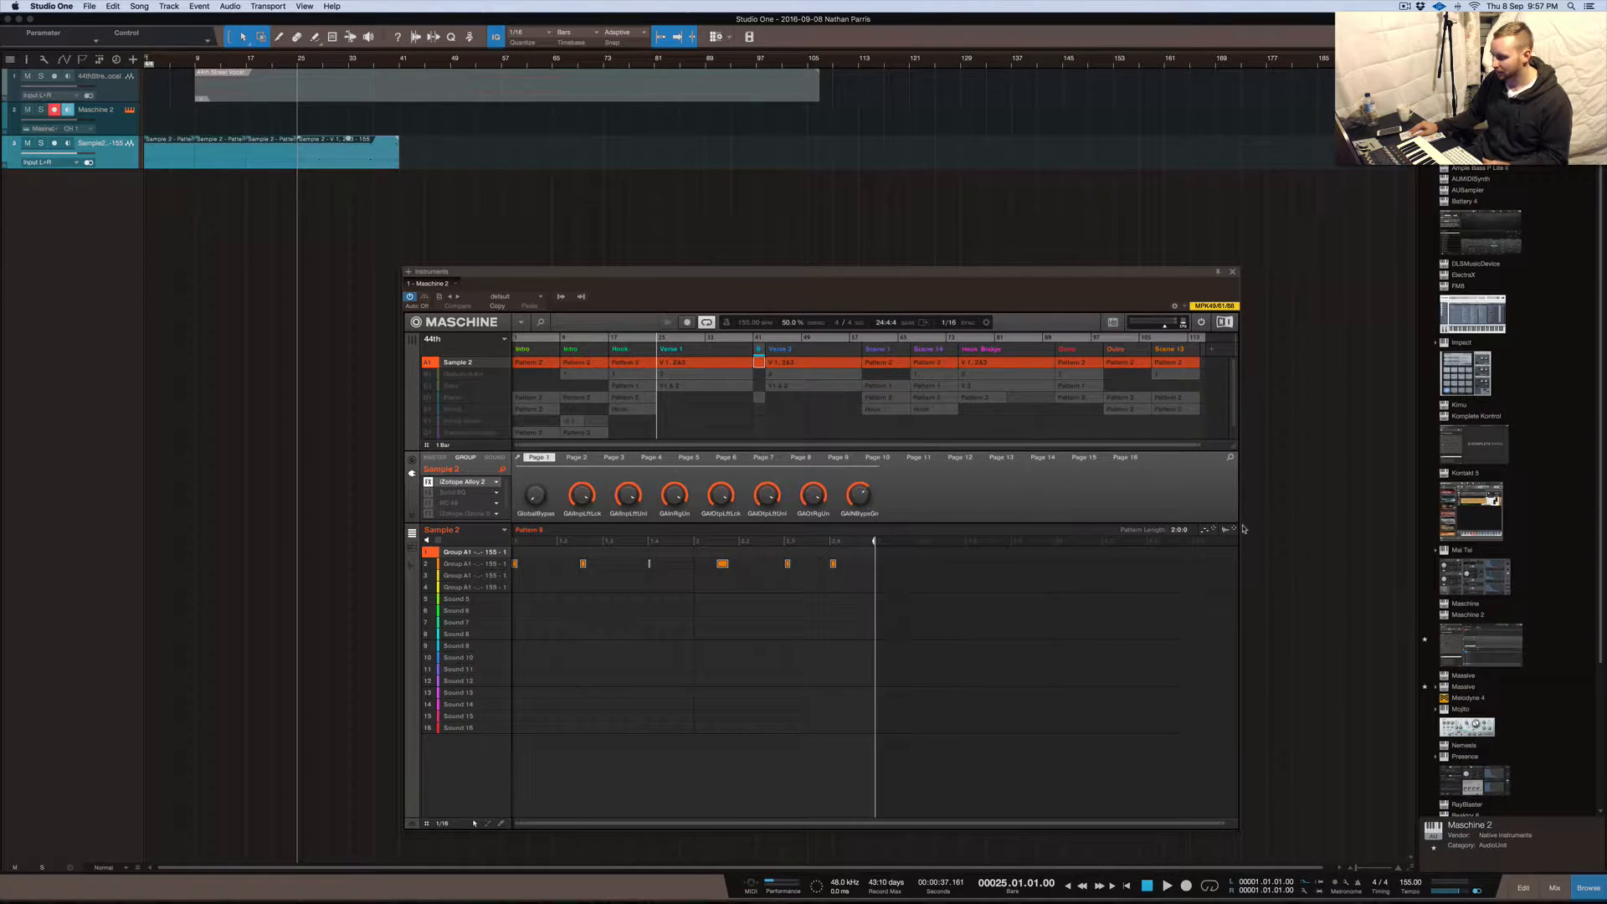
drag(1233, 530, 413, 157)
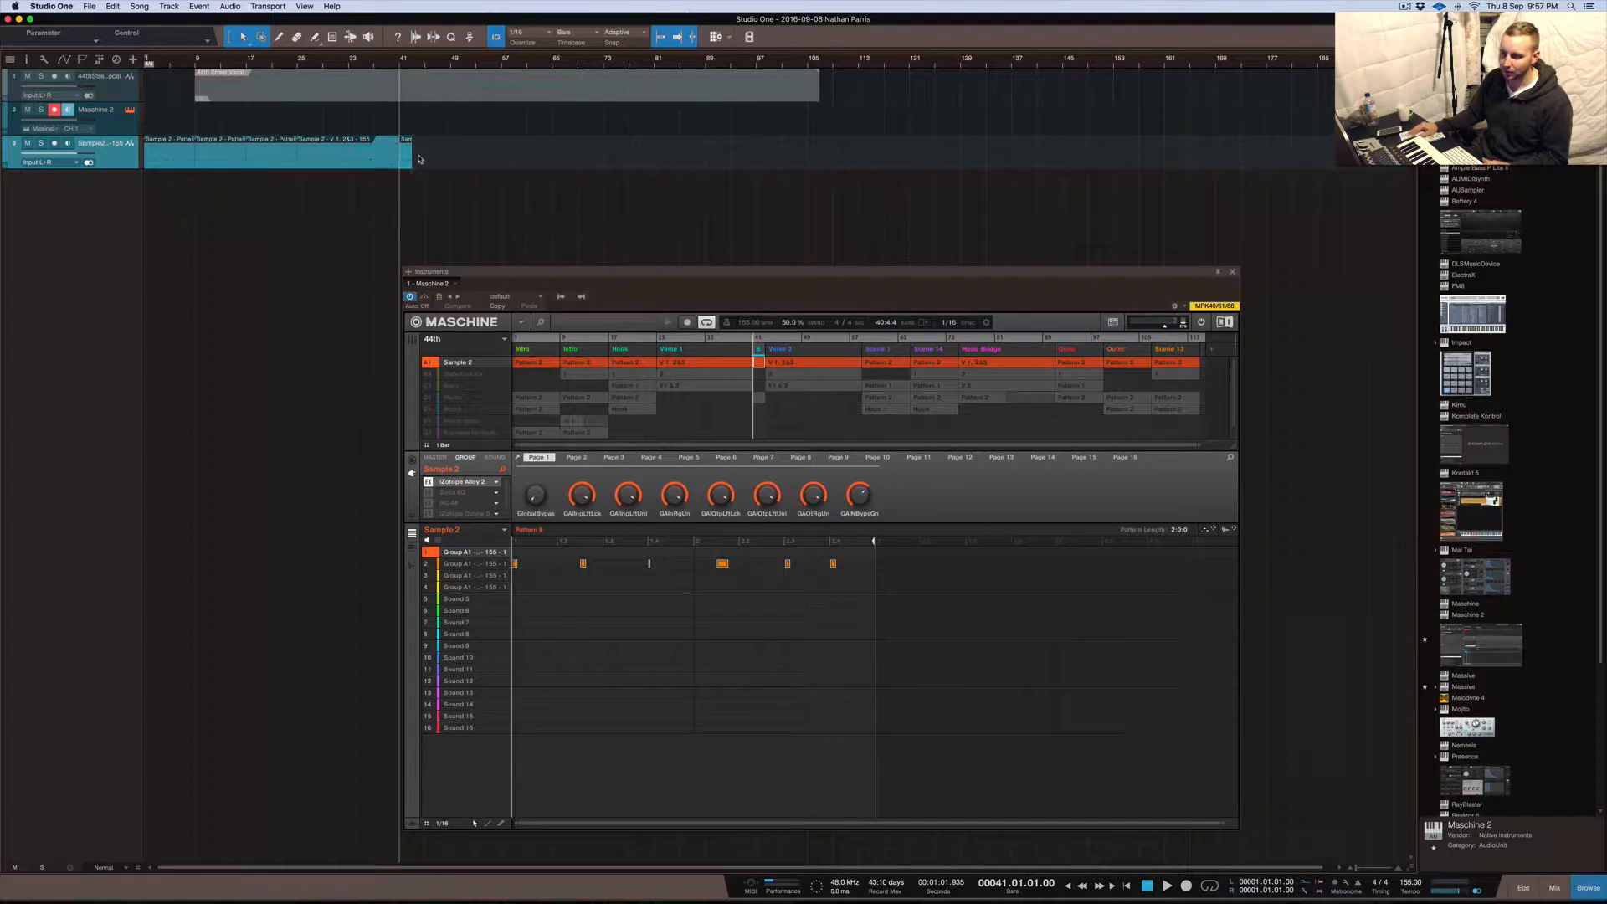
click(817, 362)
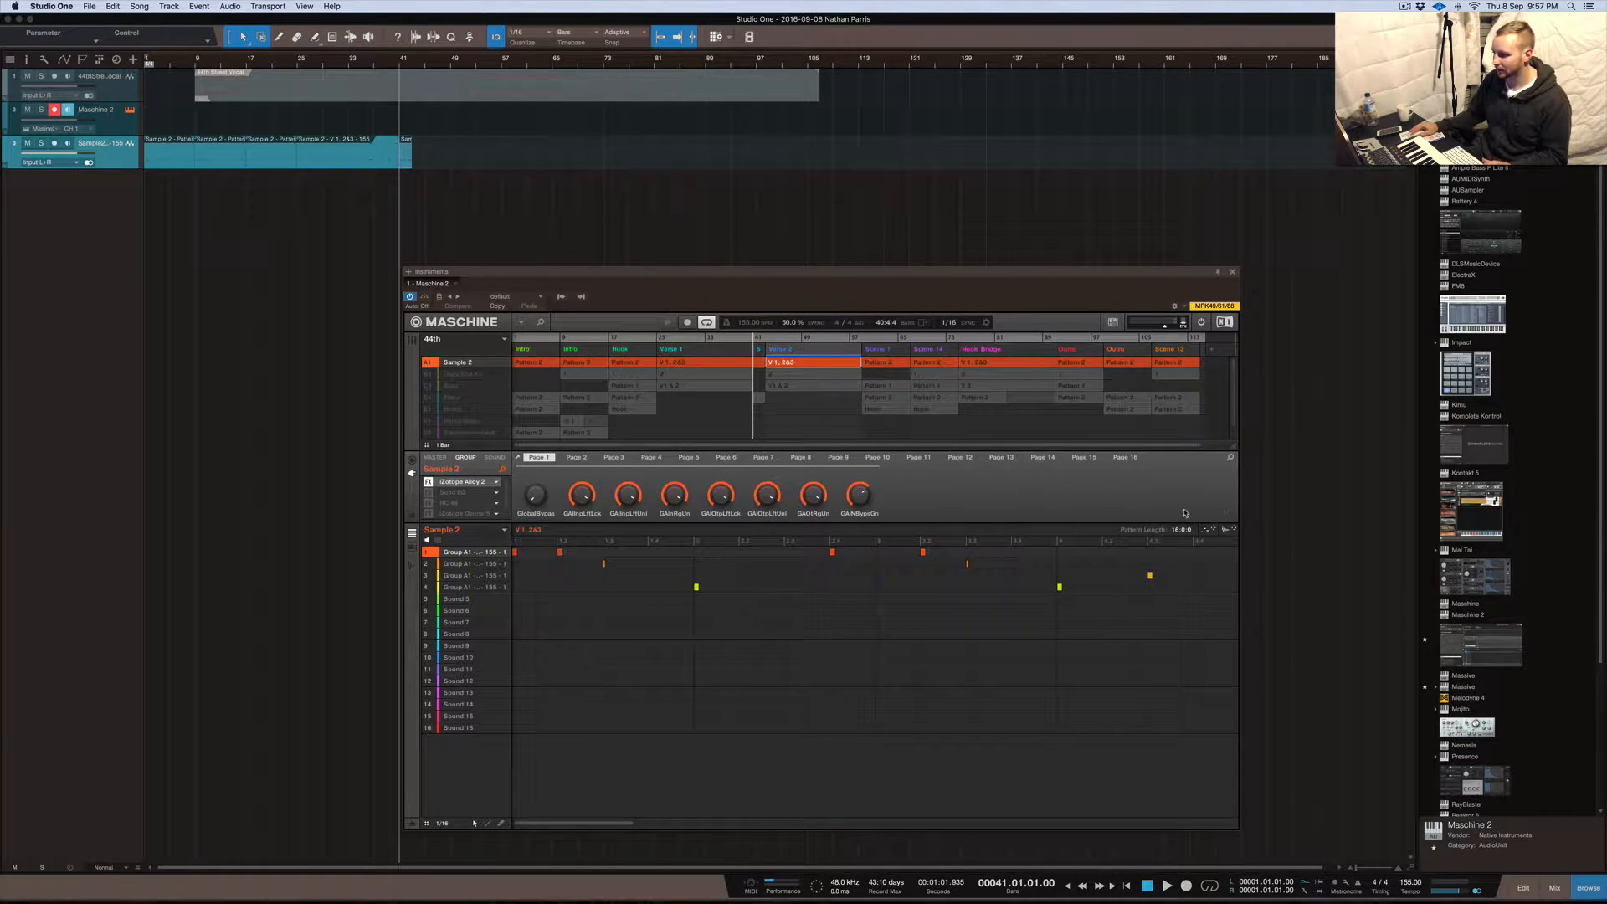
drag(636, 823, 1056, 823)
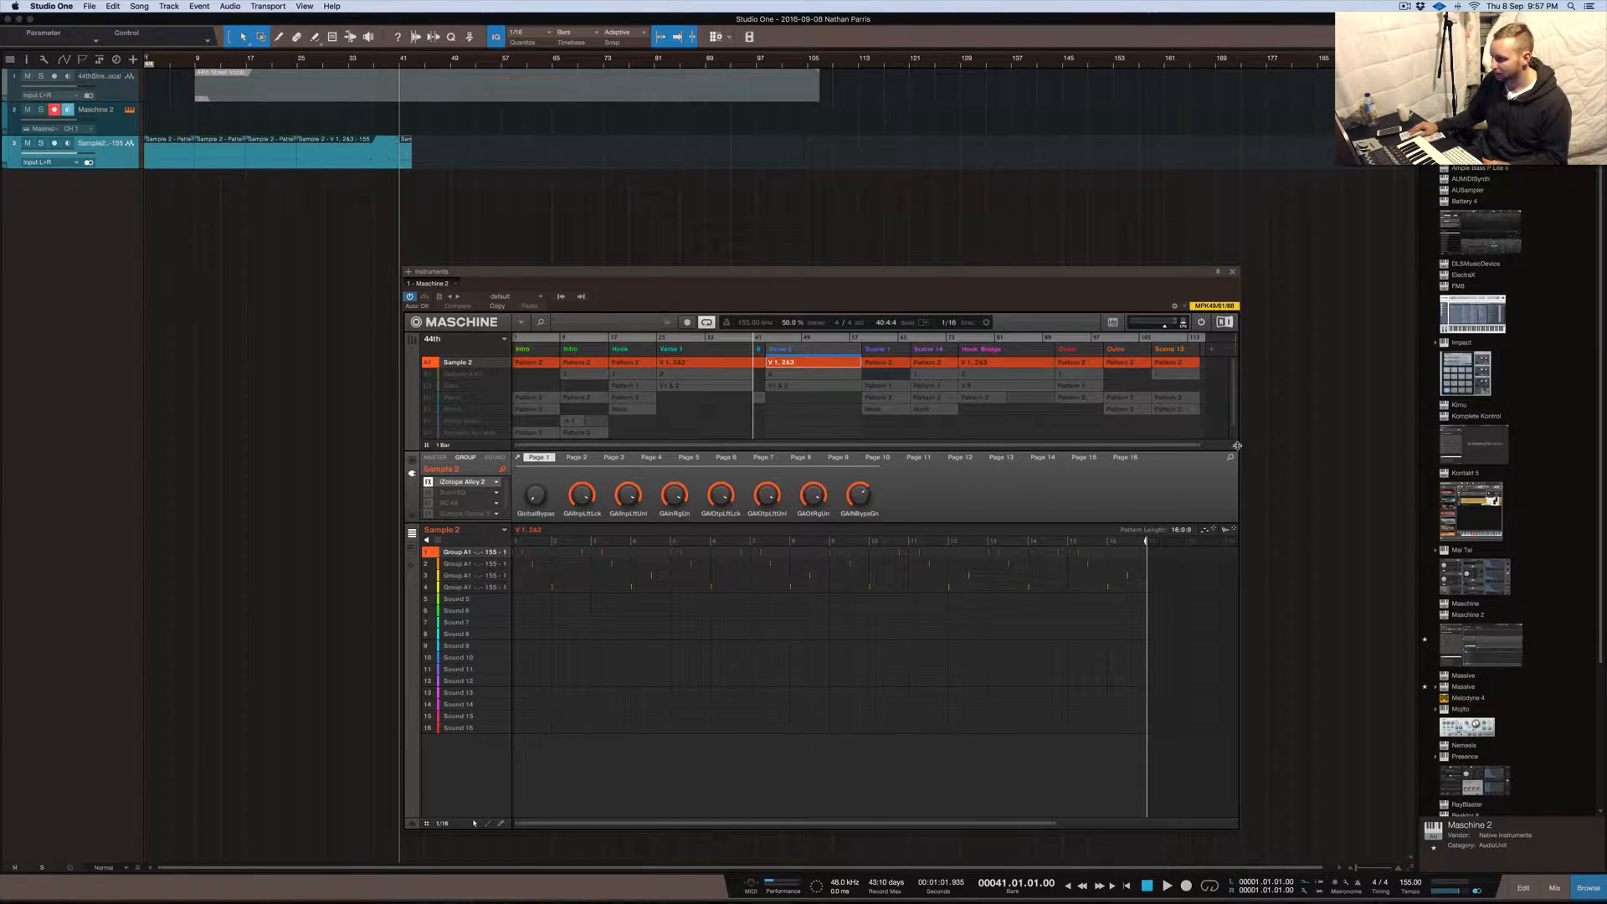
drag(1231, 530, 439, 163)
Copy the eight-bar Pattern 2 audio clip to bars 59, 67 and 75 on the sample track
click(884, 362)
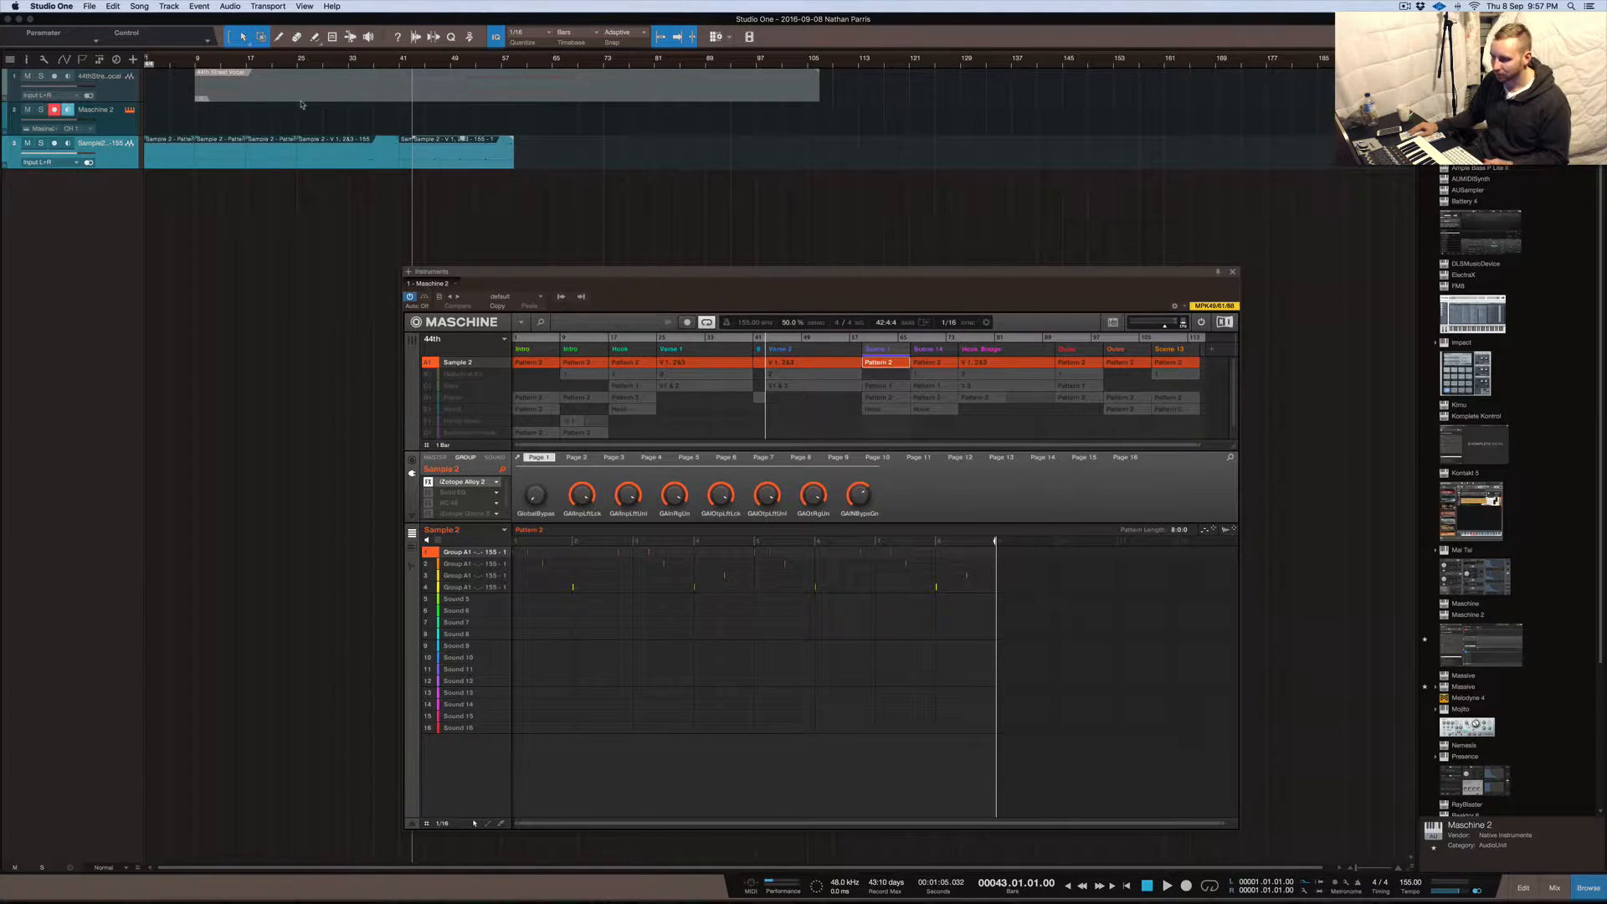
drag(261, 156, 528, 158)
key(d)
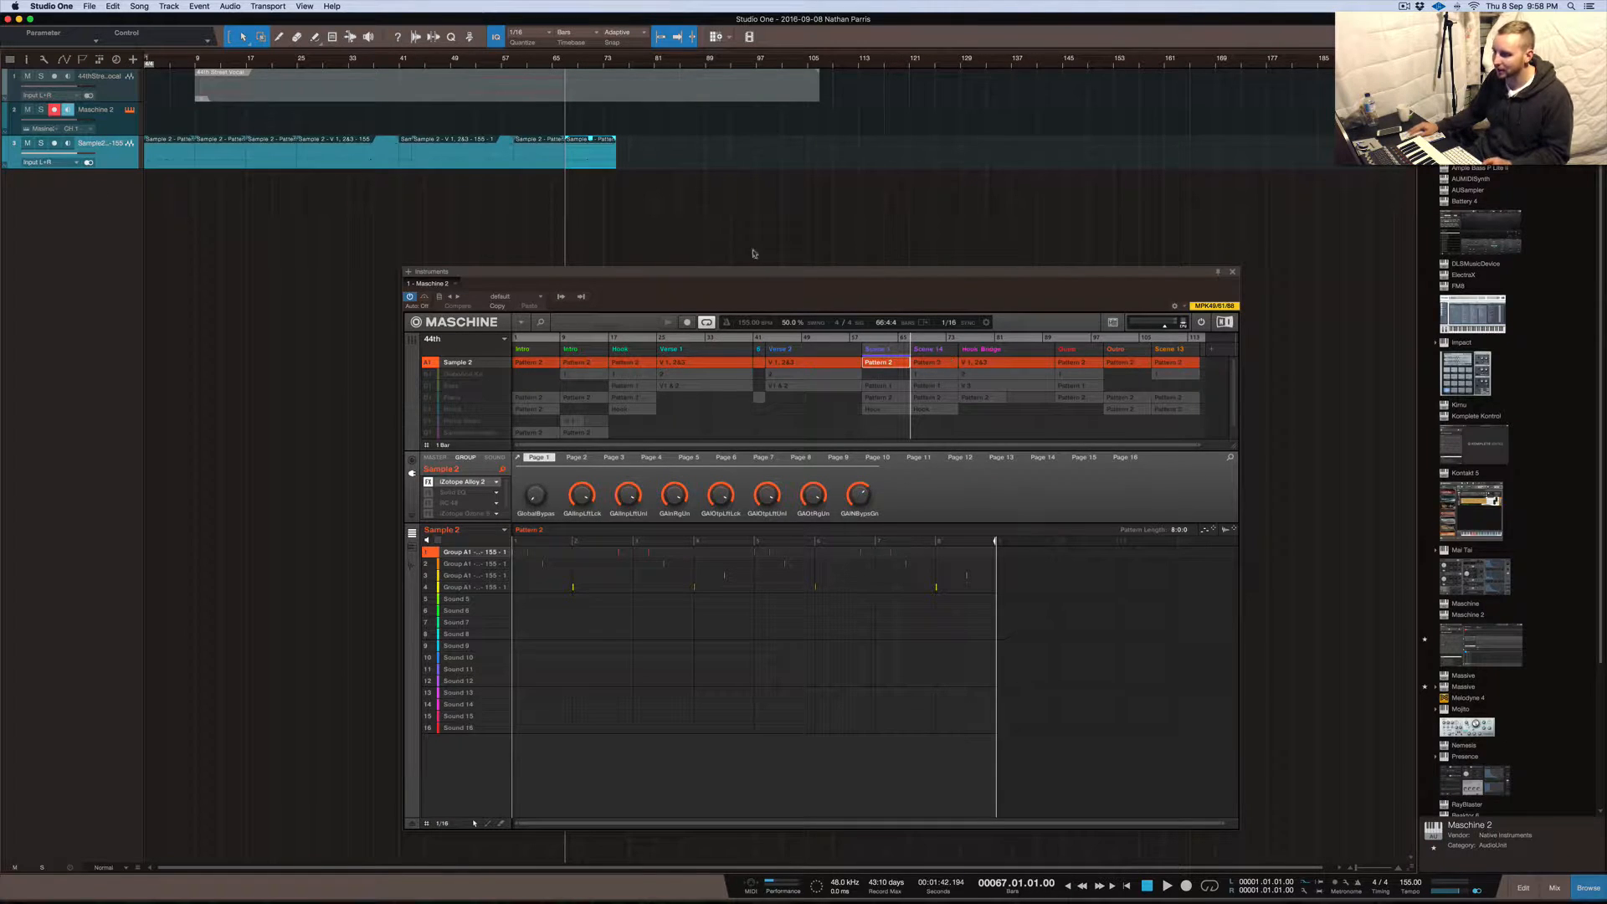
drag(596, 156, 642, 155)
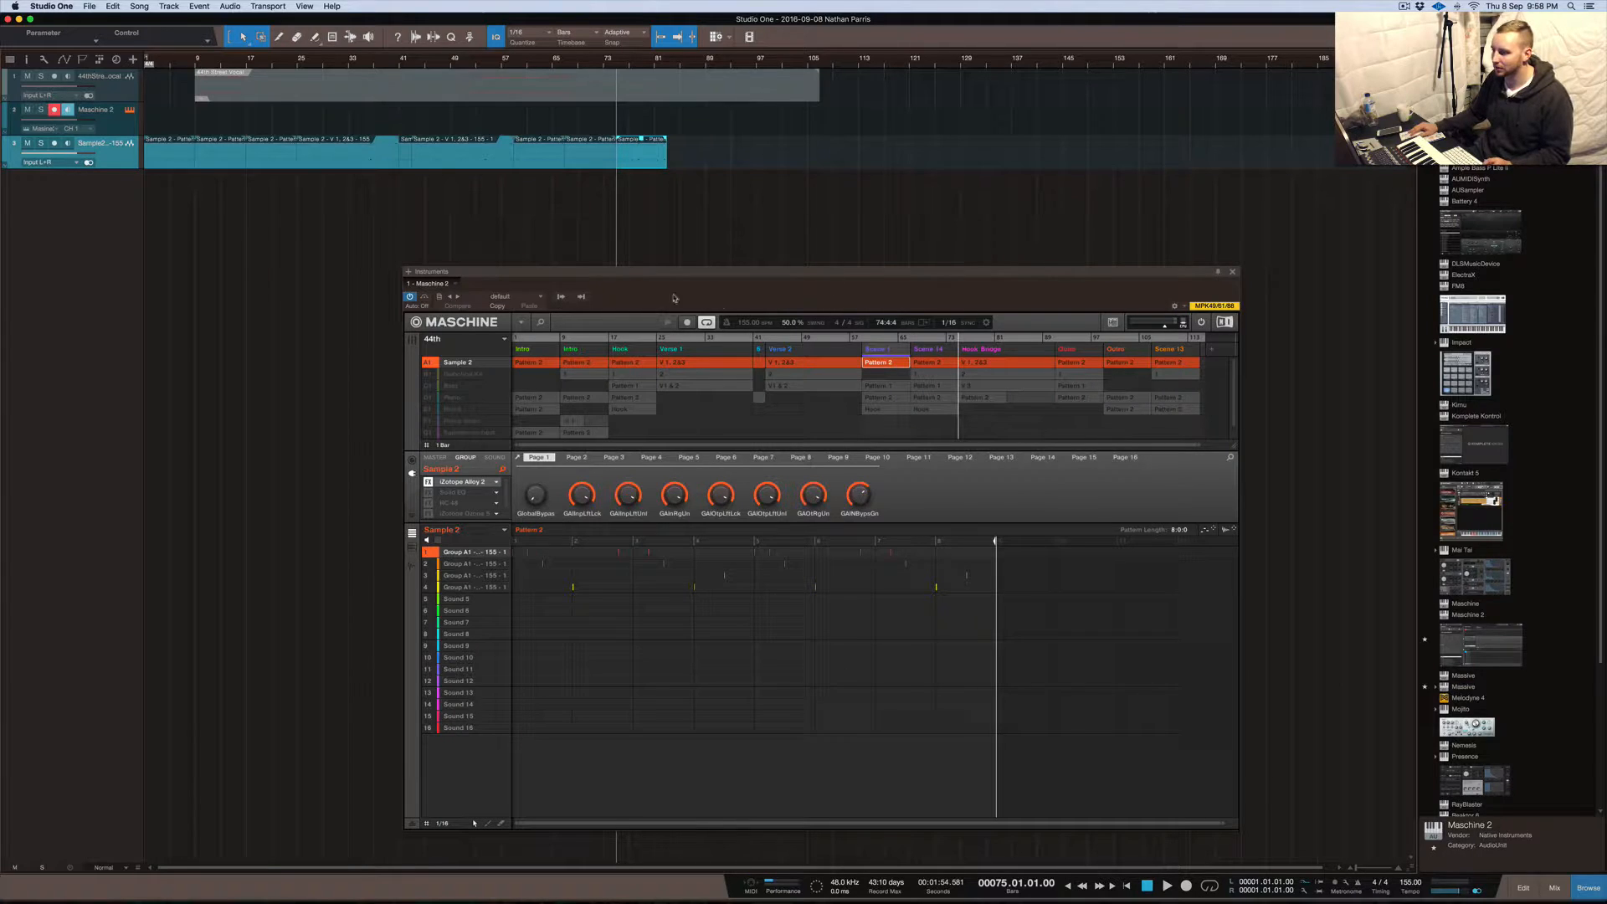
Copy the V 1, 2&3 audio clip to bar 83 for the Hook Bridge scene
click(994, 363)
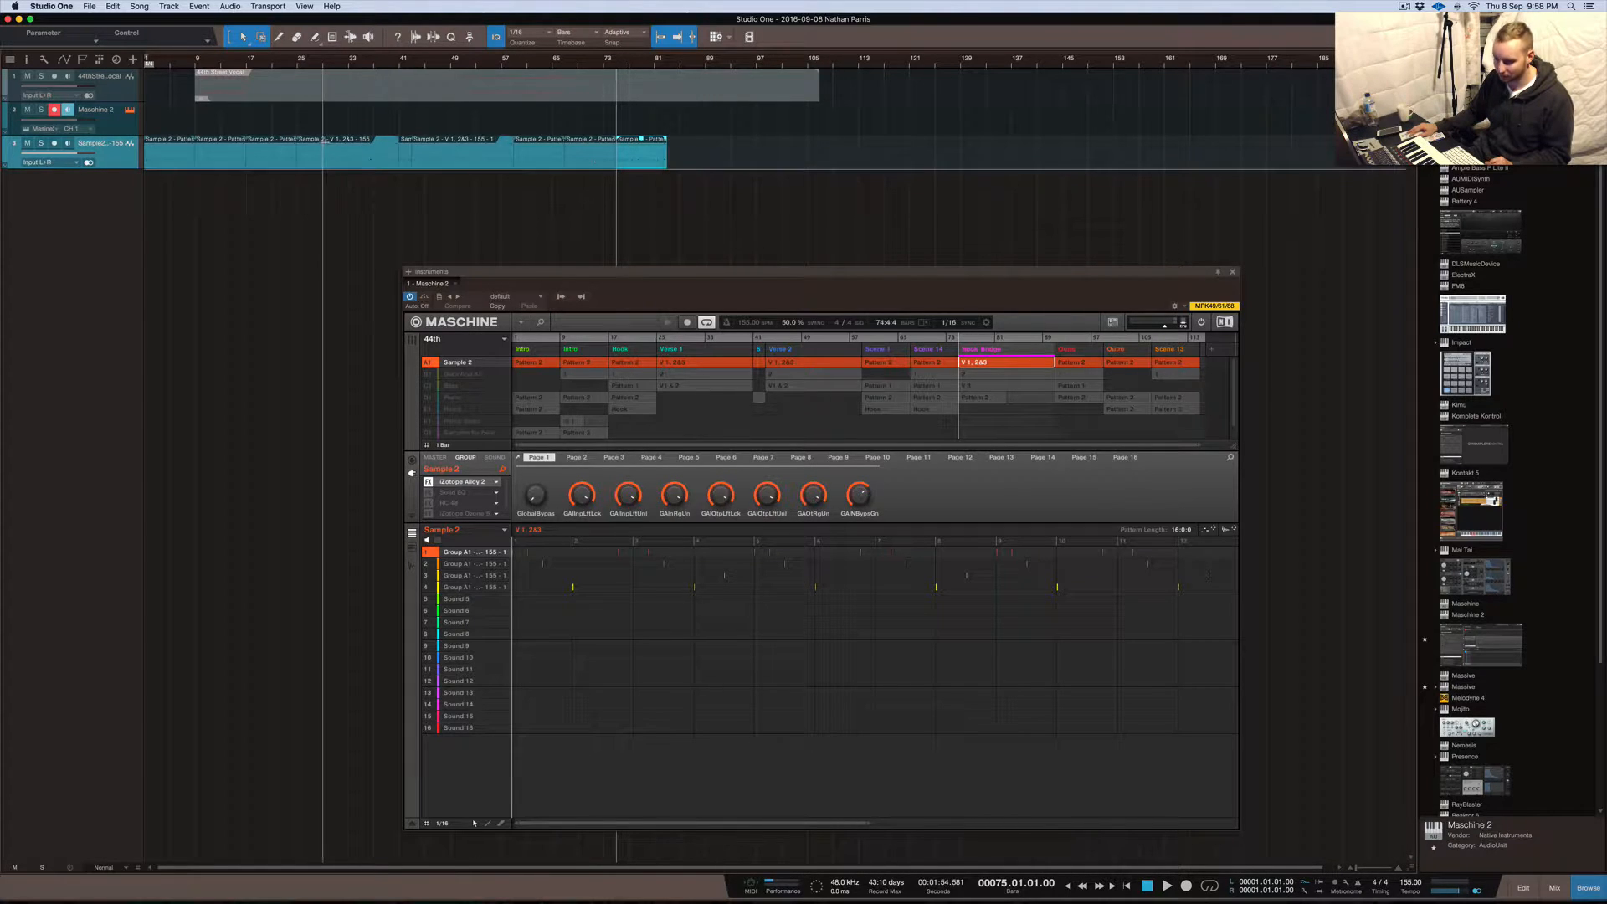
drag(333, 156, 703, 152)
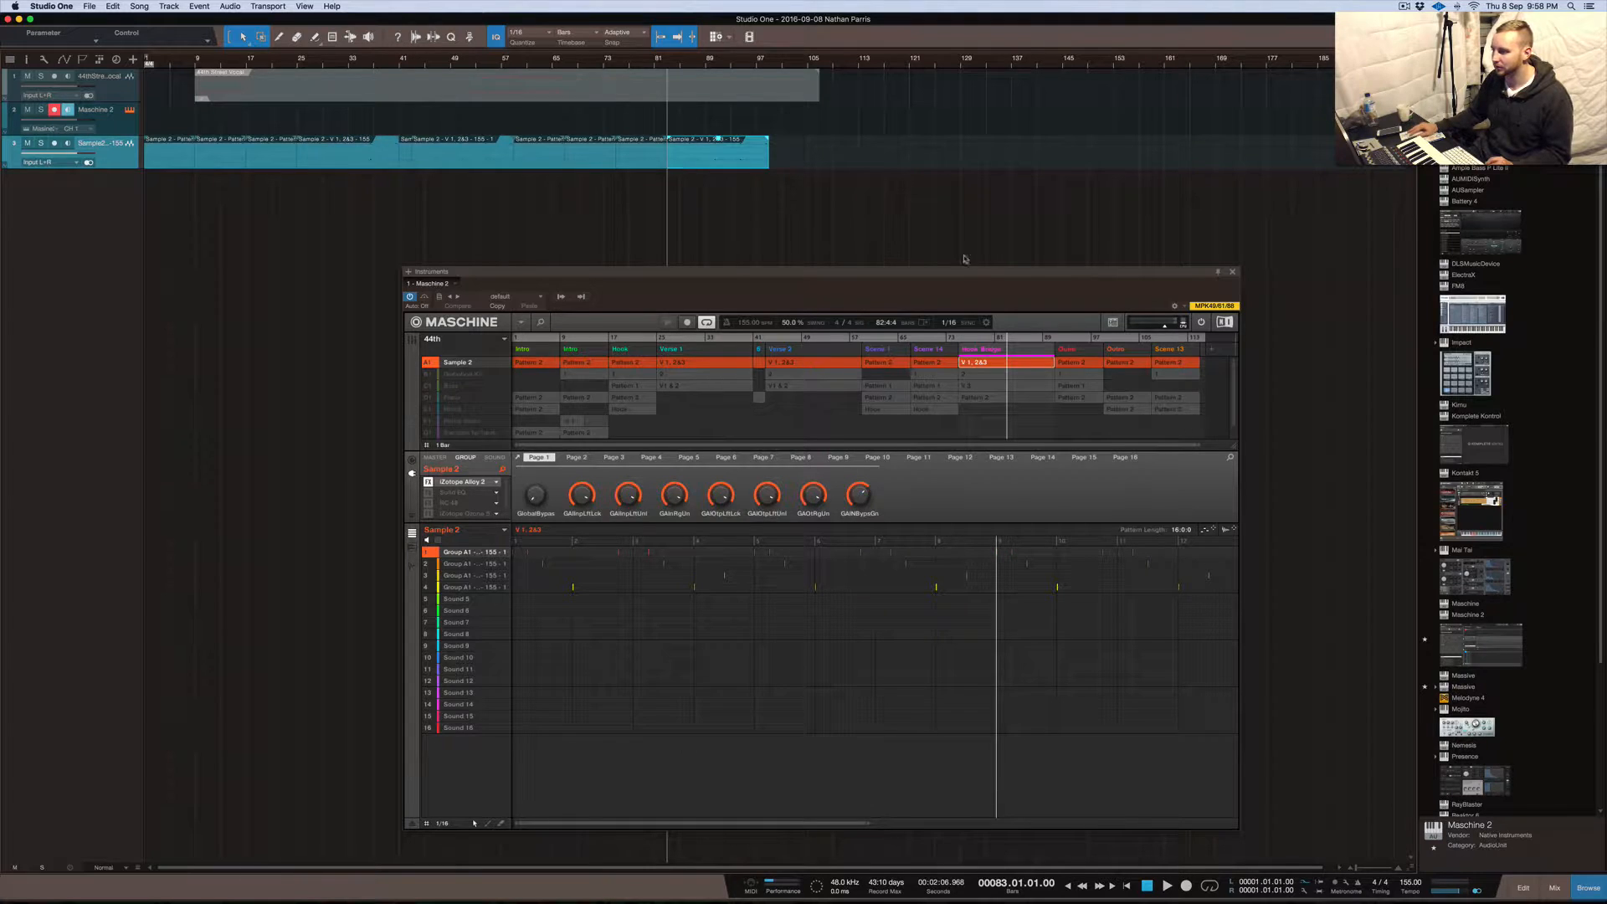
click(767, 65)
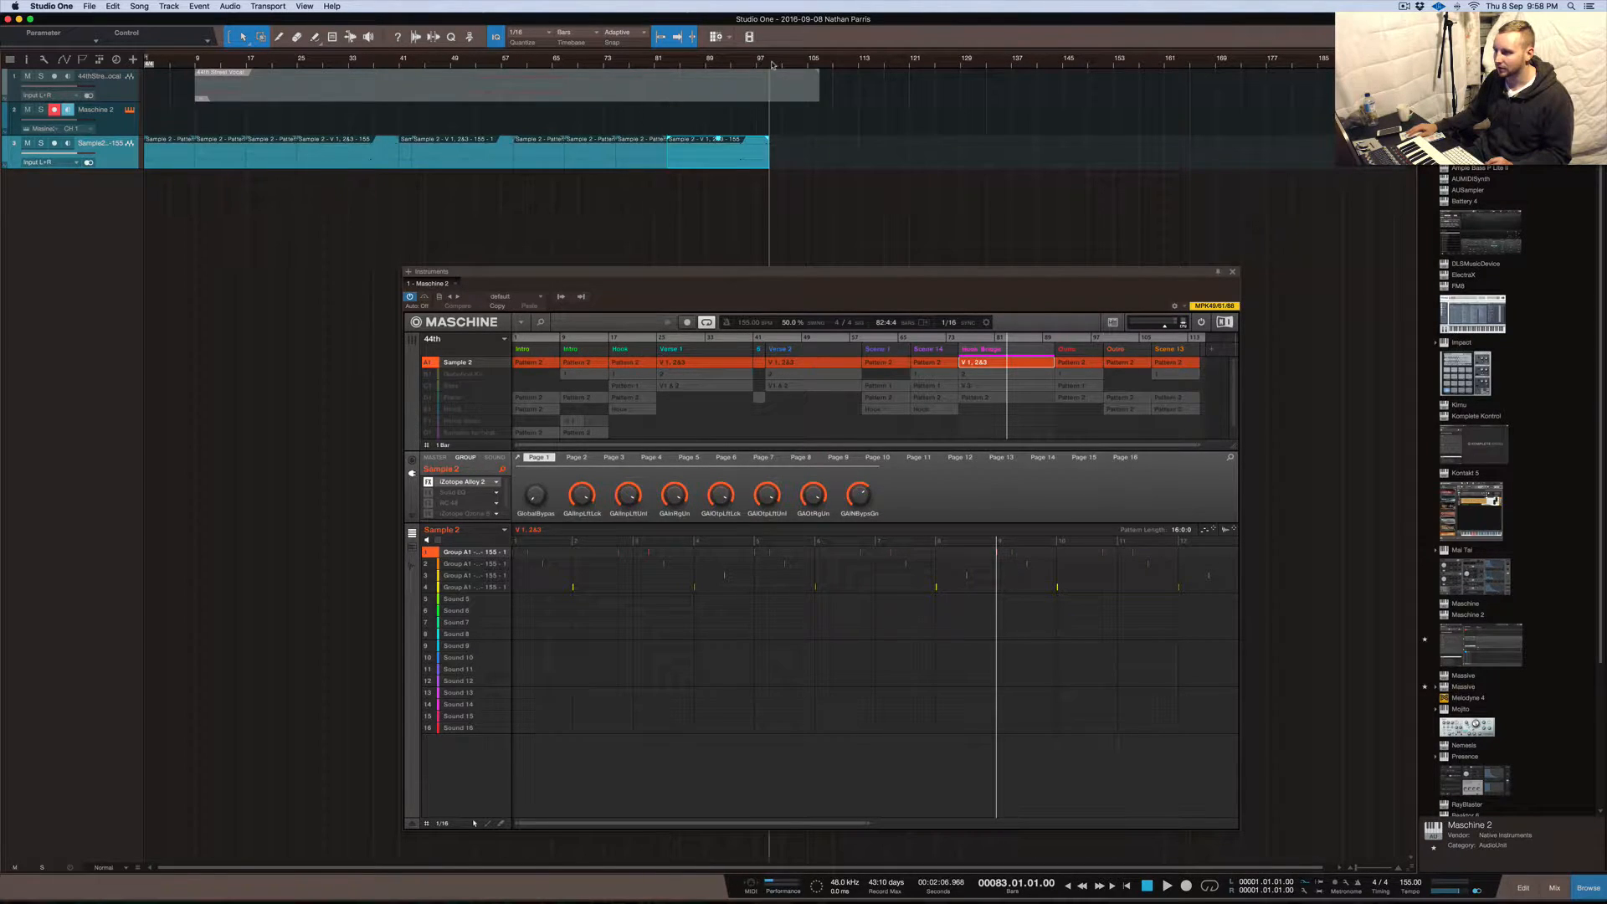
Delete the surplus Pattern 2 clip at bar 75 and move the V 1, 2&3 clip back into its place
click(1080, 364)
click(635, 157)
key(Delete)
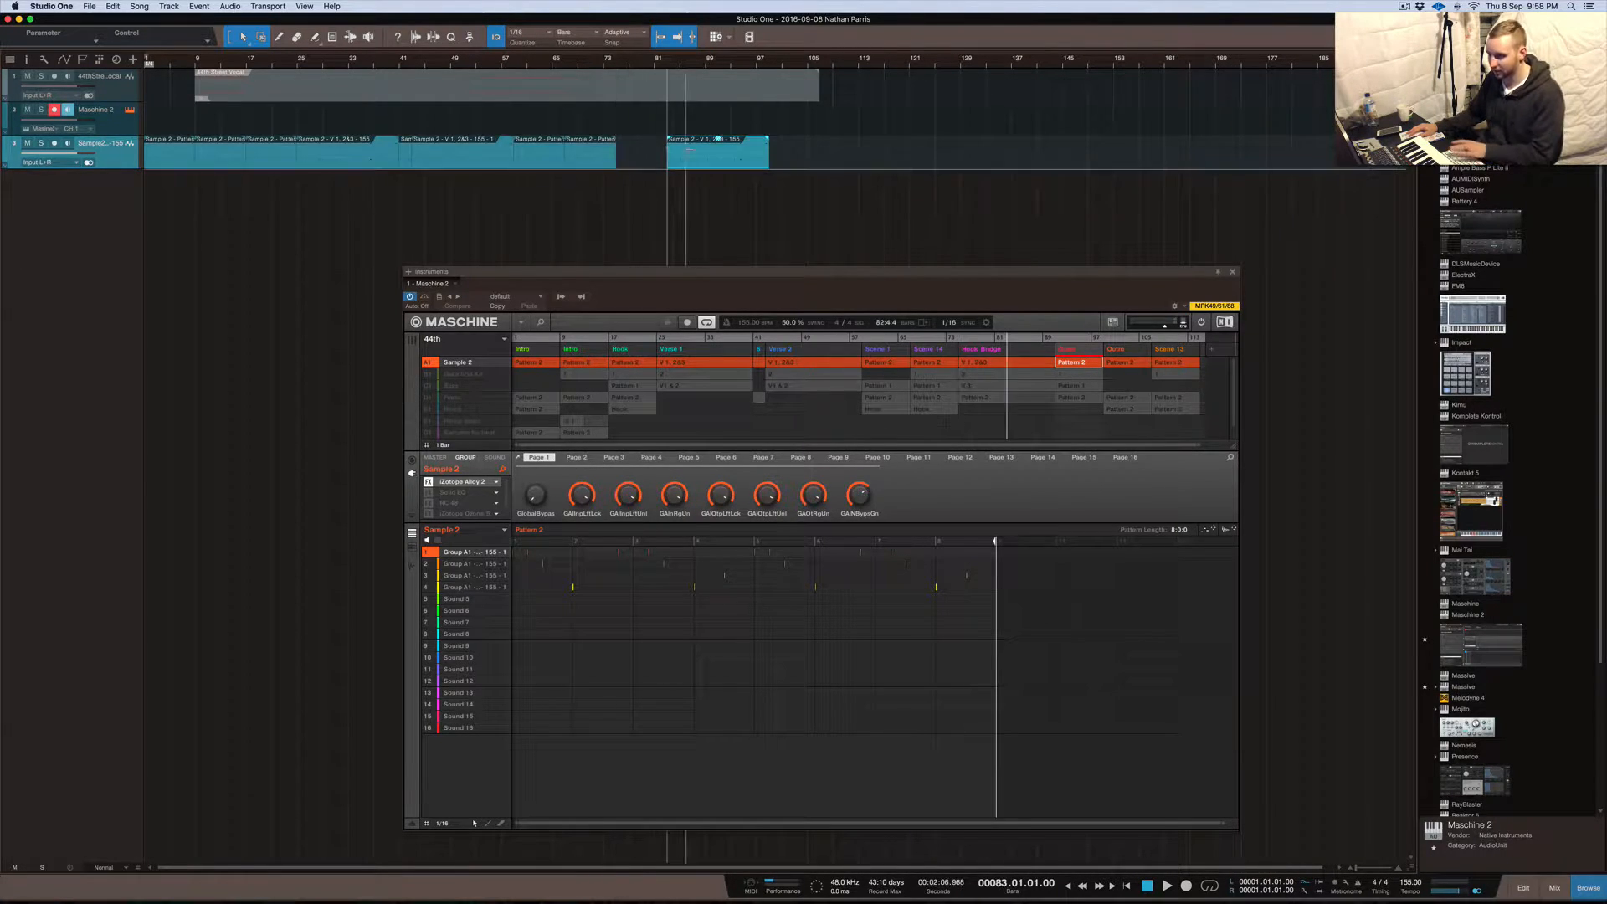
drag(687, 151, 654, 162)
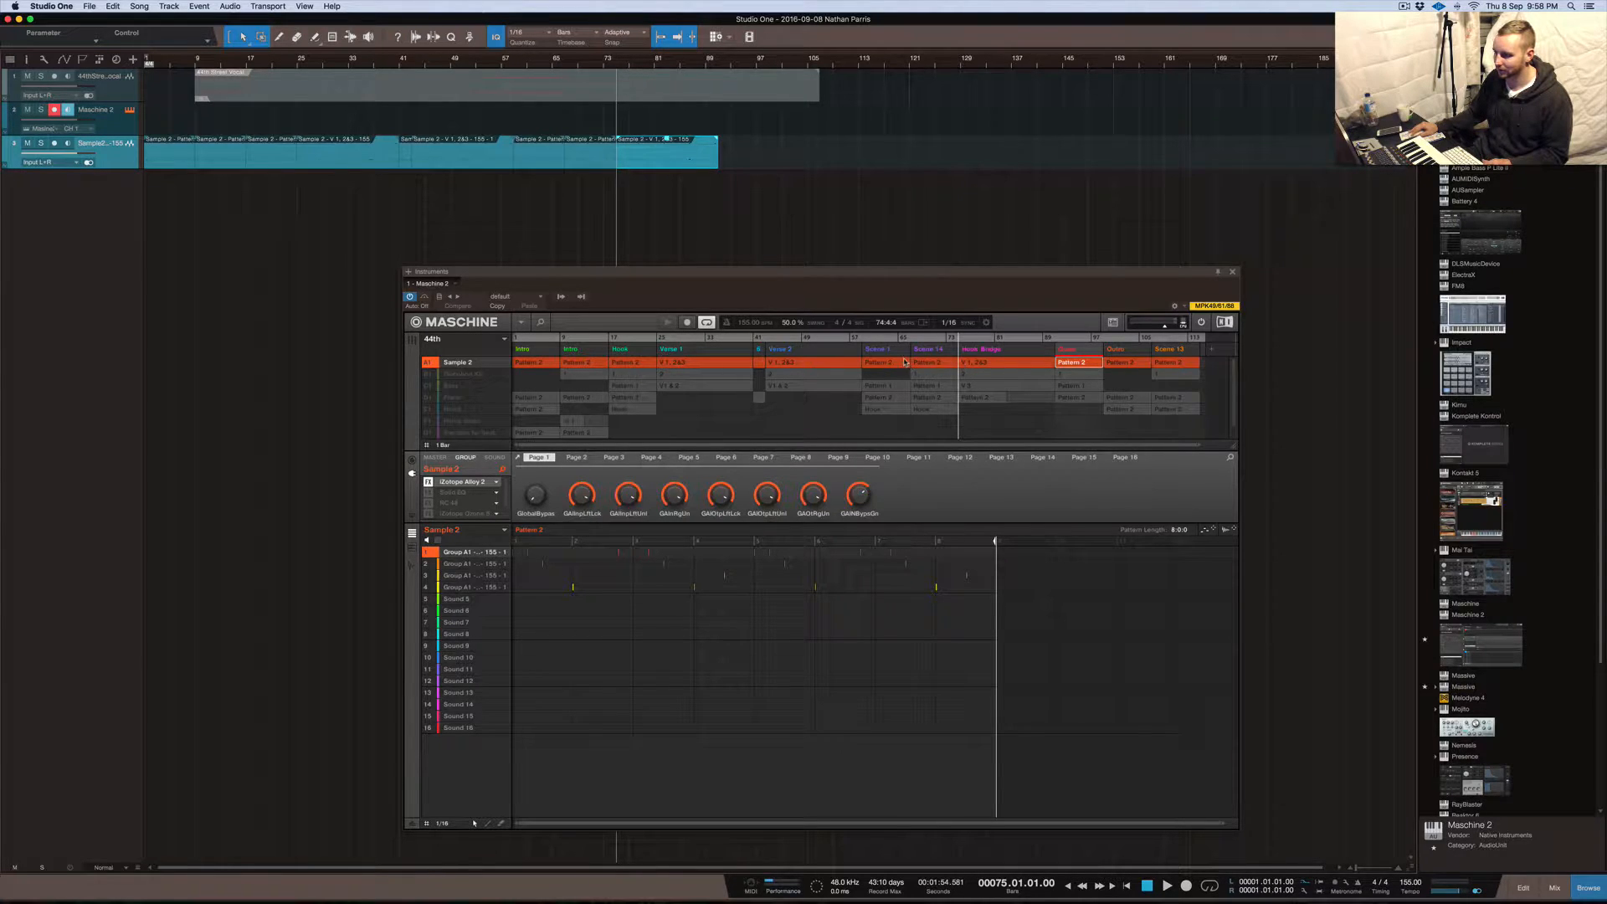
Copy the Pattern 2 audio clip to bars 91, 99 and 107 to fill the end of the arrangement
click(1007, 363)
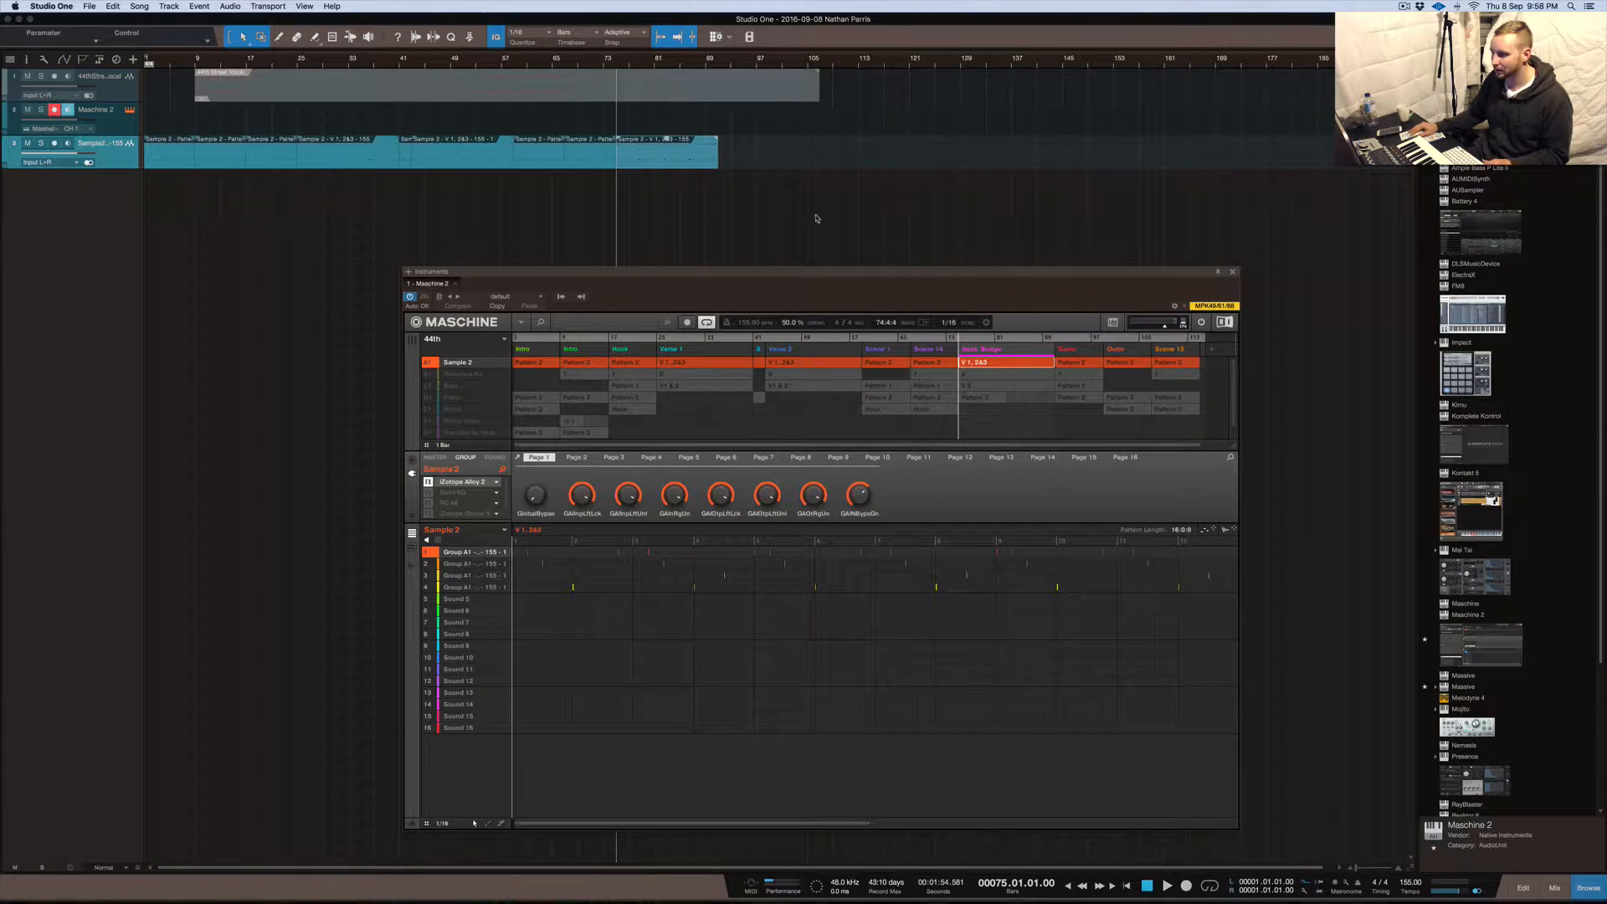
click(718, 62)
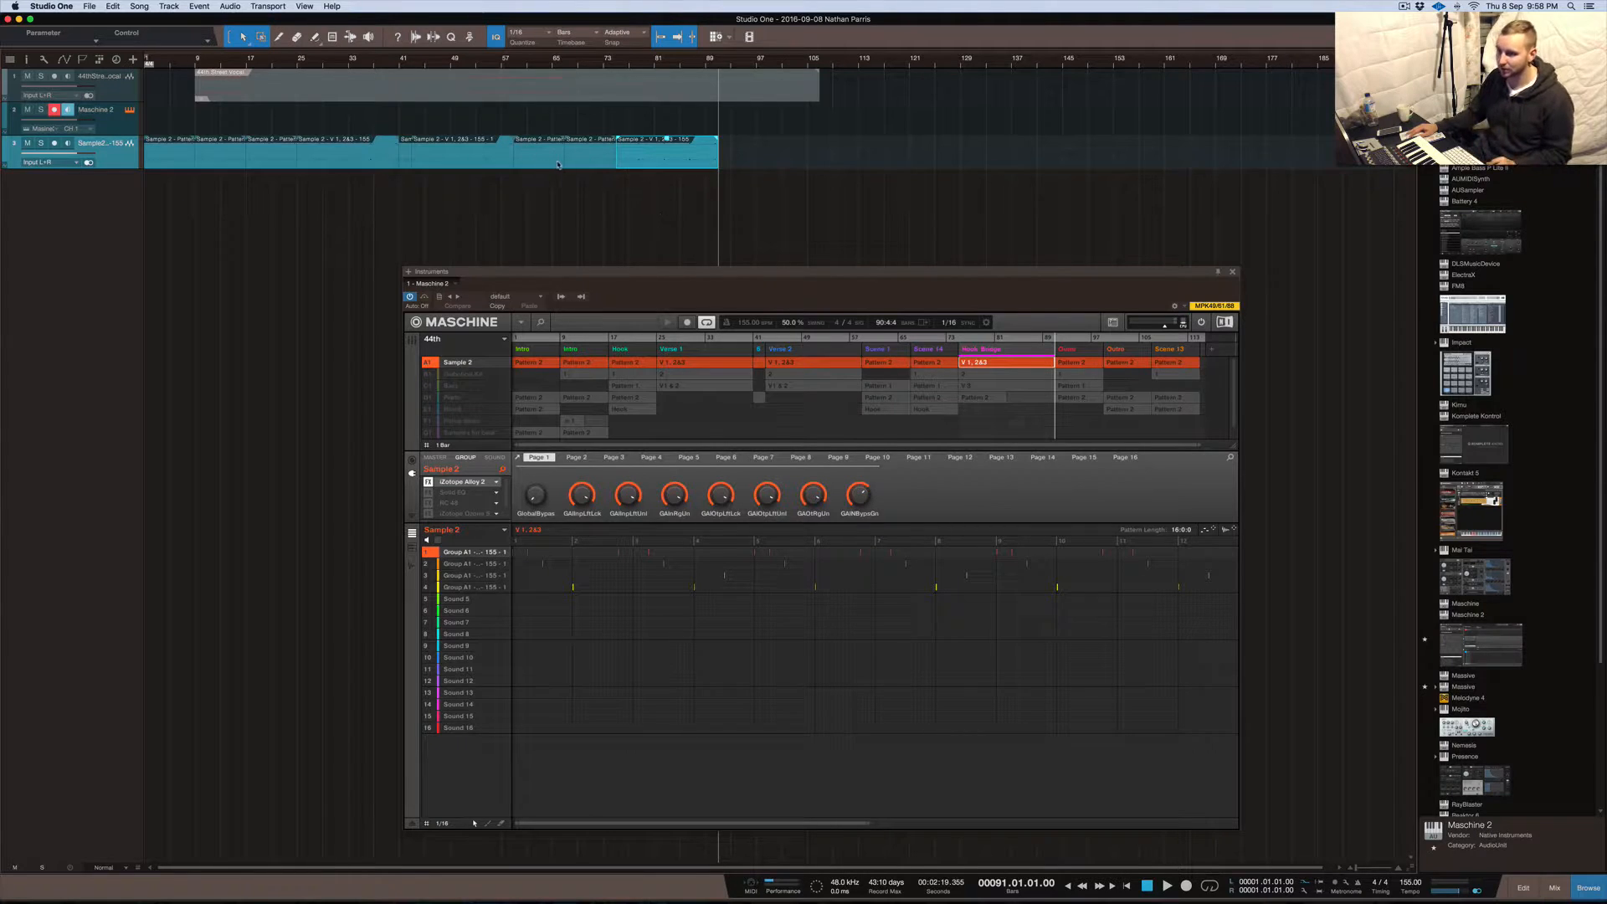
drag(582, 162, 846, 159)
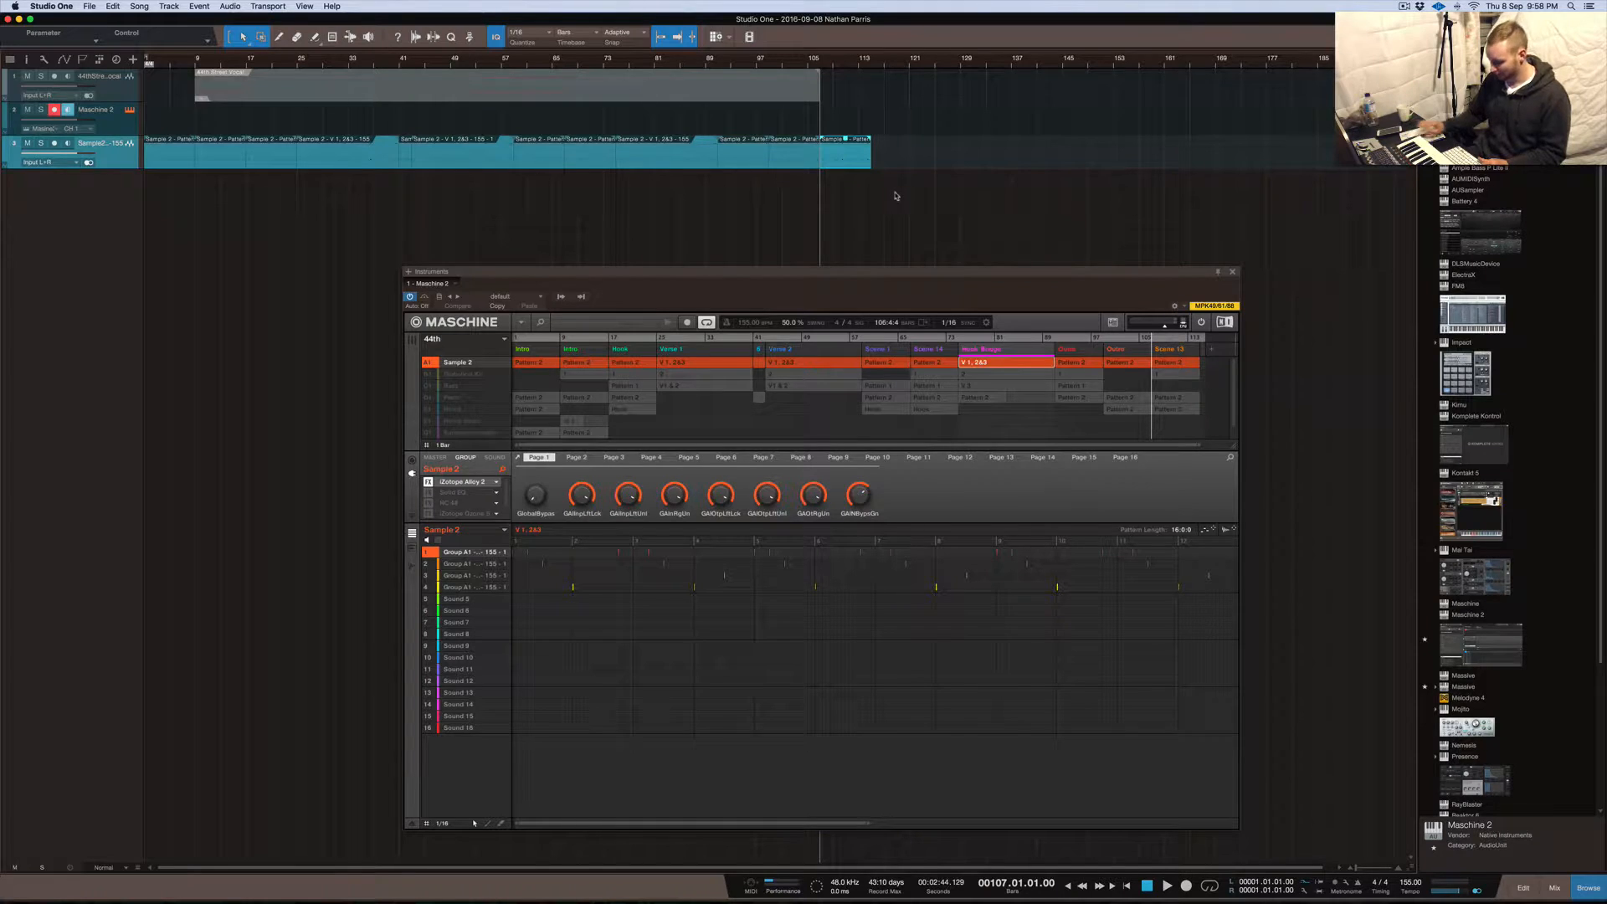
Mute the Sample 2 group in Maschine, return to the song start and briefly test playback
click(433, 366)
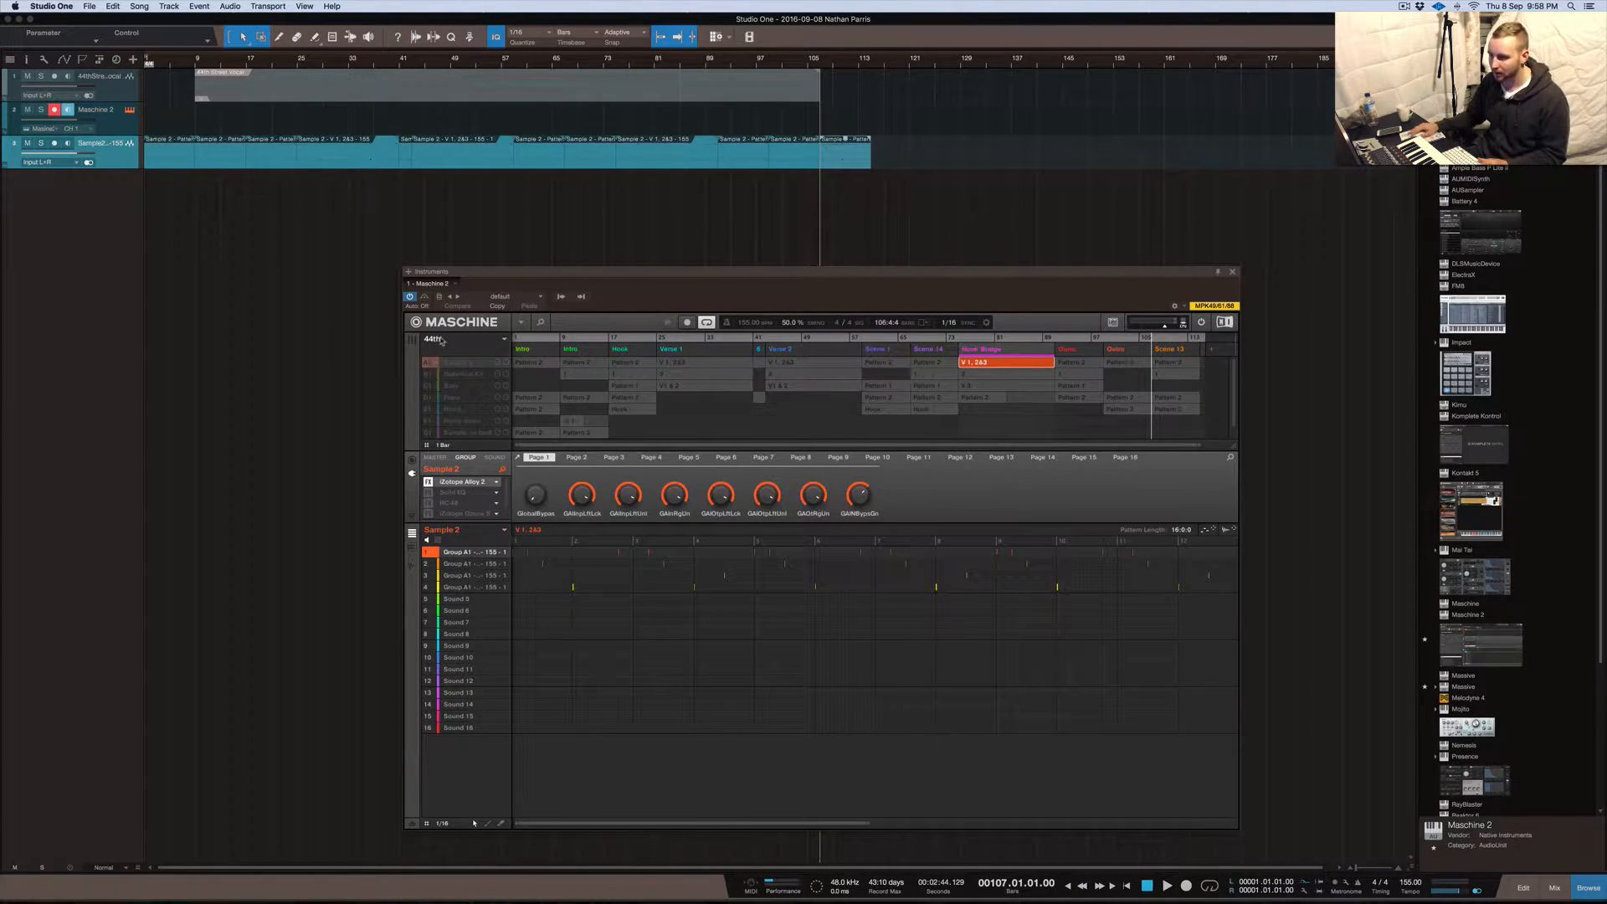
click(585, 211)
key(KP_0)
key(KP_0)
key(space)
key(space)
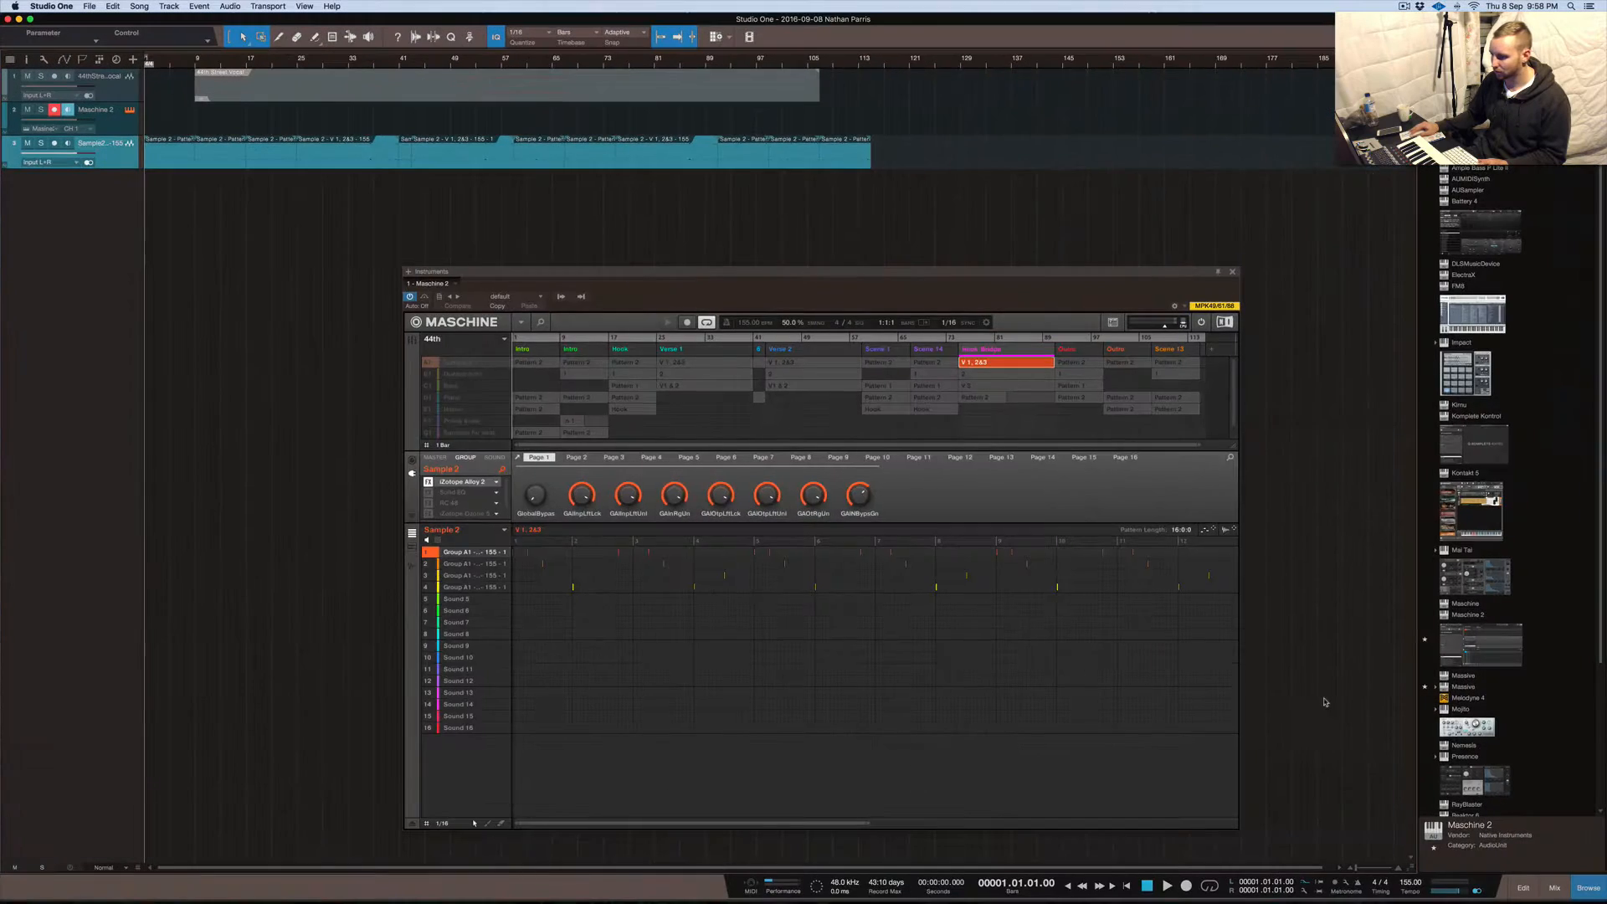
Show the mixer, and close both the browser and the Maschine window
click(1554, 888)
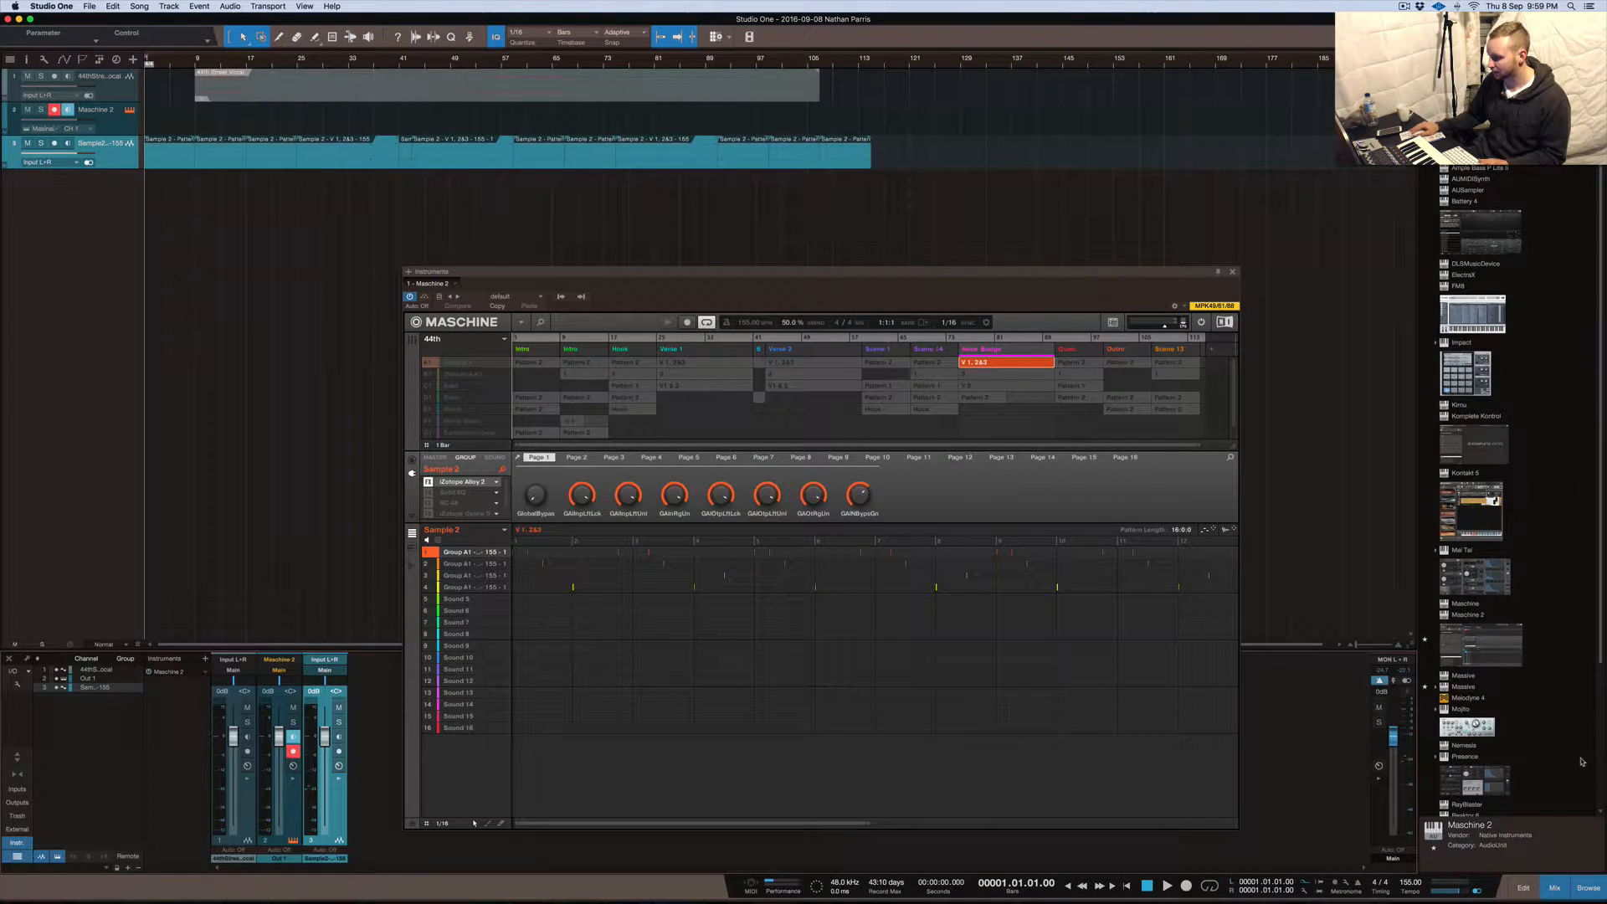
click(1588, 888)
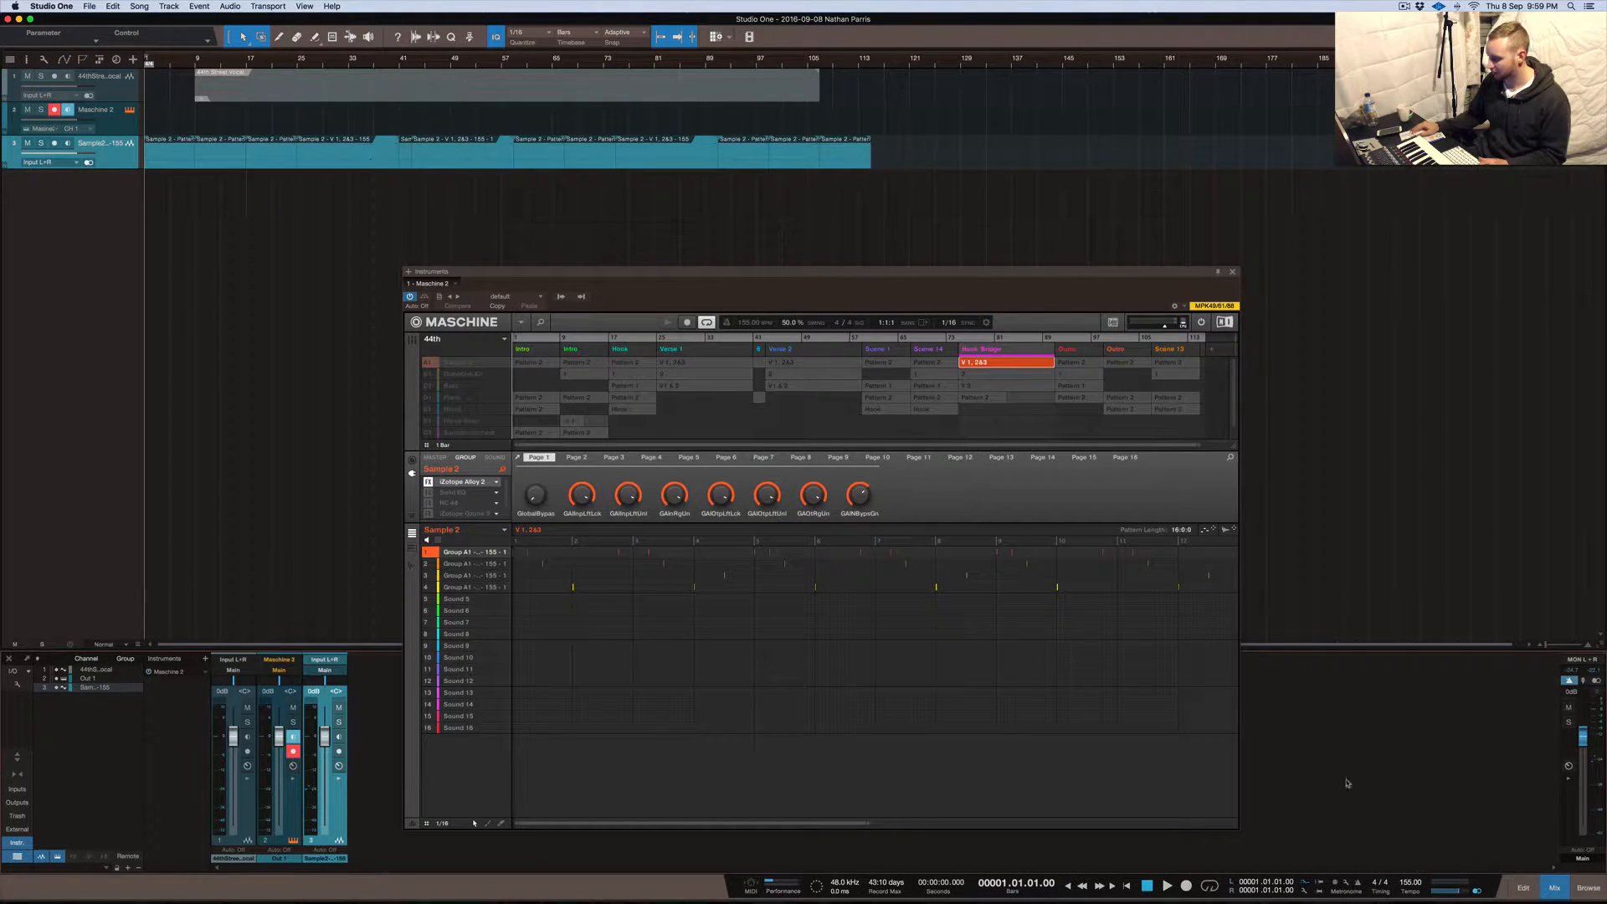
click(1233, 272)
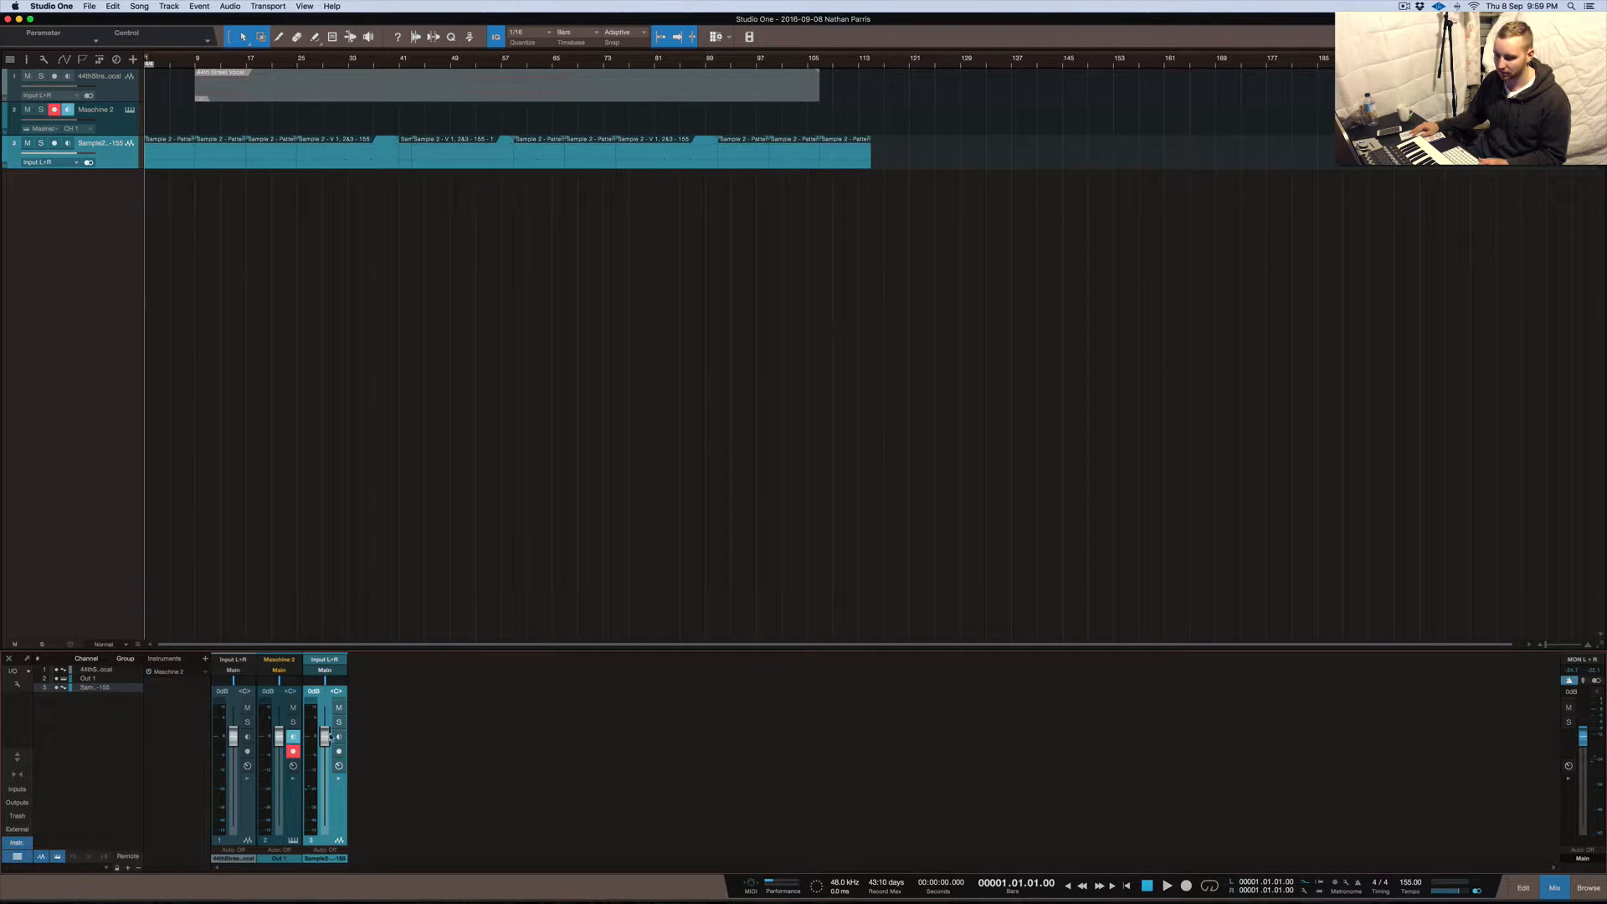
Play the song from the start and raise the bounced sample track's volume to +10 dB
key(space)
drag(324, 736, 325, 691)
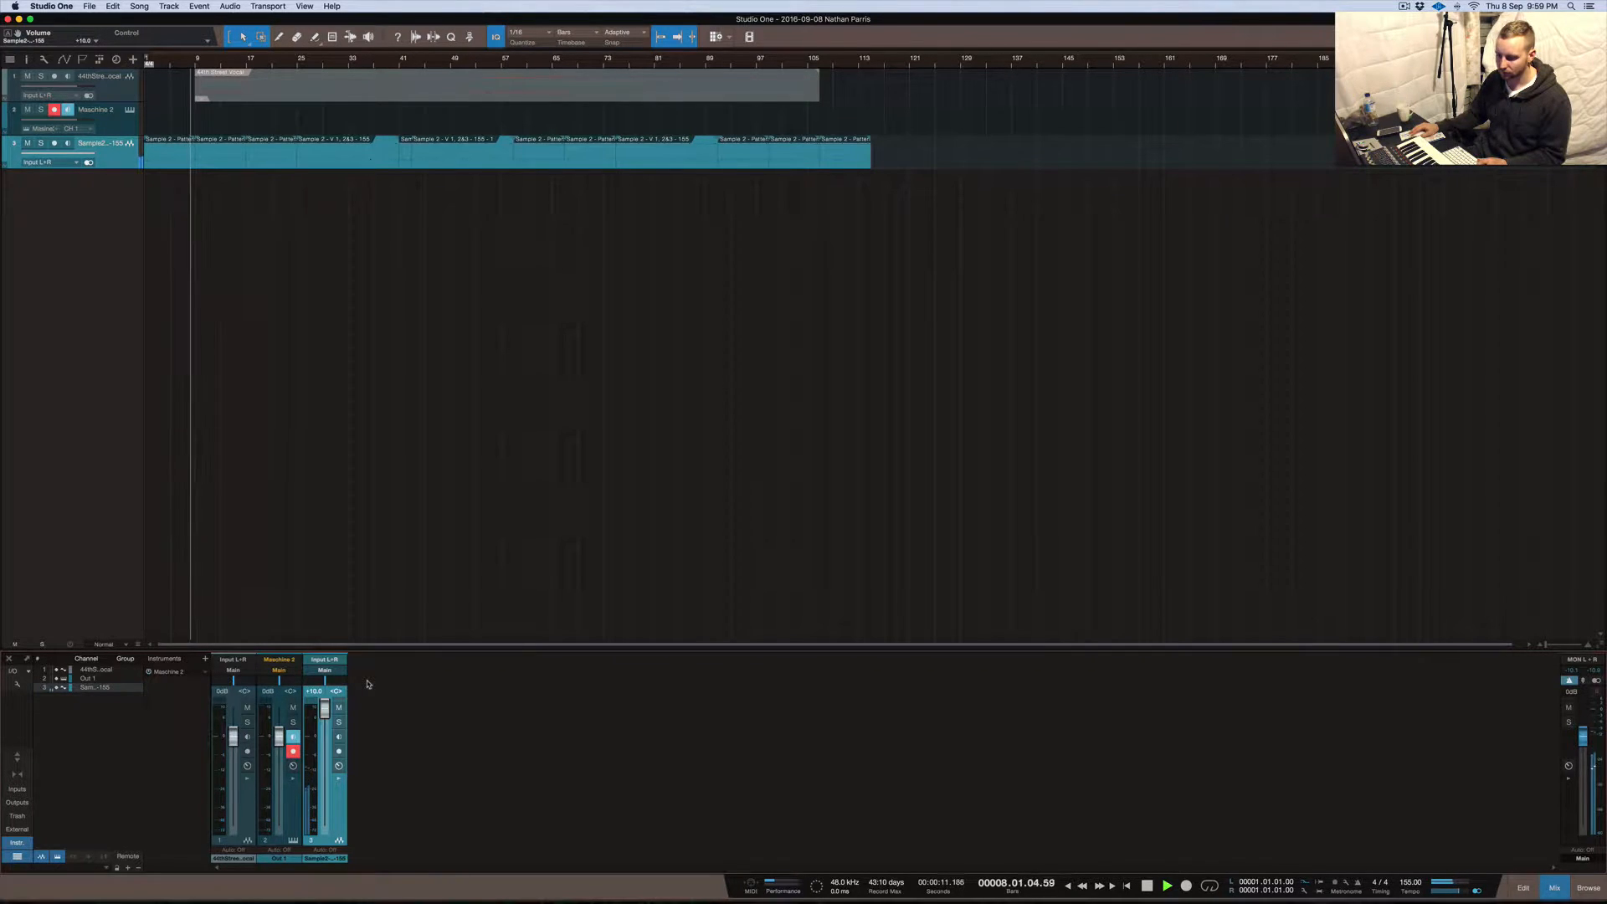
Stop playback and reset the bounced sample track's volume to 0 dB
key(space)
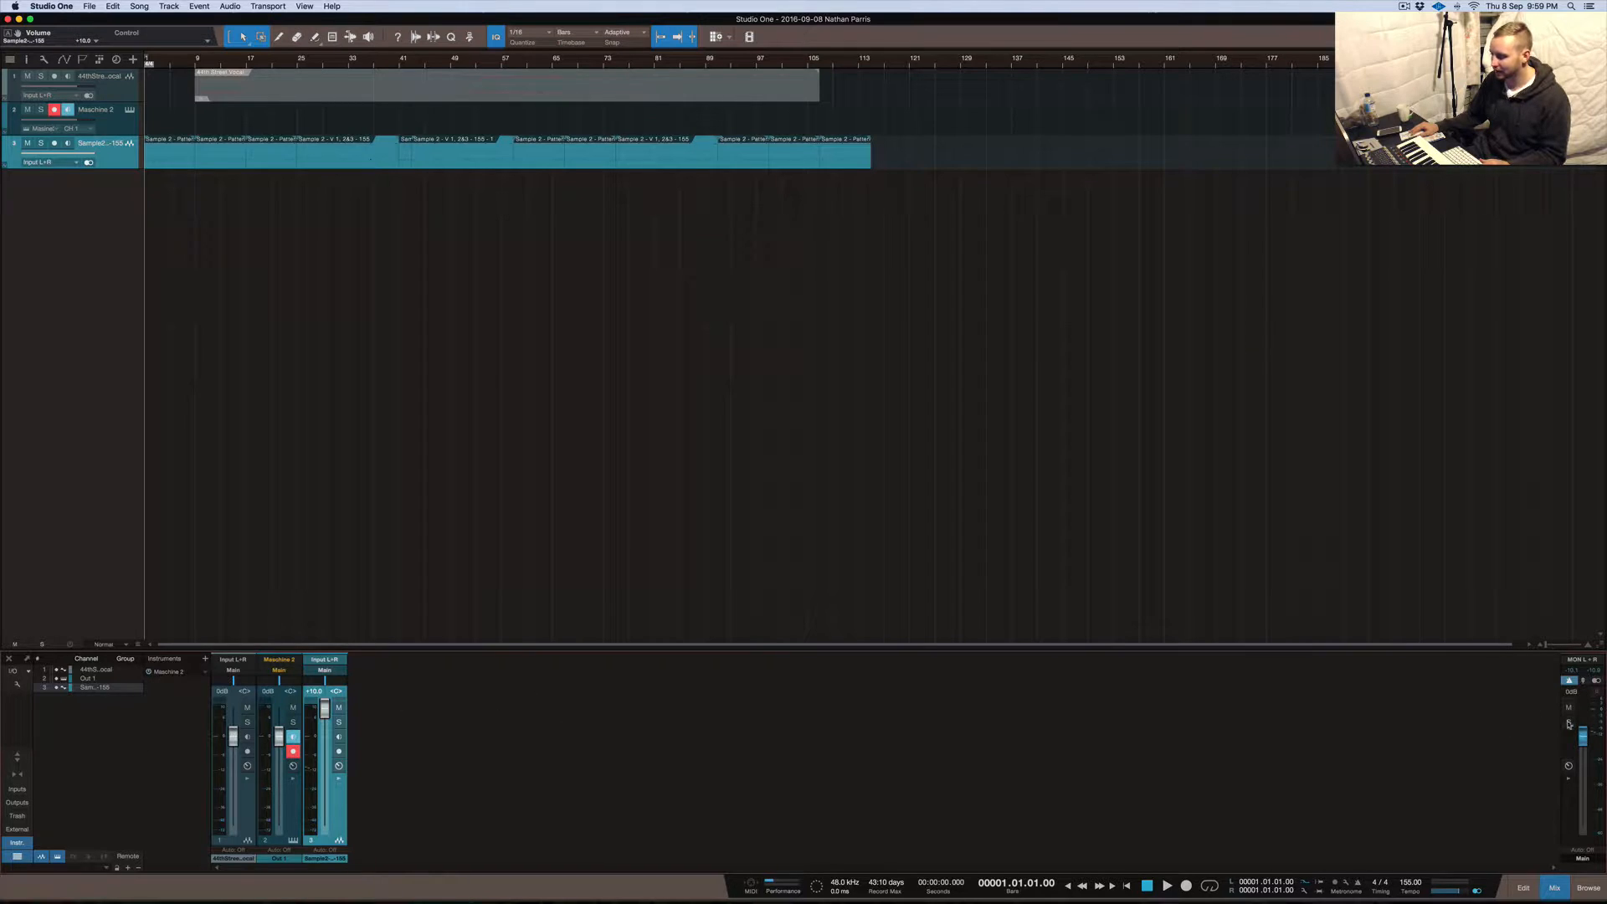
alt+click(325, 707)
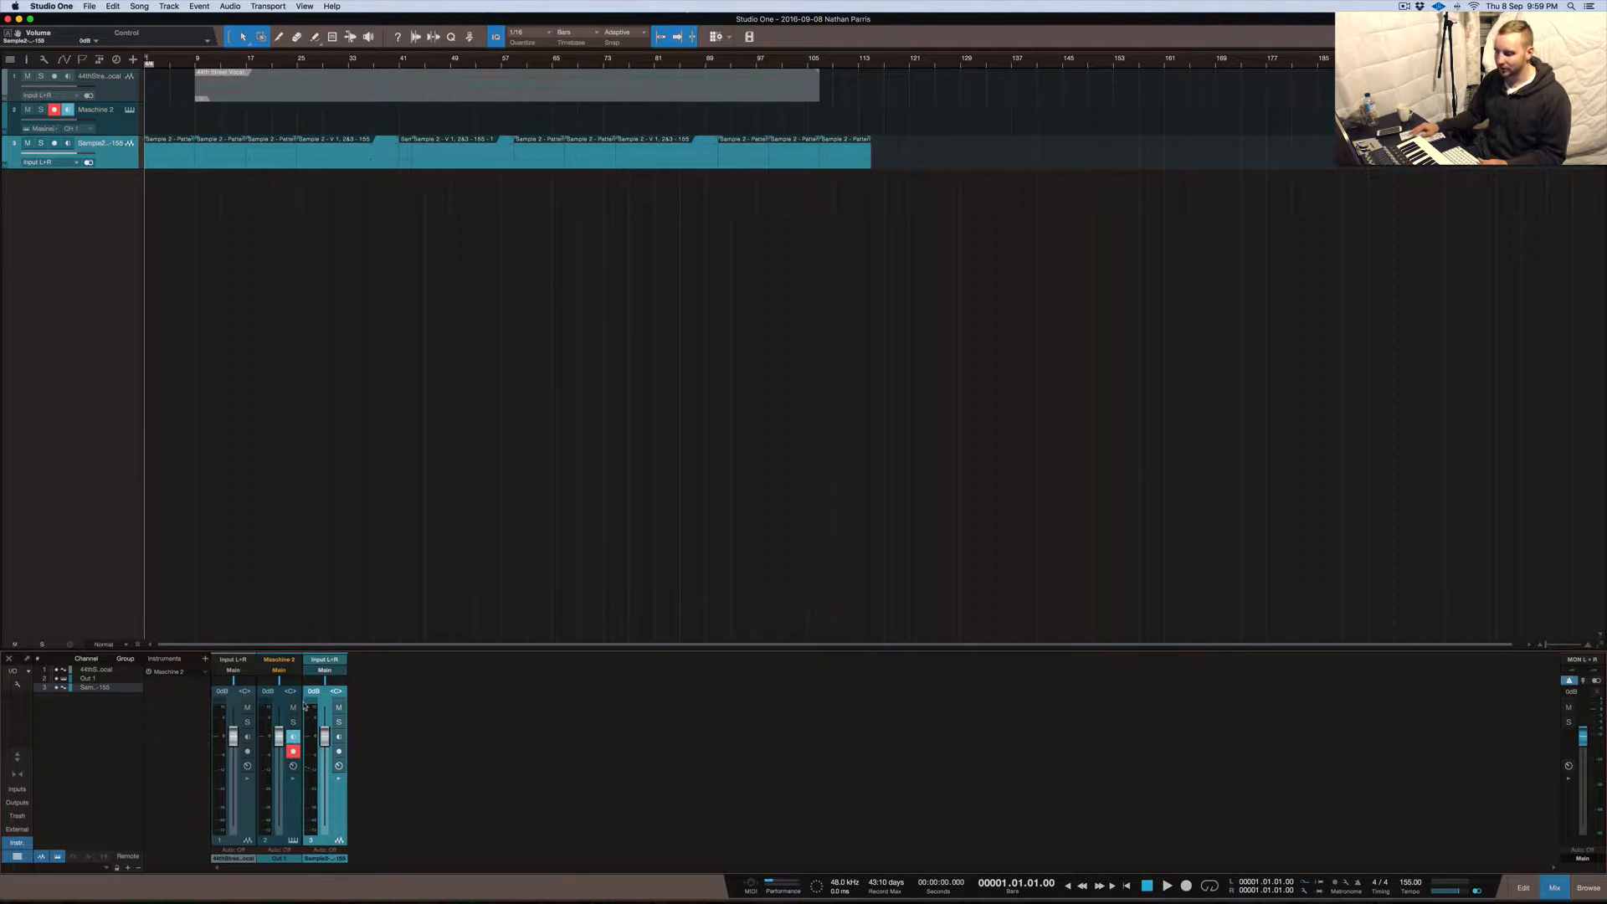
Reopen the Maschine instrument and examine the equalizer settings of the Alloy 2 effect on the Sample 2 group
click(291, 790)
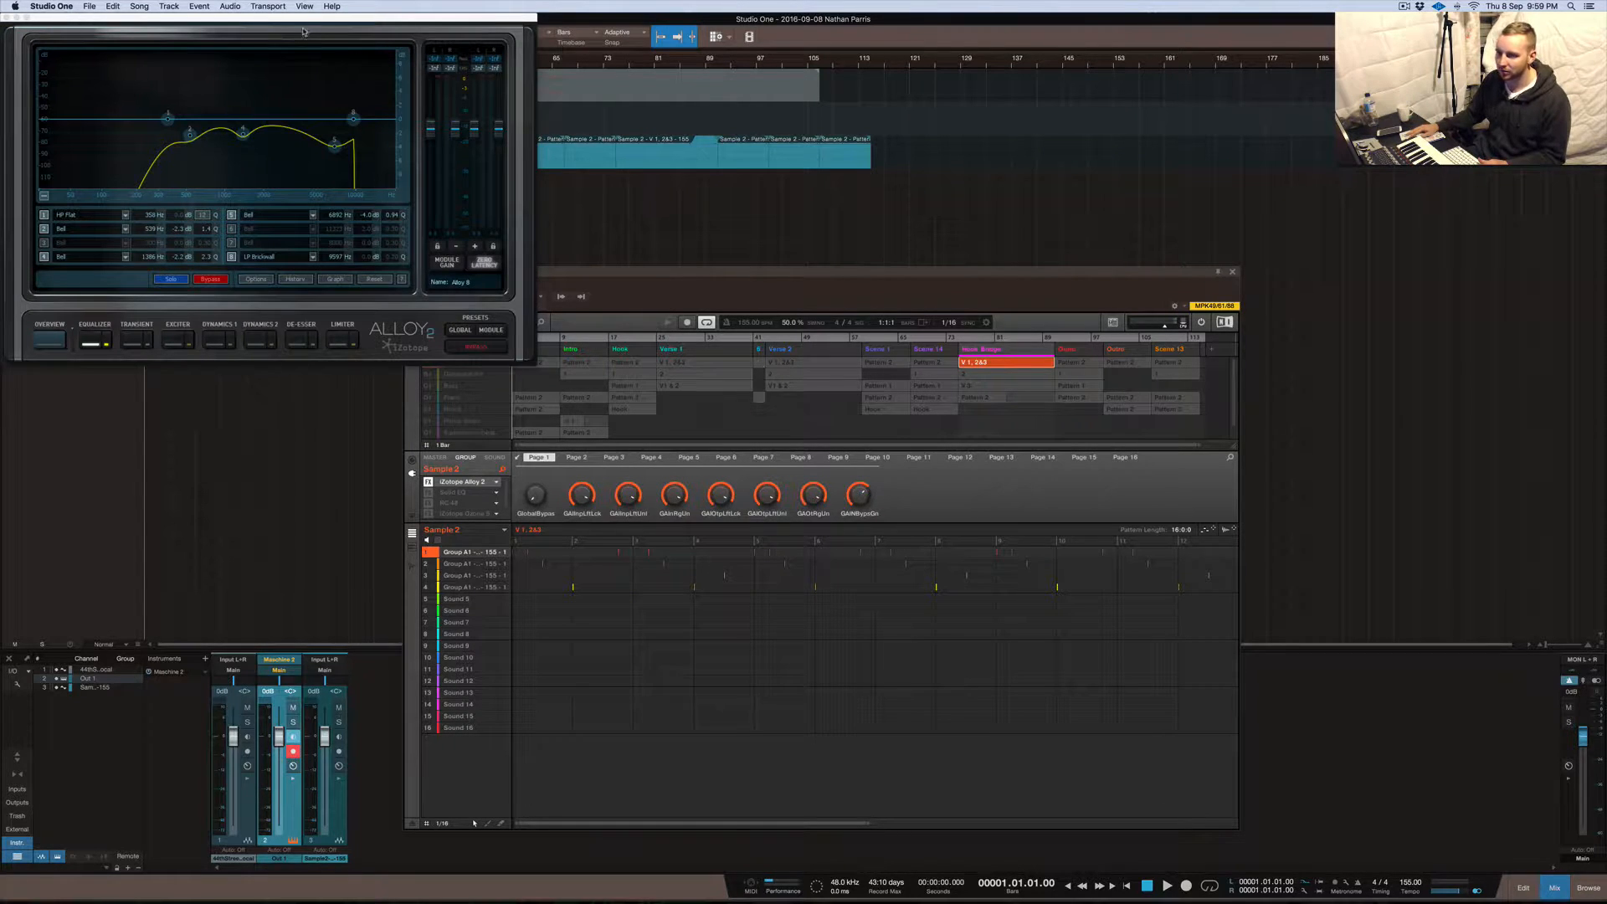
drag(303, 20, 917, 320)
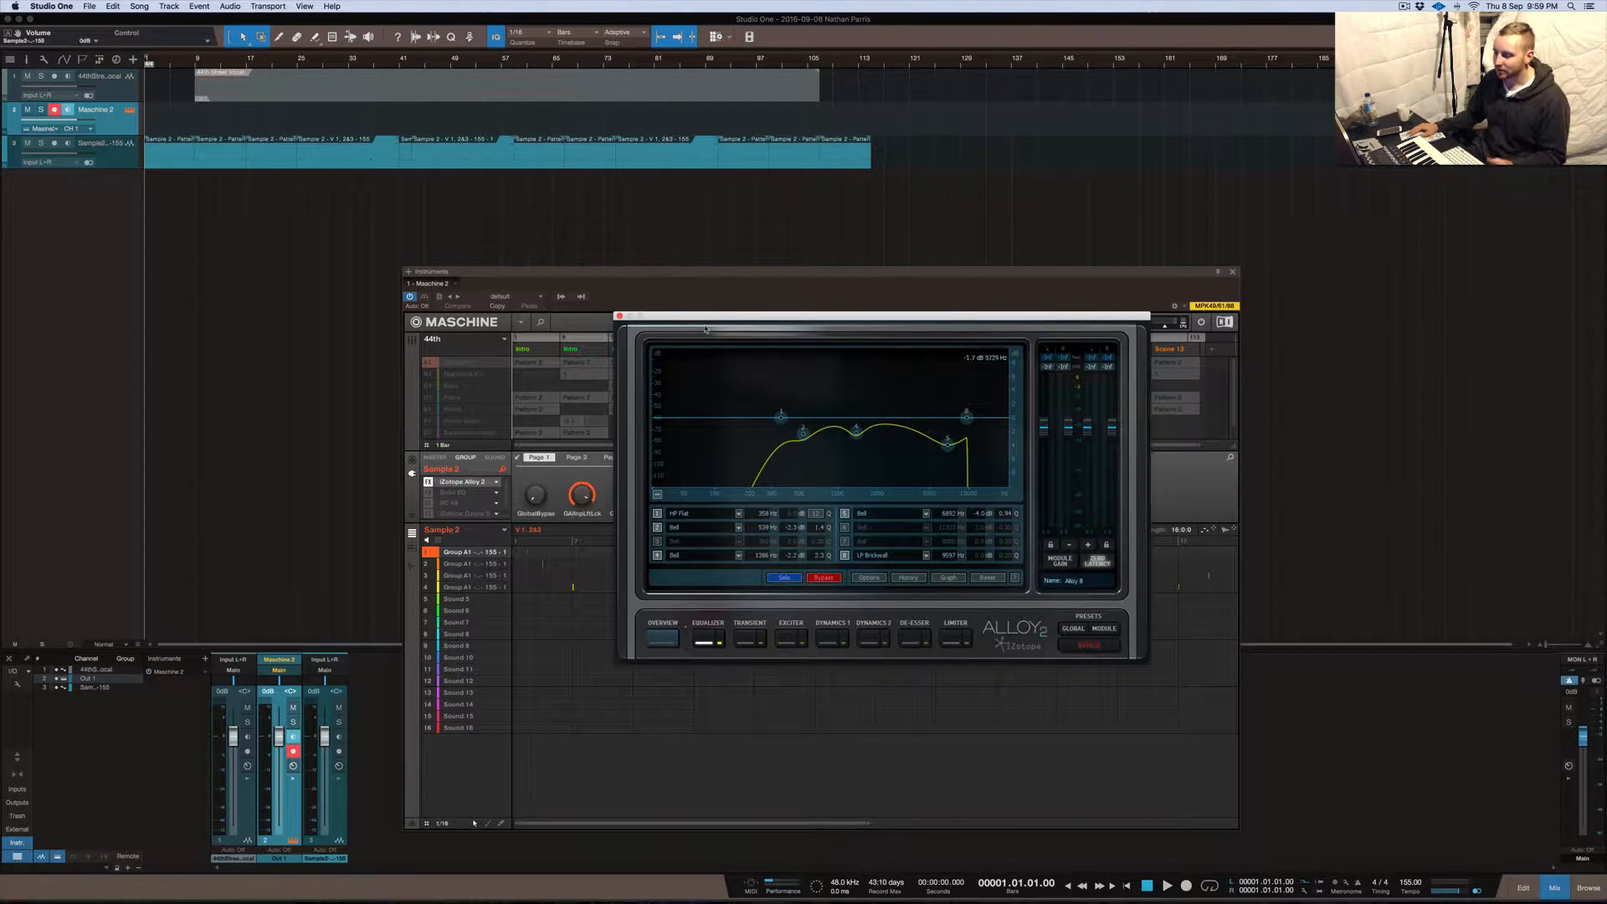
click(620, 316)
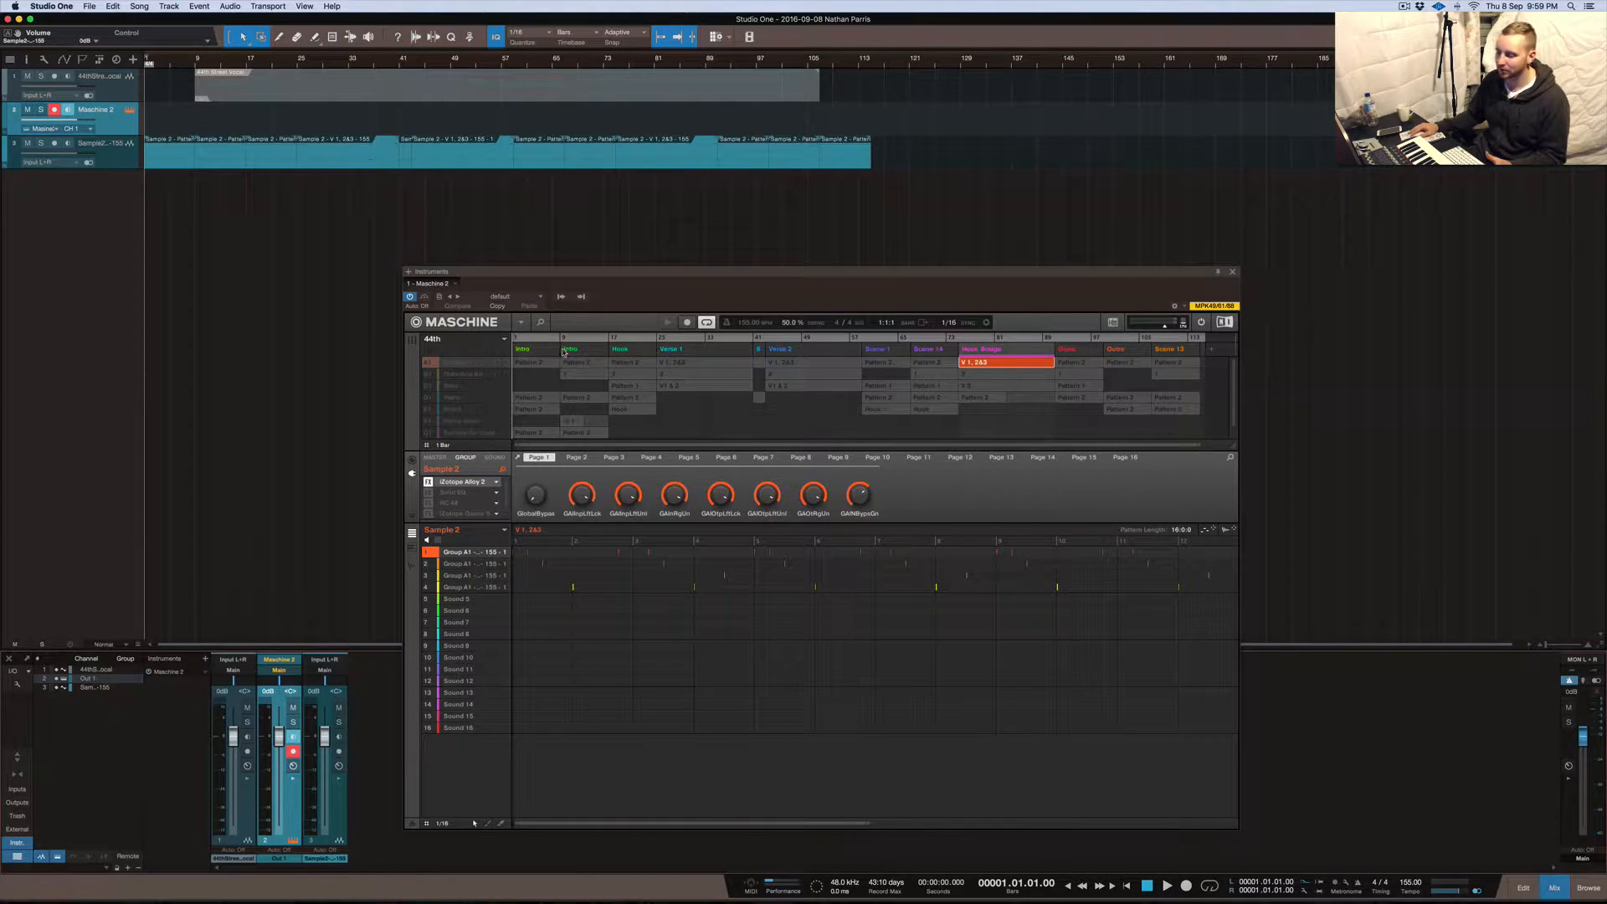
click(463, 484)
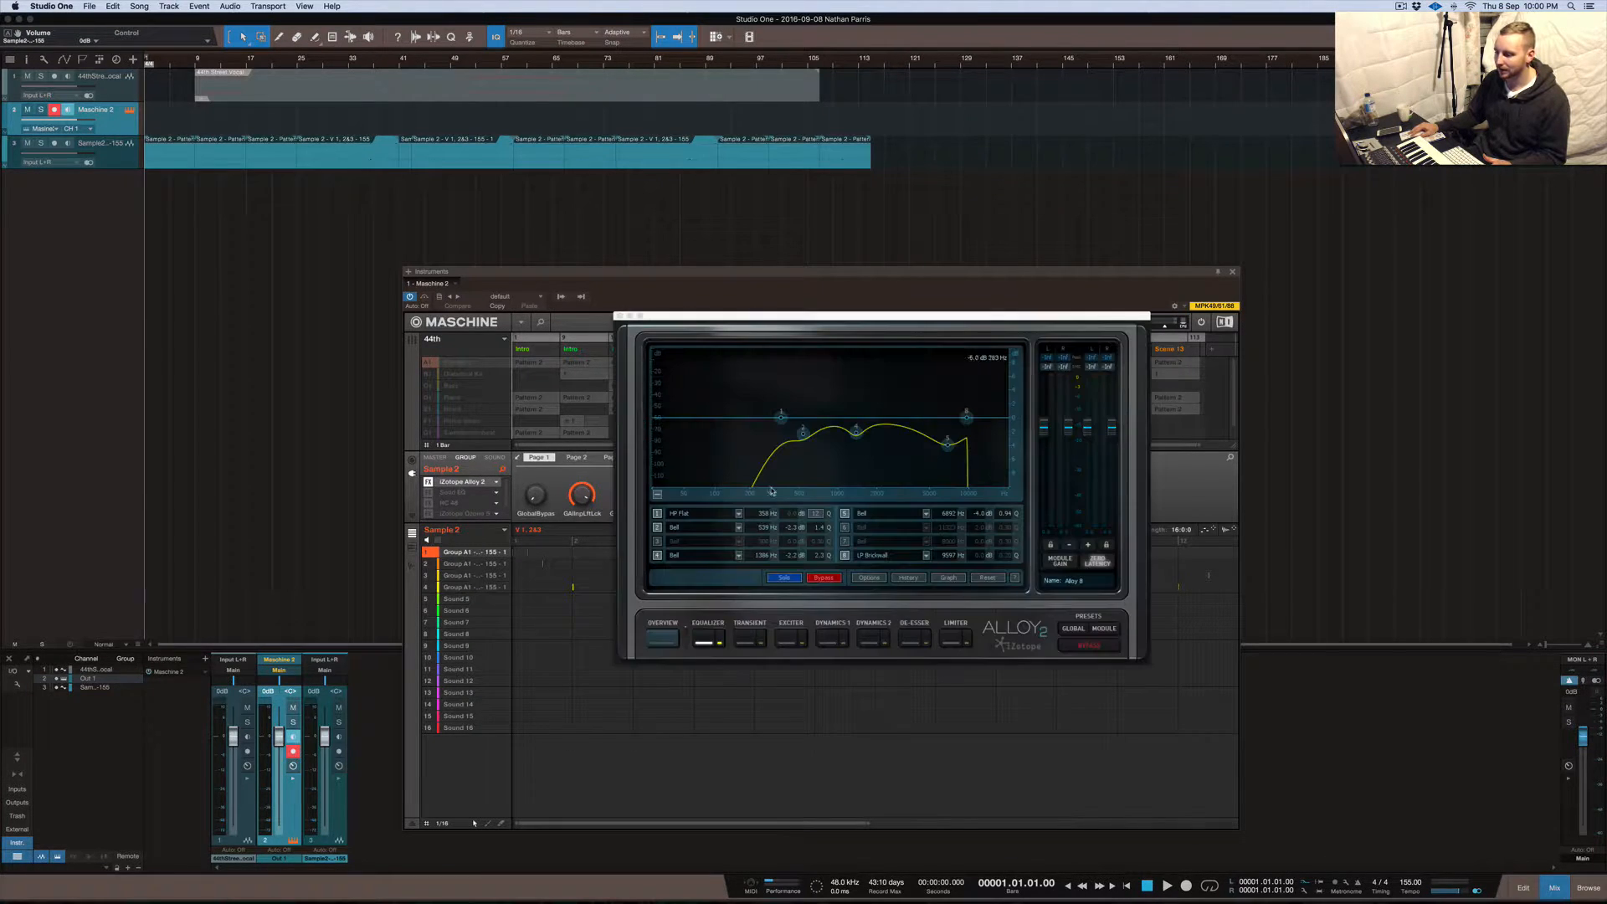
click(713, 636)
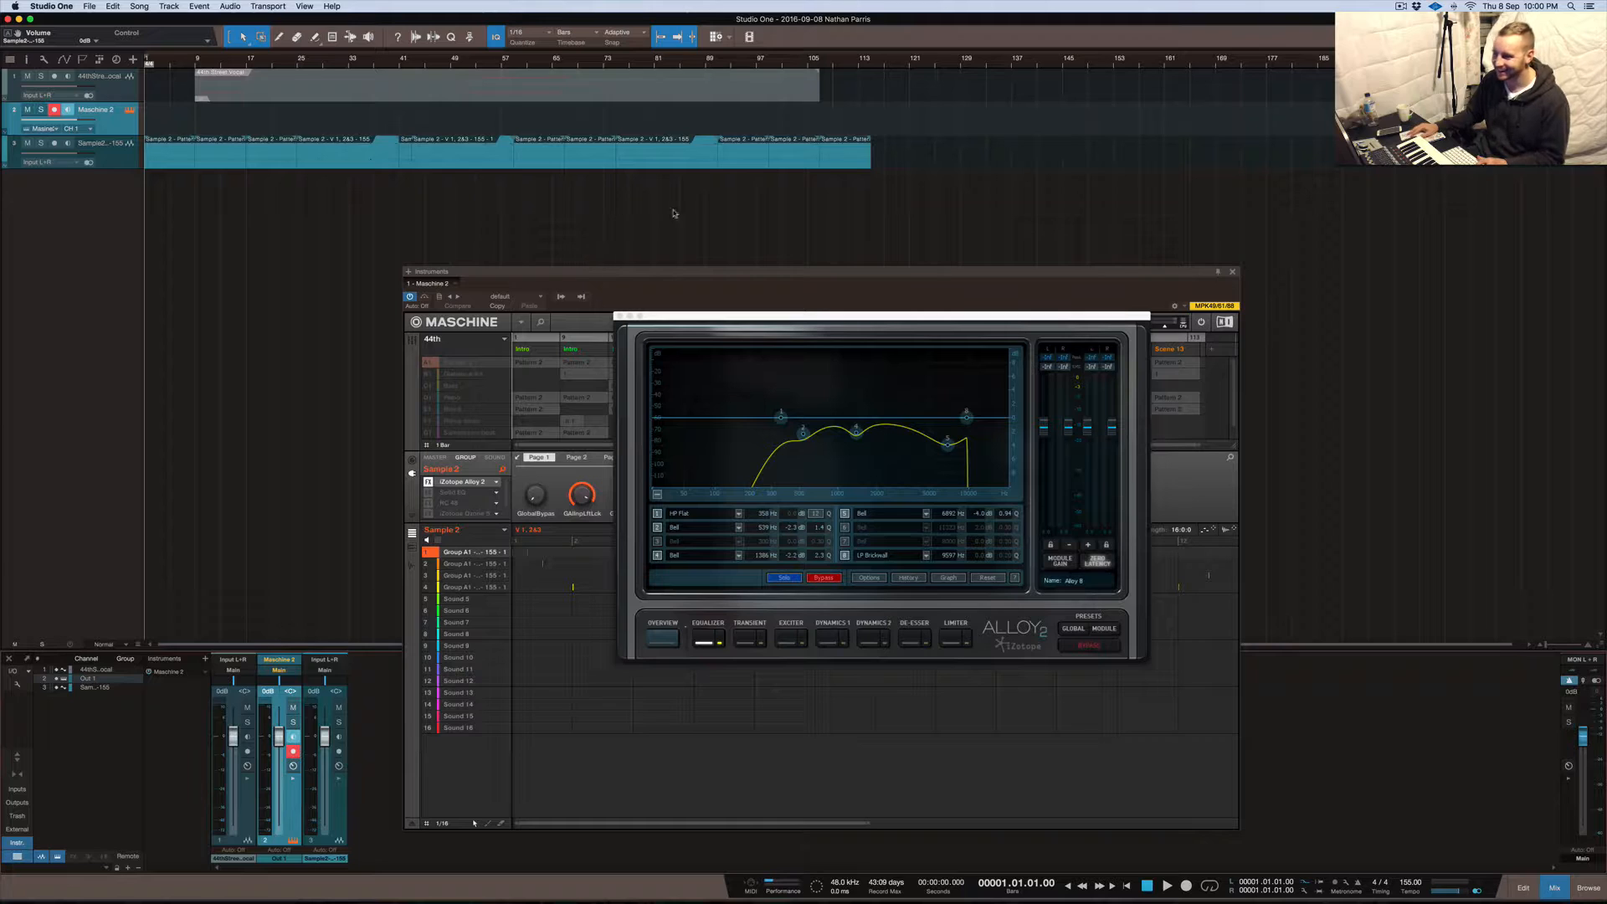
click(781, 418)
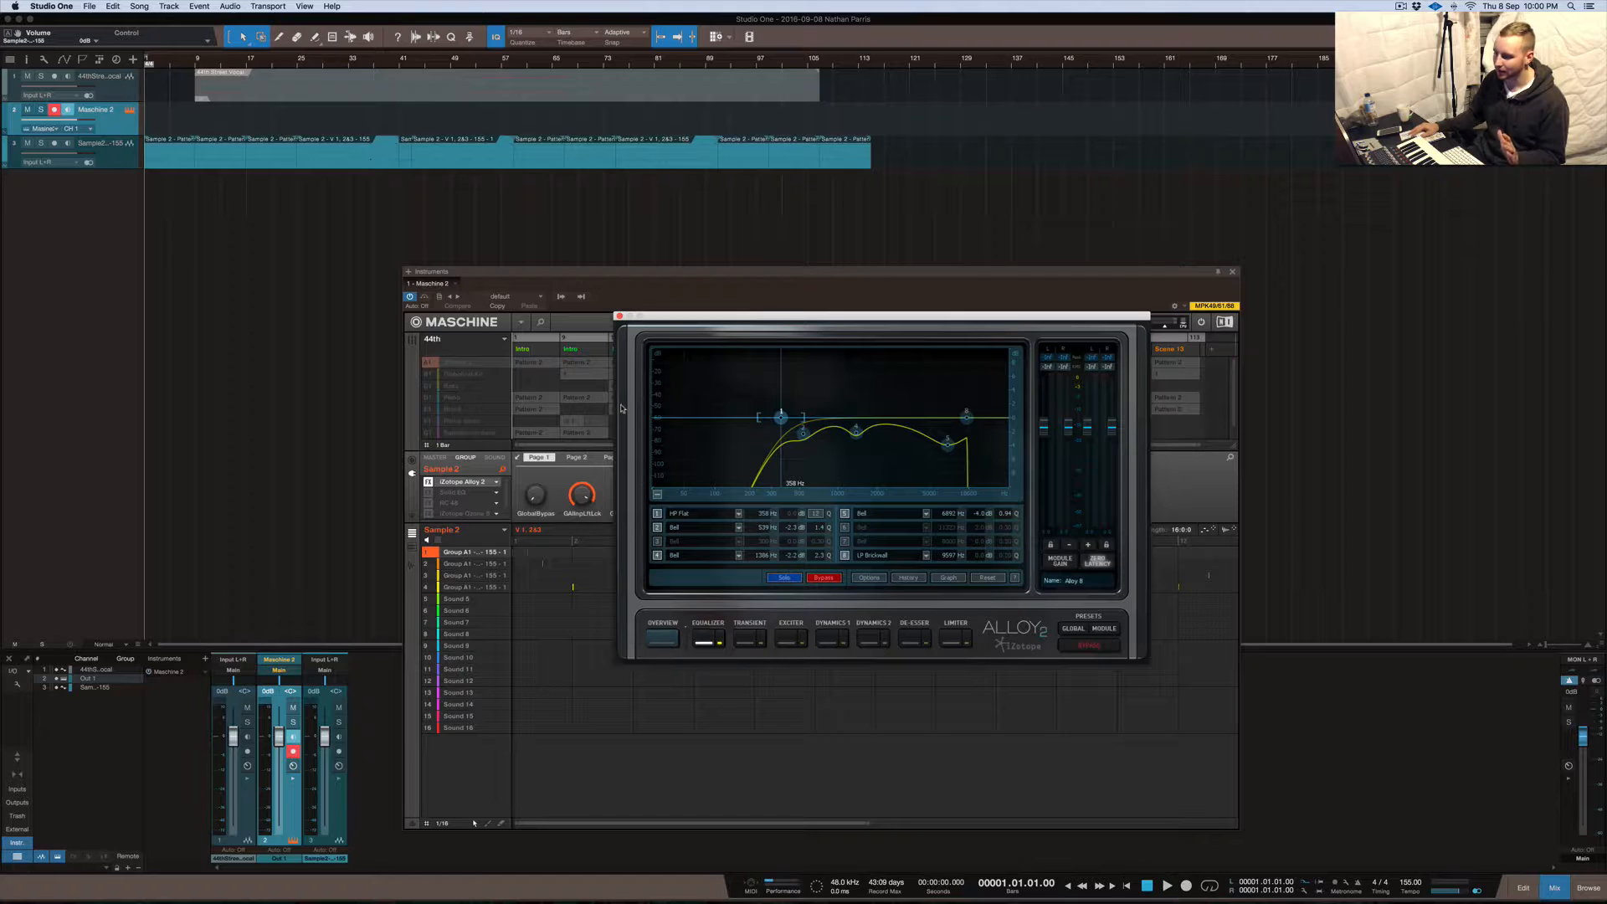
Show the Bass group in Maschine and view its full V 3 pattern
click(459, 372)
click(450, 385)
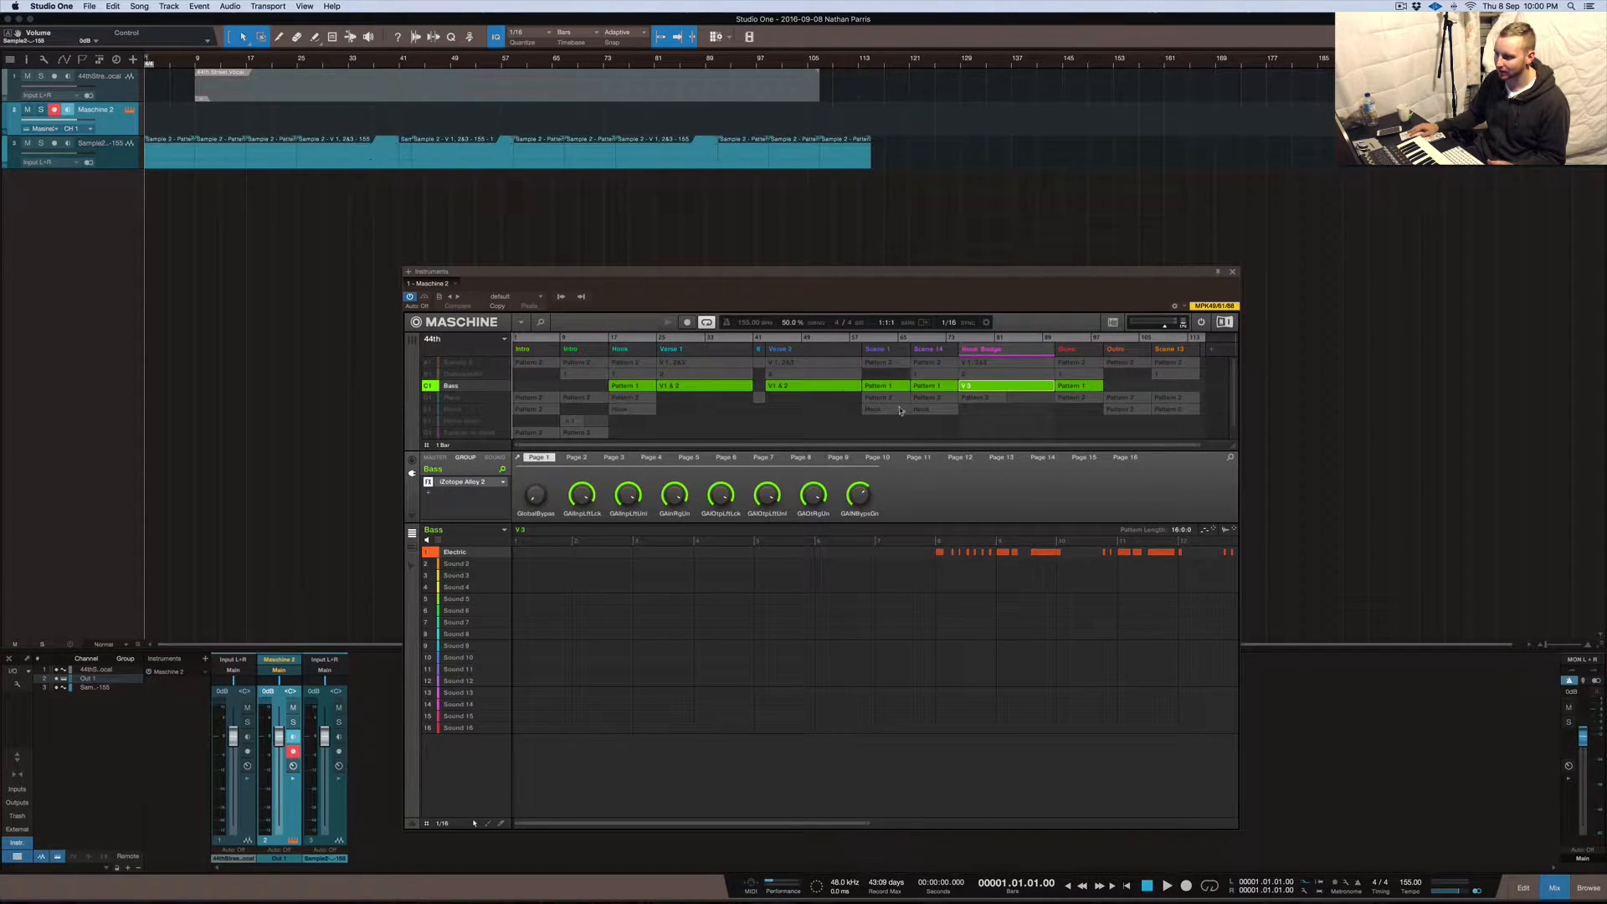
drag(873, 823, 1135, 826)
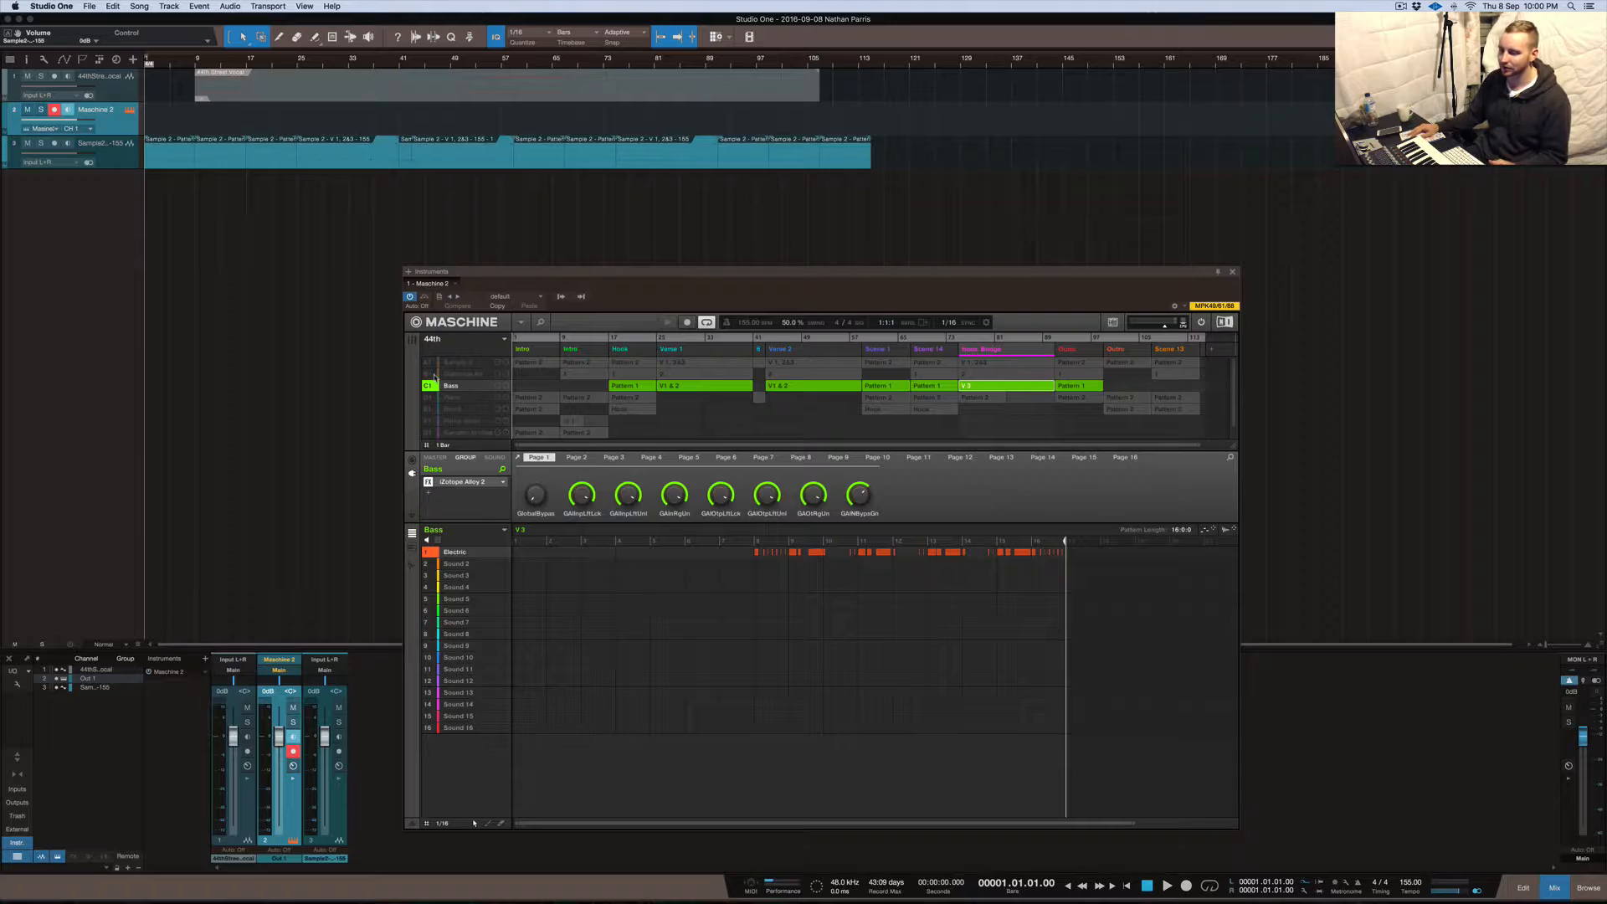
Solo Kick Diabolical 1 in the Diabolical Kit's pattern 1 and place its audio on a new track at bar 9
click(463, 374)
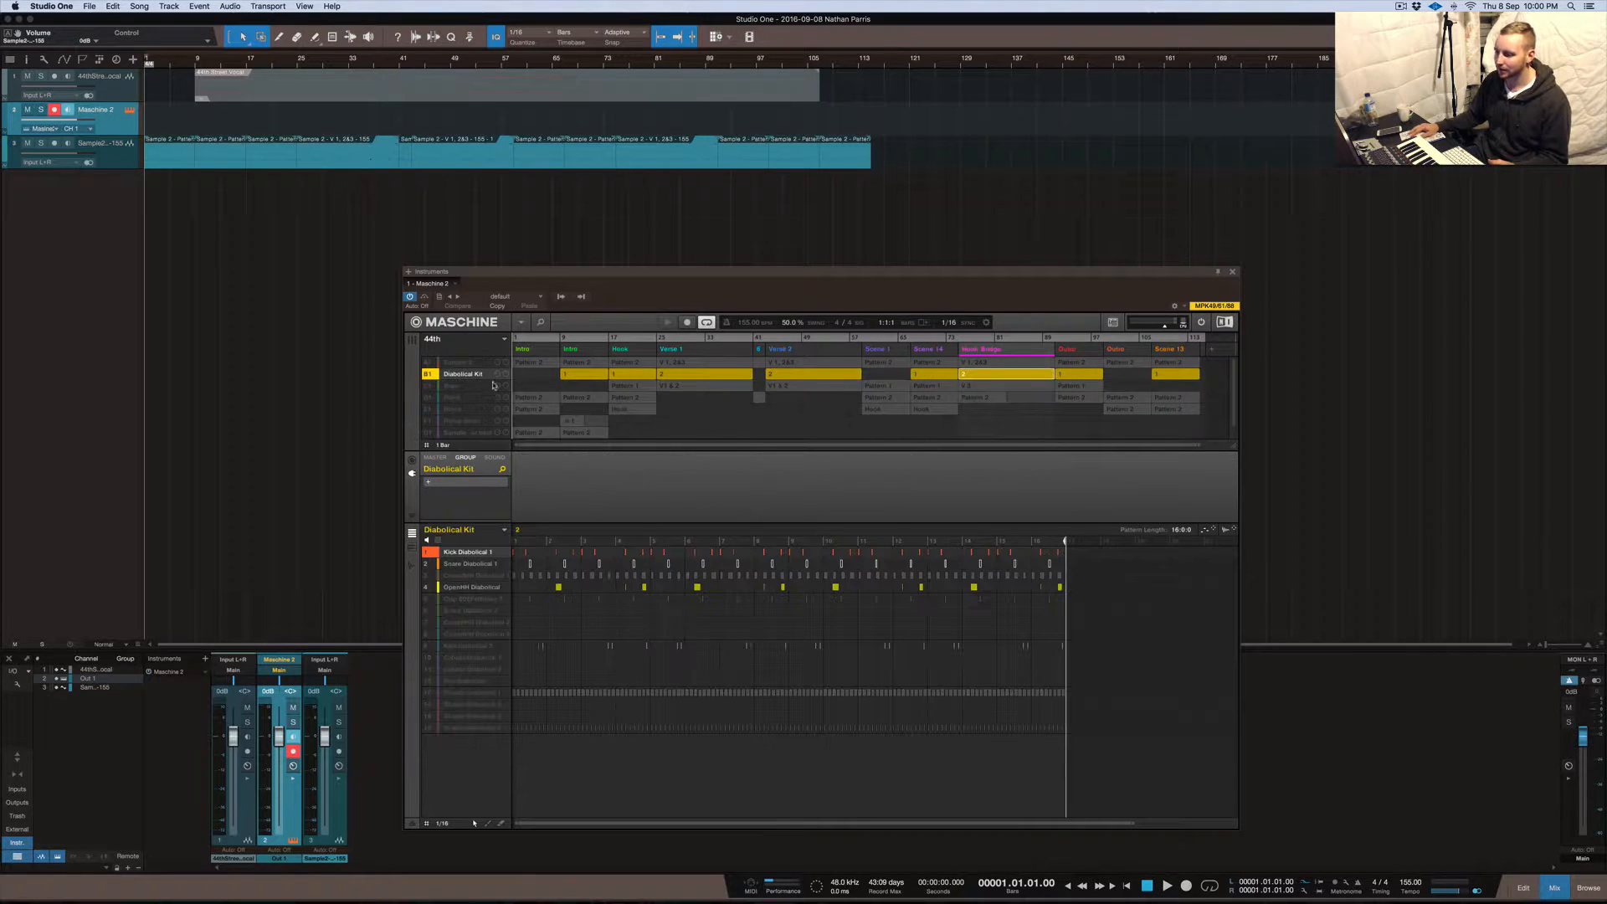
click(580, 378)
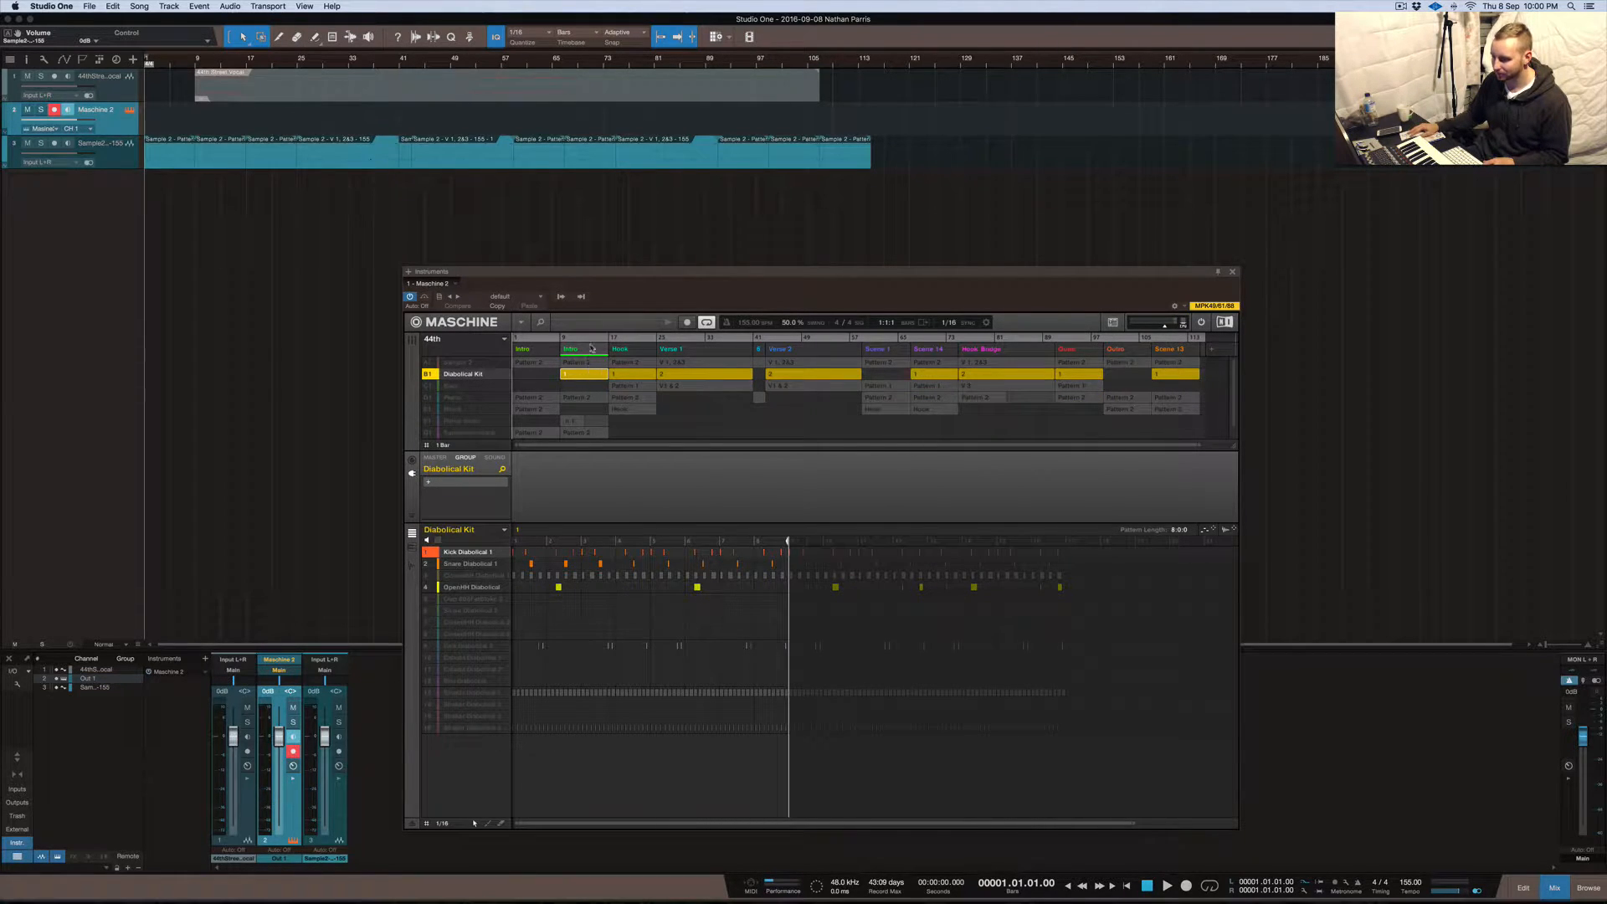
click(195, 62)
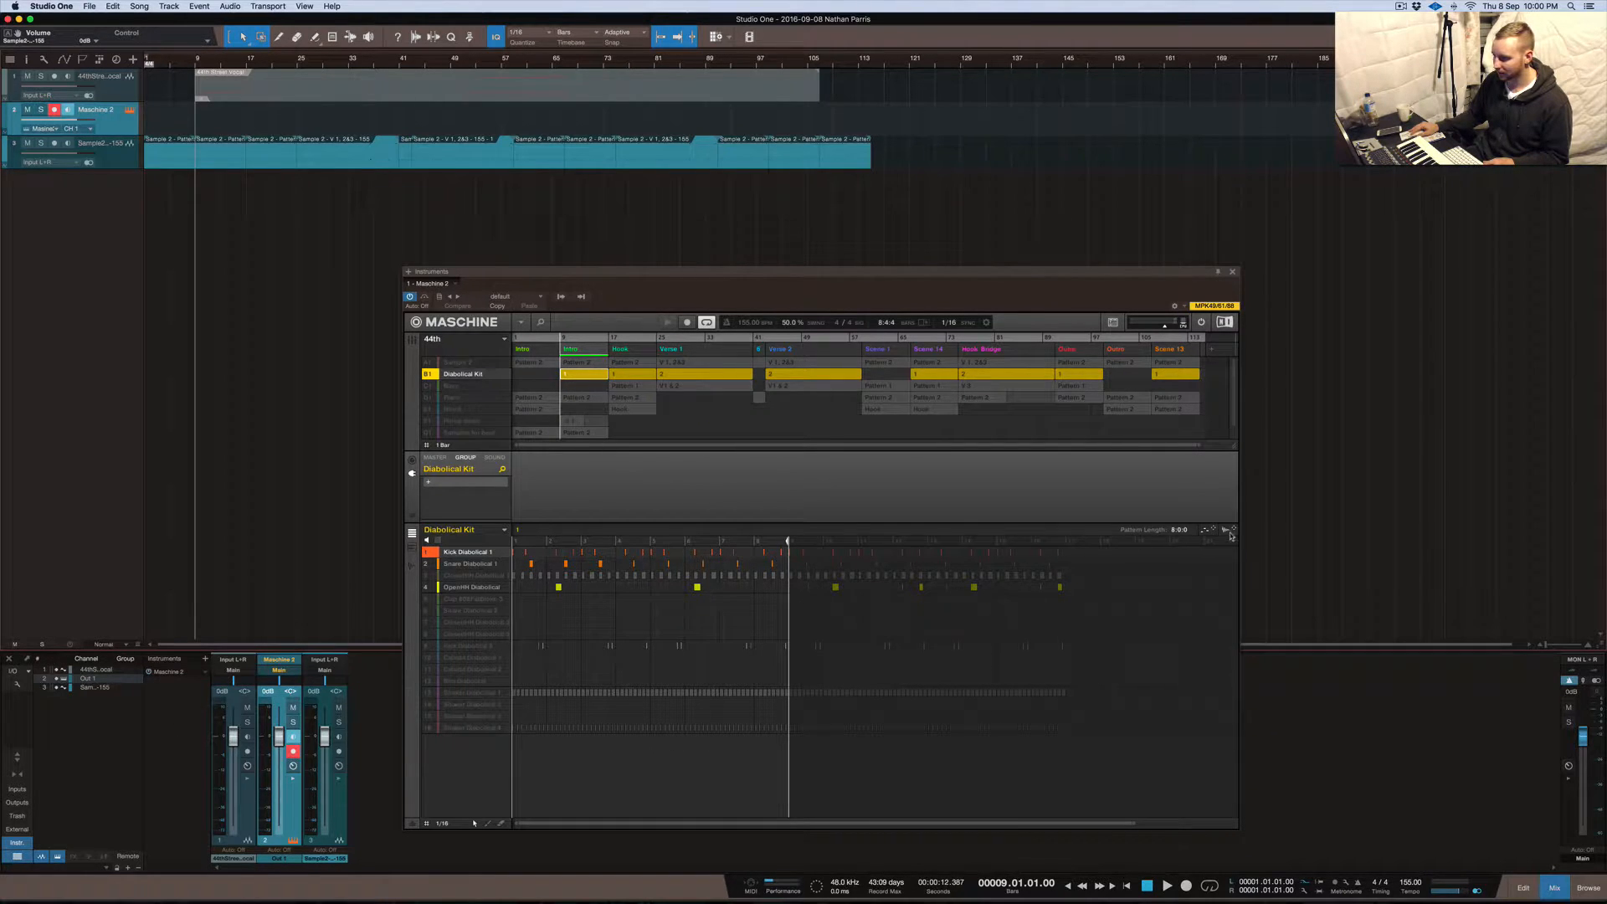
click(435, 554)
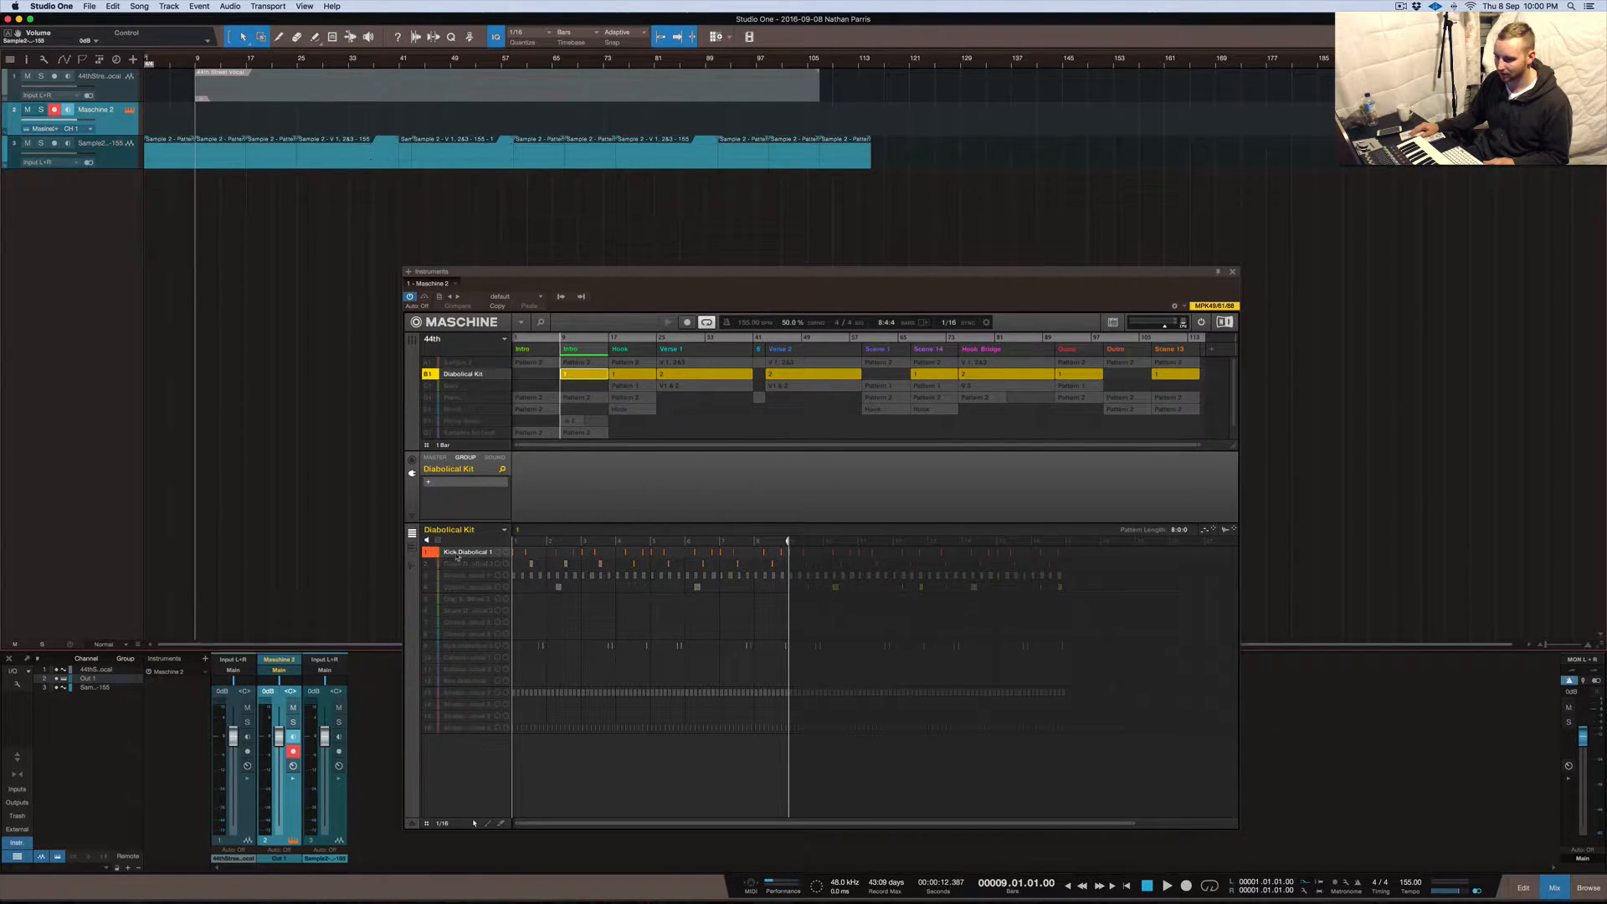
drag(1229, 532, 201, 237)
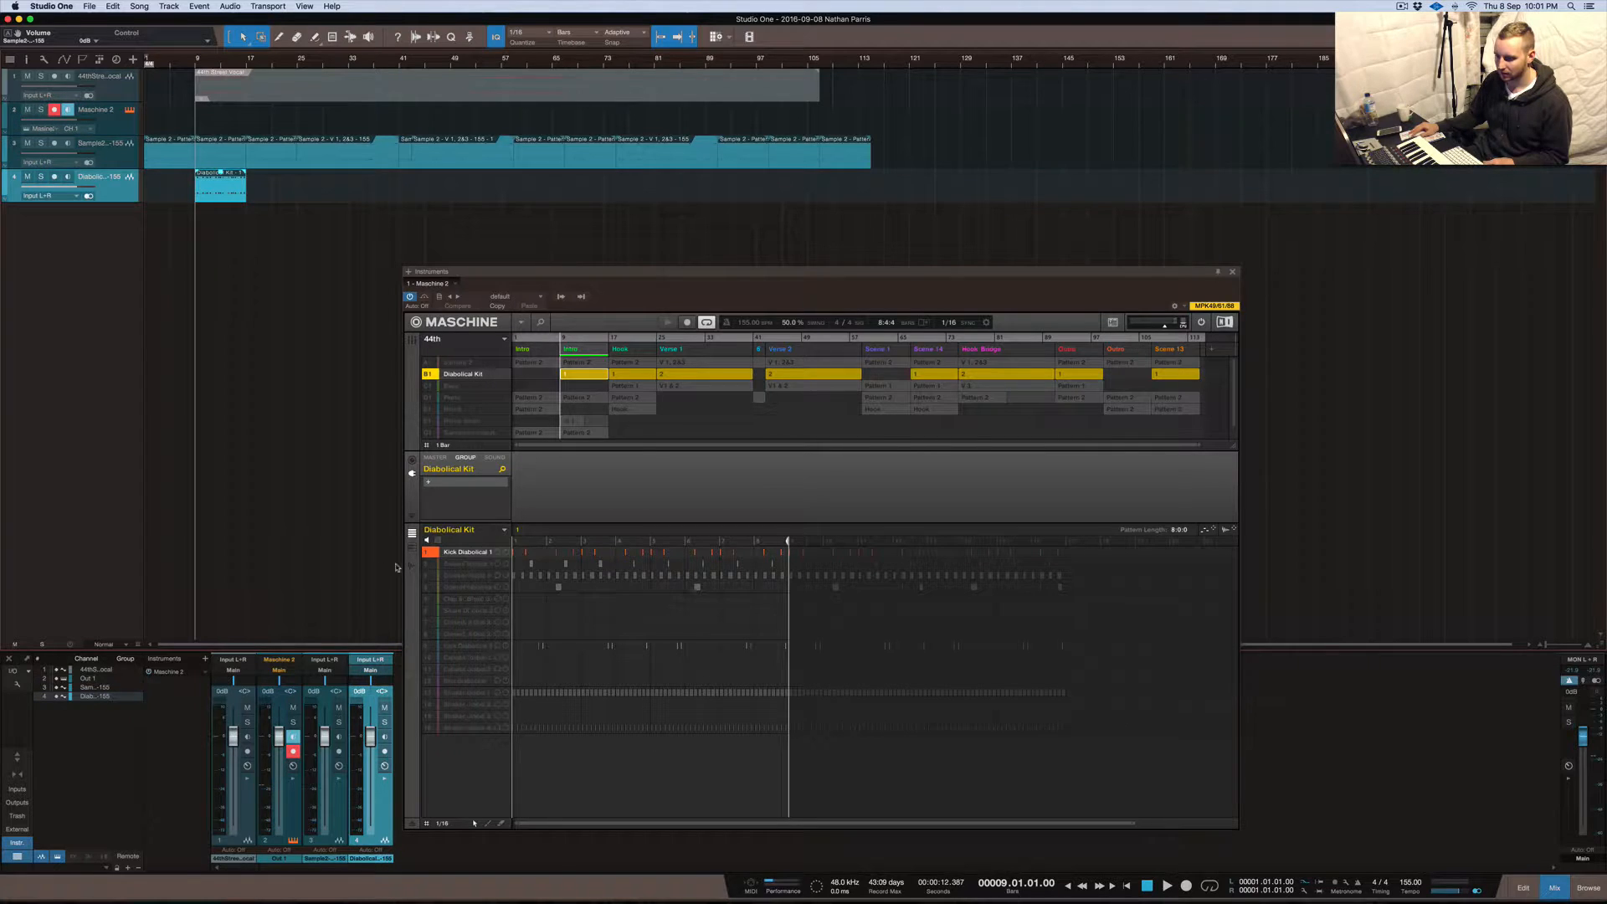
Solo the snare and the closed hi-hat in turn and place each one's pattern 1 audio on its own new track at bar 9
click(427, 565)
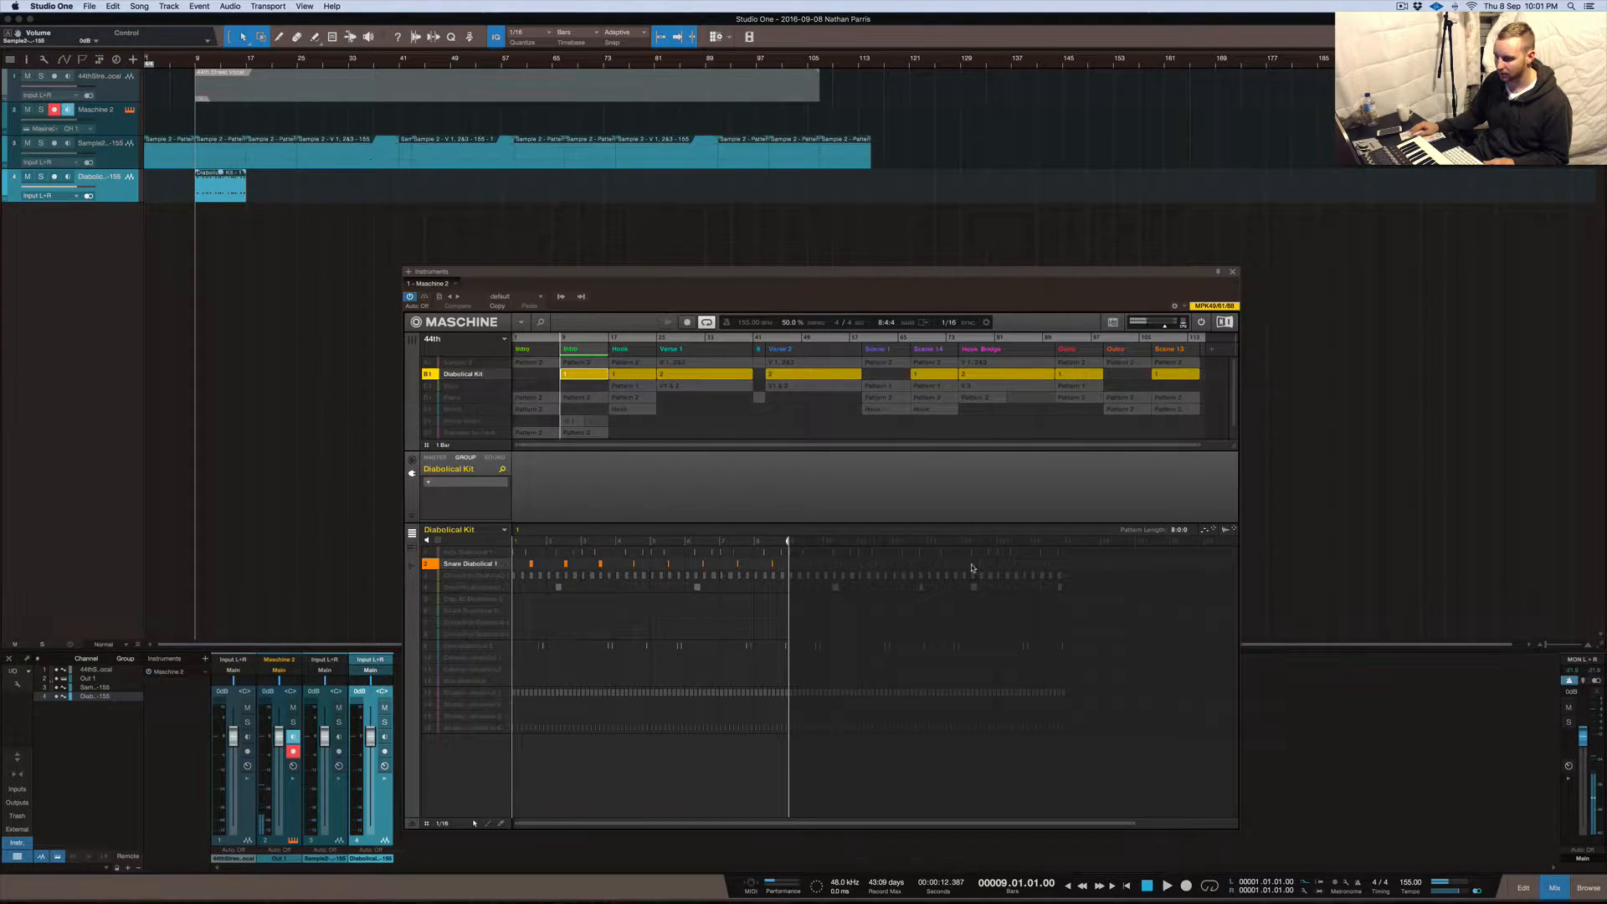
drag(1223, 531, 211, 219)
click(433, 576)
drag(1225, 531, 219, 328)
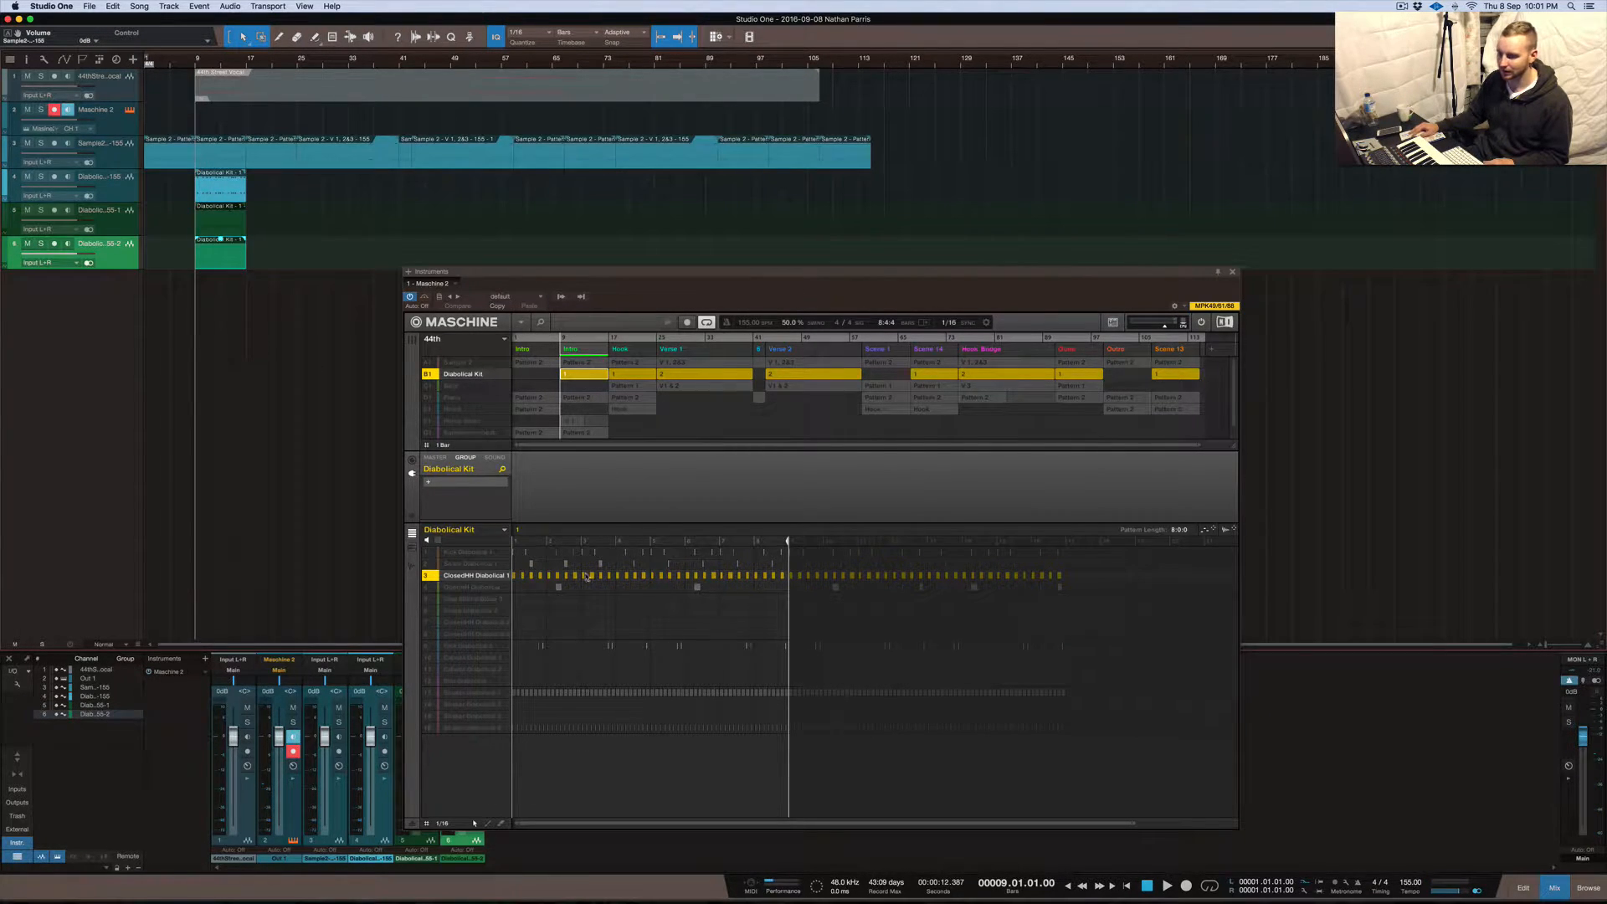
Rename the kick and snare audio tracks Kick Diabolical 1 and Snare Diabolical 1, matching their Maschine sounds
click(468, 552)
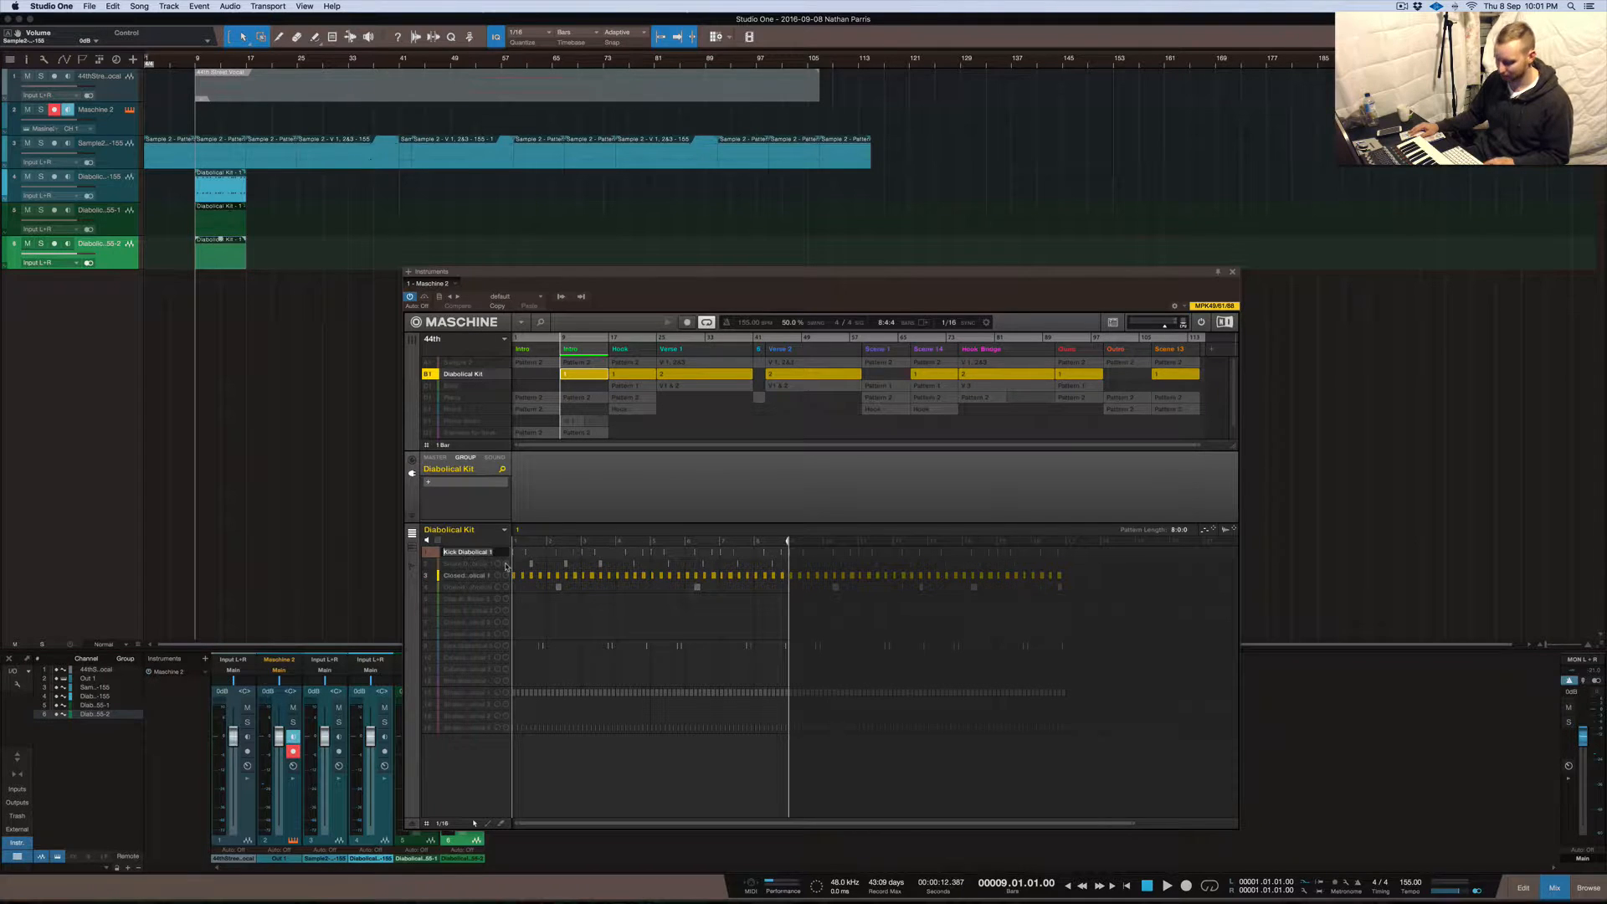
double_click(98, 177)
text(Kick Diabolical 1)
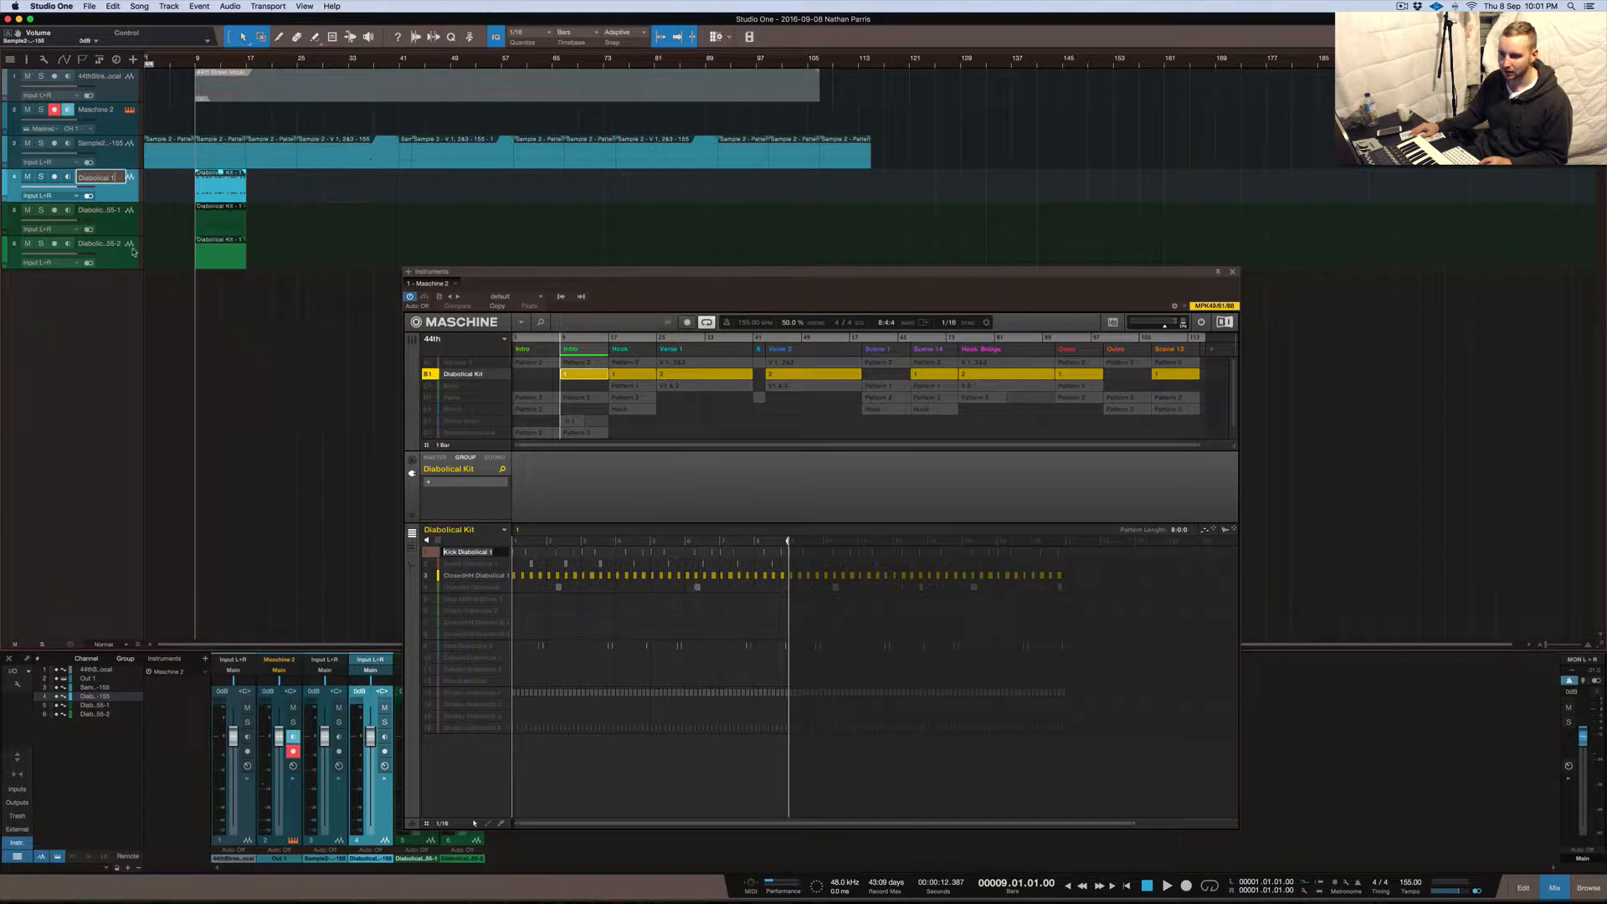
click(113, 225)
double_click(492, 563)
key(super+c)
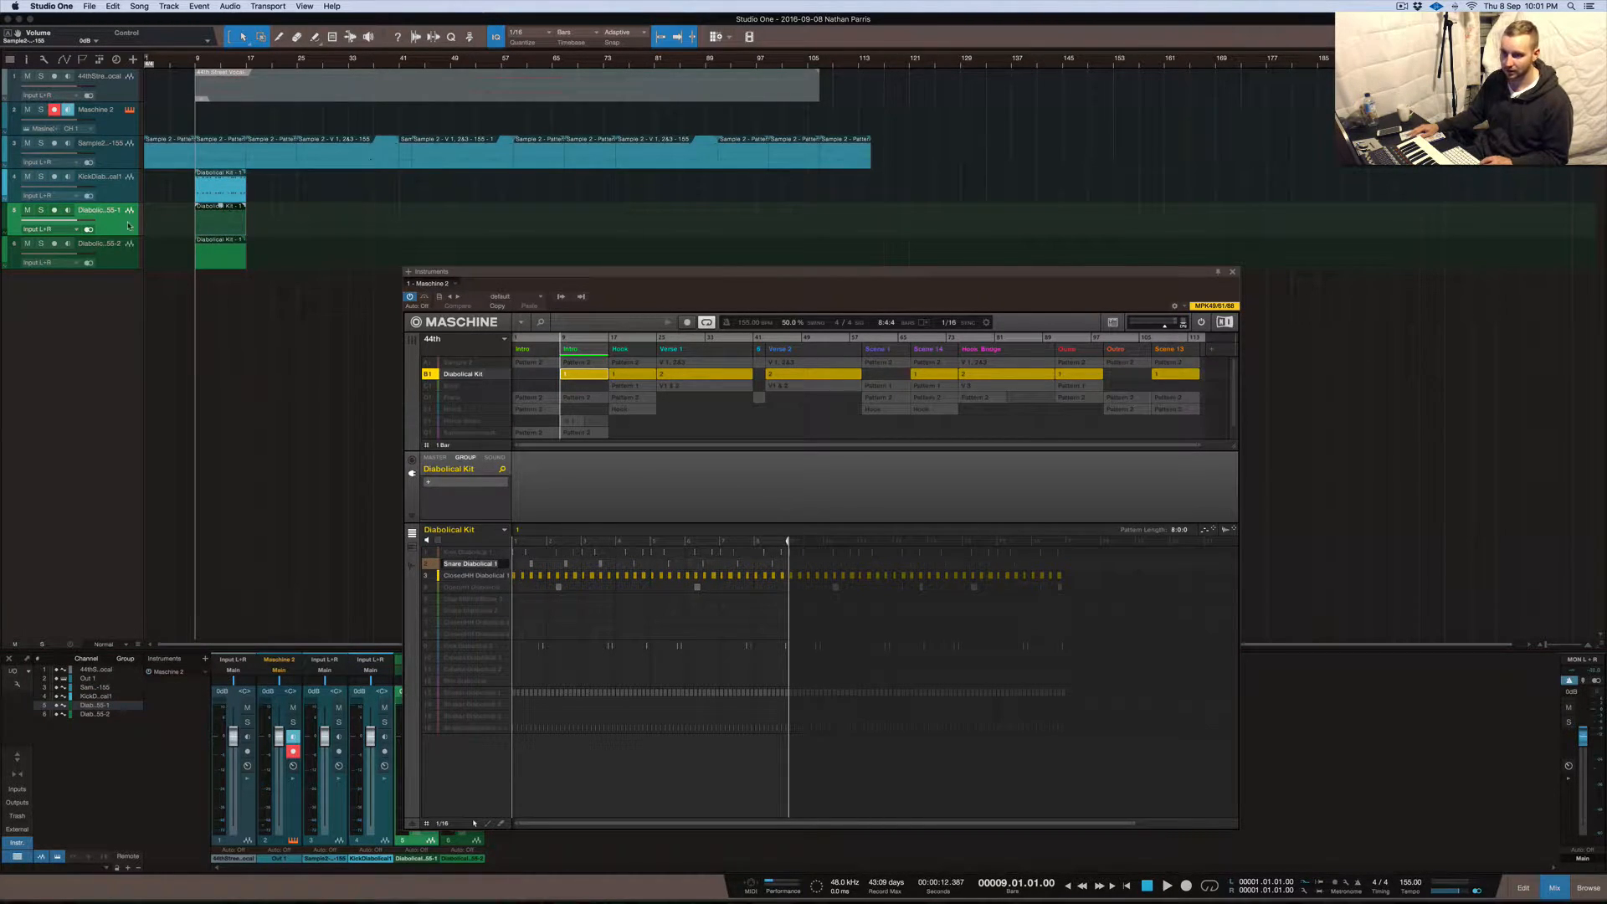
double_click(100, 210)
key(super+v)
key(Return)
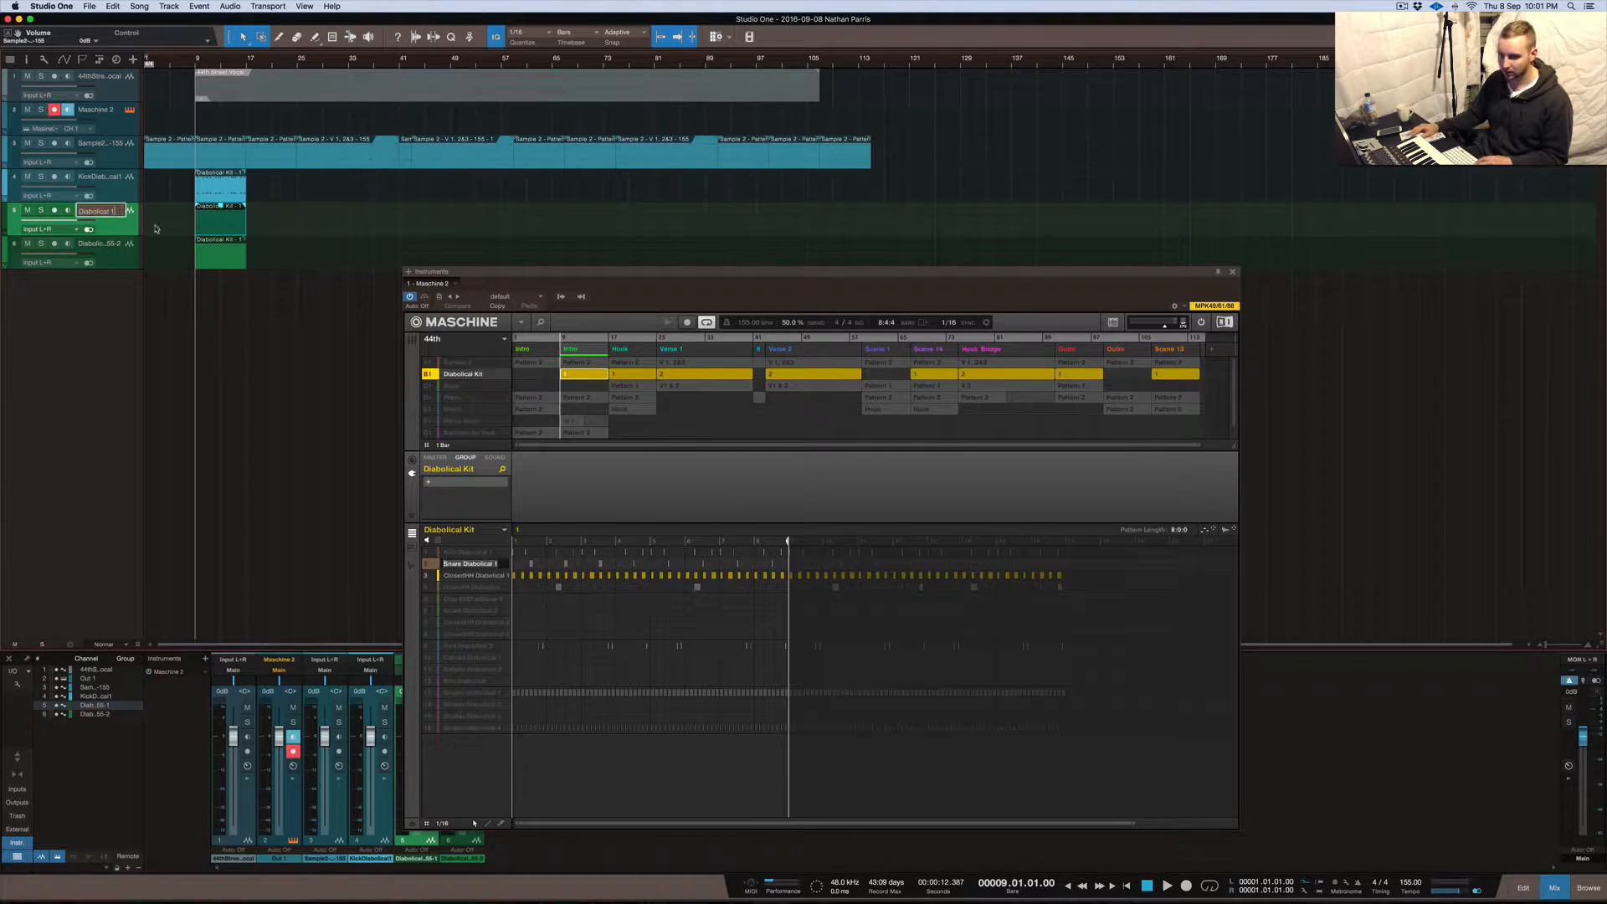
Rename the closed hi-hat audio track ClosedHH Diabolical 1
double_click(460, 578)
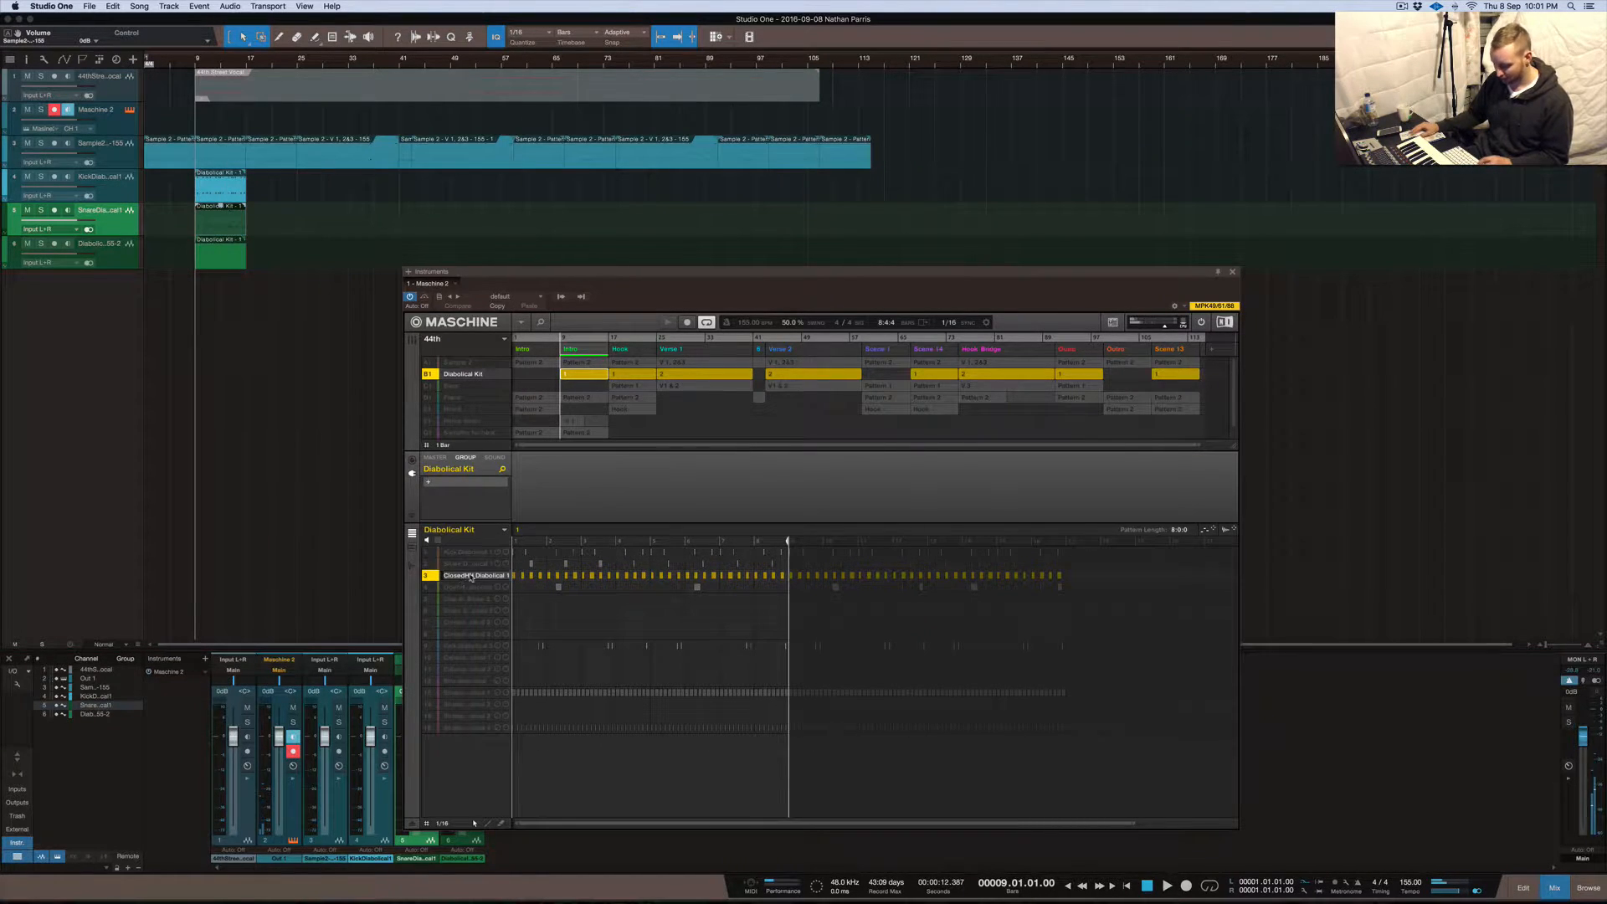
double_click(101, 244)
text(Diabolical 1)
key(Return)
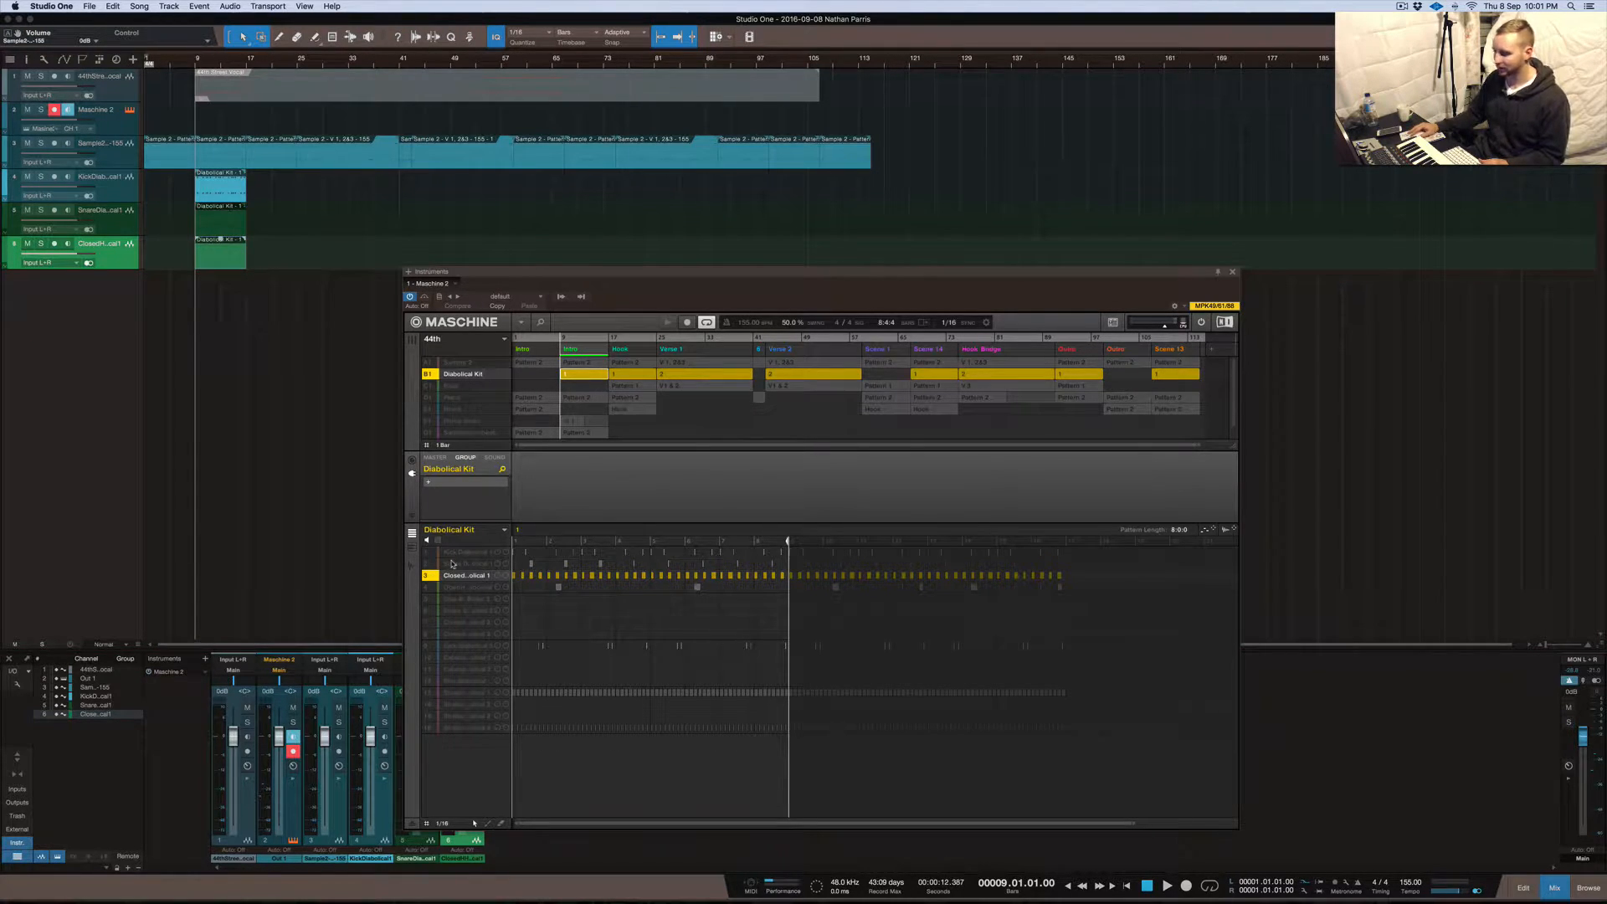
Place the soloed OpenHH Diabolical audio on a new track at bar 9 and duplicate all four drum clips to bar 17
click(428, 586)
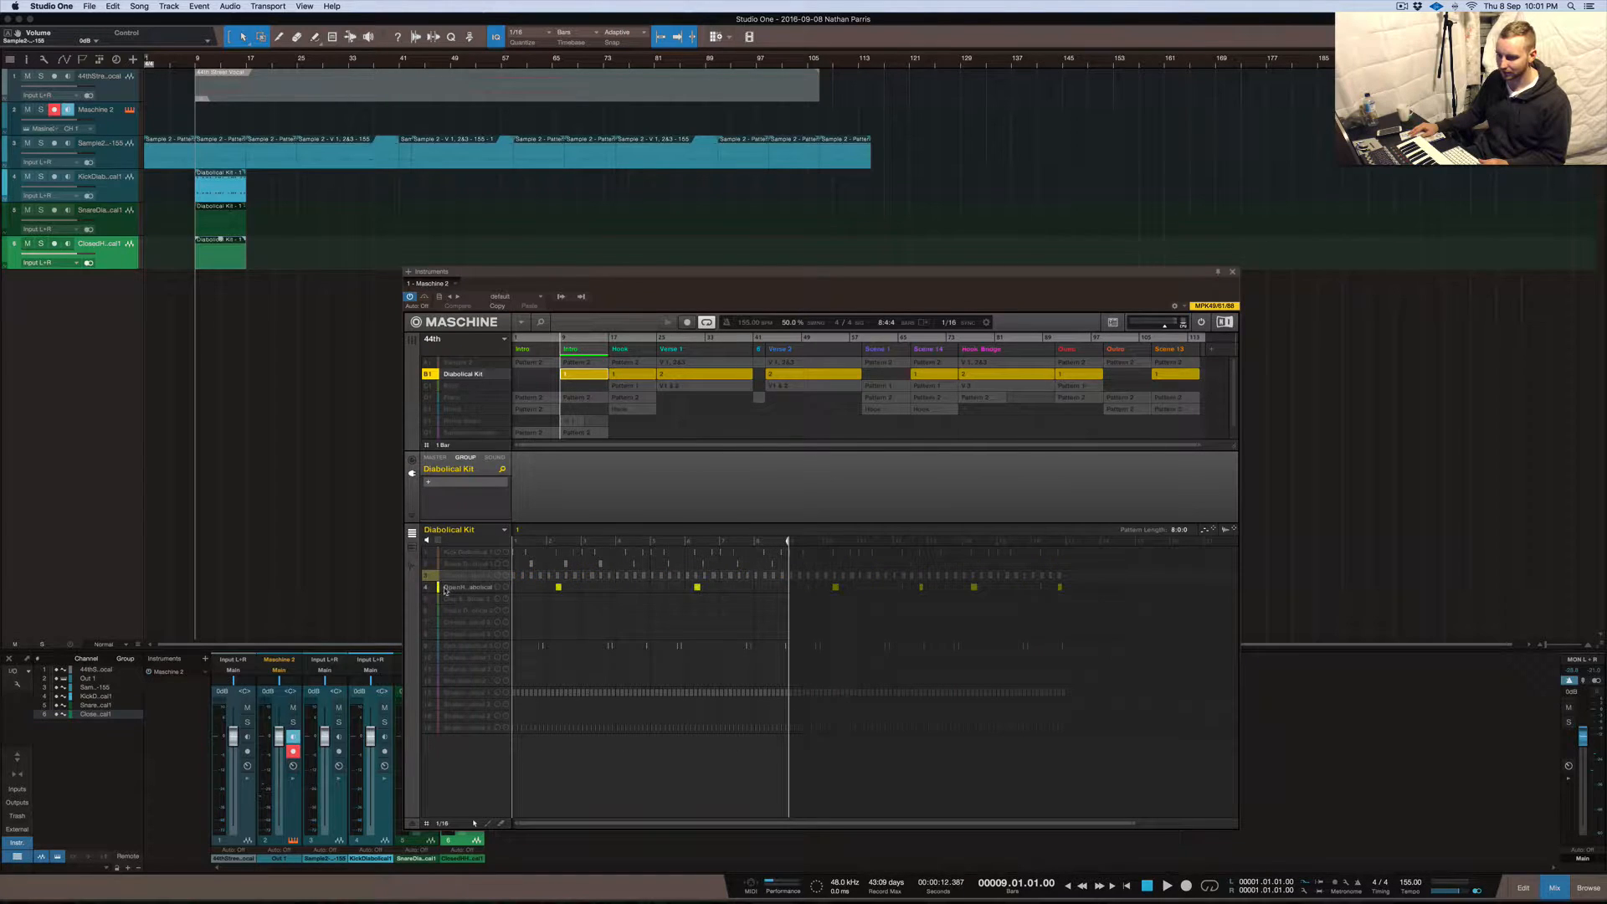
drag(1228, 528, 223, 289)
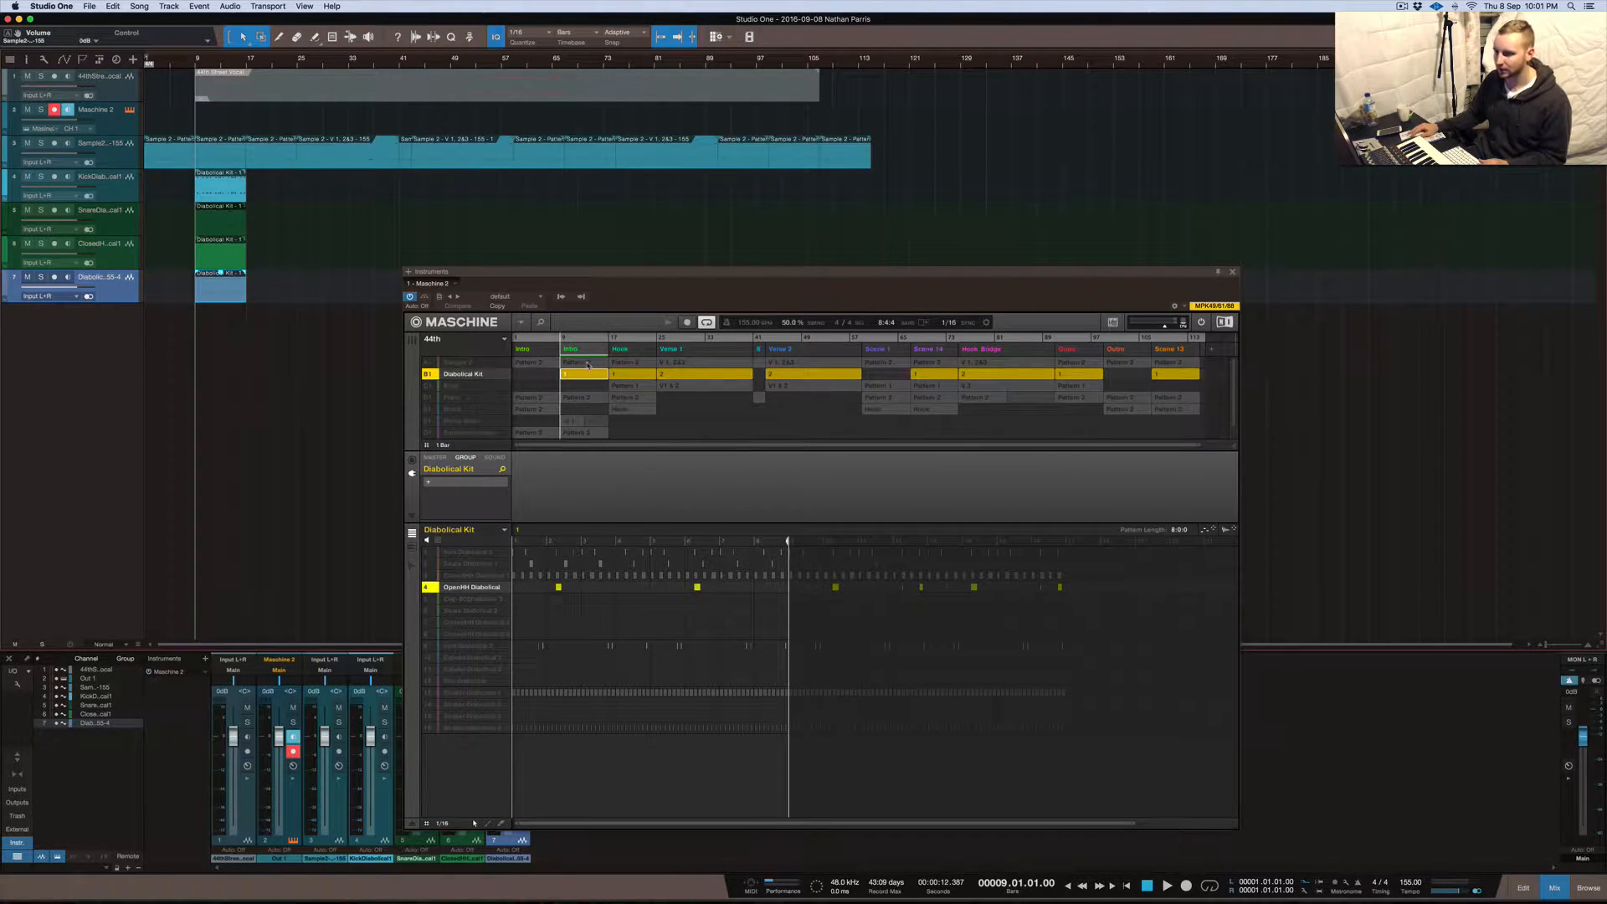
drag(259, 295, 267, 197)
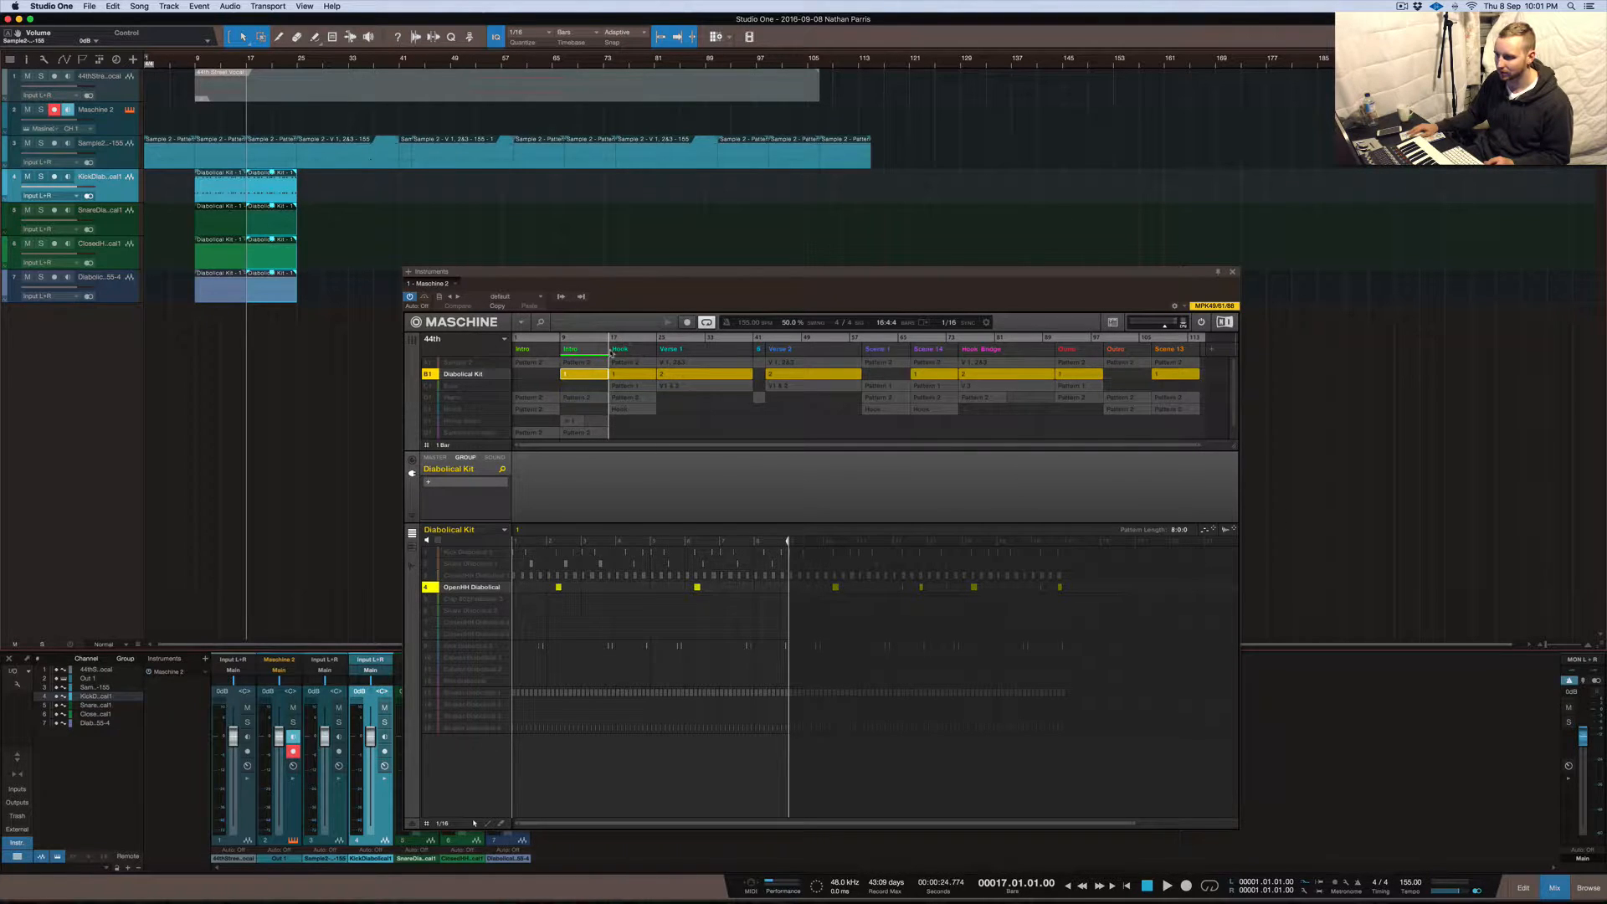
Solo the kick in the Diabolical Kit's Verse 1 pattern 2 and place its audio on the kick track at bar 25
click(296, 66)
click(685, 379)
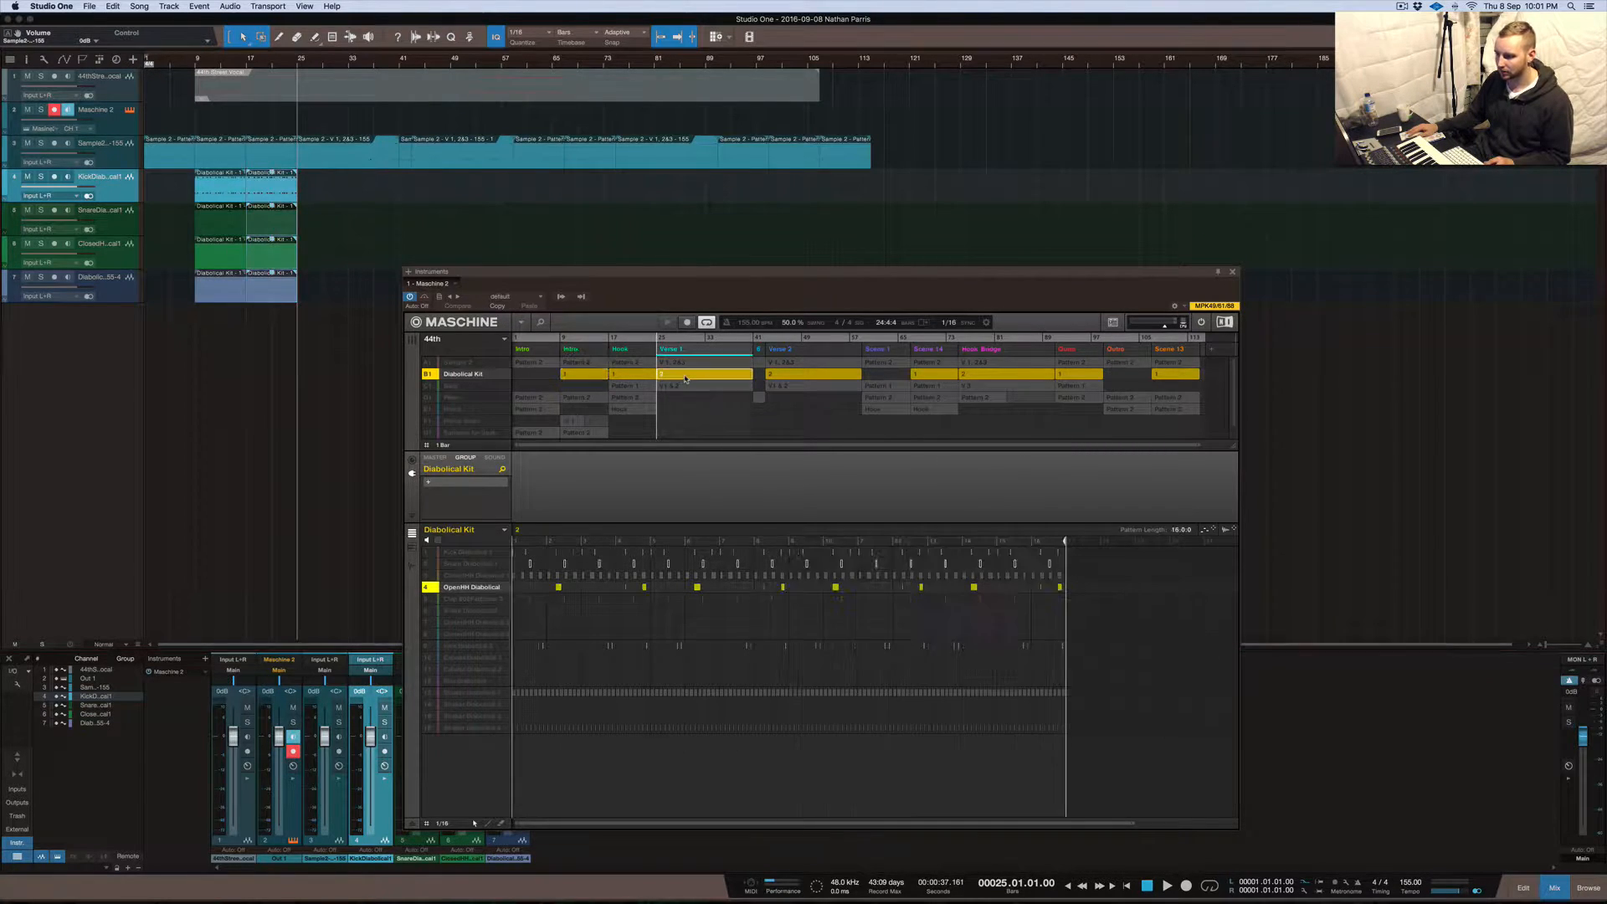
click(444, 553)
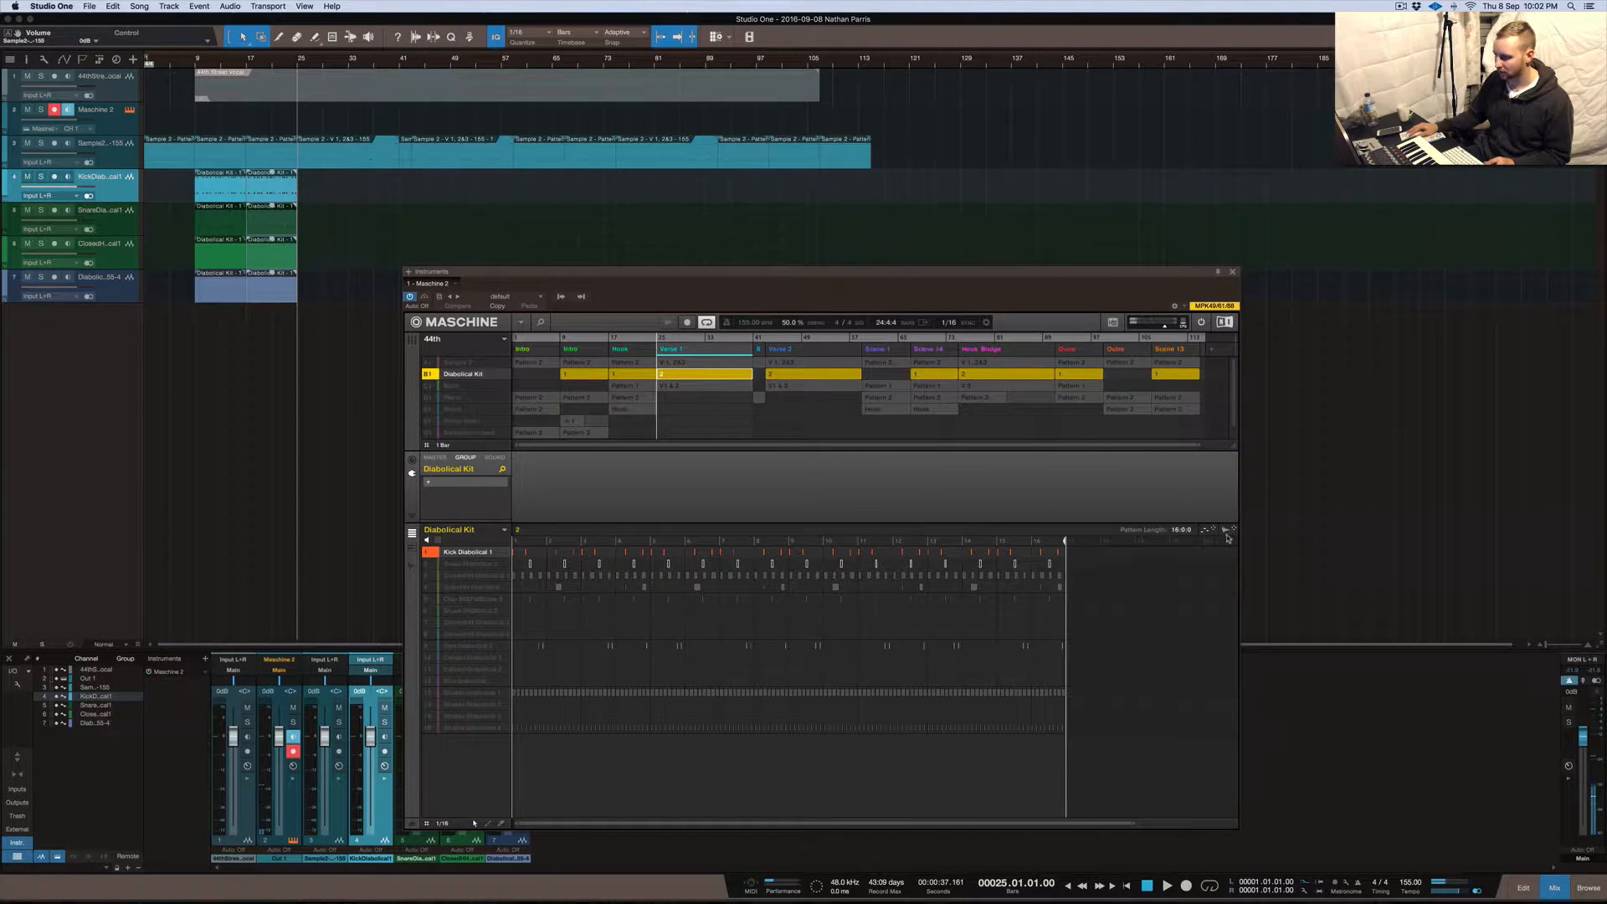
drag(1228, 531, 300, 185)
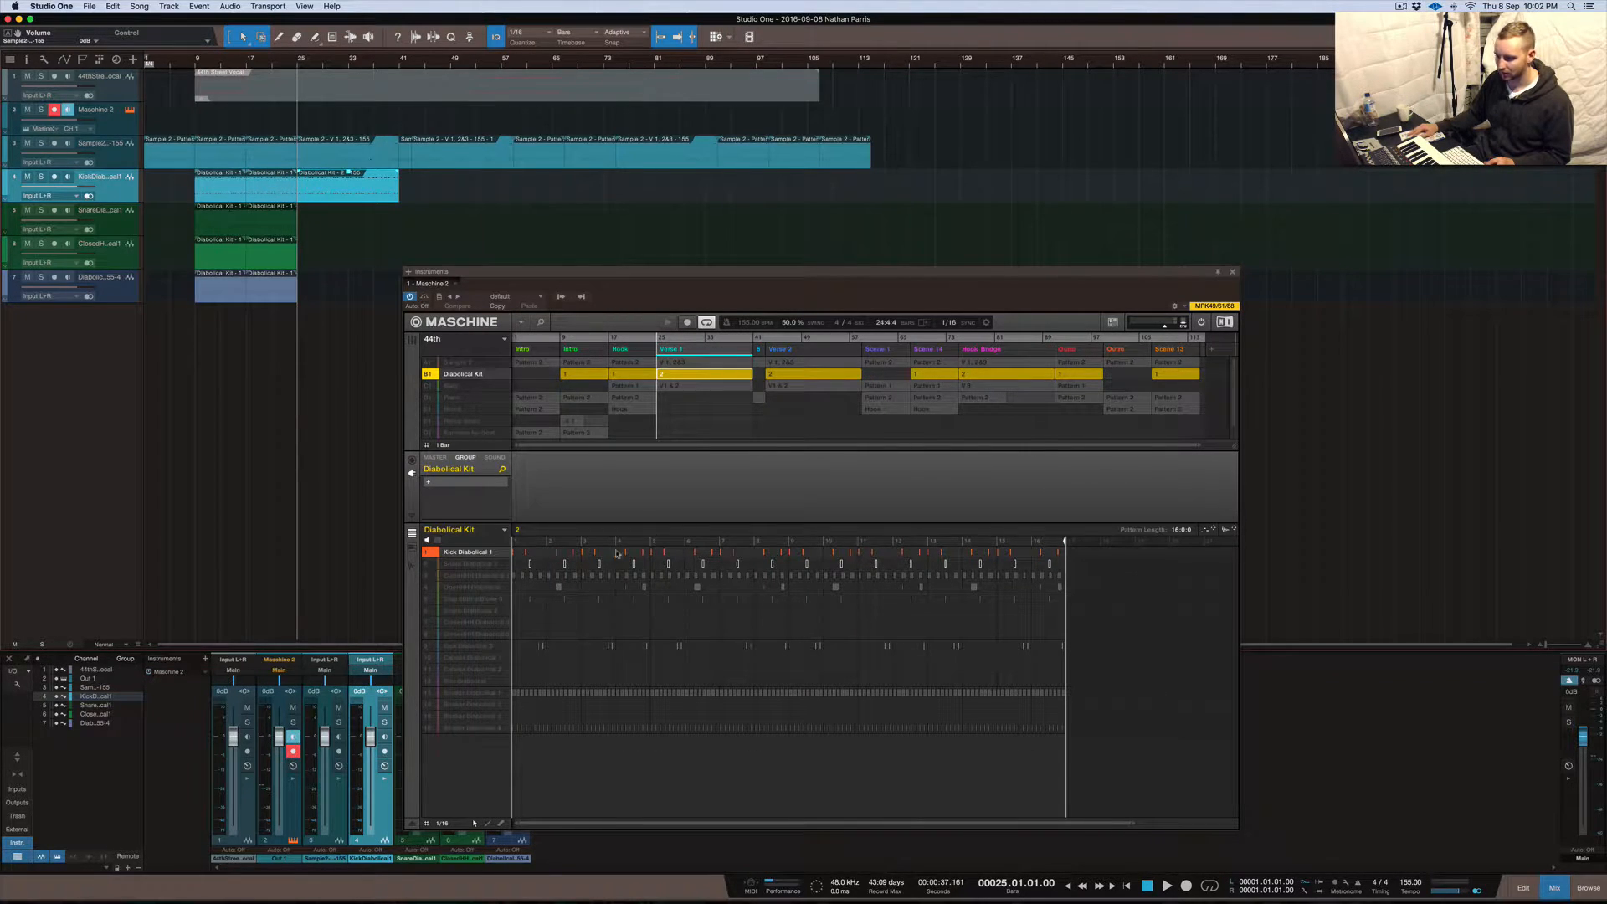
Solo the snare and closed hi-hat in turn and place their pattern 2 audio on the matching tracks at bar 25
click(431, 565)
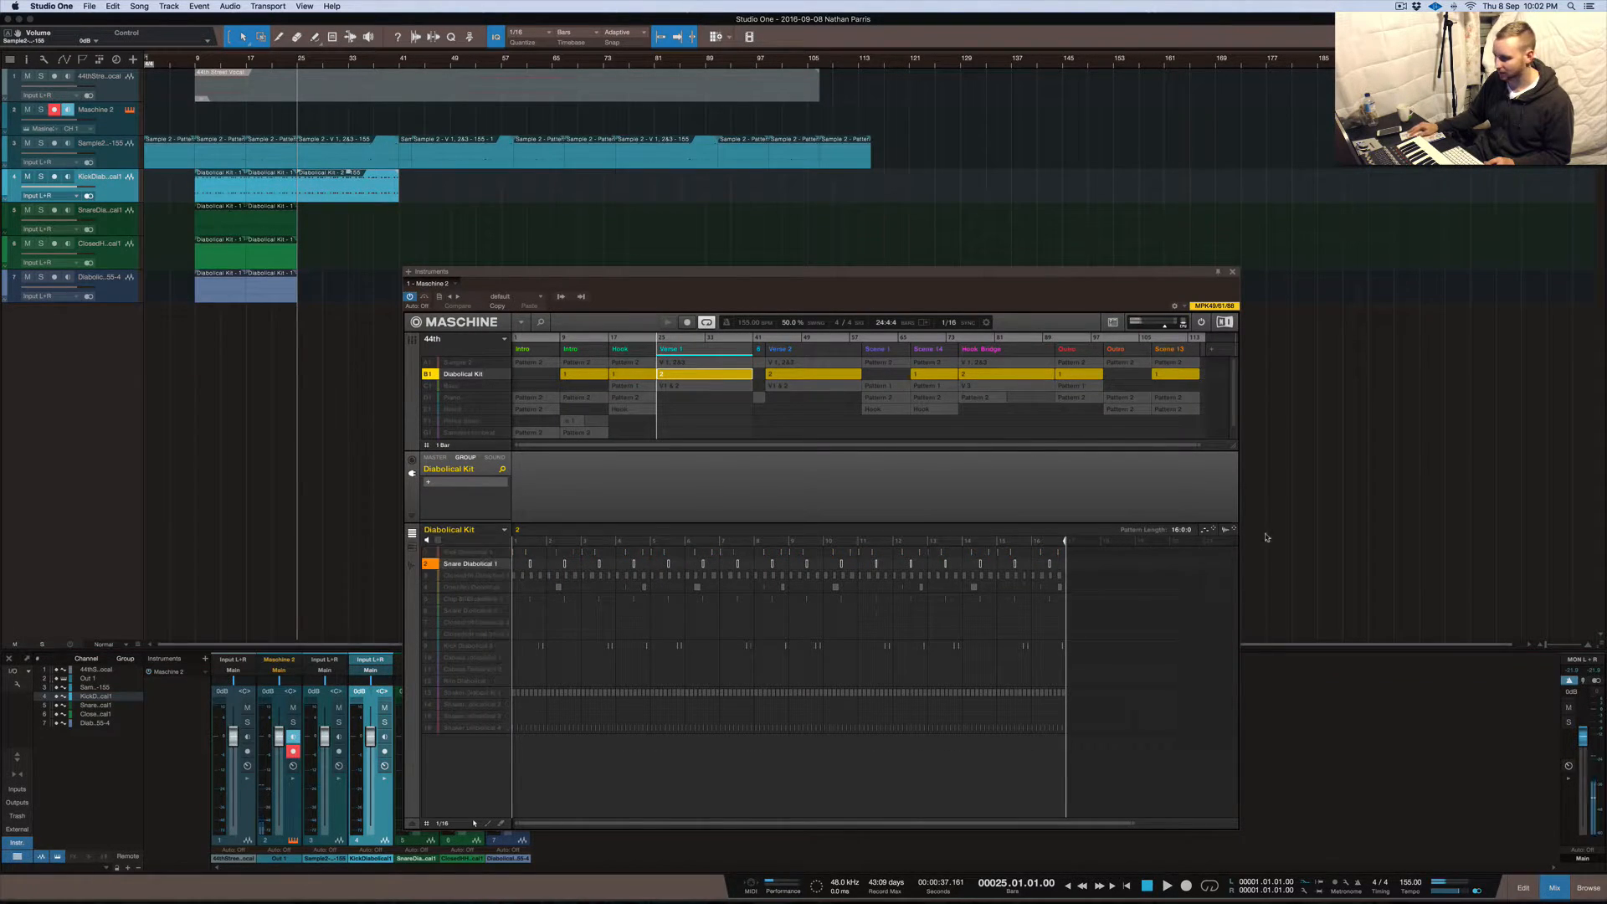
drag(1227, 533, 318, 223)
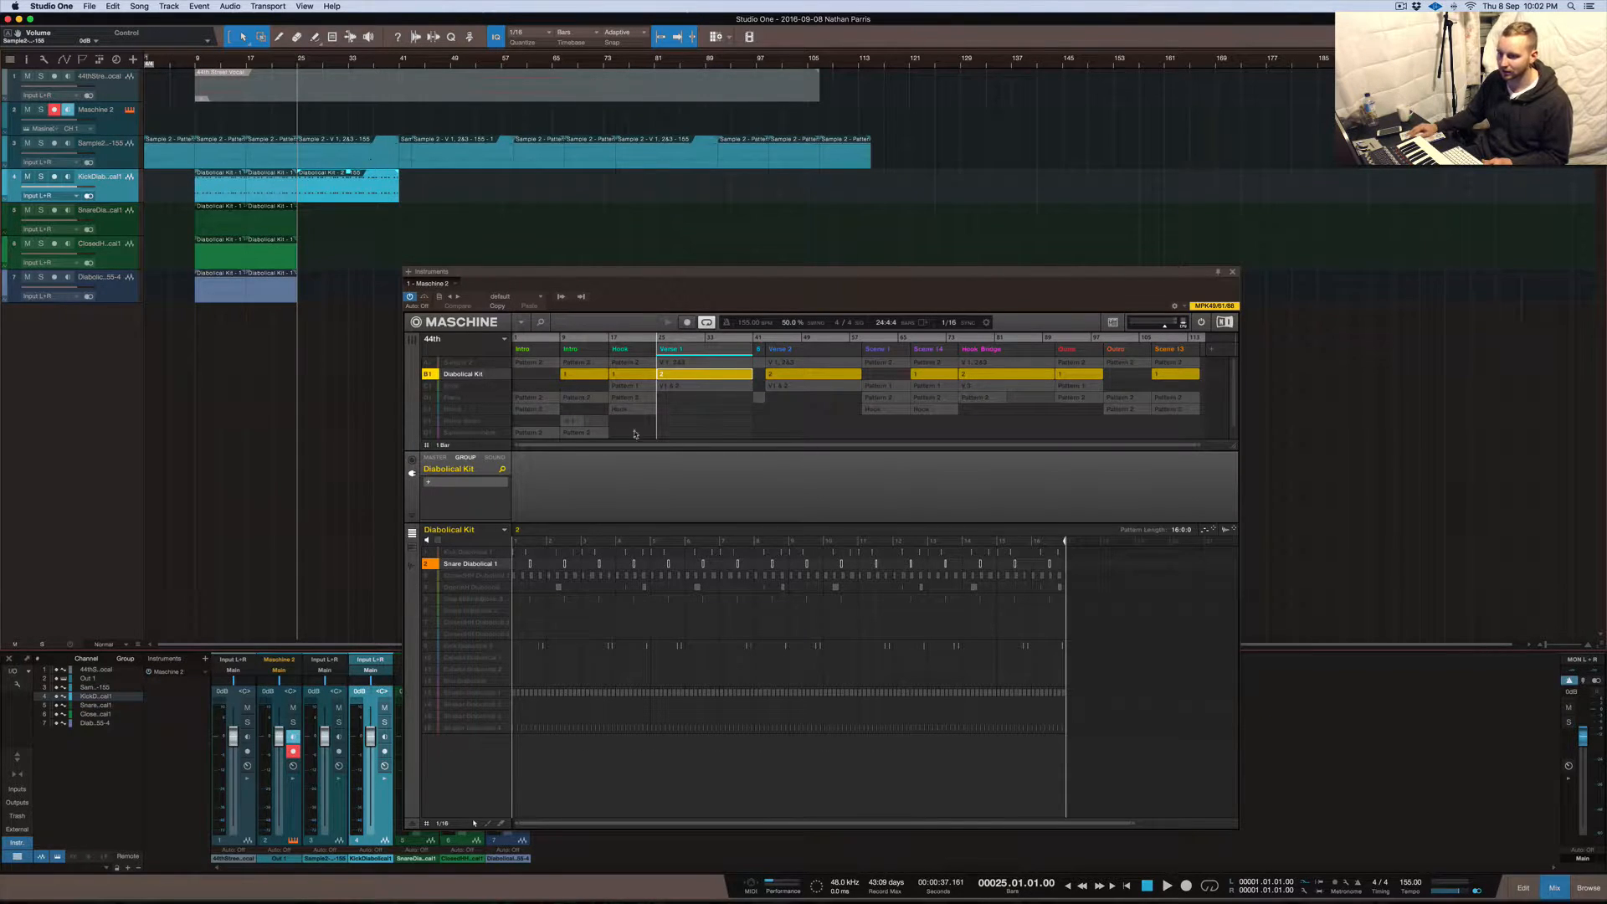
drag(1231, 534, 321, 220)
click(429, 576)
drag(1229, 530, 321, 248)
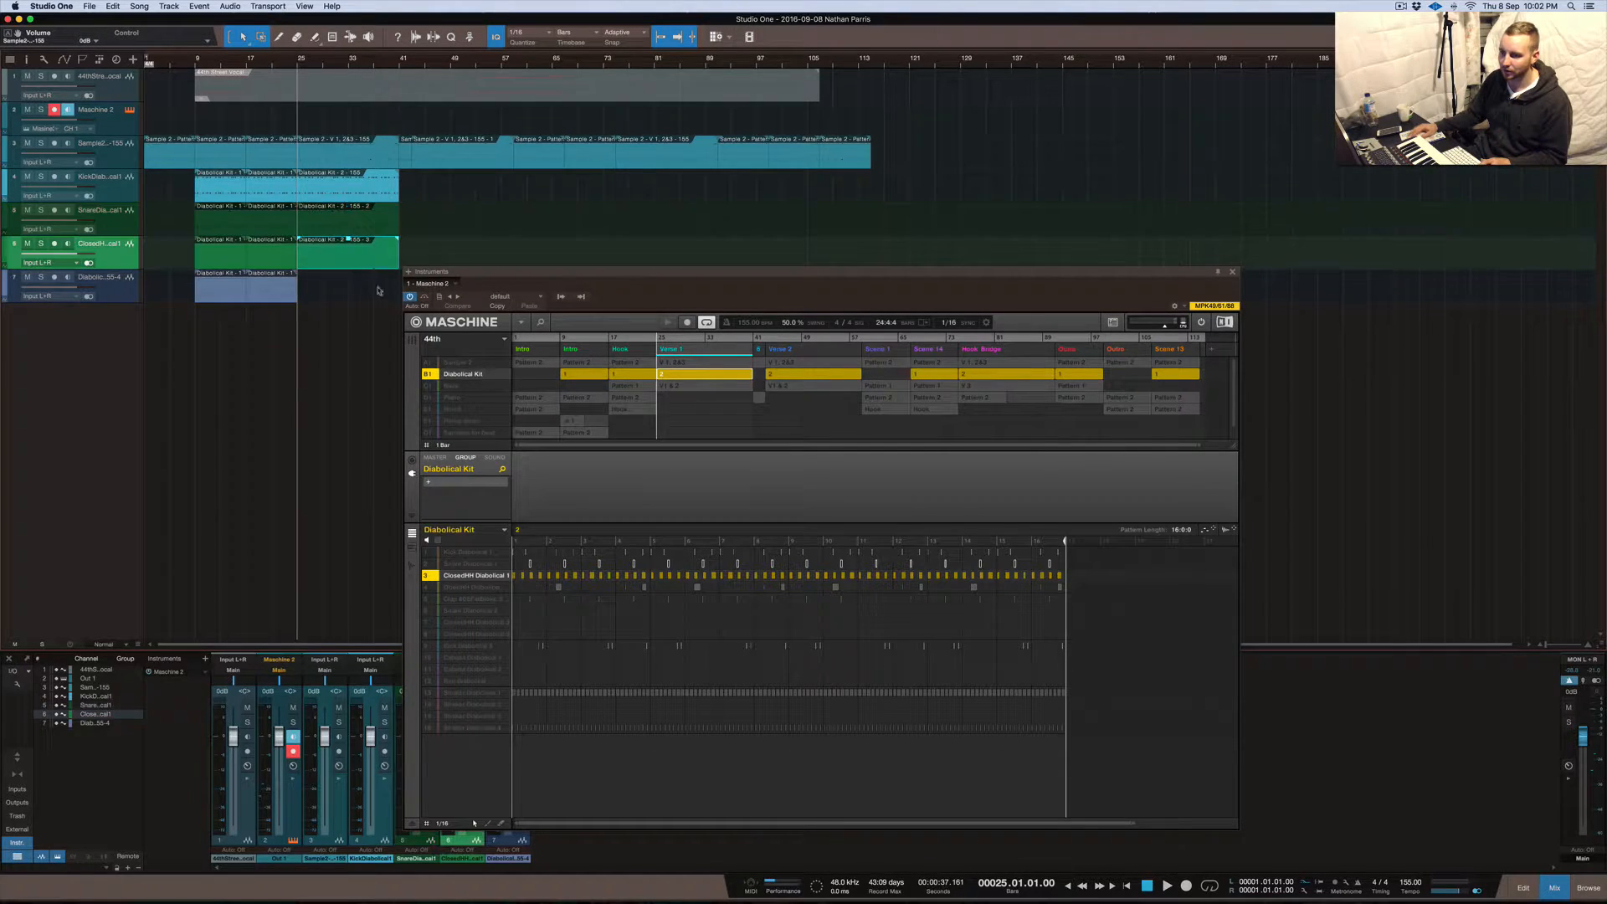
Isolate the OpenHH Diabolical sound in the Diabolical Kit's Verse 1 pattern 2
click(465, 587)
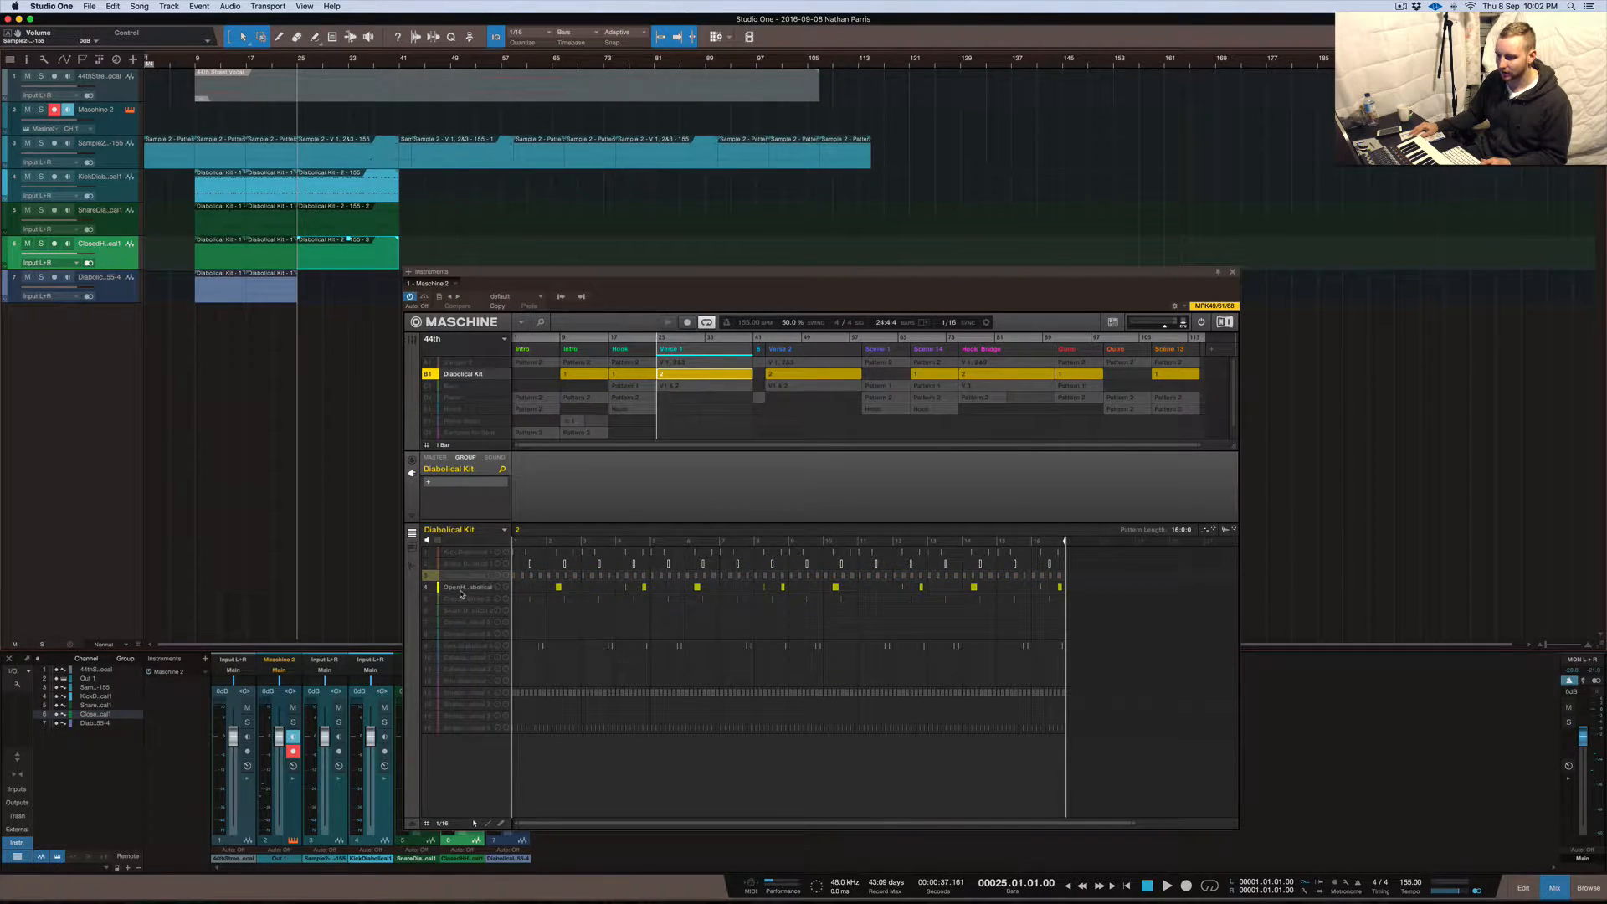
Examine the groups and Diabolical Kit sounds offered in Maschine's Export Audio dialog, closing it without exporting
click(520, 322)
mouse_move(551, 343)
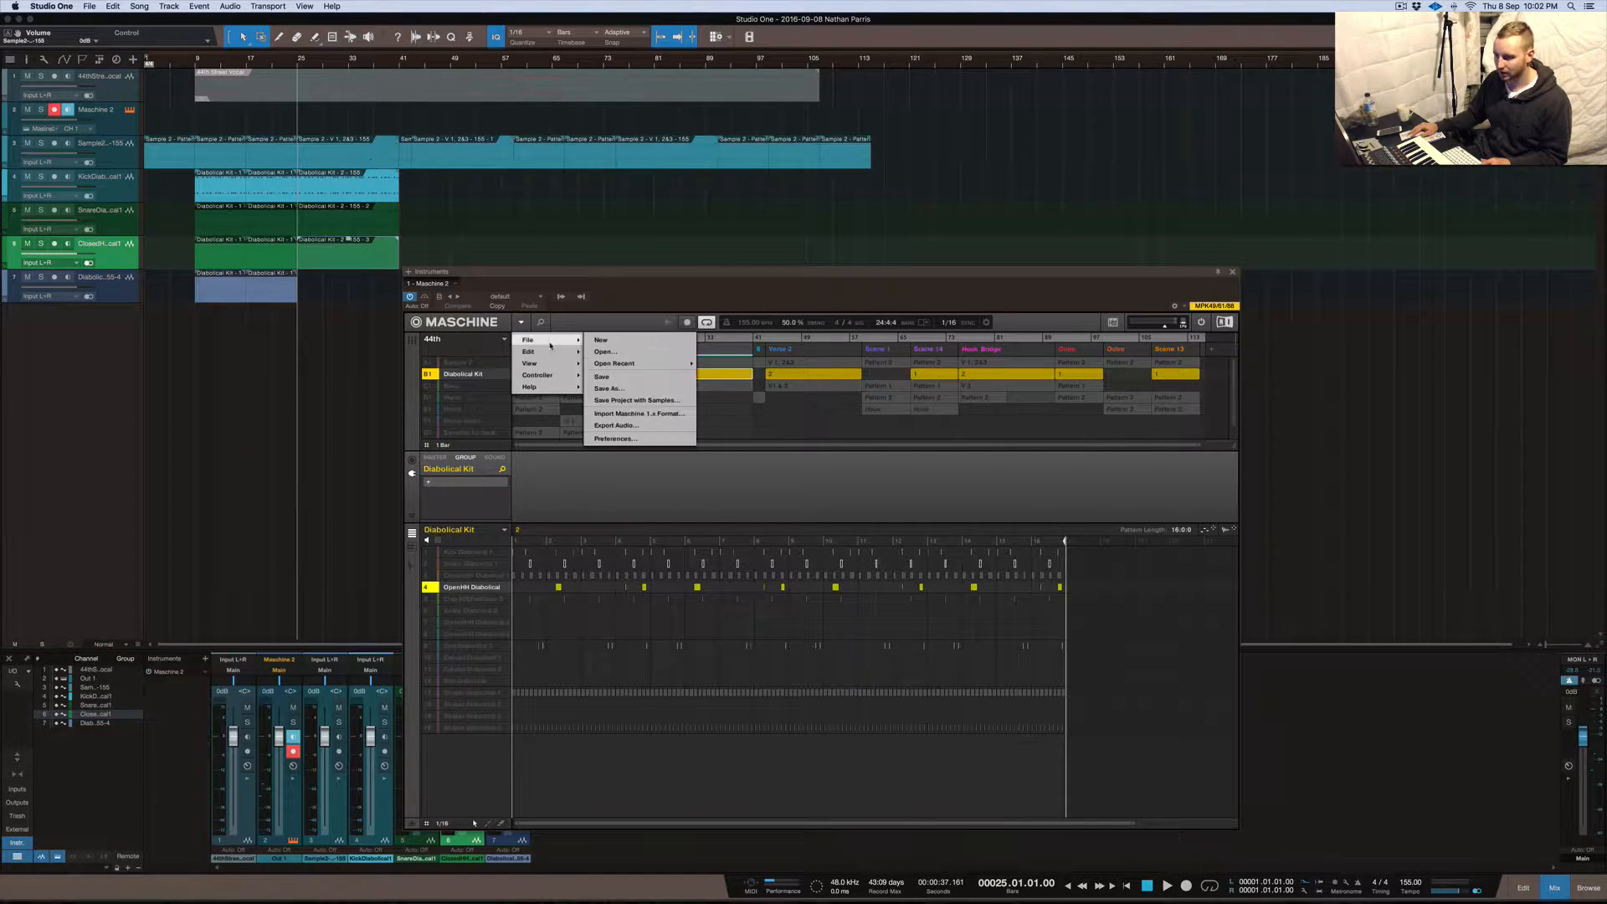
click(616, 425)
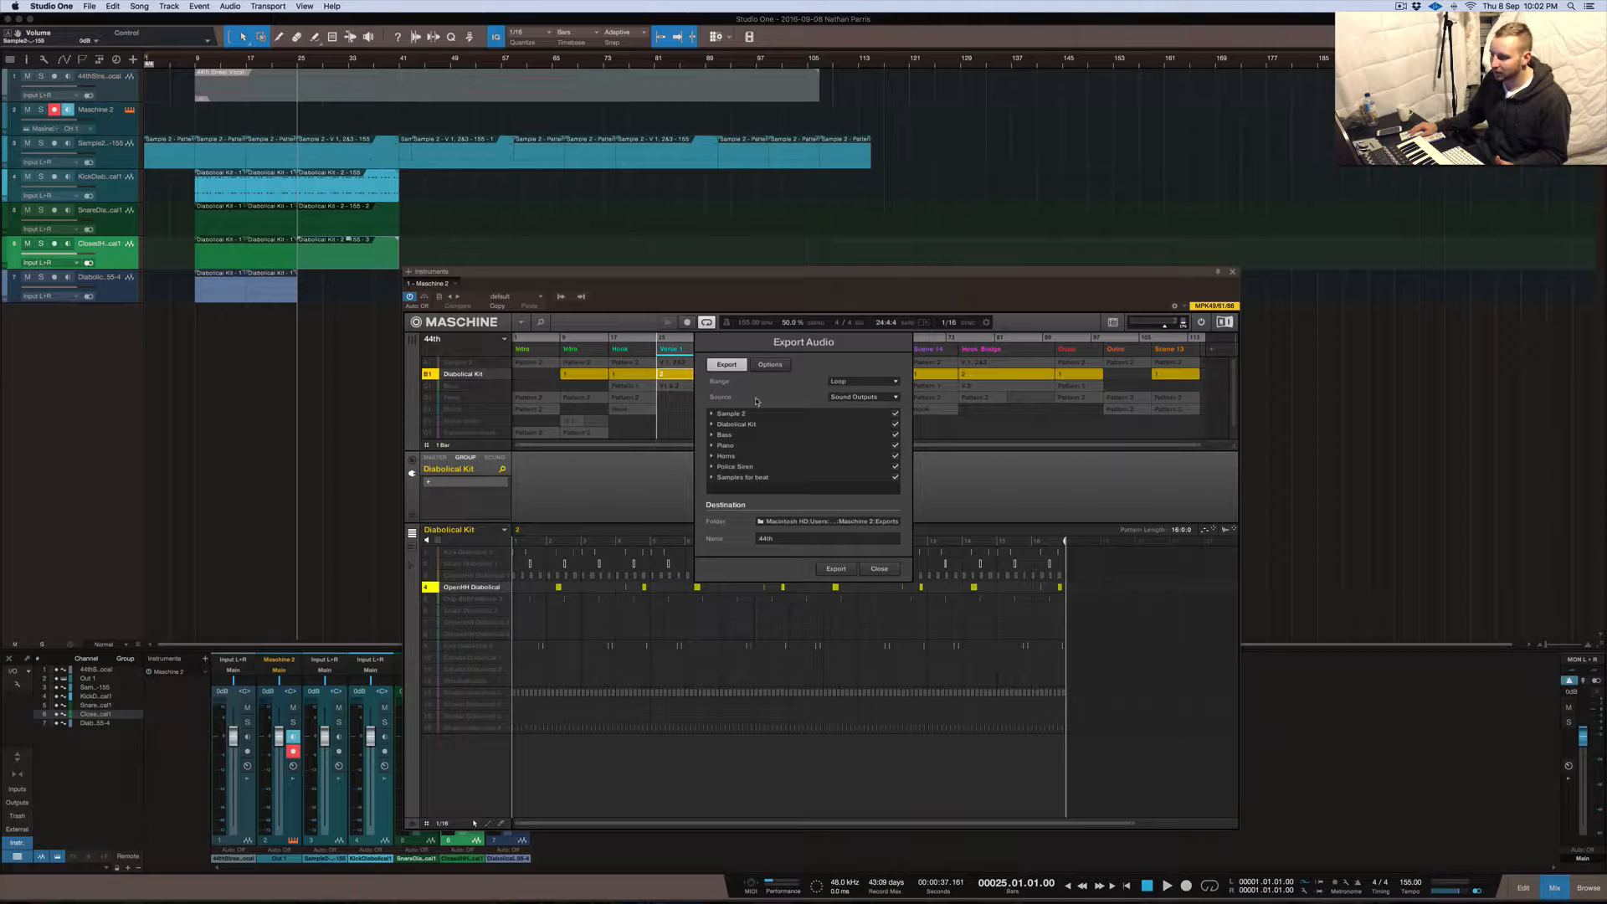
click(712, 425)
scroll(765, 440, down, 1)
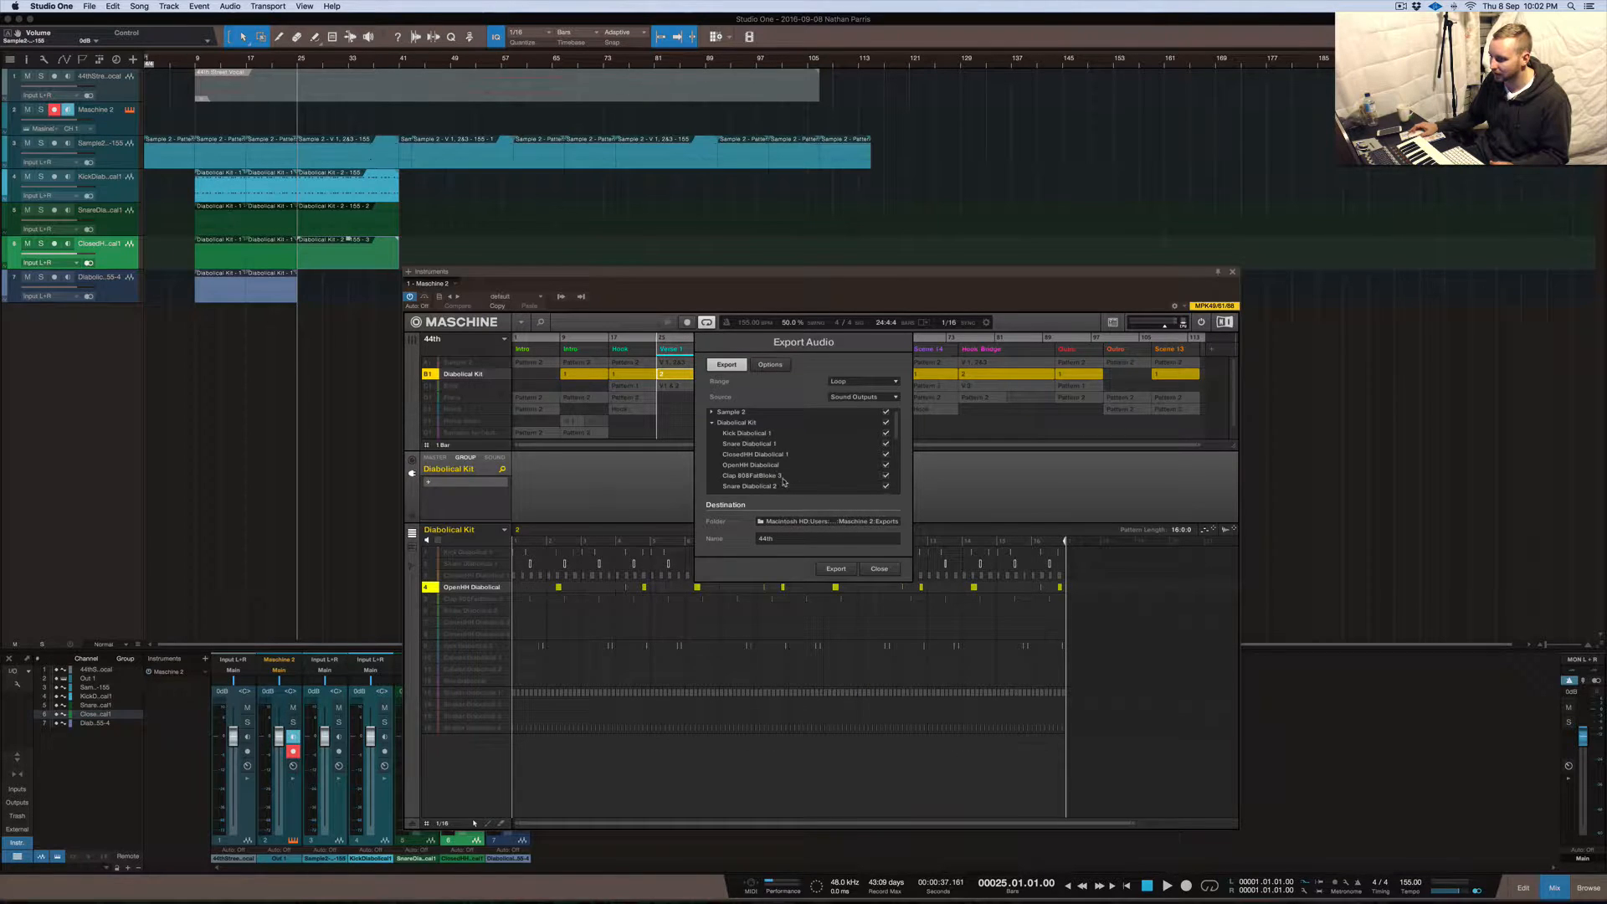
scroll(785, 482, up, 1)
click(712, 424)
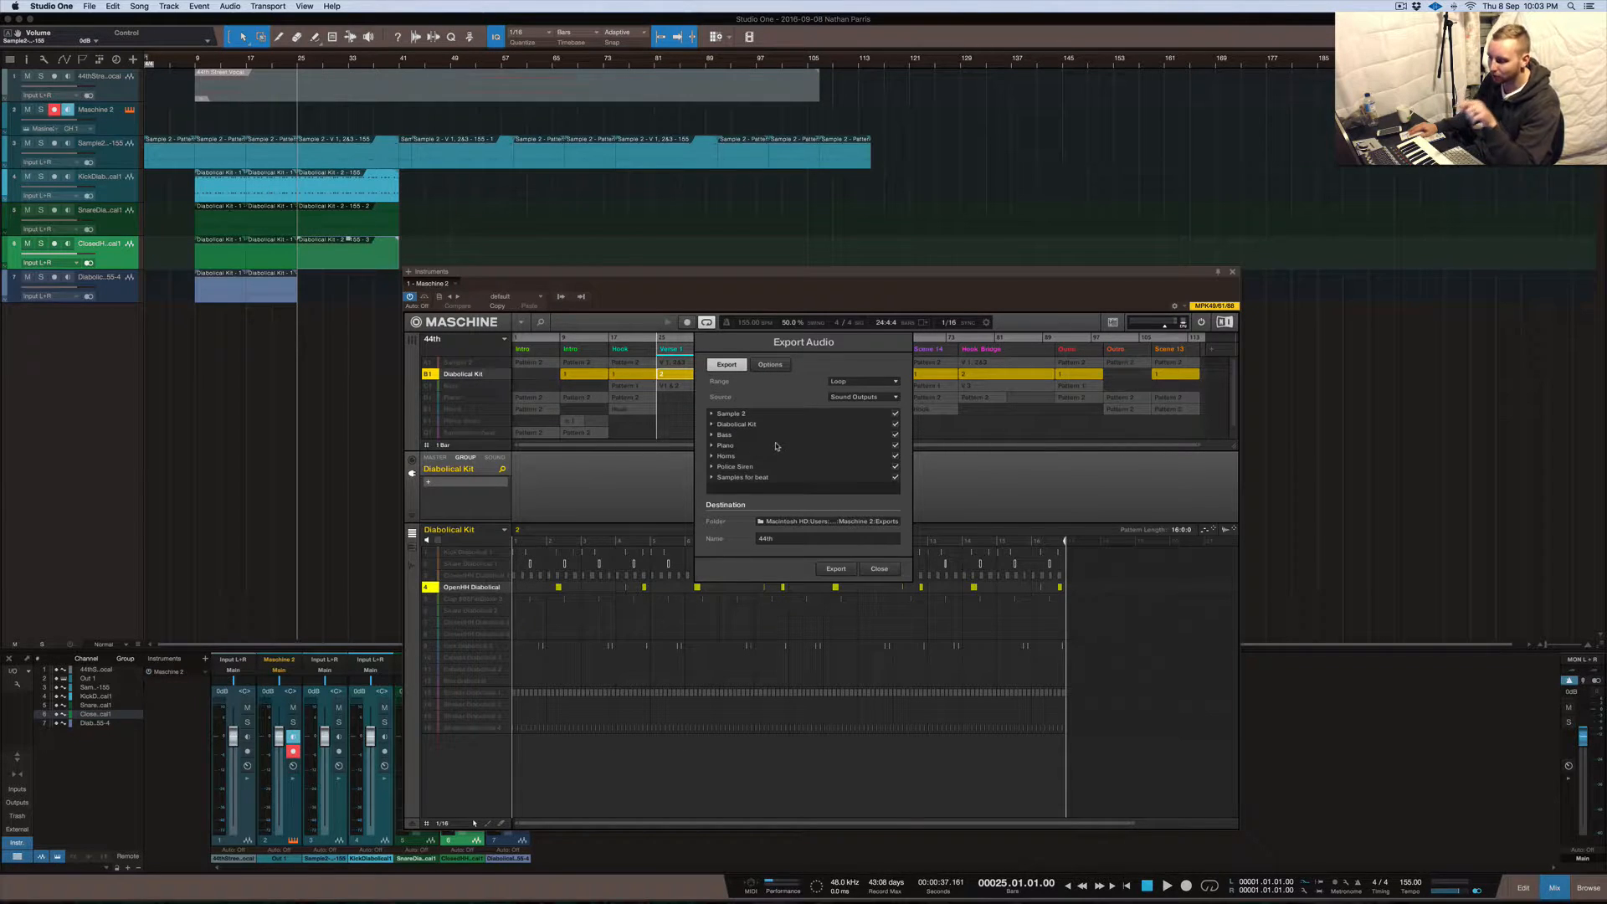
click(880, 570)
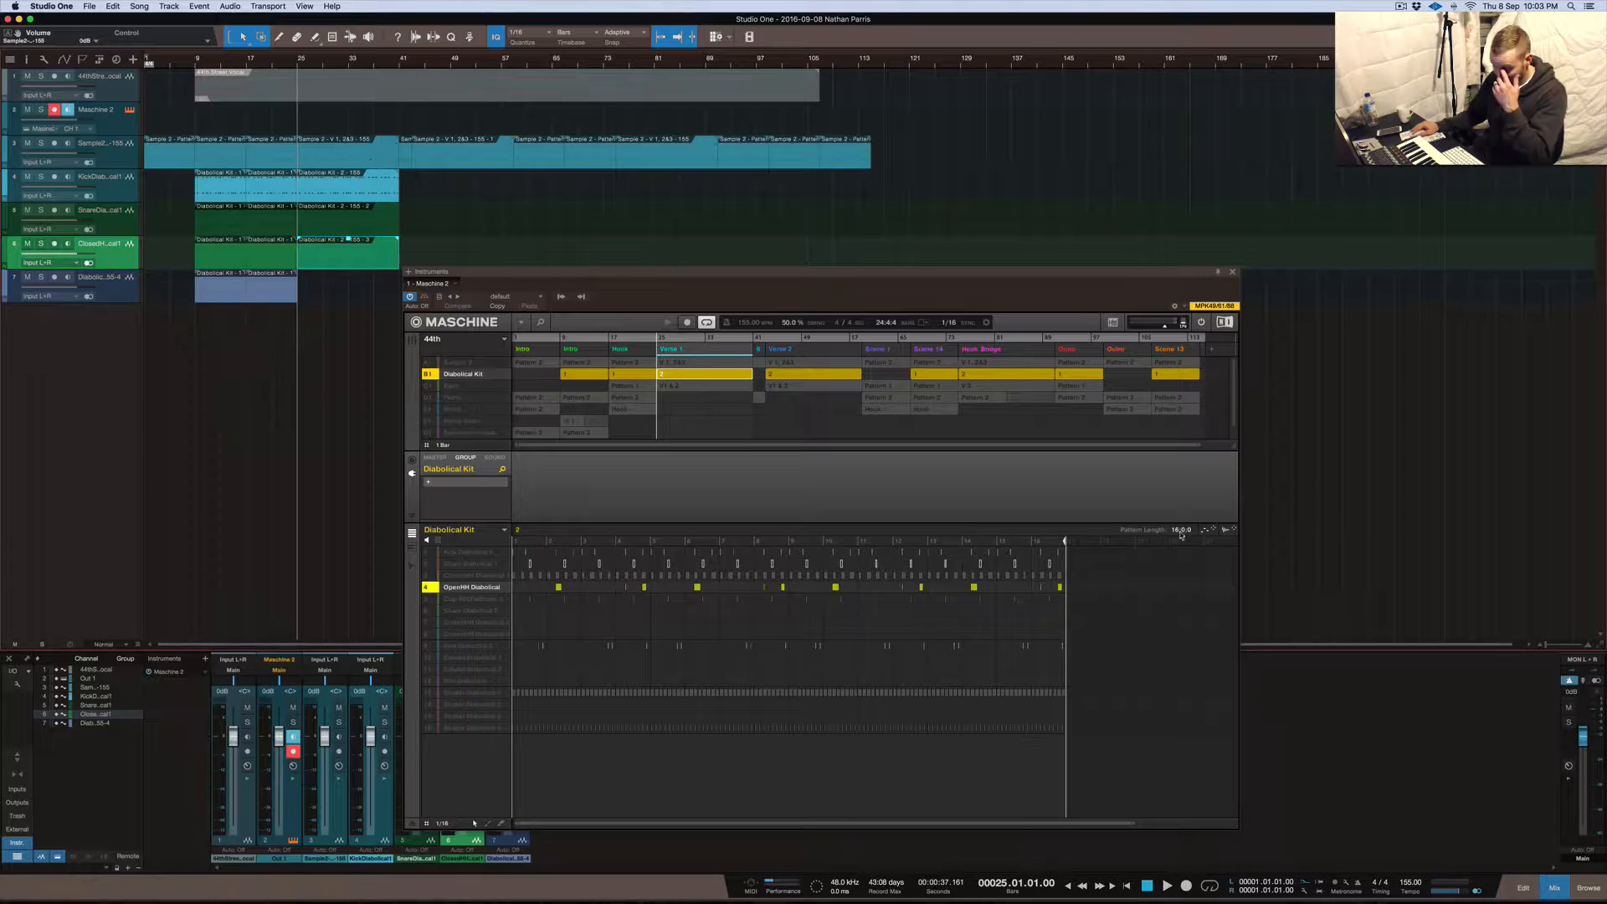
Place the soloed open hi-hat's pattern 2 audio on the open hi-hat track at bar 25
drag(1227, 530, 303, 288)
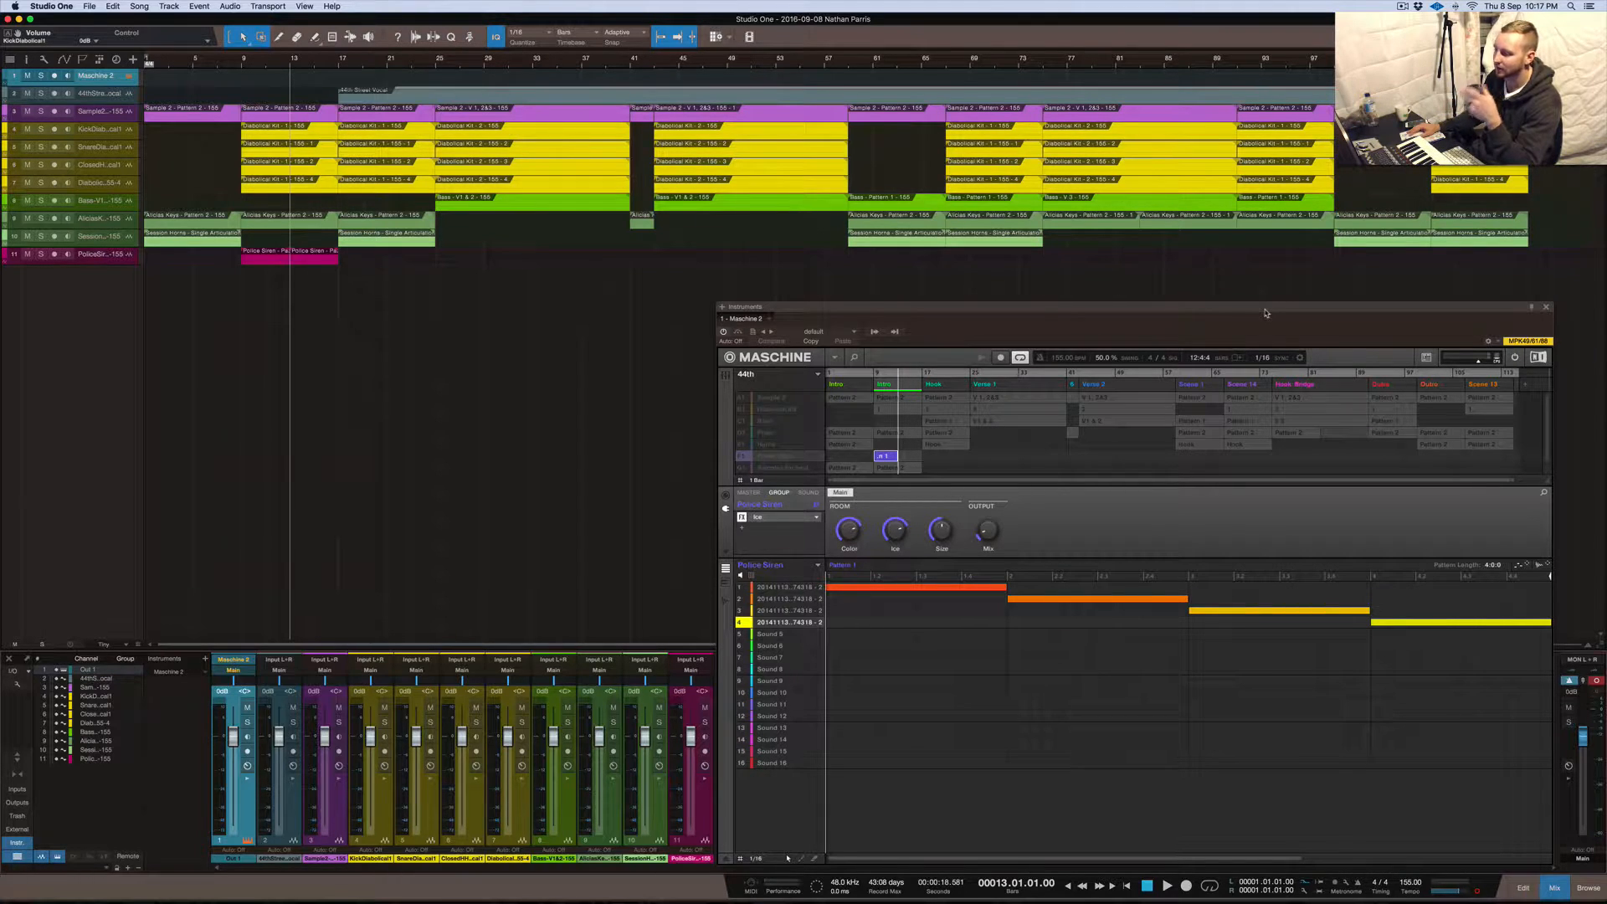
Close the Maschine instrument, clear the main output's clip indicator and add a Mai Tai synth on a new instrument track
click(1546, 307)
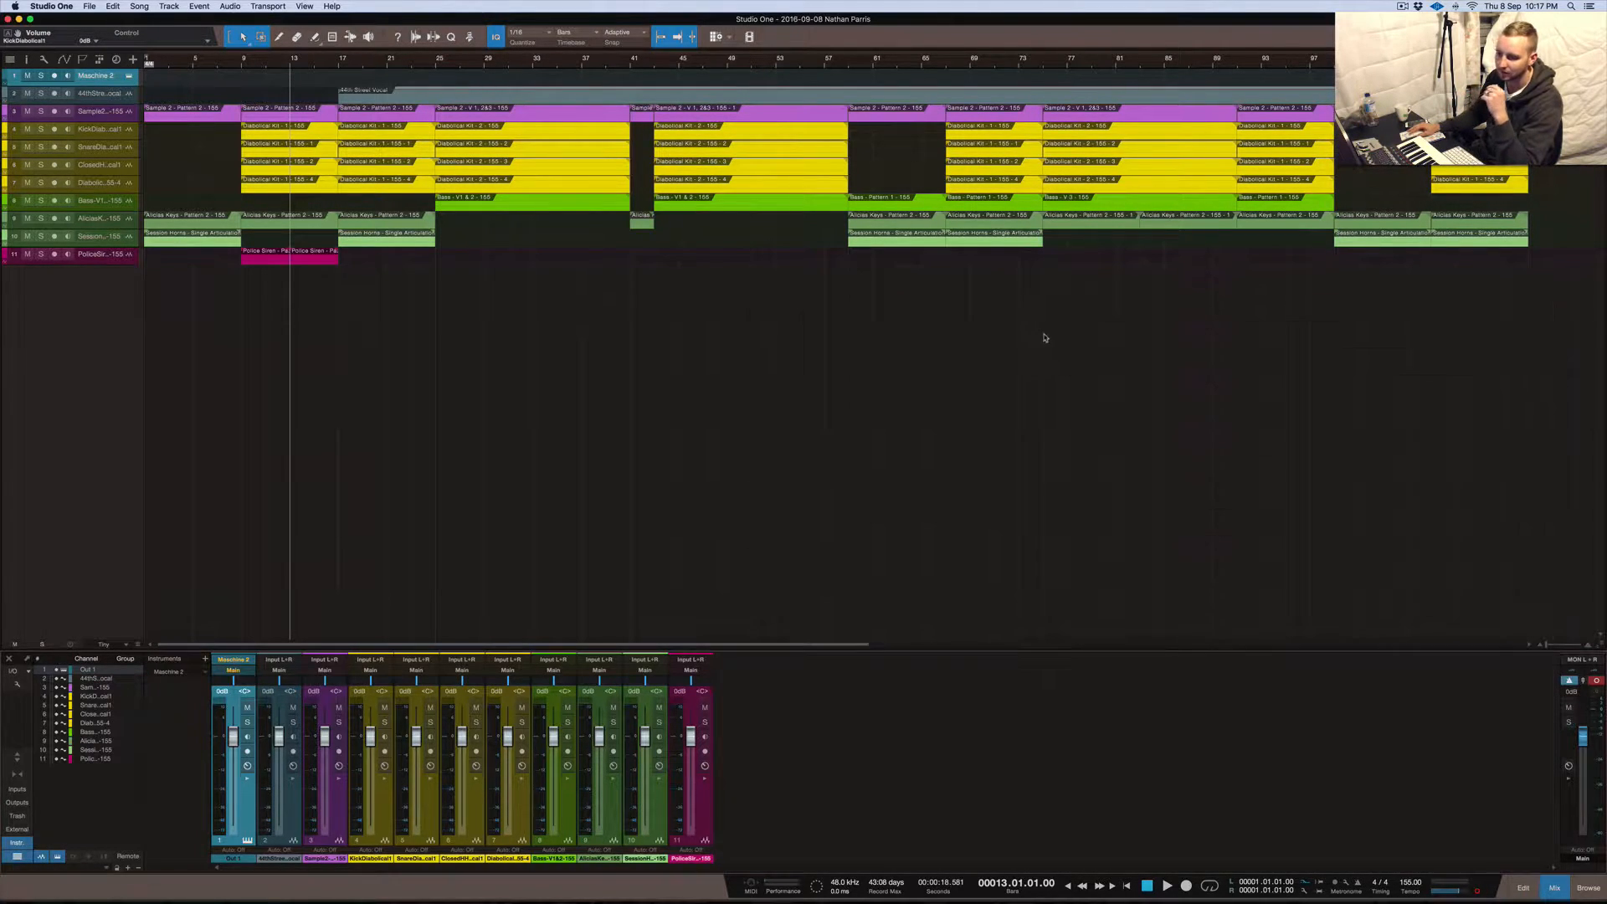
click(1597, 682)
click(1597, 681)
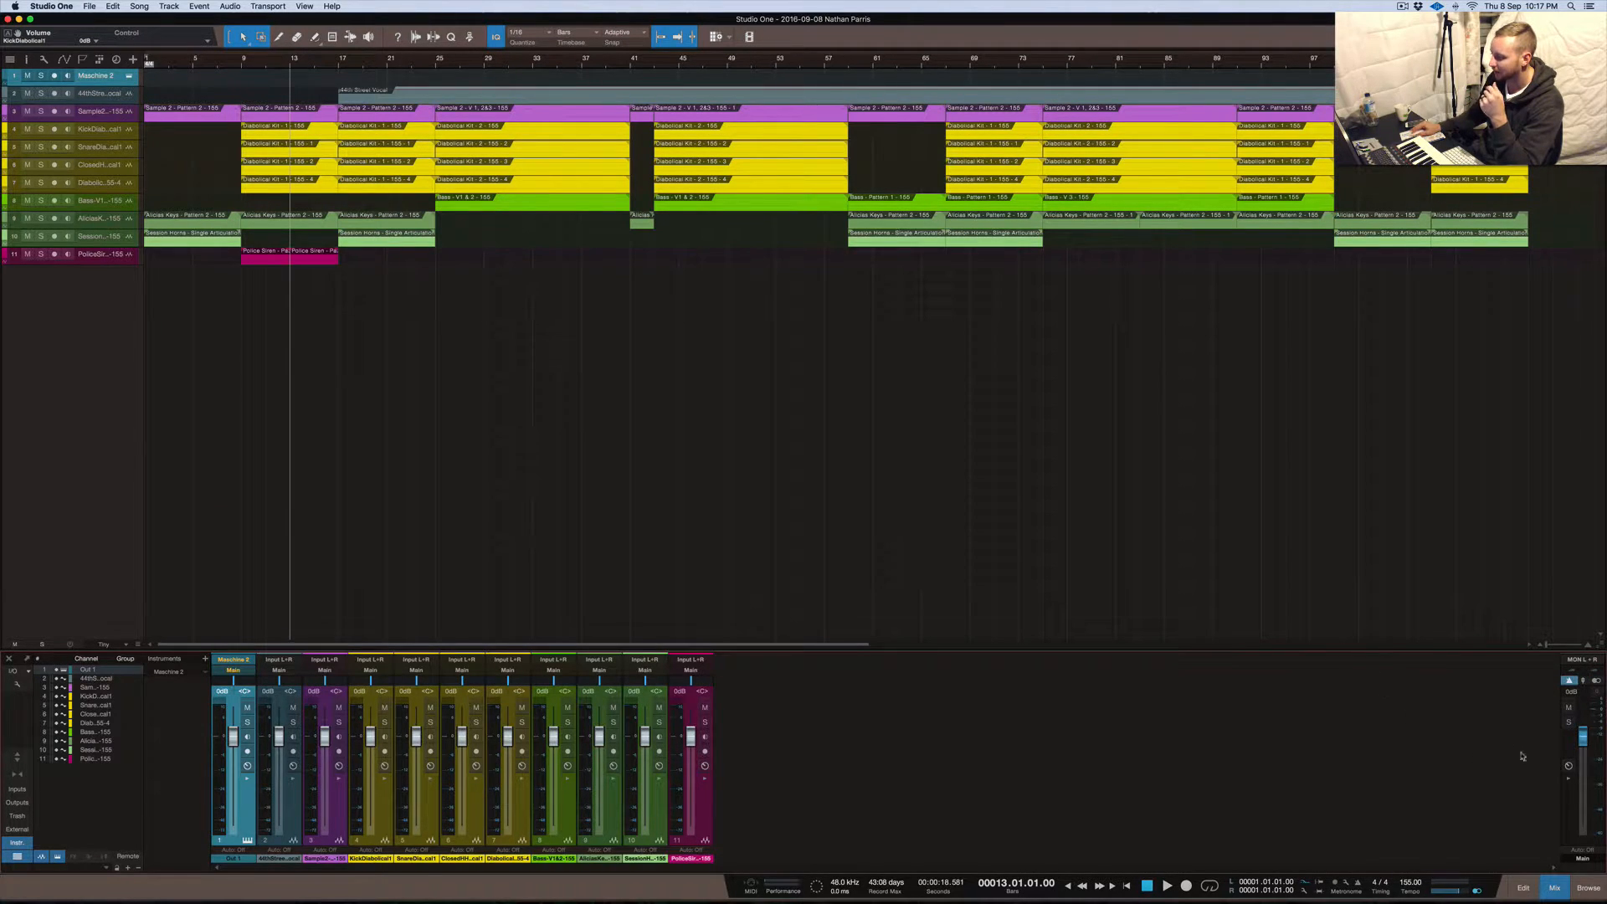
click(1588, 888)
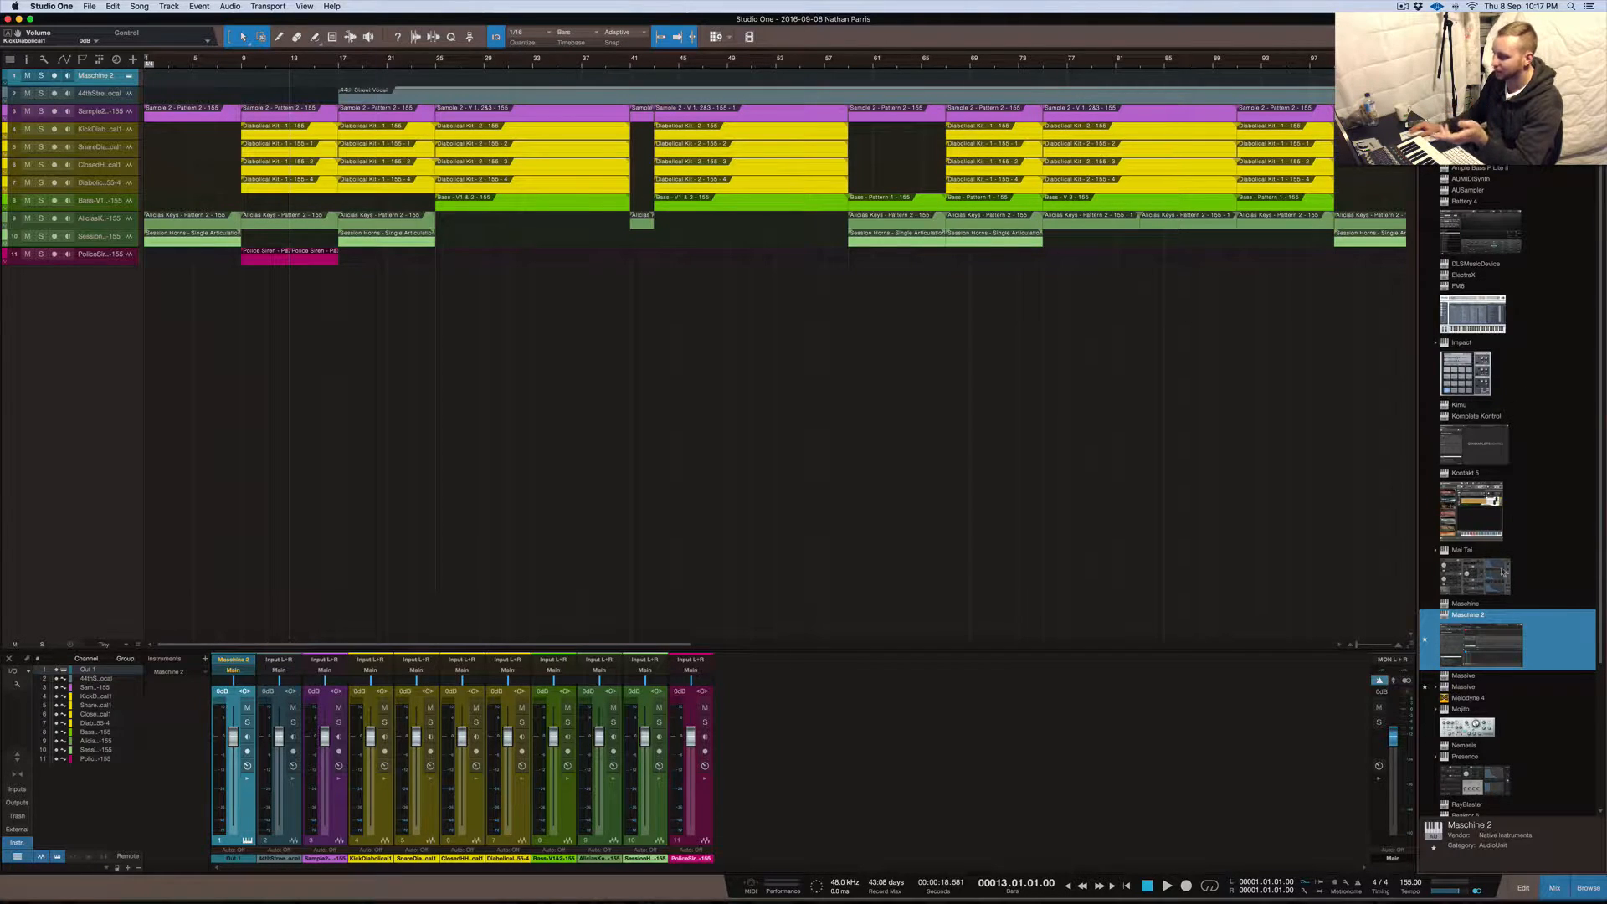
drag(1490, 586, 120, 315)
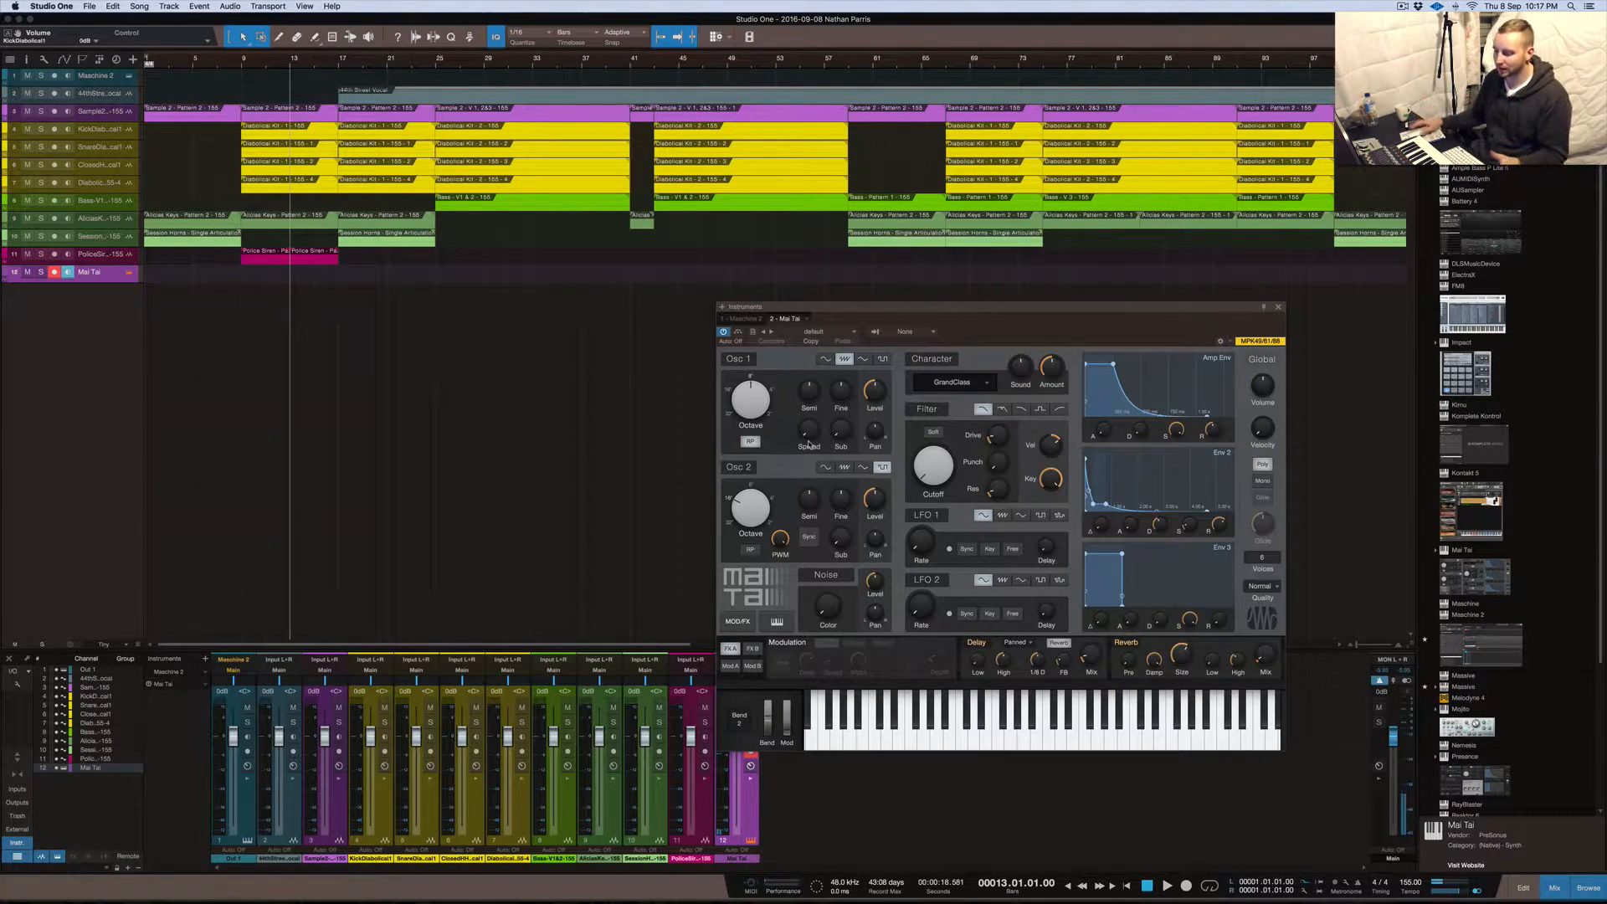
Lower the Mai Tai's global volume to -15.4 dB and close the instrument window
drag(1262, 385, 1259, 420)
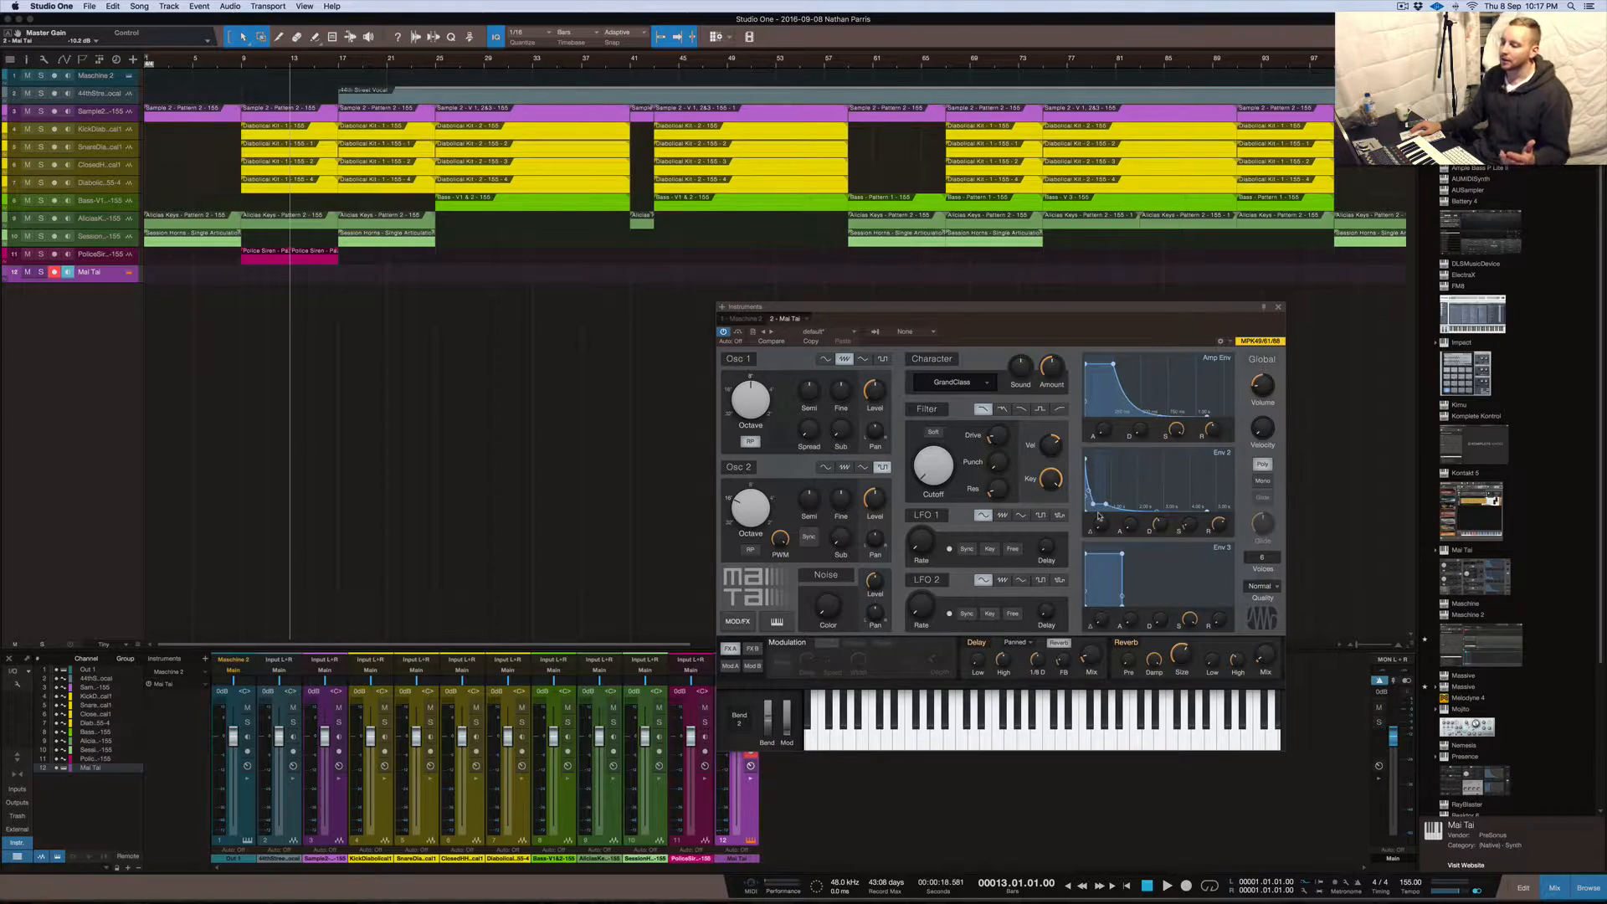
drag(1017, 309, 793, 194)
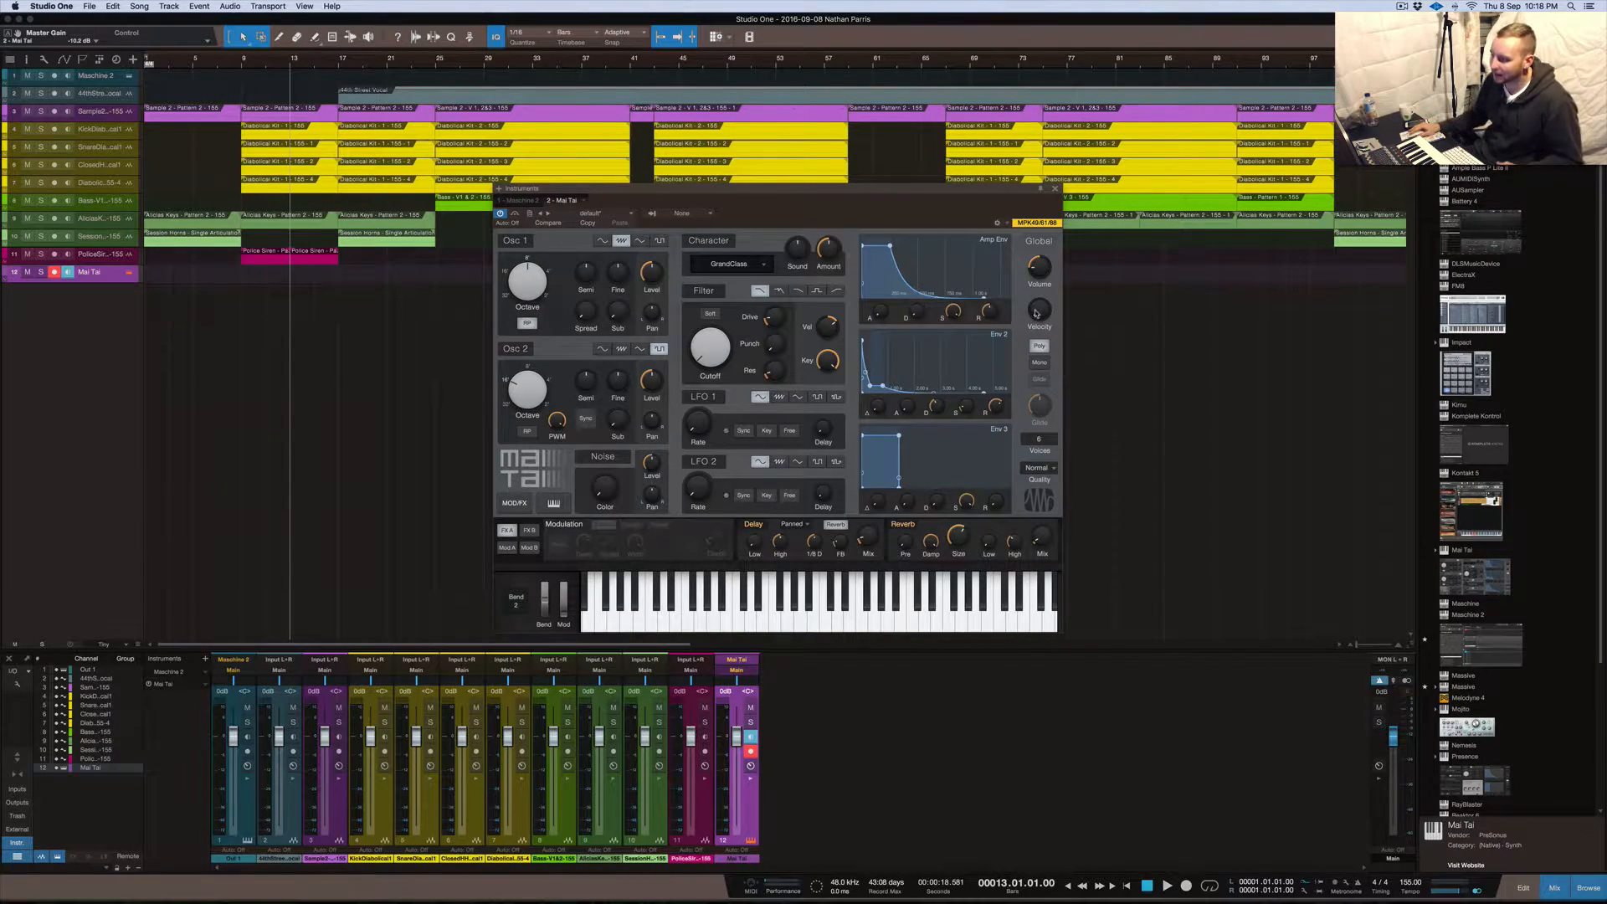
scroll(1037, 272, down, 3)
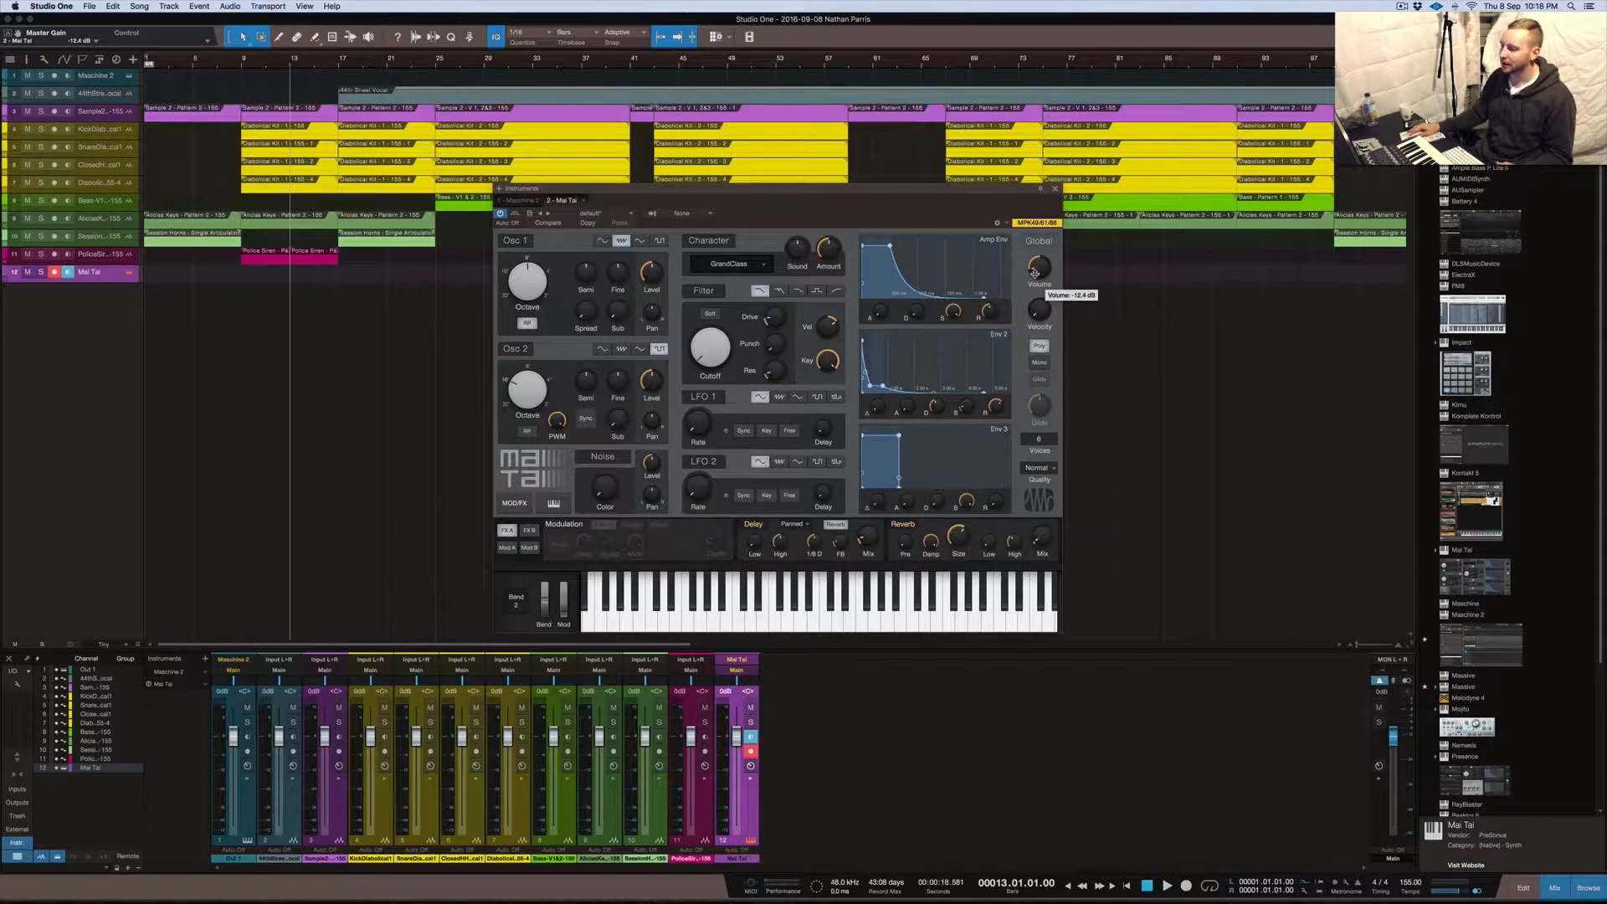
scroll(1035, 270, down, 5)
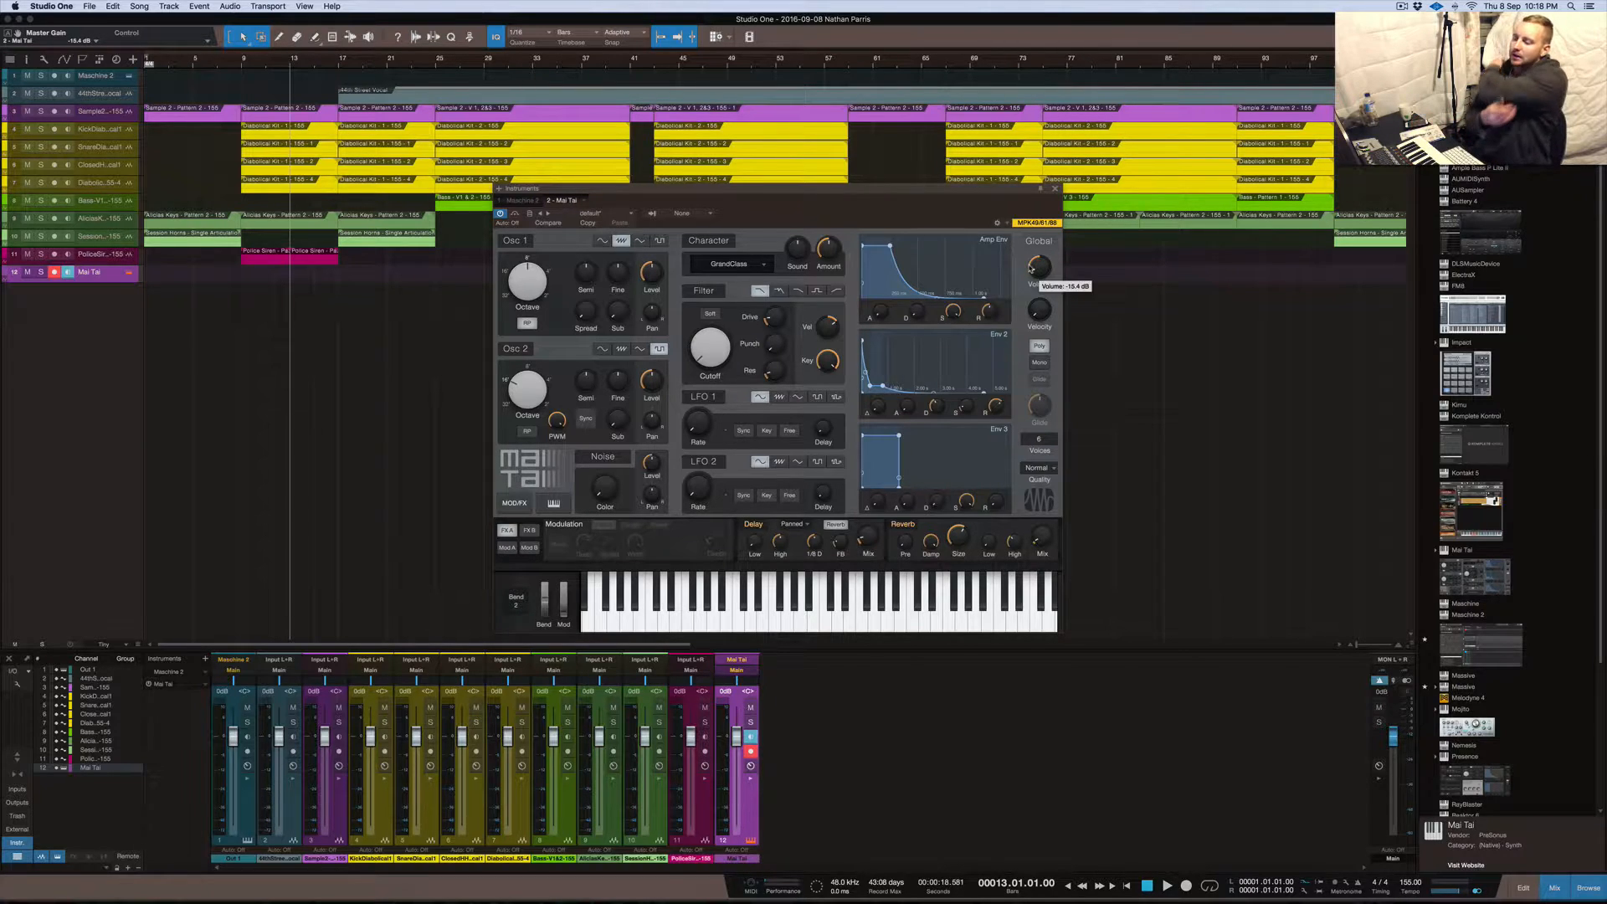
click(1056, 190)
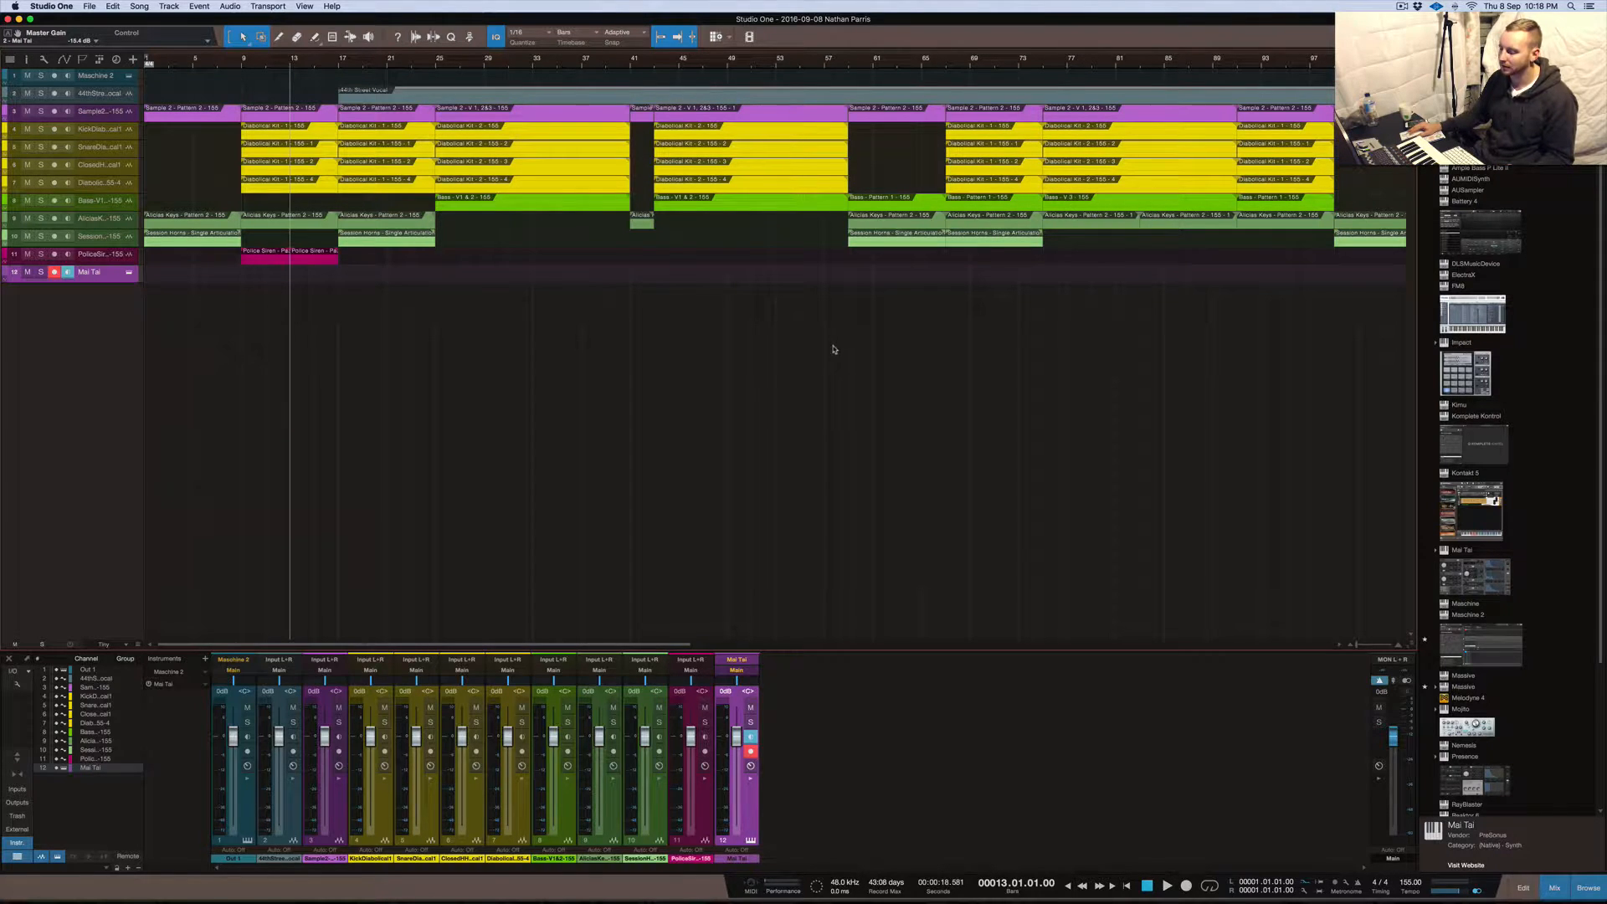
Hide the browser and insert the PreSonus VU Meter on the Mai Tai channel
click(751, 780)
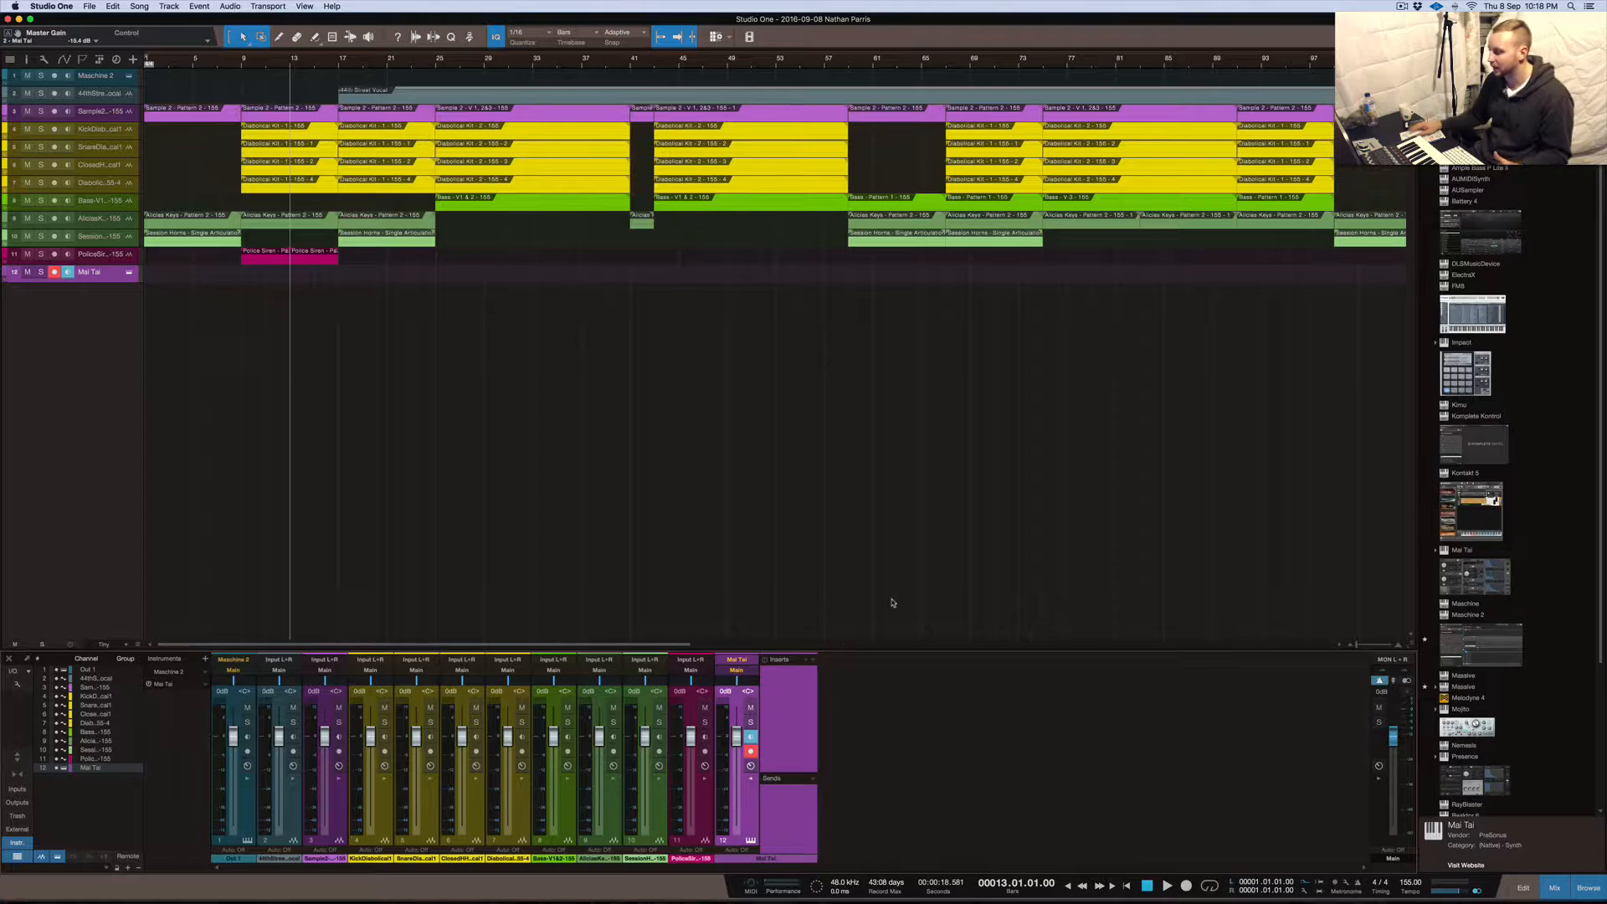
click(1580, 889)
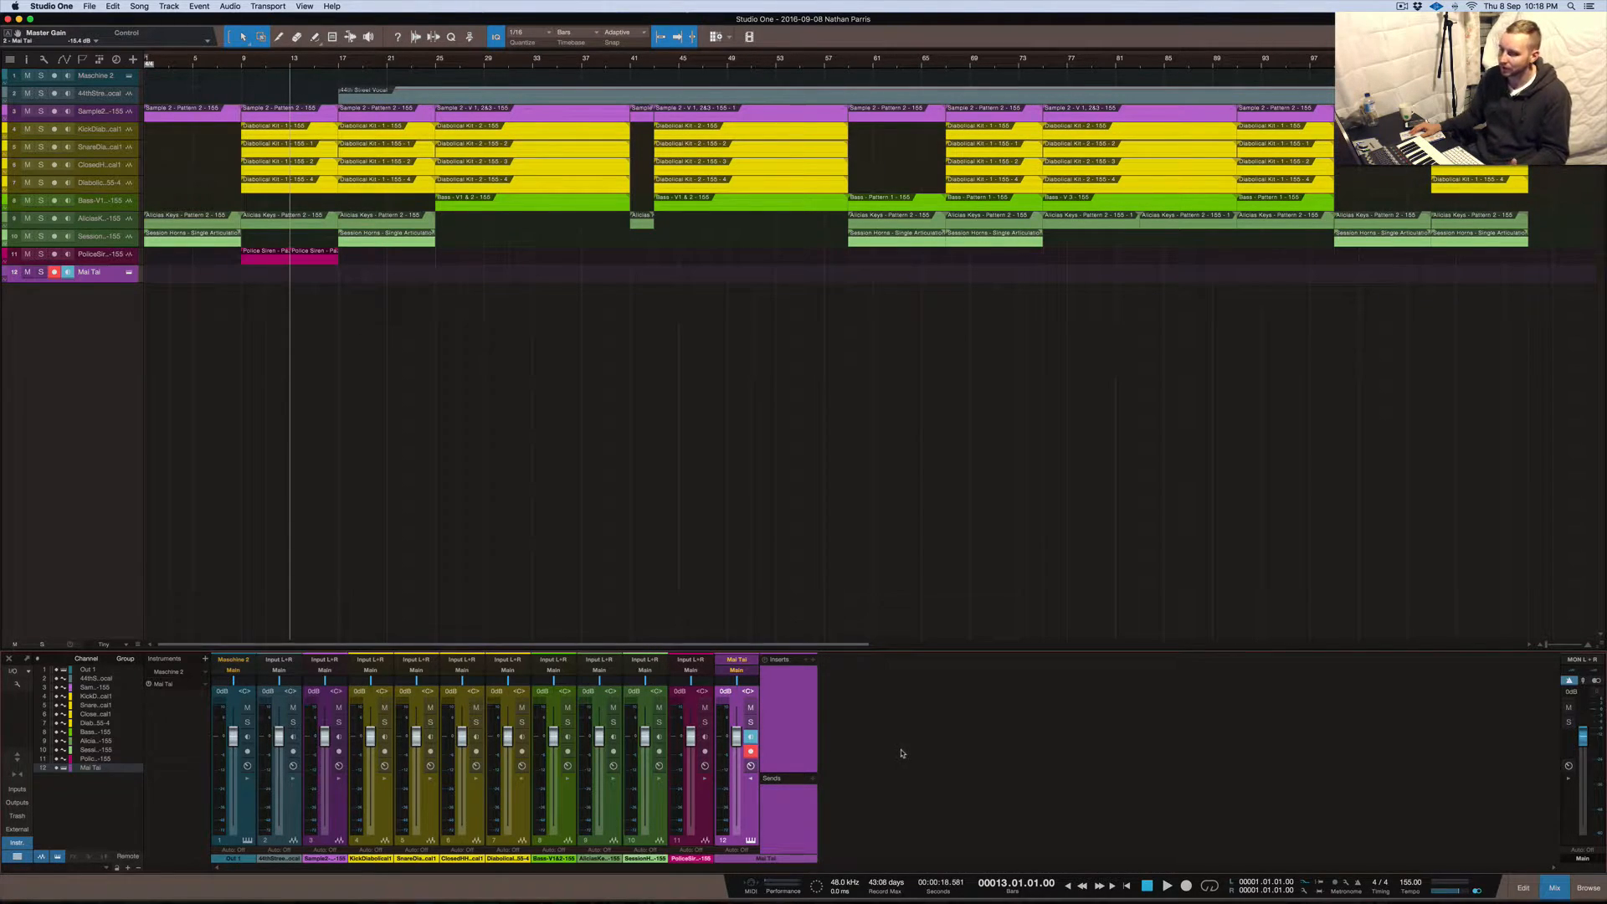
click(813, 662)
scroll(881, 696, down, 5)
scroll(881, 697, up, 4)
click(828, 687)
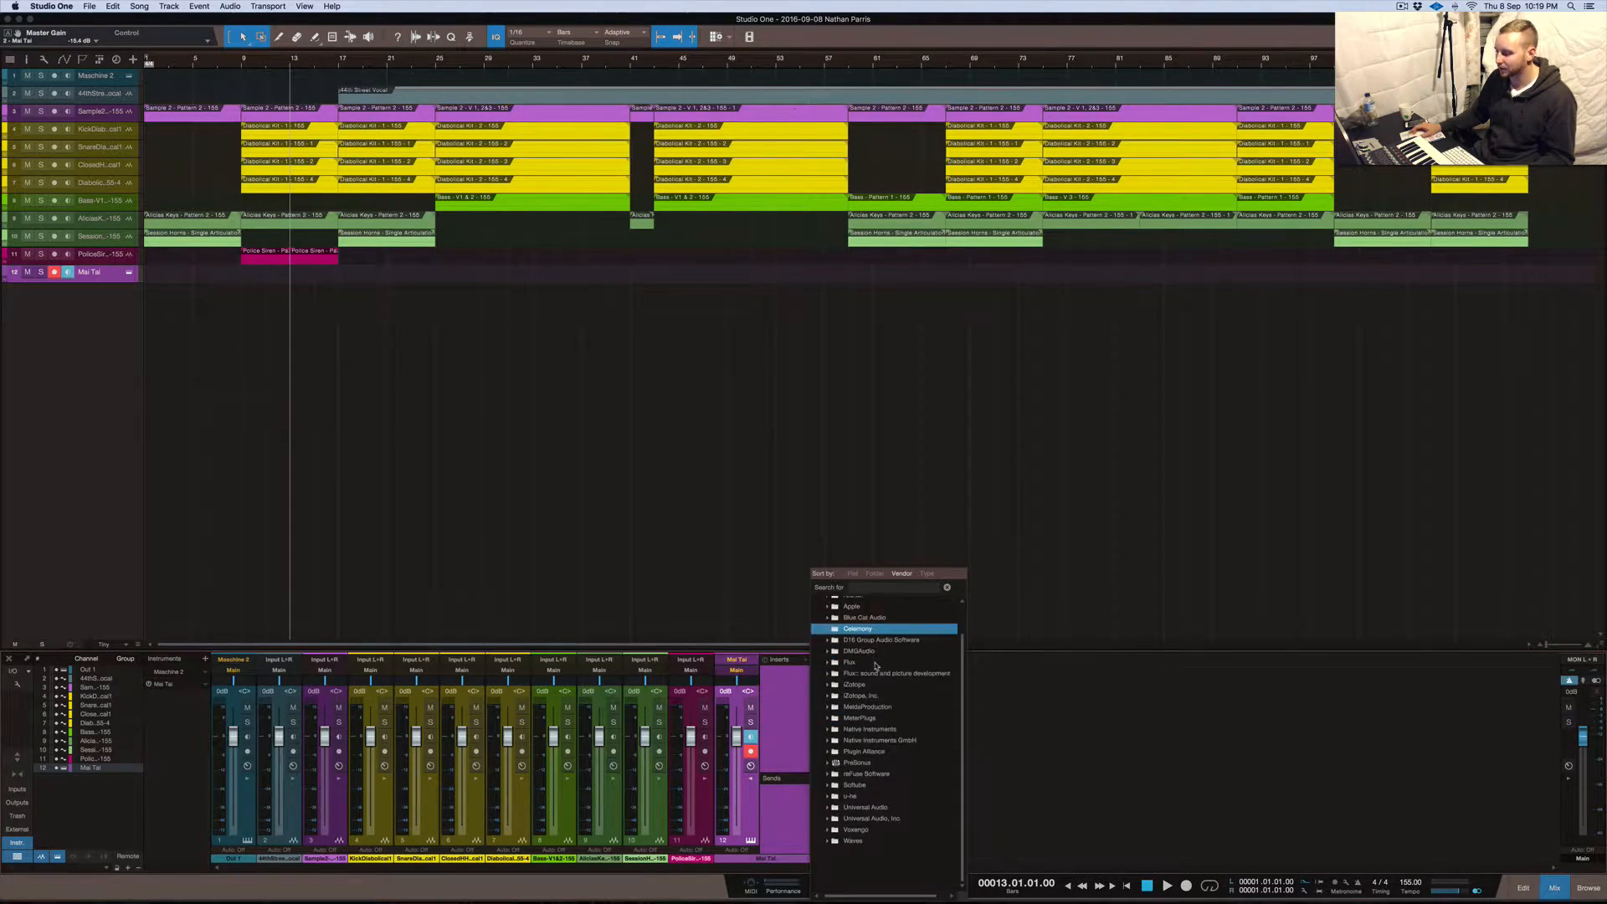
click(827, 763)
scroll(902, 745, down, 10)
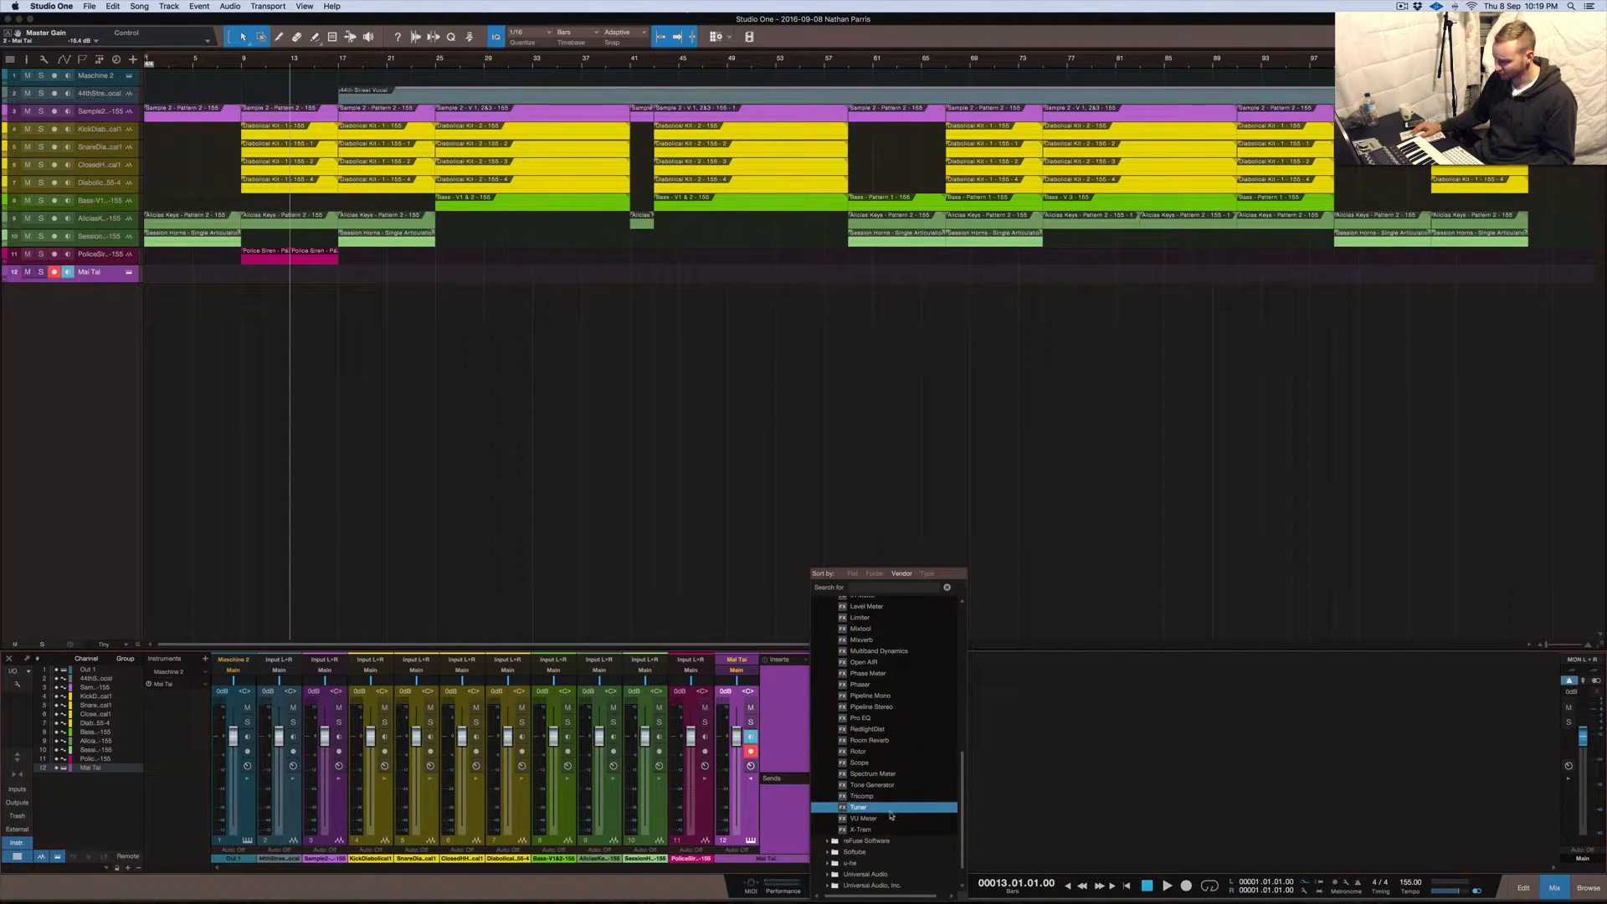
click(921, 818)
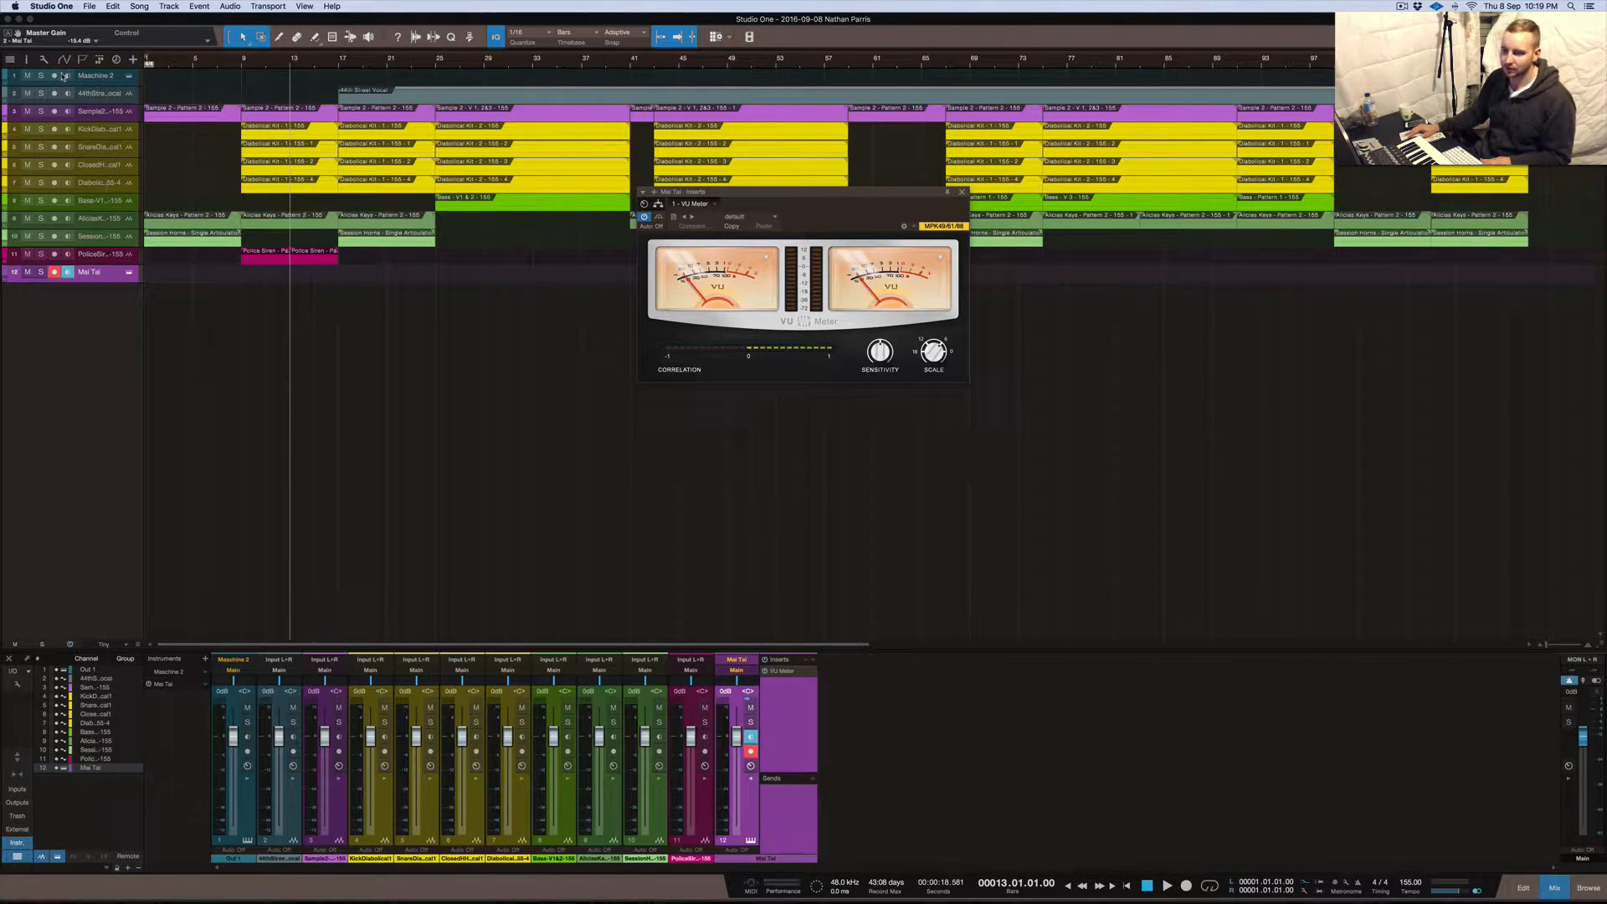
Solo the Sample 2 track and play it briefly from bar 13 to check its level
click(41, 111)
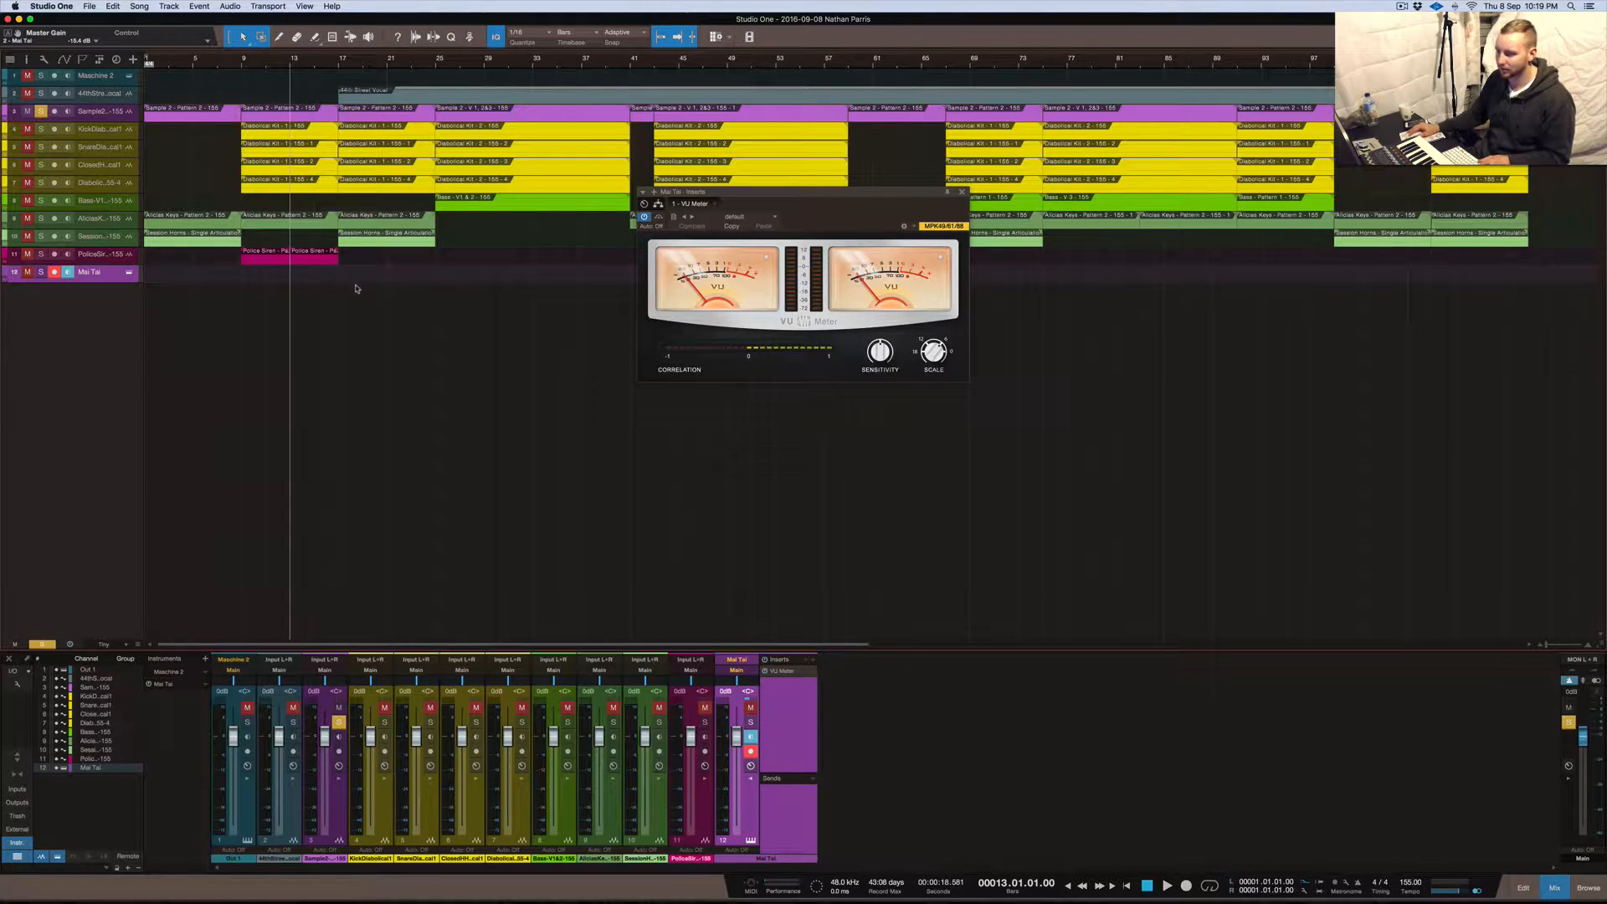
key(space)
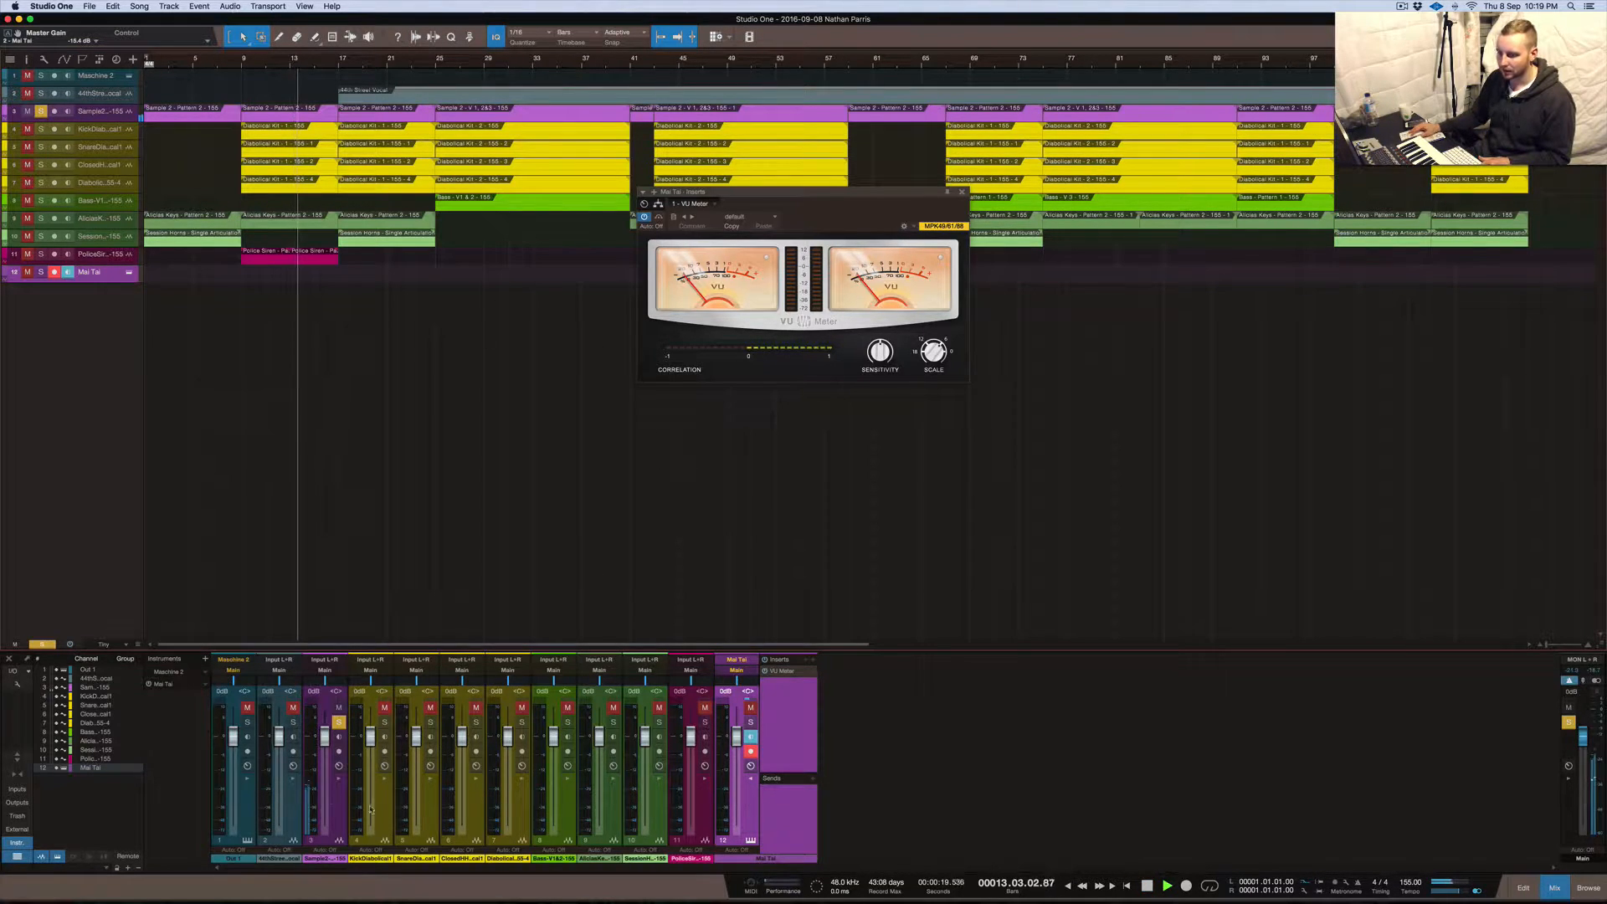
key(space)
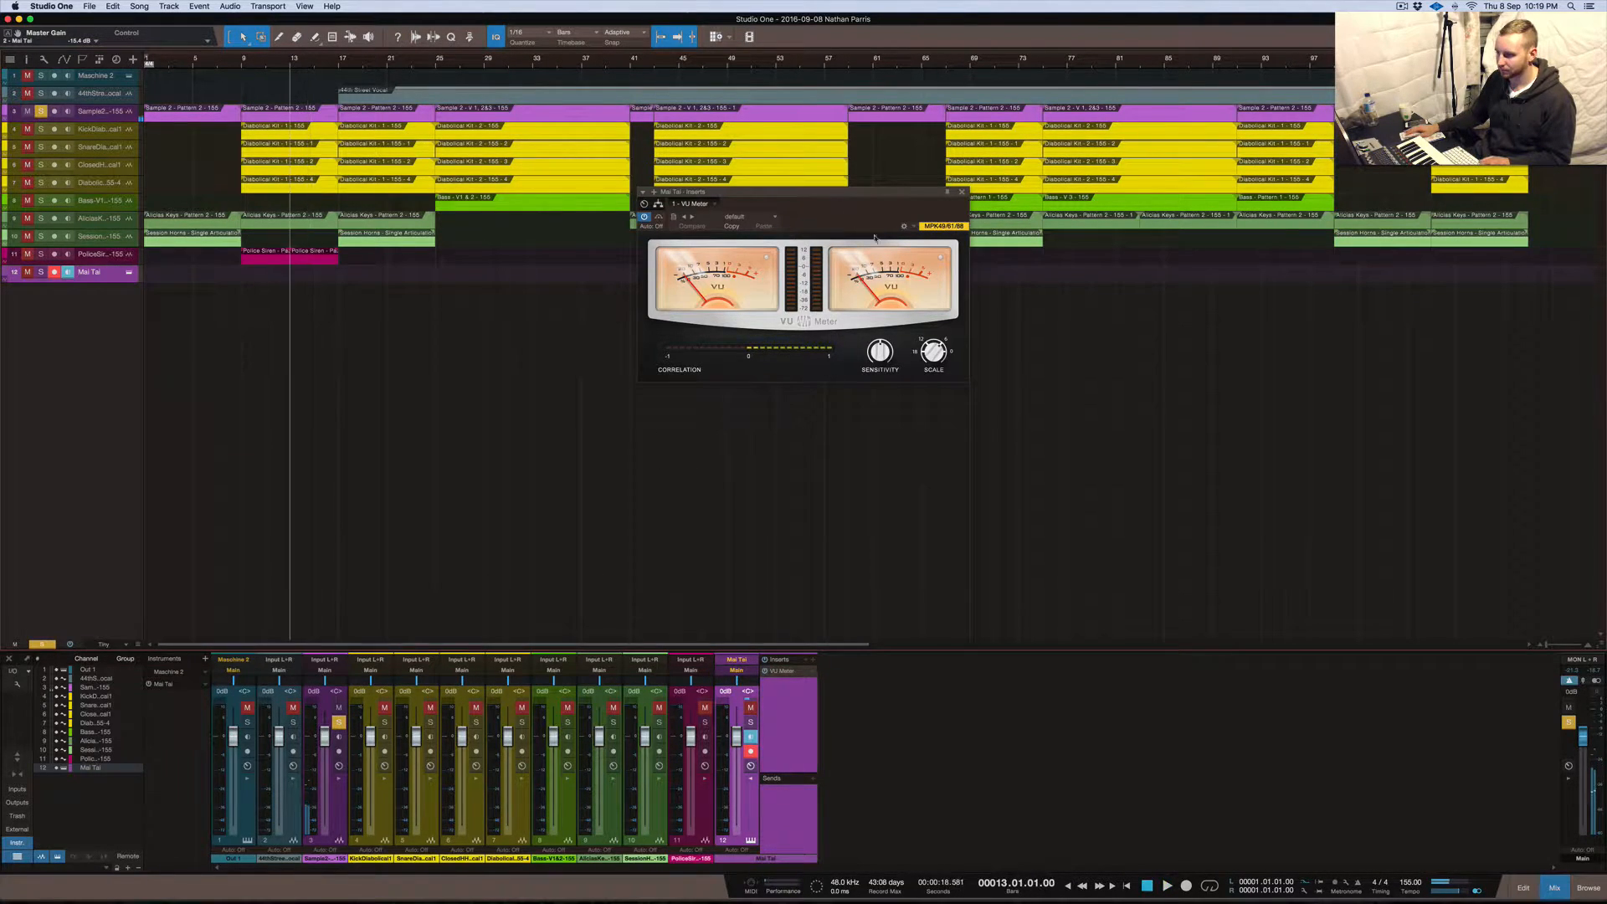
Close the VU Meter and remove it from the Mai Tai channel's inserts
click(961, 193)
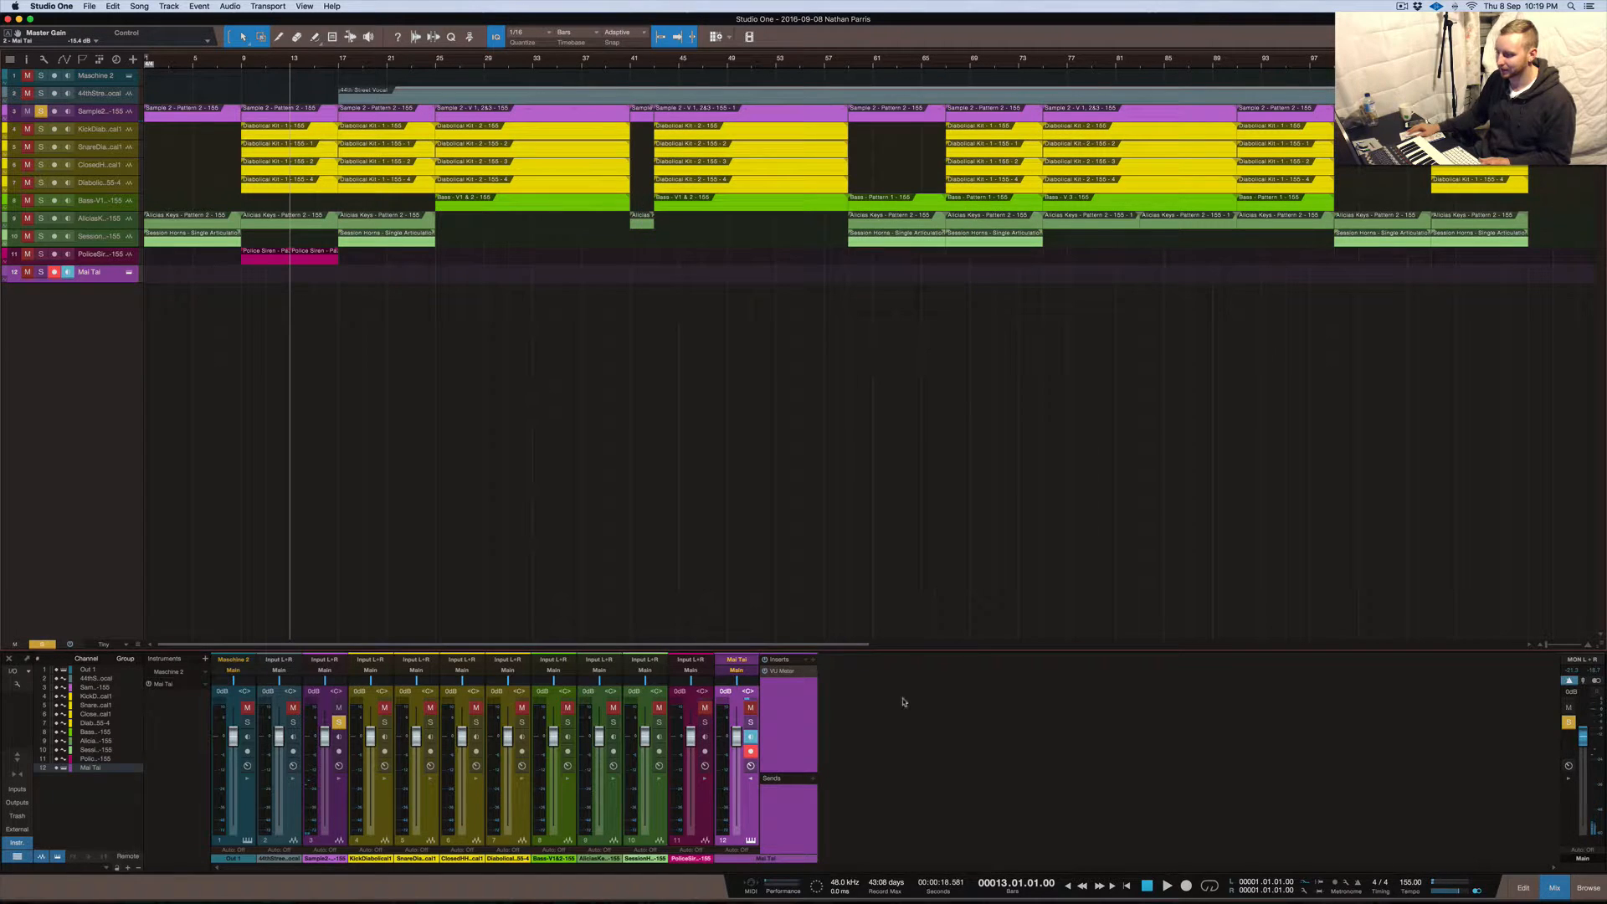
right_click(810, 674)
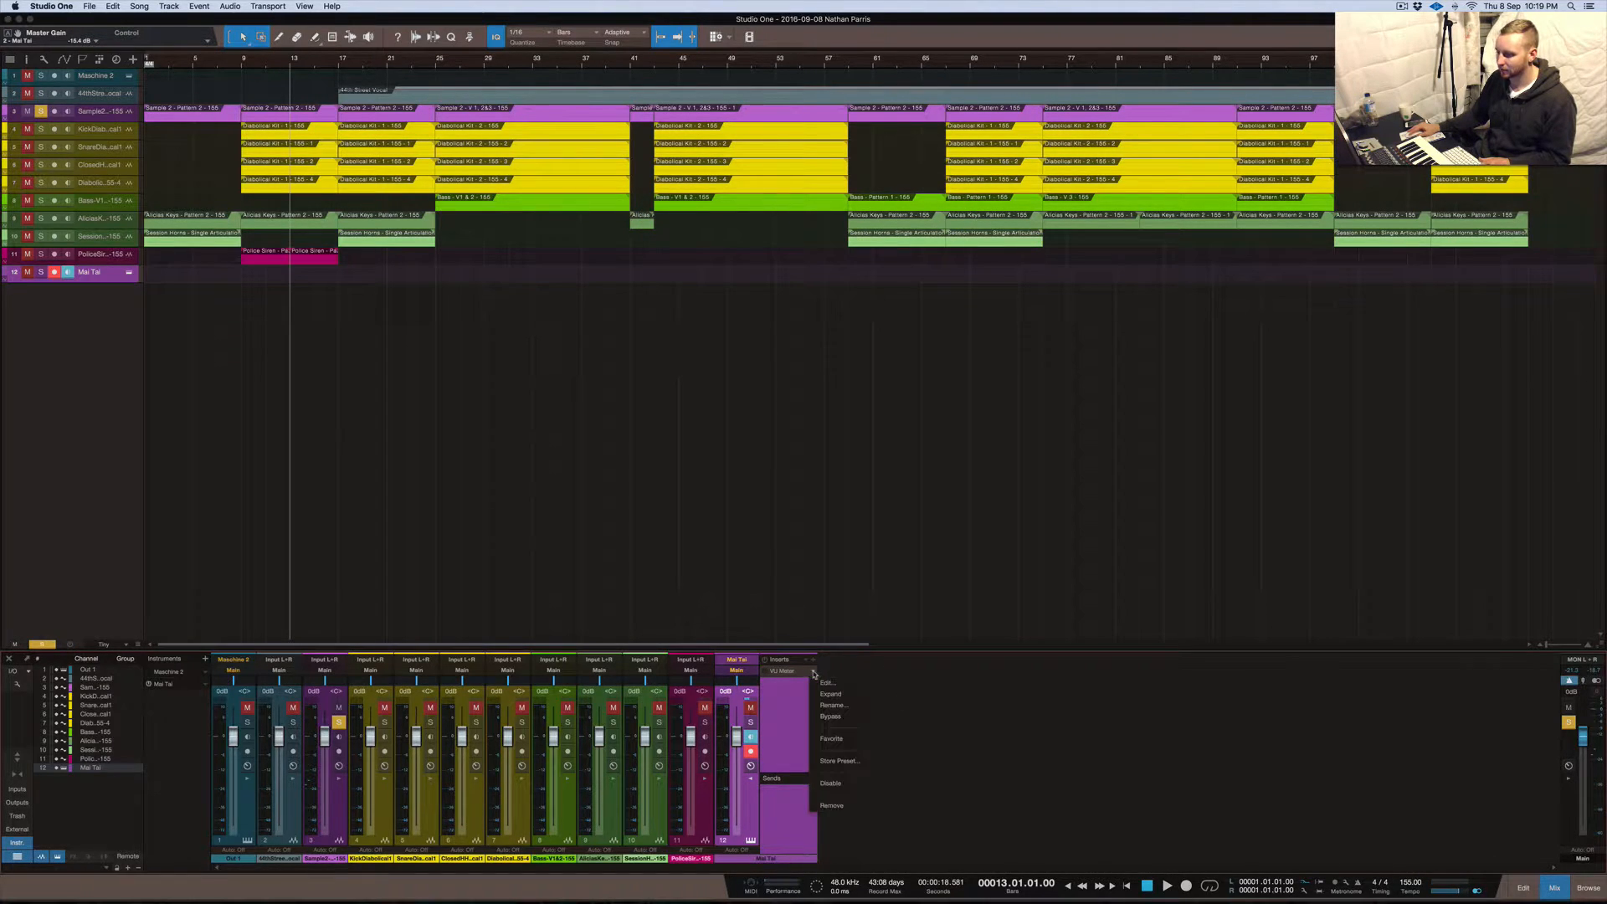
click(838, 804)
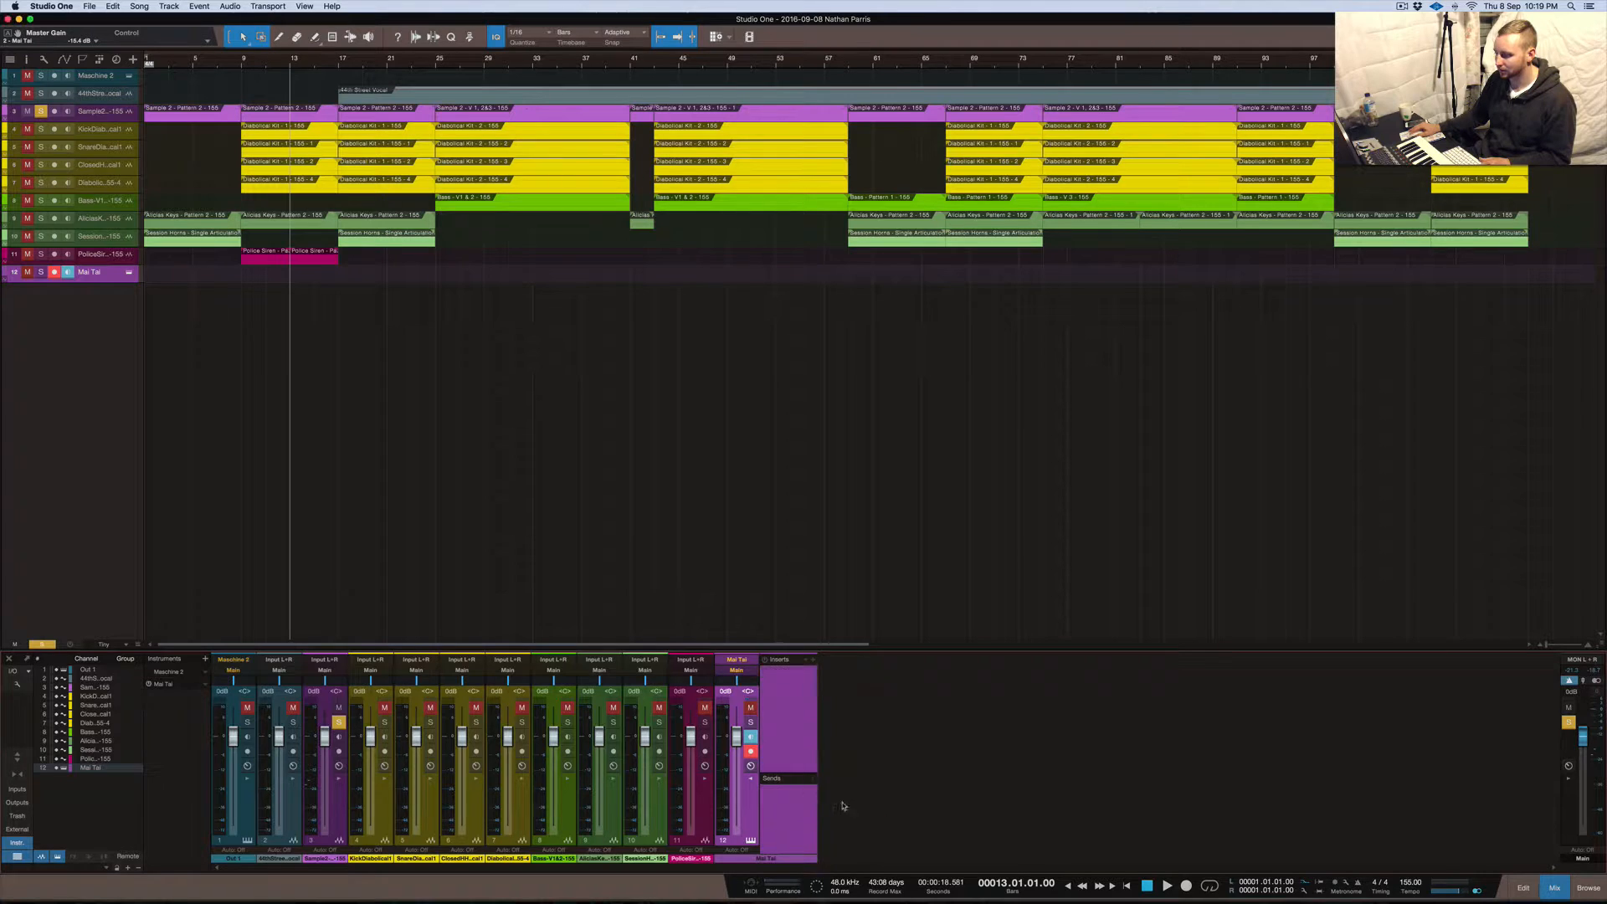
Enlarge the mixer and switch it to the large channel view with inserts and sends displayed above the faders
click(1569, 779)
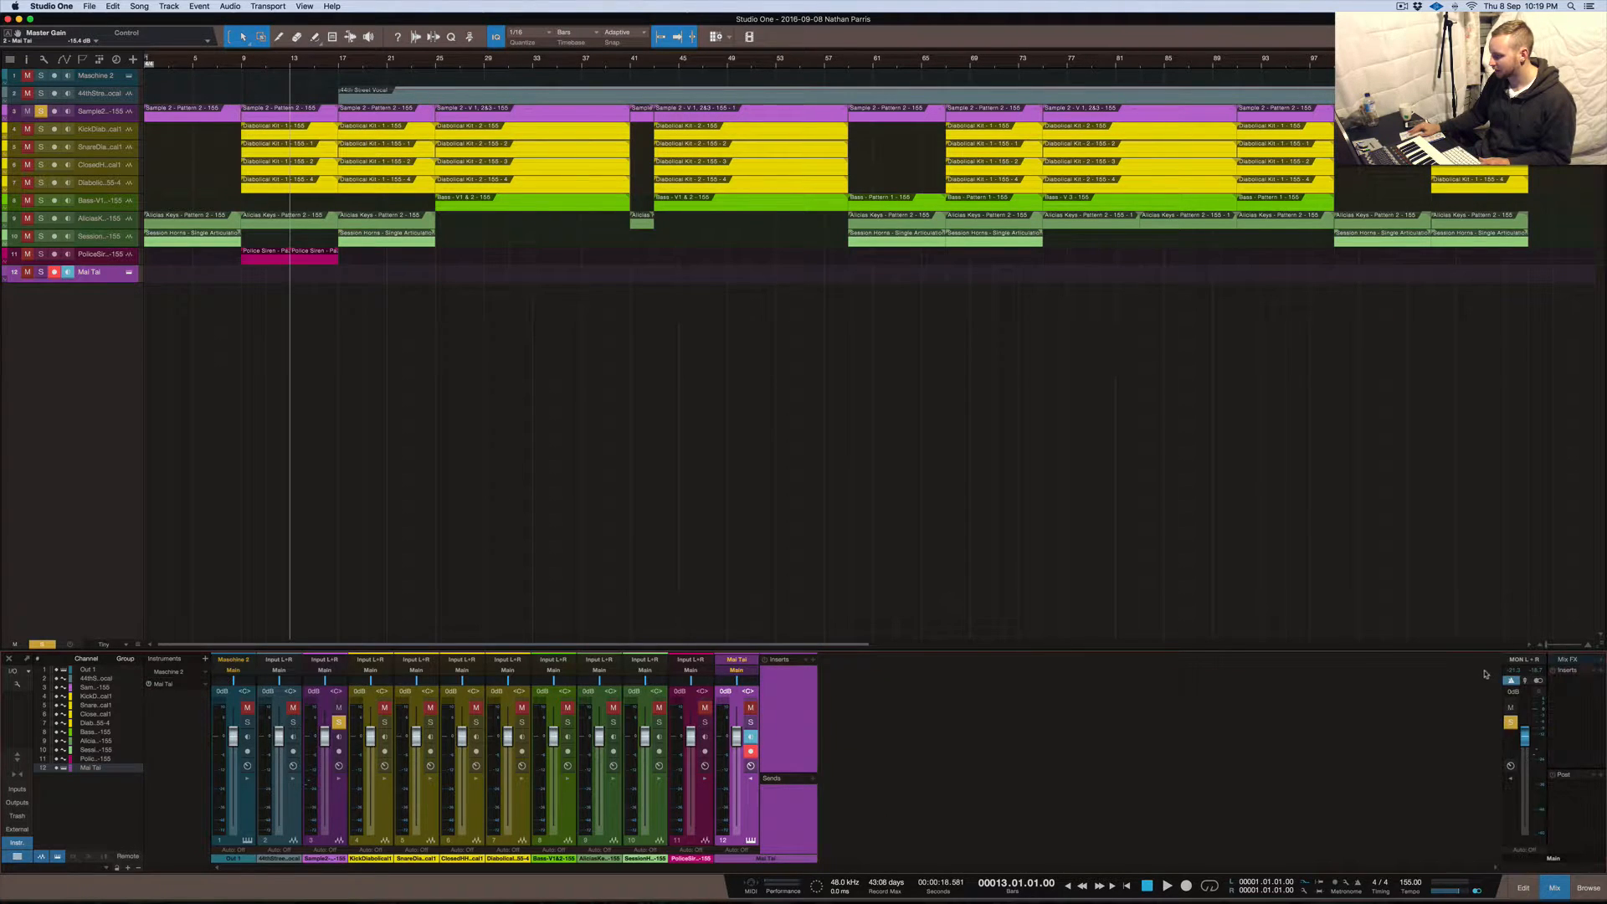
drag(1465, 653, 1402, 466)
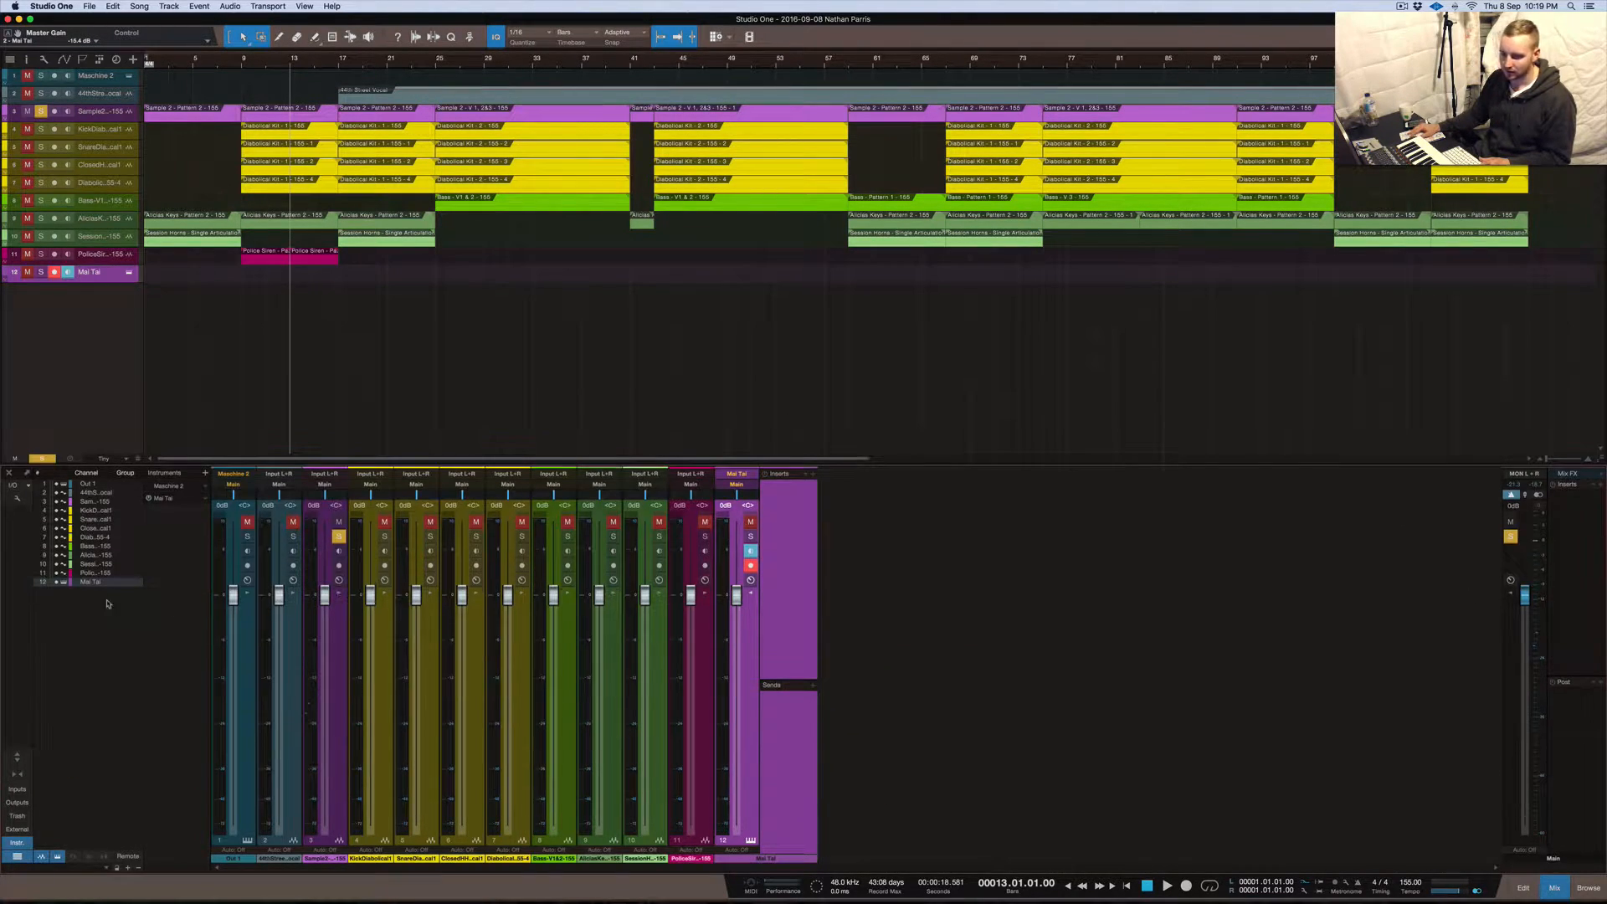
click(17, 774)
click(17, 774)
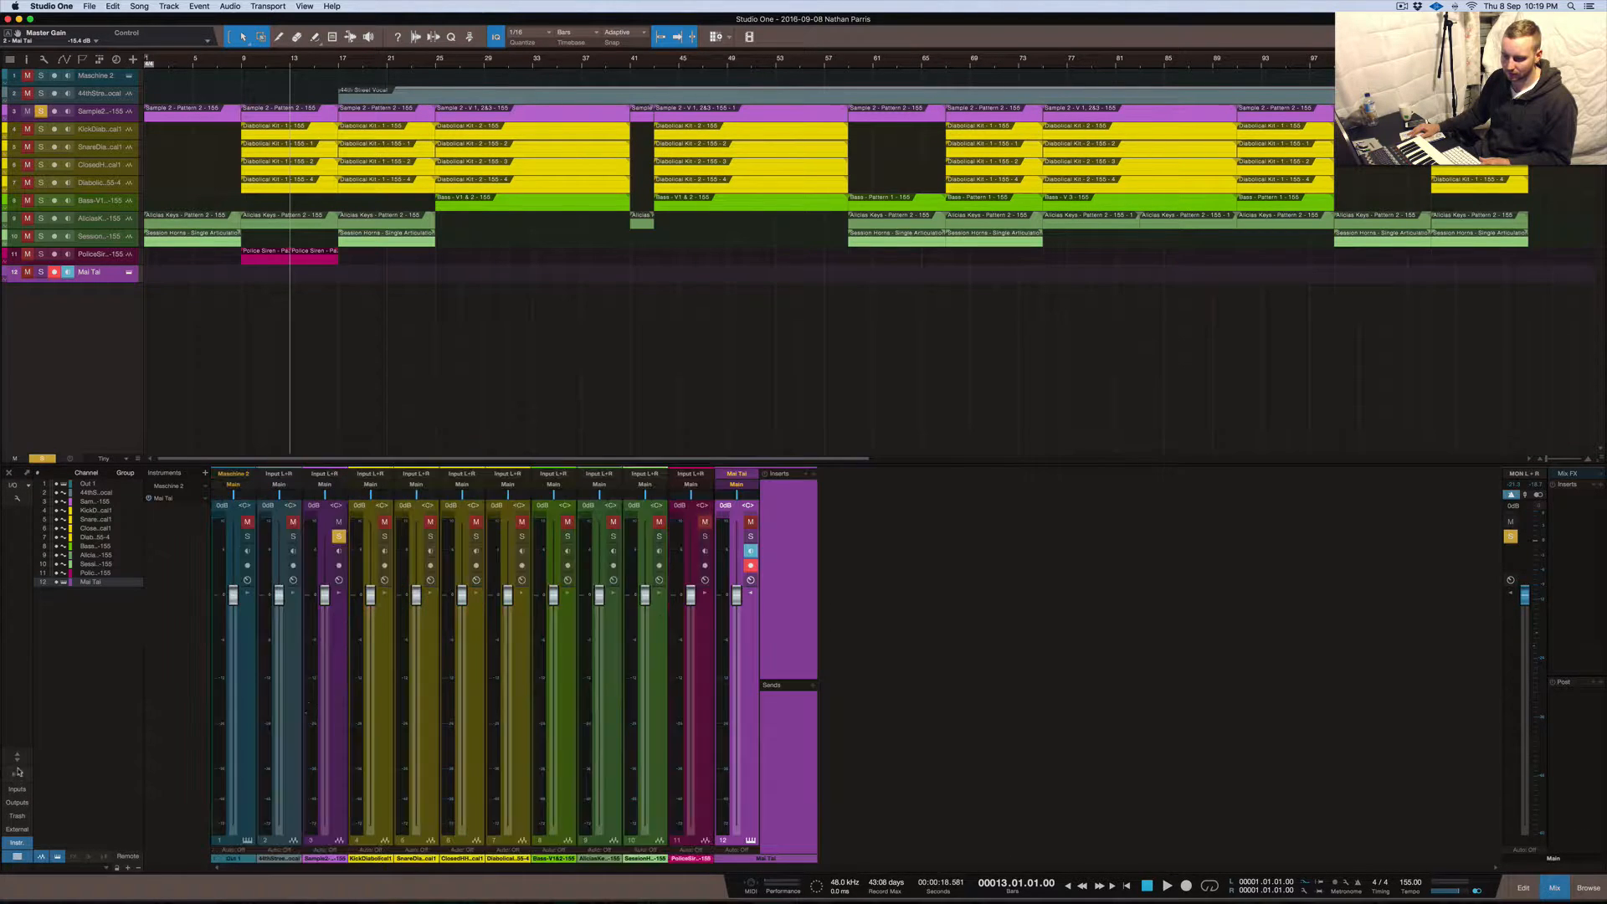
click(17, 756)
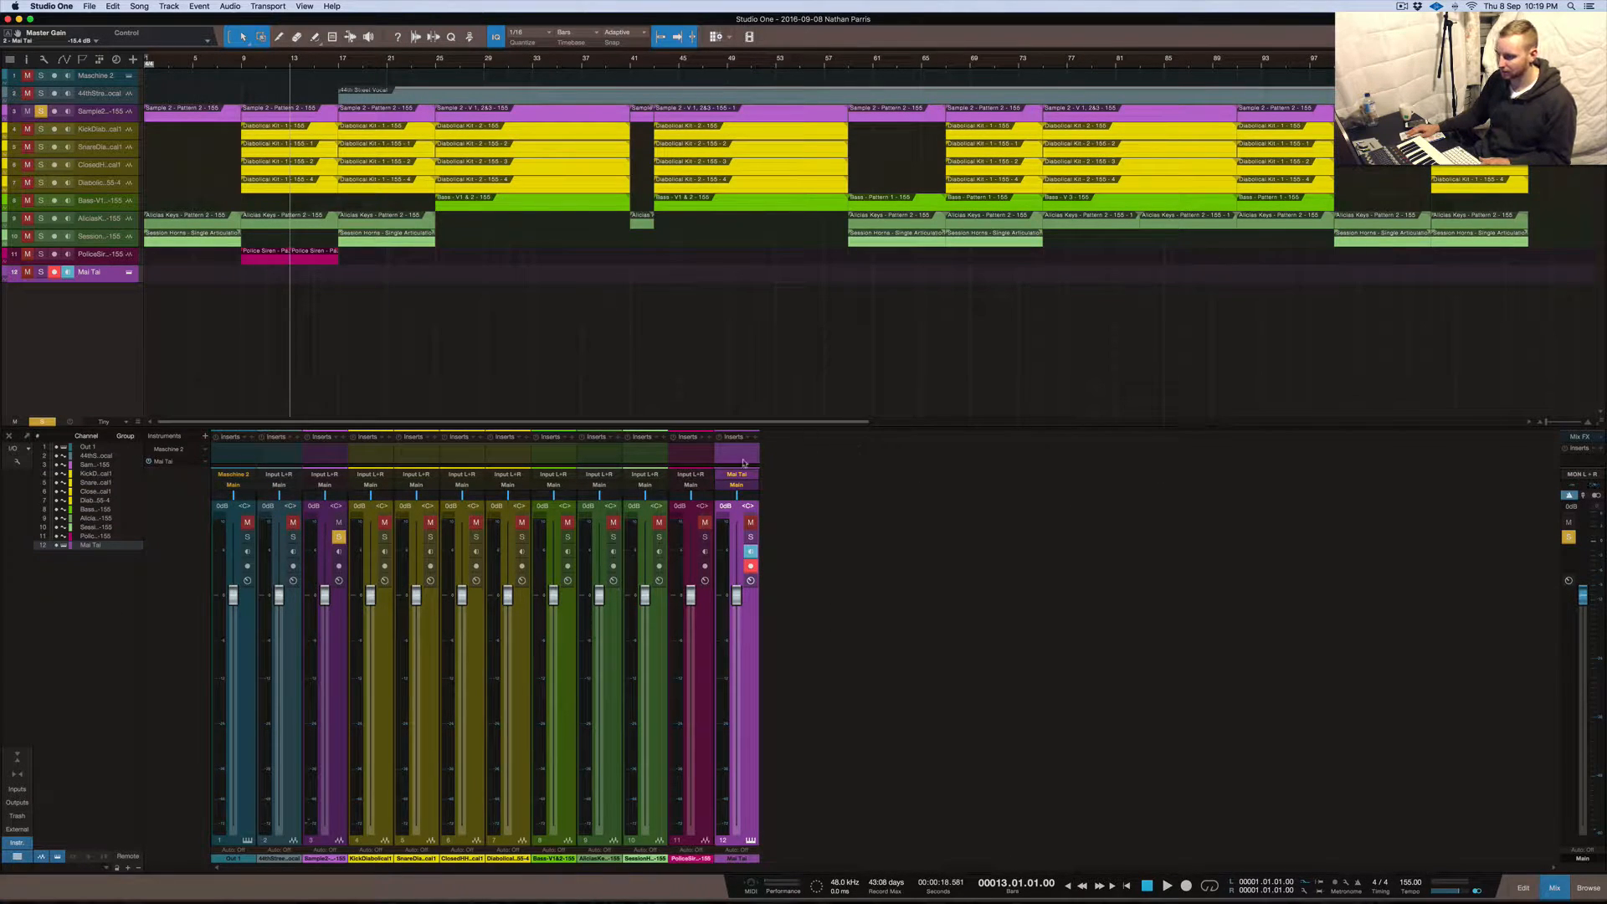
drag(723, 466, 731, 562)
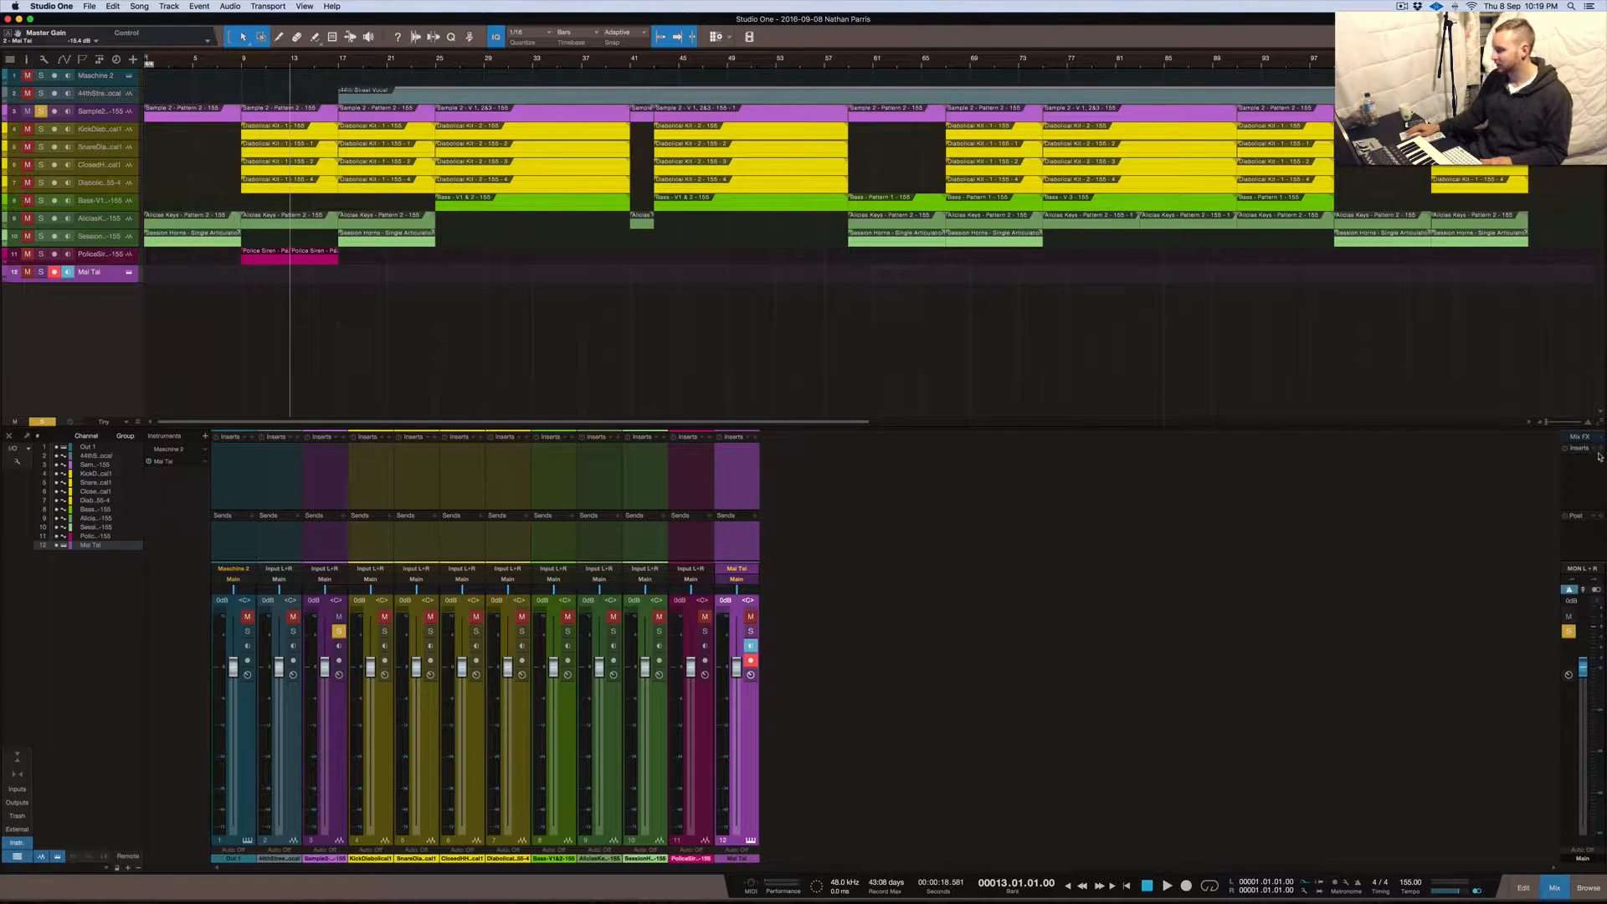
Add the PreSonus VU Meter as a post-fader effect on the main output
click(1598, 517)
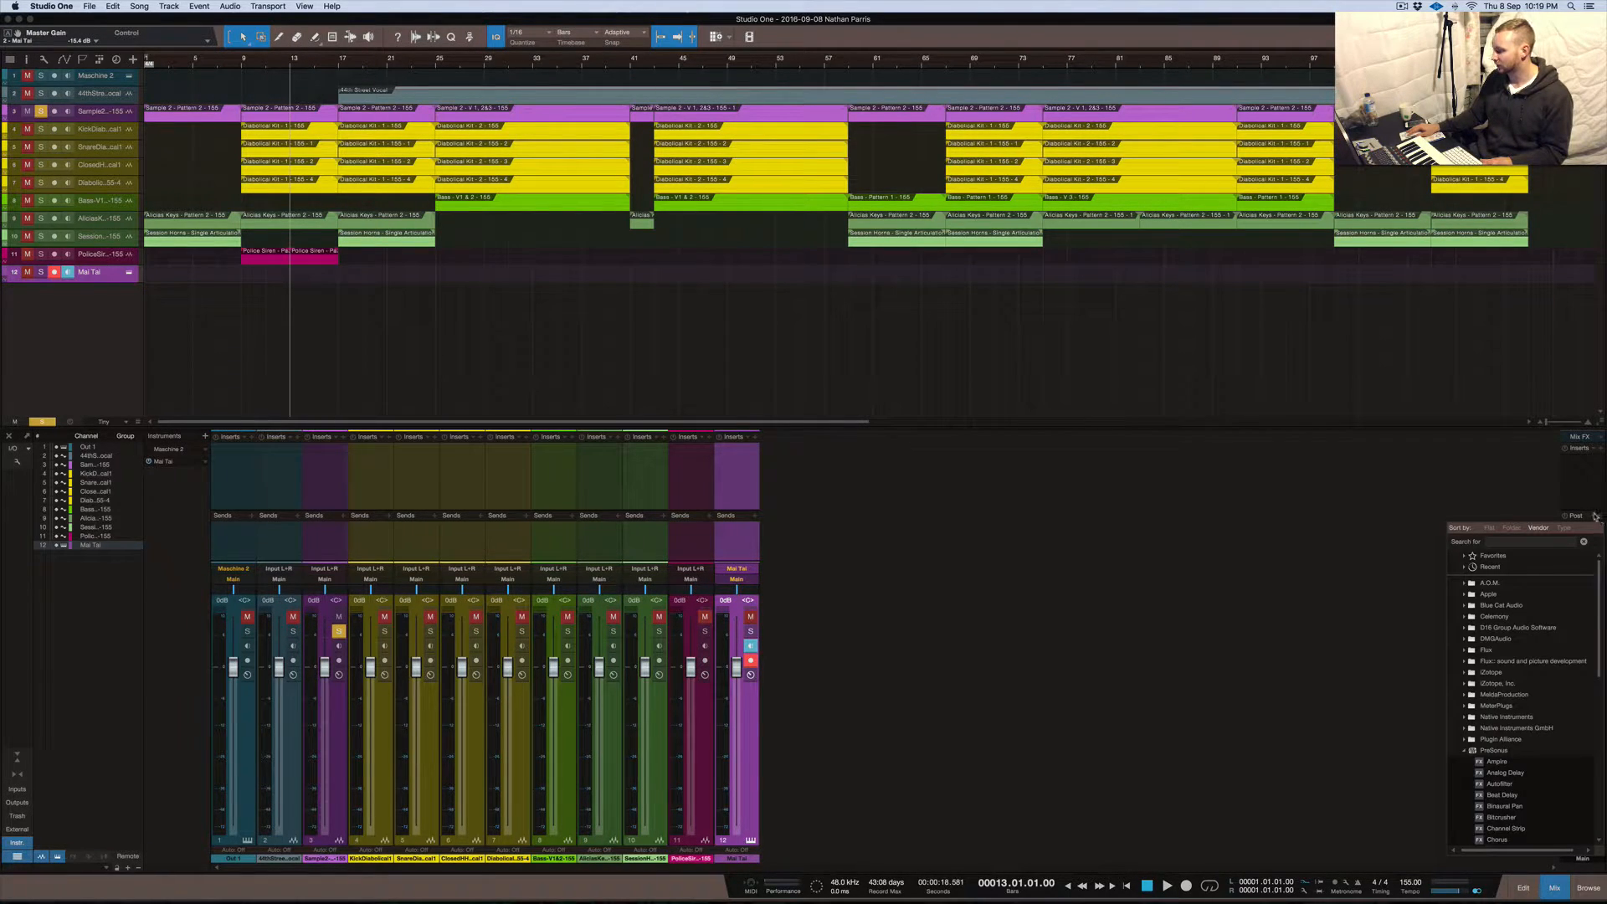
scroll(1502, 795, down, 8)
scroll(1477, 801, down, 5)
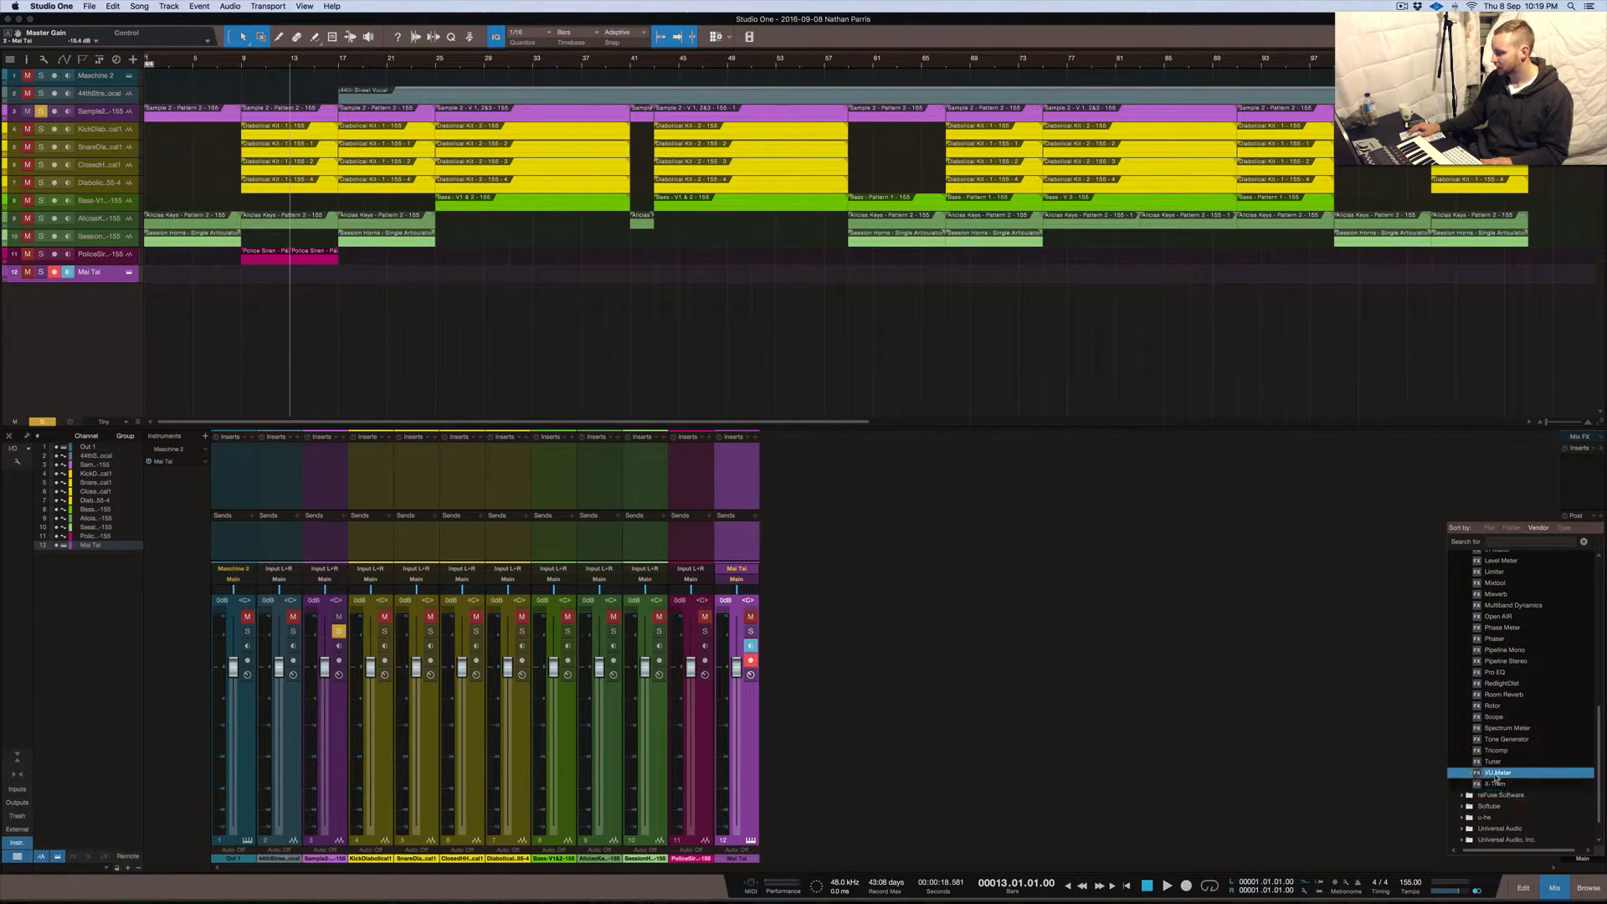
click(1496, 774)
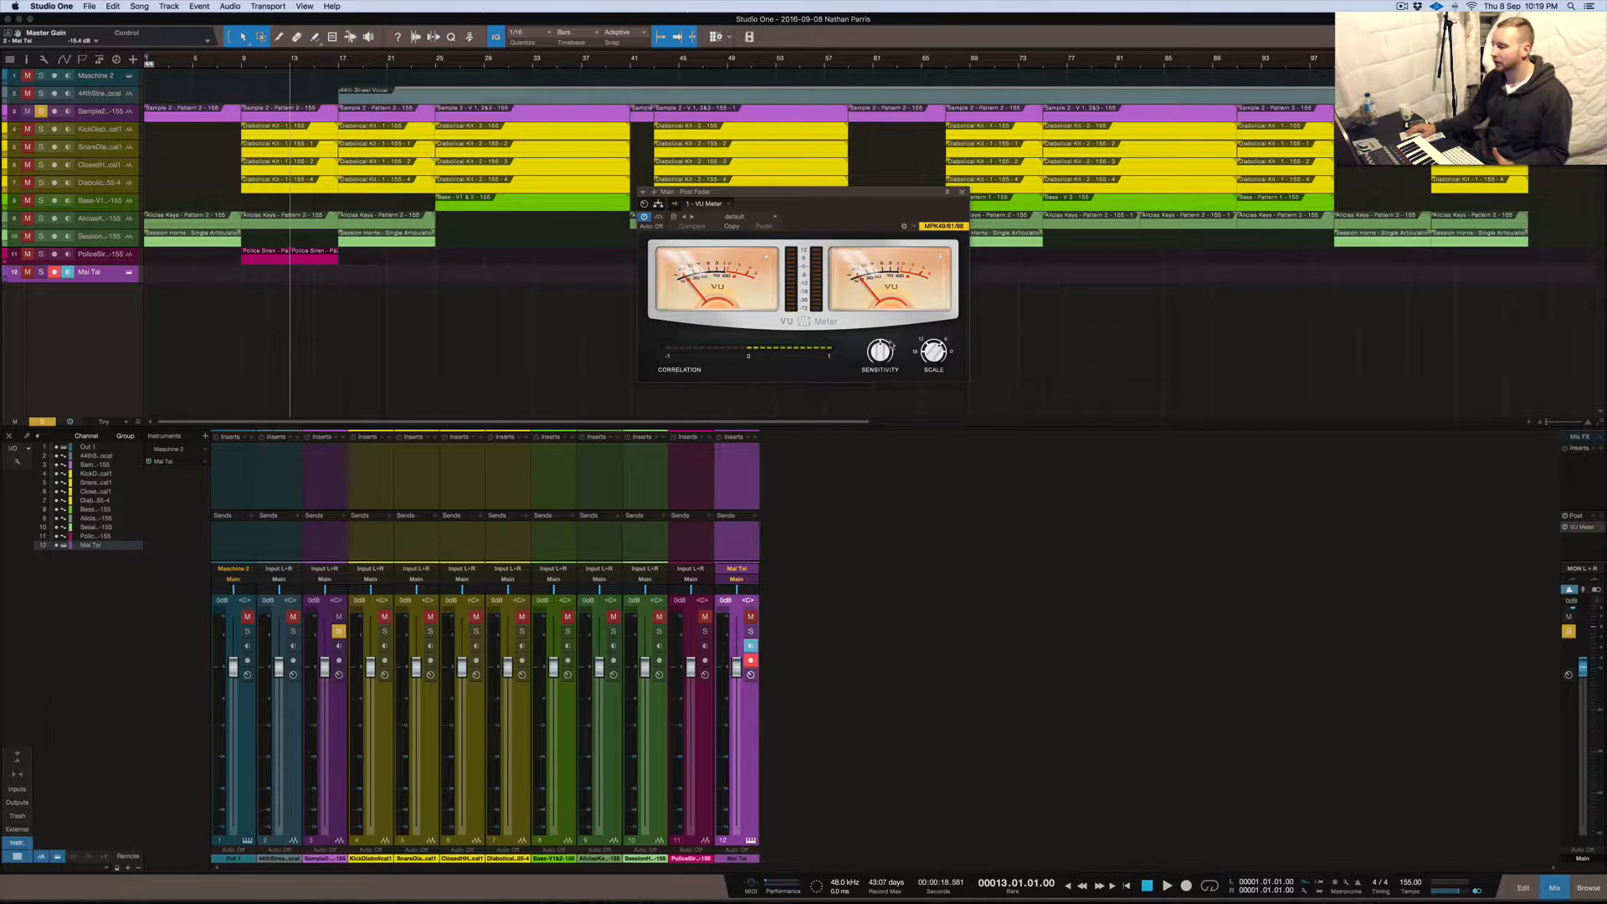
Set the scale of the main output's VU Meter to 18
click(883, 348)
click(933, 351)
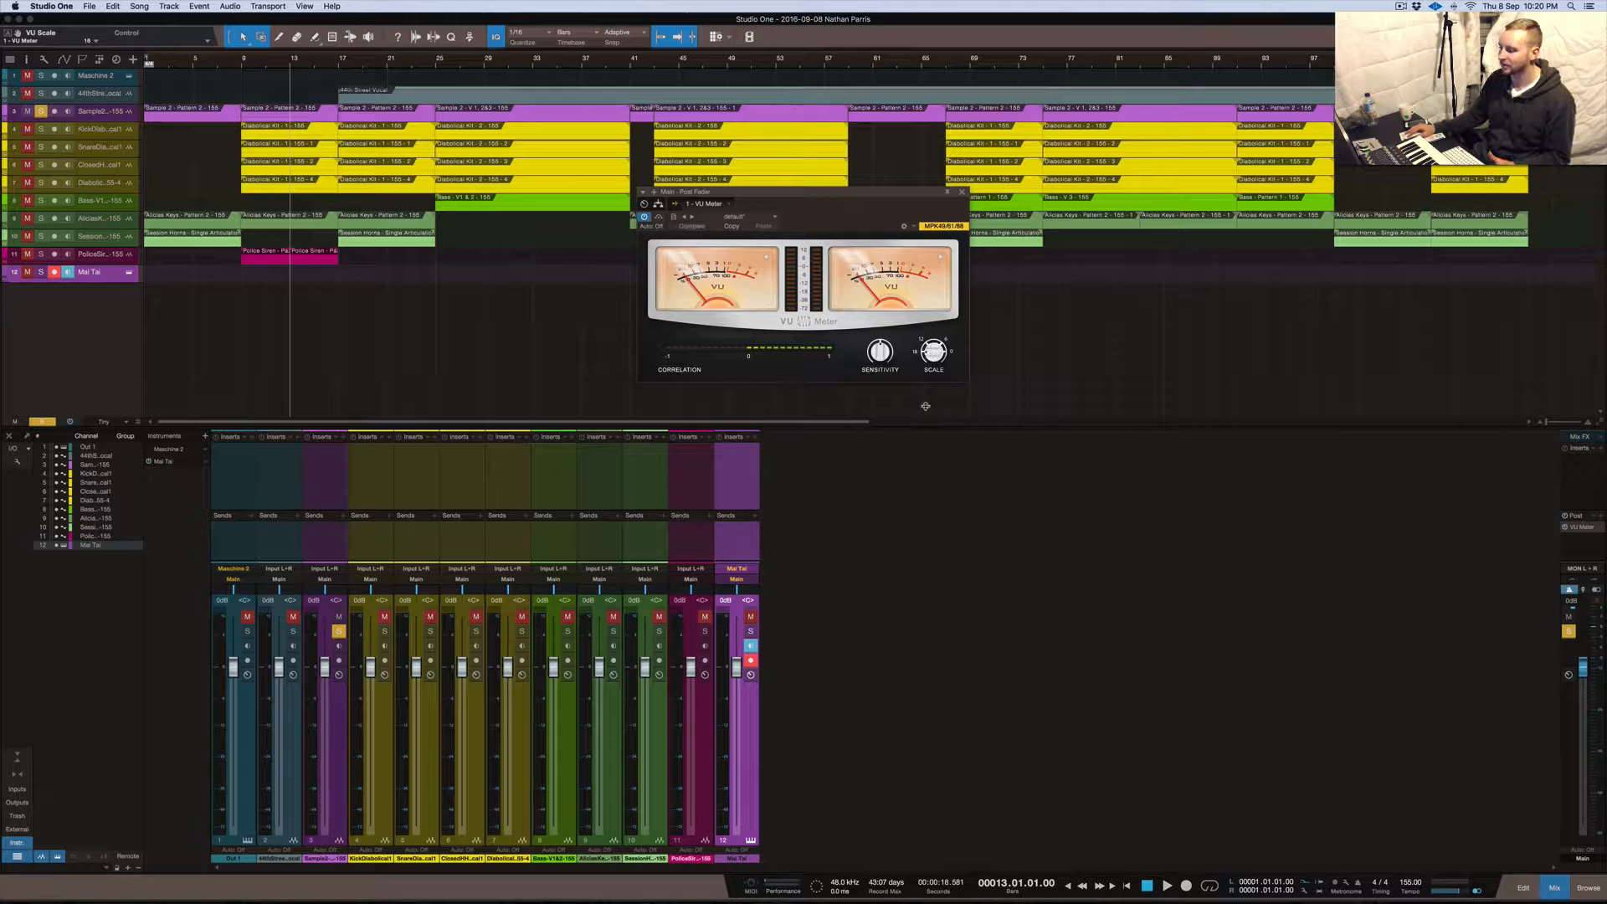
mouse_move(933, 352)
mouse_down()
mouse_move(927, 328)
mouse_move(916, 363)
mouse_up()
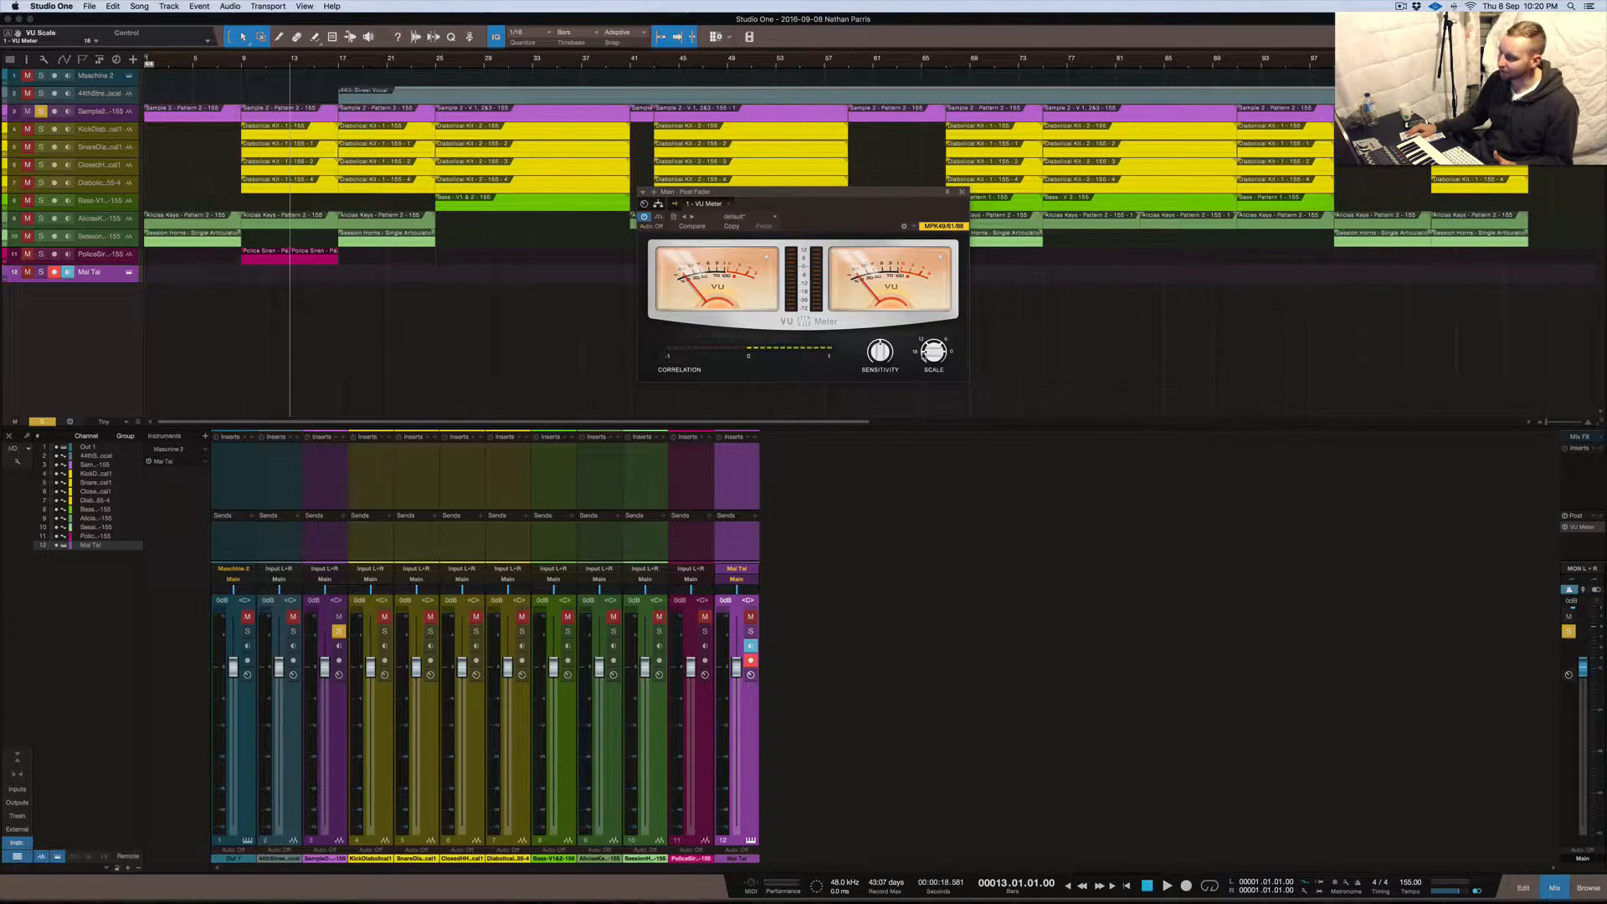
drag(927, 353, 940, 324)
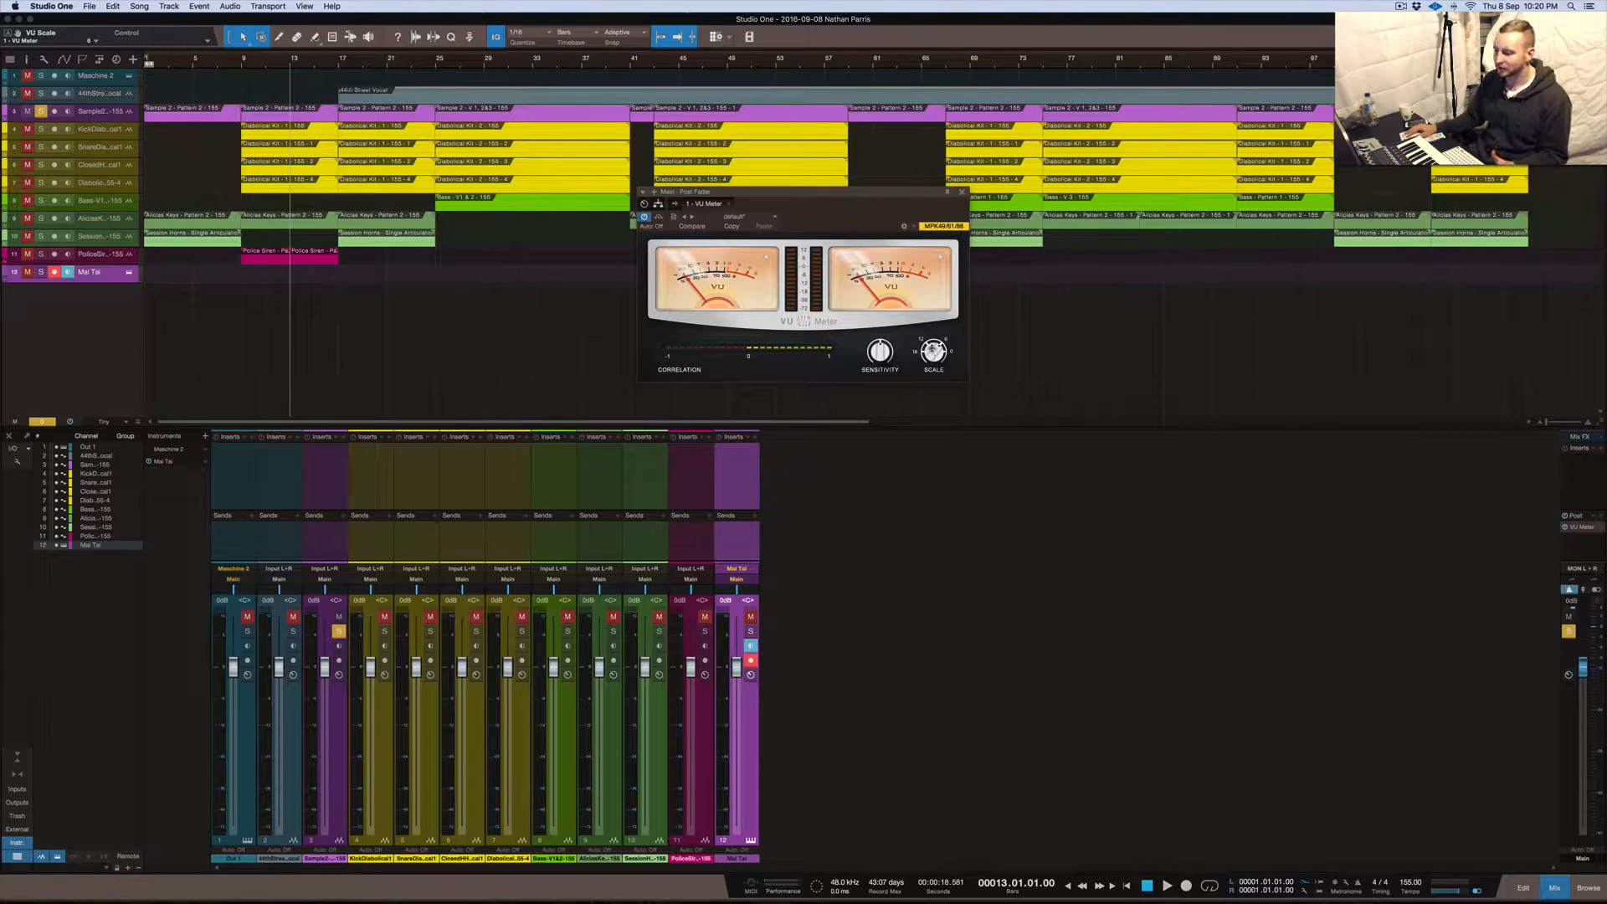
drag(932, 349, 926, 413)
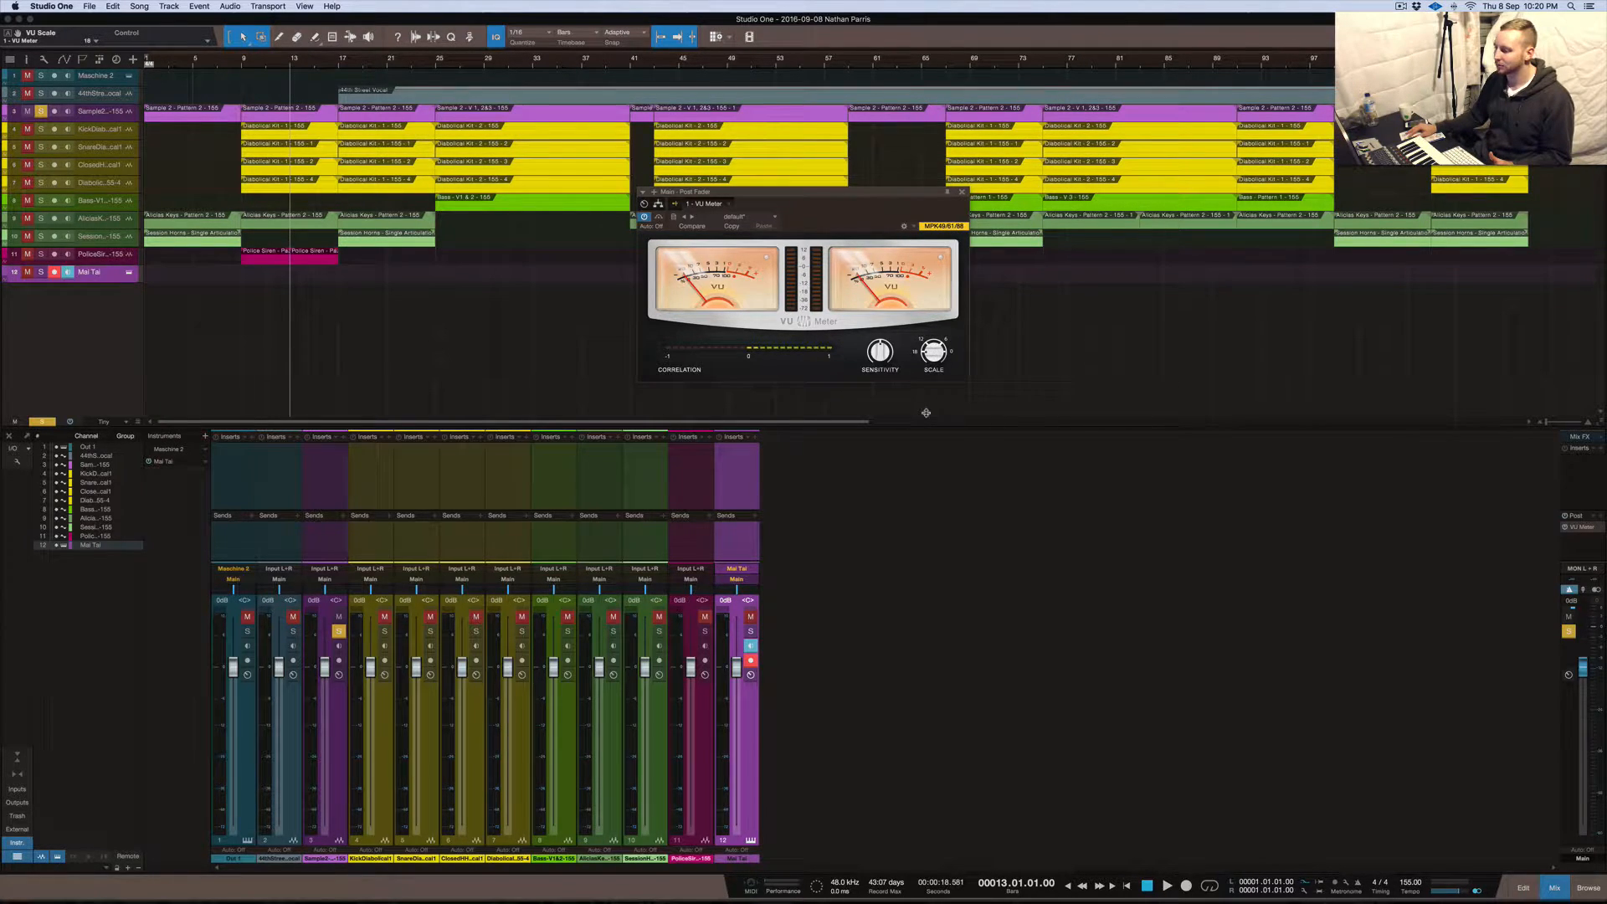
Insert the Native Instruments Solid Bus Comp on the main output
click(1600, 449)
click(1466, 684)
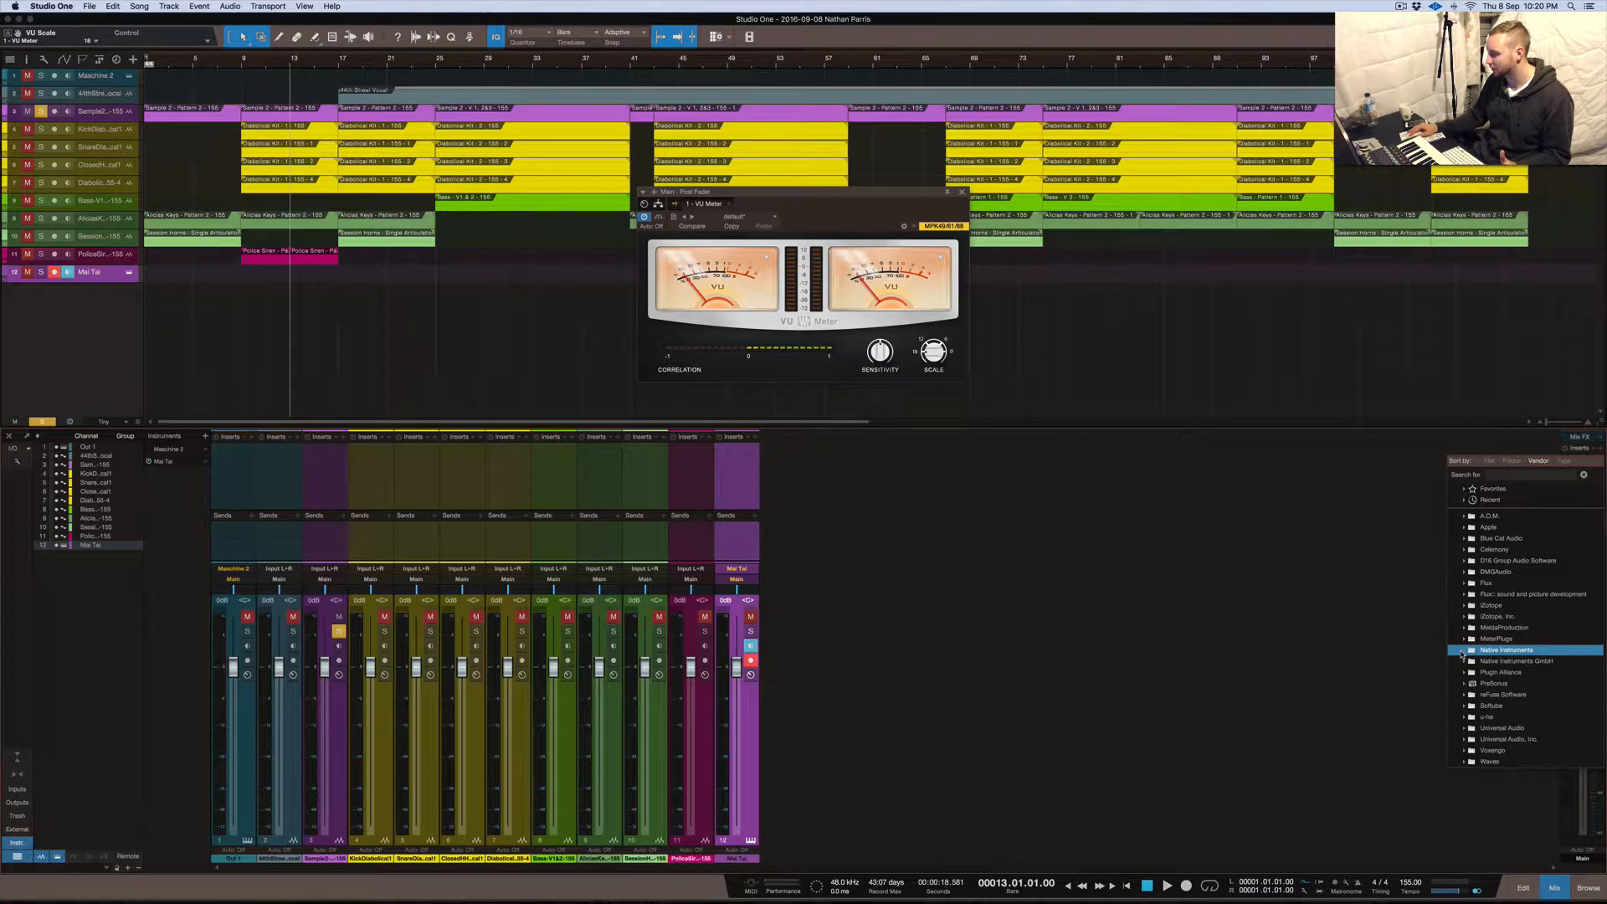
click(1465, 651)
scroll(1513, 728, down, 5)
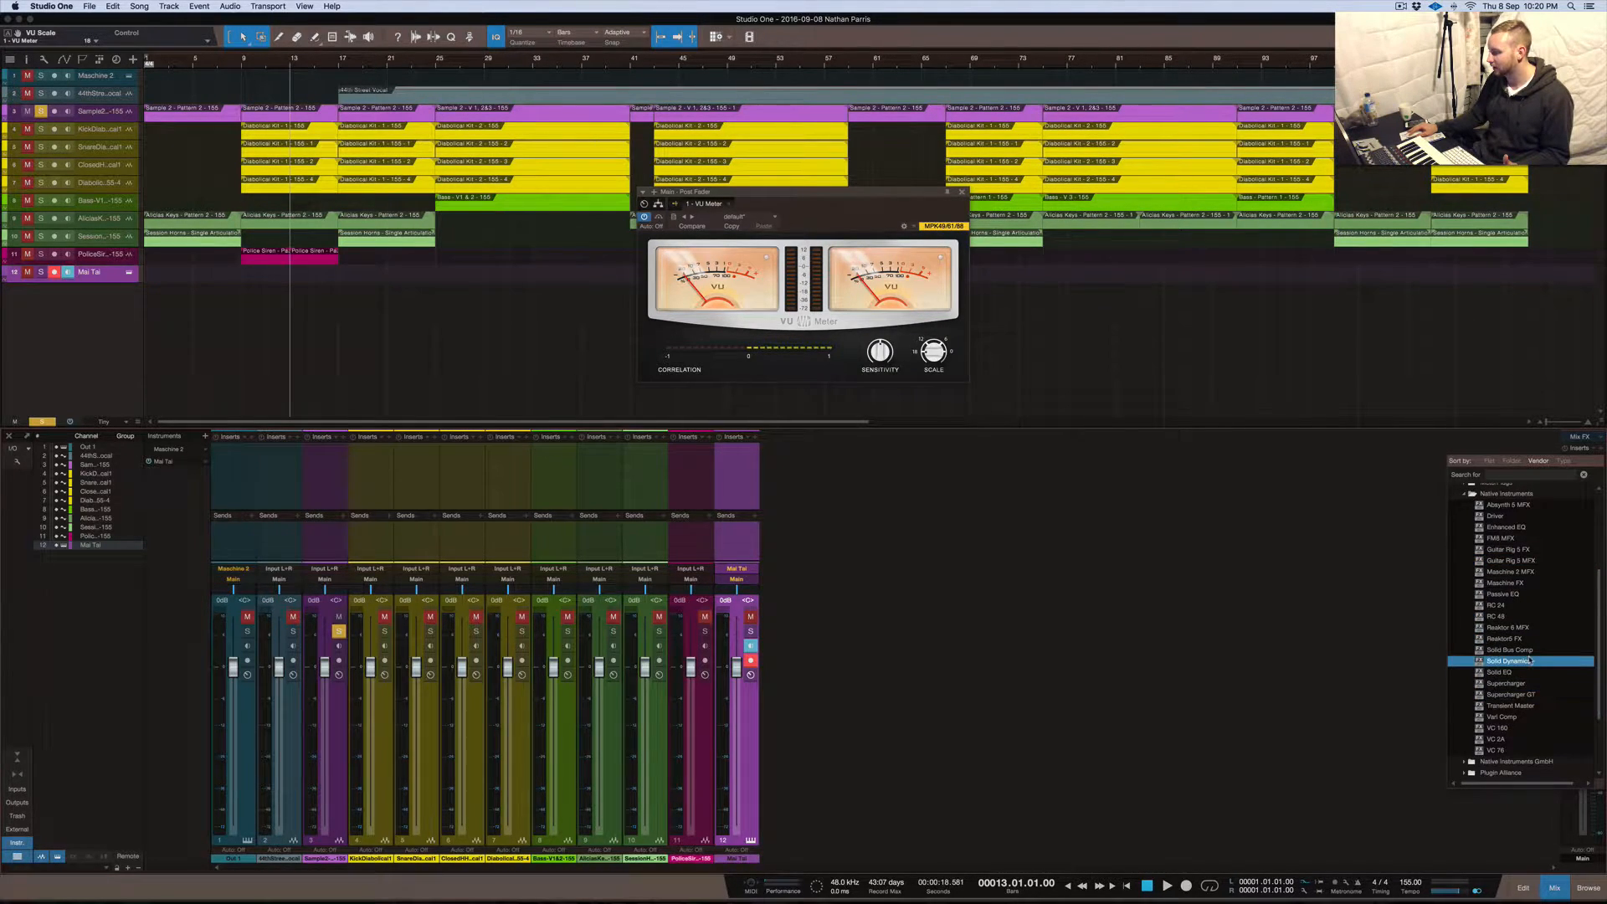
click(1526, 653)
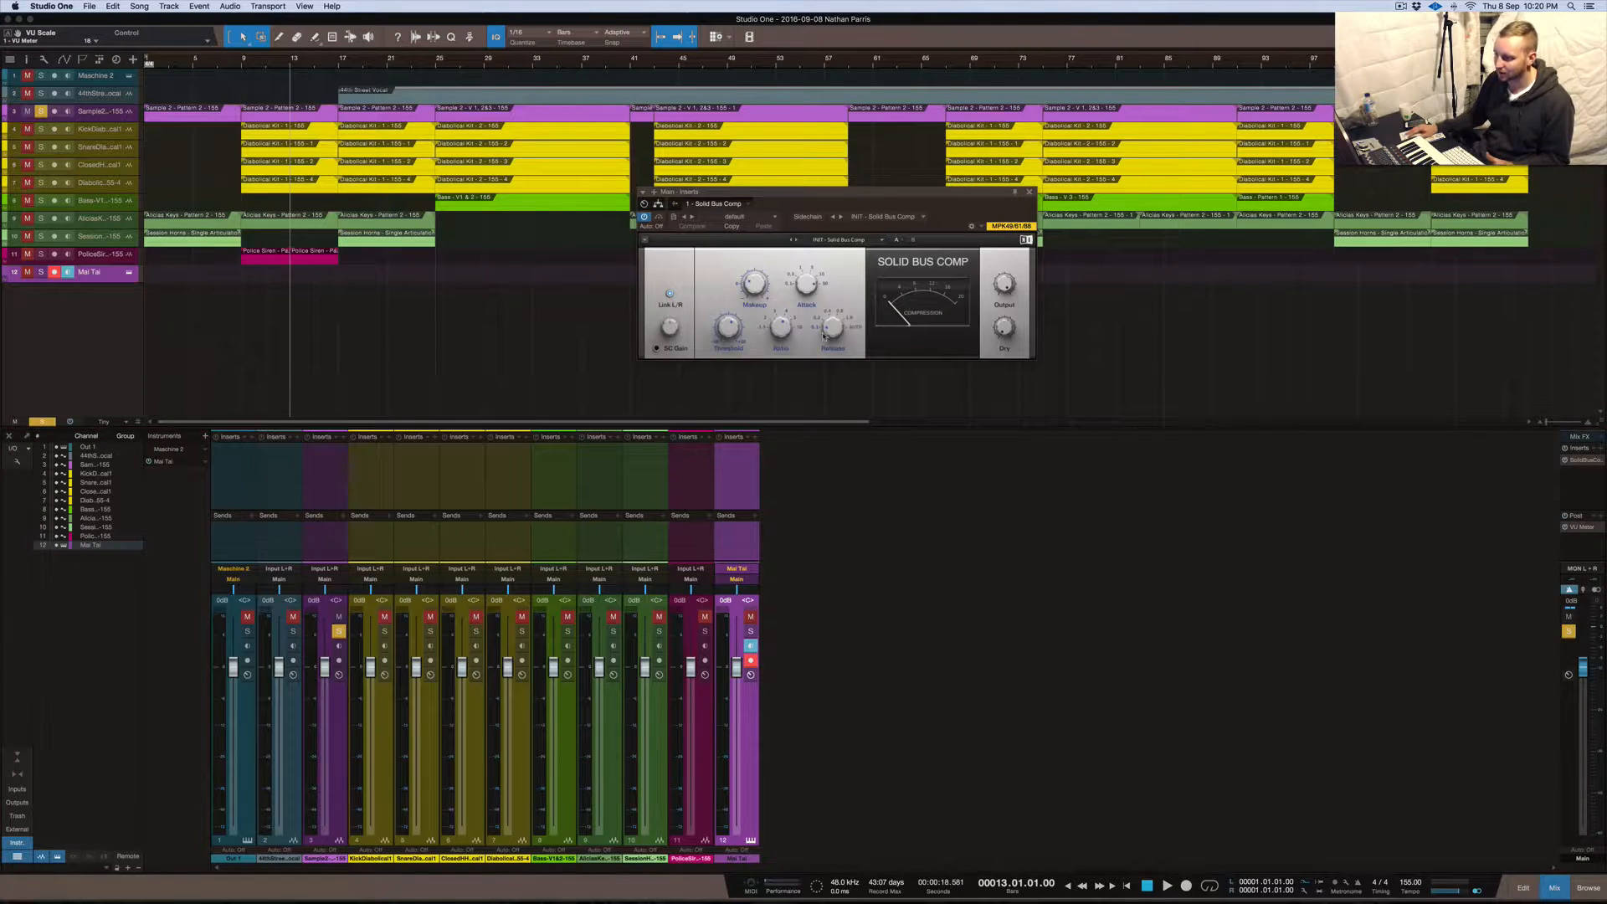
Adjust the Solid Bus Comp's threshold, then move its window aside and close it
drag(753, 284, 753, 302)
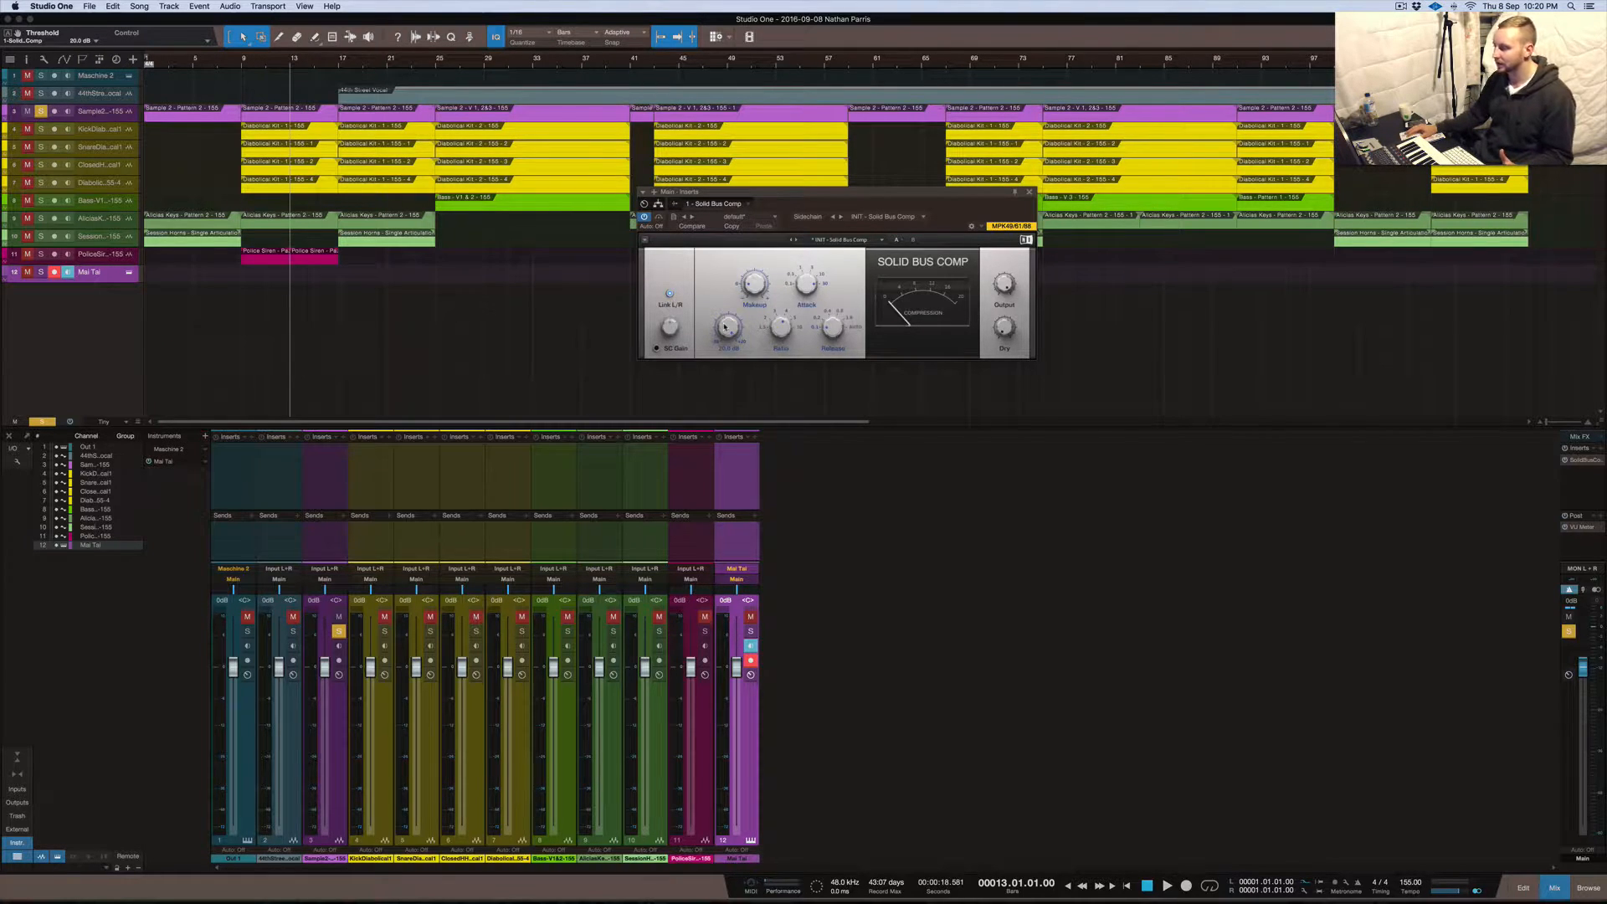
drag(842, 202, 845, 280)
drag(958, 272, 946, 231)
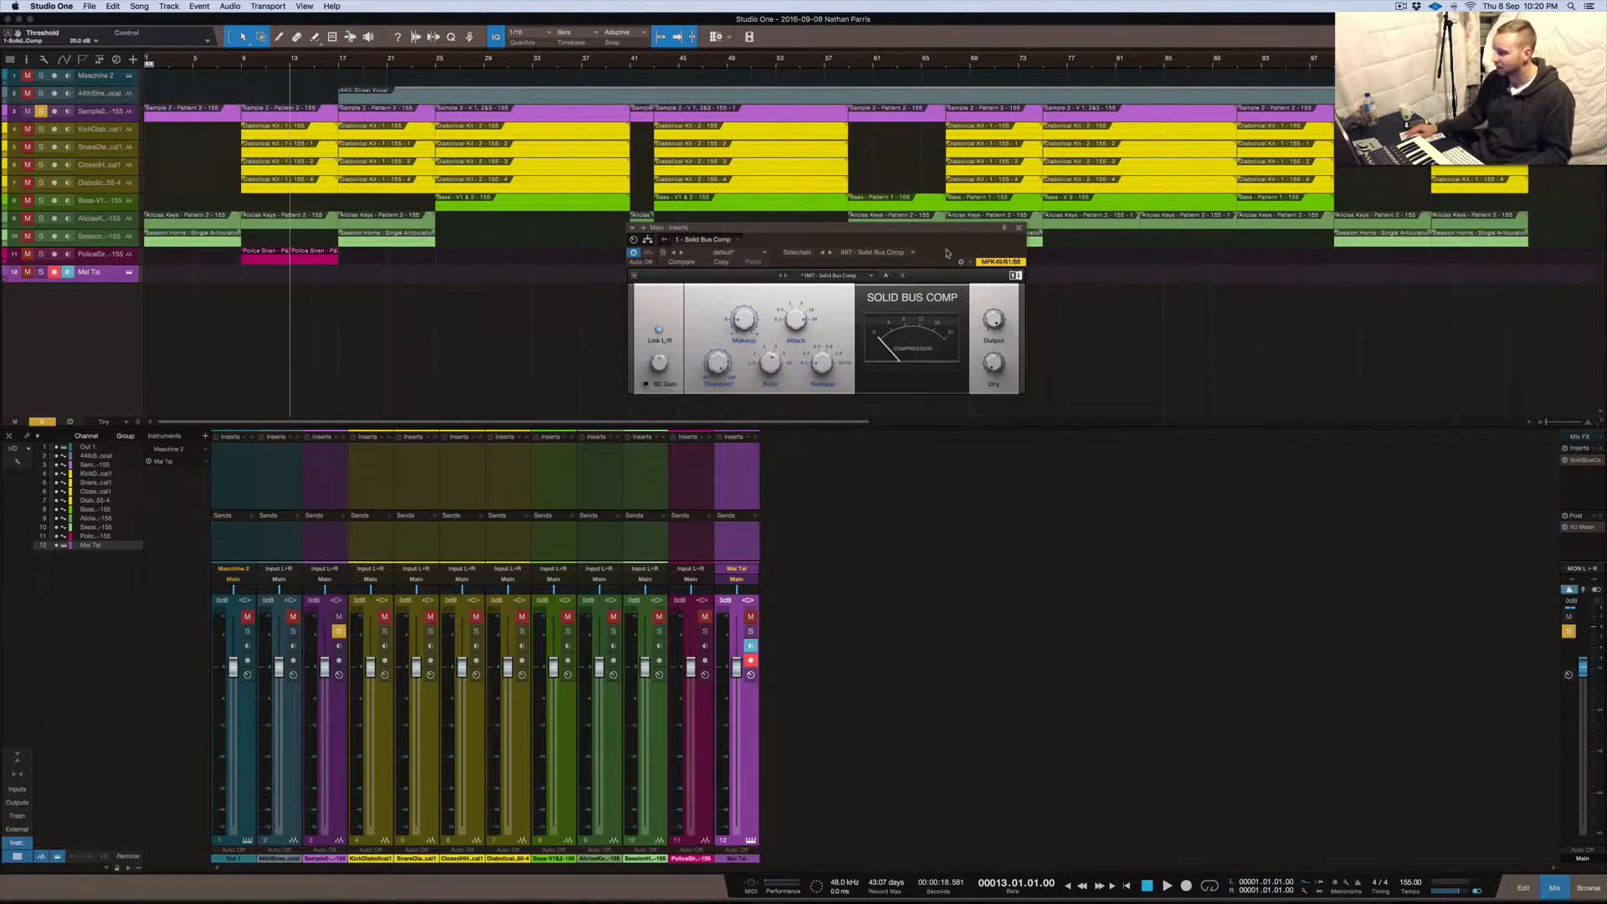
click(1019, 228)
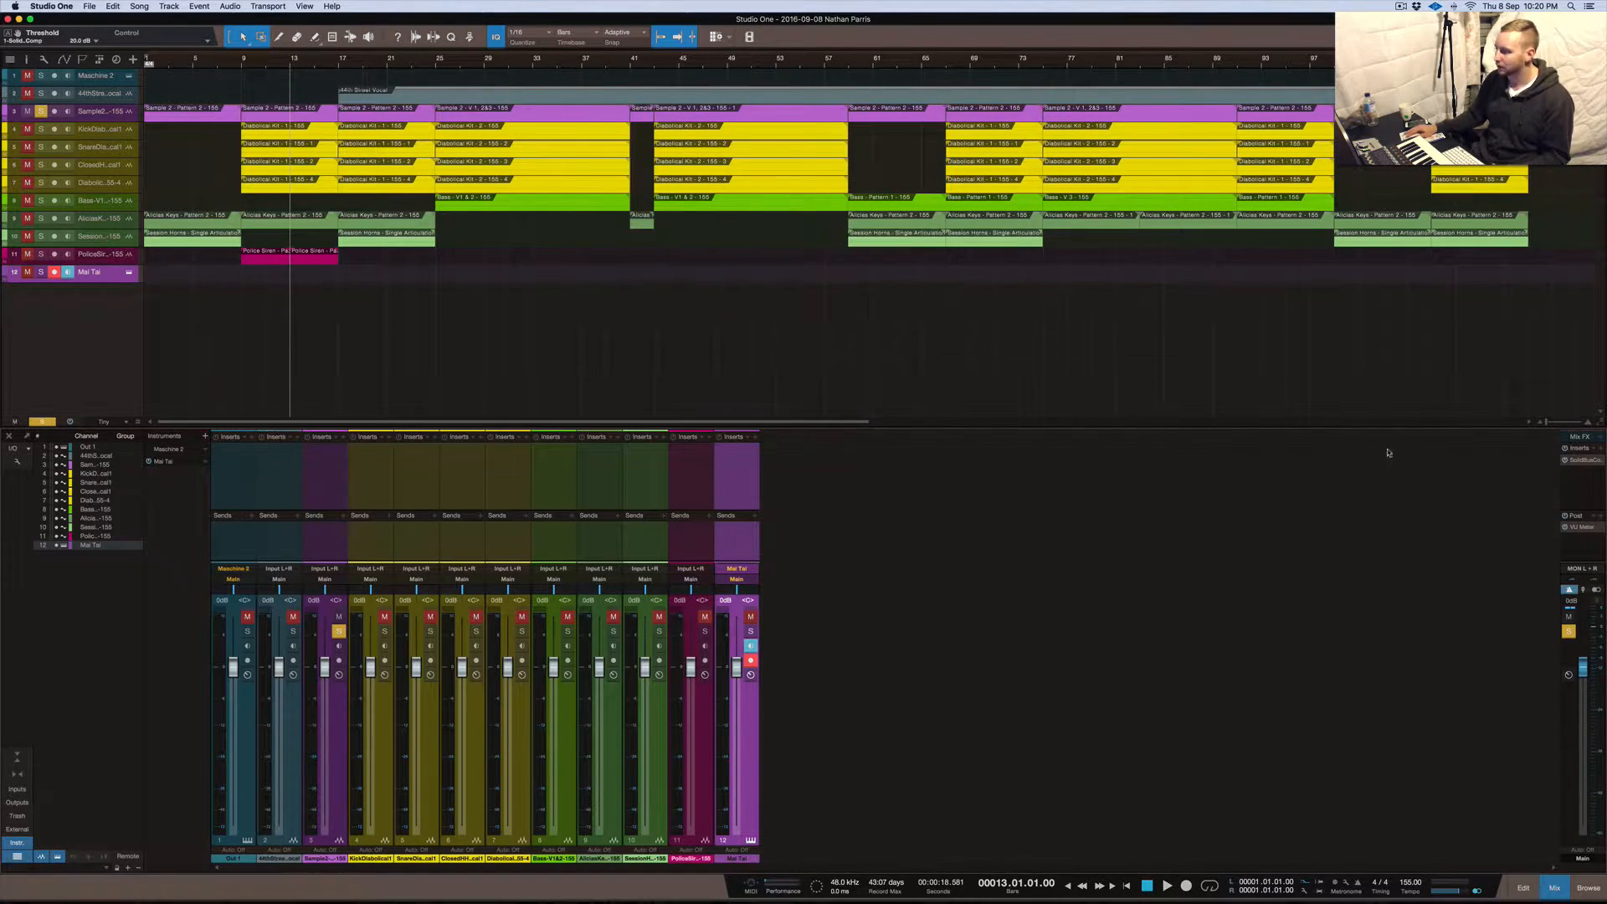
Add the PreSonus Compressor after the Solid Bus Comp on the main output, set its threshold to 0 dB and close it
click(1600, 448)
scroll(1504, 676, down, 7)
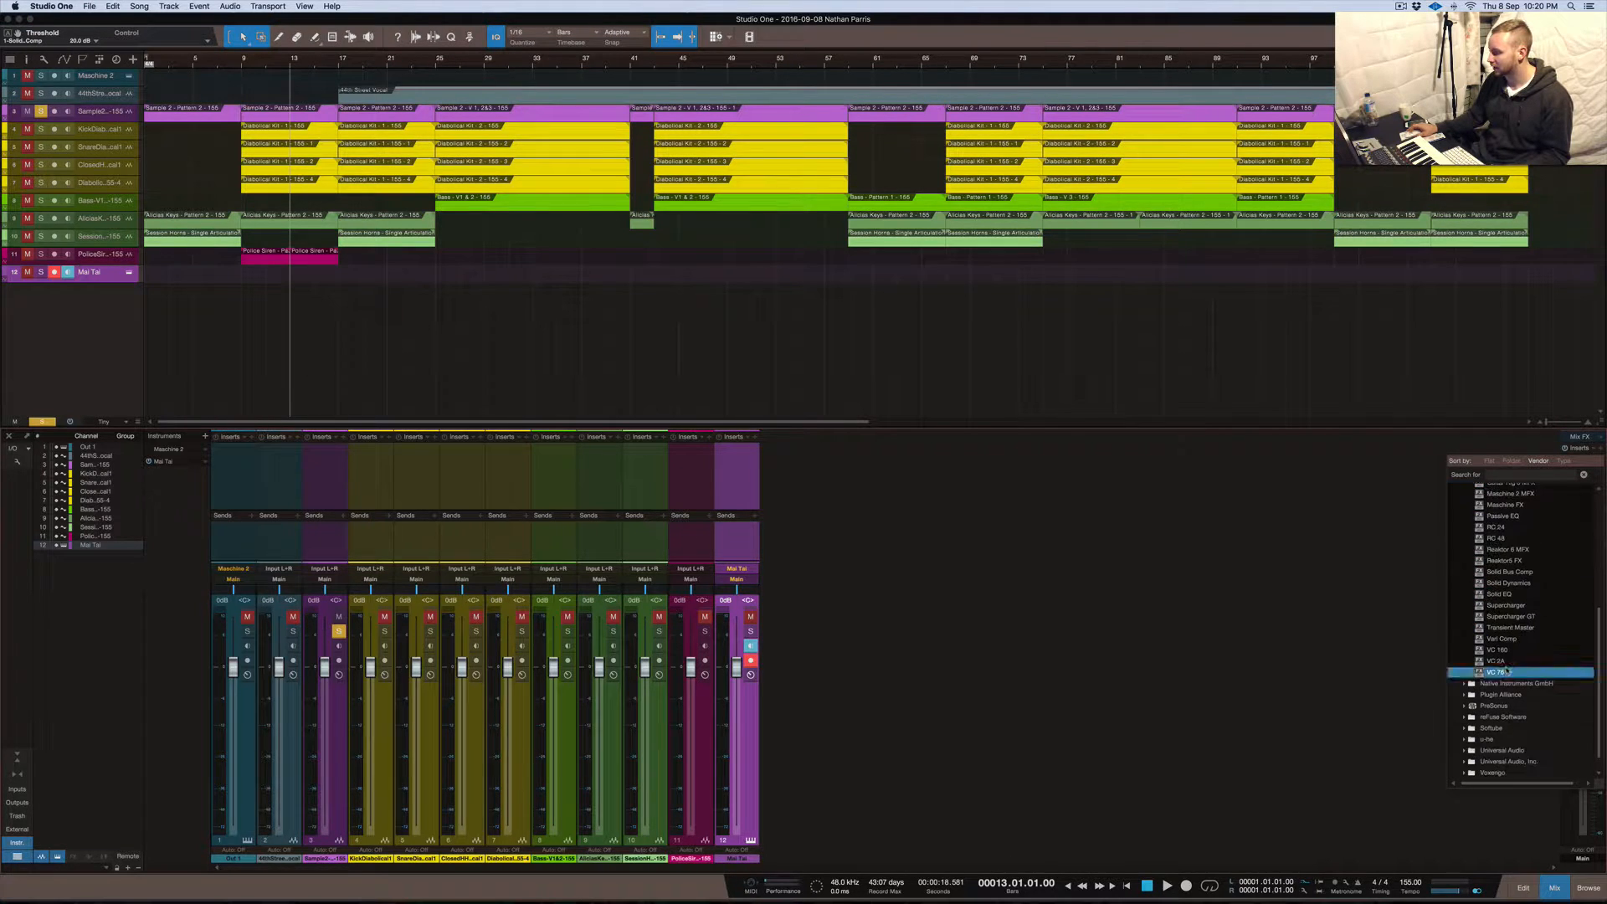
scroll(1503, 674, up, 5)
click(1465, 594)
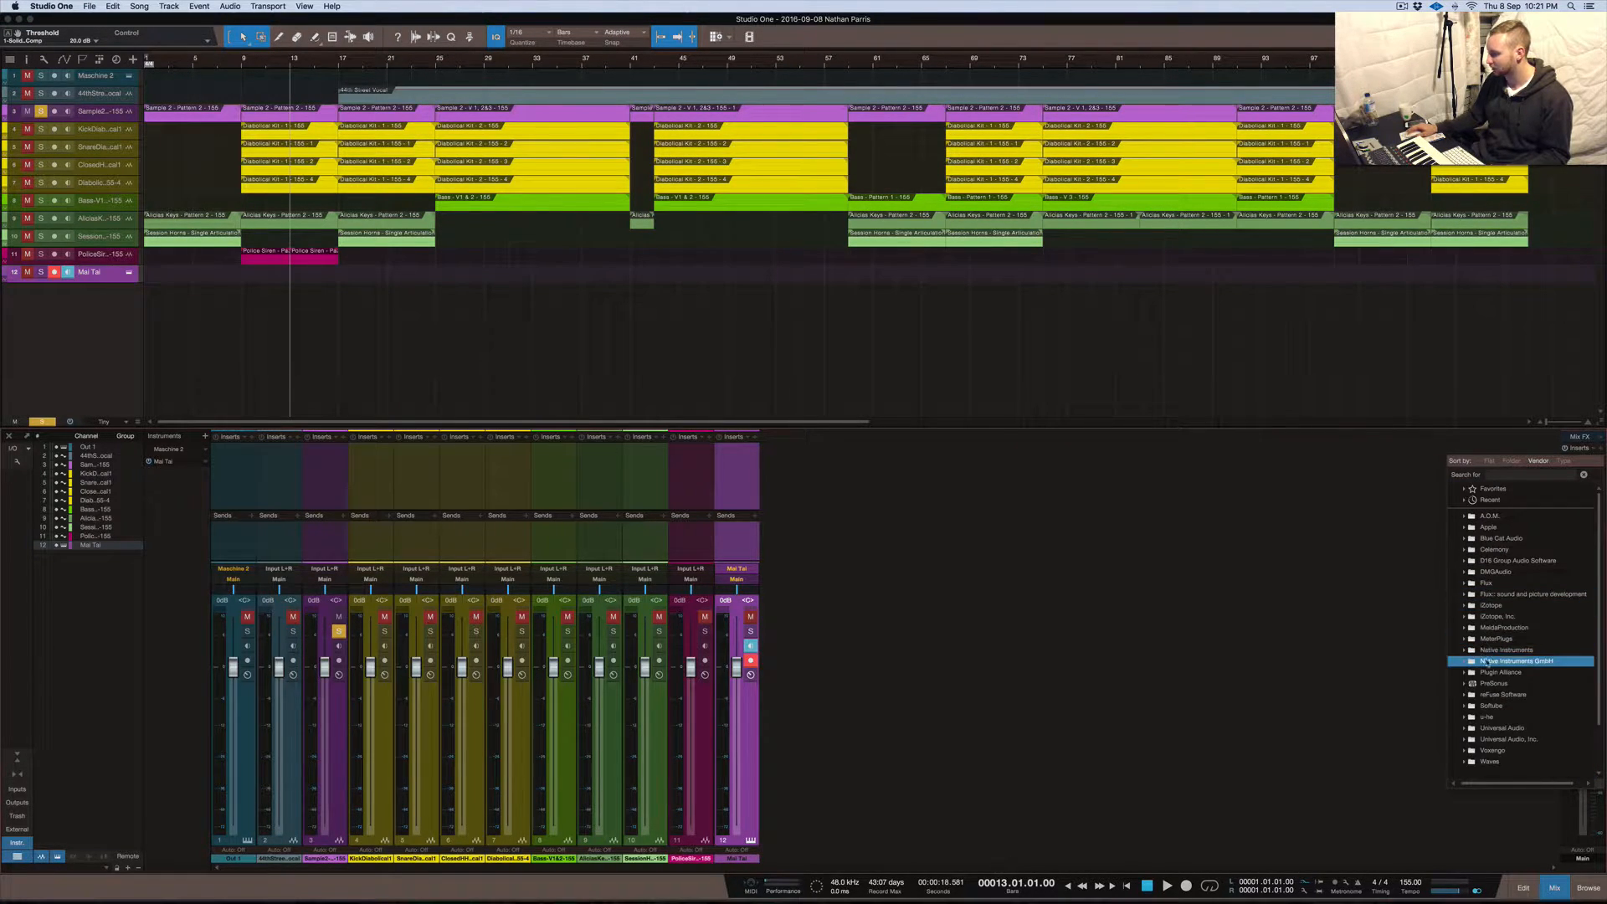
click(1466, 683)
scroll(1502, 657, down, 7)
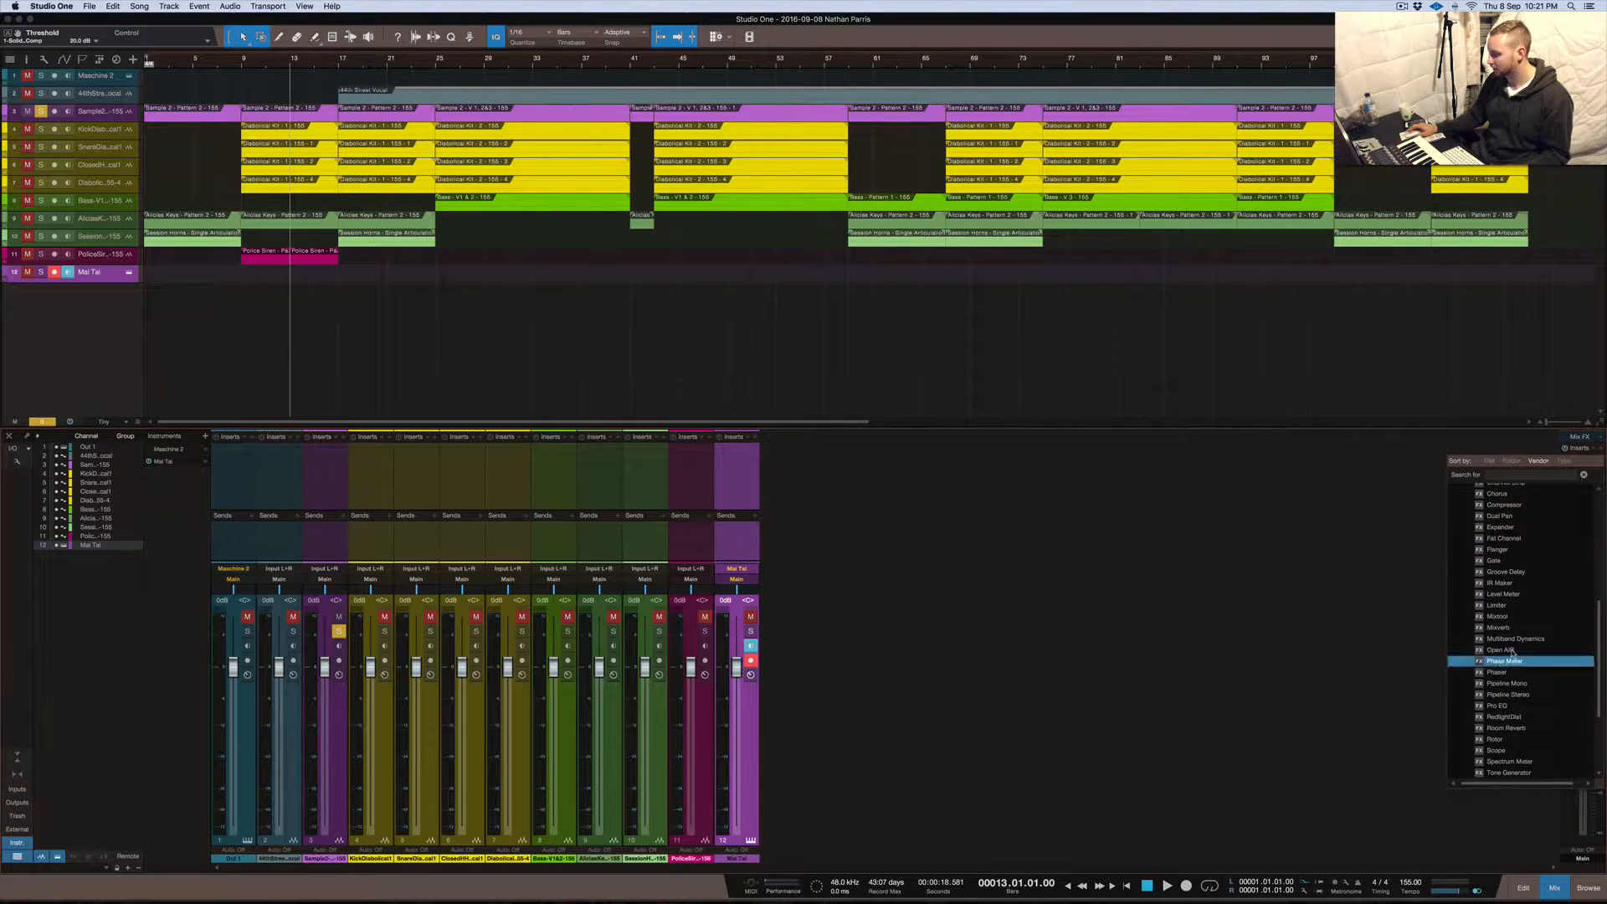
click(1528, 617)
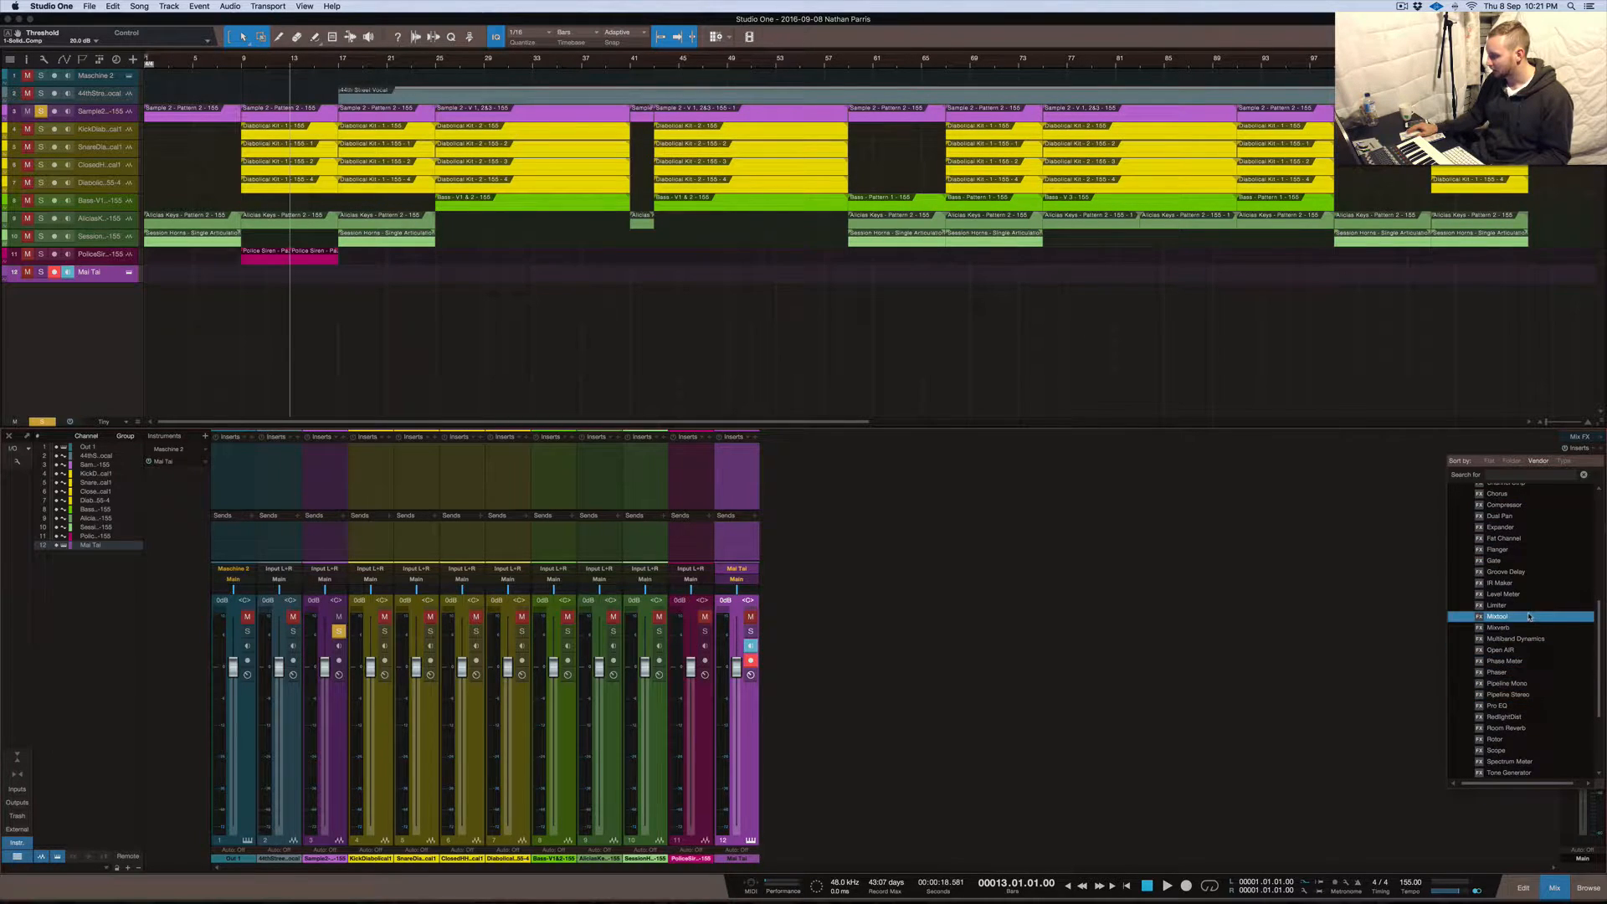
click(1517, 507)
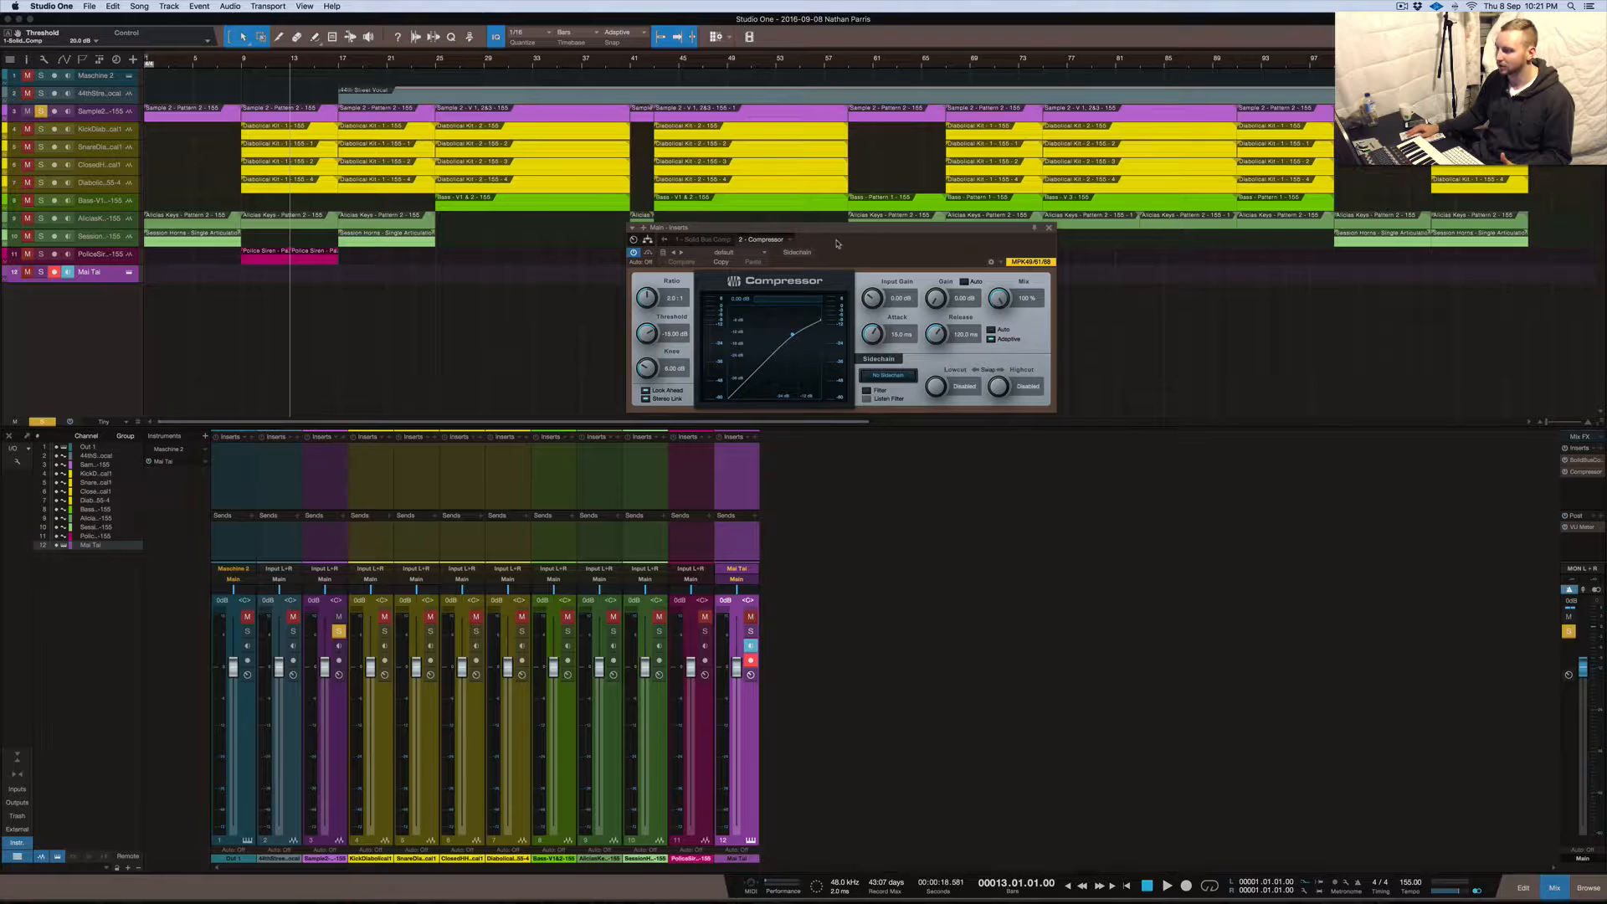
drag(647, 333, 647, 307)
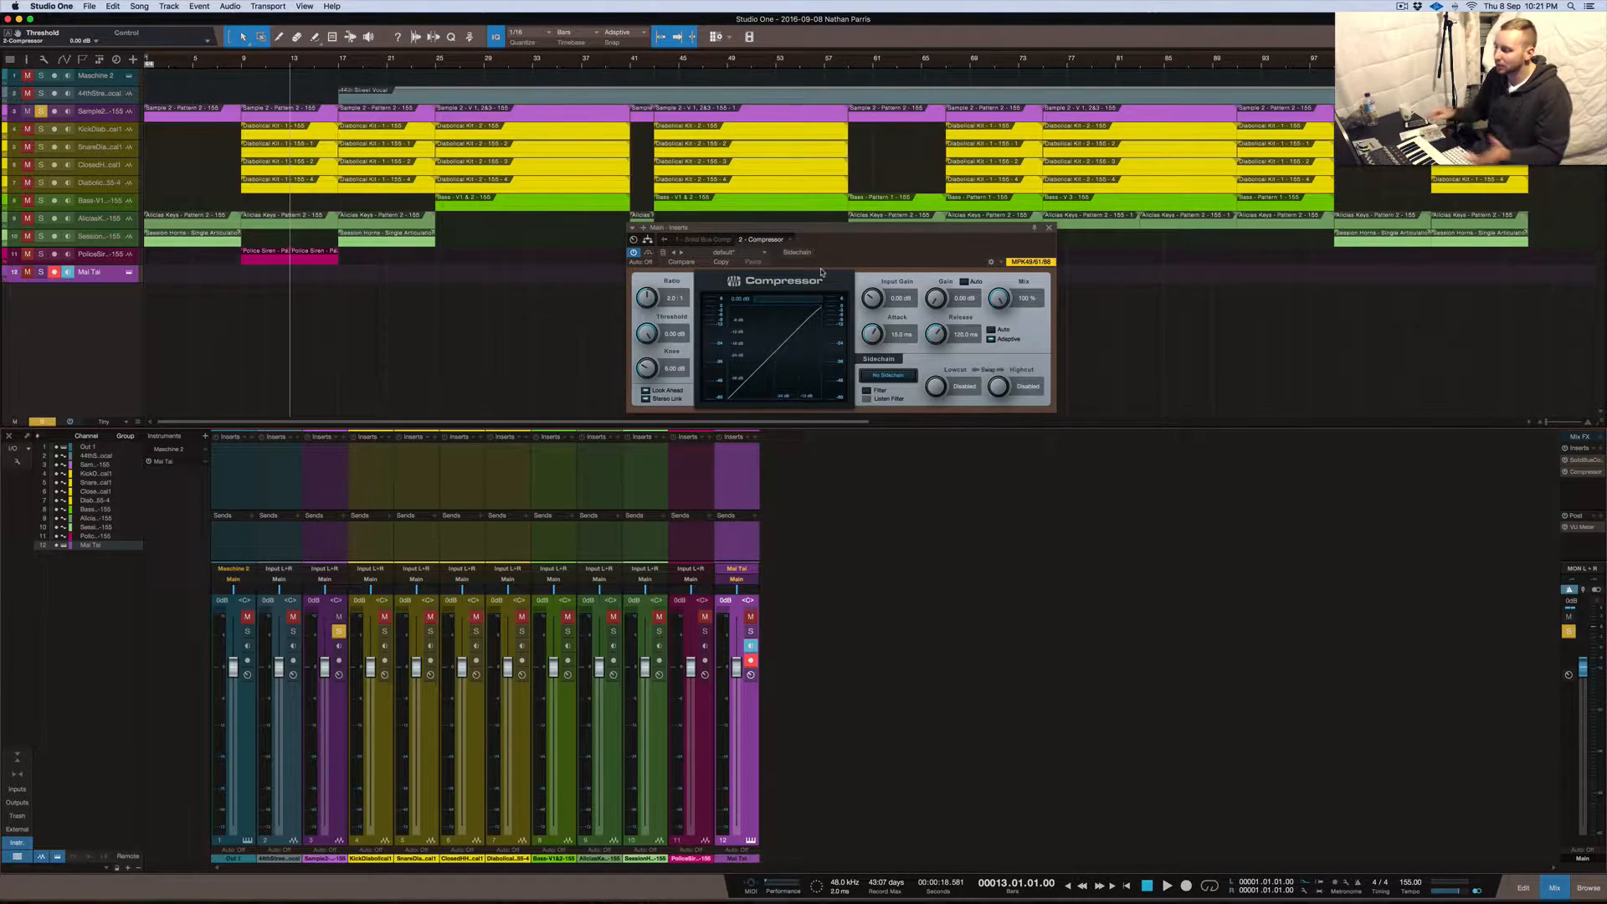
click(1049, 226)
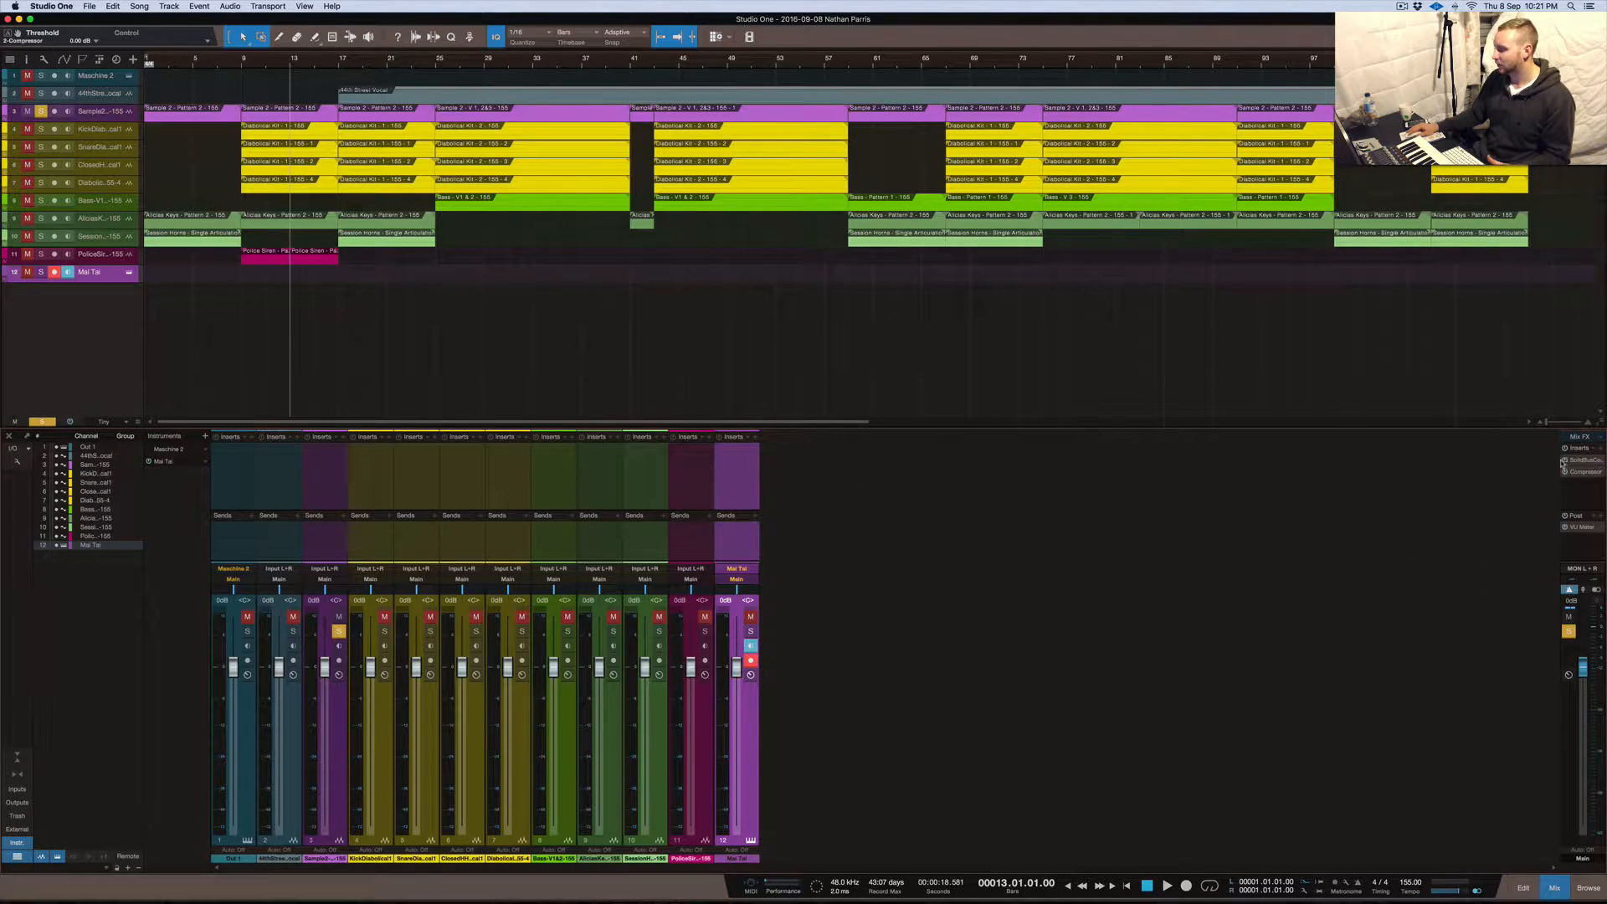
Play the soloed Sample 2 track repeatedly from bar 13 to check its level on the main output's VU Meter, then close the meter
click(1590, 528)
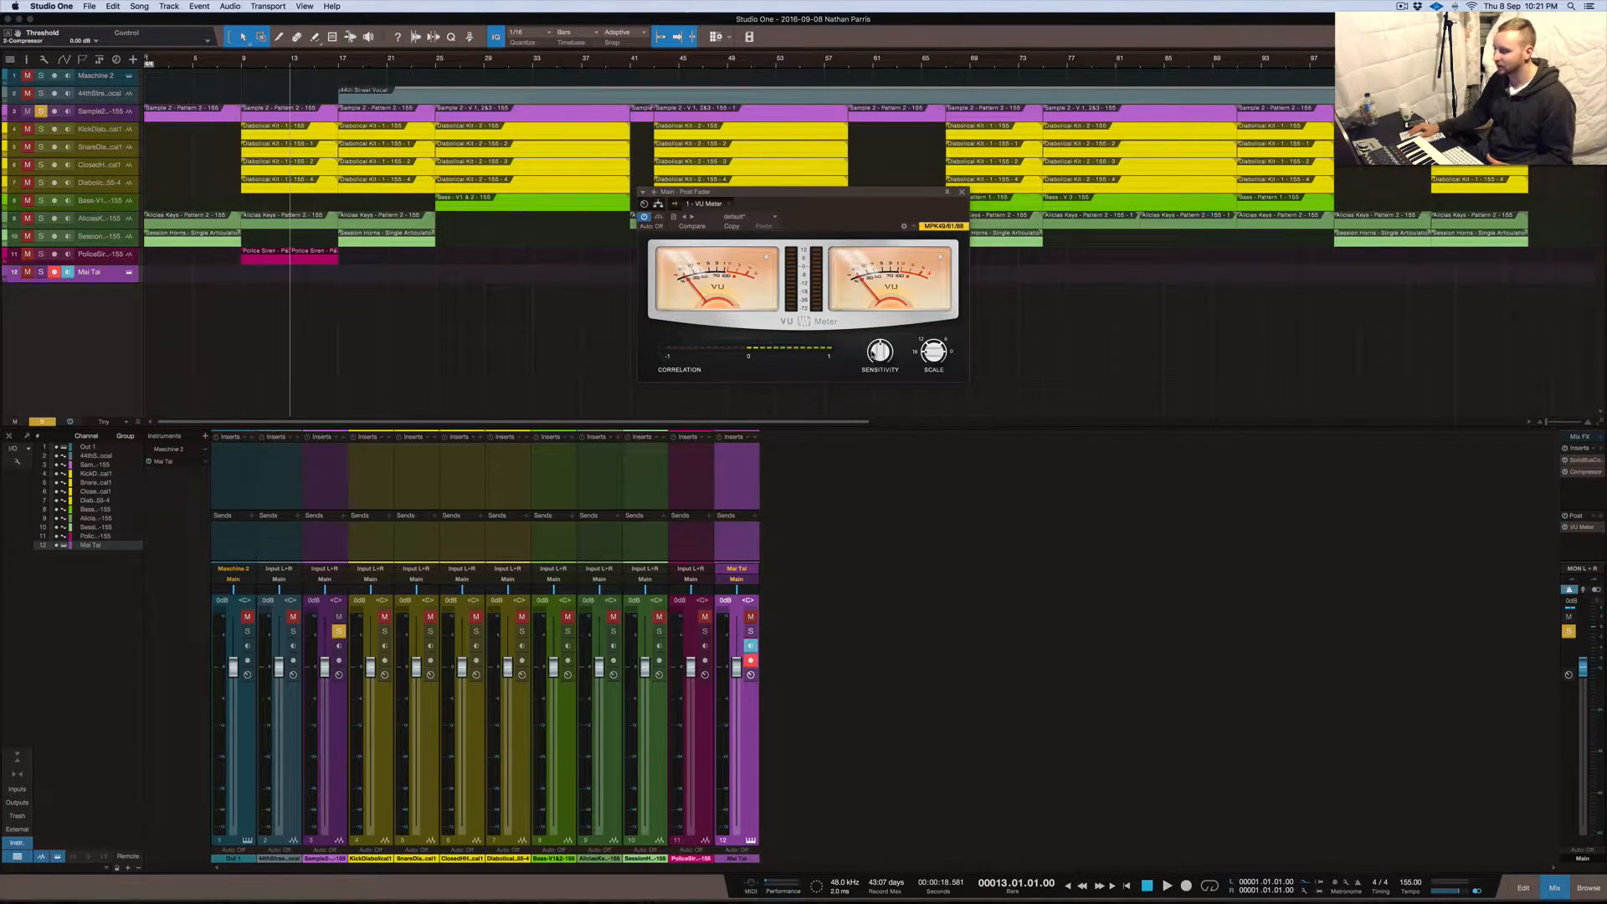
key(space)
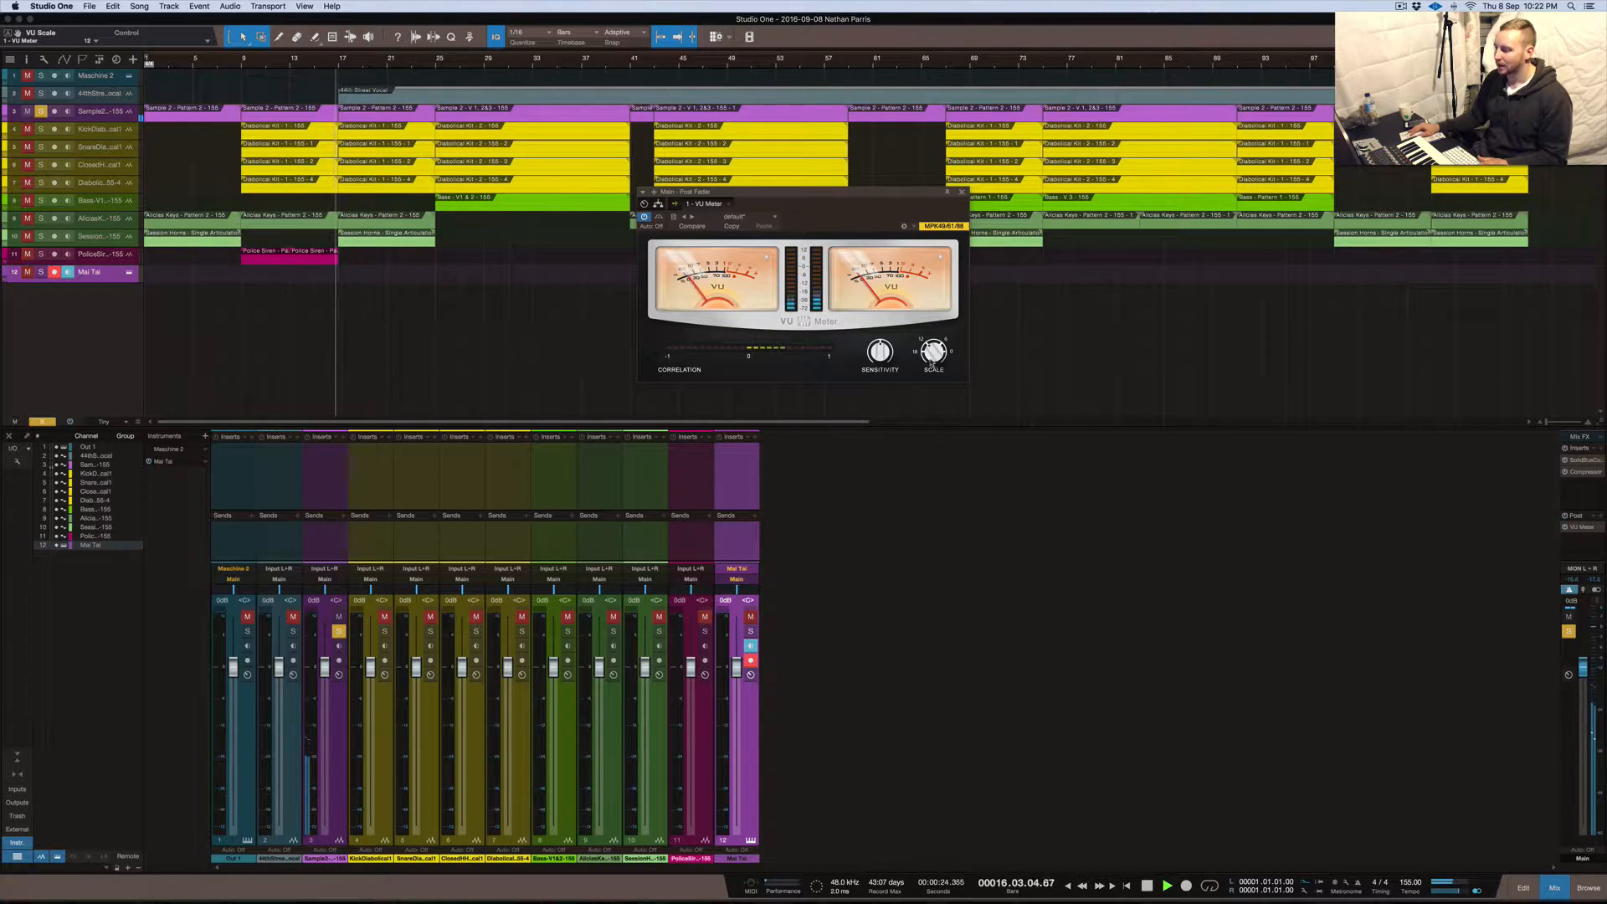
key(space)
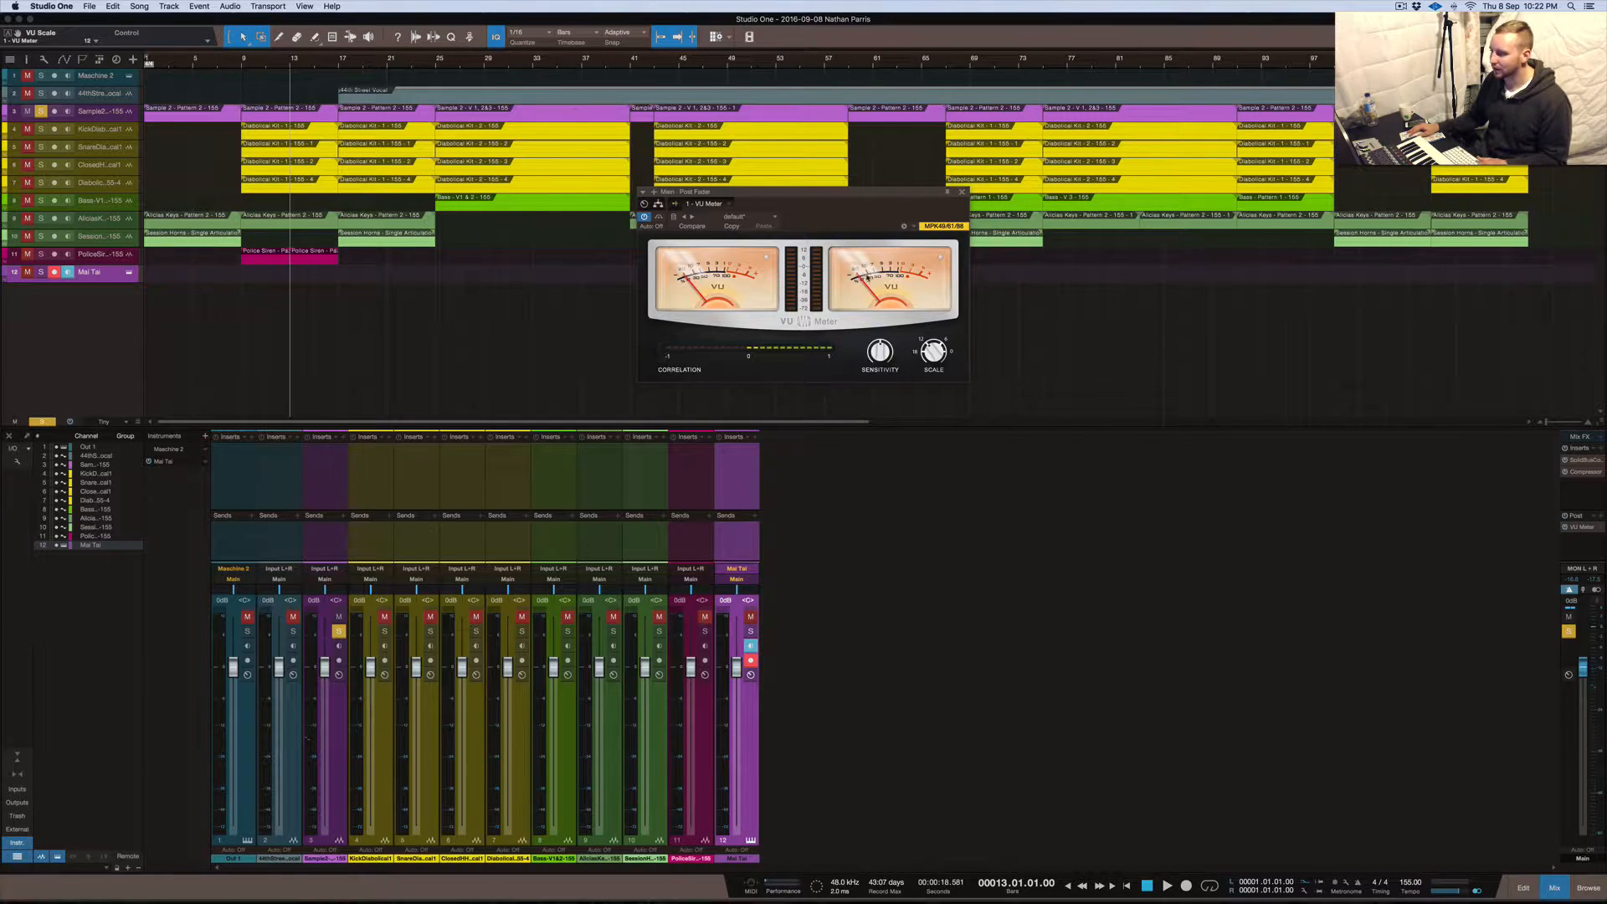
key(space)
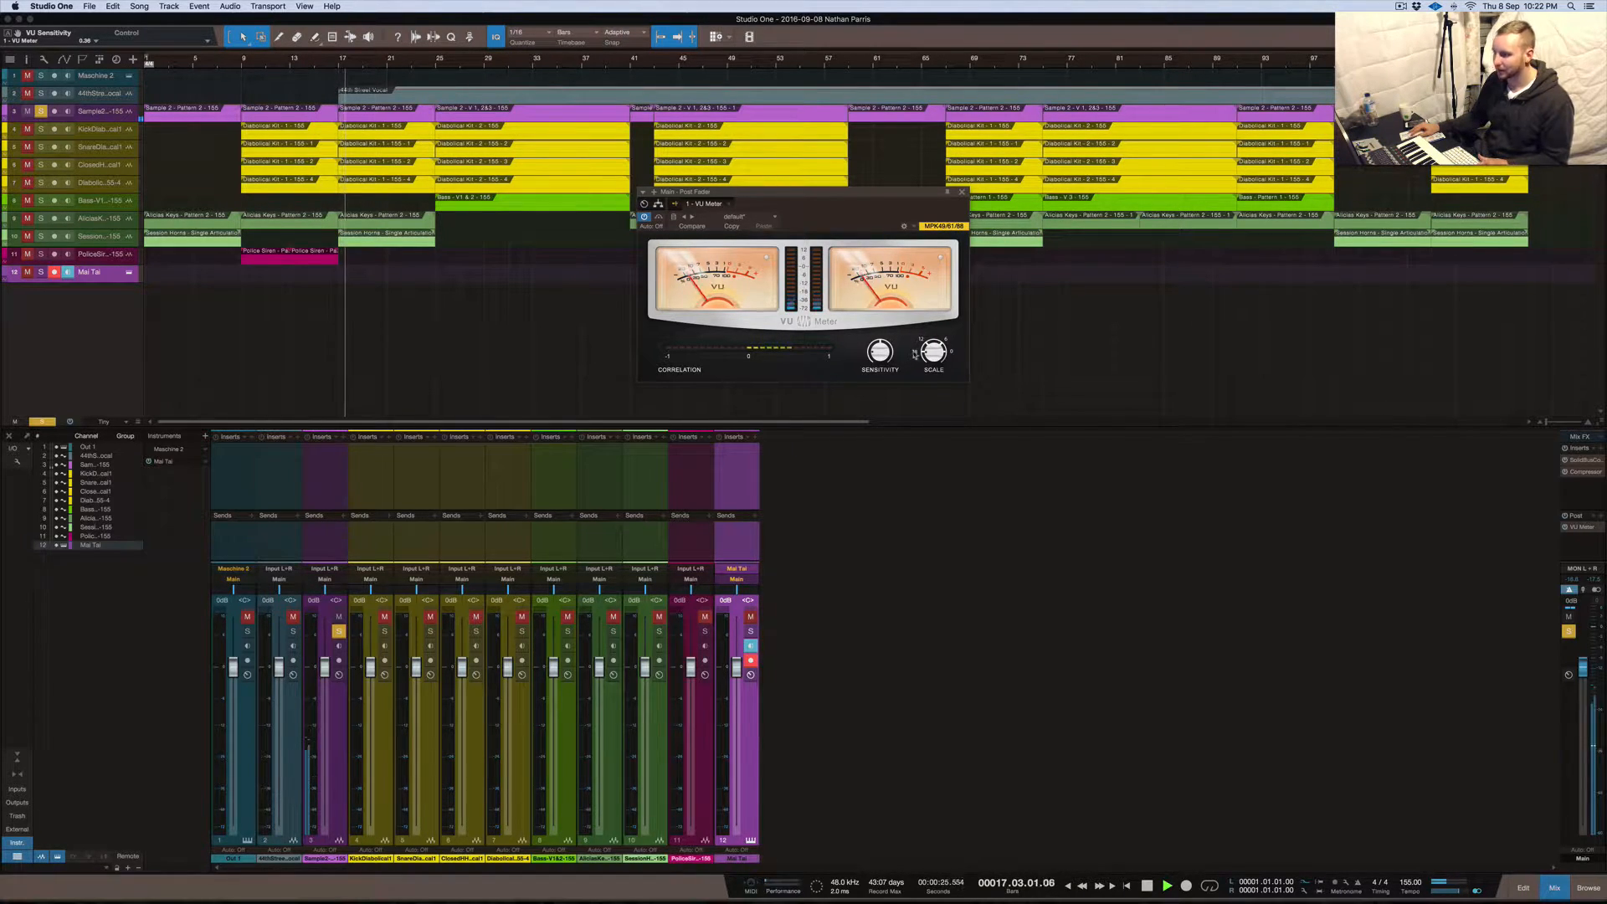
key(space)
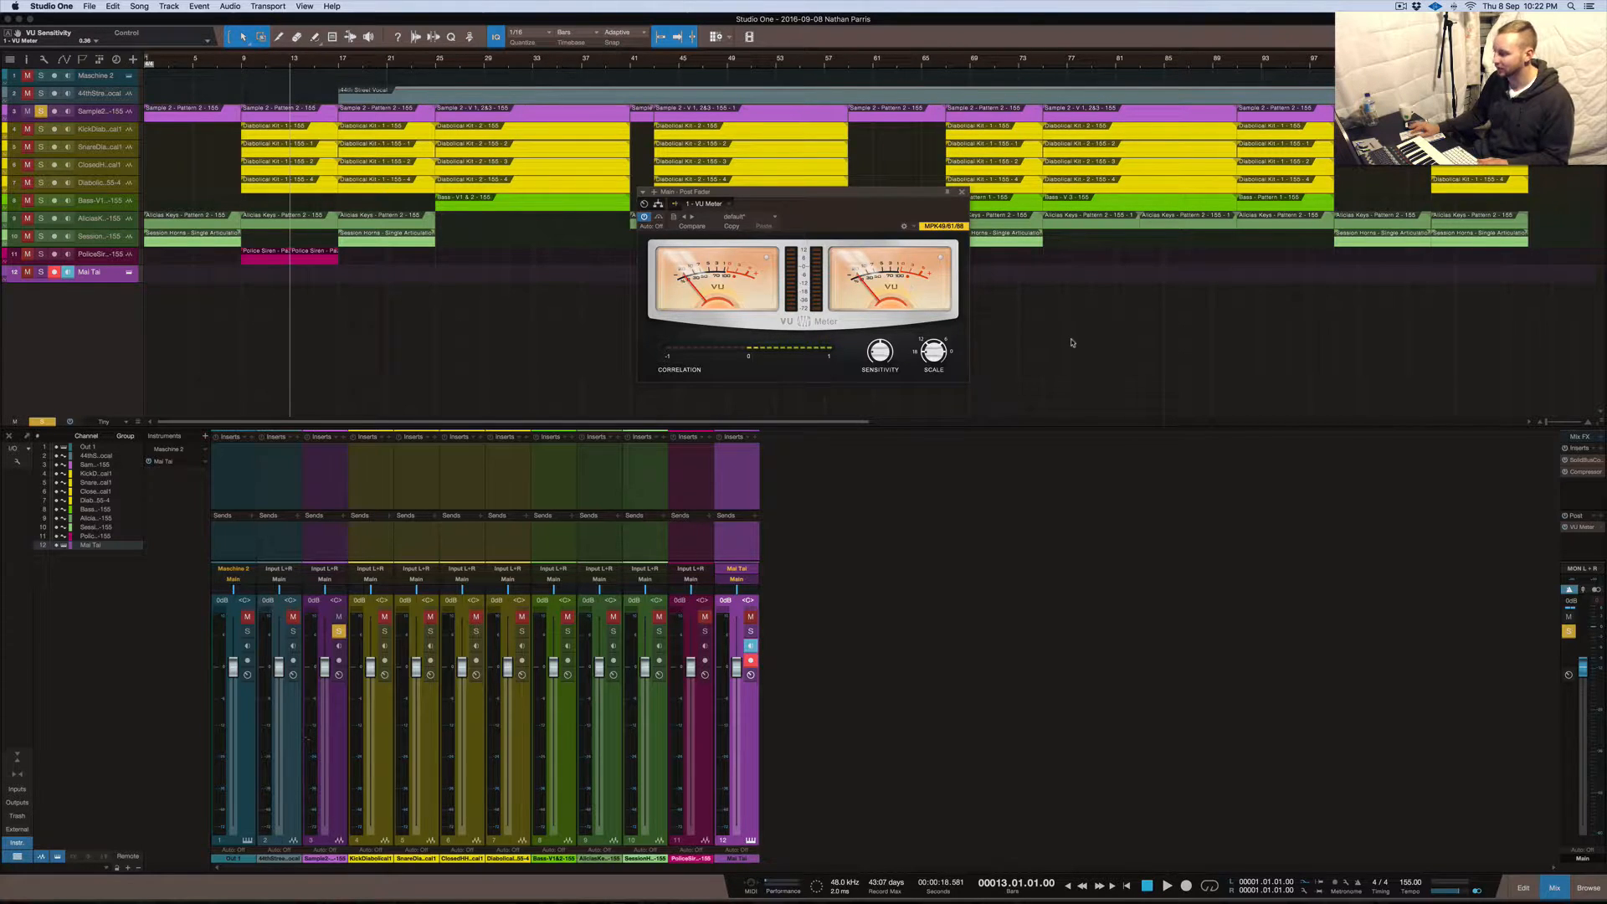
key(space)
drag(879, 355, 869, 411)
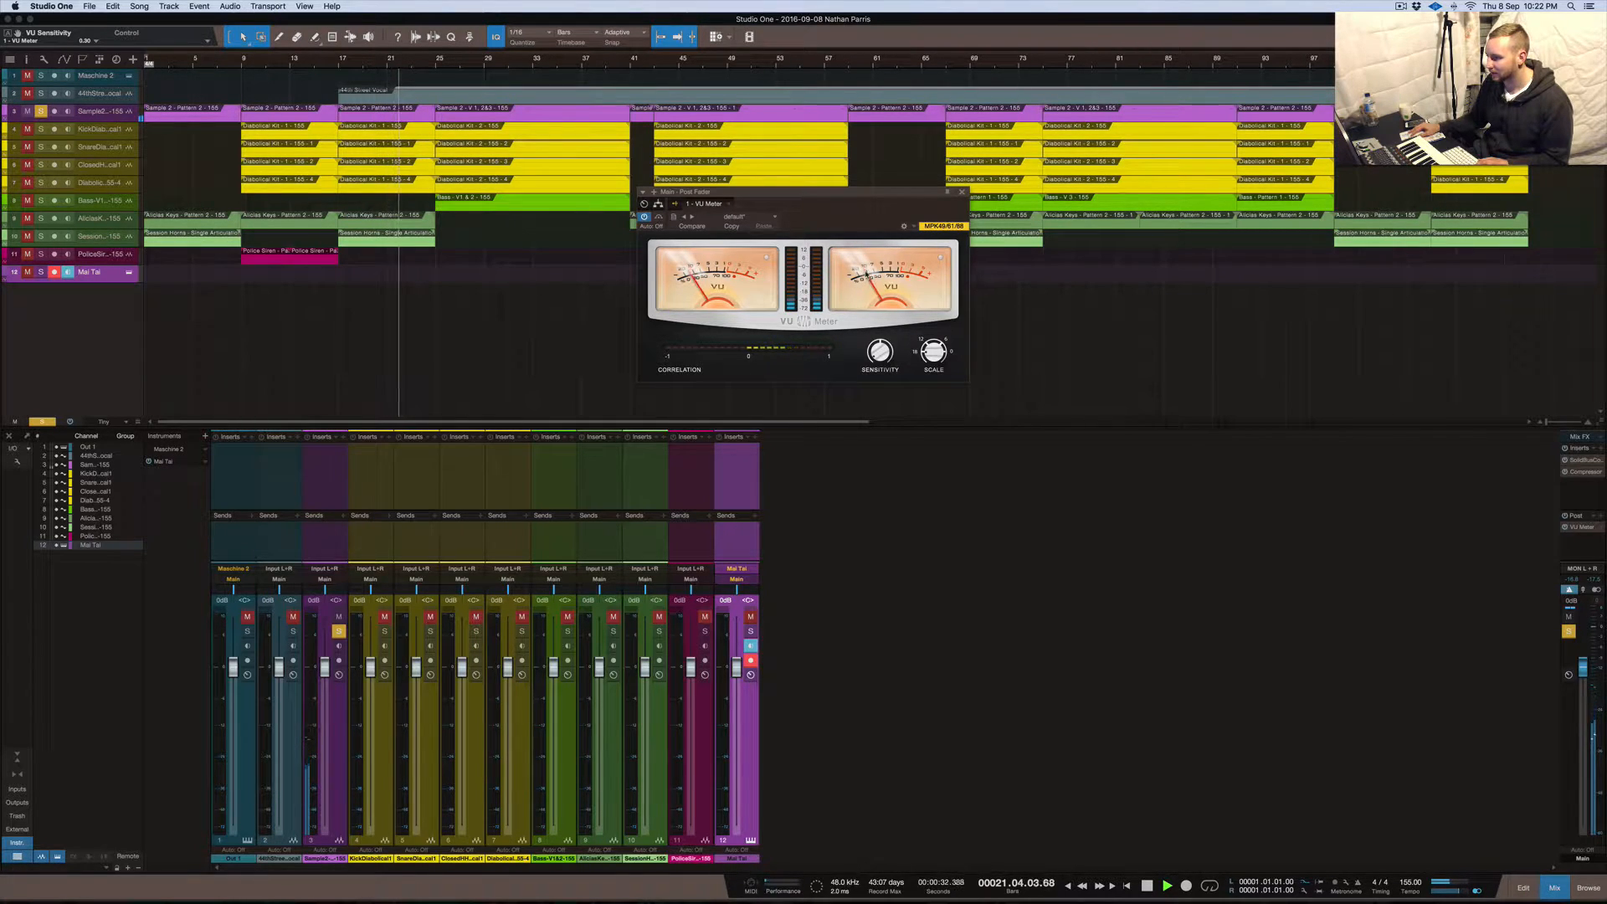
key(space)
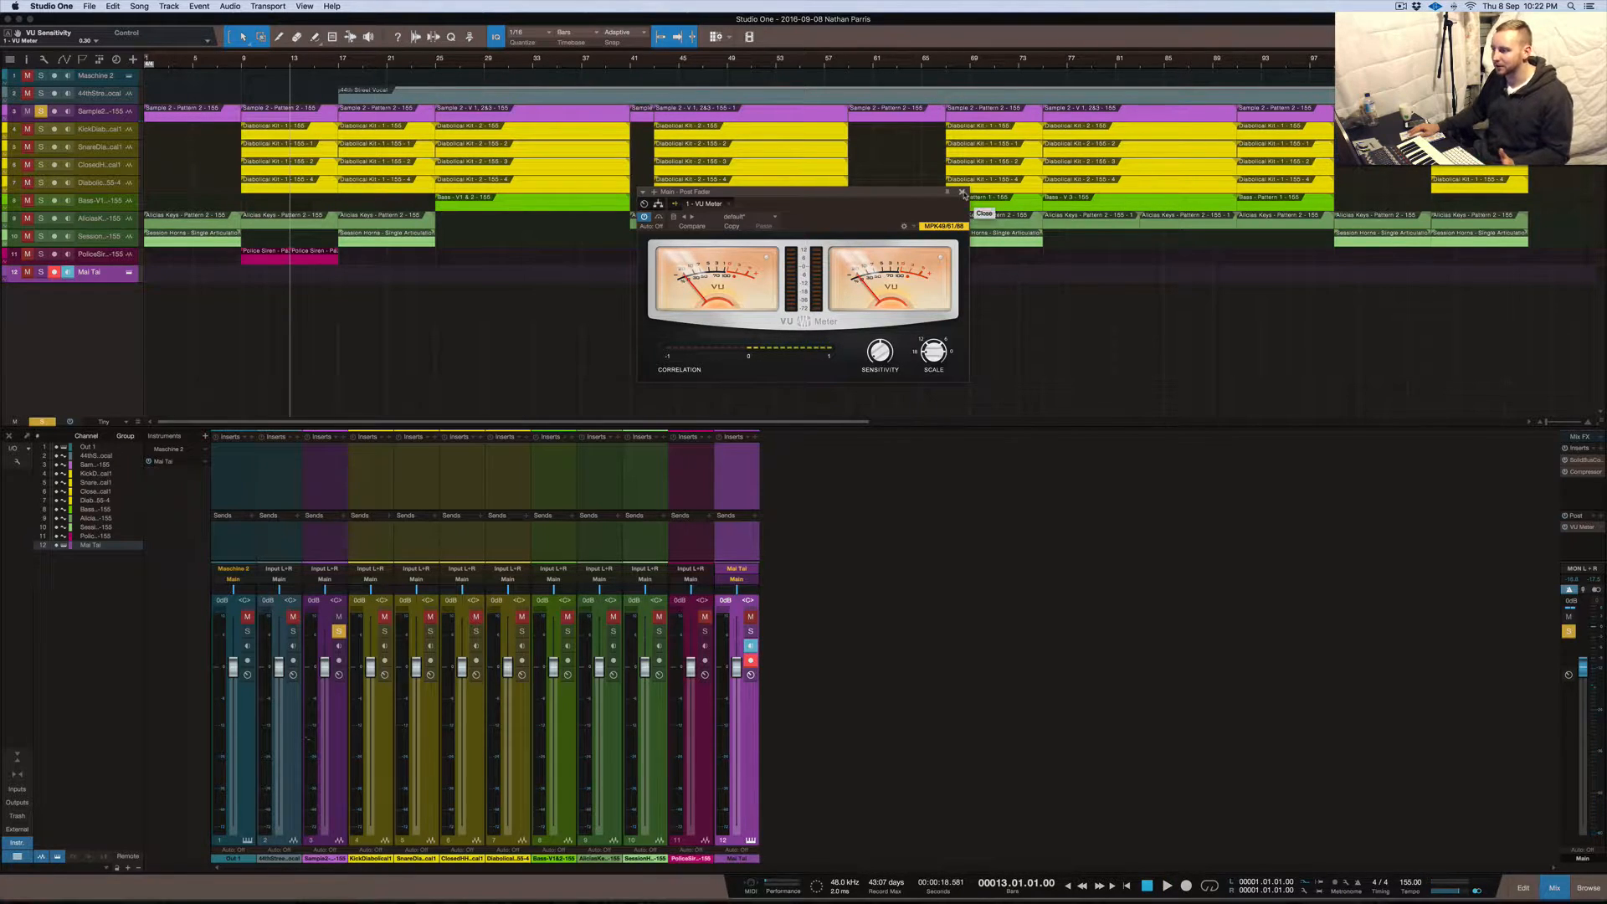
click(964, 193)
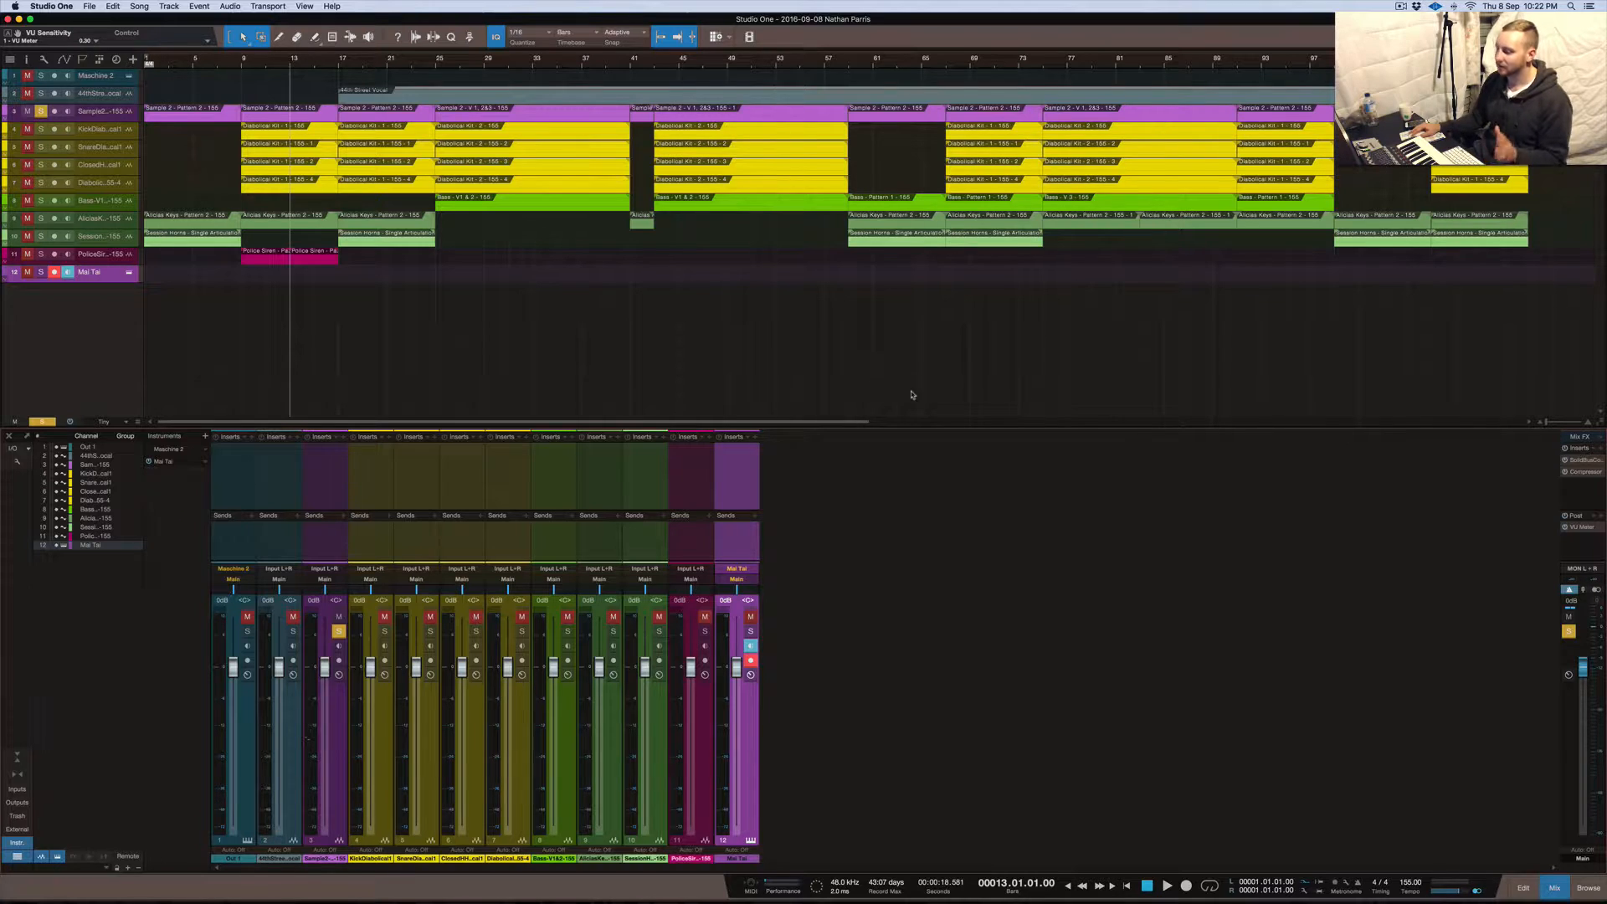
Reopen the main output's VU Meter and solo the Diabolical kick channel instead of Sample 2
click(1579, 531)
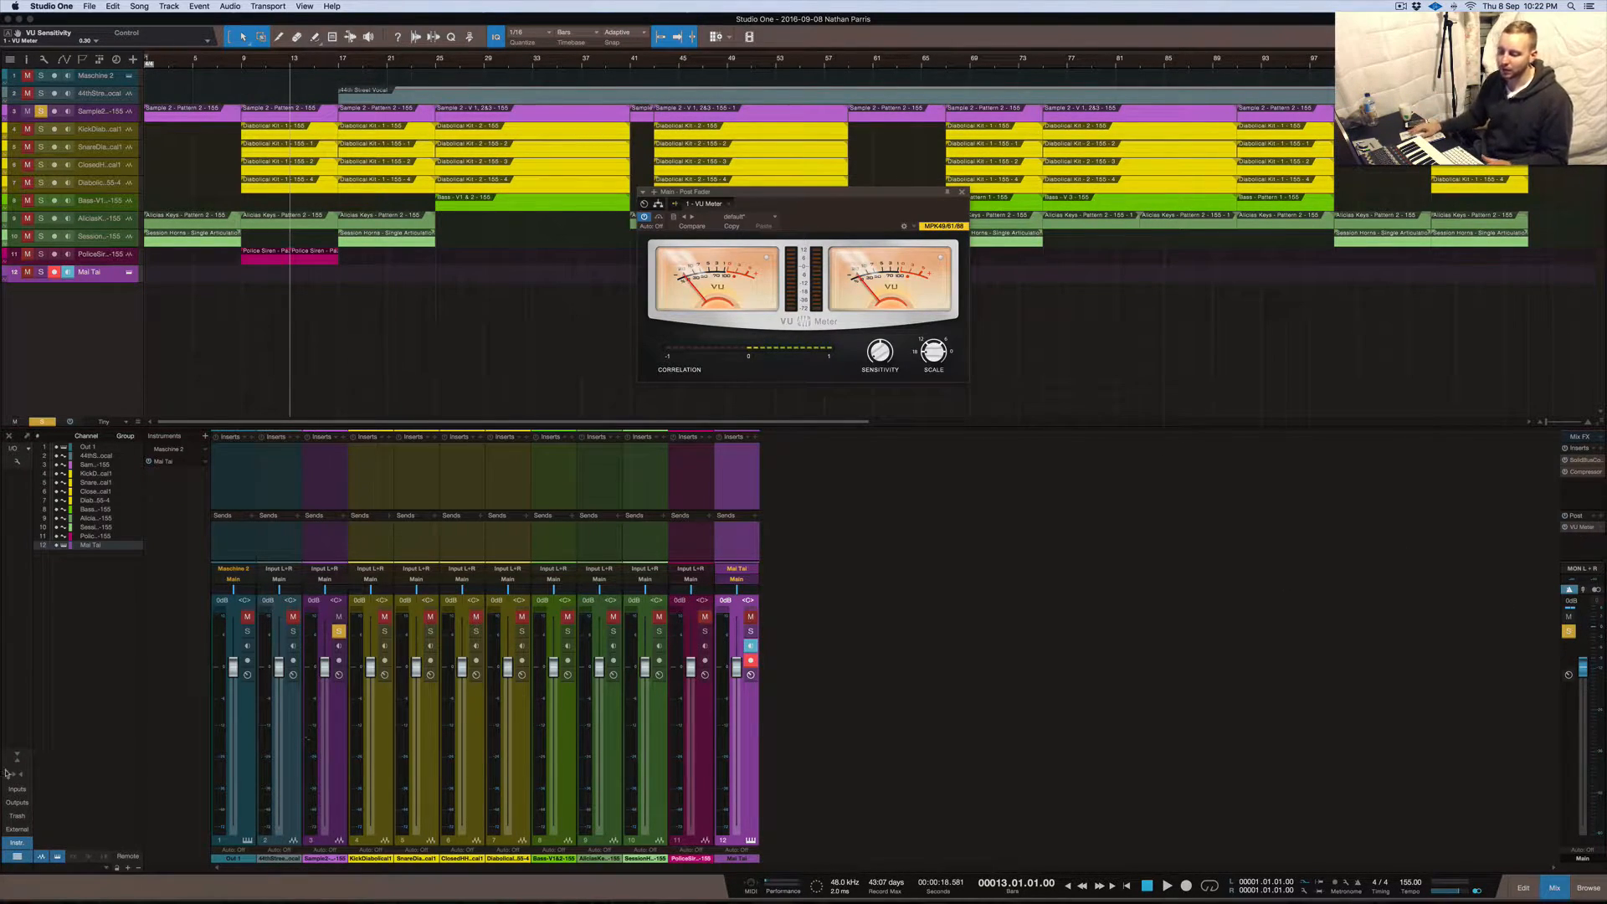
click(339, 632)
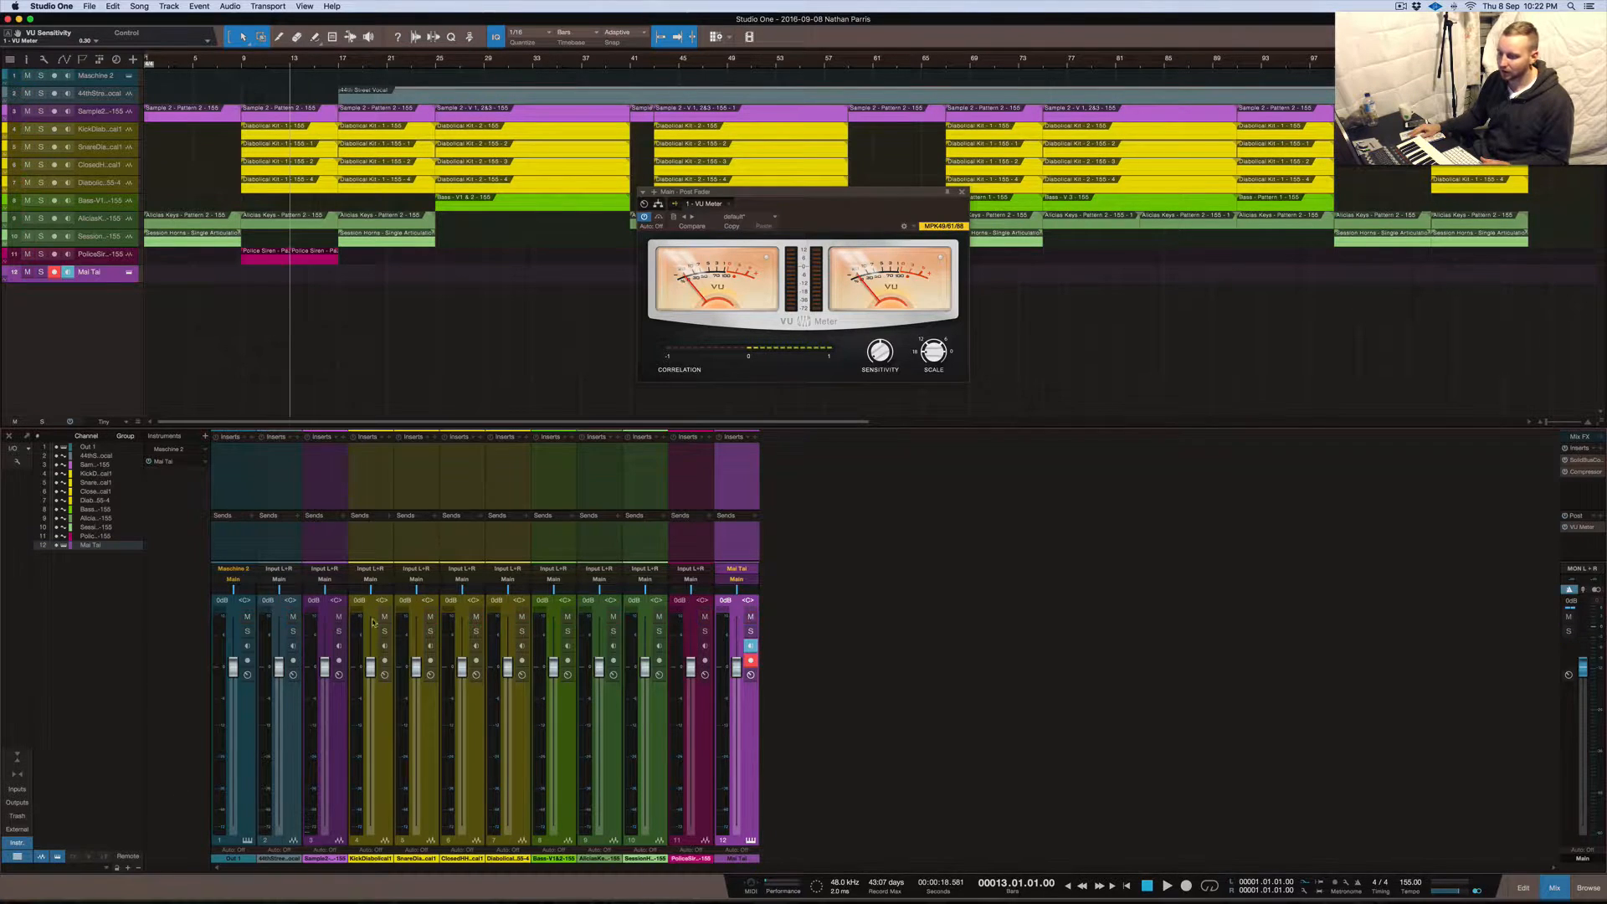
click(385, 632)
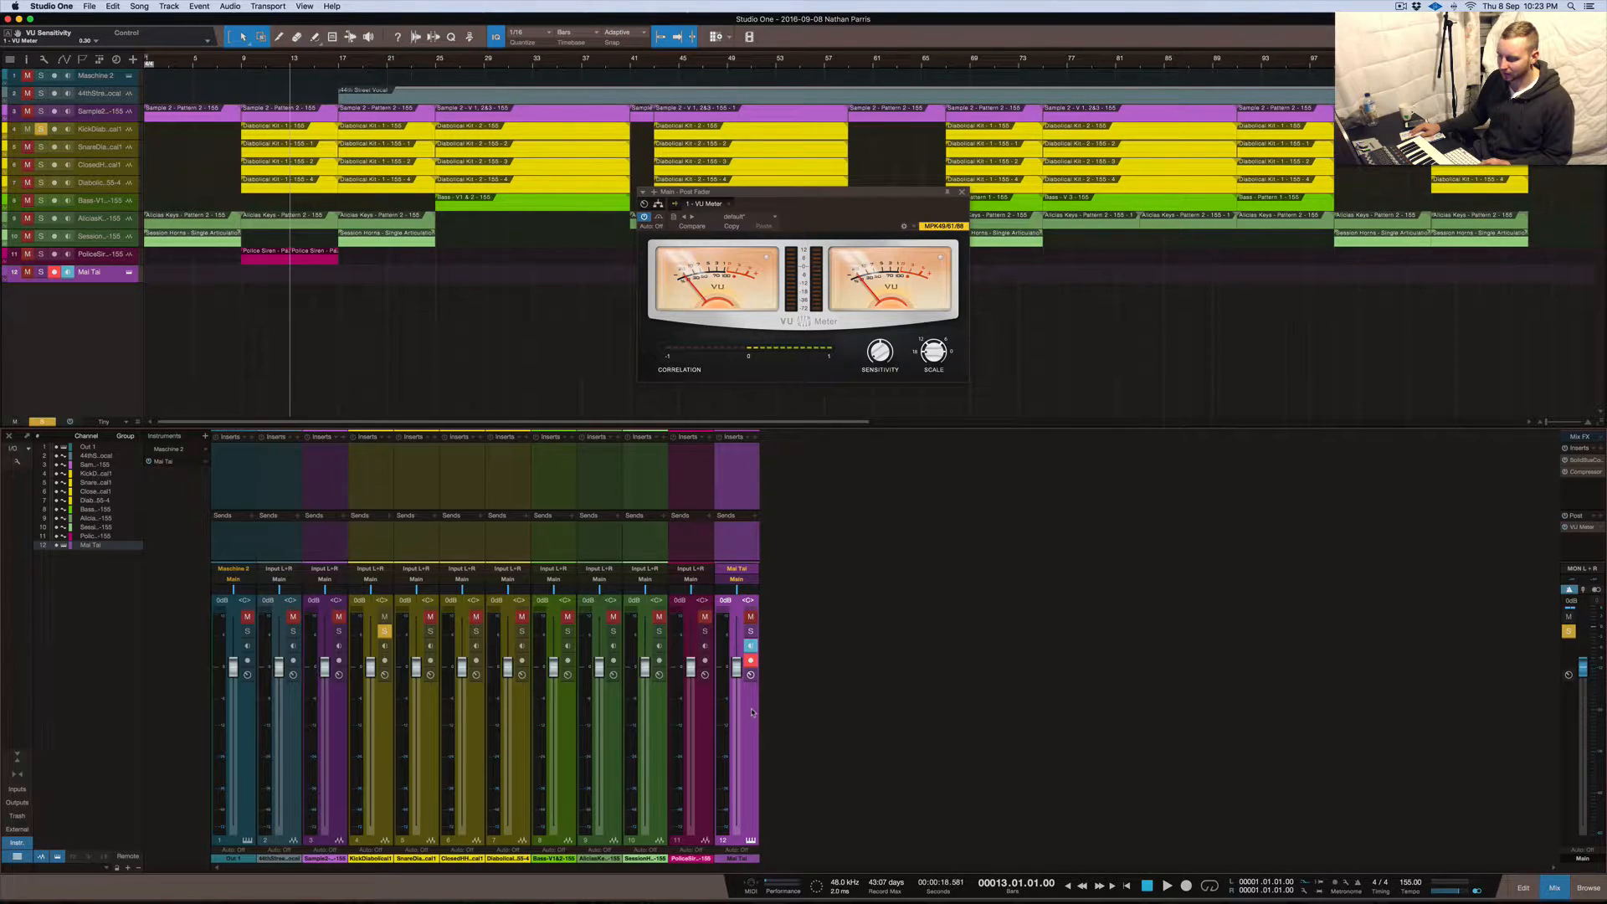
Move the Bass V1&2 channel directly before the kick, solo it together with the kick and close its channel window
drag(573, 791, 371, 789)
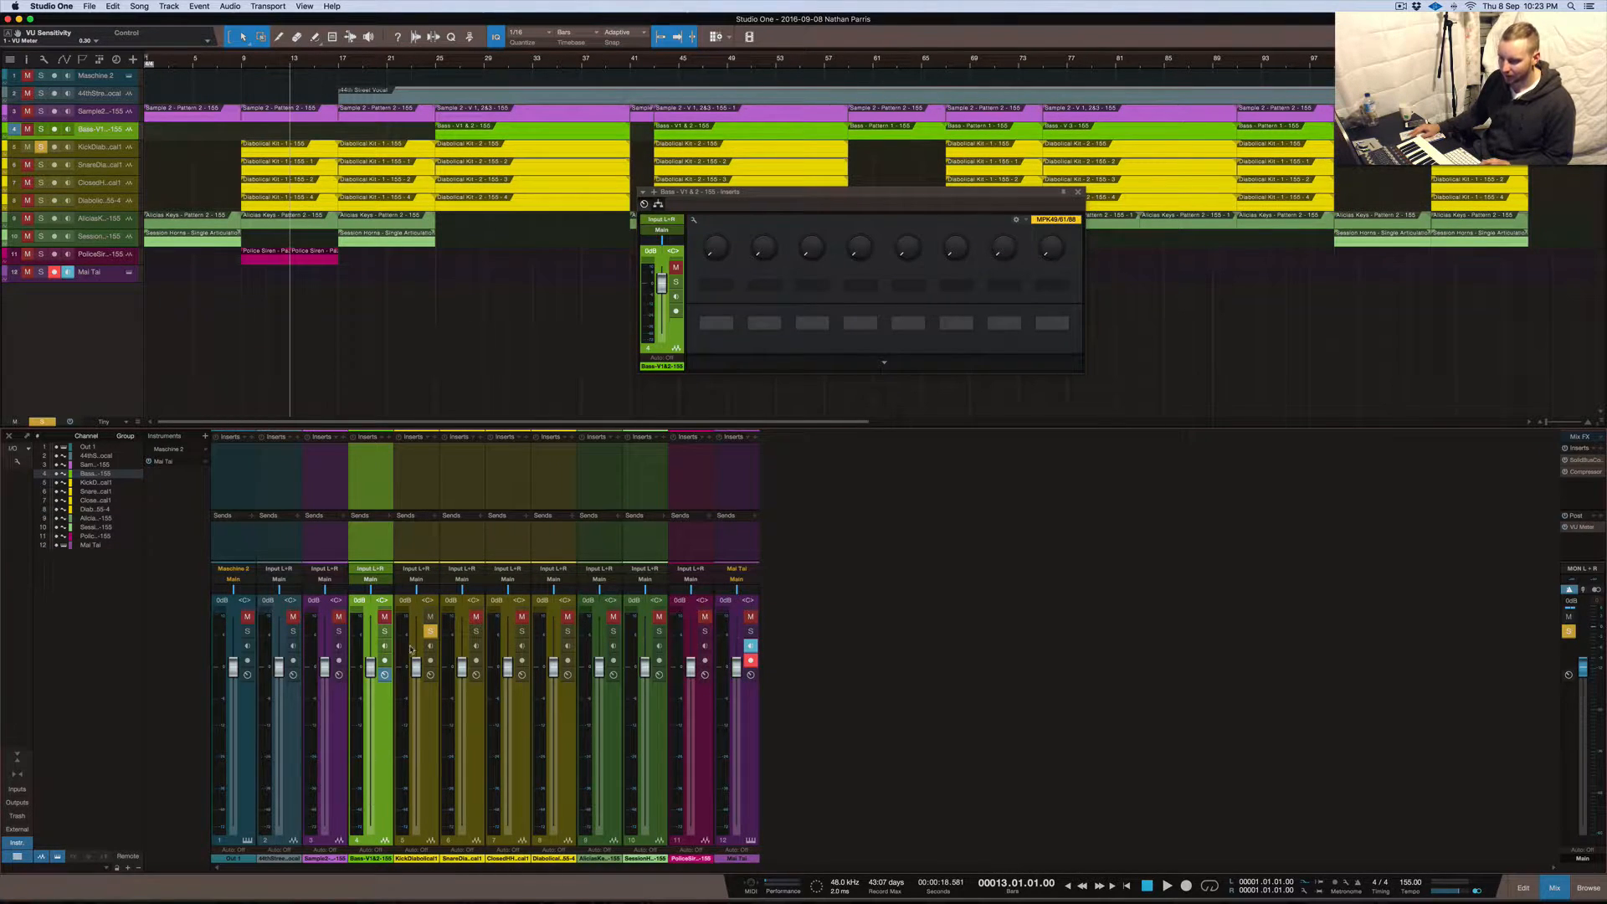
click(385, 632)
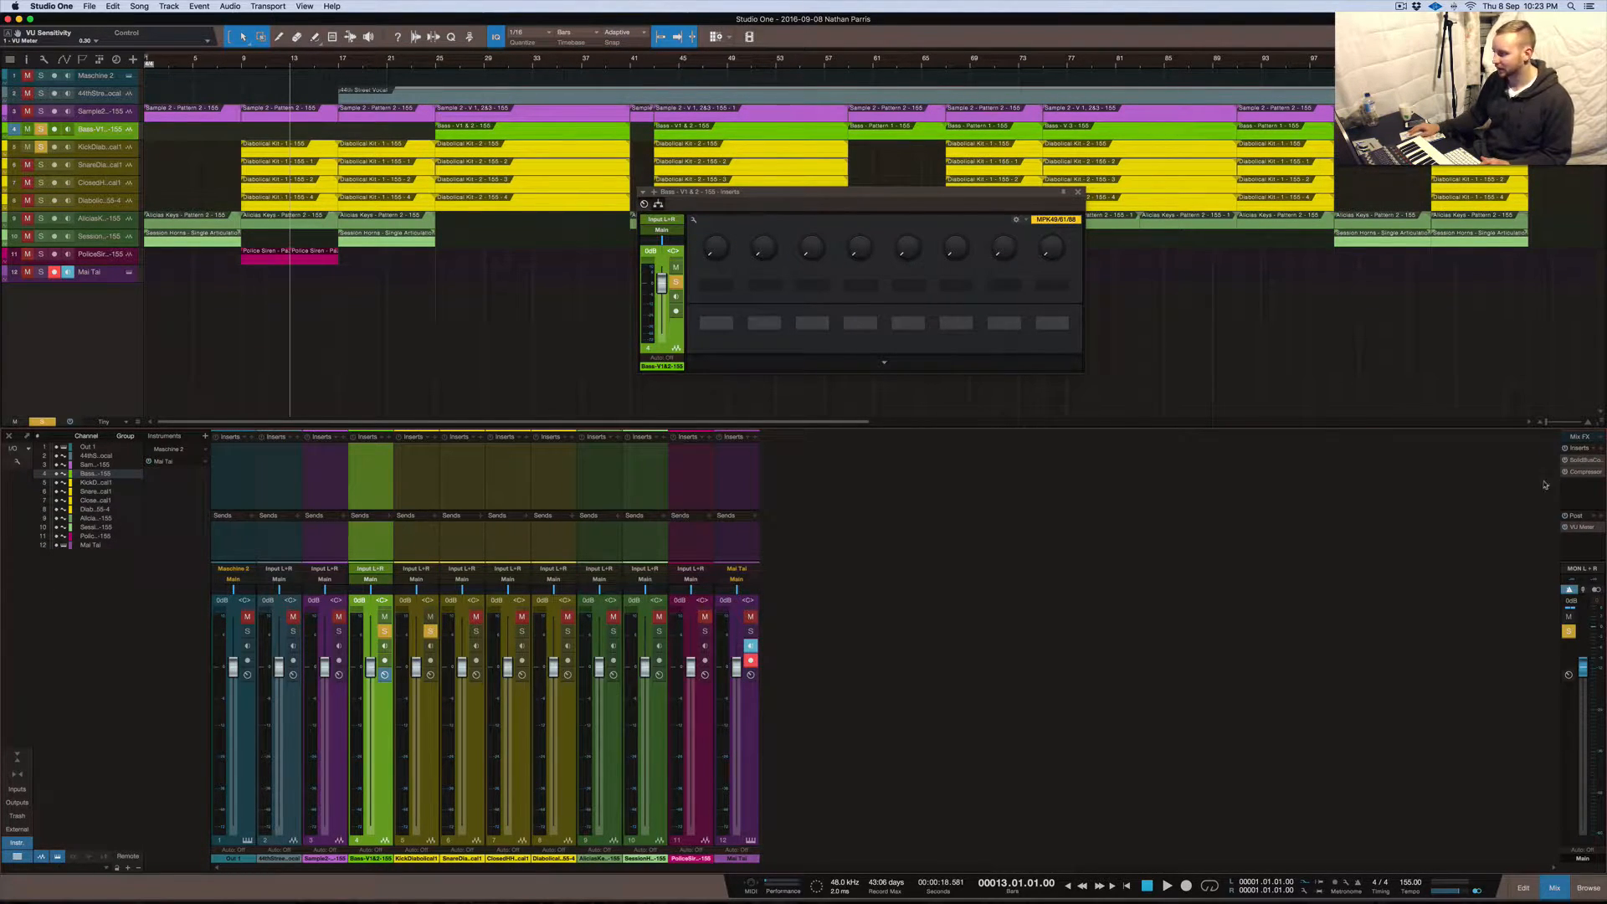
click(1078, 192)
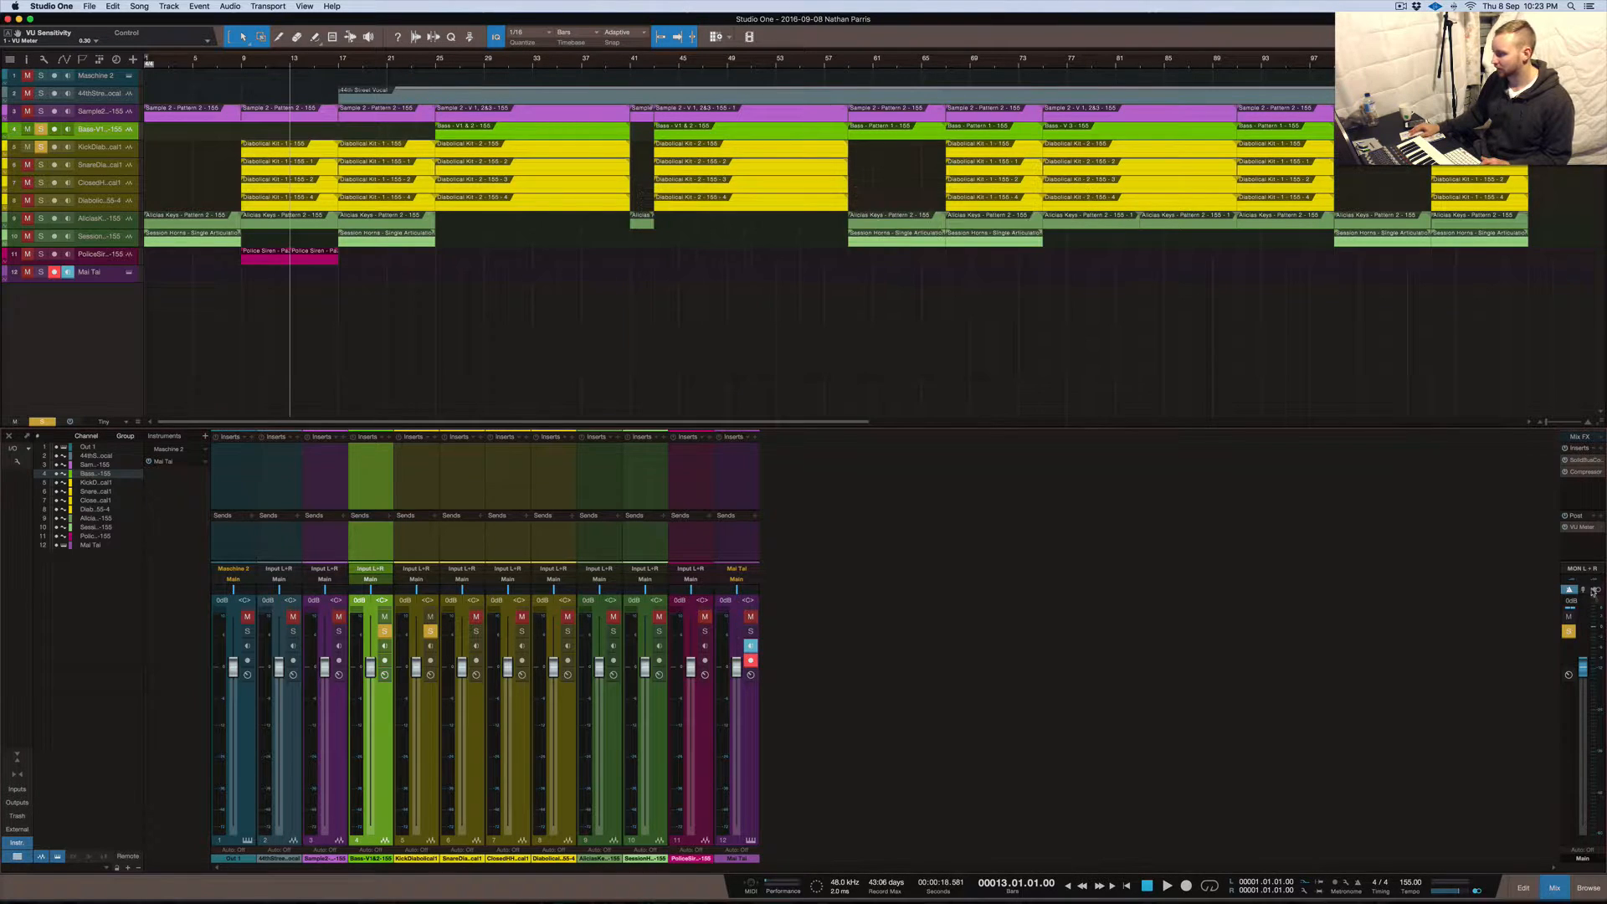
Play the soloed kick and bass from bar 13 with the main VU Meter open, and enlarge the mixer's fader area
click(1582, 527)
key(space)
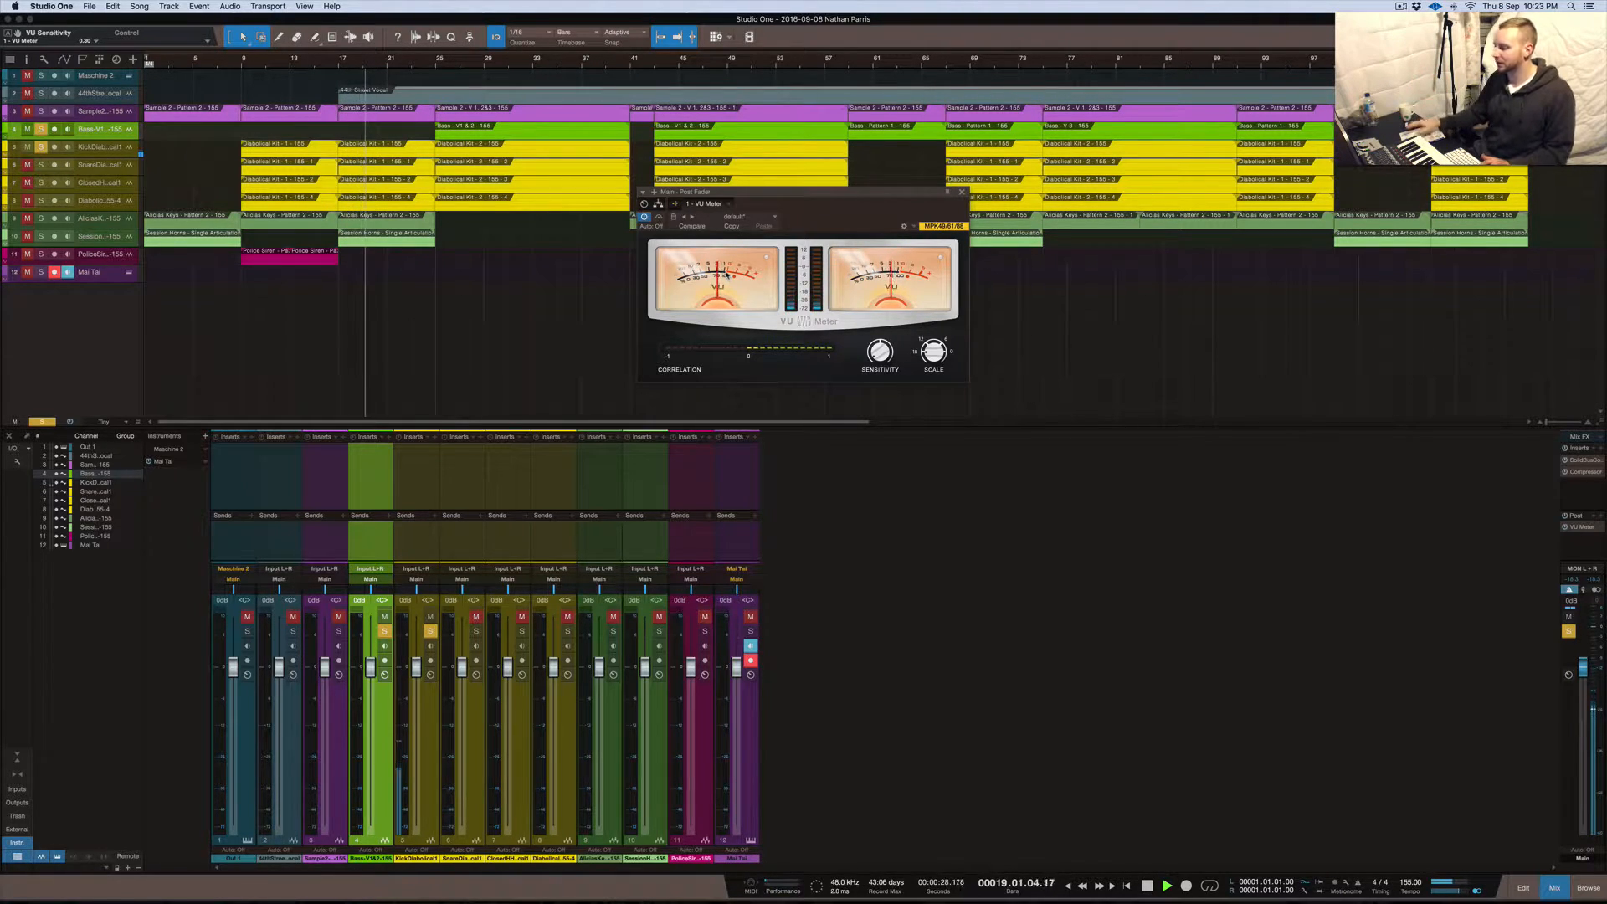
click(1579, 681)
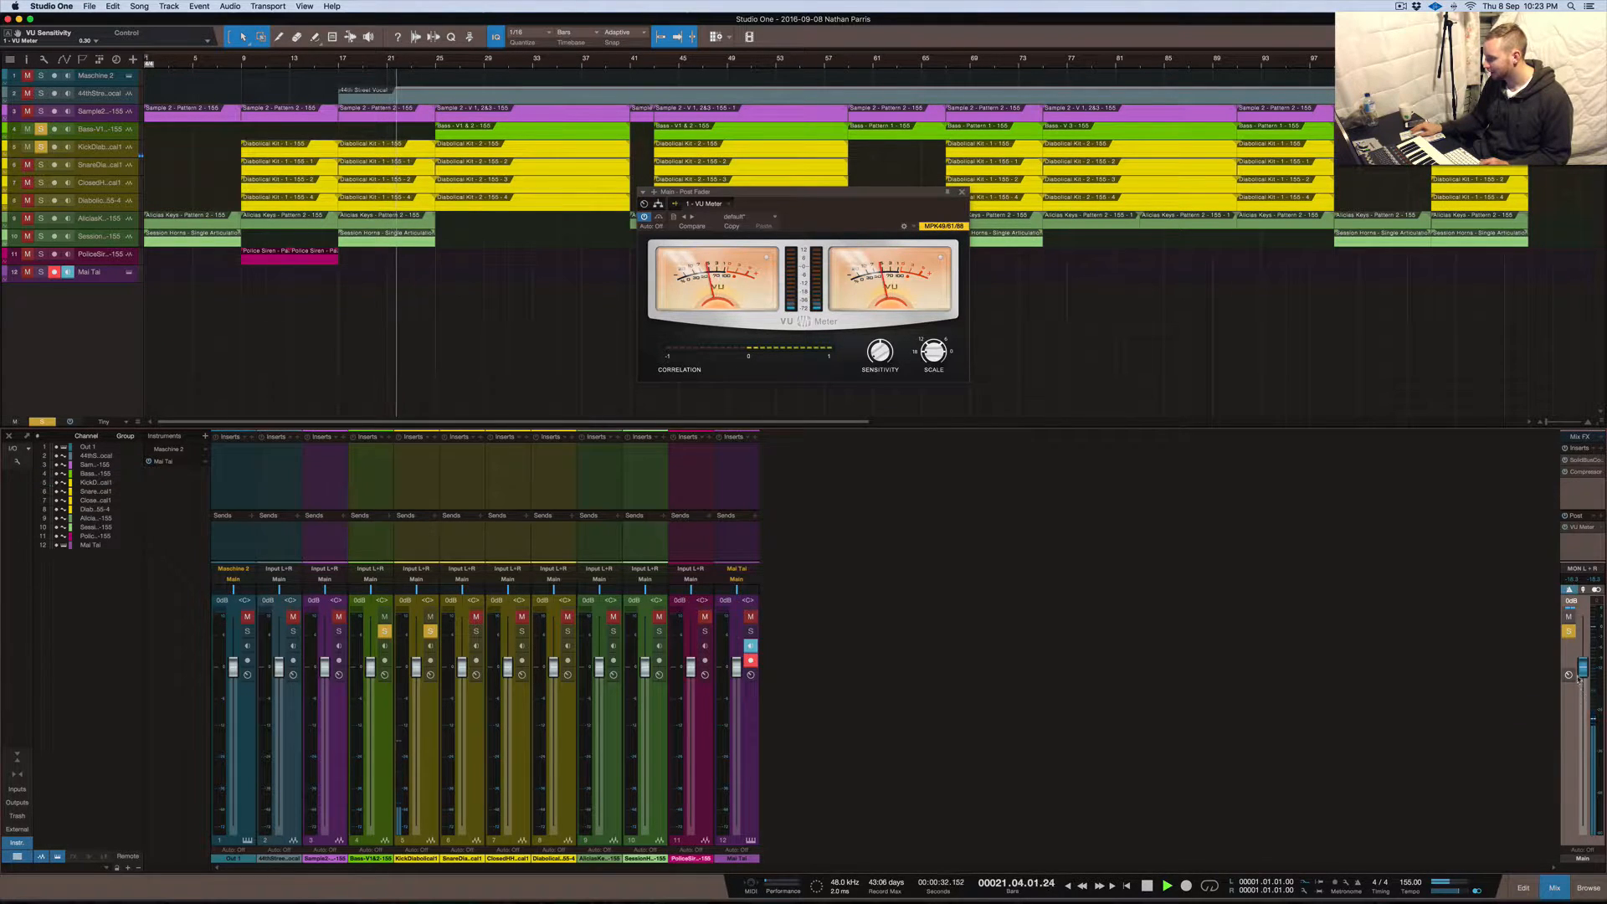
click(1583, 859)
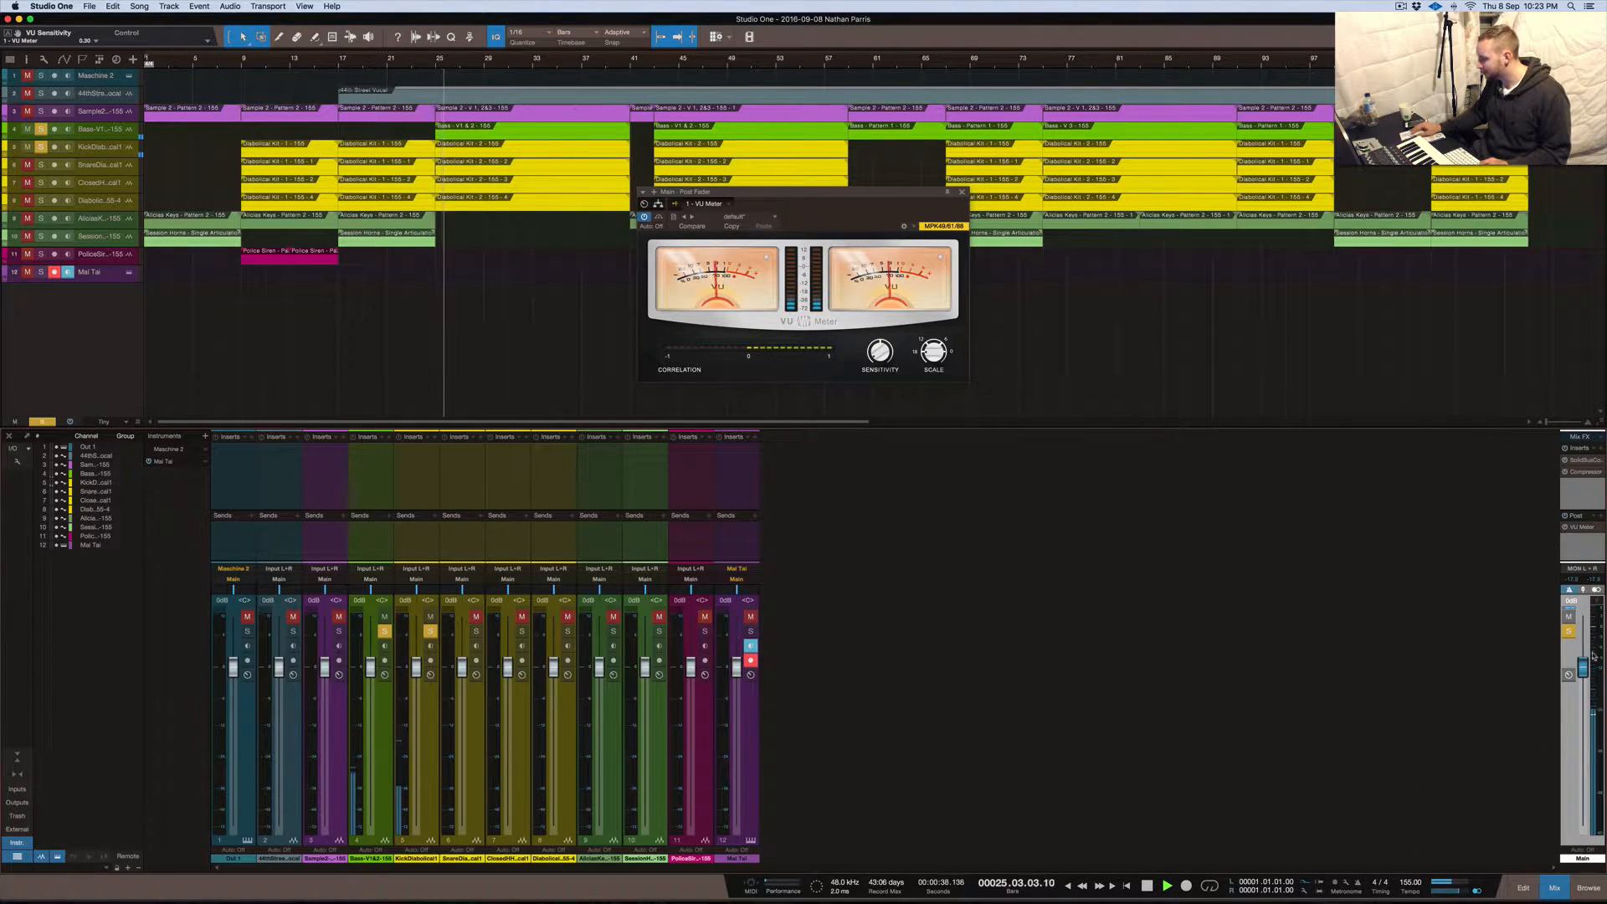
drag(1569, 563, 1567, 441)
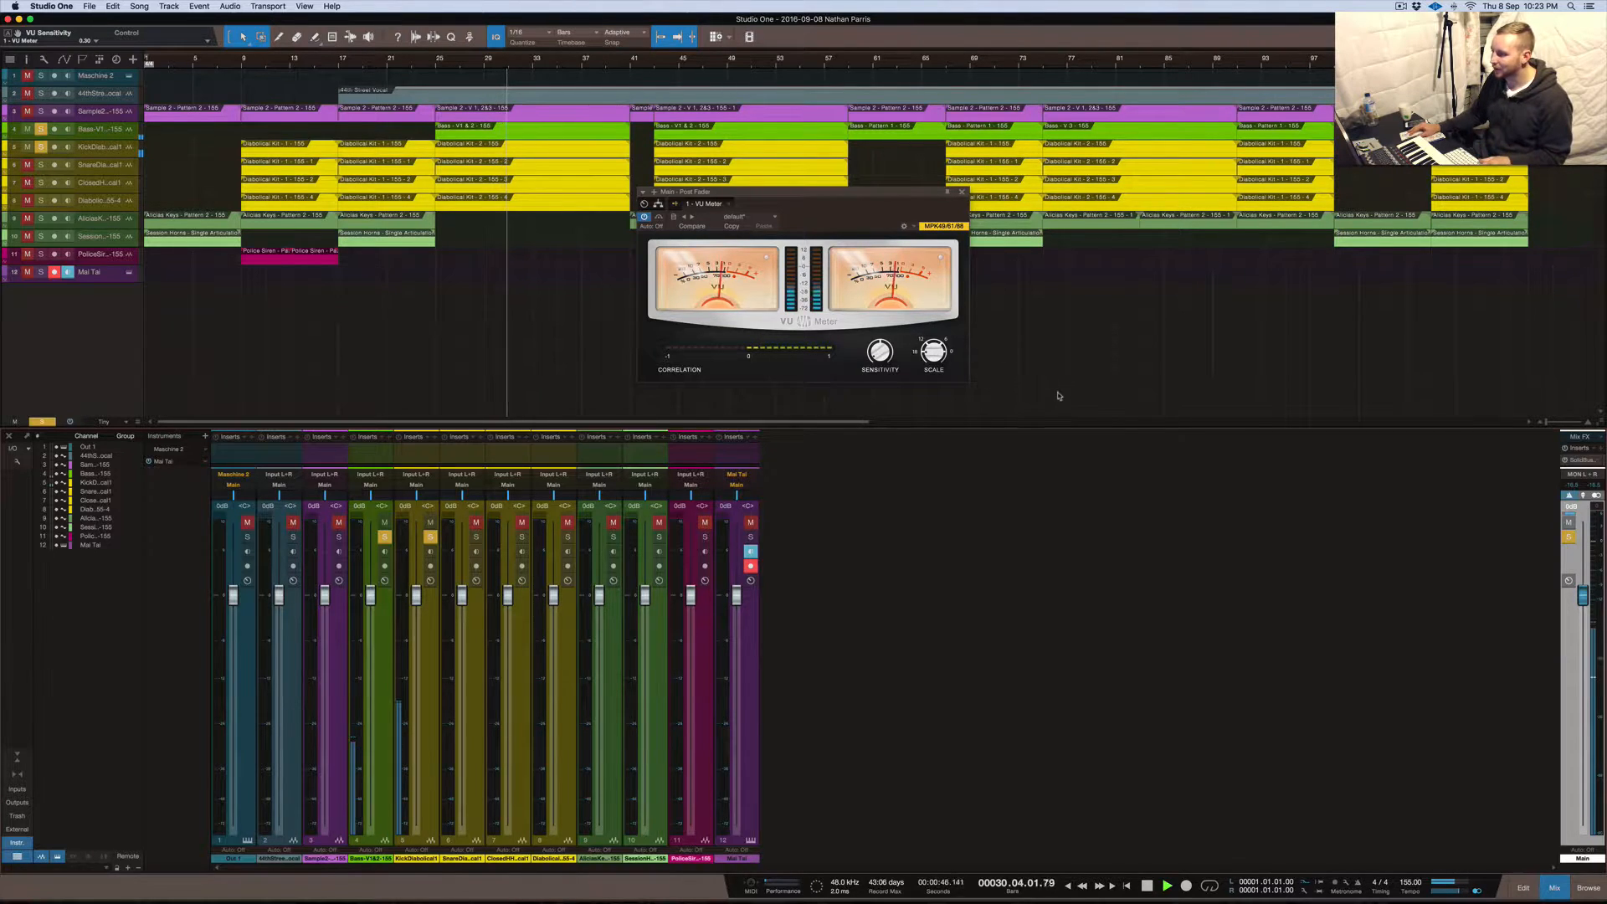
Stop playback, shrink the mixer's fader area to reveal the inserts and sends, and move the VU Meter window up slightly
key(space)
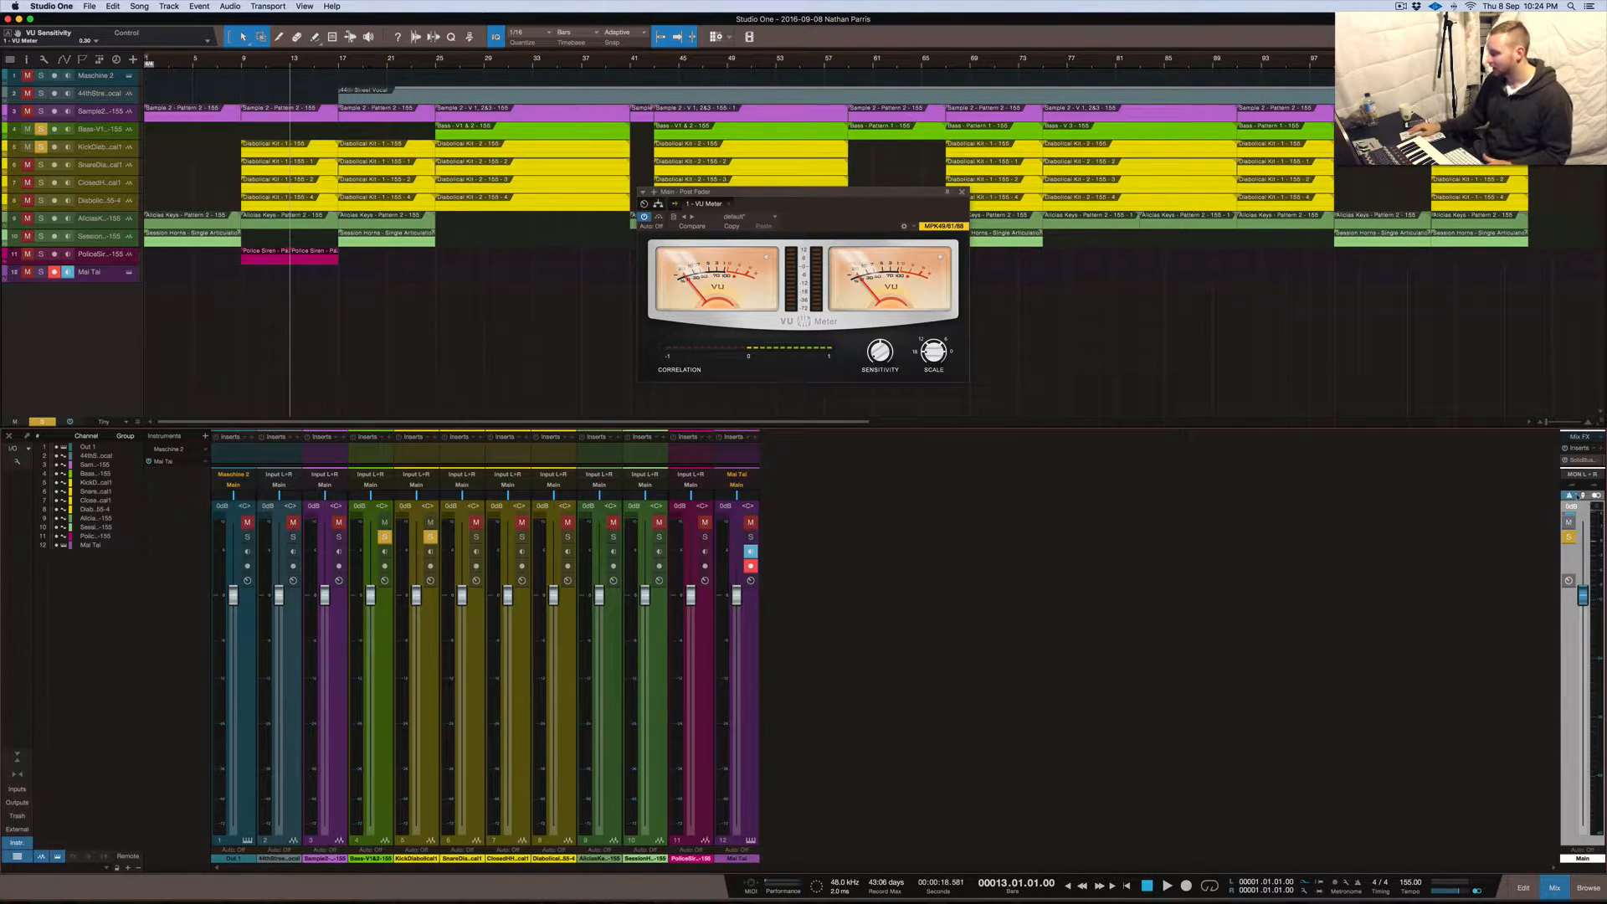
drag(1580, 468, 1581, 567)
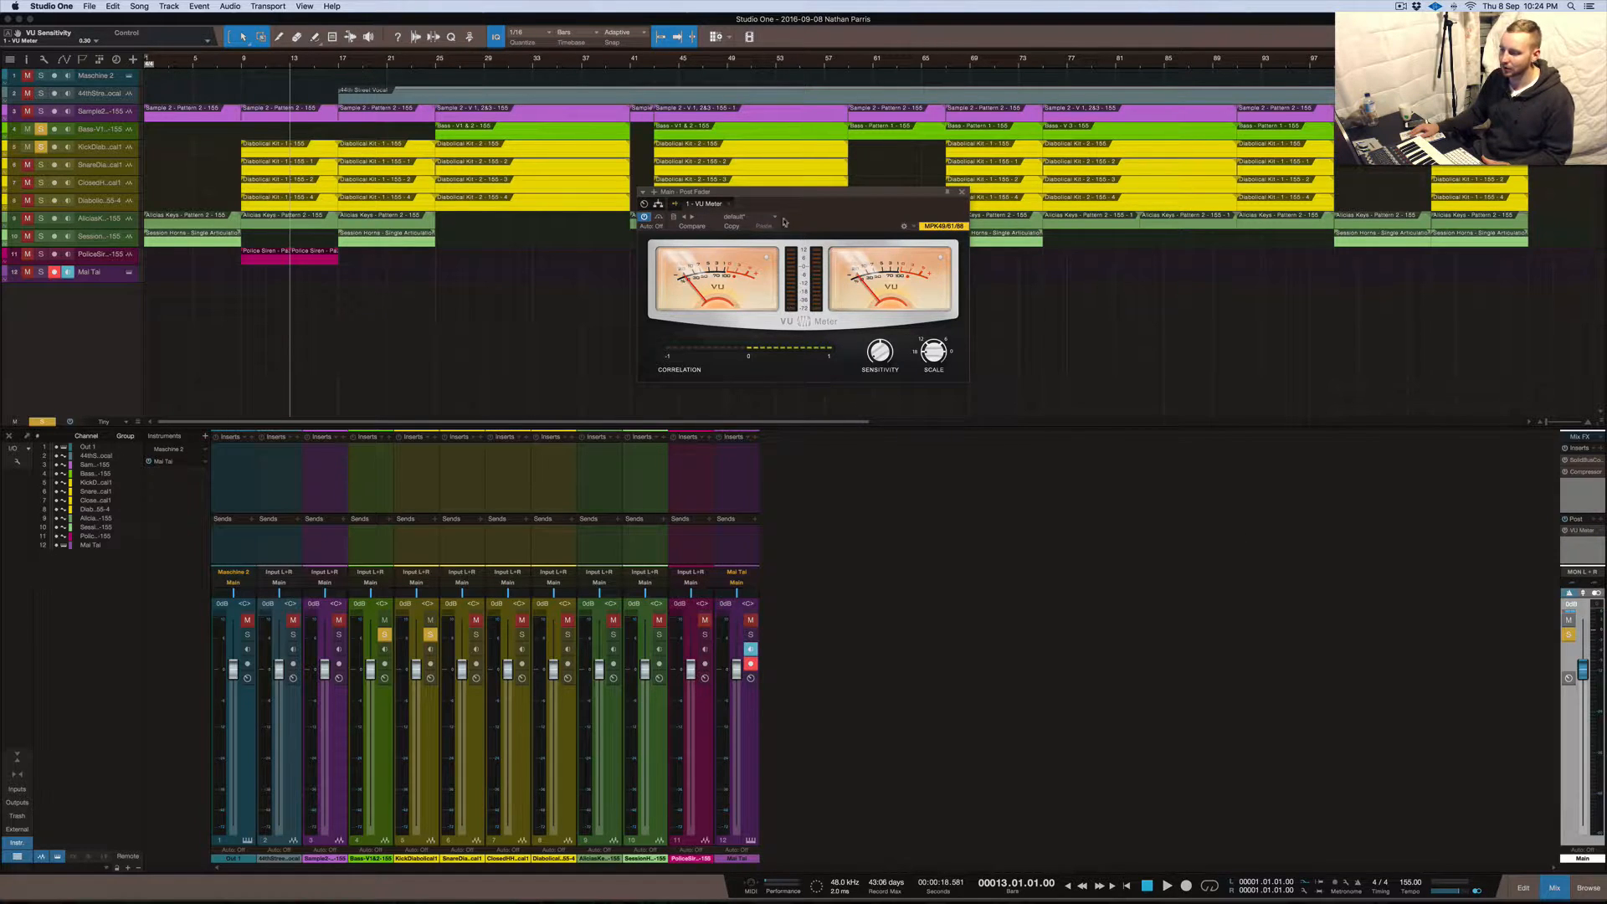
drag(801, 196, 799, 186)
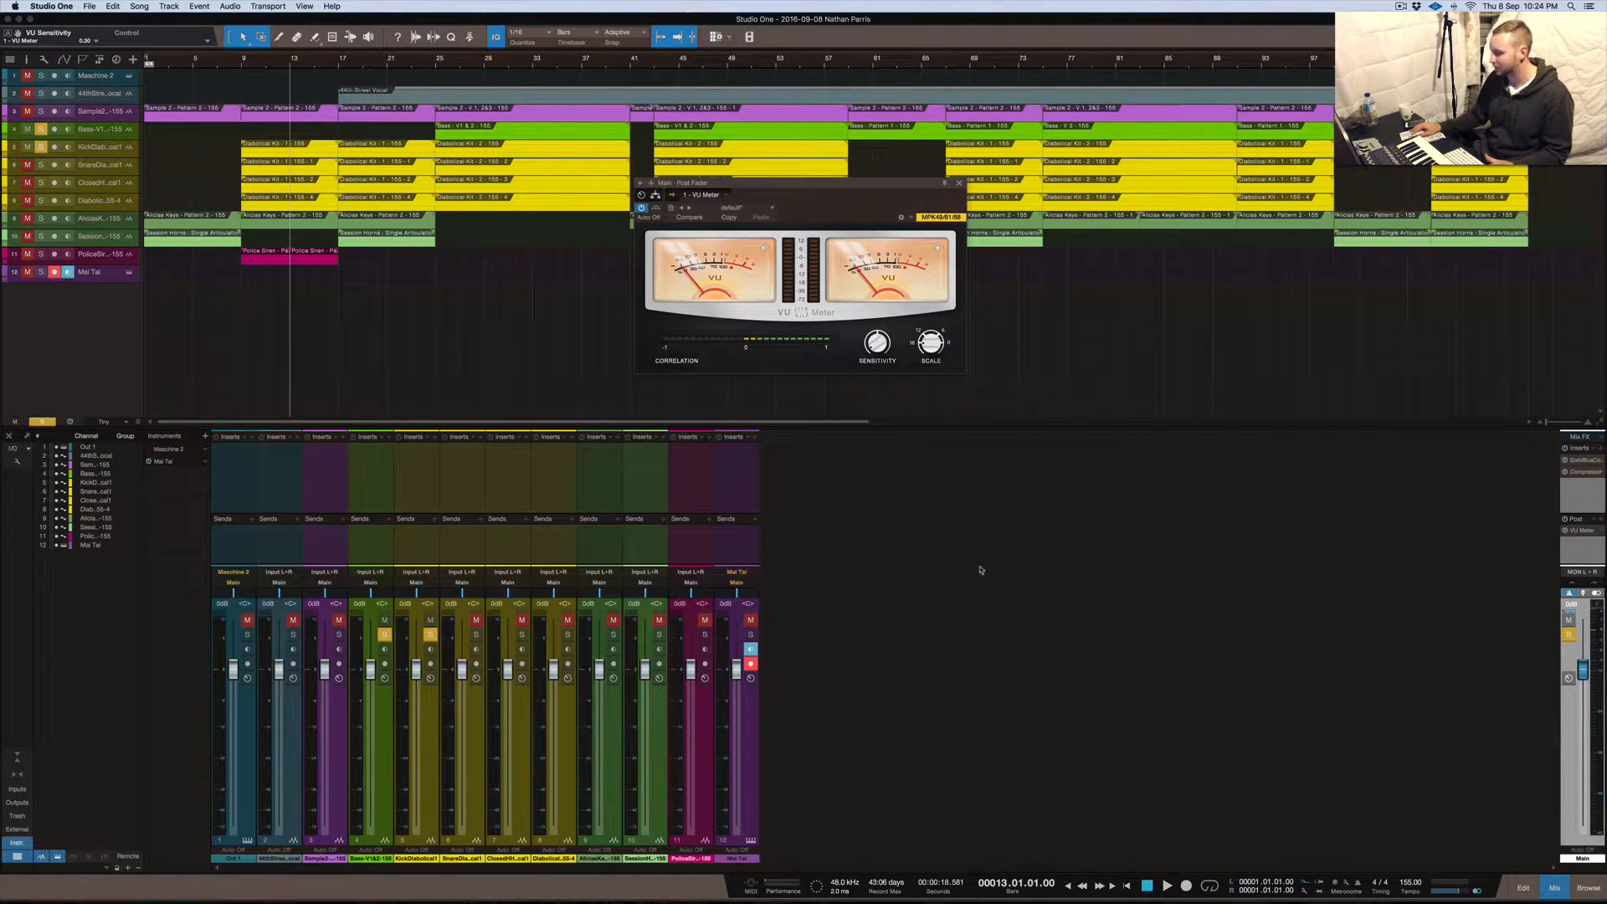
Unsolo the bass and kick channels, play the full mix from bar 13 to check the main output's level, and close the VU Meter
click(385, 634)
click(430, 635)
key(space)
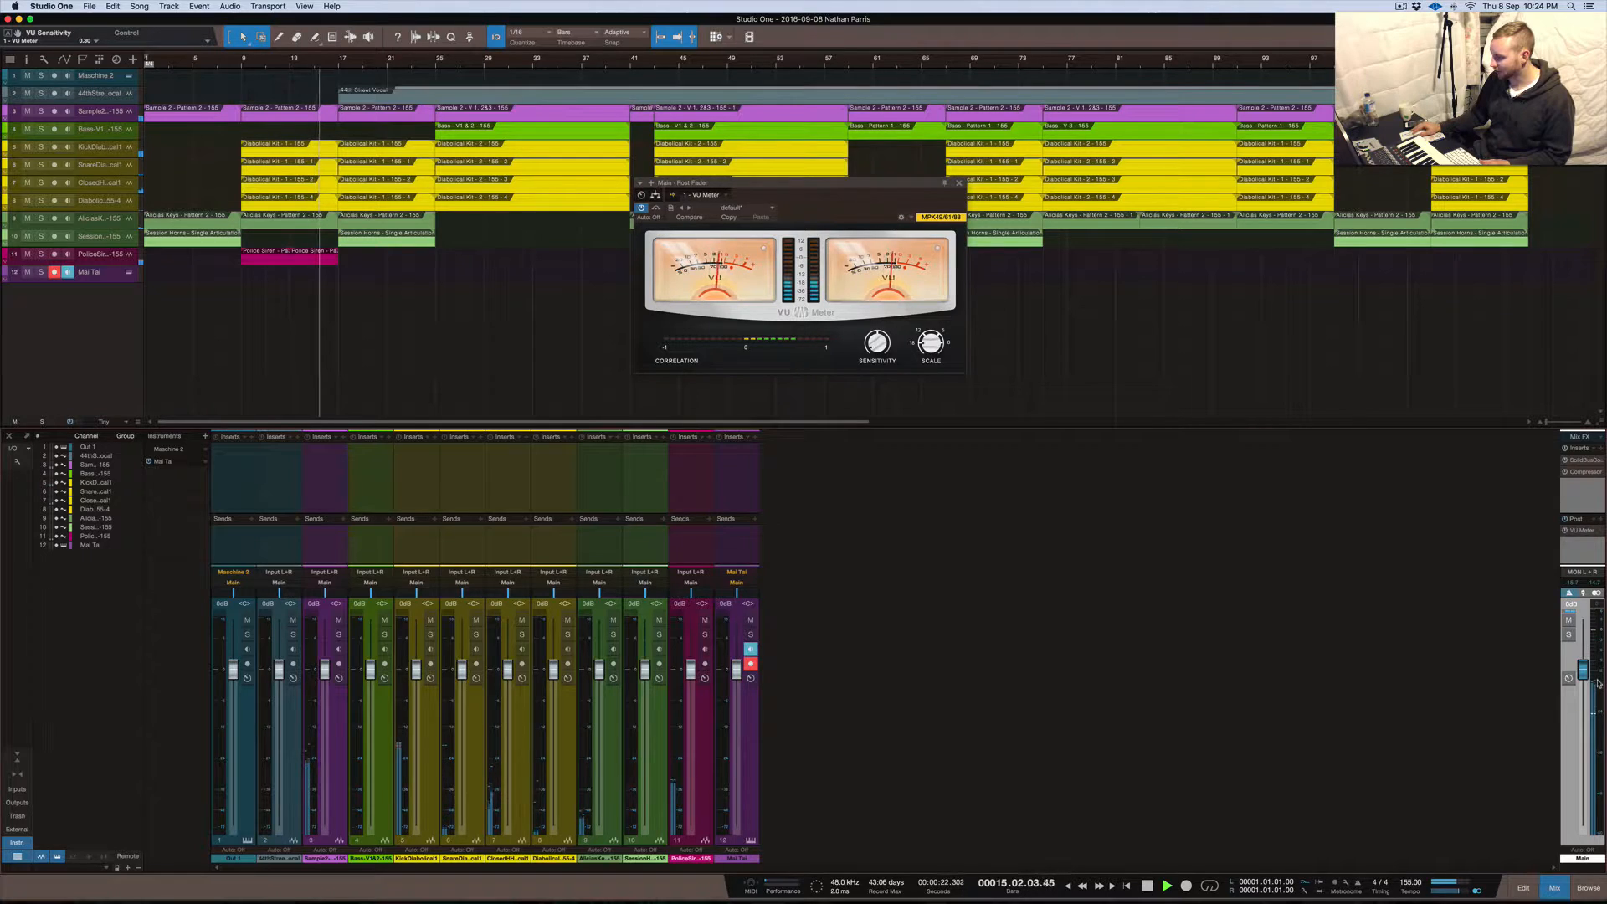
mouse_move(1596, 685)
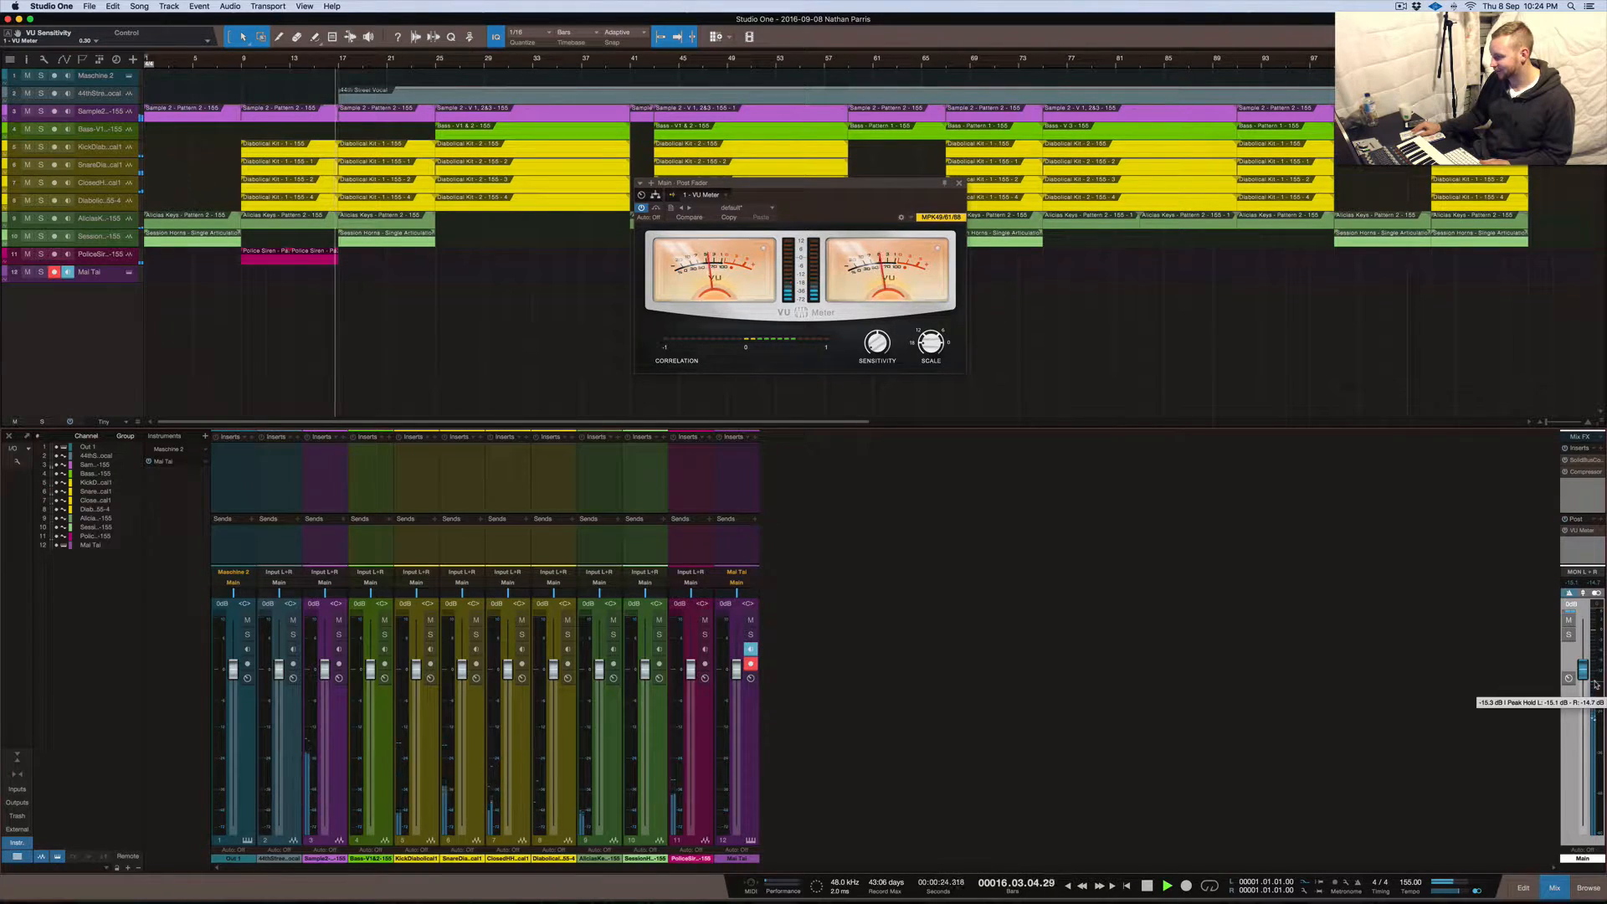
key(space)
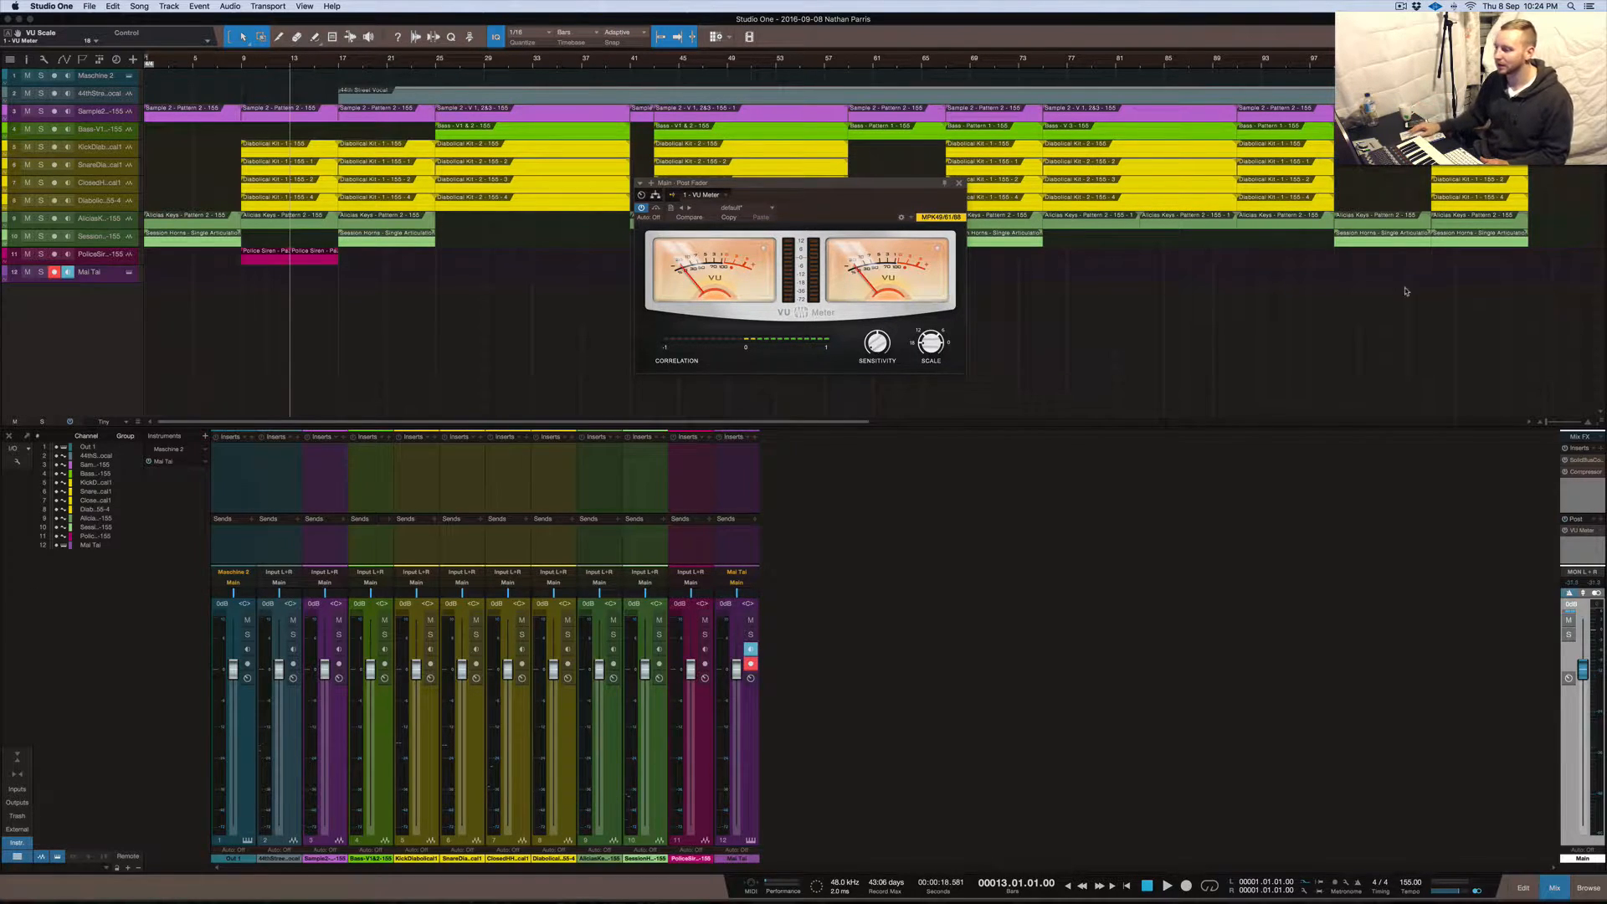
click(960, 183)
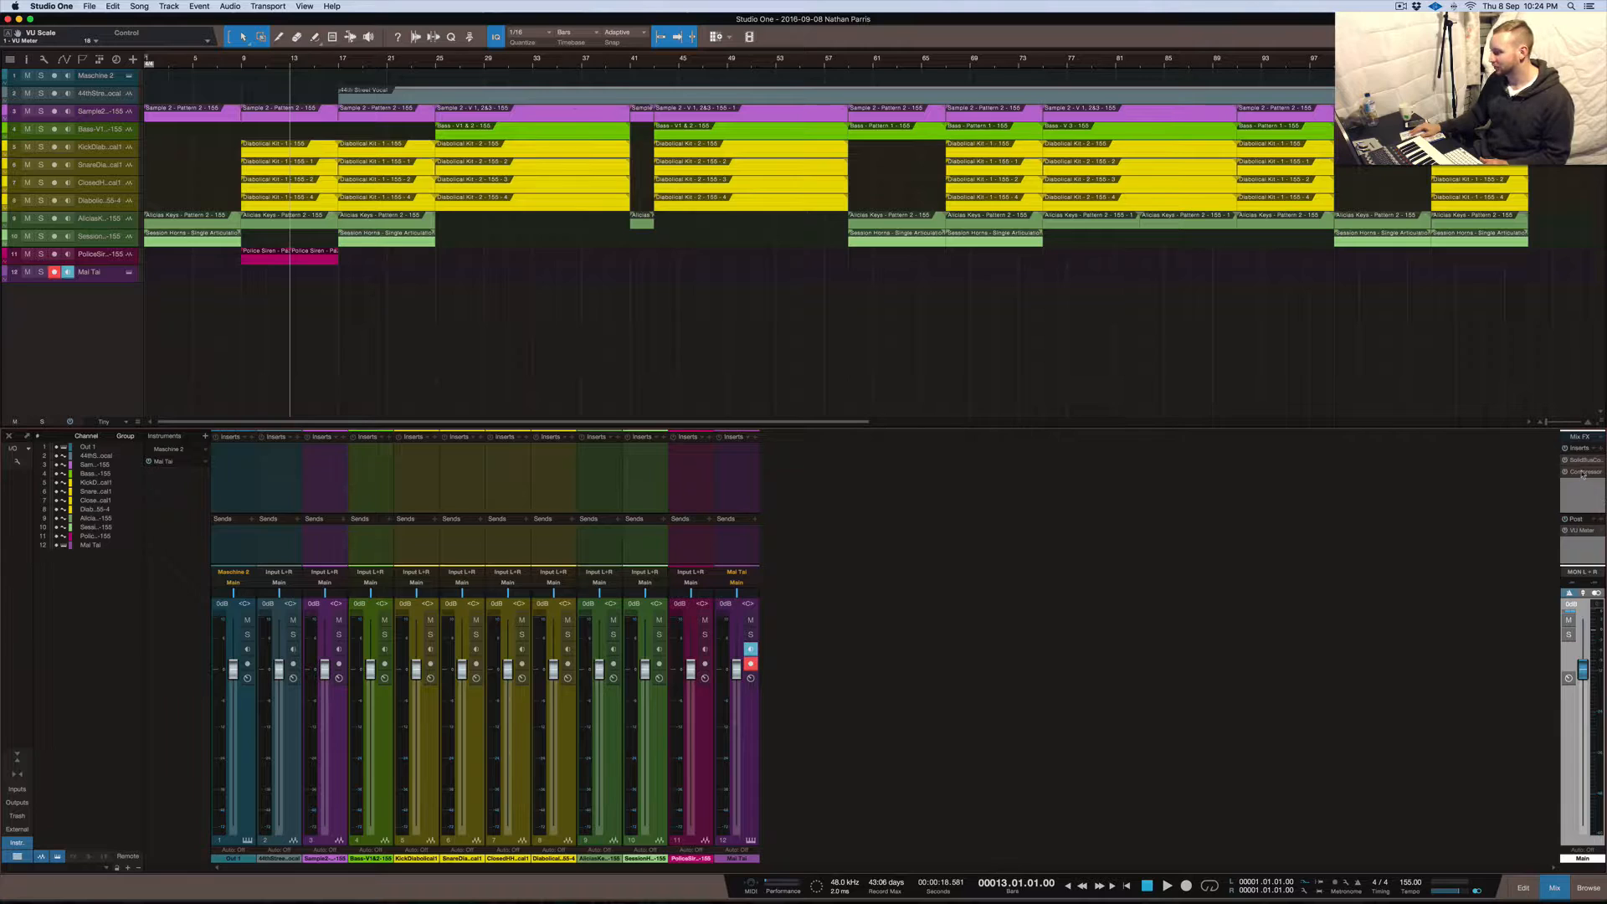
Insert iZotope Ozone 6 after the VU Meter in the main output's post-fader section
click(1601, 520)
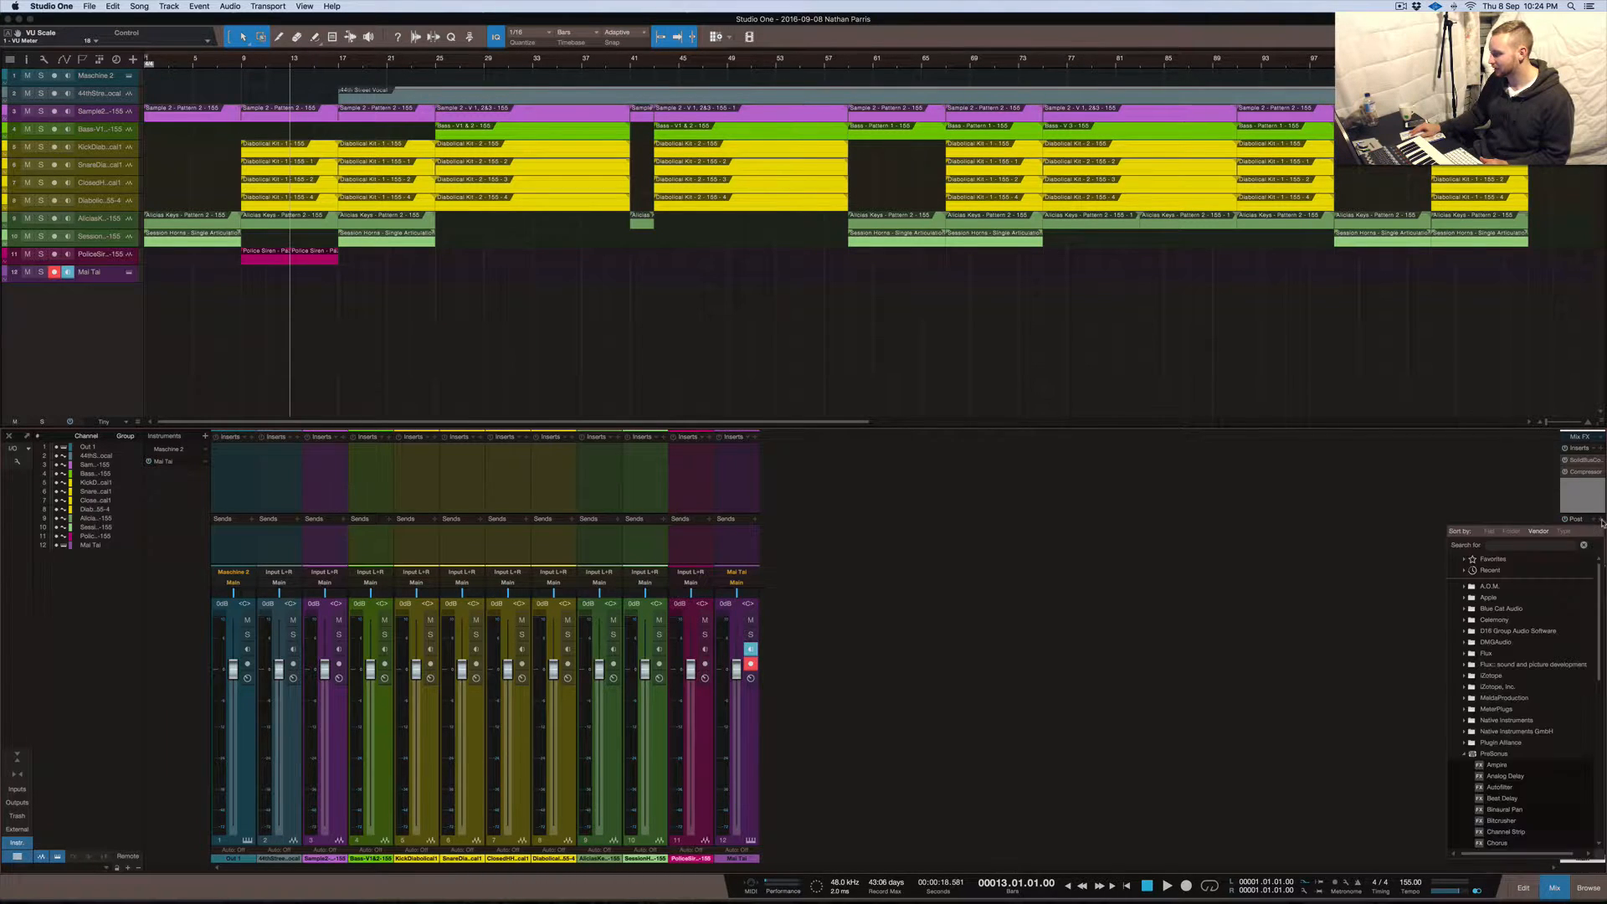
click(1465, 753)
click(1469, 722)
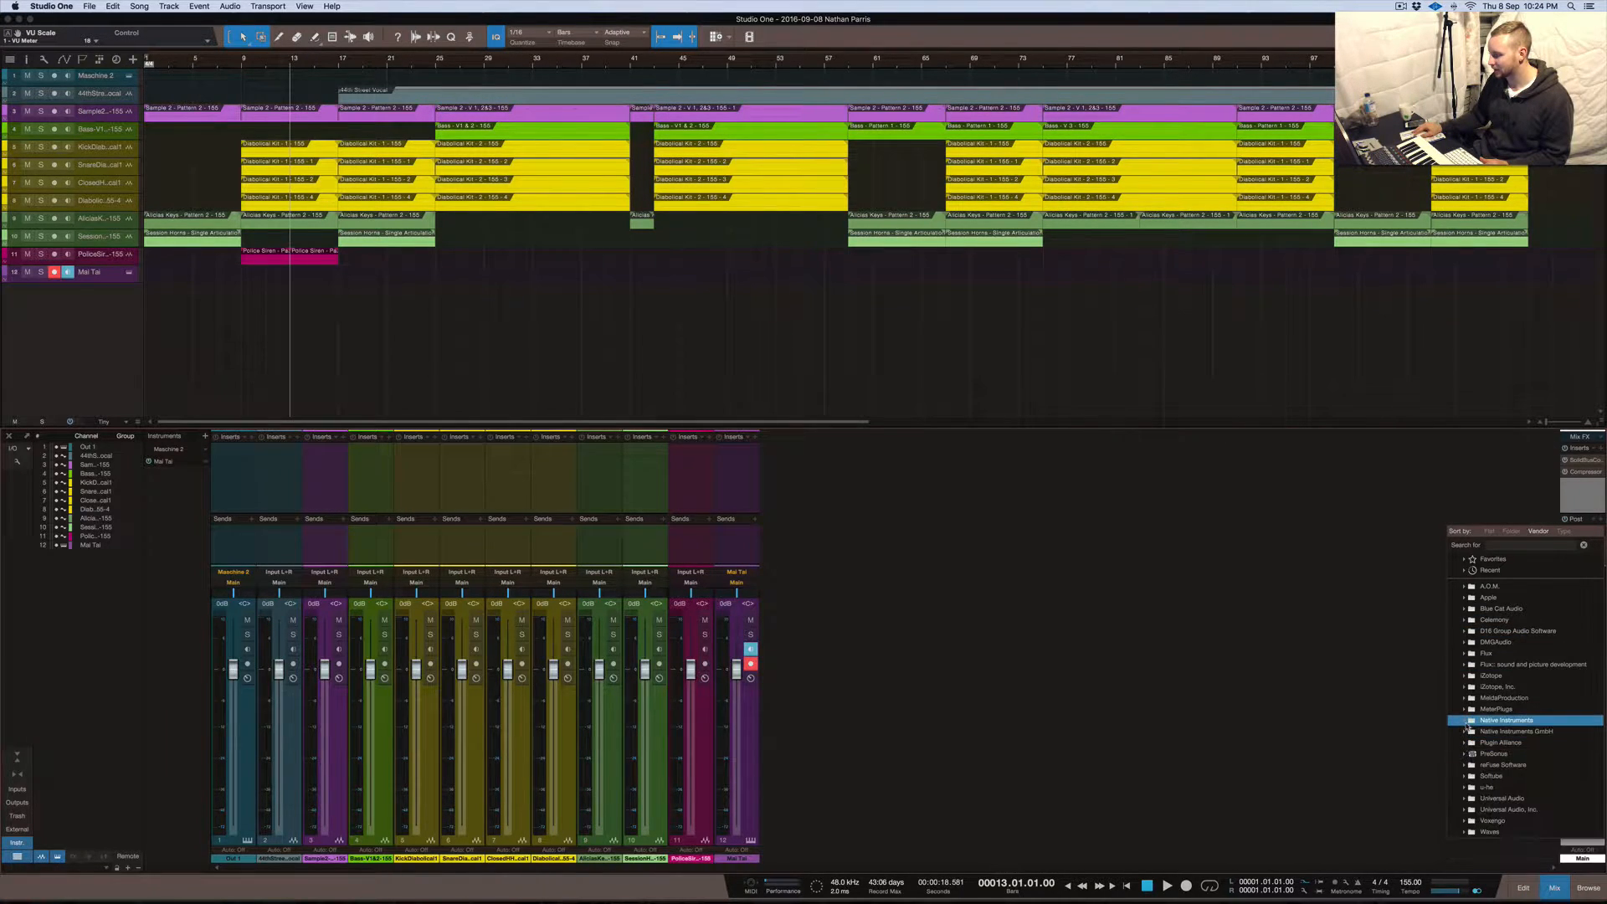
click(1464, 722)
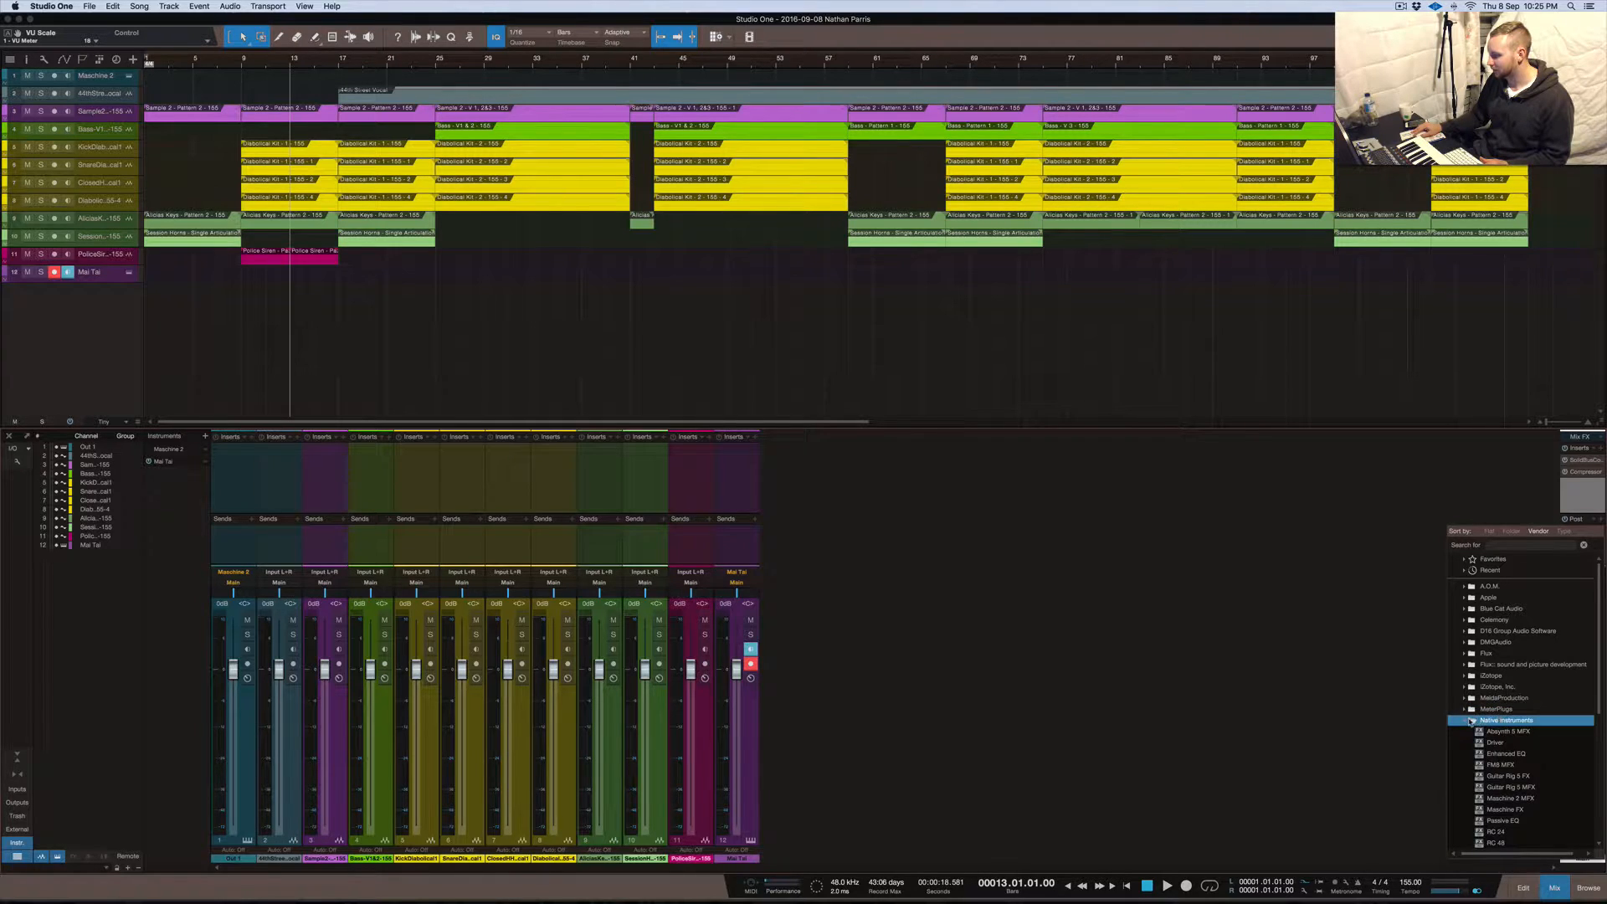
click(1465, 722)
click(1465, 676)
scroll(1520, 700, down, 10)
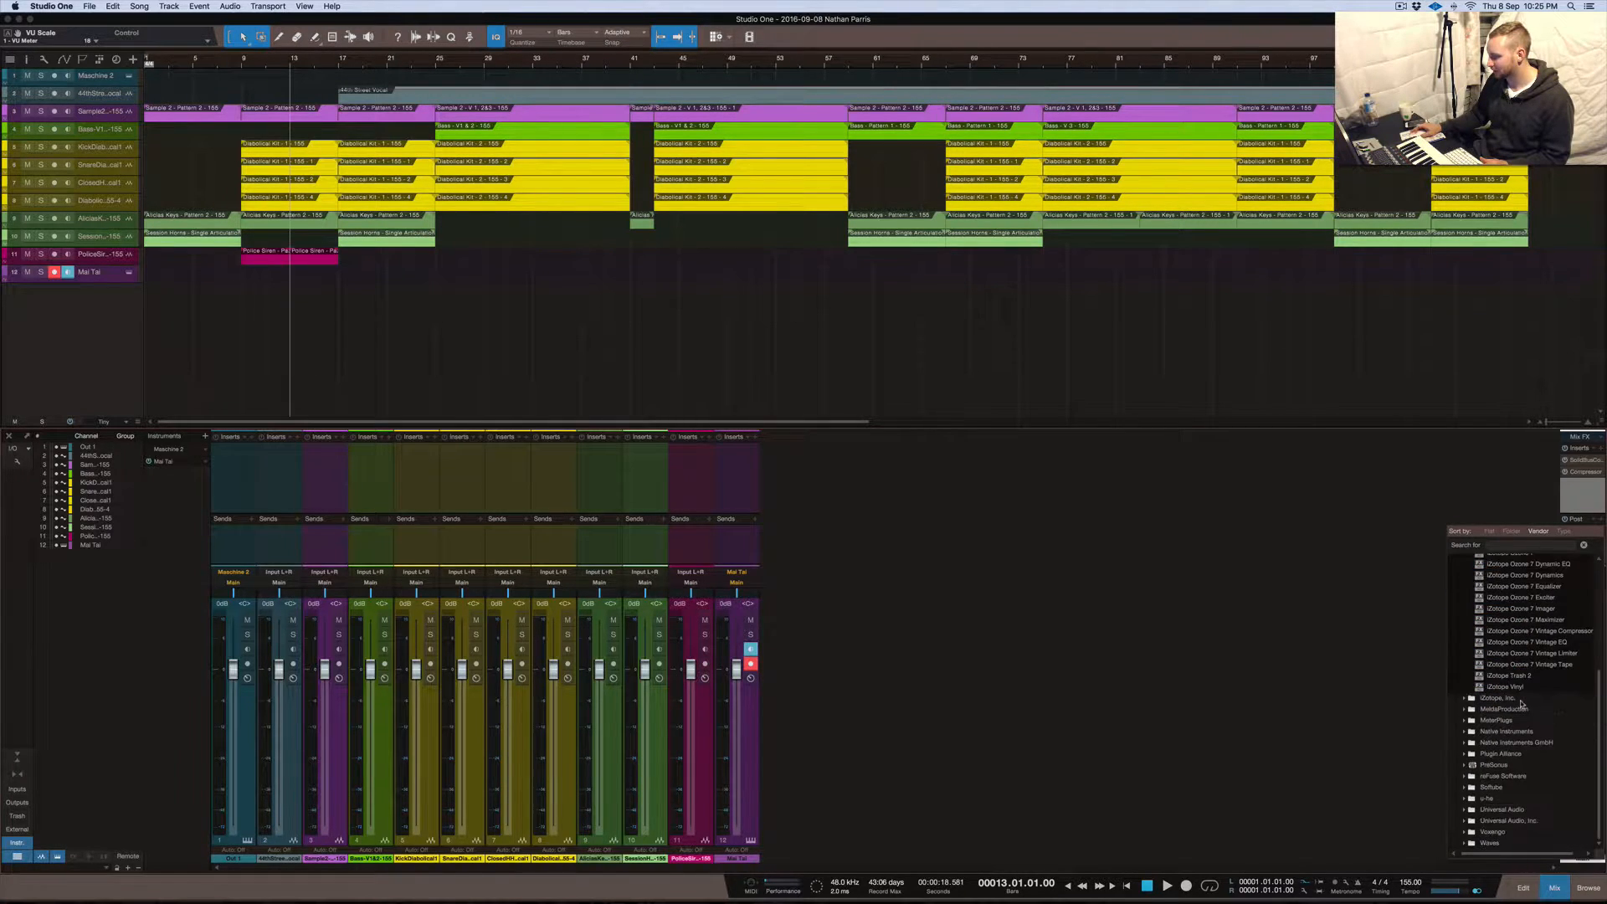
scroll(1533, 667, up, 4)
click(1525, 632)
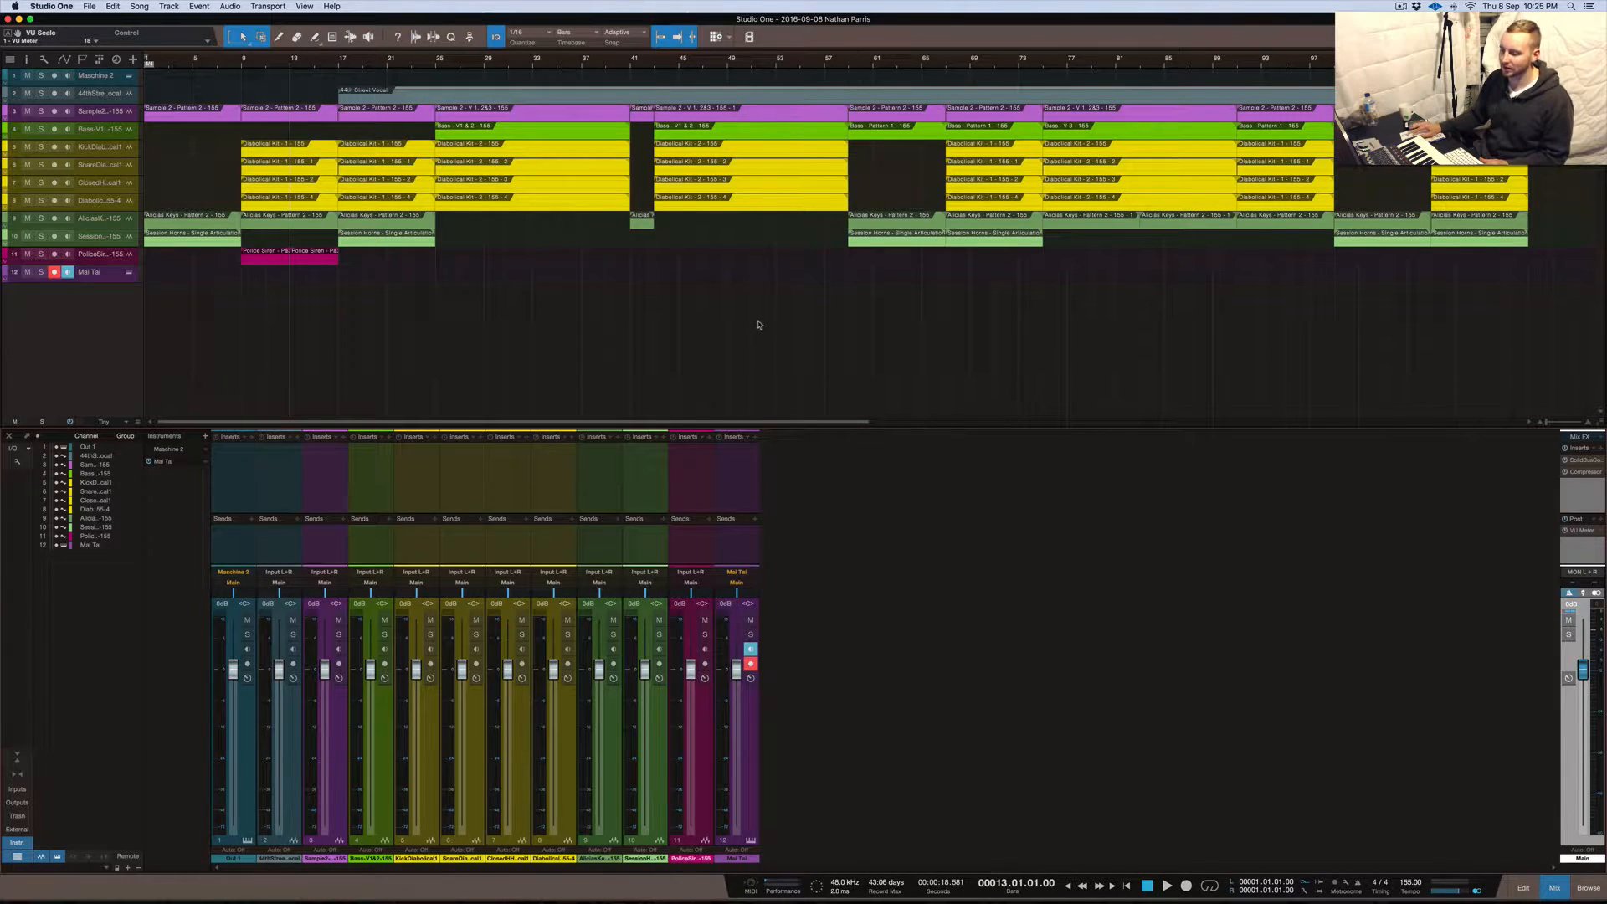
Bypass and remove Ozone's Equalizer, Dynamics and Maximizer modules, playing the mix from bar 13 to check its meters
click(816, 503)
click(732, 503)
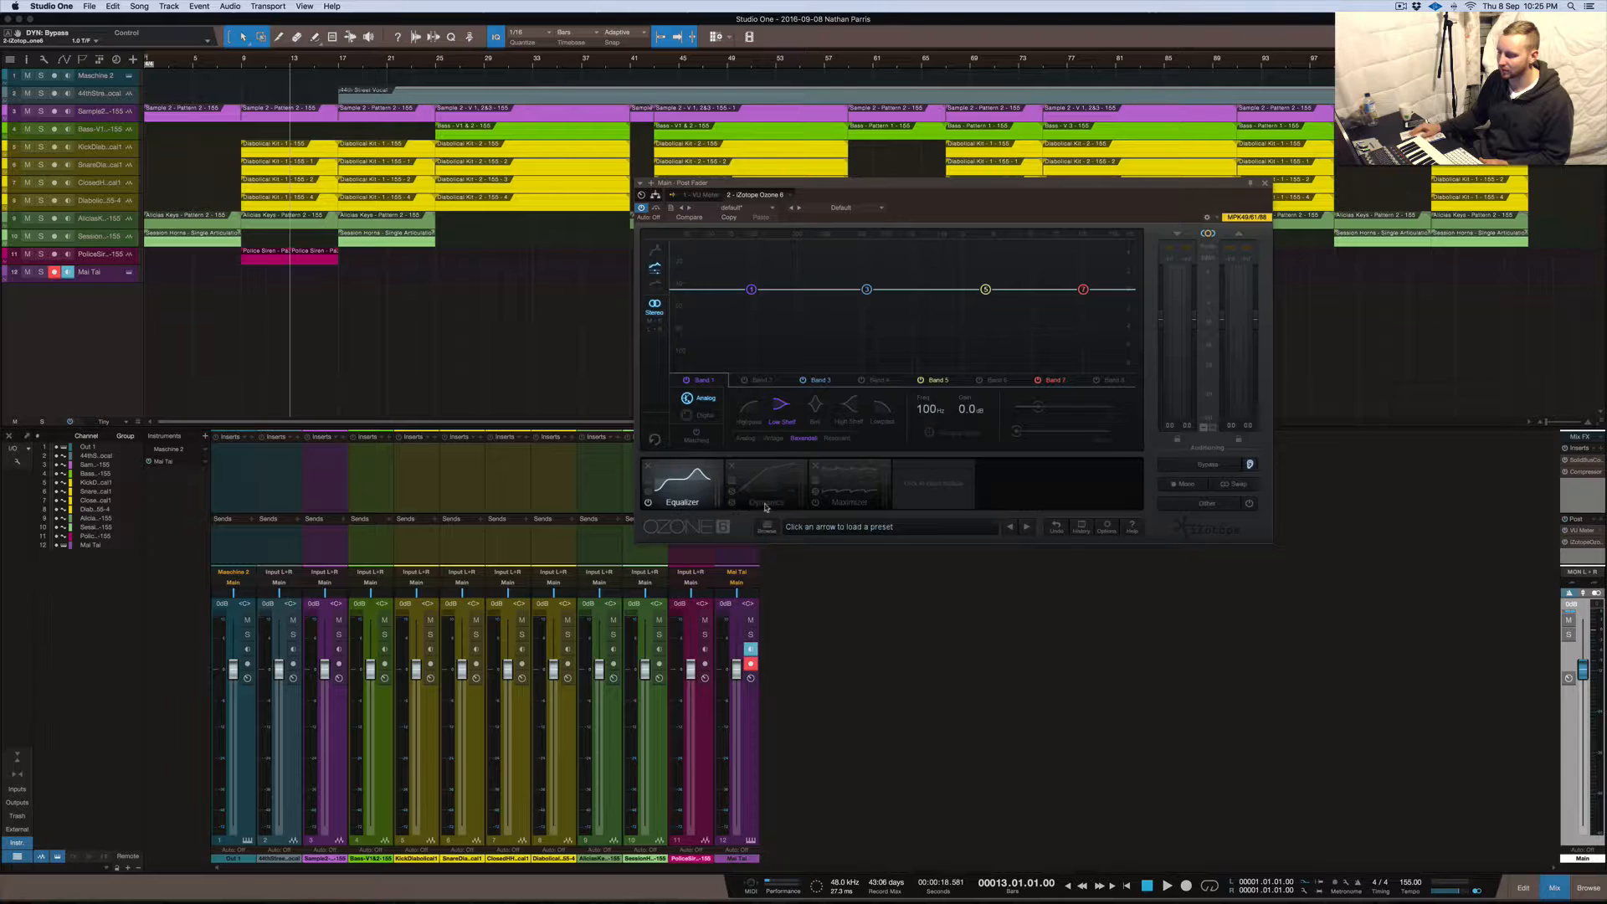
click(649, 502)
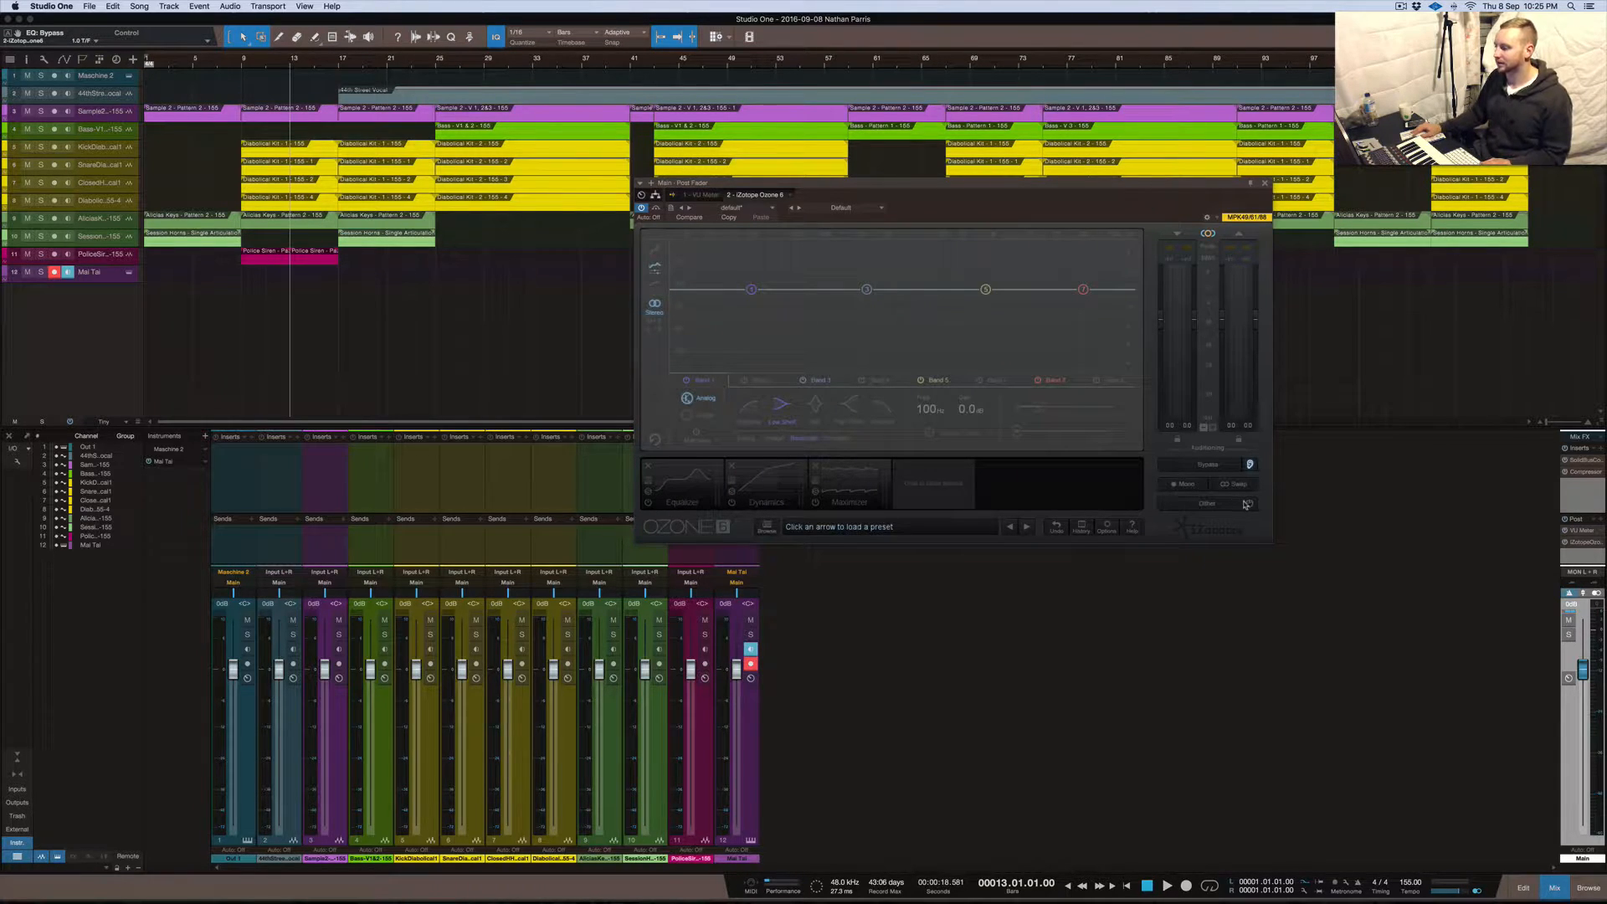
key(space)
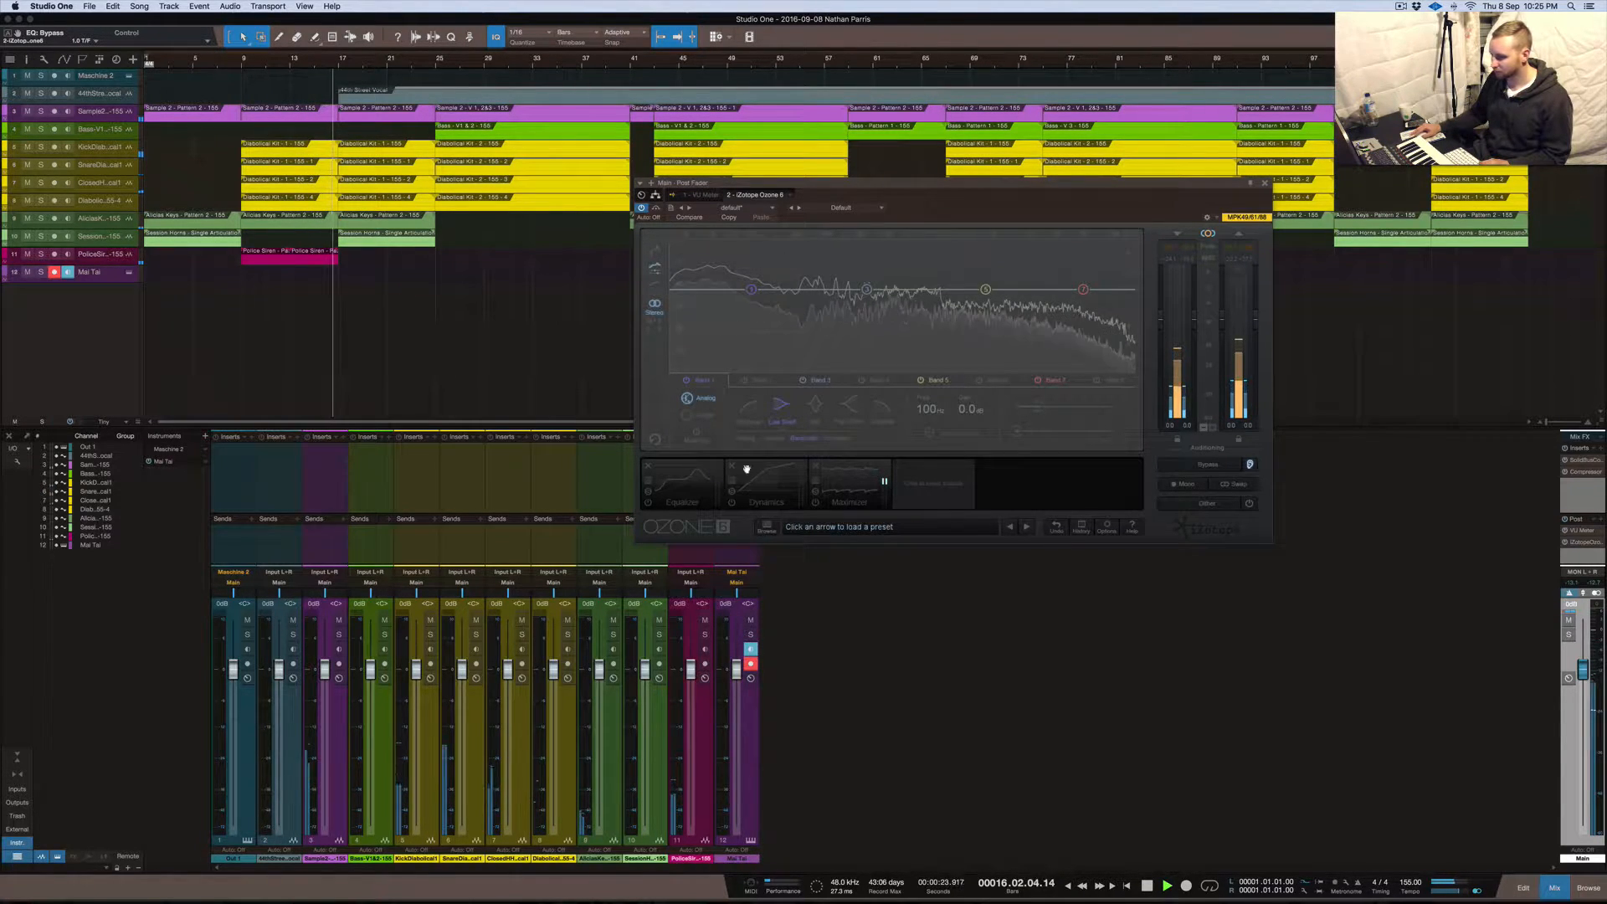
click(850, 486)
click(733, 466)
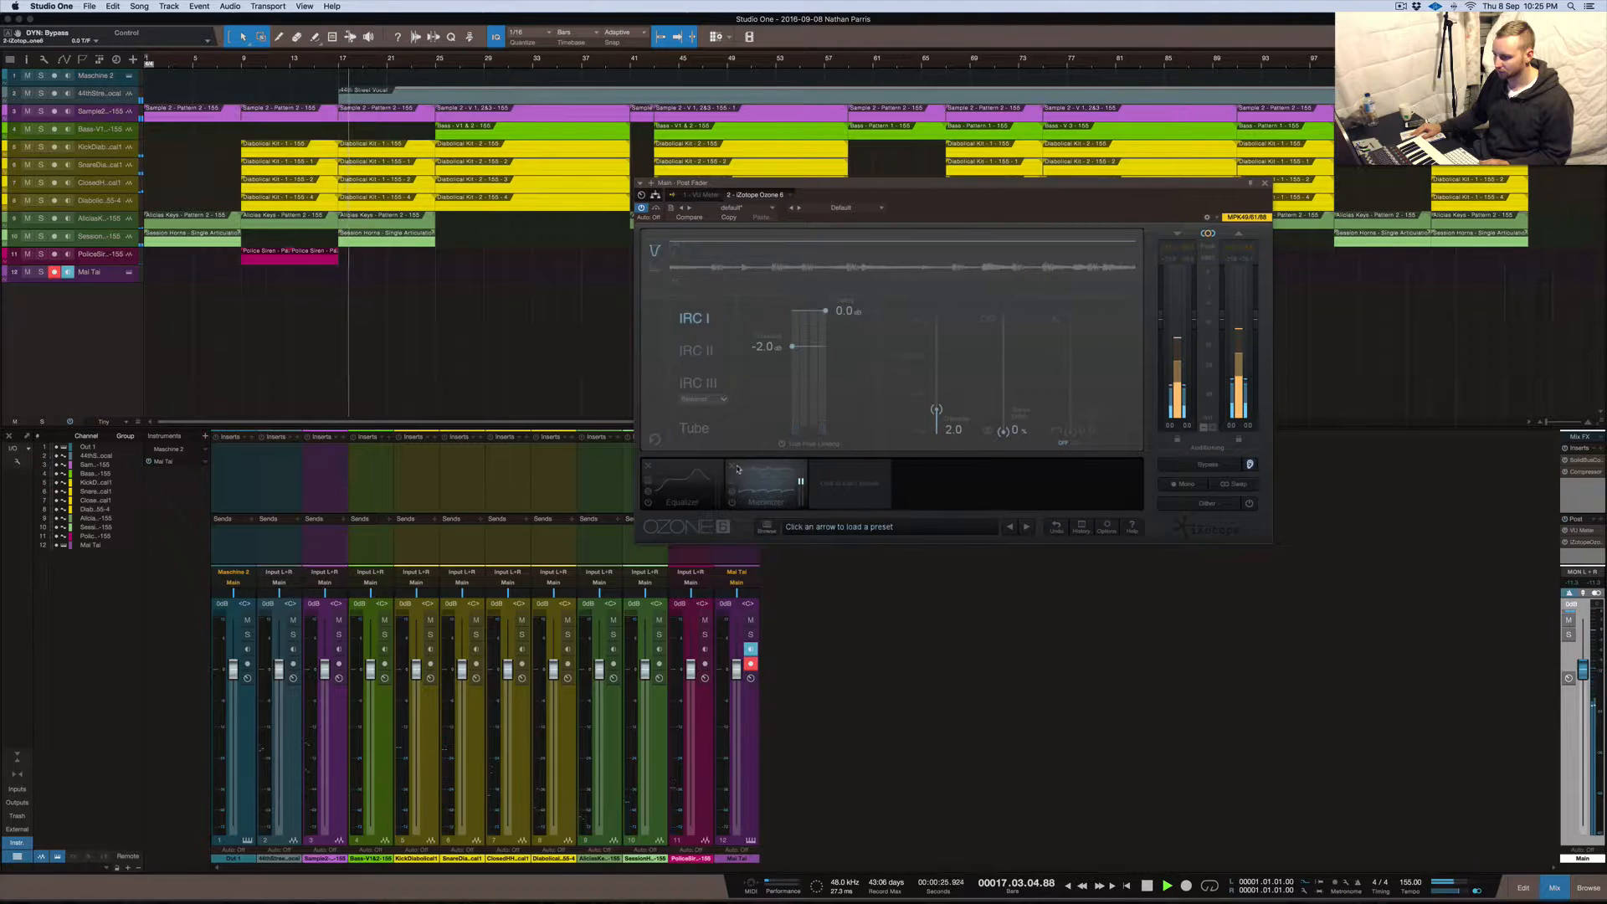
click(733, 466)
click(649, 468)
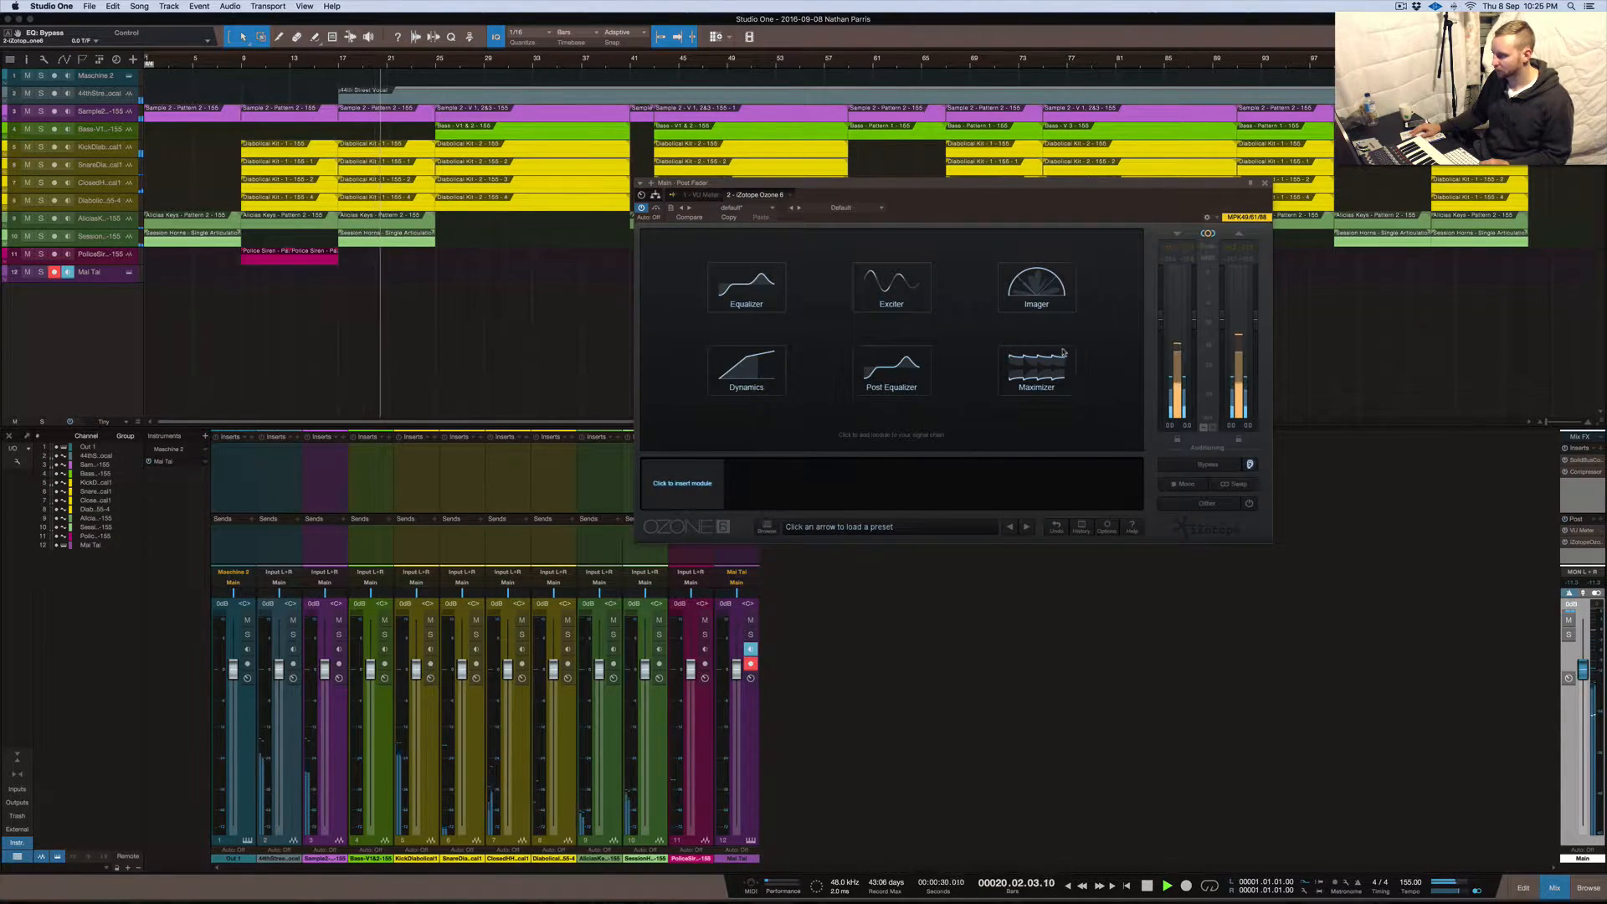
key(space)
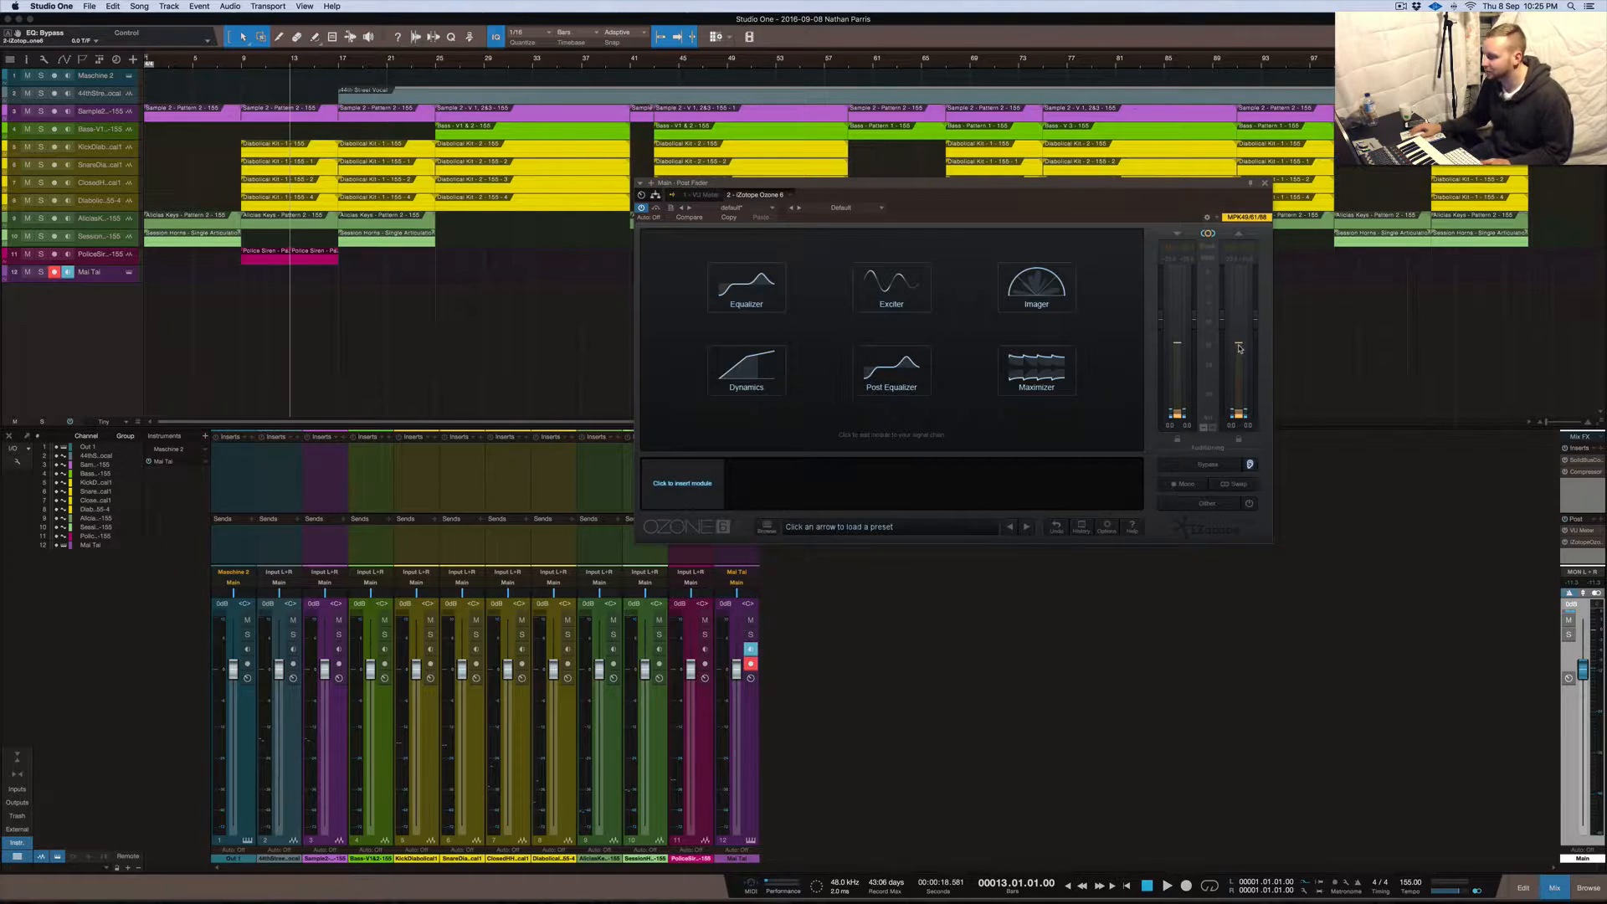
Raise the meters' integration time in Ozone's I/O options while playing the mix from bar 13, and close the options
click(1209, 234)
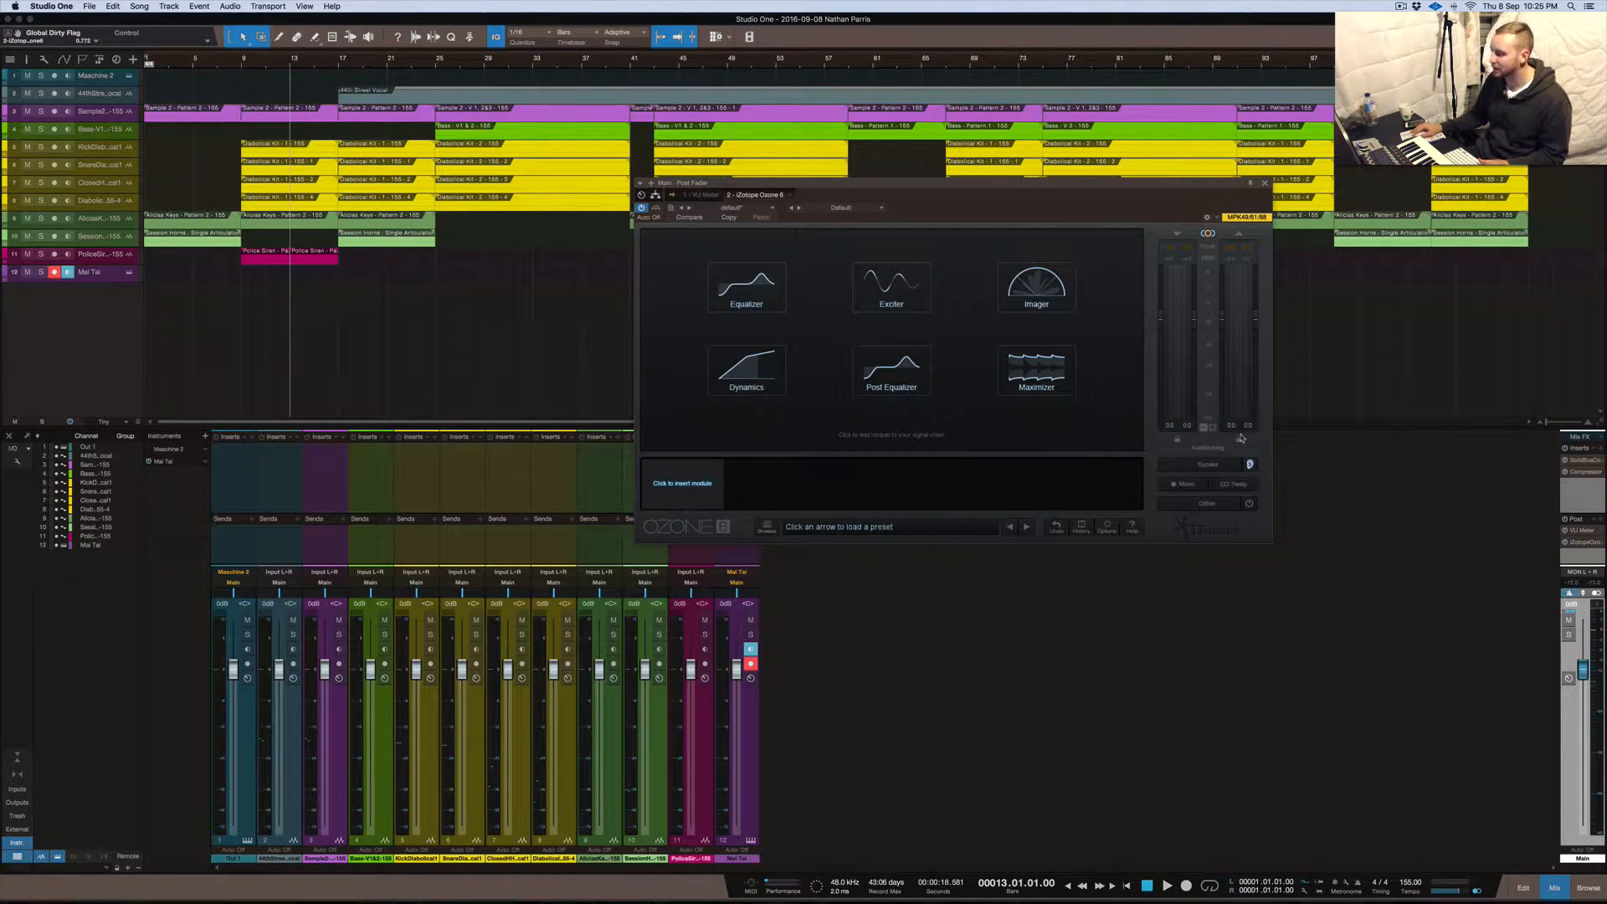
right_click(1224, 389)
click(1242, 396)
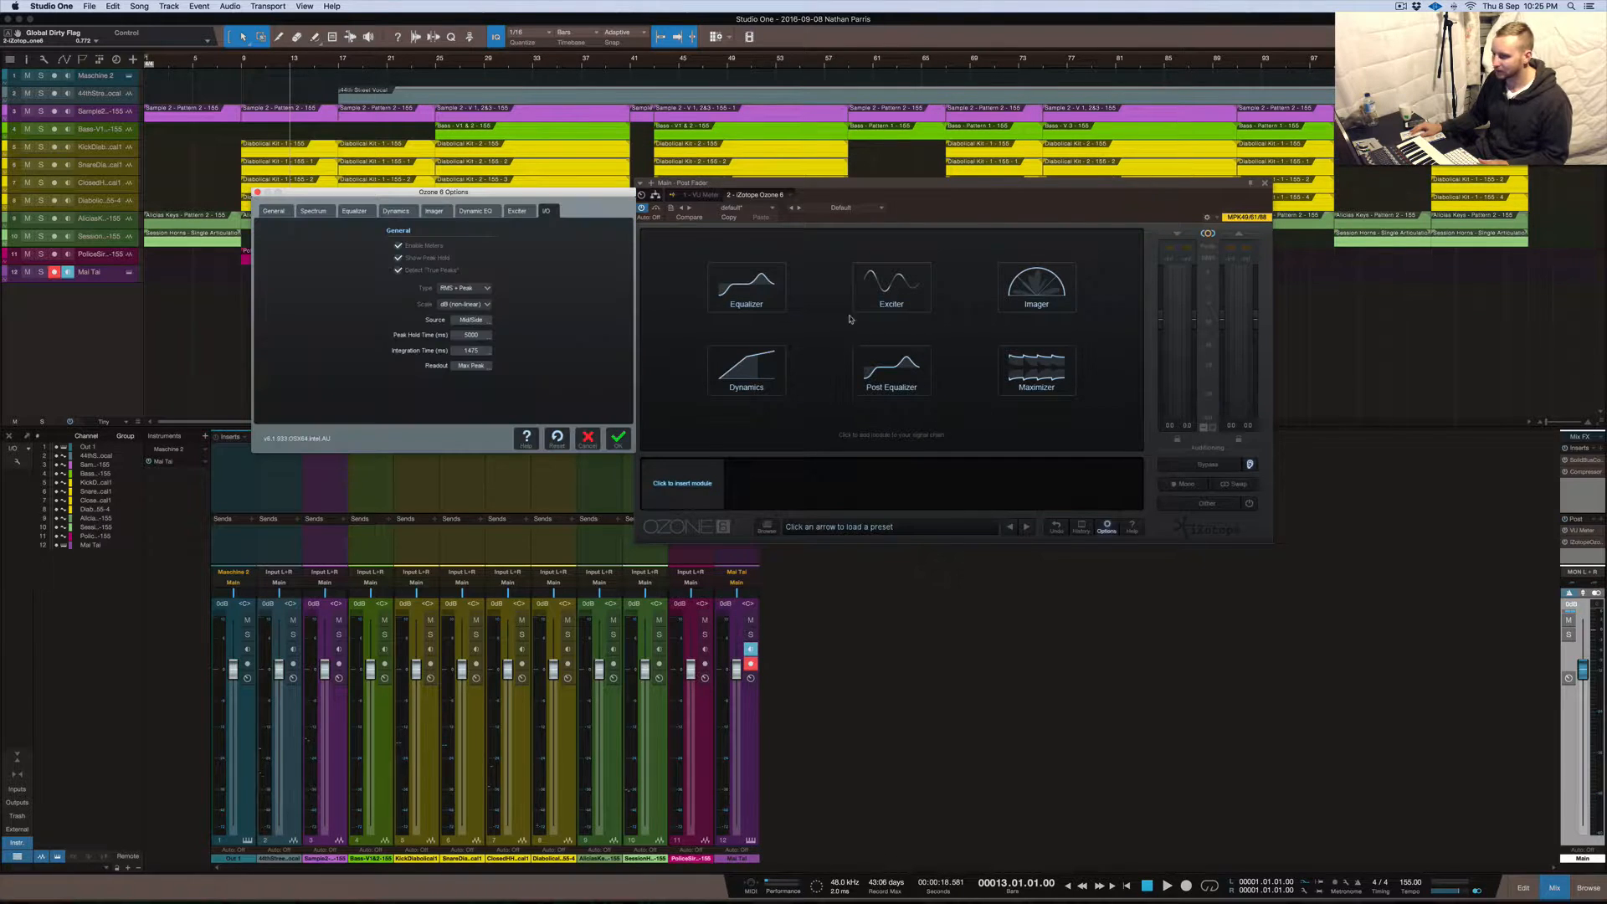
drag(465, 194, 721, 275)
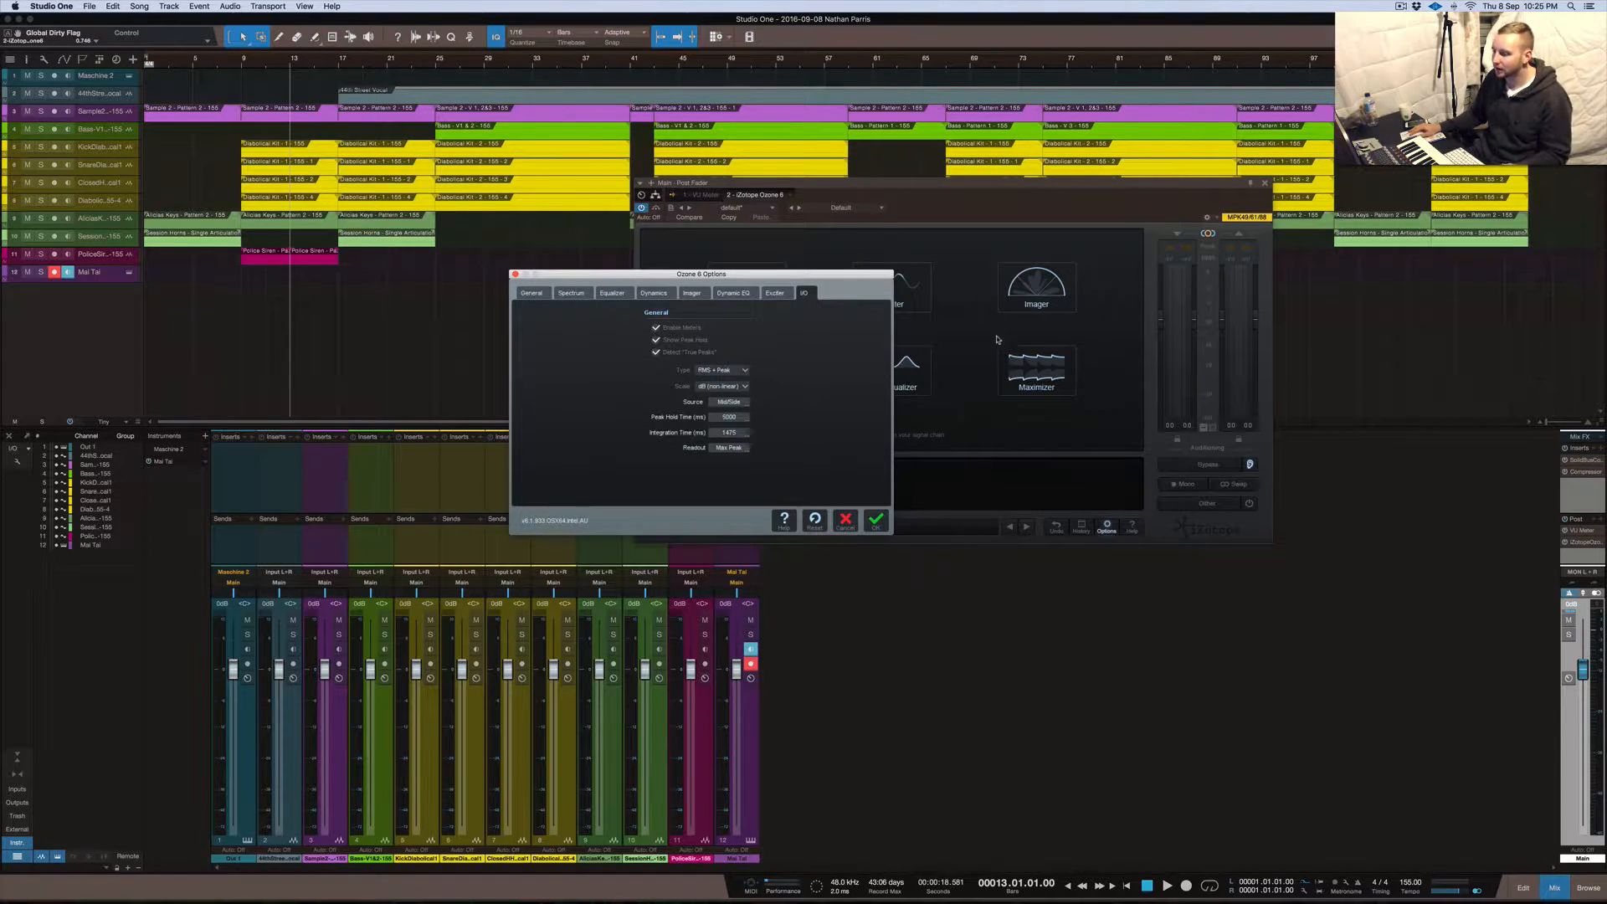
key(space)
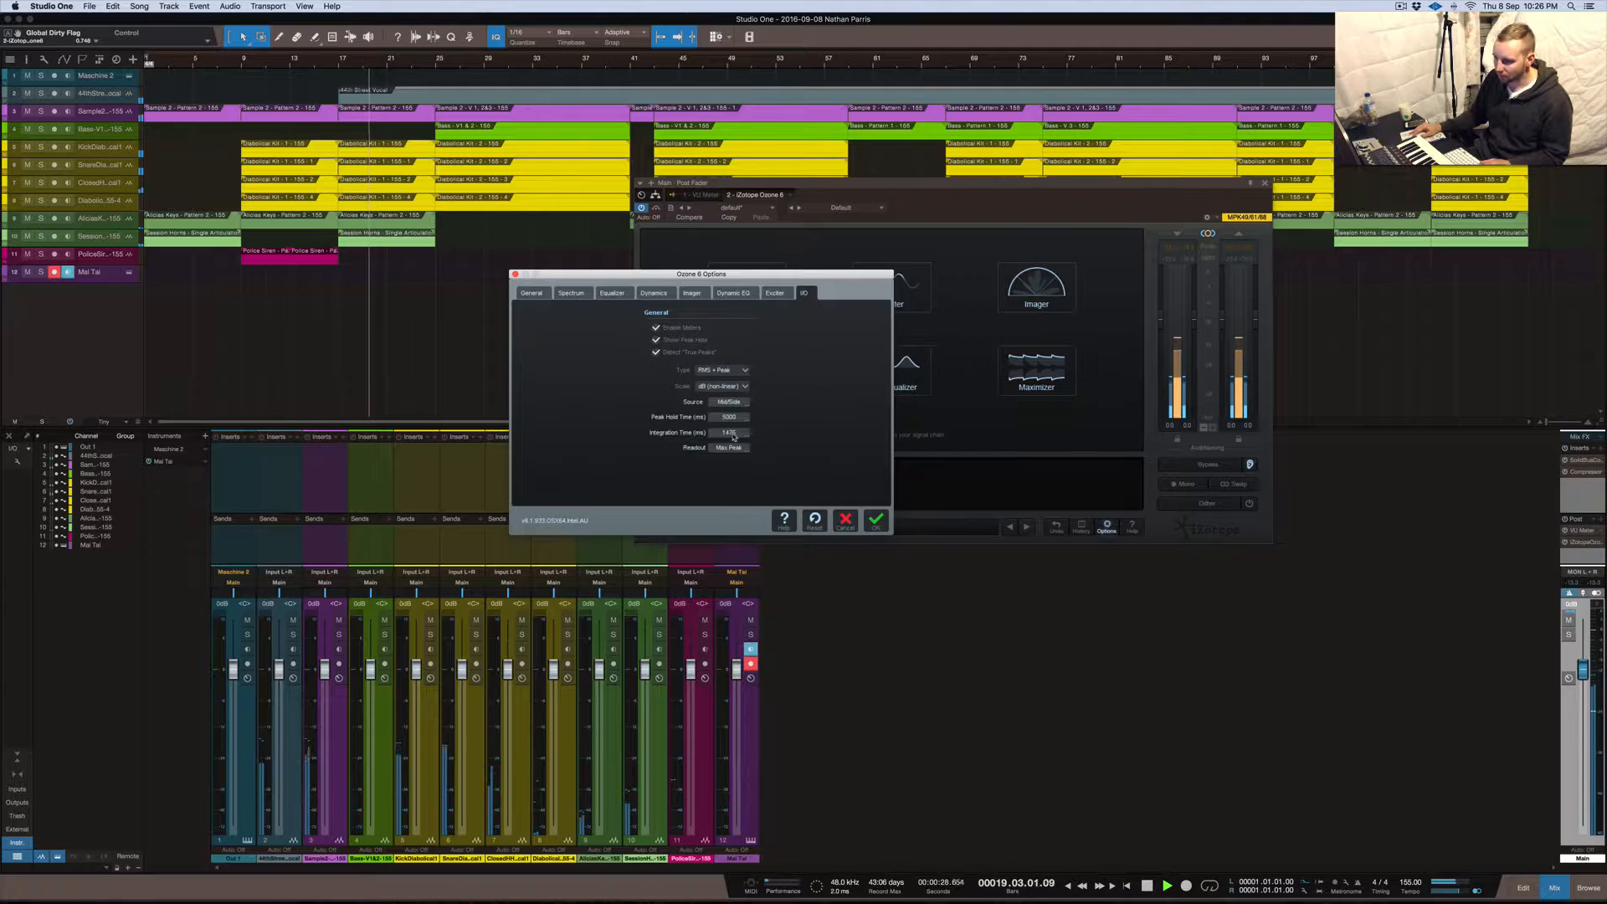
scroll(734, 436, up, 5)
scroll(734, 436, up, 5)
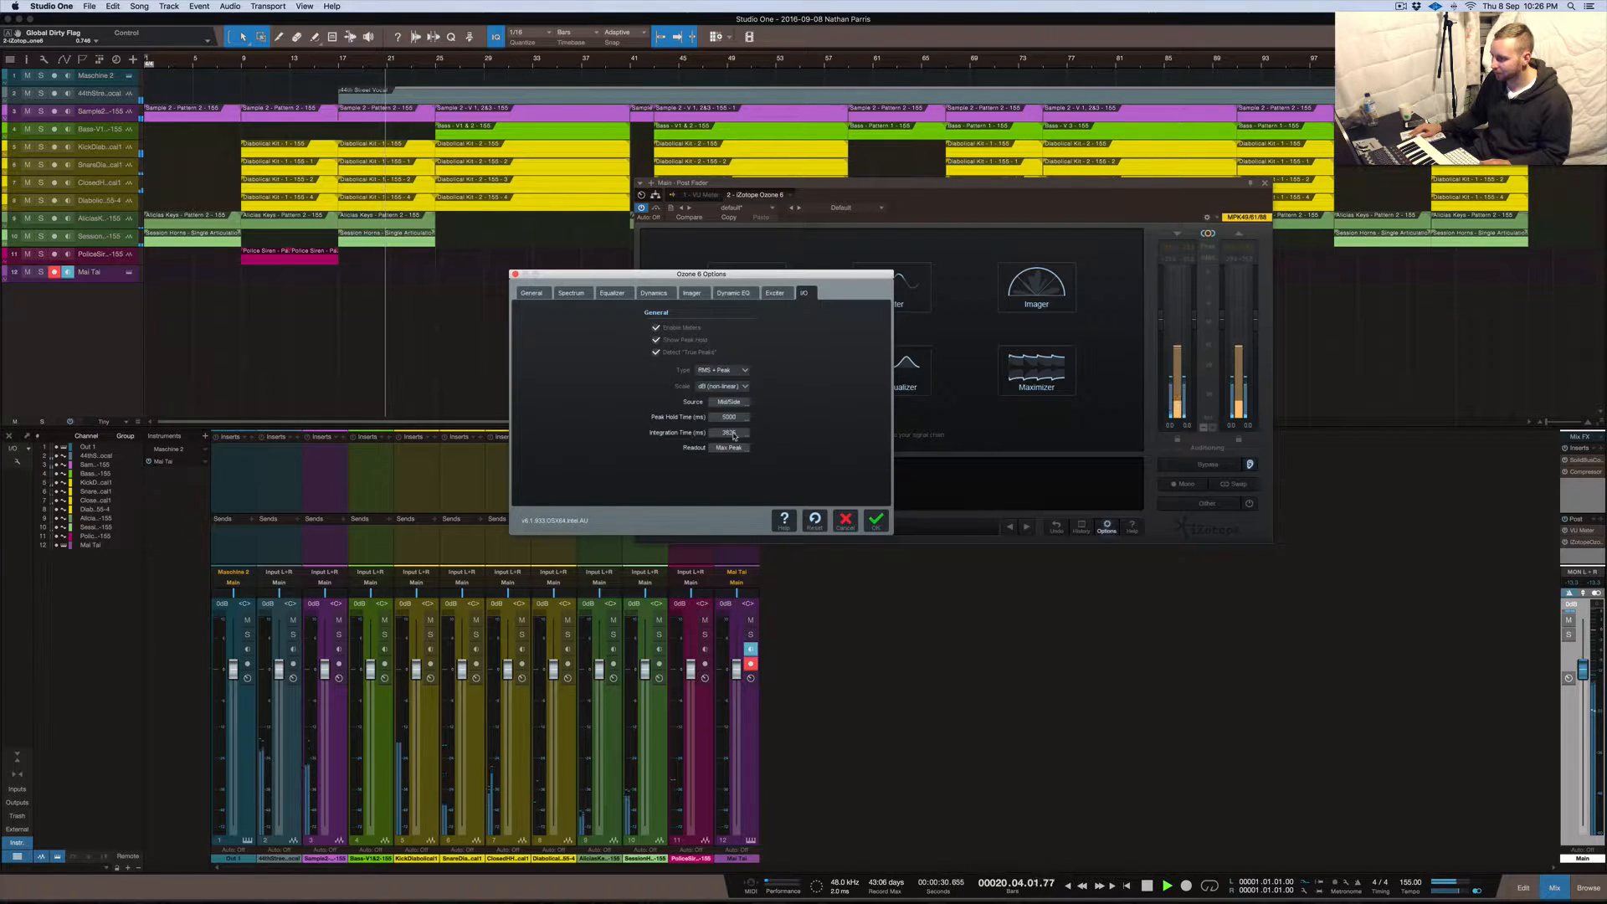
key(space)
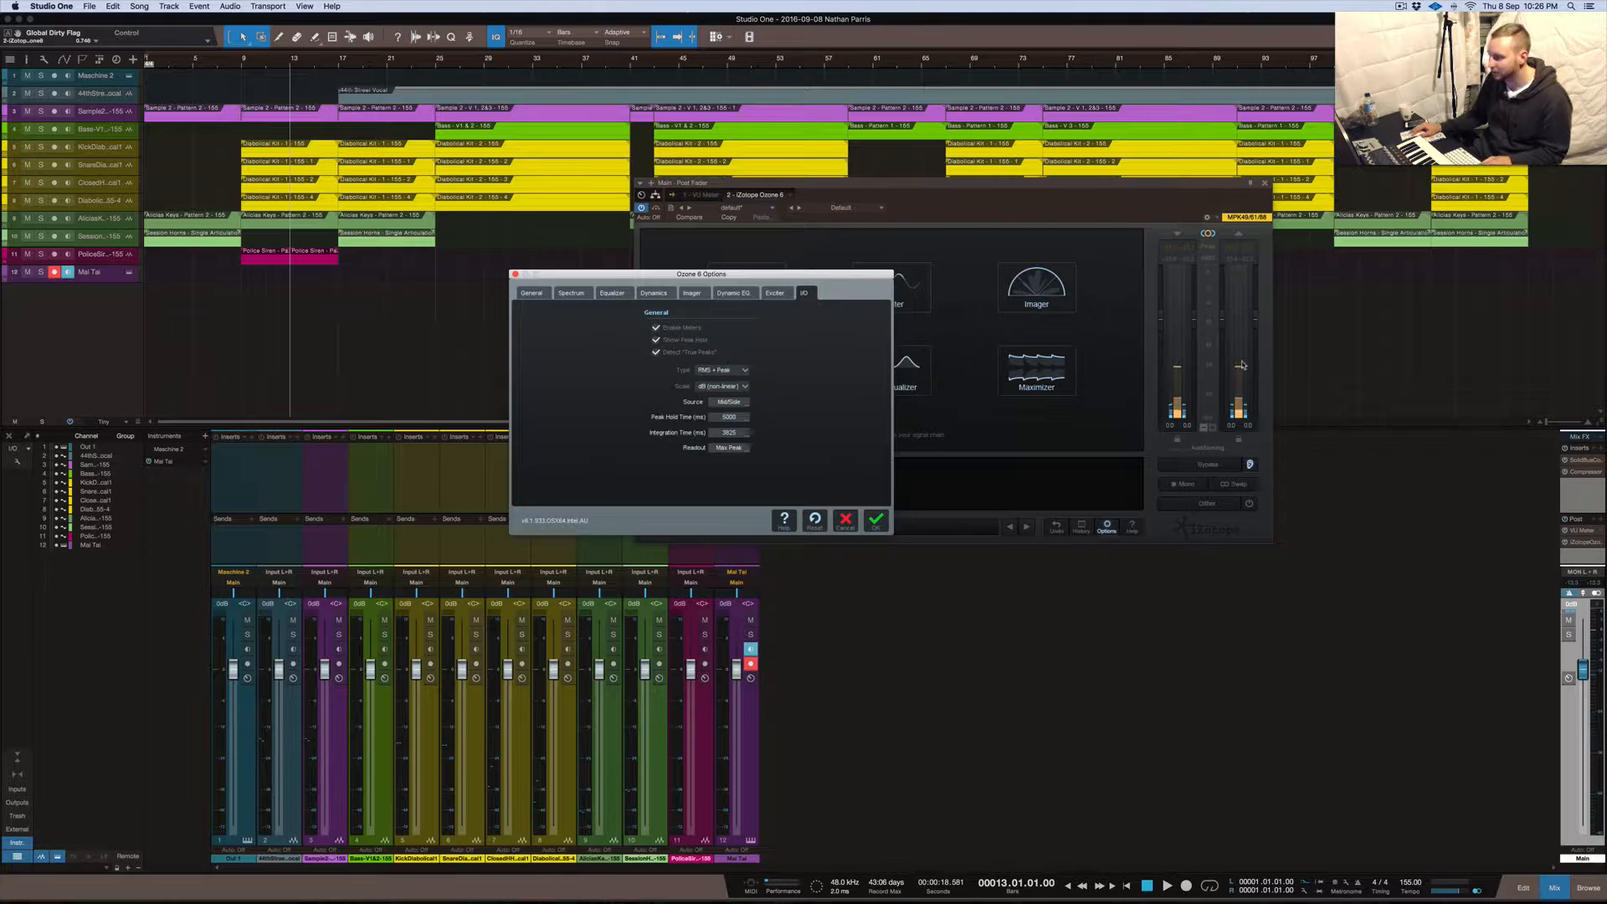
click(1237, 406)
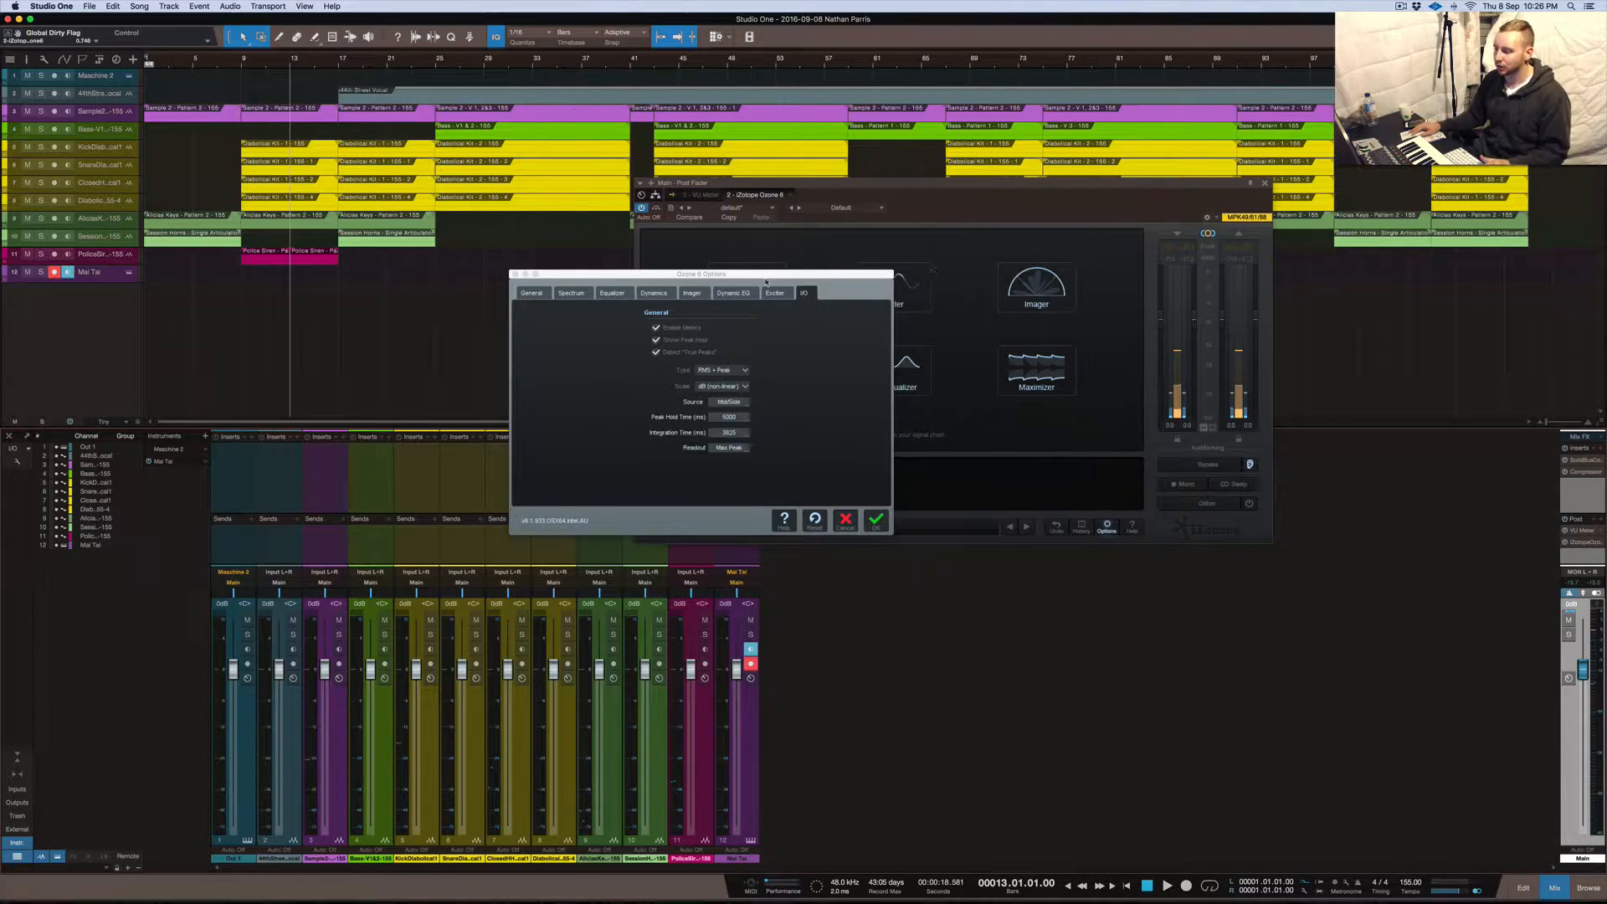
click(516, 275)
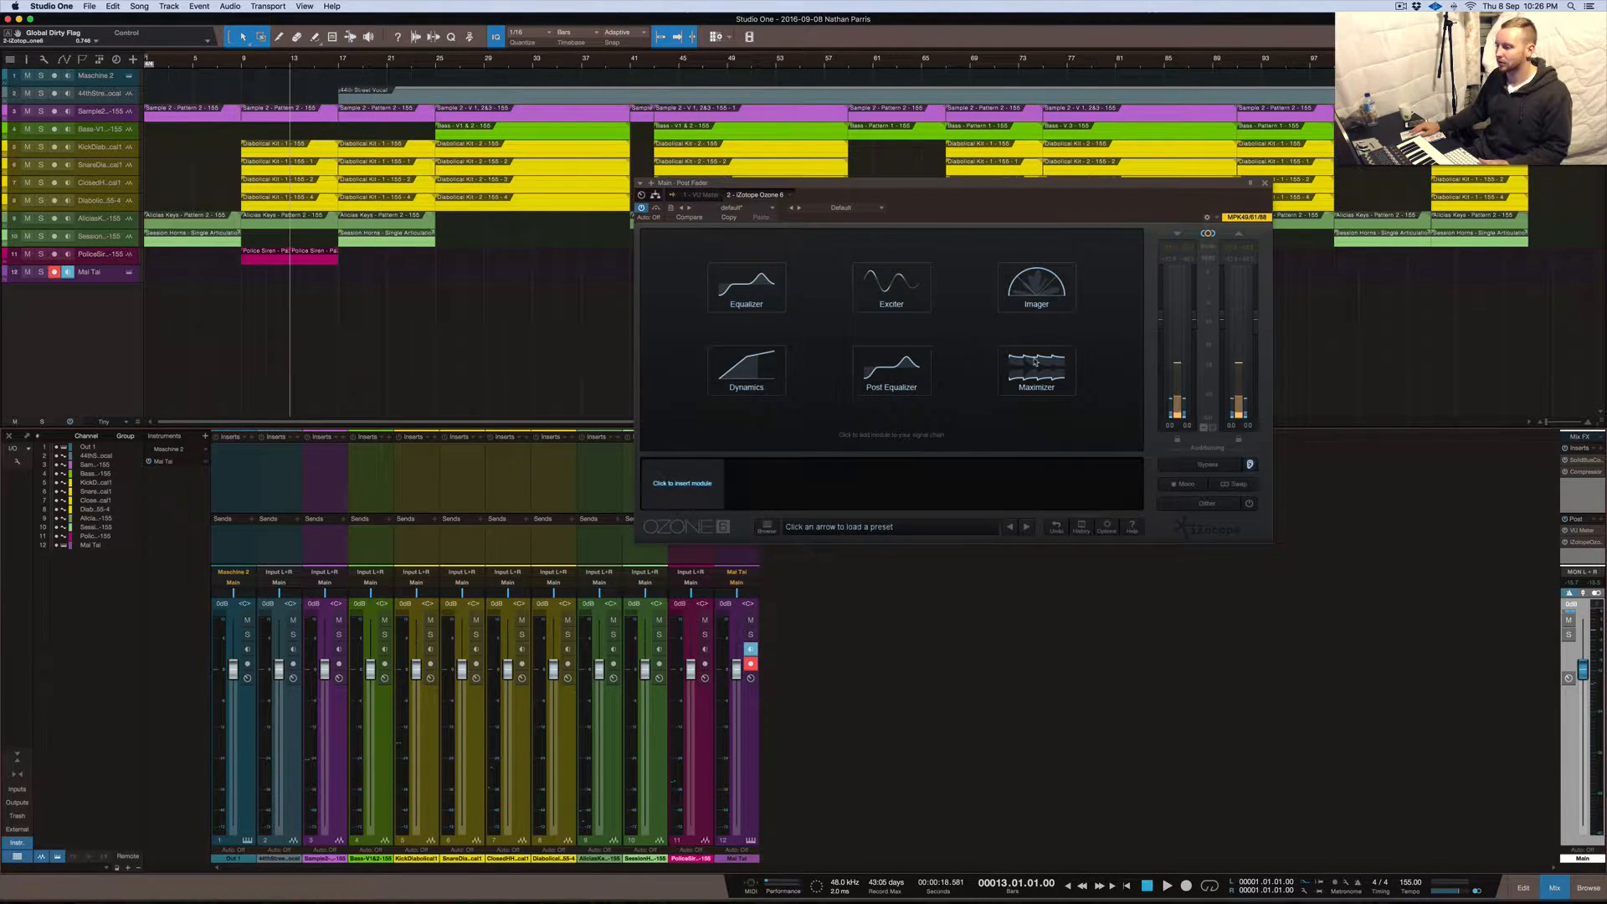
Add Ozone's Maximizer module with a -0.3 dB ceiling and a -12.4 dB threshold
click(1035, 361)
drag(769, 365, 767, 423)
drag(860, 307, 850, 323)
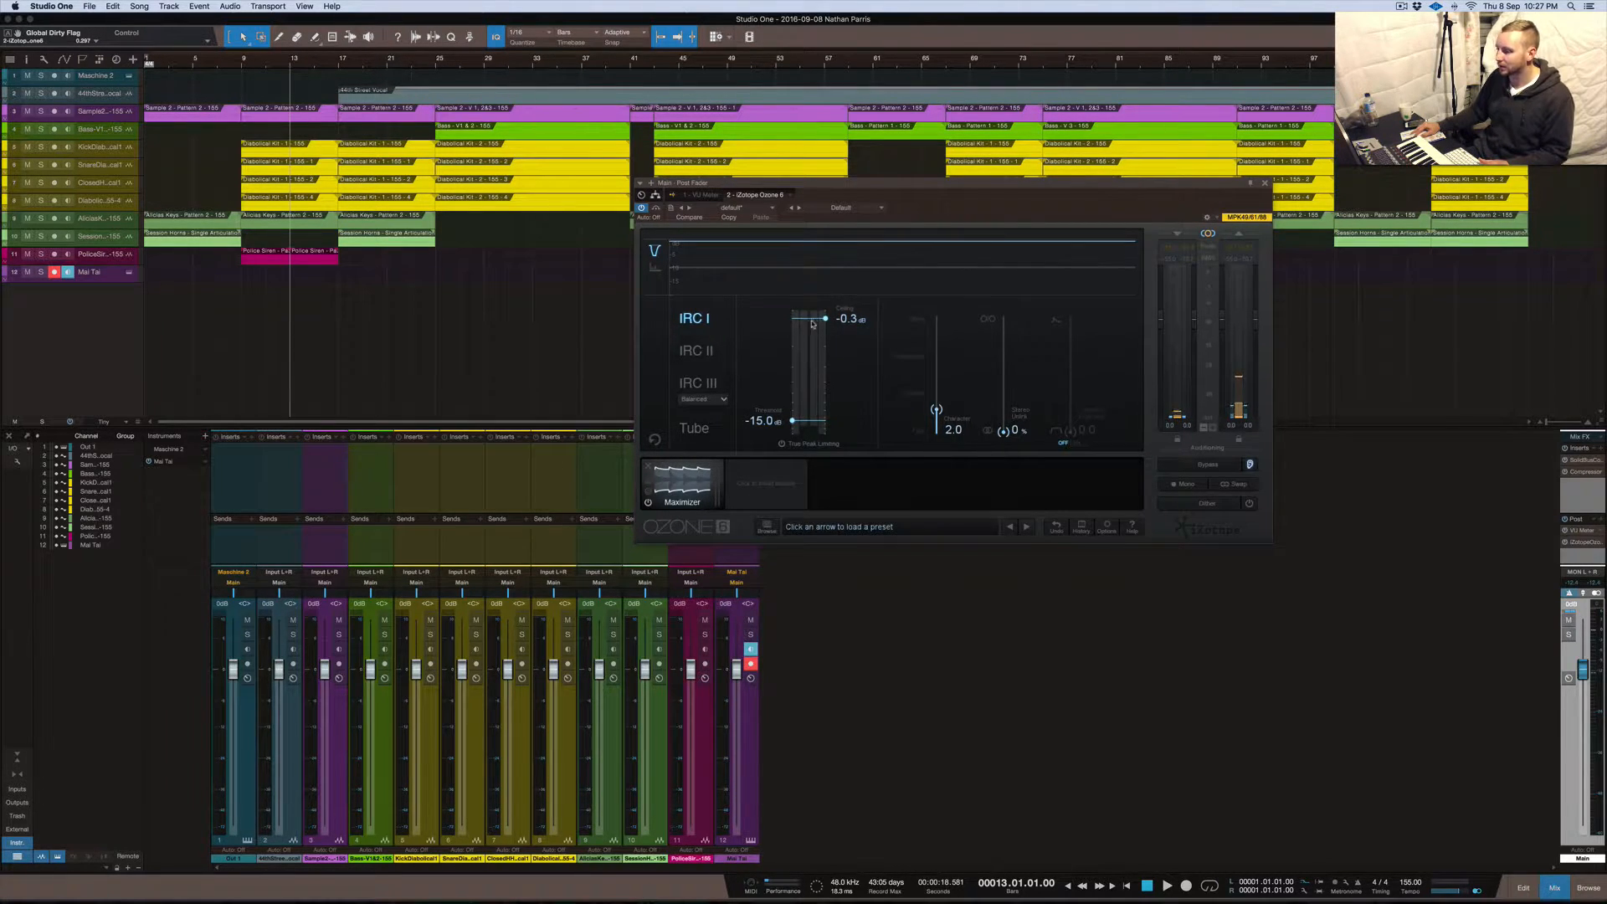
mouse_move(761, 421)
mouse_down()
mouse_move(760, 354)
mouse_move(763, 414)
mouse_up()
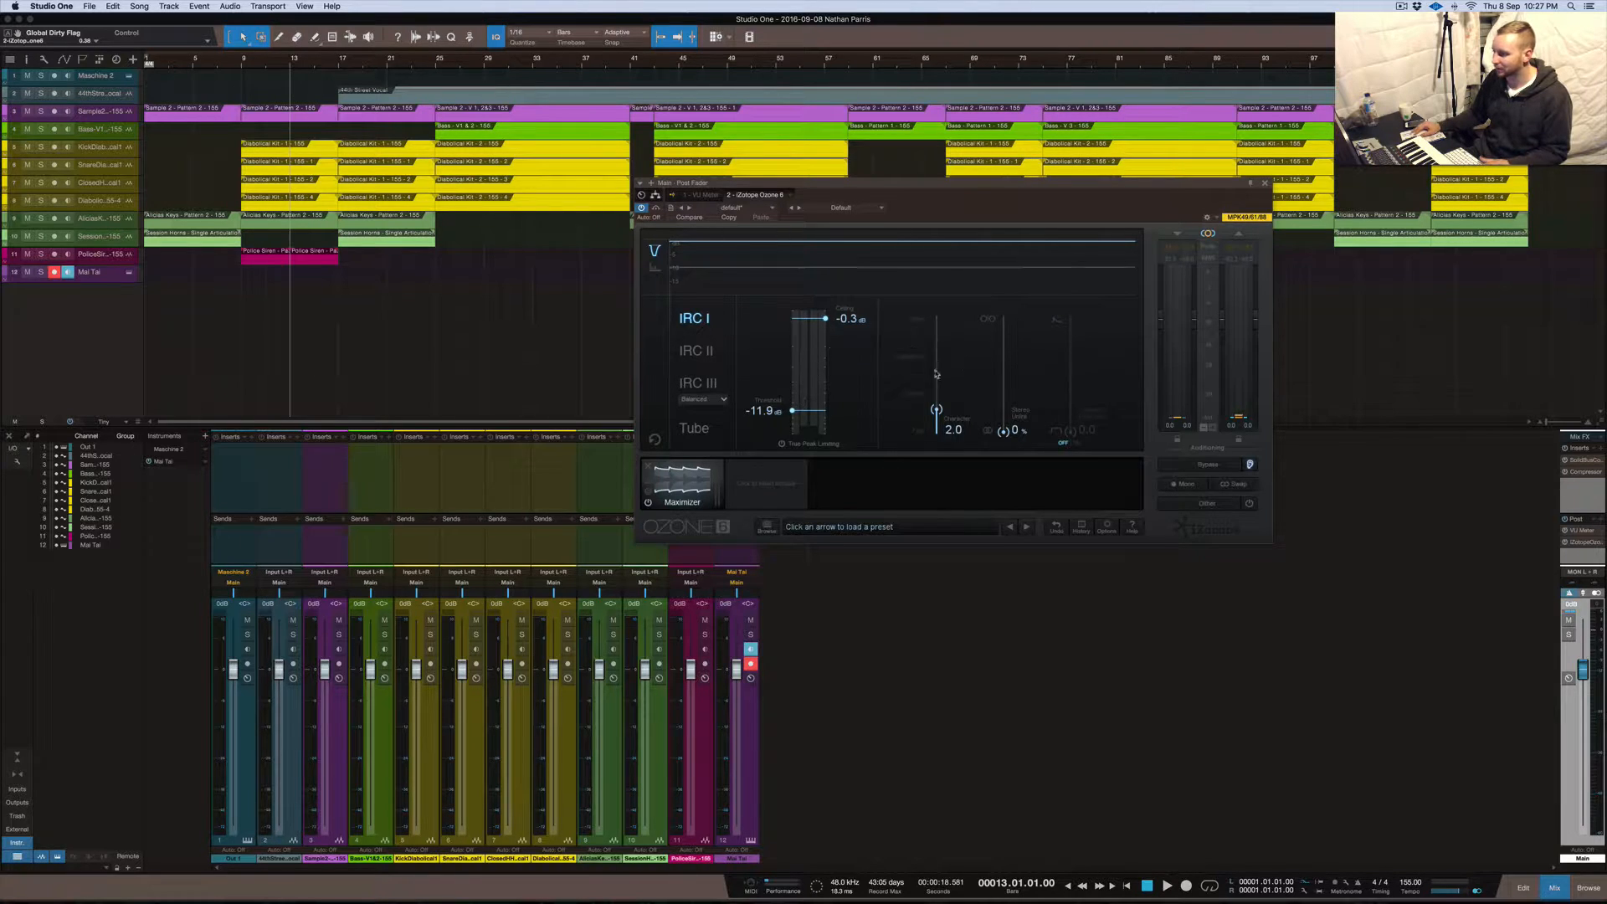
drag(765, 412, 765, 410)
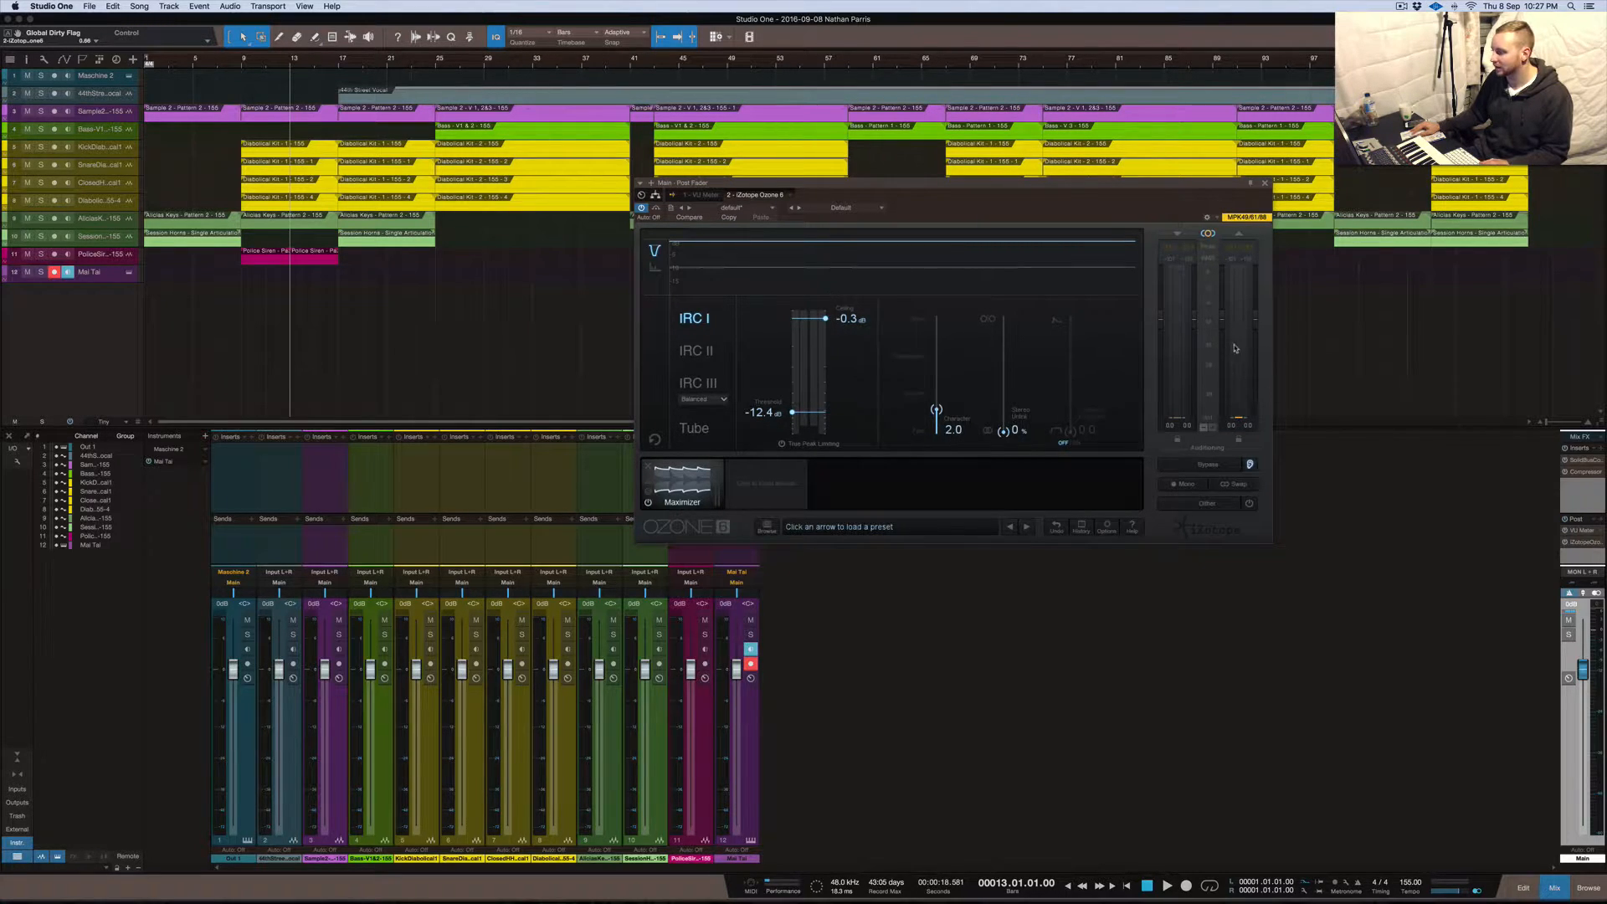
Bypass and remove the Maximizer, and play the mix from bar 13 to check the unprocessed level
click(648, 503)
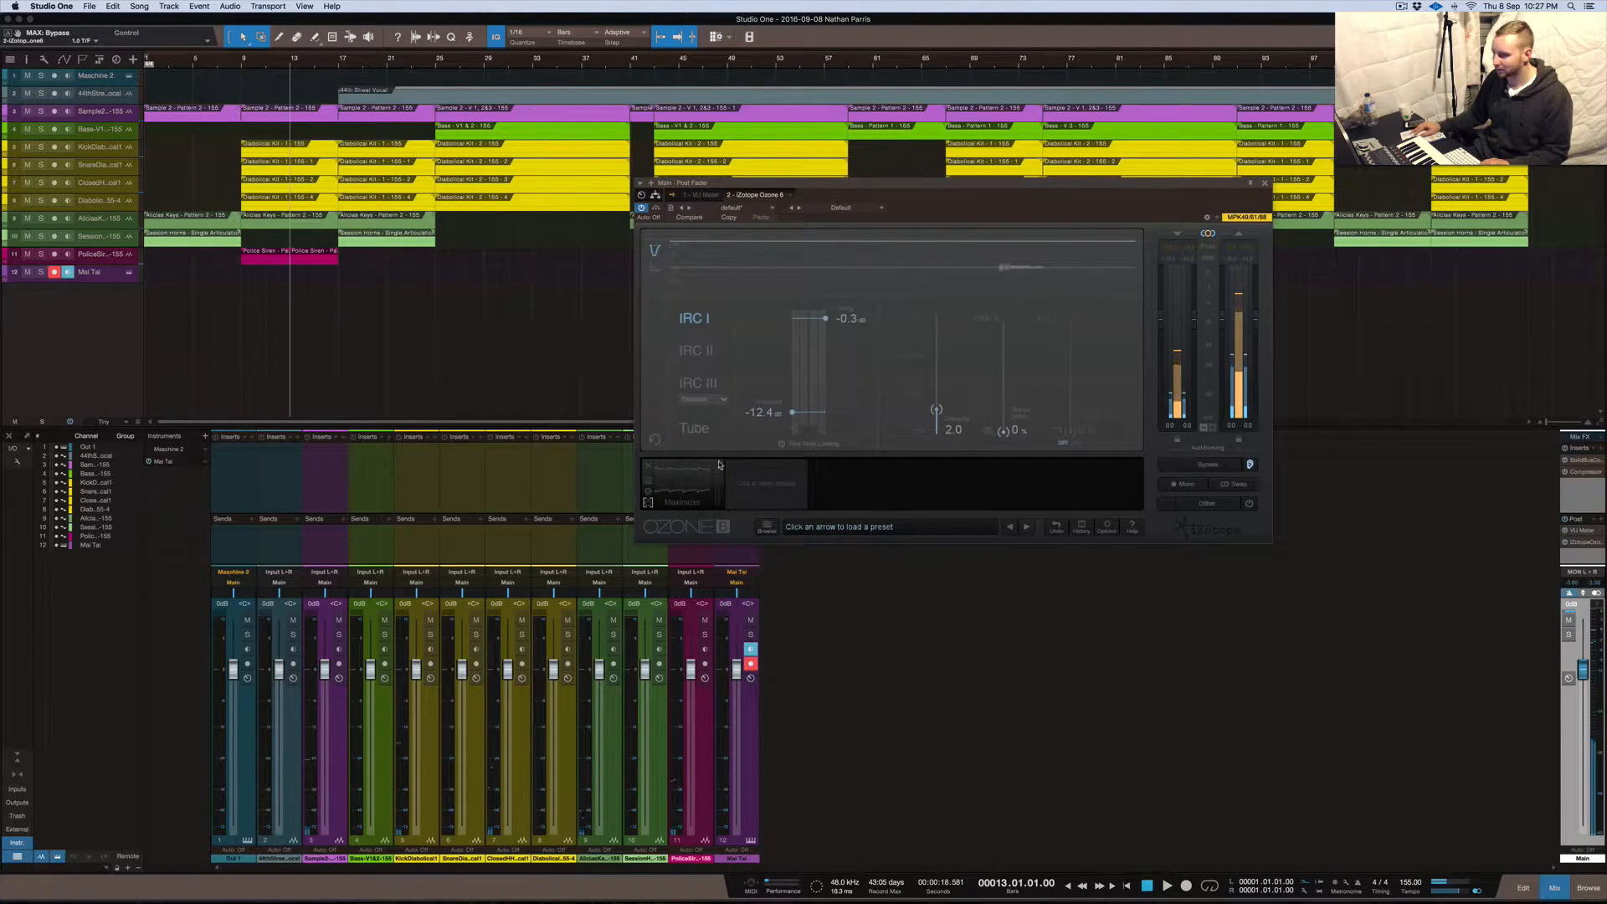
click(640, 467)
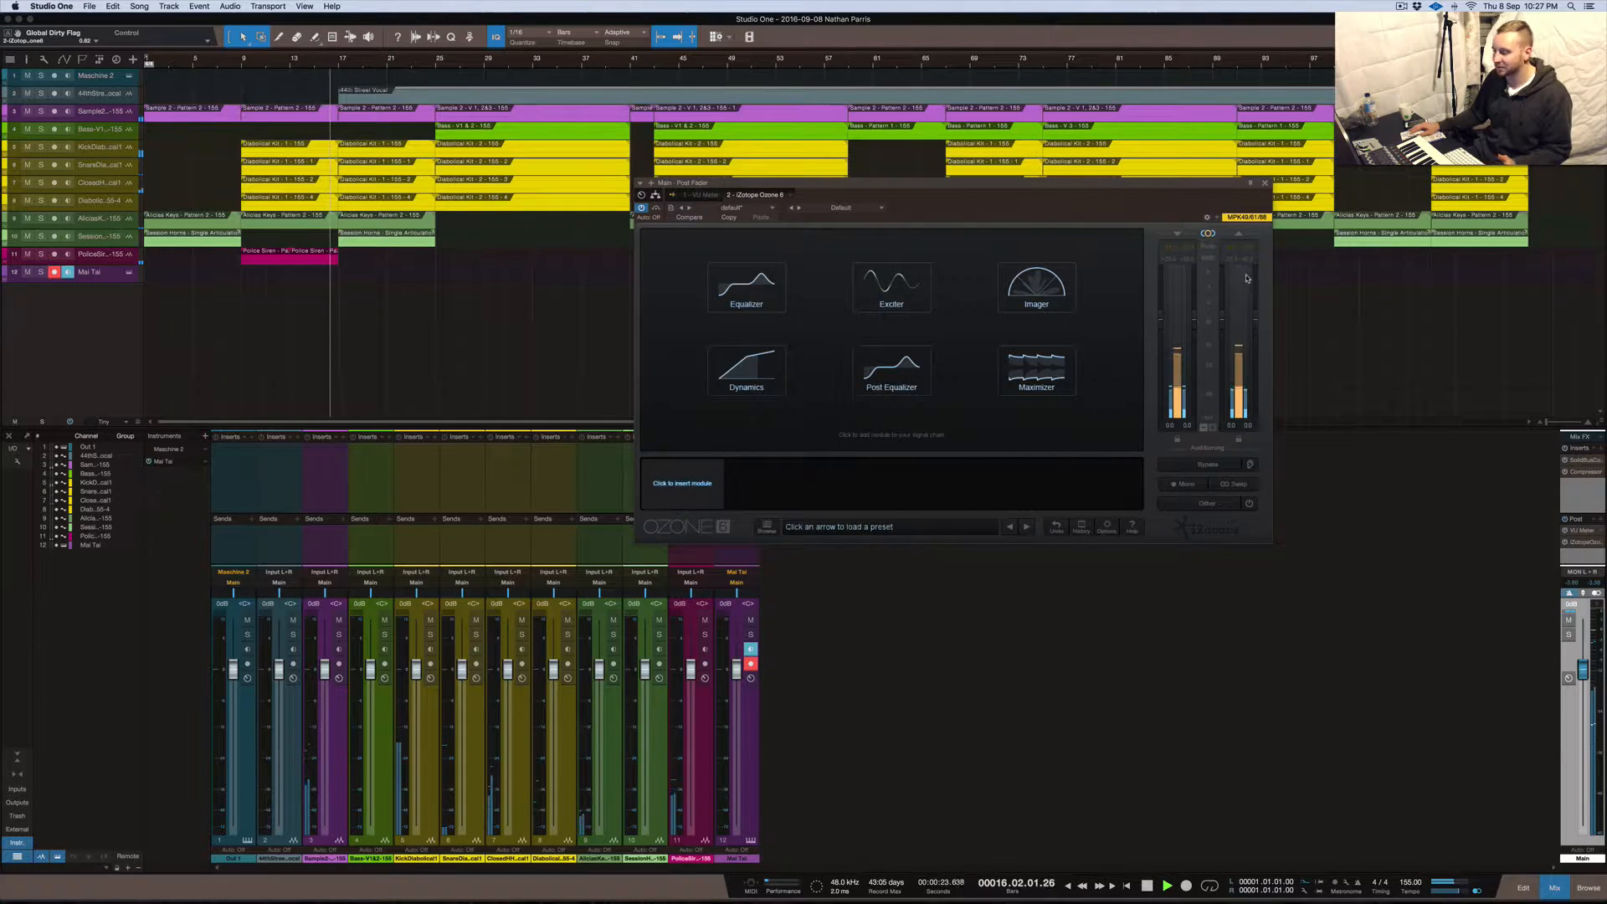
key(space)
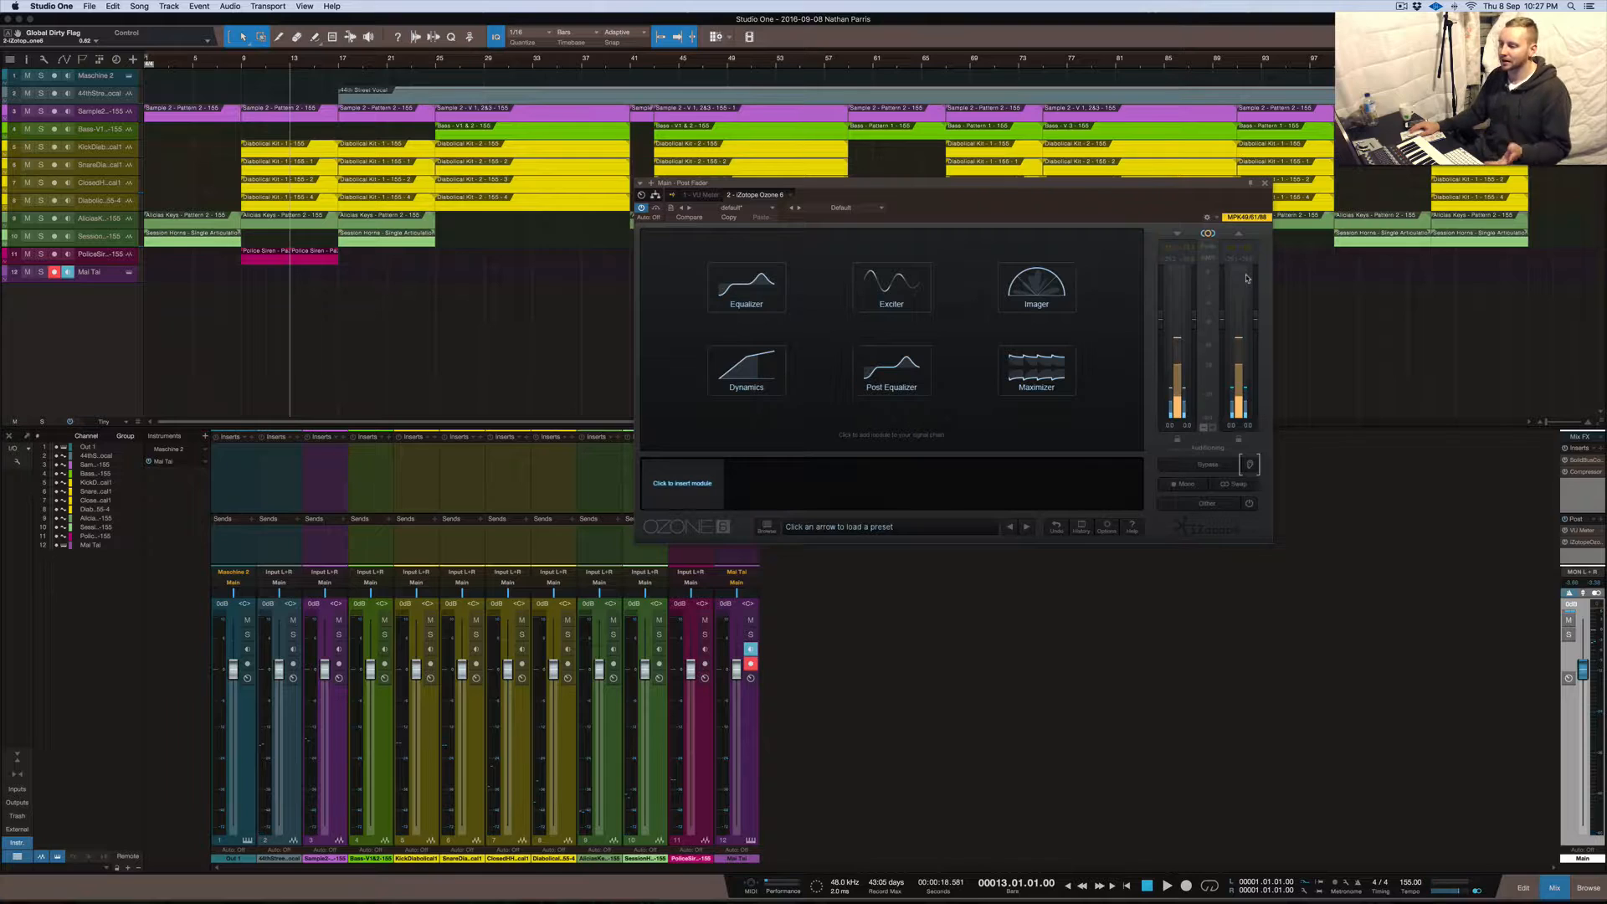
Add a fresh Maximizer module with a -0.4 dB ceiling, and deactivate and close Ozone on the main output
click(1031, 370)
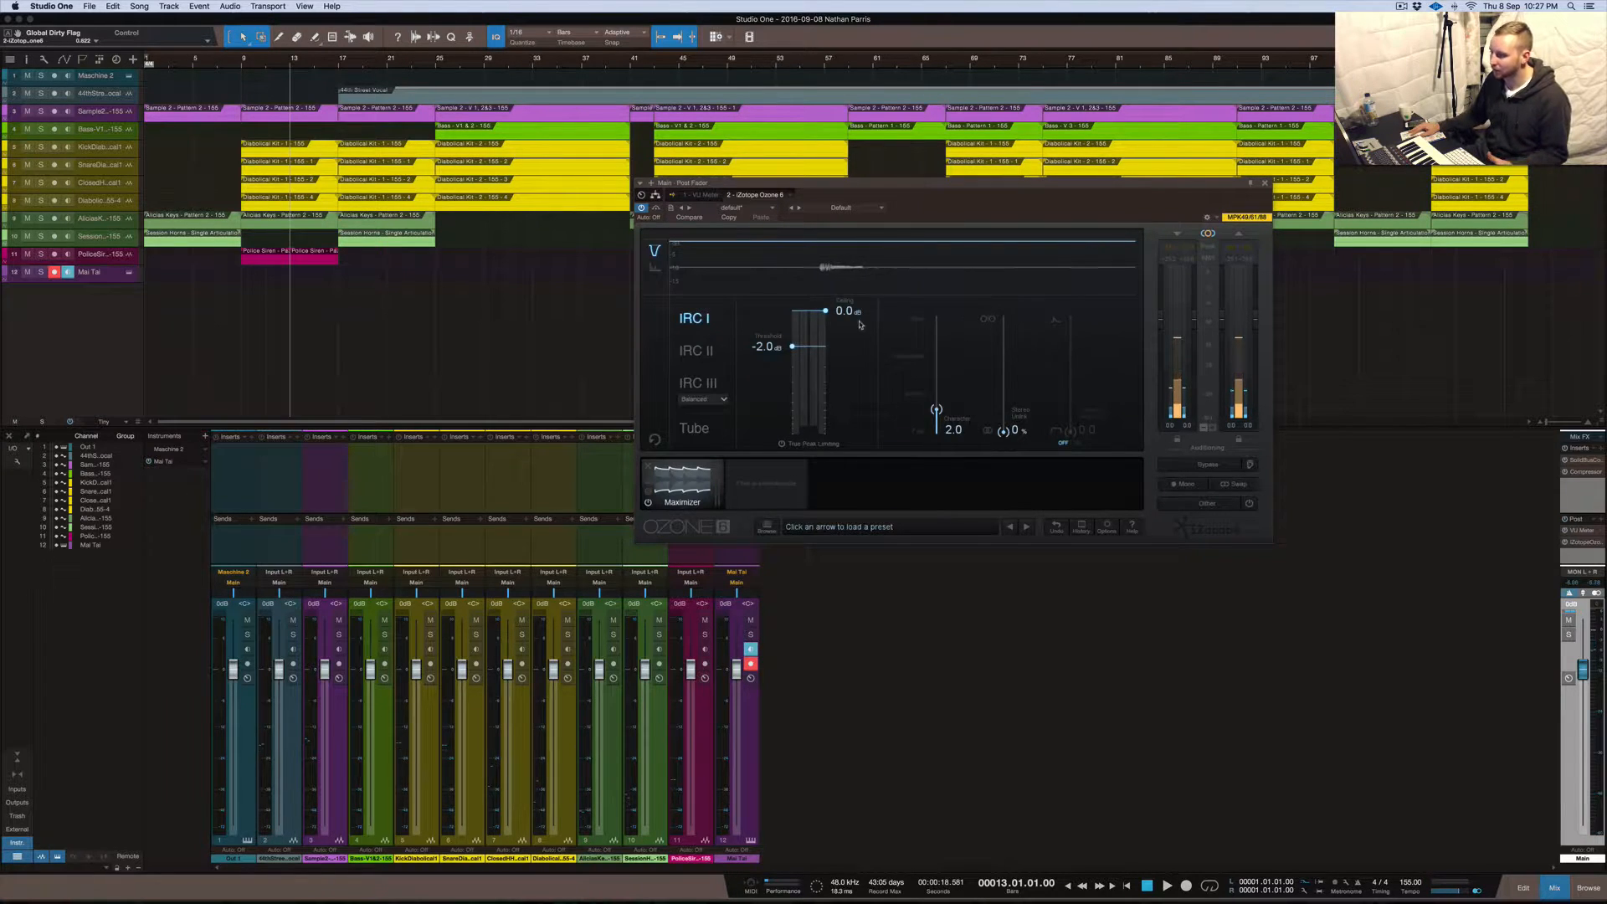
drag(847, 315, 847, 324)
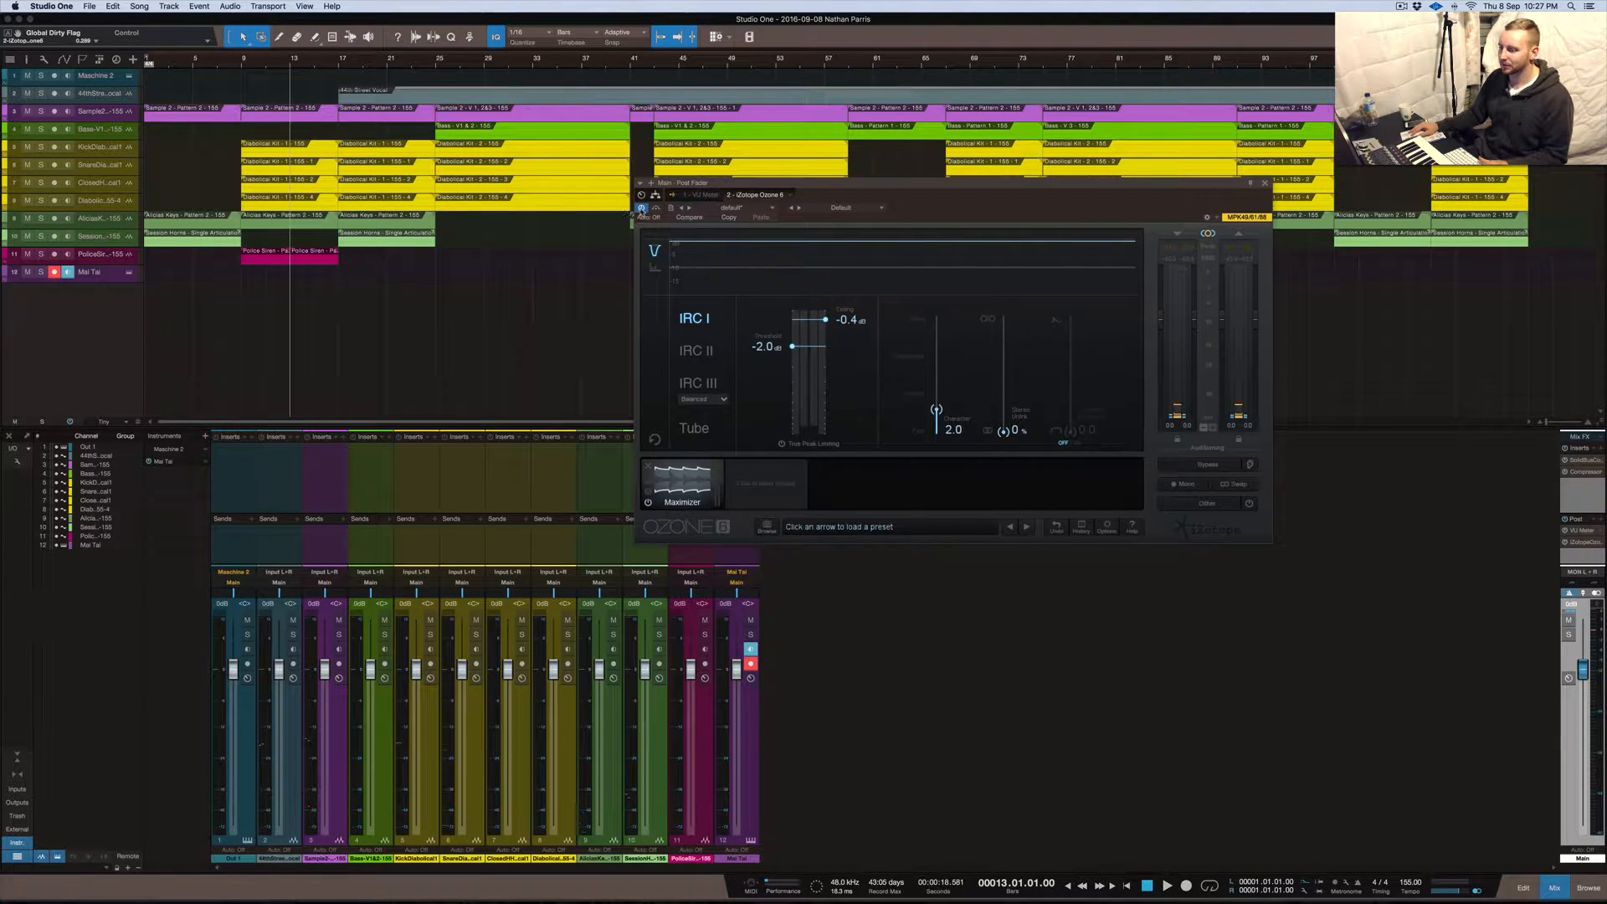
click(1264, 186)
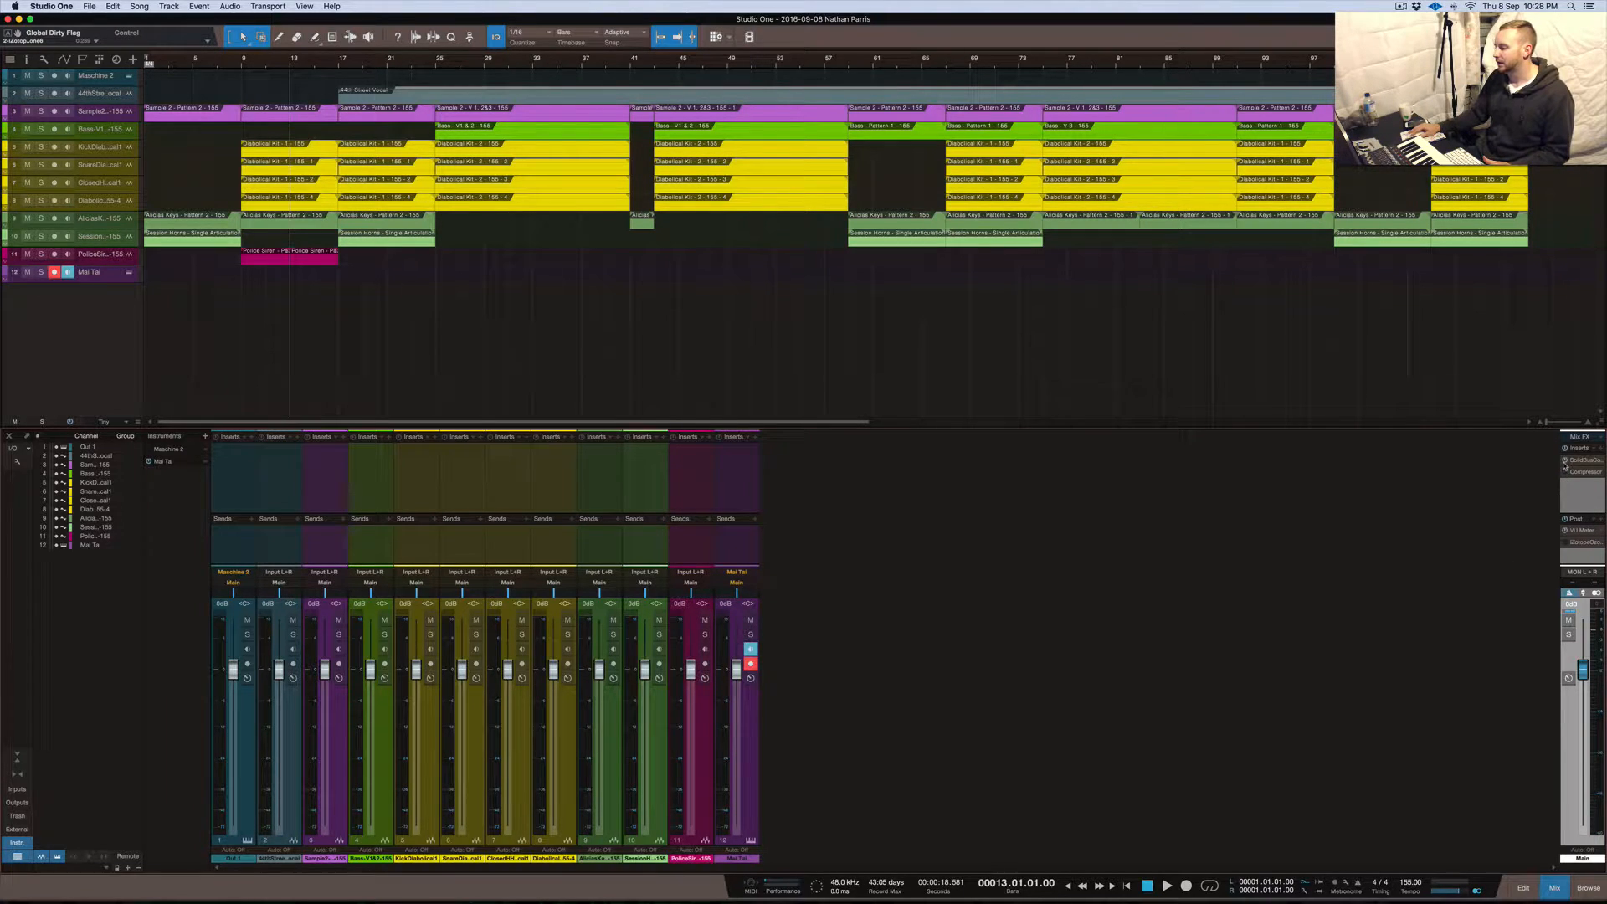
Remove the bus compressor insert and Ozone from the main output, and open the VU Meter in the empty mixer area
drag(1602, 461, 1559, 584)
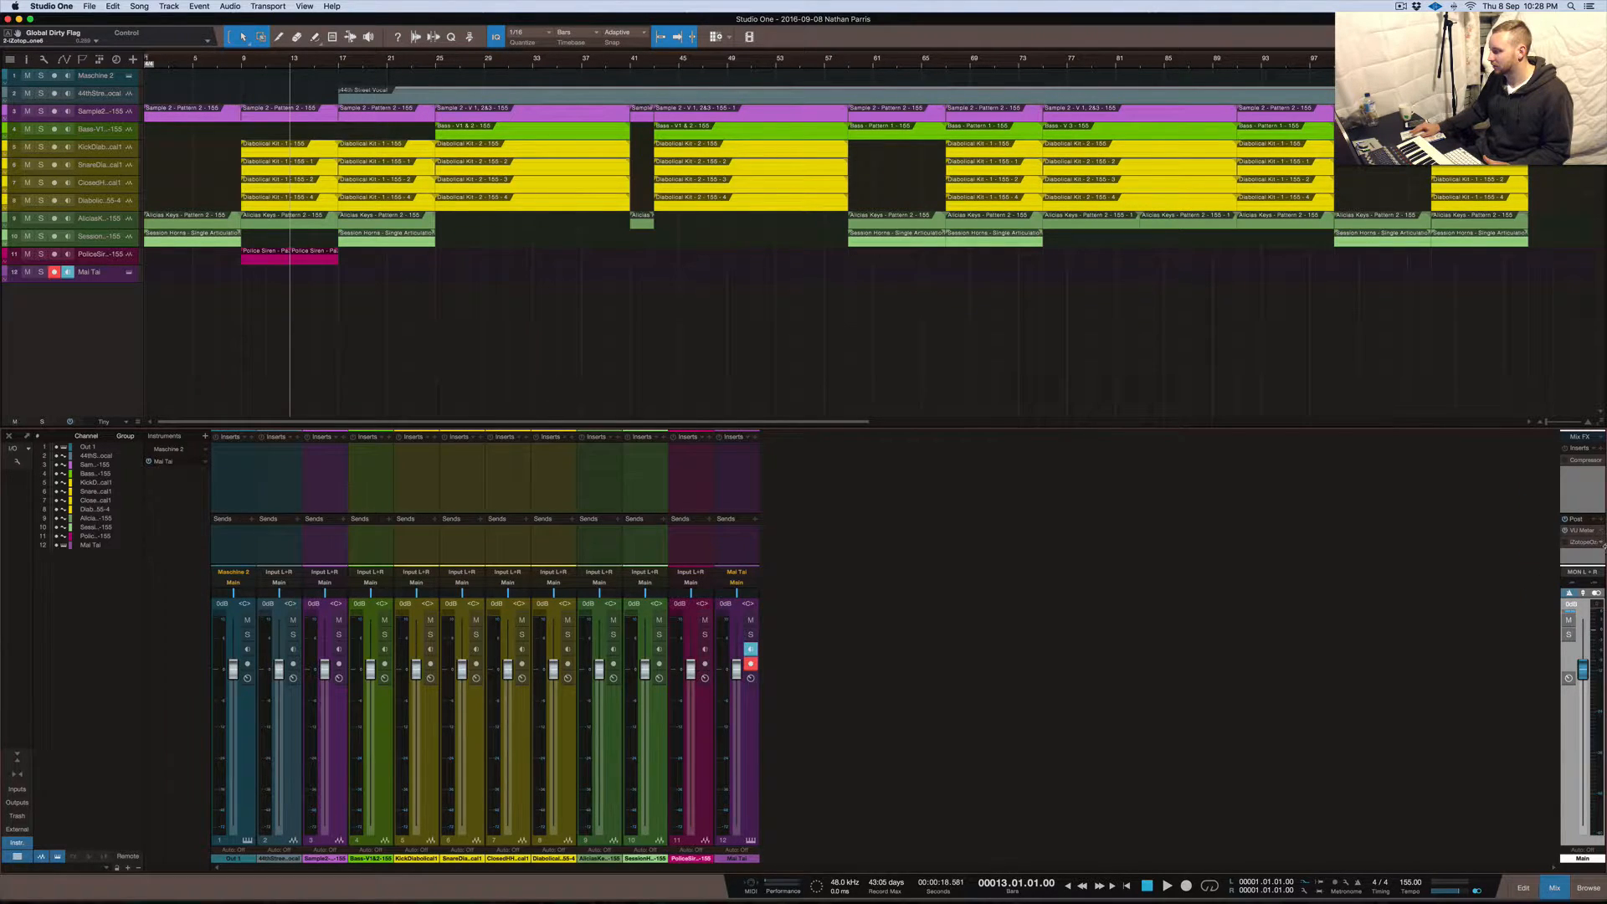
drag(1602, 546, 1482, 566)
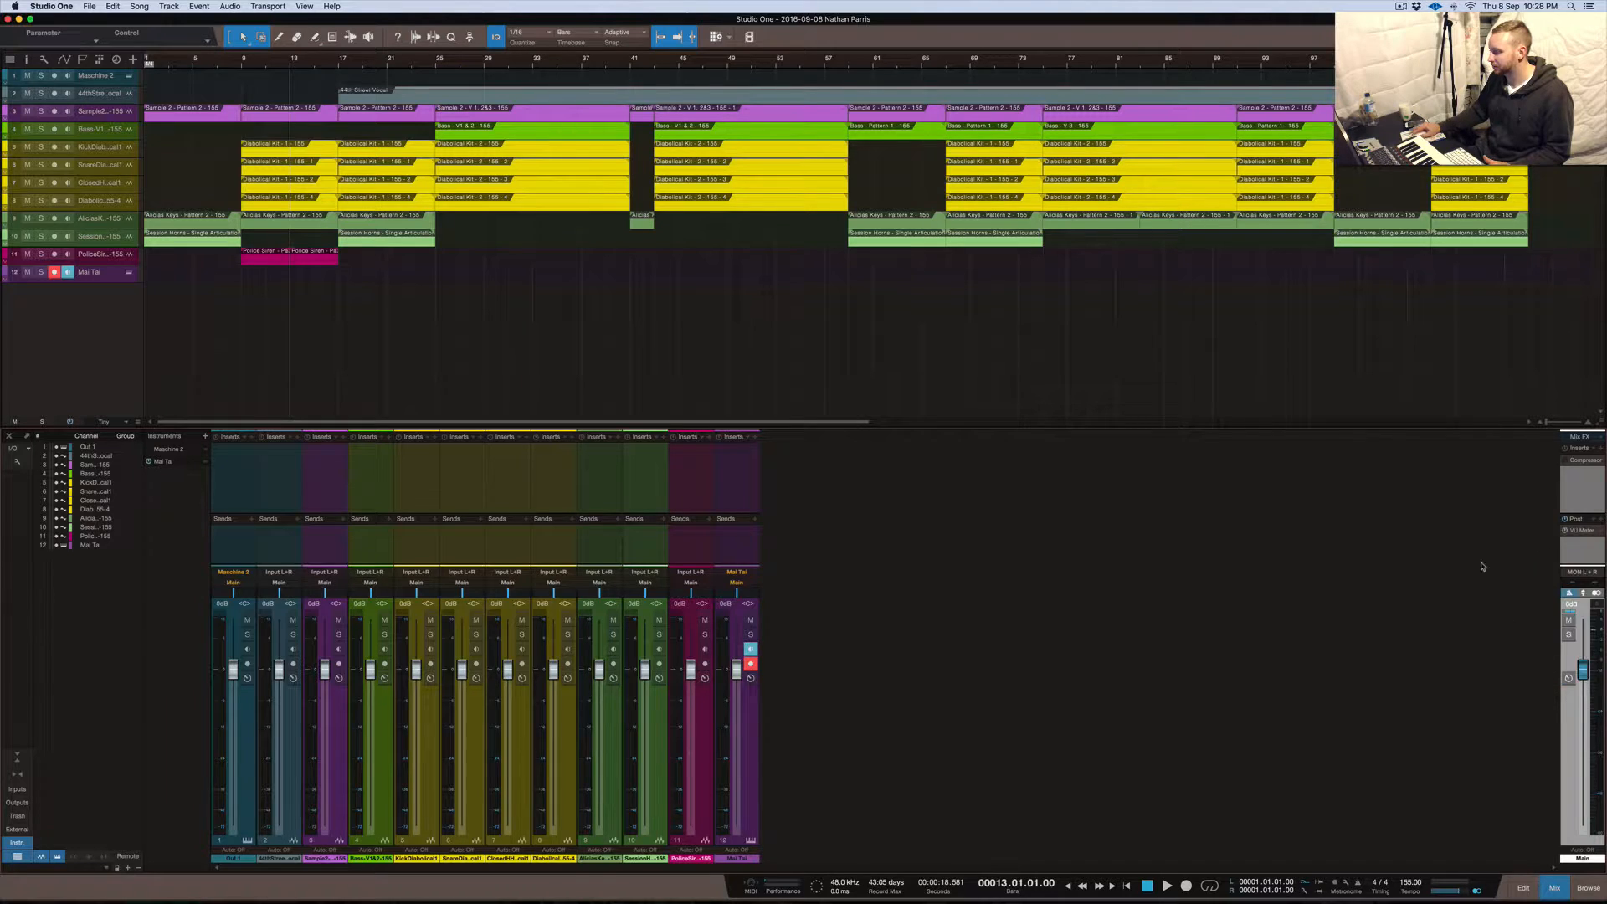
double_click(1580, 531)
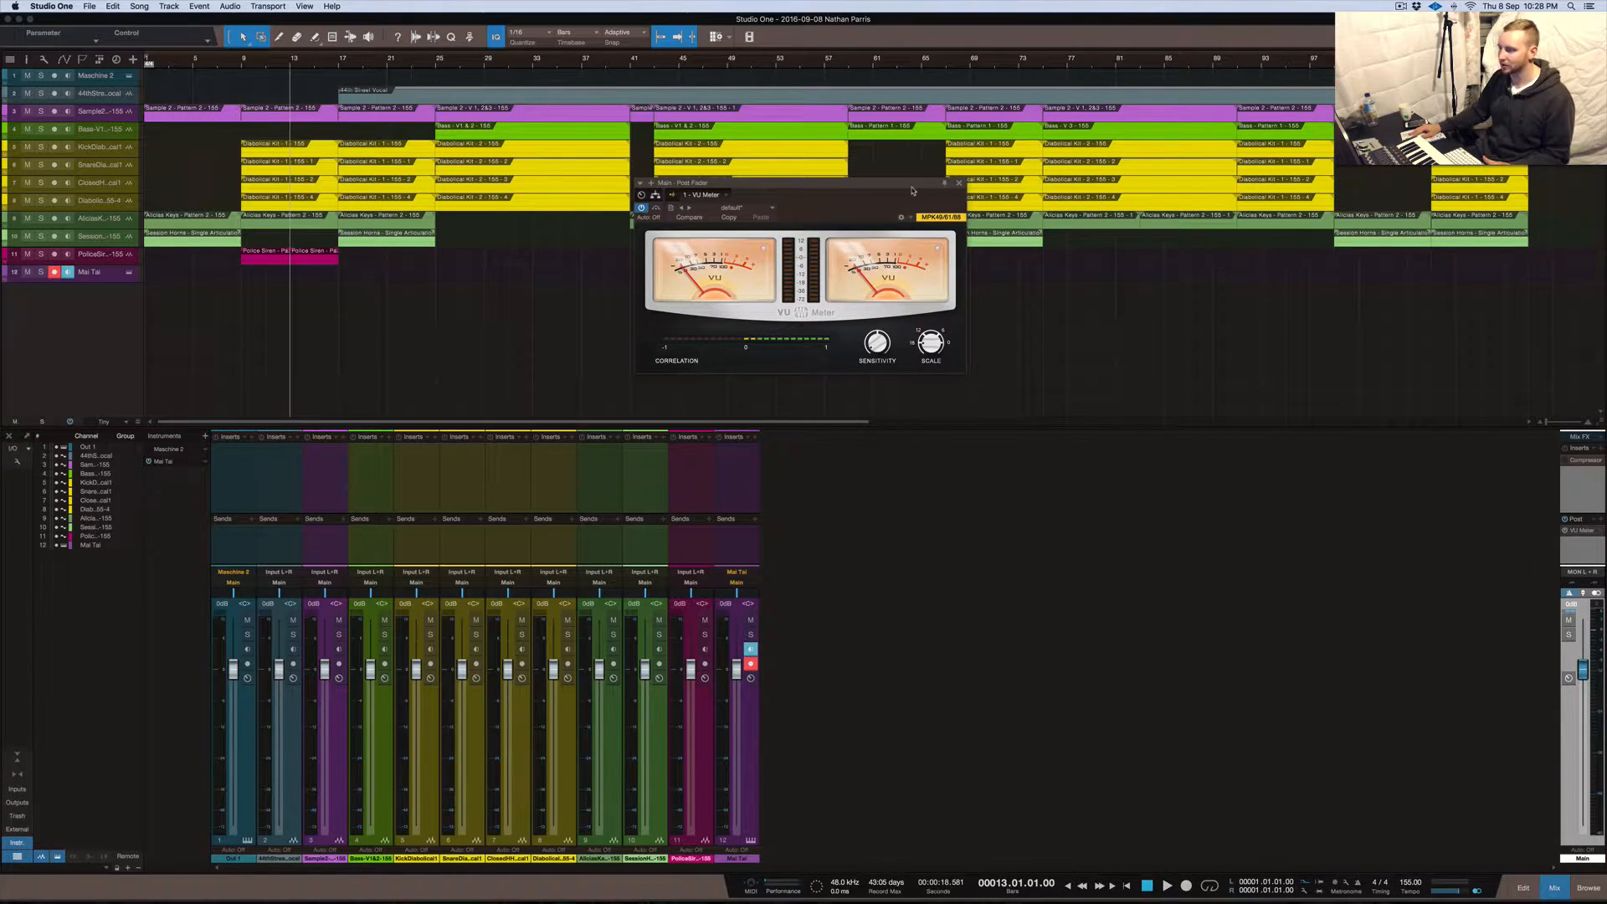
drag(919, 182, 1046, 436)
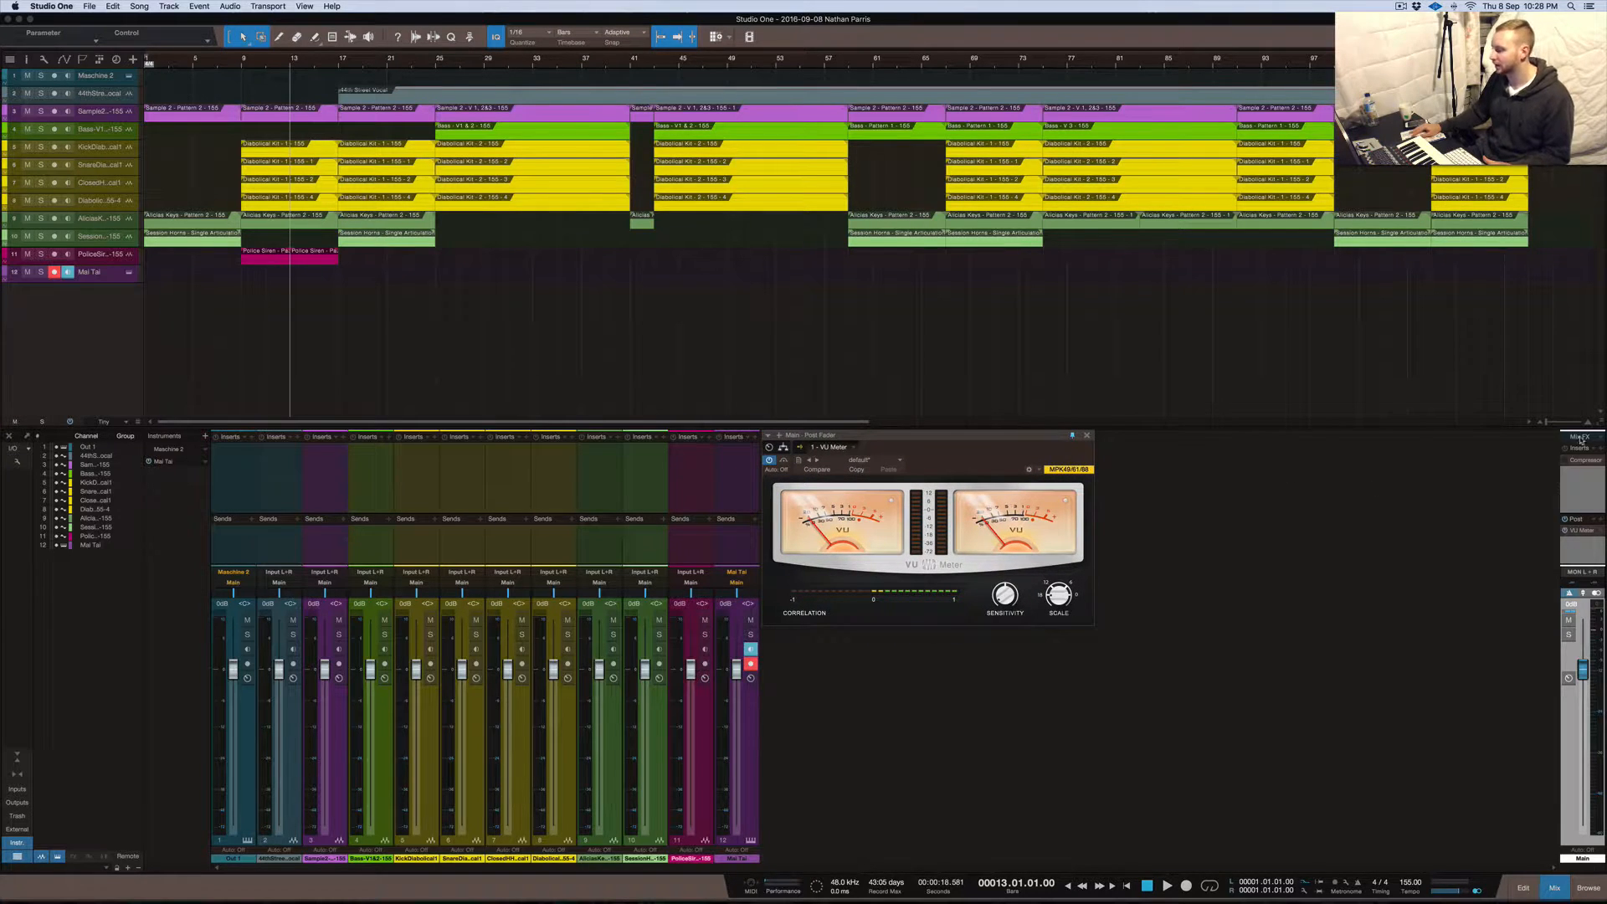
Add PreSonus's Level Meter to the main output's post-fader slots, widen its window and place it below the VU Meter
click(1600, 523)
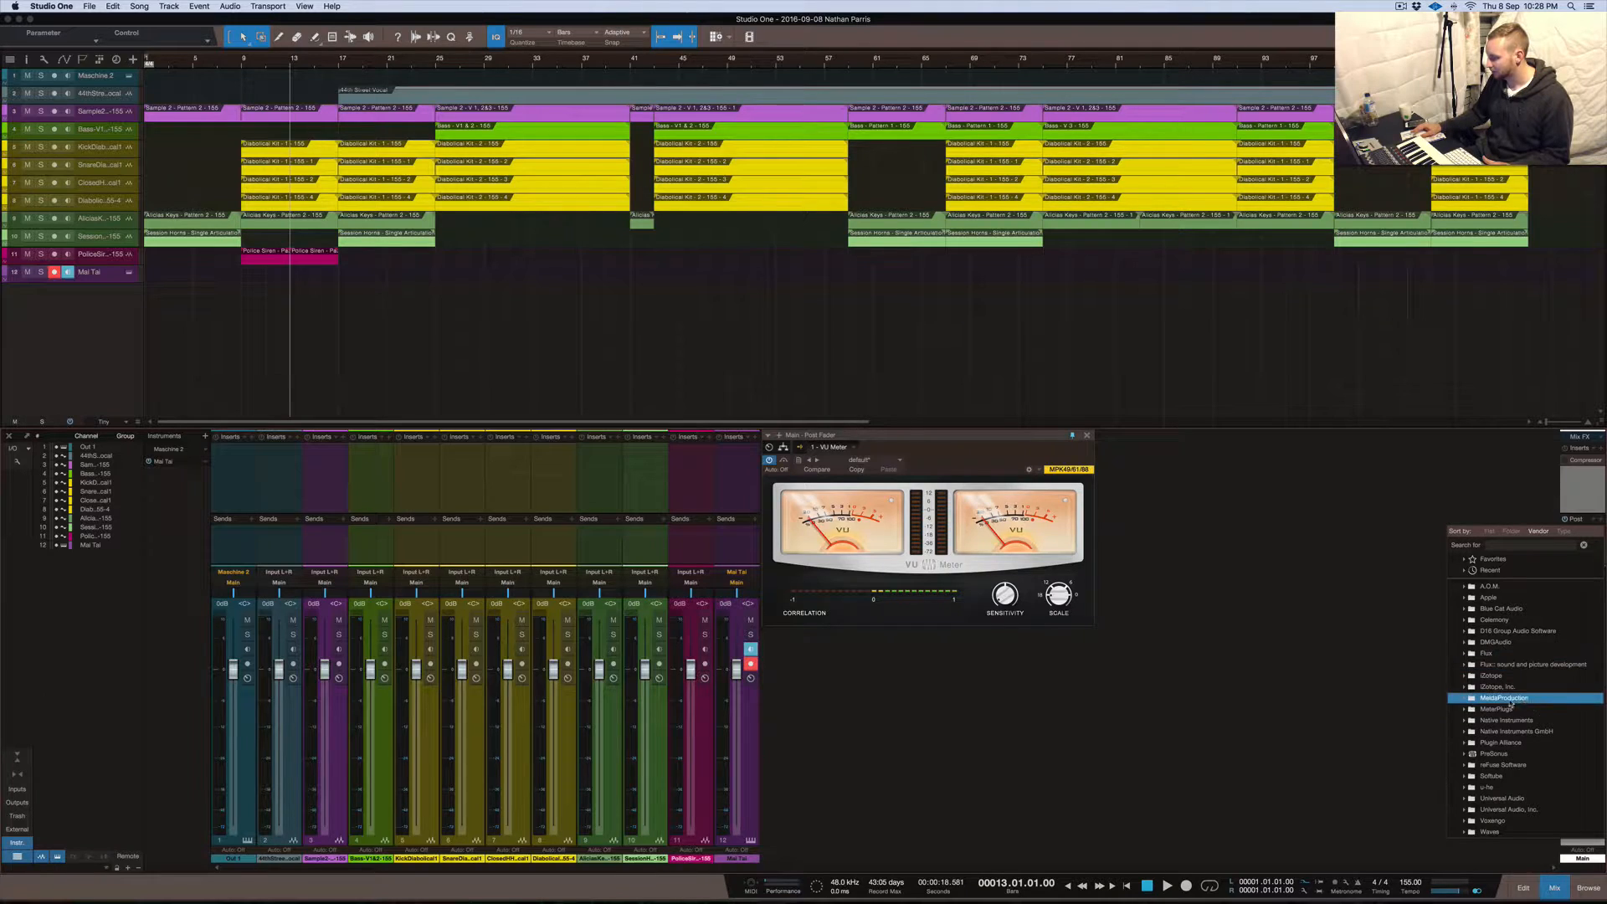
click(1463, 753)
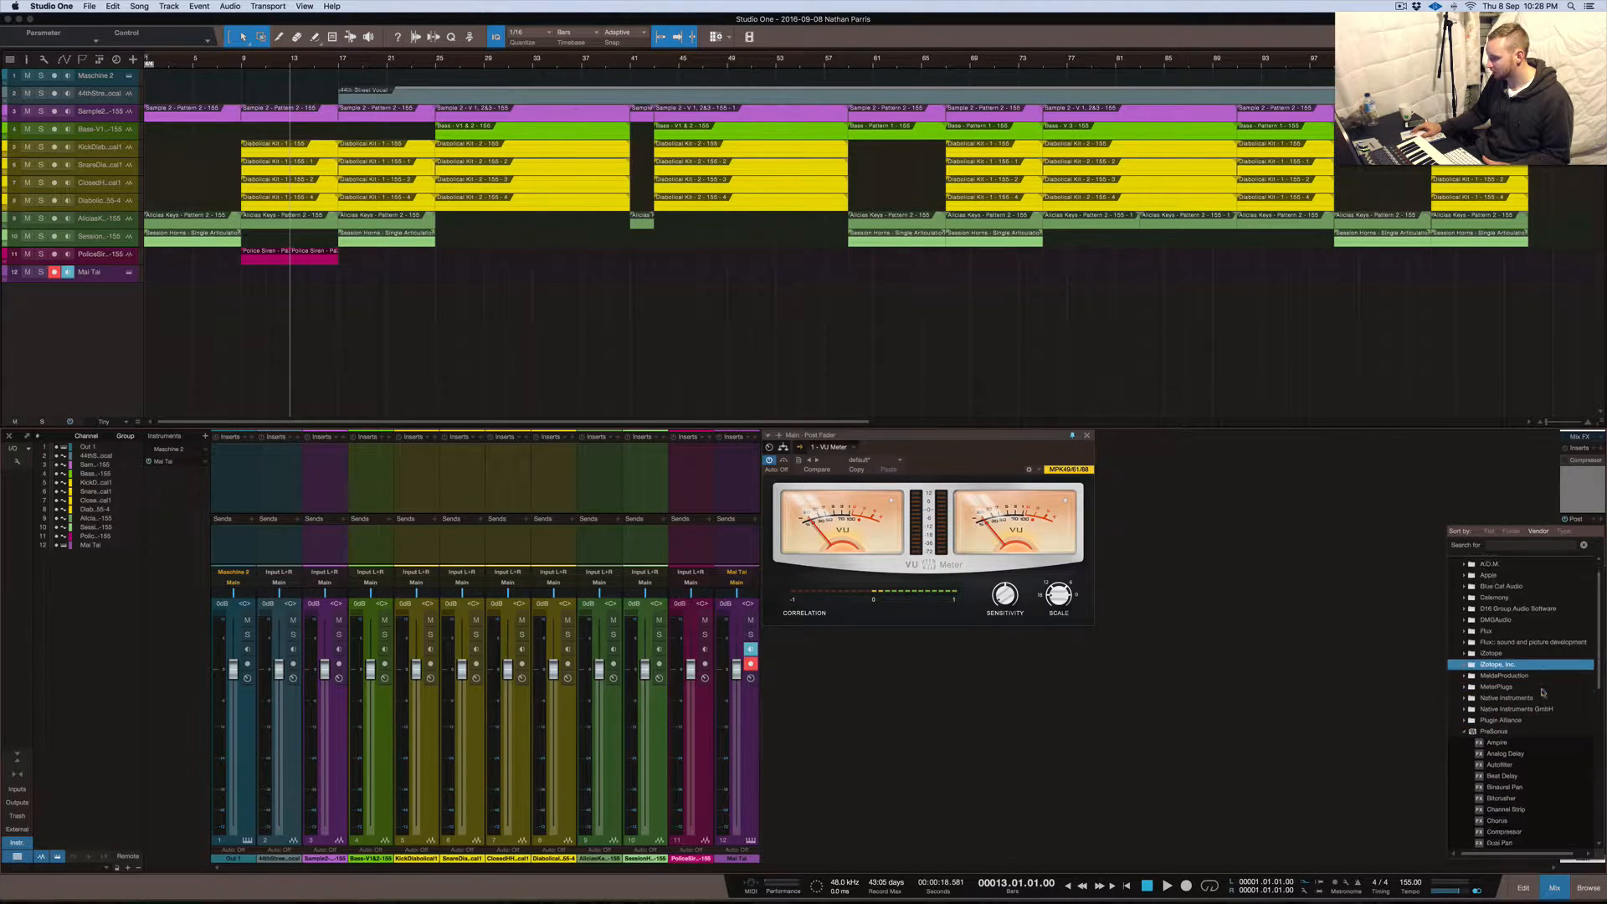
scroll(1523, 670, down, 5)
scroll(1565, 699, down, 4)
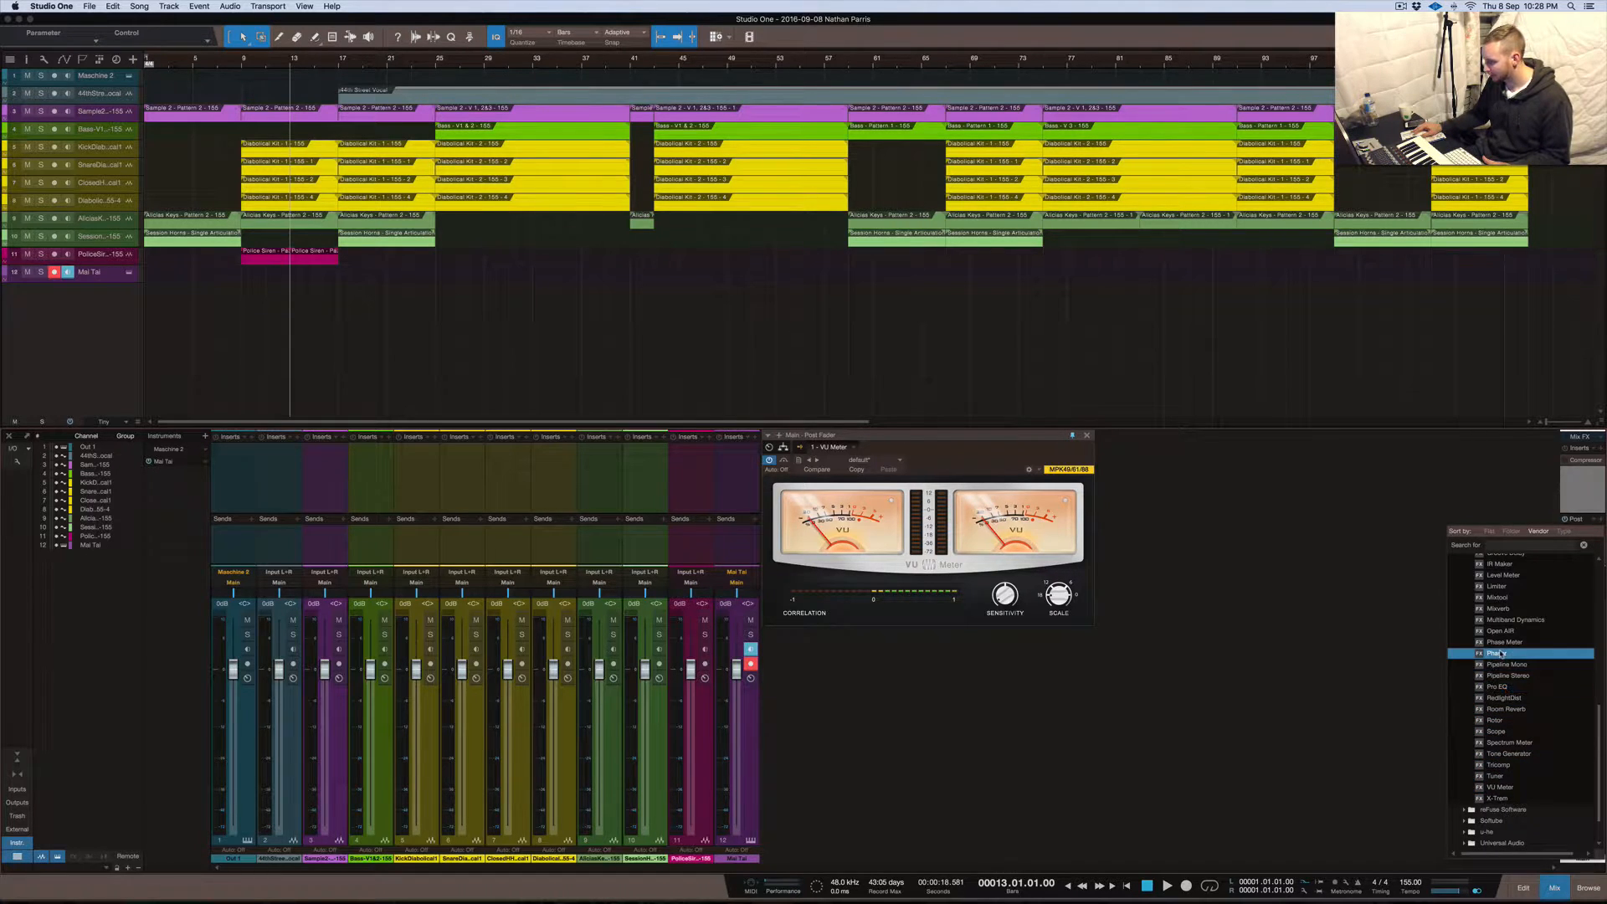
double_click(1510, 576)
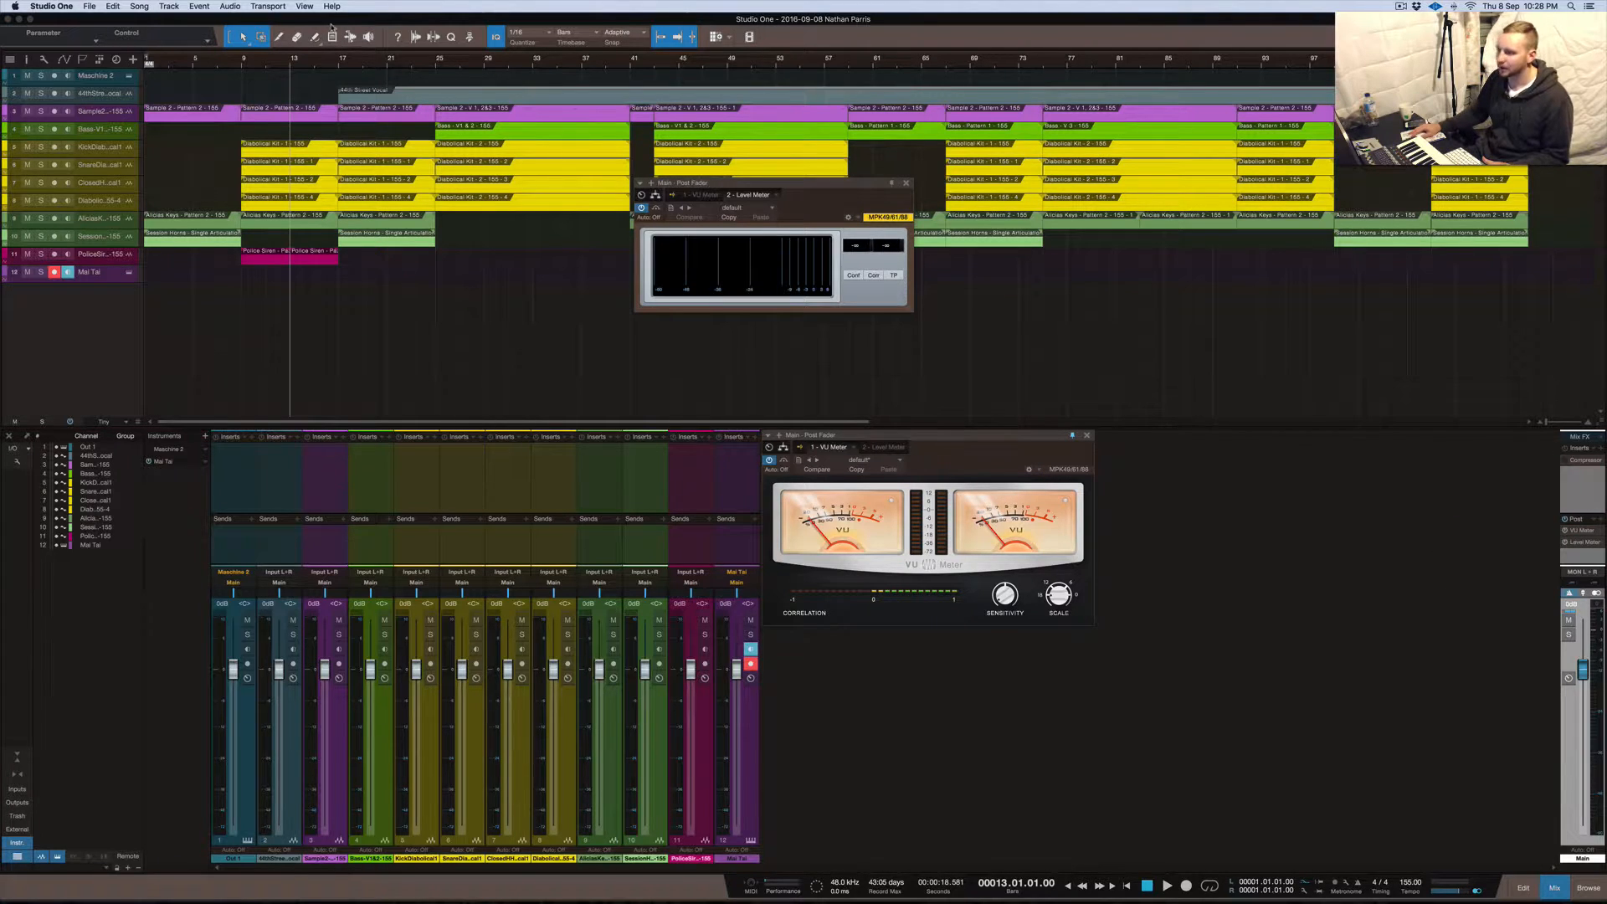
drag(913, 257, 1123, 261)
drag(900, 186, 1029, 636)
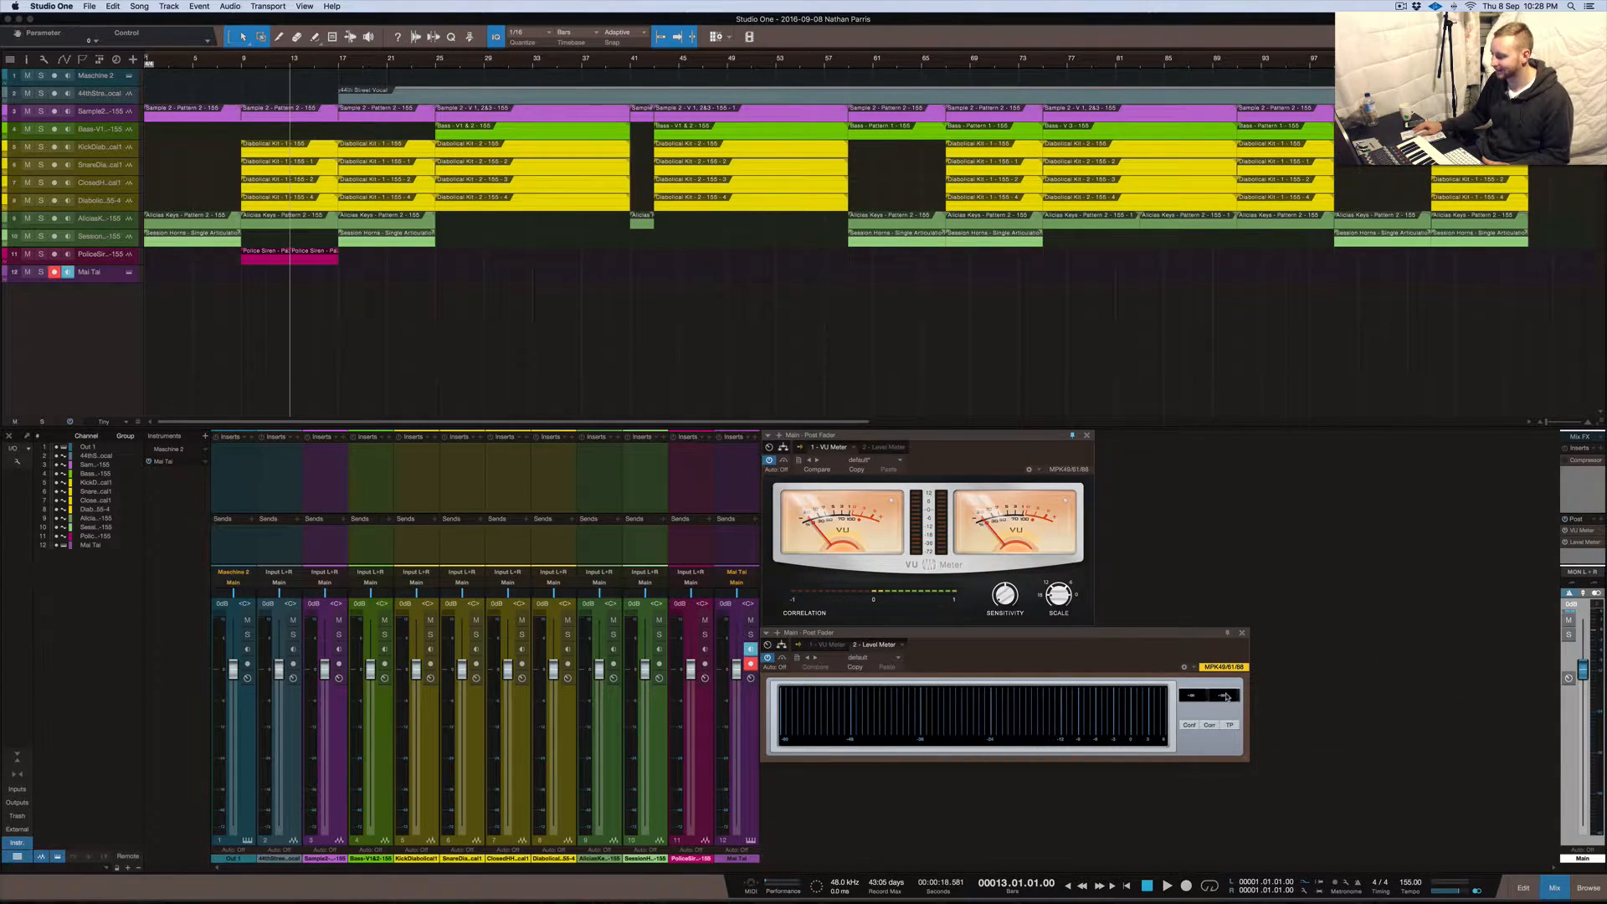
Show the Level Meter's correlation display and configuration options, set it to K14 and play the mix from bar 13
click(1207, 725)
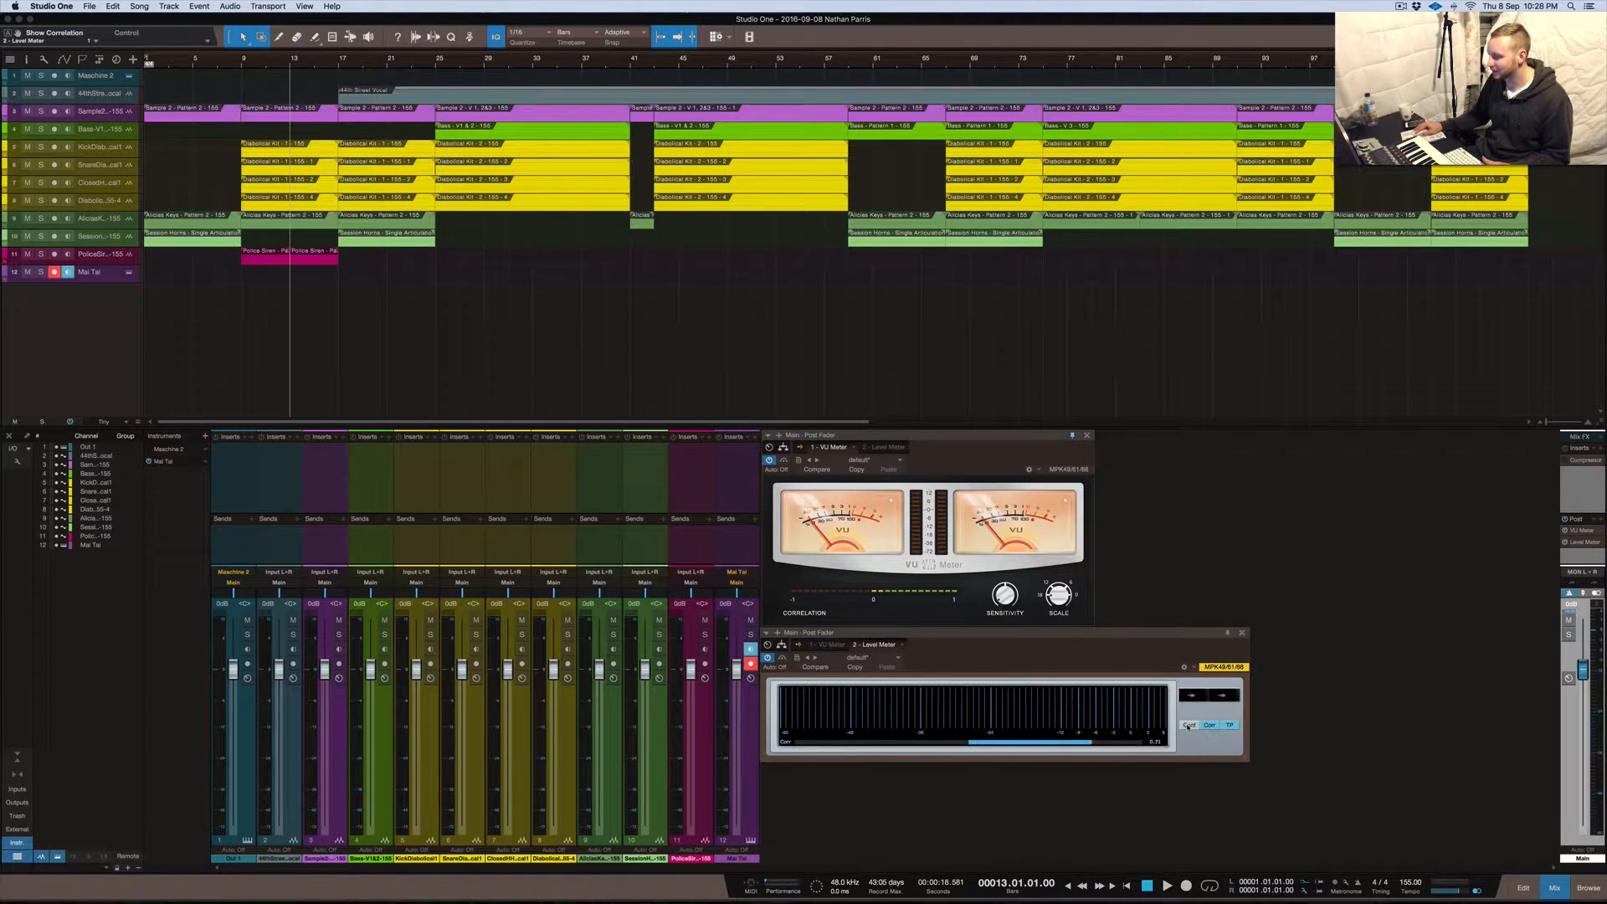
click(1190, 725)
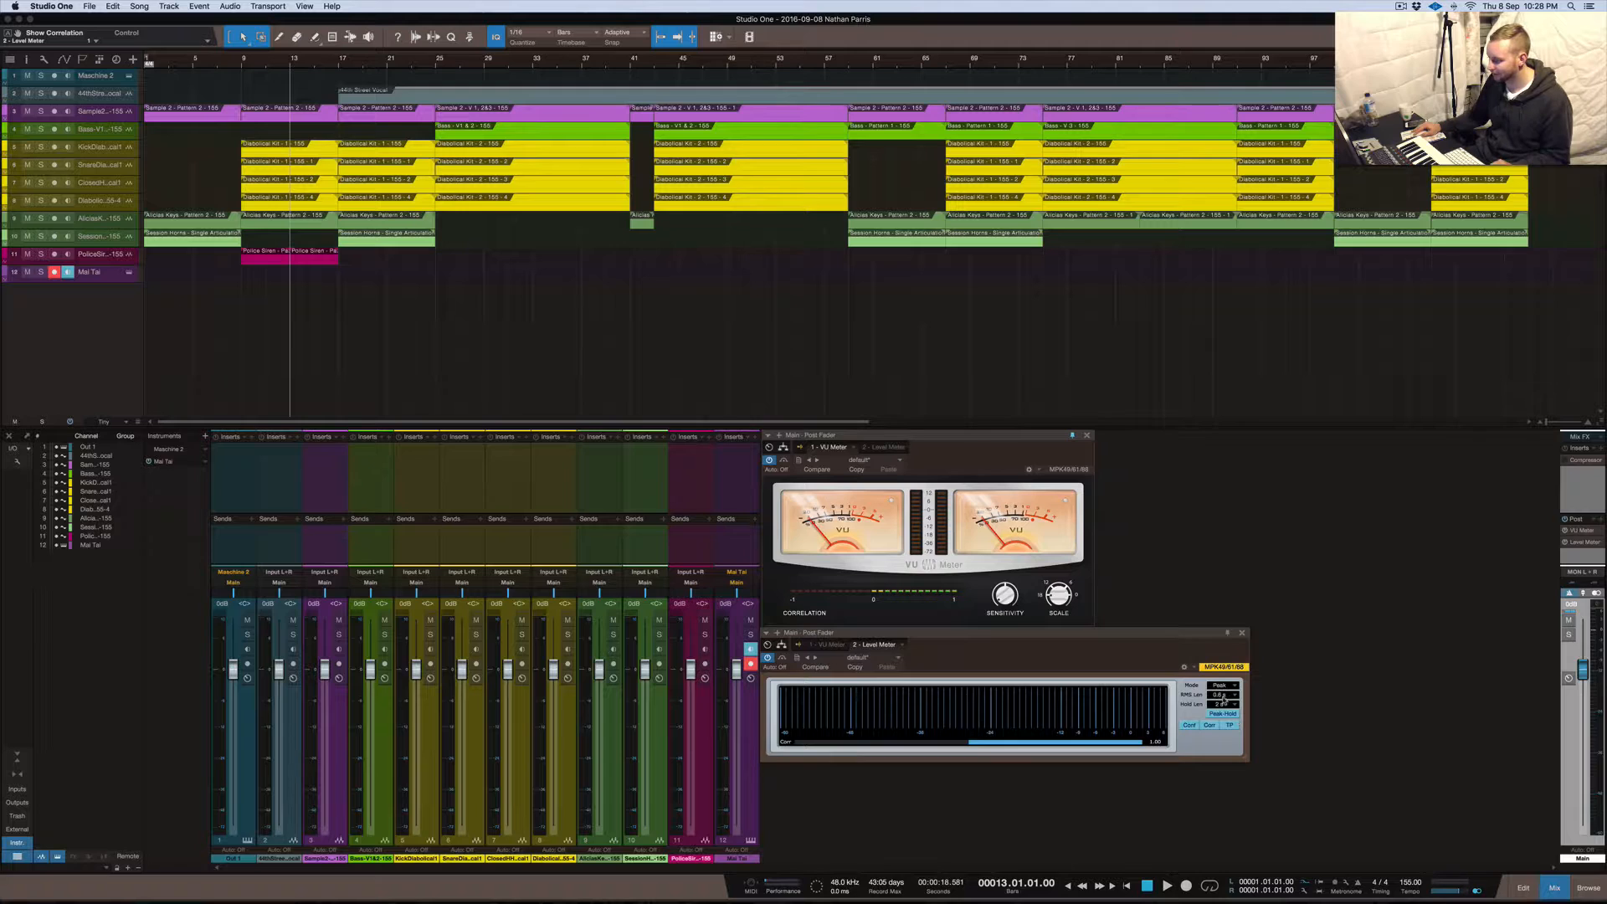
right_click(956, 714)
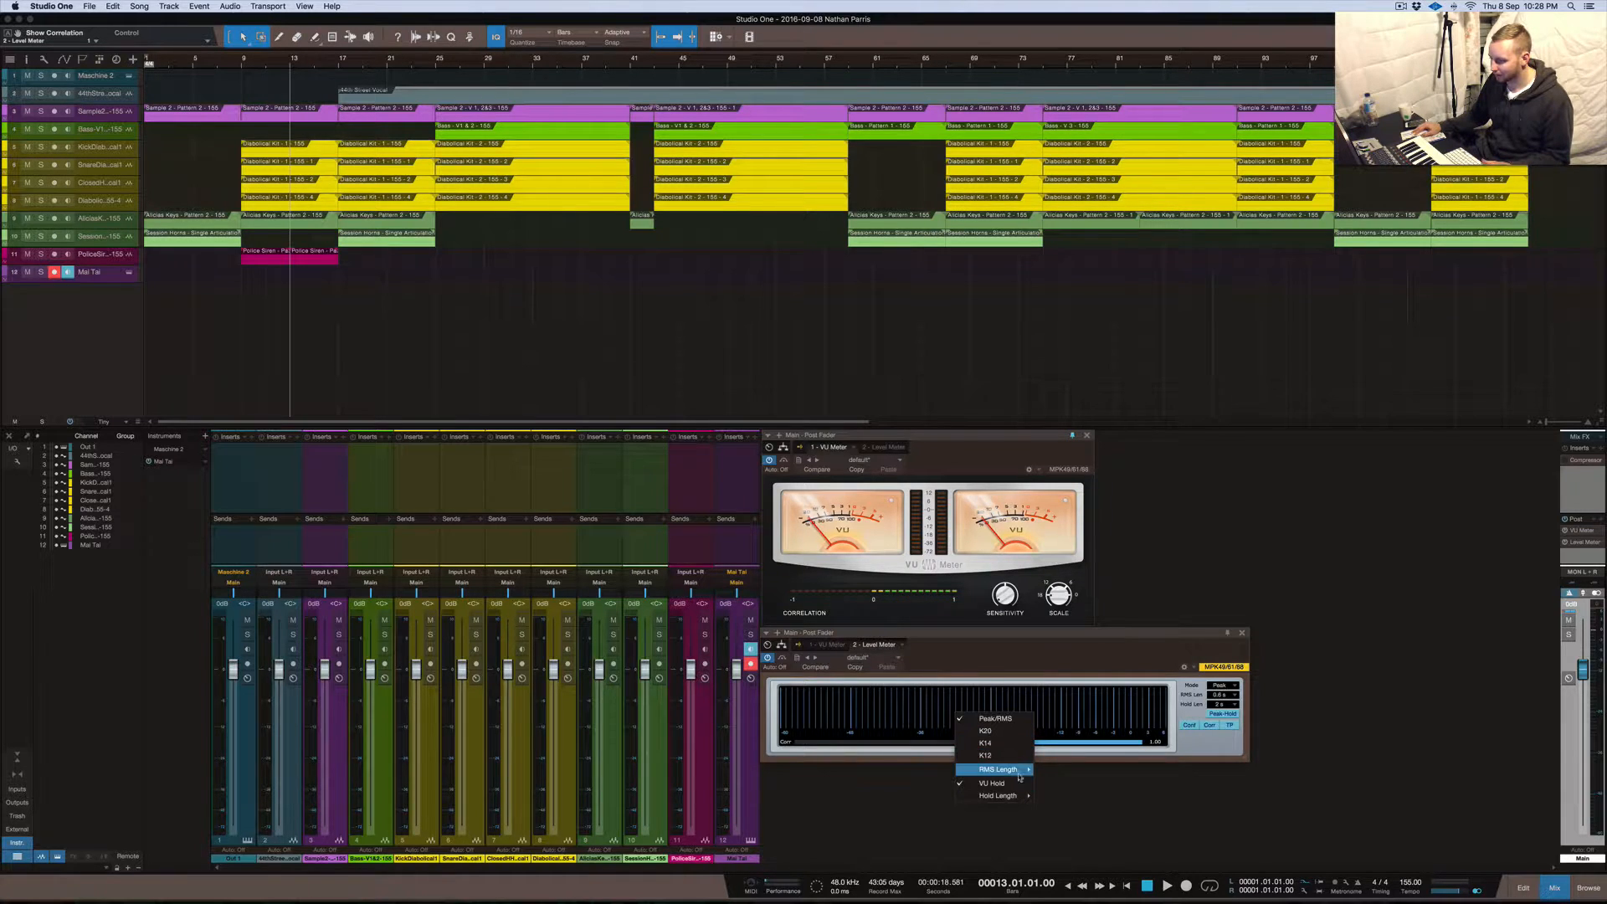
mouse_move(1009, 774)
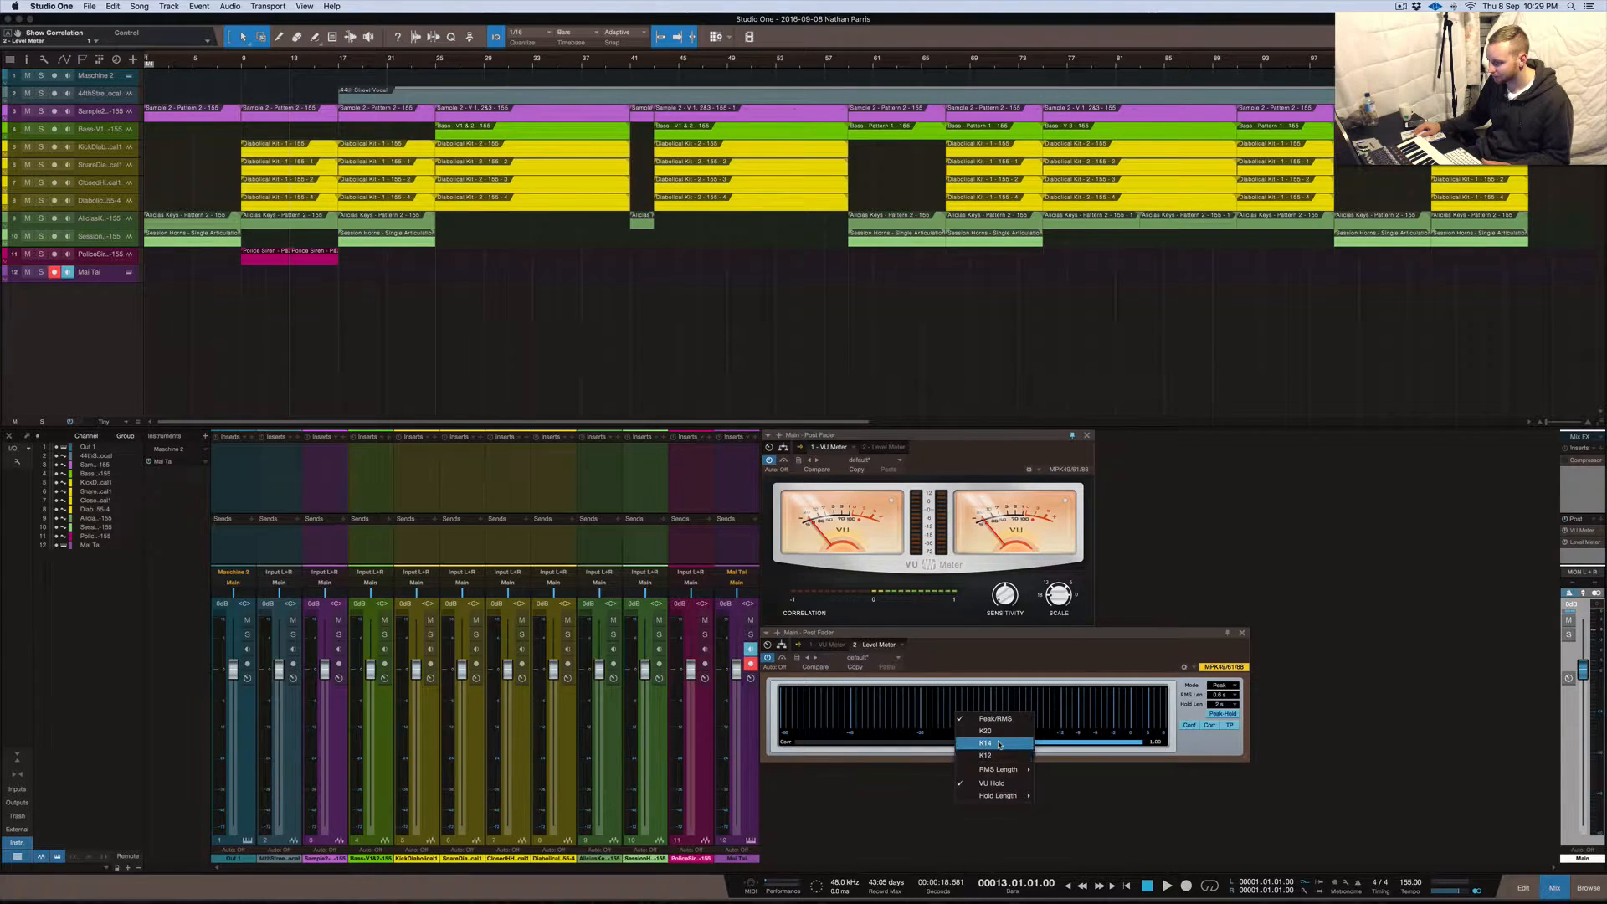
click(999, 745)
key(space)
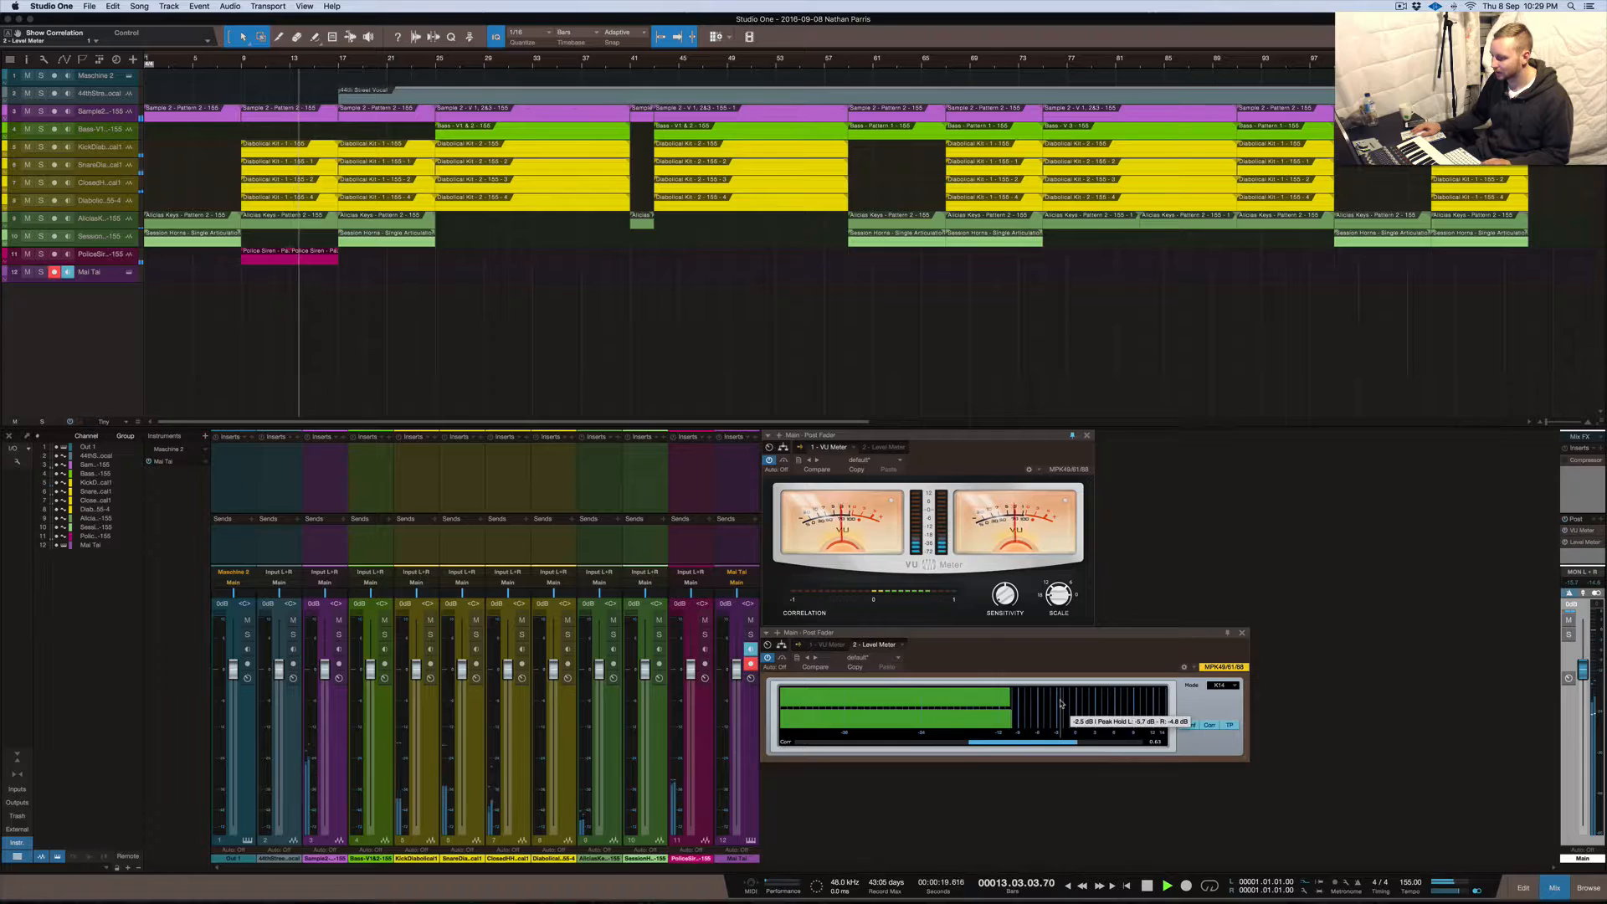
Switch the Level Meter to Peak mode and play the mix from bar 13 to check its peak and RMS levels
click(1224, 685)
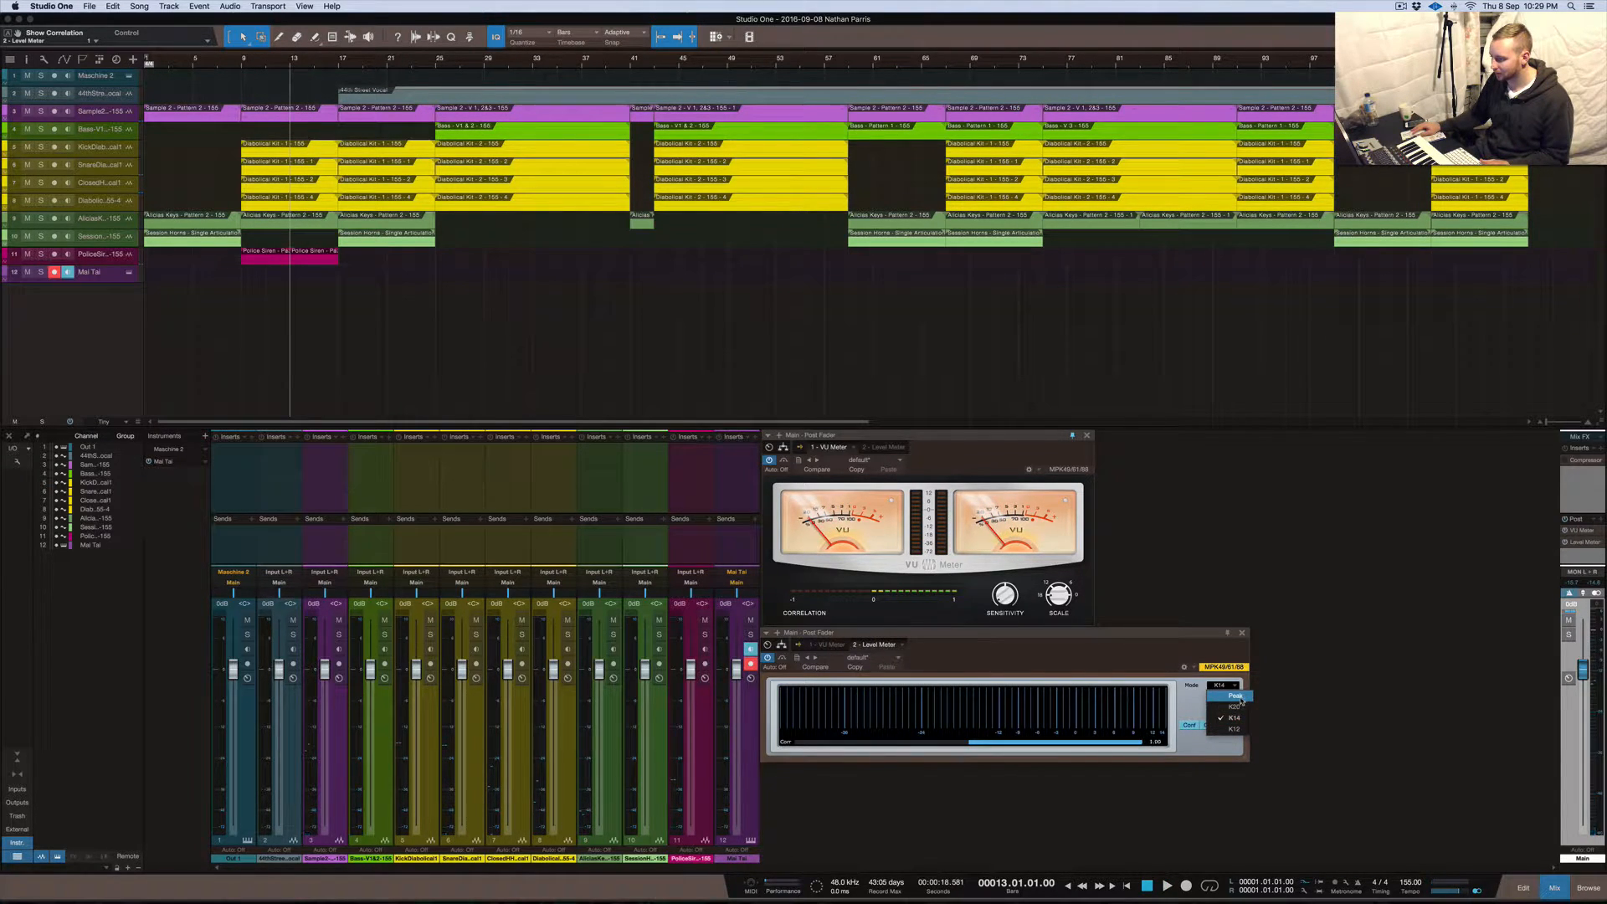
click(1237, 697)
key(space)
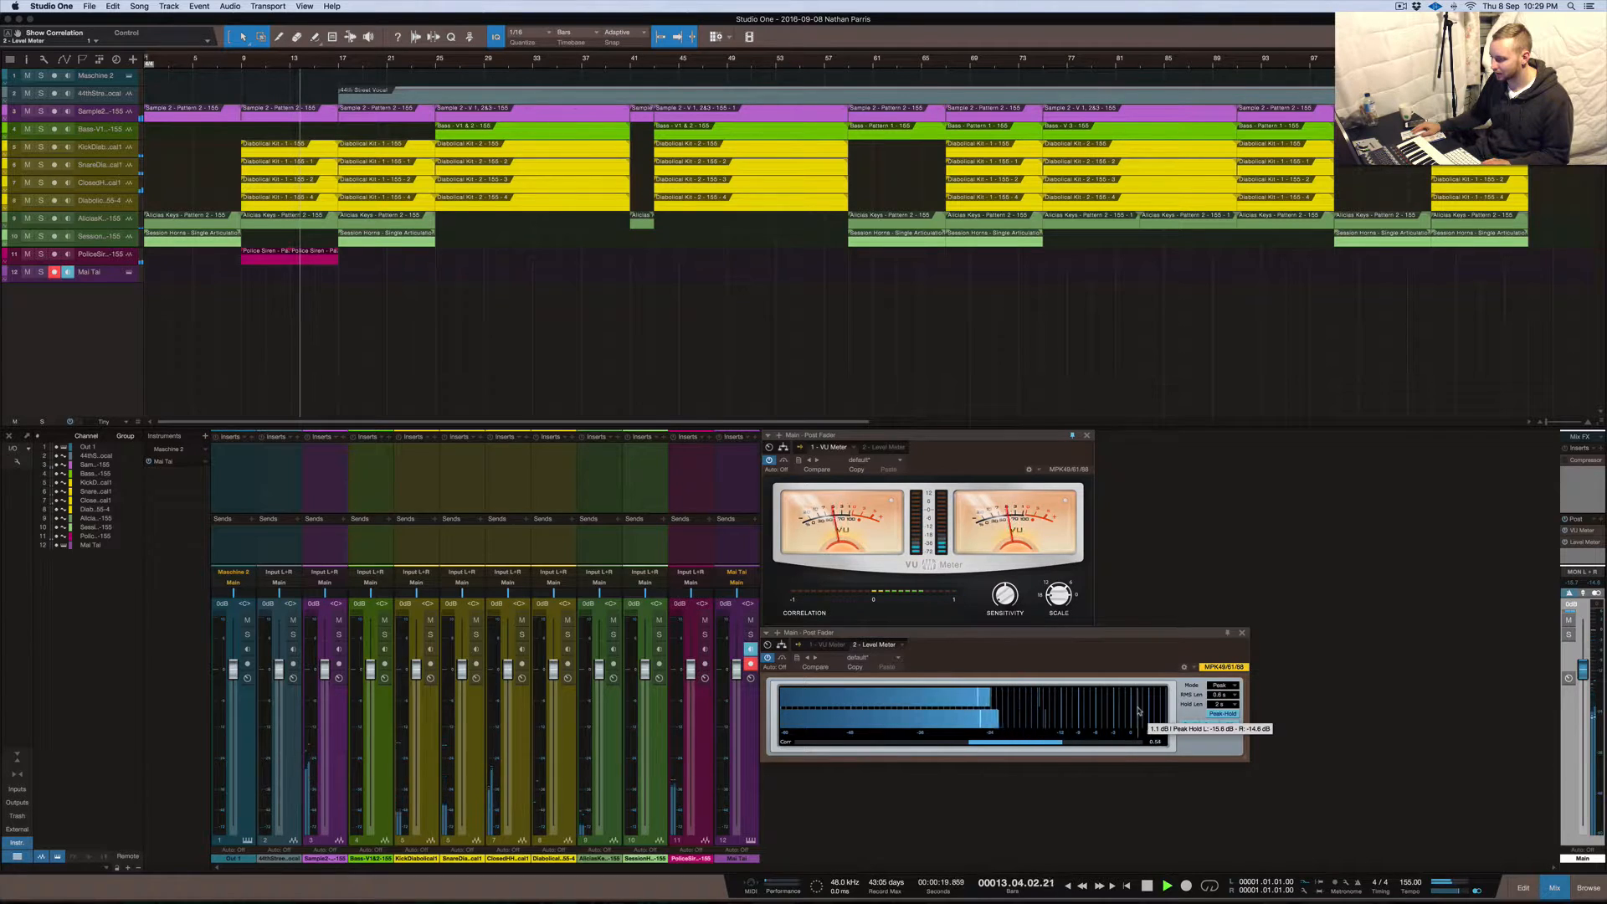
key(space)
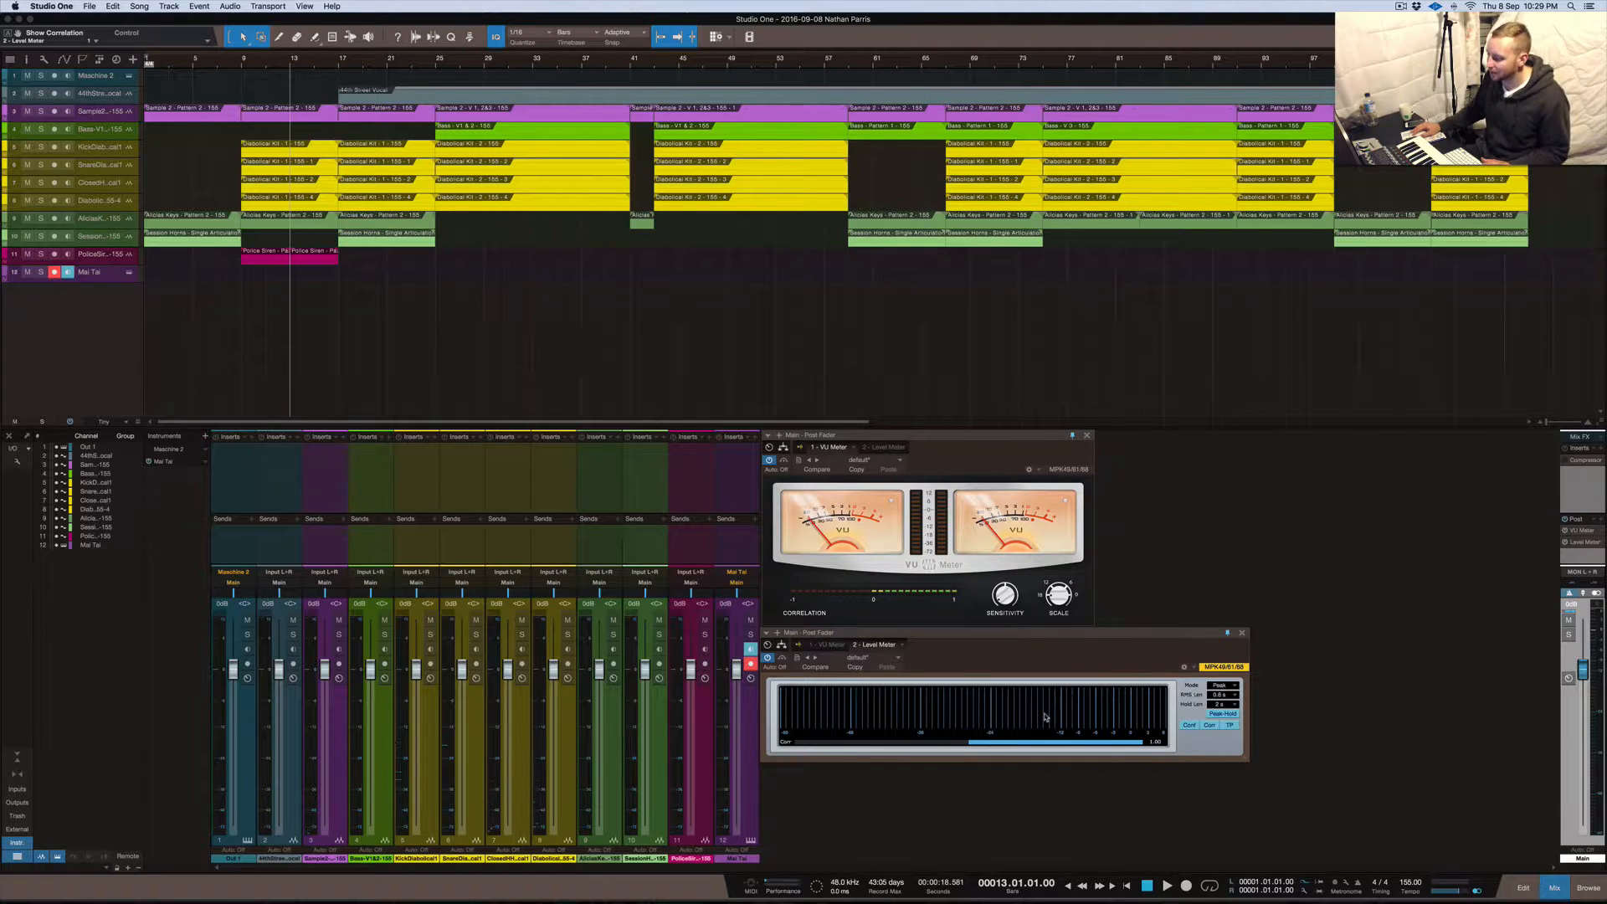
Compare the mix from bar 13 in the Level Meter's K14 mode, and return the meter to Peak mode
click(1221, 686)
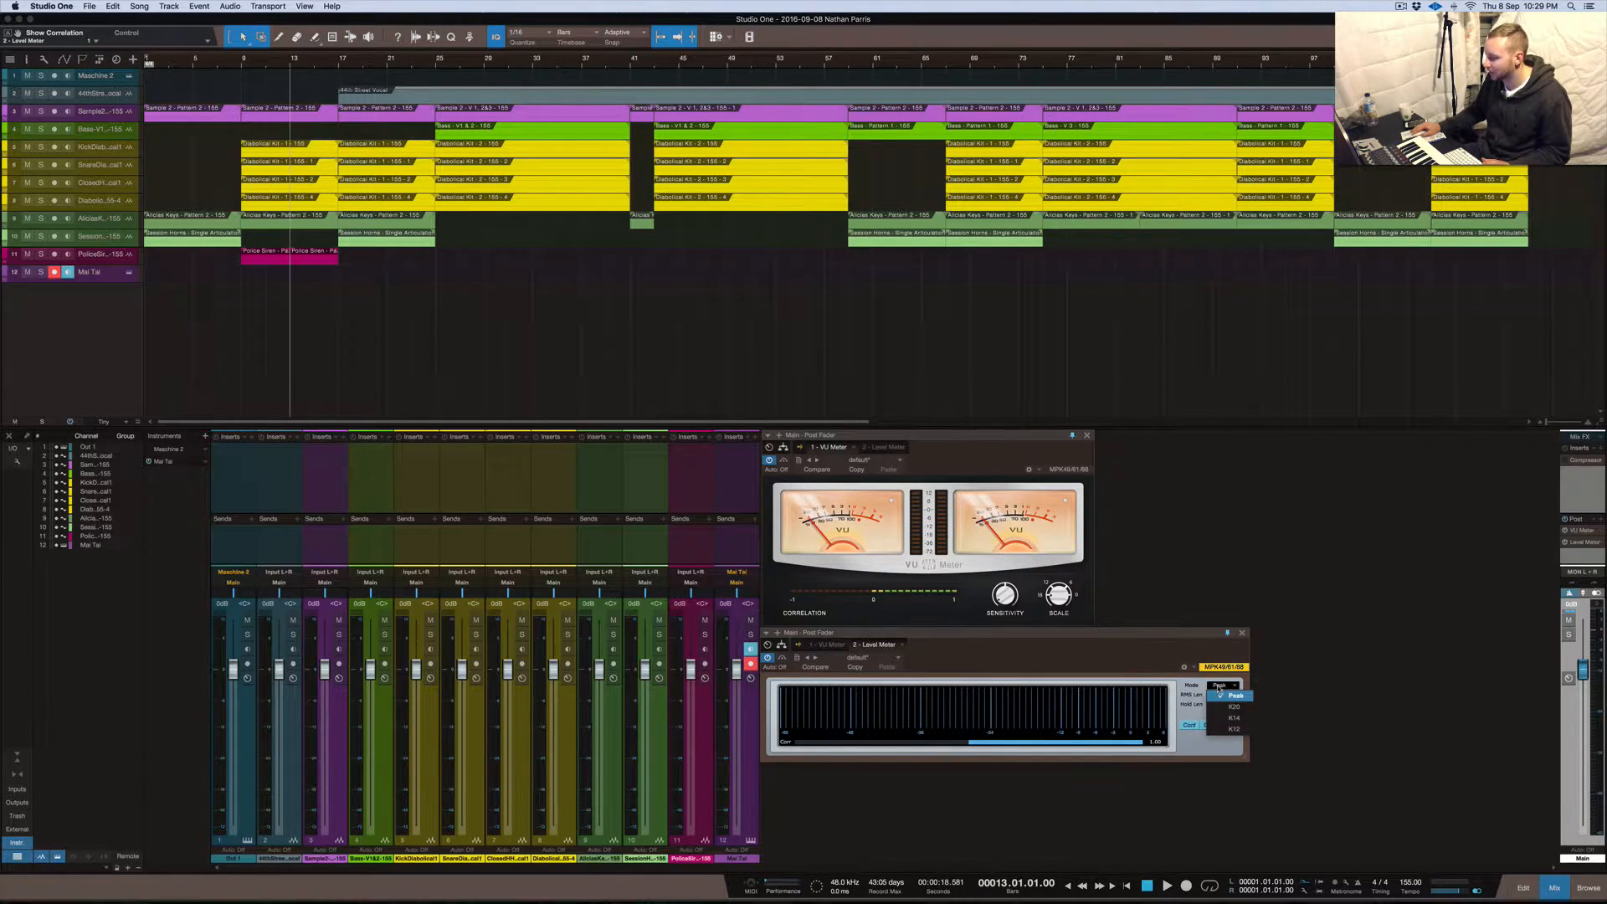
click(1228, 718)
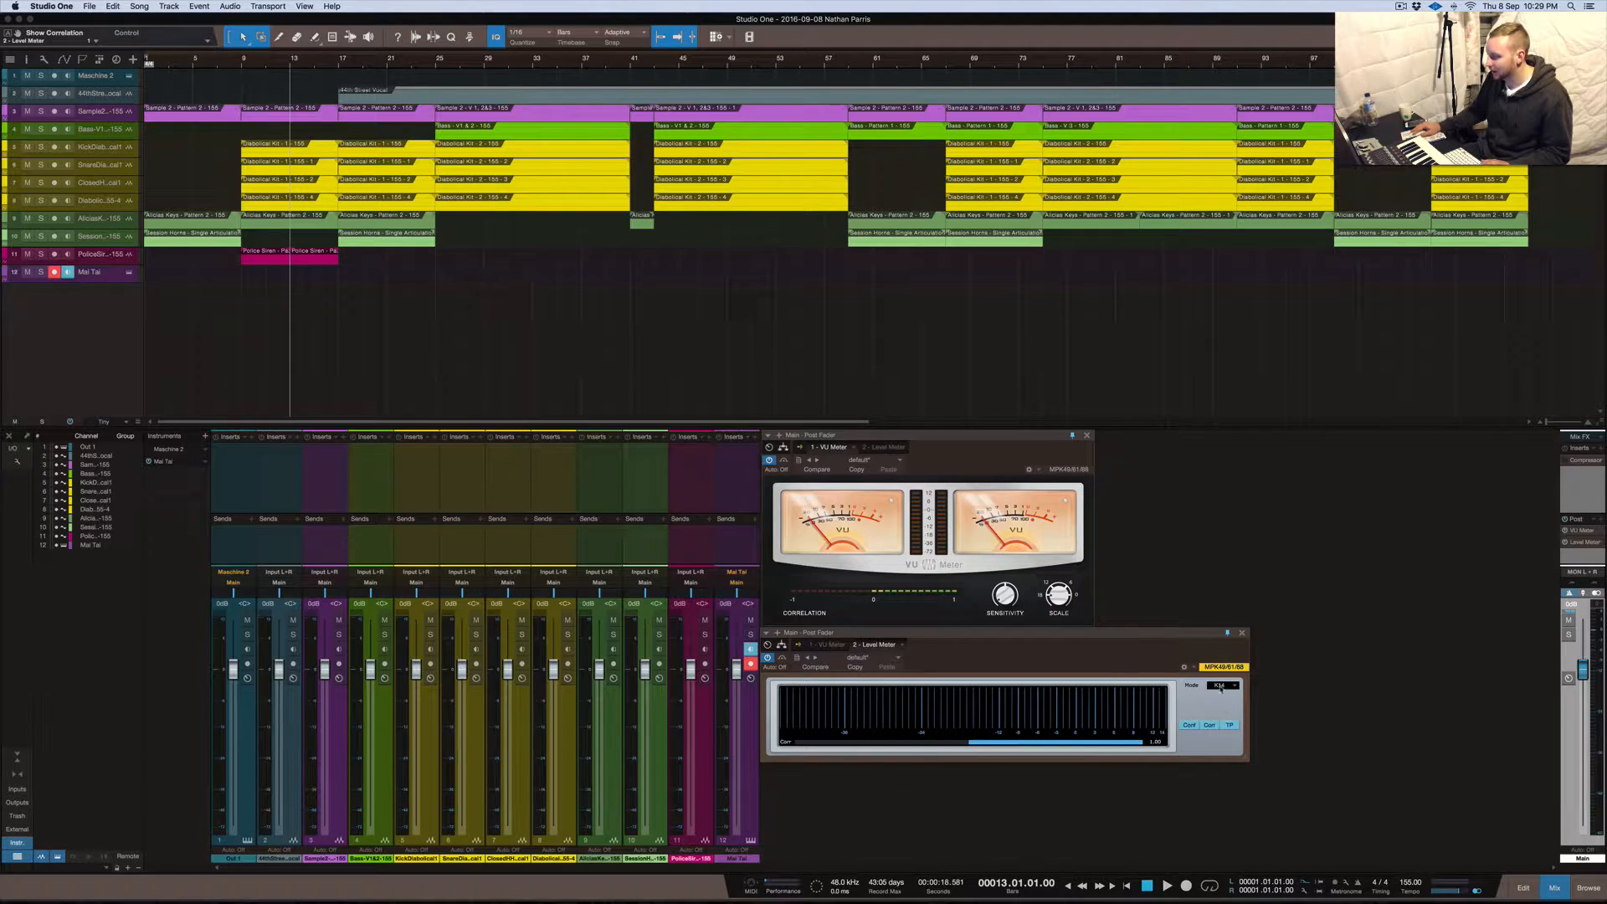
key(space)
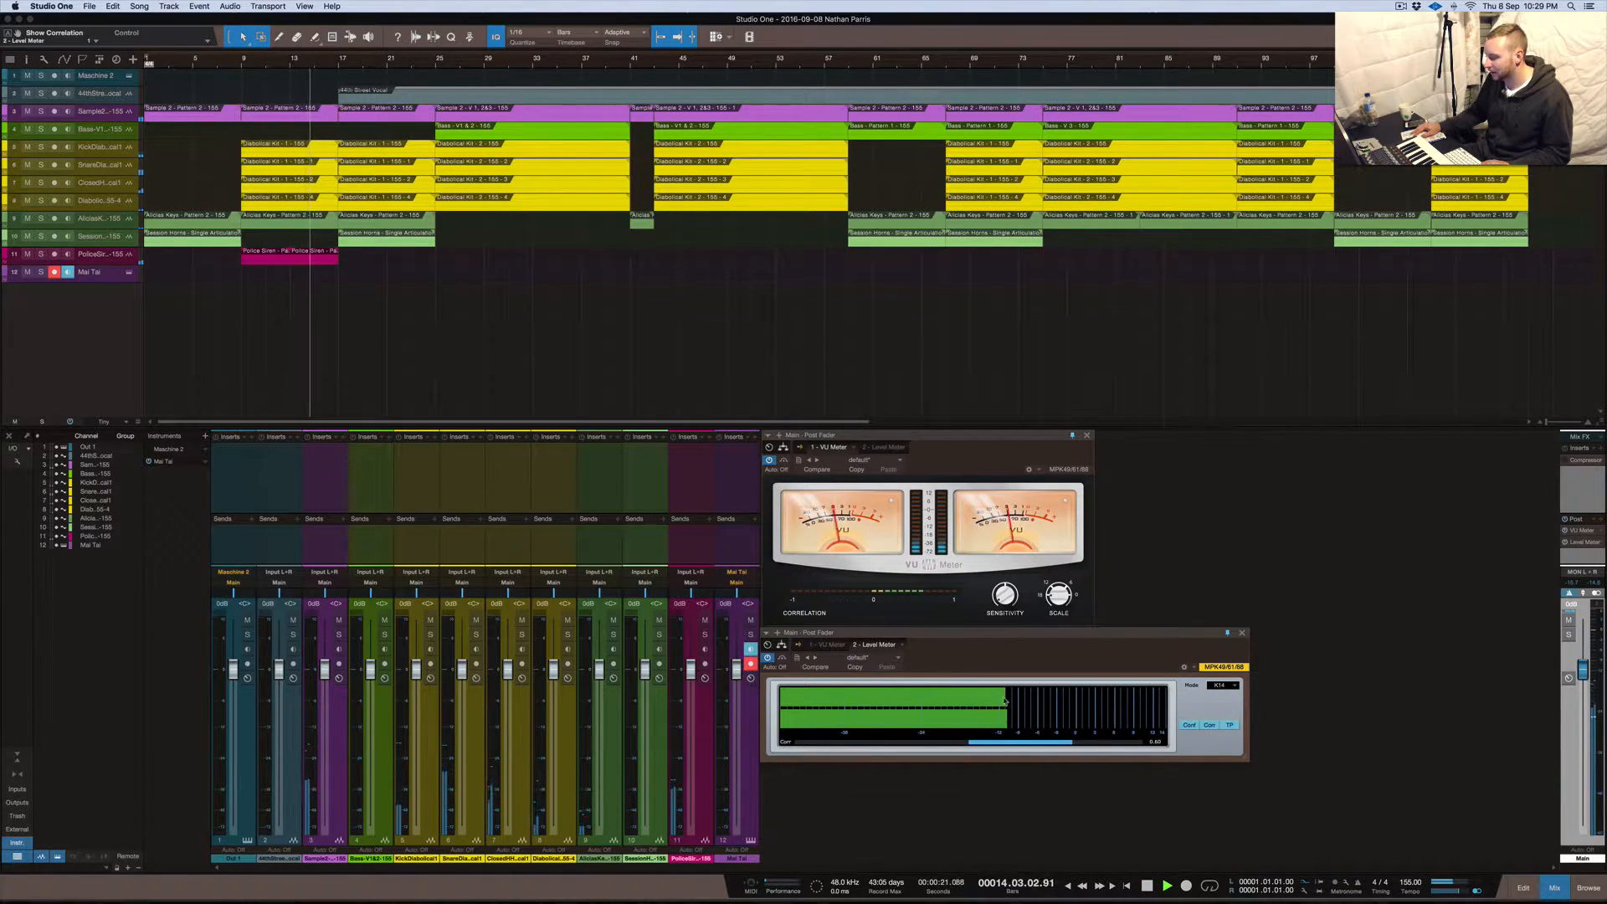
key(space)
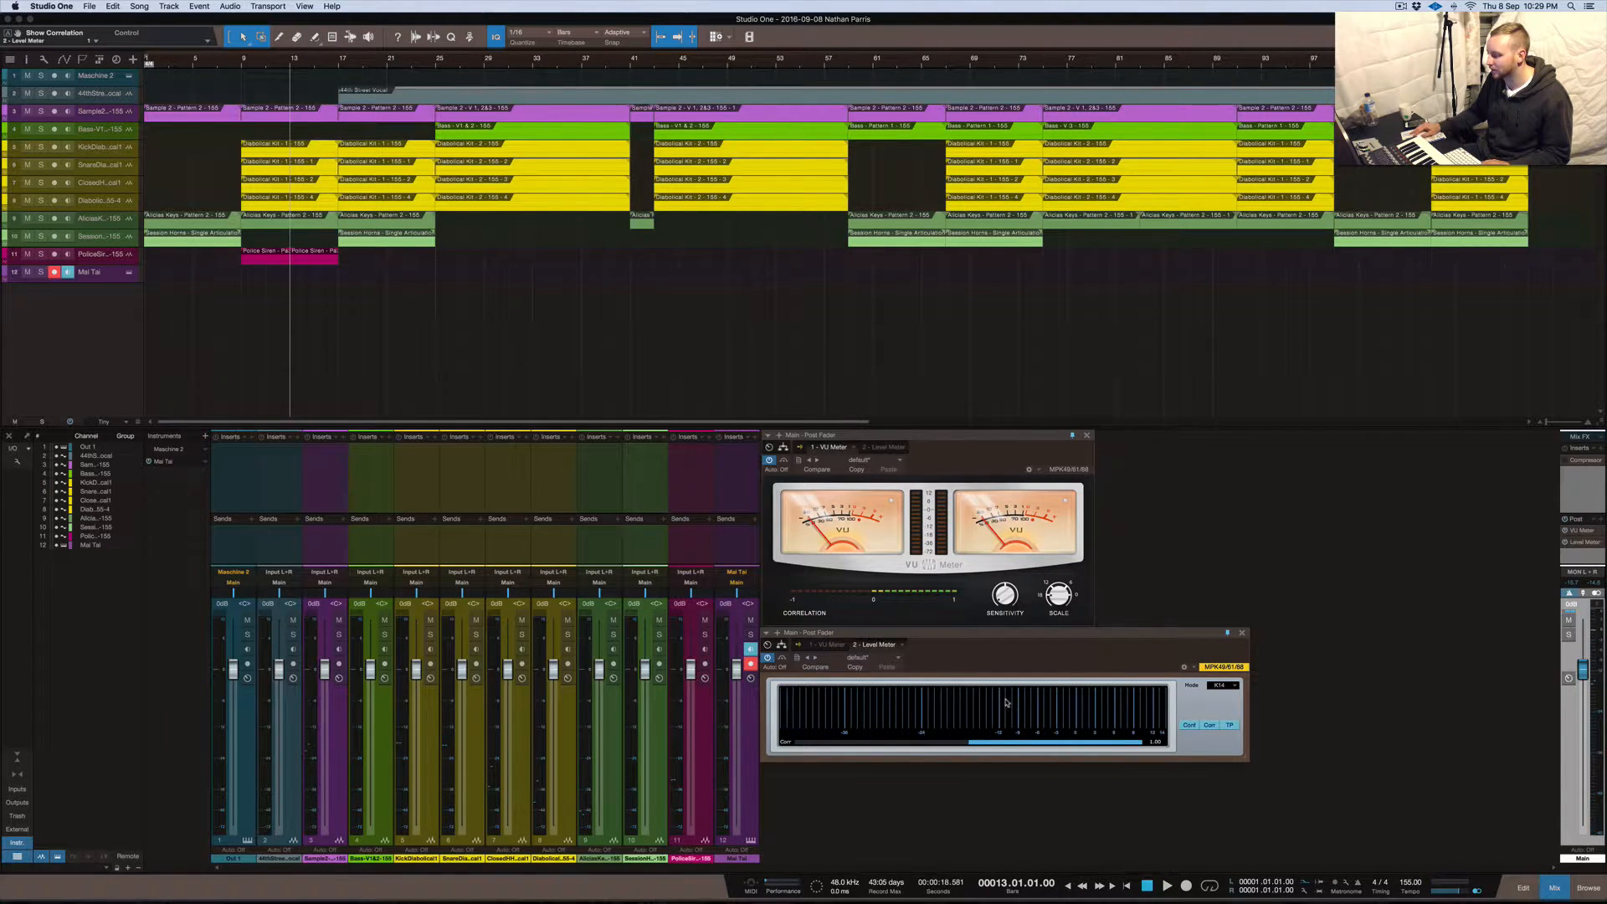
click(1222, 686)
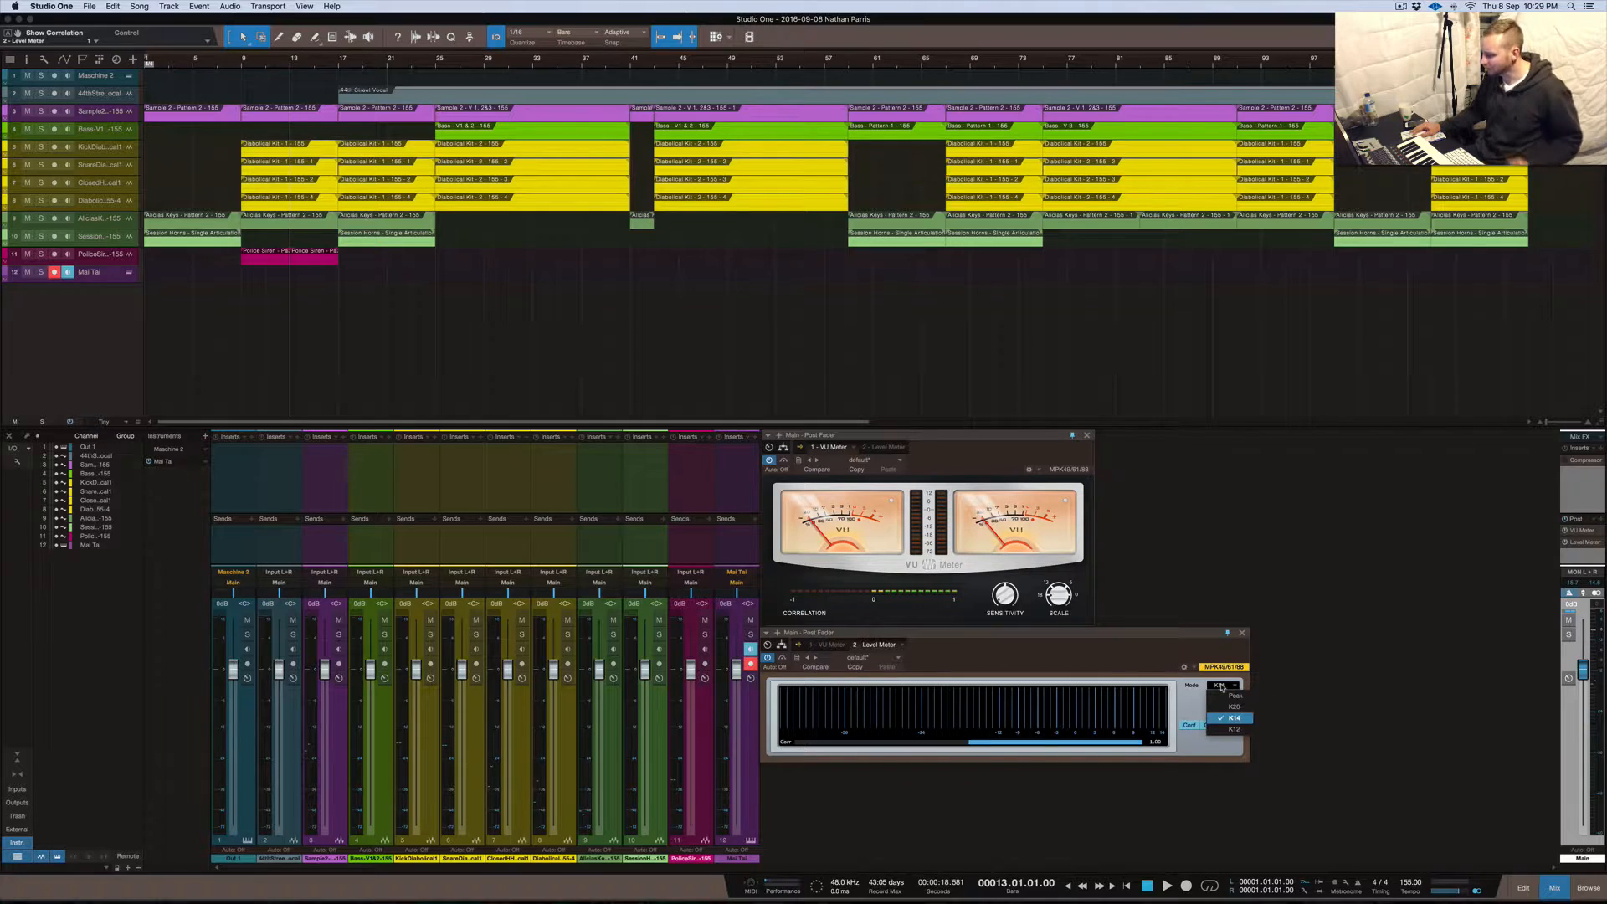
click(1235, 696)
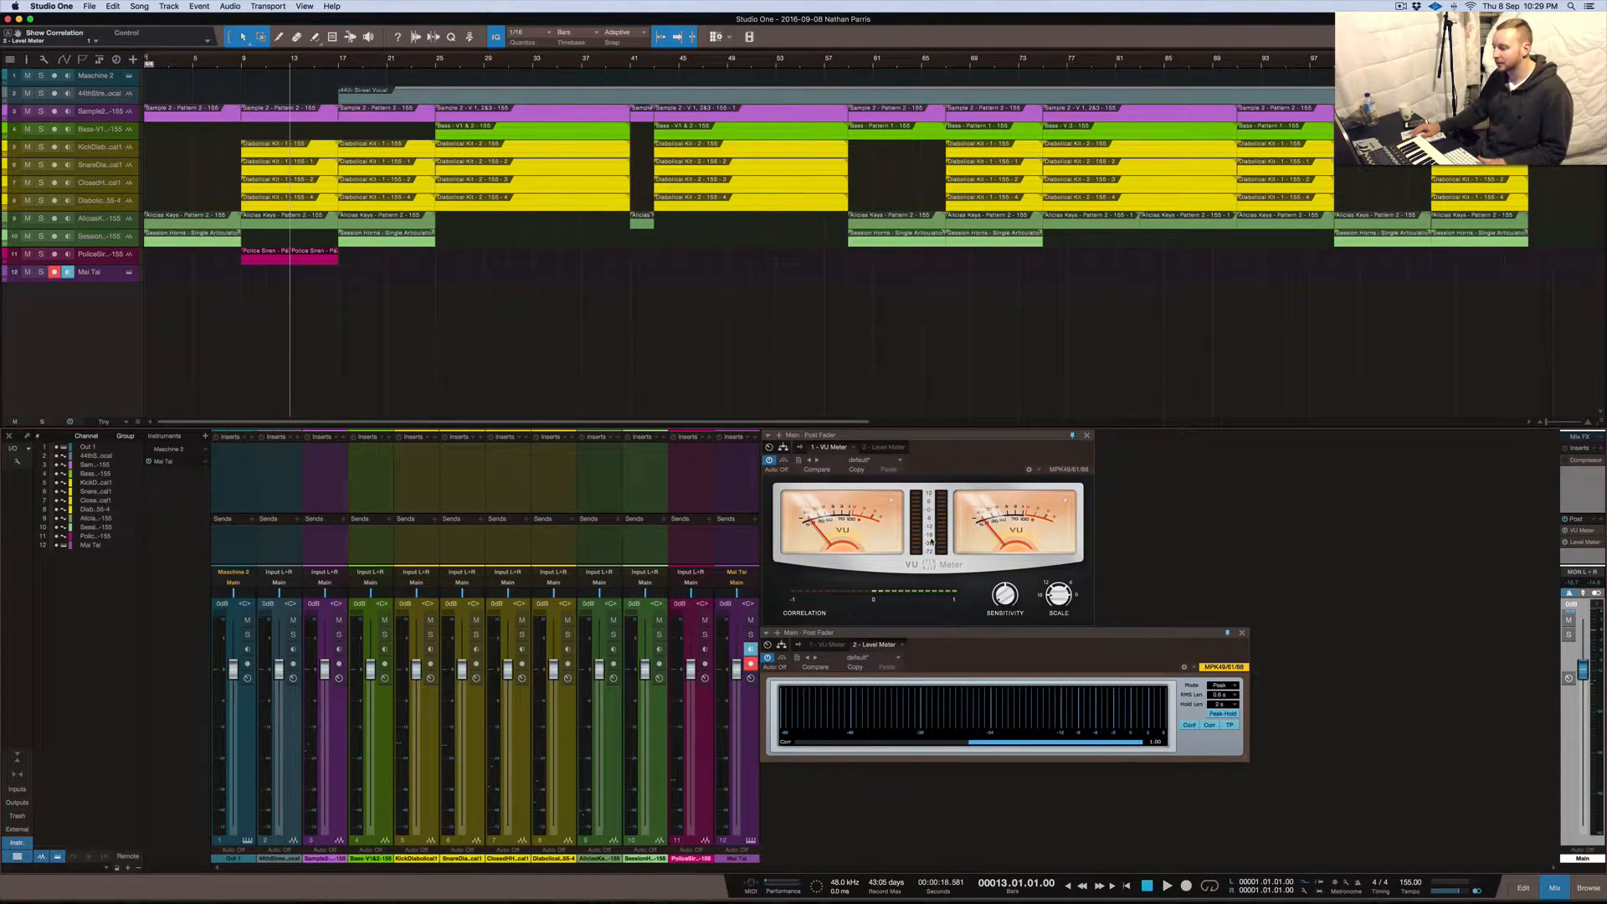
Select the Mai Tai channel and play the mix from bar 13 while watching the VU Meter and Level Meter
click(959, 441)
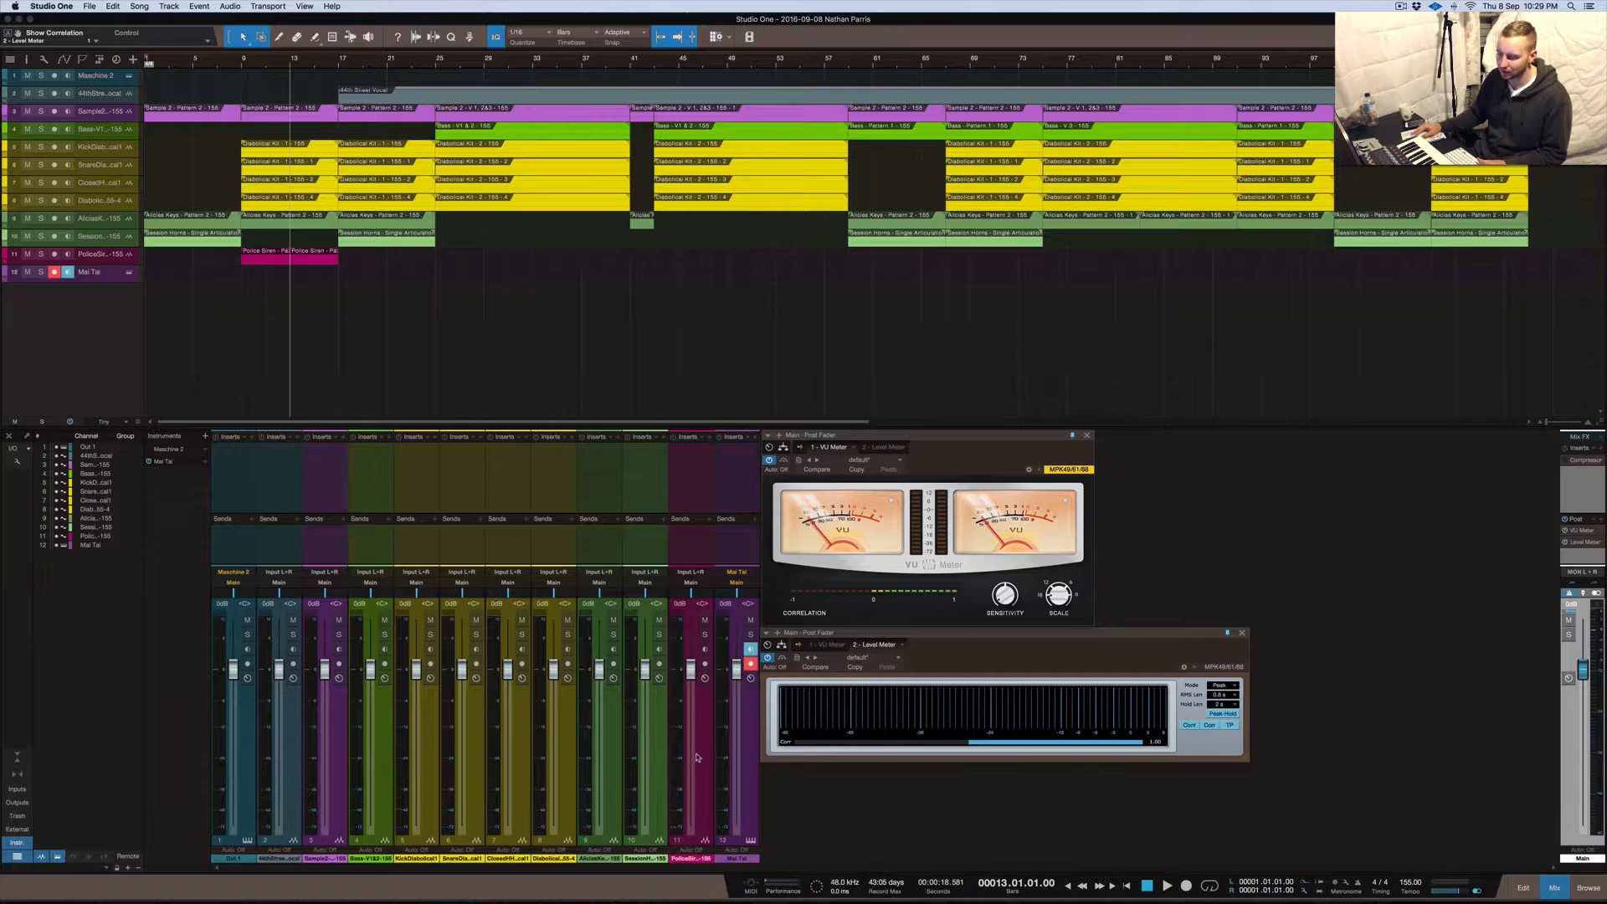
click(745, 736)
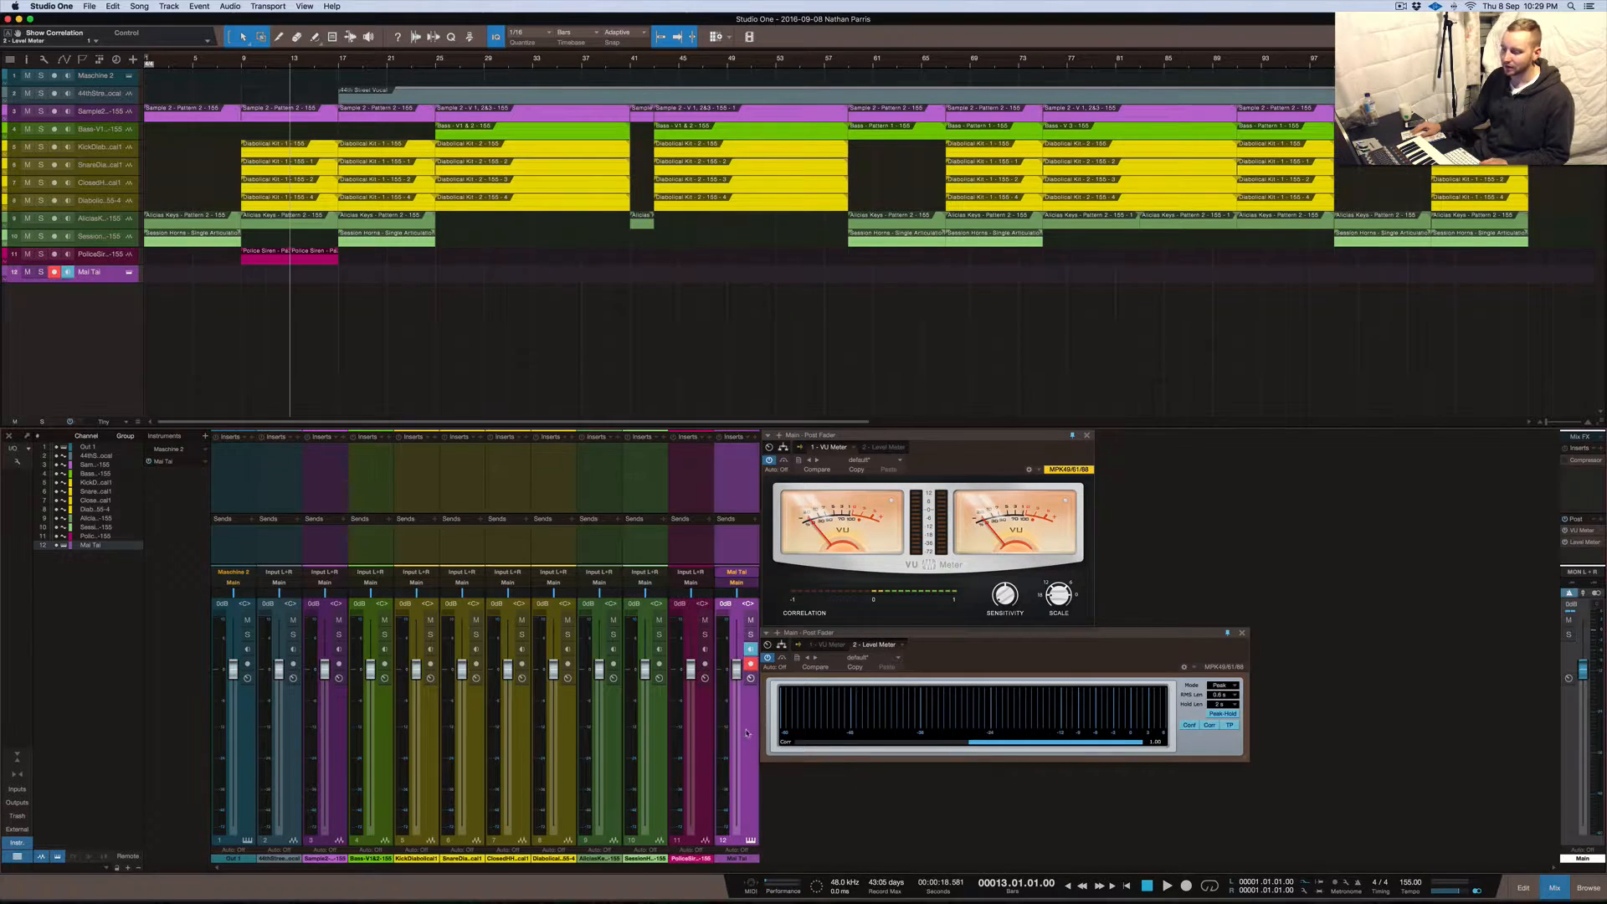
key(space)
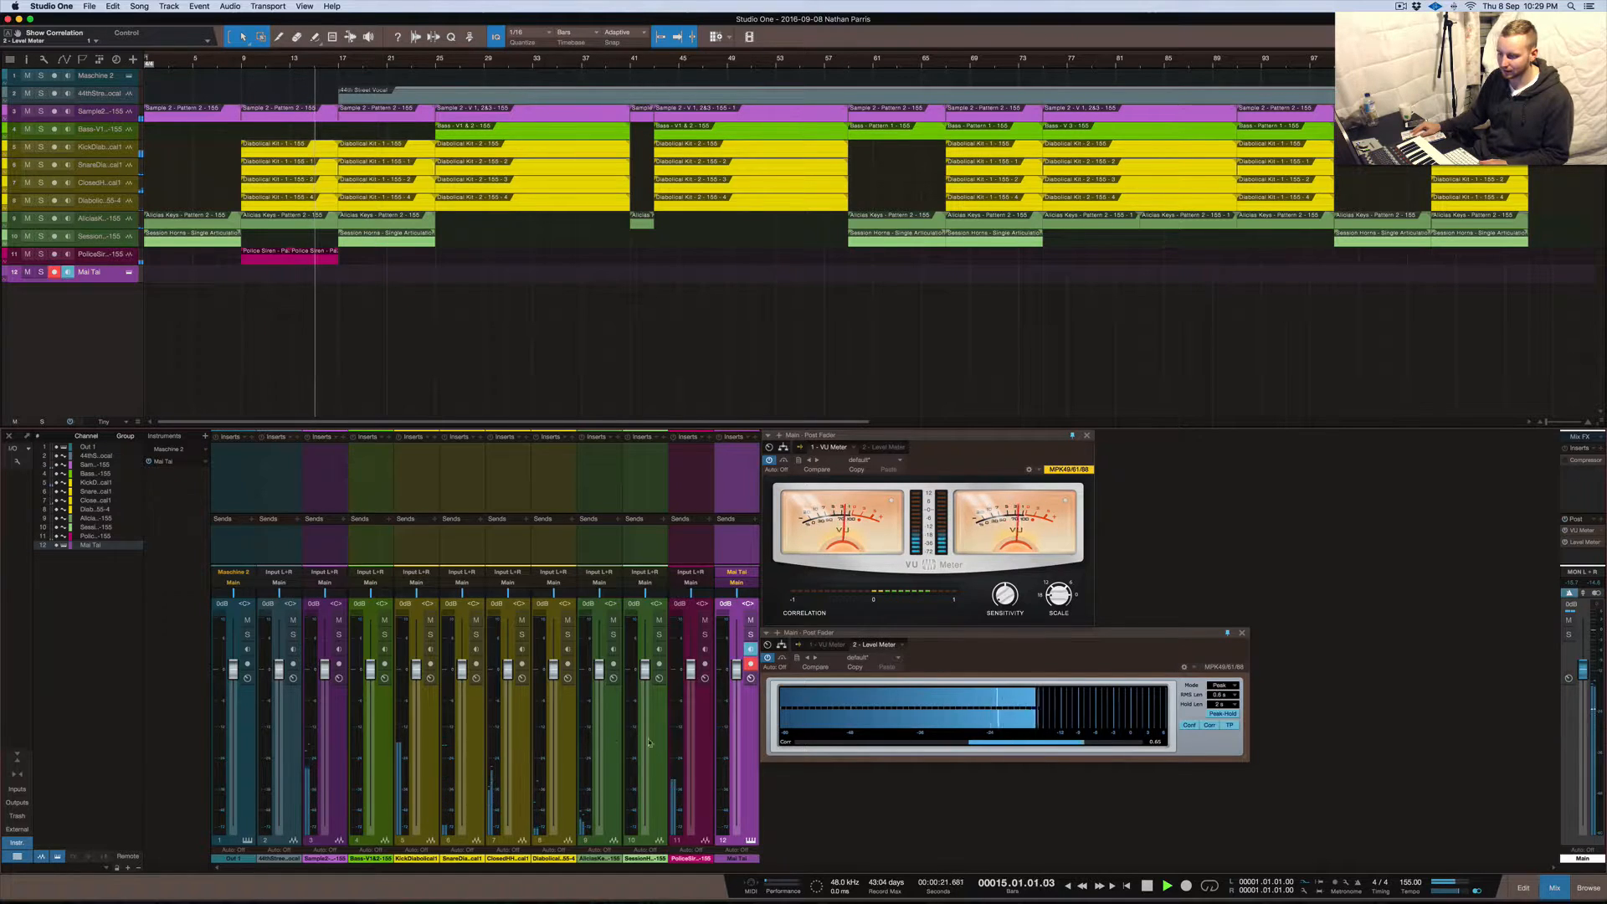
key(space)
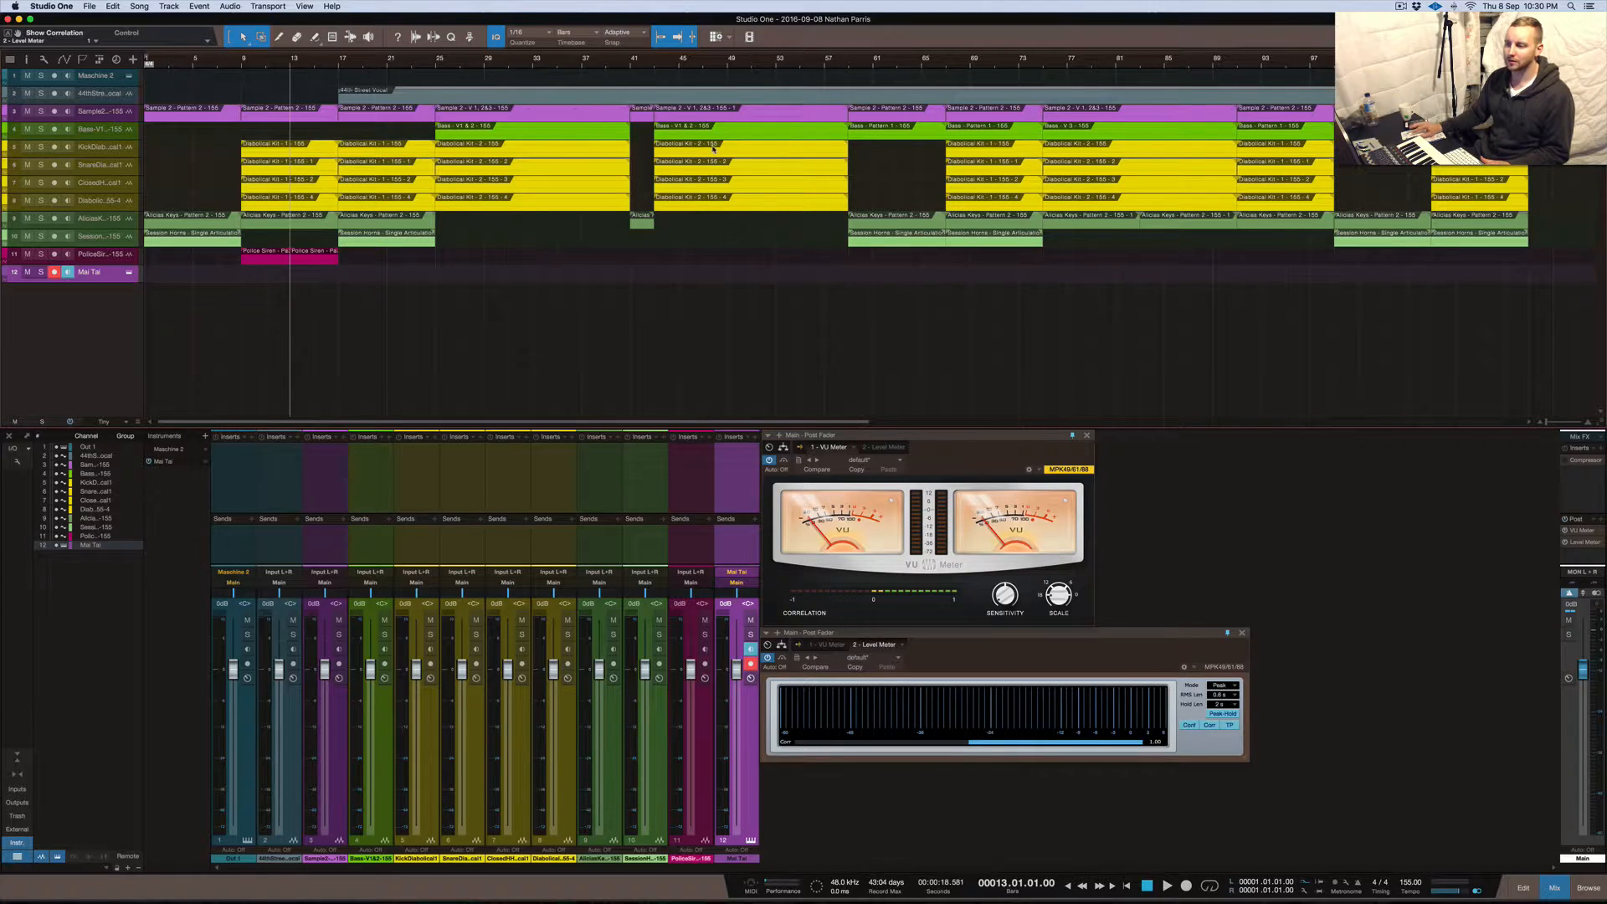
Select all events in the arrangement, try lowering their clip gain together, and restore it
click(682, 96)
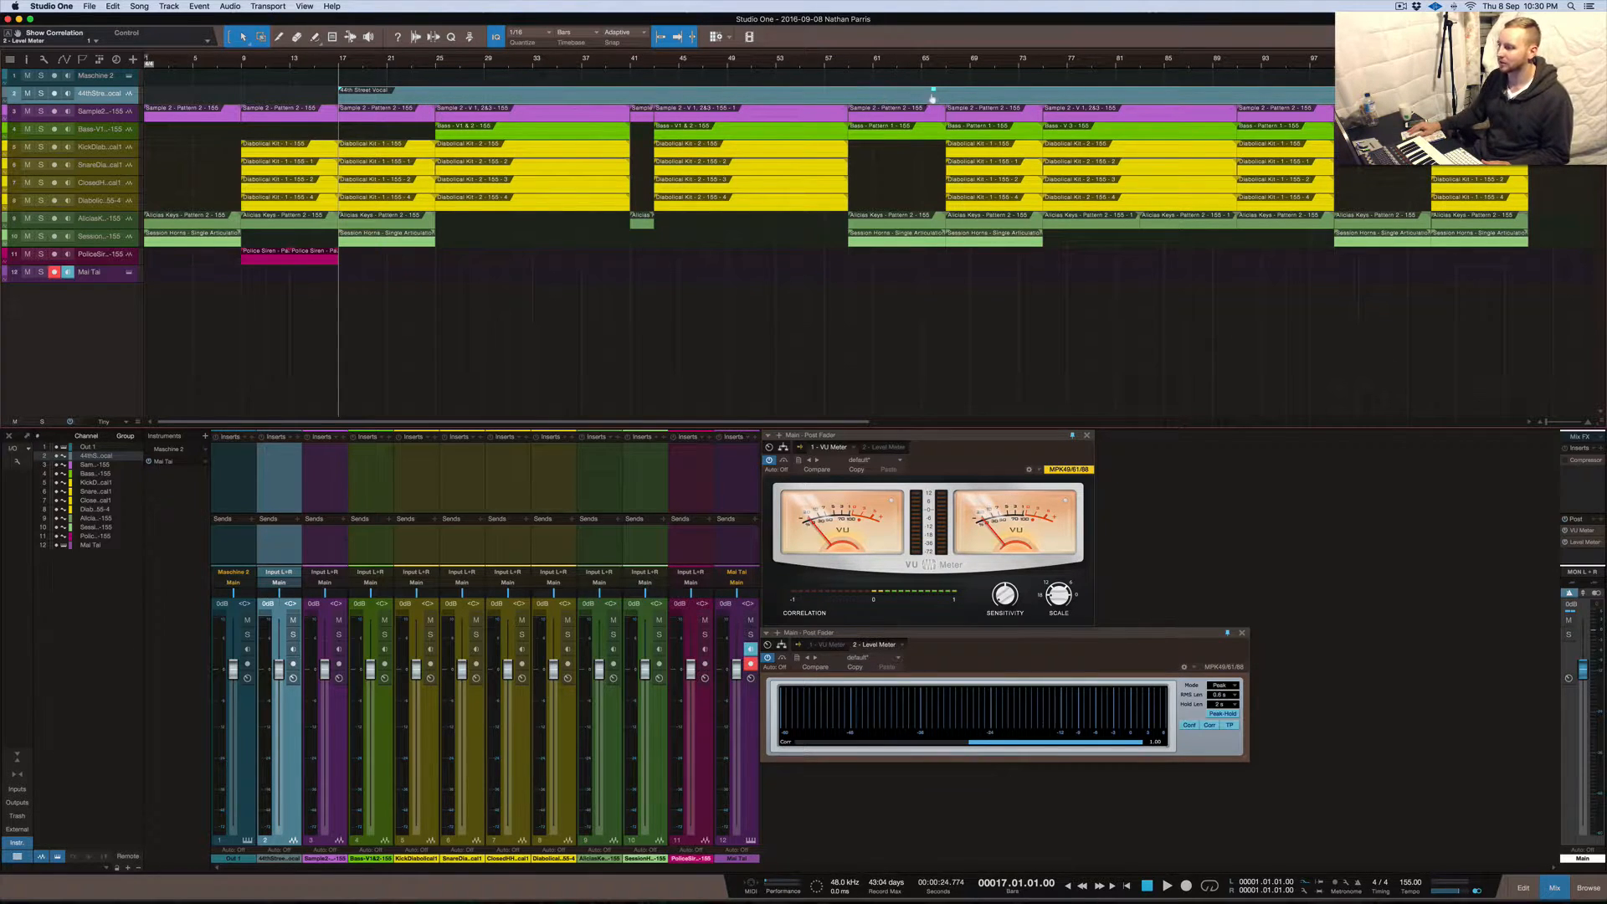
key(super+a)
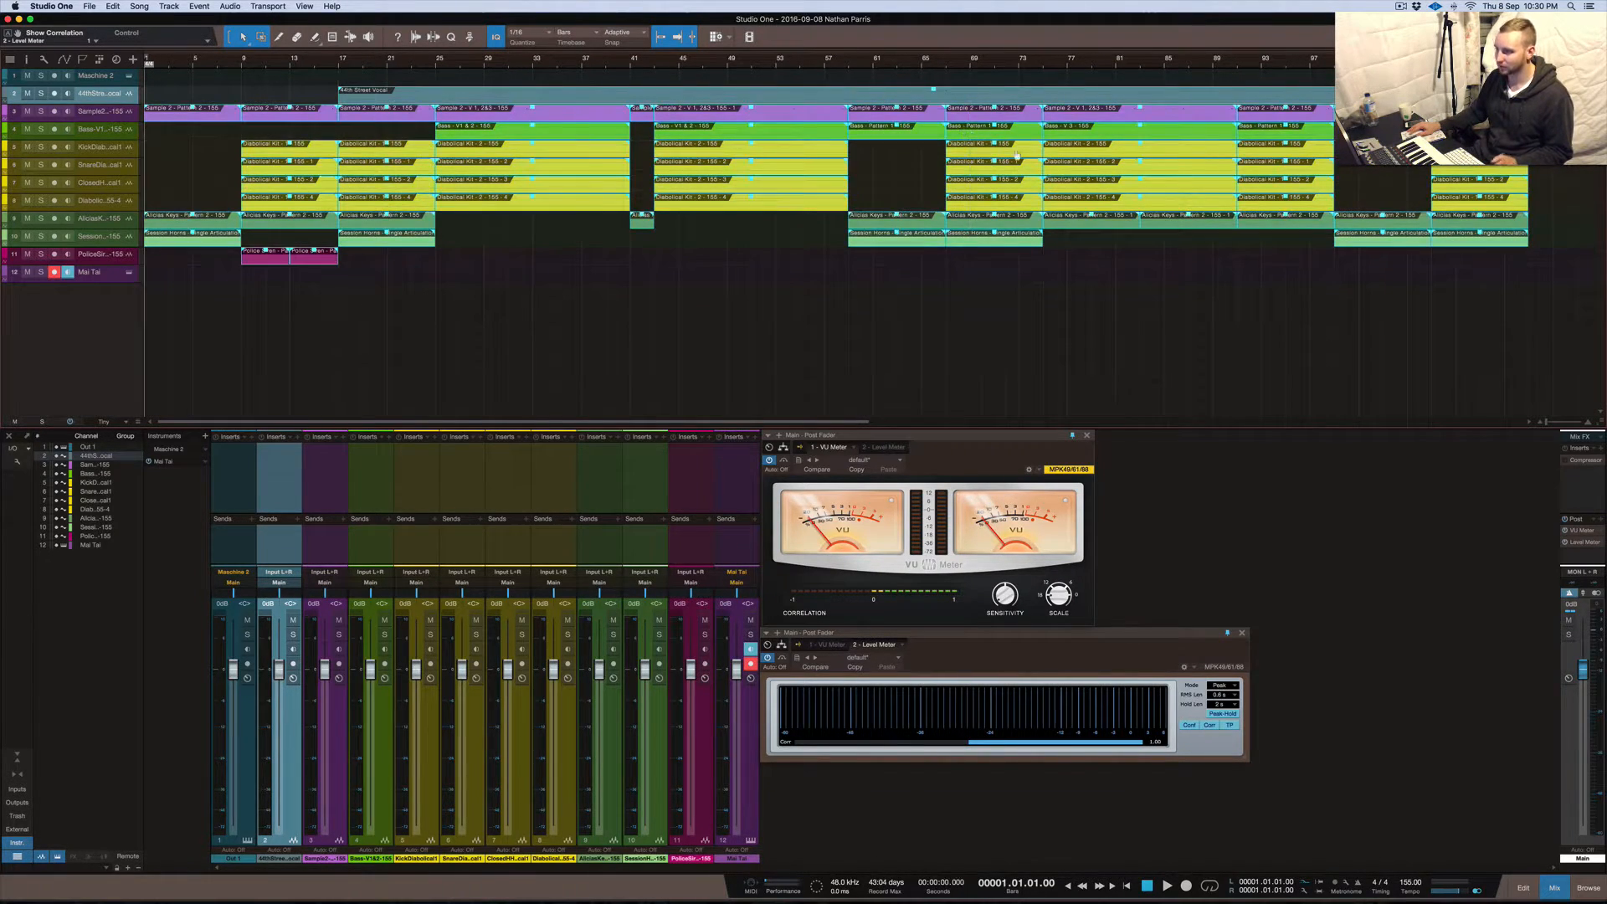
drag(996, 130, 995, 134)
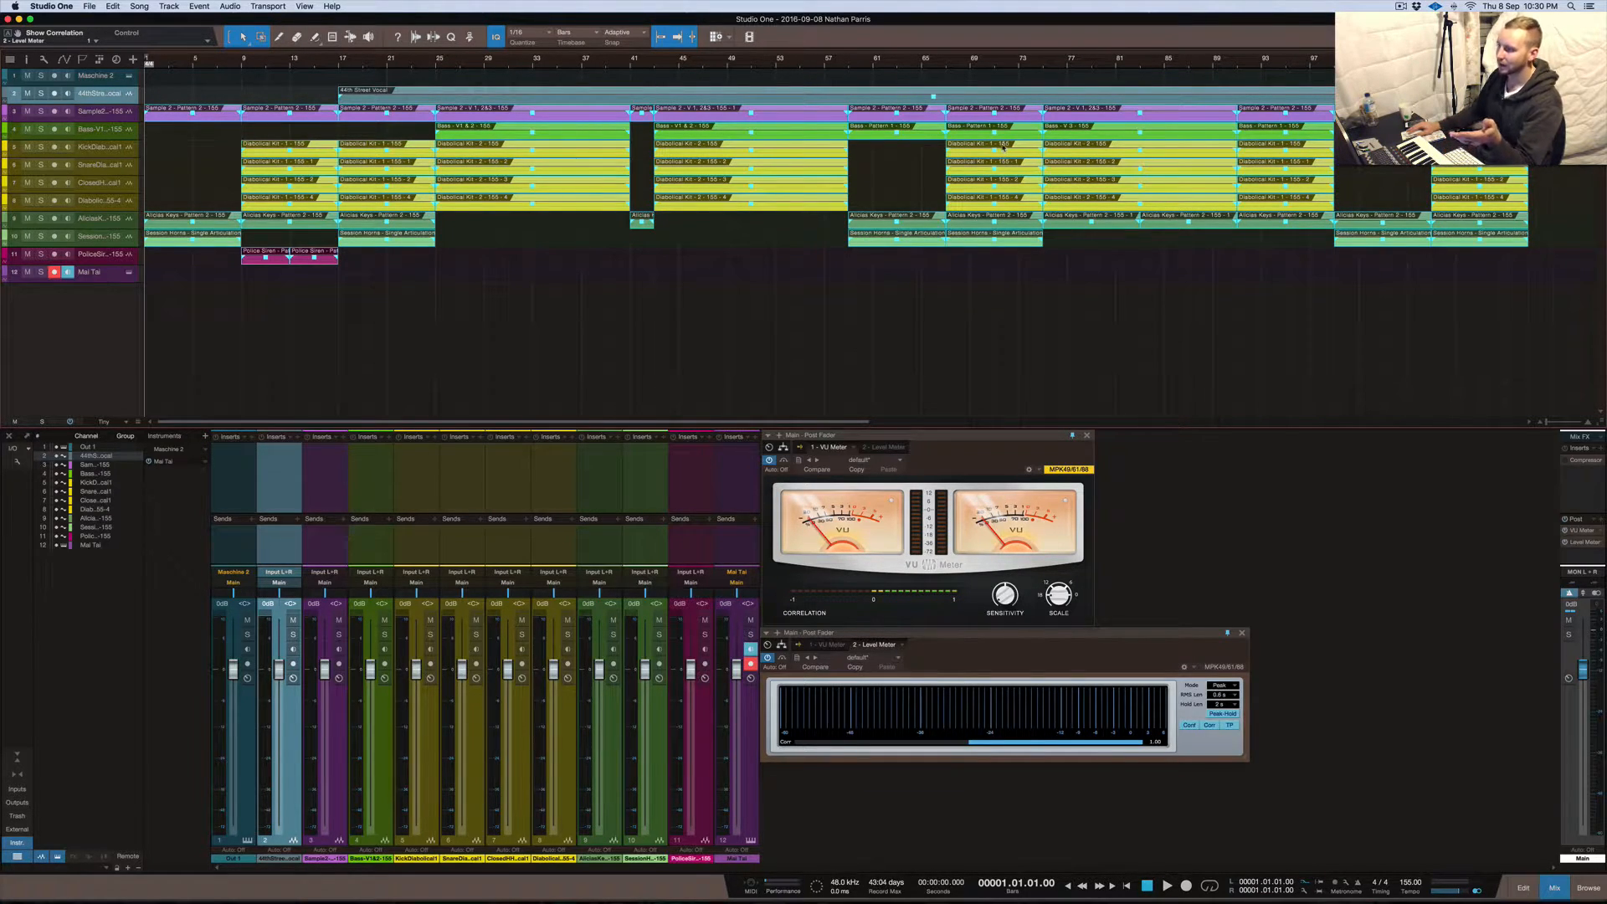
drag(995, 125, 994, 126)
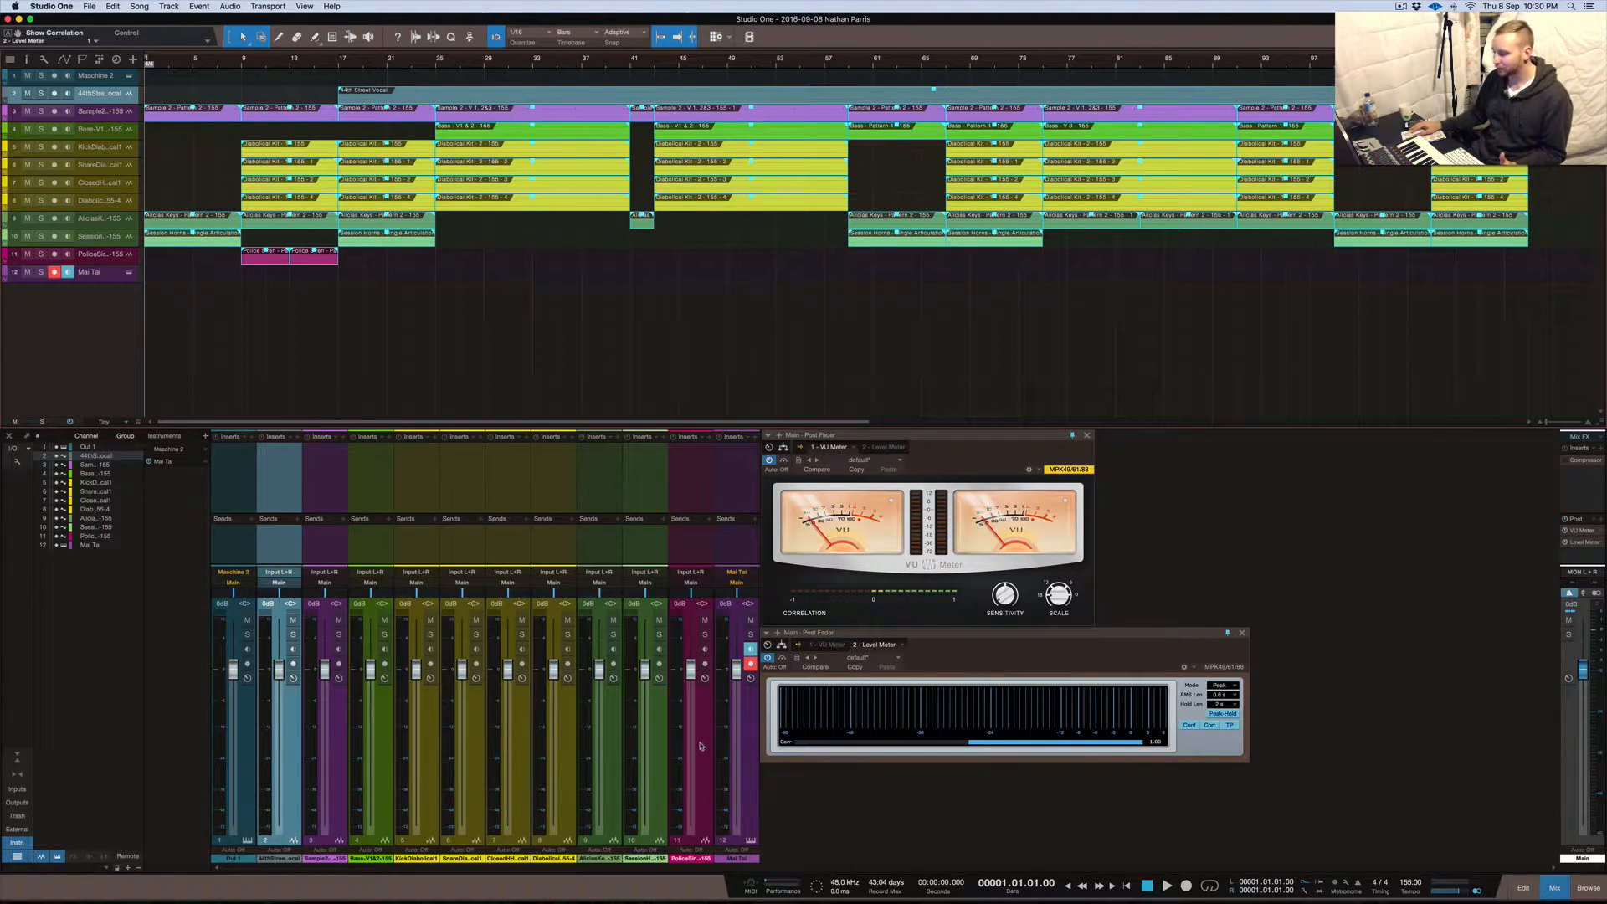
Disarm the Mai Tai channel and select it again, and move the playhead to bar 17
click(750, 664)
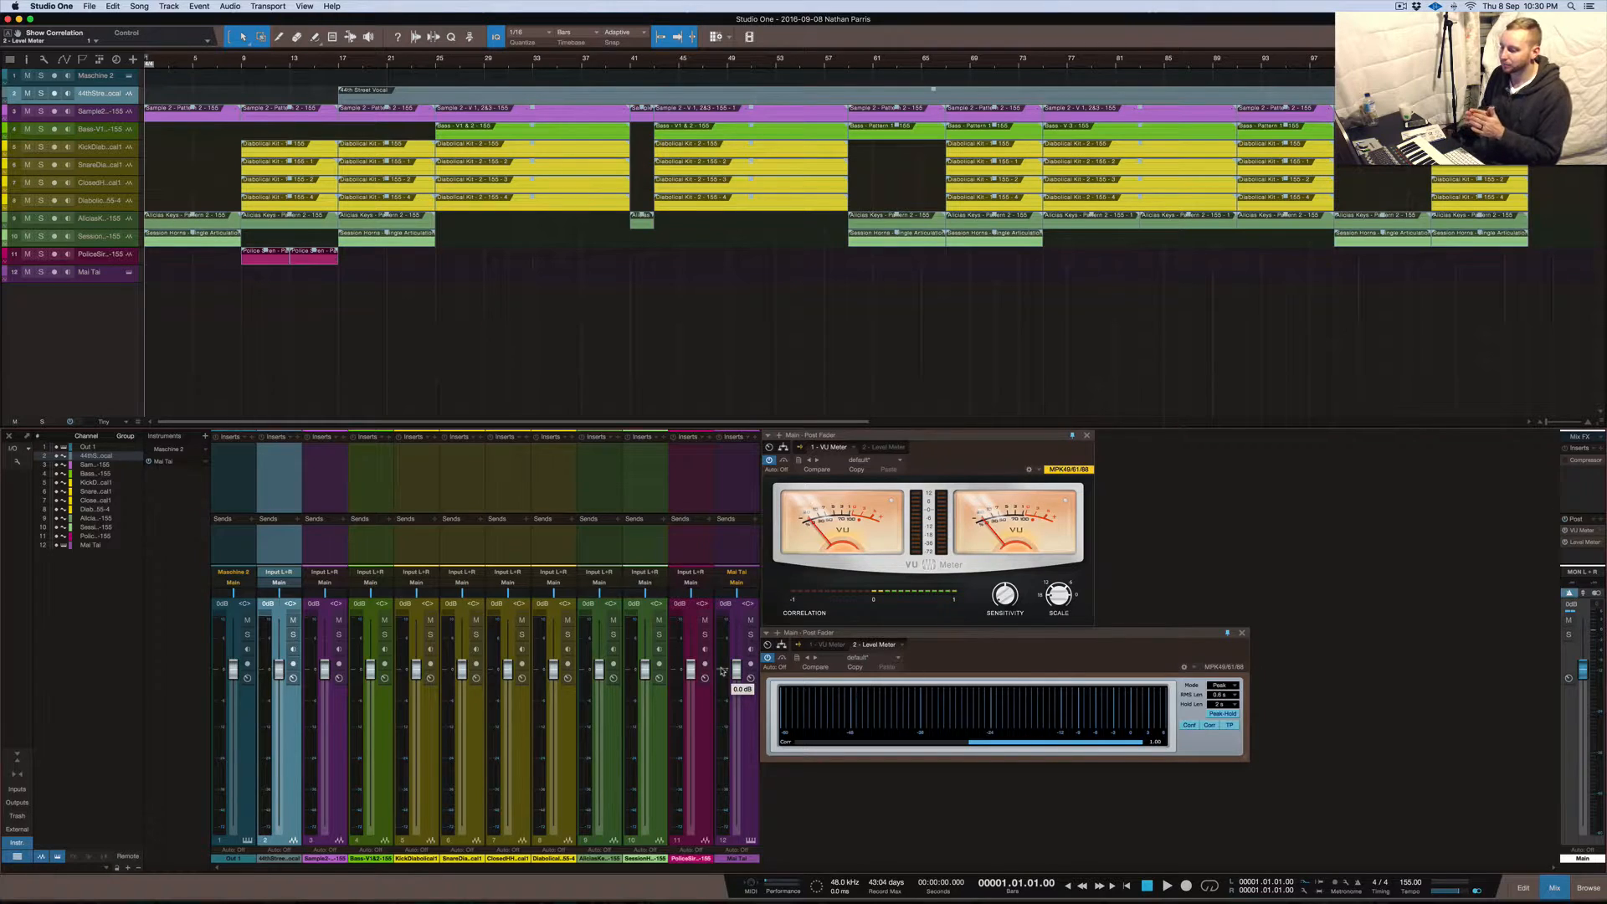
click(747, 745)
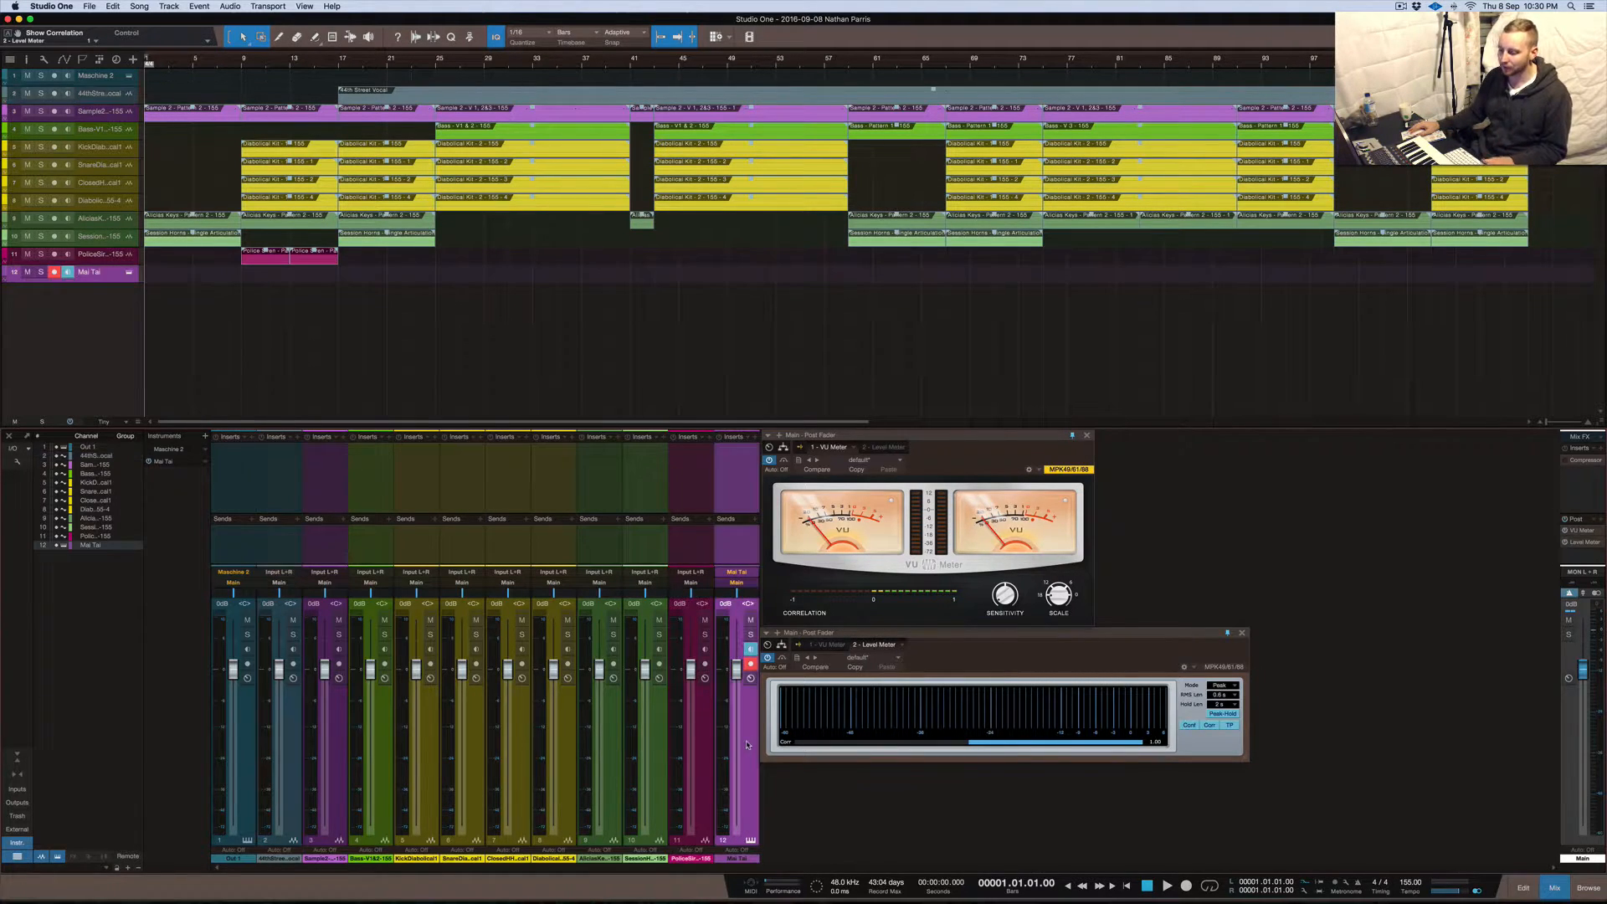
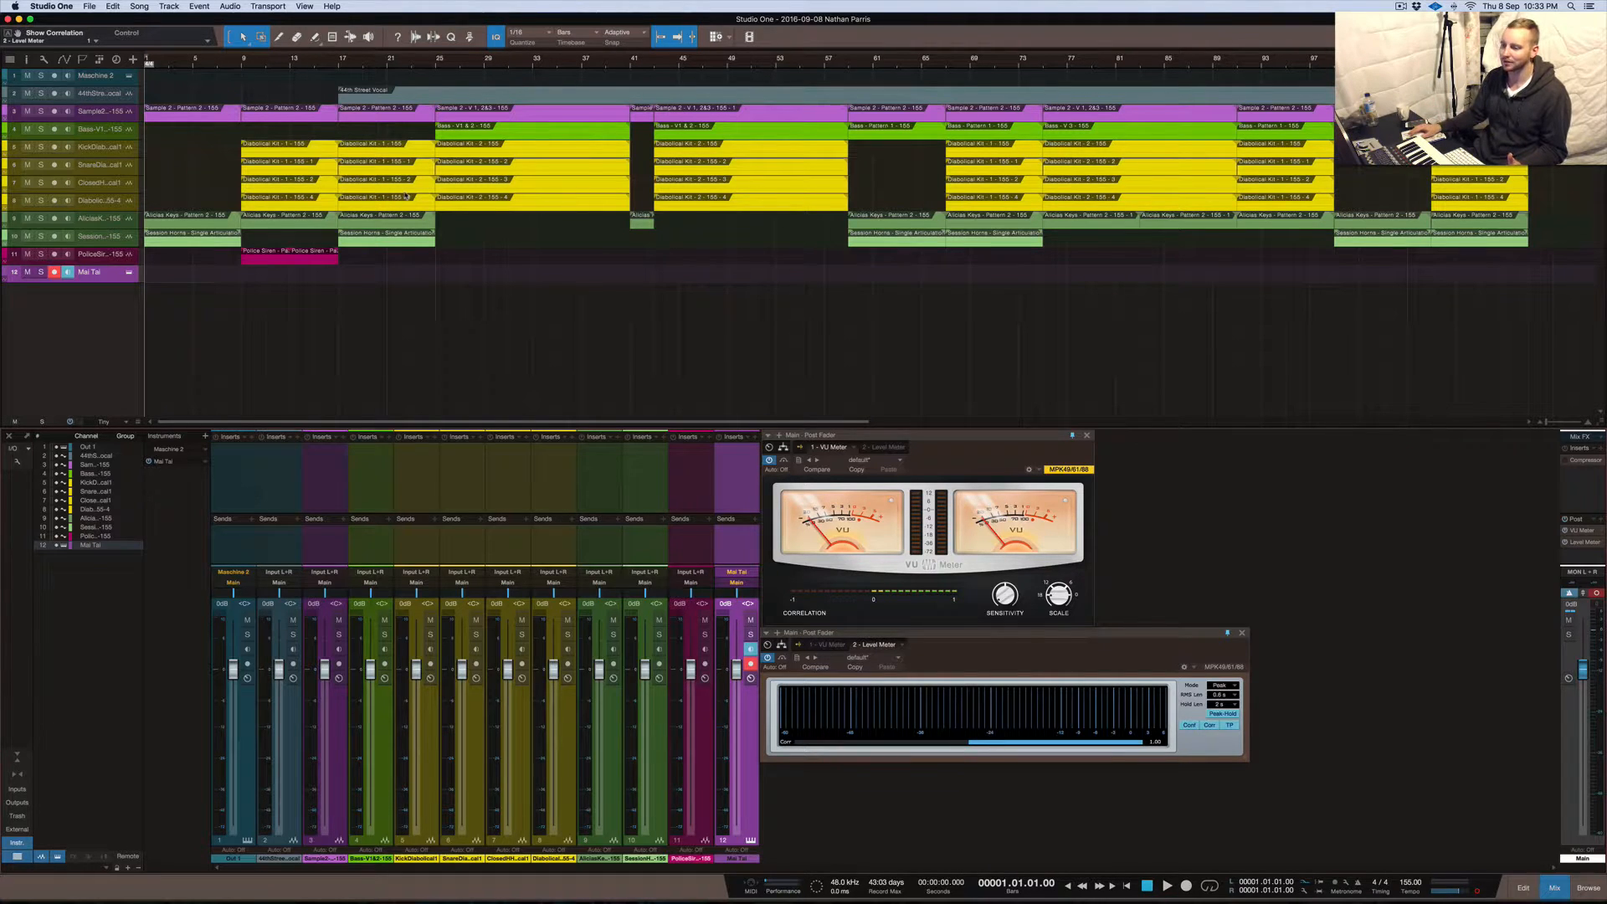
click(337, 65)
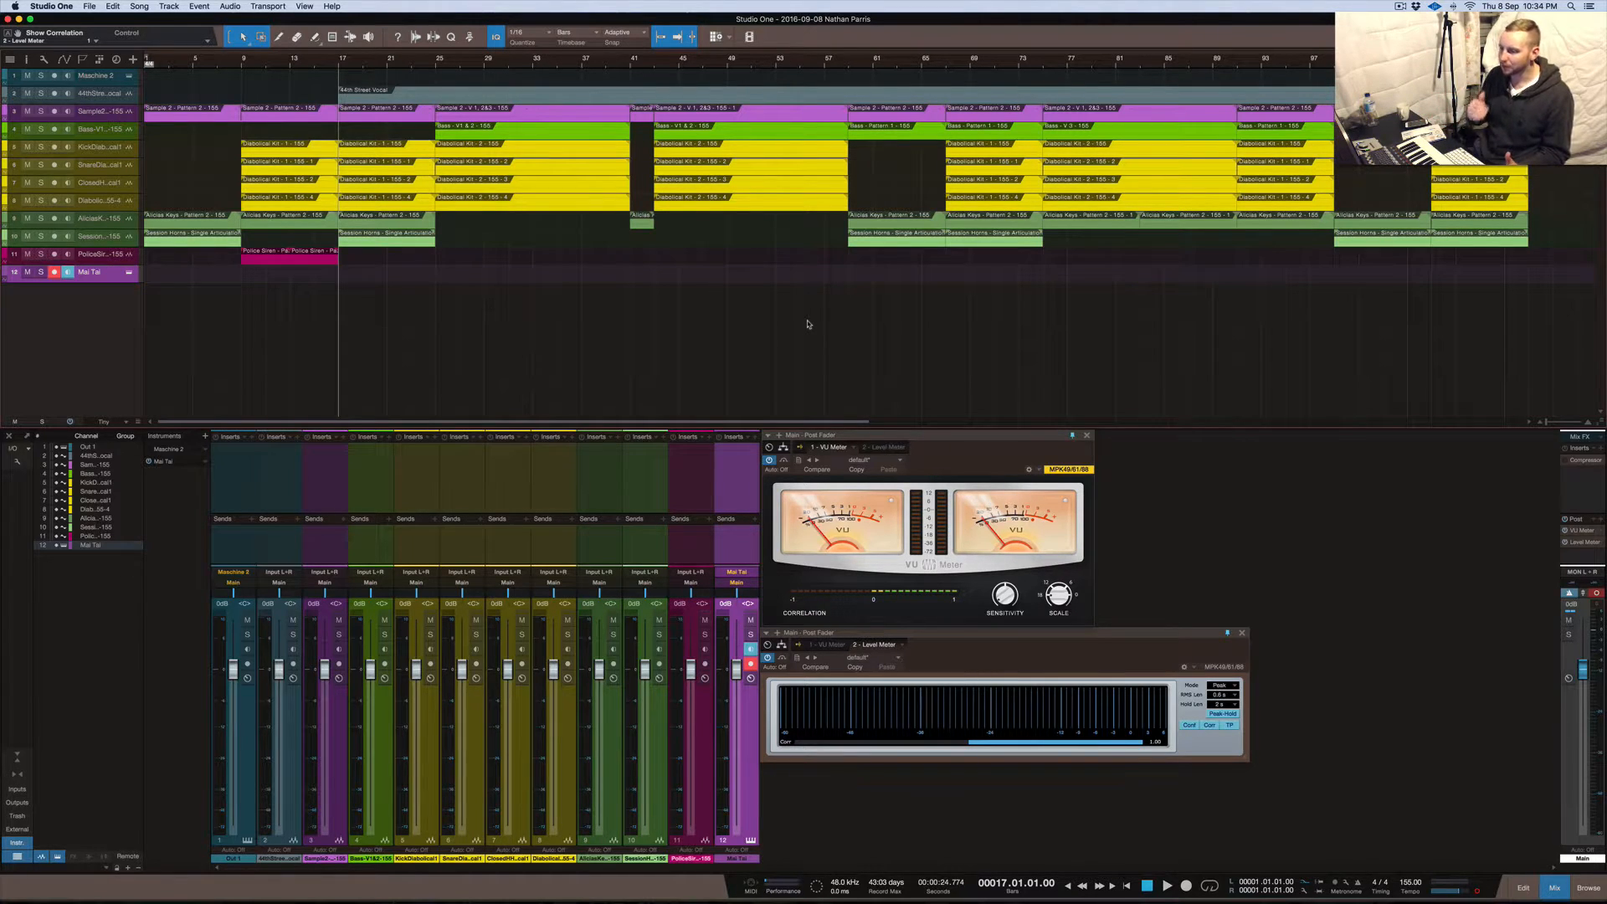
Open the Maschine 2 instrument window over the arrangement, set the playhead to bar 26, and activate the instrument
click(129, 75)
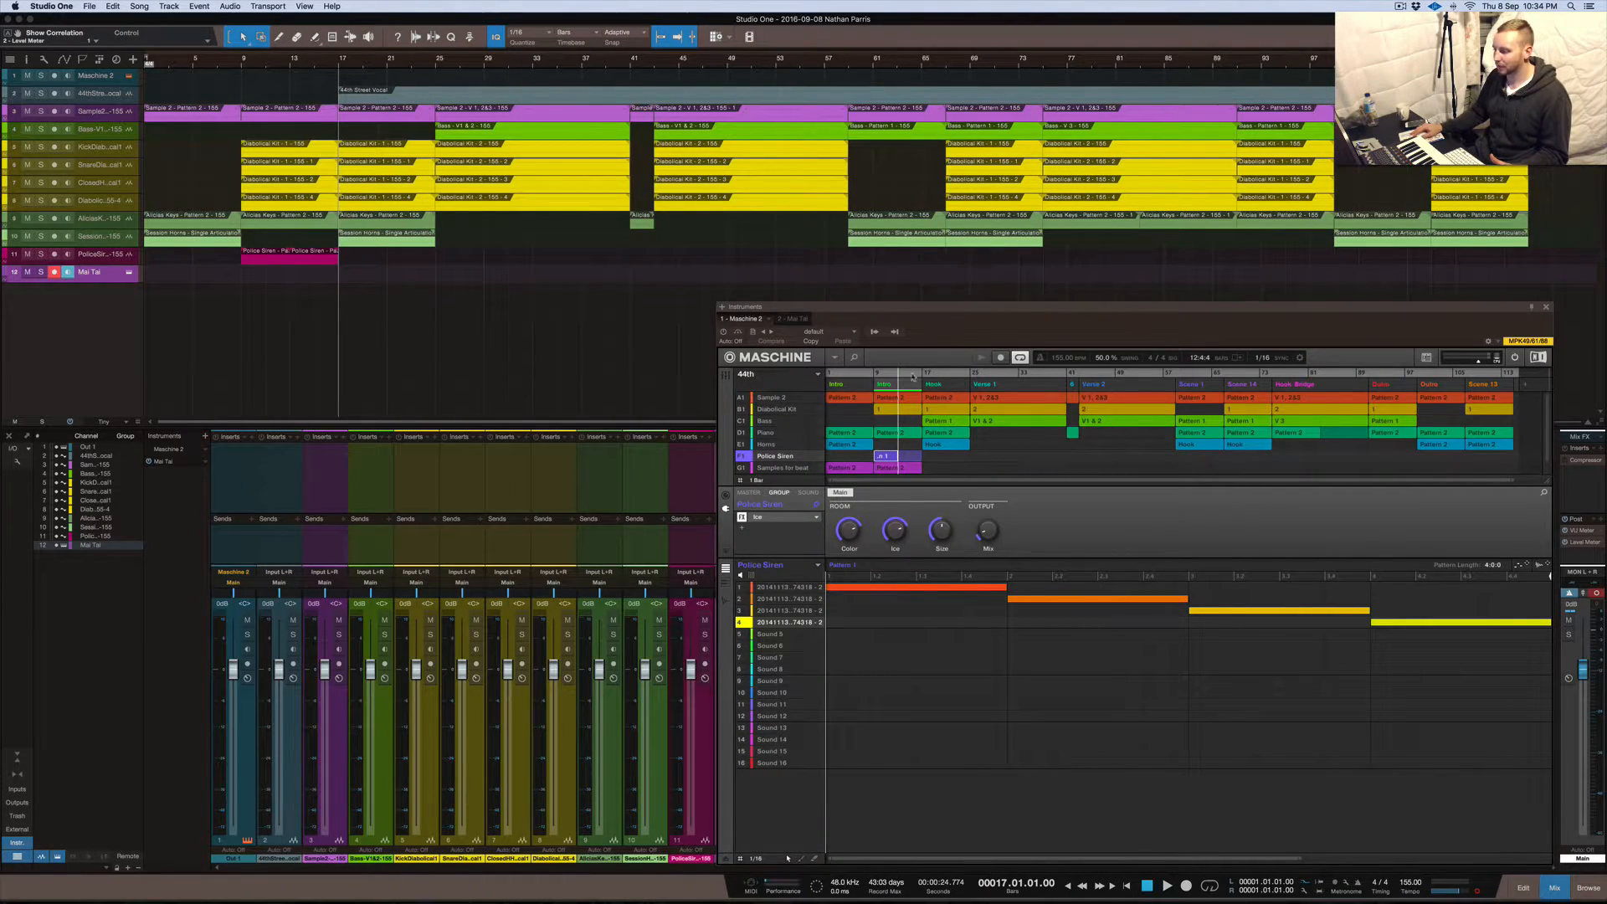
drag(1038, 306, 785, 244)
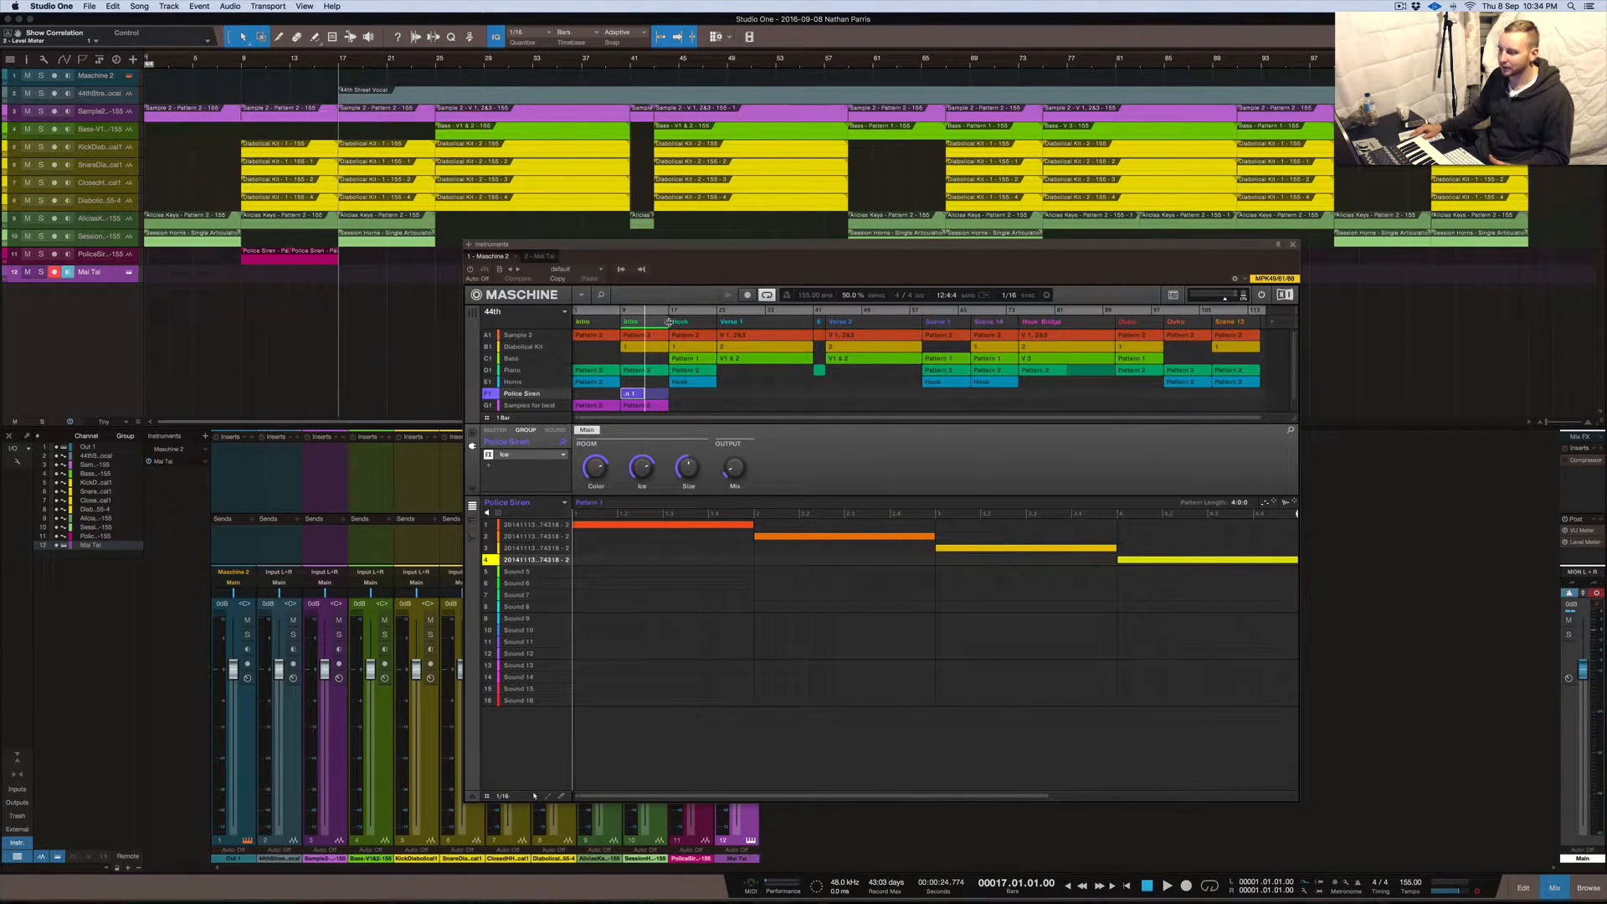
click(391, 66)
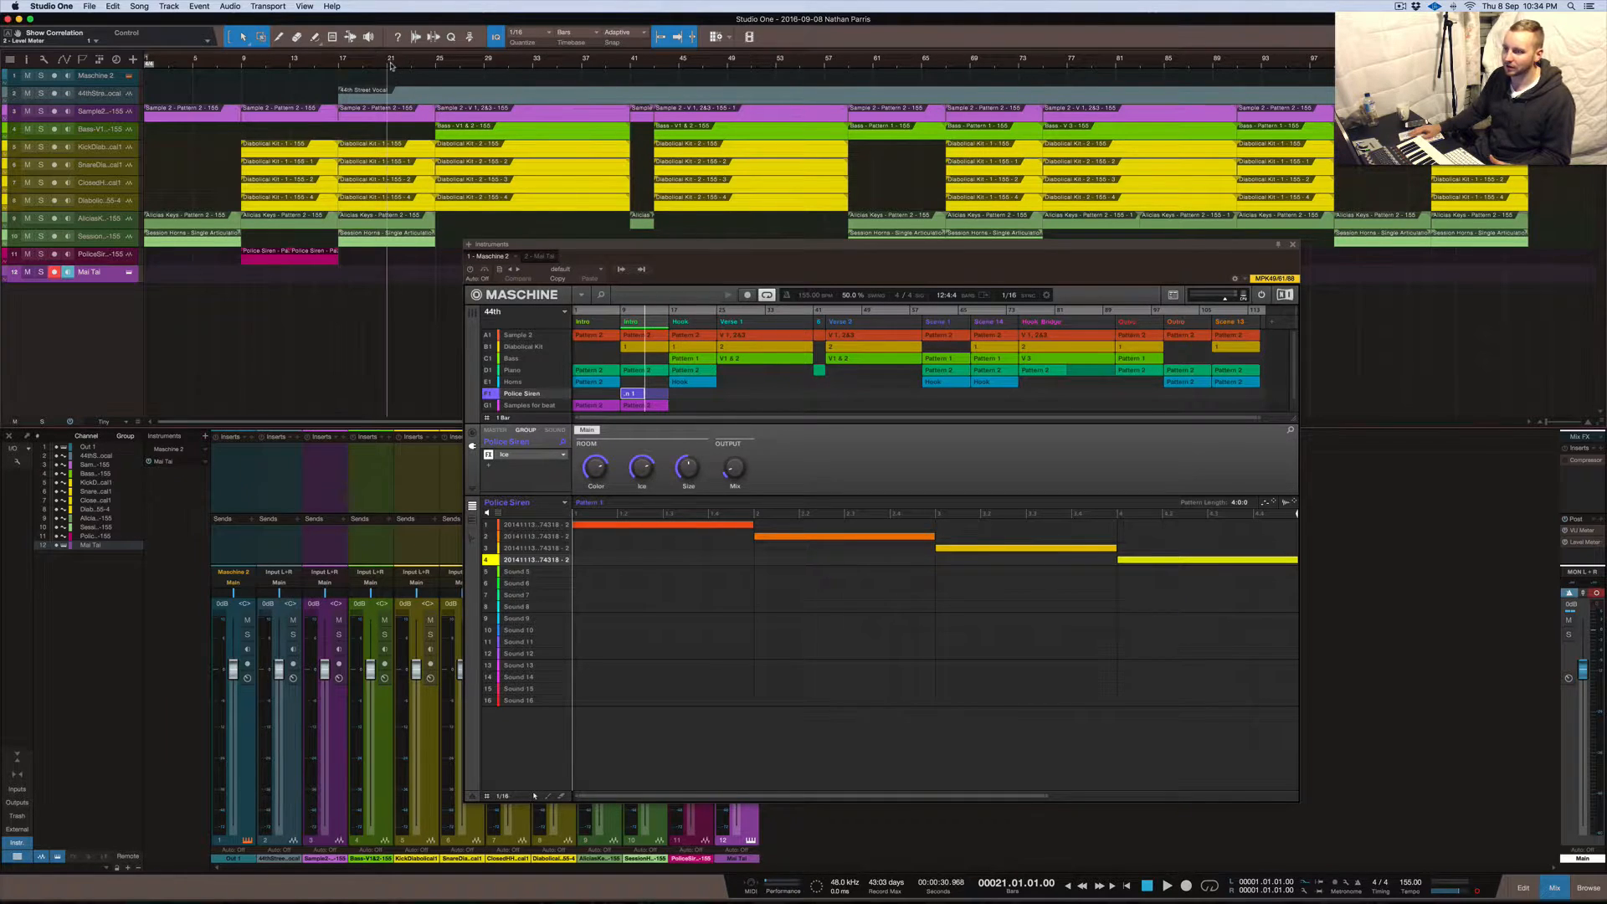
click(450, 63)
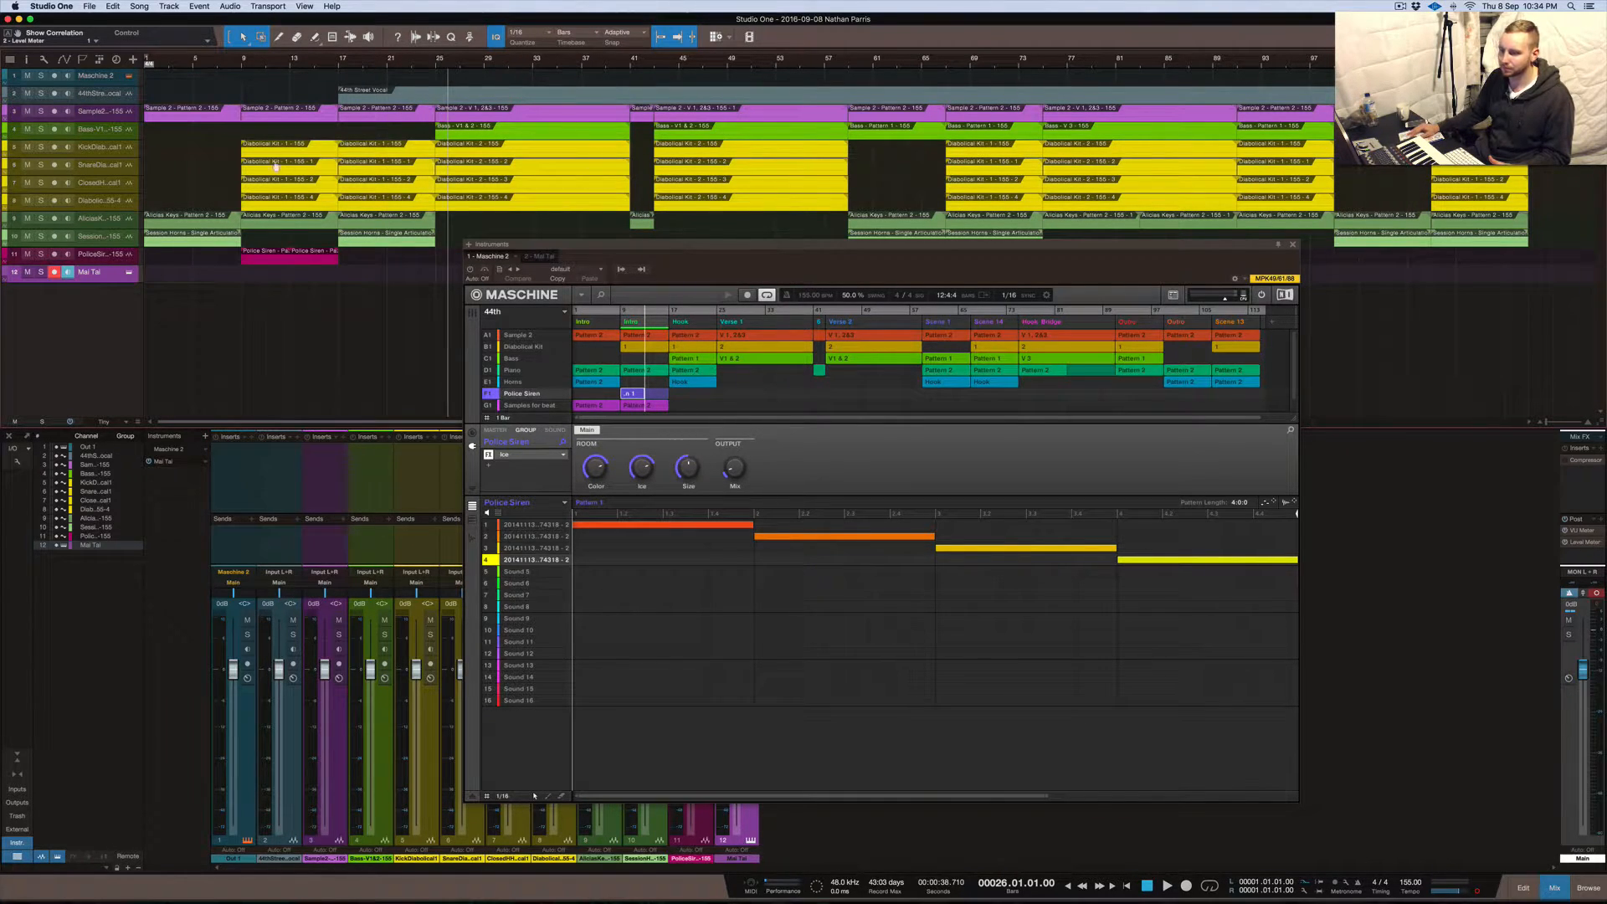
click(472, 271)
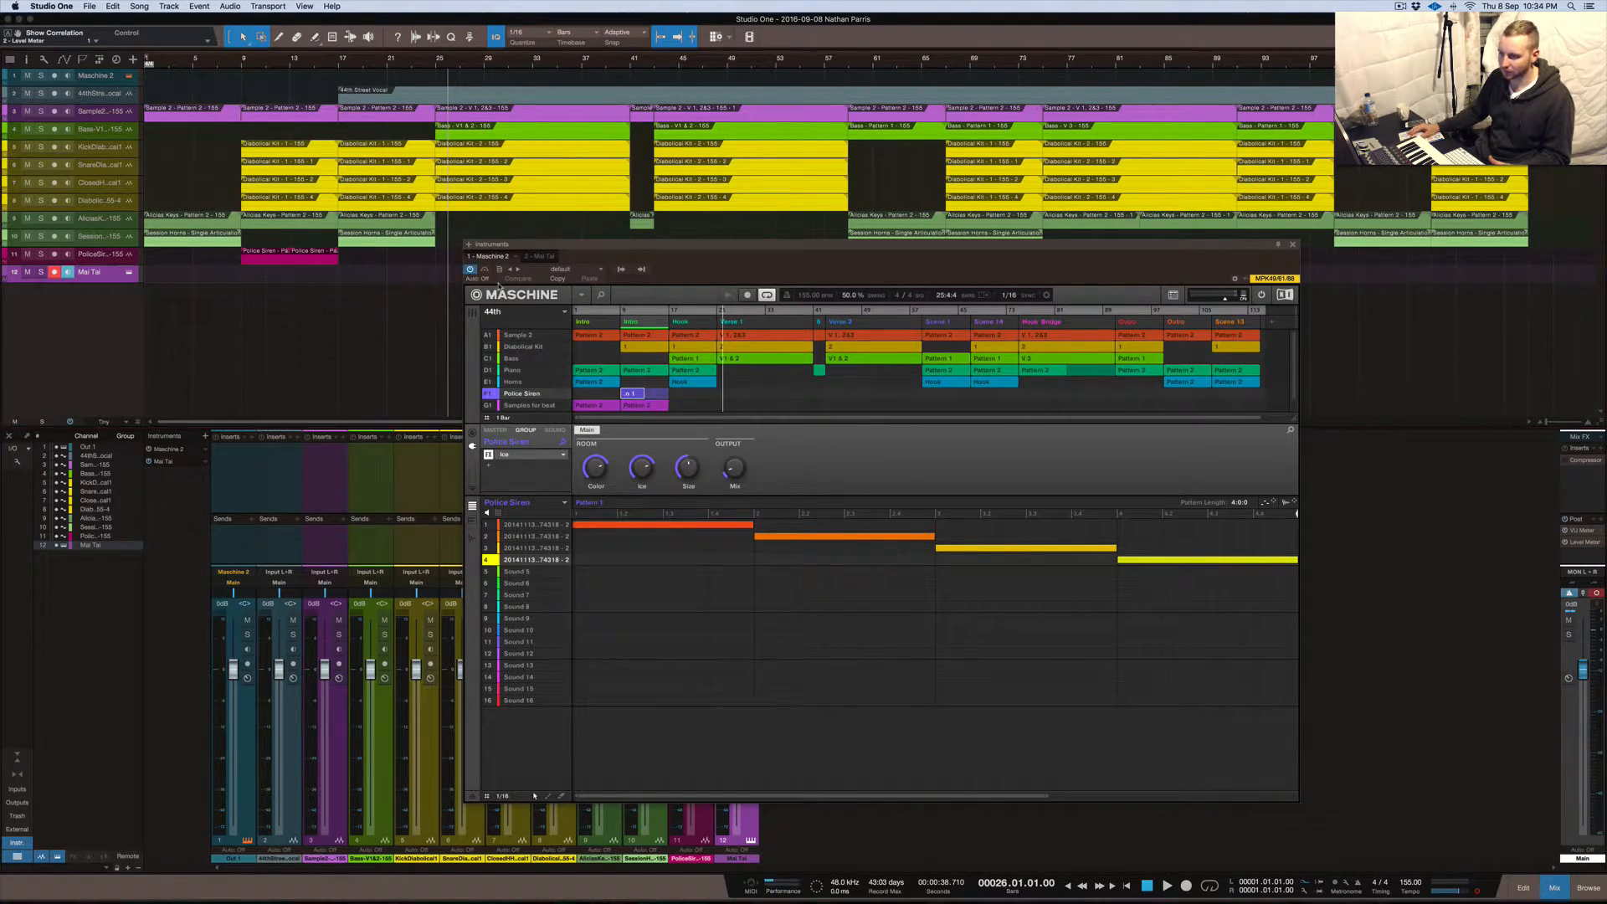
Compare Maschine's scene positions with the arrangement at bars 29, 25 and 41, and close the instrument window
click(486, 65)
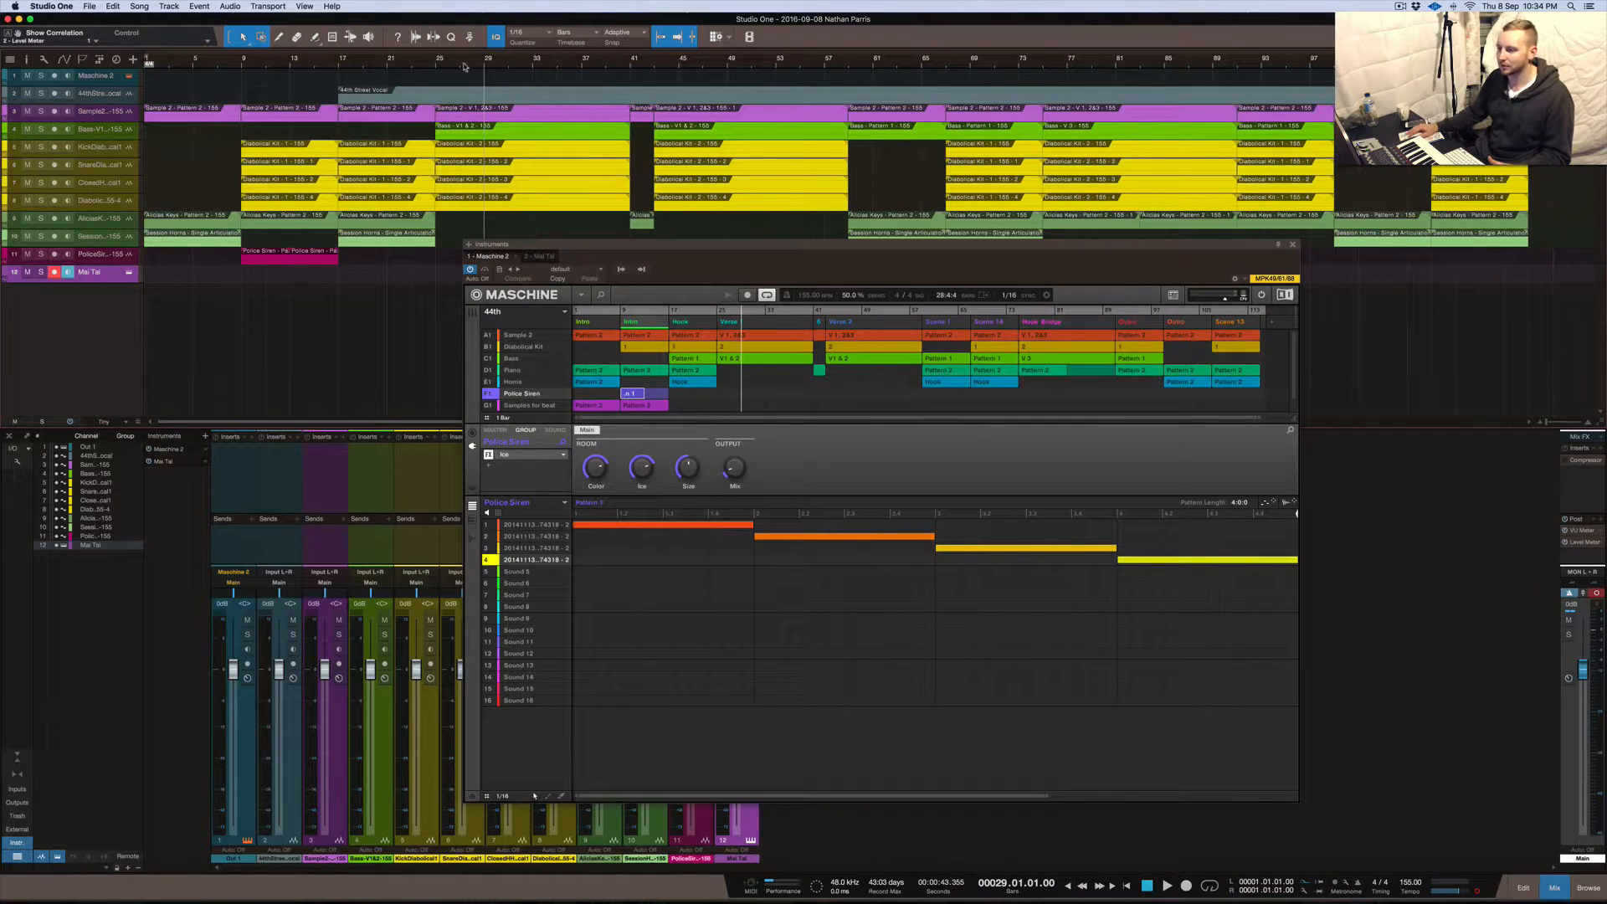
click(436, 65)
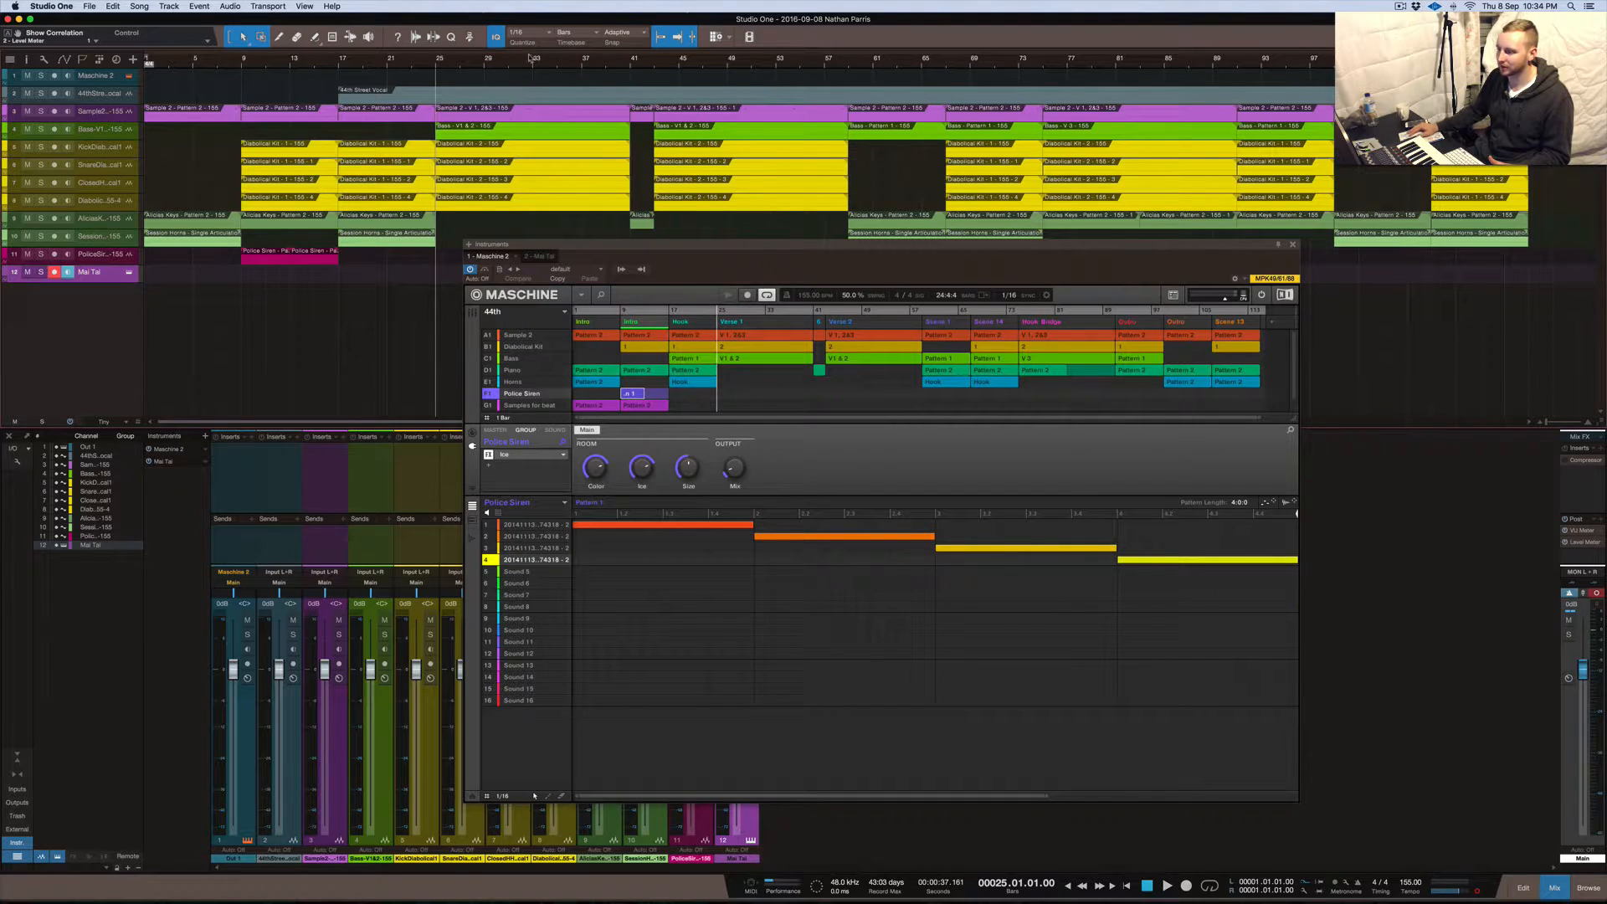
click(632, 64)
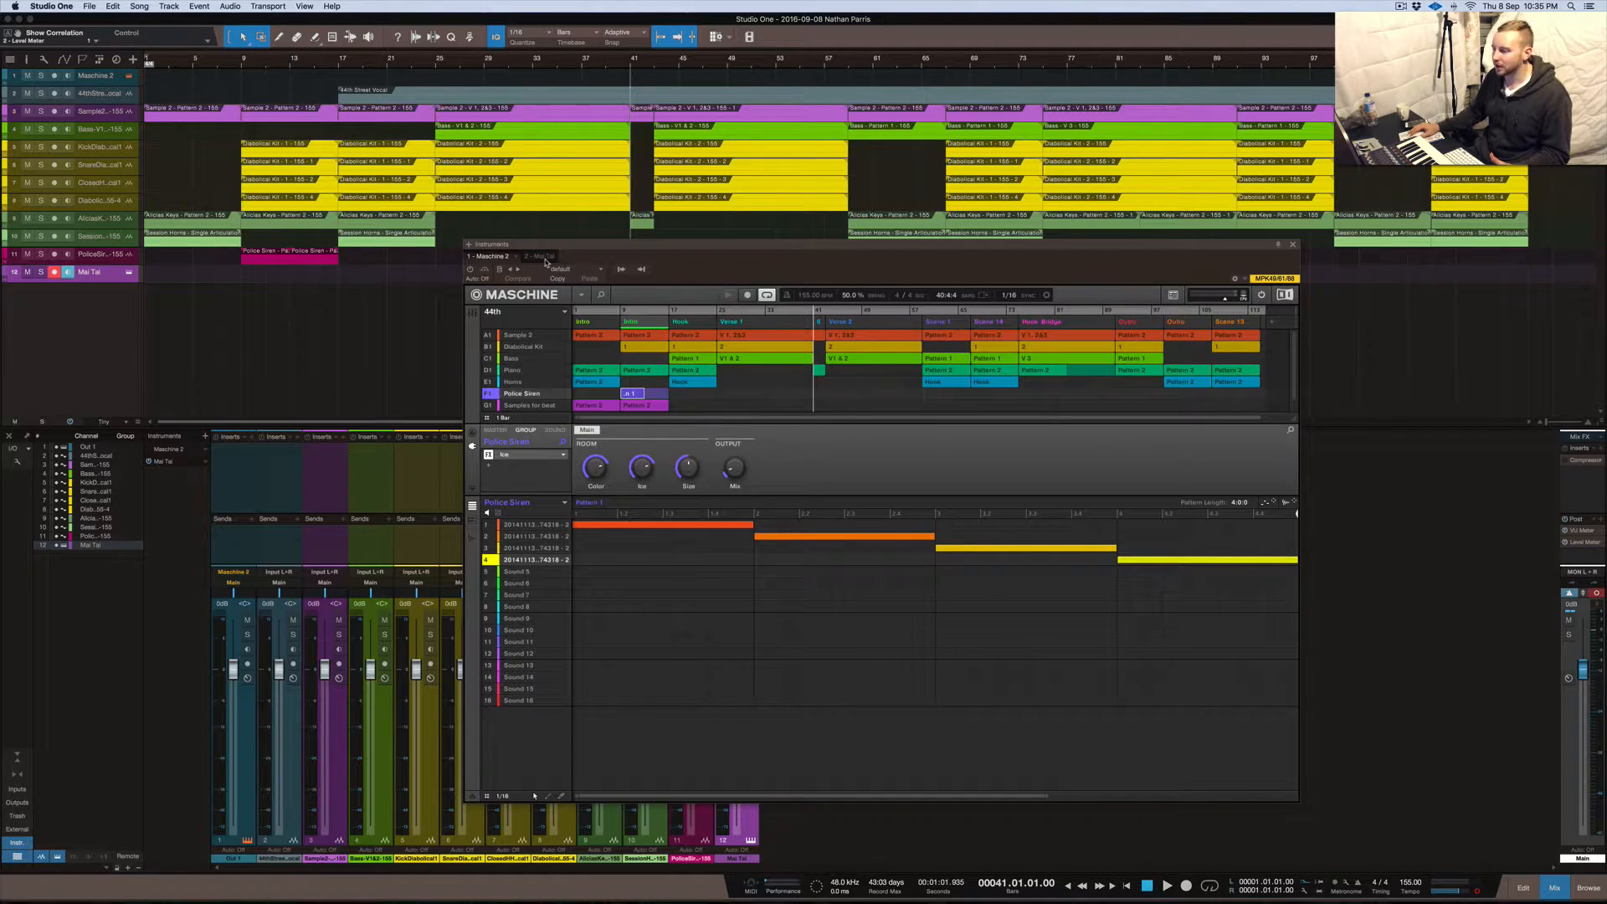
click(1295, 247)
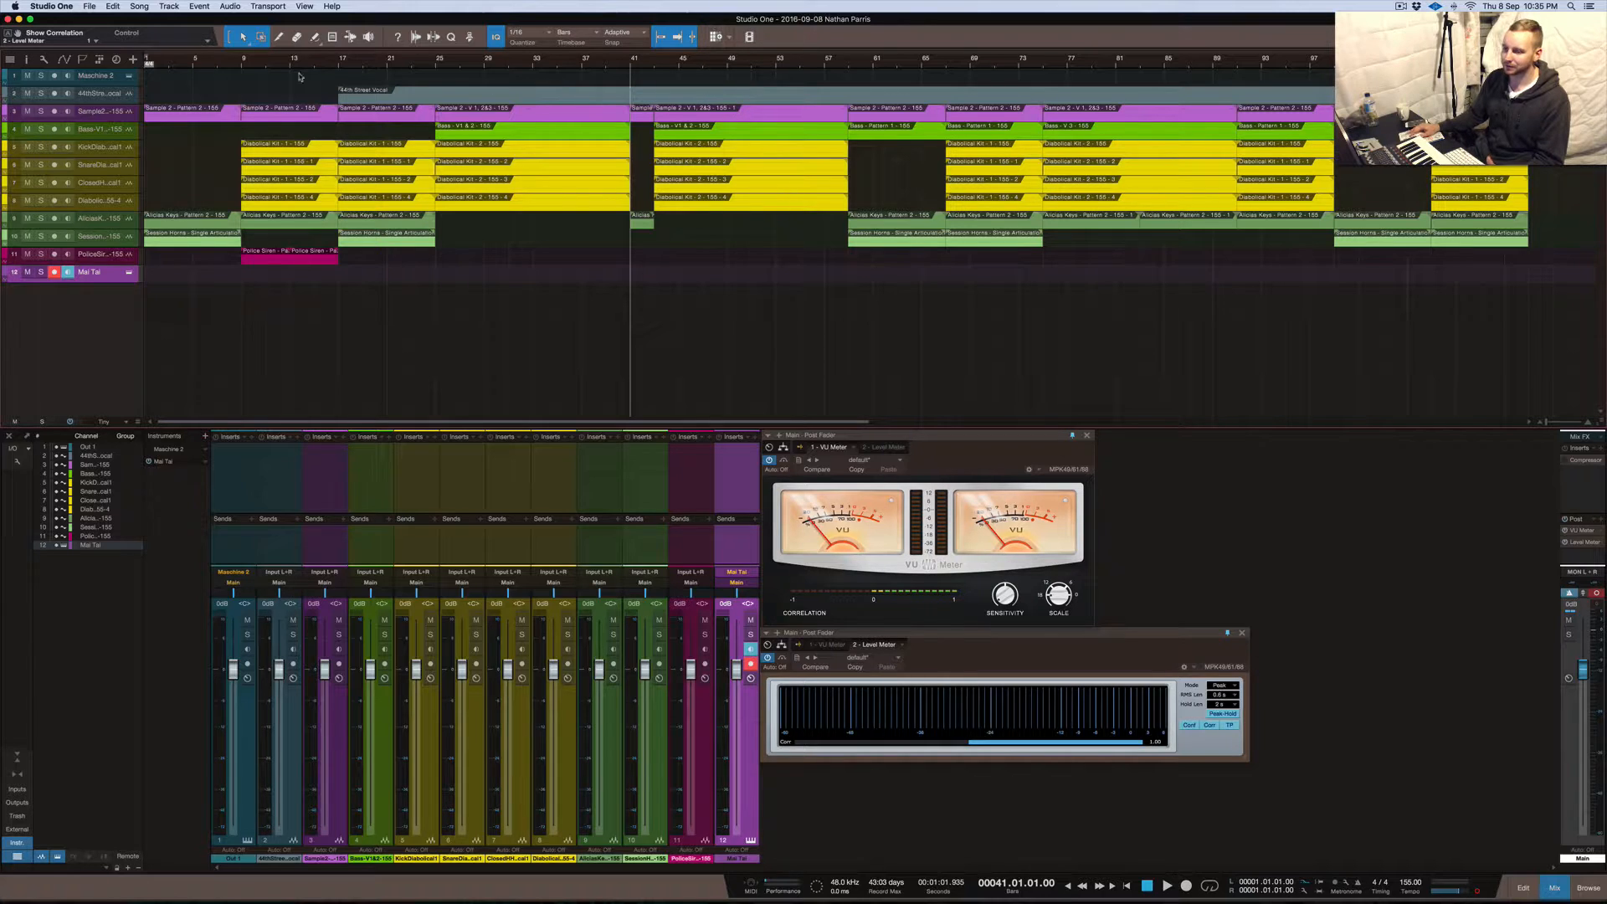
Solo the Sample 2 track, play it from bar 41 while checking its channel's peak level, and unsolo it
click(97, 136)
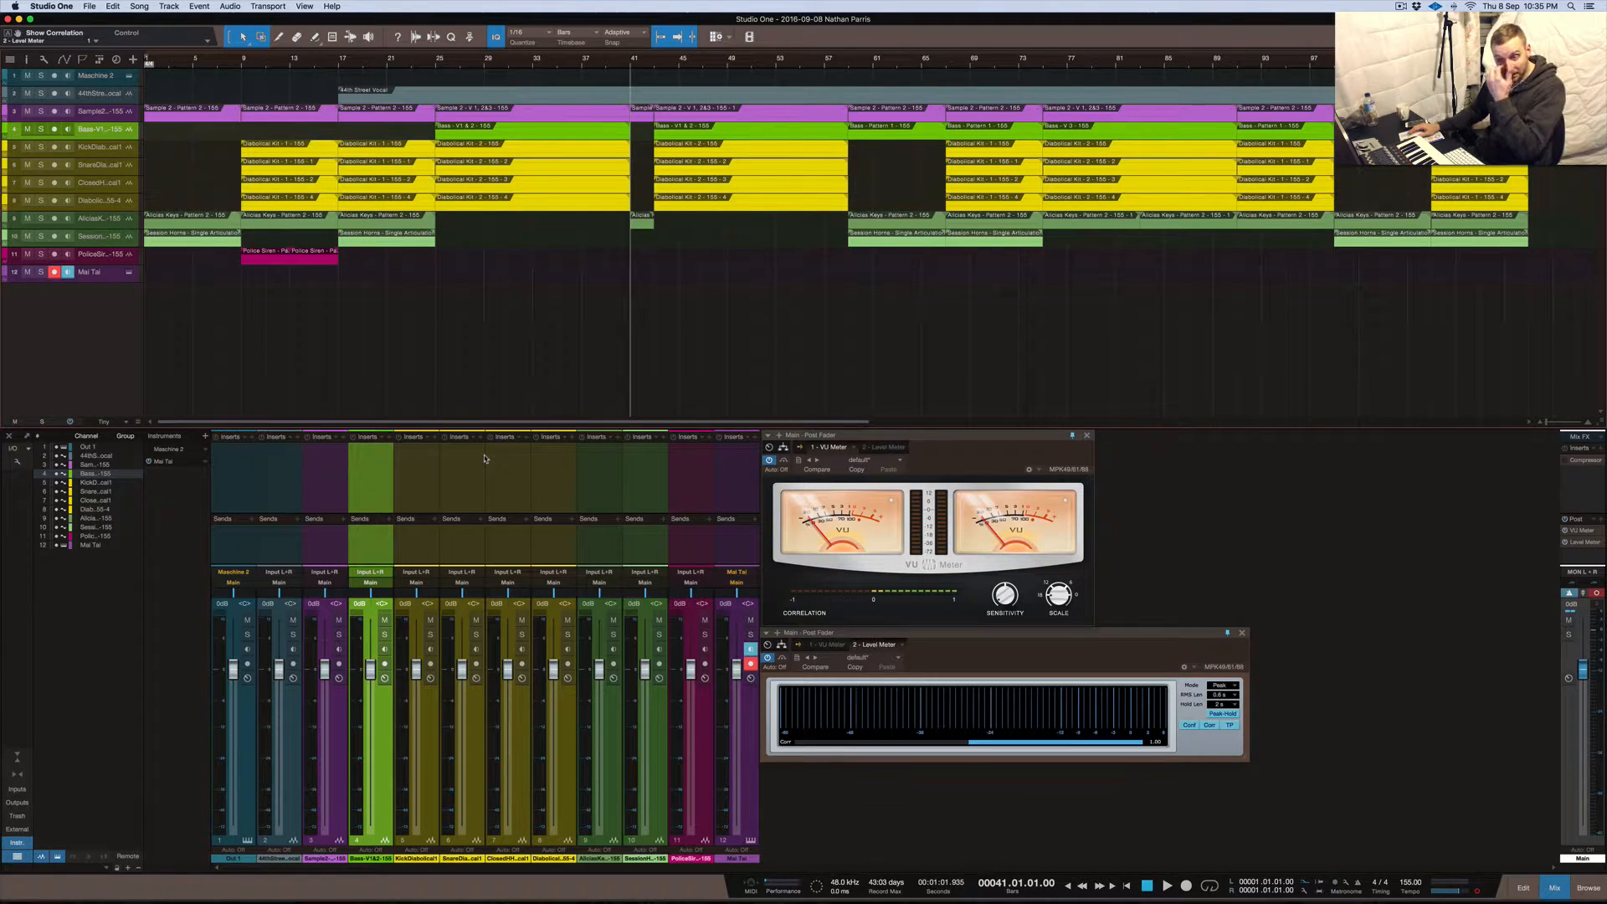
click(109, 114)
click(41, 110)
key(space)
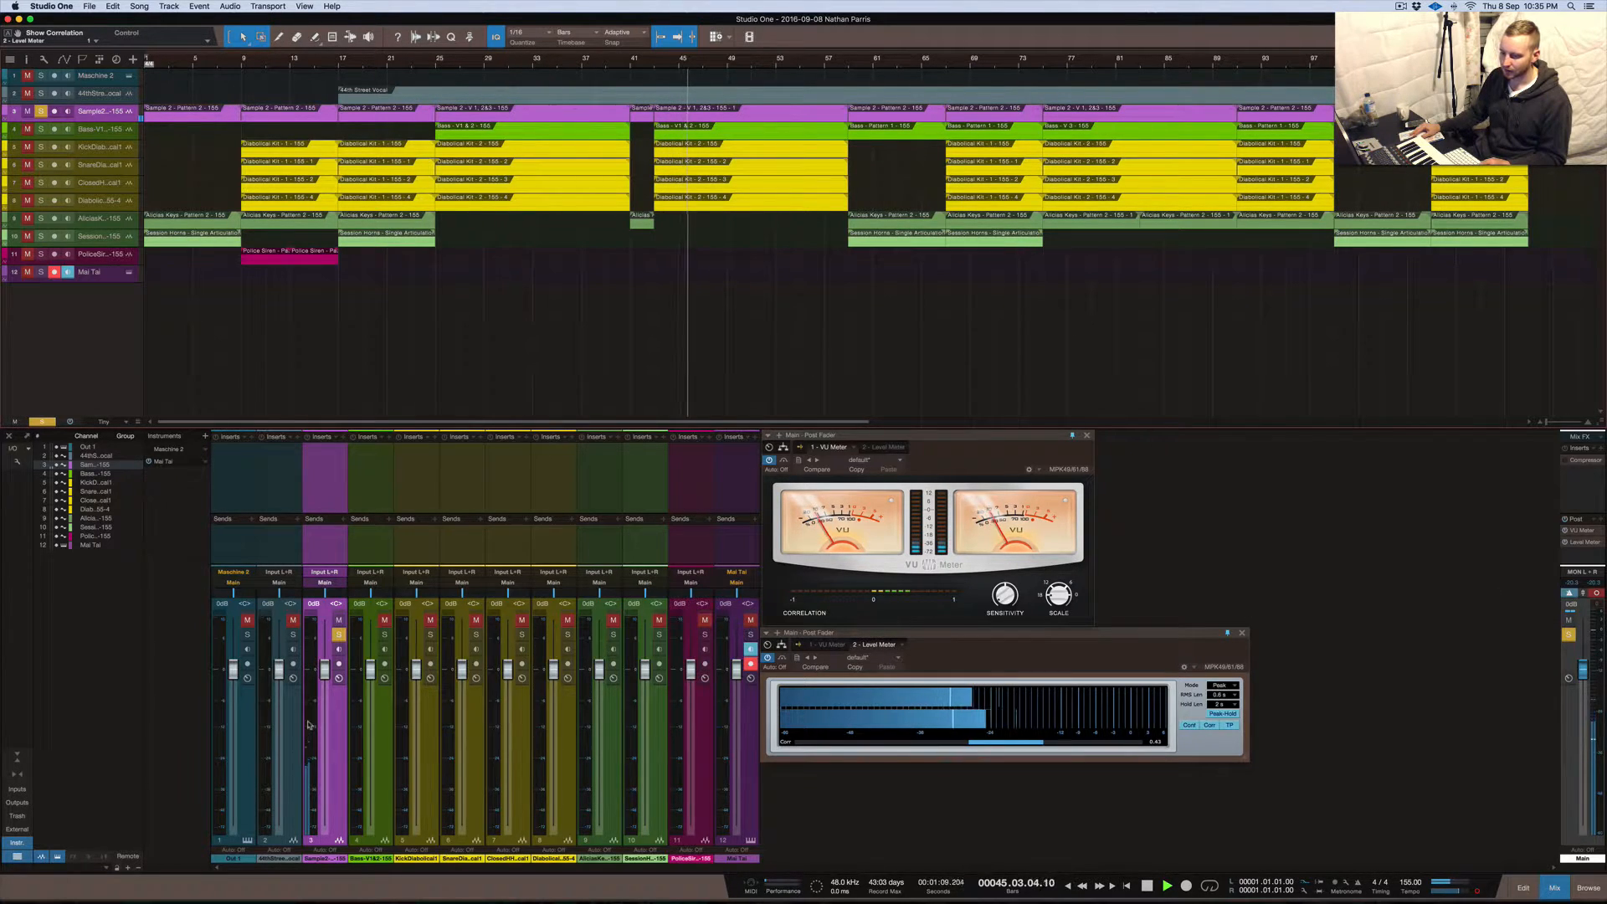
key(space)
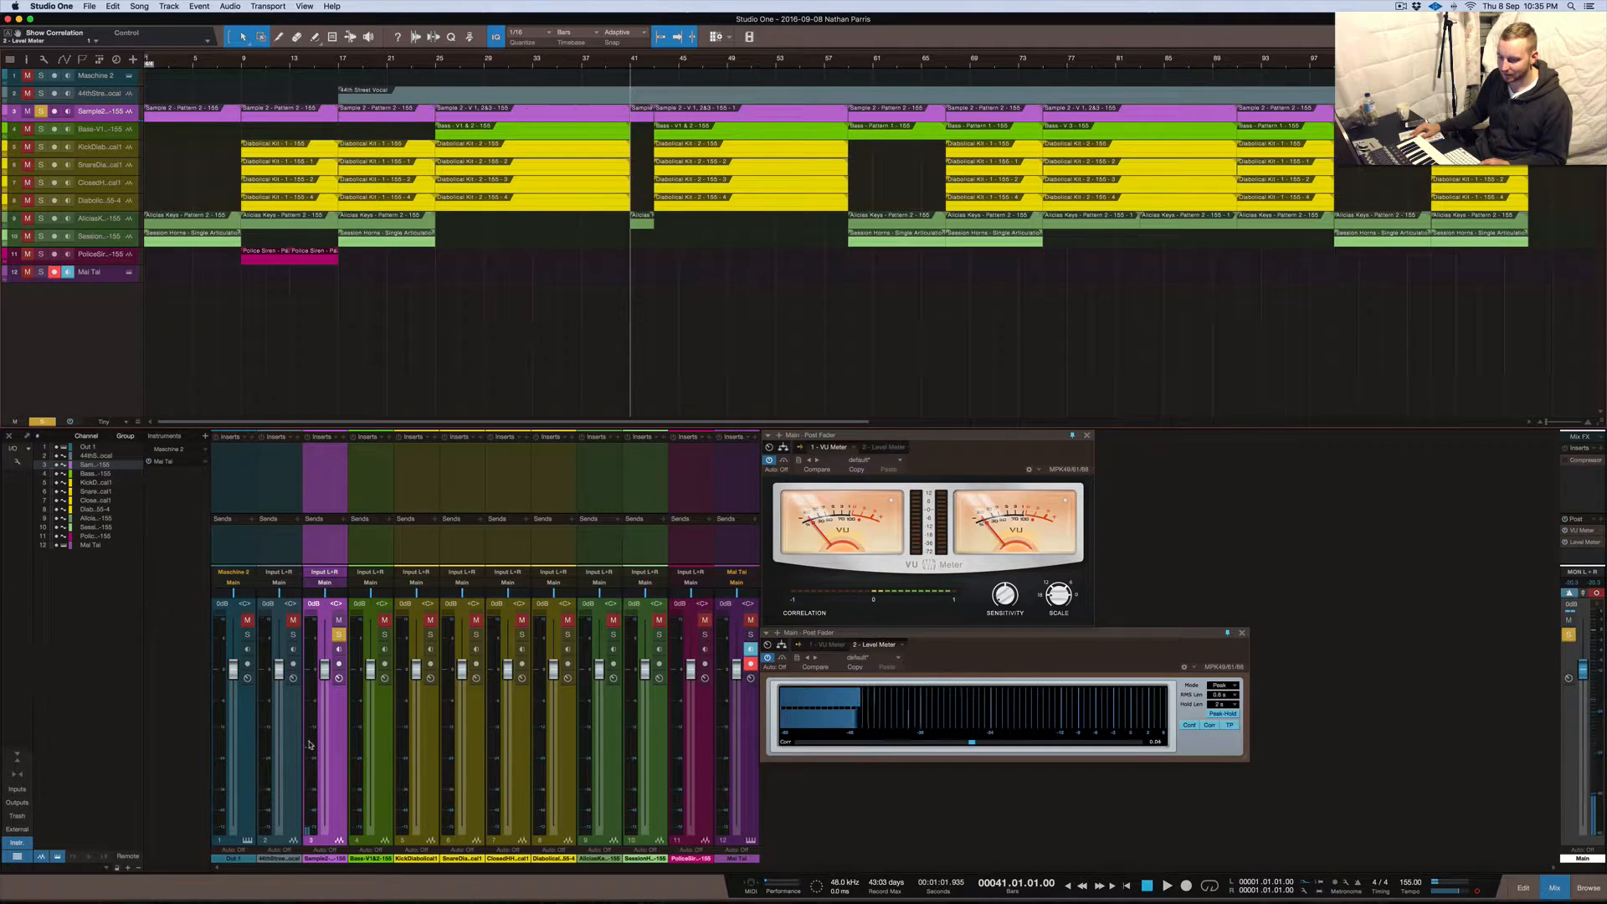
mouse_move(308, 779)
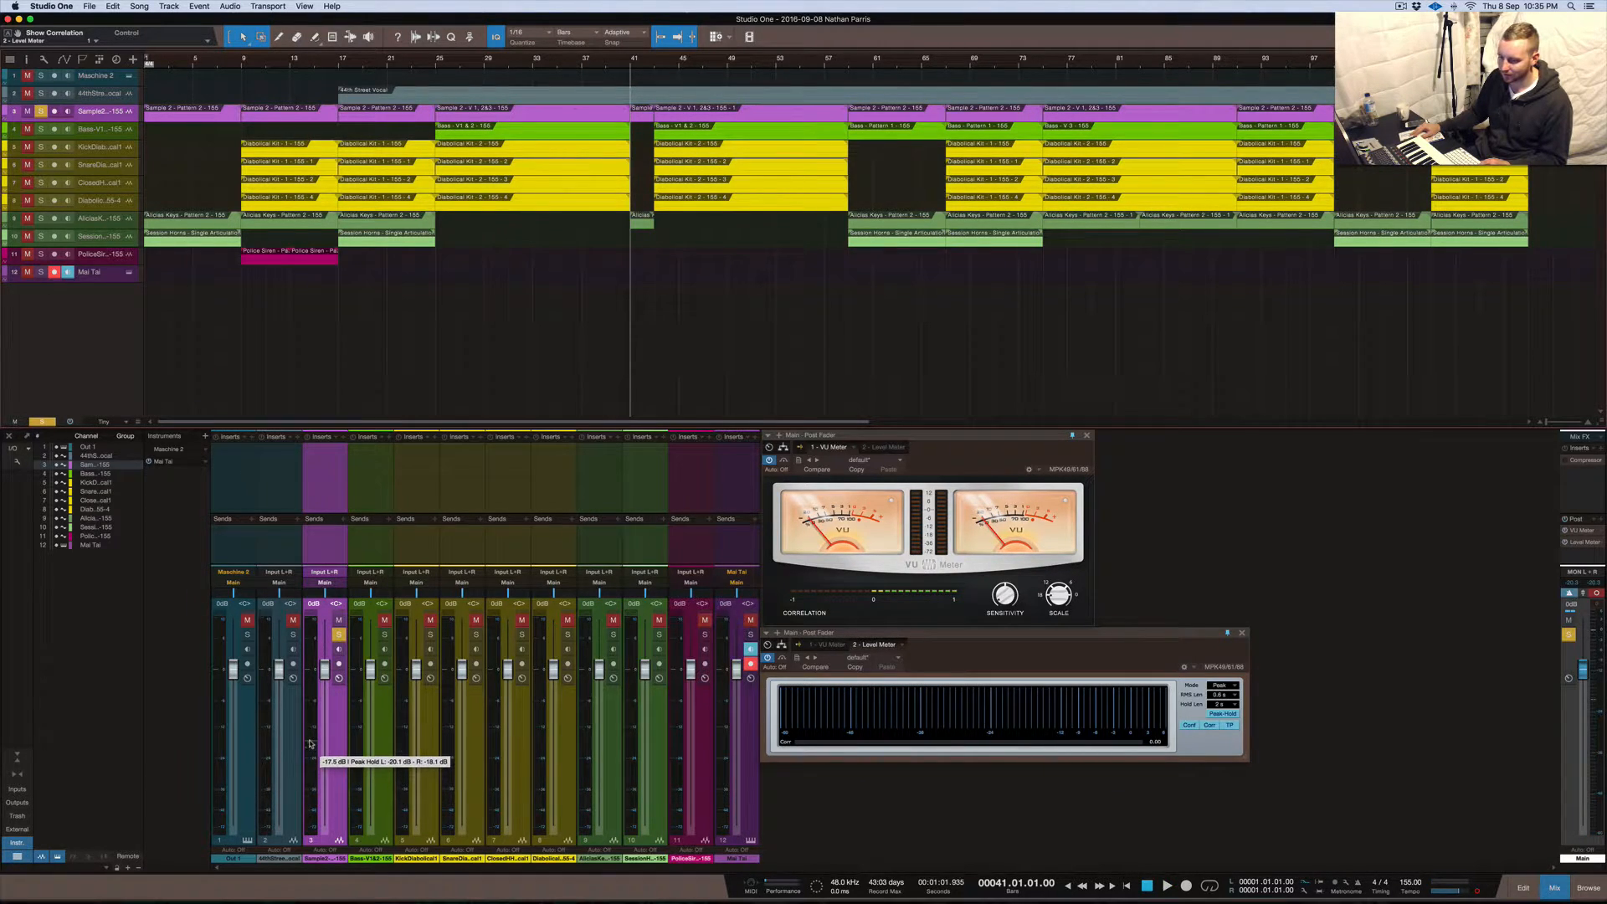
key(space)
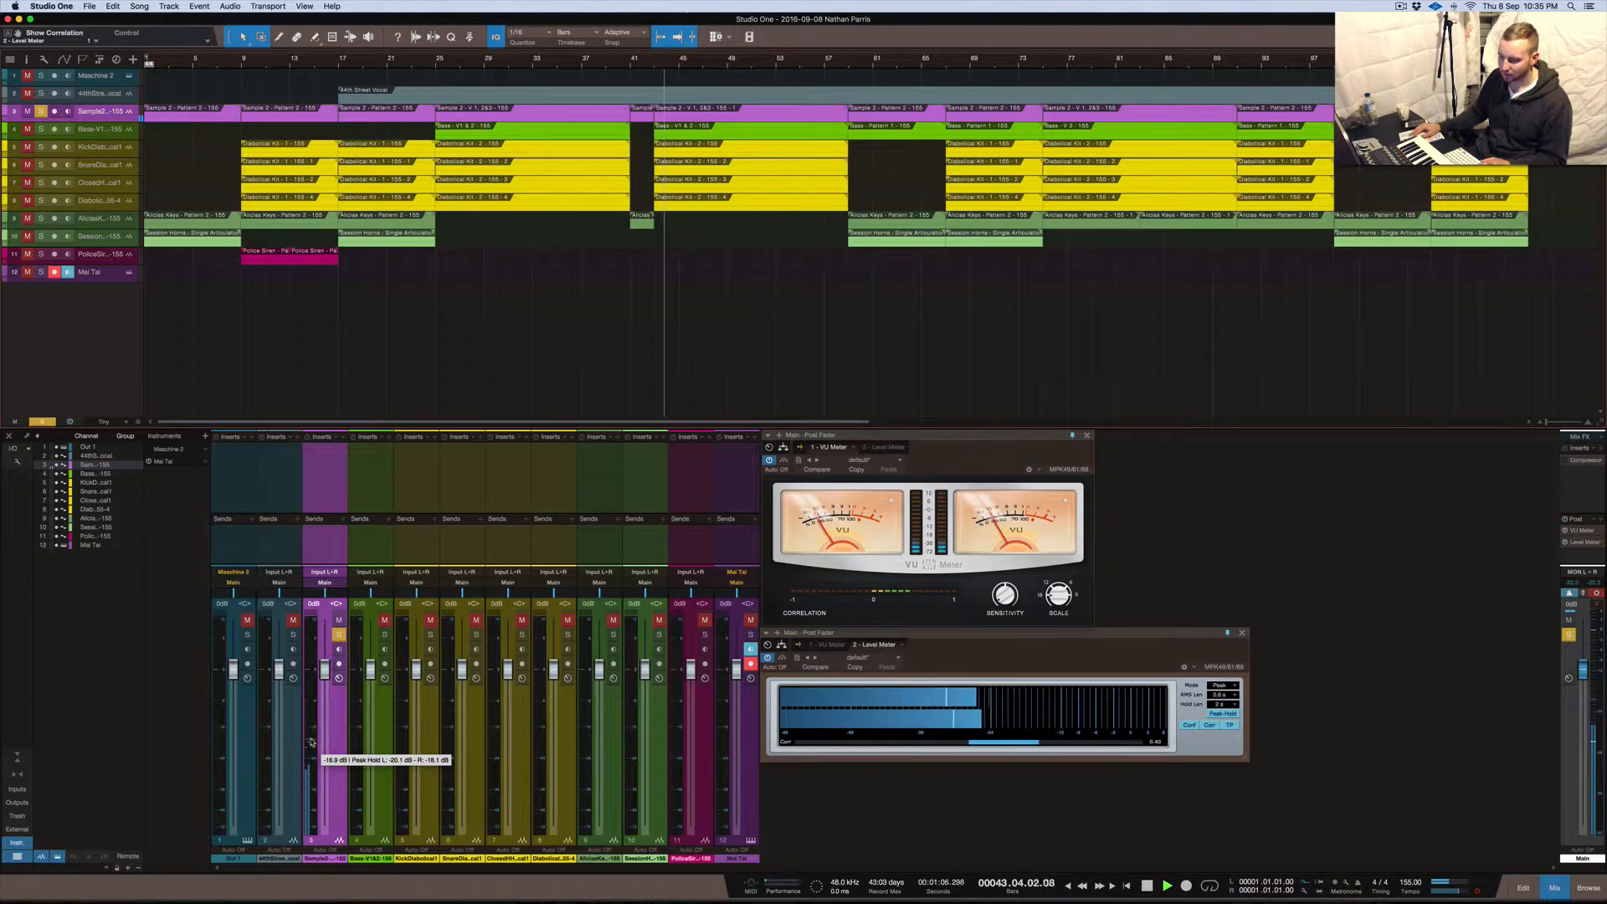
key(space)
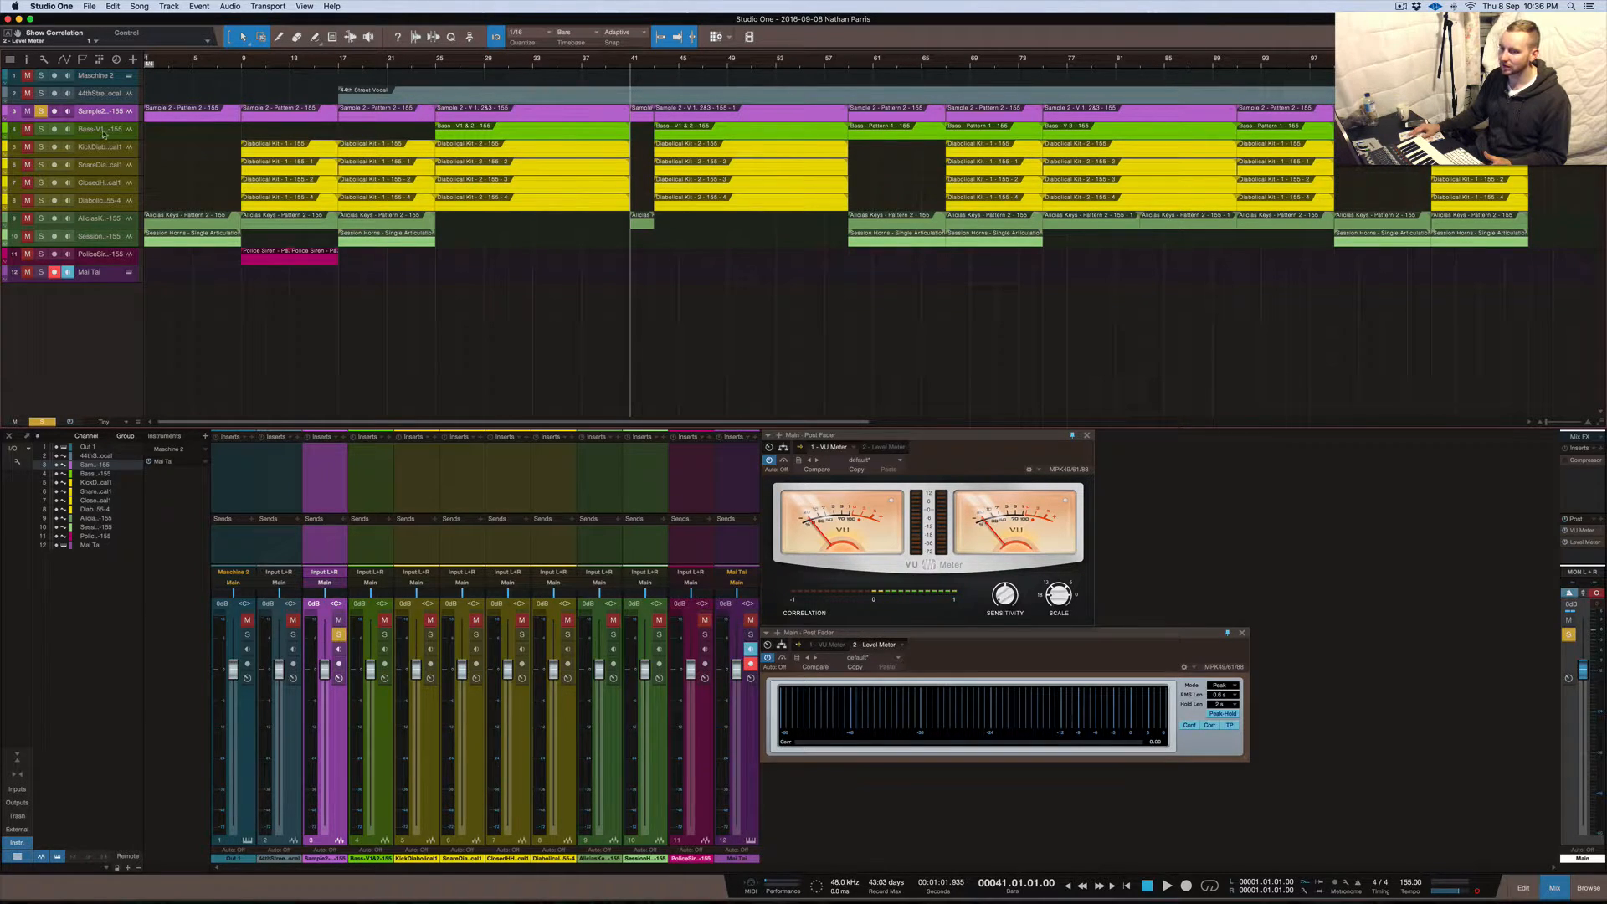
click(42, 111)
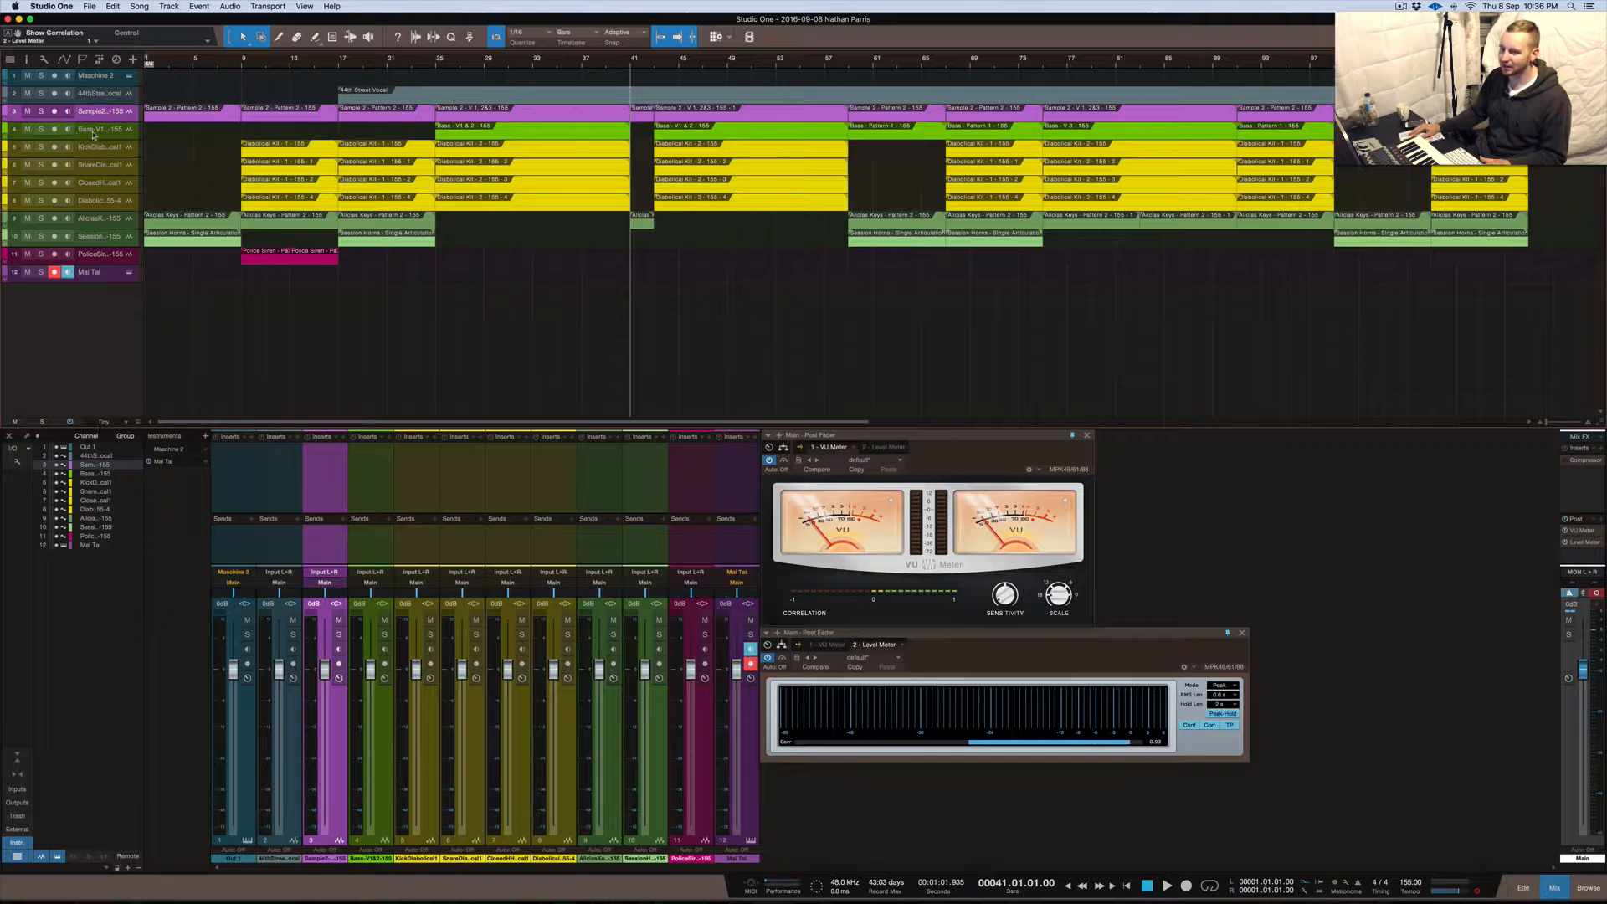
Select the Bass track and remove the existing Compressor from the main output's inserts
click(94, 131)
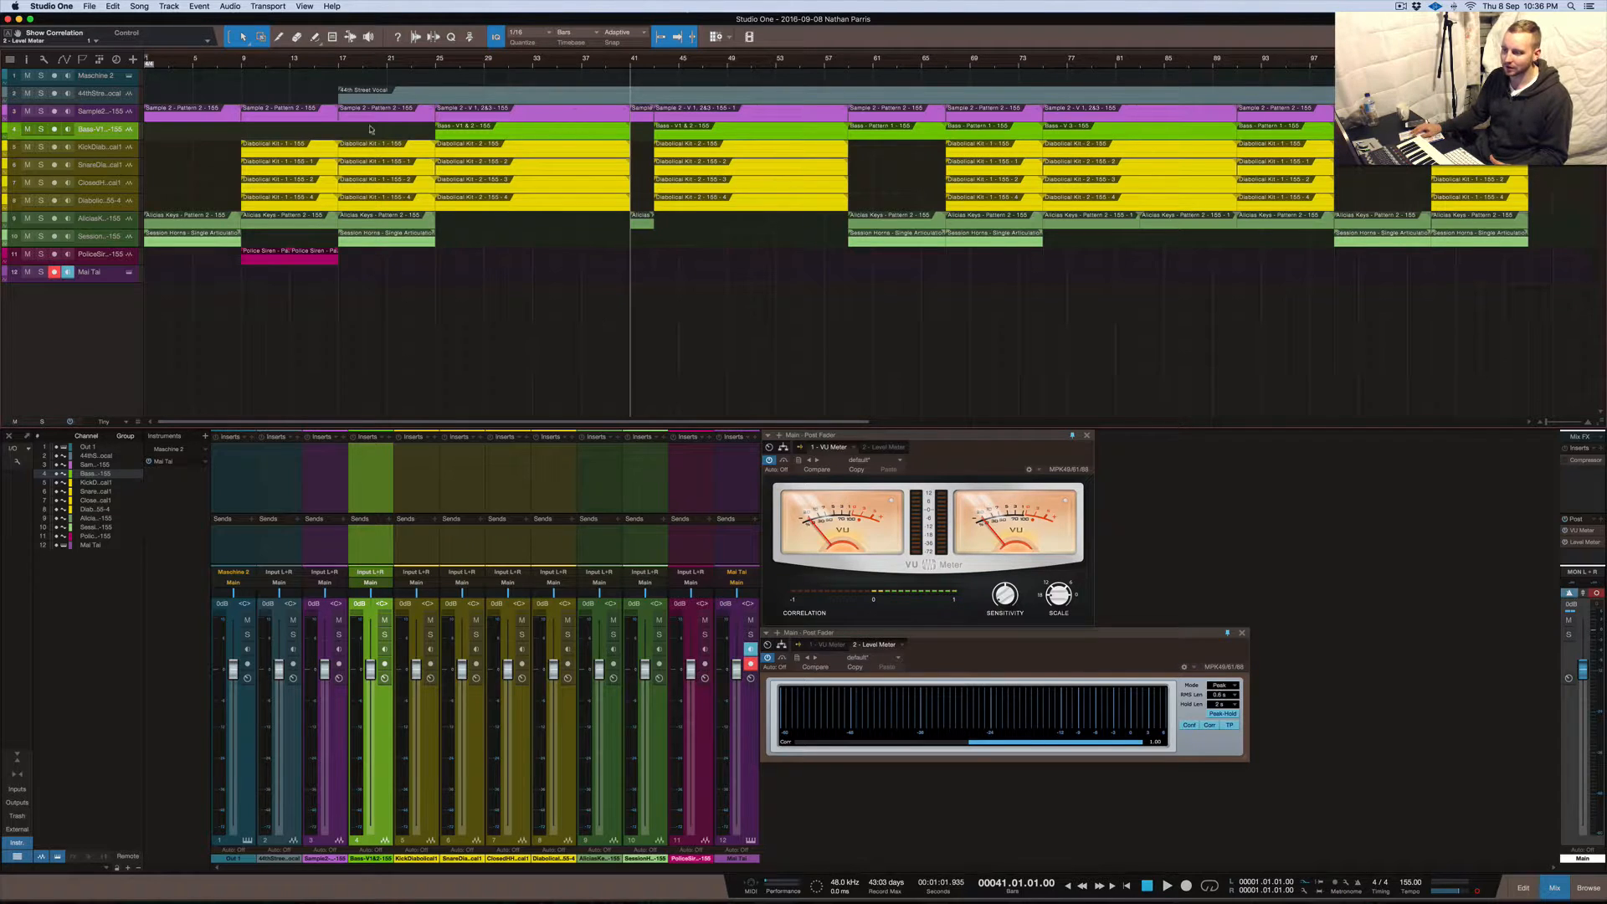
click(1601, 452)
click(1463, 684)
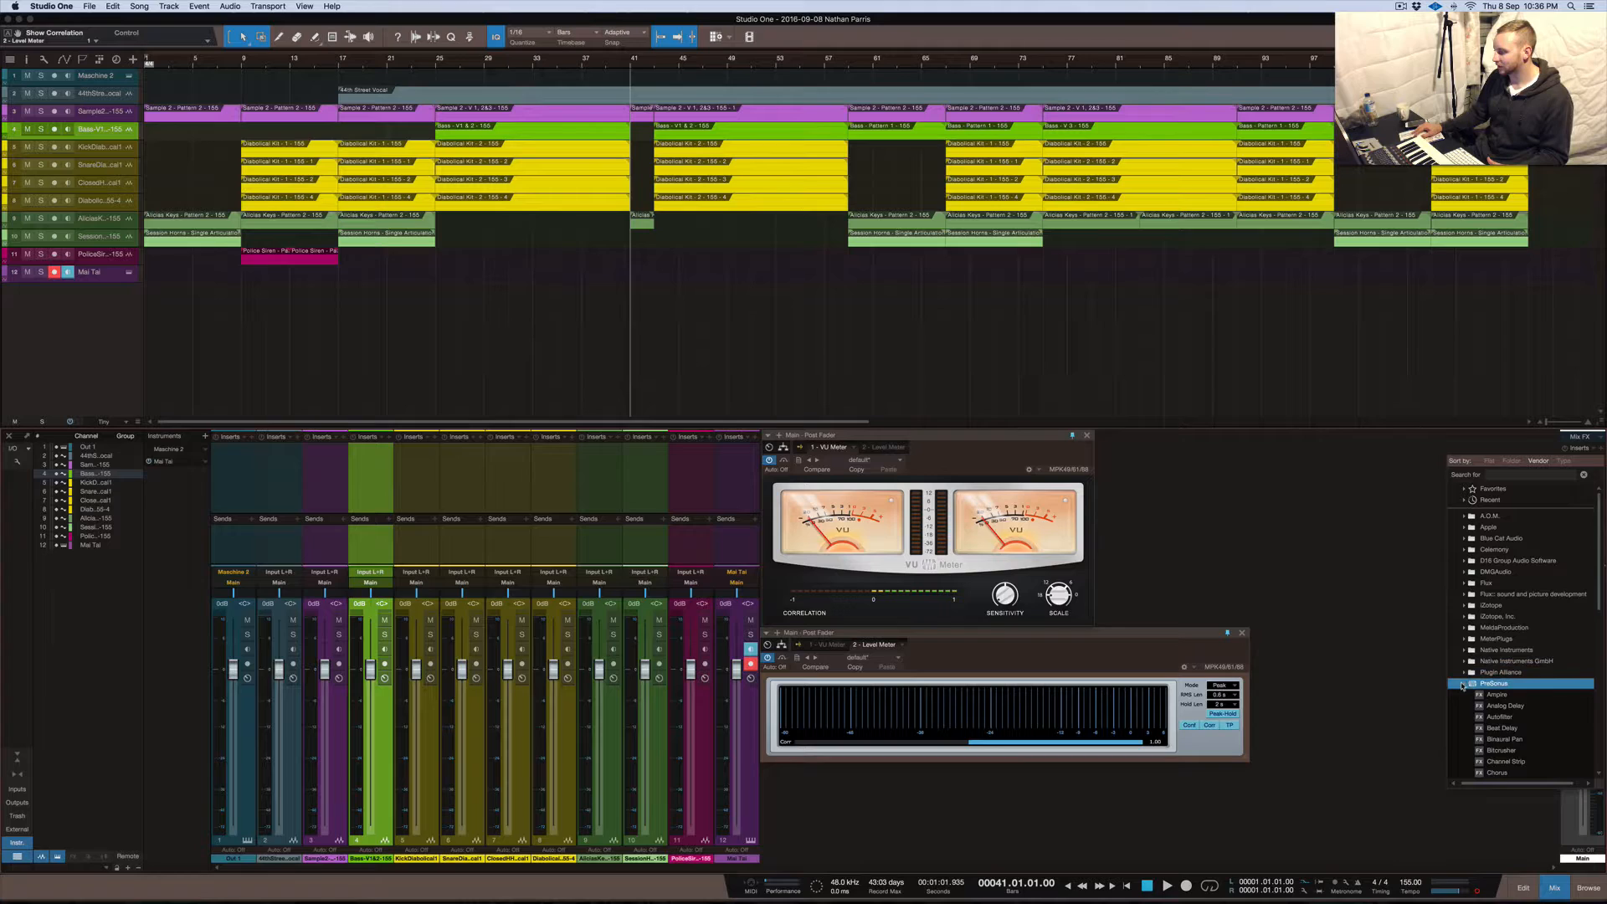
click(1465, 686)
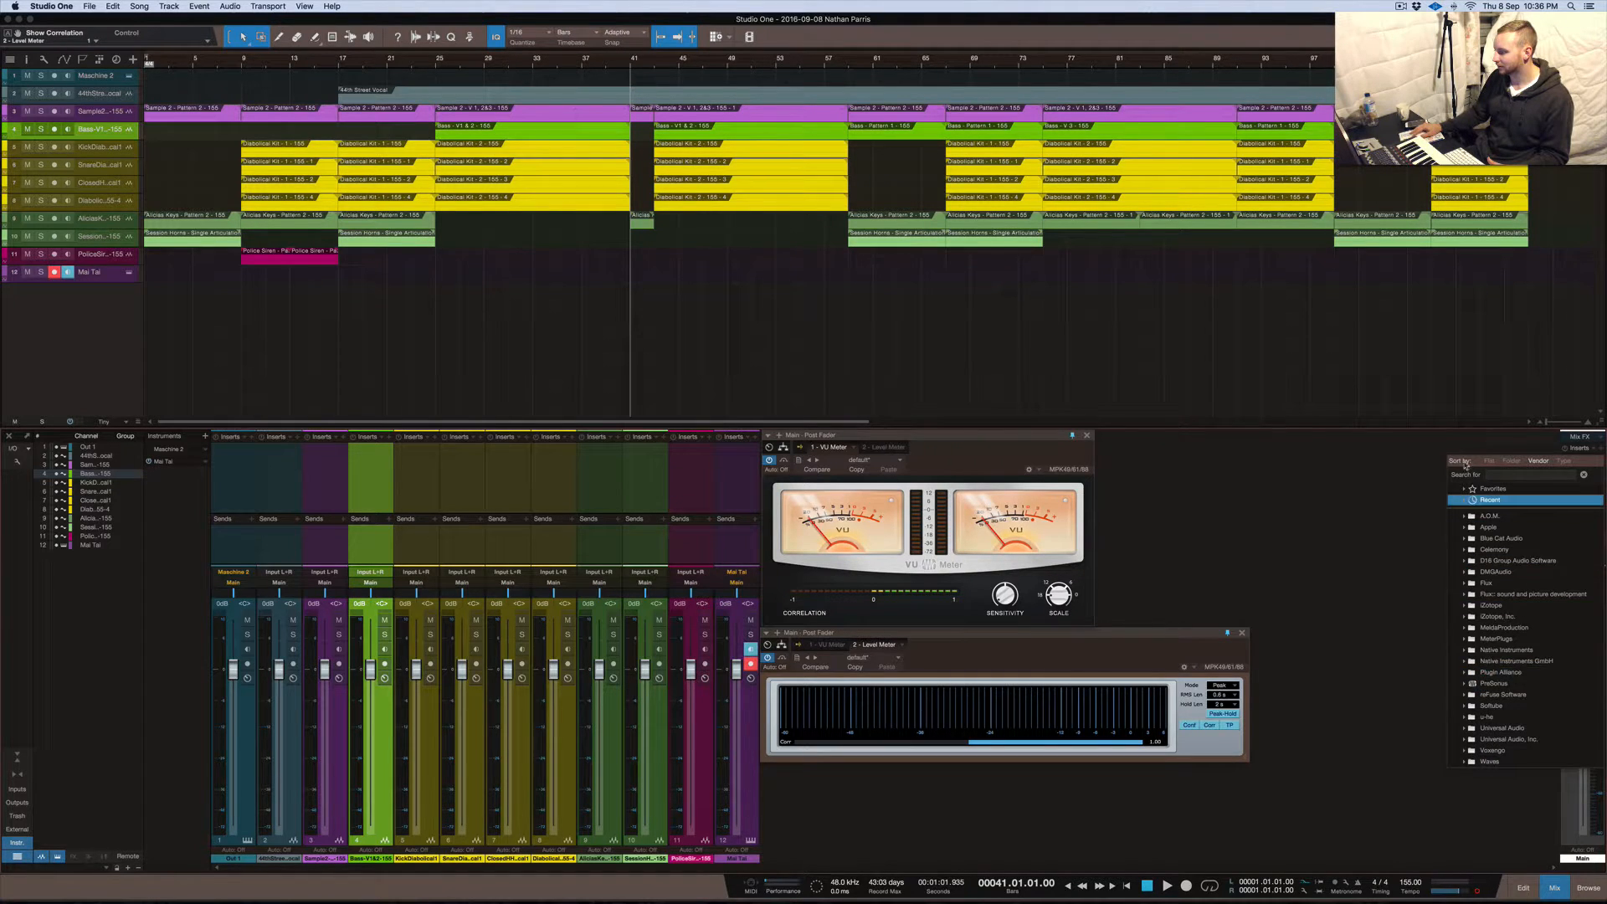
click(1605, 461)
click(1601, 461)
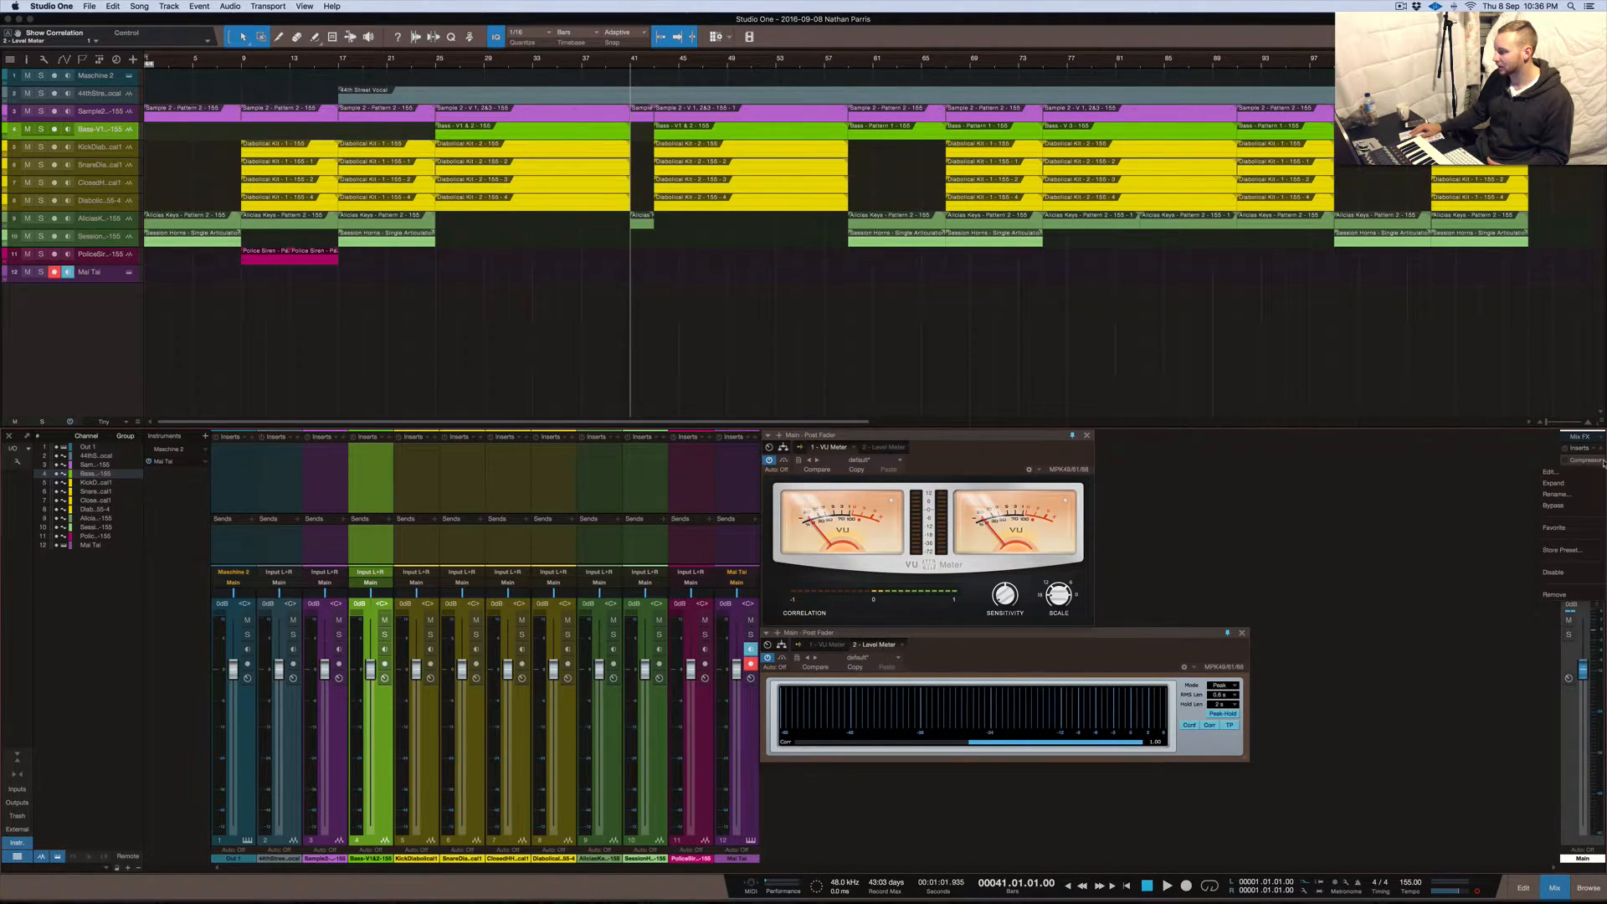
click(1566, 595)
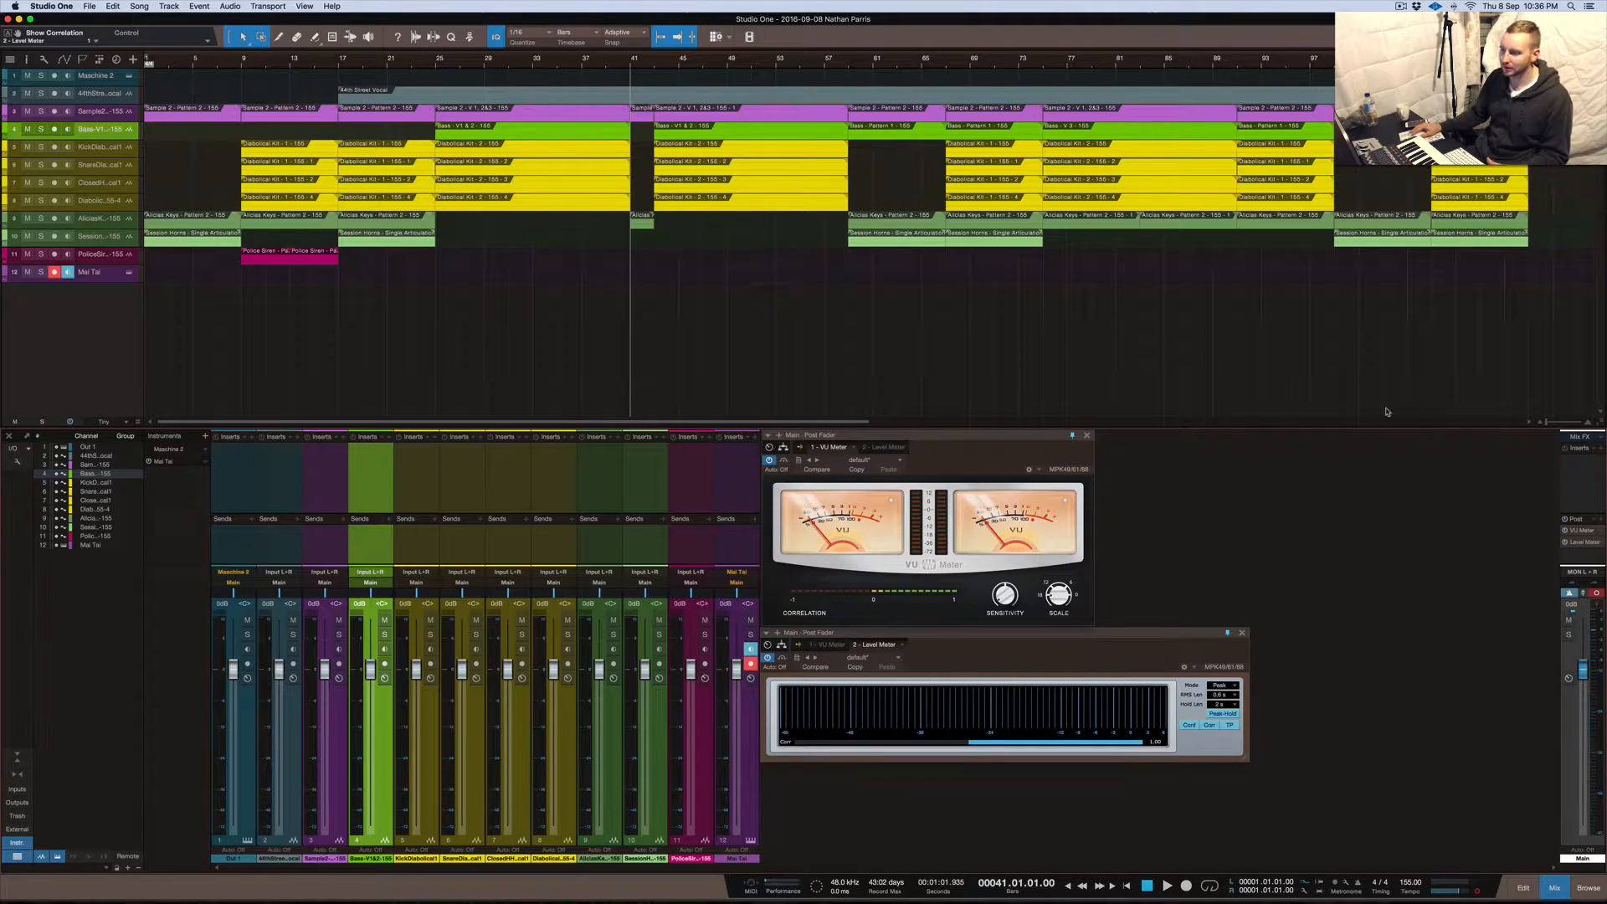
Insert a fresh PreSonus Compressor on the main output
click(1600, 454)
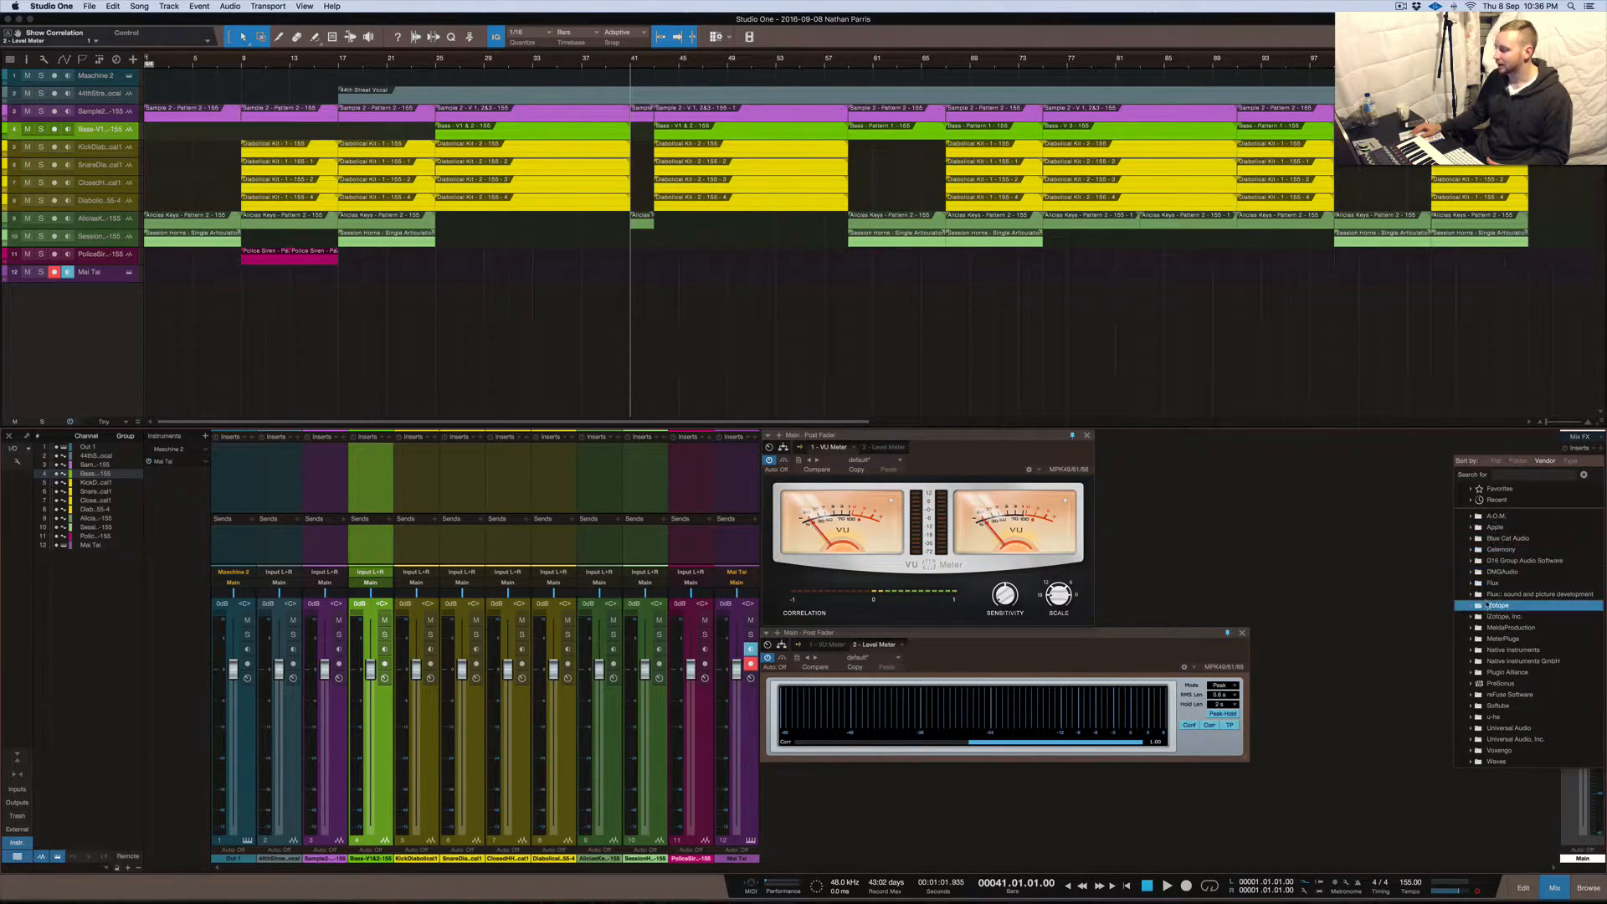
click(1500, 683)
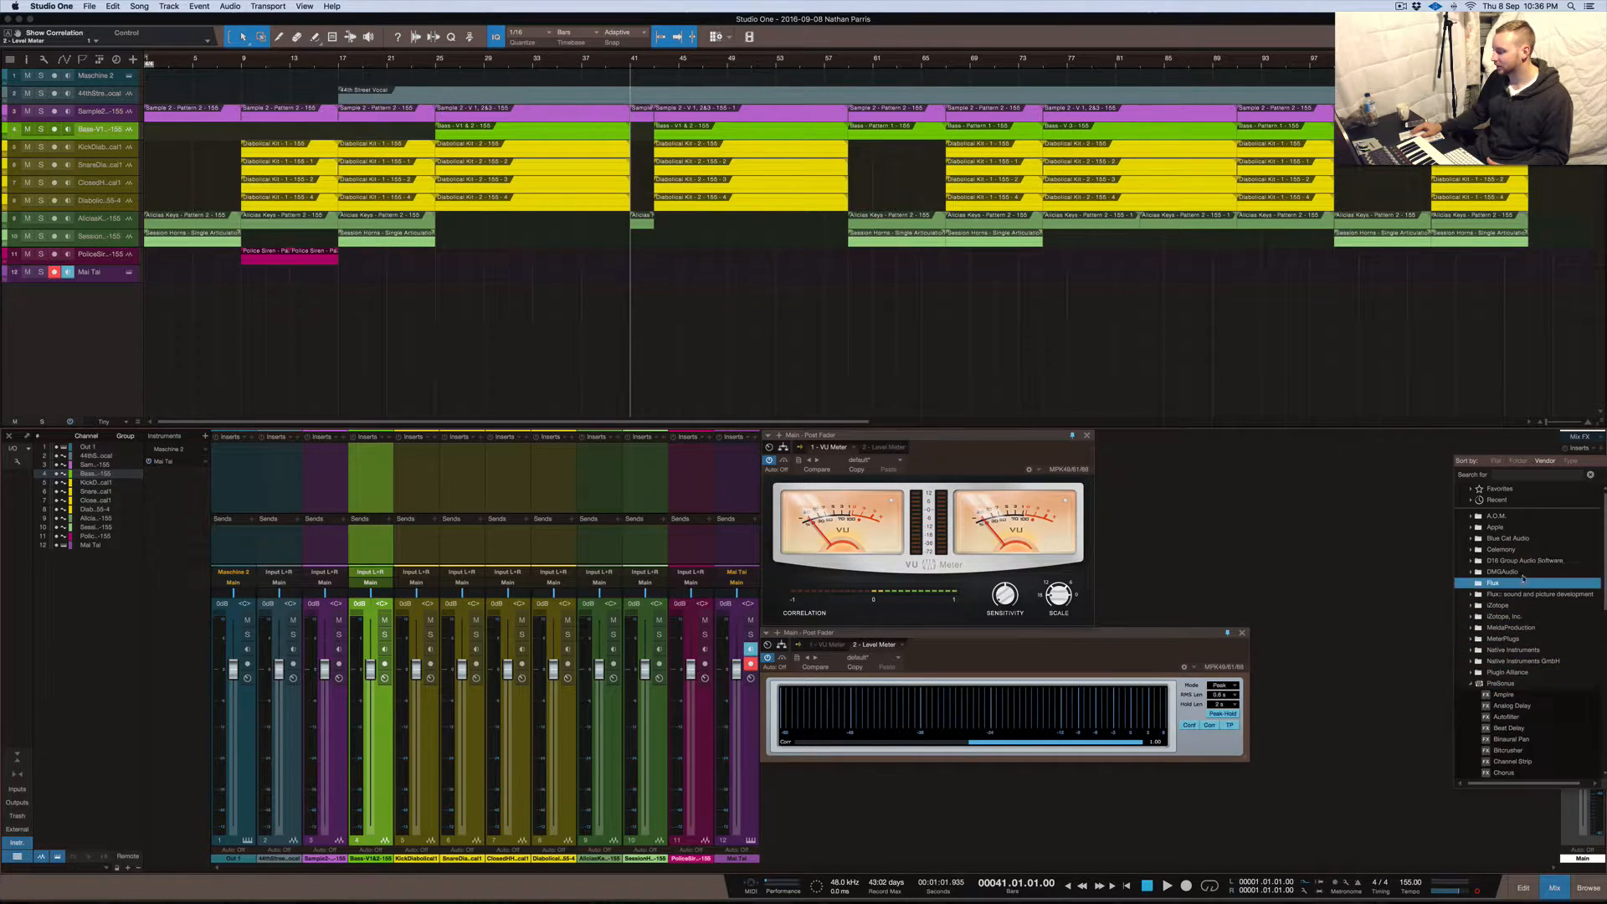
scroll(1523, 577, down, 5)
scroll(1526, 569, down, 5)
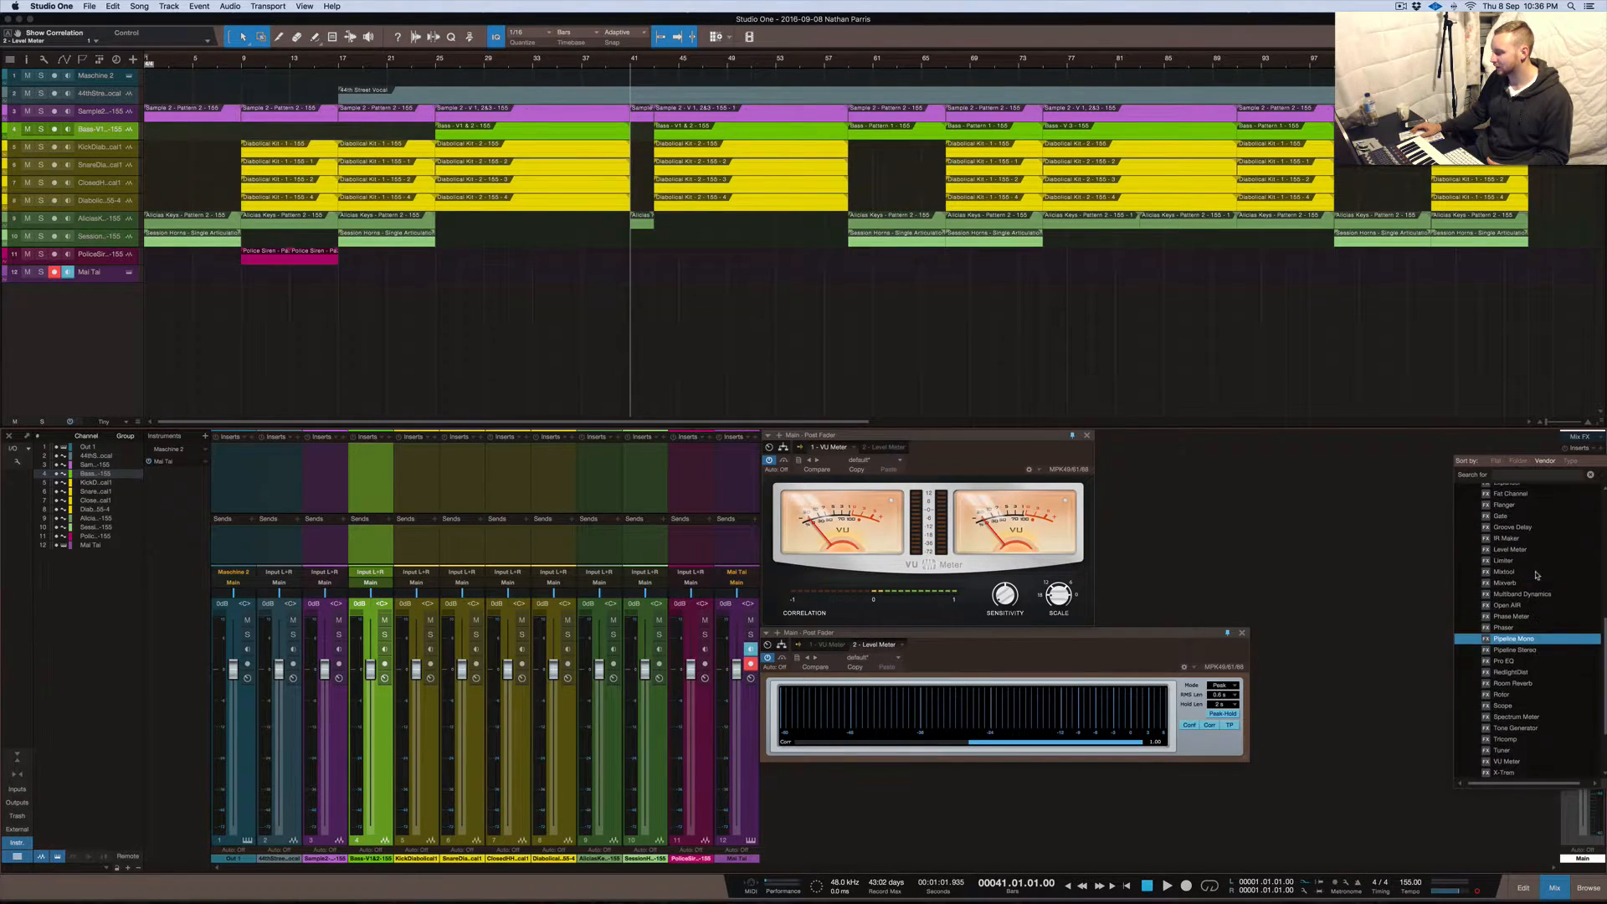
scroll(1536, 524, up, 2)
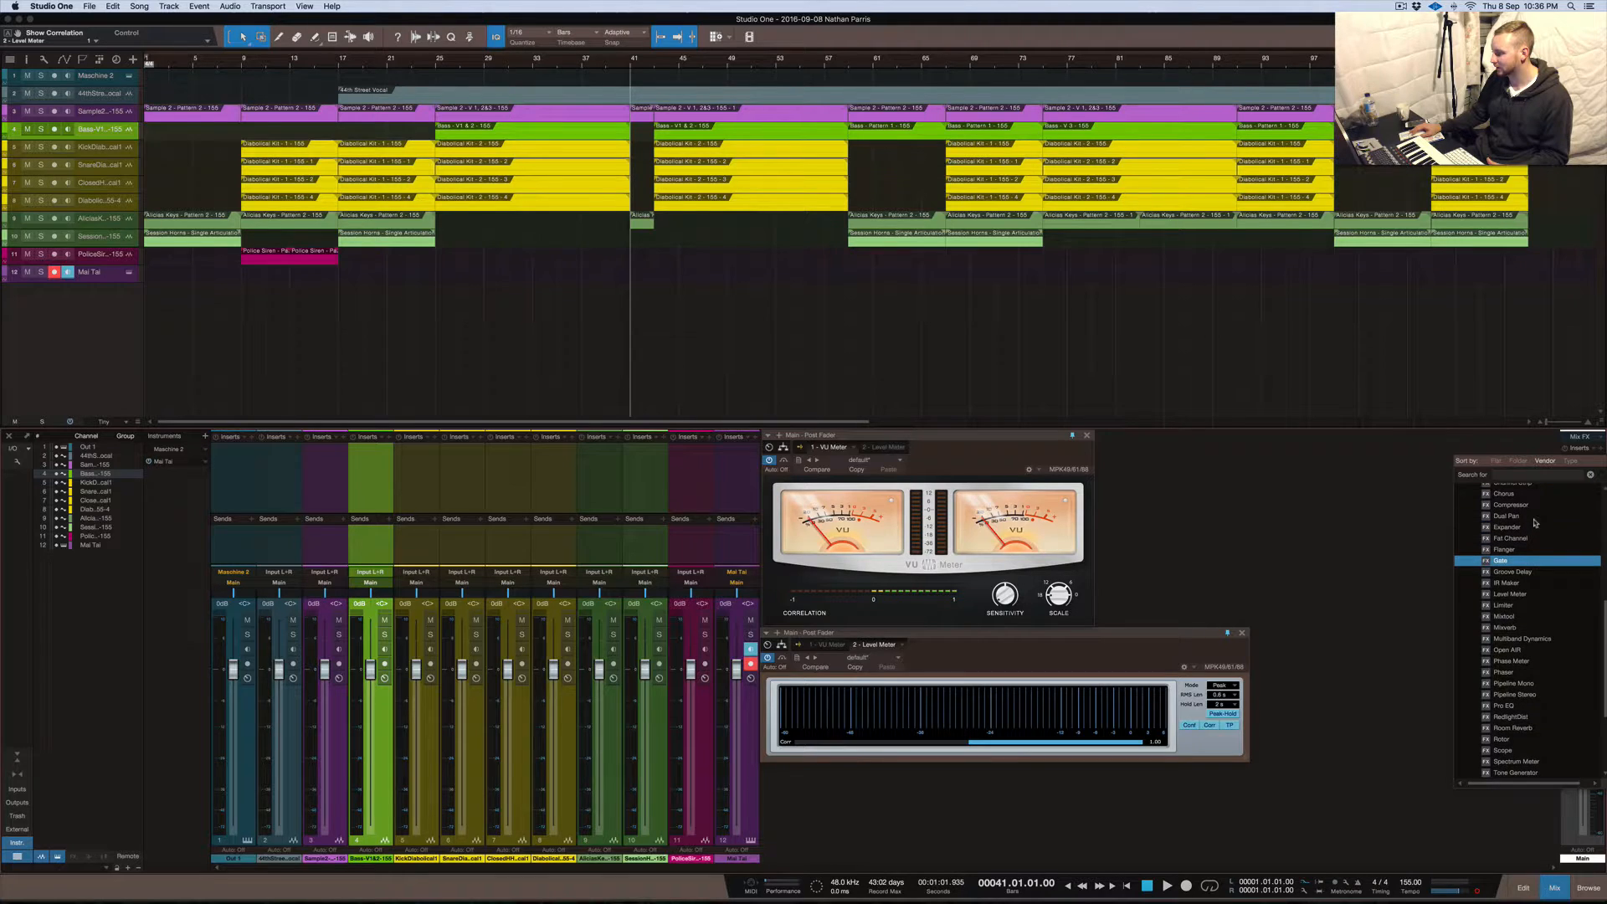
click(1532, 506)
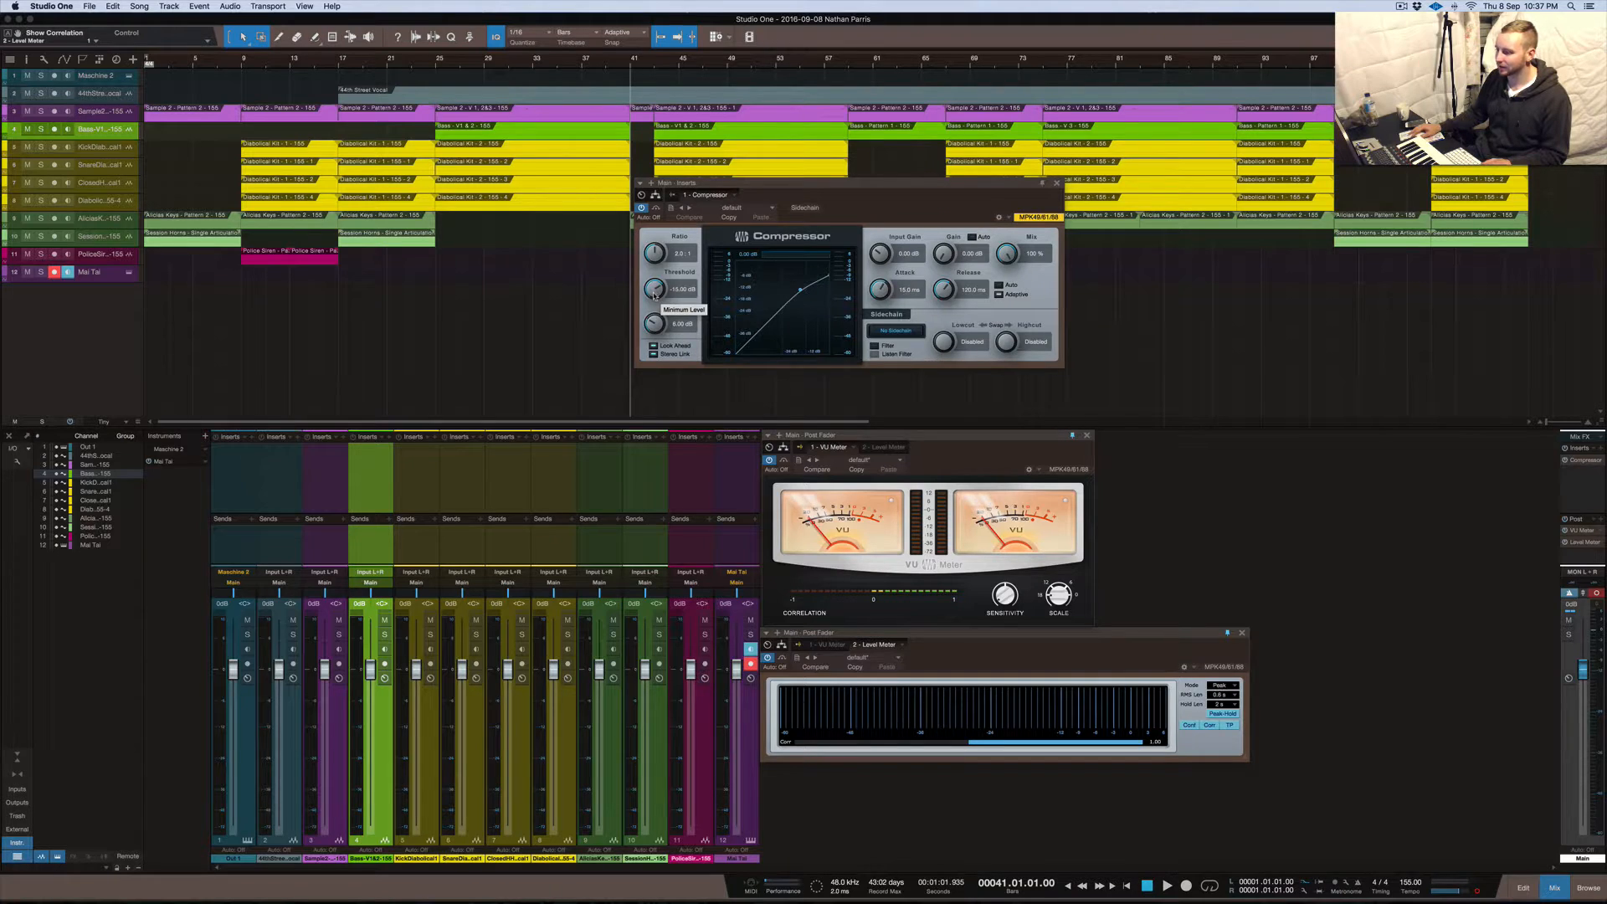
Play the mix from bar 41, compare the main Compressor bypassed and active, and lower its ratio below 2:1
key(space)
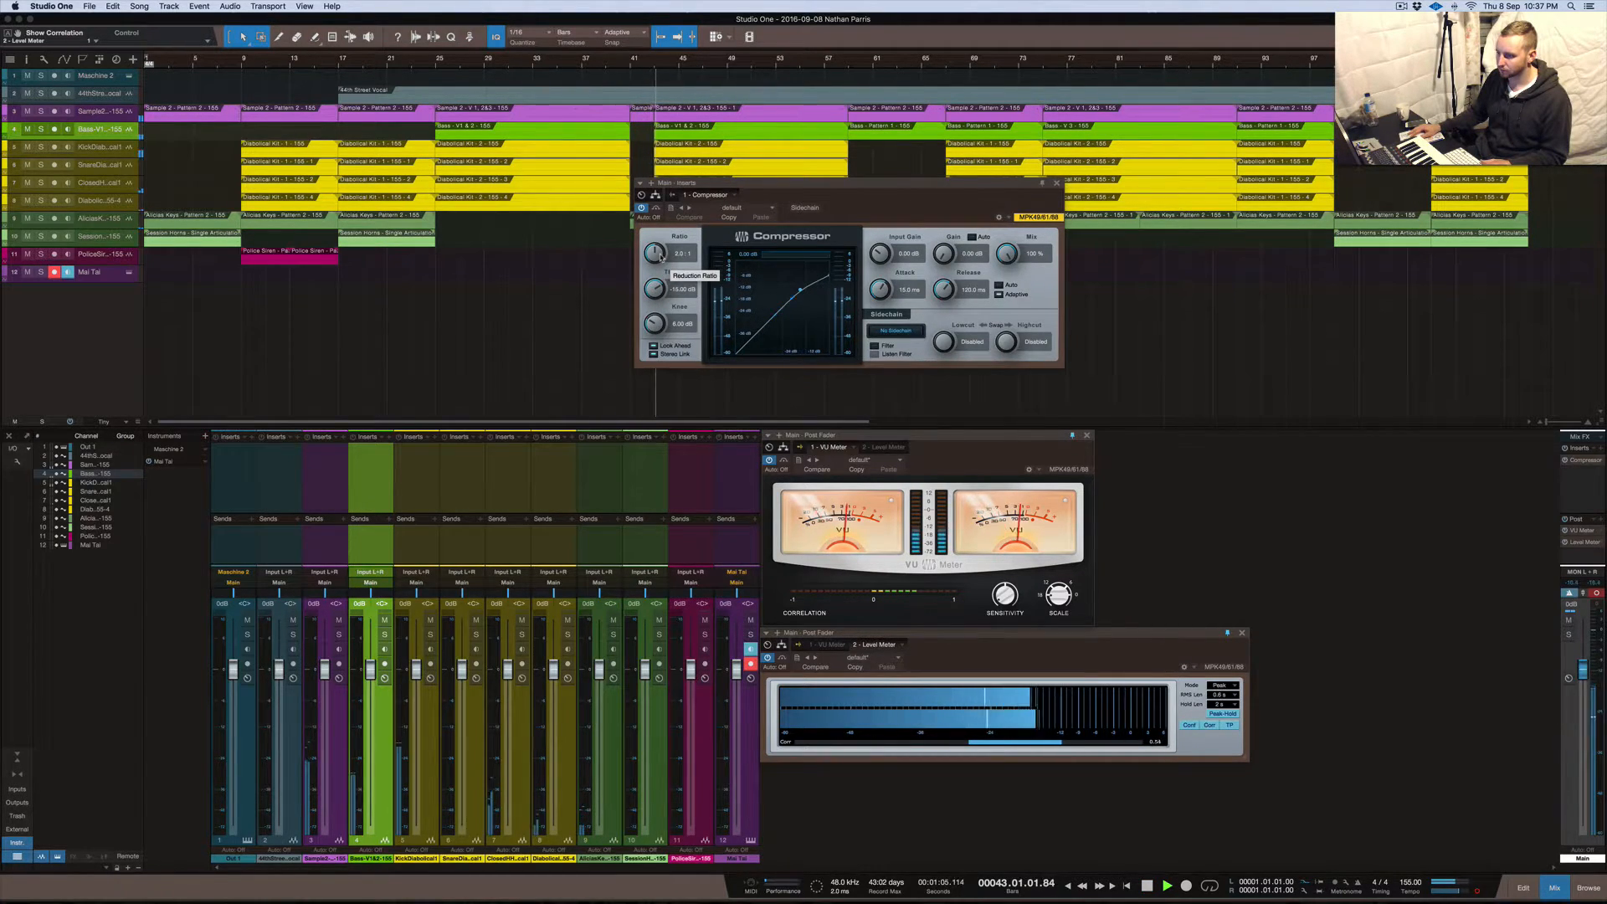
click(641, 208)
click(641, 208)
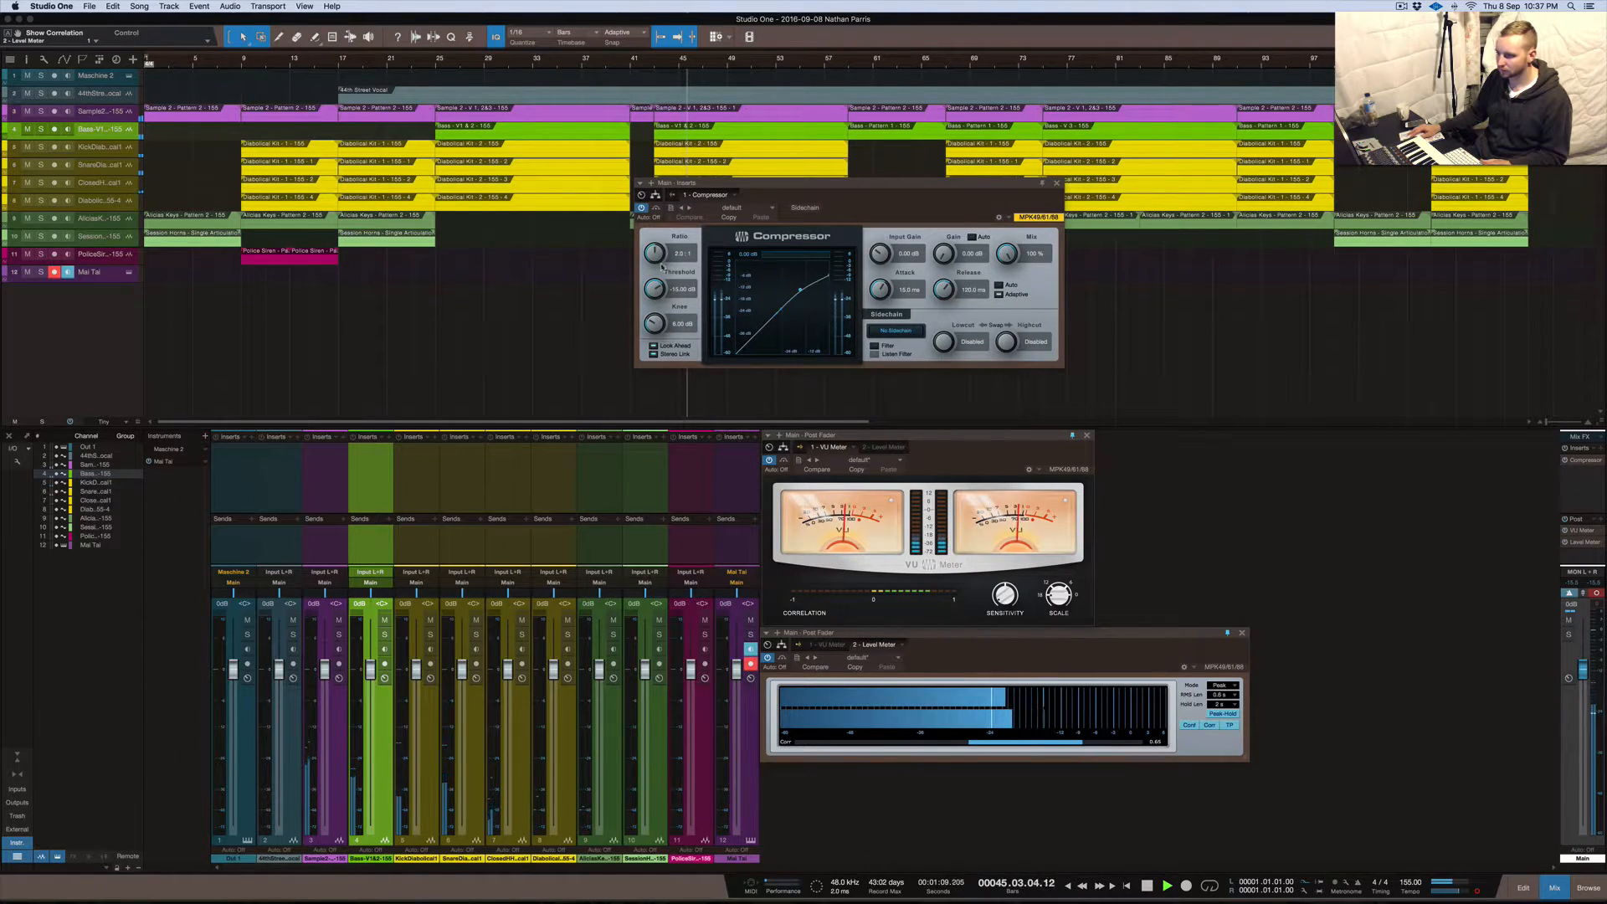
drag(654, 254, 653, 259)
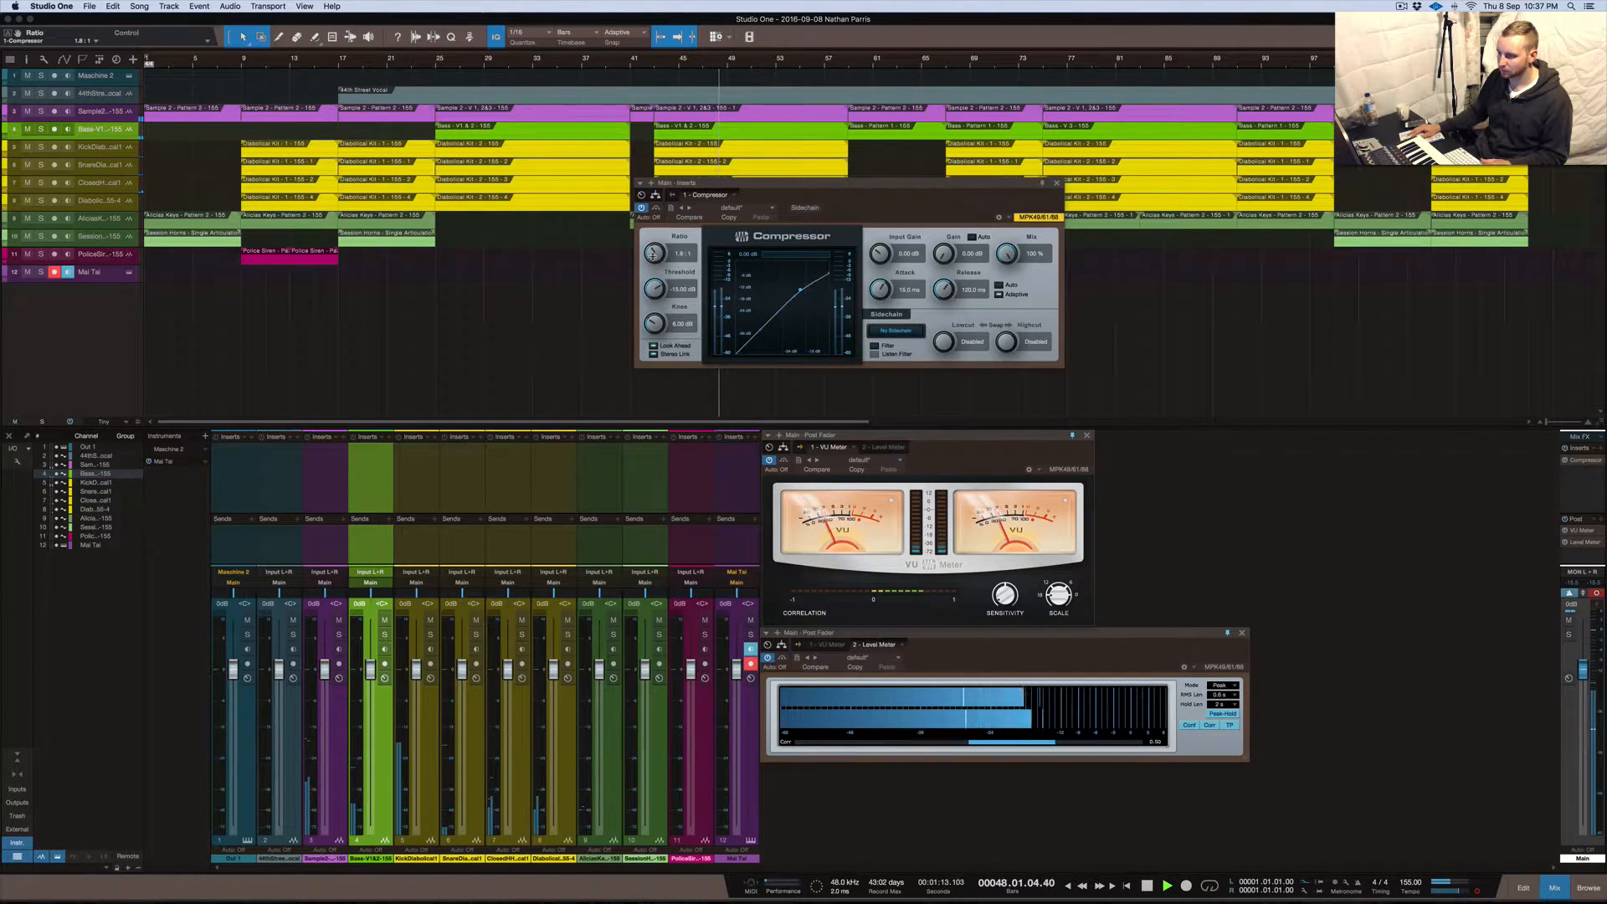
drag(654, 254, 654, 251)
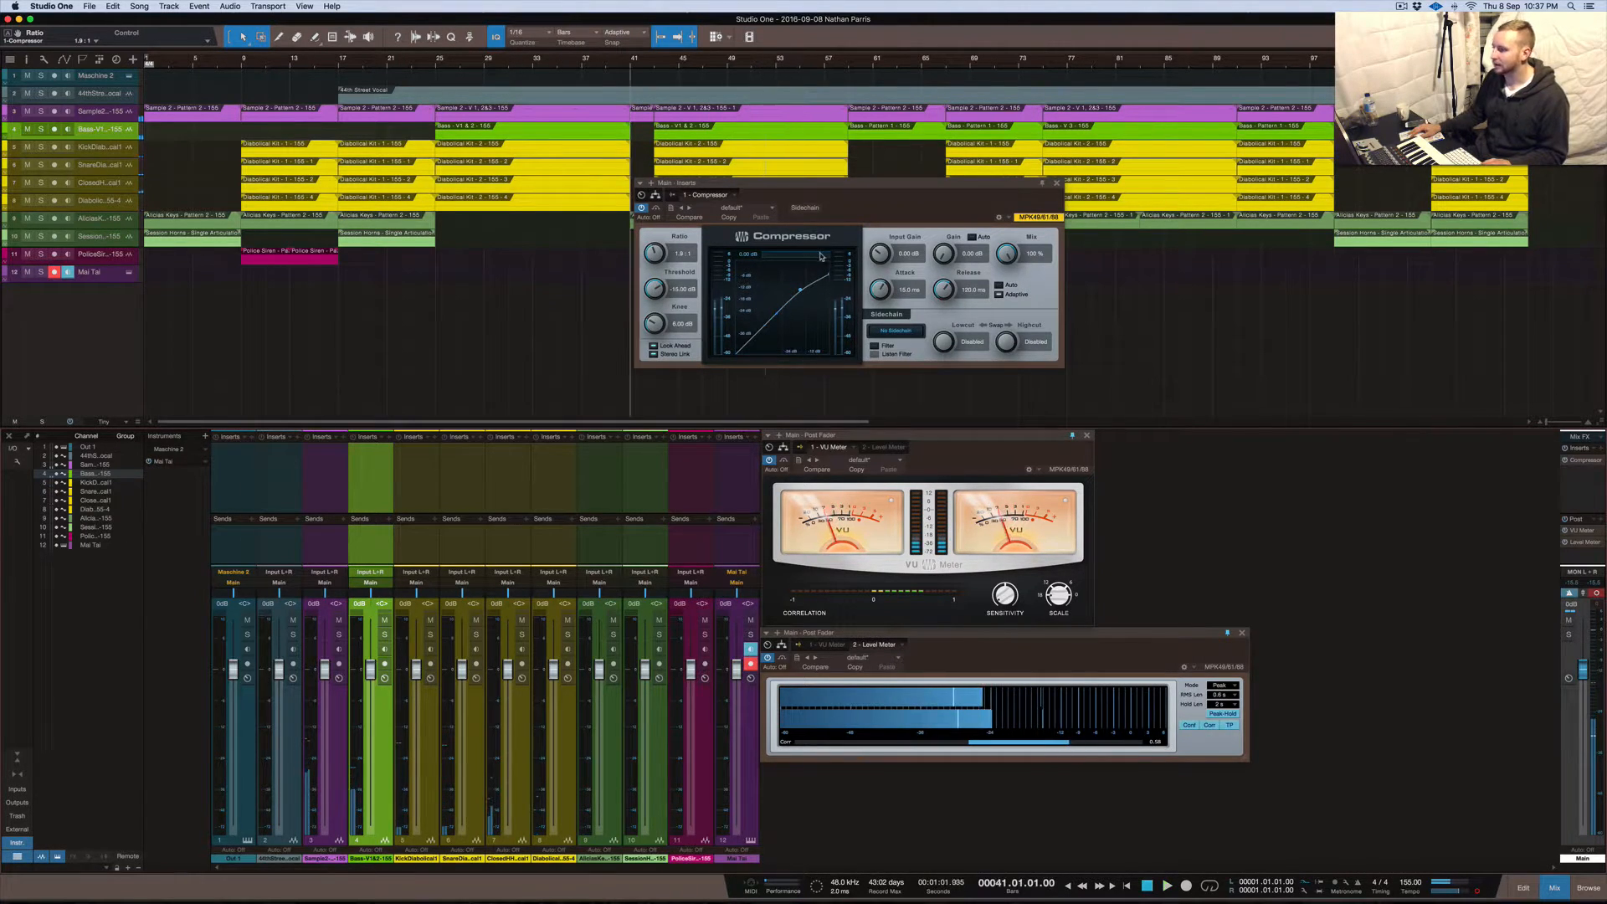
key(space)
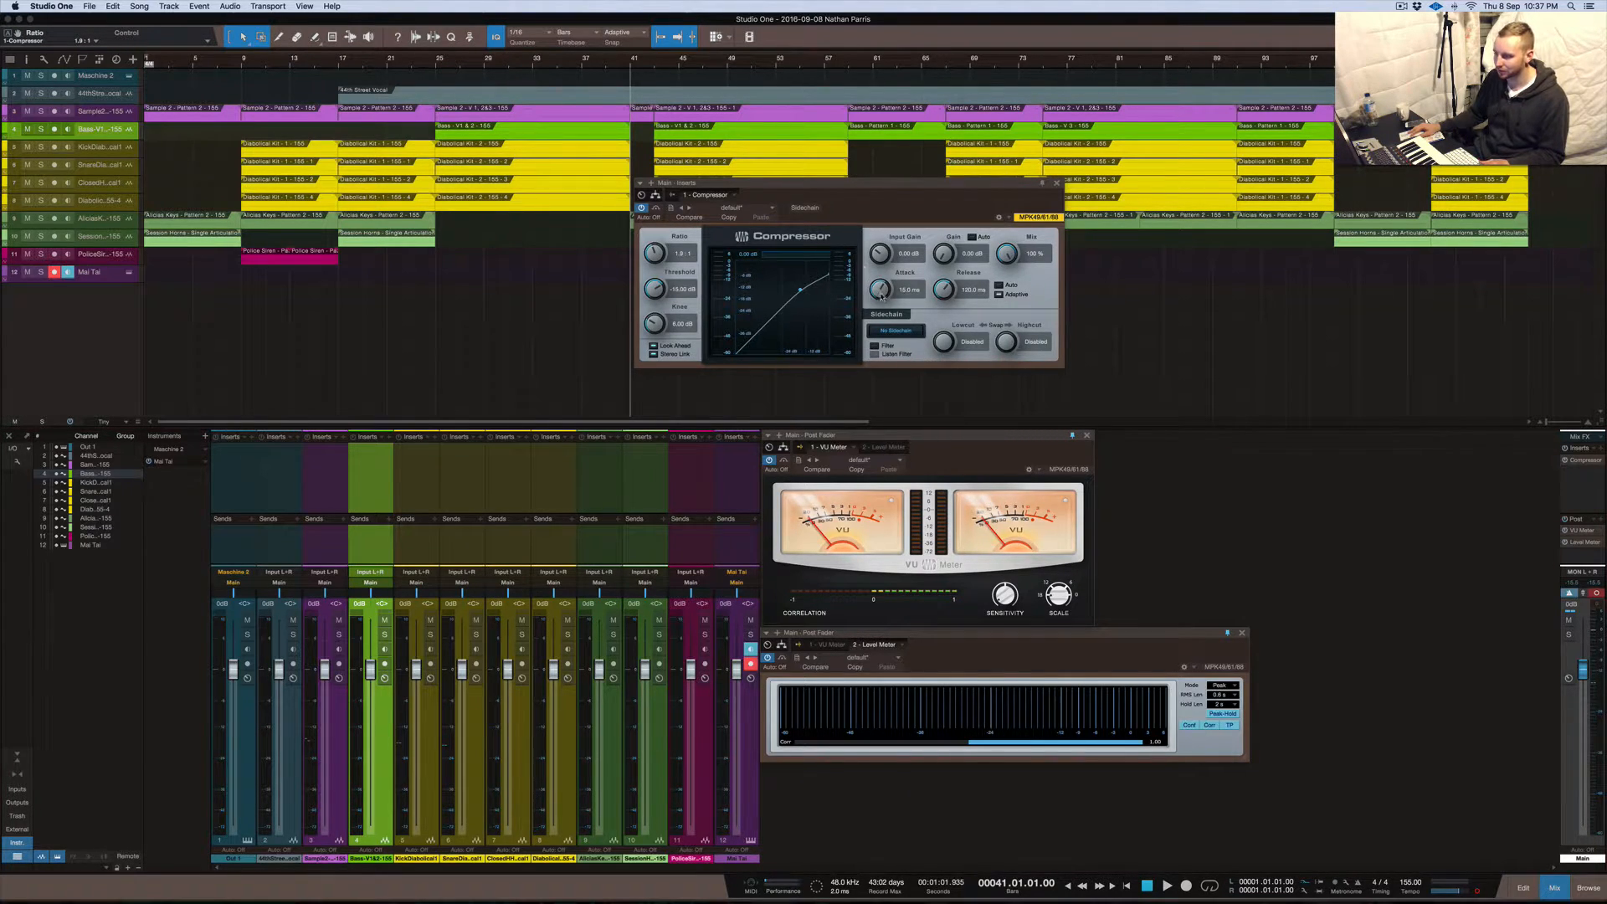
Set the main Compressor's attack to 30 ms
drag(880, 291, 878, 270)
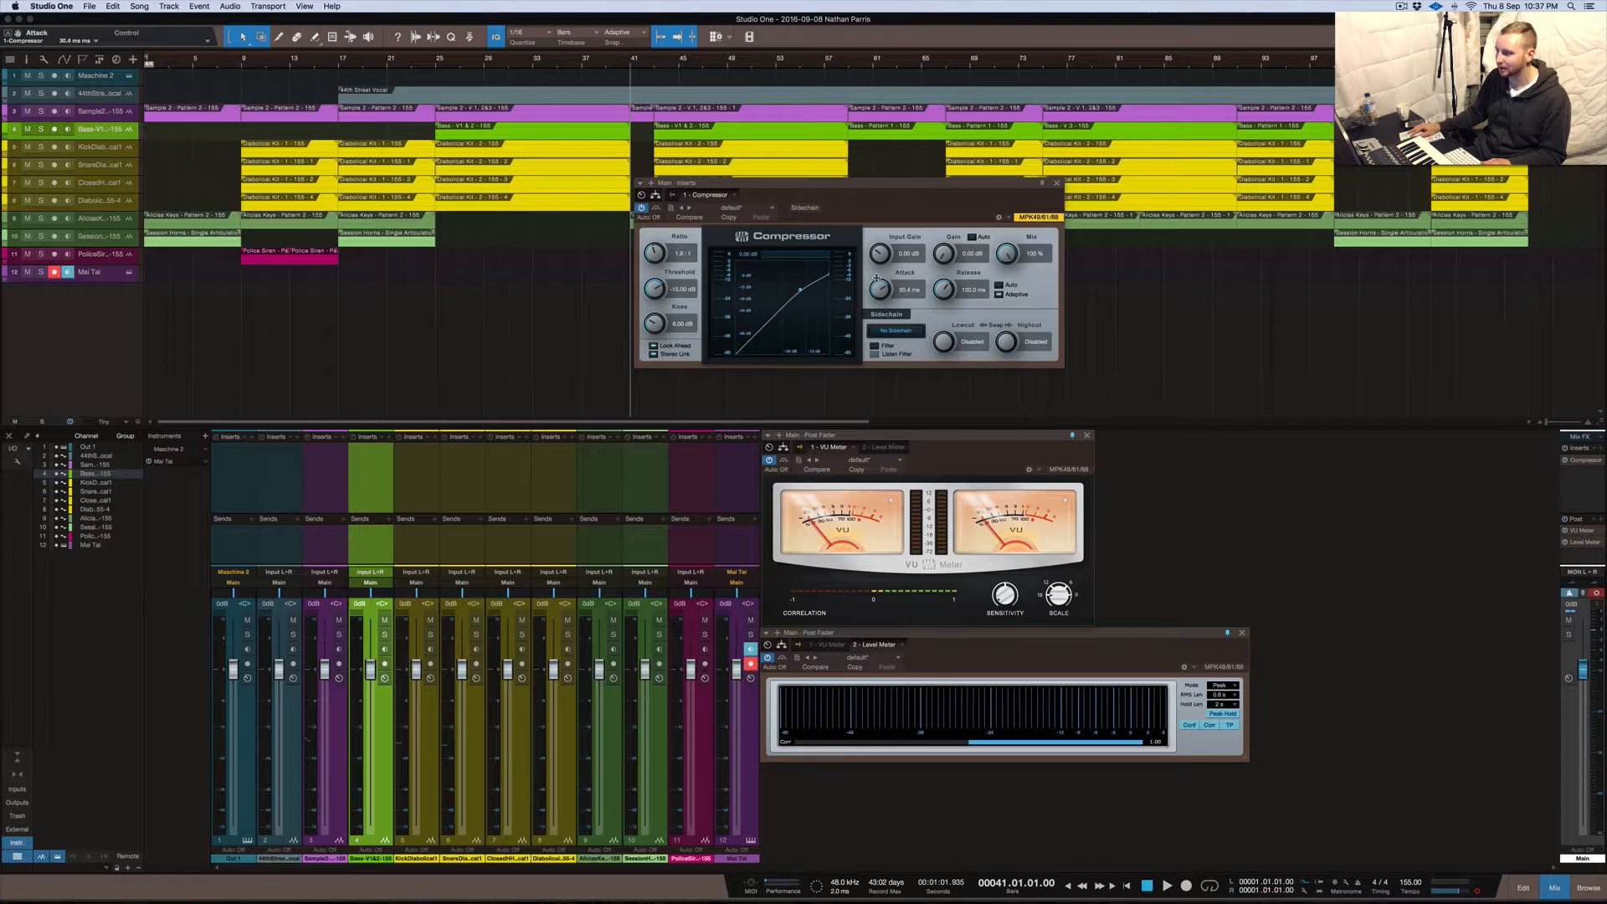
click(909, 289)
text(30)
key(Return)
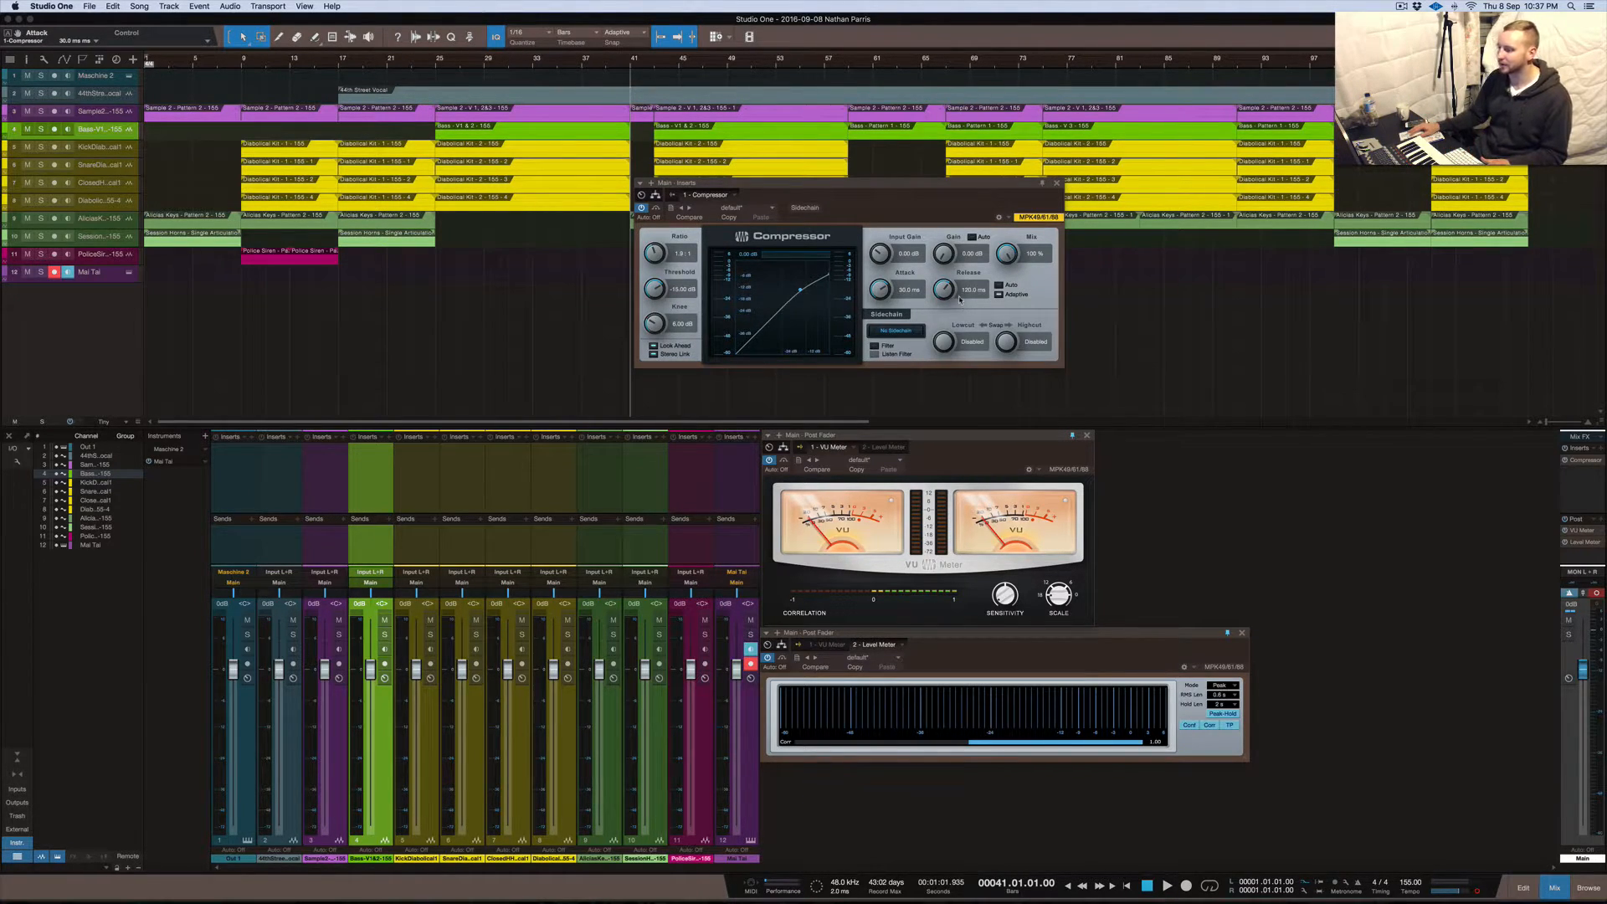
Try the Compressor's Auto and Adaptive release options, and return it to manual attack and release times
click(1001, 287)
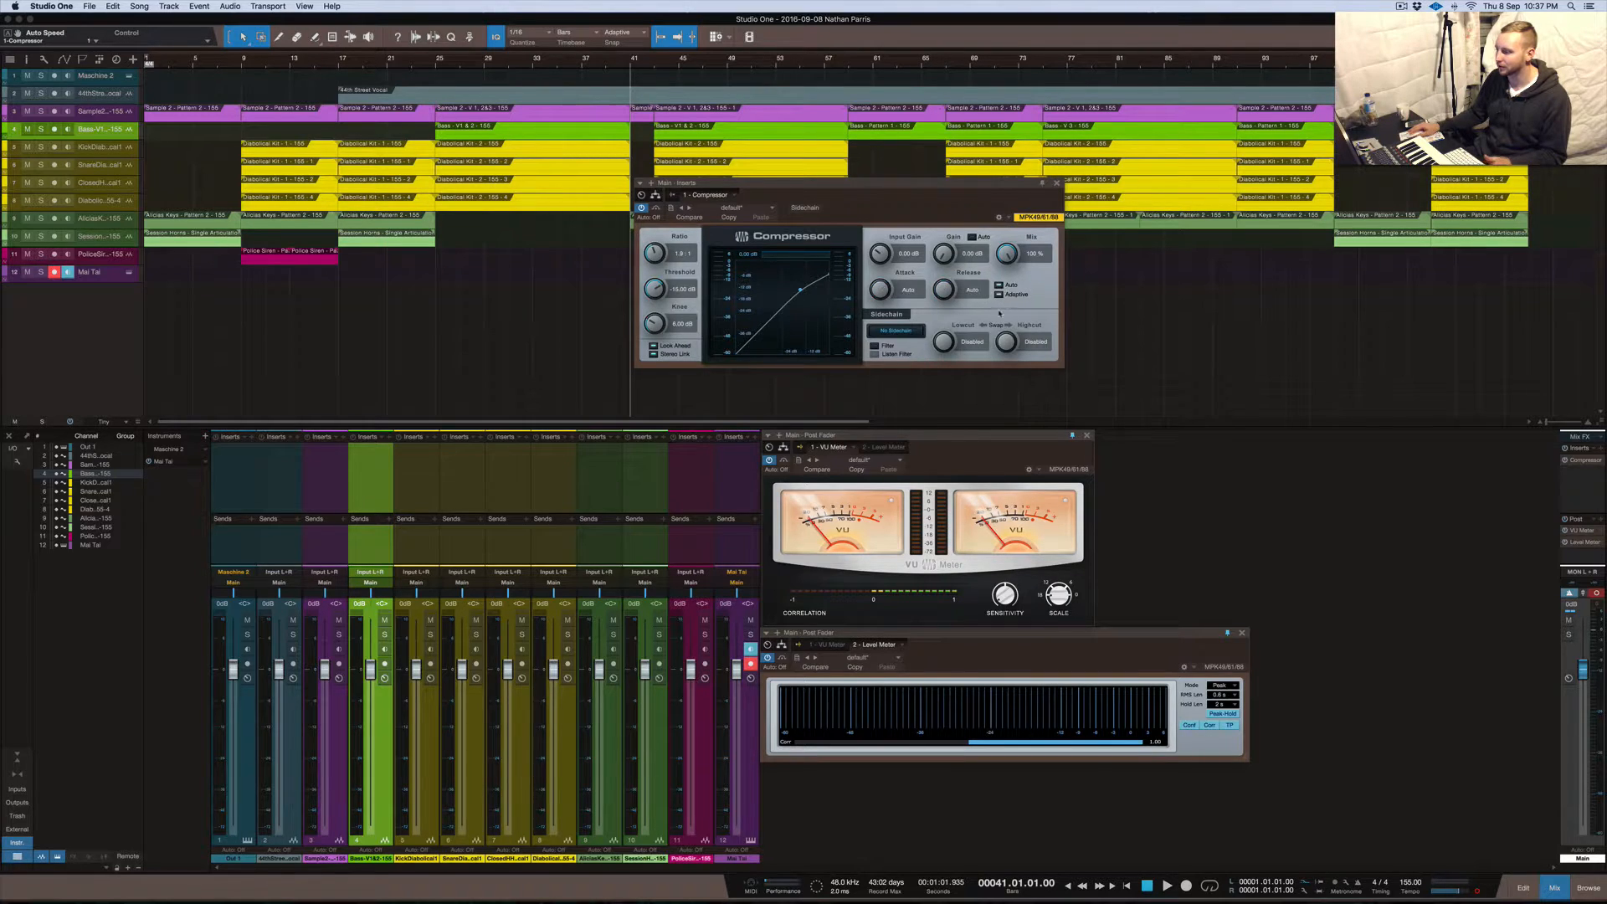
click(997, 287)
click(997, 295)
click(999, 286)
click(998, 286)
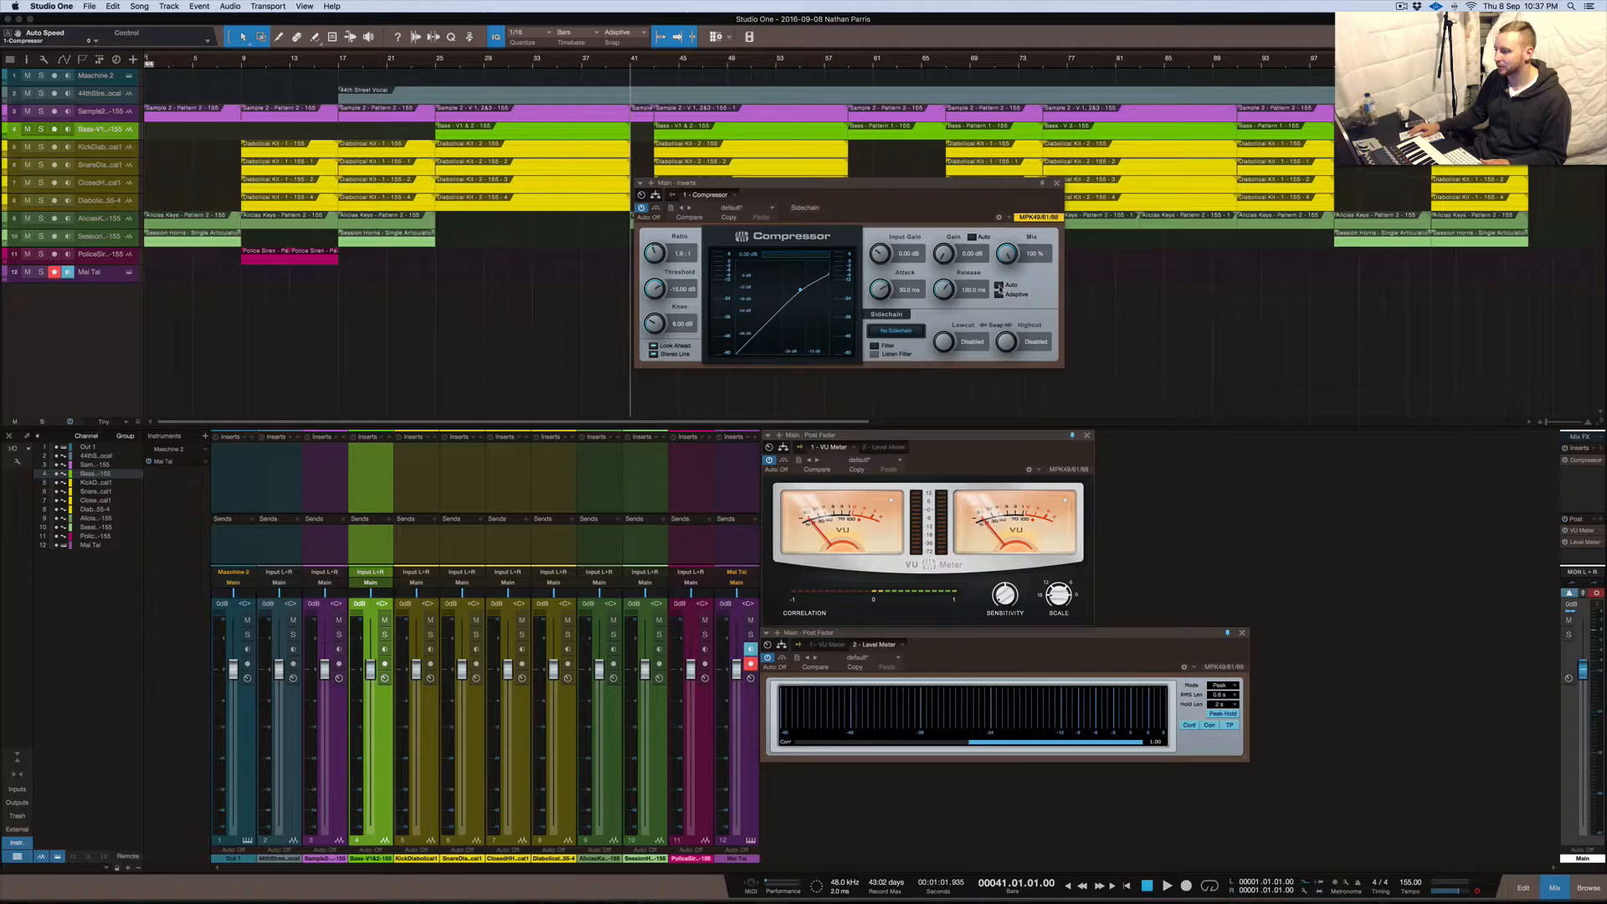
Turn off the main Compressor's Adaptive release and lower its threshold to about -24 dB while playing the mix from bar 41
click(1000, 295)
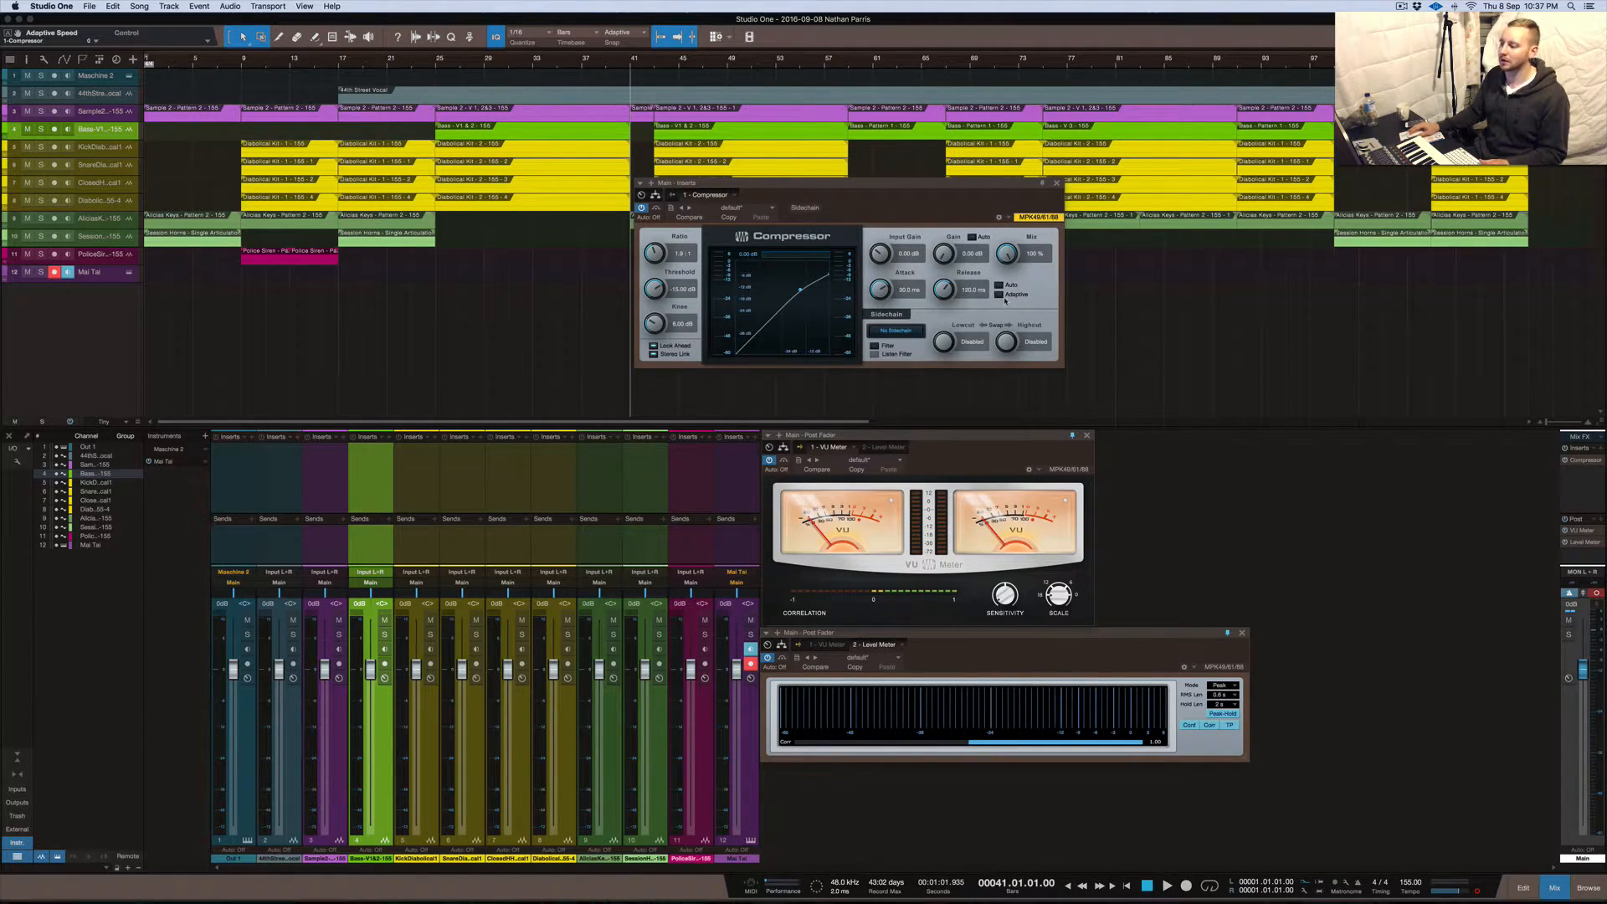
key(space)
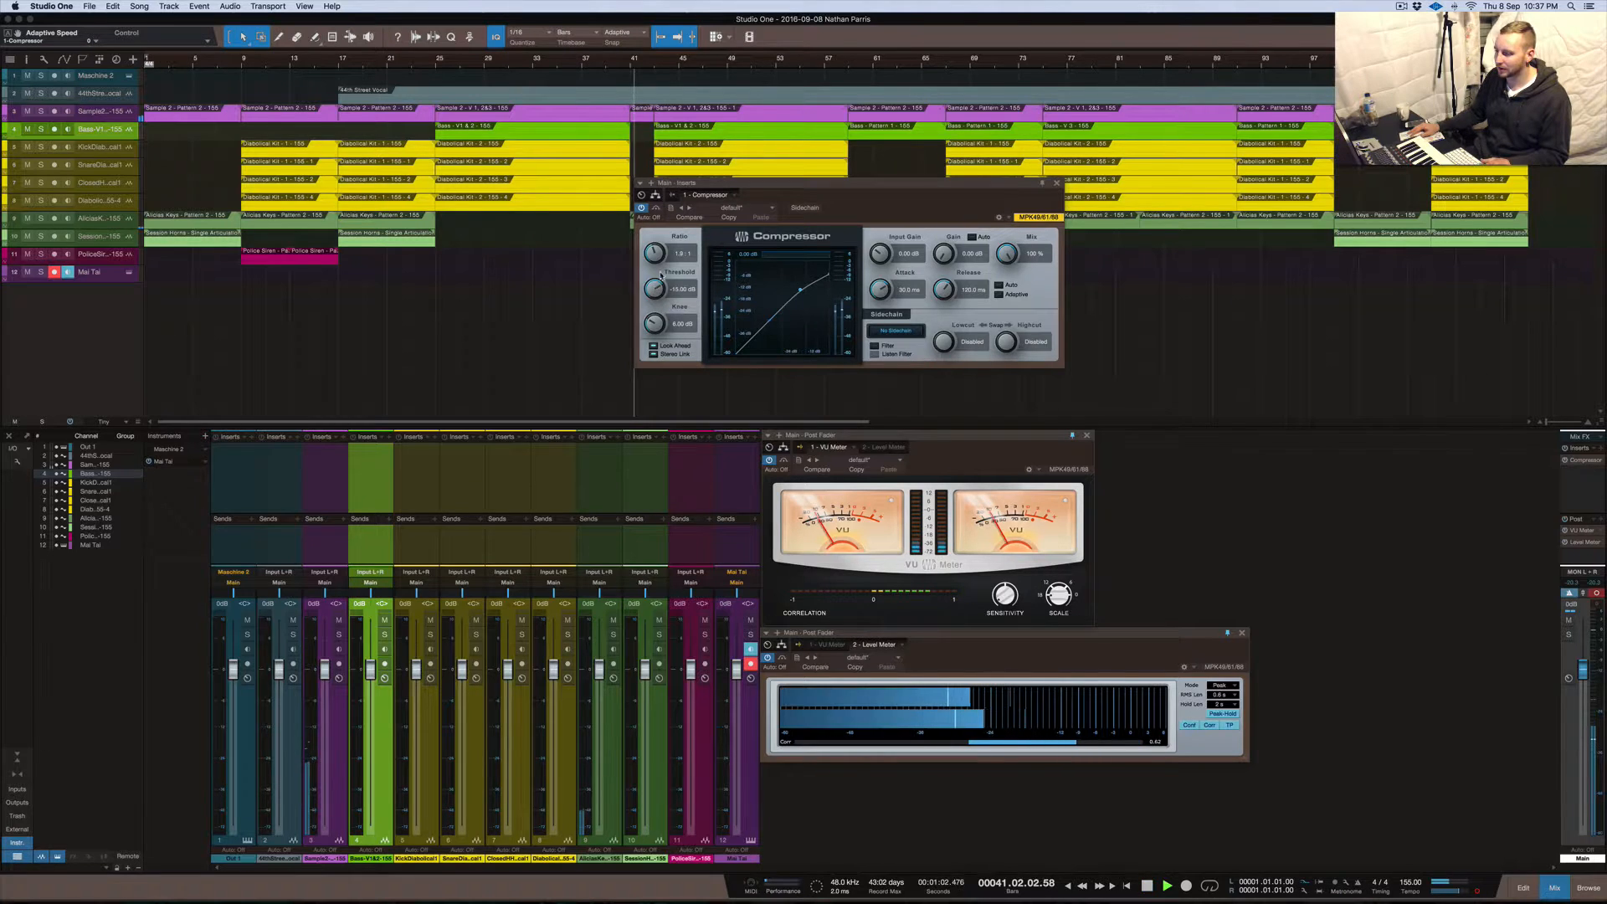
drag(656, 290, 653, 288)
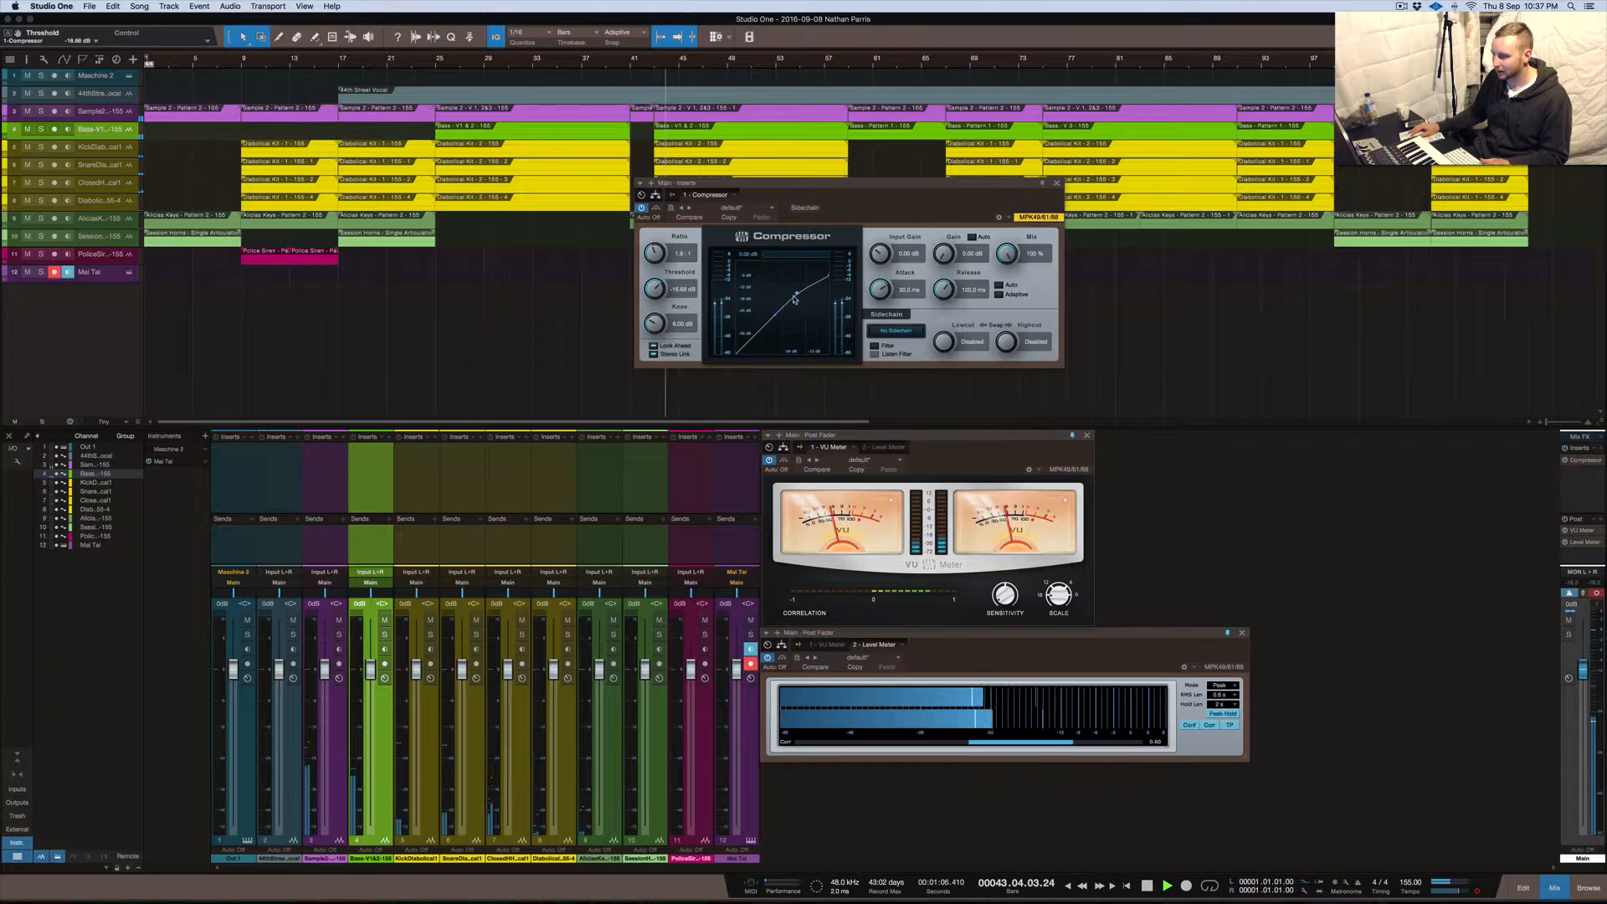
drag(657, 289, 657, 289)
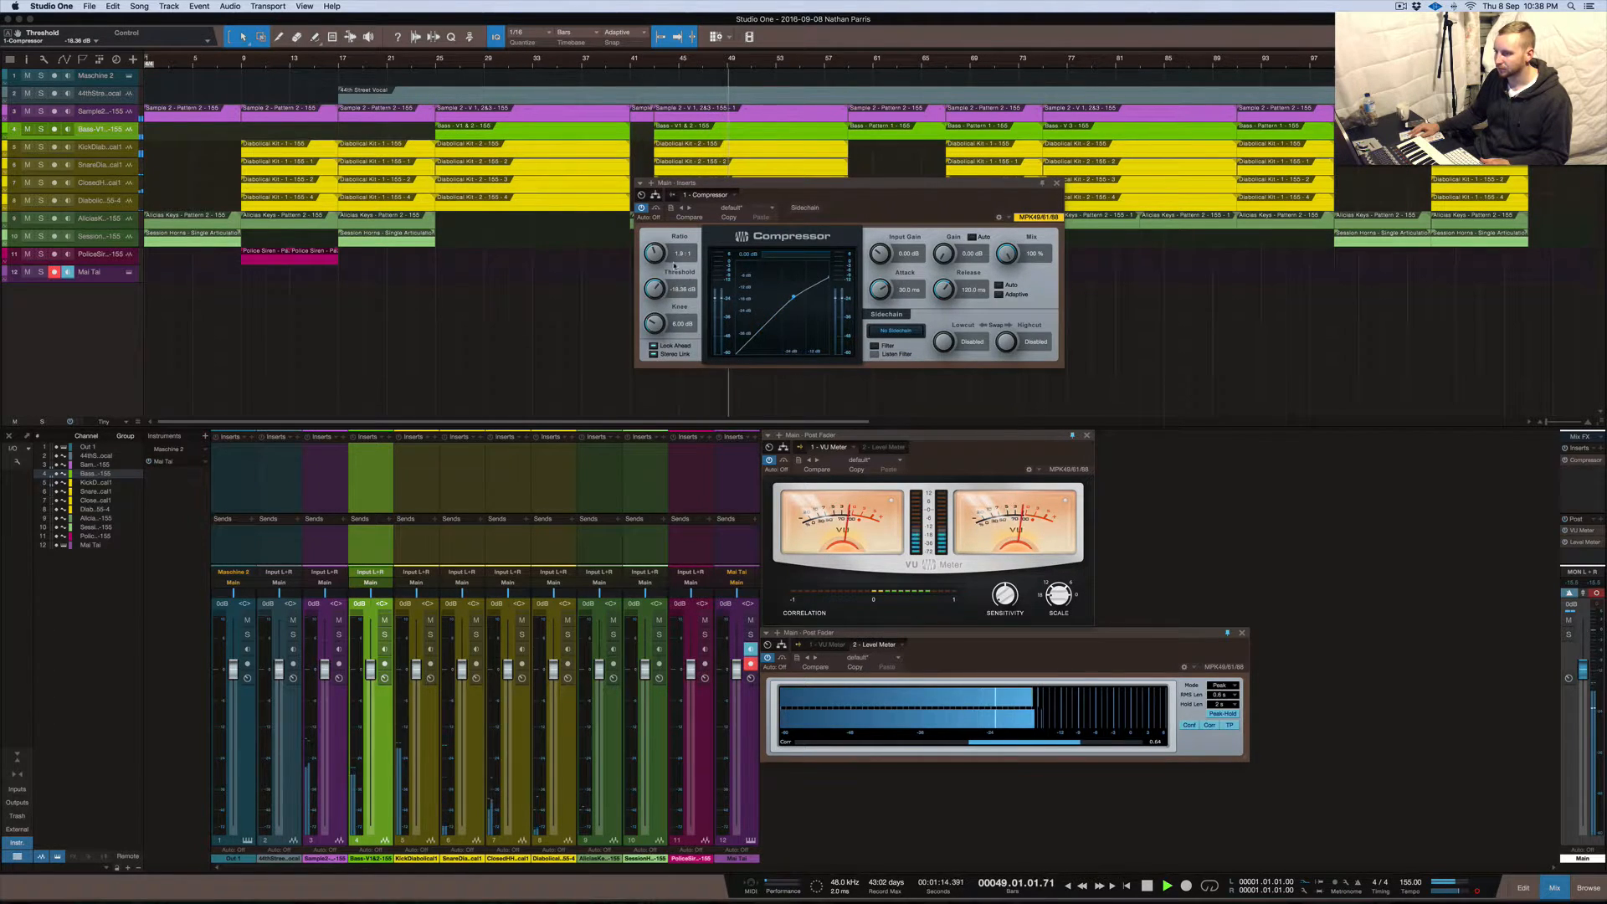
drag(654, 289, 653, 312)
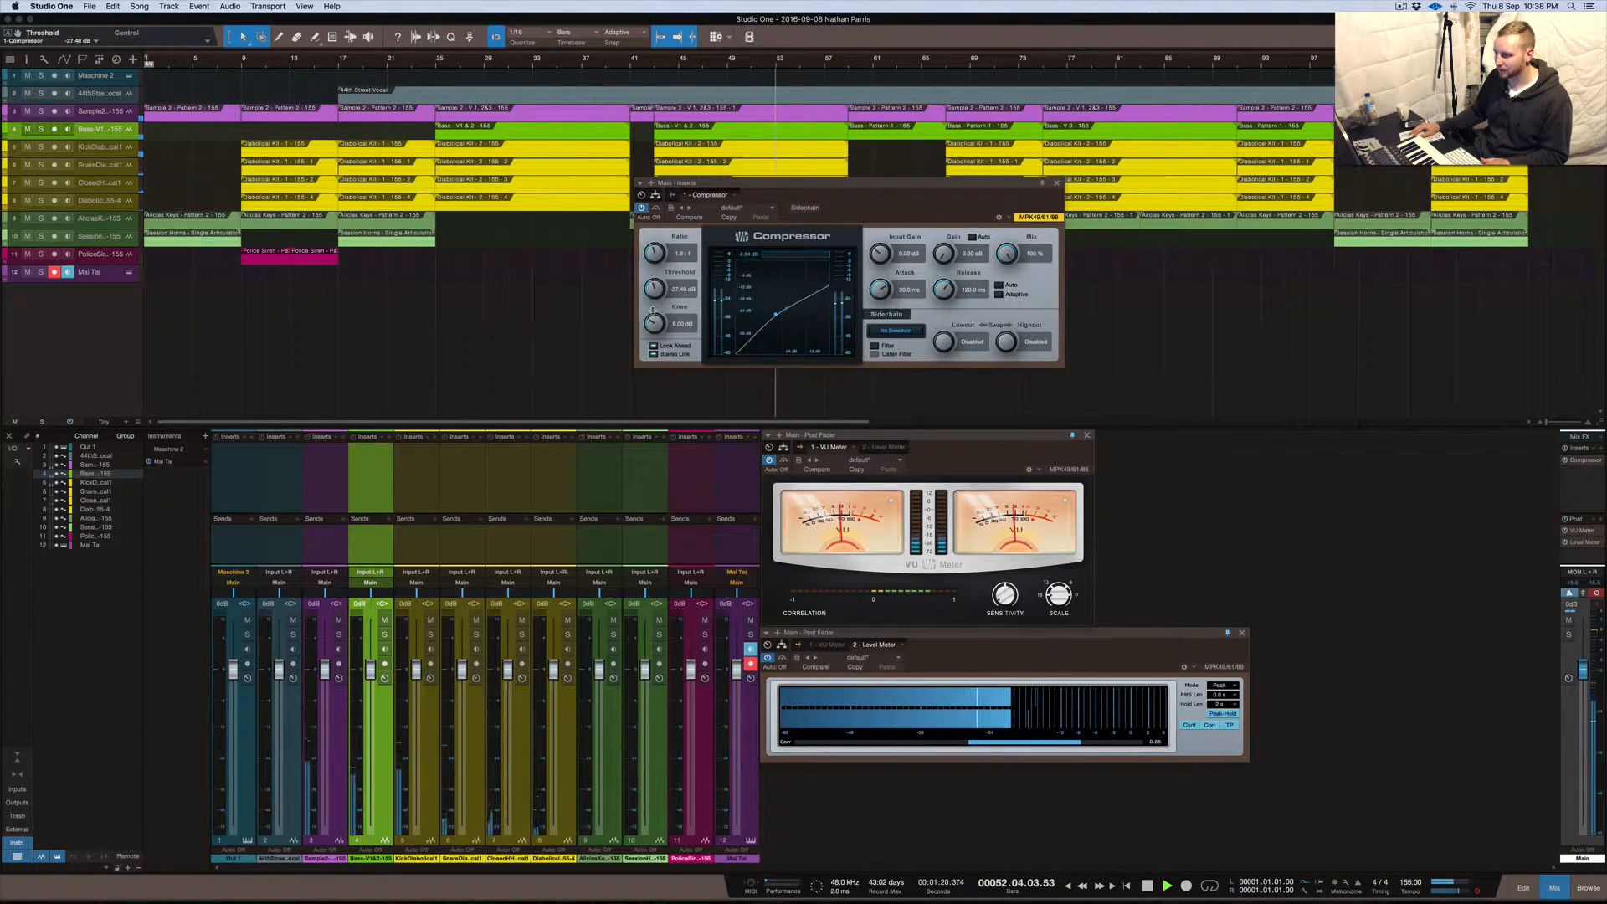
drag(653, 312, 653, 303)
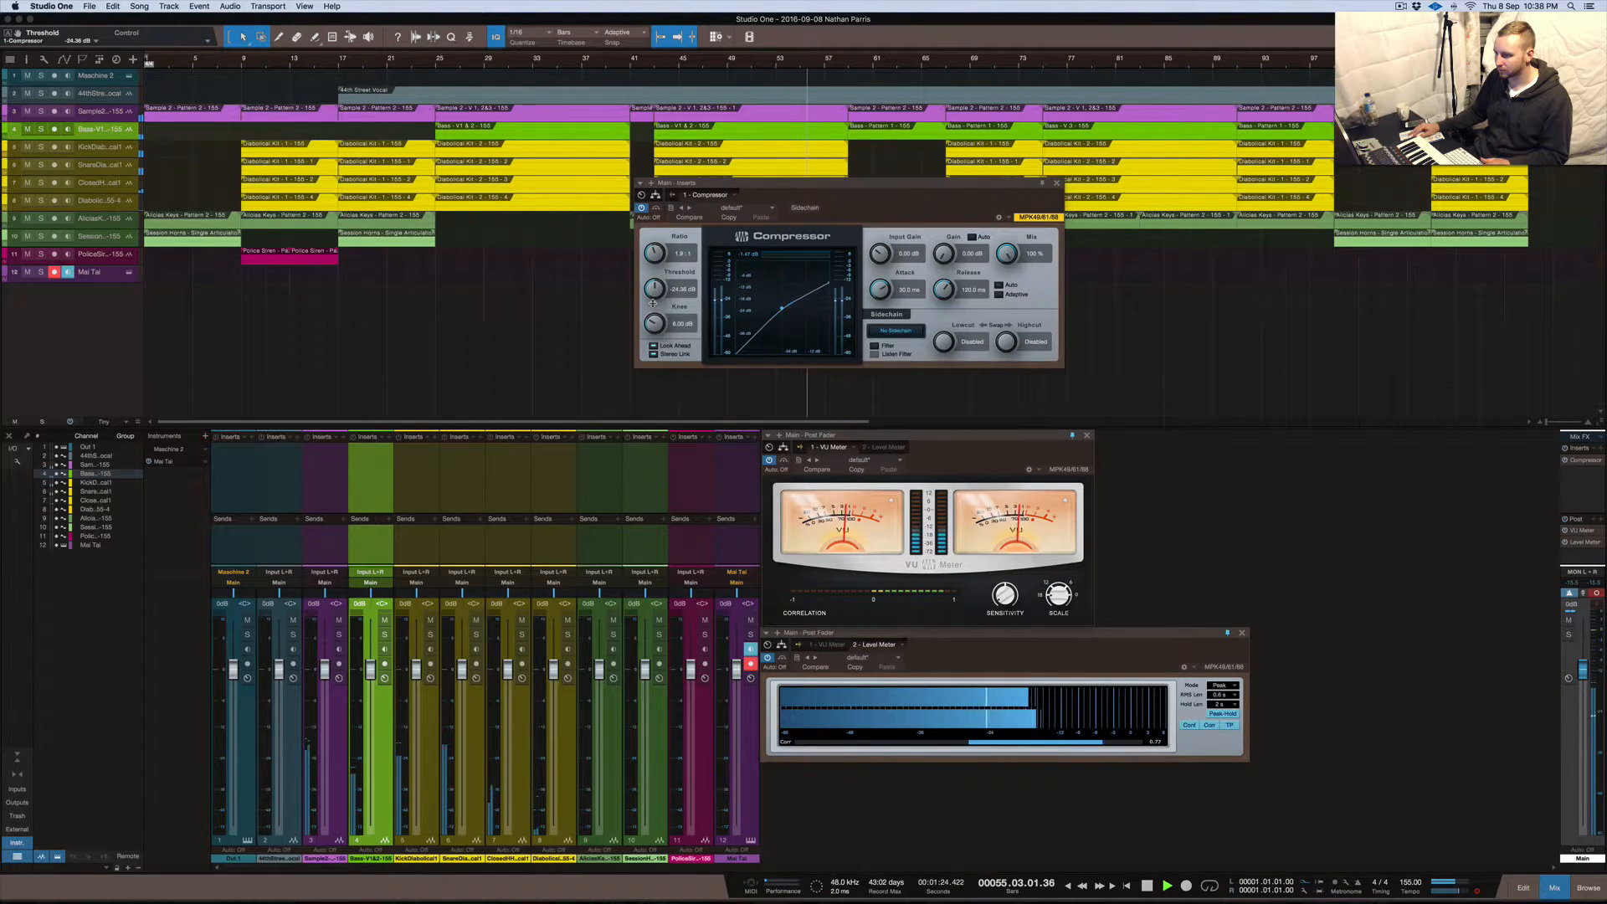
key(space)
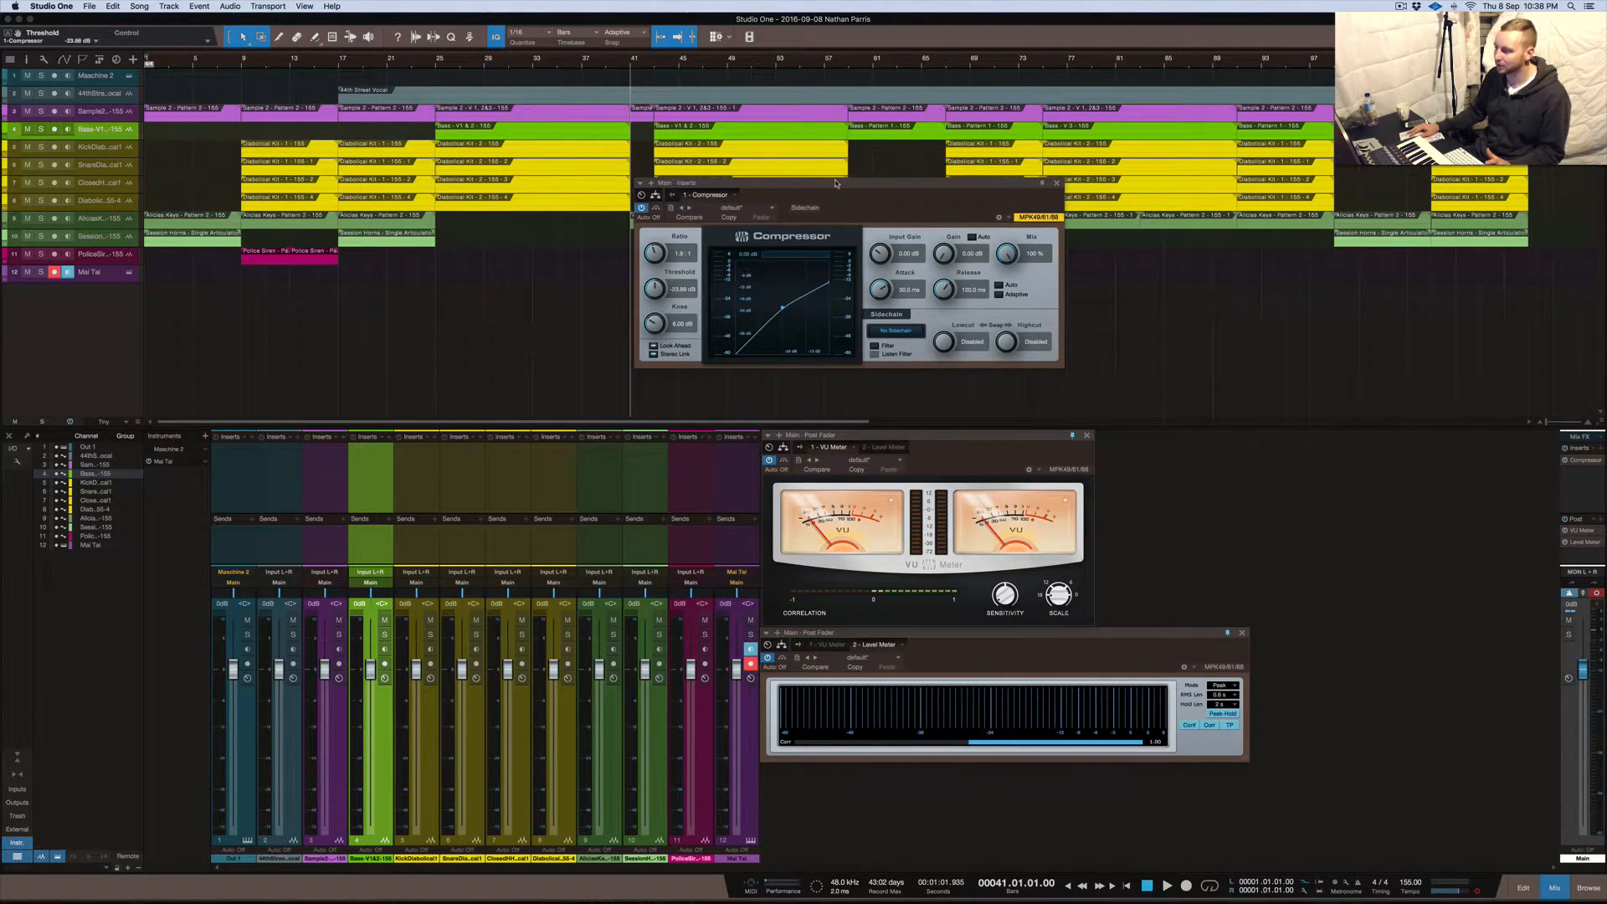
Close the Compressor window and remove the Compressor from the main output's inserts
click(1058, 182)
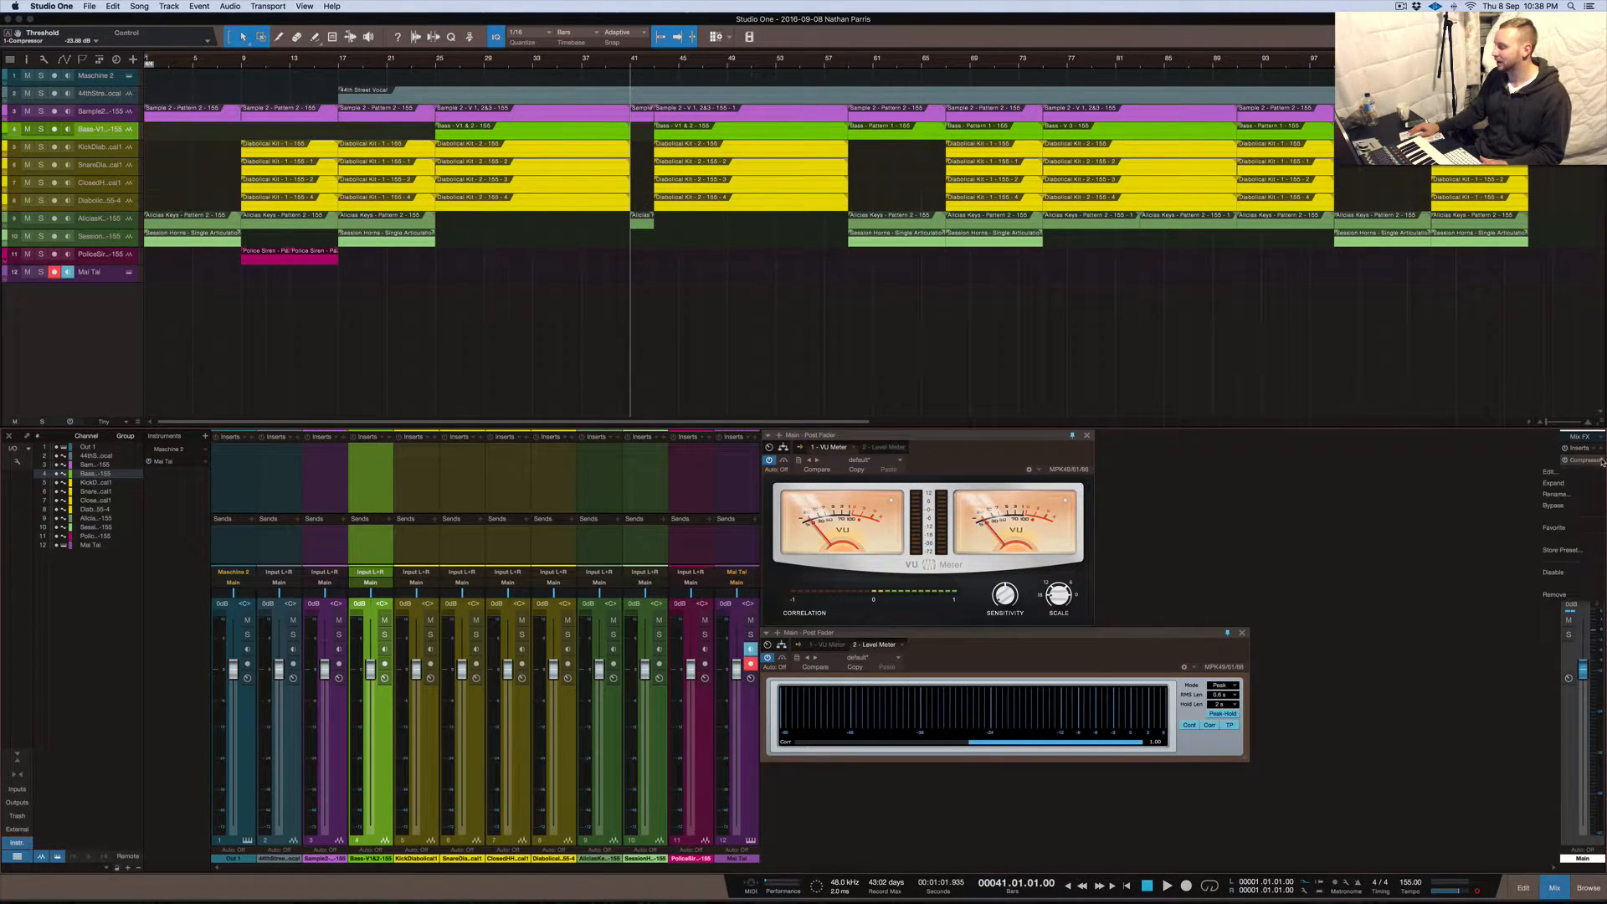
drag(1582, 460, 1301, 461)
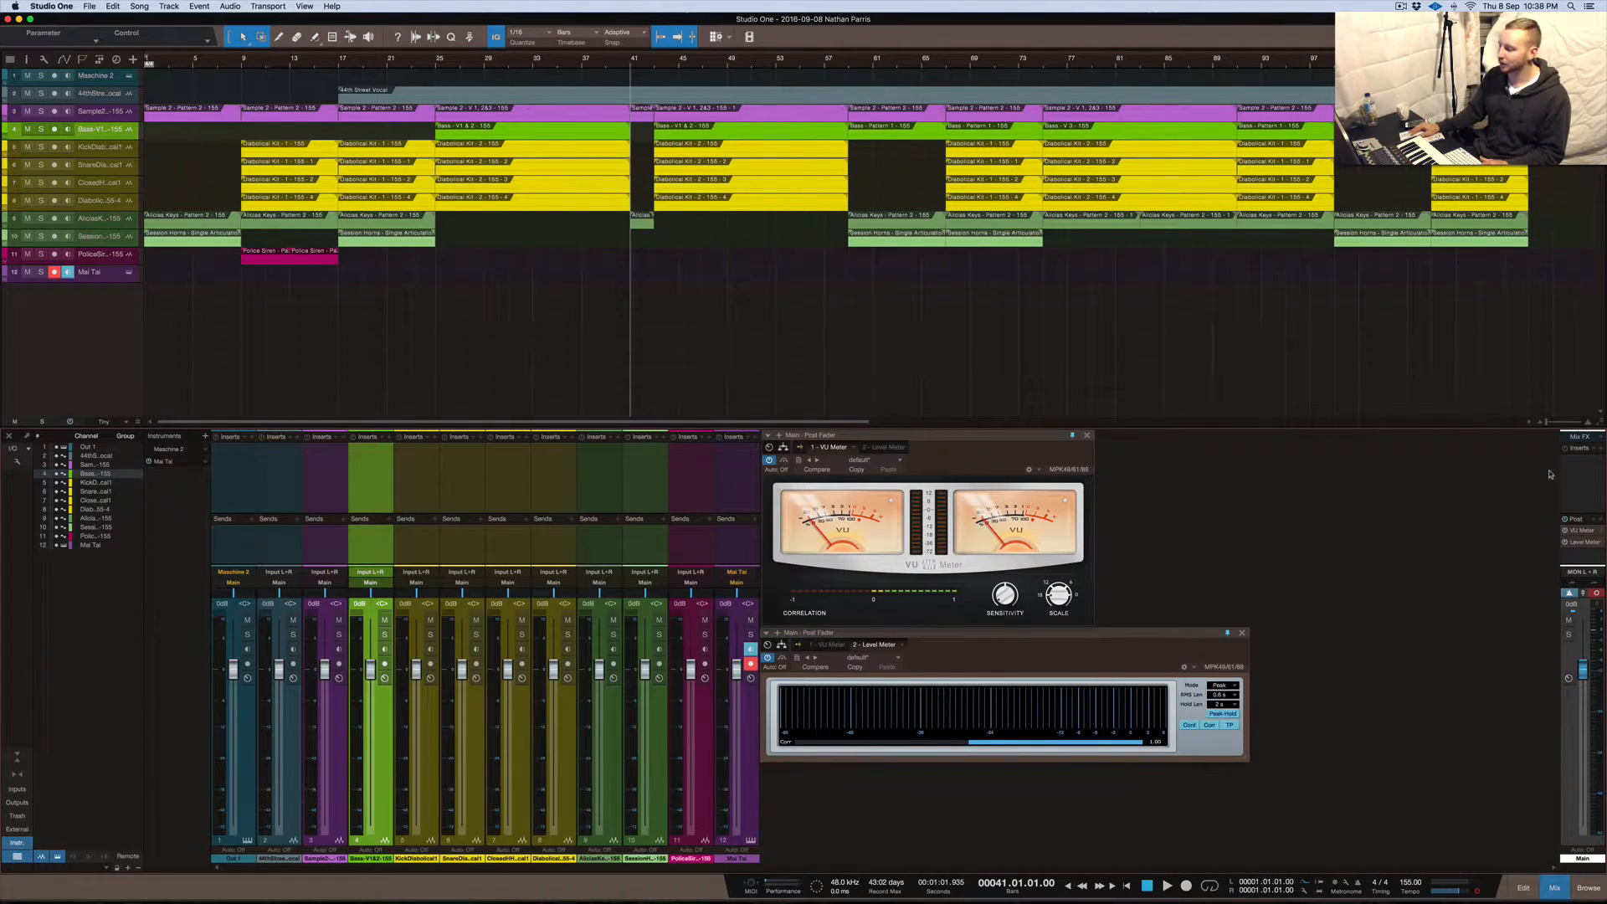
Insert a PreSonus Spectrum Meter post-fader on the main output and arrange it beside the VU Meter, with the Level Meter lower down
click(1601, 521)
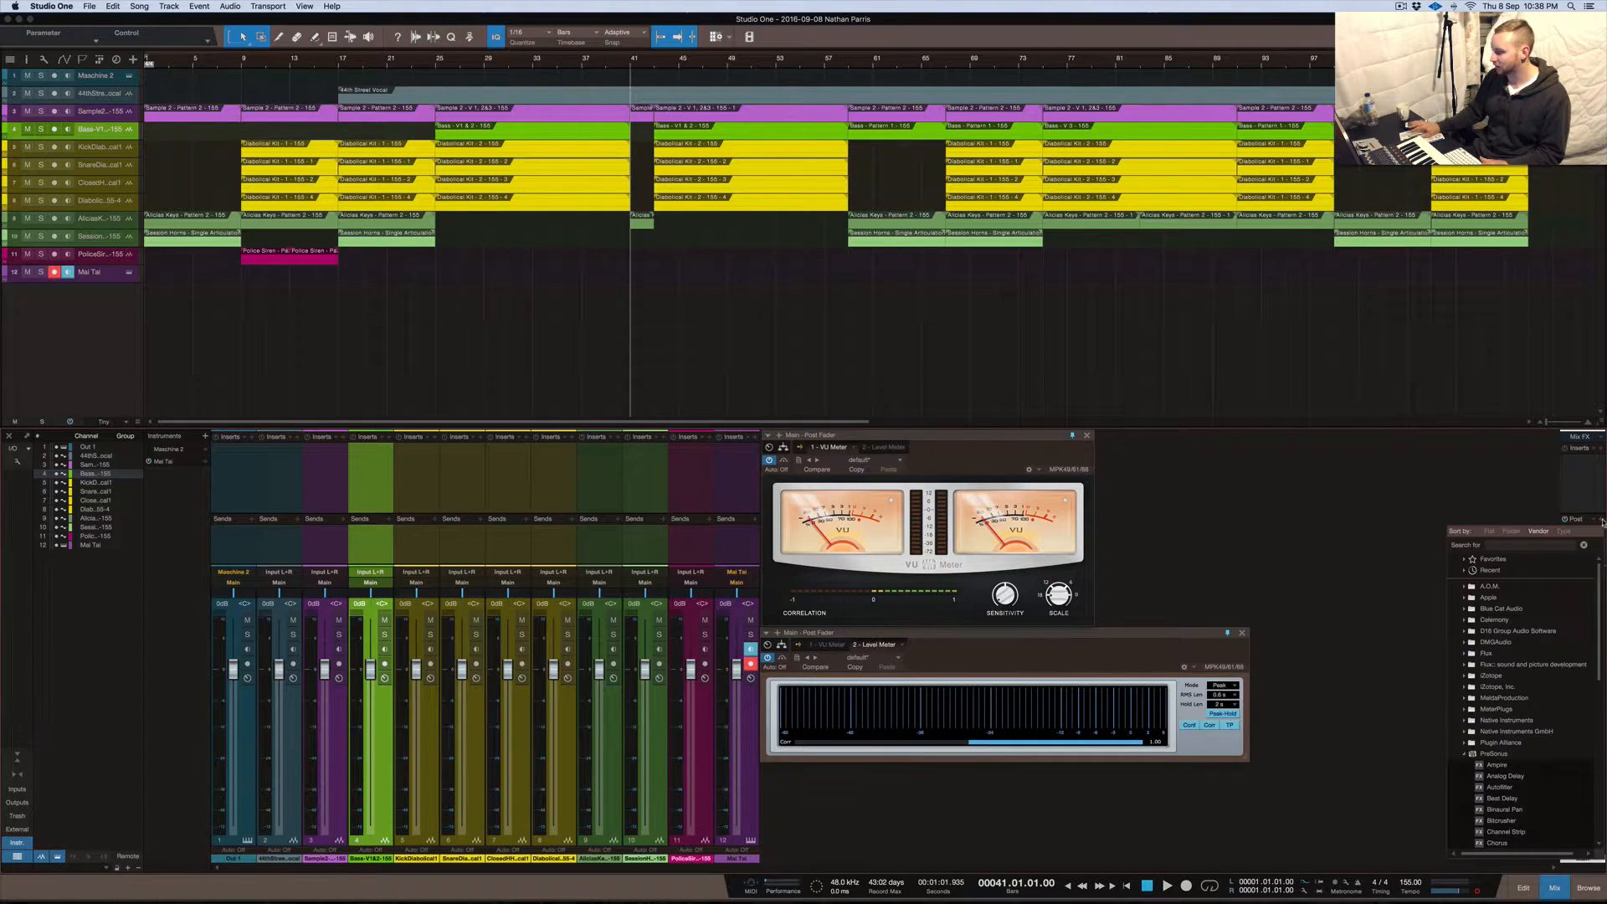
scroll(1541, 742, down, 3)
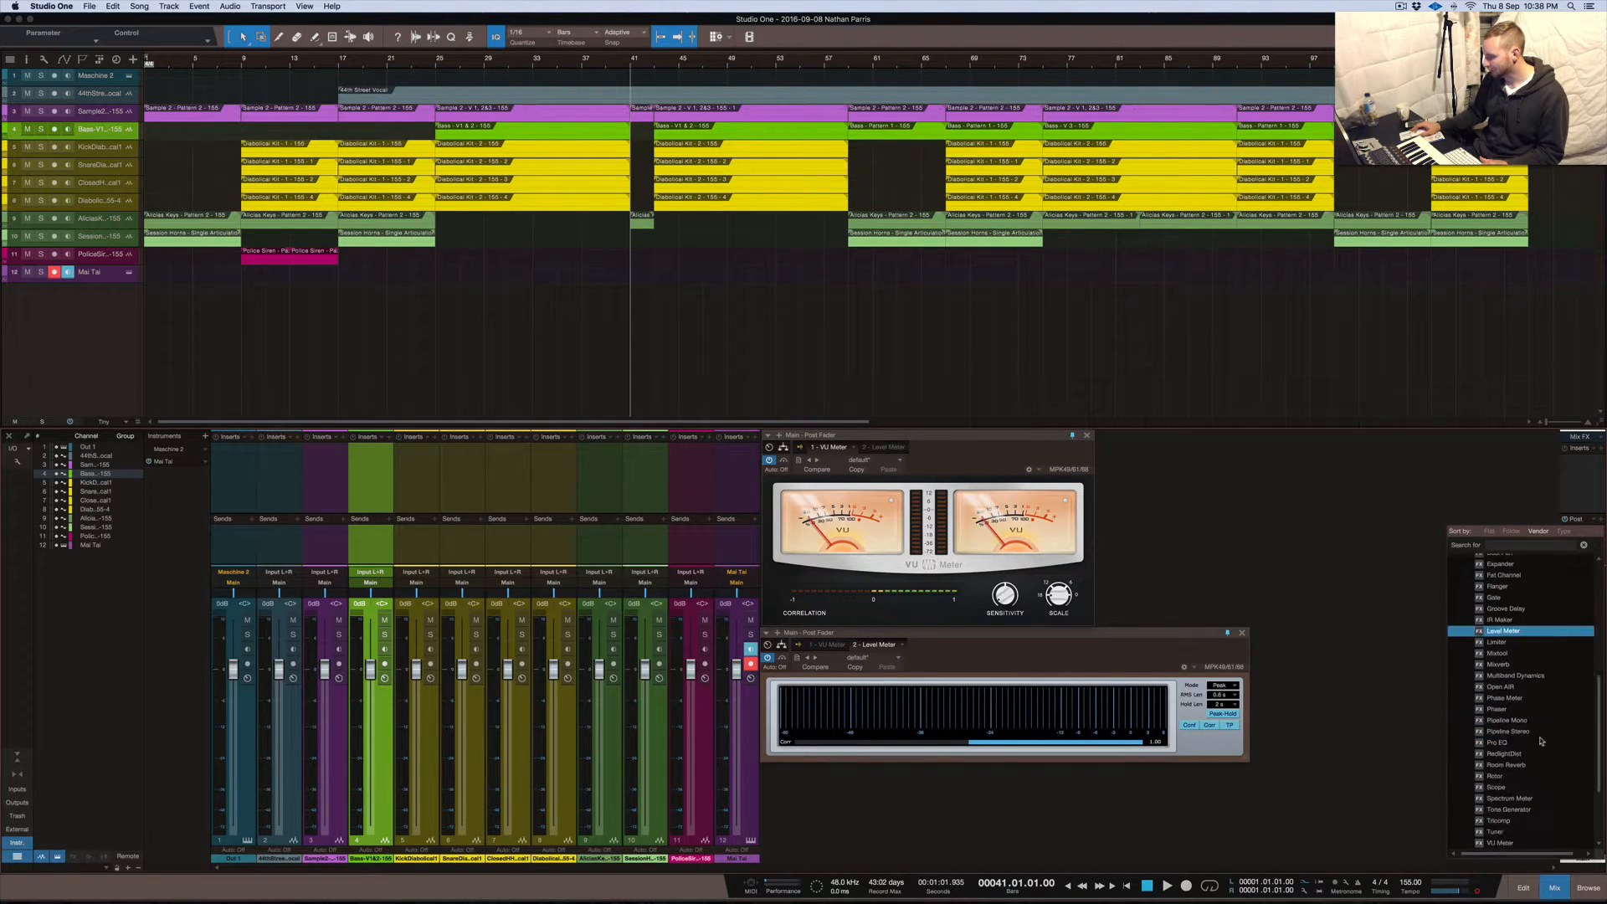
scroll(1532, 741, down, 4)
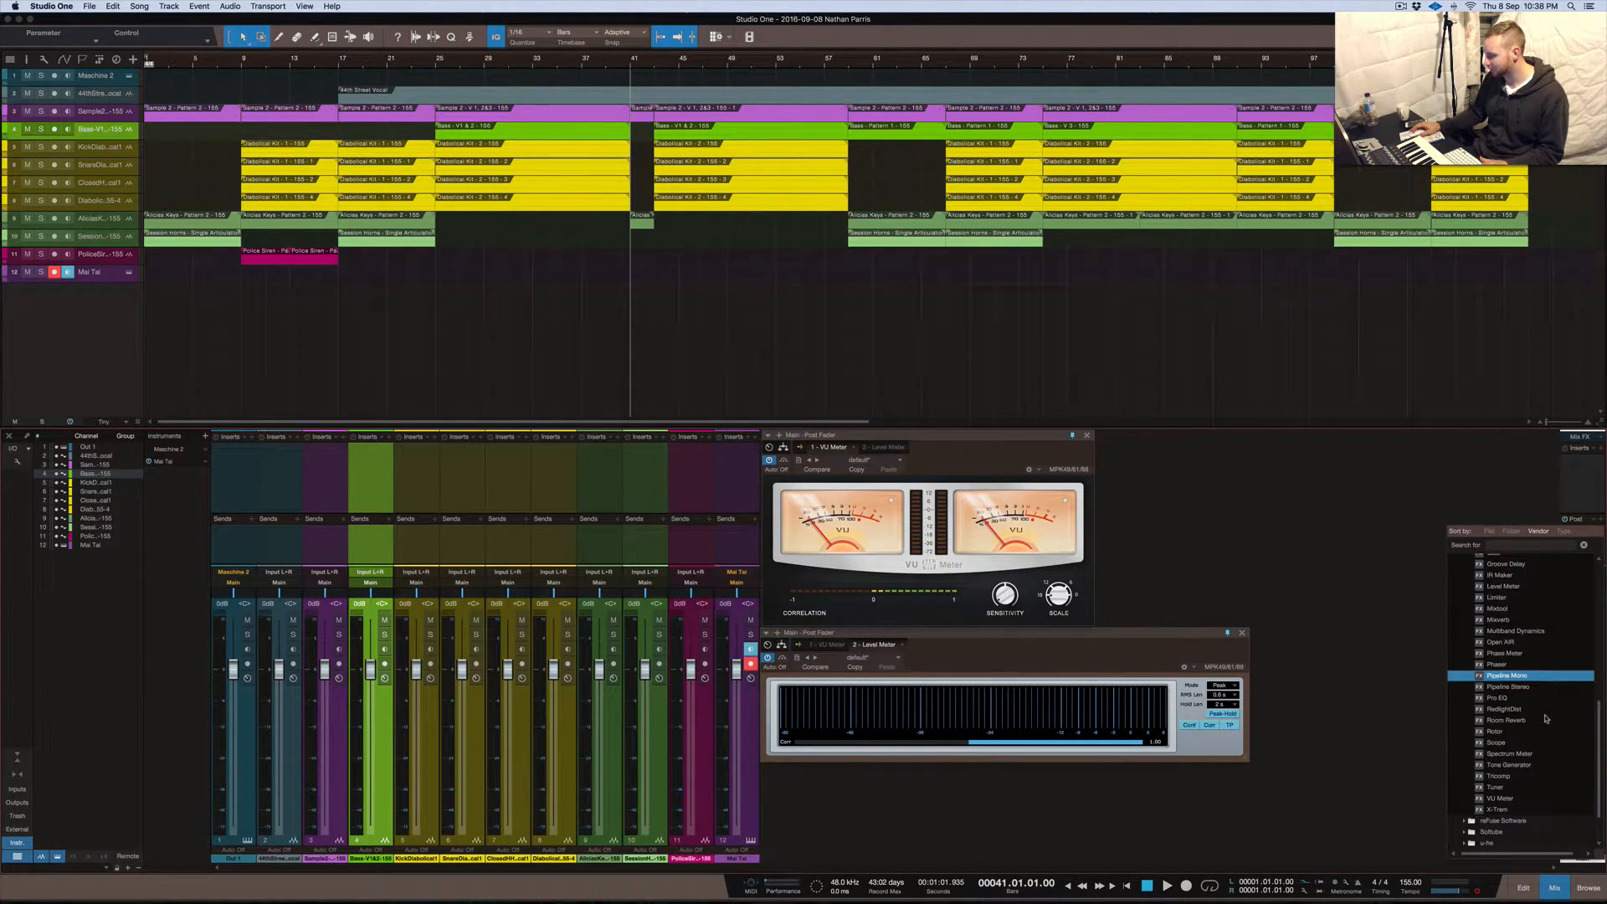
click(1511, 753)
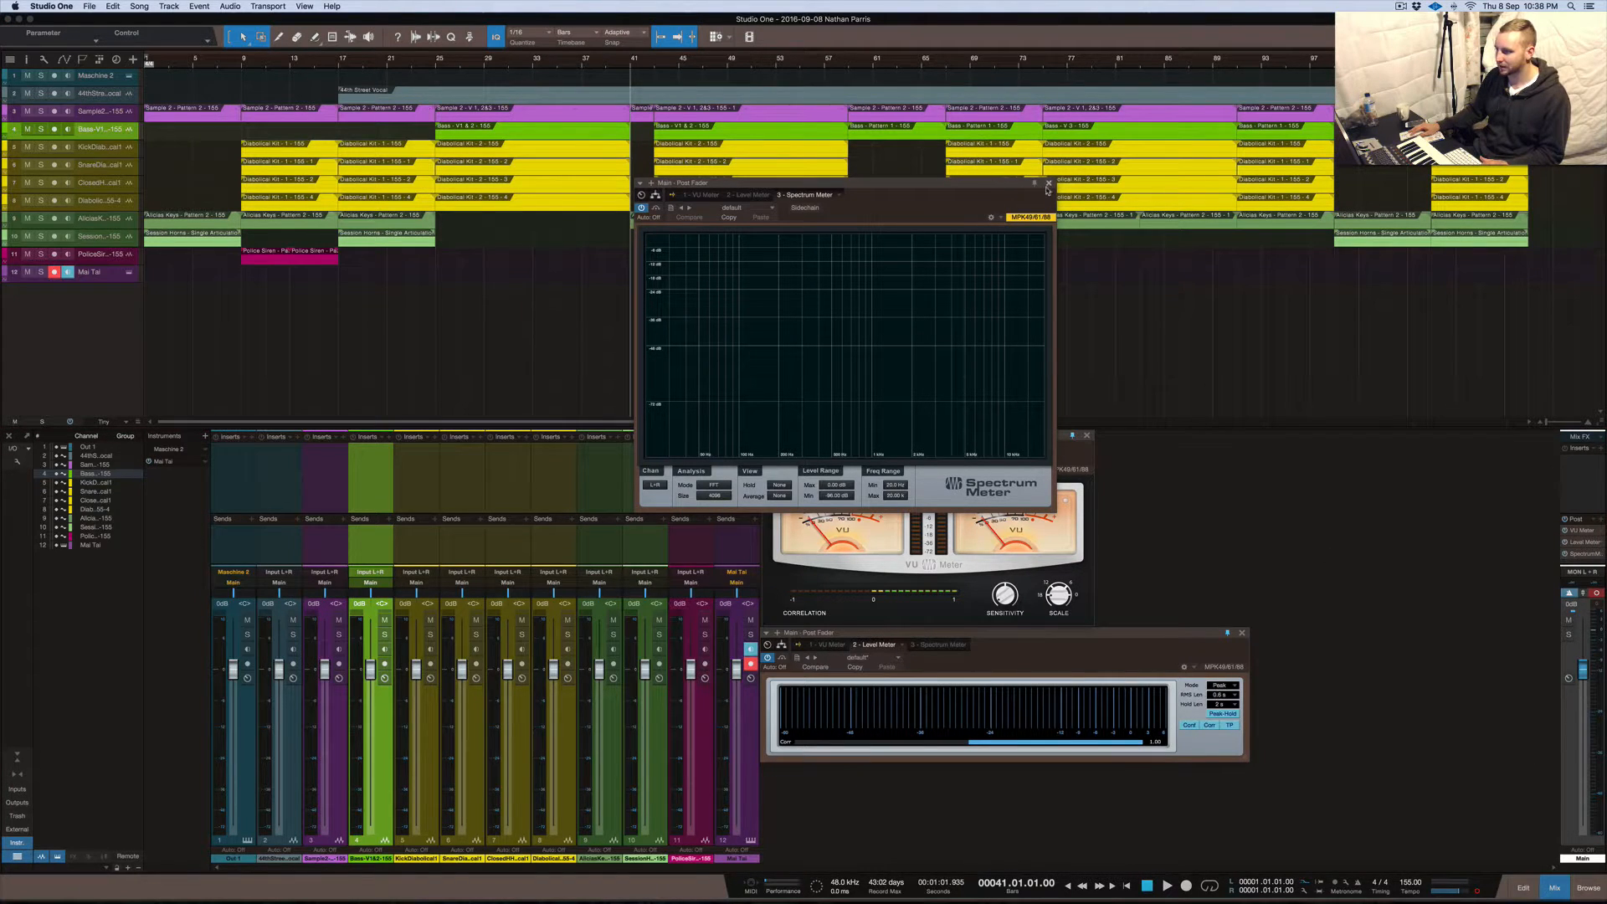
drag(955, 178, 1396, 434)
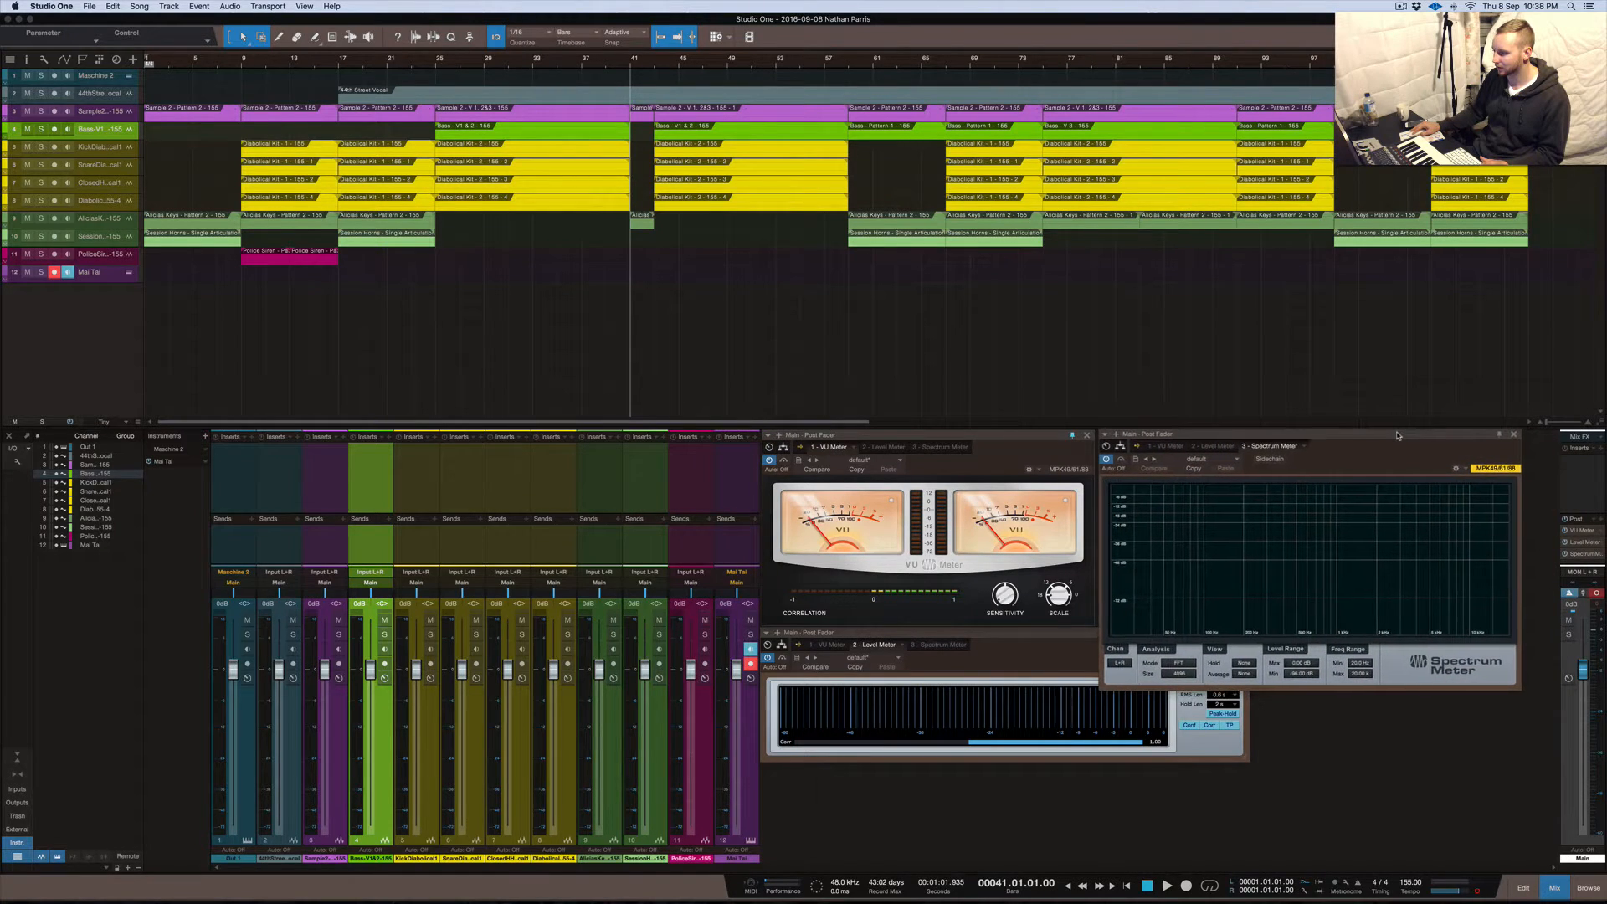
drag(979, 637, 980, 736)
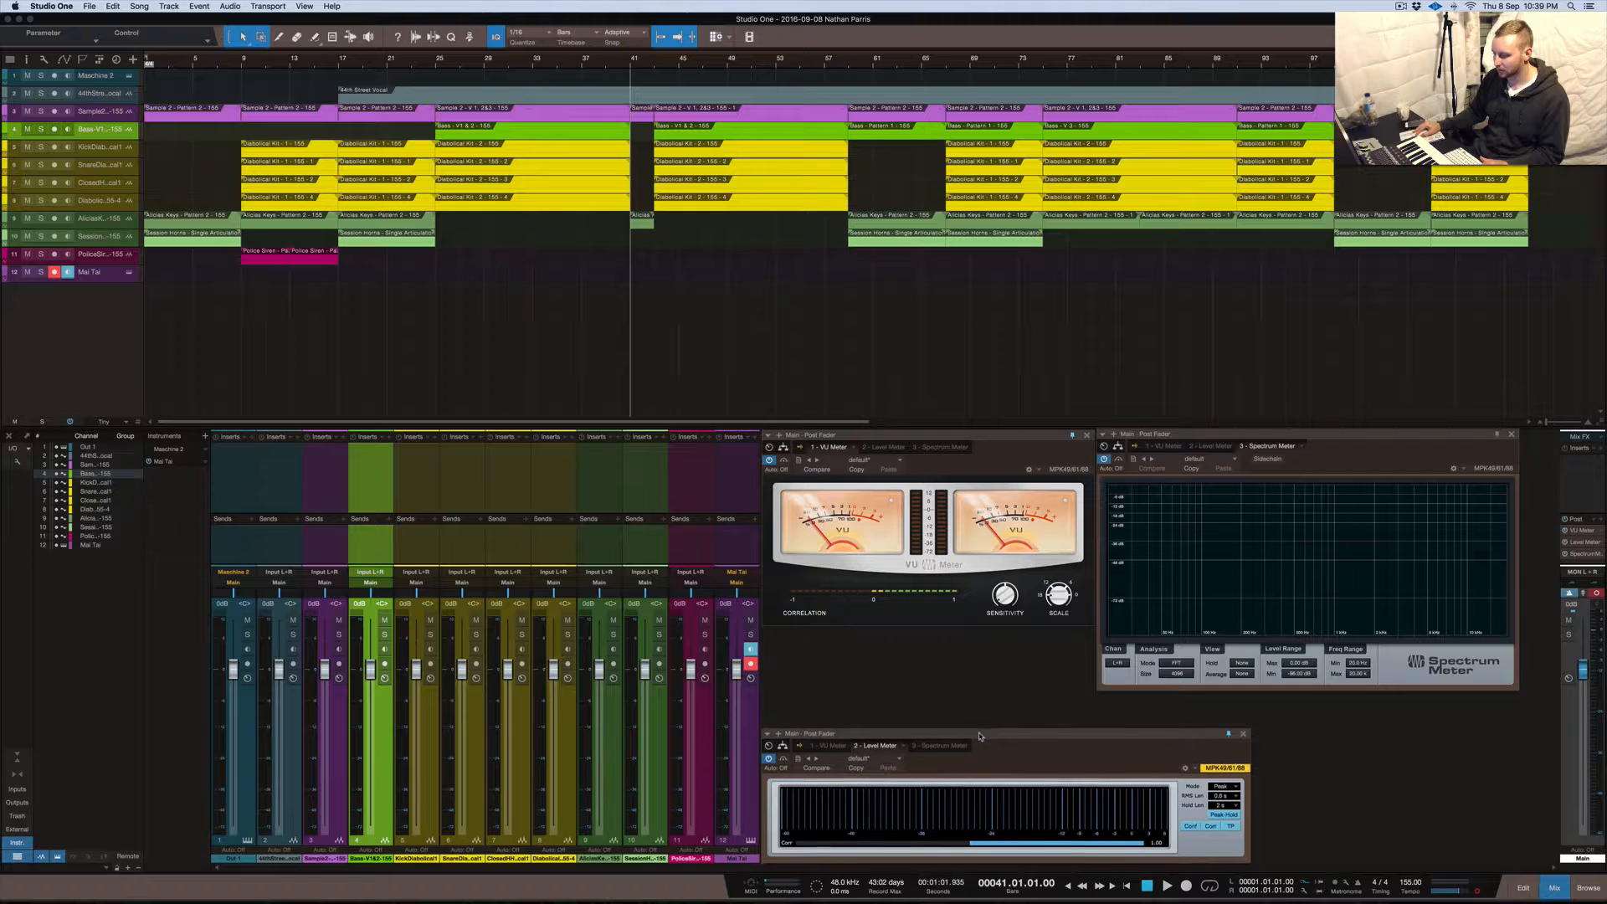
Play the mix from bar 41 and examine its frequency content on the Spectrum Meter
key(space)
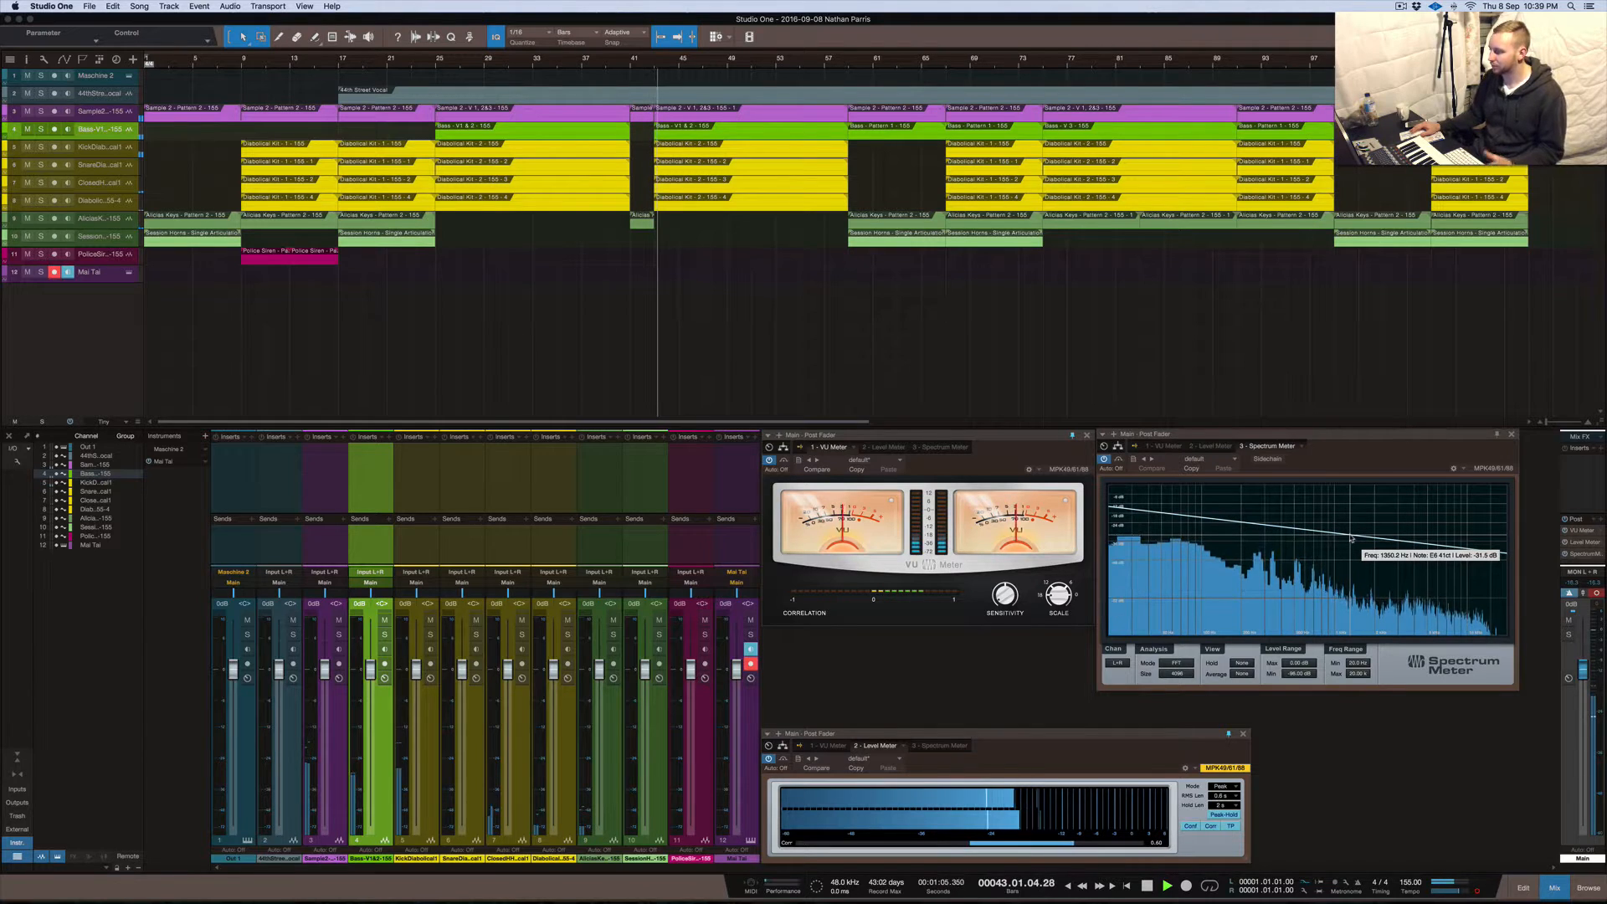
key(space)
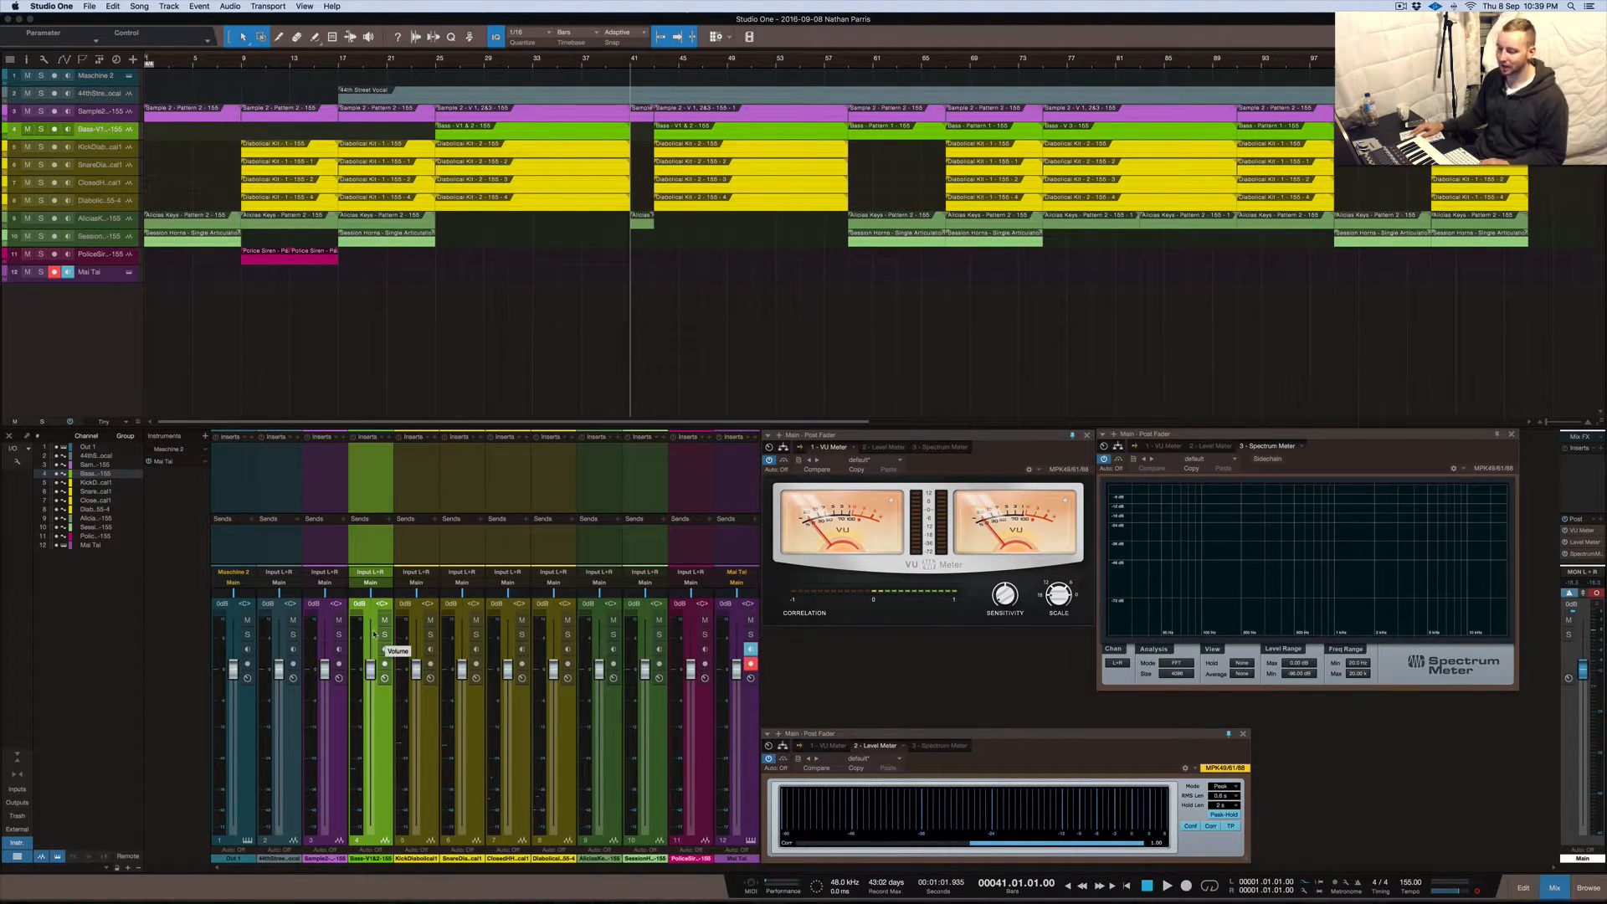
key(space)
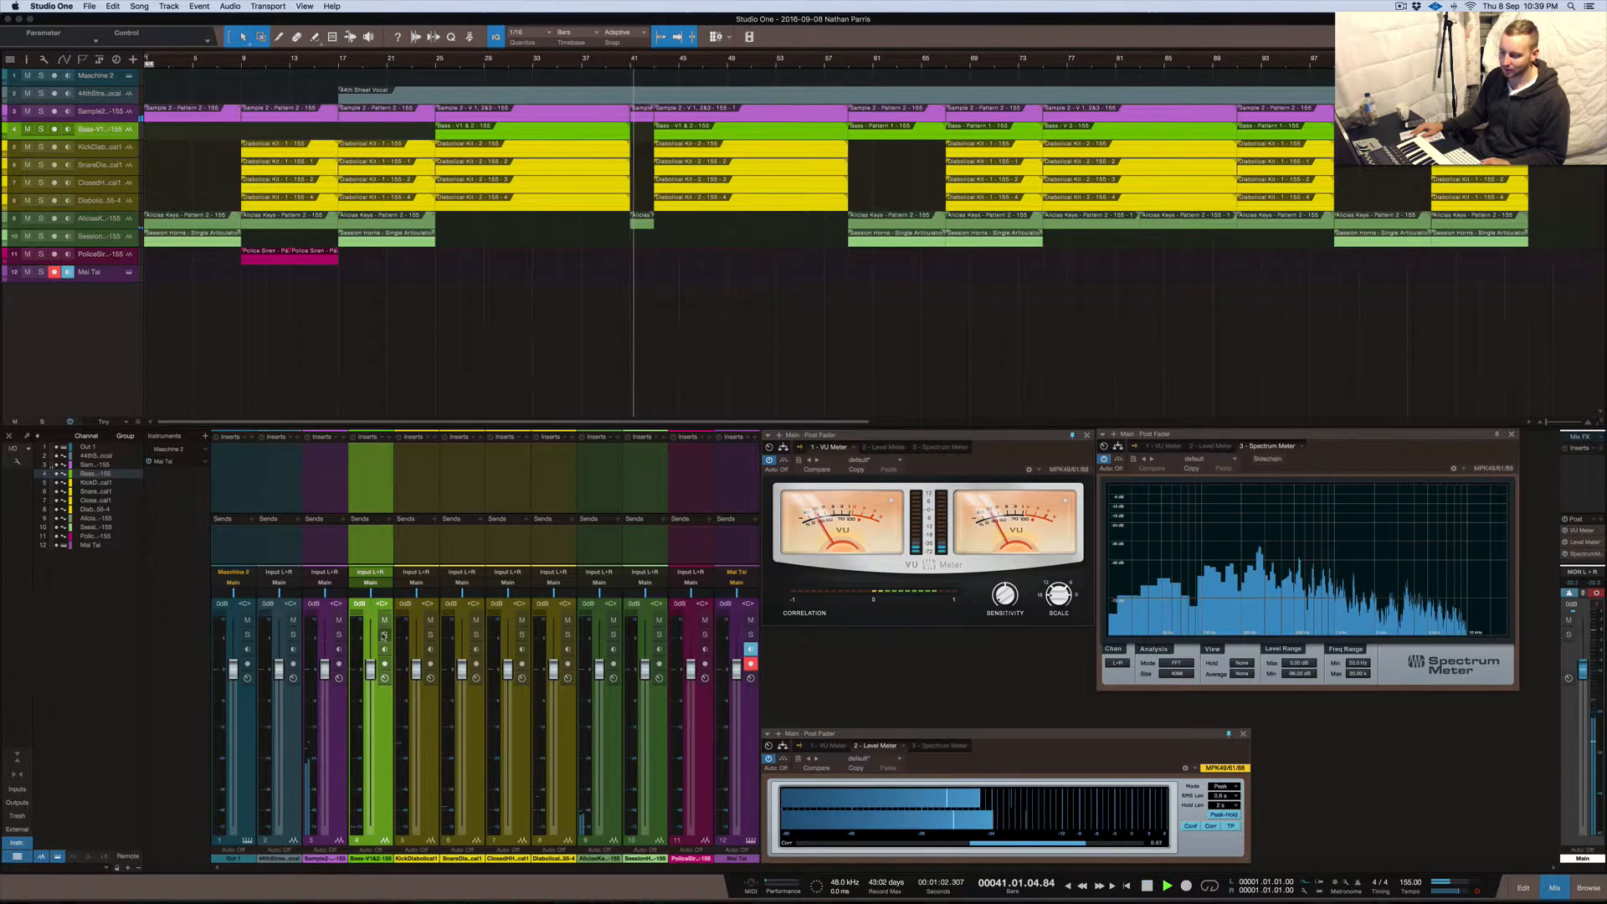
Mute the bass and kick channels while the song plays
click(384, 621)
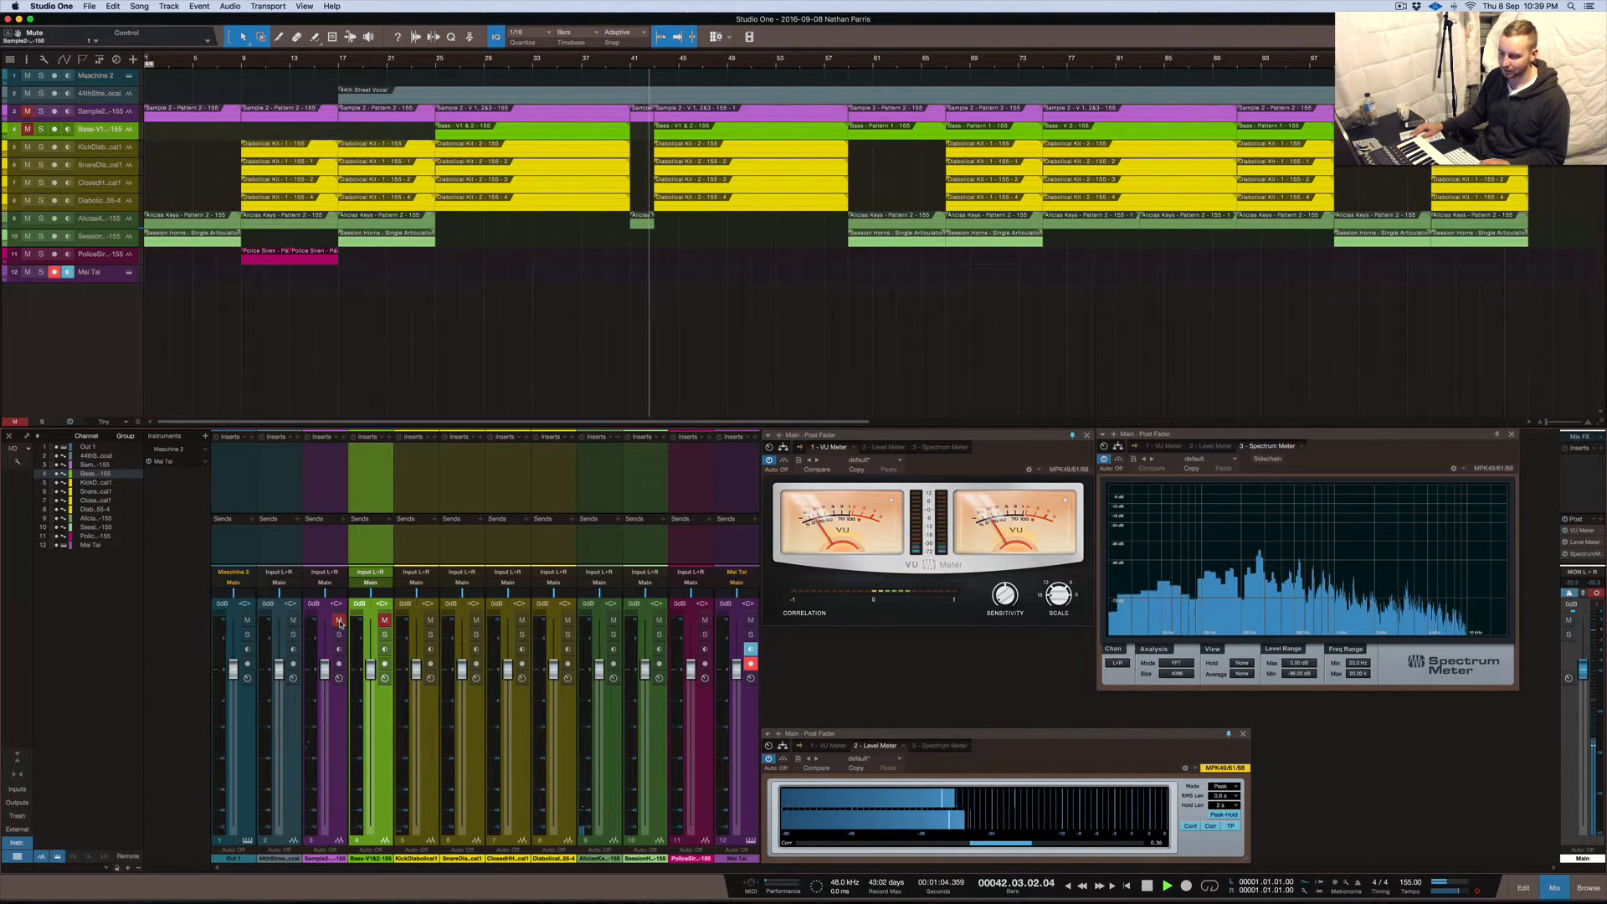
click(431, 620)
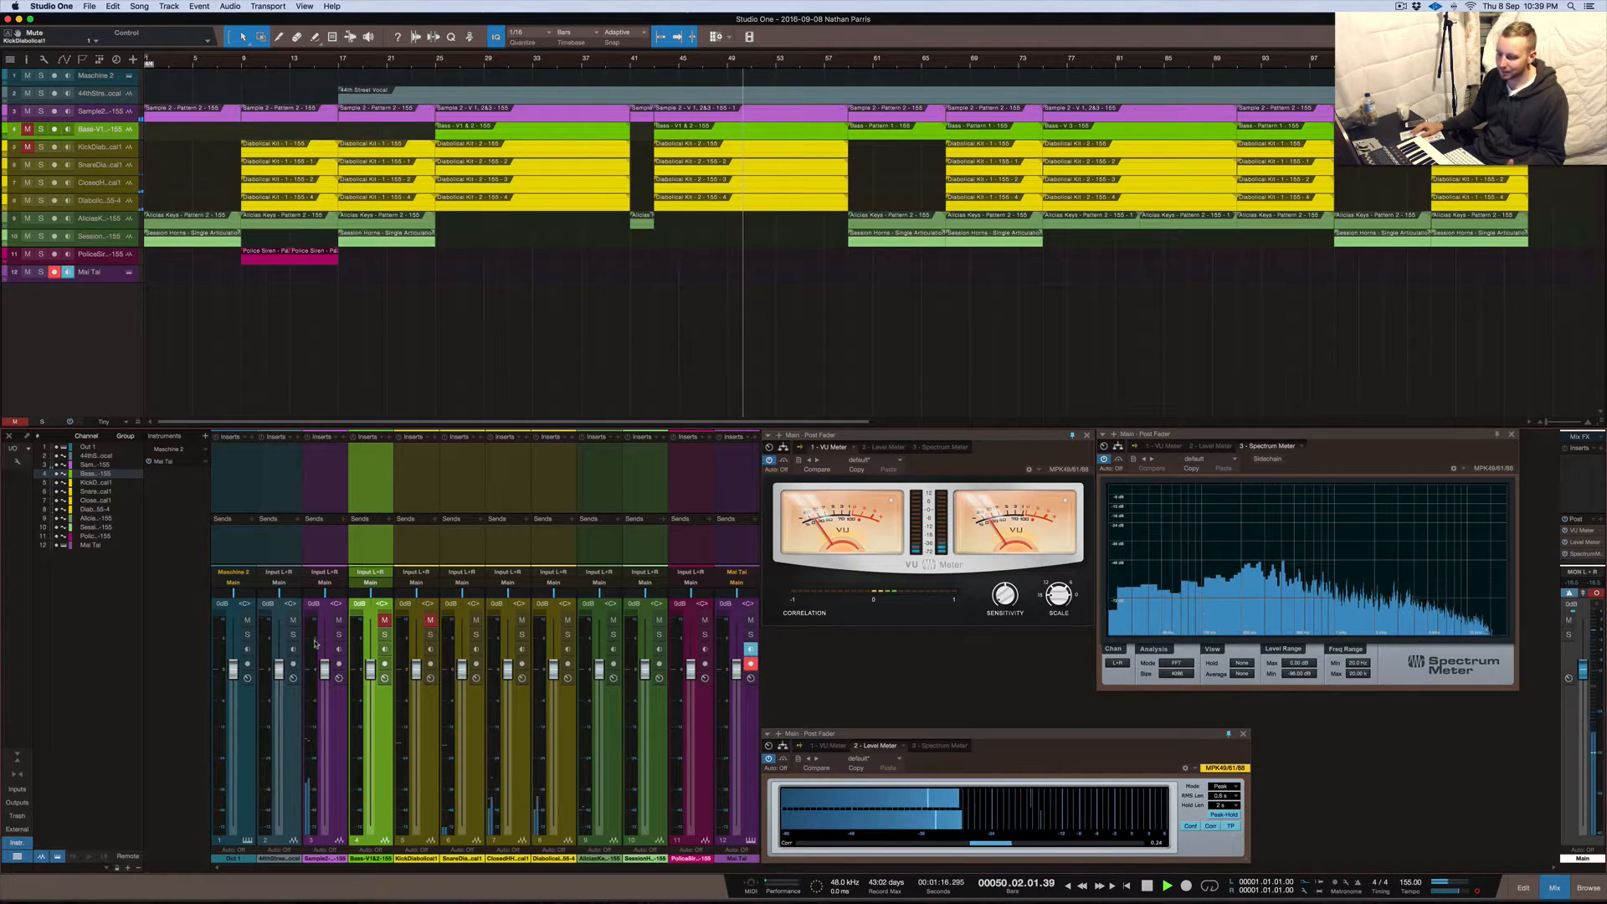
click(431, 619)
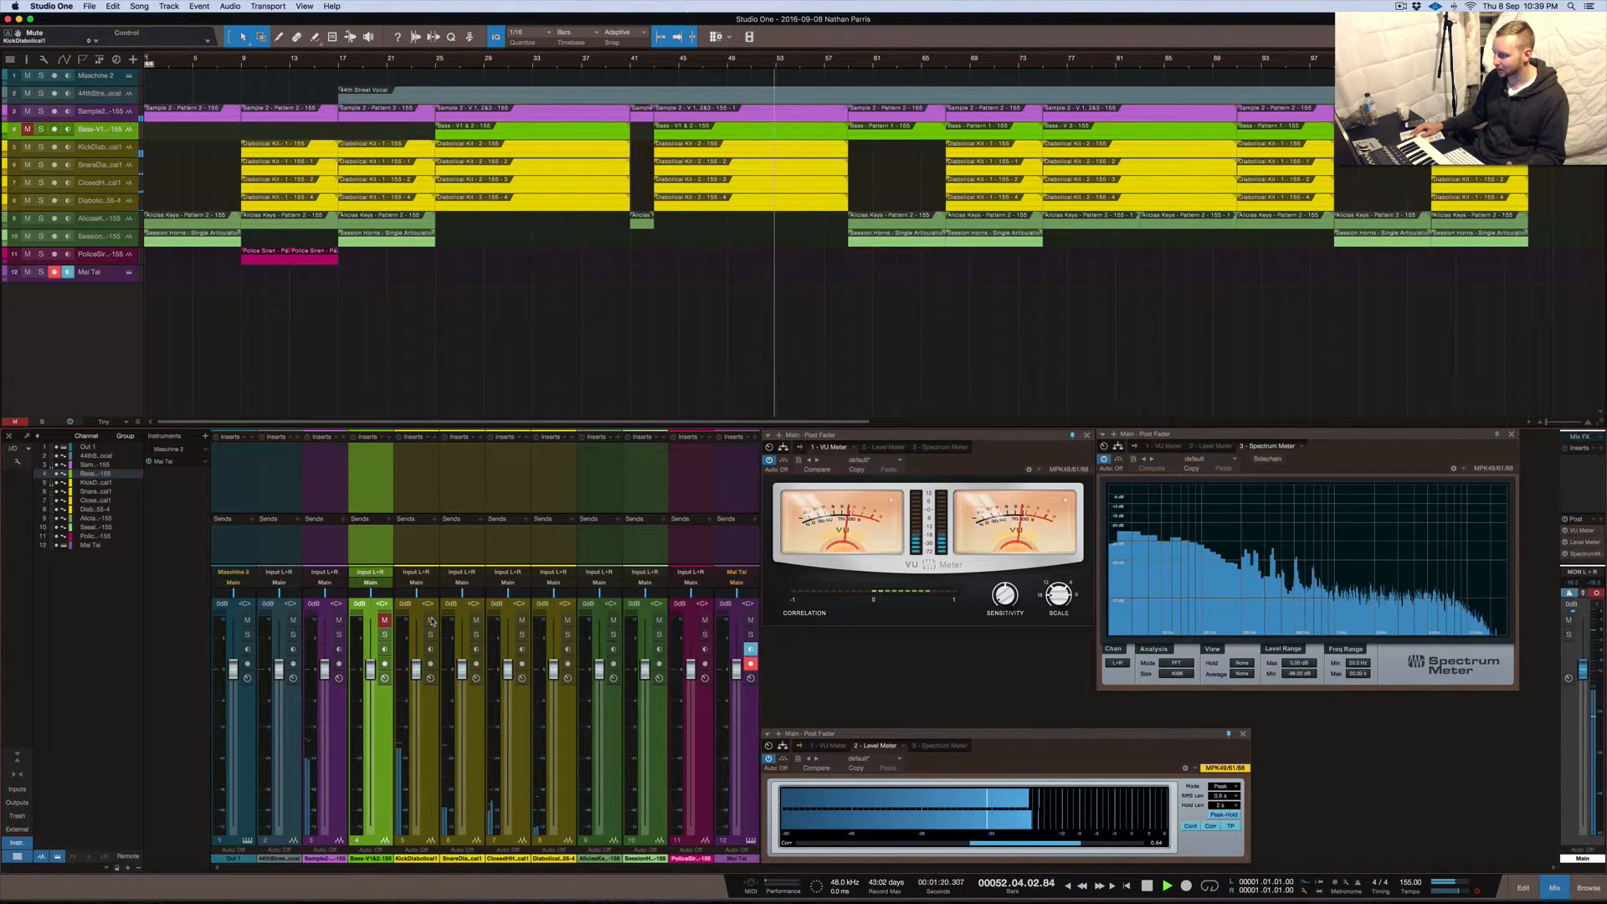
click(430, 620)
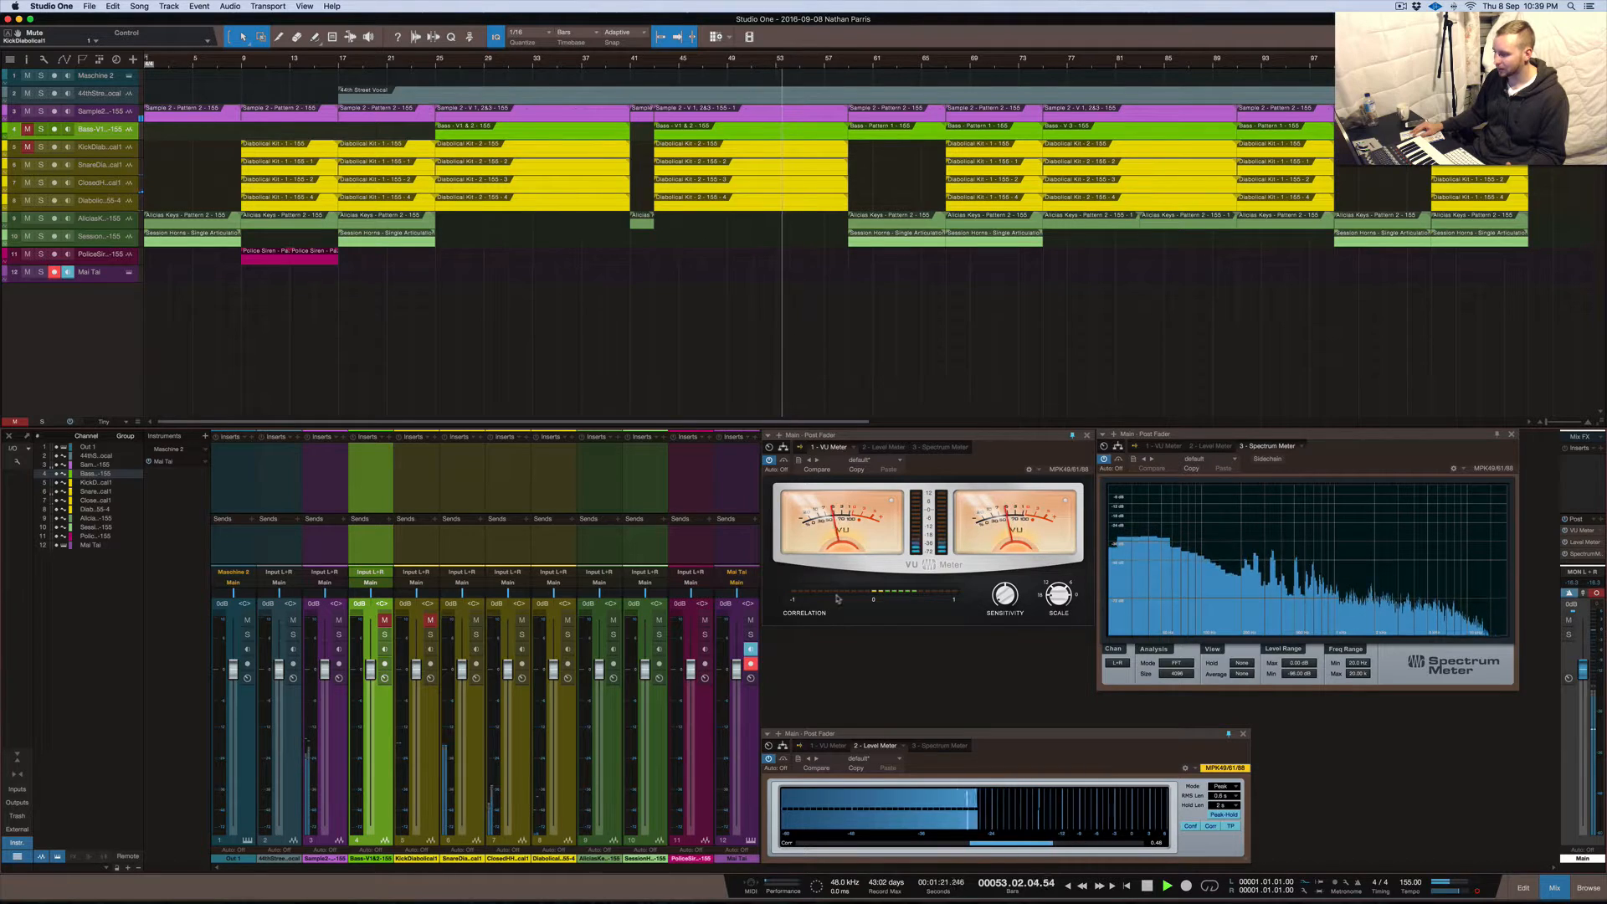
Solo the bass channel and enlarge the Spectrum Meter window in both width and height
click(385, 635)
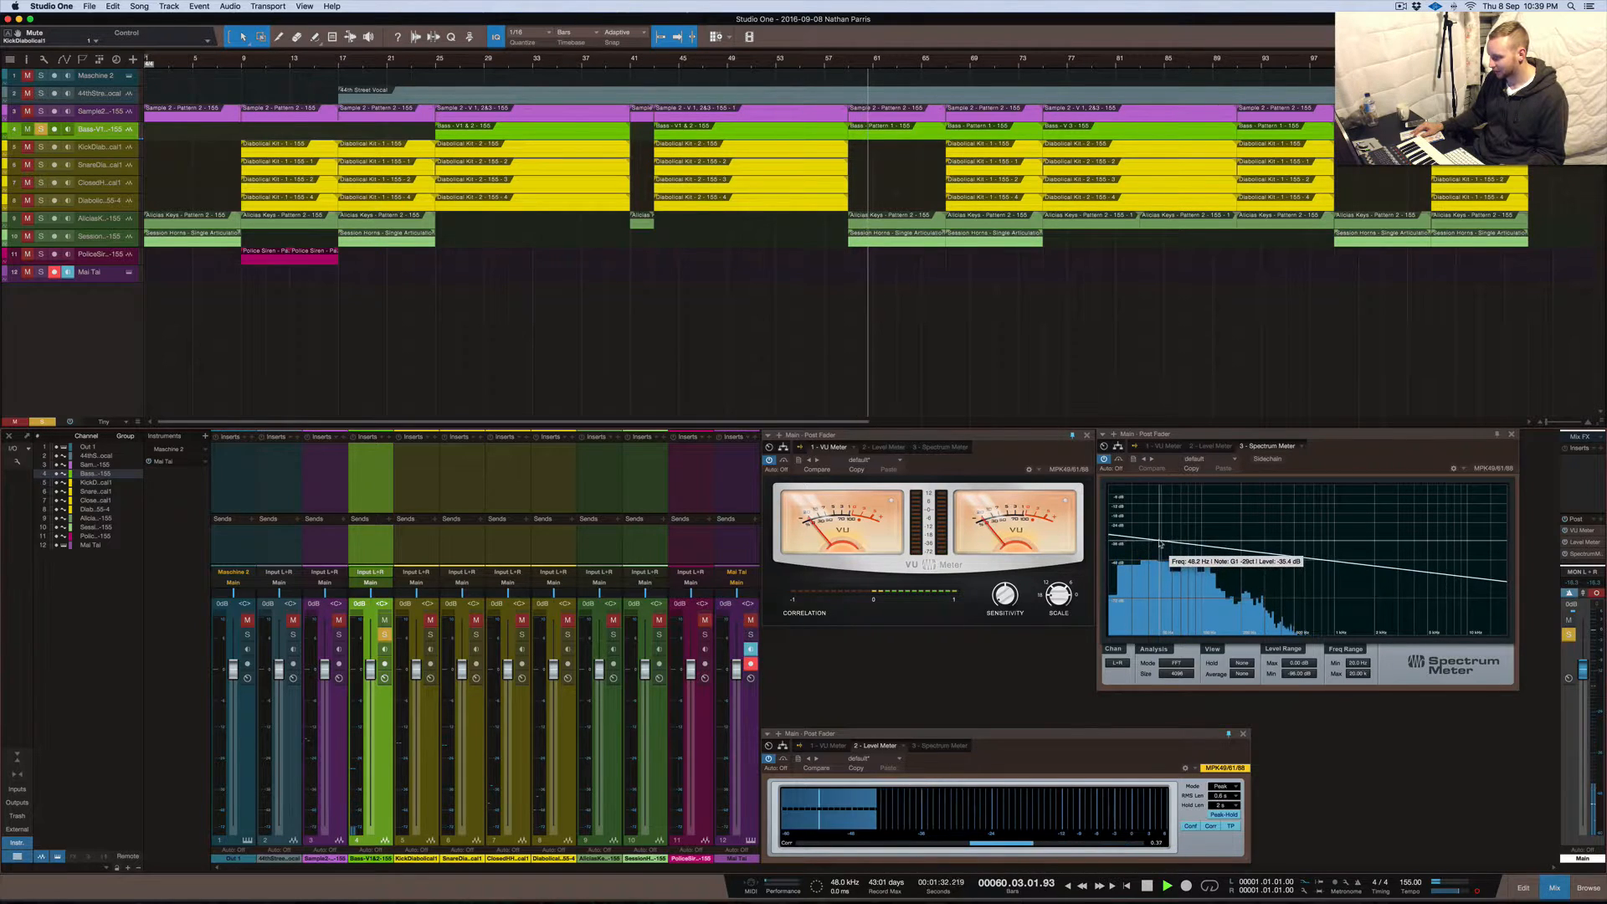
drag(1113, 432, 804, 418)
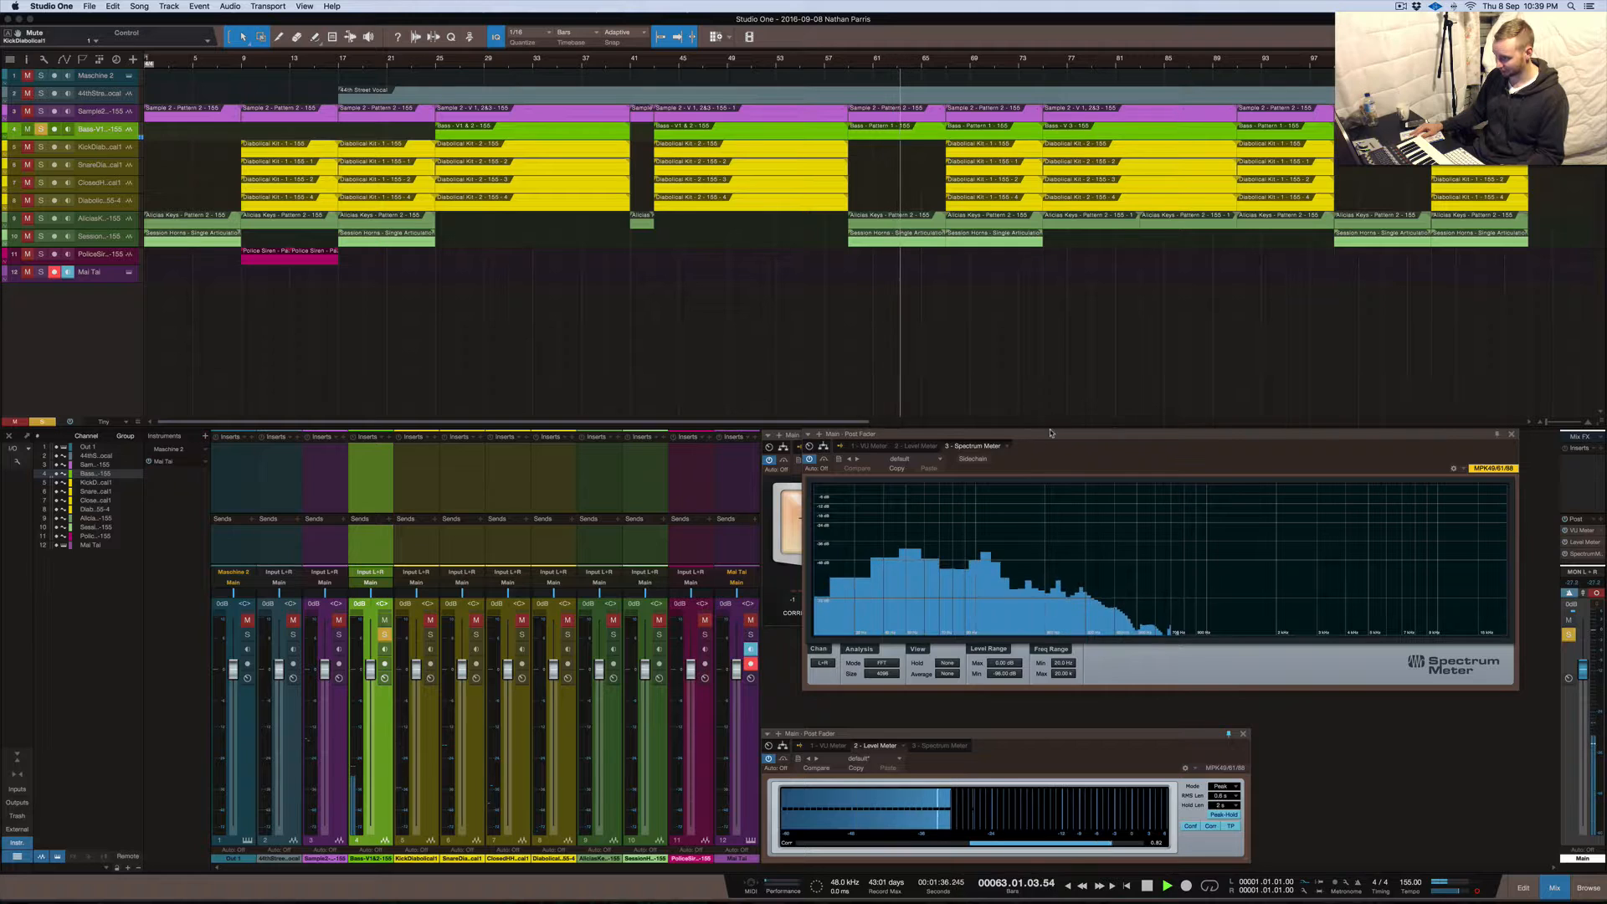
drag(1048, 429, 1070, 272)
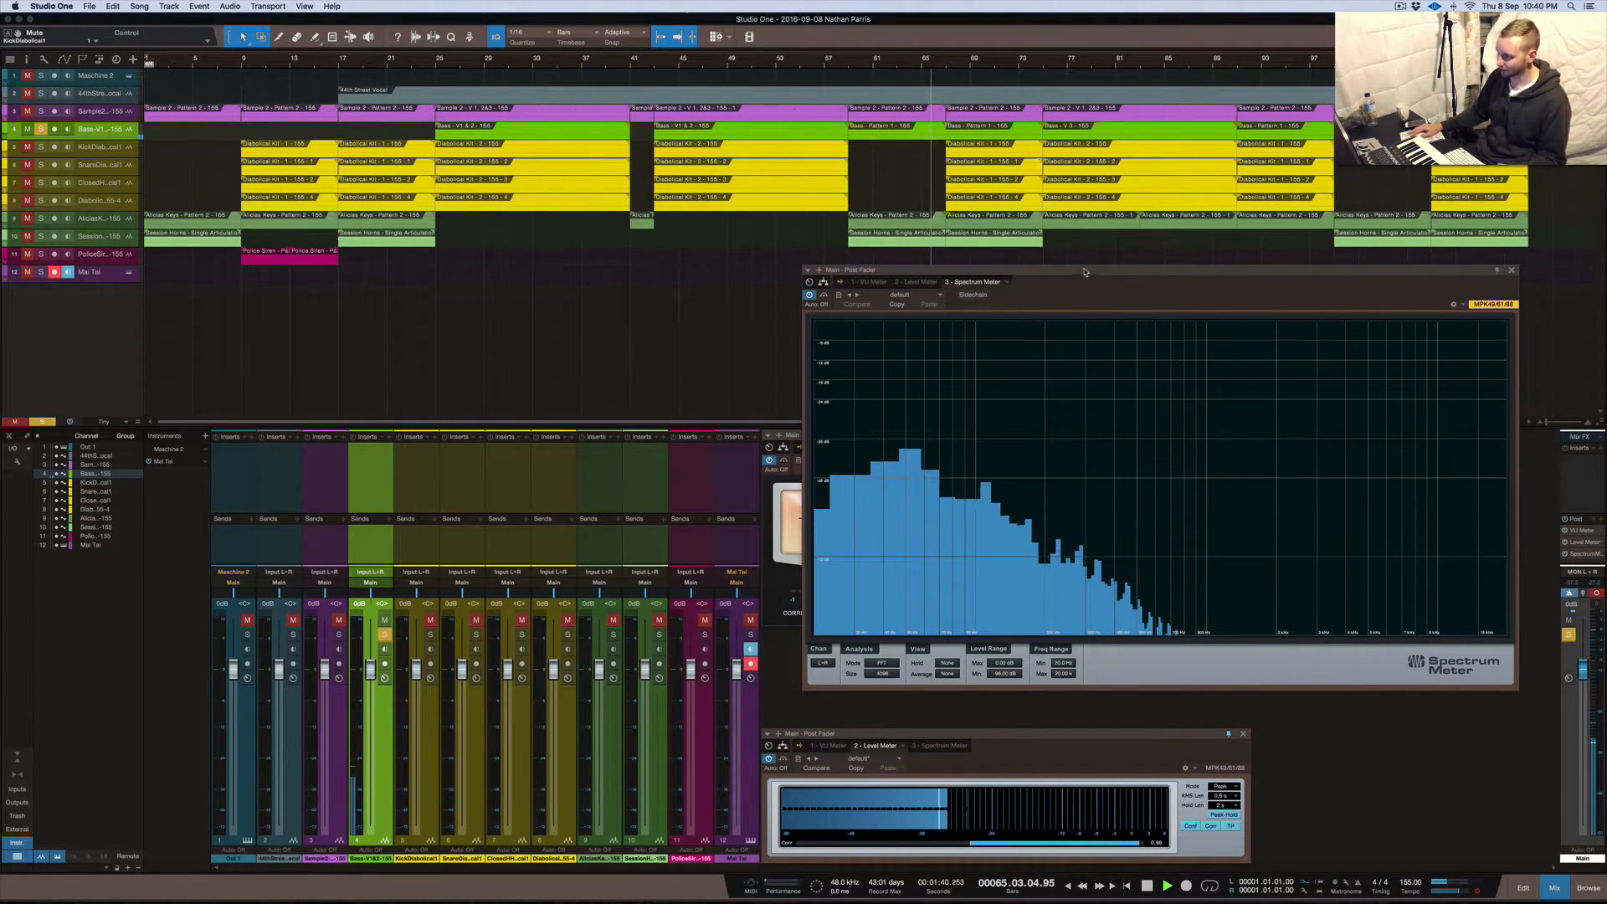
drag(1084, 265, 1080, 308)
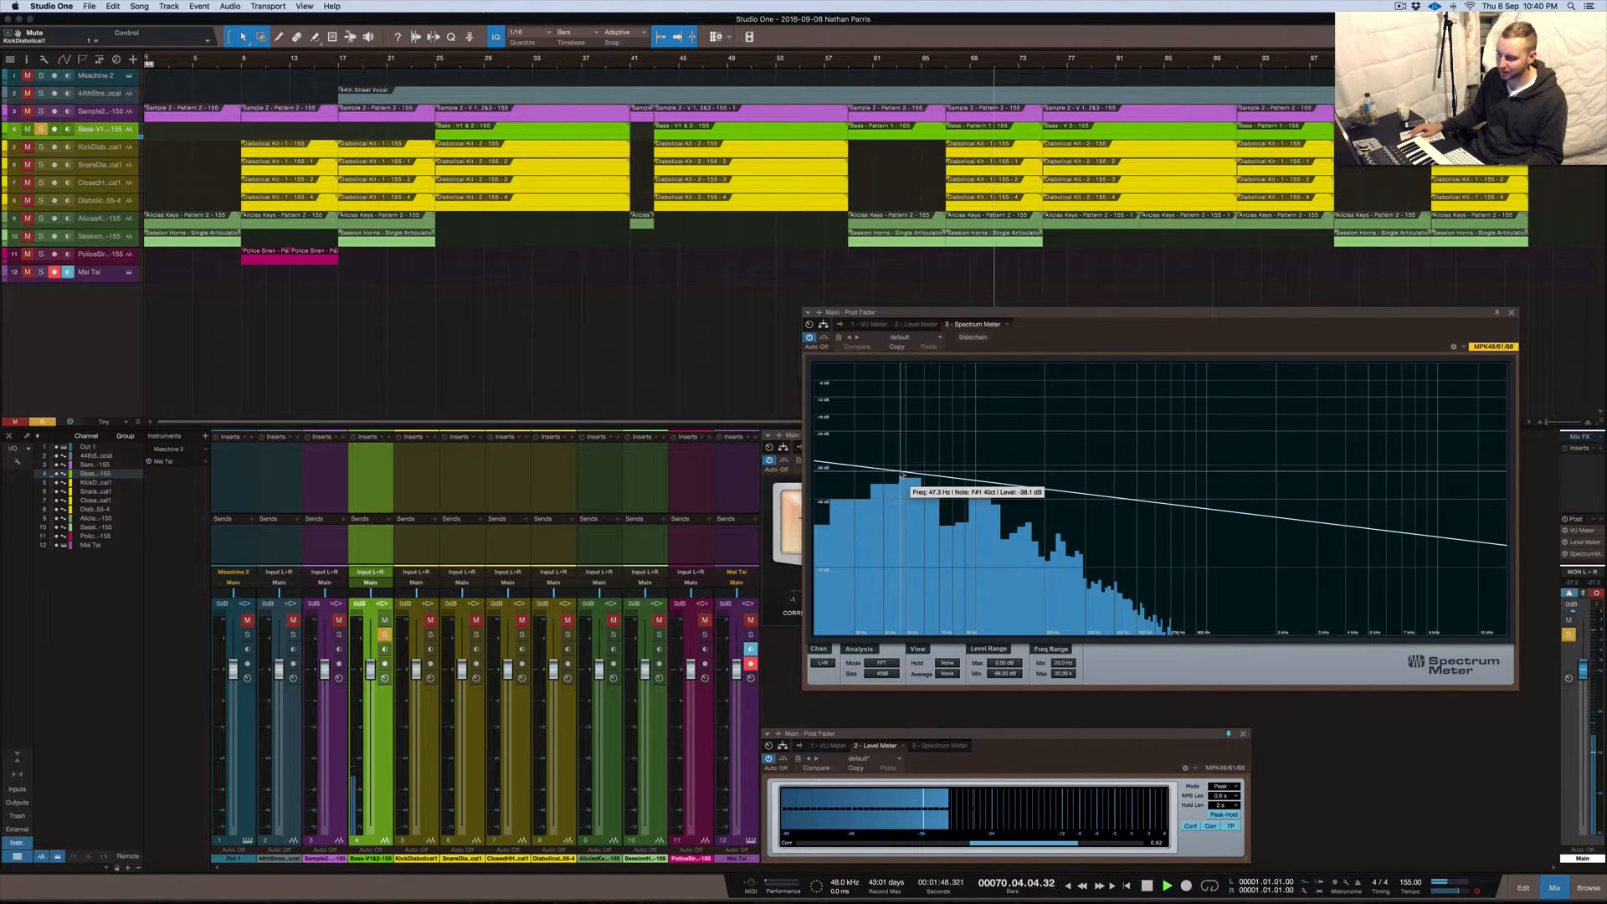
Set the Spectrum Meter's Hold option to Long, play the soloed bass to capture its peaks, and stop playback
click(948, 674)
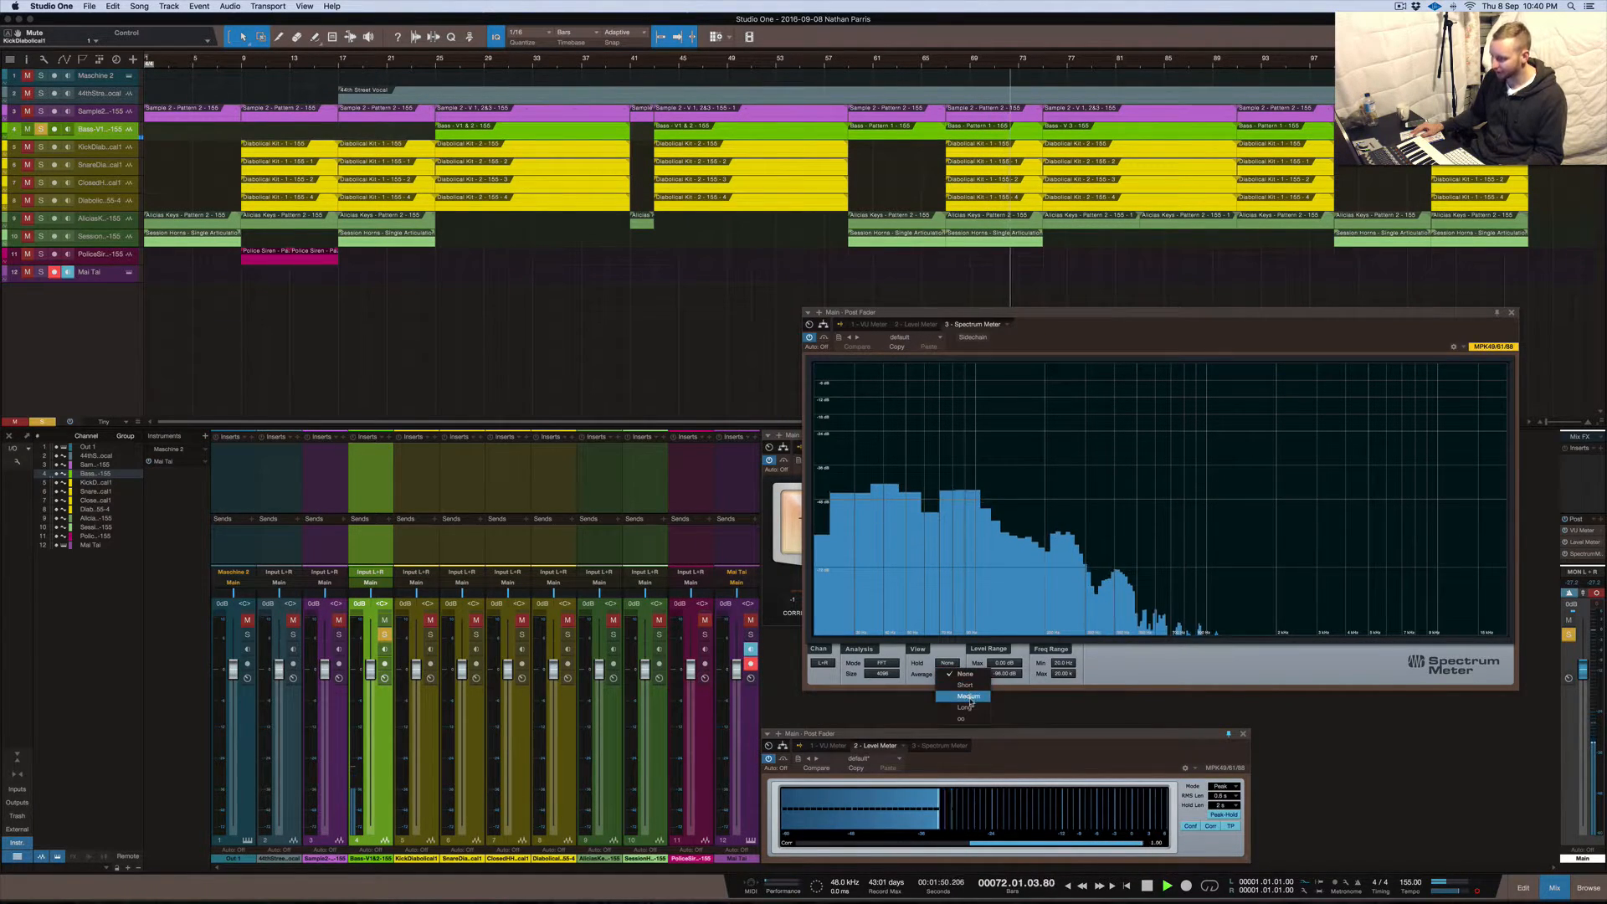
click(965, 708)
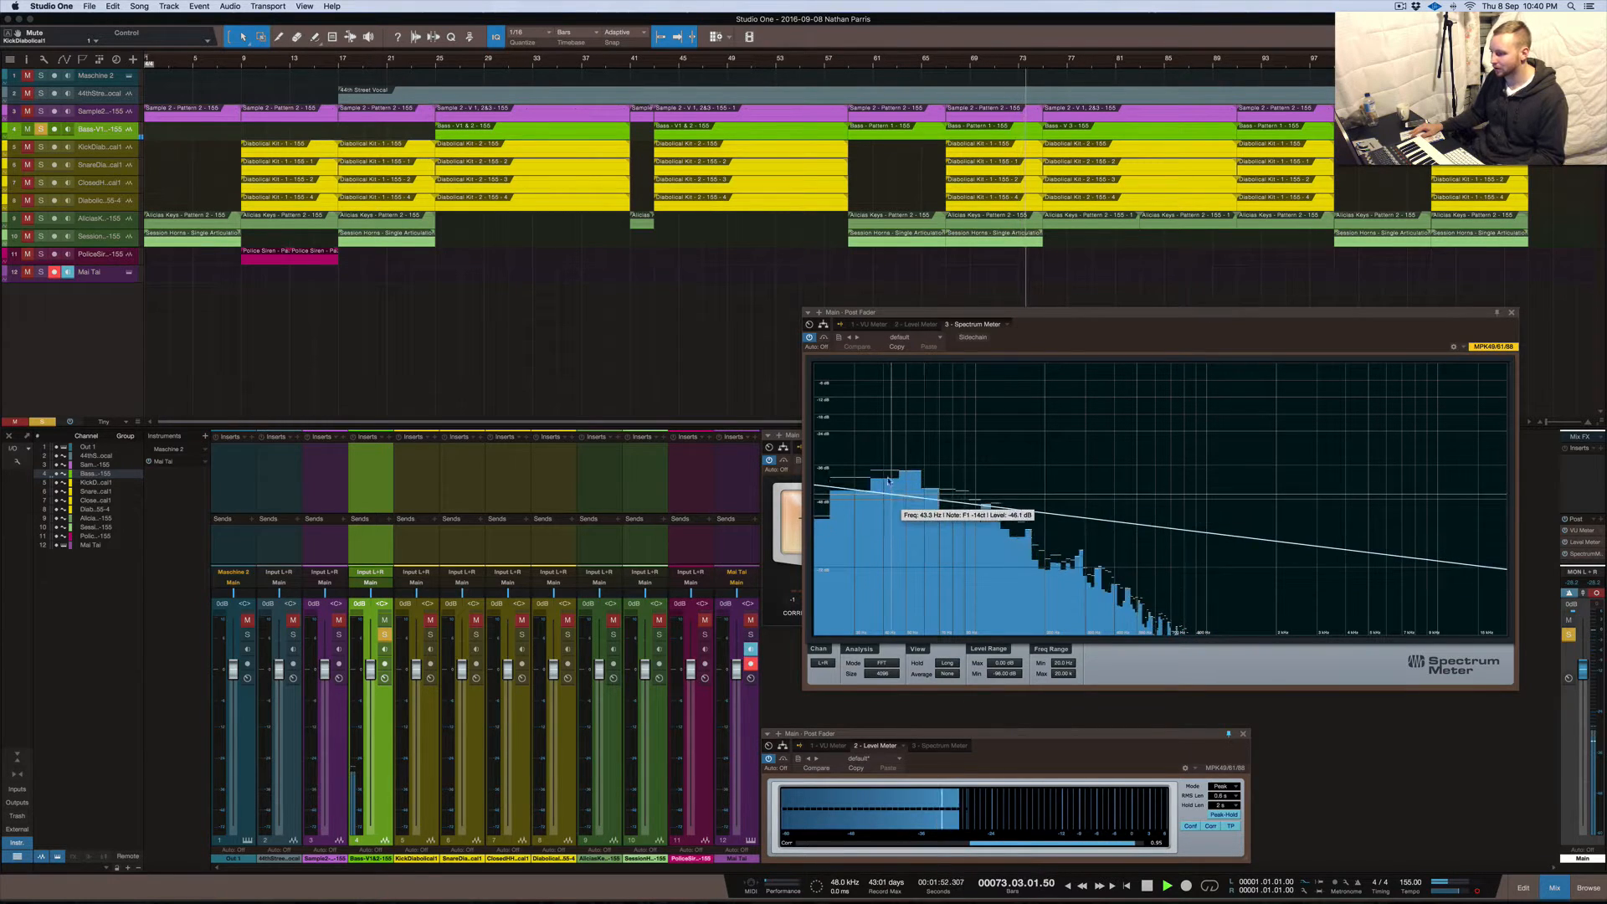
key(space)
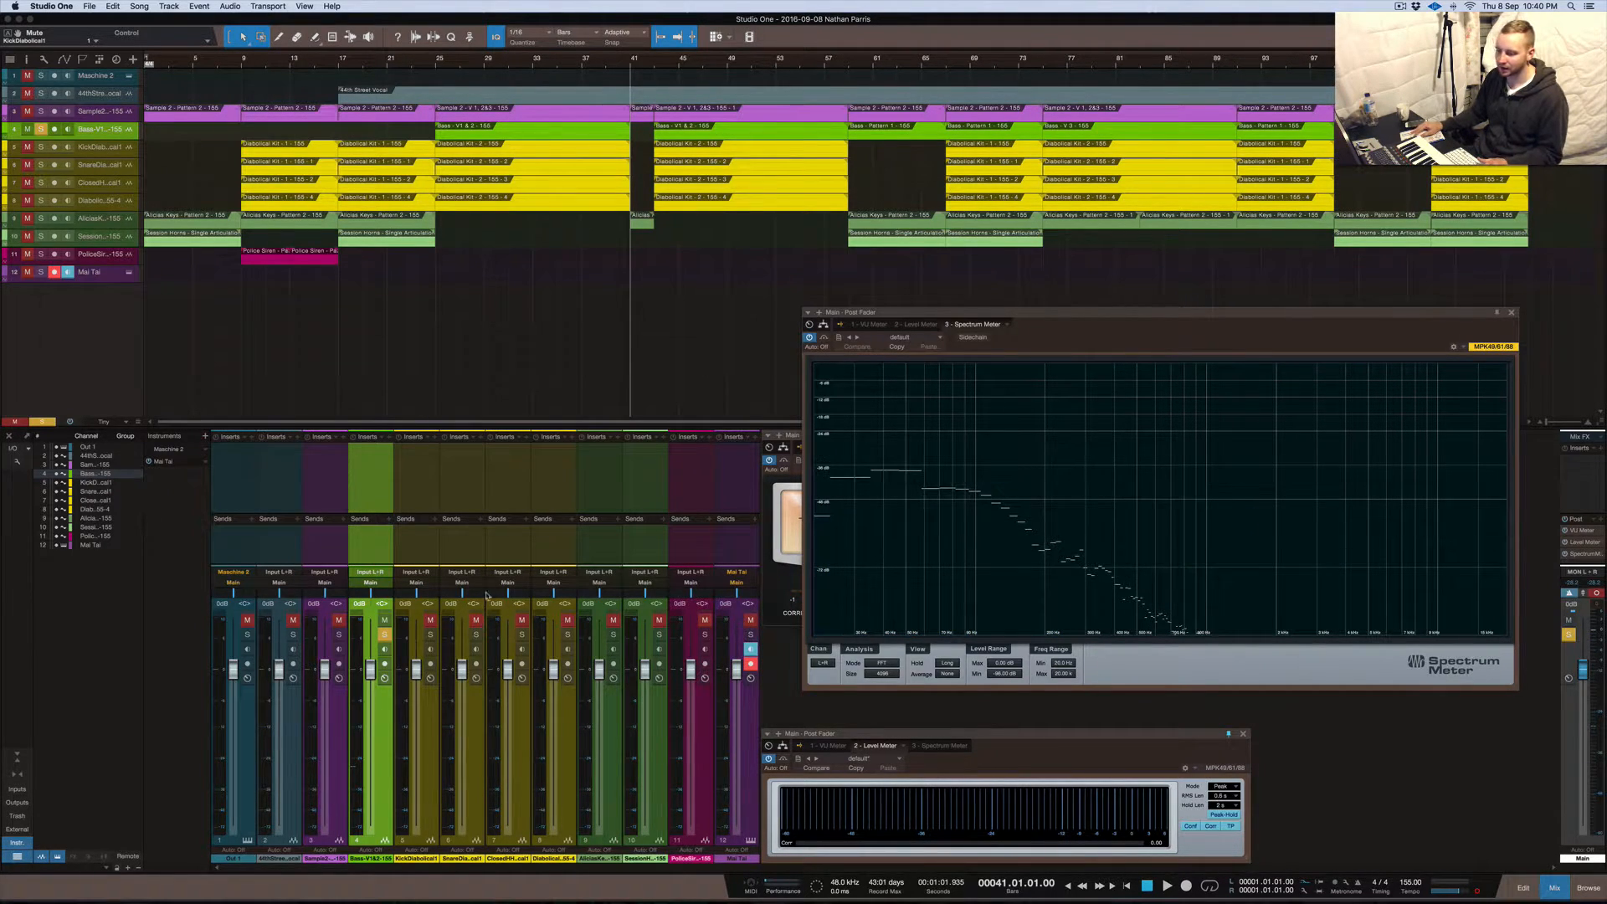
Solo the kick alongside the bass and play from bars 16 and 24 to examine their combined spectrum
click(431, 635)
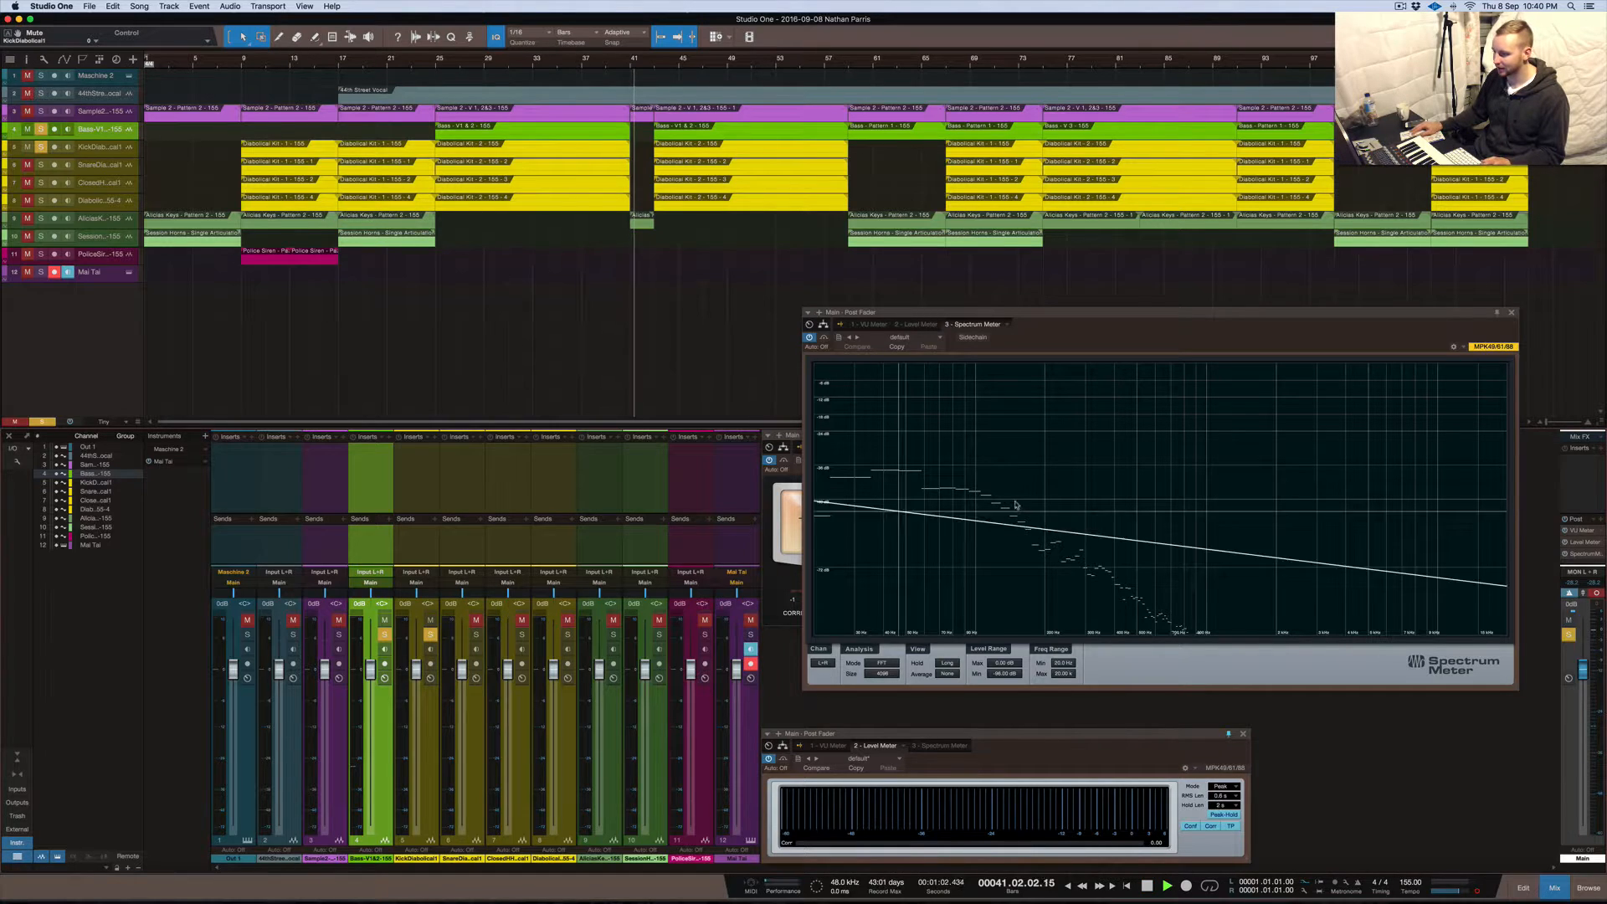
click(329, 63)
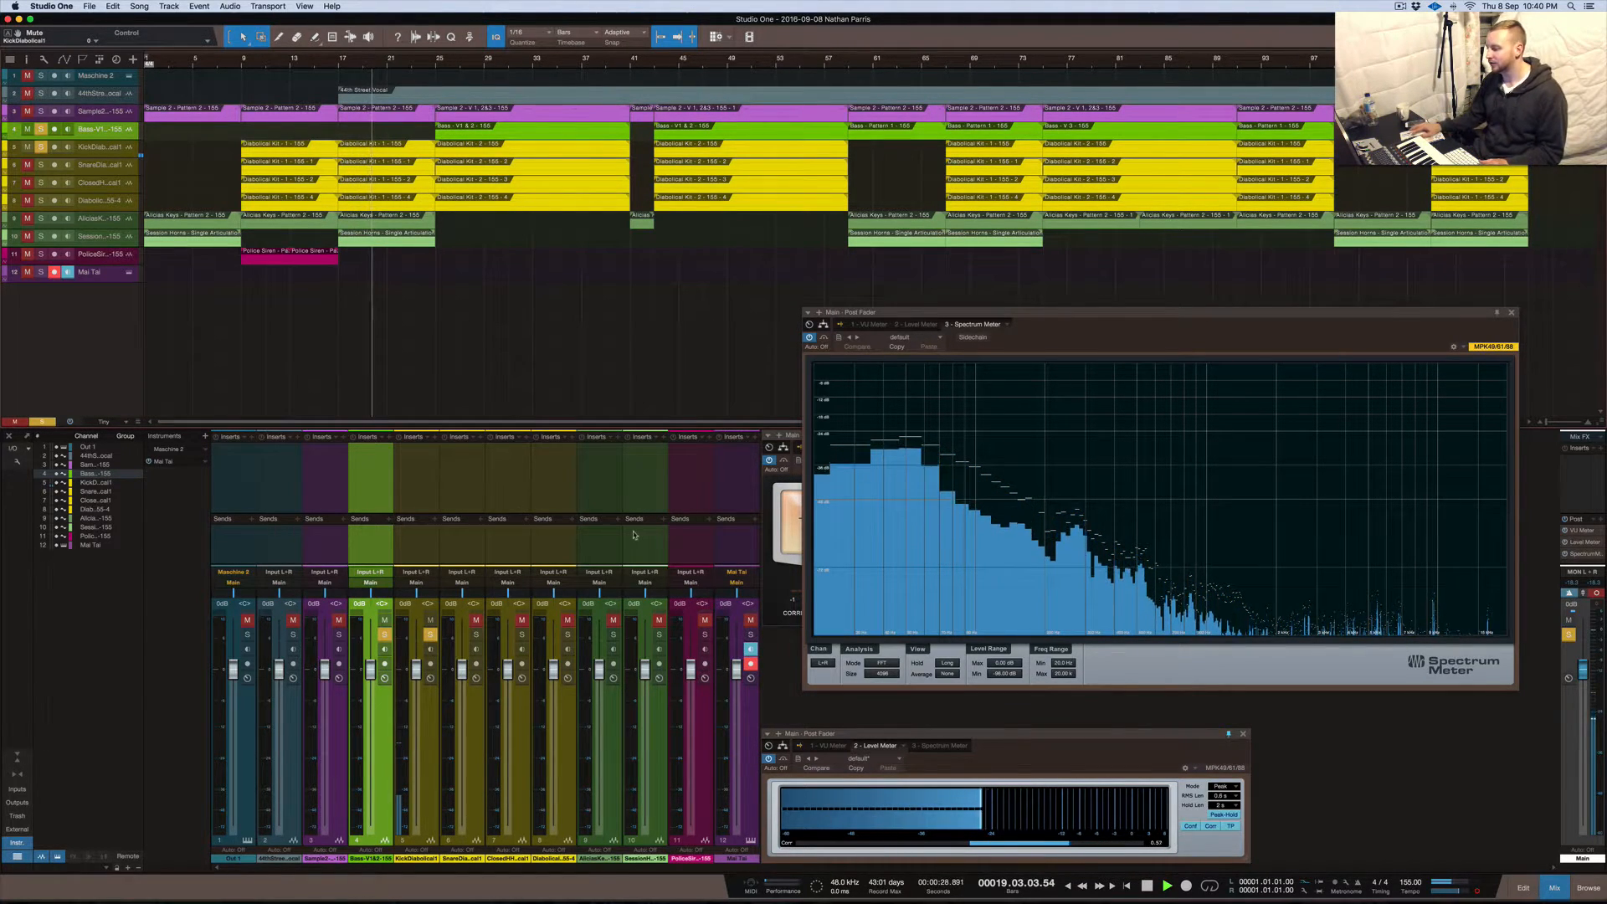
key(space)
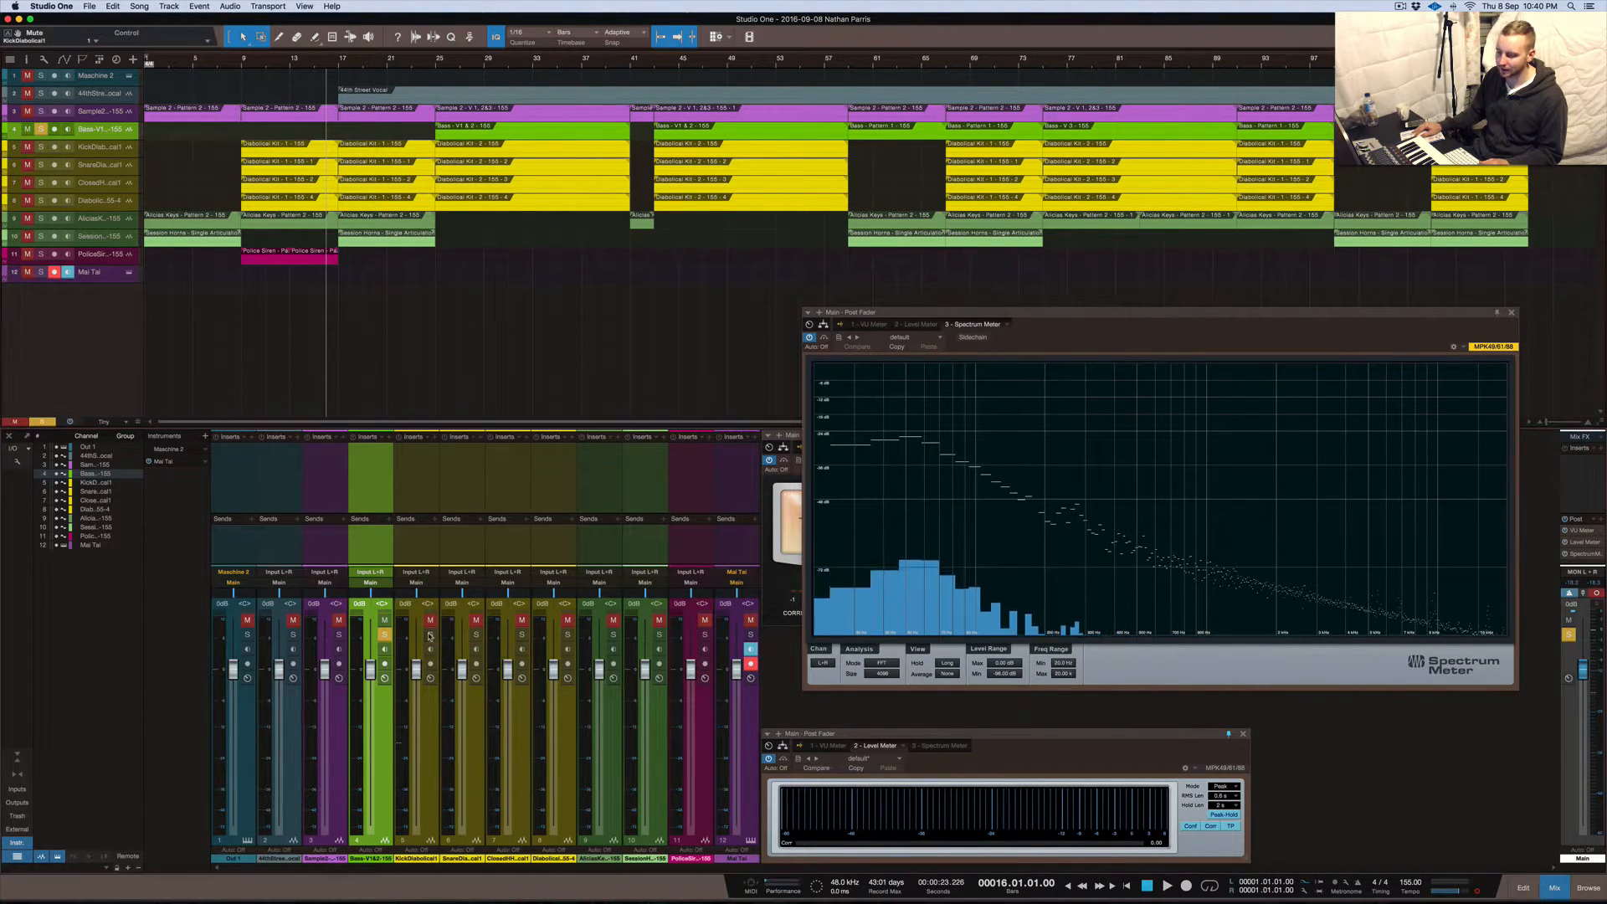
key(space)
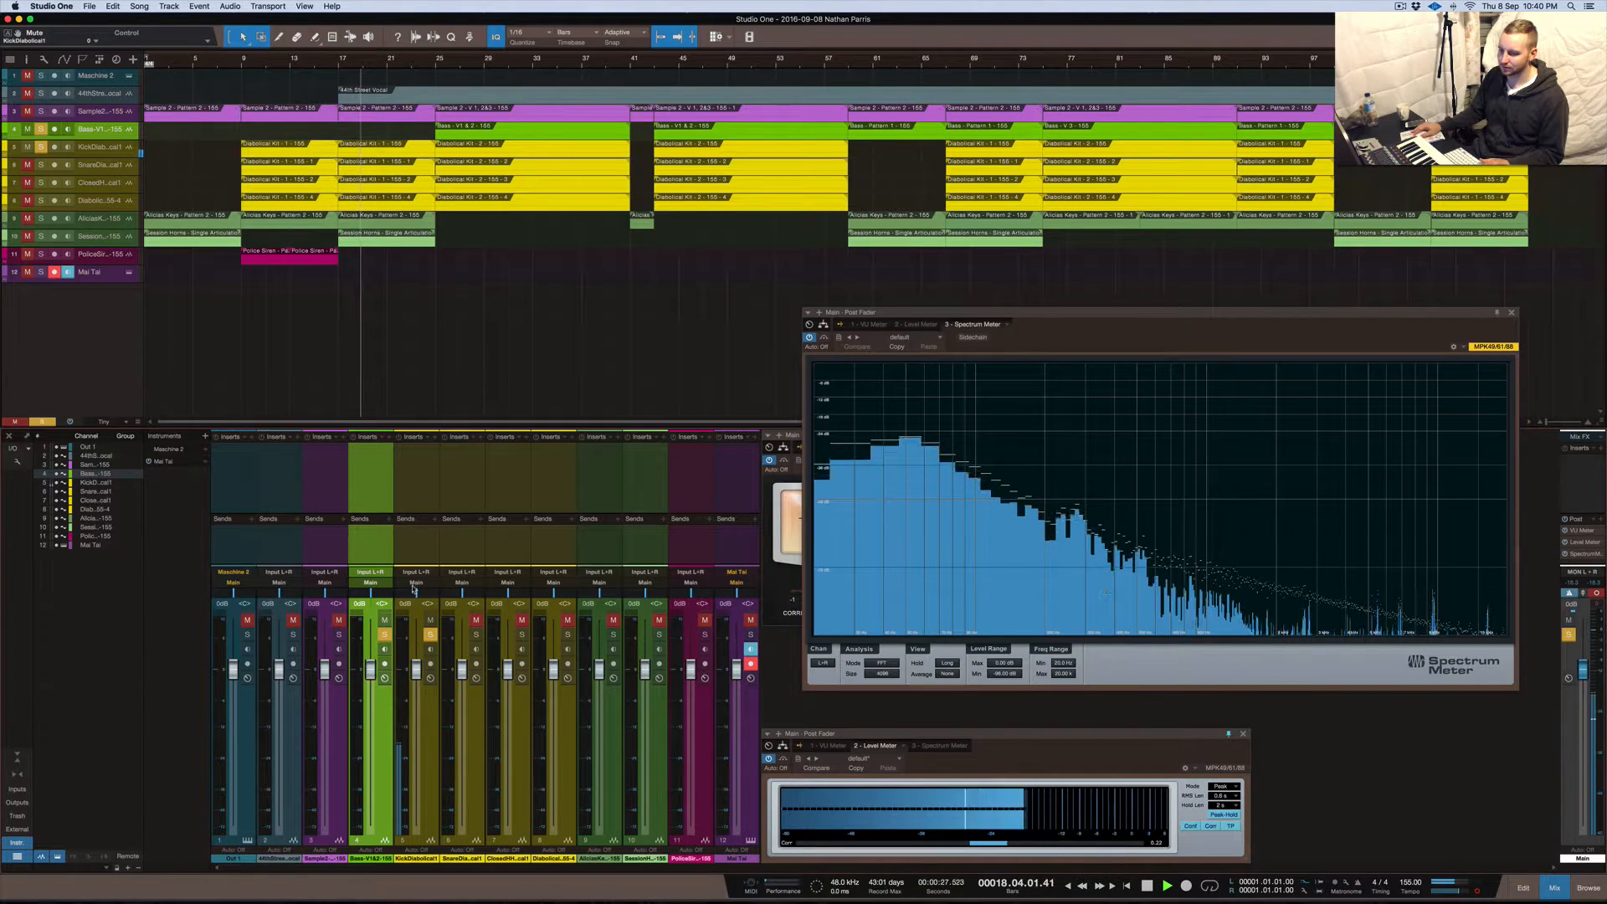
click(428, 60)
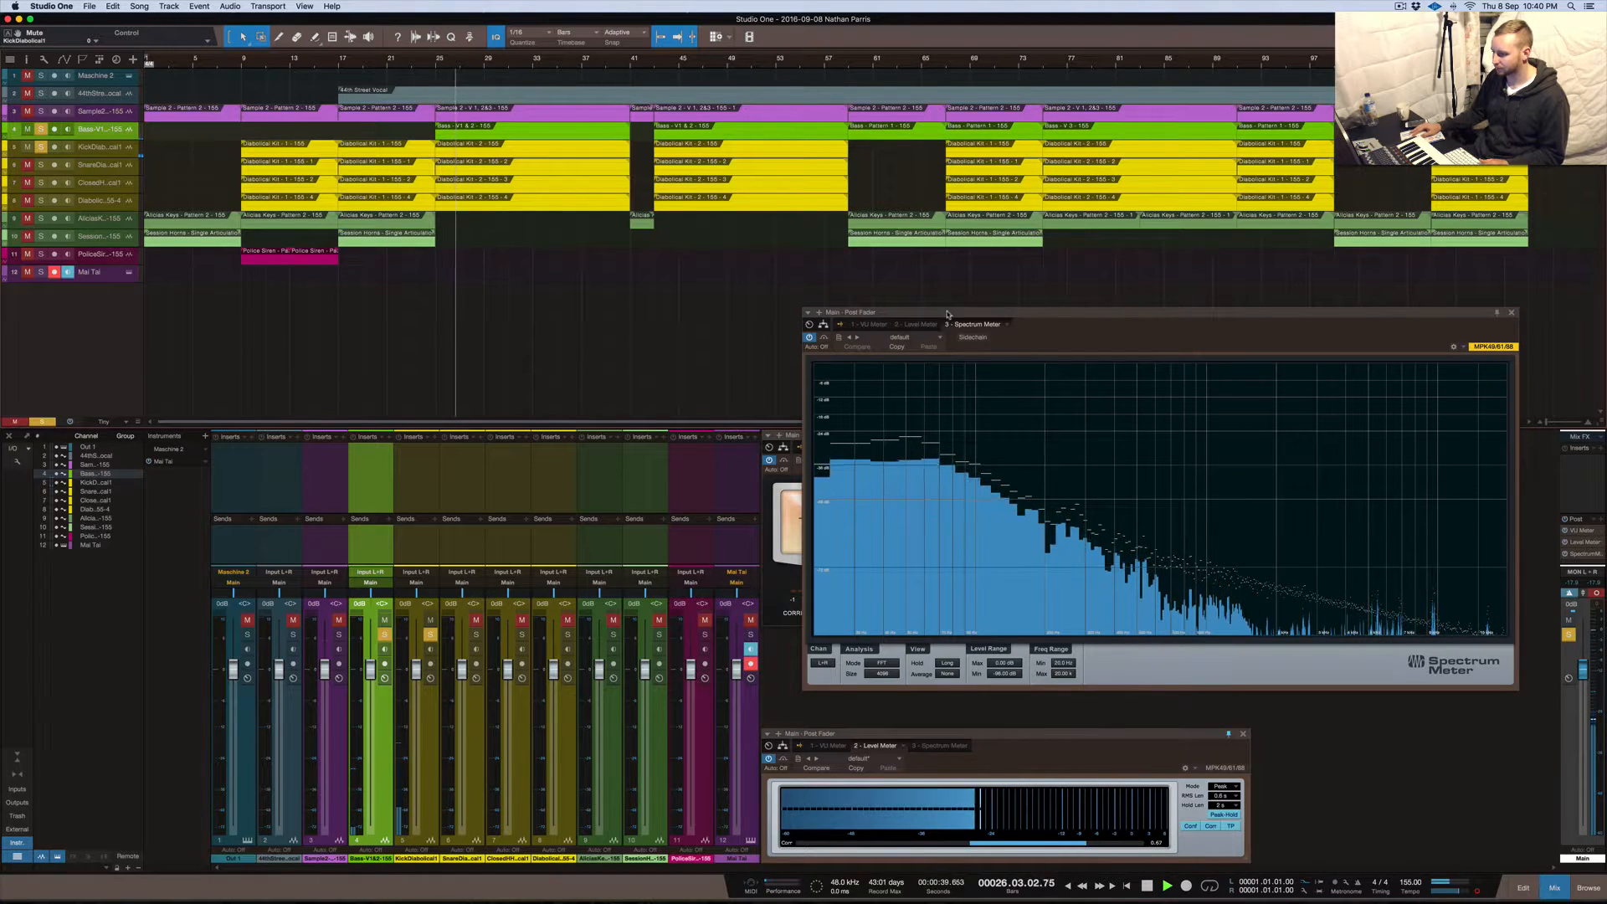
mouse_move(1270, 417)
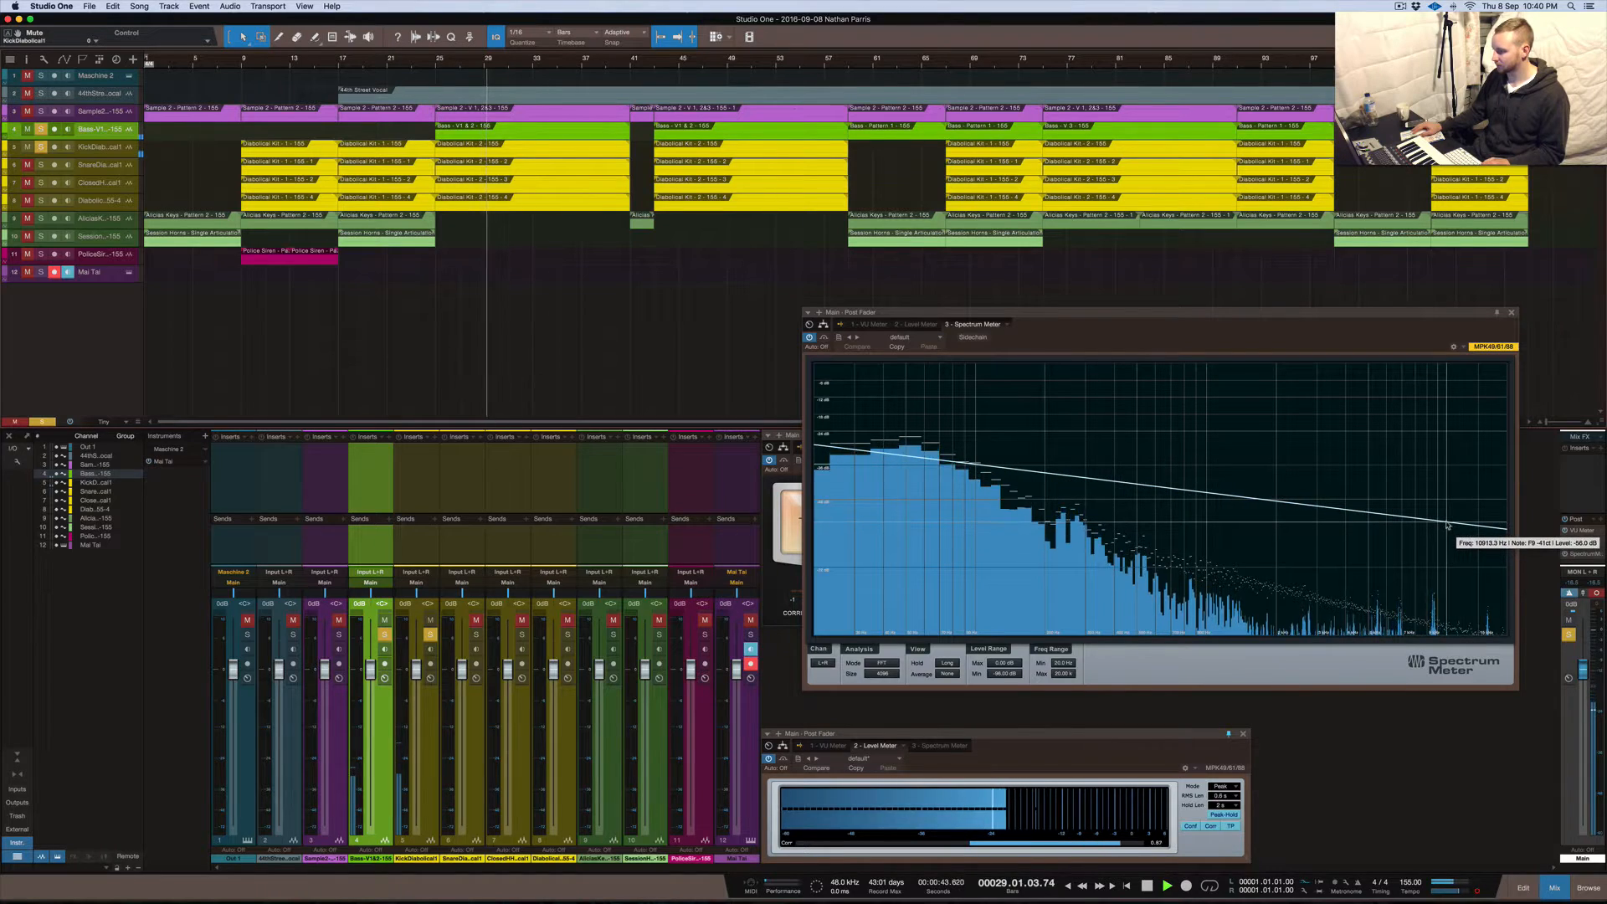
key(space)
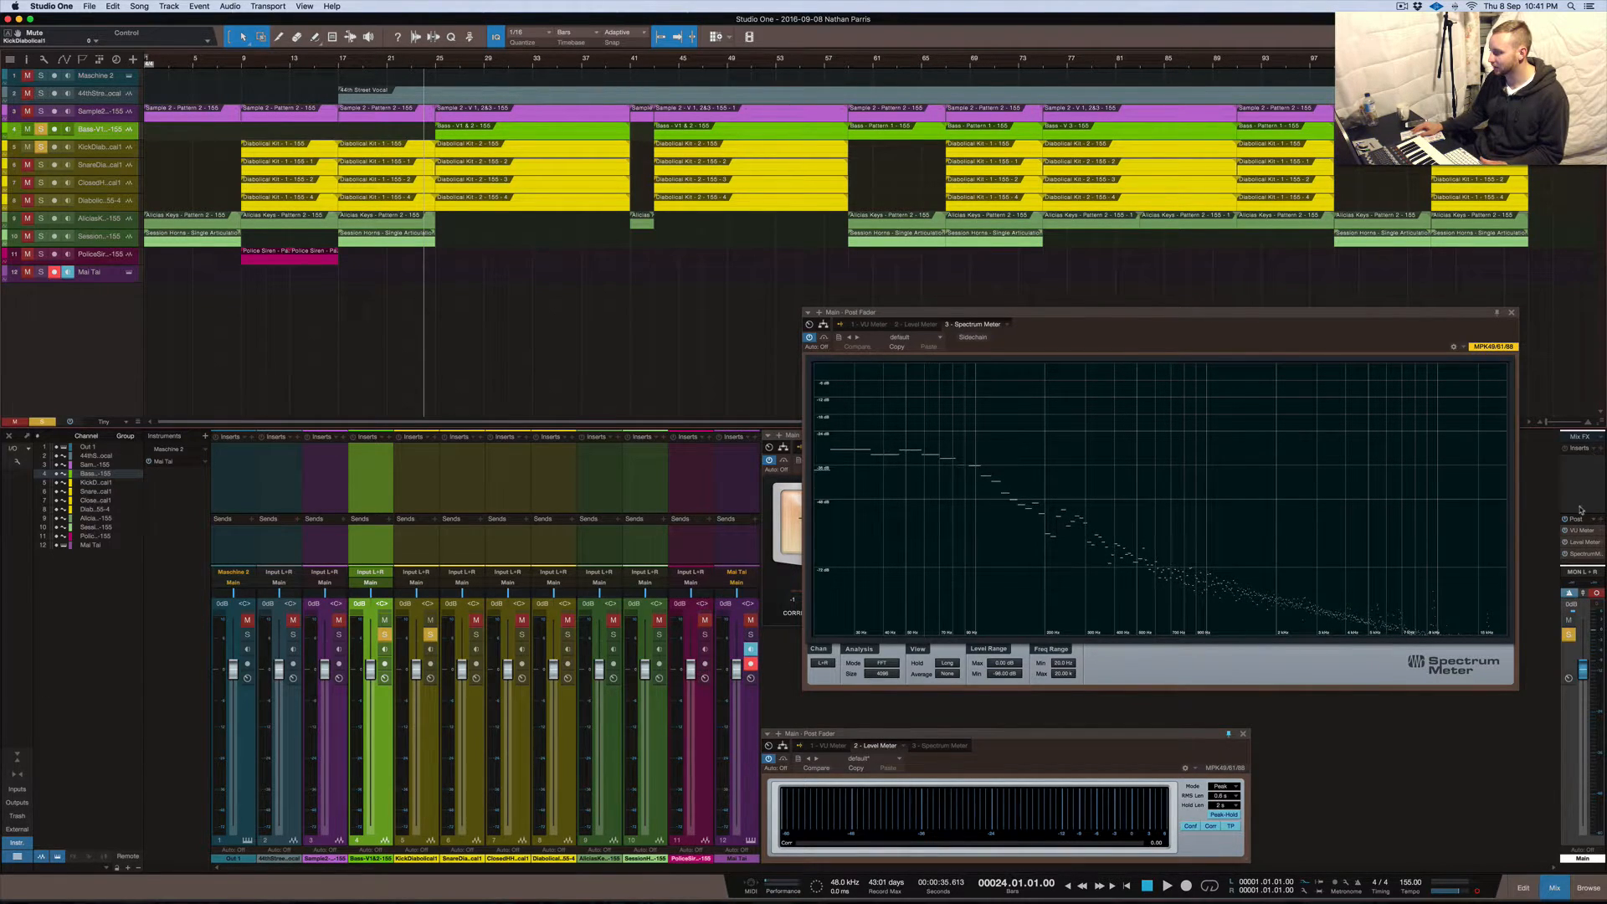
Add a Phase Meter to the Main output's post-fader effects and place its window beside the Level Meter
mouse_move(1210, 496)
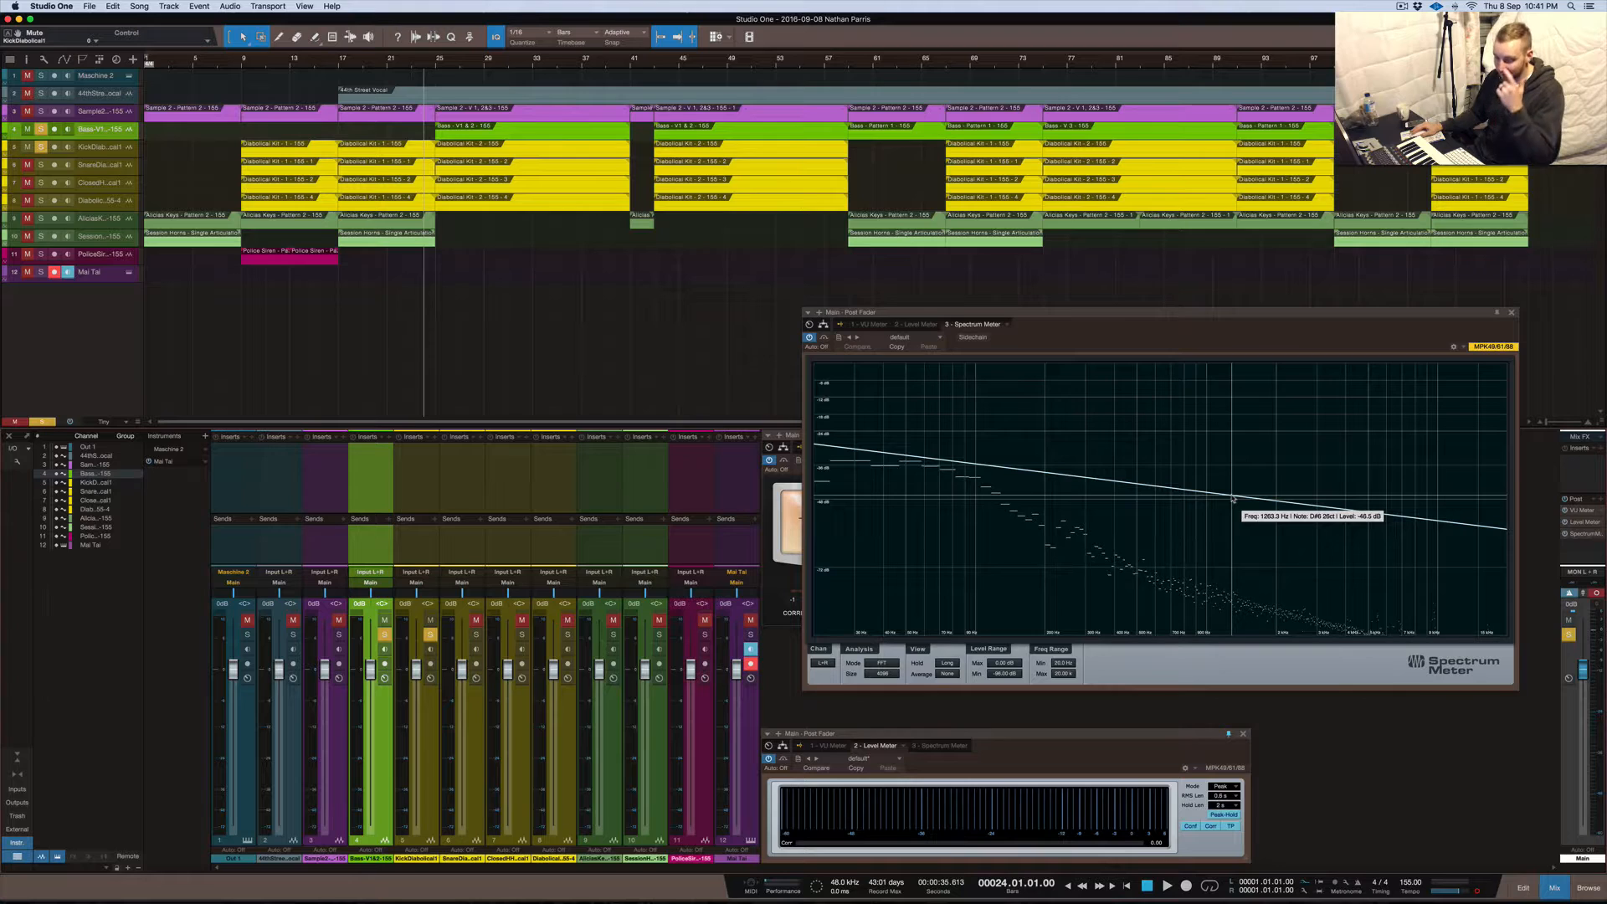
click(1602, 503)
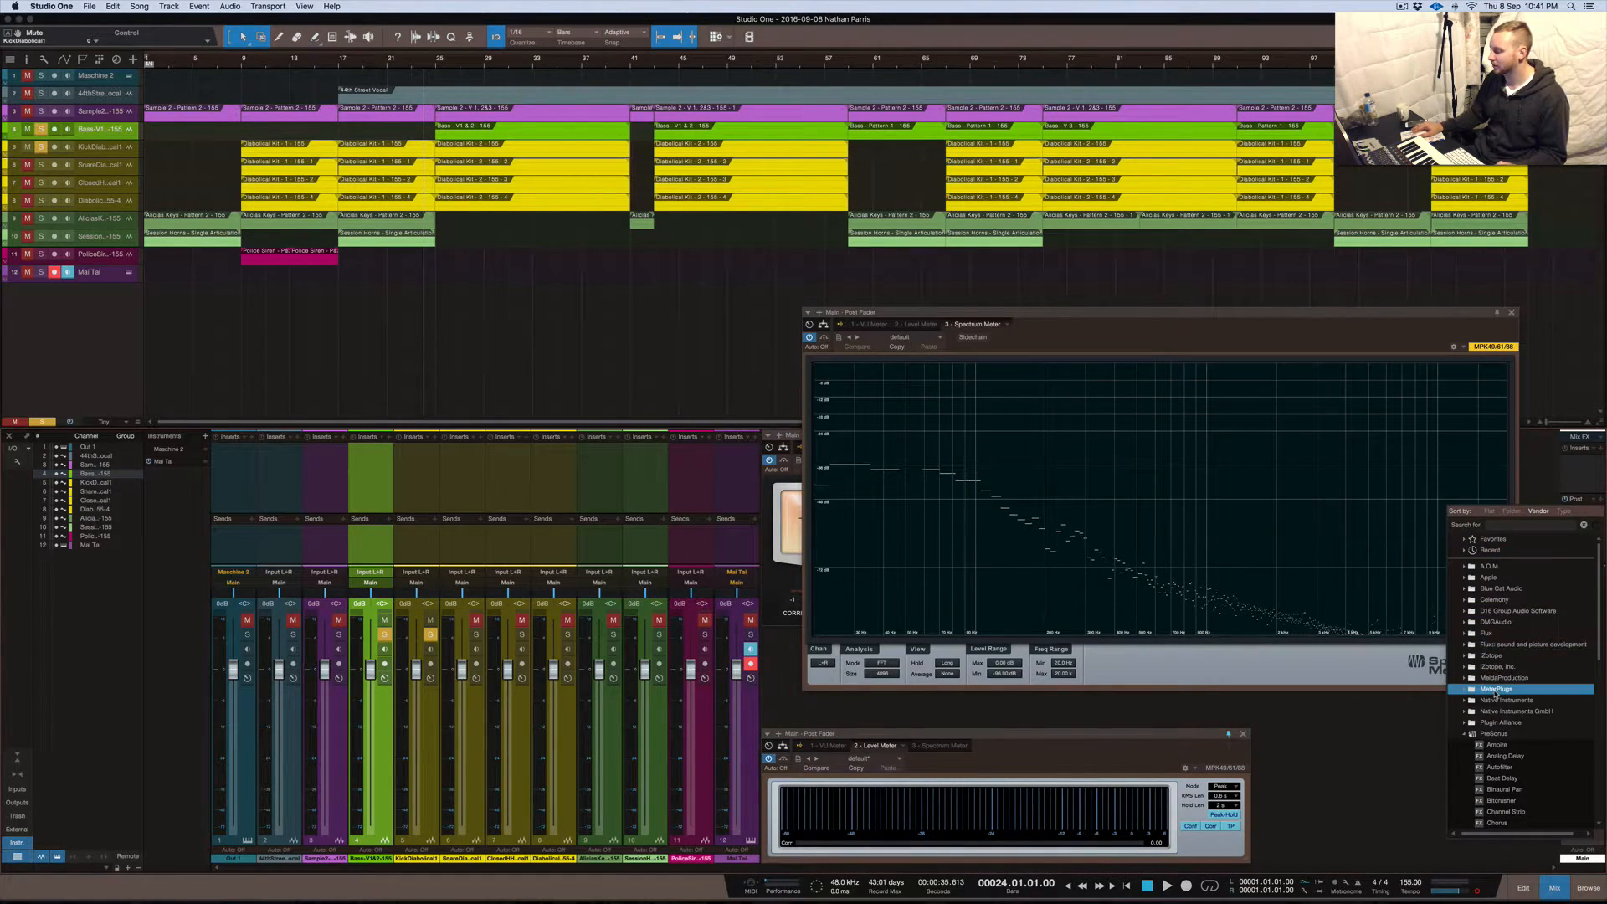
scroll(1495, 694, down, 4)
click(1524, 735)
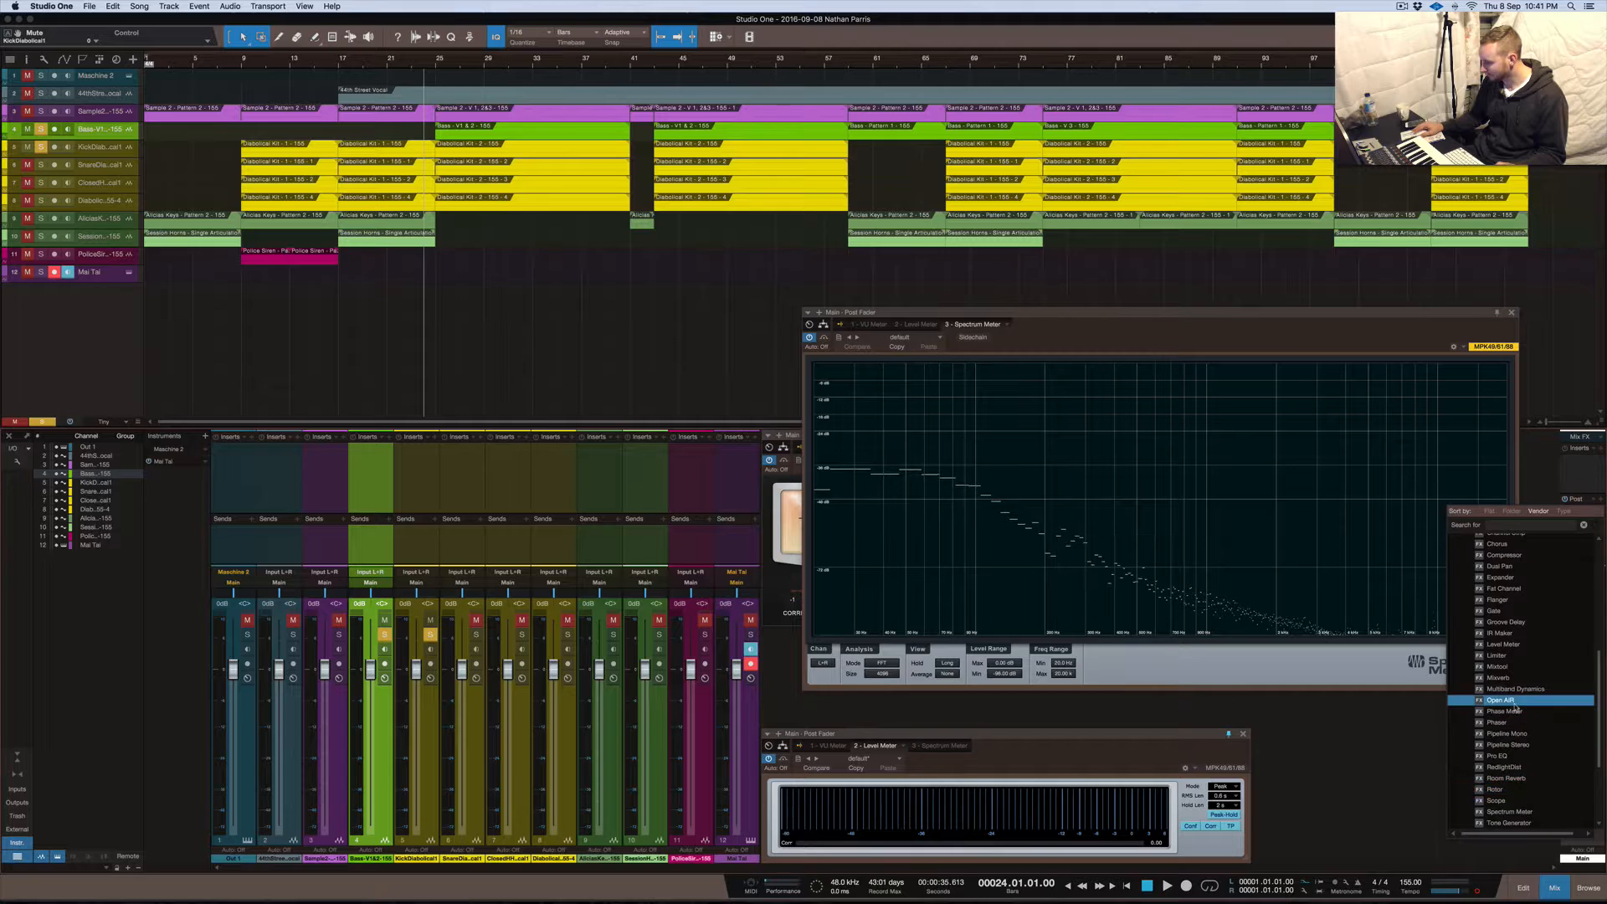
click(1528, 711)
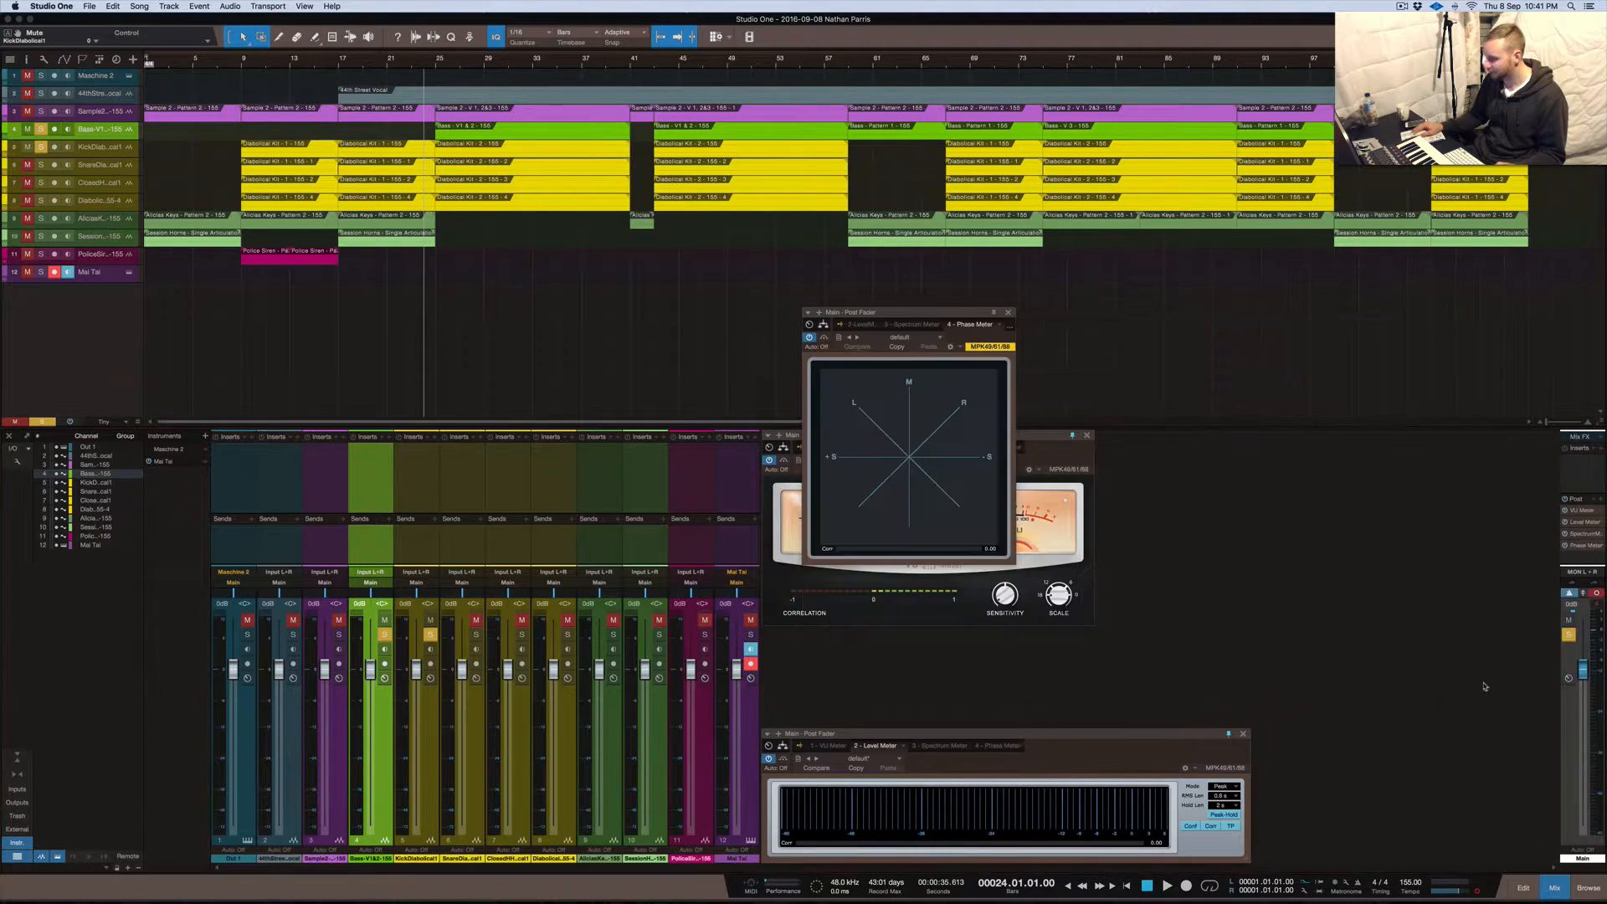
drag(979, 319, 1416, 615)
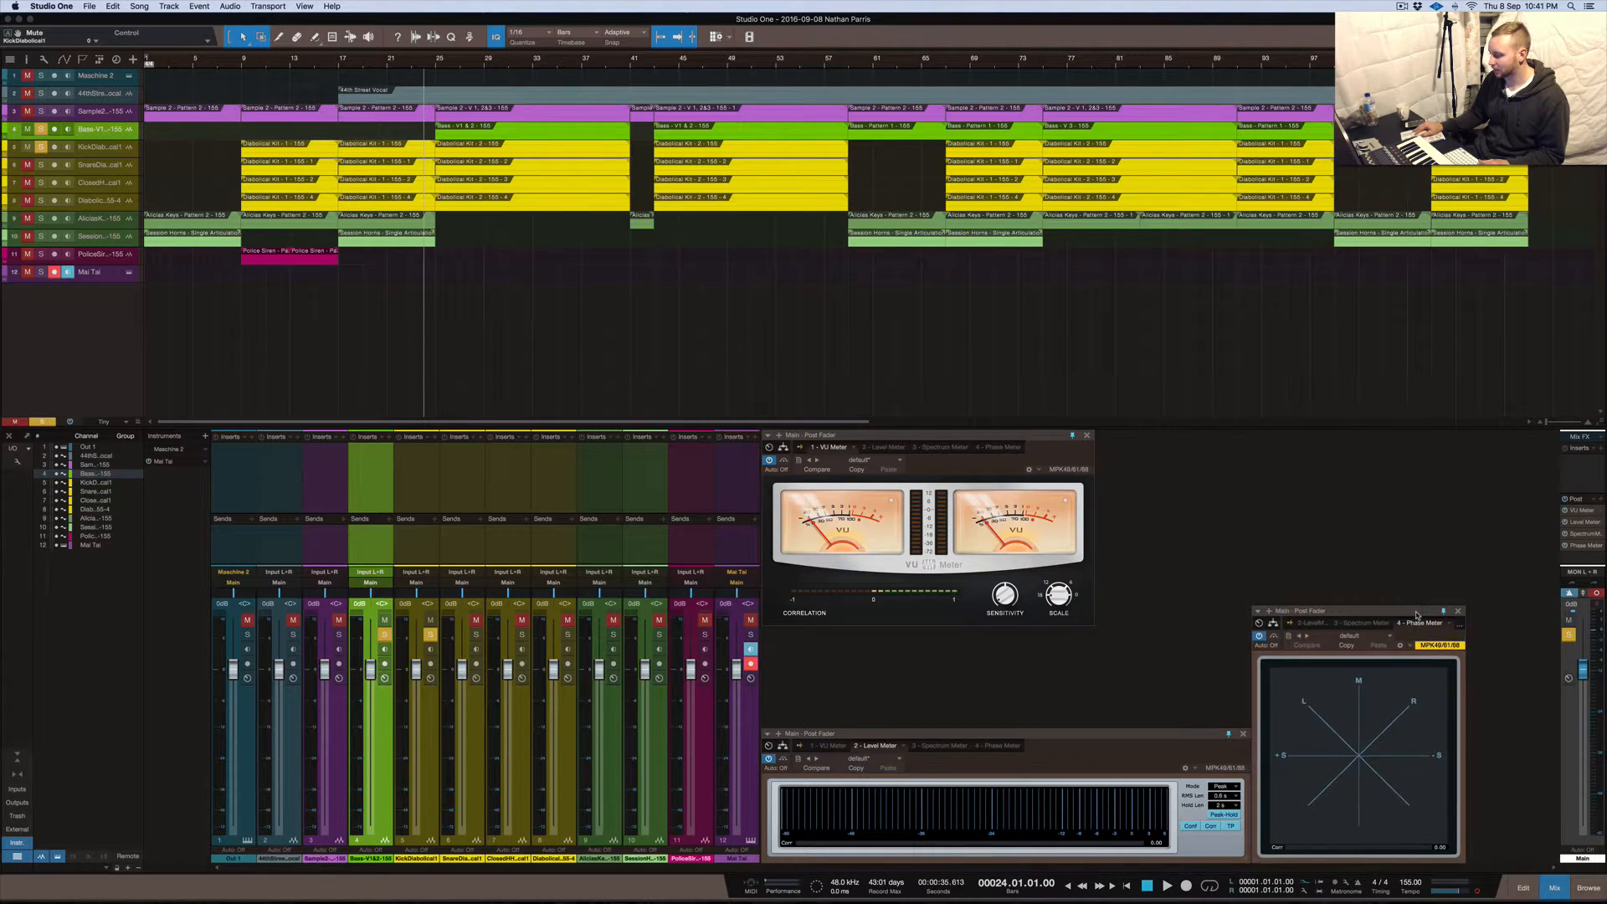
Open the Main output's Spectrum Meter and reduce its window in width and height
click(1584, 534)
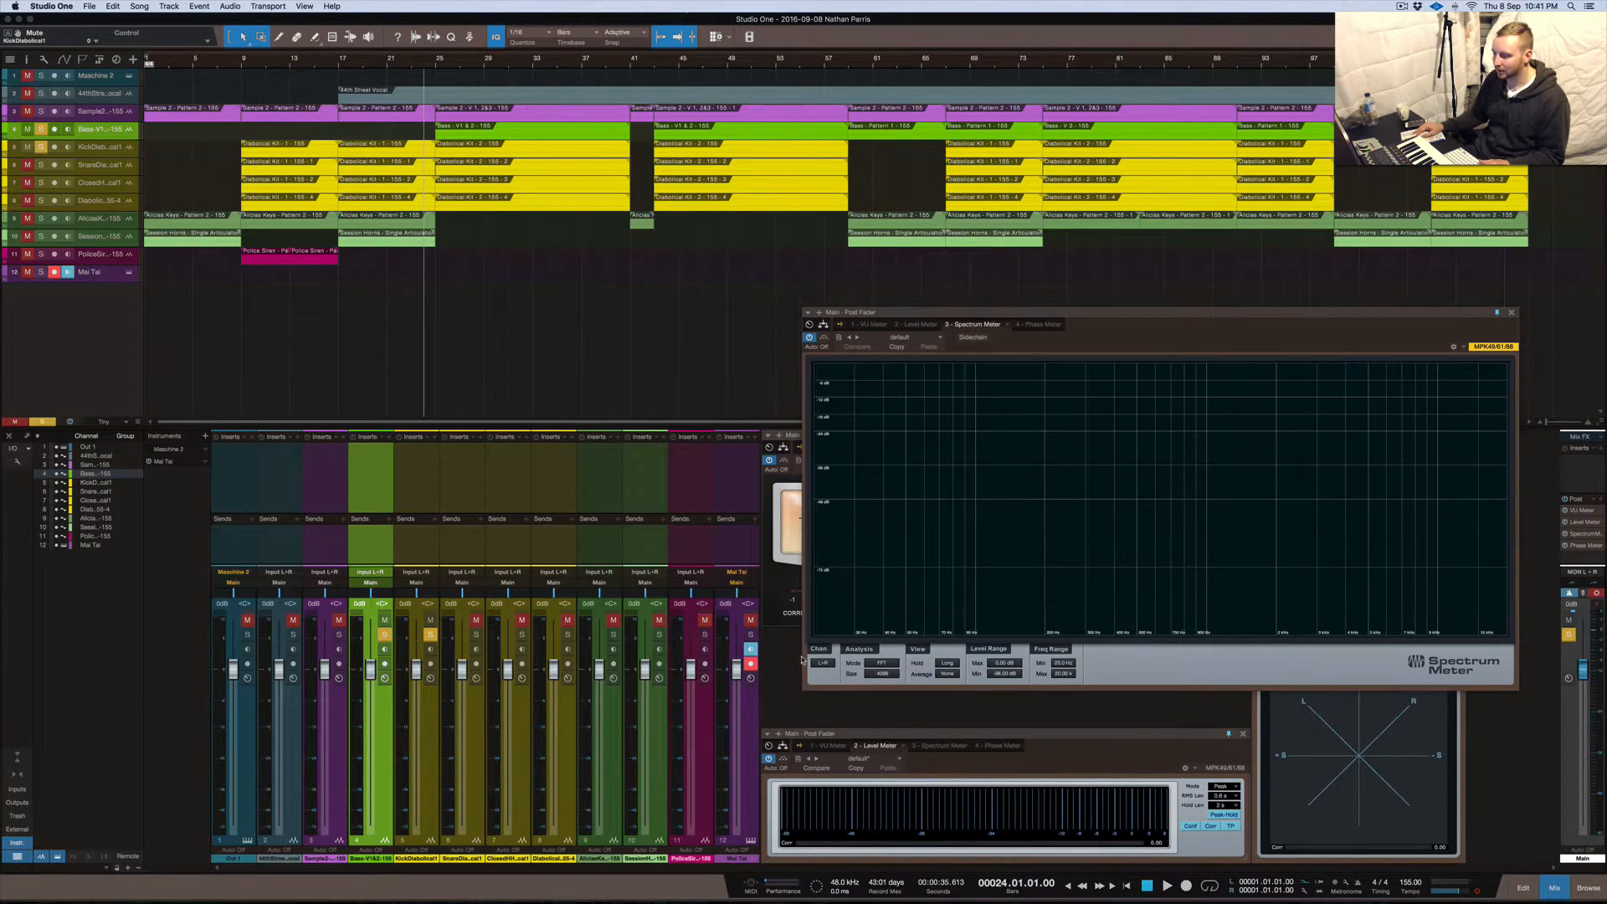
drag(812, 654, 991, 654)
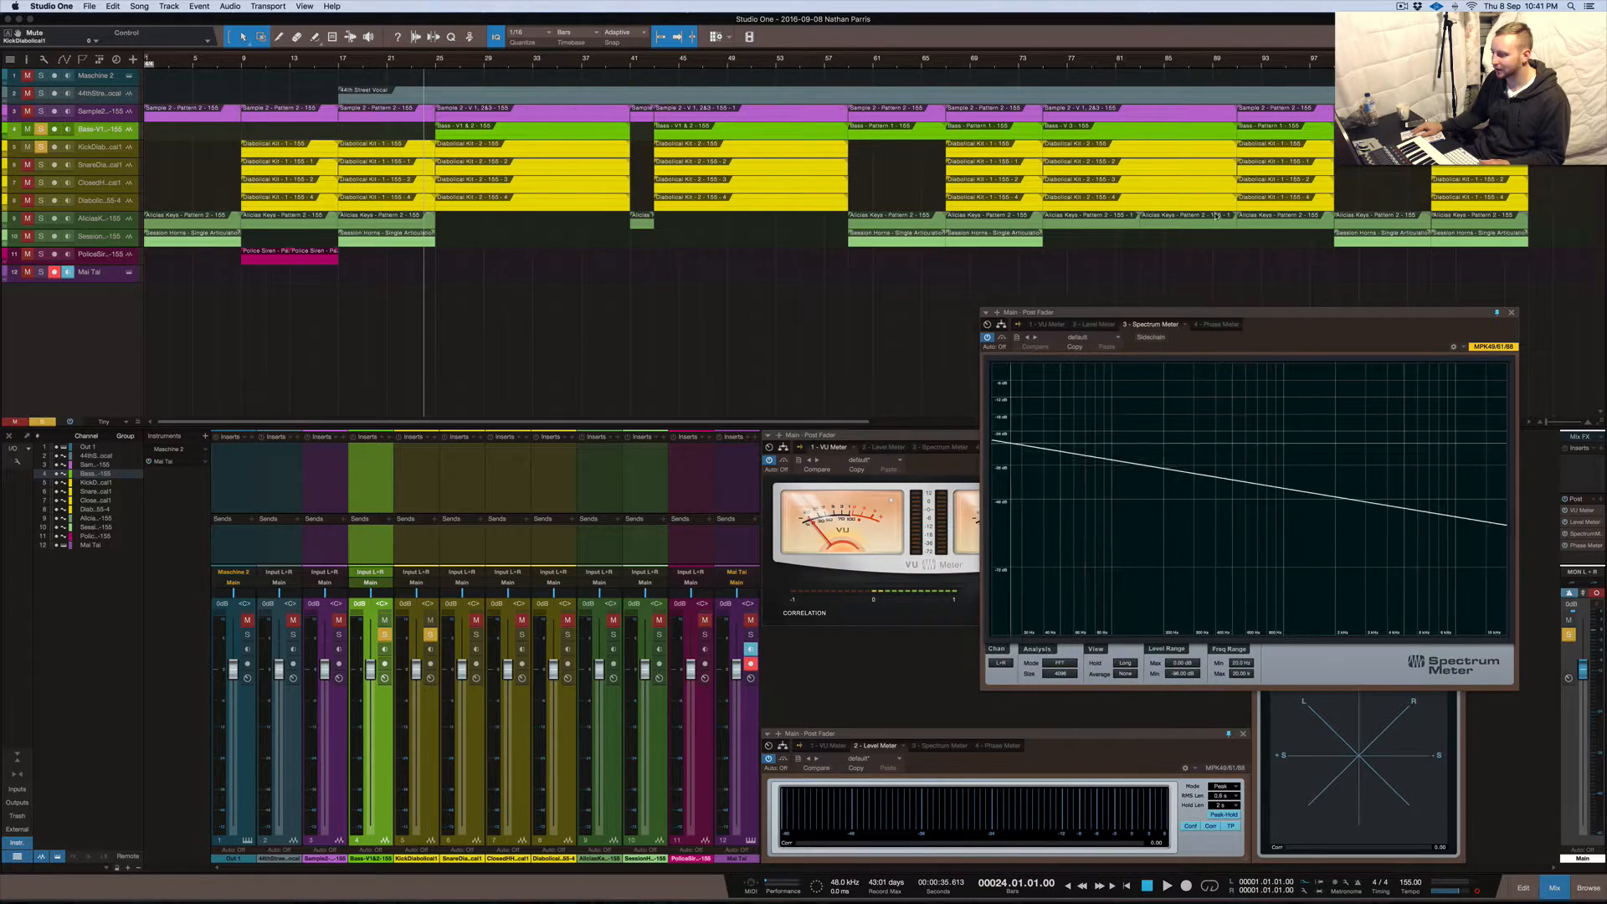
drag(1254, 309, 1269, 428)
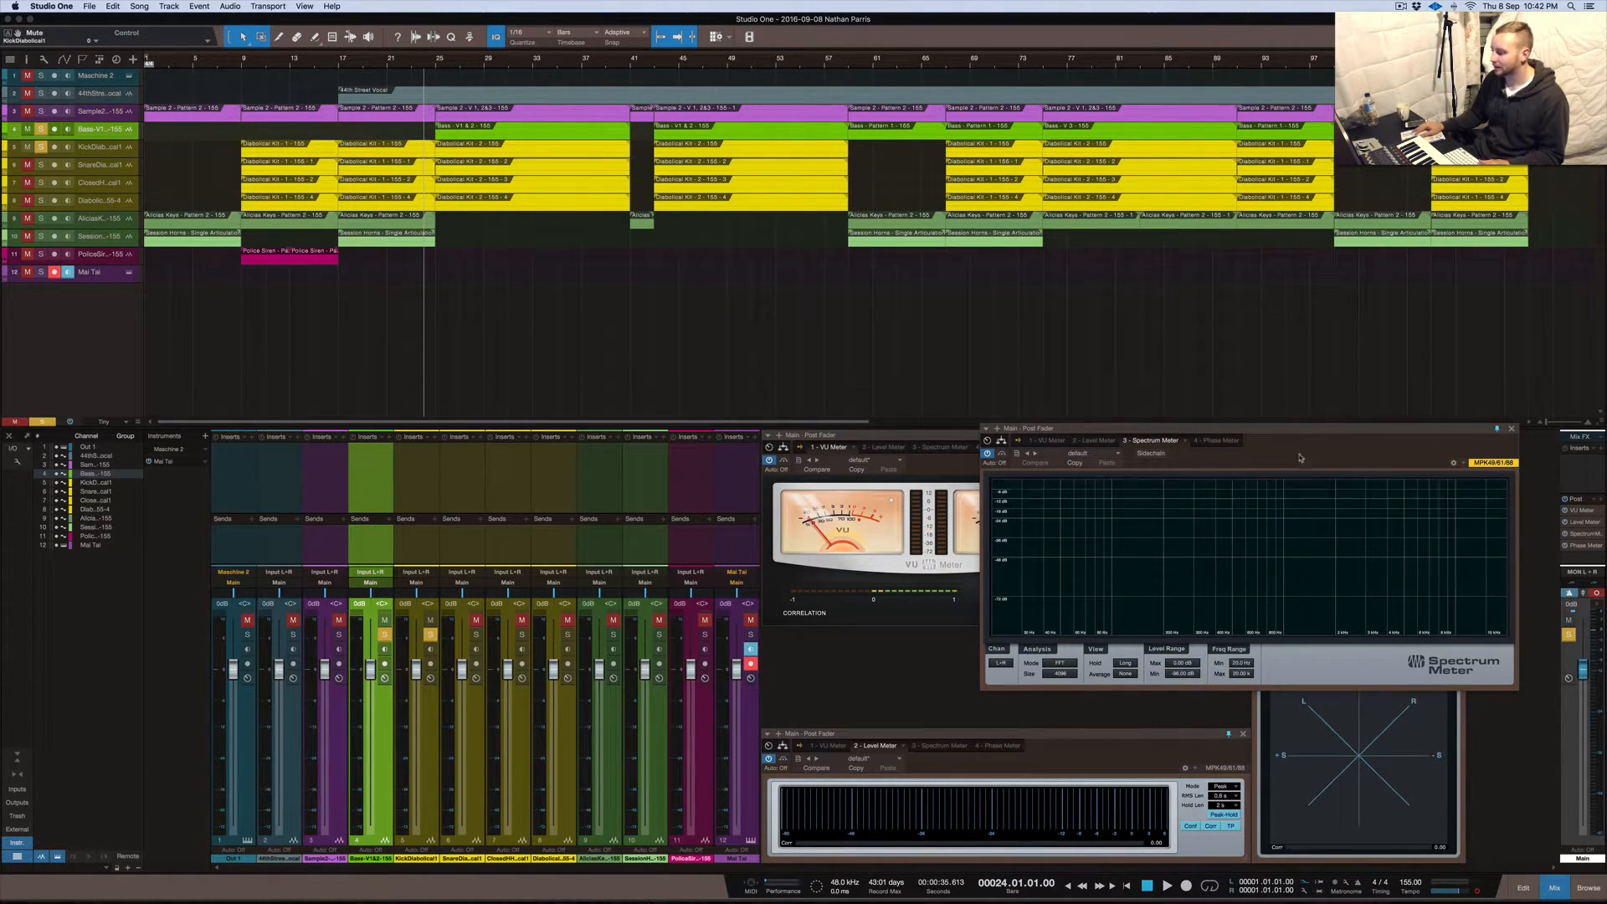
Arrange the Spectrum Meter beside the VU Meter and fit a shortened Phase Meter window beneath it
click(1376, 749)
drag(1381, 612, 675, 318)
drag(1286, 432, 1322, 437)
drag(1023, 437, 1099, 437)
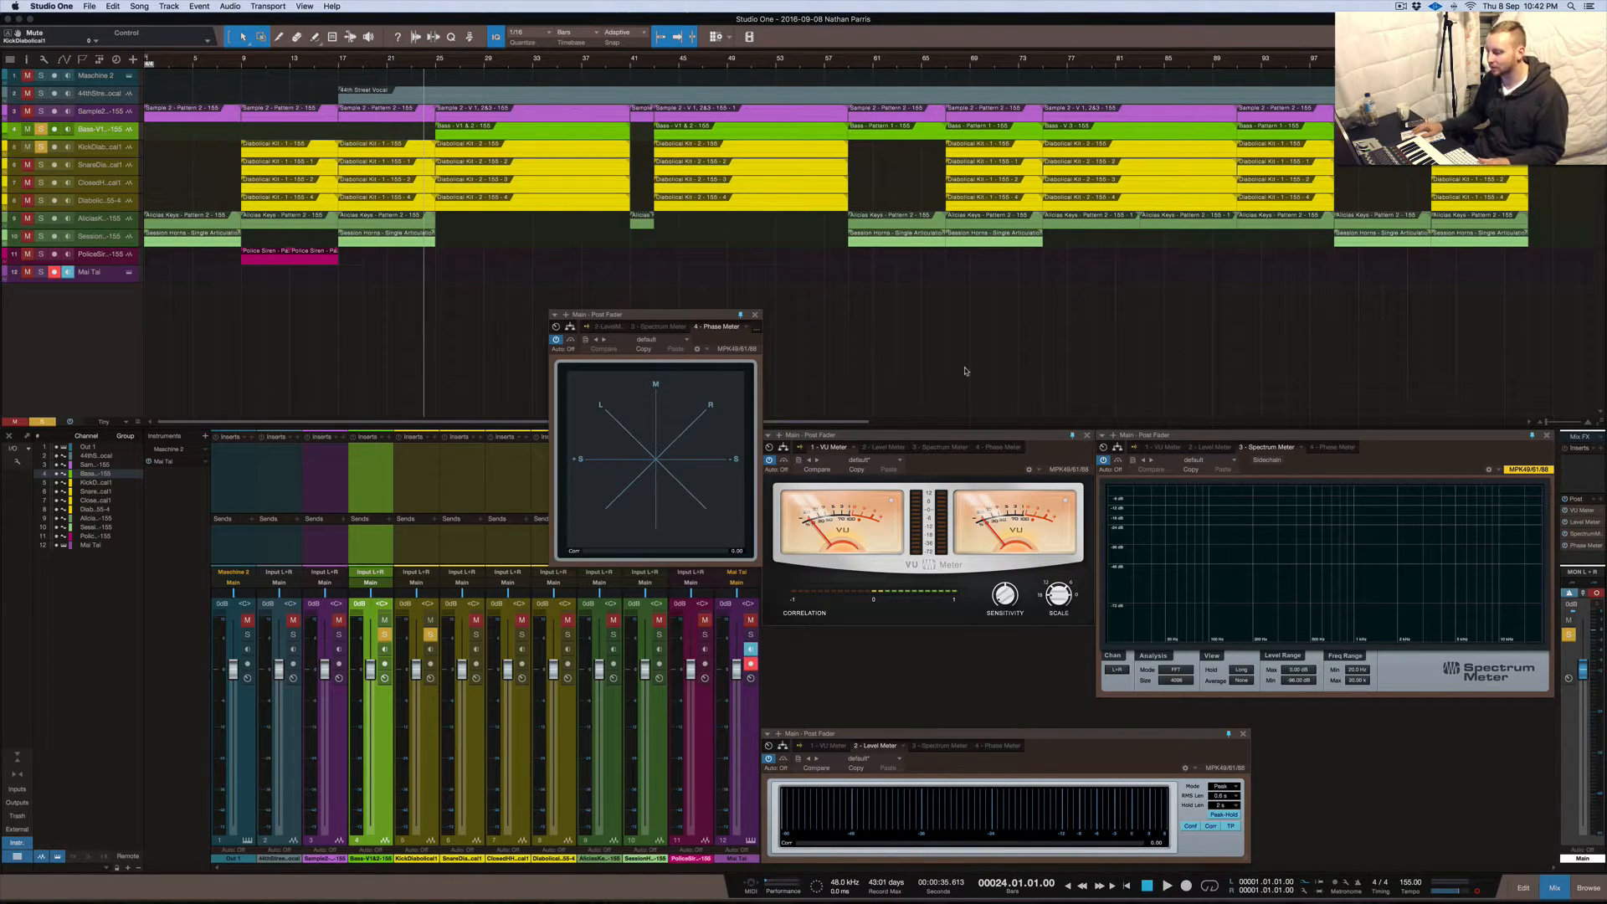
drag(695, 315, 1414, 622)
drag(1398, 612, 1432, 698)
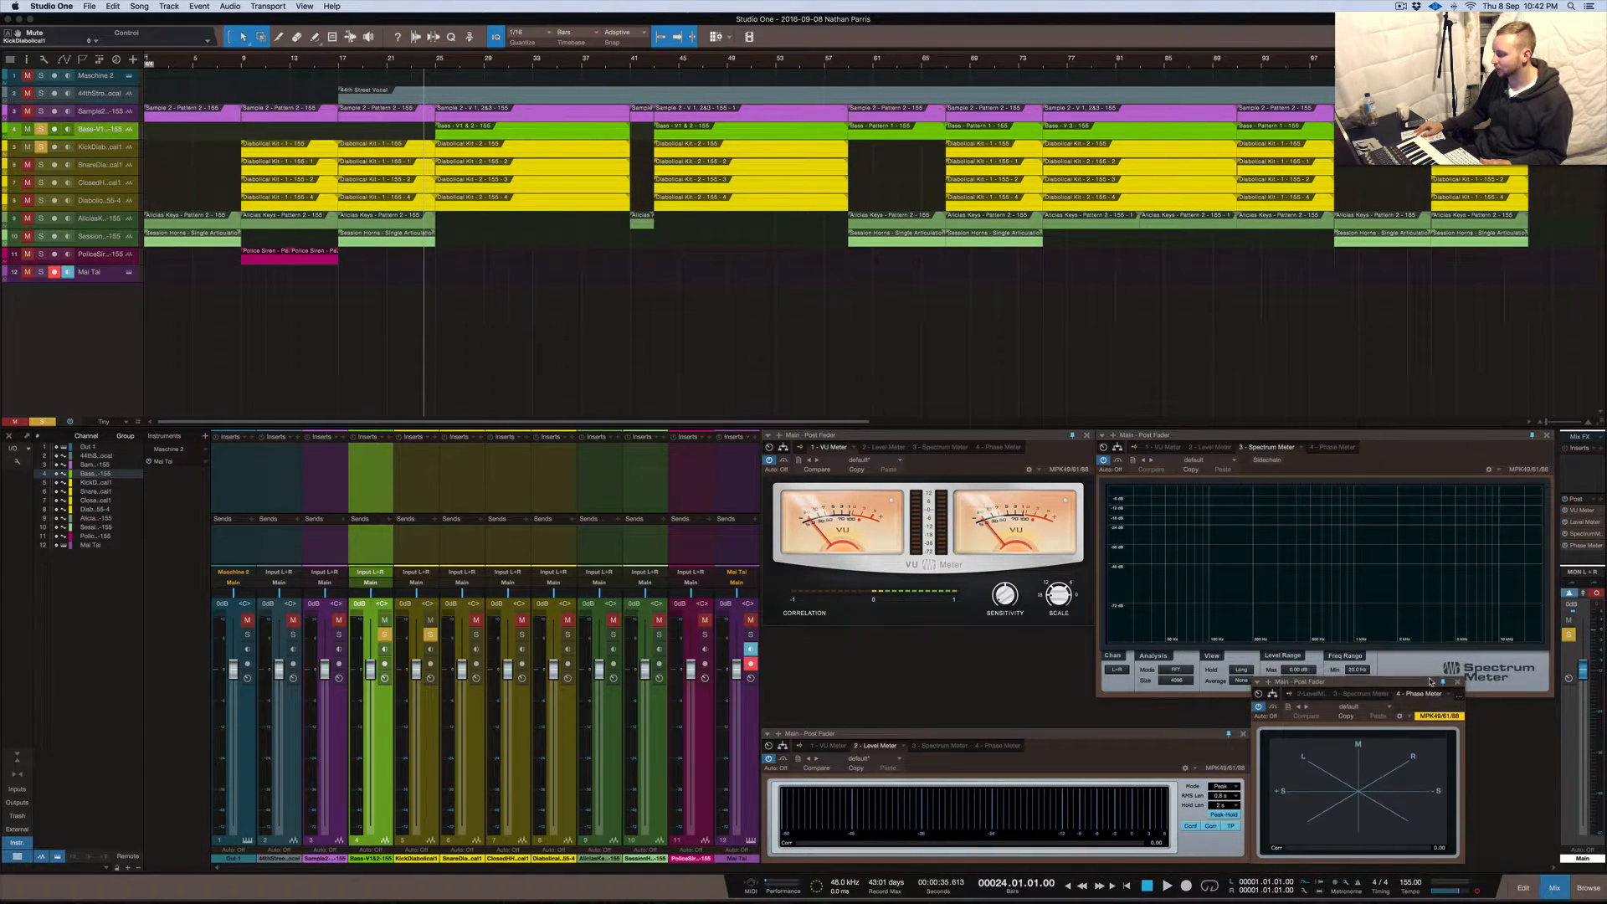
Play from bar 24 to check the bass and kick on the Phase Meter, and switch the solo to the Sample track
key(space)
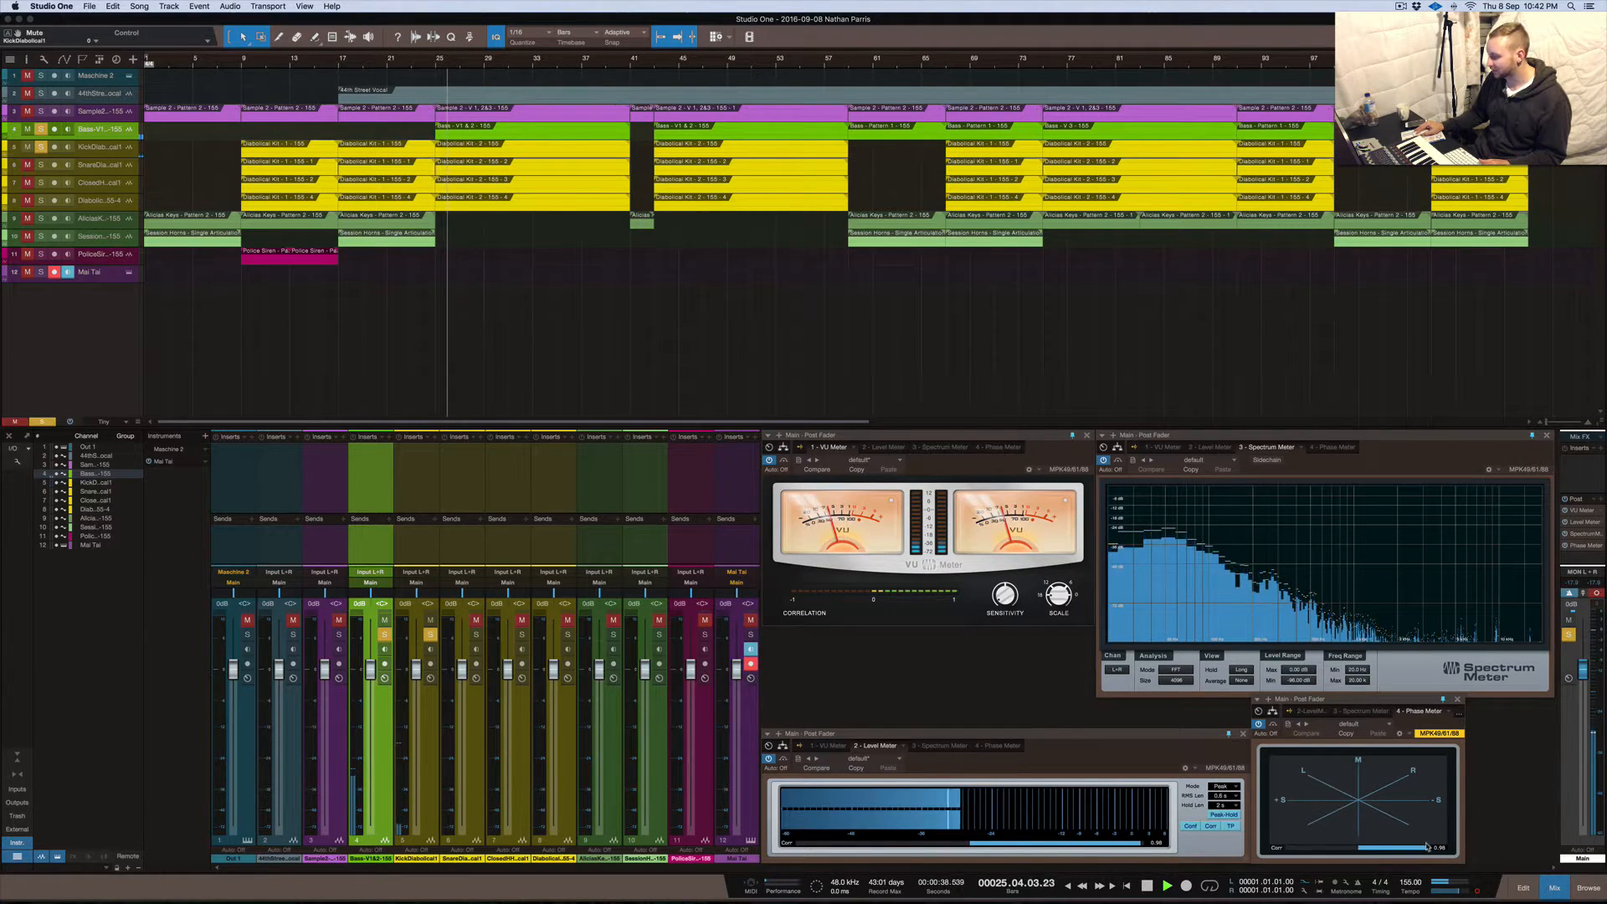
key(space)
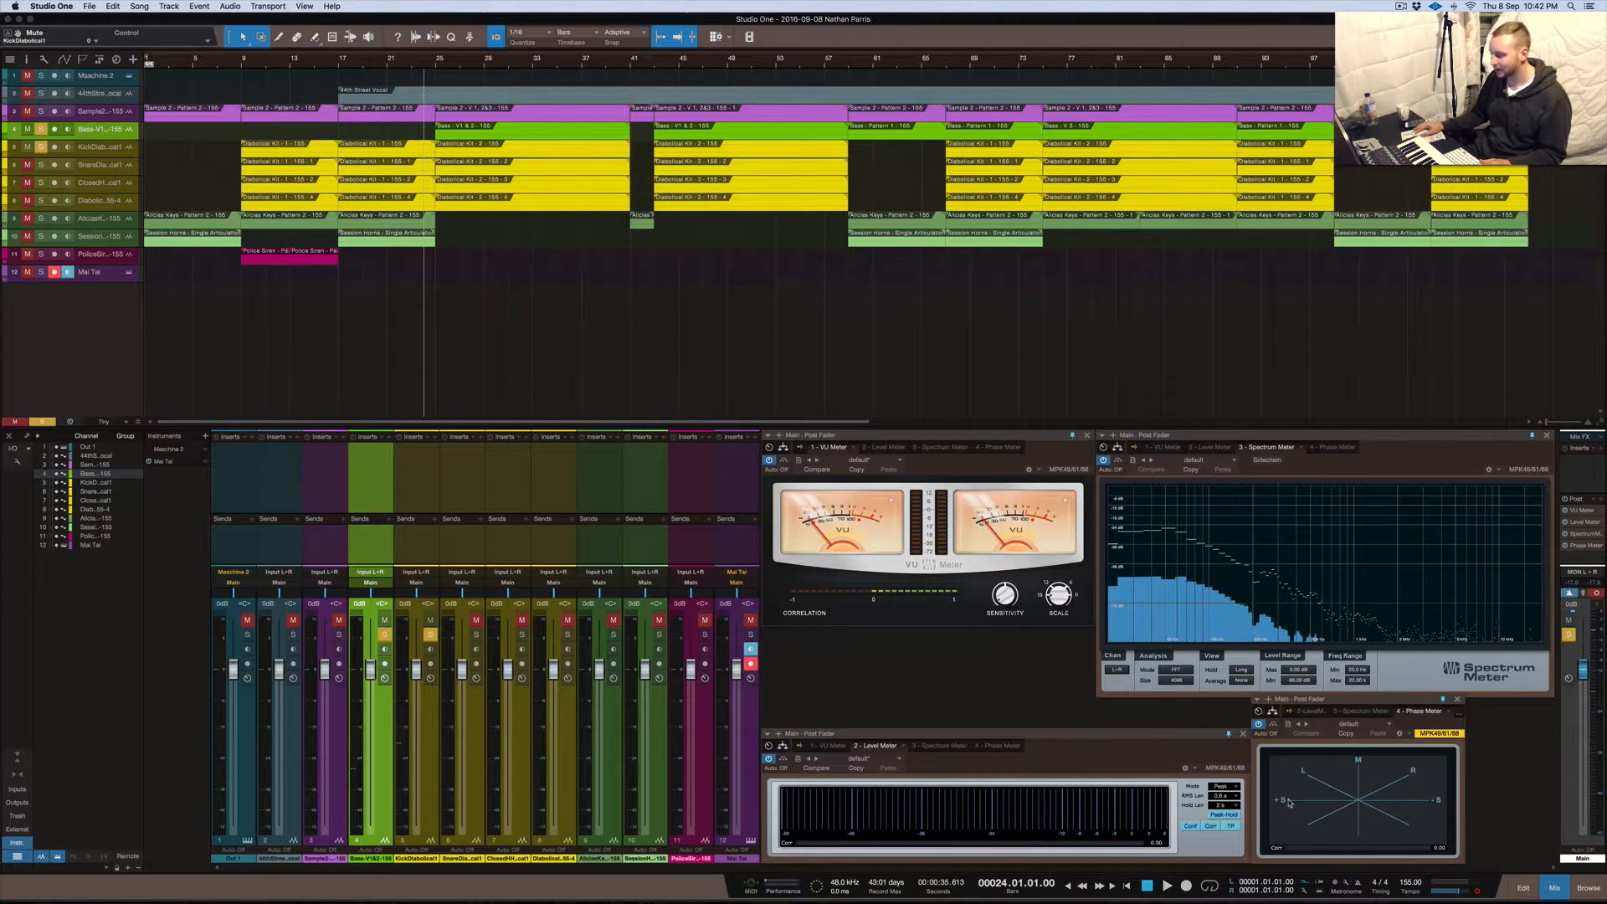
key(space)
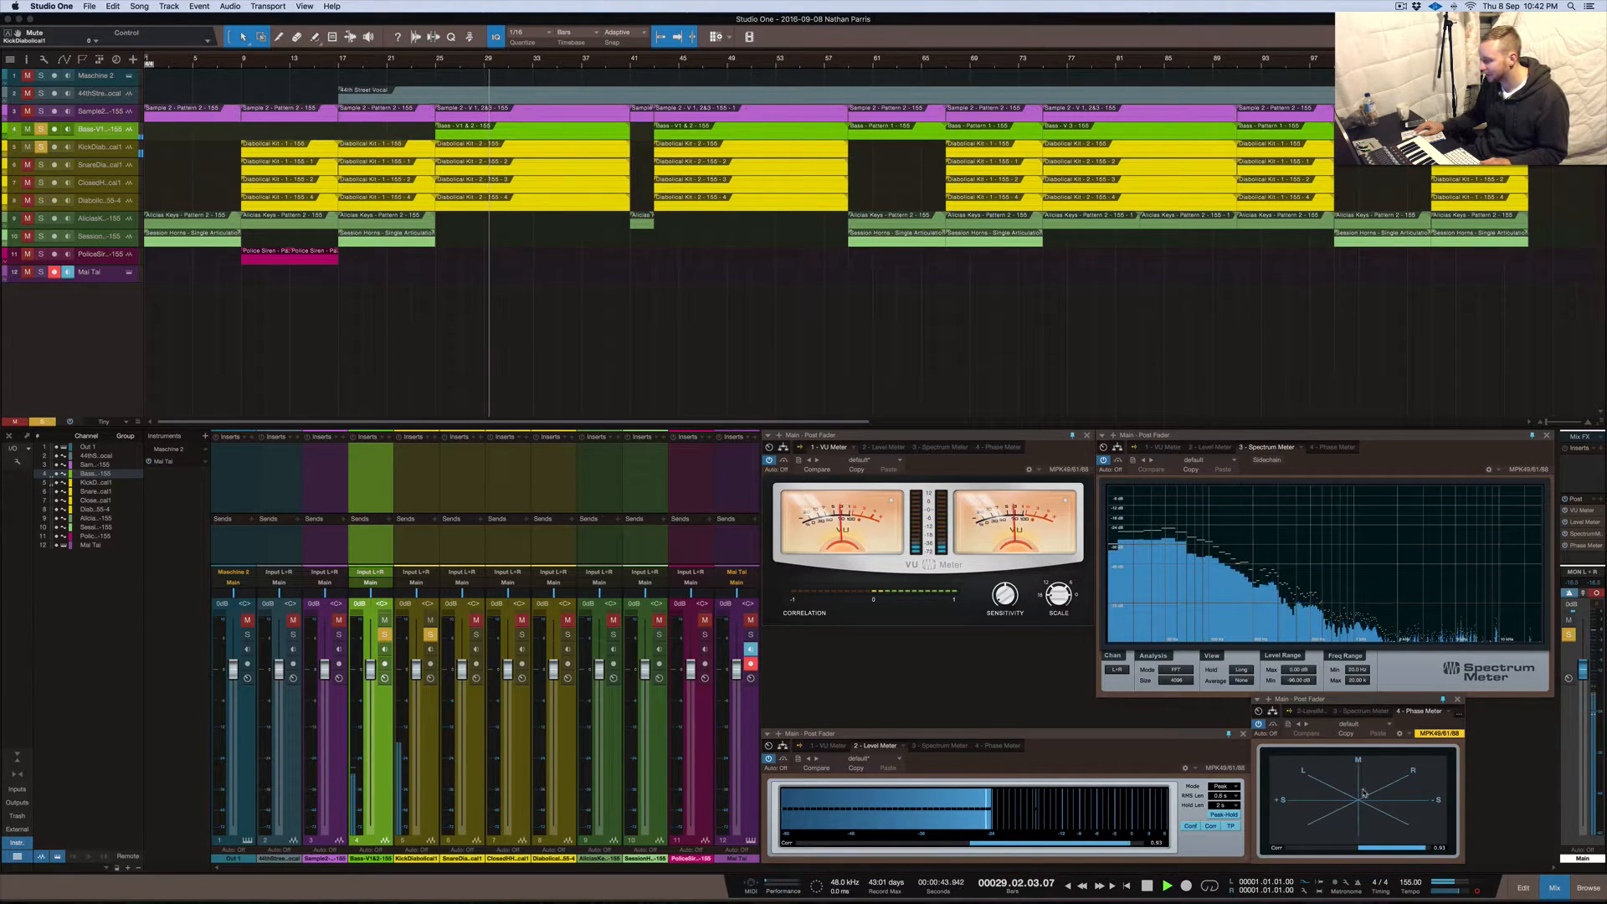
click(40, 111)
click(40, 147)
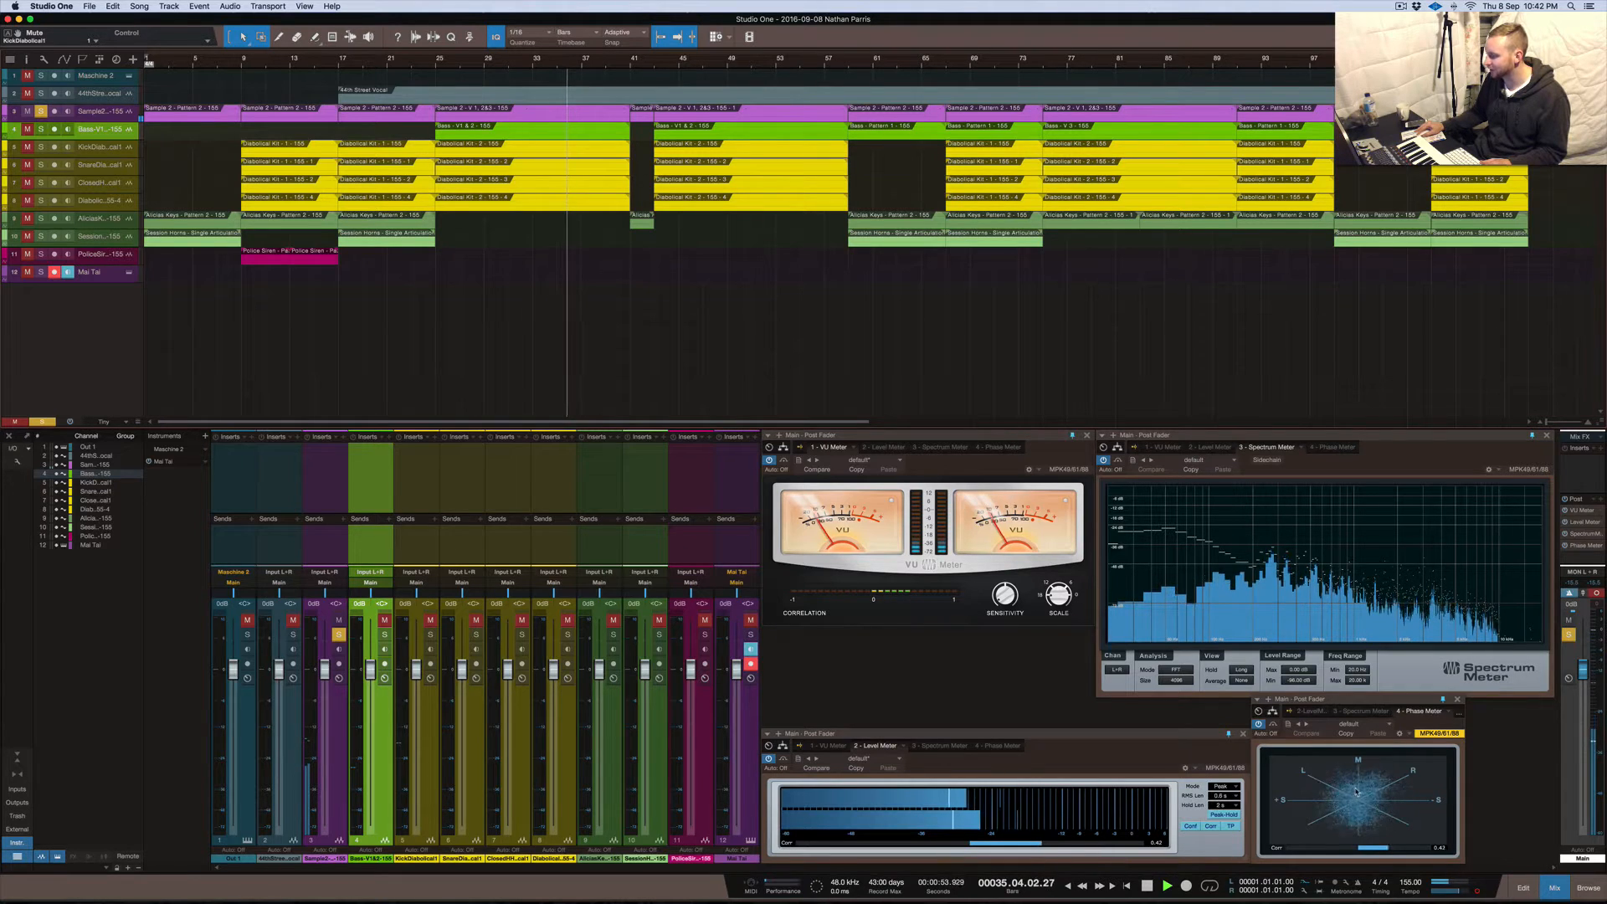
Widen the Phase Meter window while the soloed Sample track plays
click(1256, 626)
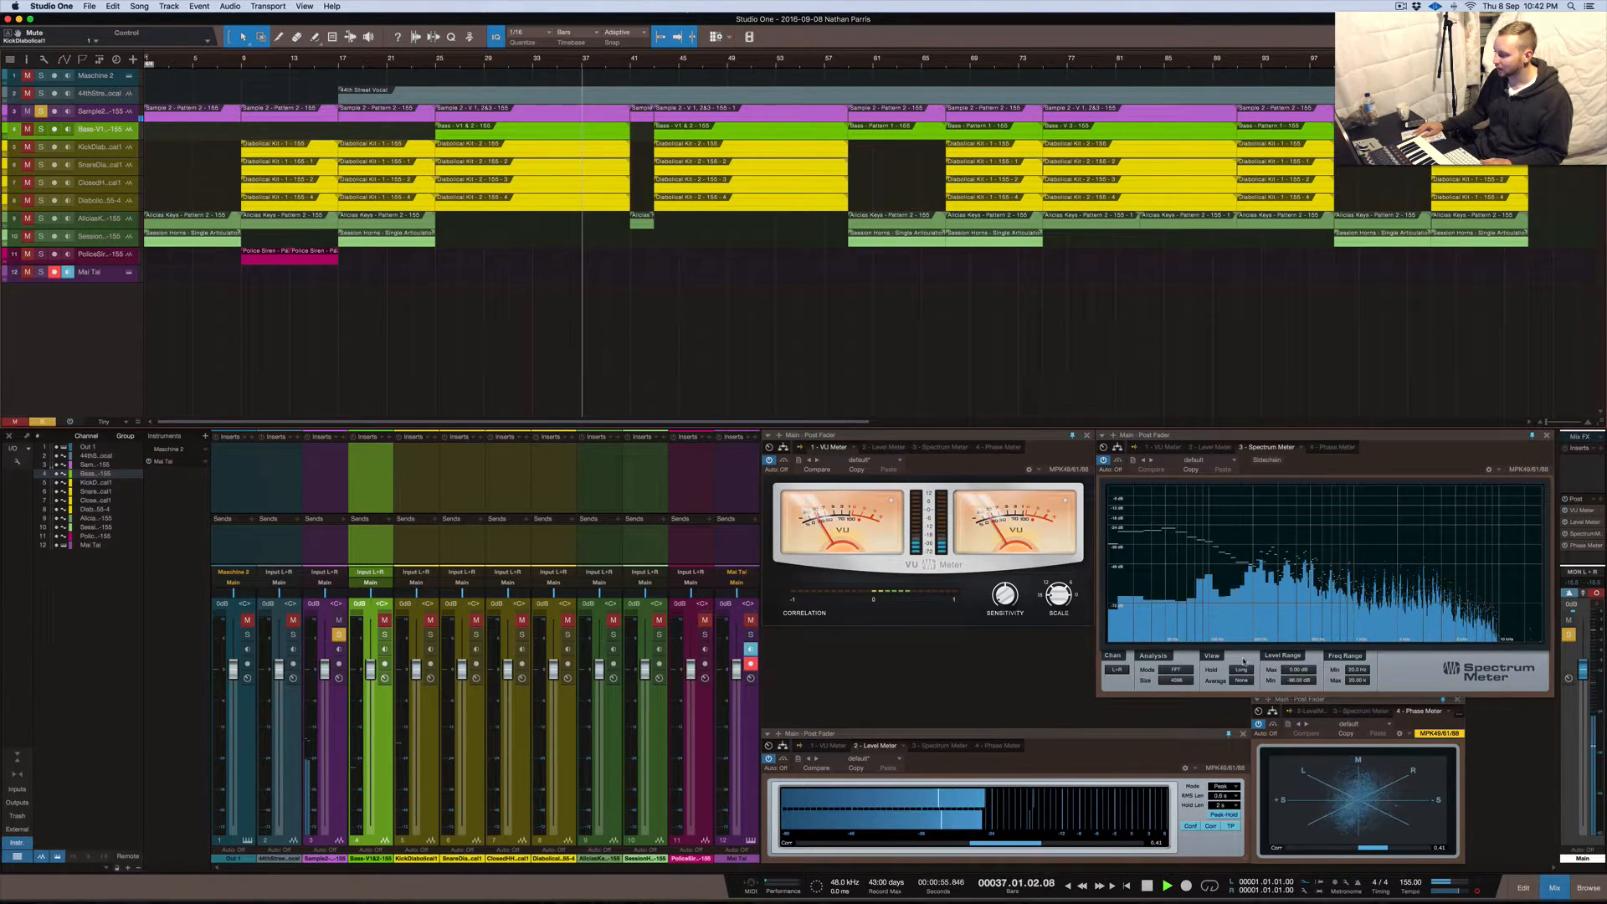
click(1316, 701)
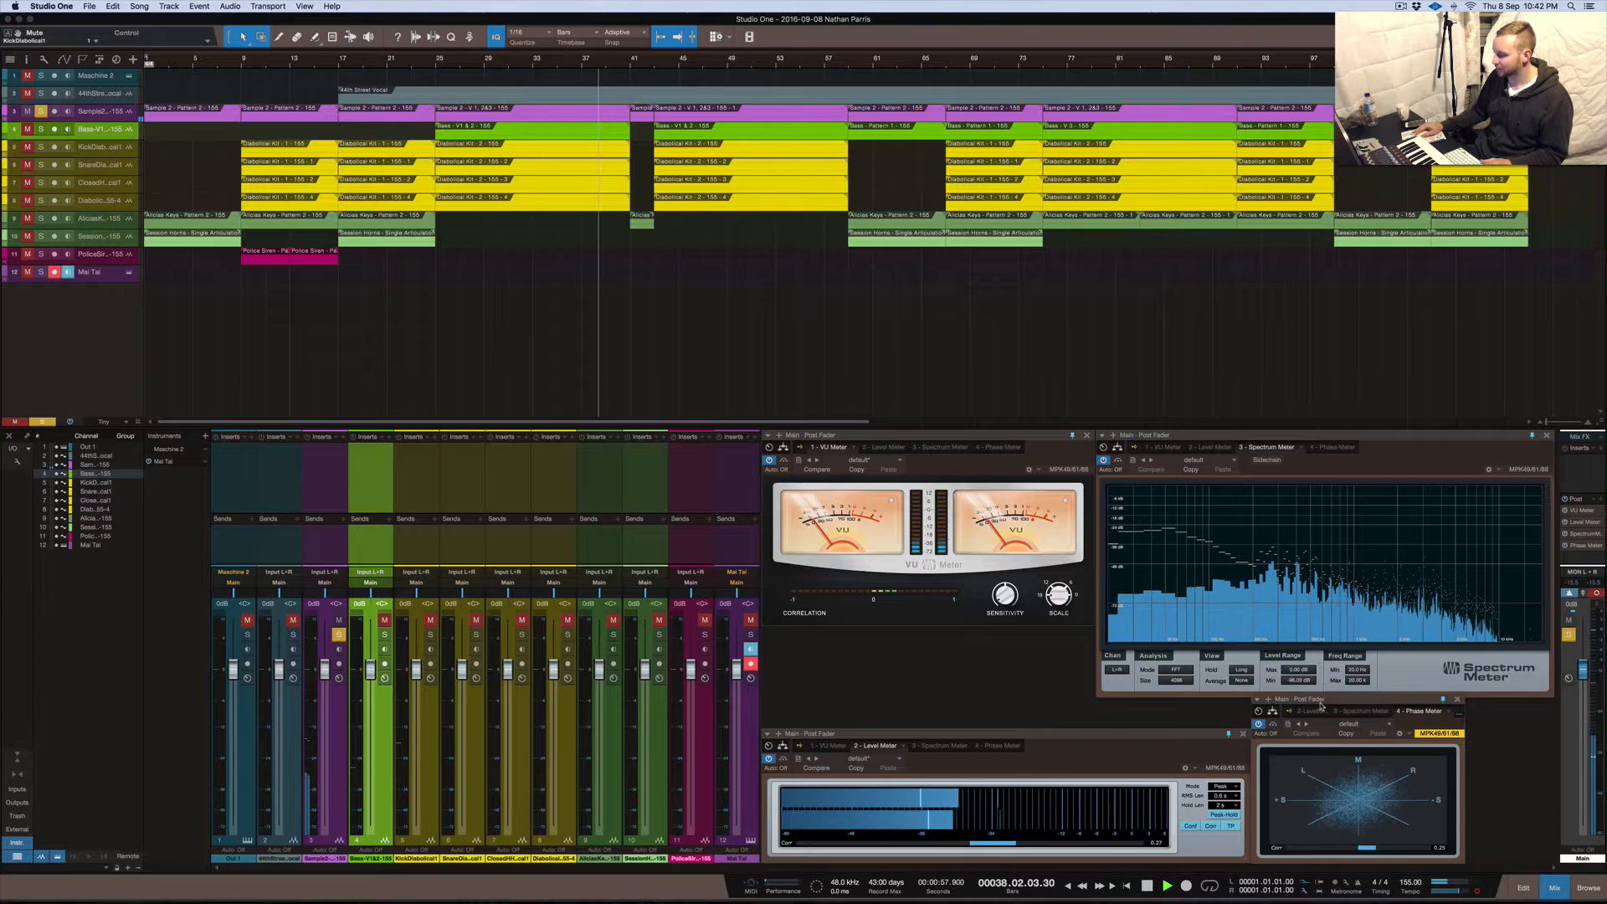
drag(1251, 683, 1168, 685)
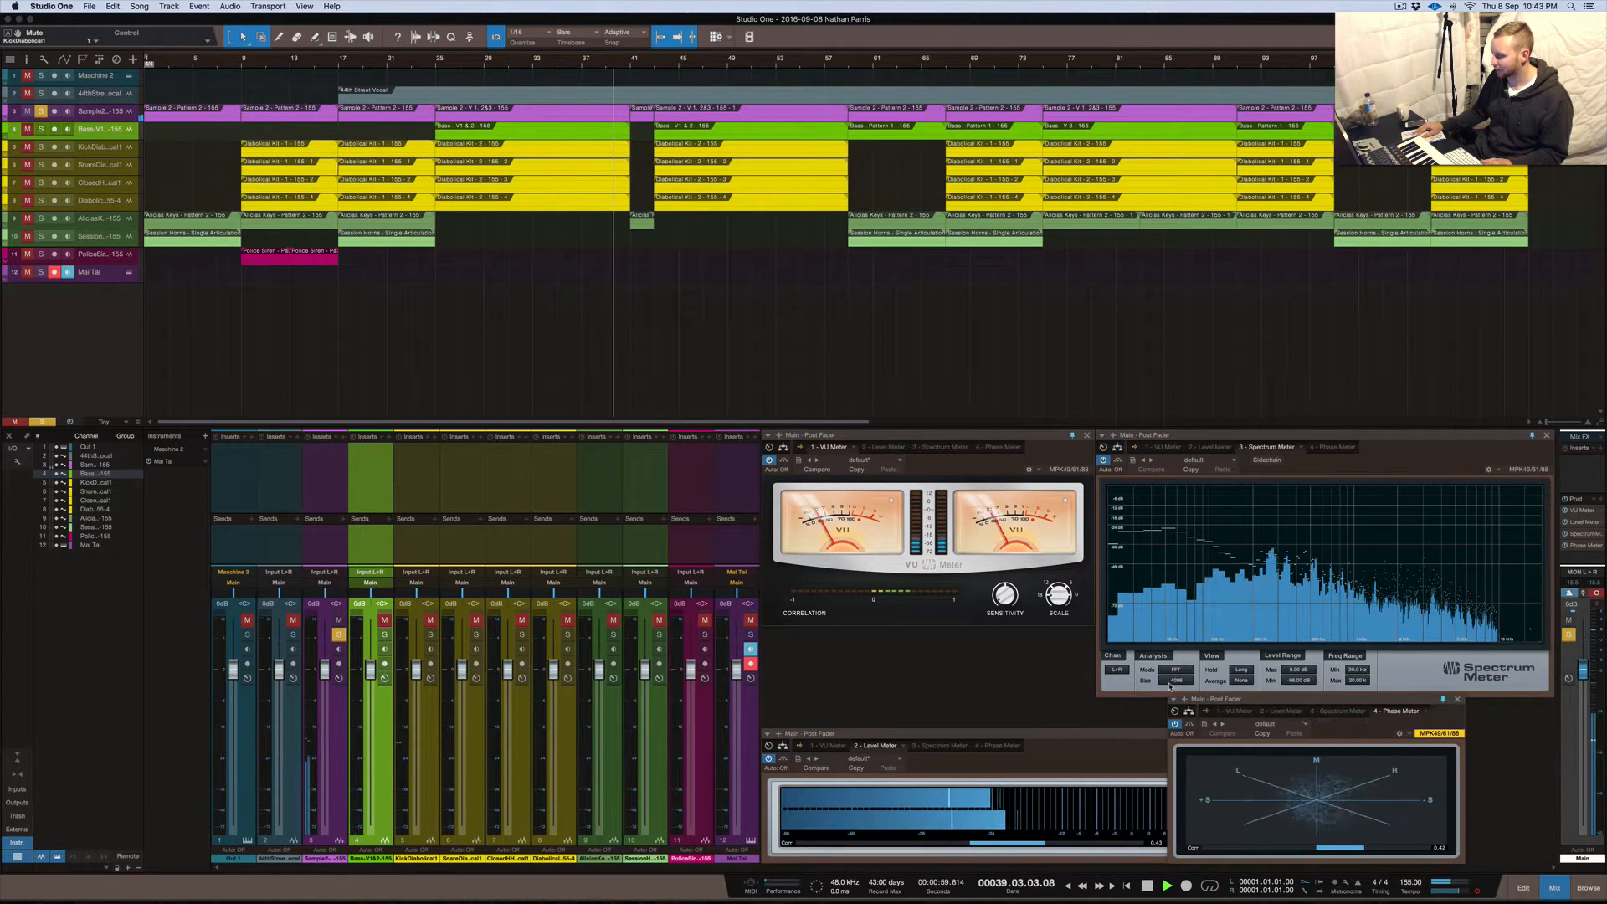
Extend the Phase Meter window upward, stop playback, and move the window clear of the Level Meter's controls
drag(1322, 694, 1322, 599)
key(space)
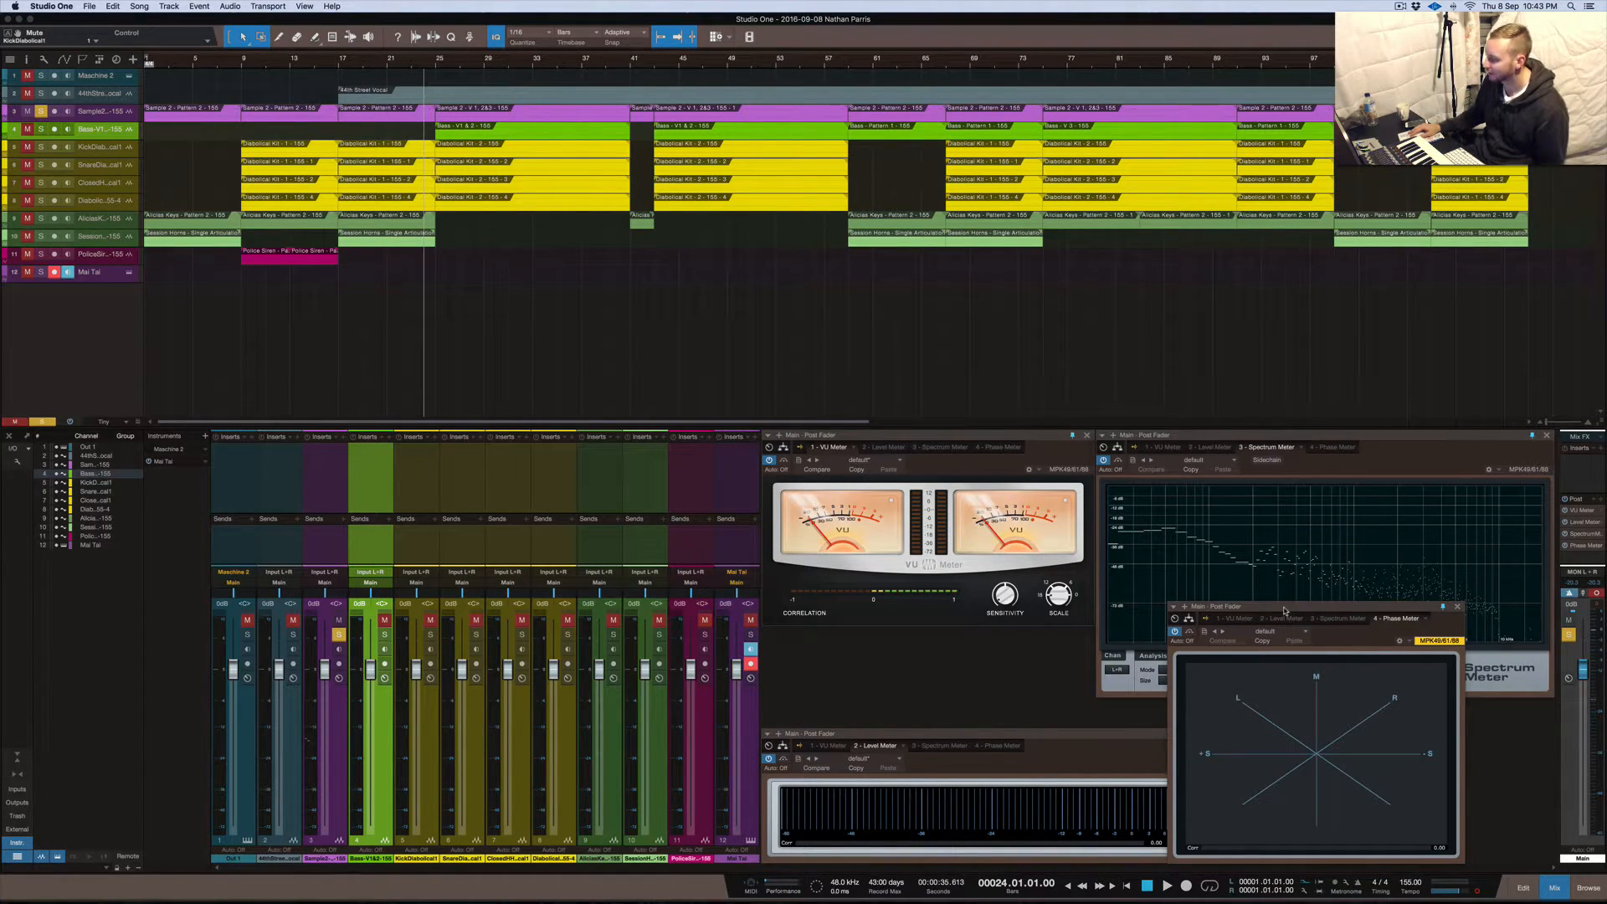
drag(1285, 610, 1370, 612)
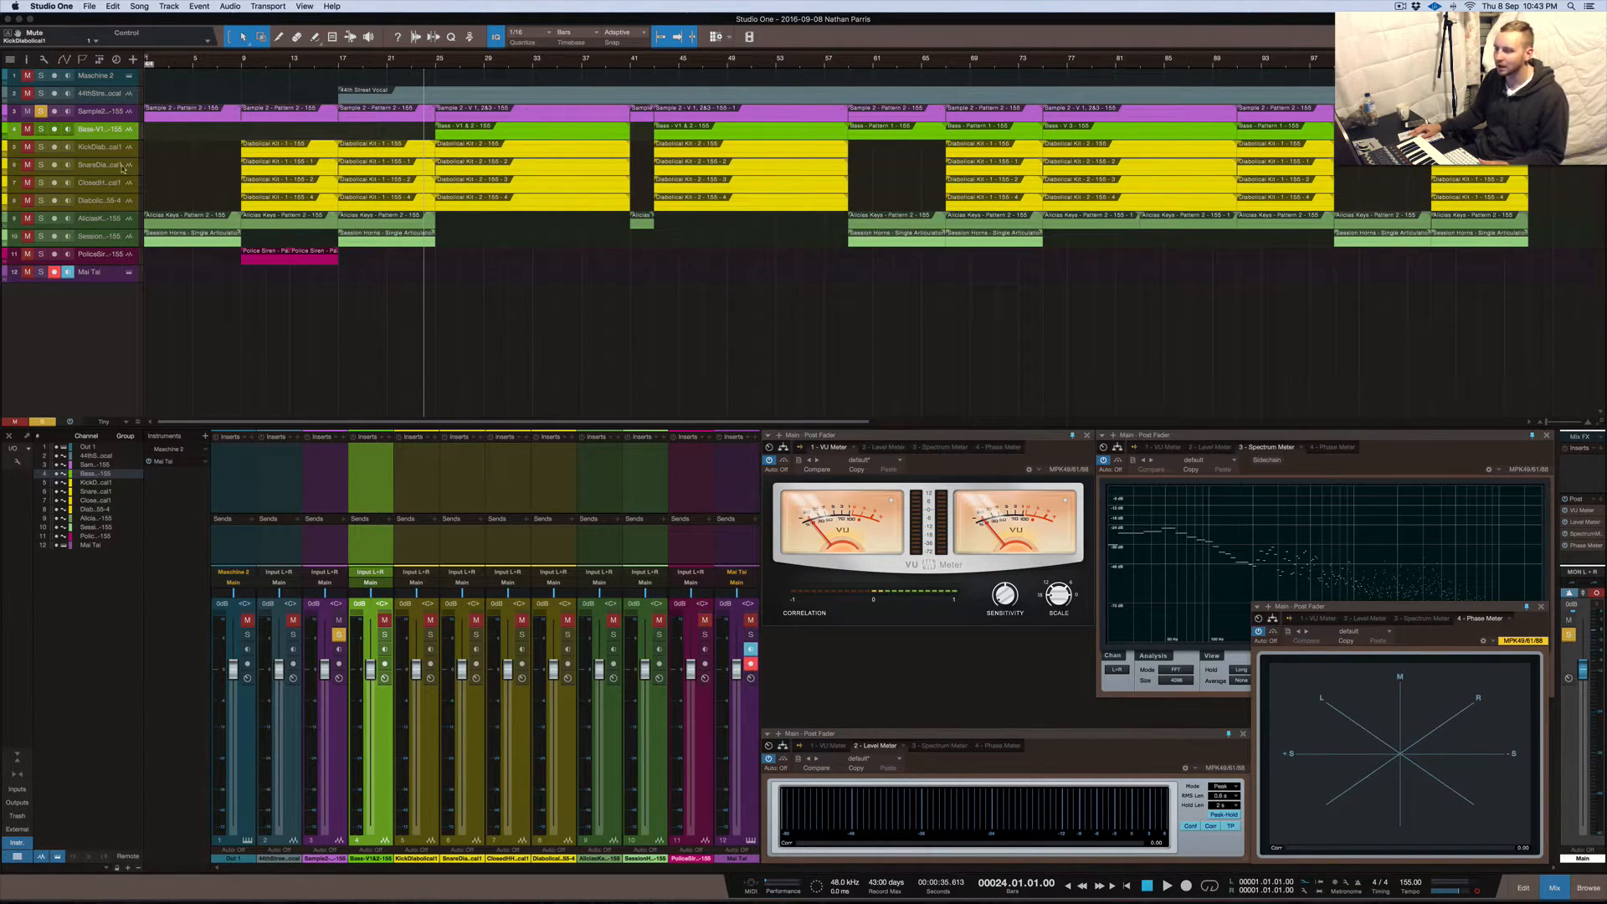
Add the Bass and Kick tracks to the solo and bring the Spectrum Meter in front of the Phase Meter
click(42, 130)
click(42, 147)
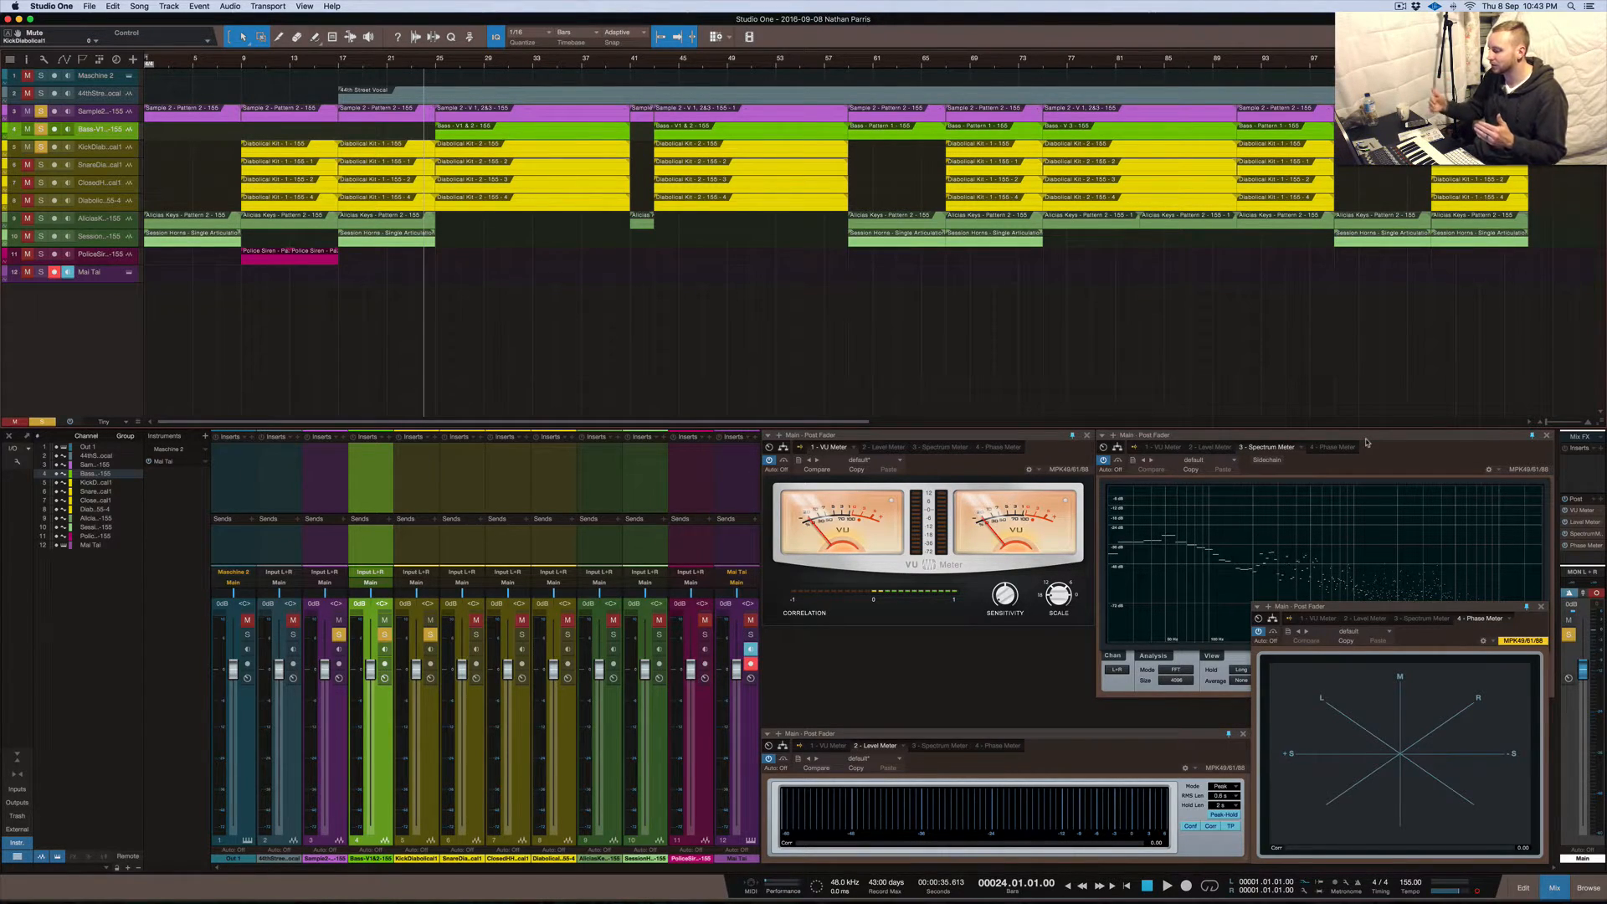
click(1330, 496)
drag(1326, 552, 1217, 545)
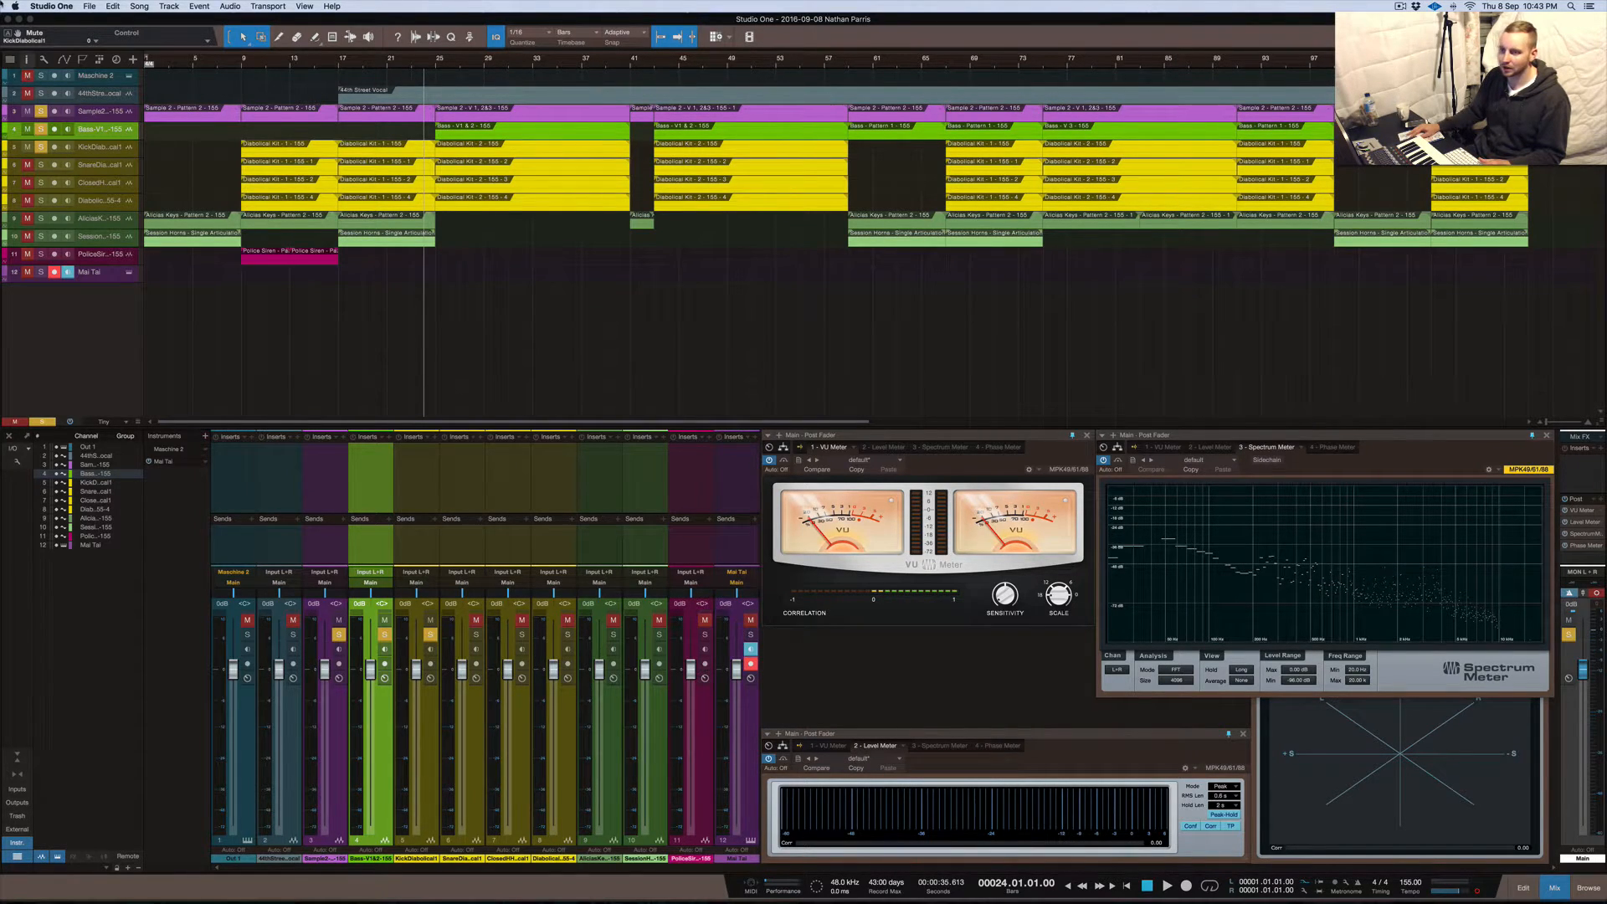
Switch the solo to the 44th Street vocal track alone and set the playback position to bar 17
click(41, 93)
click(337, 65)
click(42, 111)
click(41, 129)
click(41, 148)
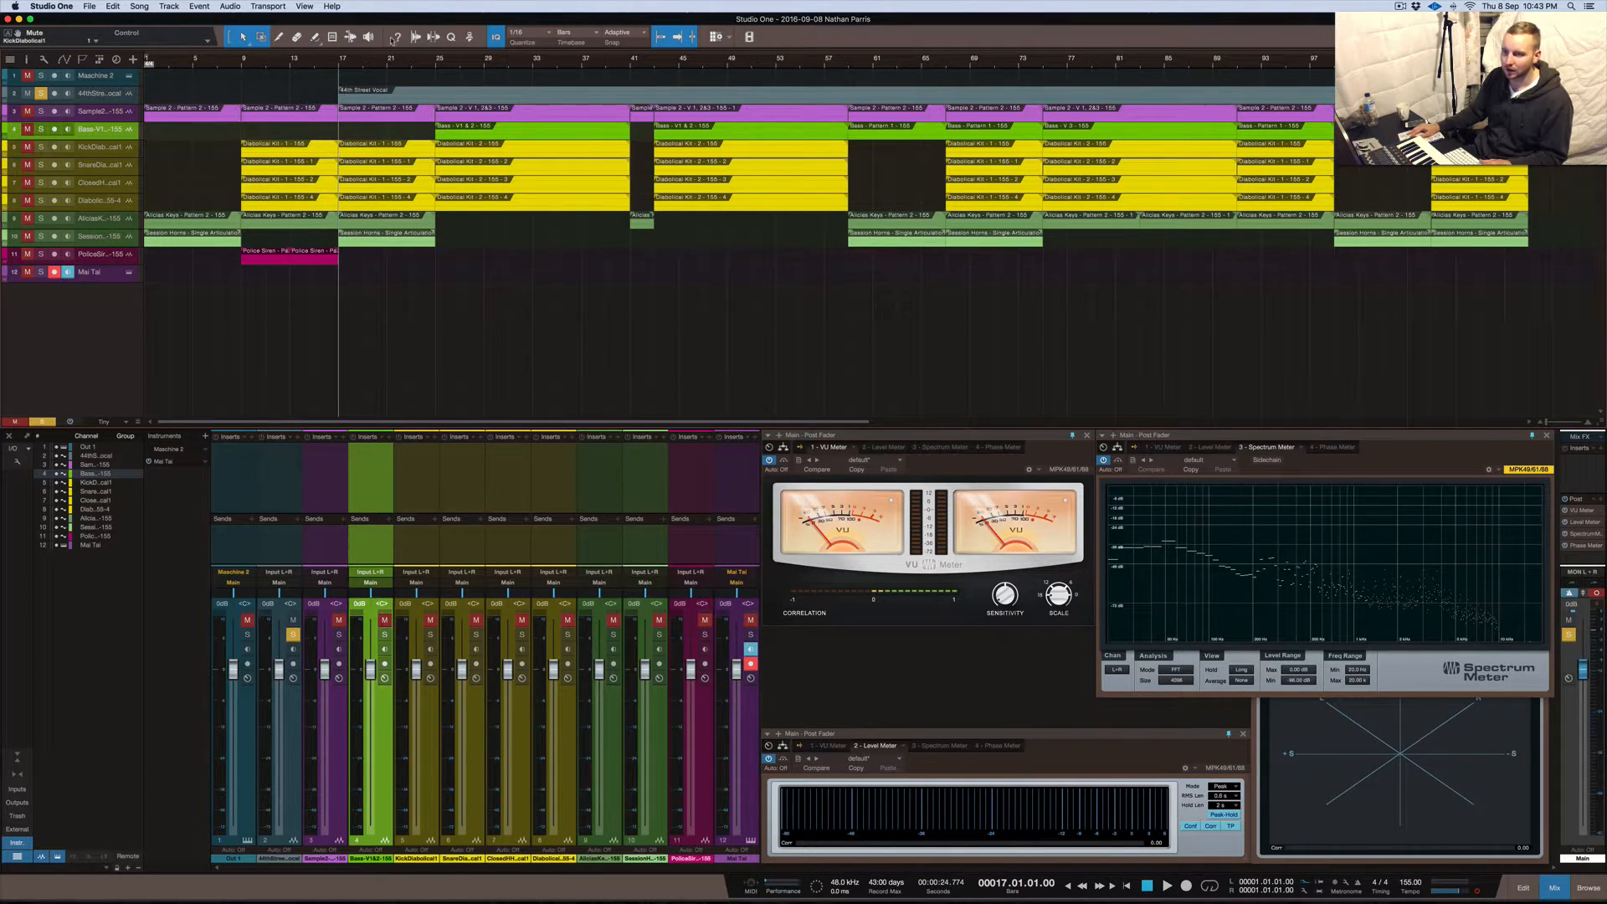
Play the soloed vocal twice from bar 17 and examine its frequency slope on the Spectrum Meter
key(space)
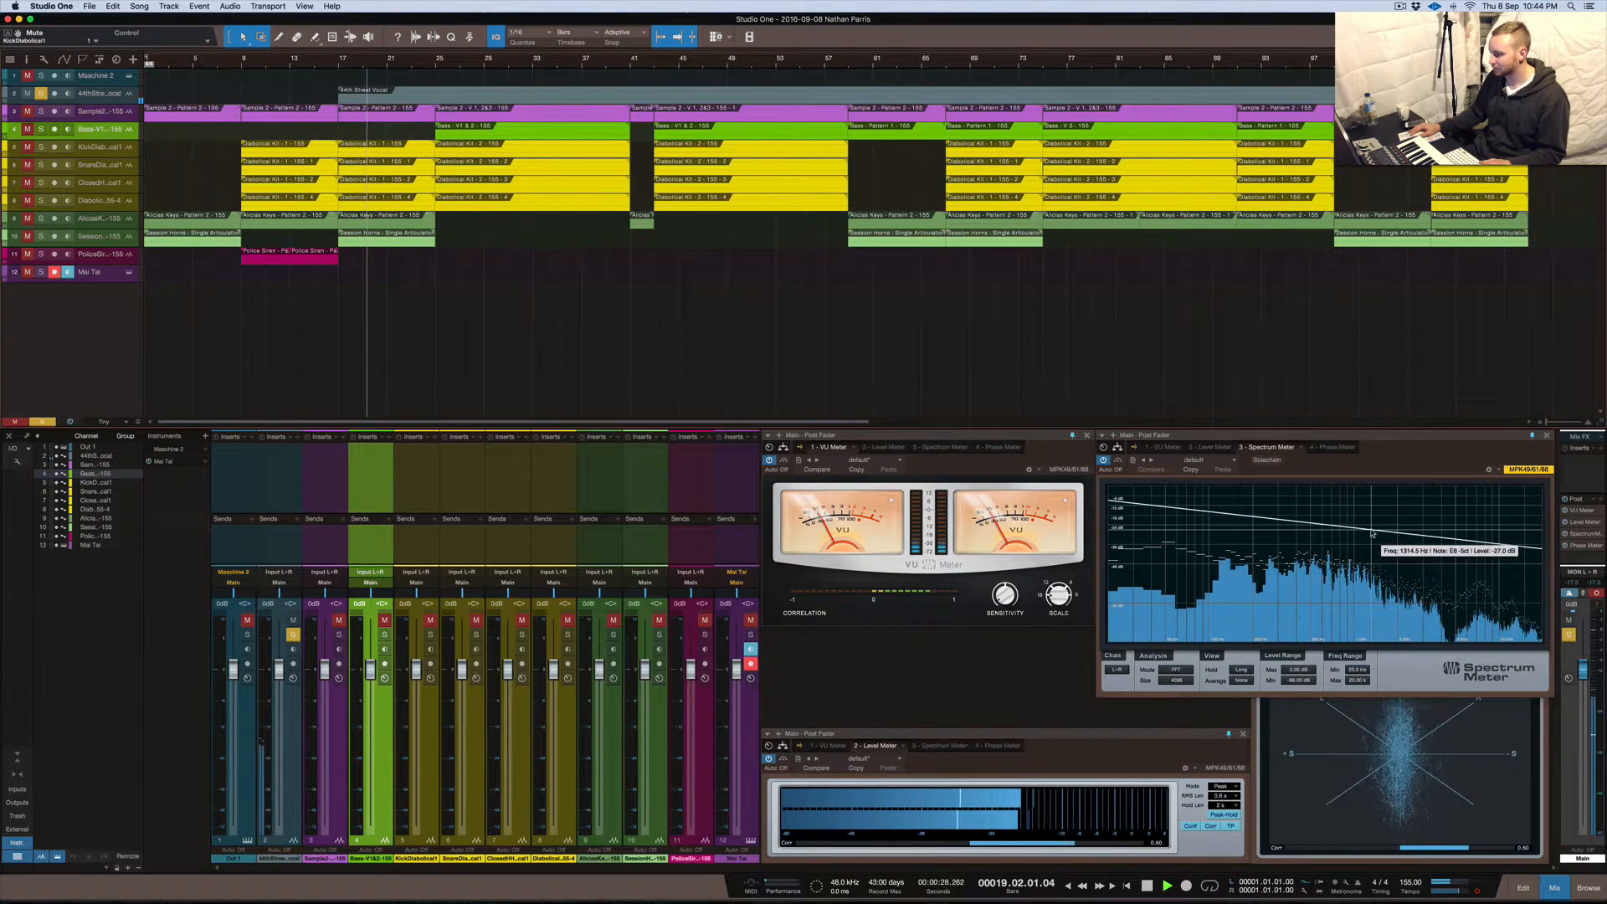
key(space)
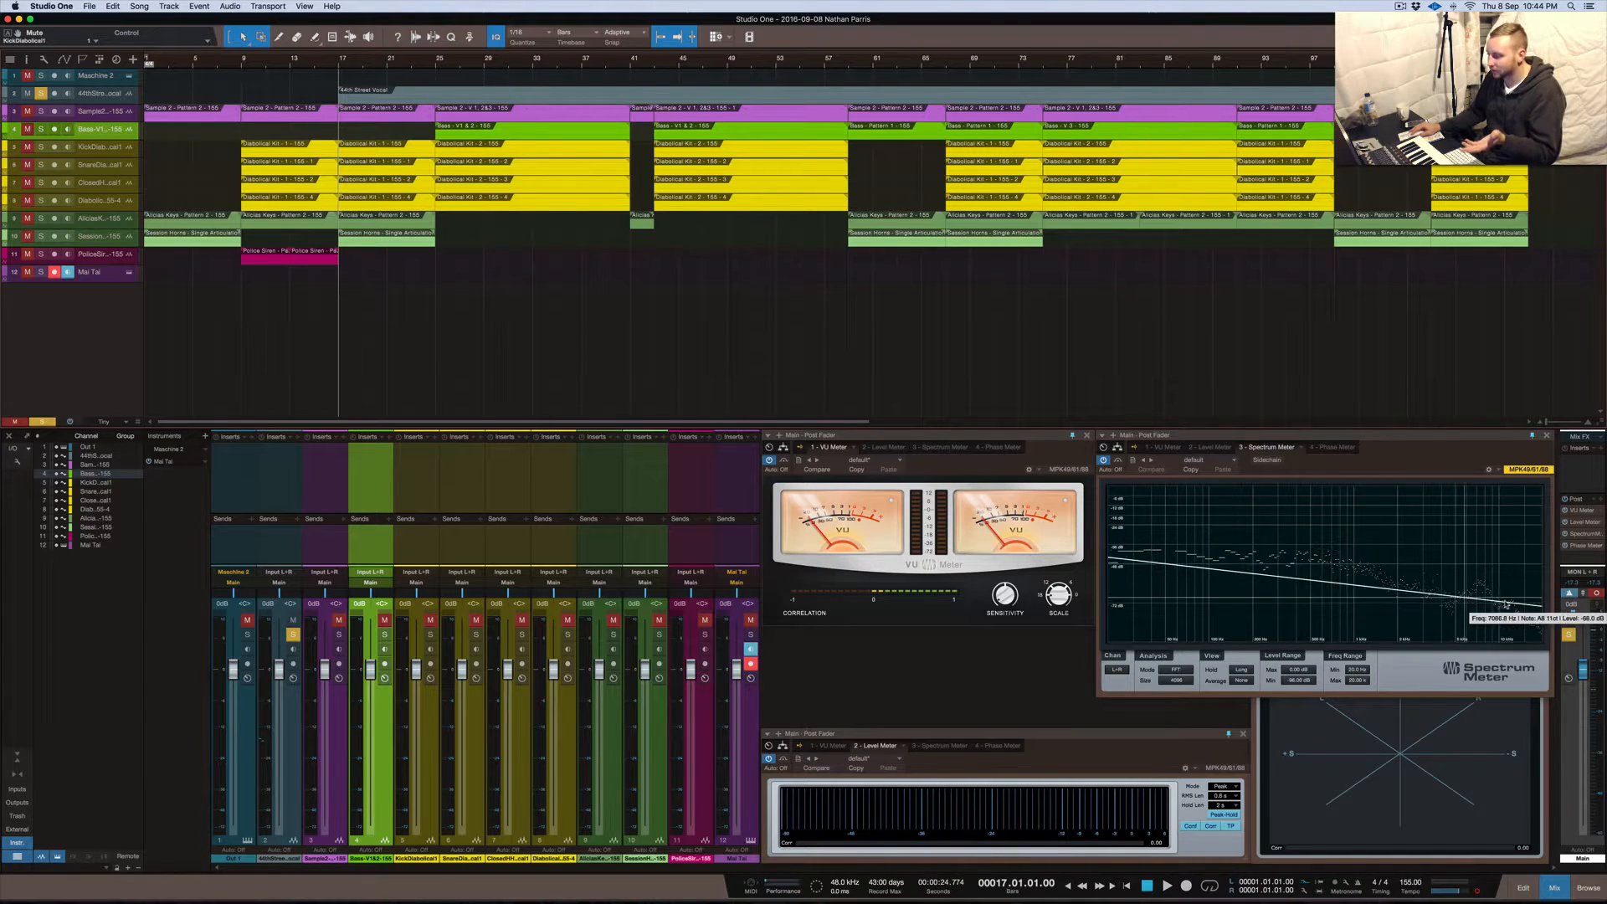
key(space)
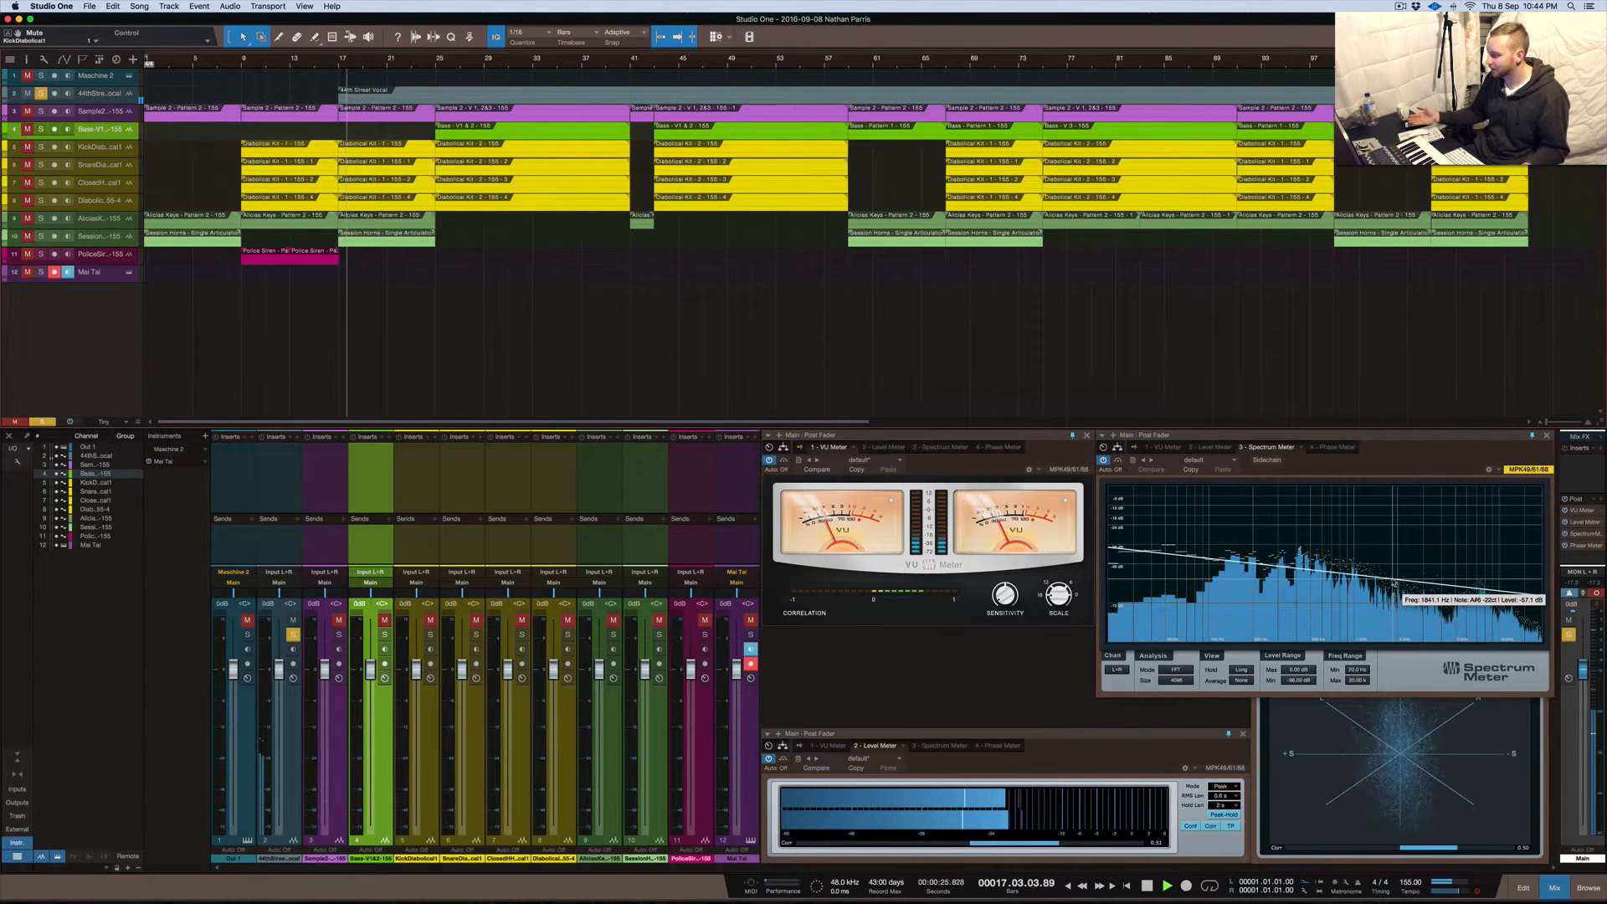
key(space)
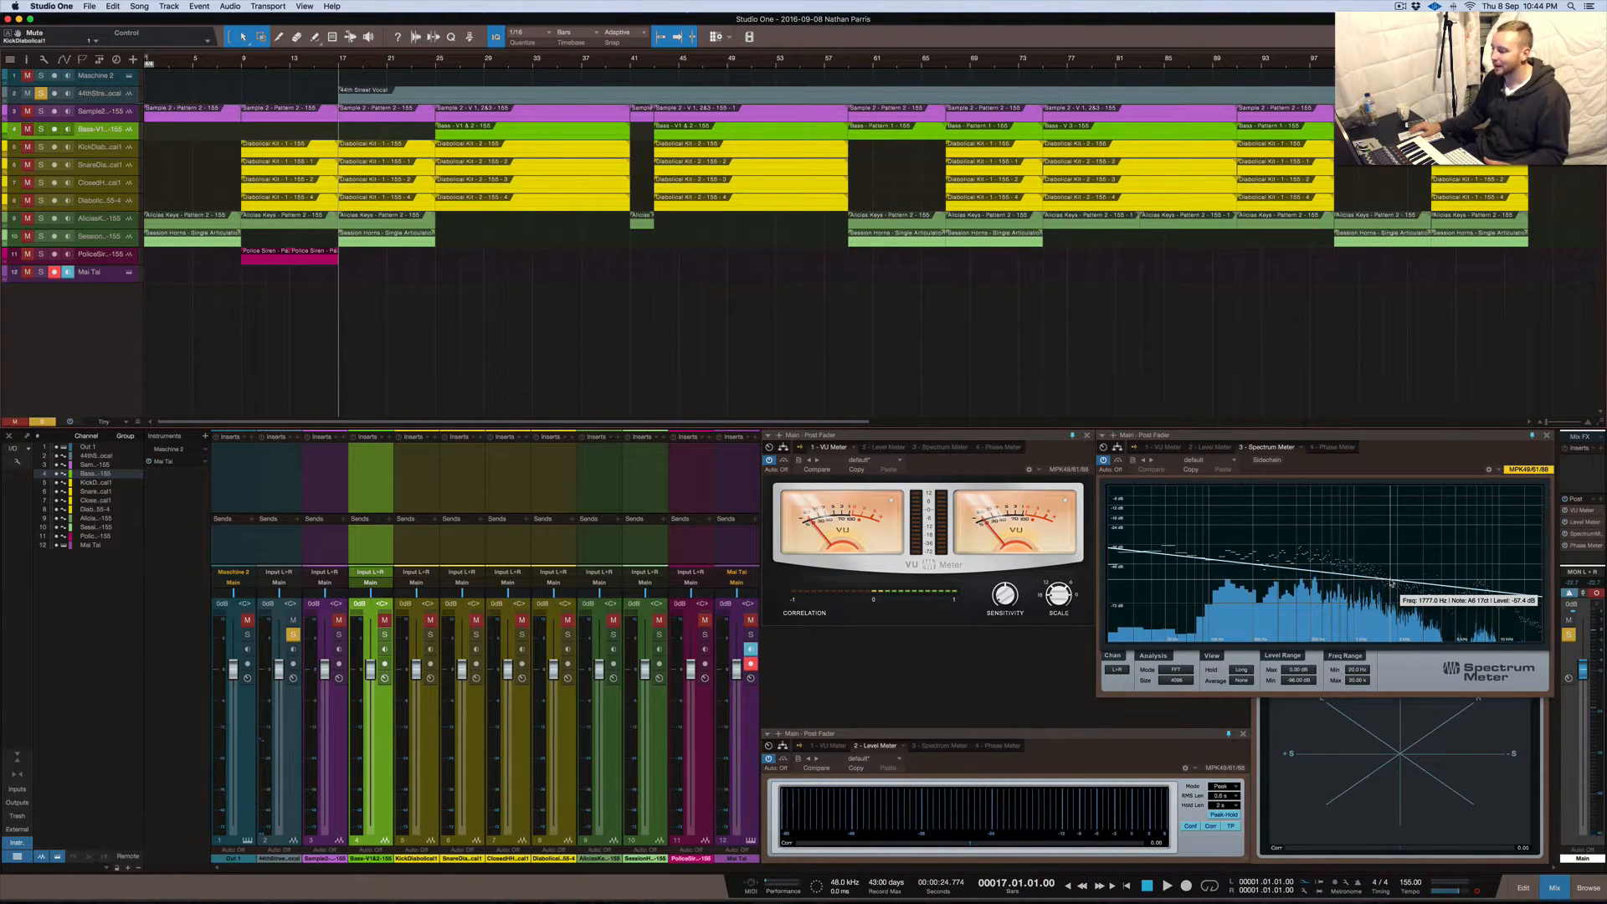
Solo the Bass and Kick along with the vocal and play from bar 17 to examine their combined spectrum
click(41, 130)
click(41, 147)
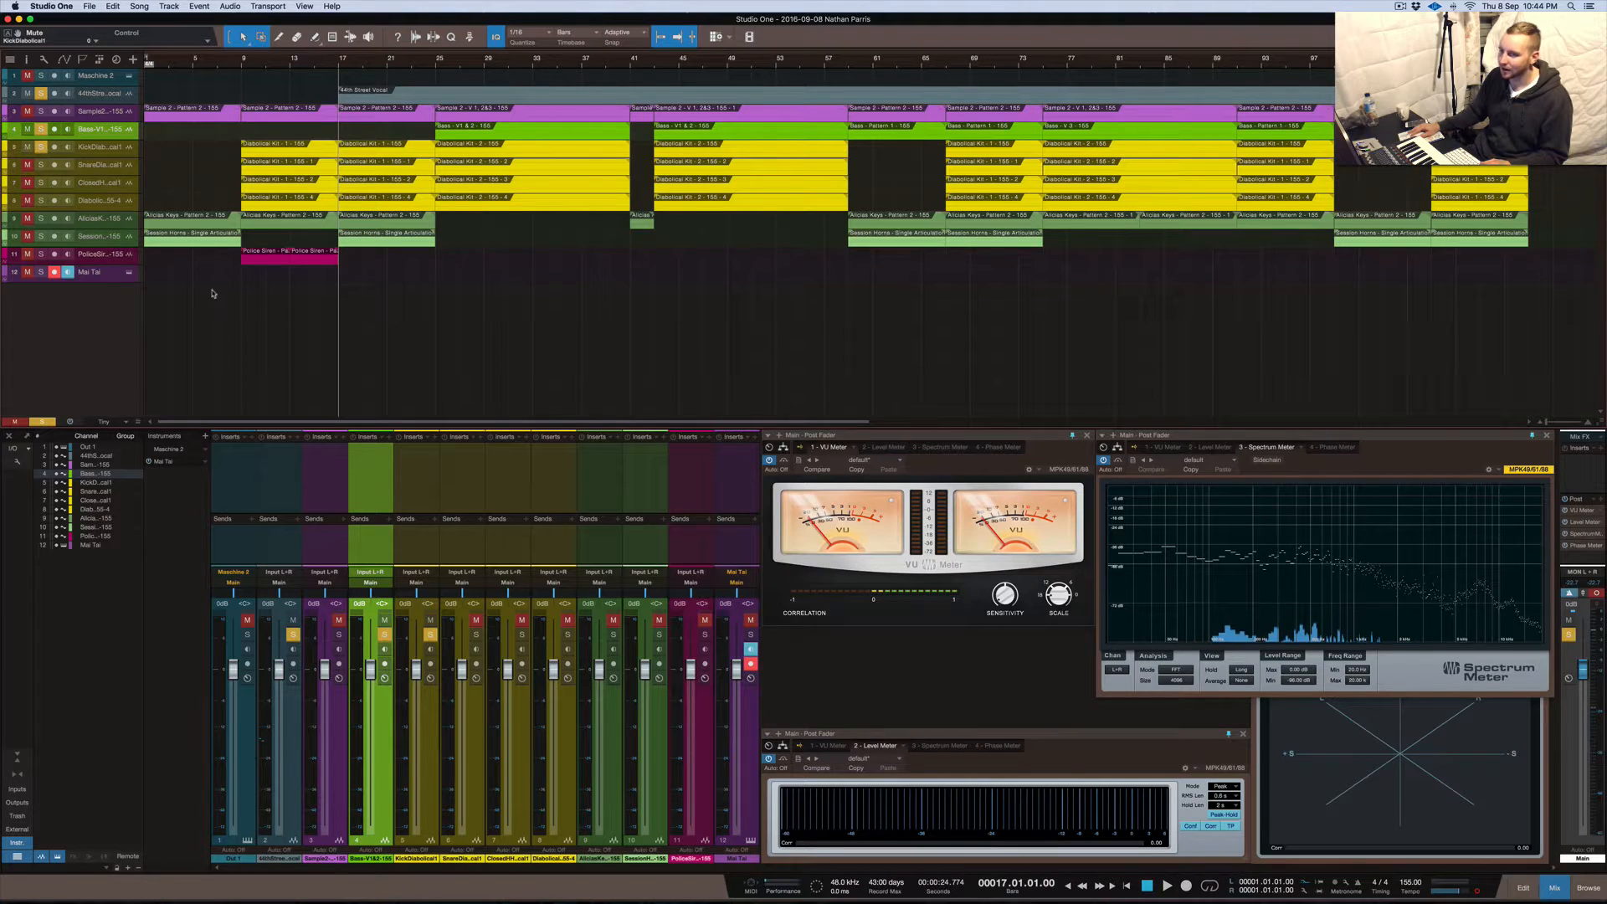
key(space)
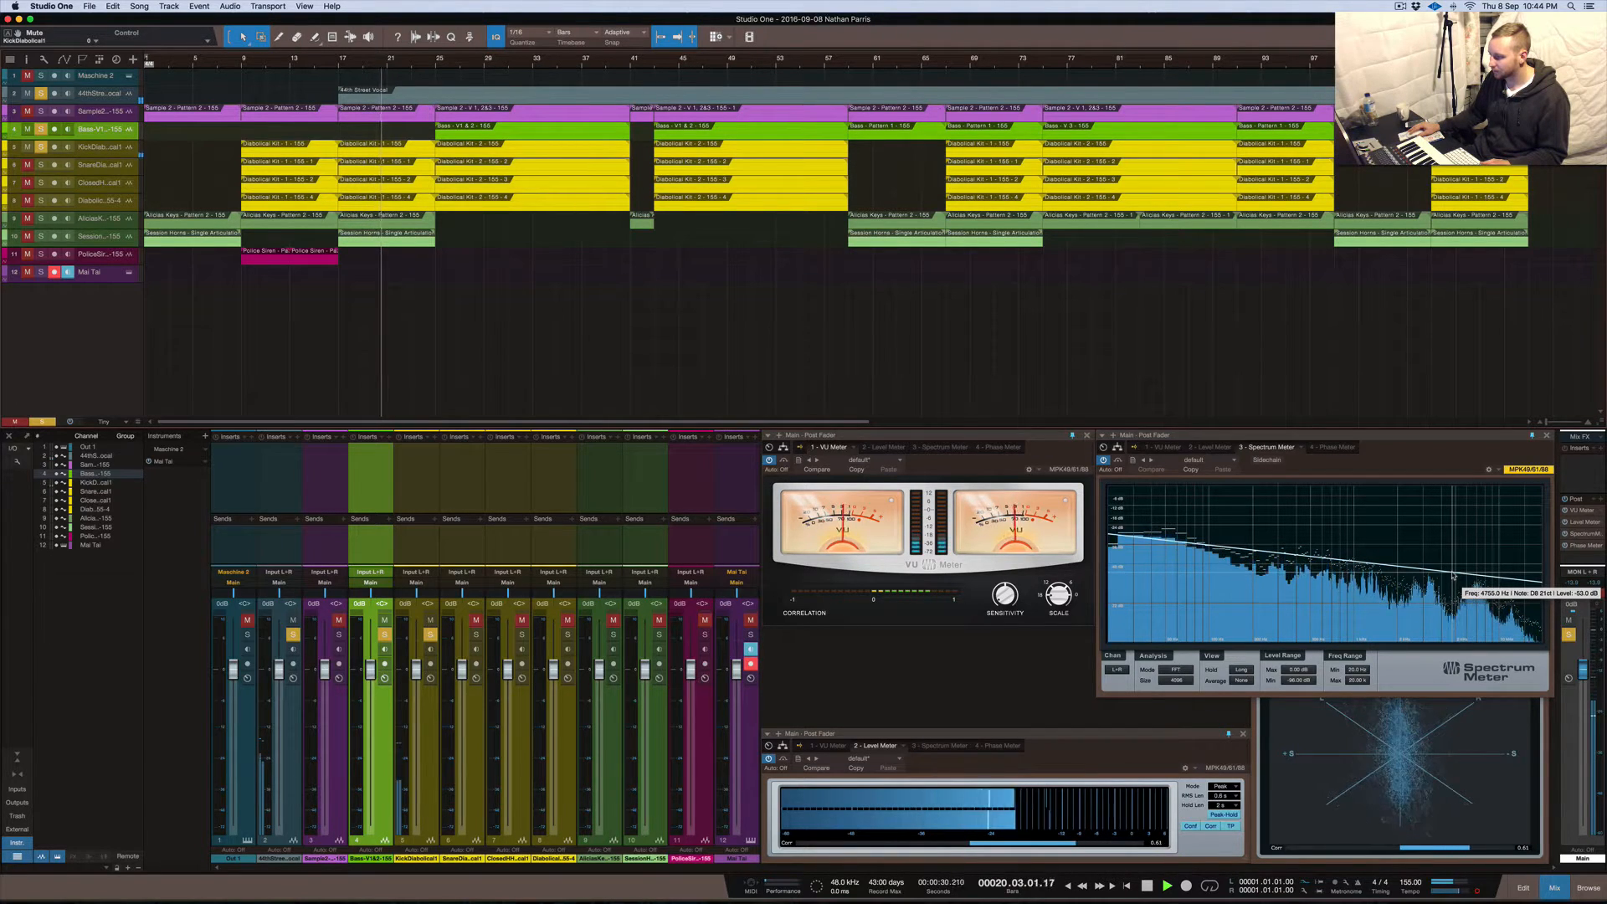
key(space)
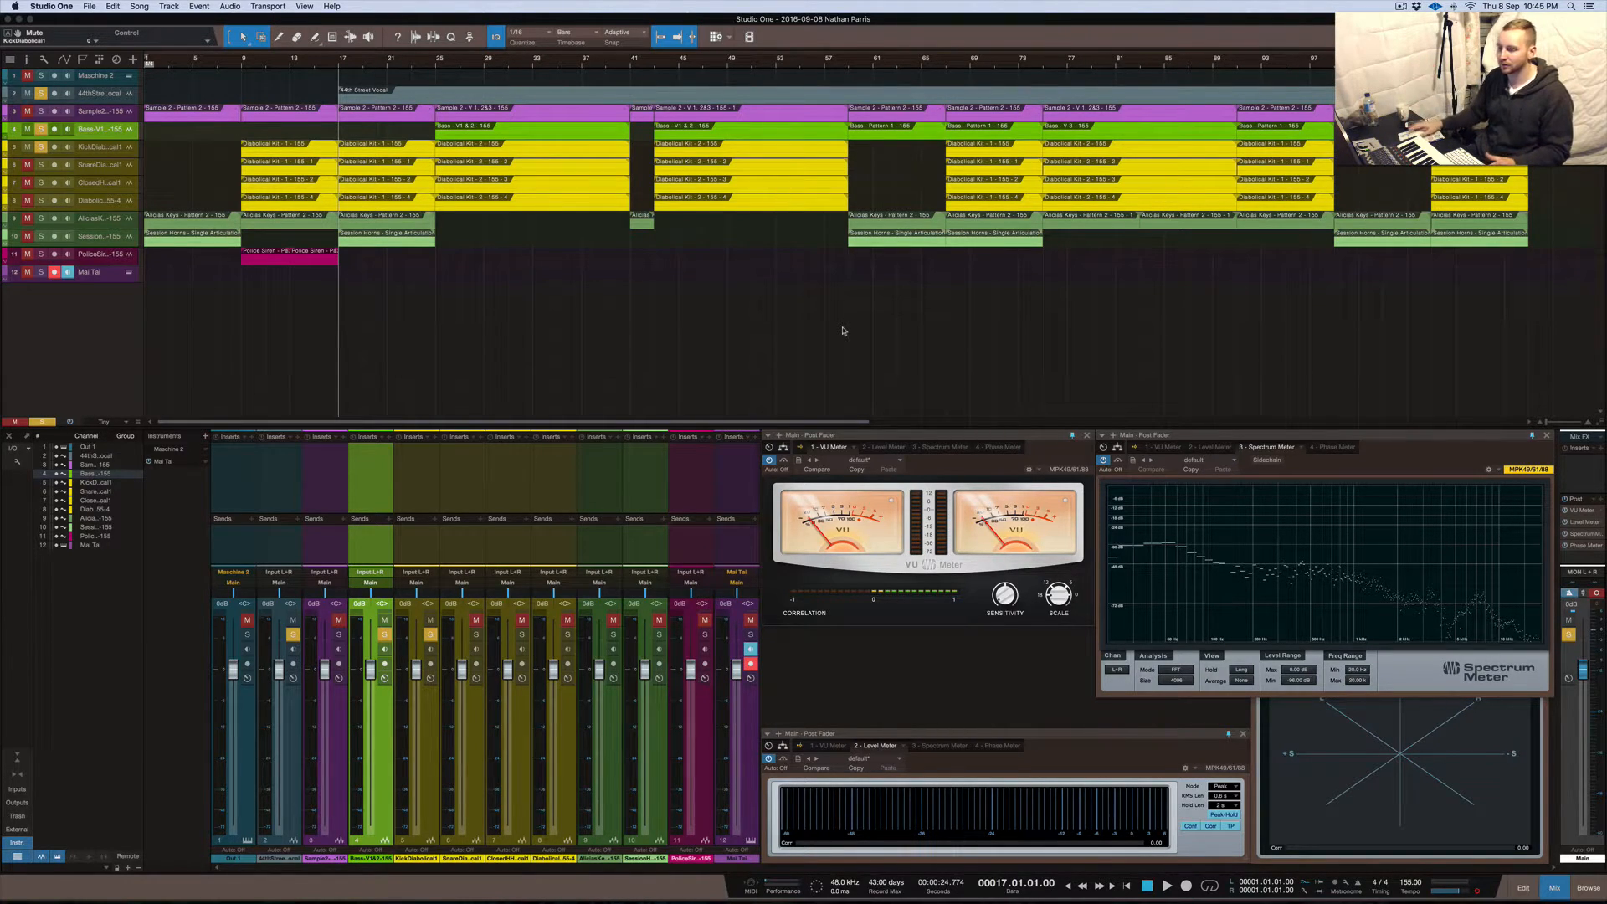
Reduce the solo to the Police Siren track alone and play from bar 9 to examine its spectrum
click(41, 254)
click(241, 61)
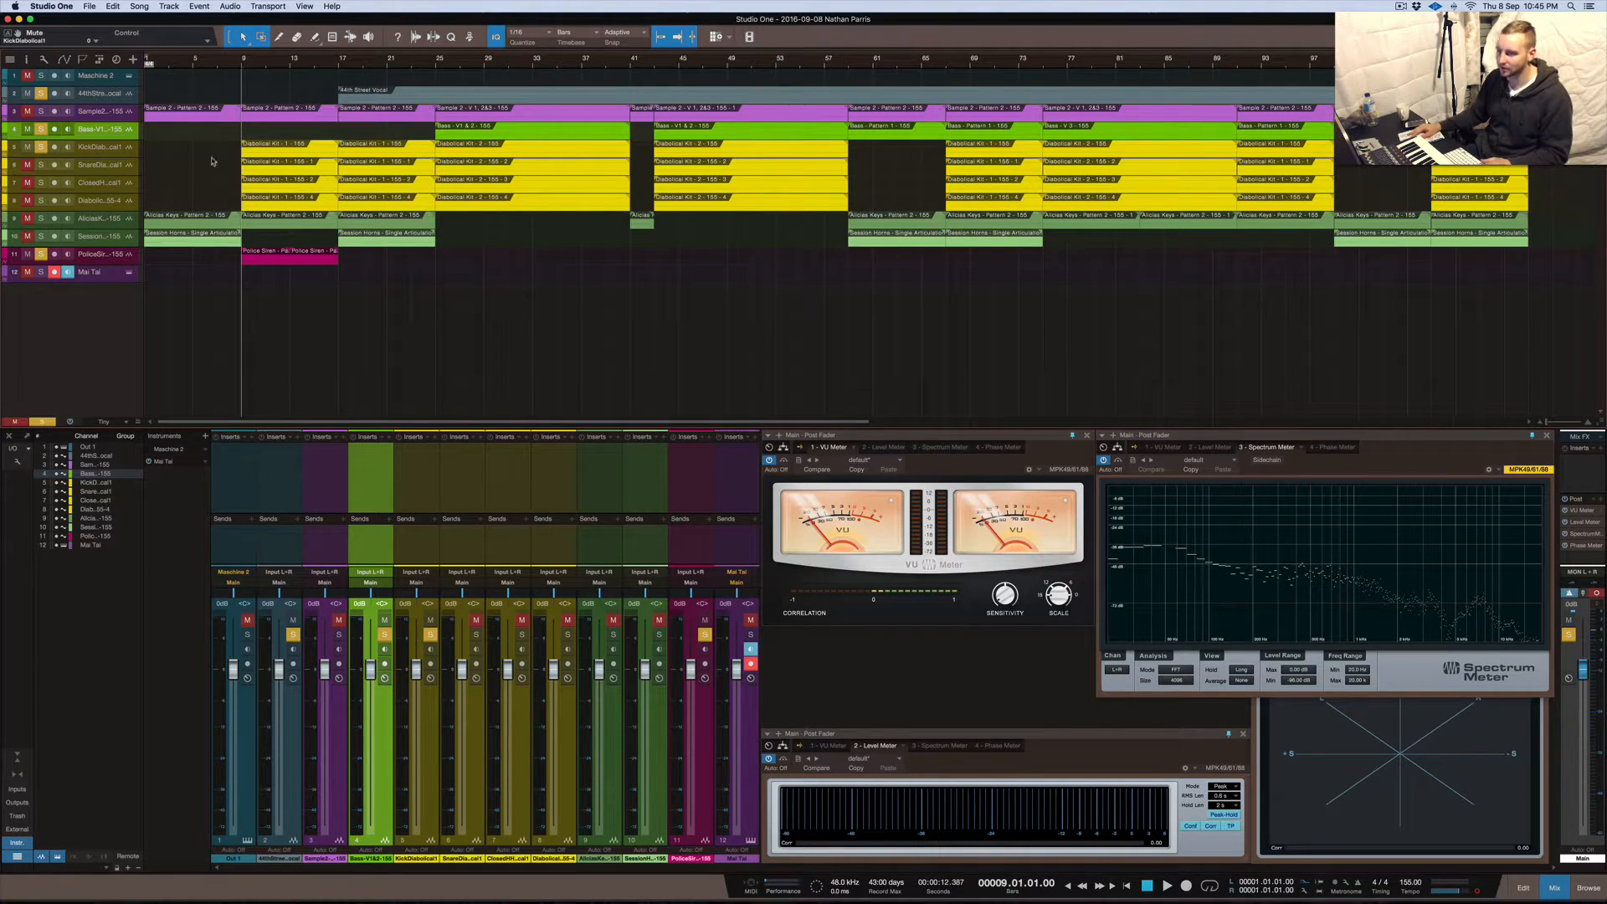
key(space)
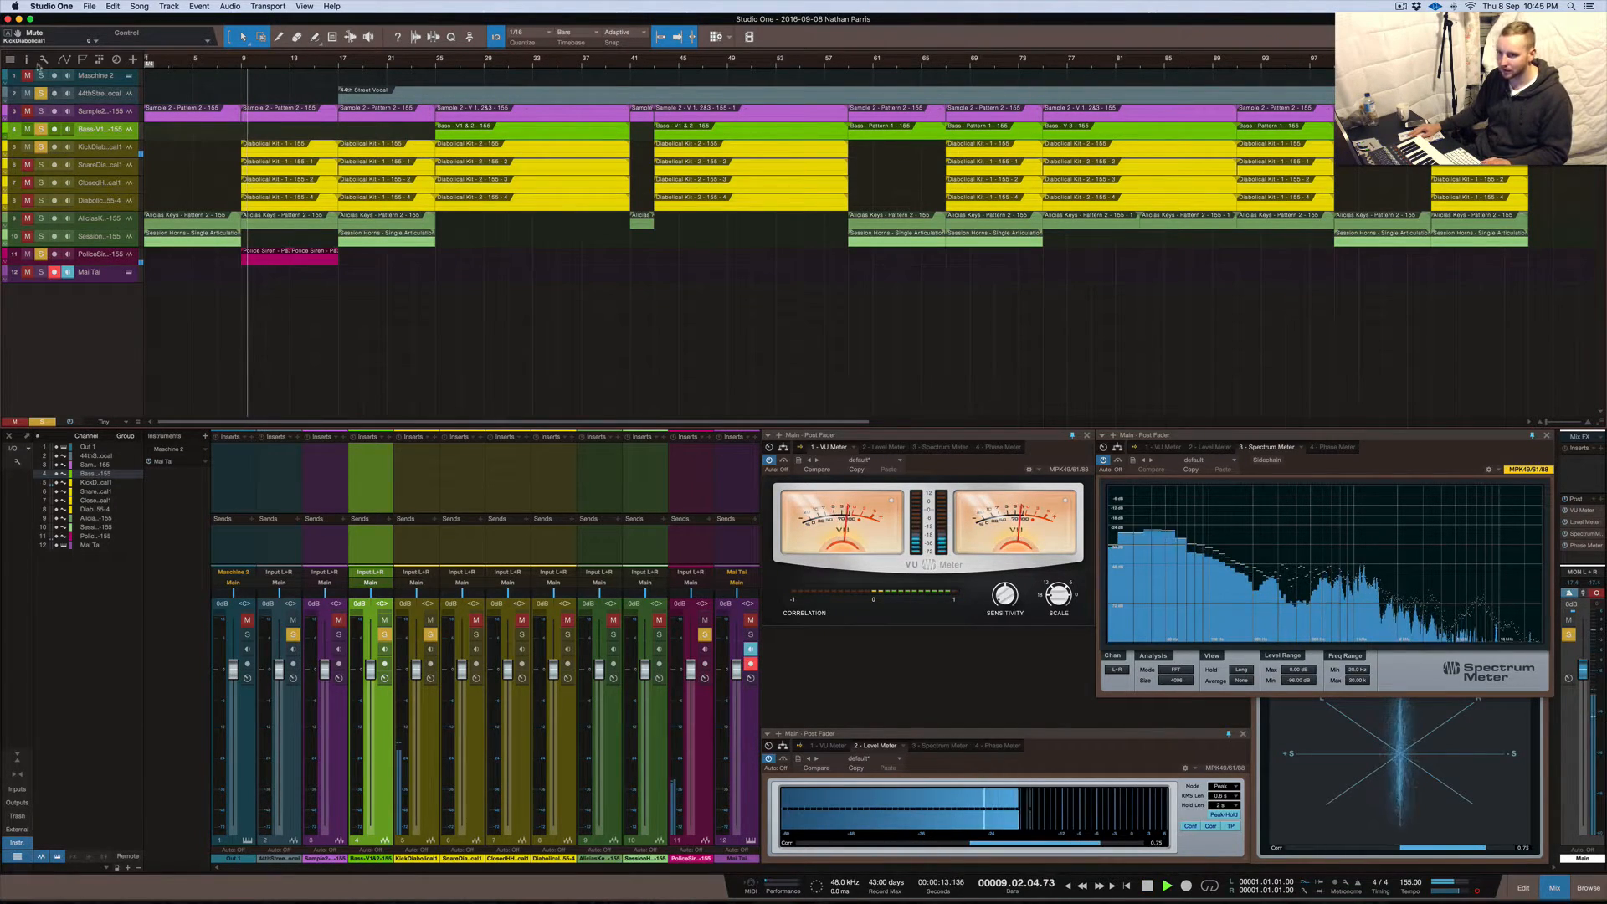
click(41, 129)
click(41, 147)
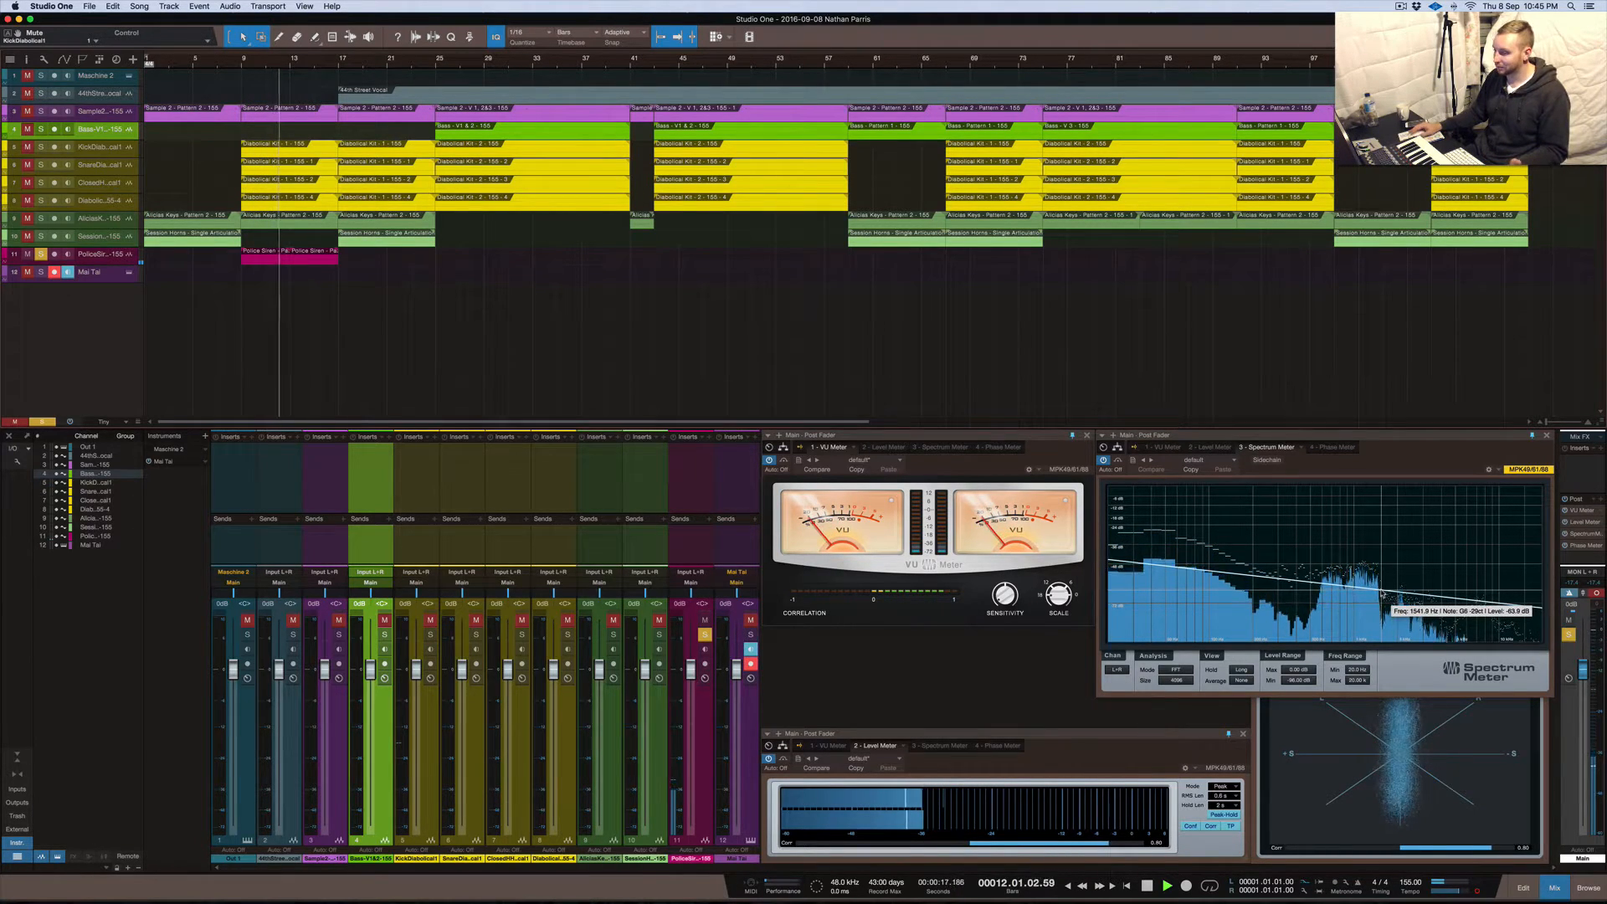
key(space)
key(space)
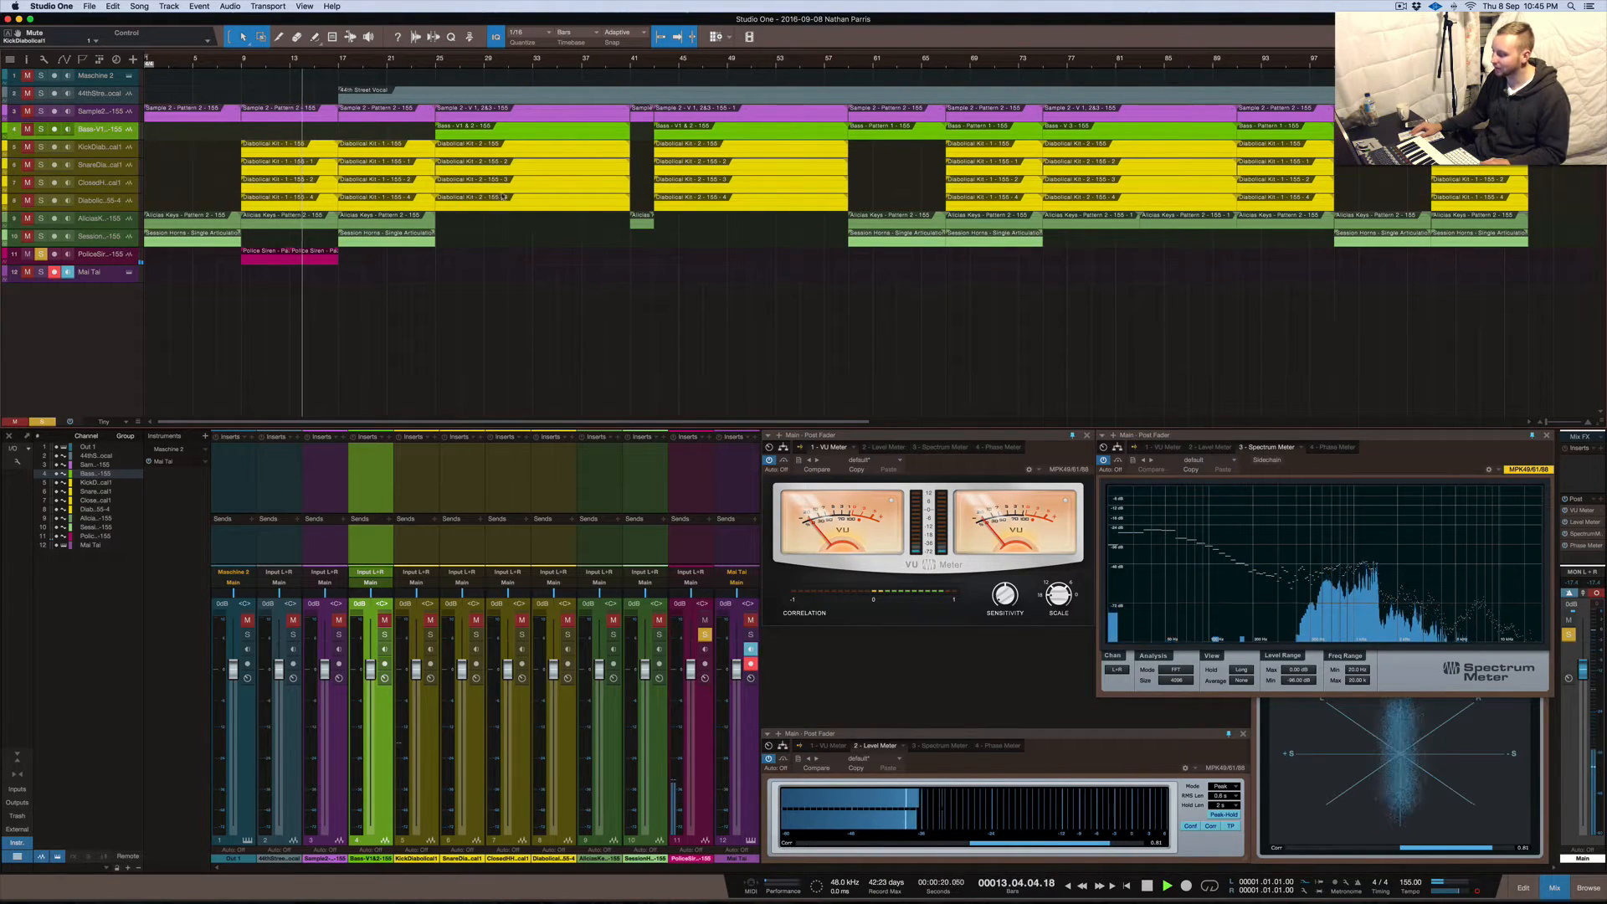
key(space)
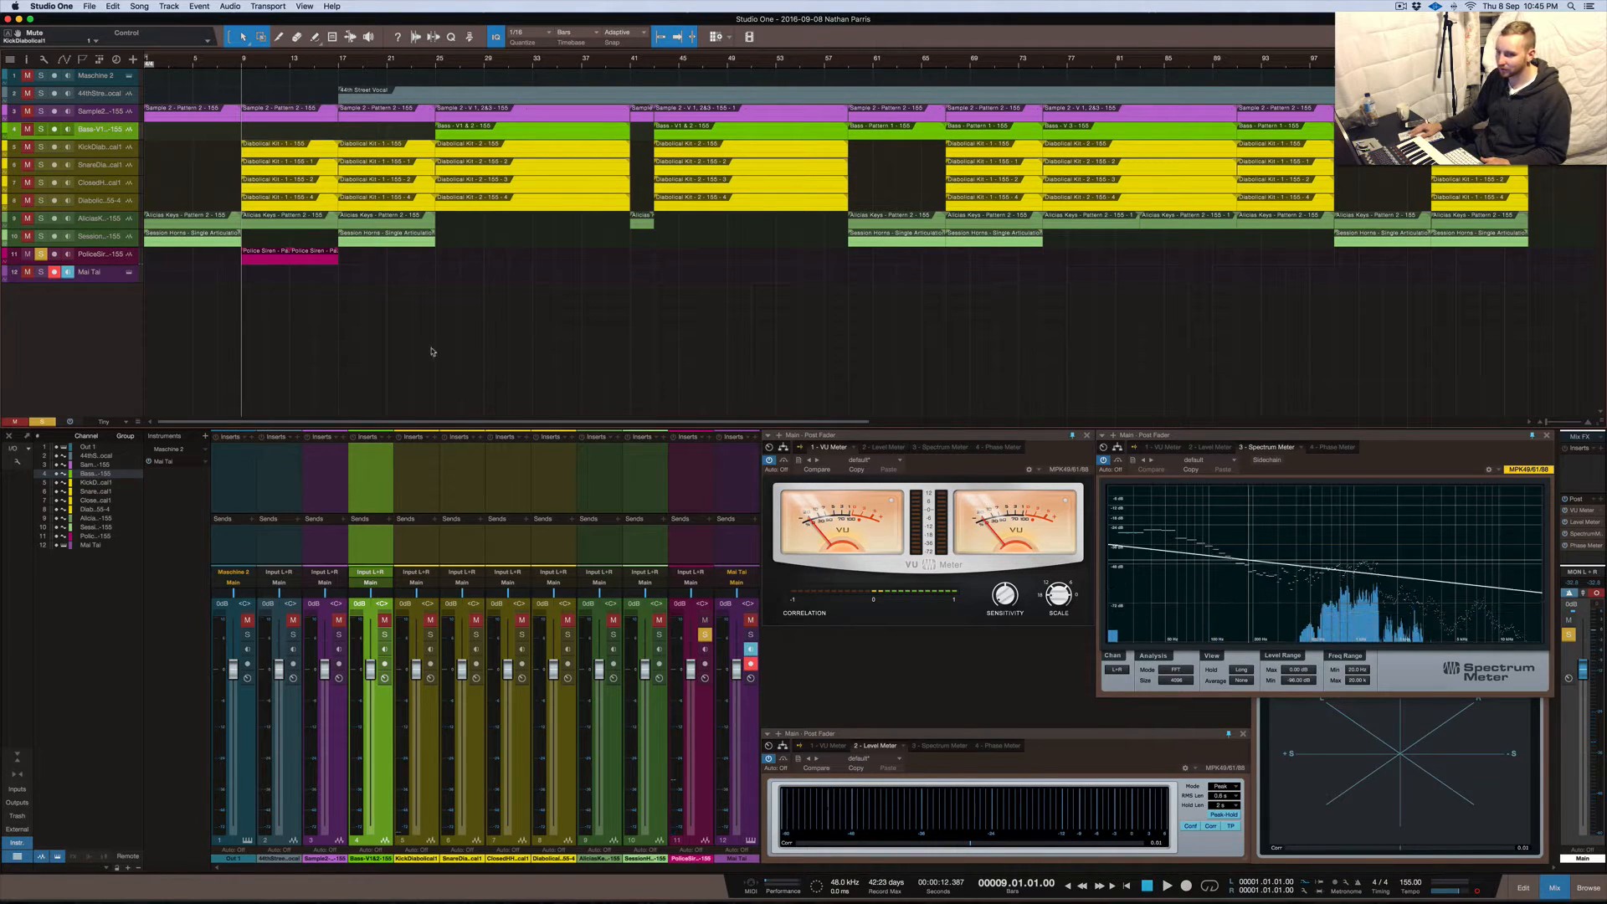
Switch the solo to the Alicias Keys track and raise its fader to +10 dB while checking its spectrum from bar 9
click(42, 254)
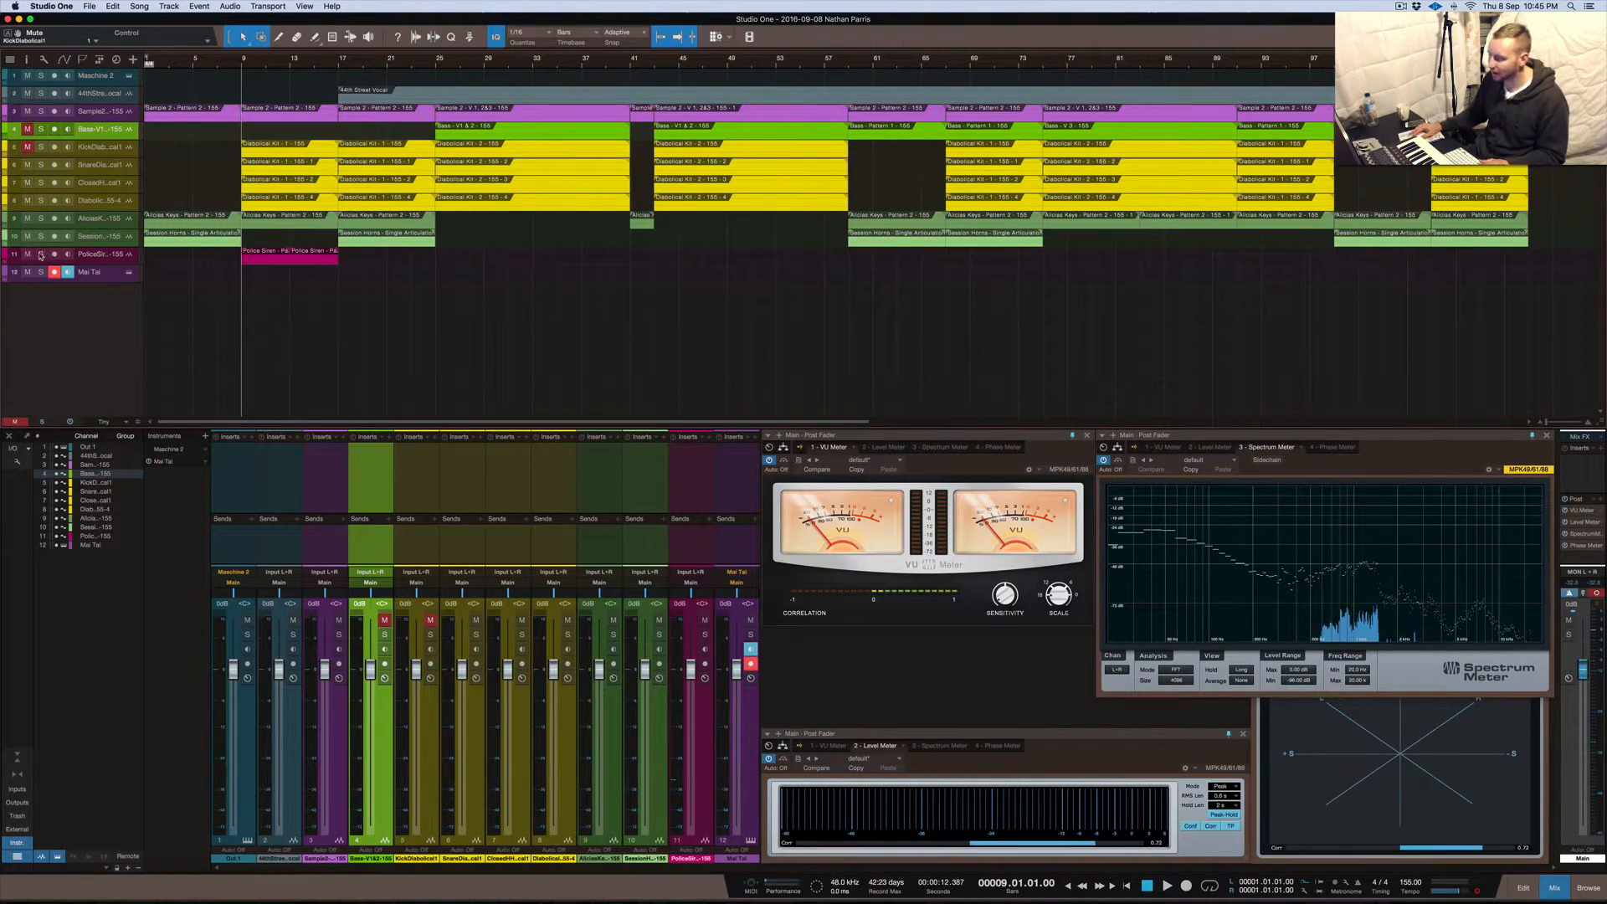
click(41, 236)
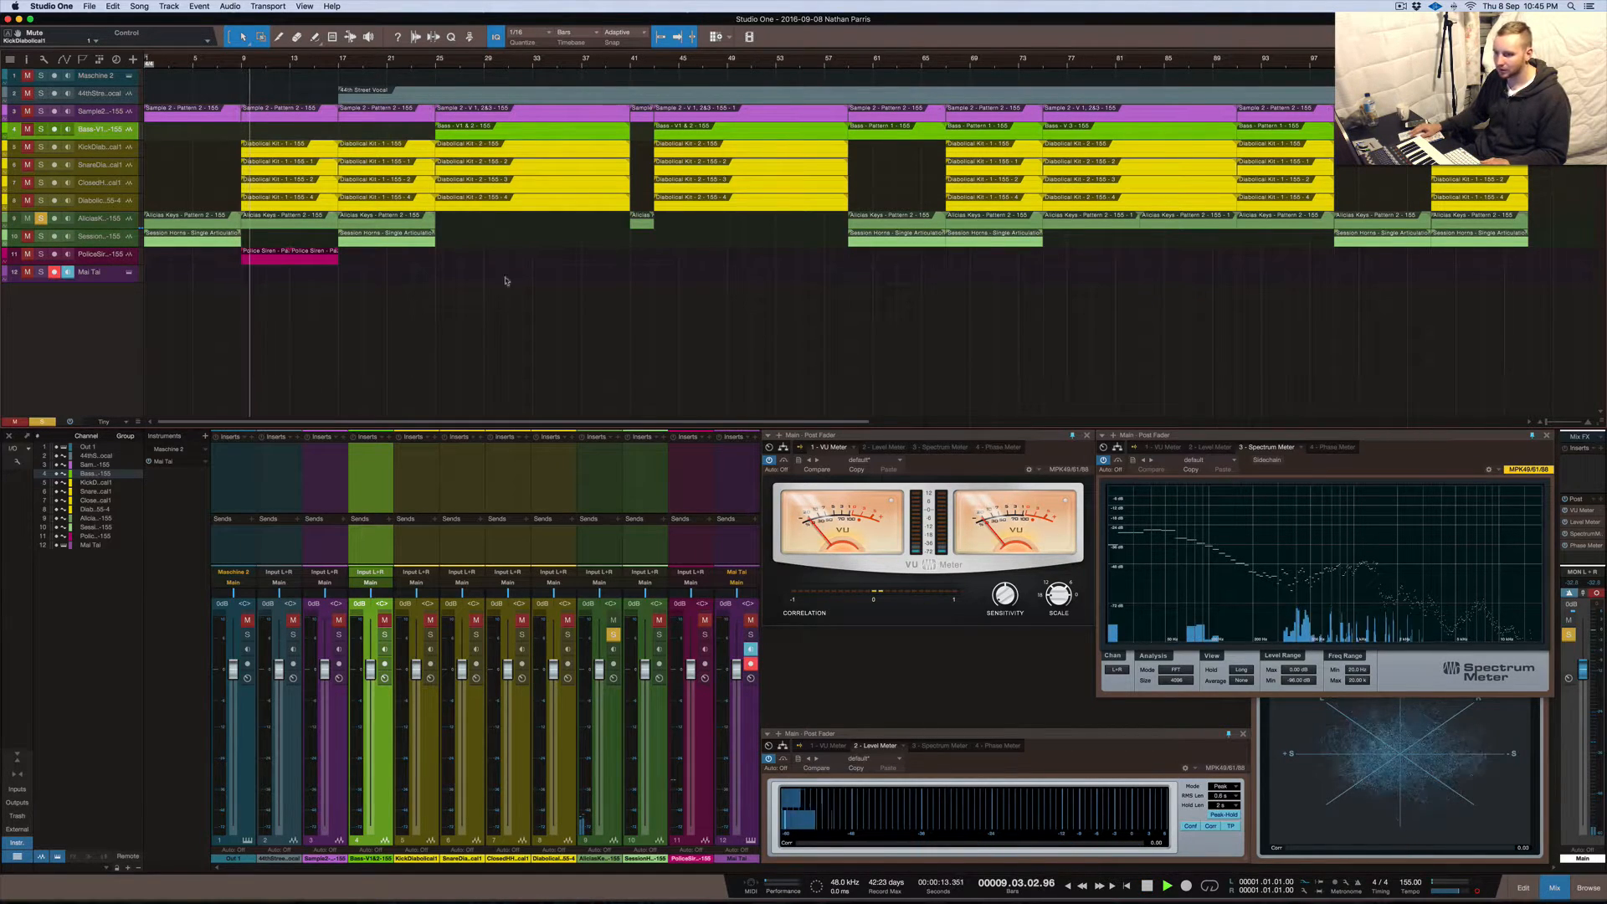
click(108, 220)
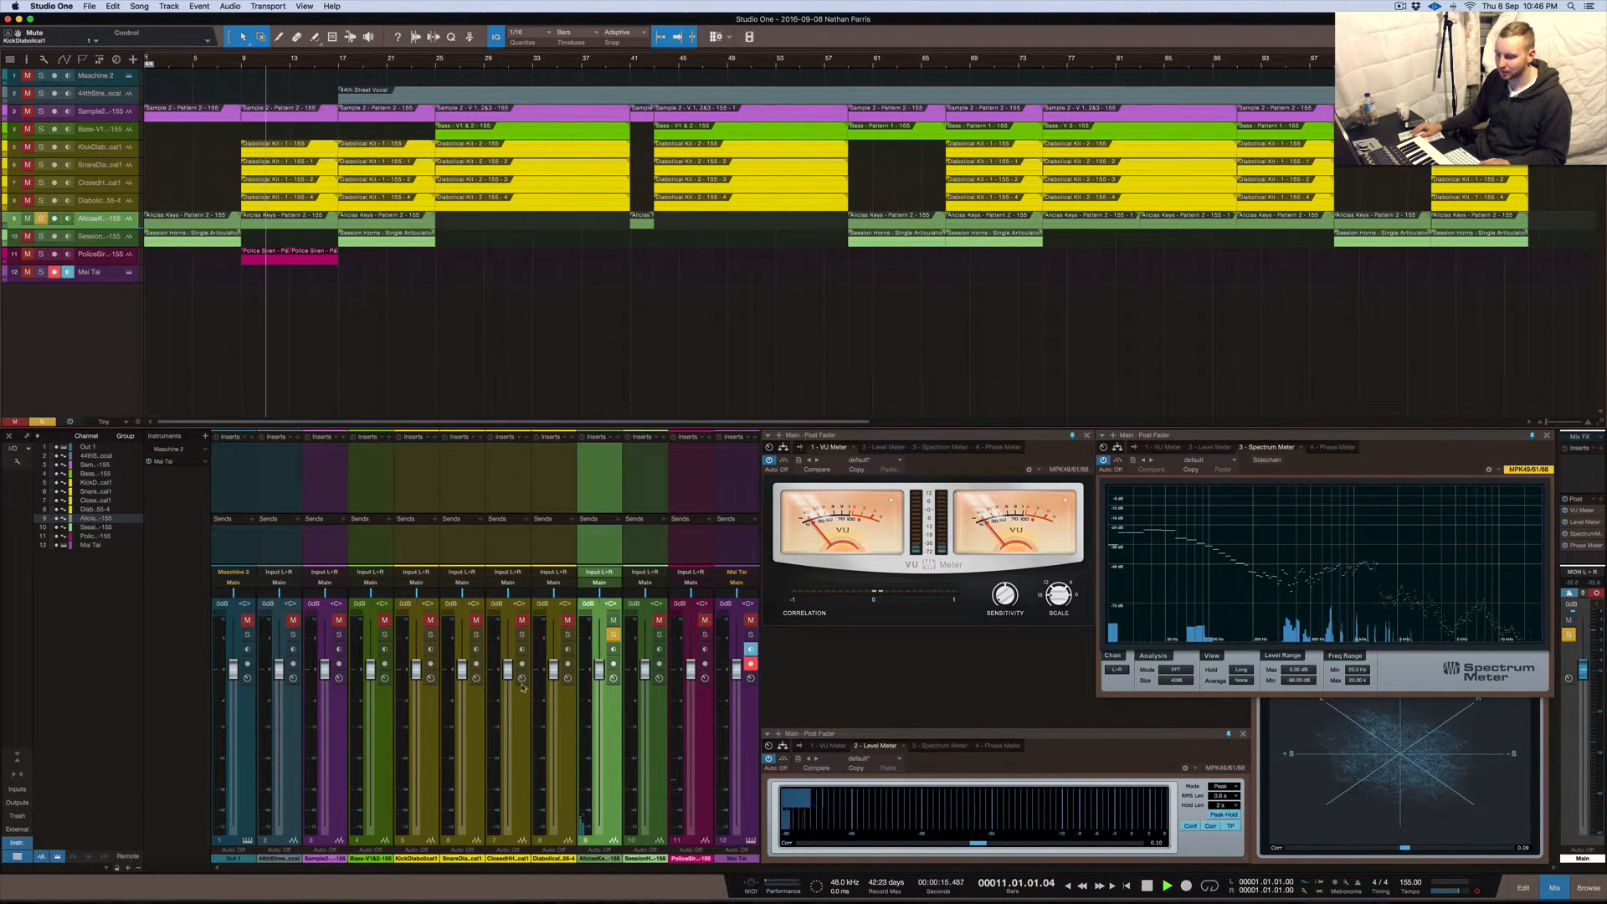
drag(599, 669, 599, 618)
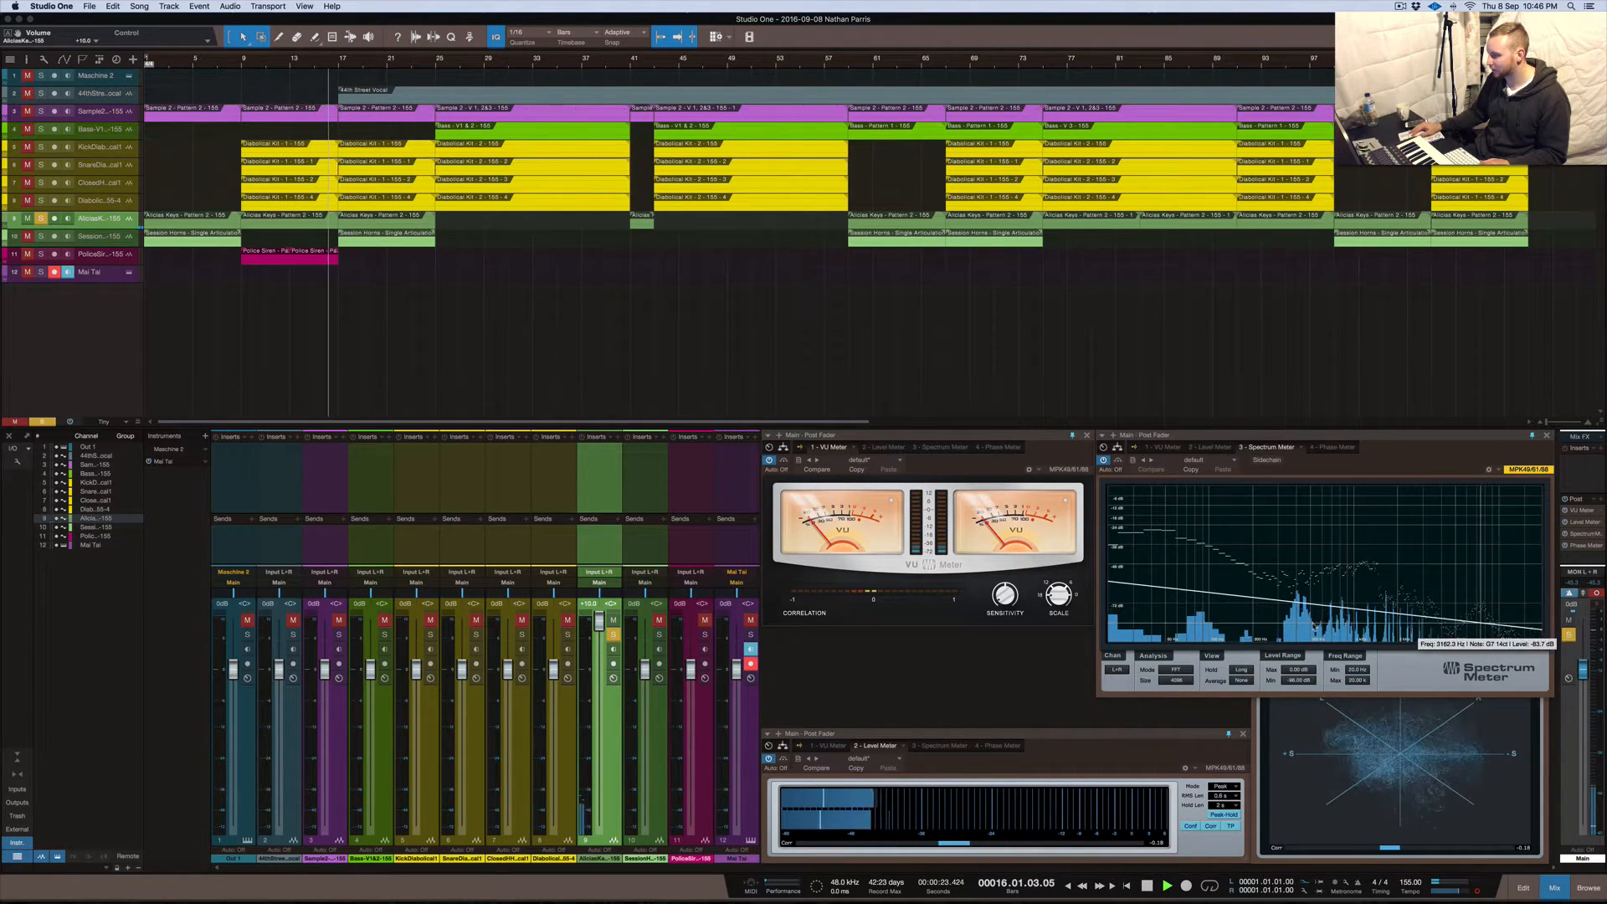
key(space)
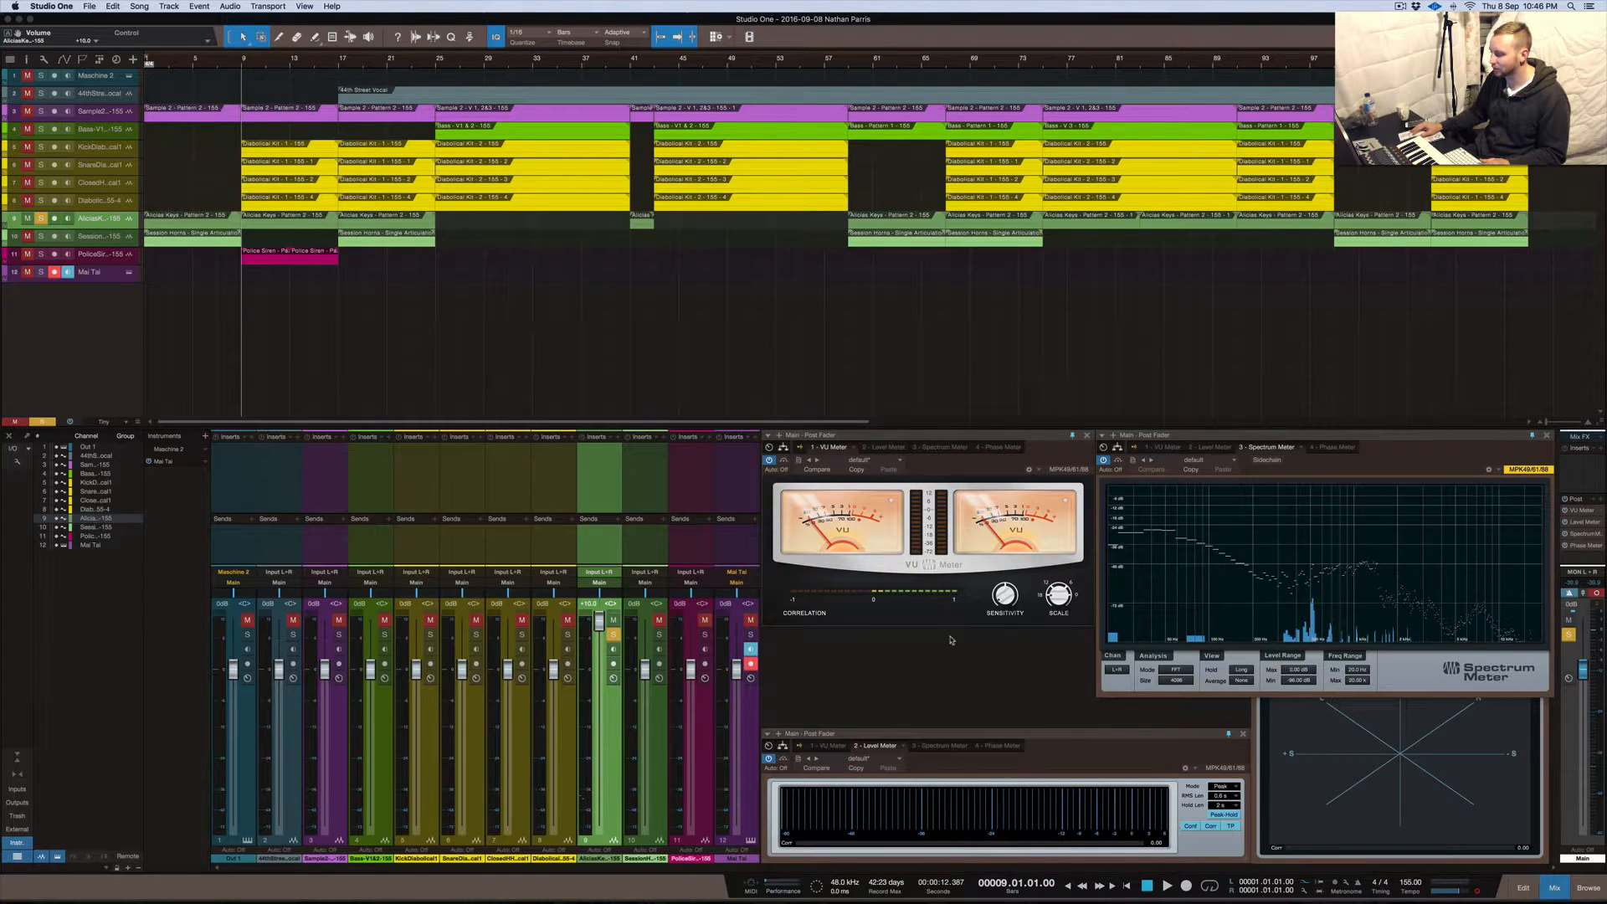
Reset the Alicias Keys fader to 0 dB and clear its solo along with the Bass and Kick mutes
alt+click(600, 621)
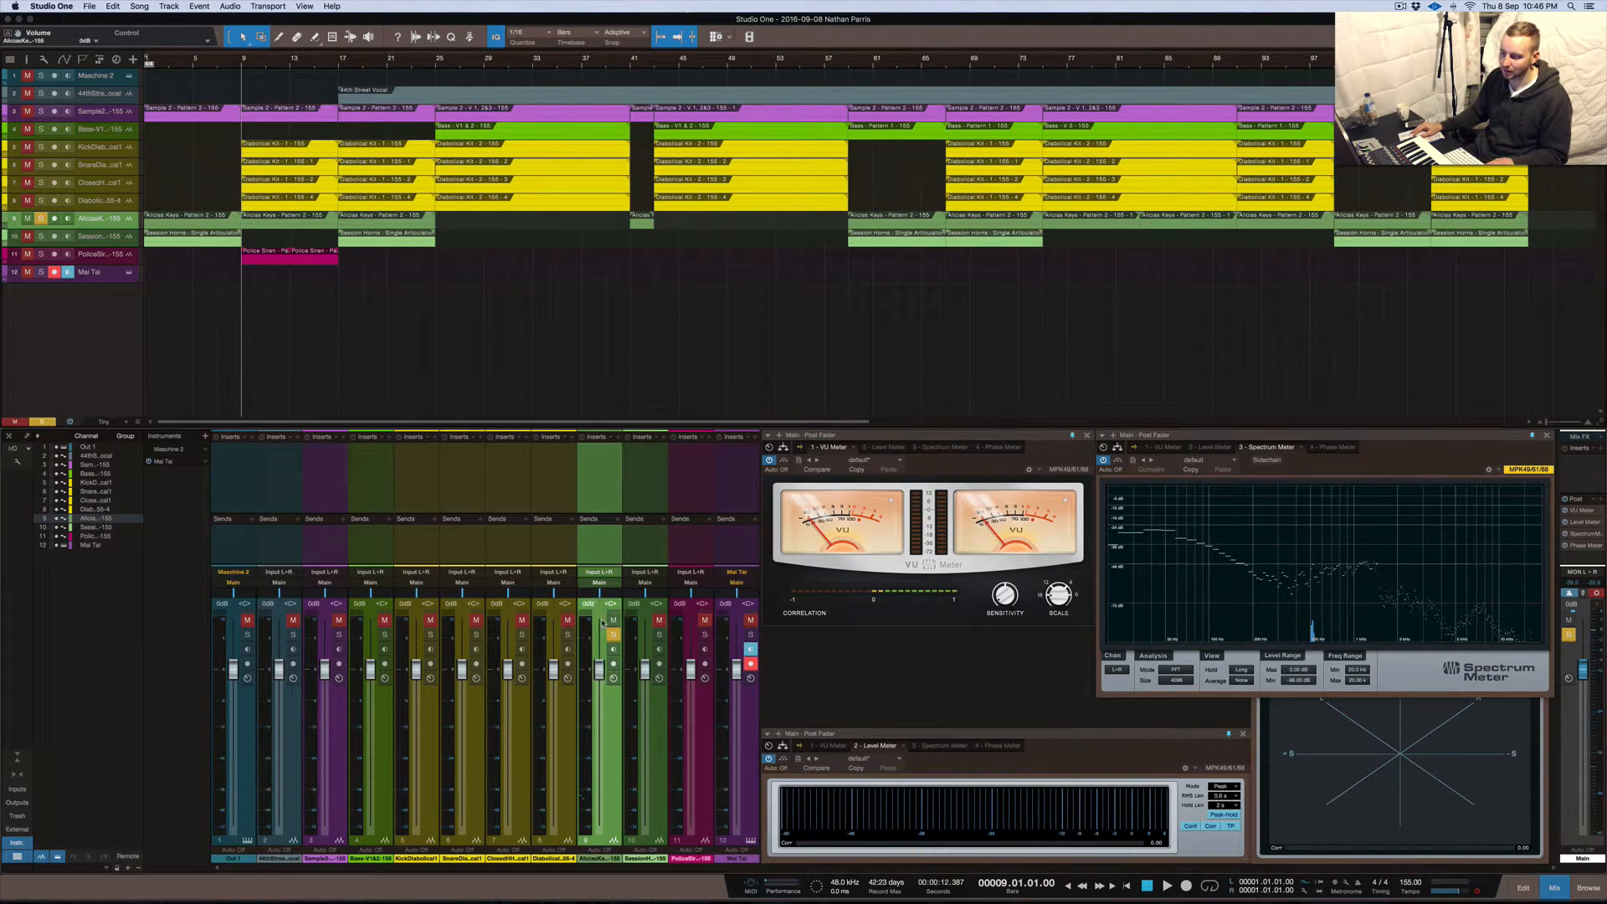
click(613, 636)
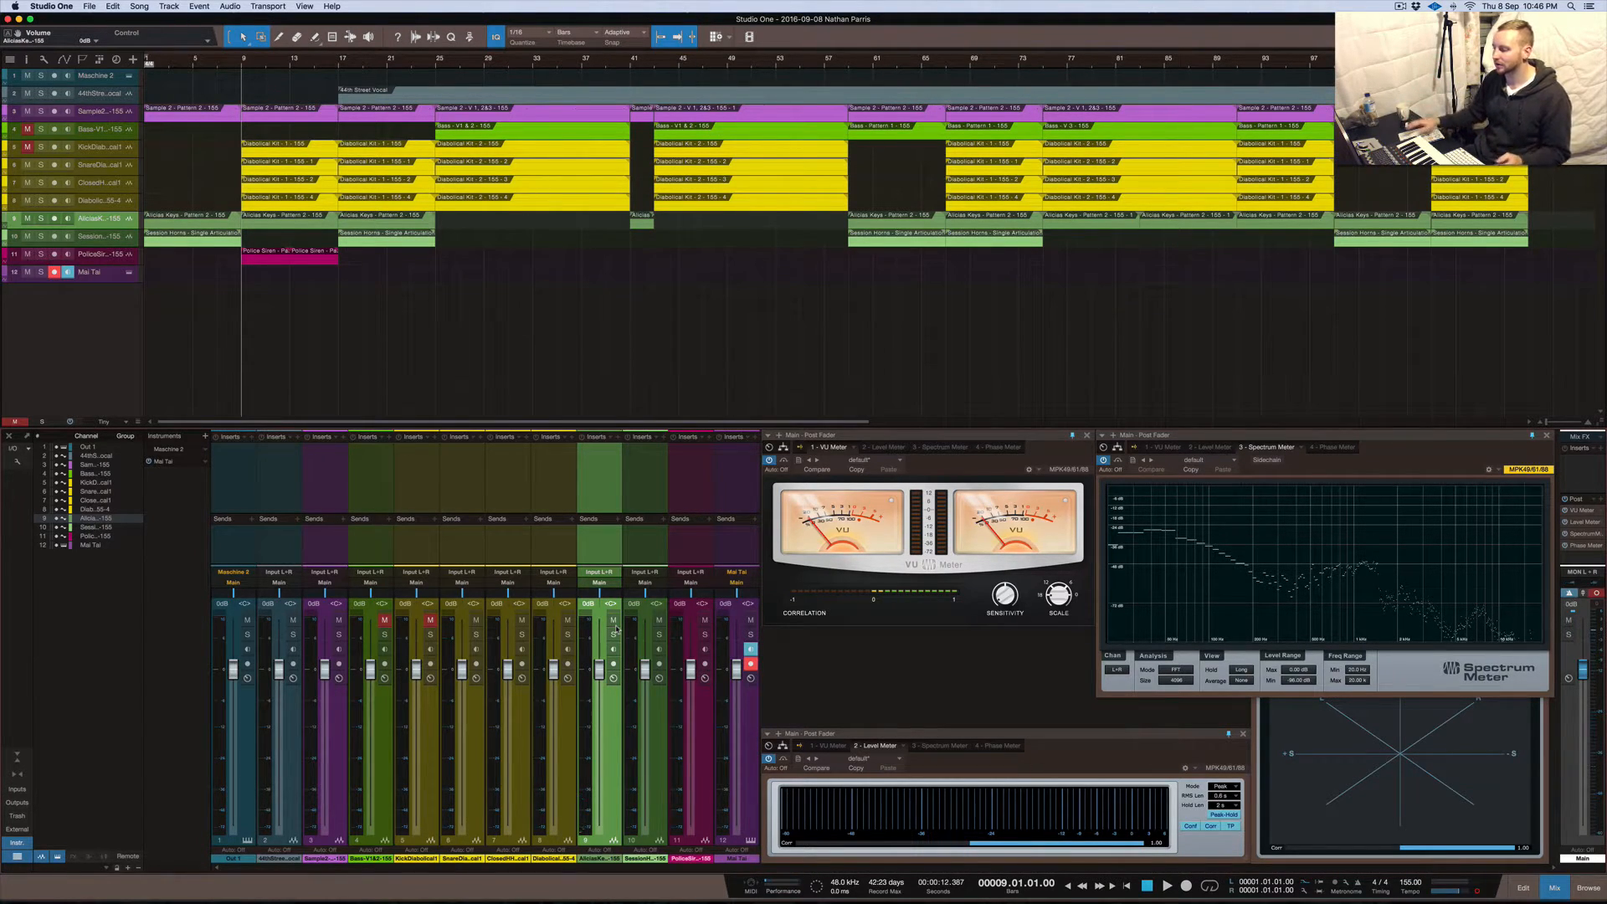
click(28, 129)
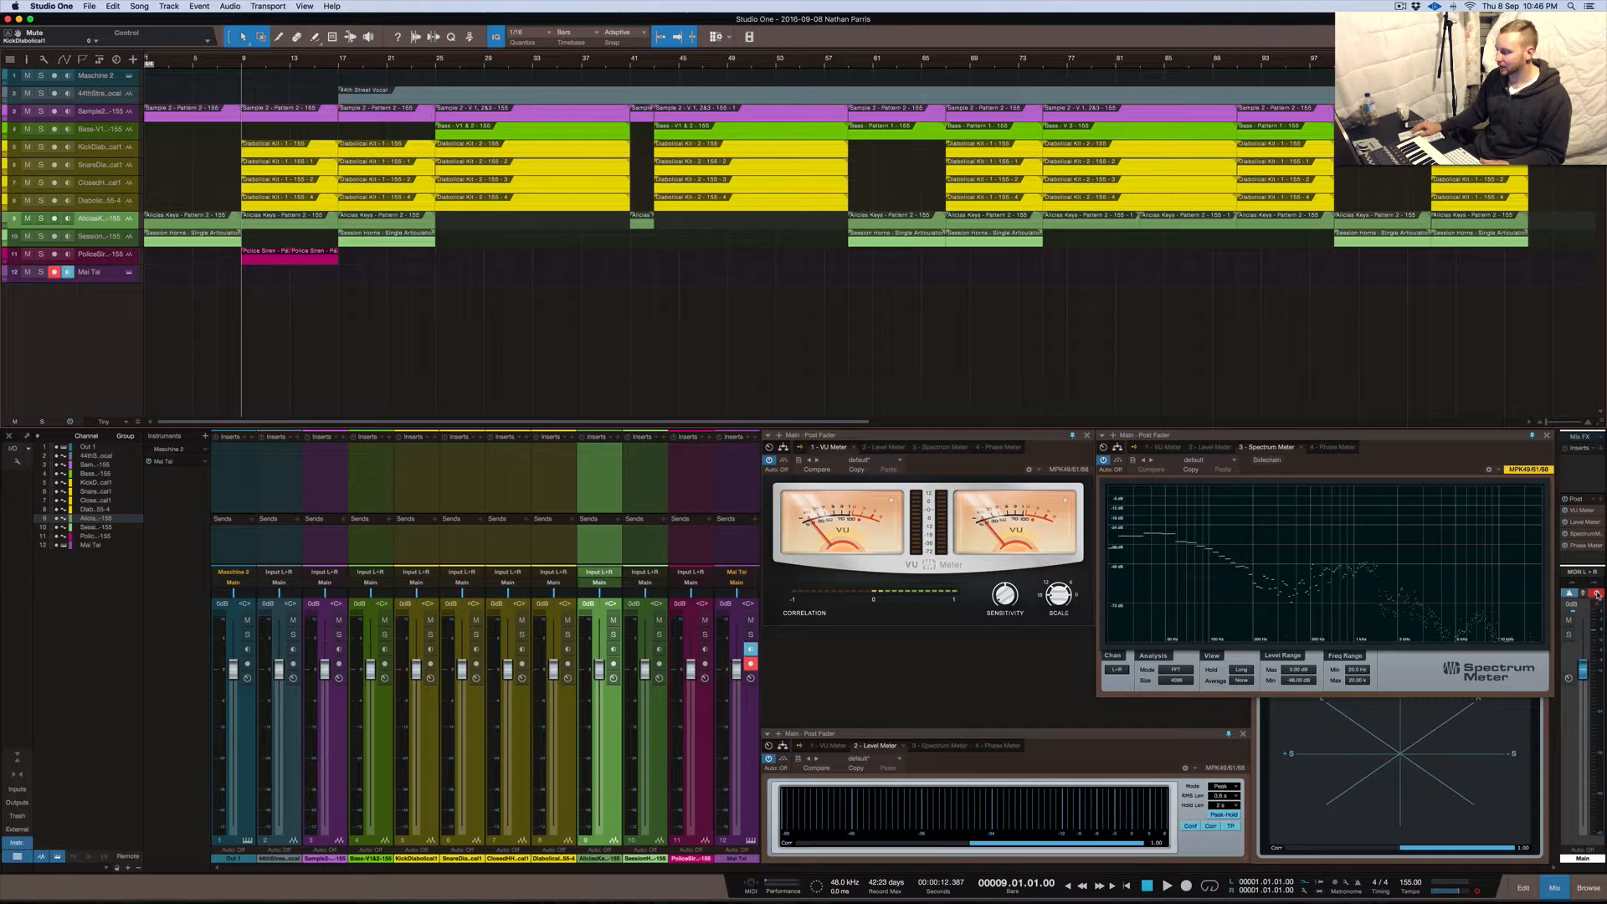
Play the full arrangement from bar 1 and slightly lower the Kick and closed hi-hat faders
key(comma)
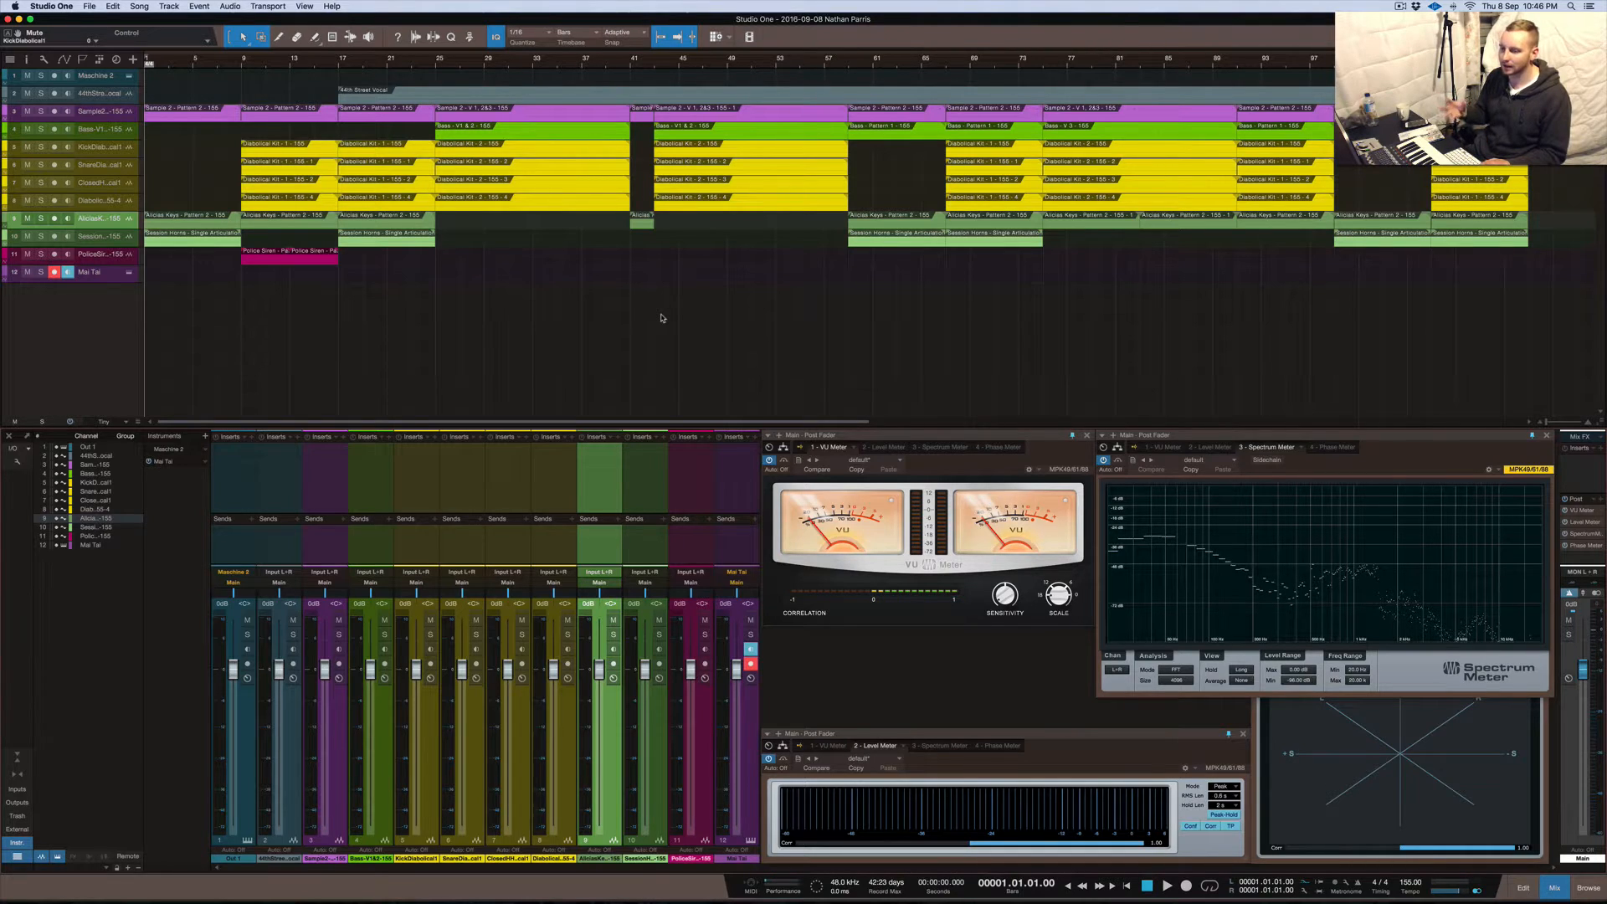
key(space)
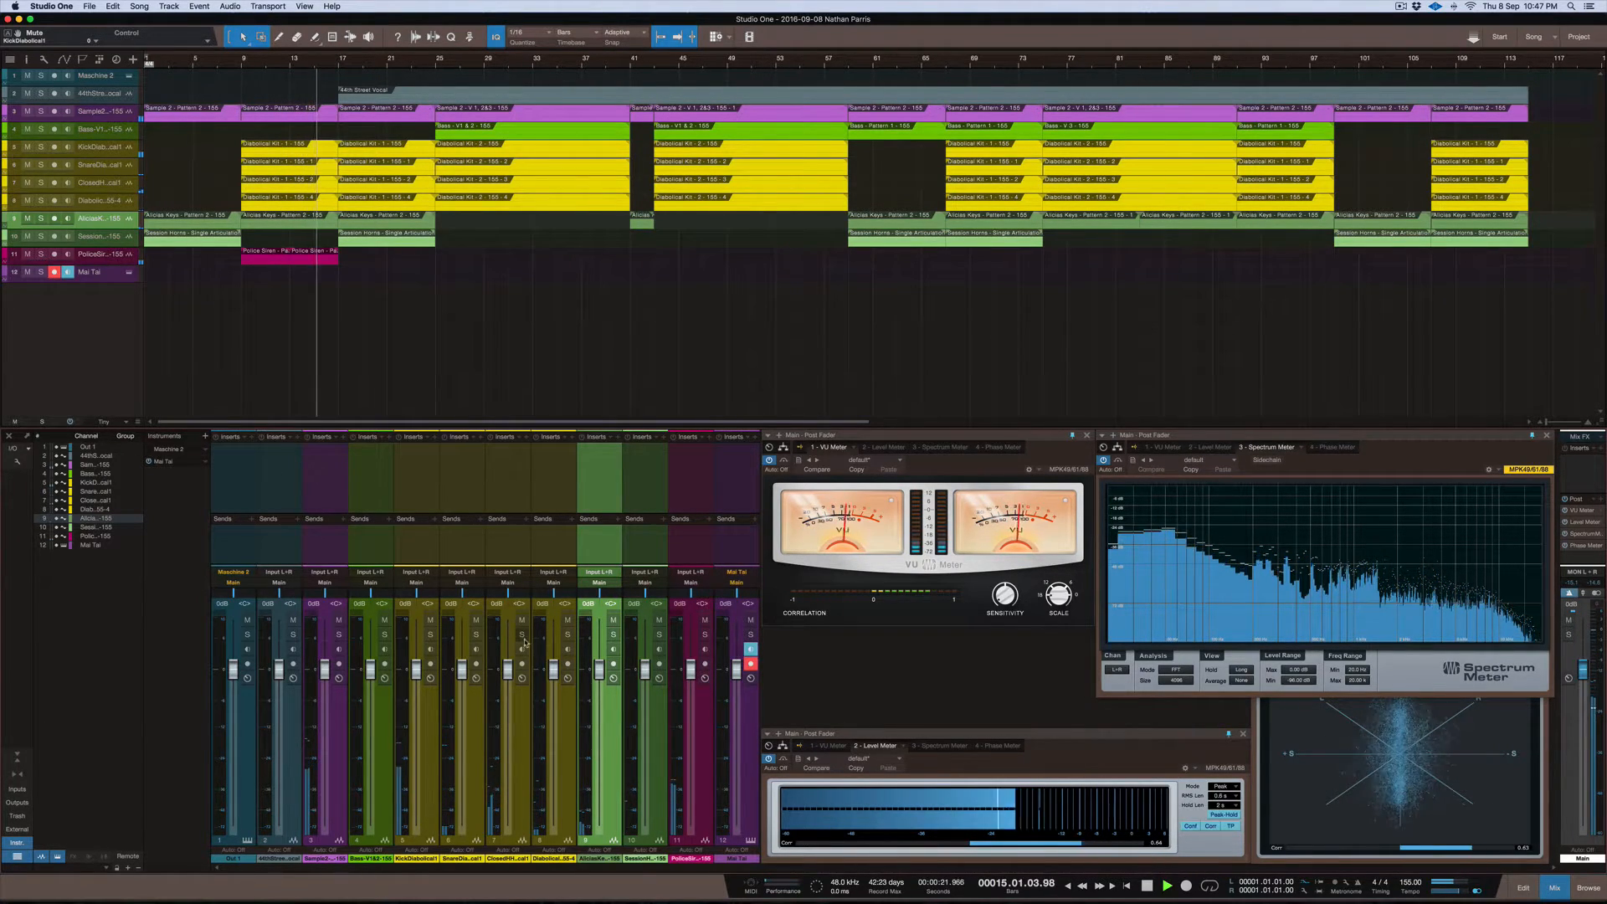
drag(416, 668, 417, 673)
click(1599, 593)
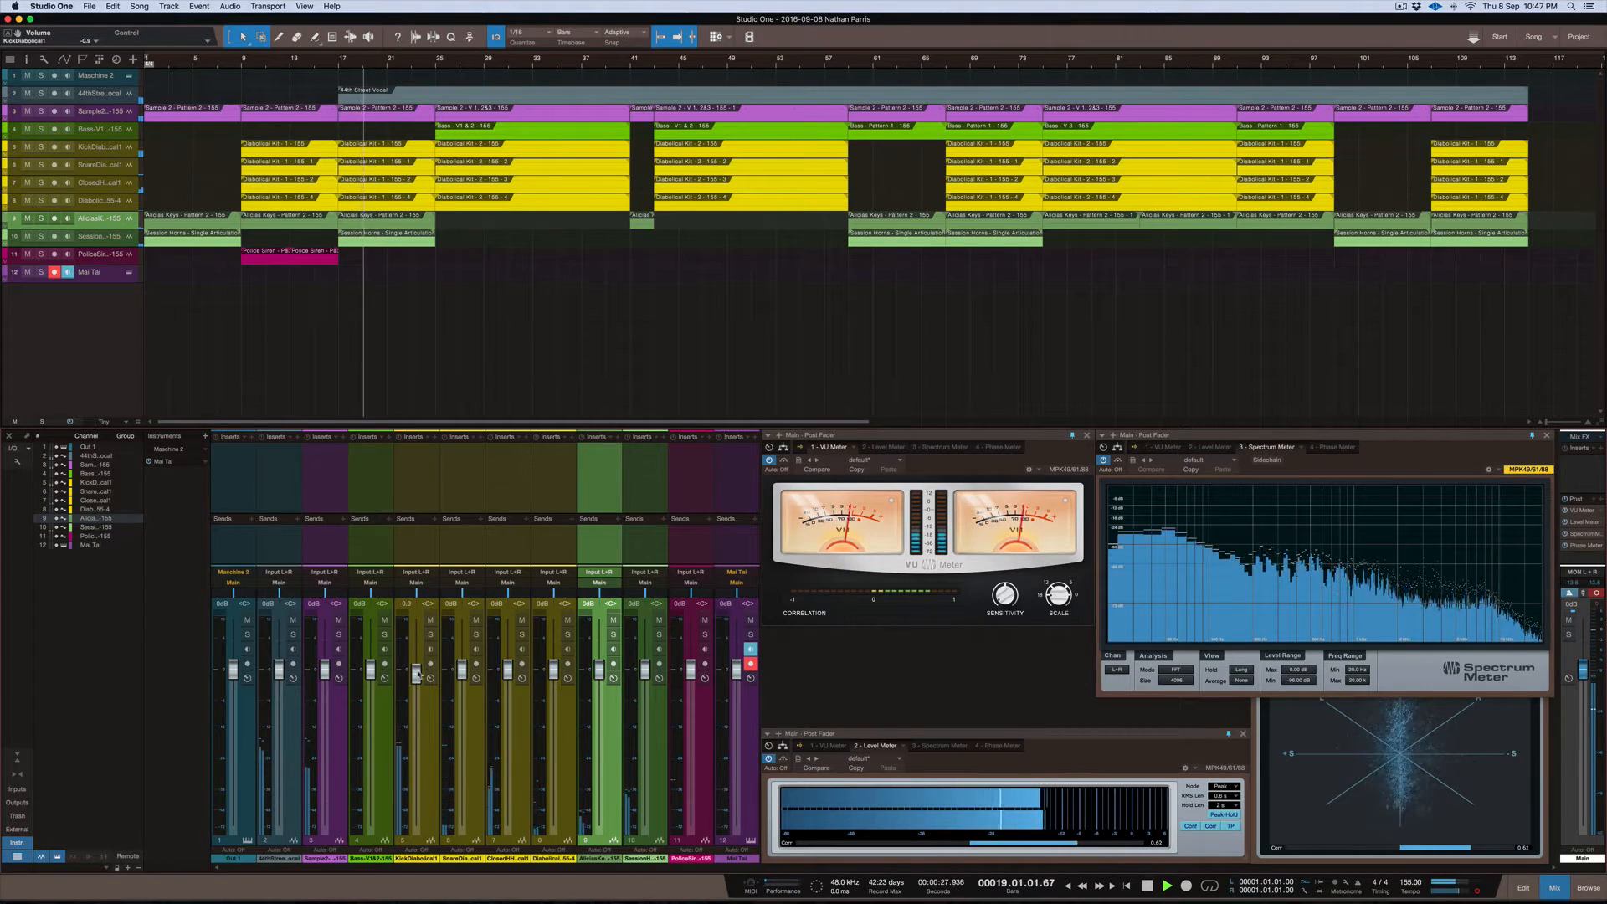
drag(417, 673, 416, 671)
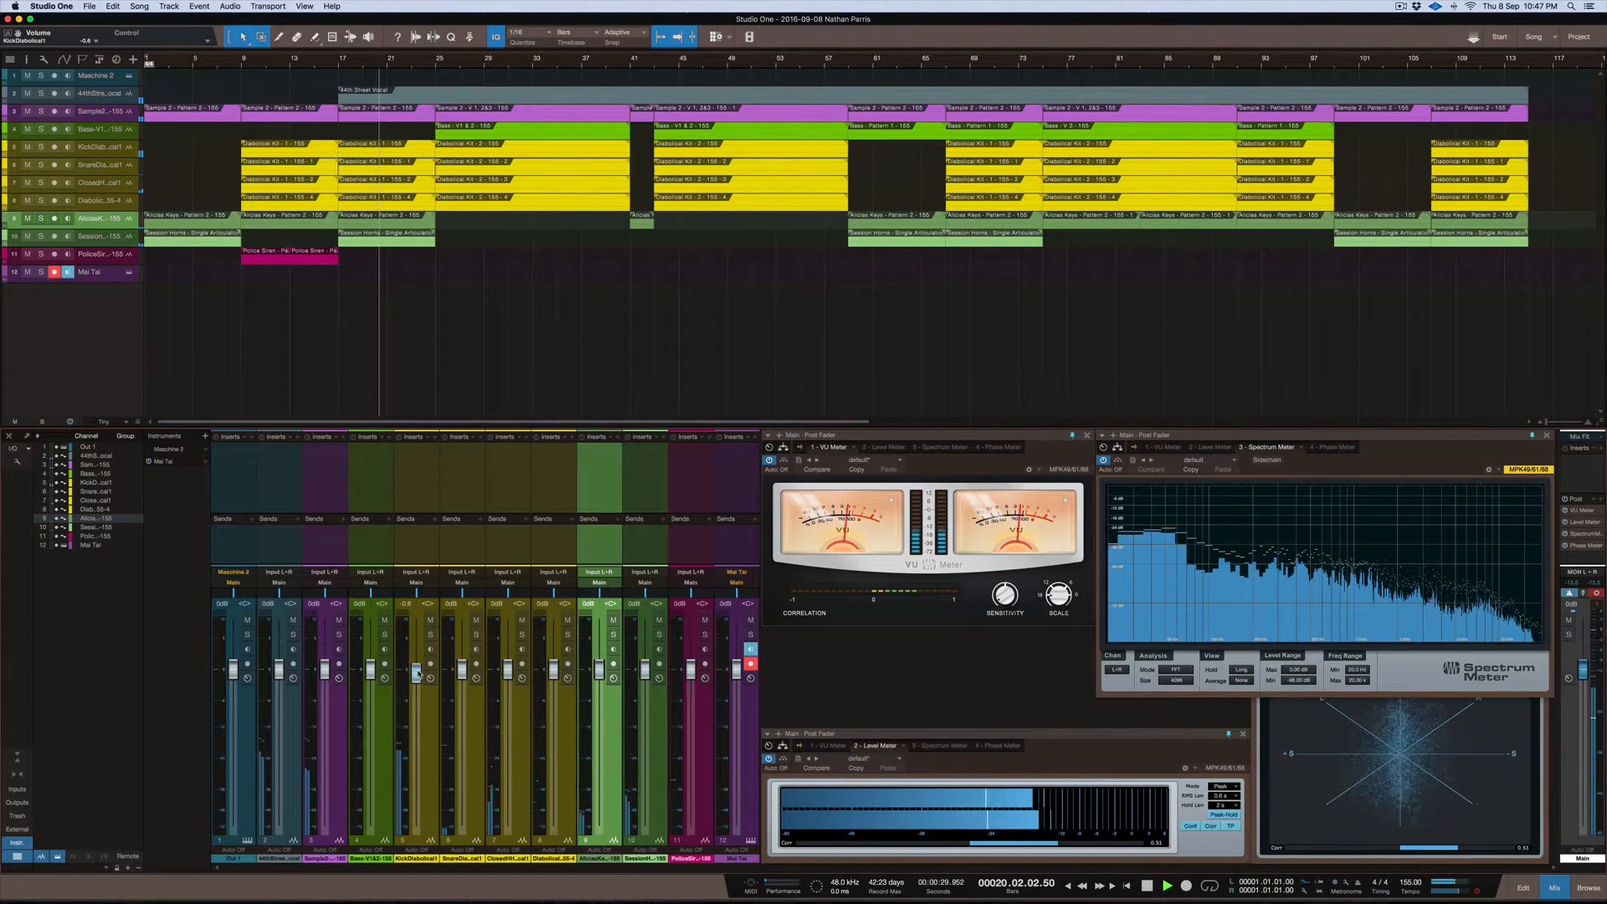
drag(507, 671, 507, 676)
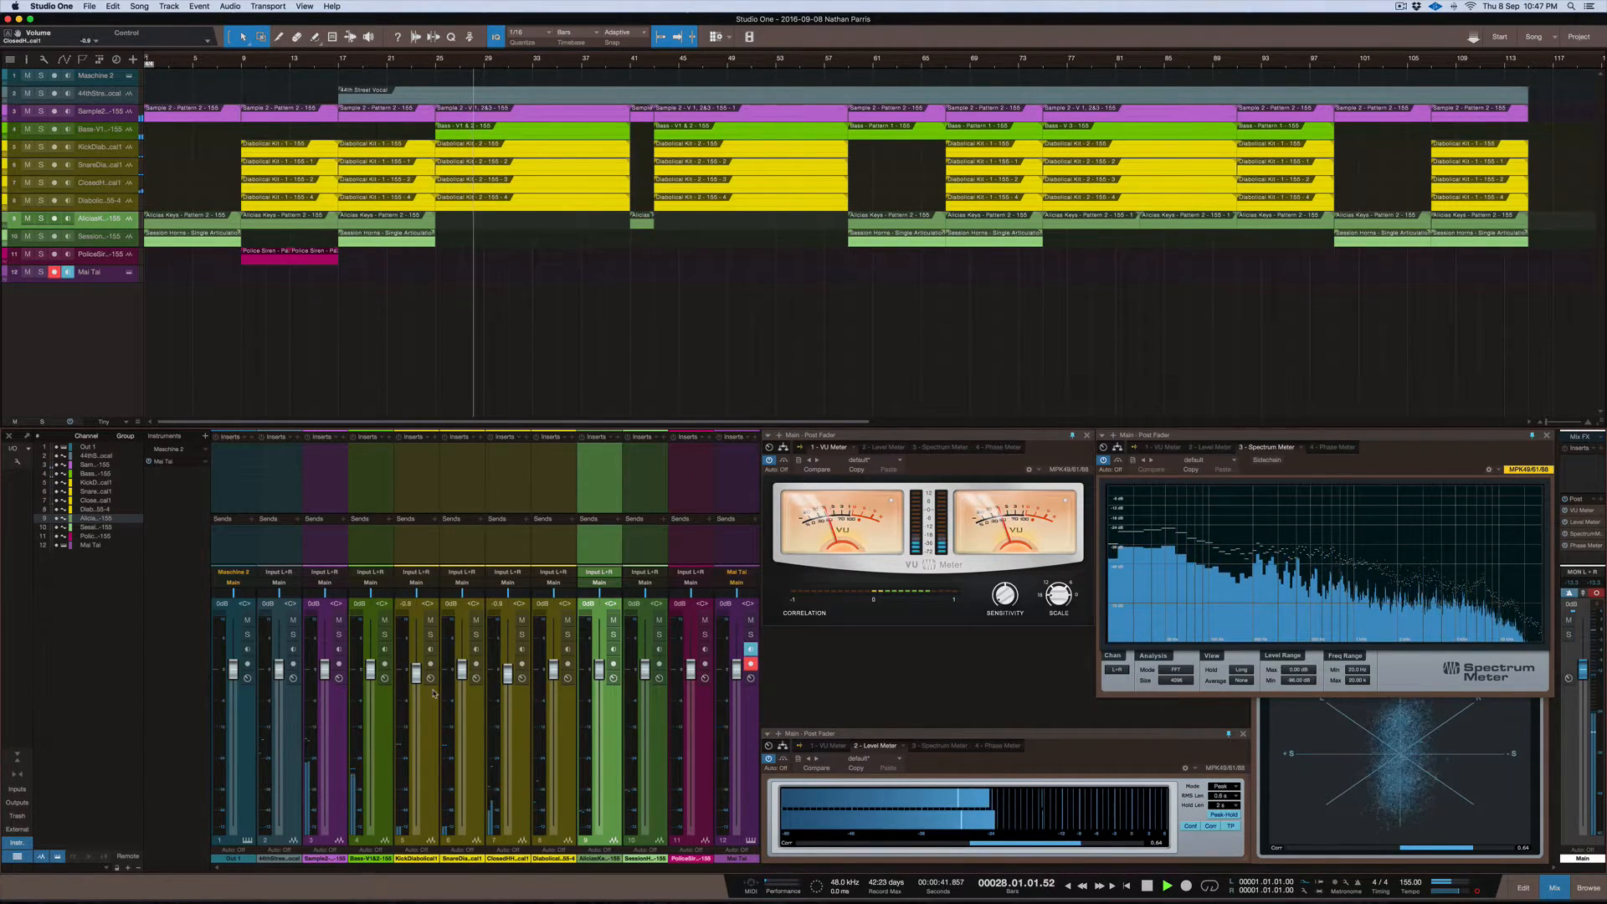
Insert a PreSonus Pro EQ on the Kick Diabolical track and shift its LF band to the lowest frequencies with a slight cut
click(438, 439)
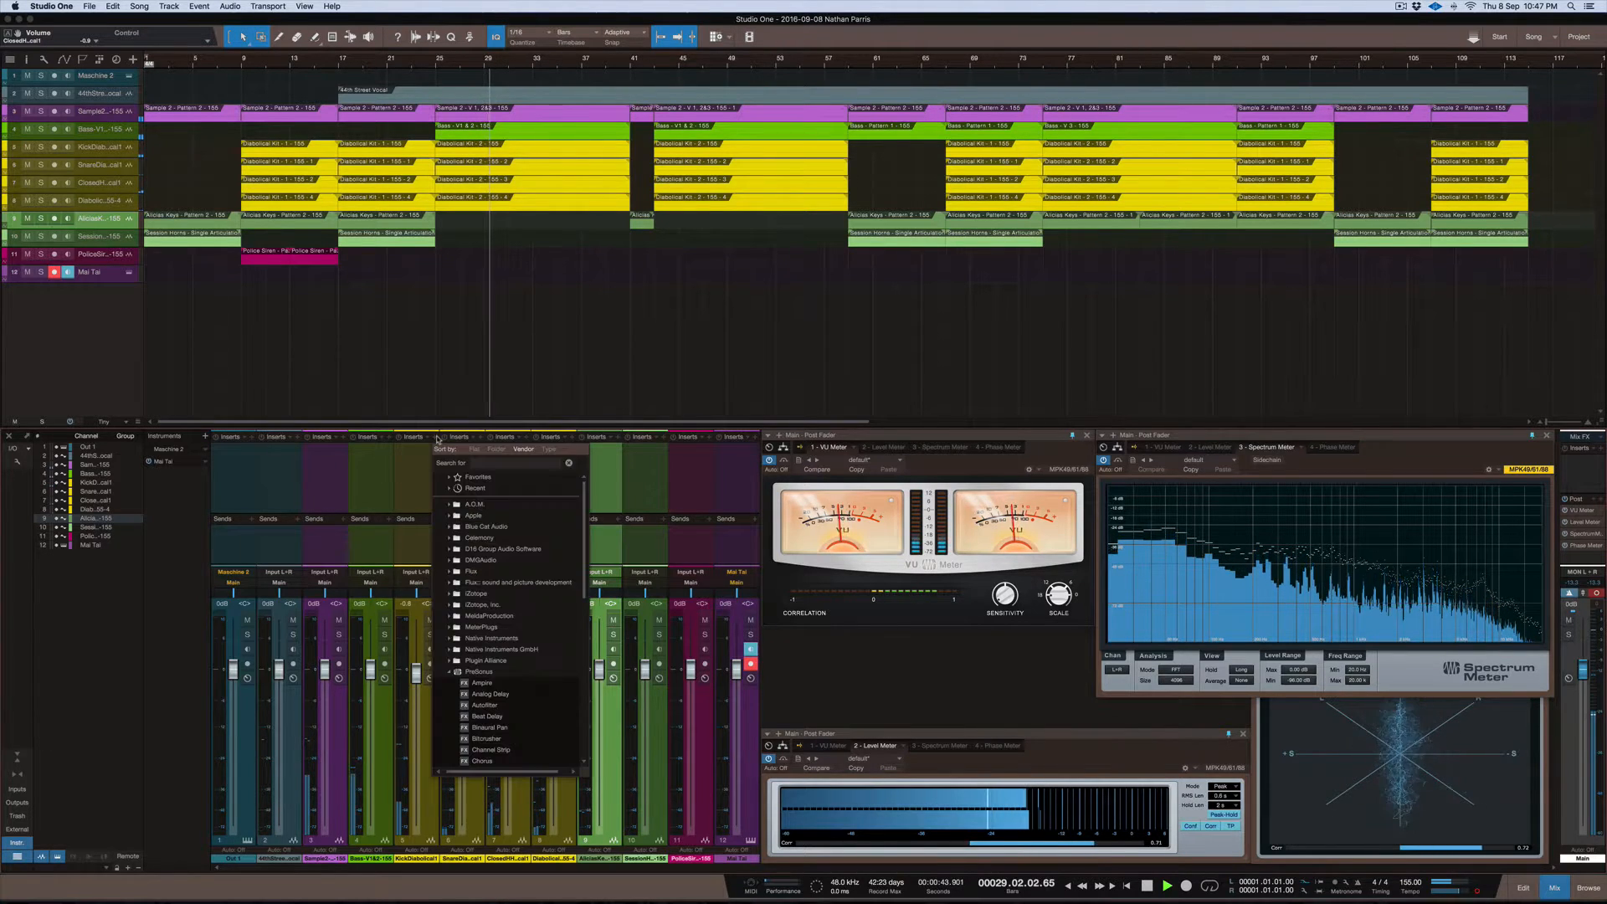
click(453, 672)
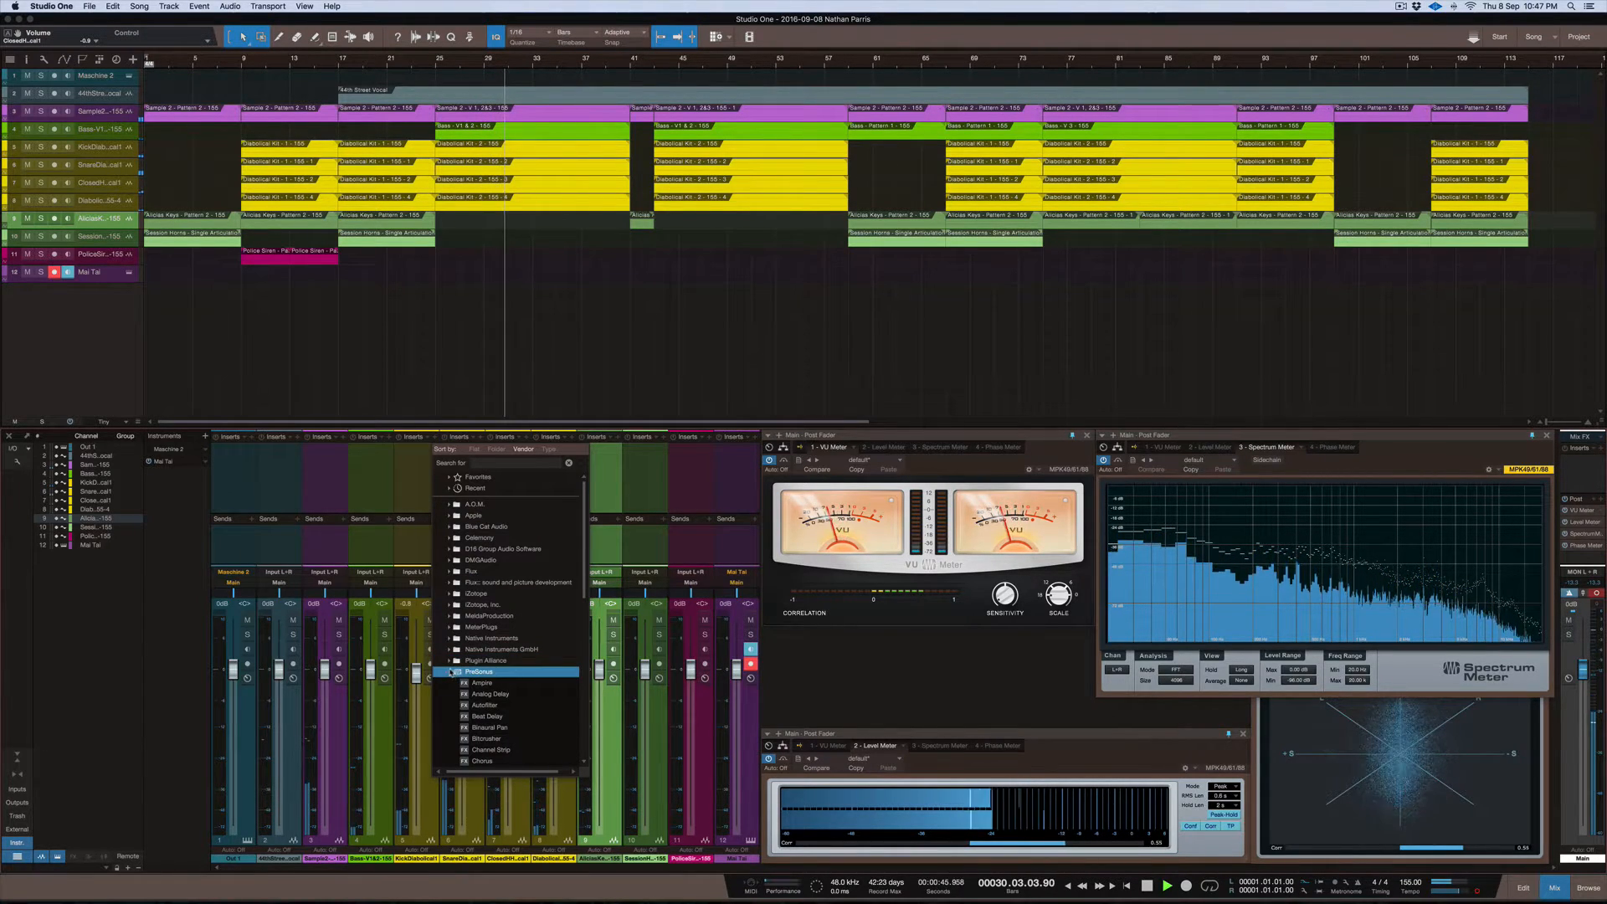
scroll(464, 675, down, 5)
scroll(464, 675, down, 5)
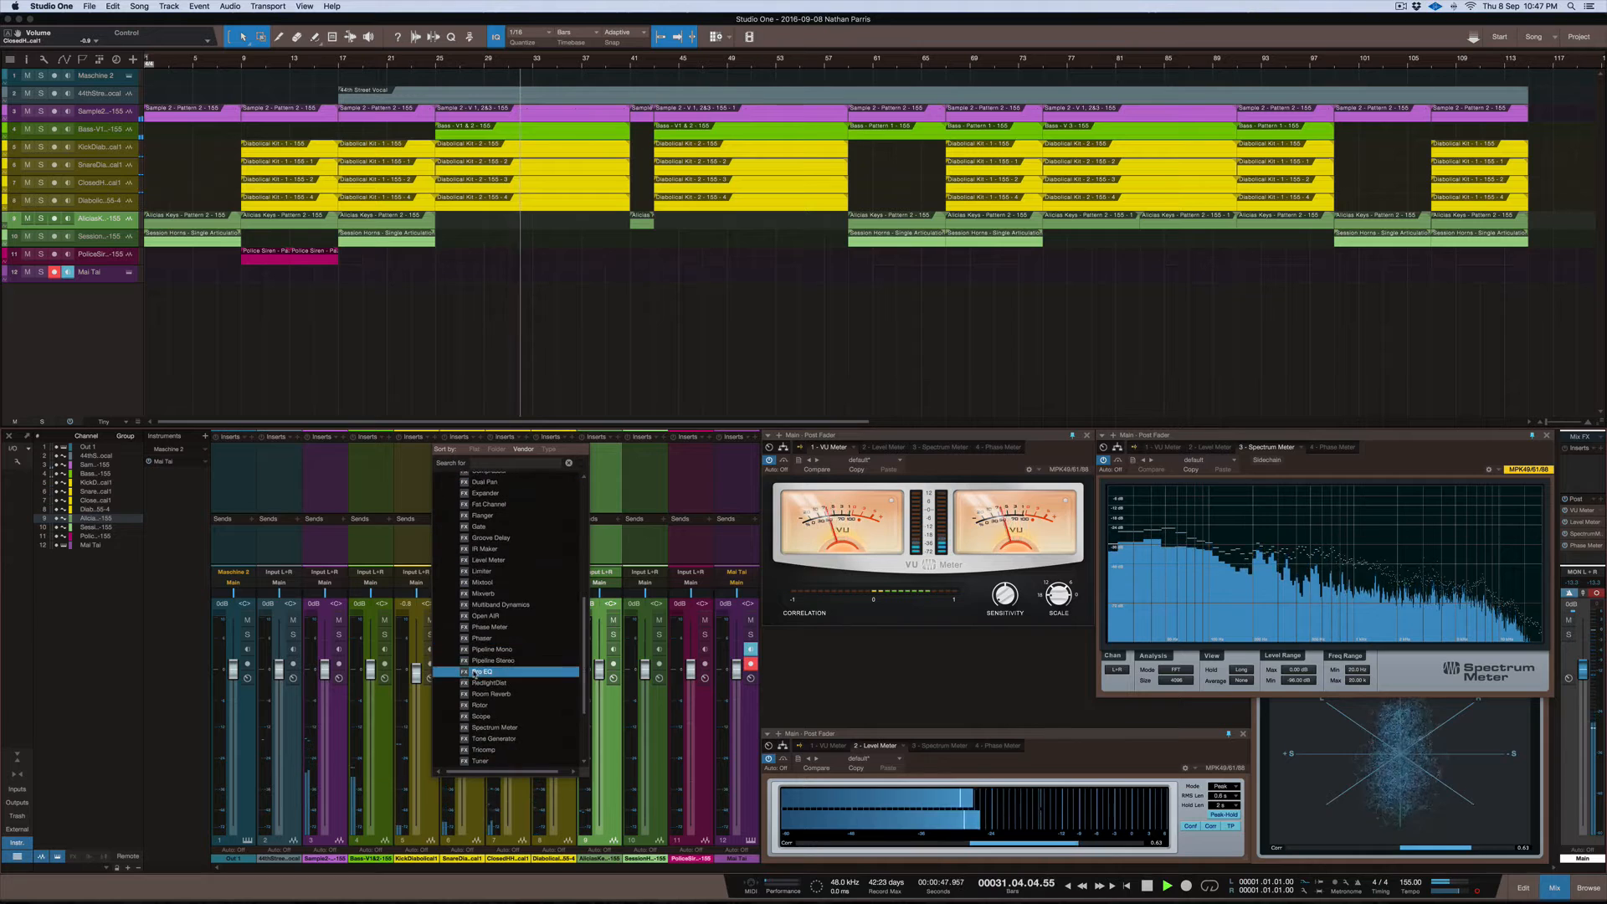
click(493, 651)
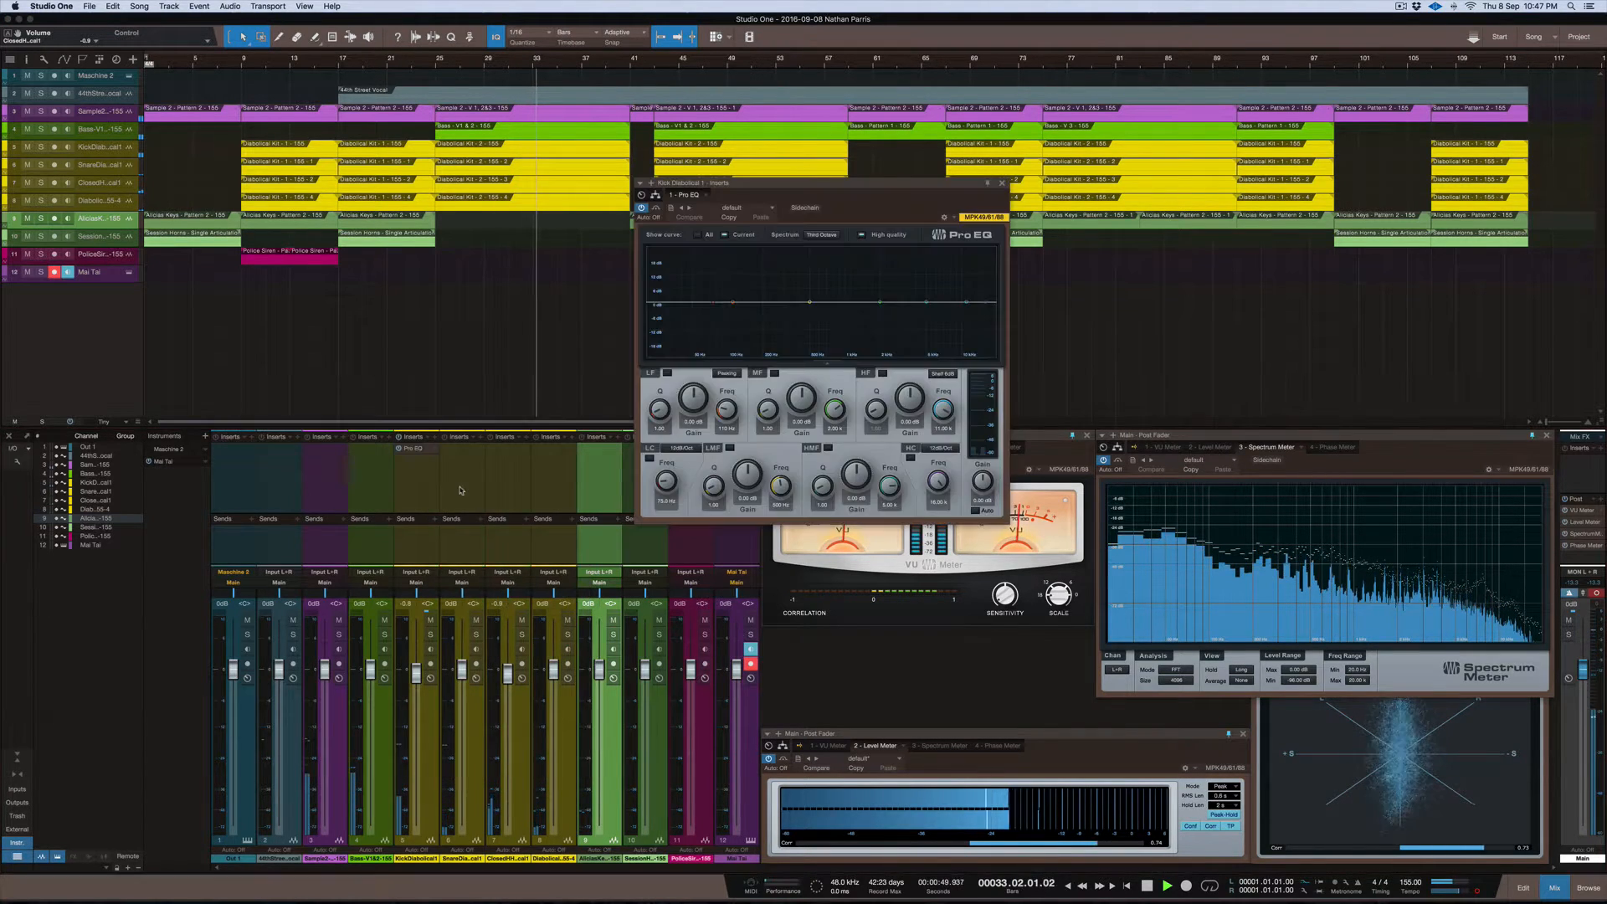
drag(730, 303, 660, 310)
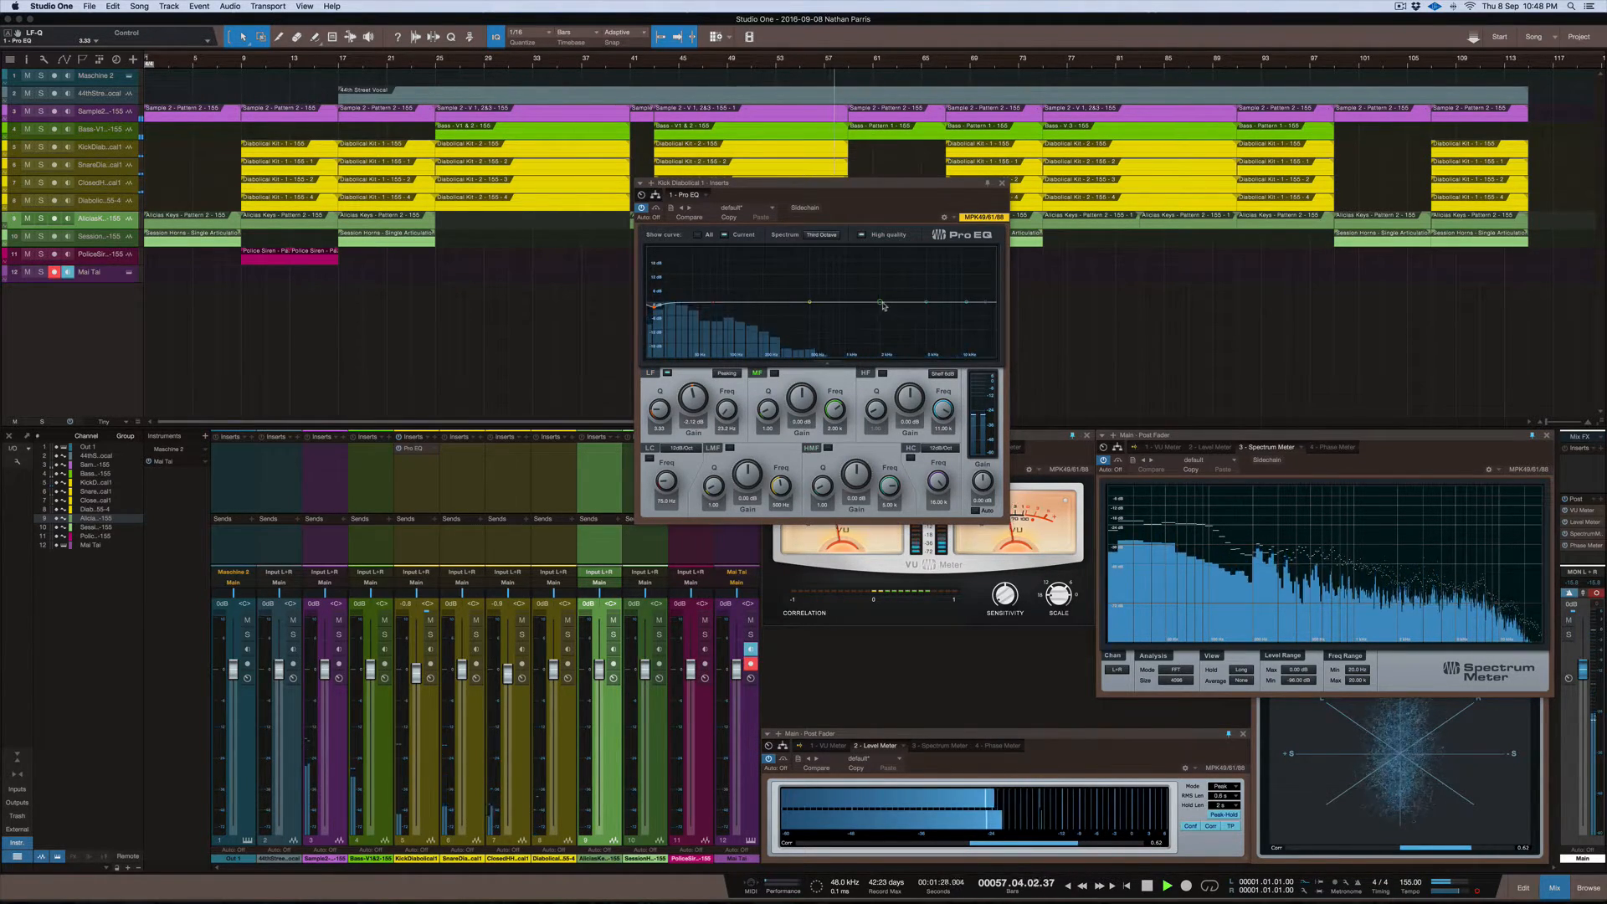
Move the kick Pro EQ's MF band to about 130 Hz, boost it with a Q of about 0.71, and reset its gain to 0 dB
drag(880, 304, 742, 279)
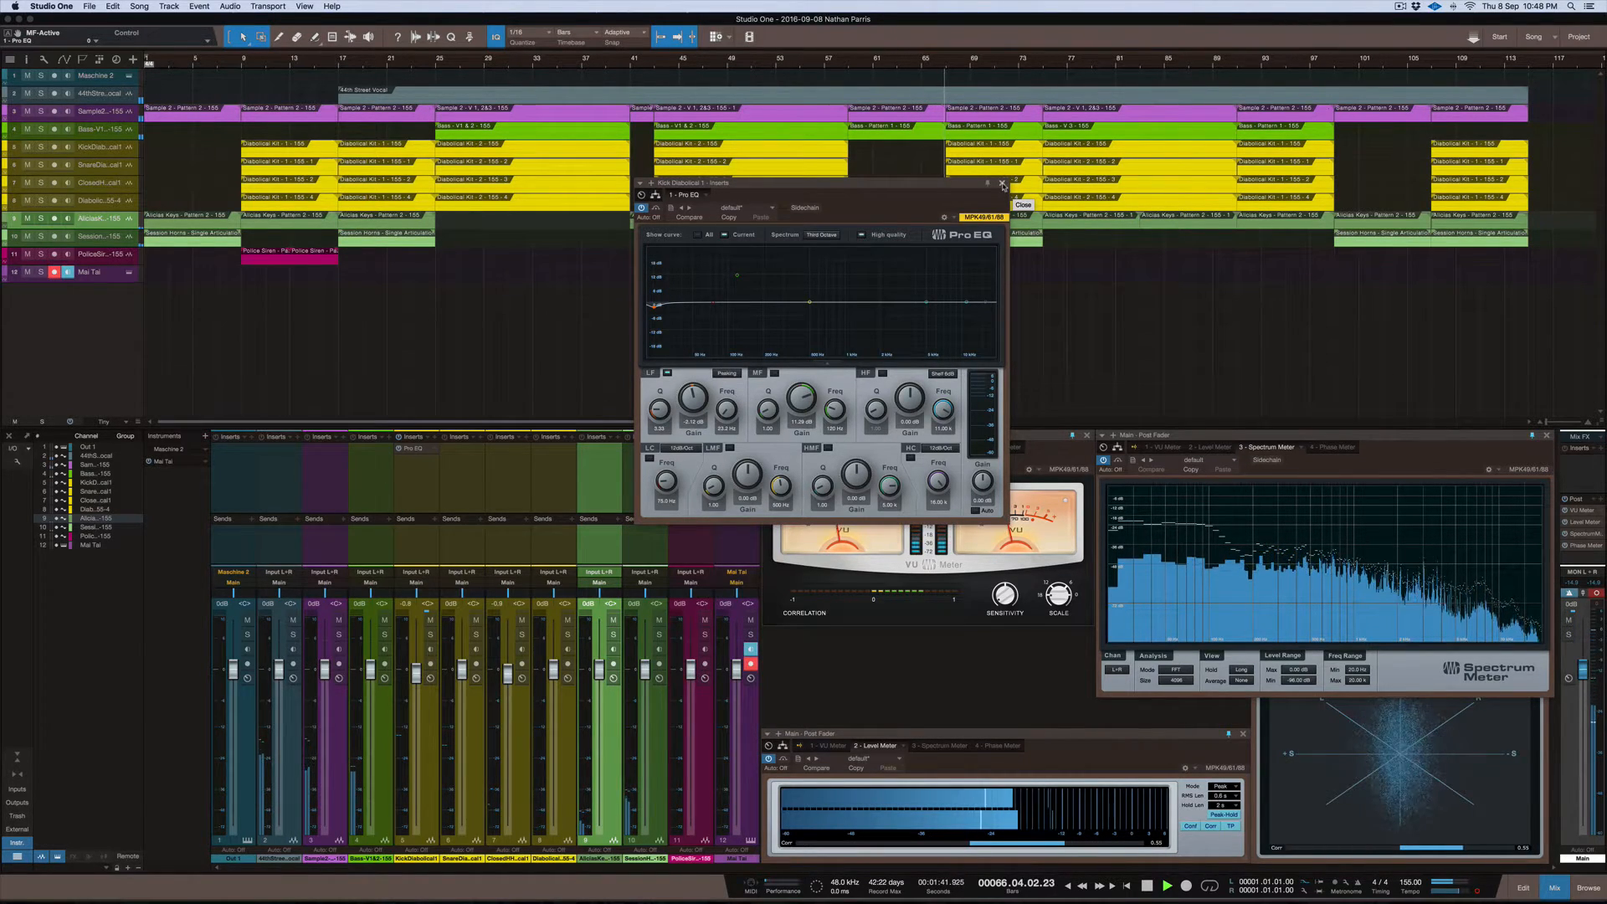
drag(737, 277, 743, 294)
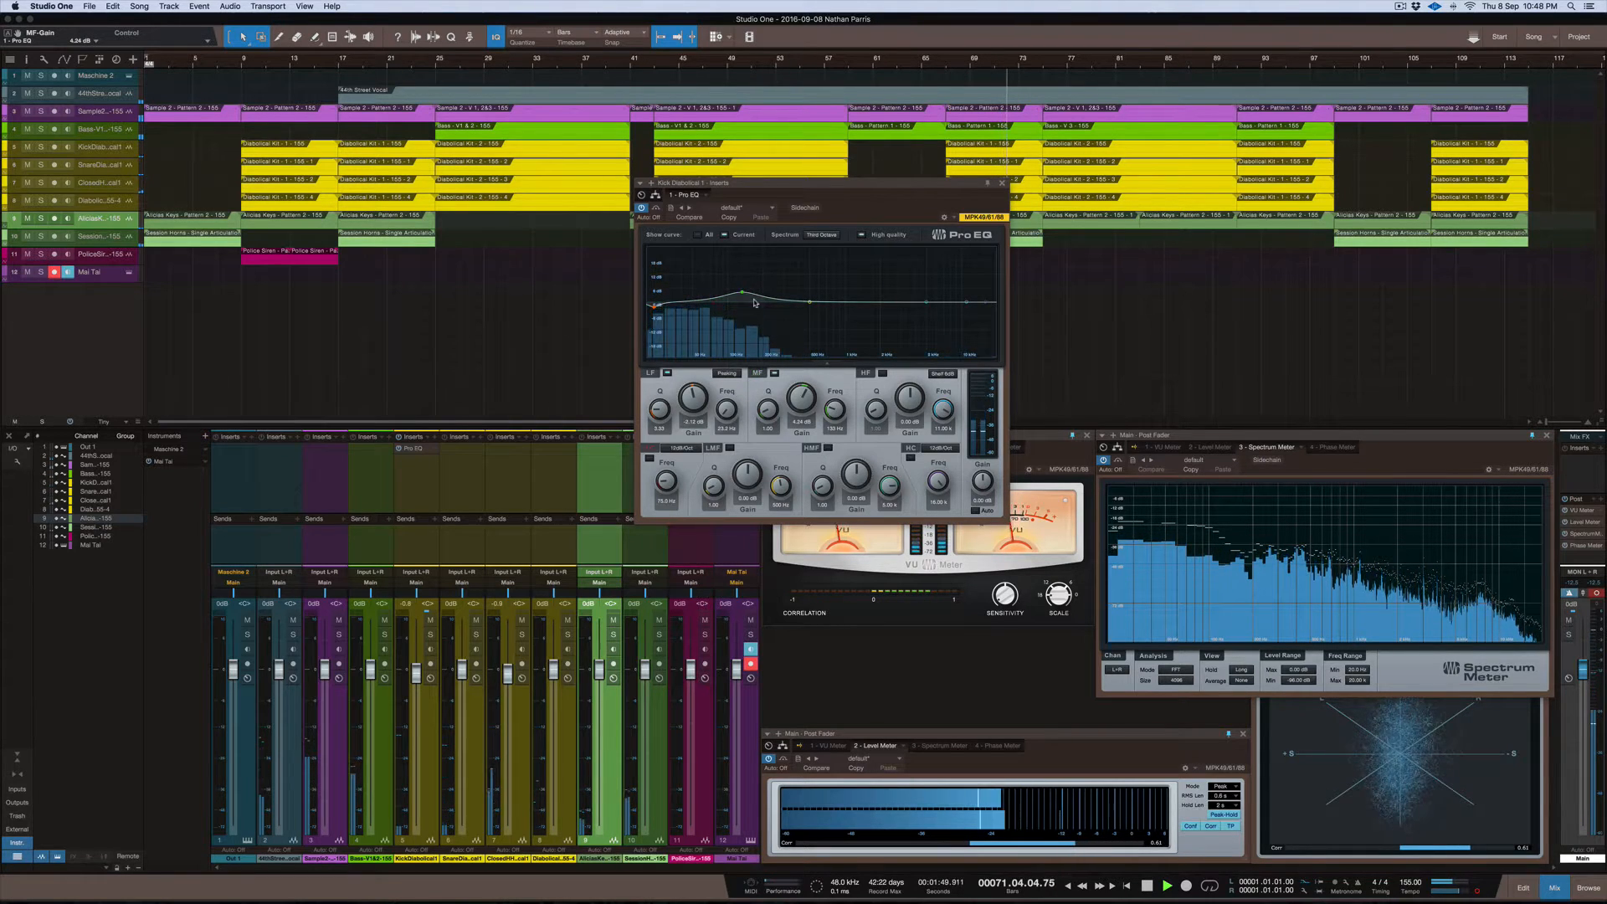
drag(768, 410, 770, 416)
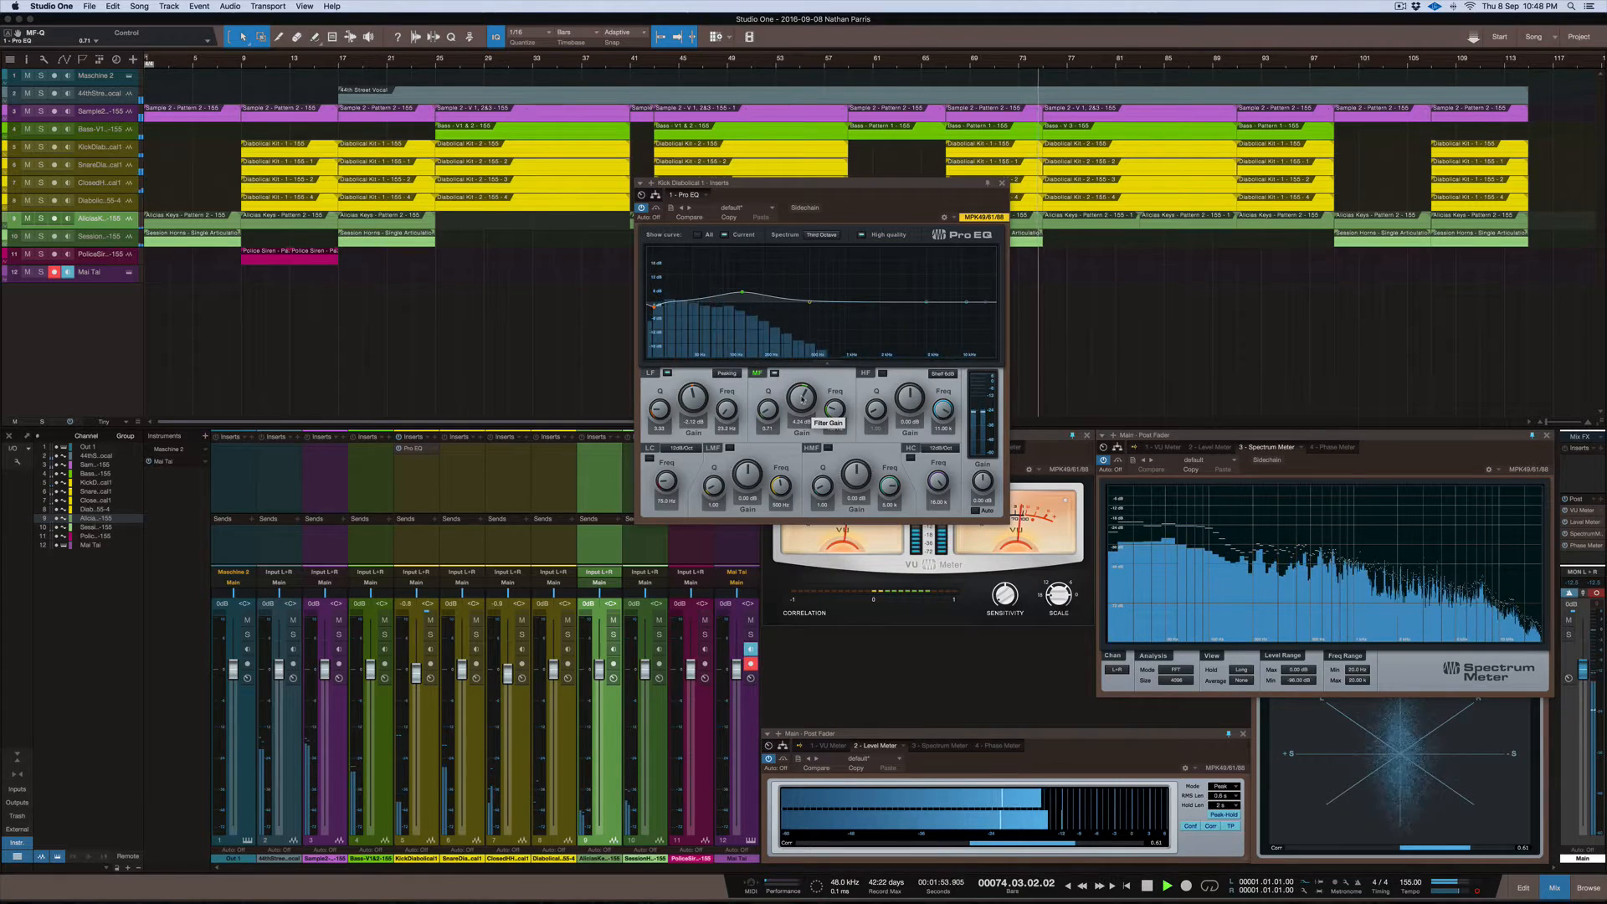
double_click(802, 399)
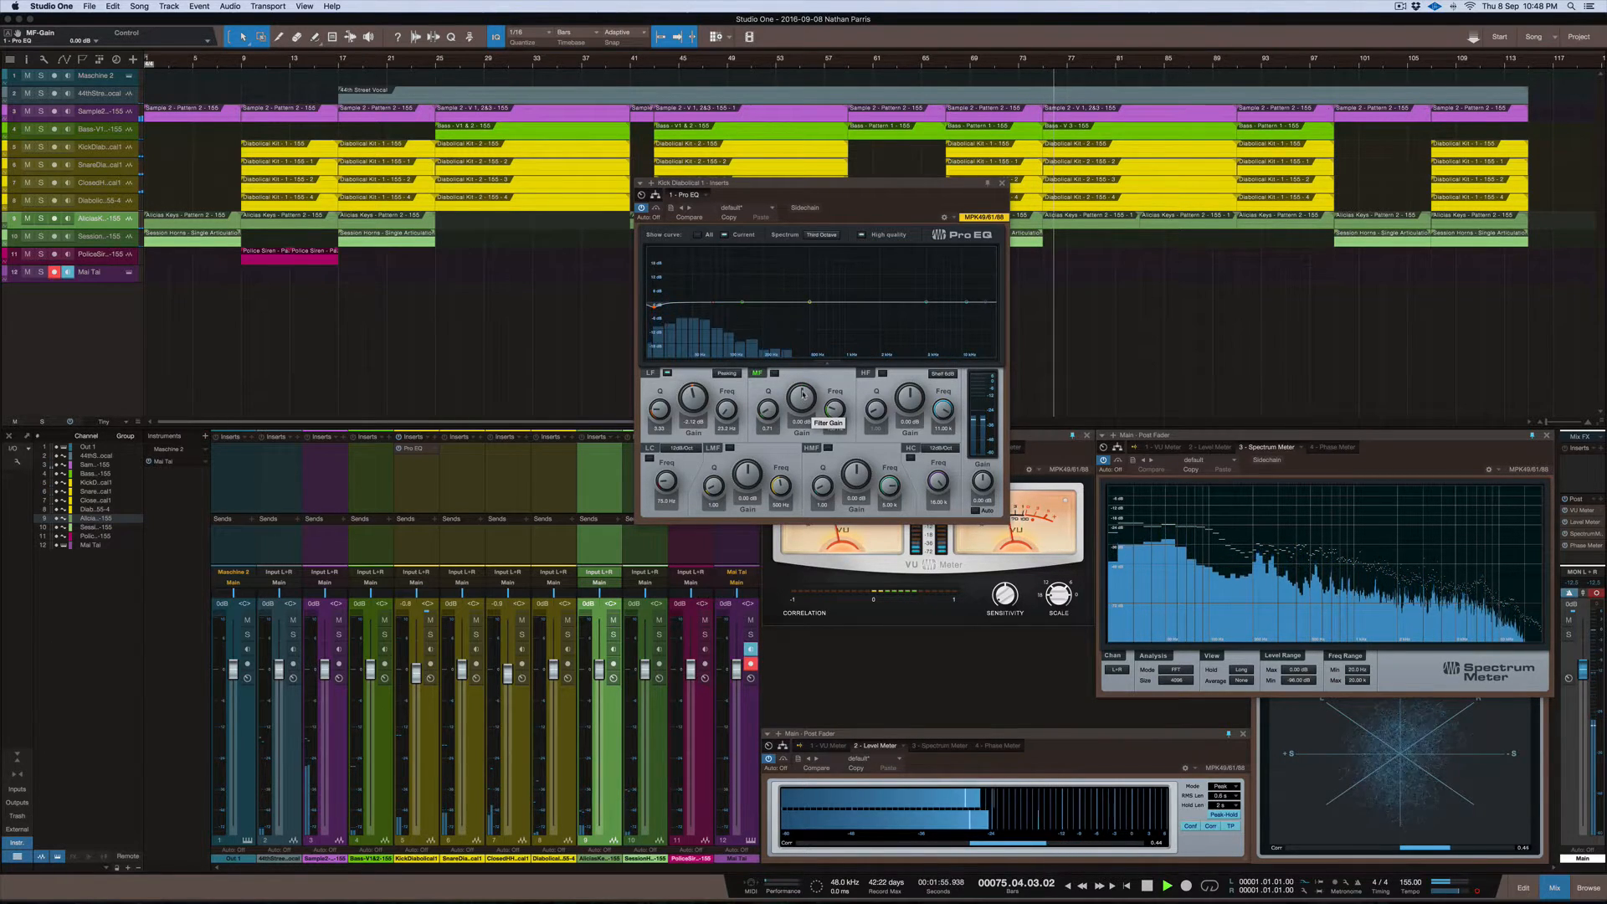
Fine-tune the kick's MF band to a gentle boost of about 1.5 dB with a slightly adjusted Q and close the Pro EQ
drag(805, 385, 804, 385)
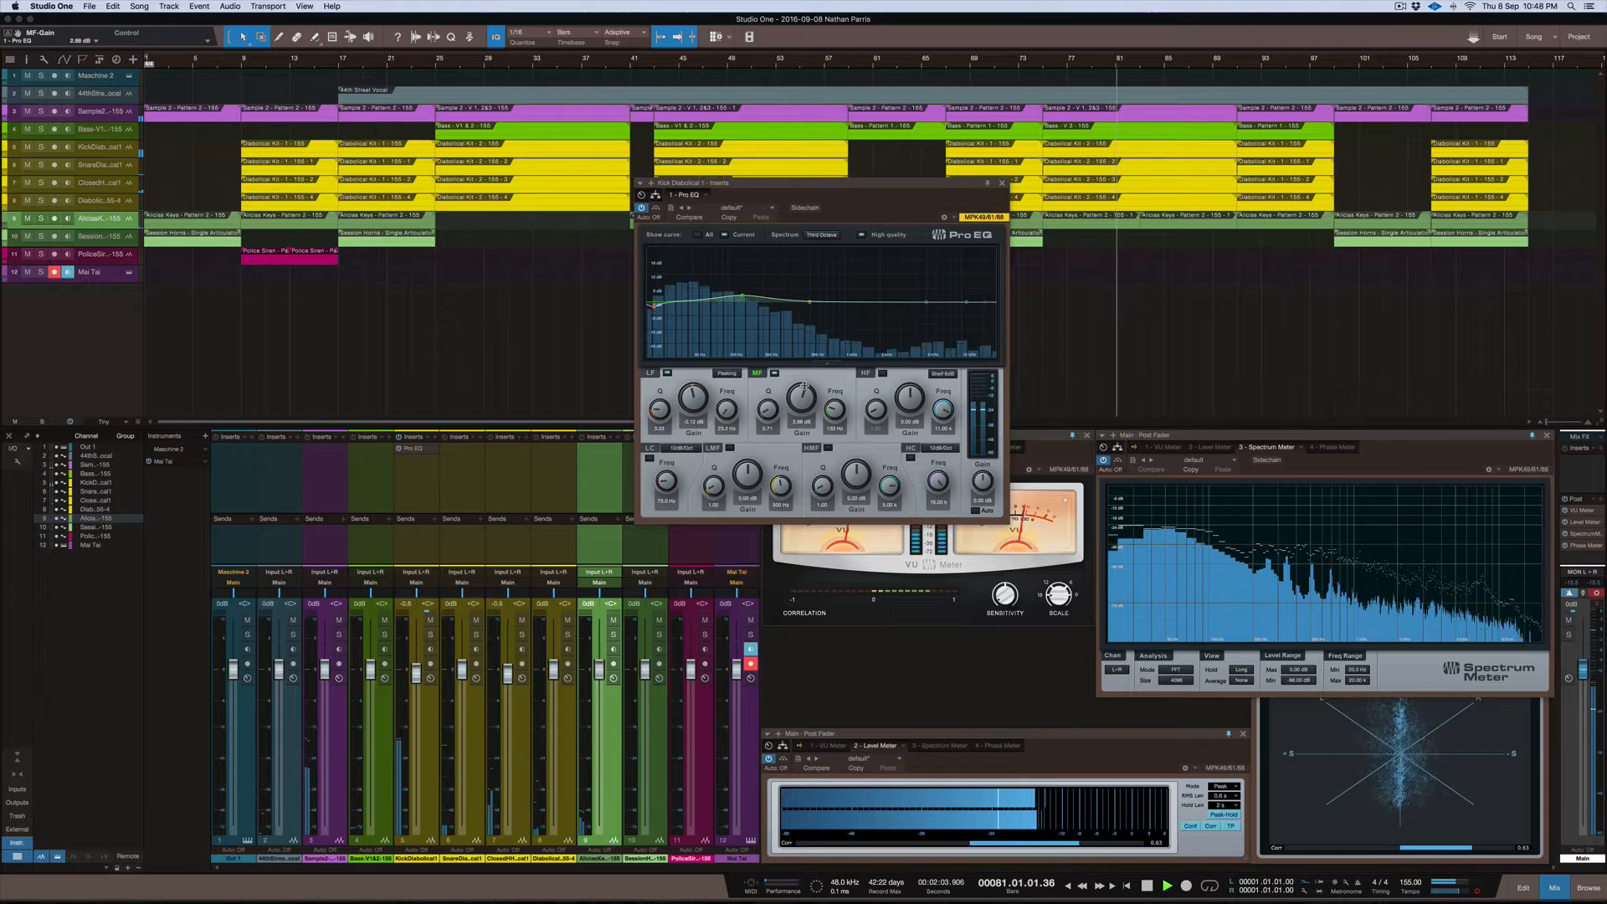
drag(803, 385, 804, 386)
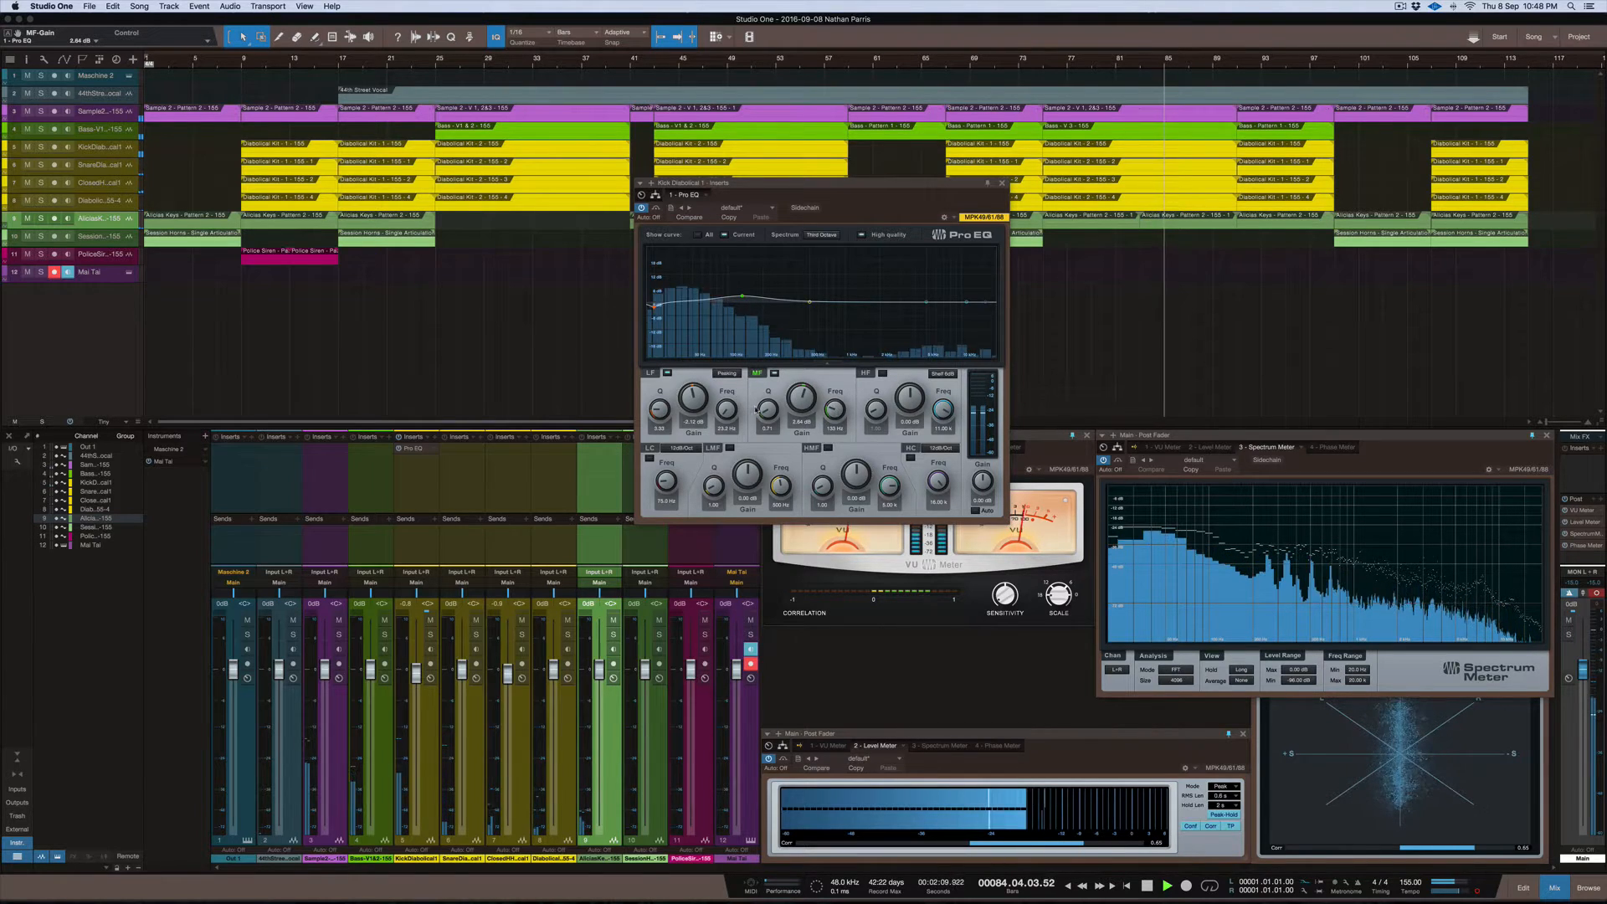
drag(765, 409, 798, 396)
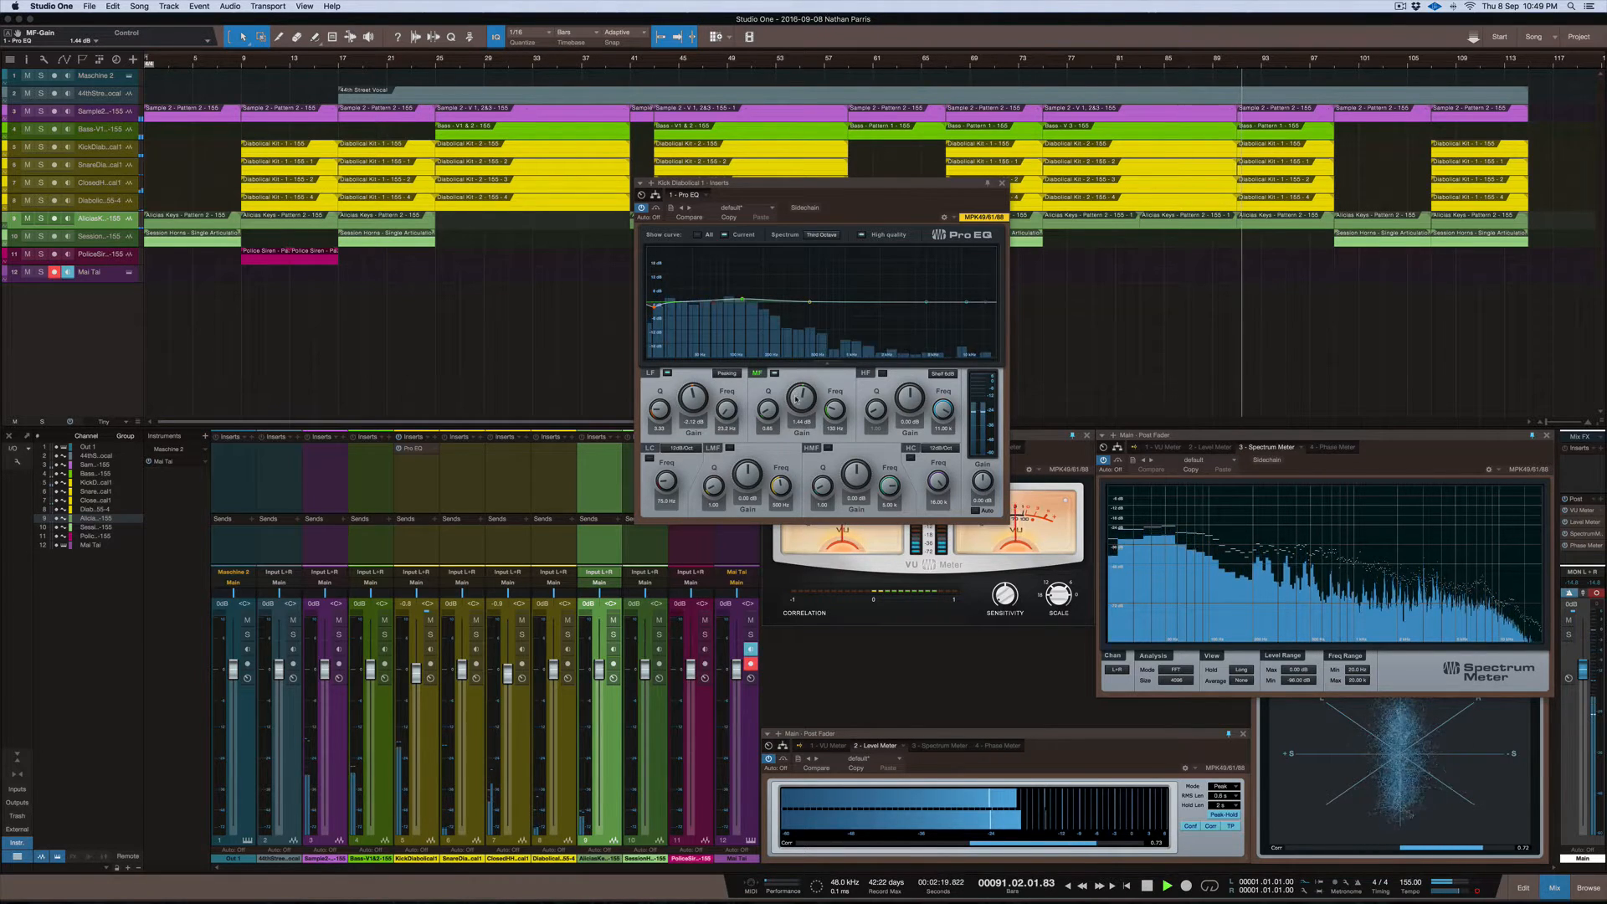
click(1003, 184)
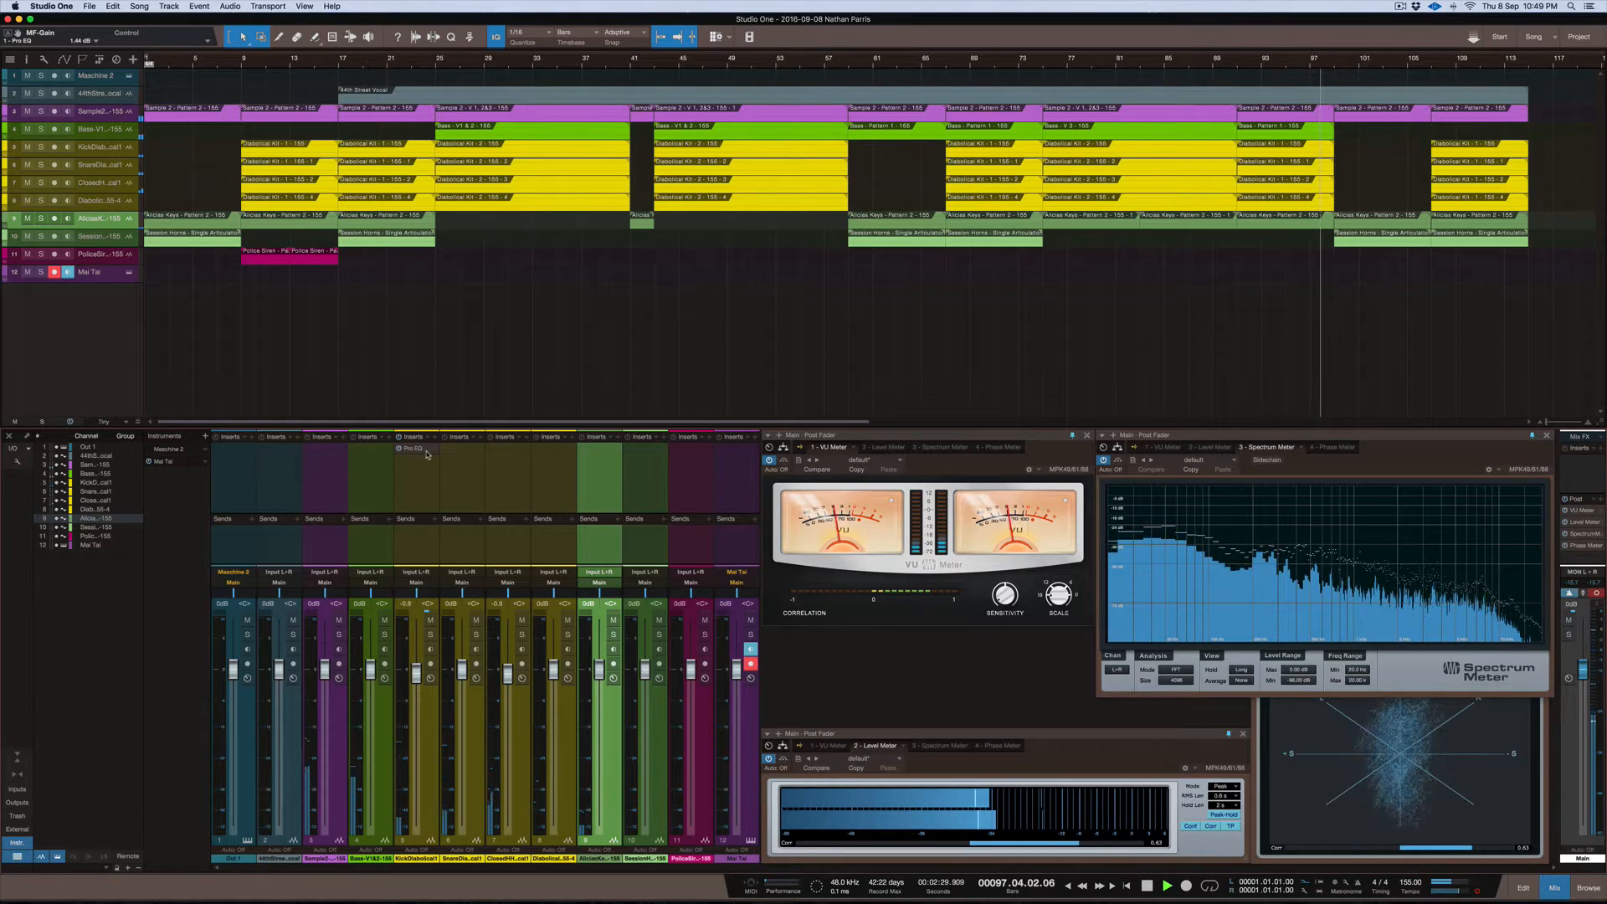
Insert iZotope Alloy 2 on the Bass track and bypass its Dynamics 1 module
click(390, 453)
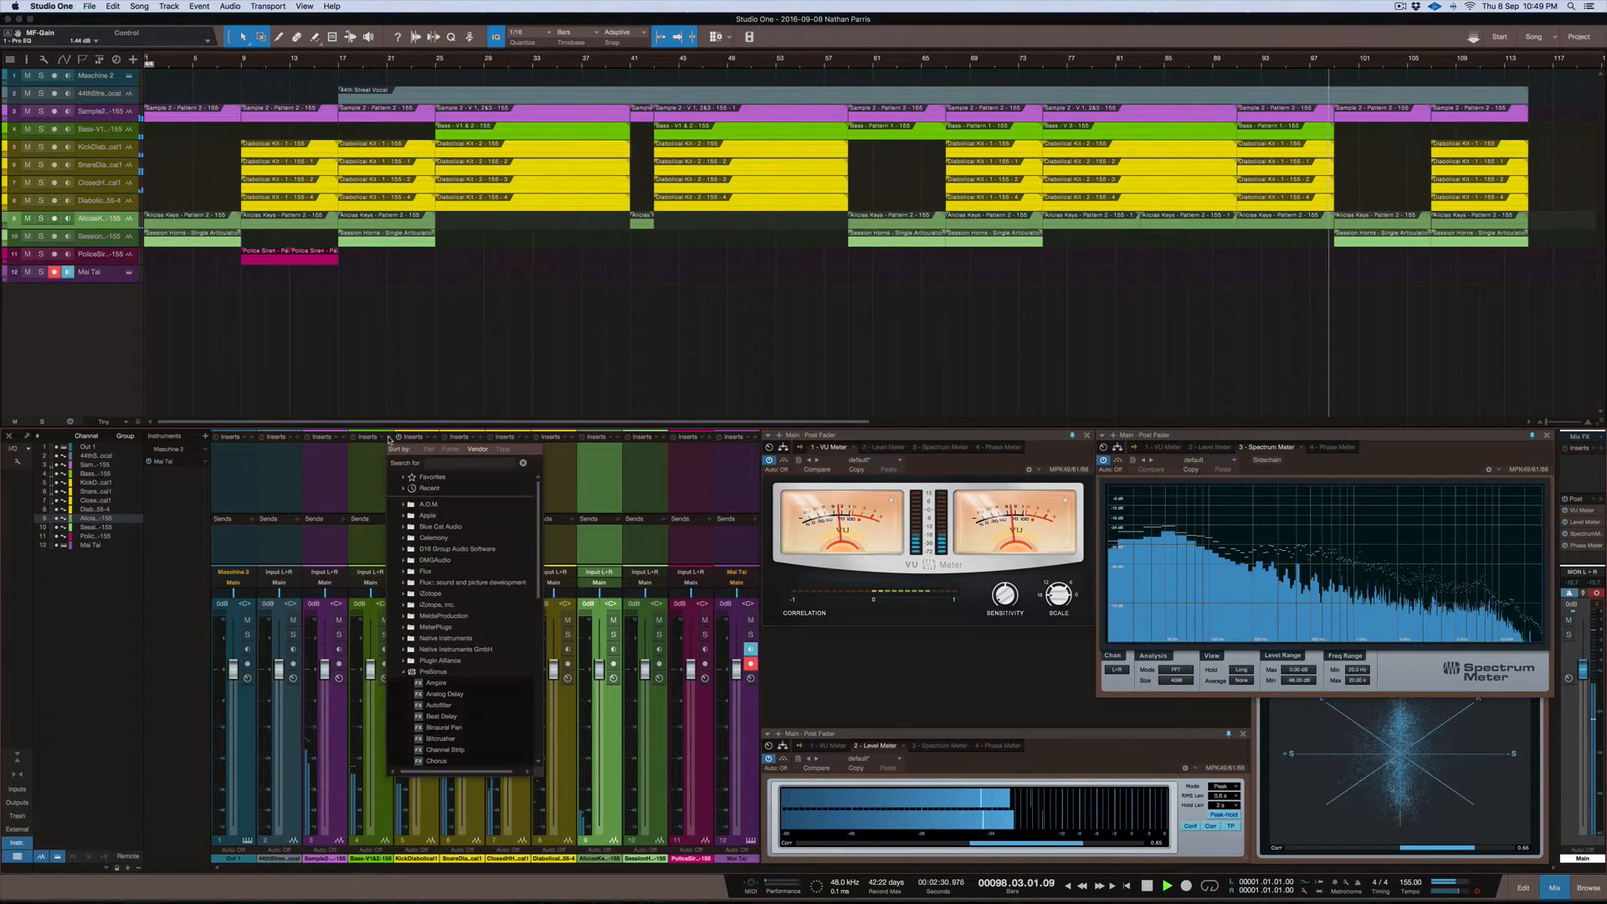
click(405, 673)
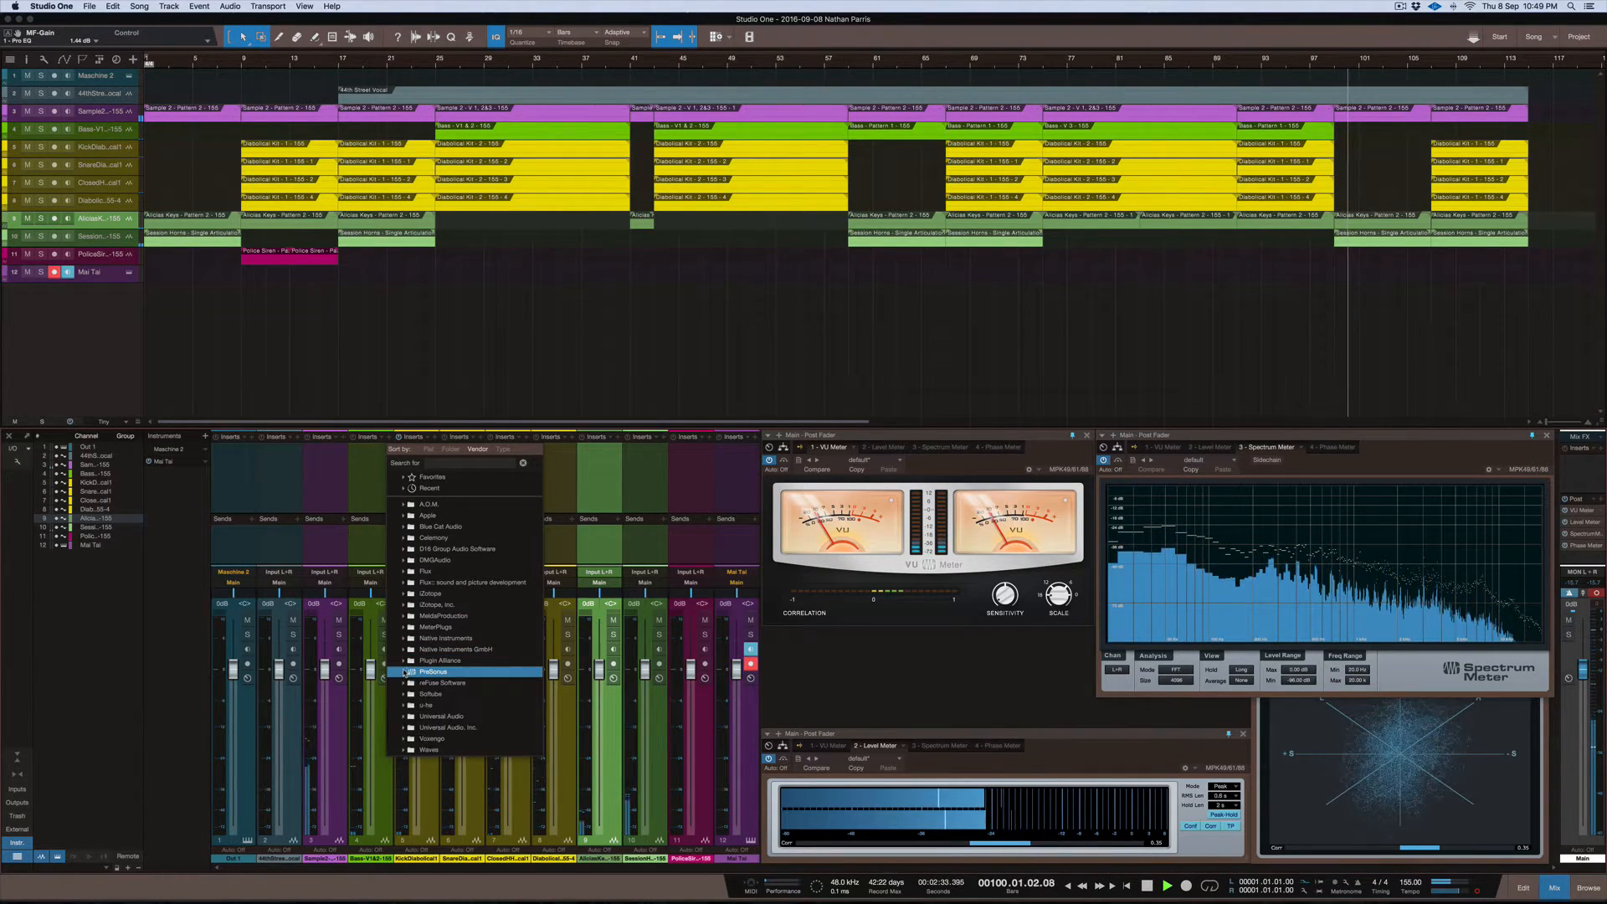
click(404, 594)
click(461, 604)
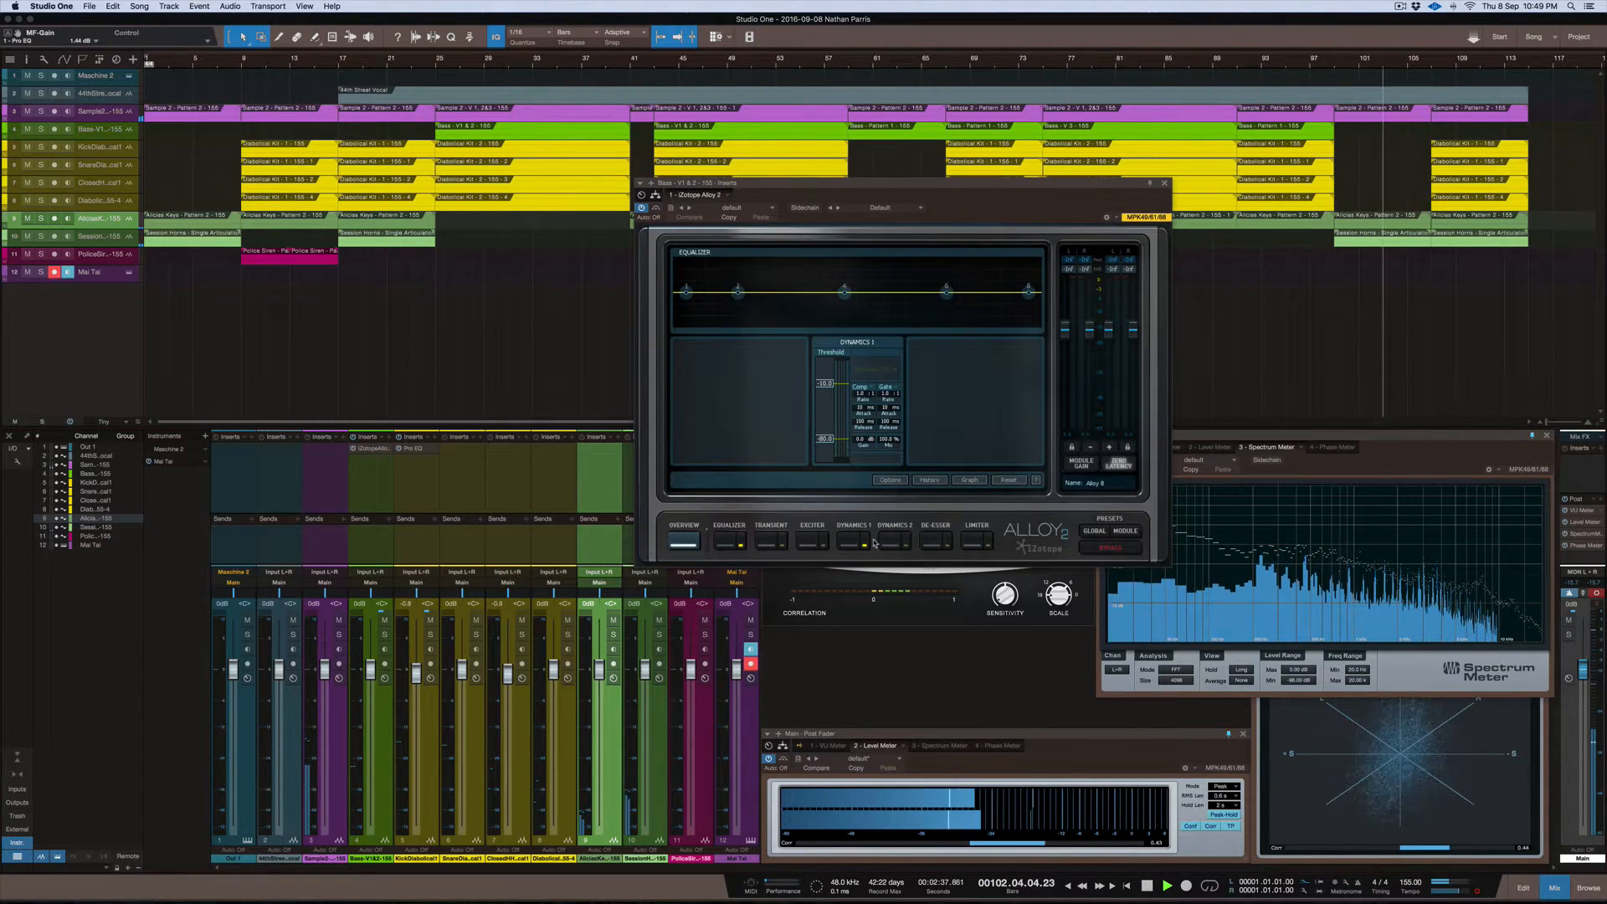
click(864, 545)
Set the loop range from bar 25 to bar 41 and stop playback
key(space)
key(space)
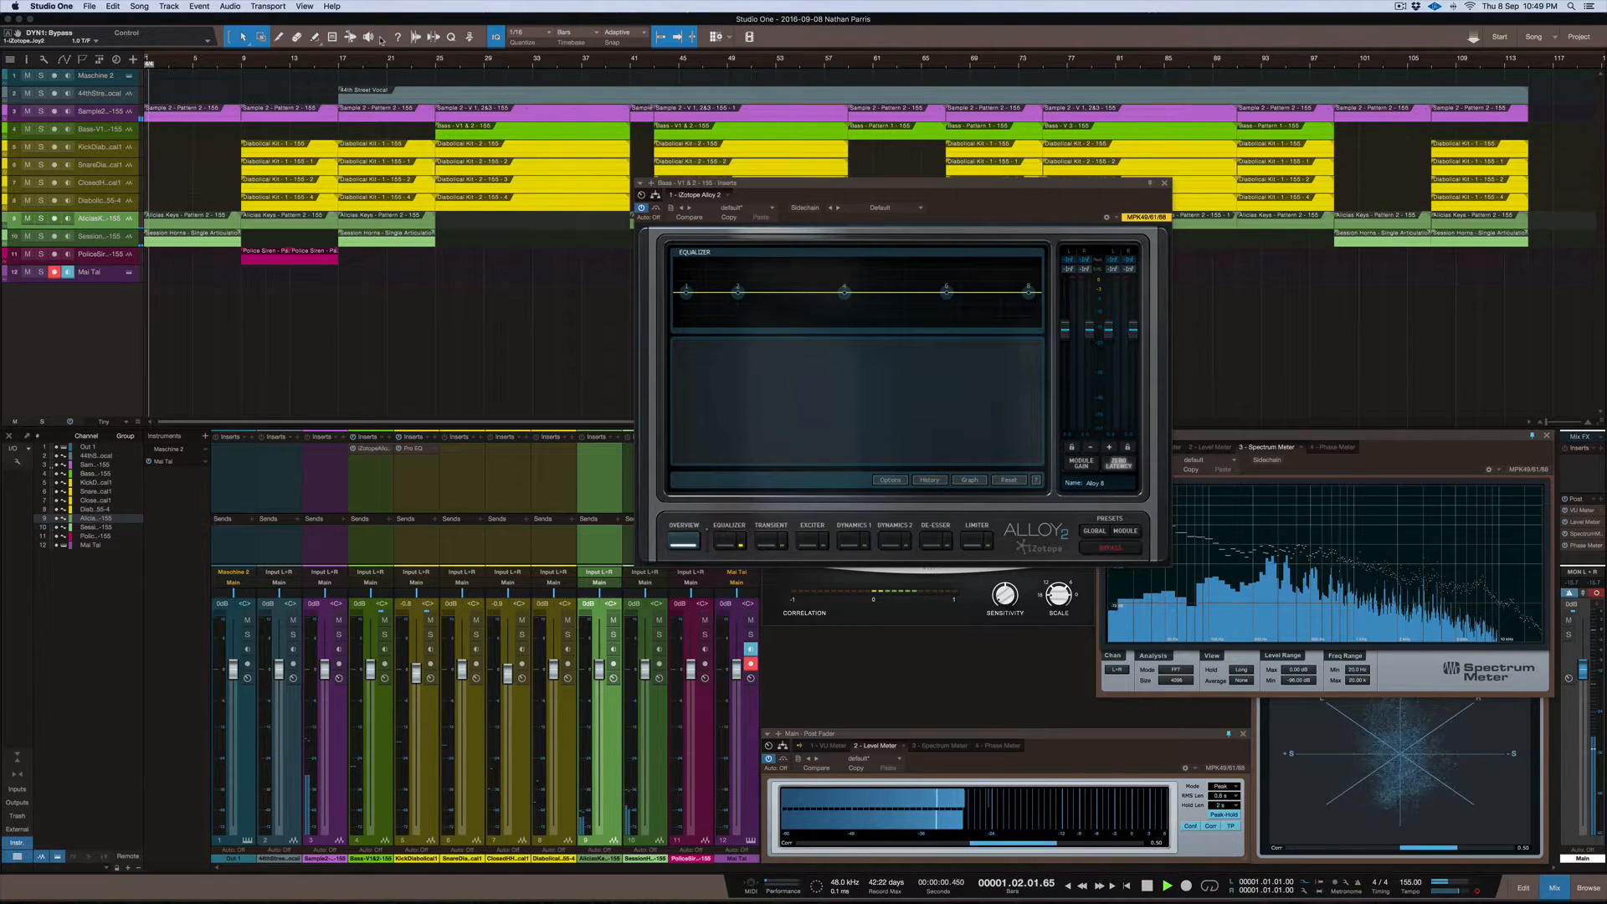
click(436, 60)
drag(156, 59, 634, 59)
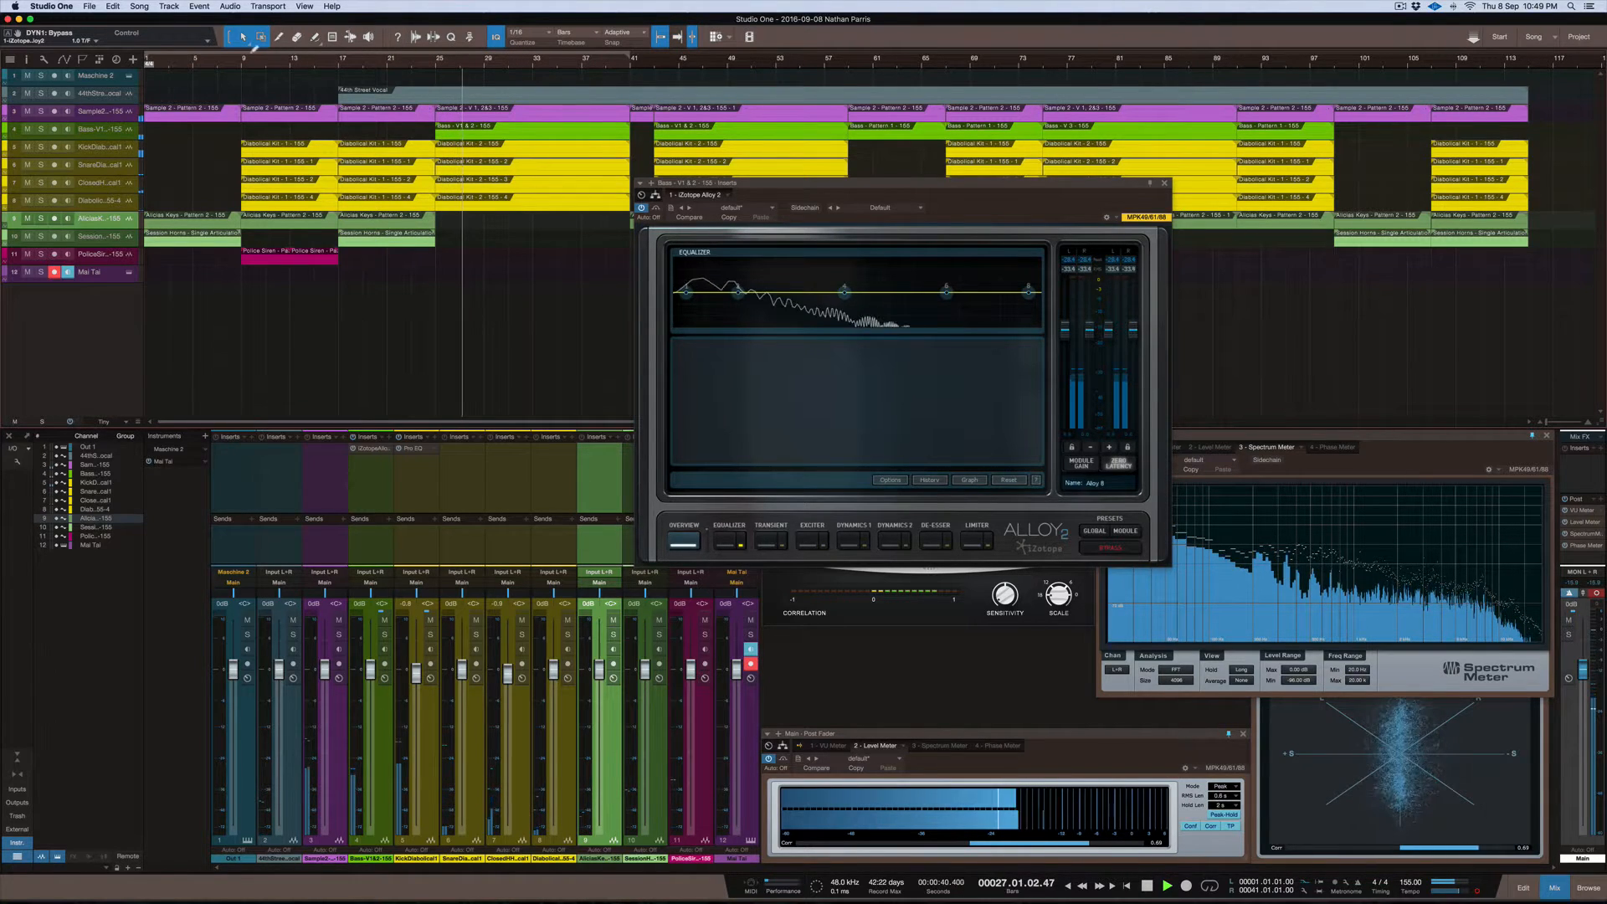
drag(146, 55, 506, 51)
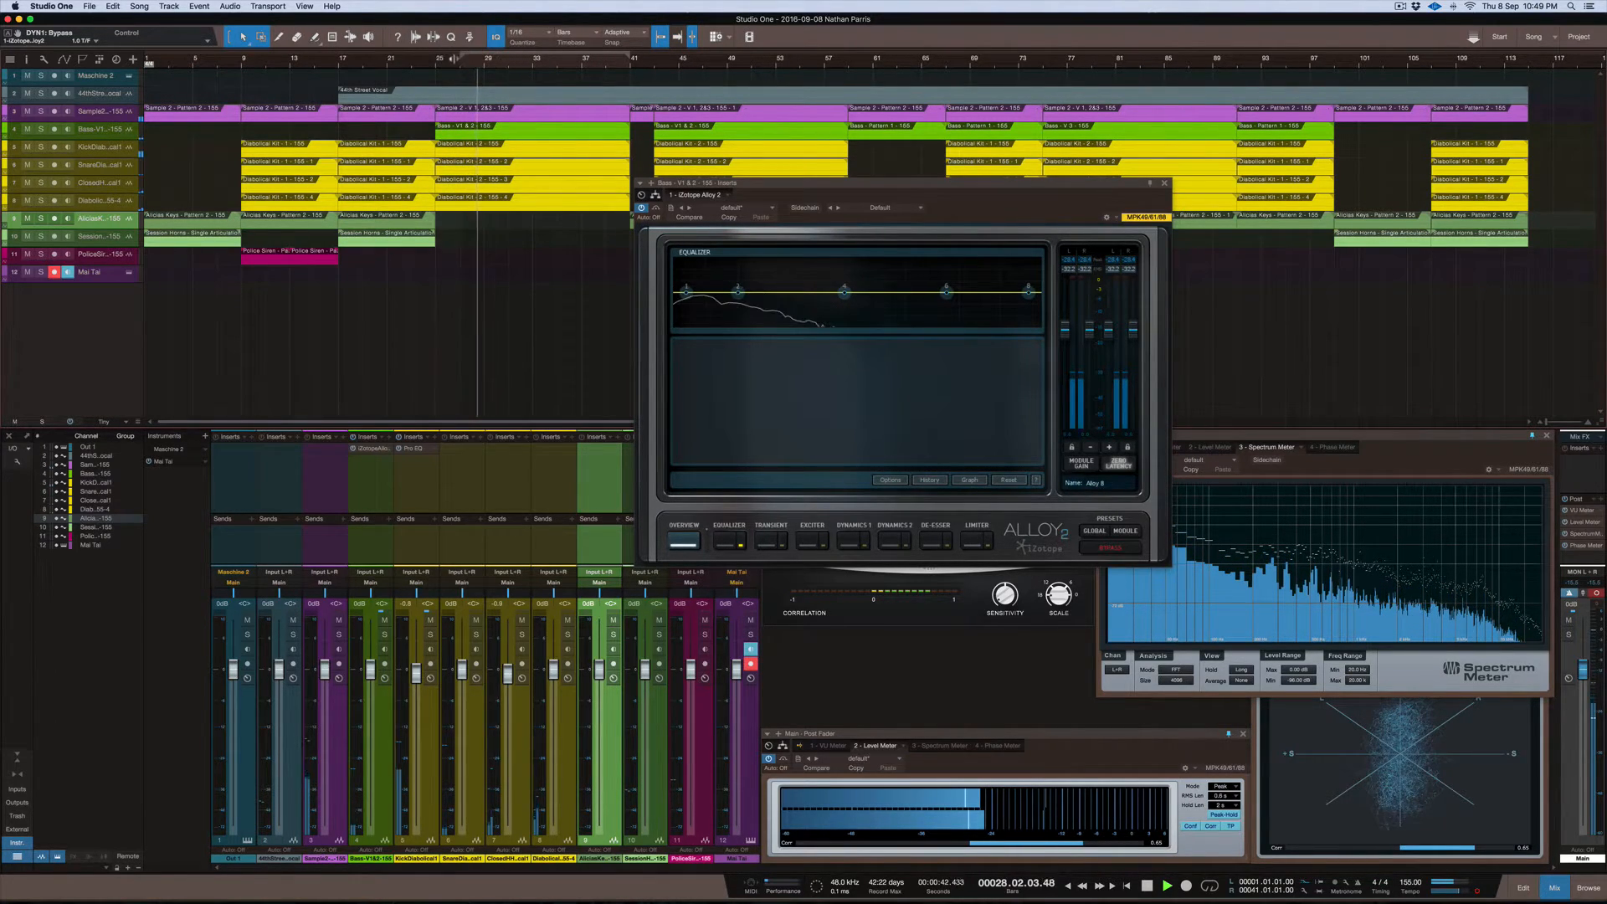
key(space)
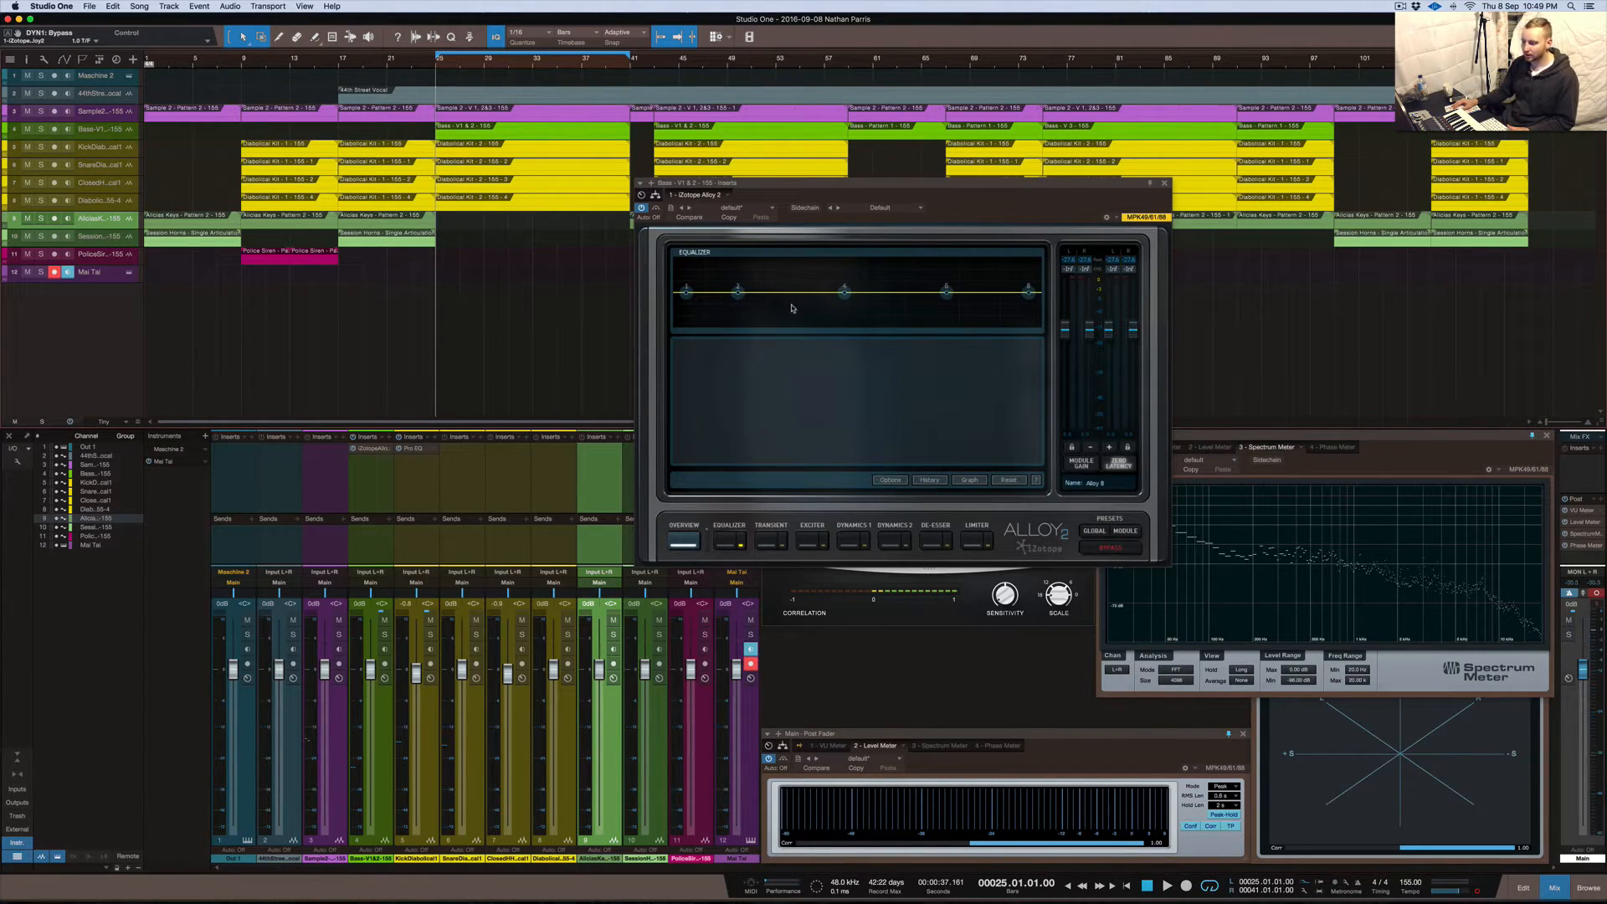
Compare Alloy 2's Equalizer module with the kick's Pro EQ, switching the Pro EQ on and off before closing it
click(730, 542)
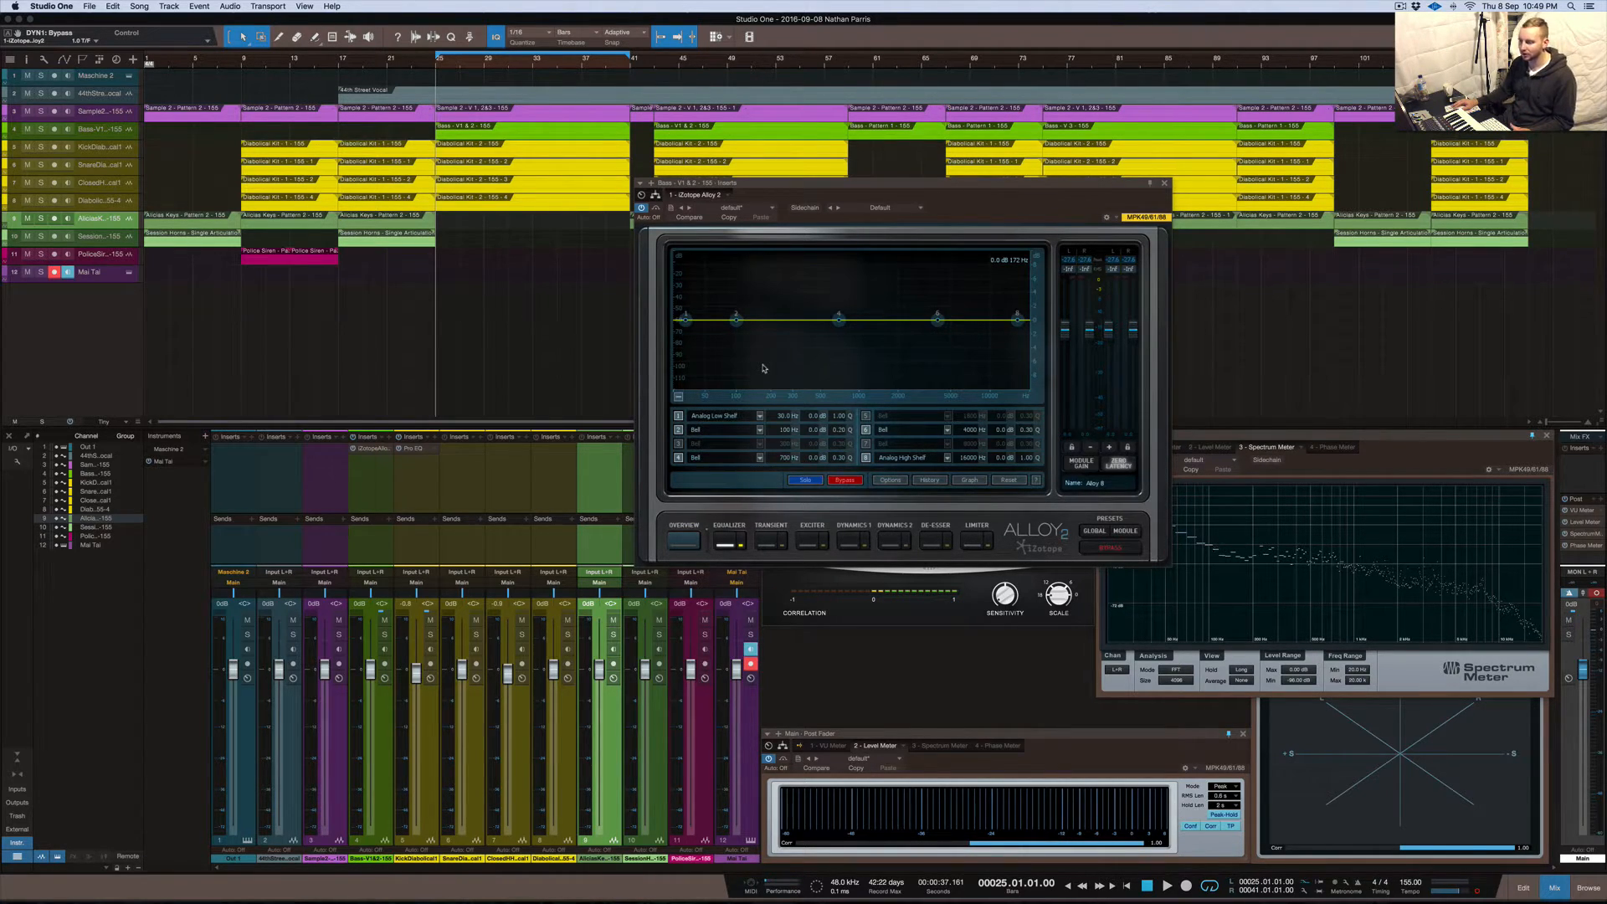
click(408, 449)
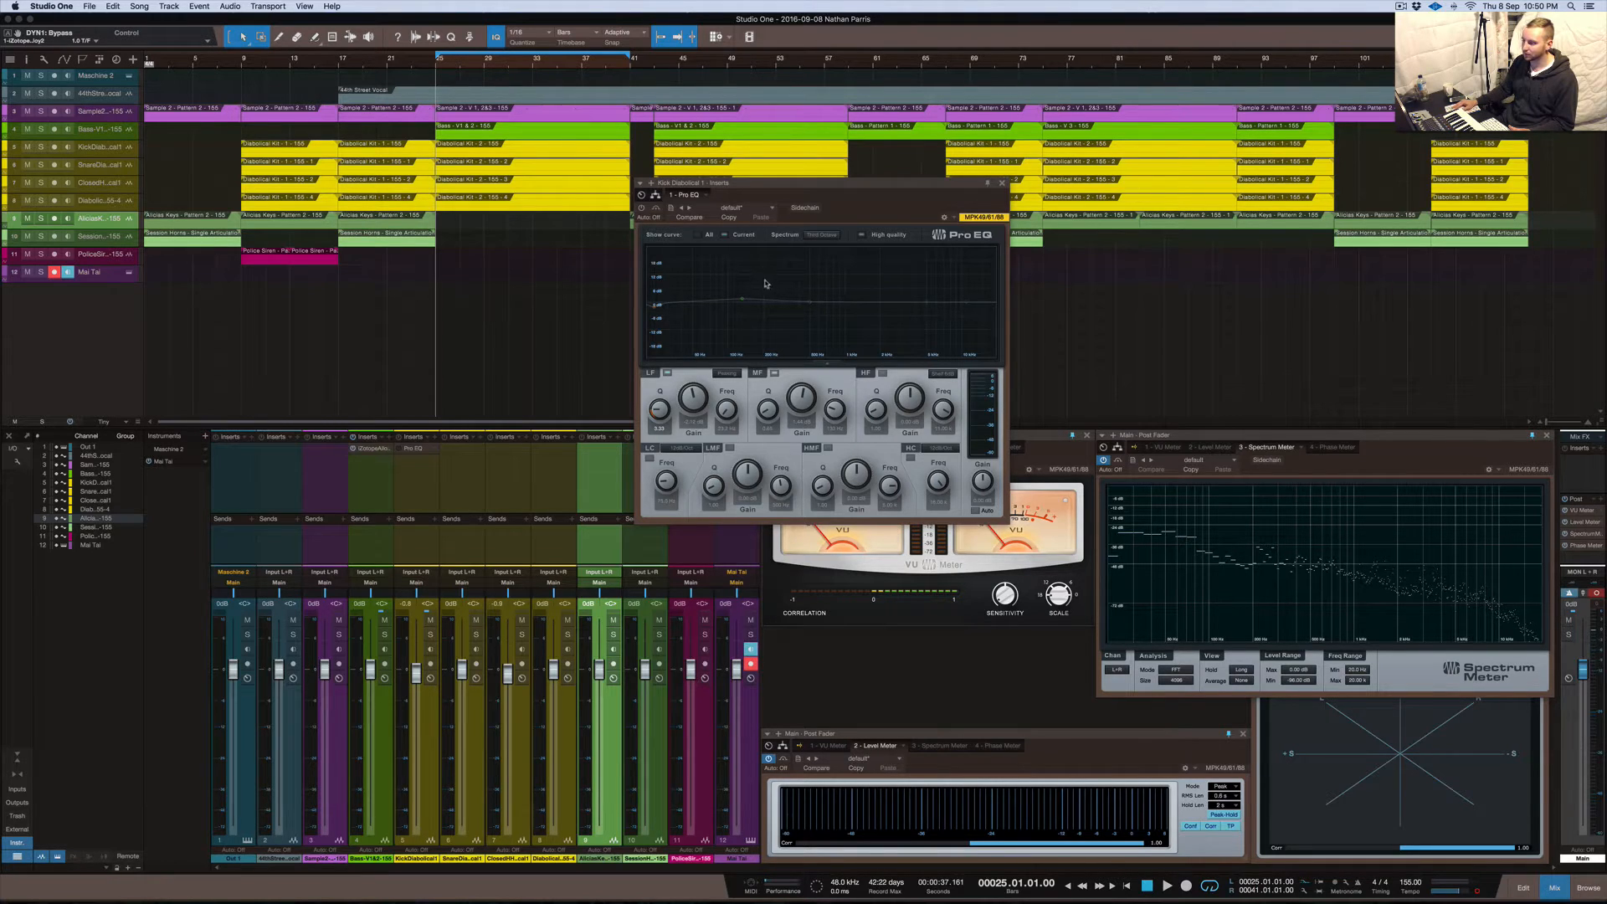
click(641, 208)
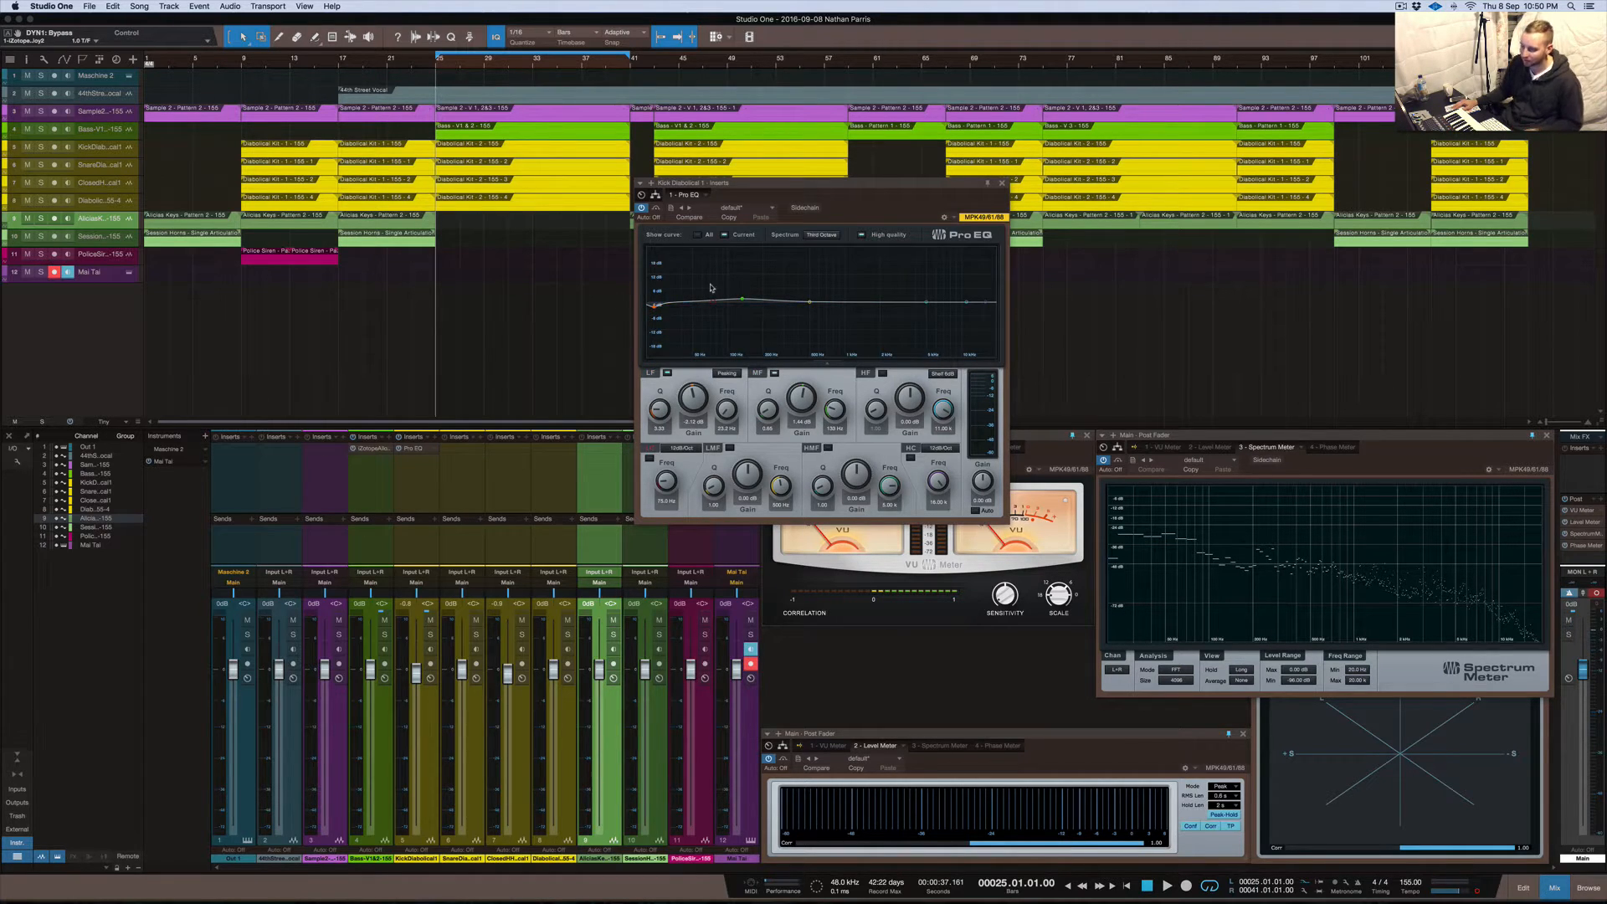
click(641, 207)
click(1003, 183)
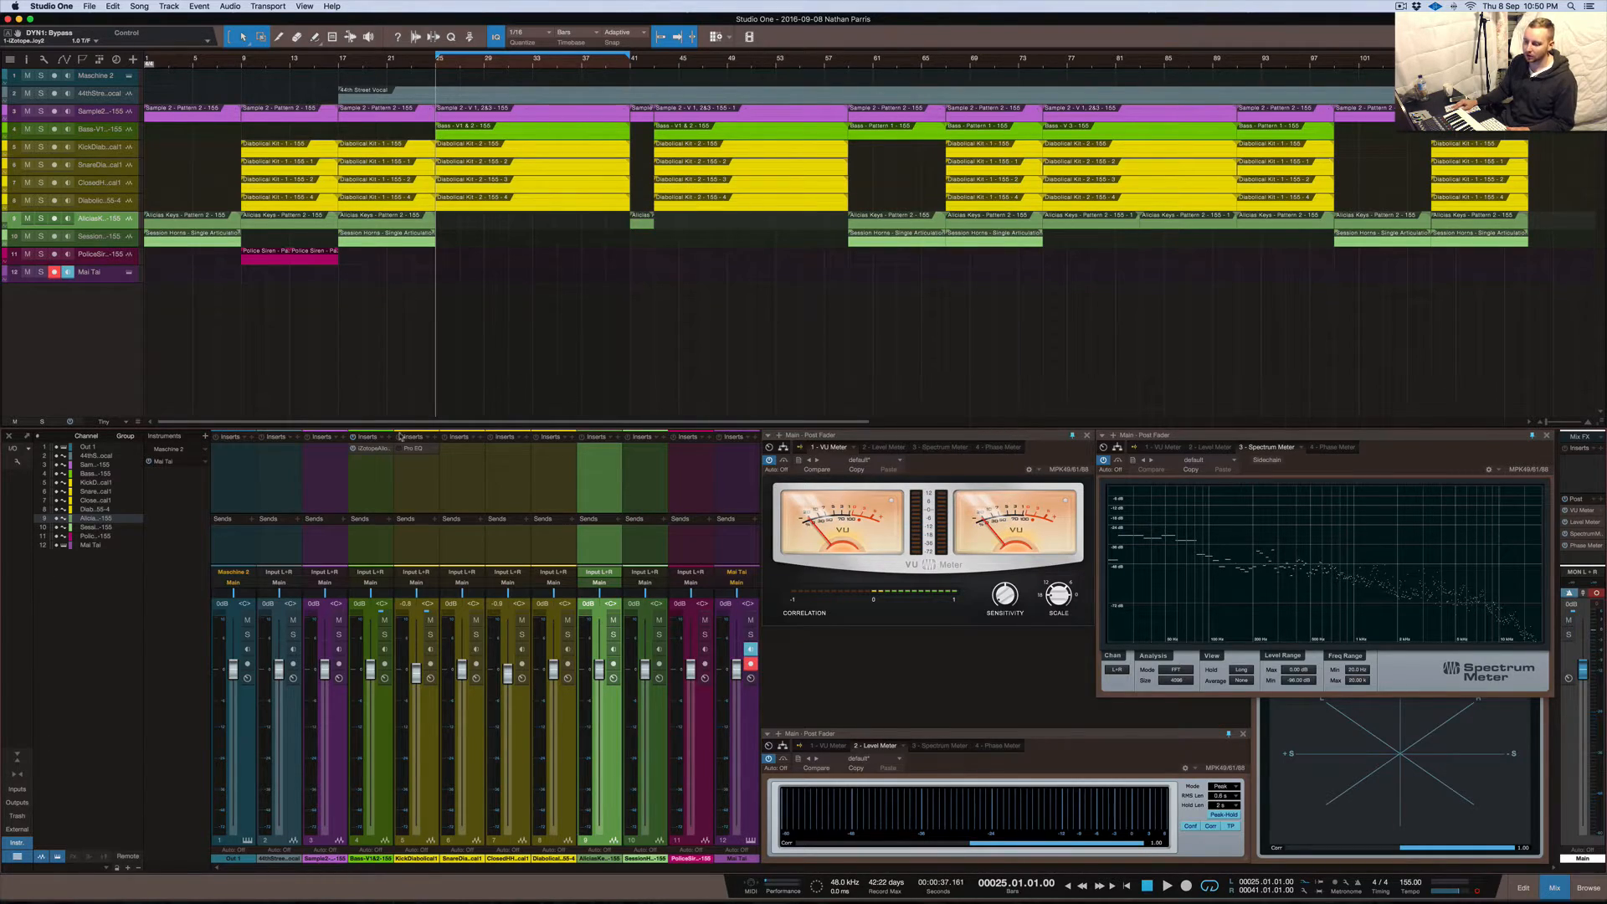
Reopen the bass's Alloy 2 and examine its Equalizer, Transient, Exciter, Dynamics 1, Dynamics 2, De-esser and Limiter modules
click(367, 449)
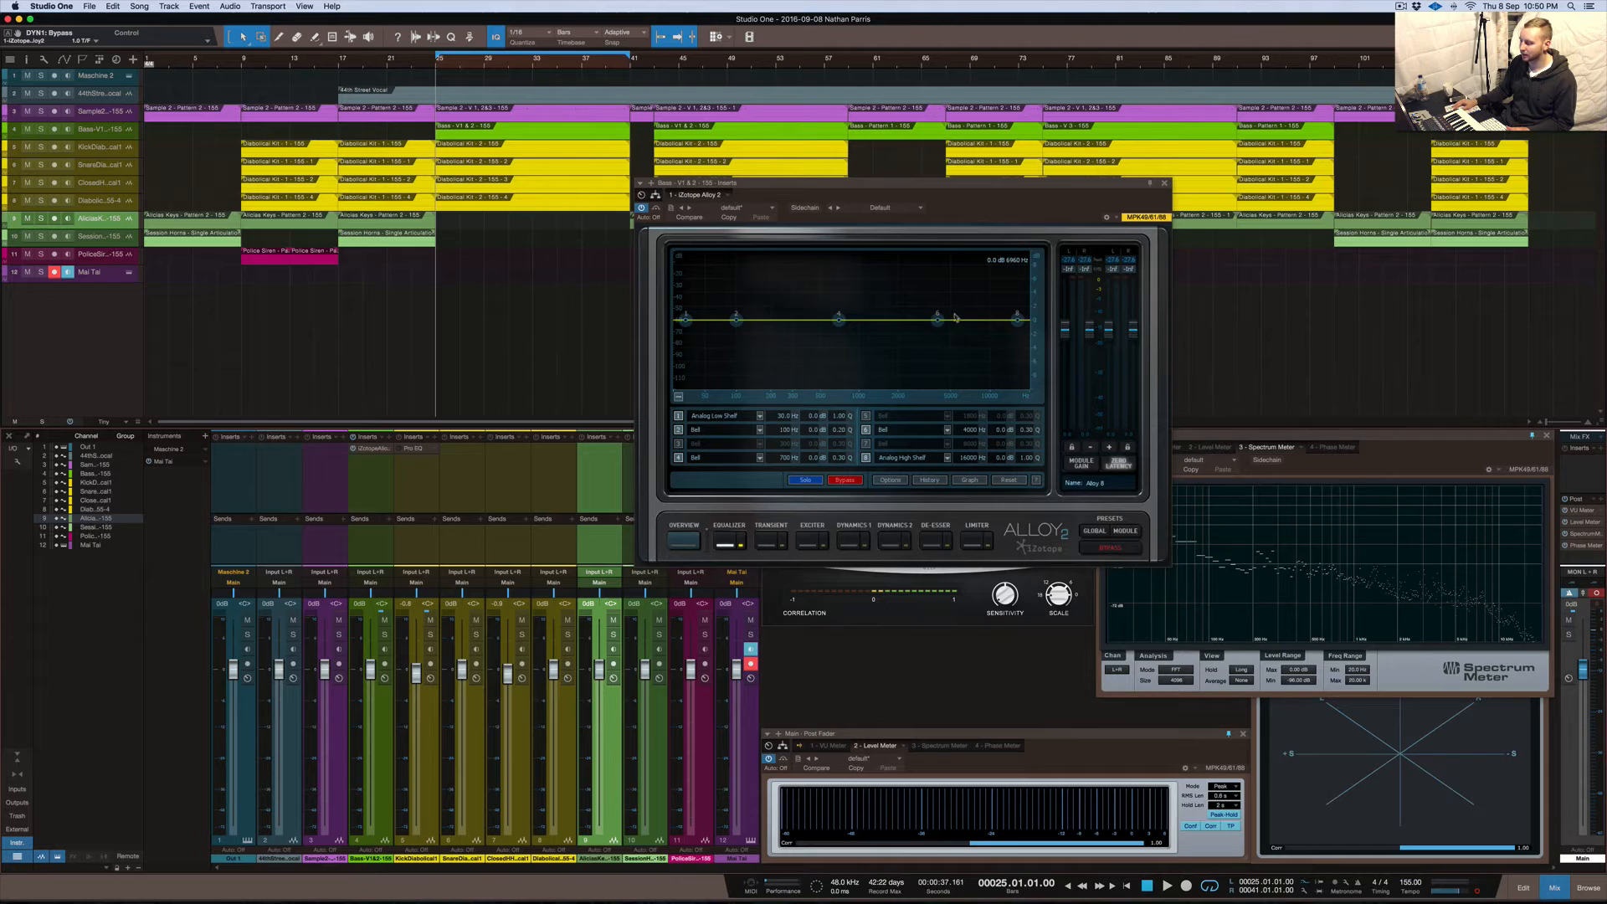
drag(784, 369, 823, 289)
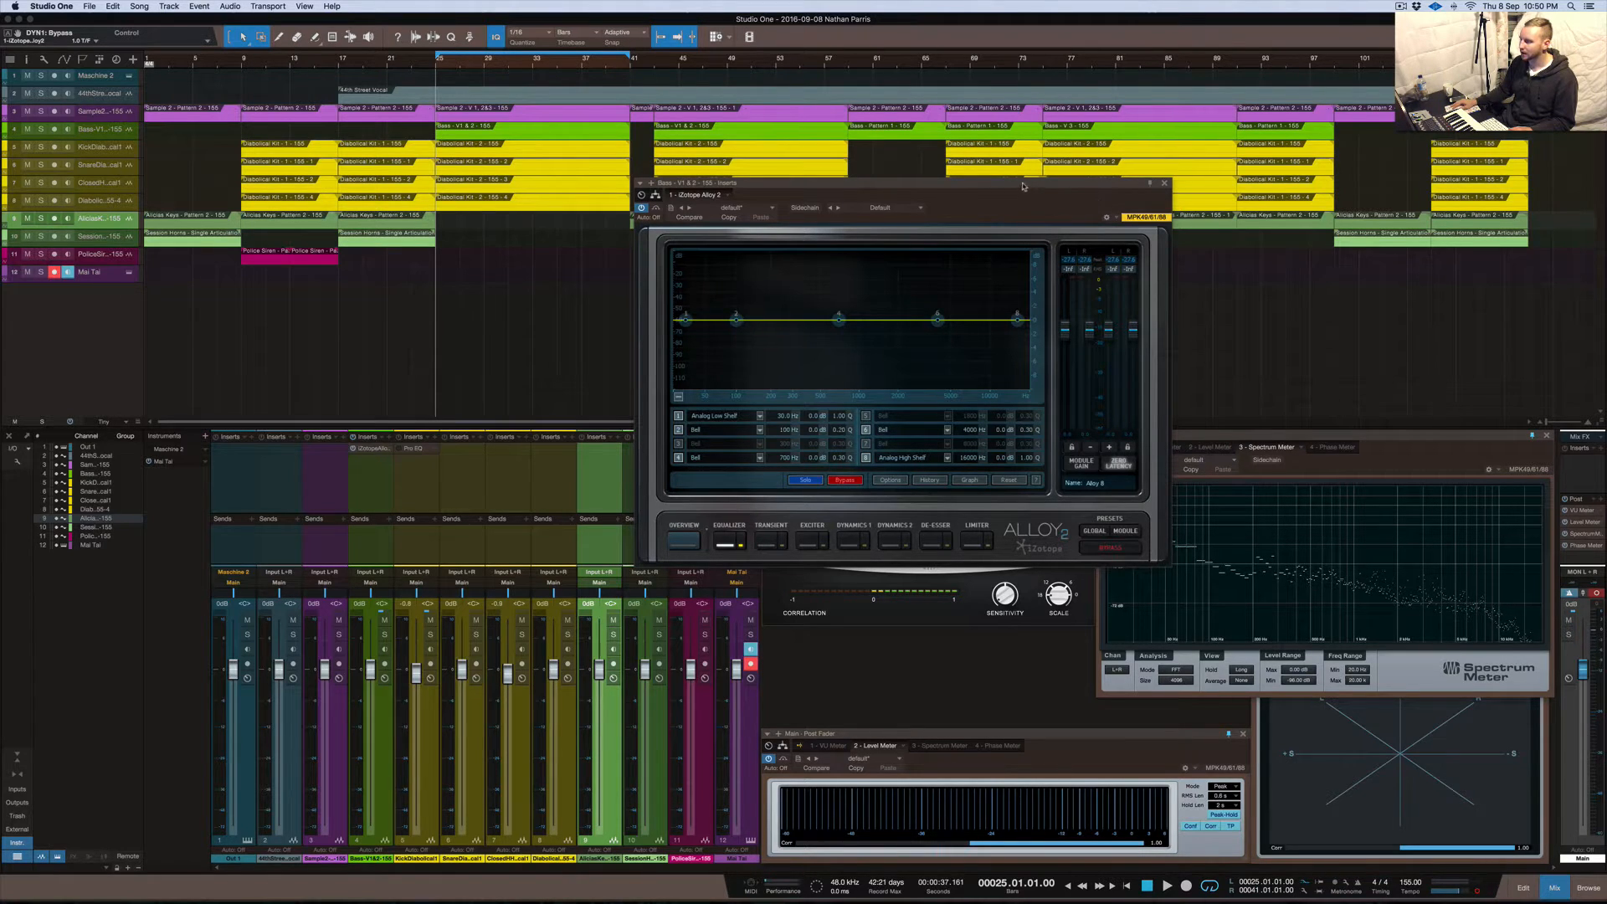
drag(1021, 182, 994, 164)
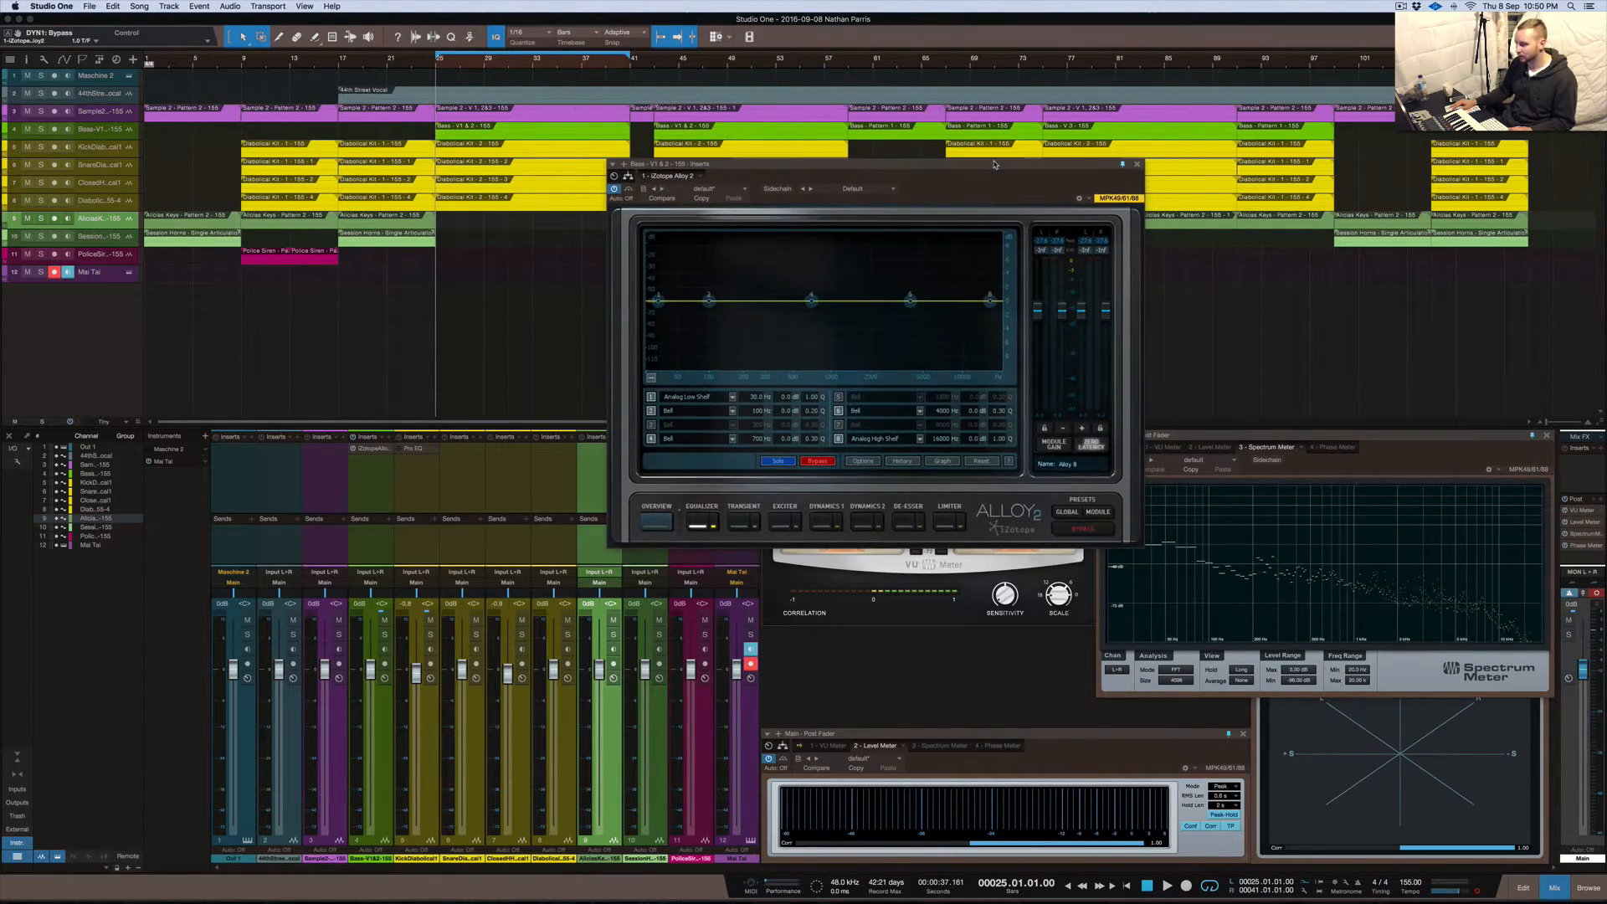
click(741, 525)
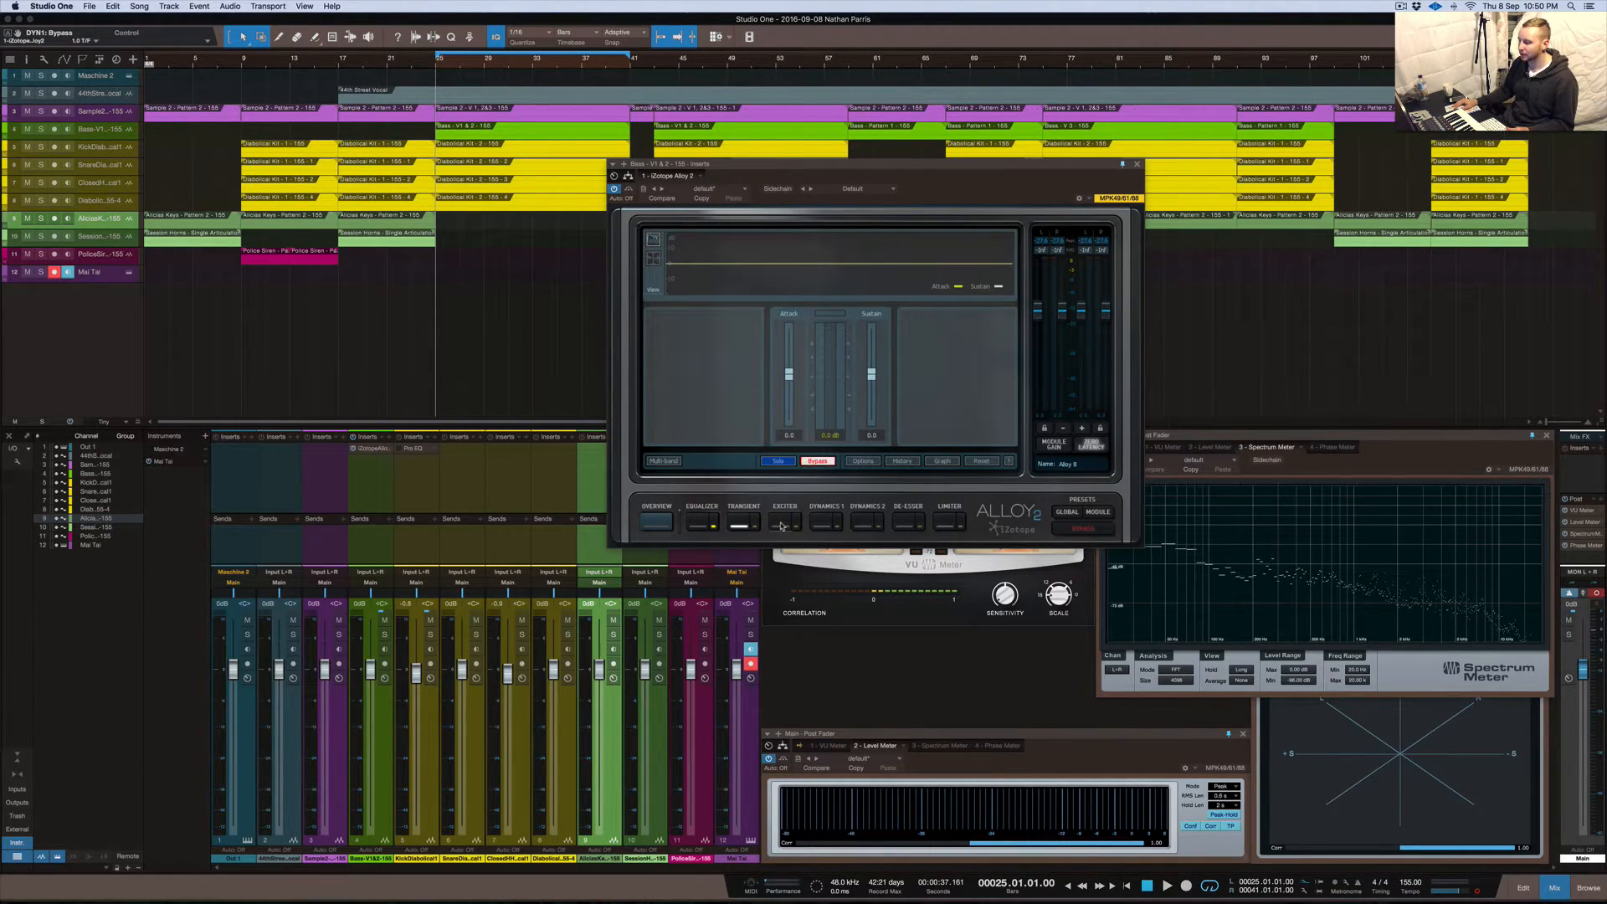
click(781, 525)
click(825, 525)
click(864, 524)
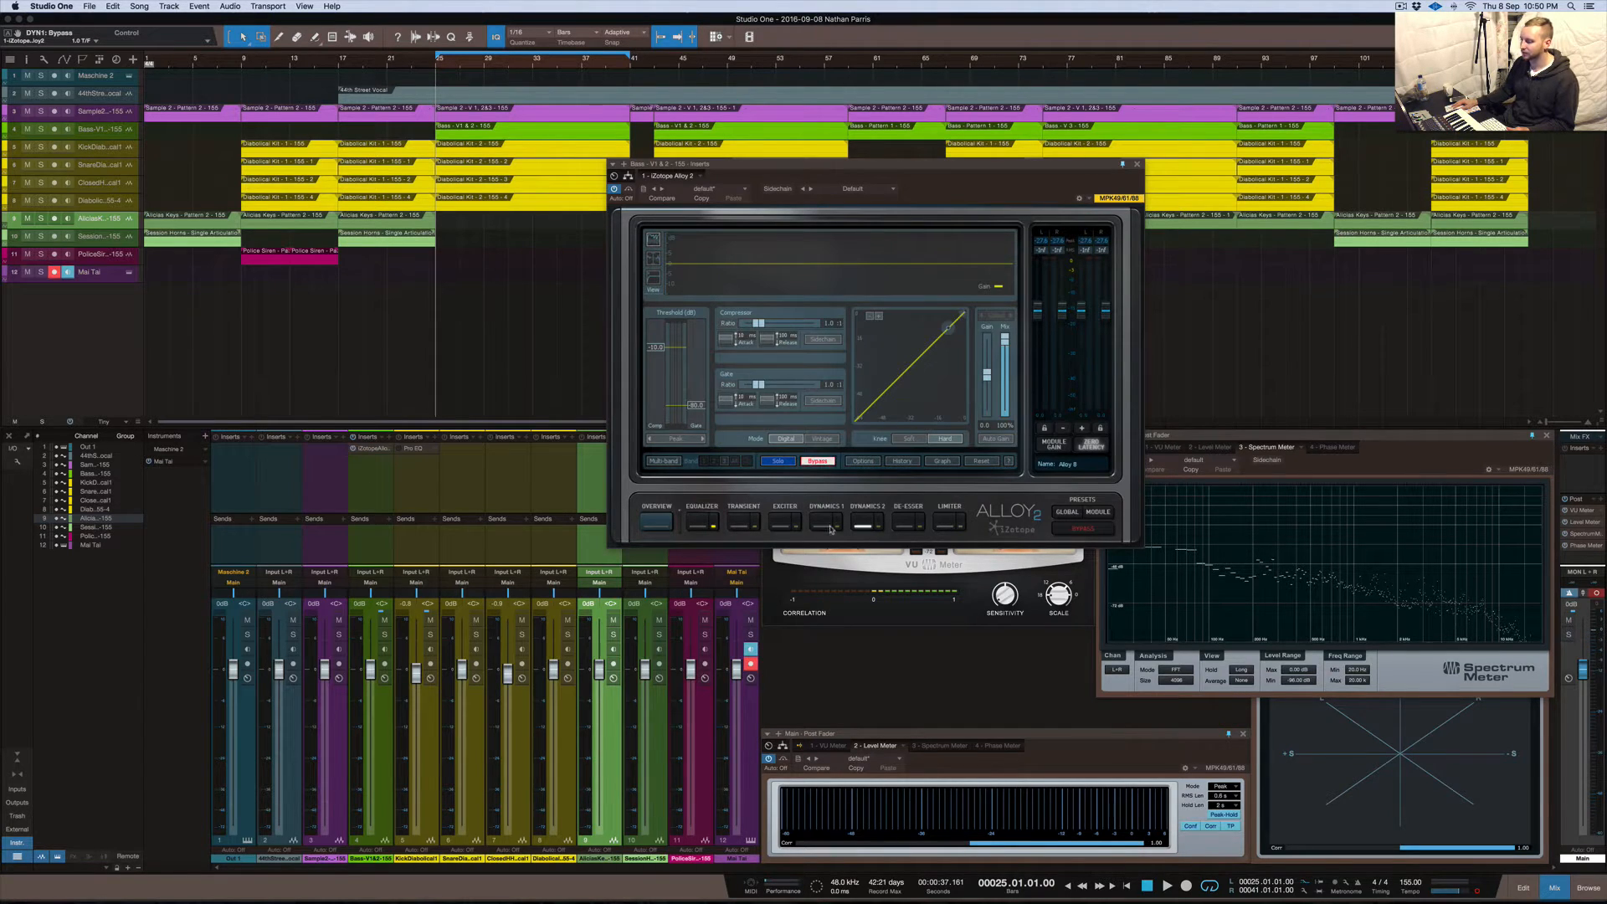
click(821, 524)
click(863, 524)
click(822, 525)
click(863, 525)
click(906, 525)
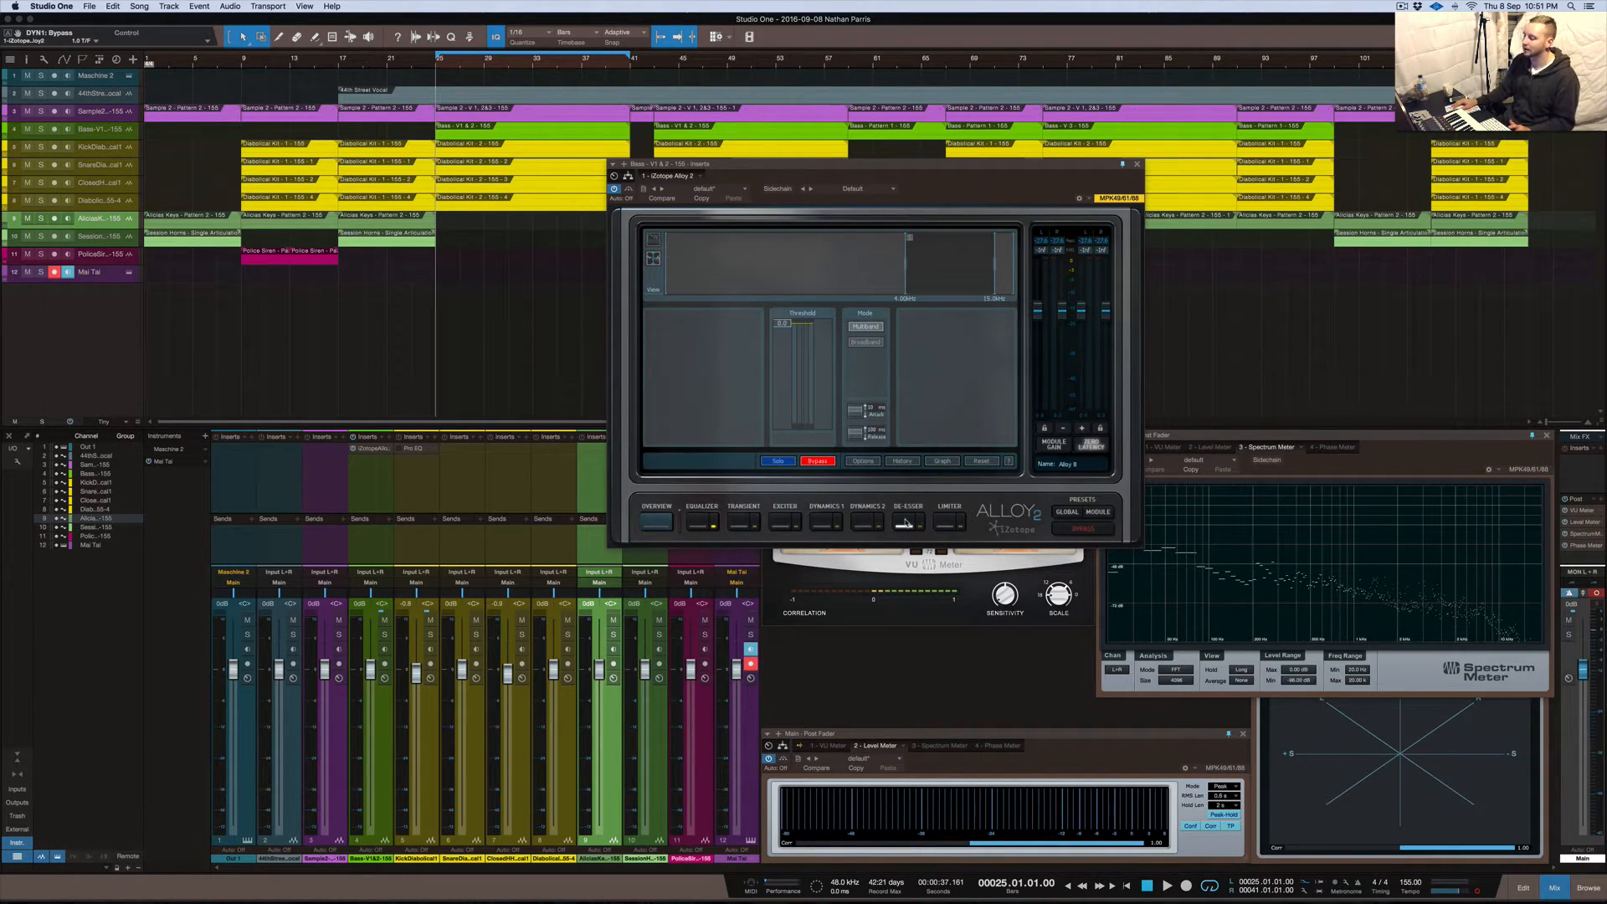
click(946, 526)
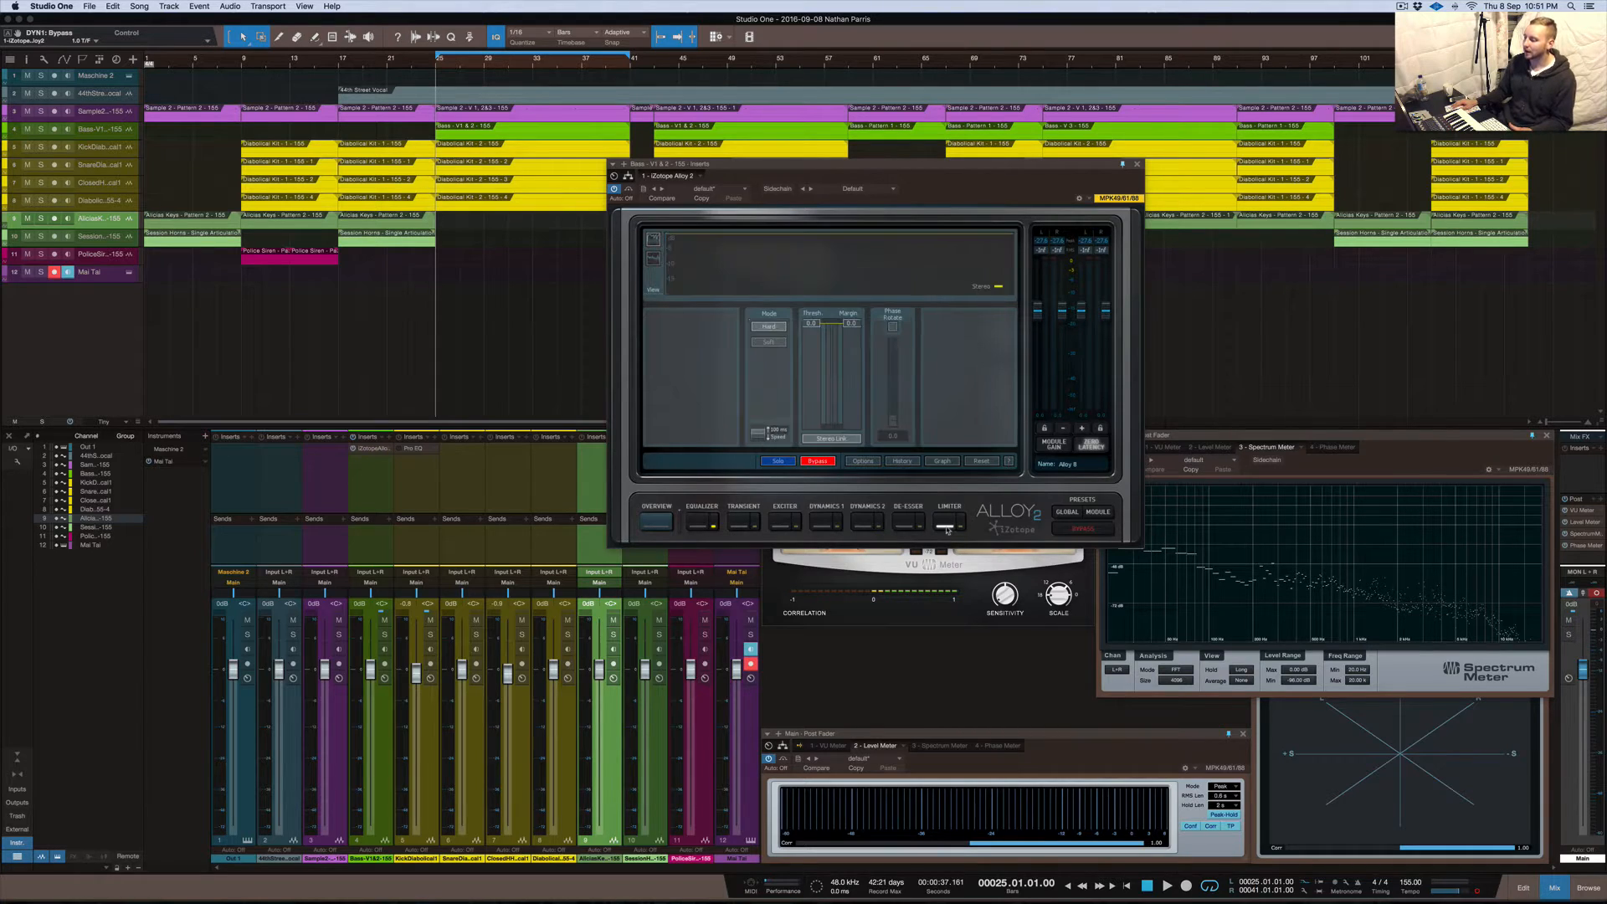
Toggle Alloy 2's global bypass on and off and view its global presets without loading one
click(1089, 532)
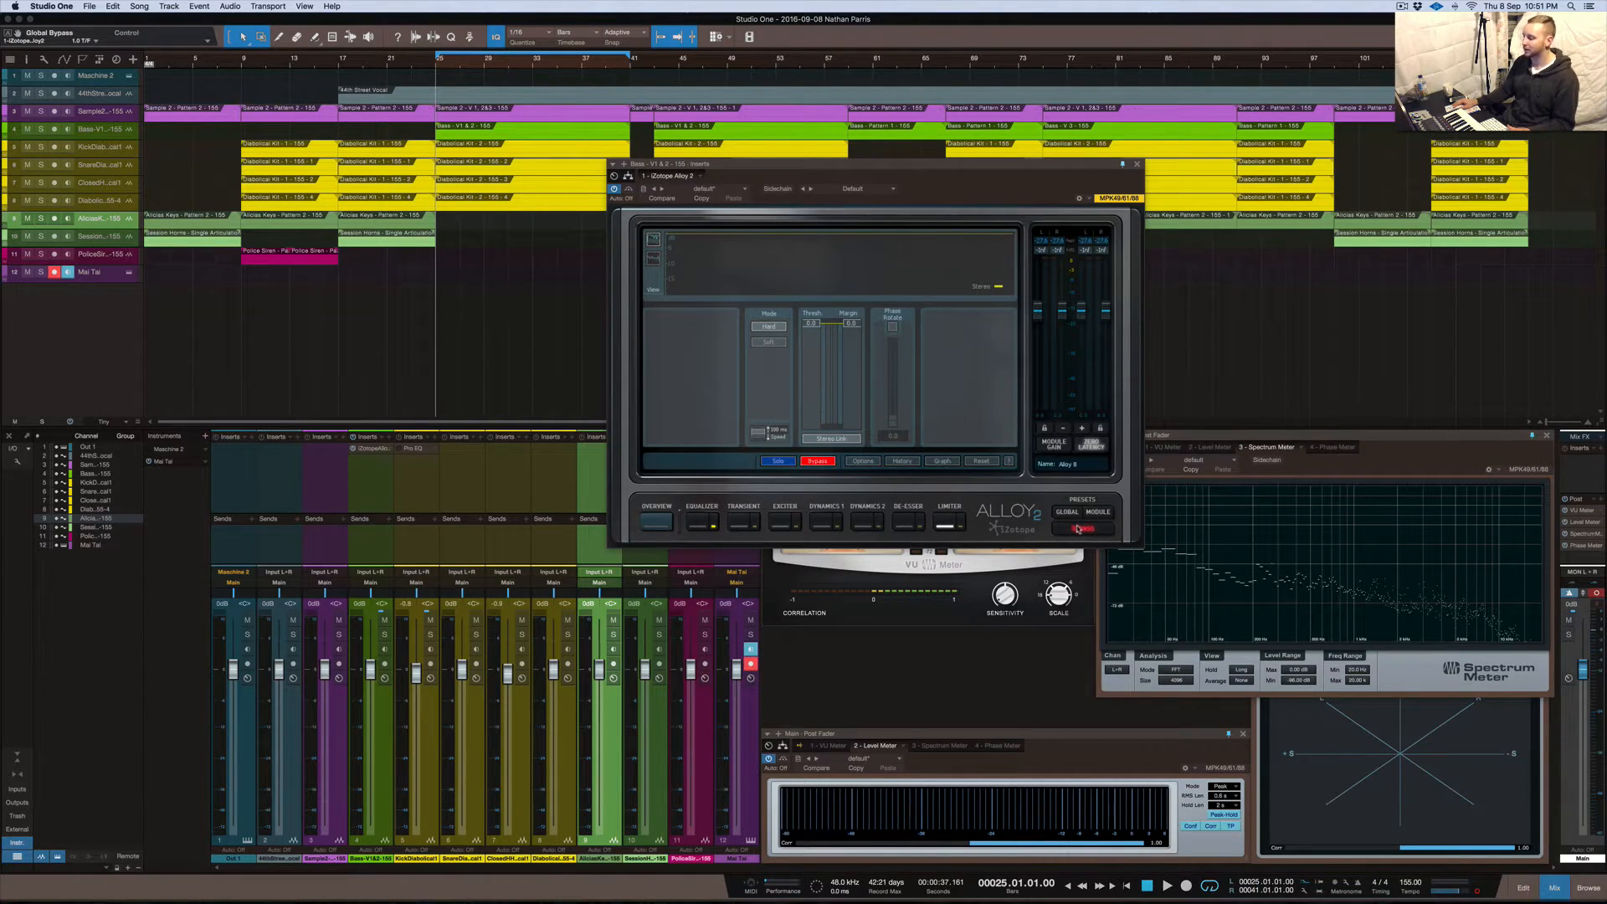
click(1089, 532)
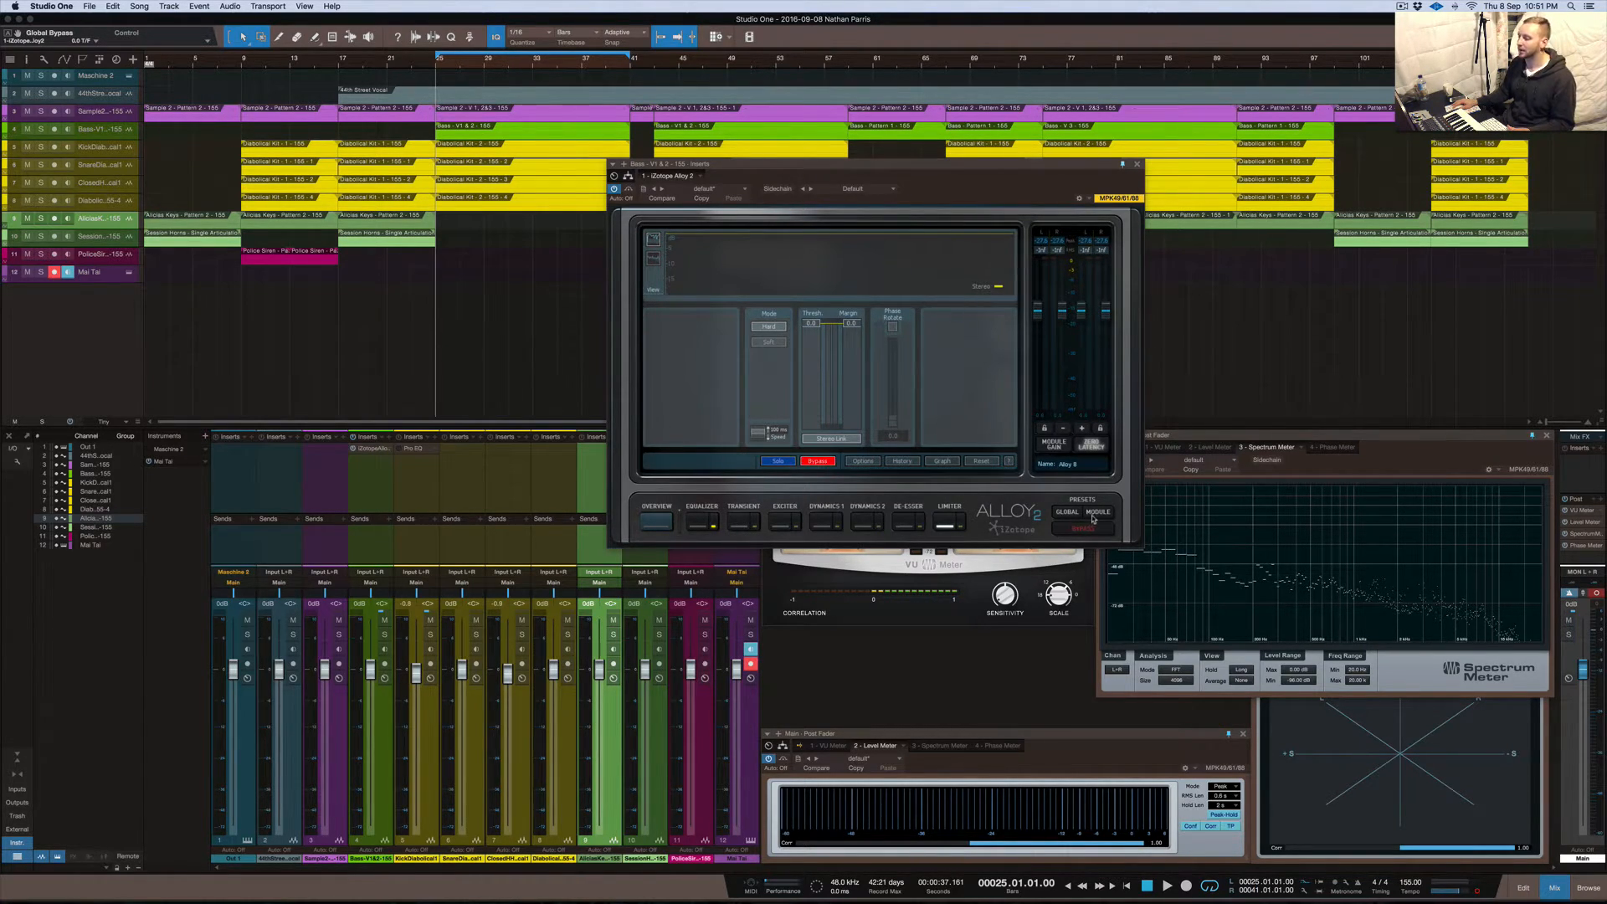
click(1066, 514)
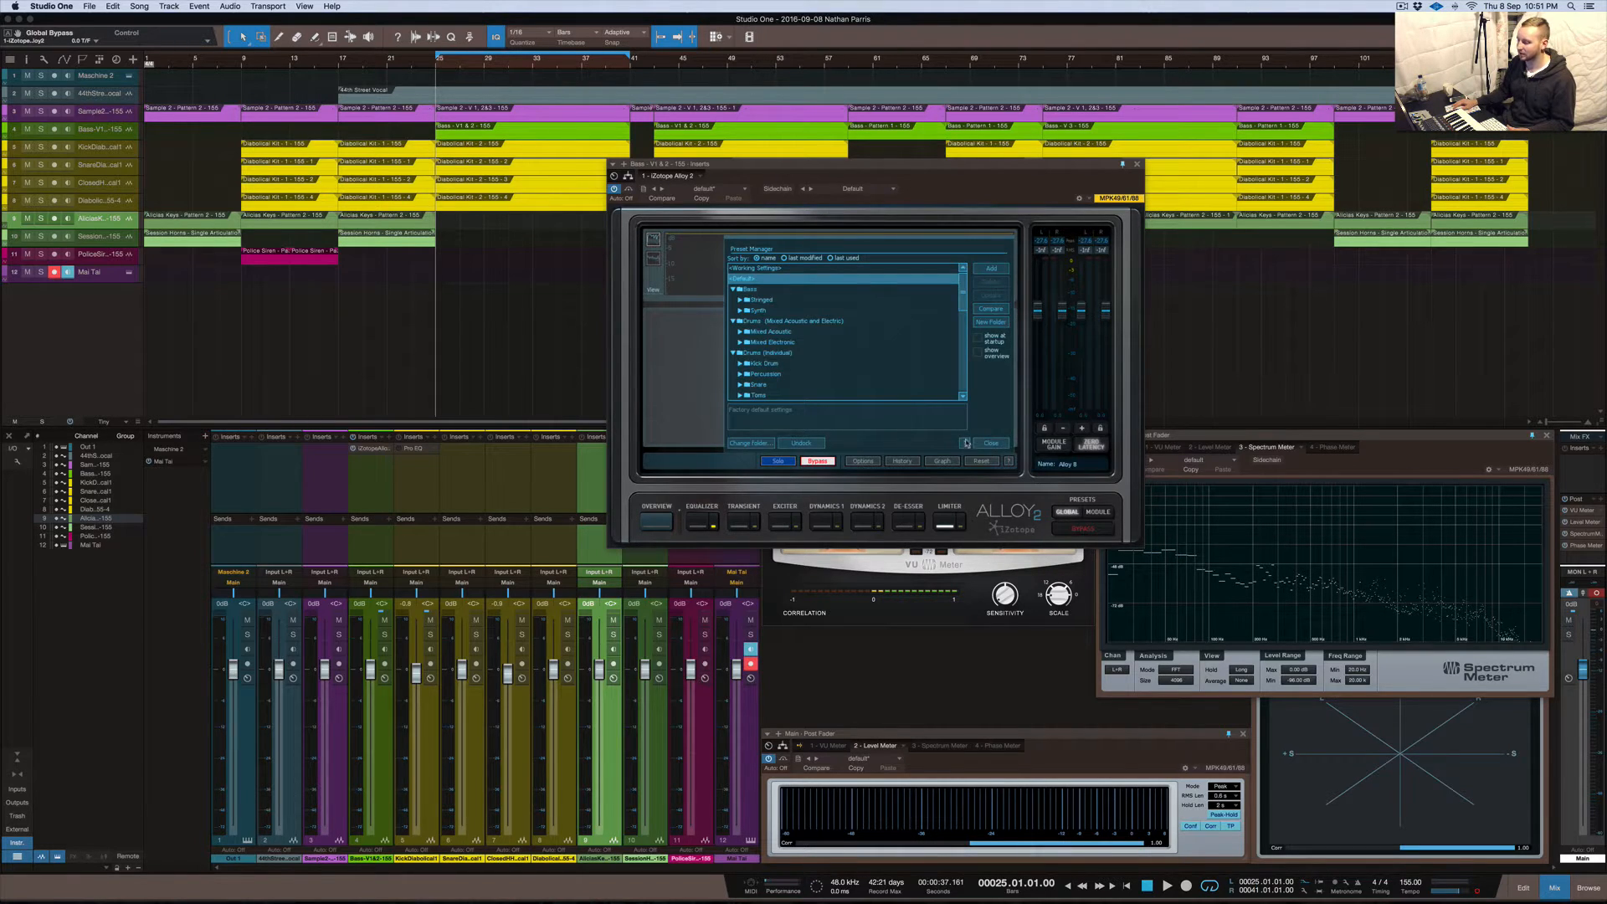
click(988, 445)
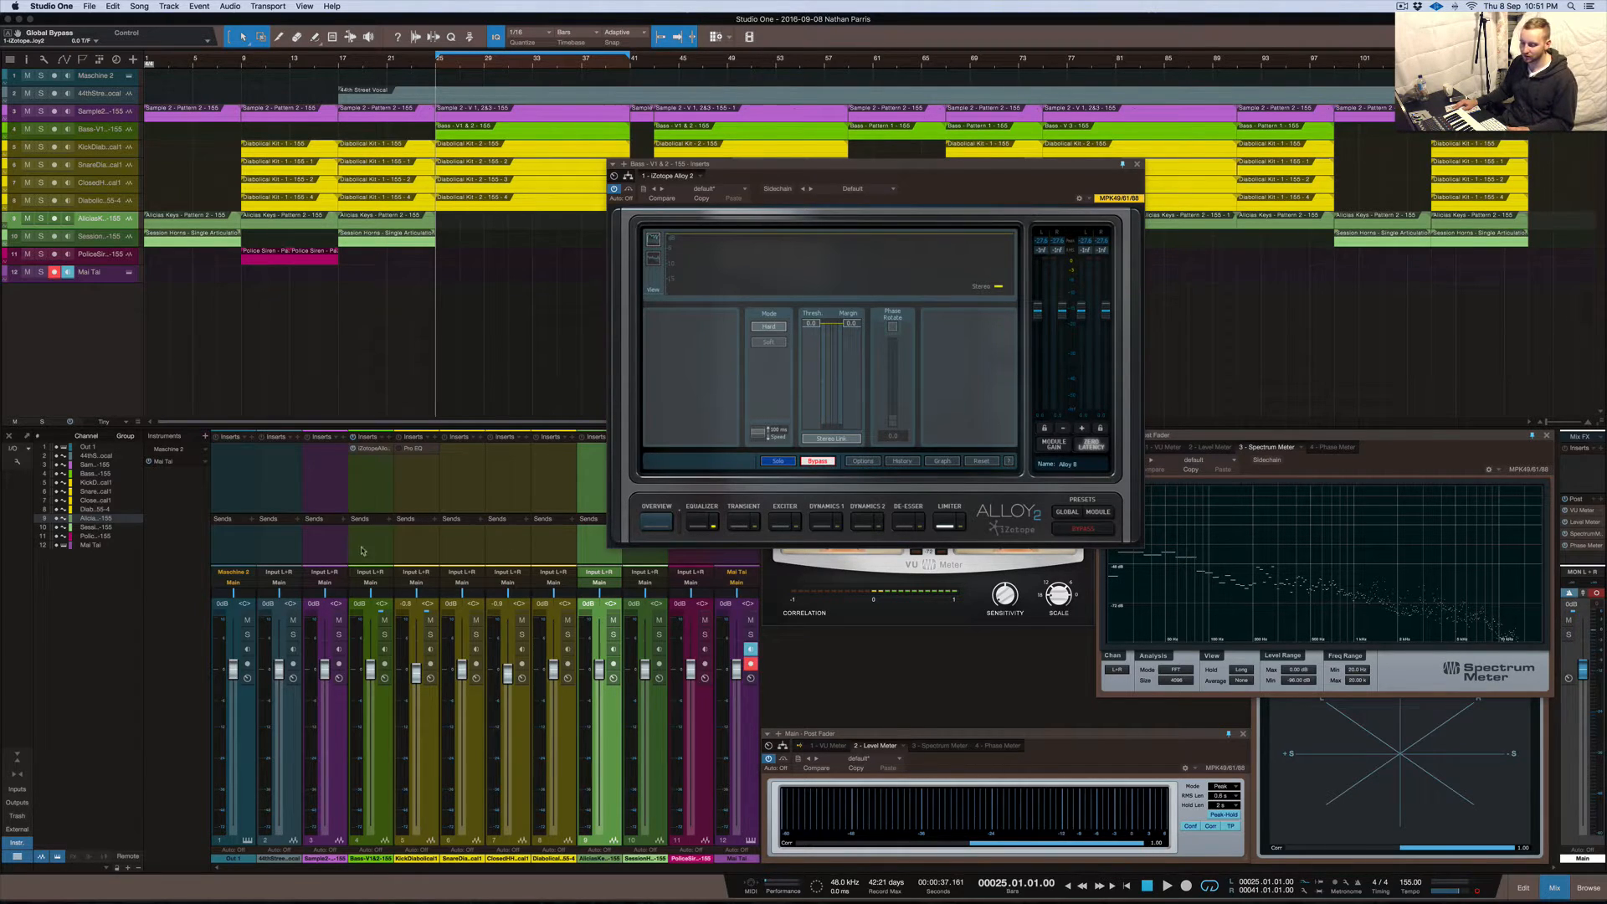
drag(784, 166, 830, 226)
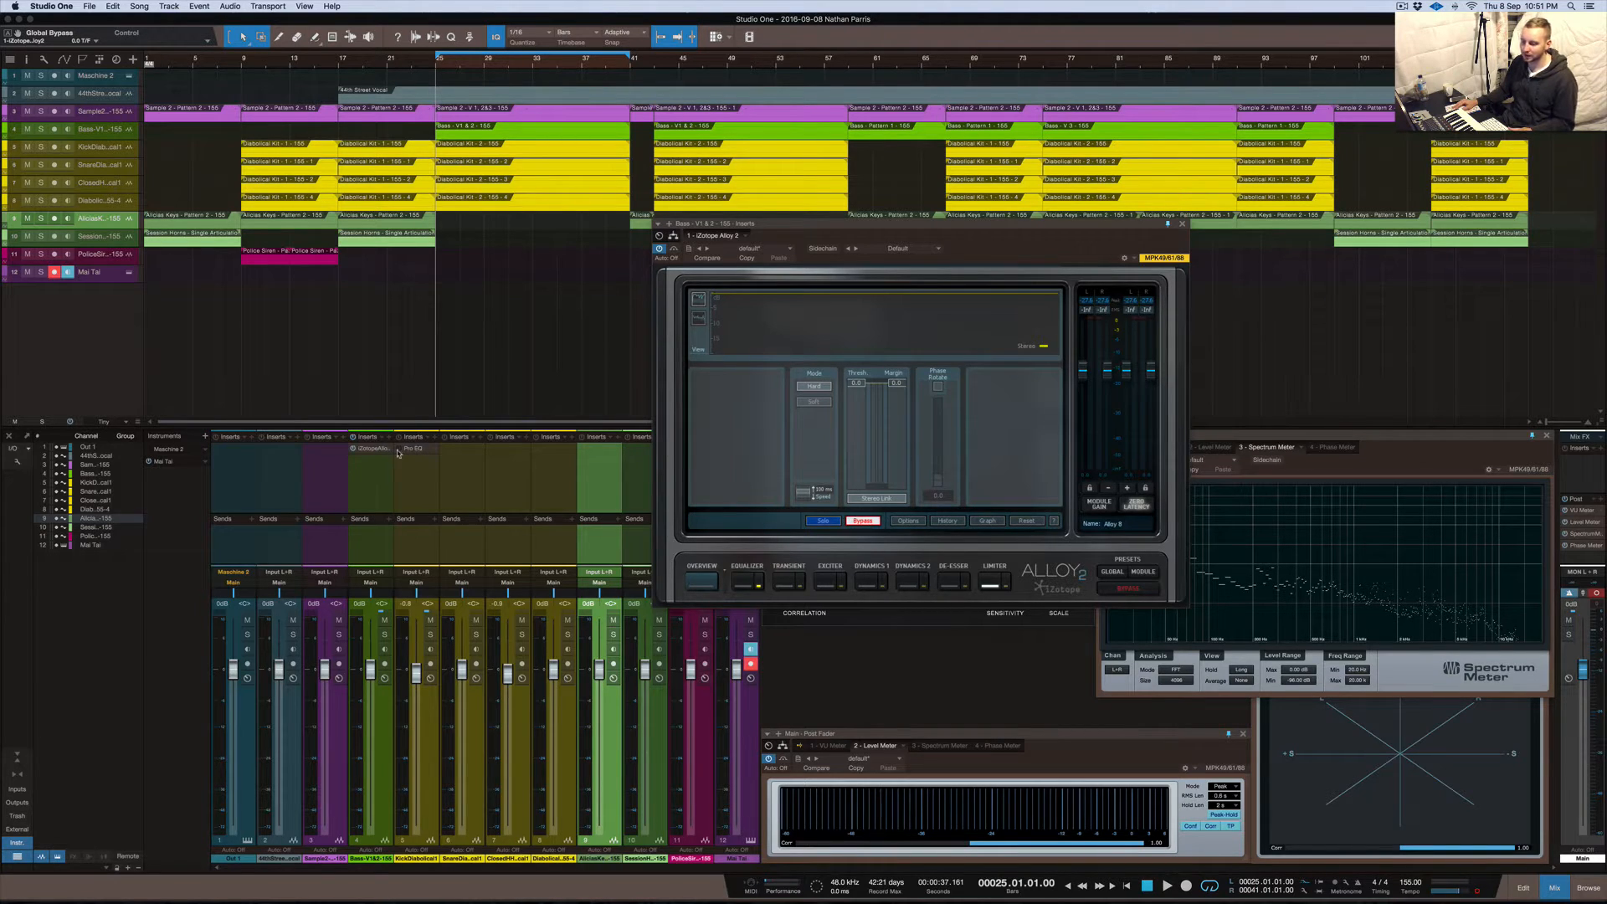
Remove the Pro EQ from the Kick Diabolical track's inserts
right_click(431, 453)
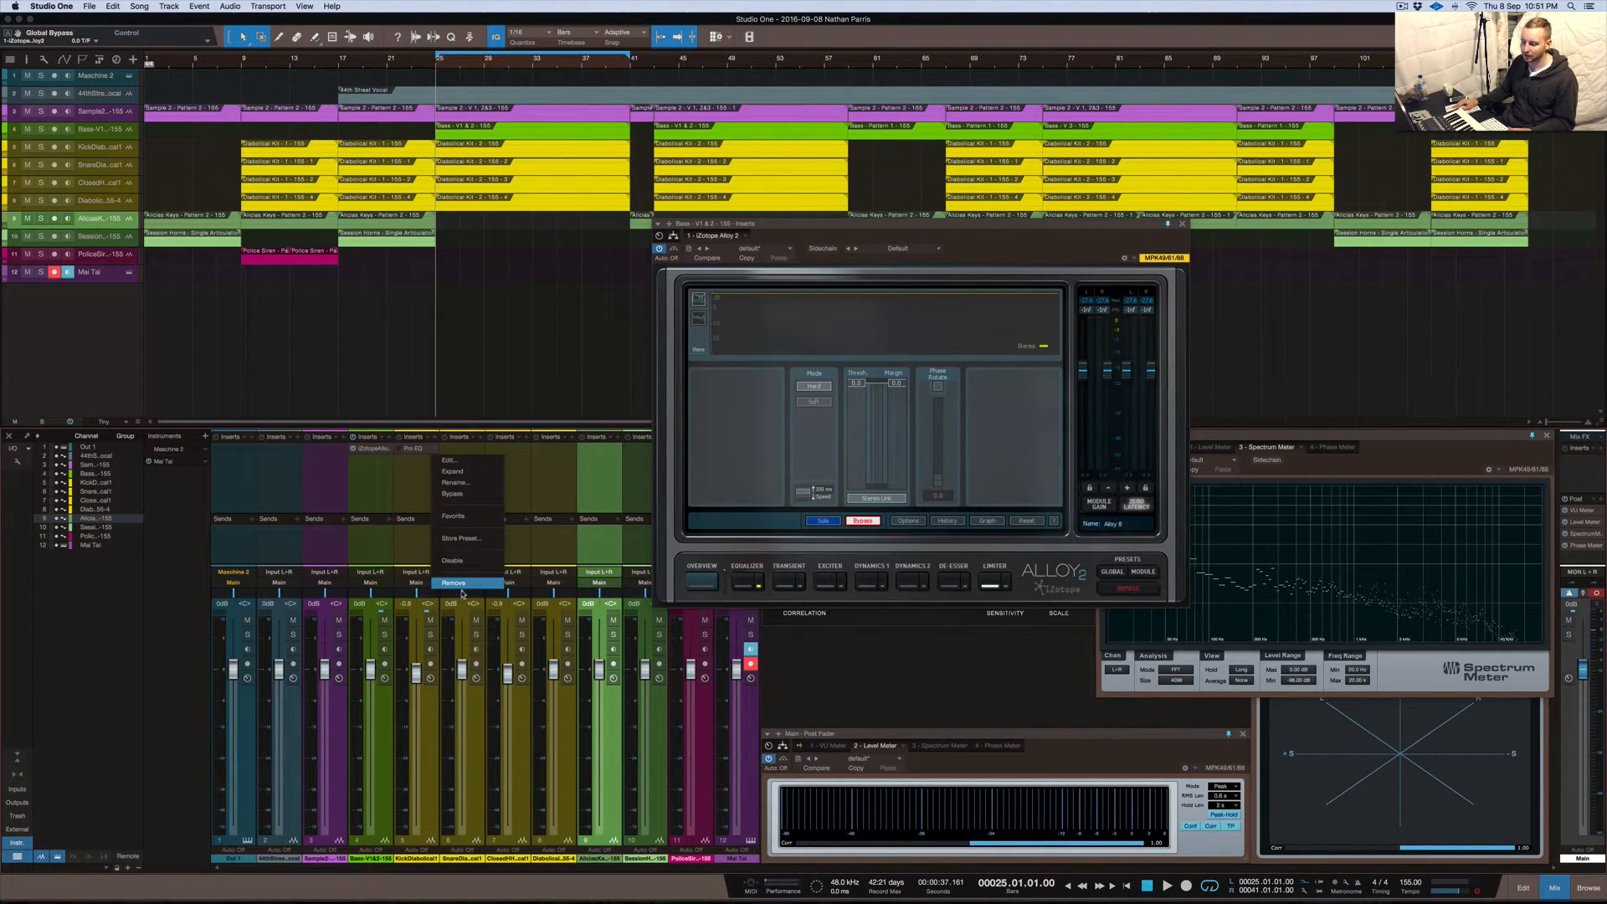
click(456, 560)
click(437, 436)
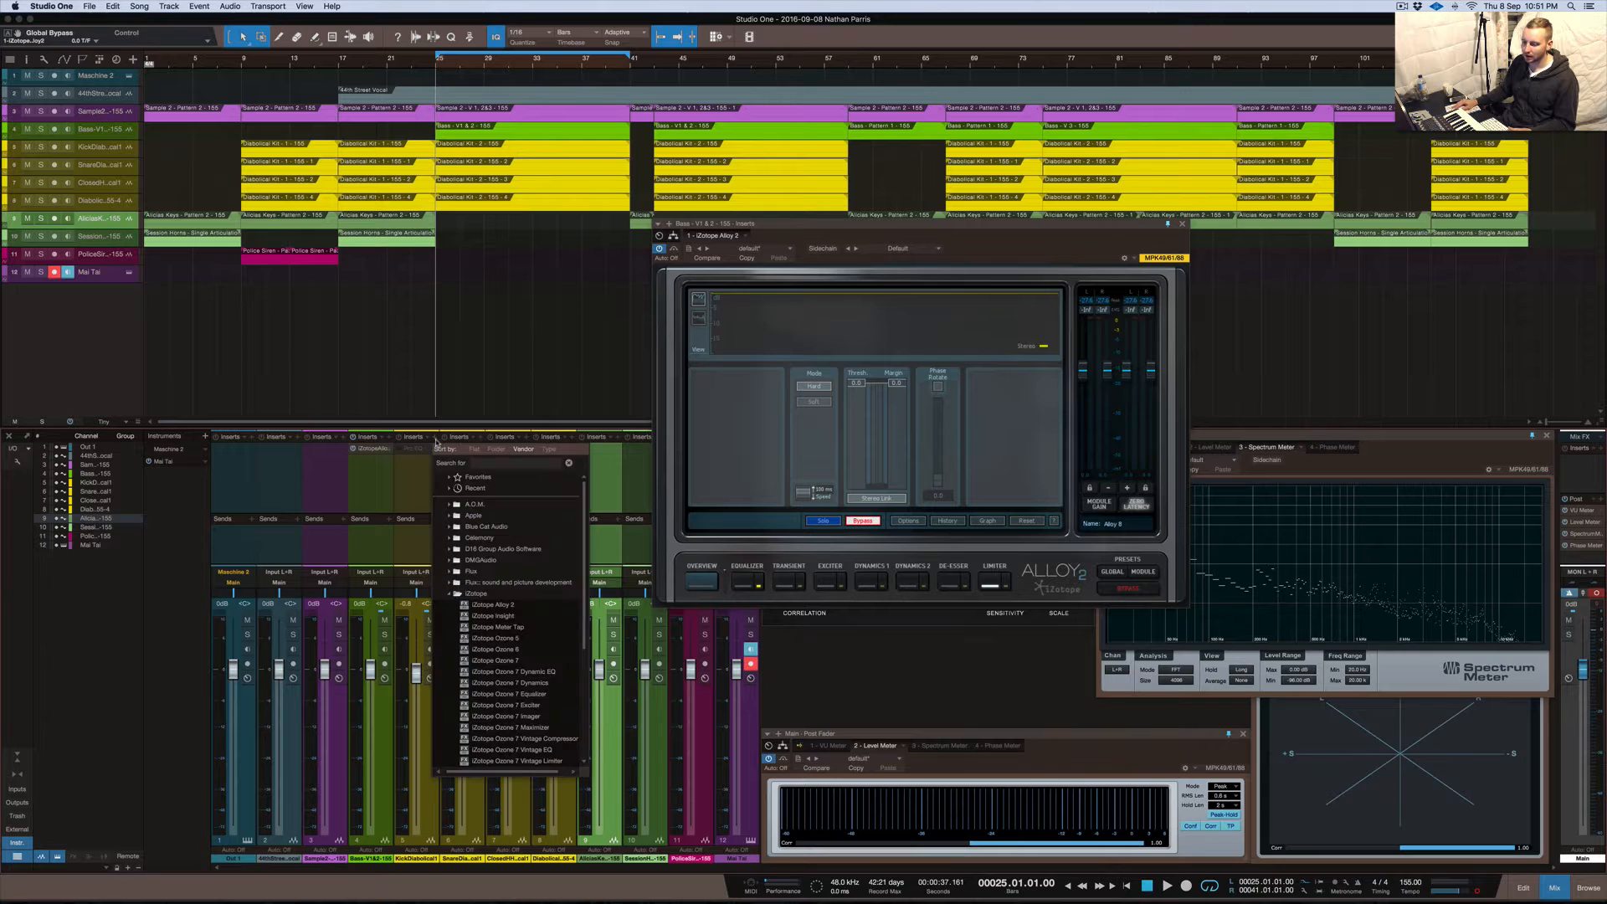
click(417, 464)
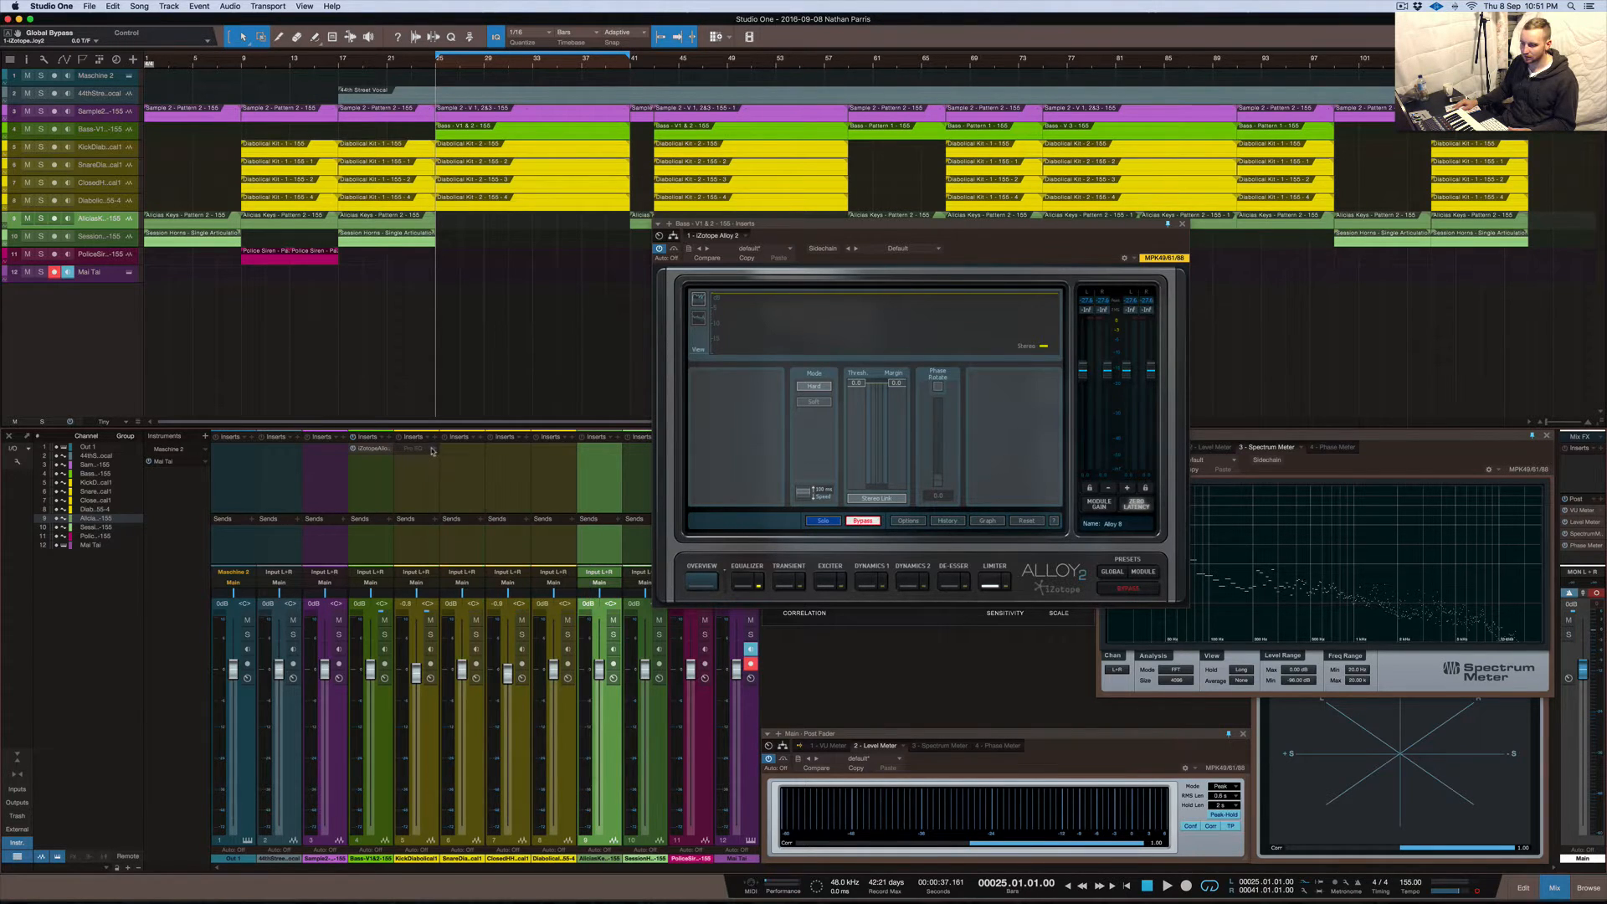
click(433, 450)
click(449, 505)
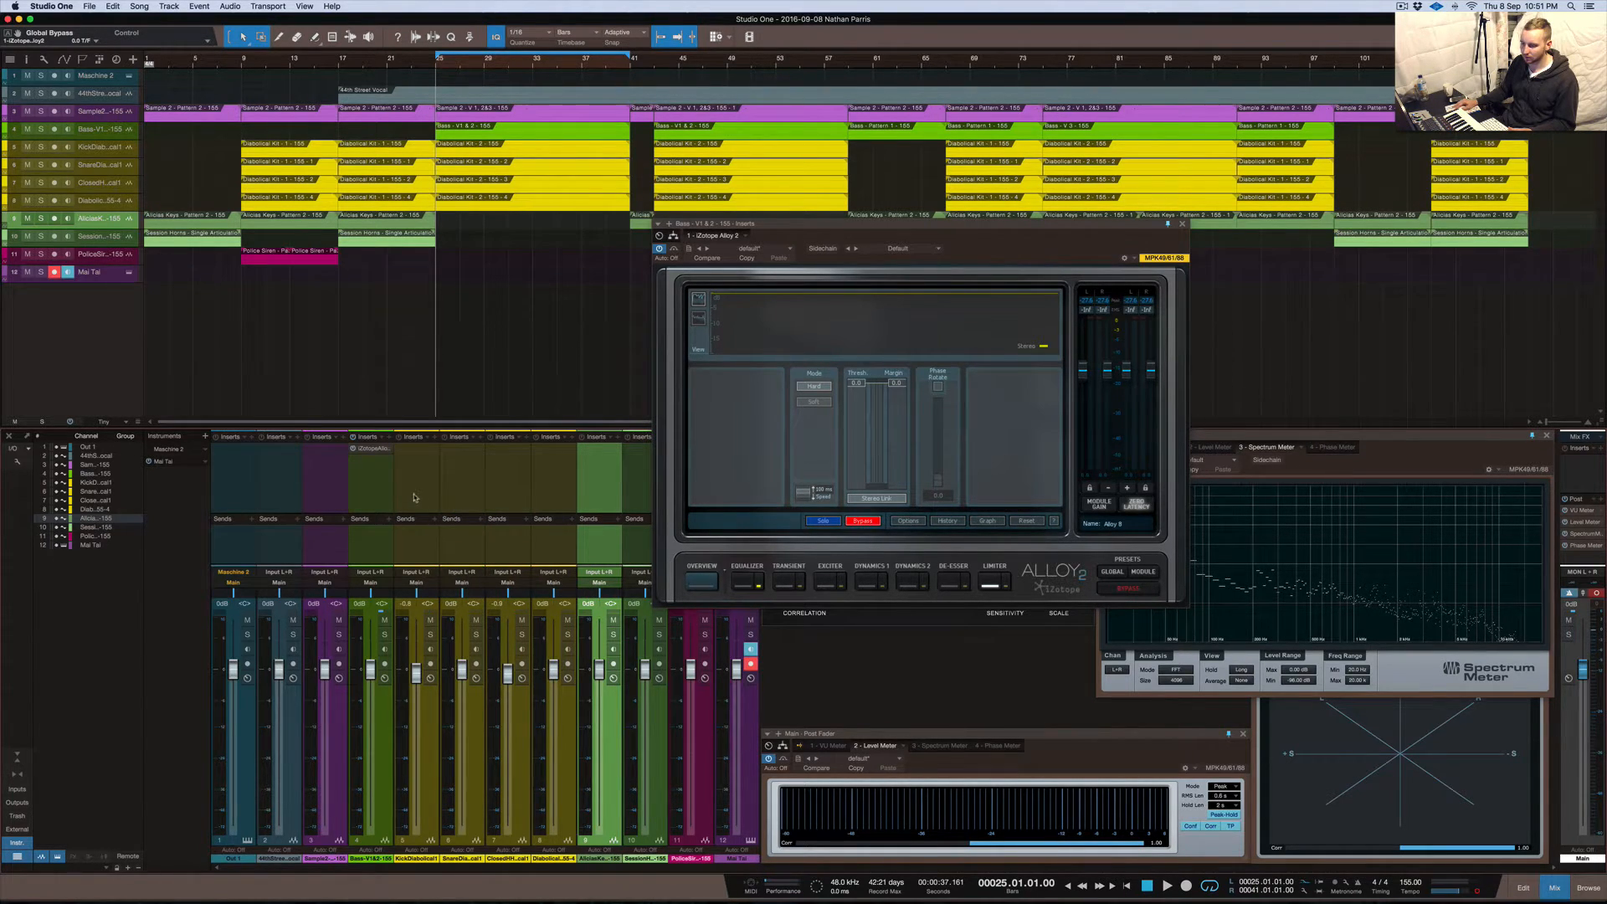
Insert iZotope Alloy 2 on the Kick Diabolical track and place its window side by side with the bass's Alloy 2
click(435, 438)
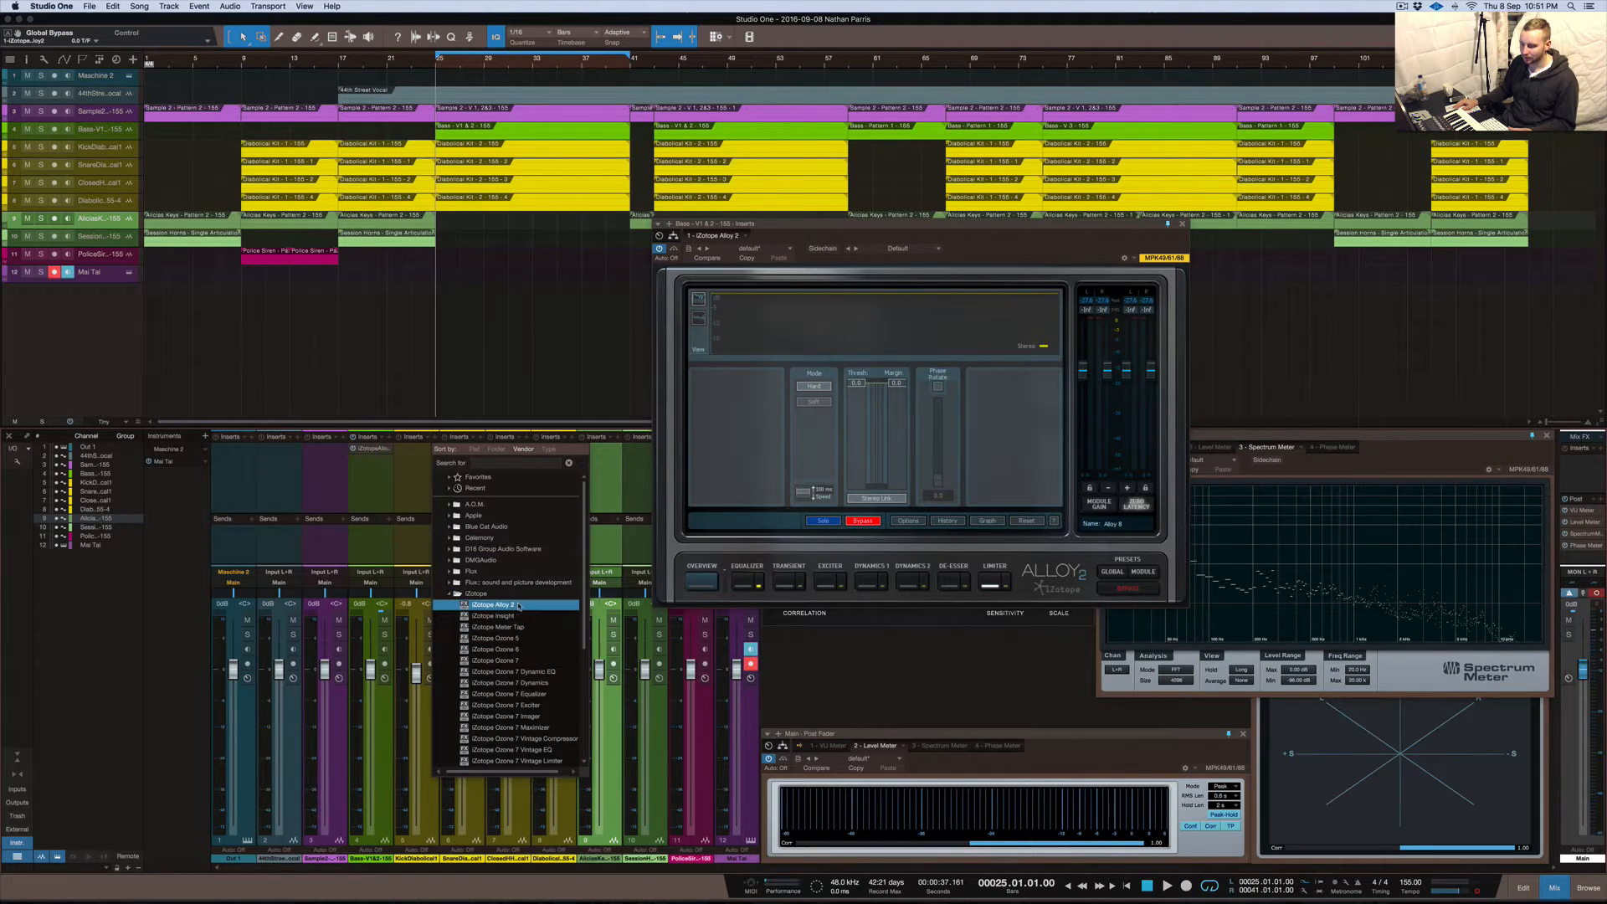
click(516, 608)
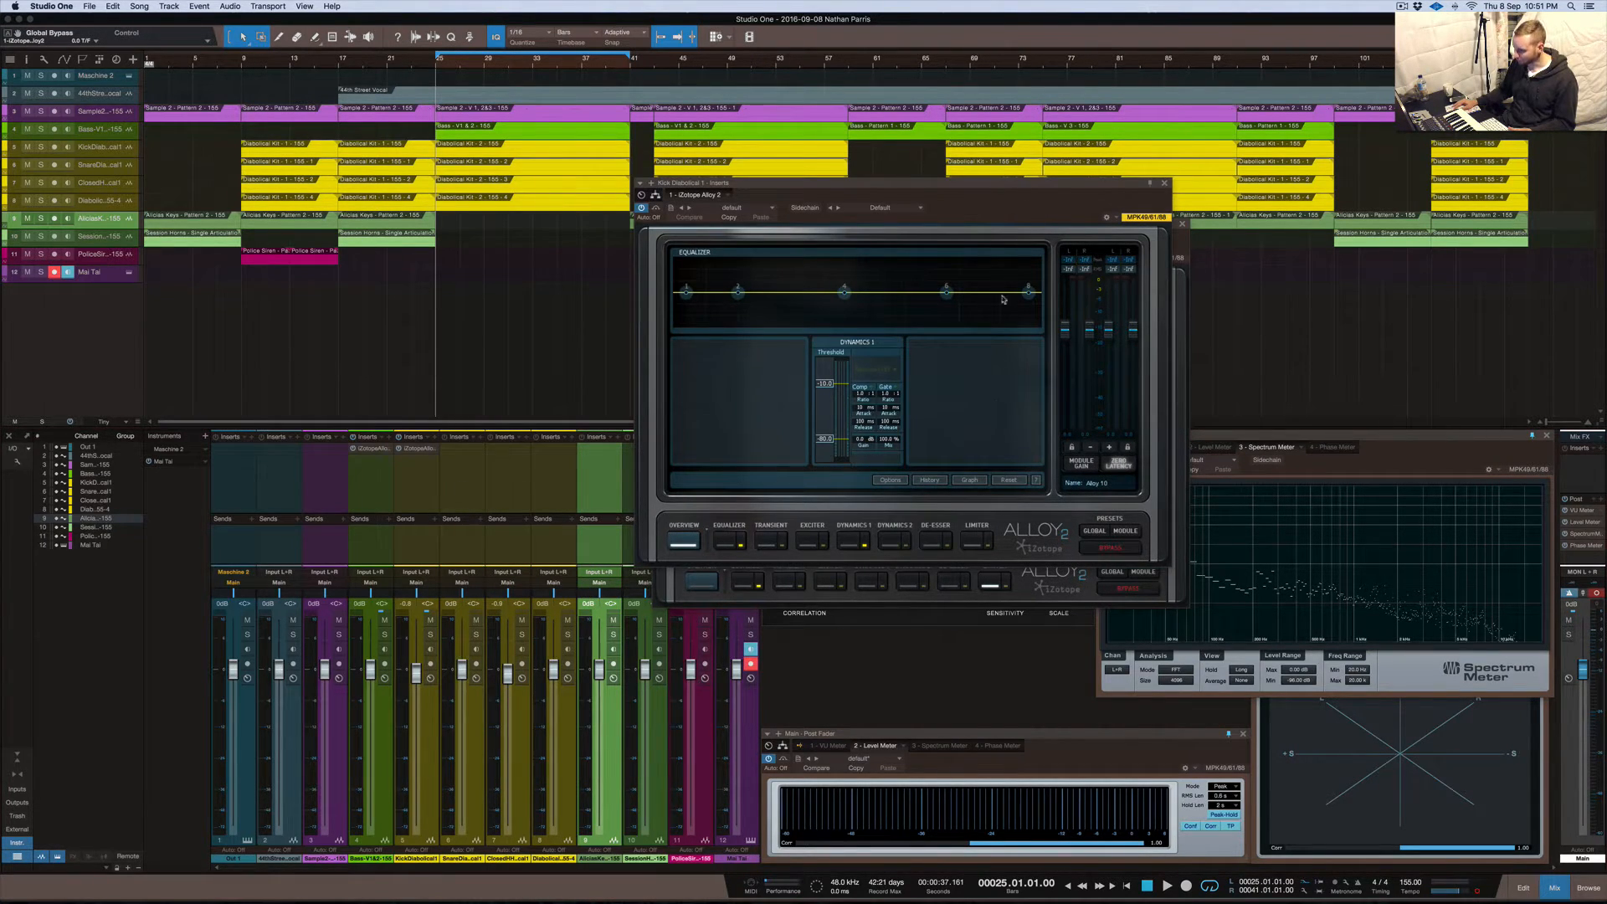
drag(1099, 185, 1371, 267)
drag(819, 219, 542, 220)
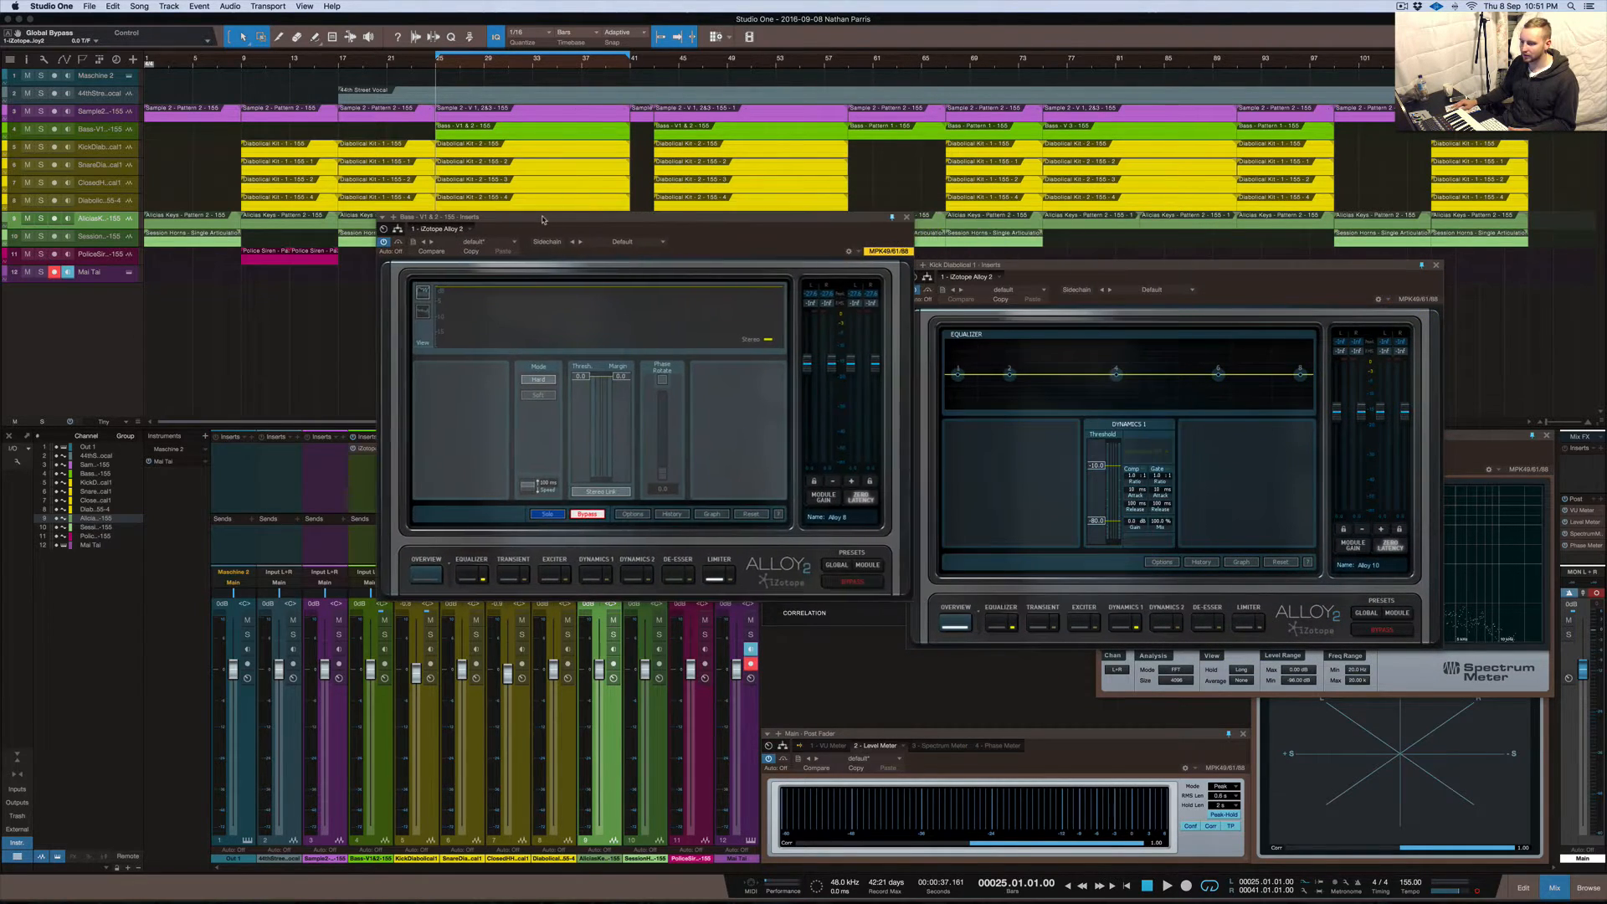
drag(972, 266, 977, 221)
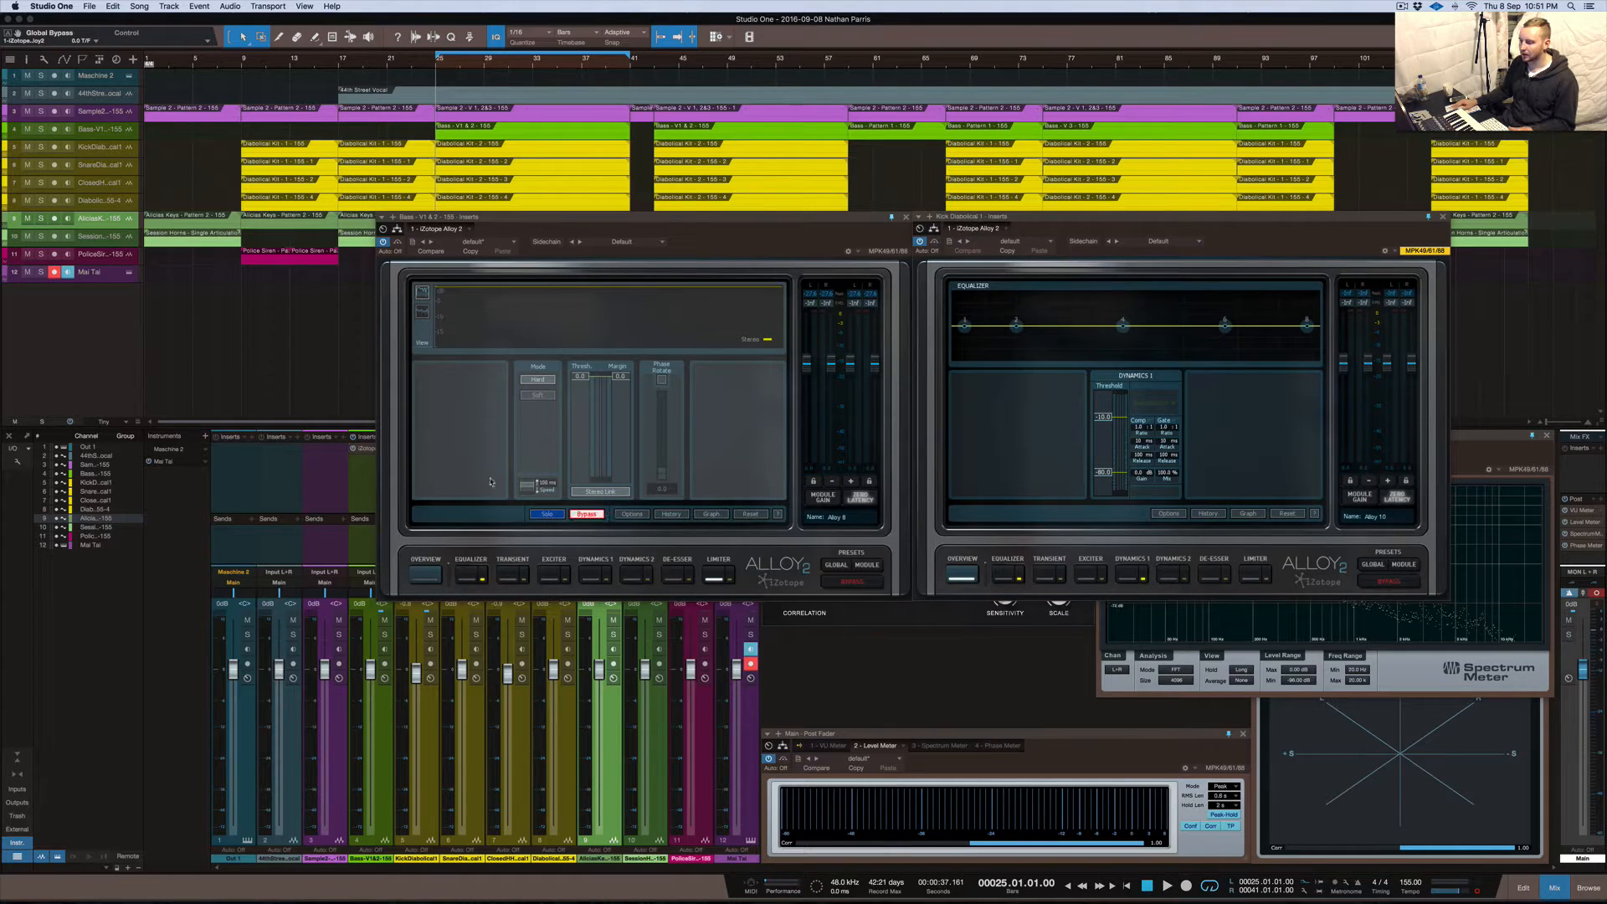
Show the Equalizer module in both Alloy 2 windows and solo the bass and kick tracks
click(458, 574)
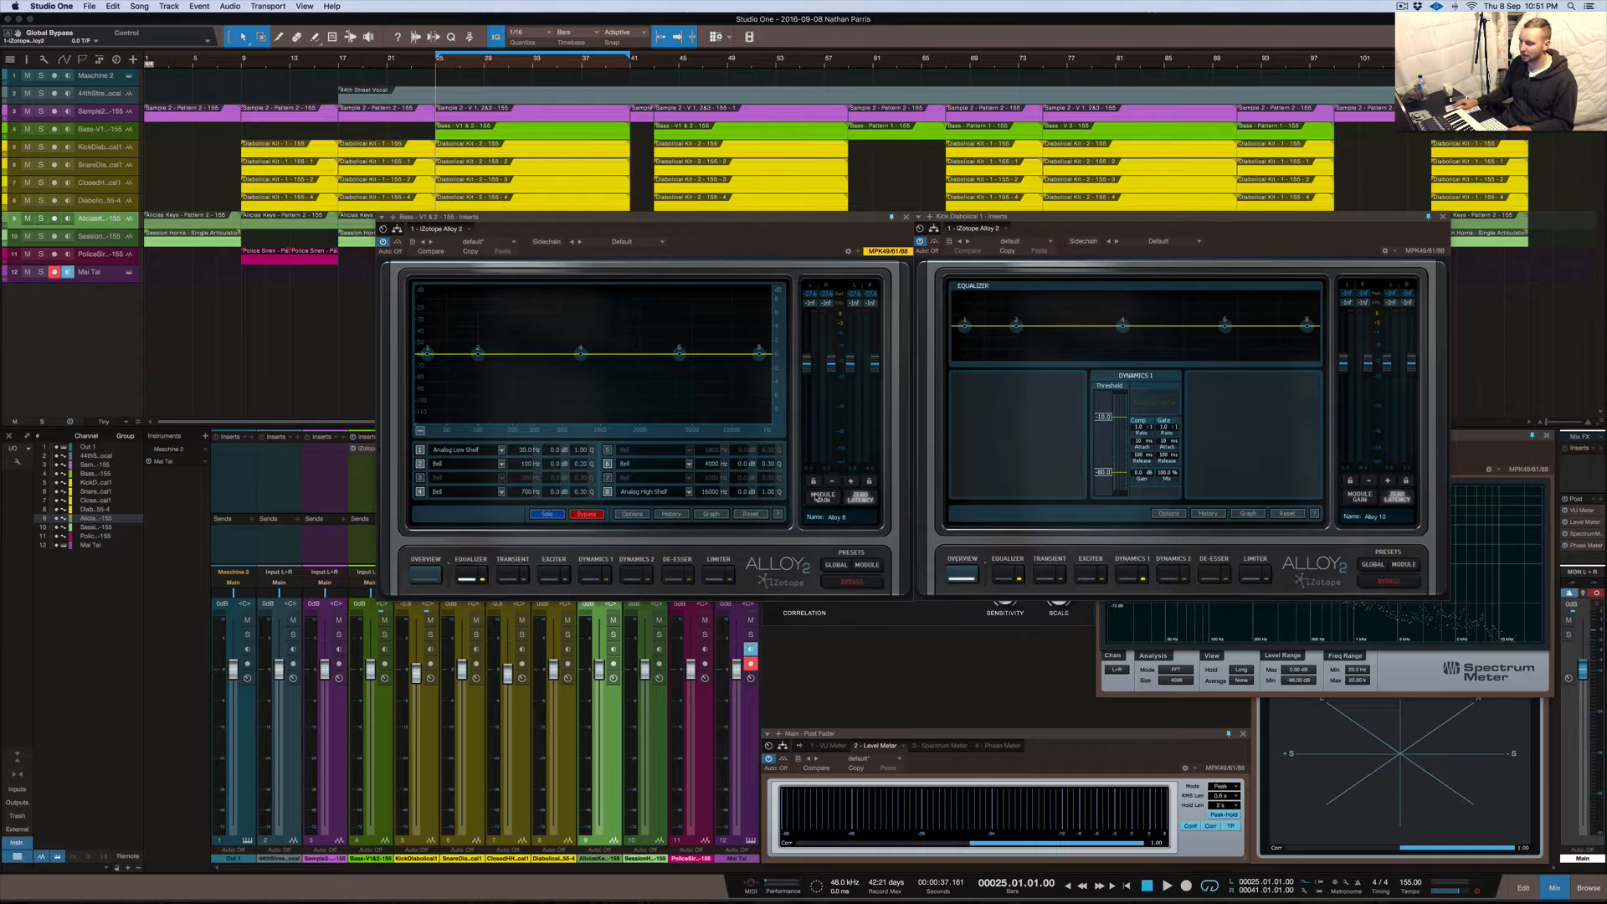
click(1018, 572)
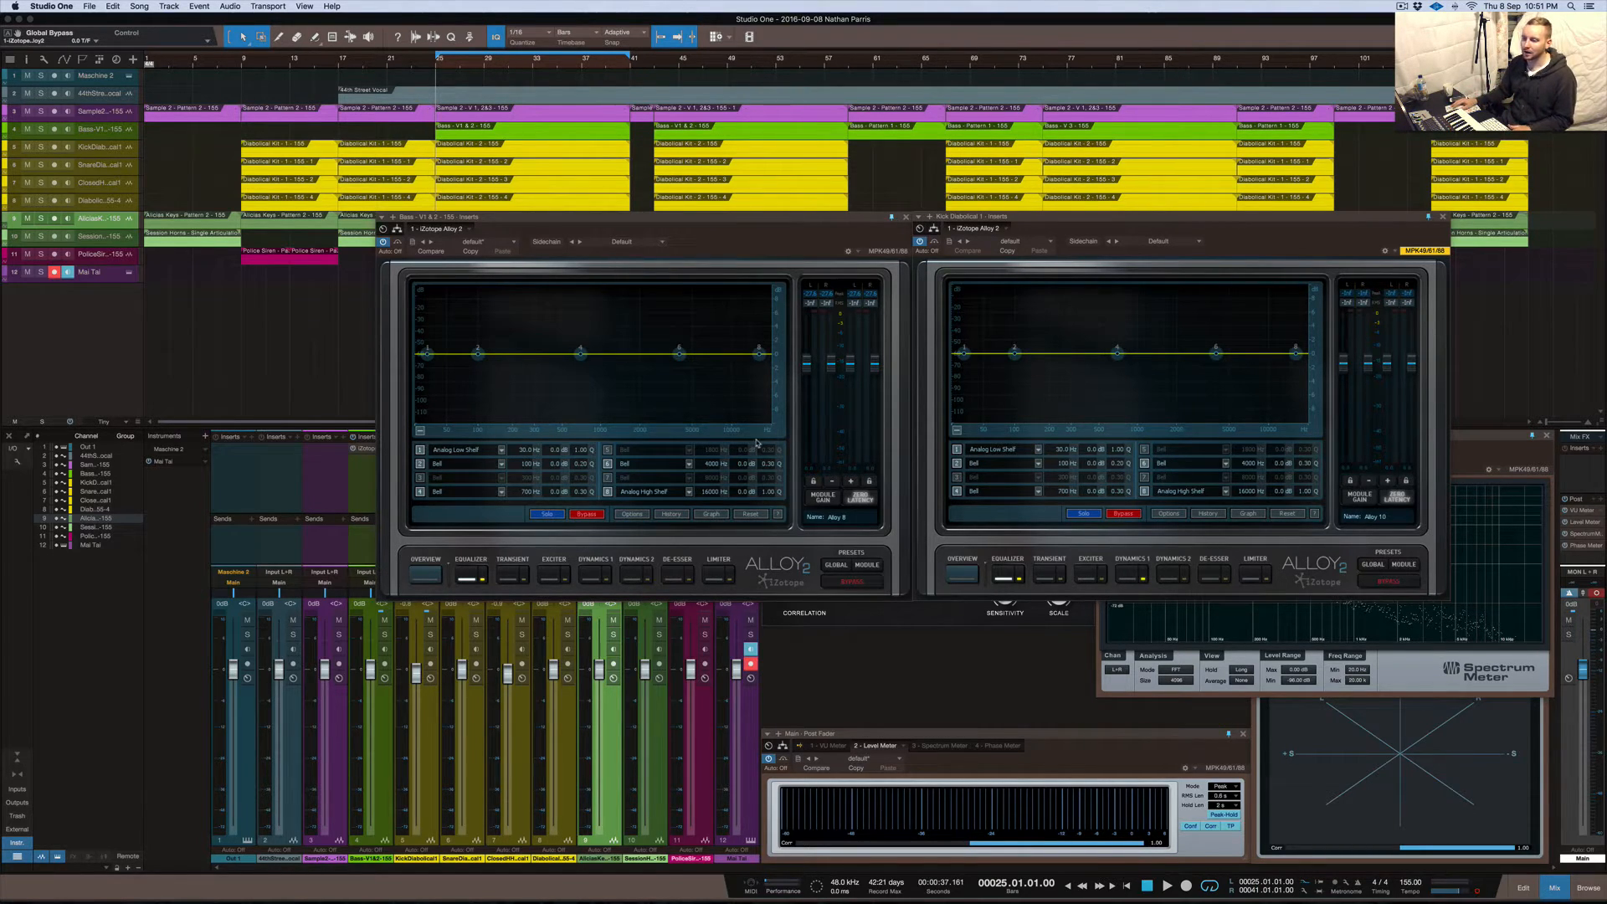
click(40, 129)
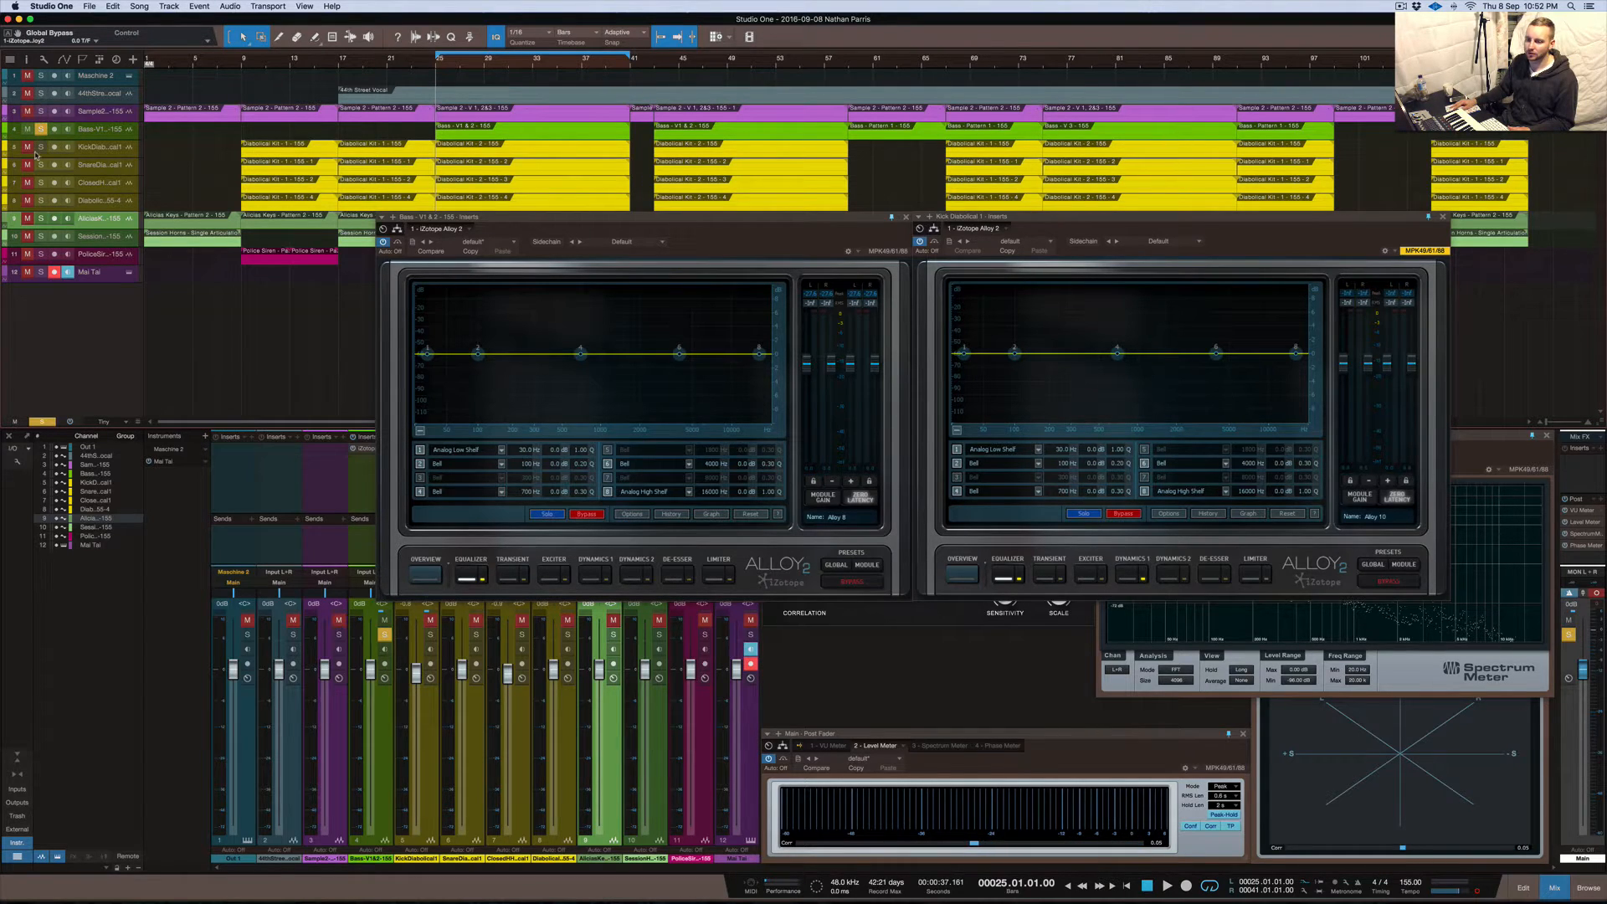
click(40, 146)
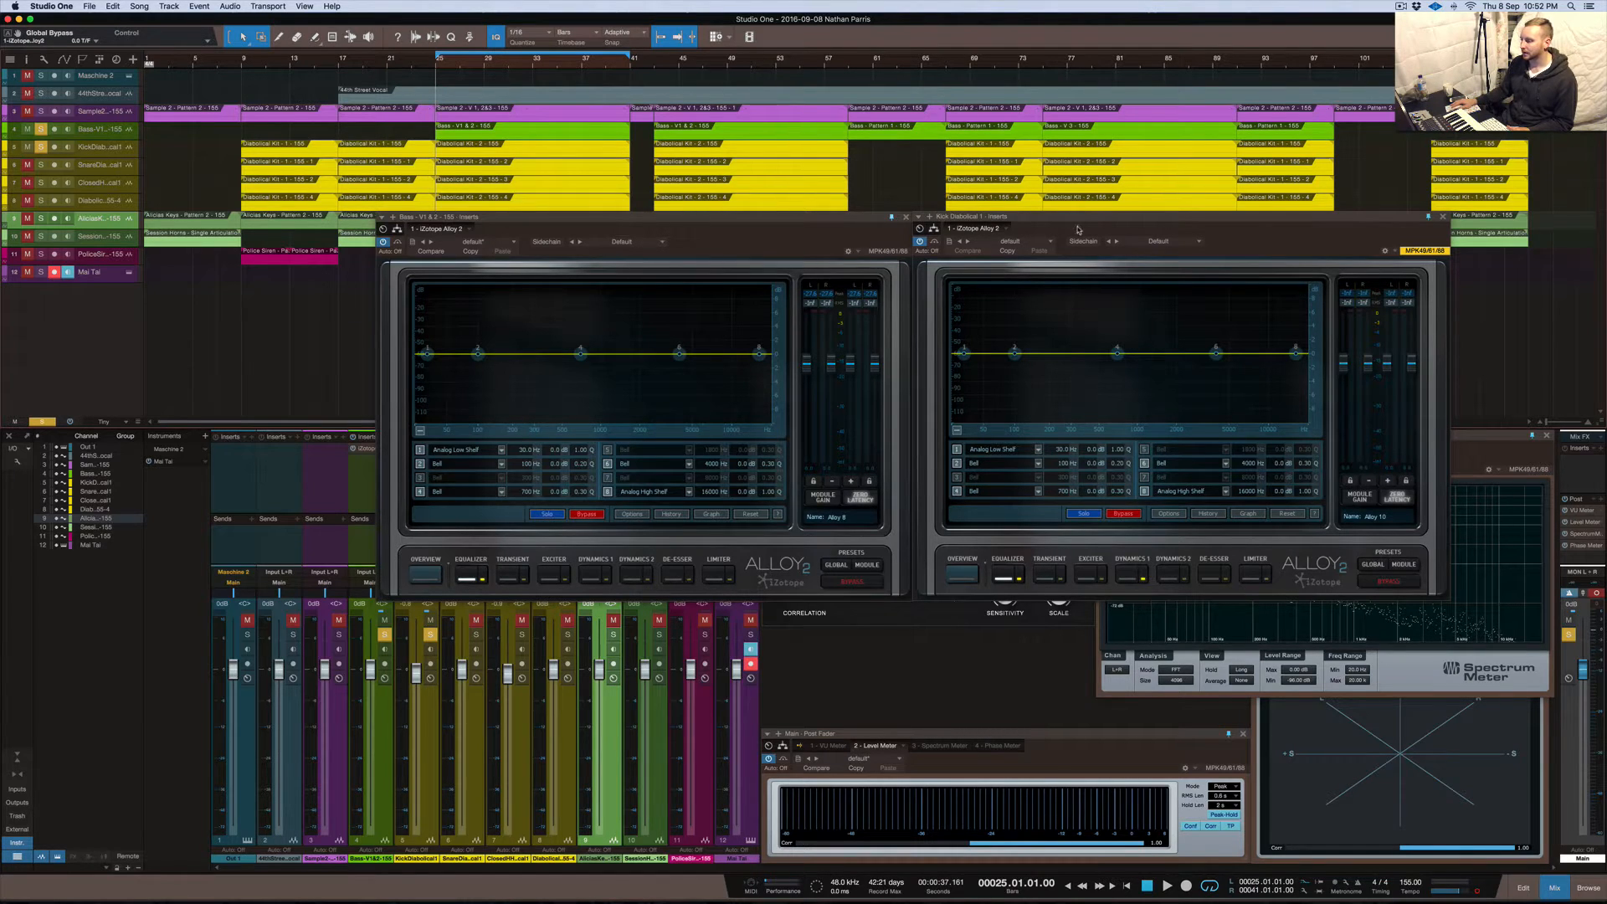
drag(1077, 219, 1077, 220)
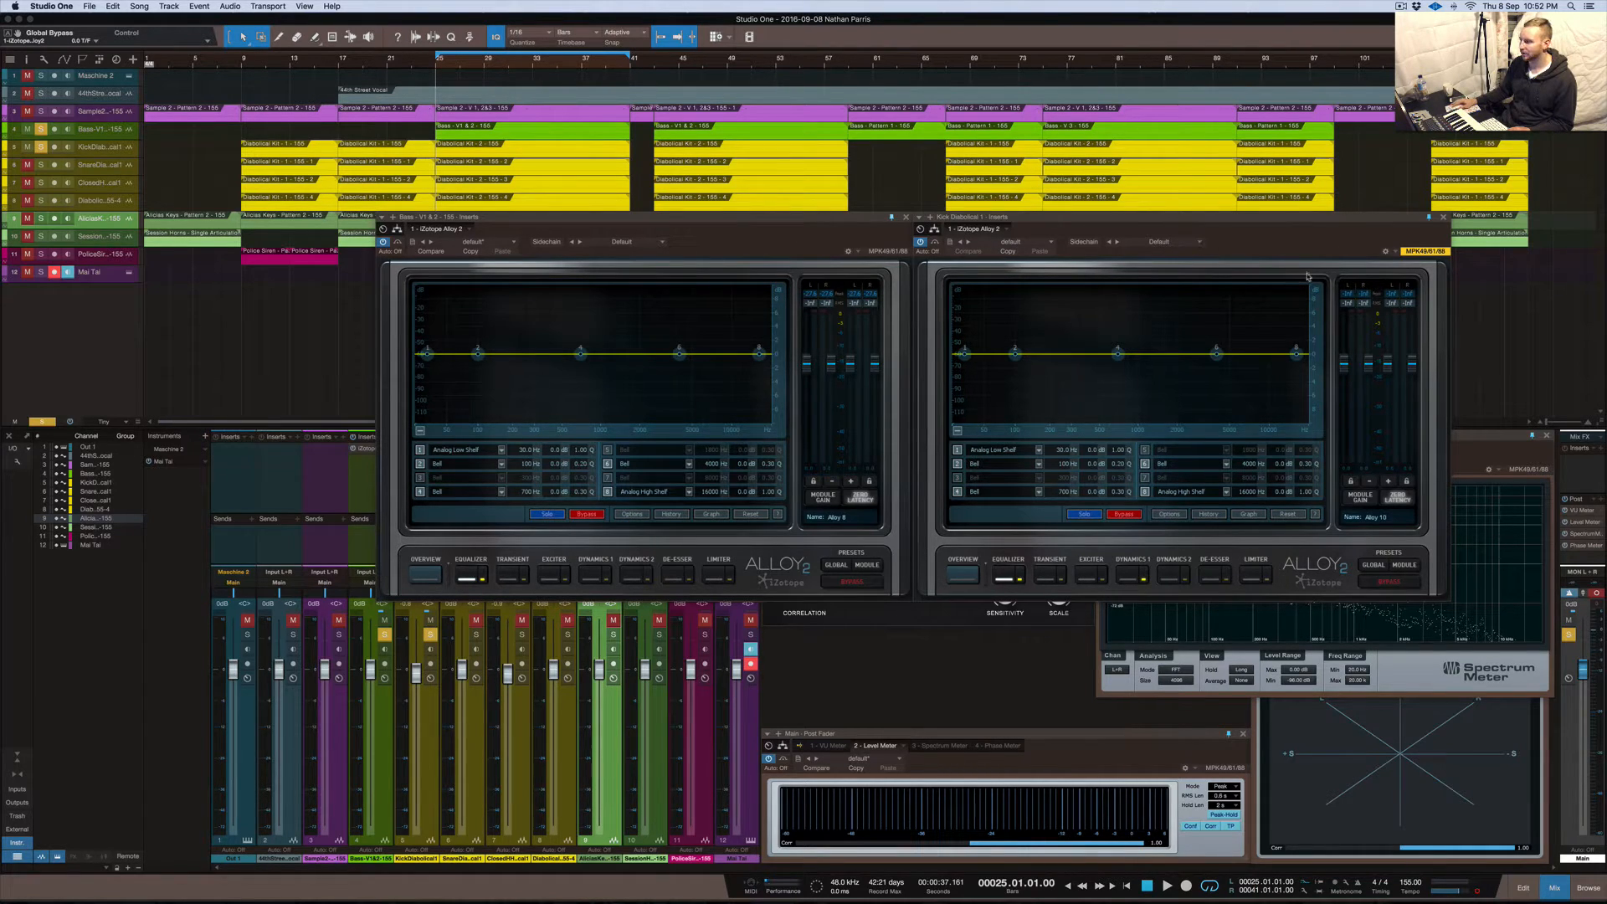
Start playback and enable Fill spectrum and Show peak hold in the spectrum options of the kick's Alloy 2
key(space)
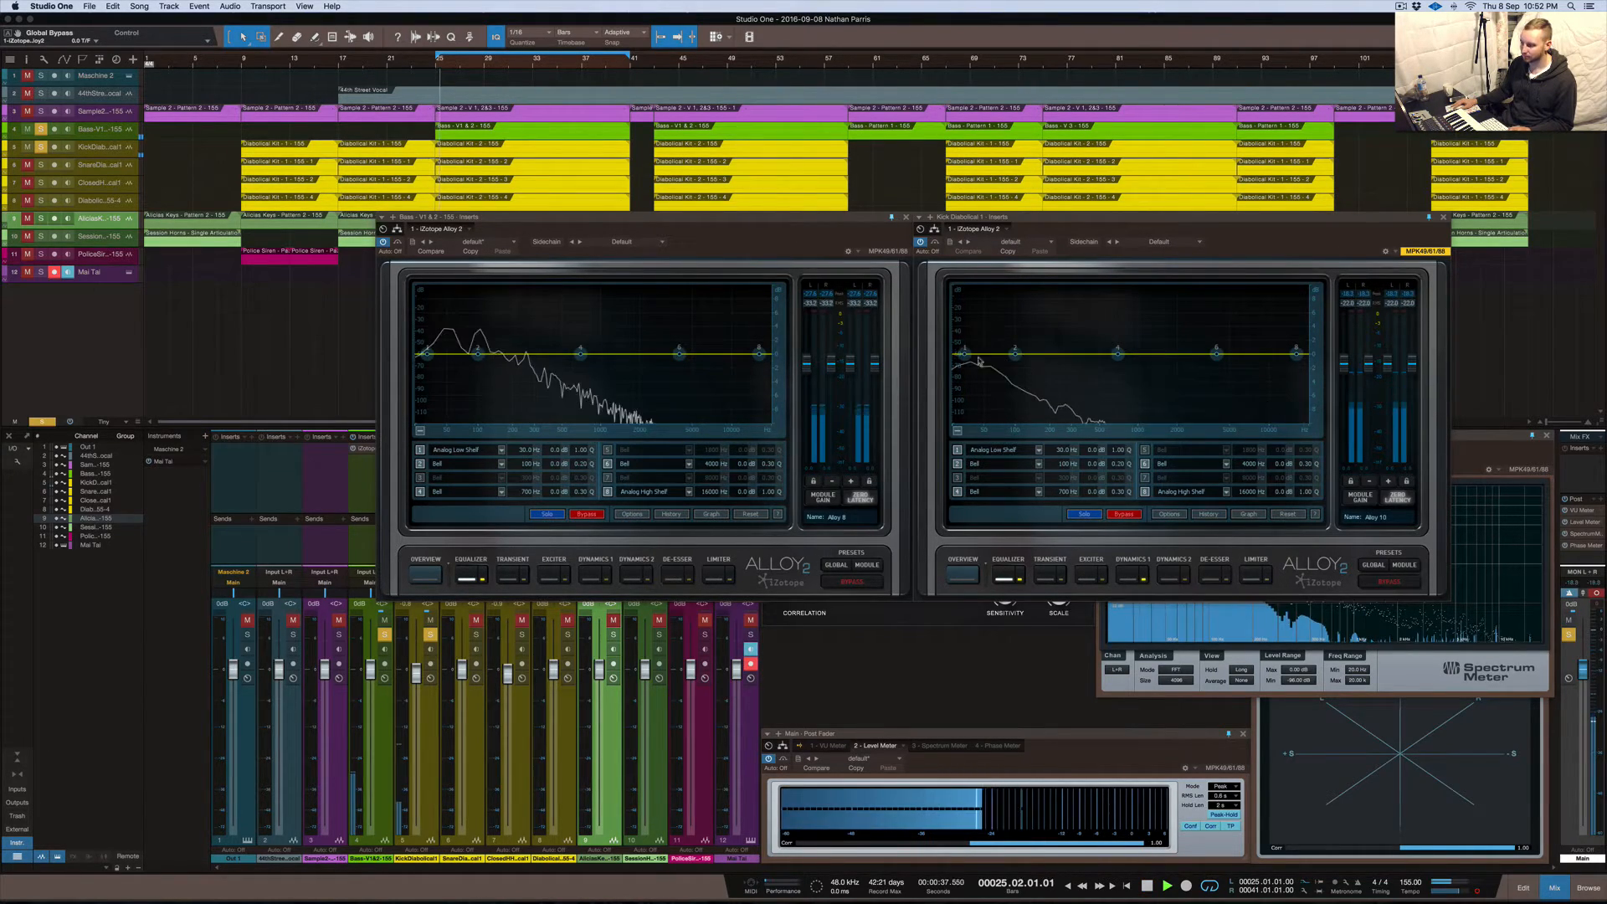
right_click(1080, 377)
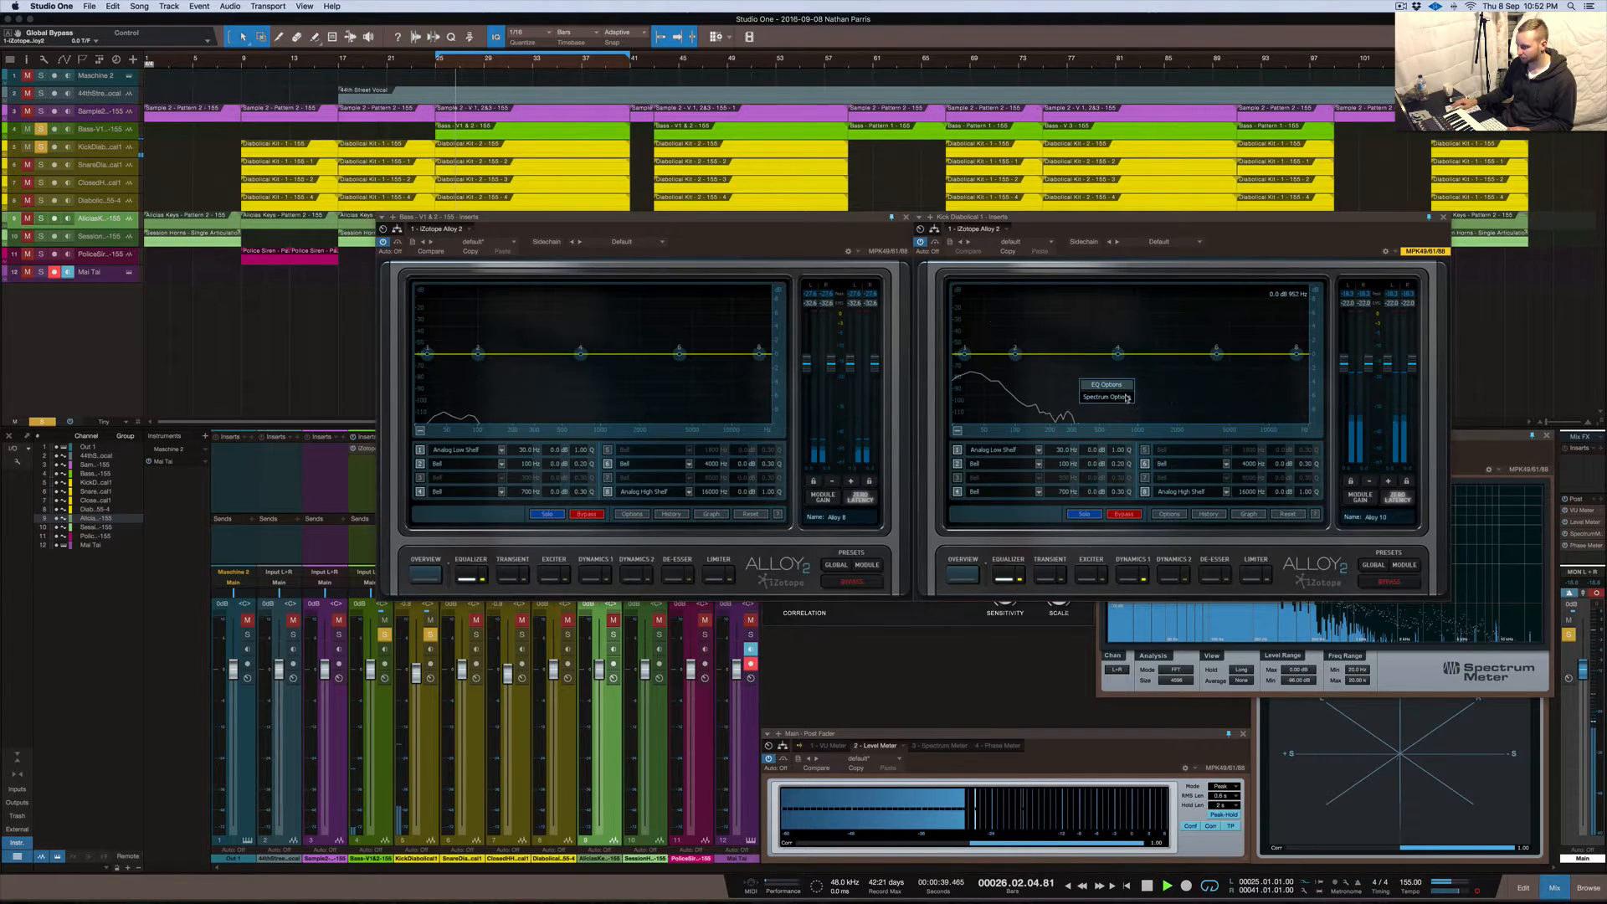
click(1113, 399)
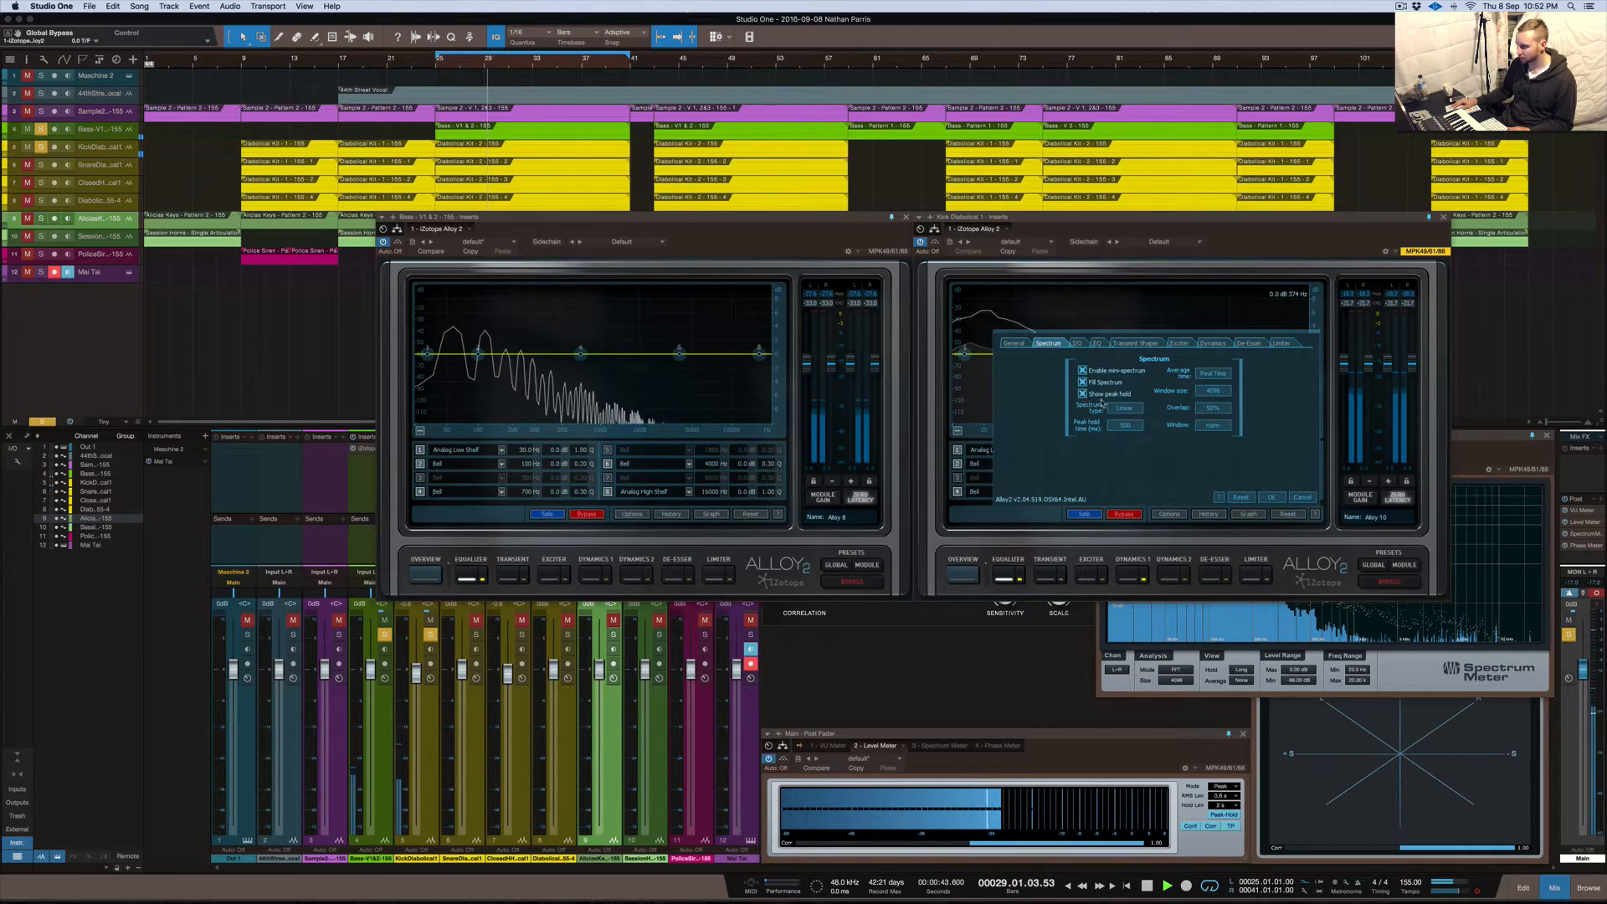
click(1272, 499)
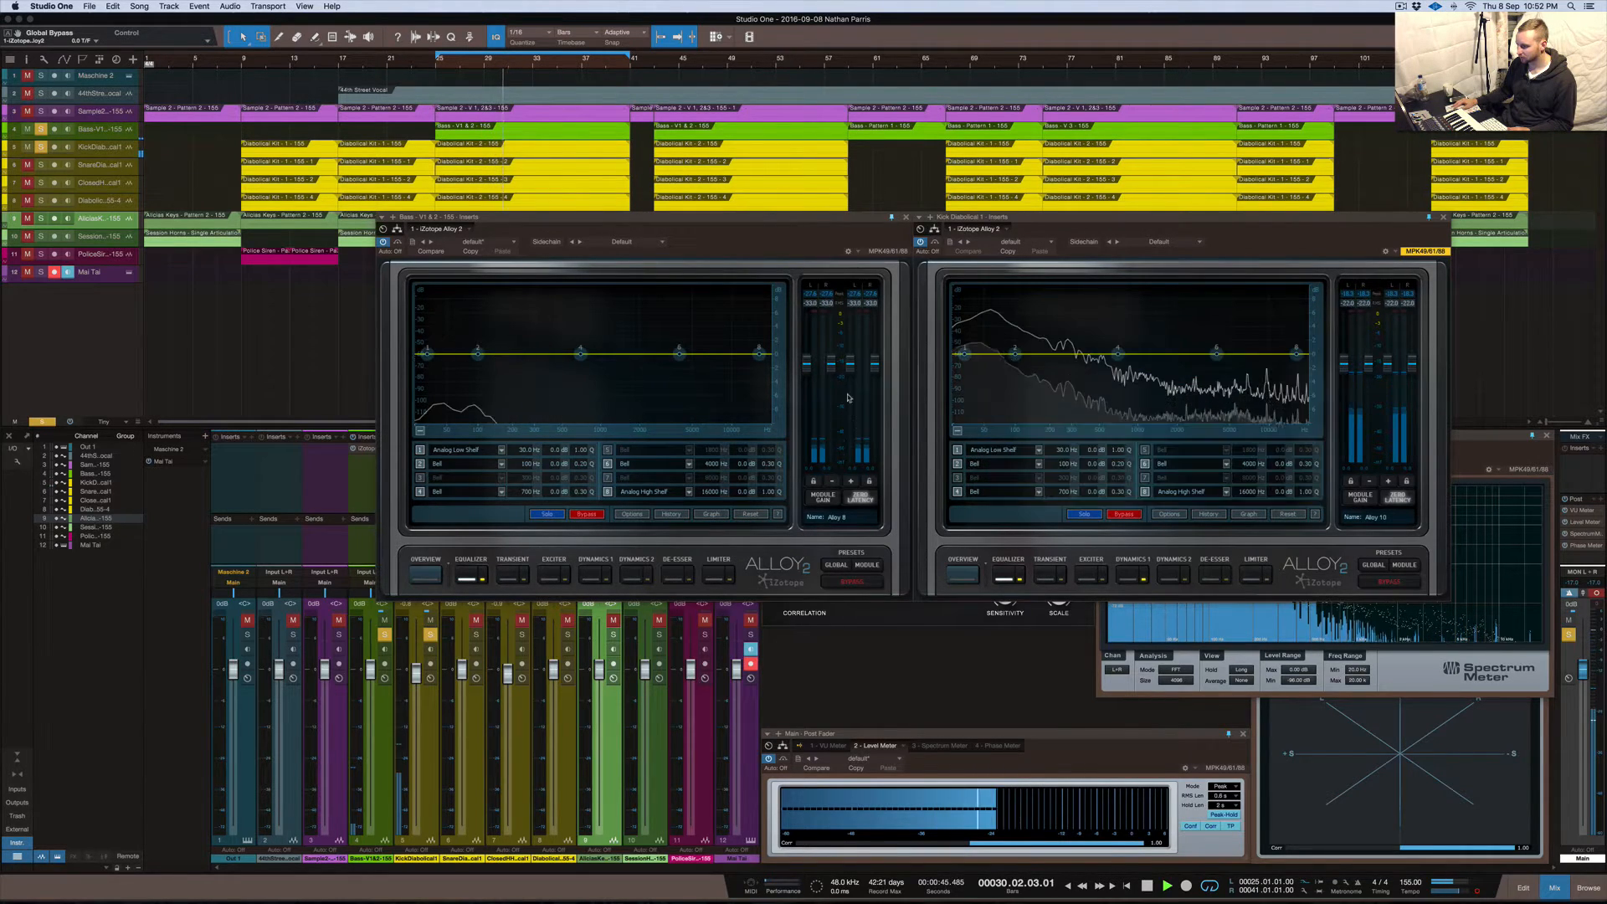
Enable Fill spectrum and Show peak hold in the spectrum options of the bass's Alloy 2, and stop playback
right_click(713, 388)
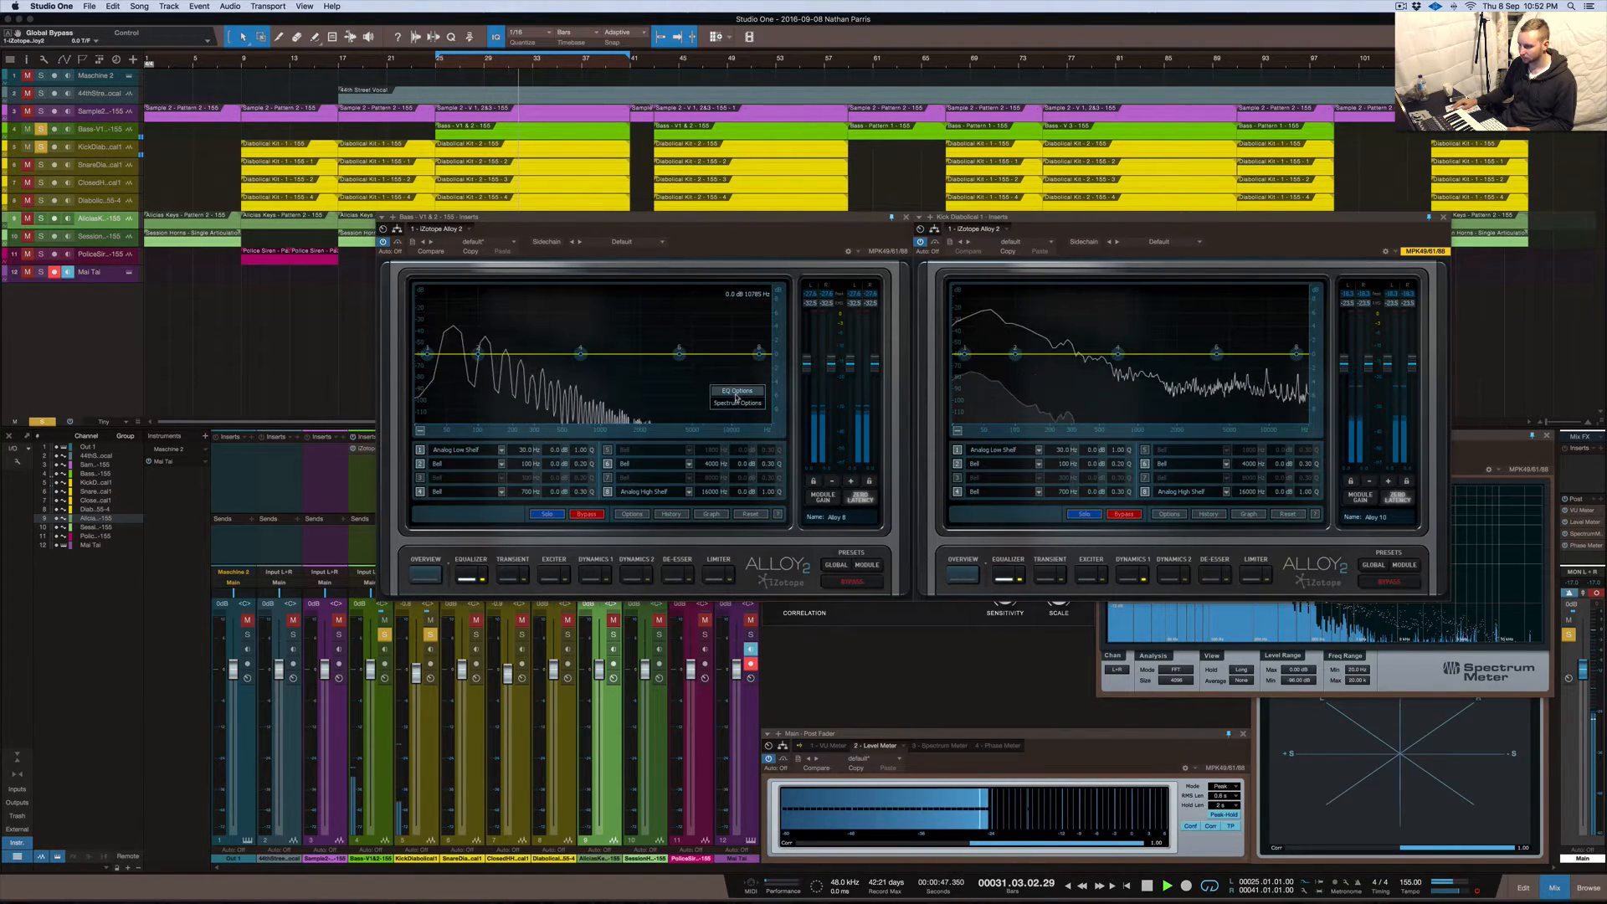
click(736, 390)
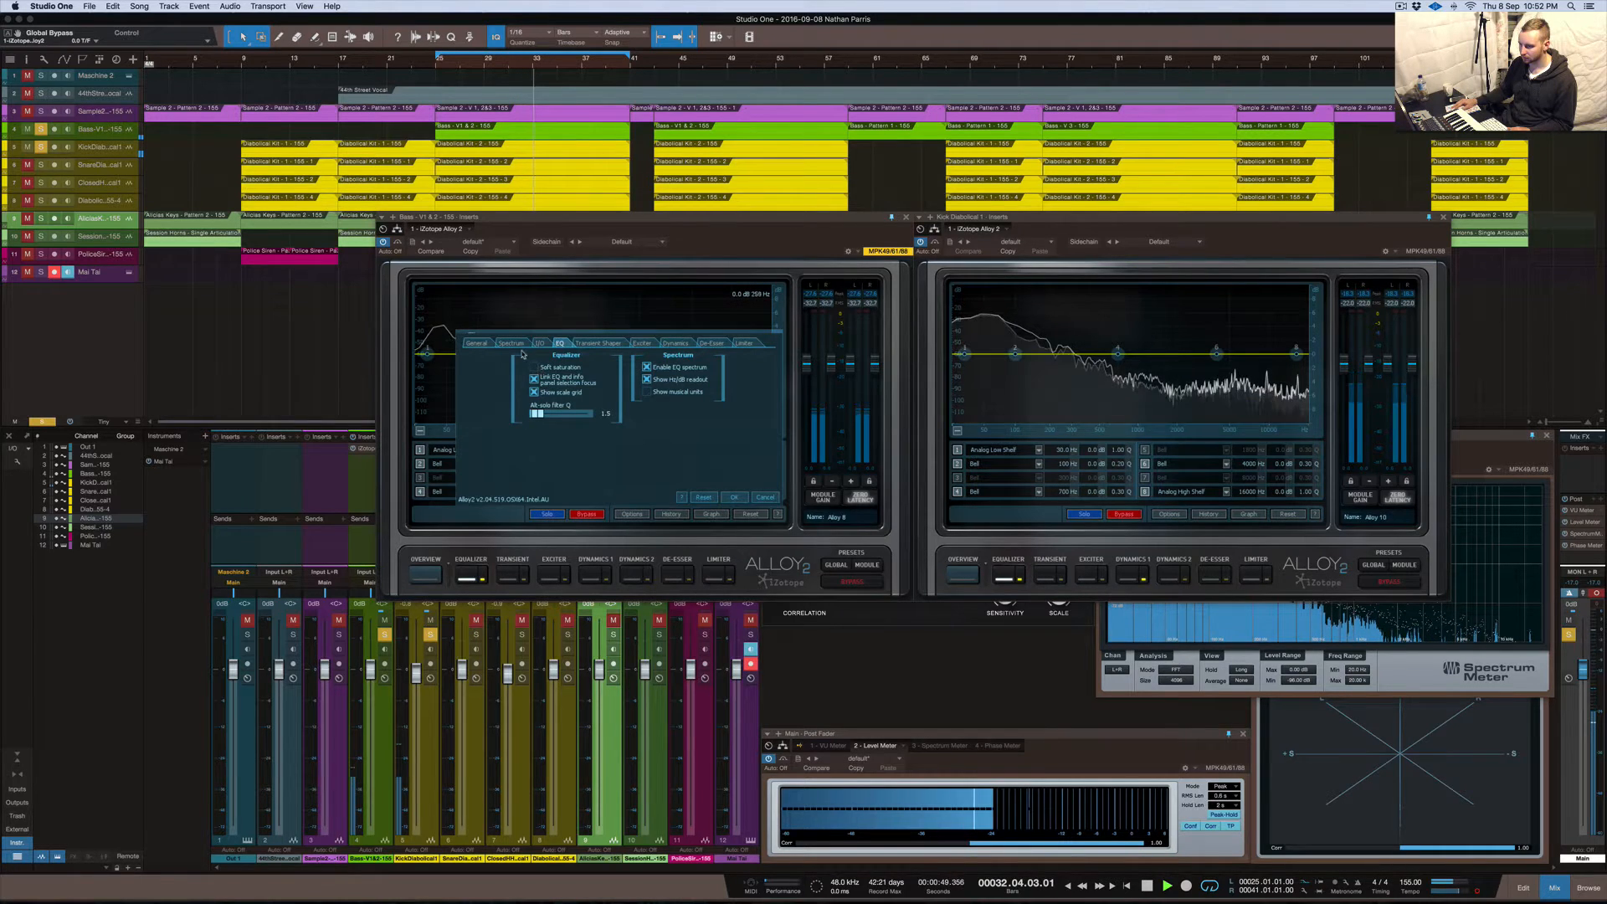
click(734, 497)
right_click(648, 341)
click(669, 352)
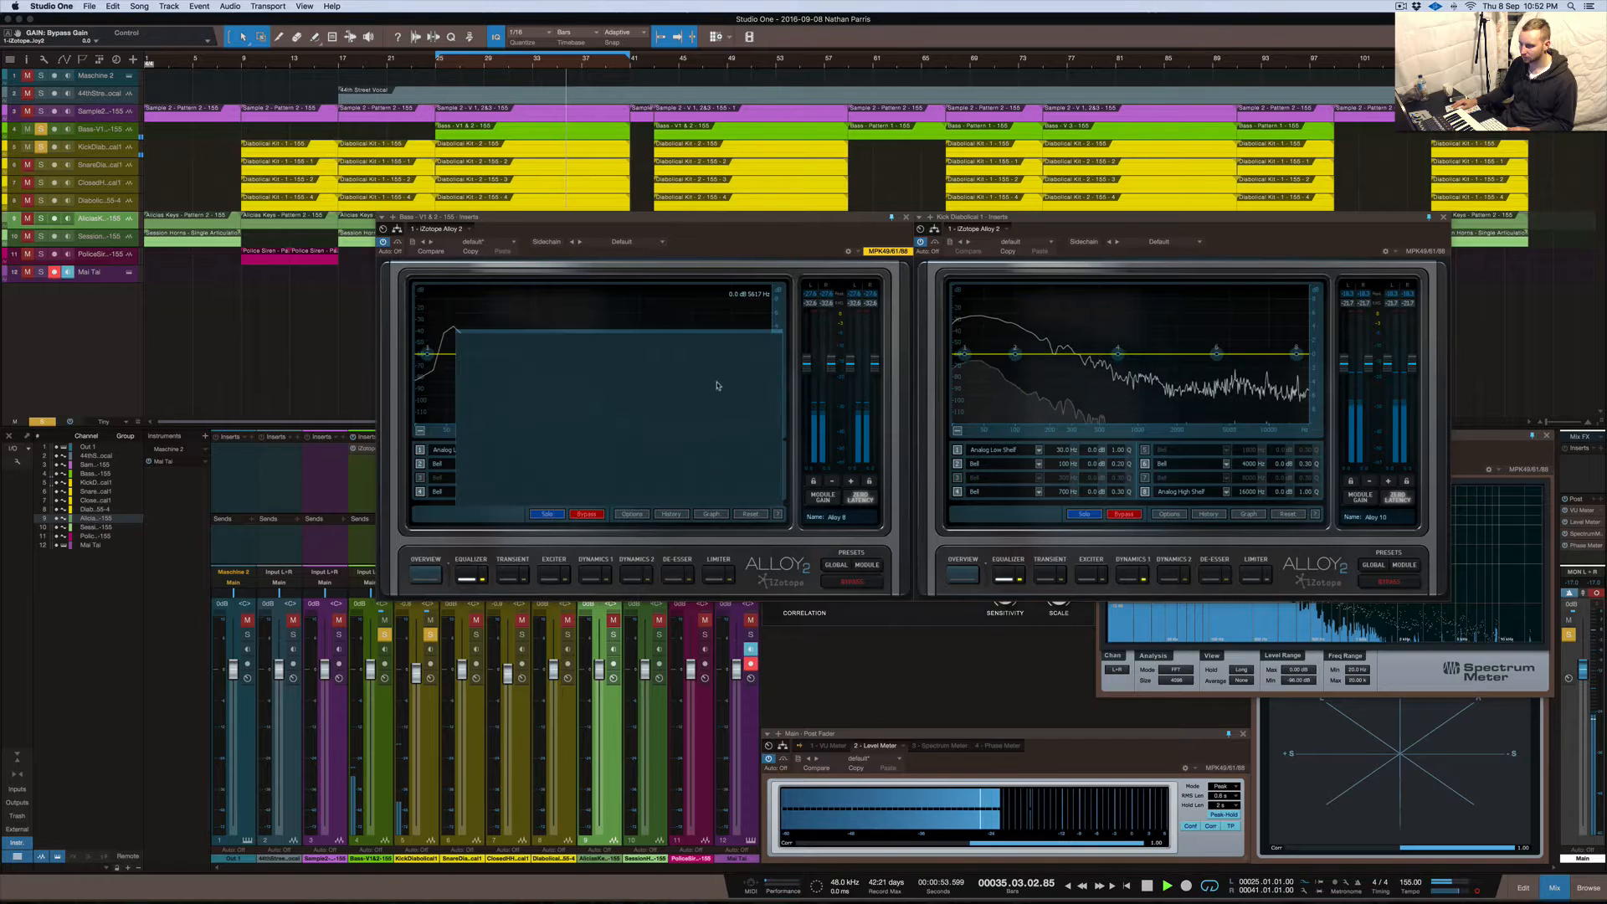
click(546, 395)
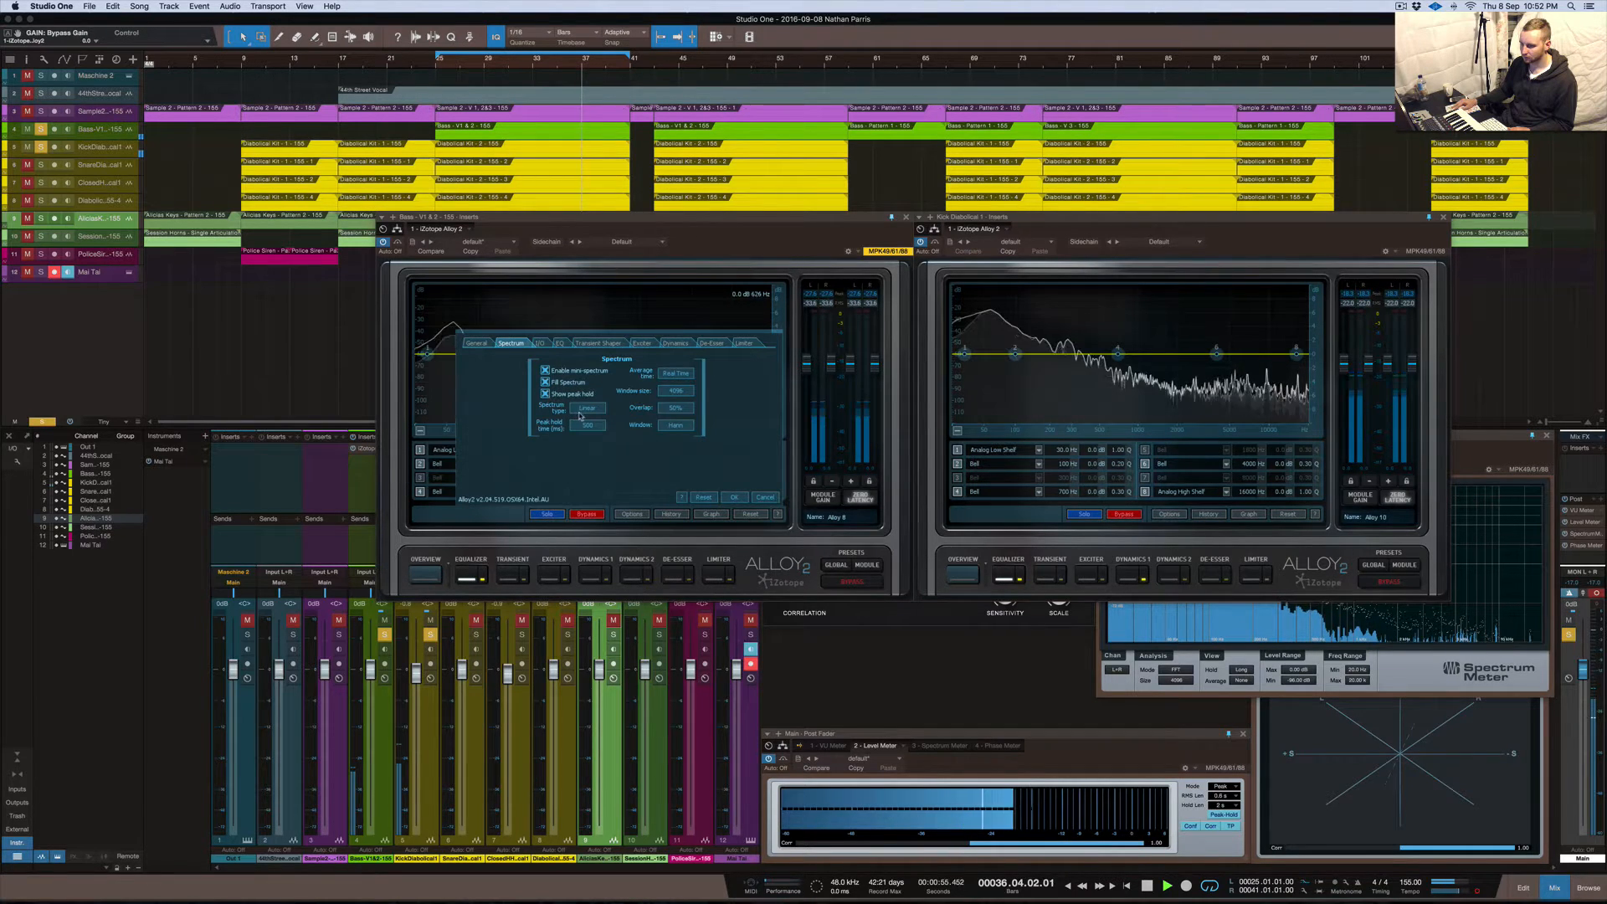
click(766, 499)
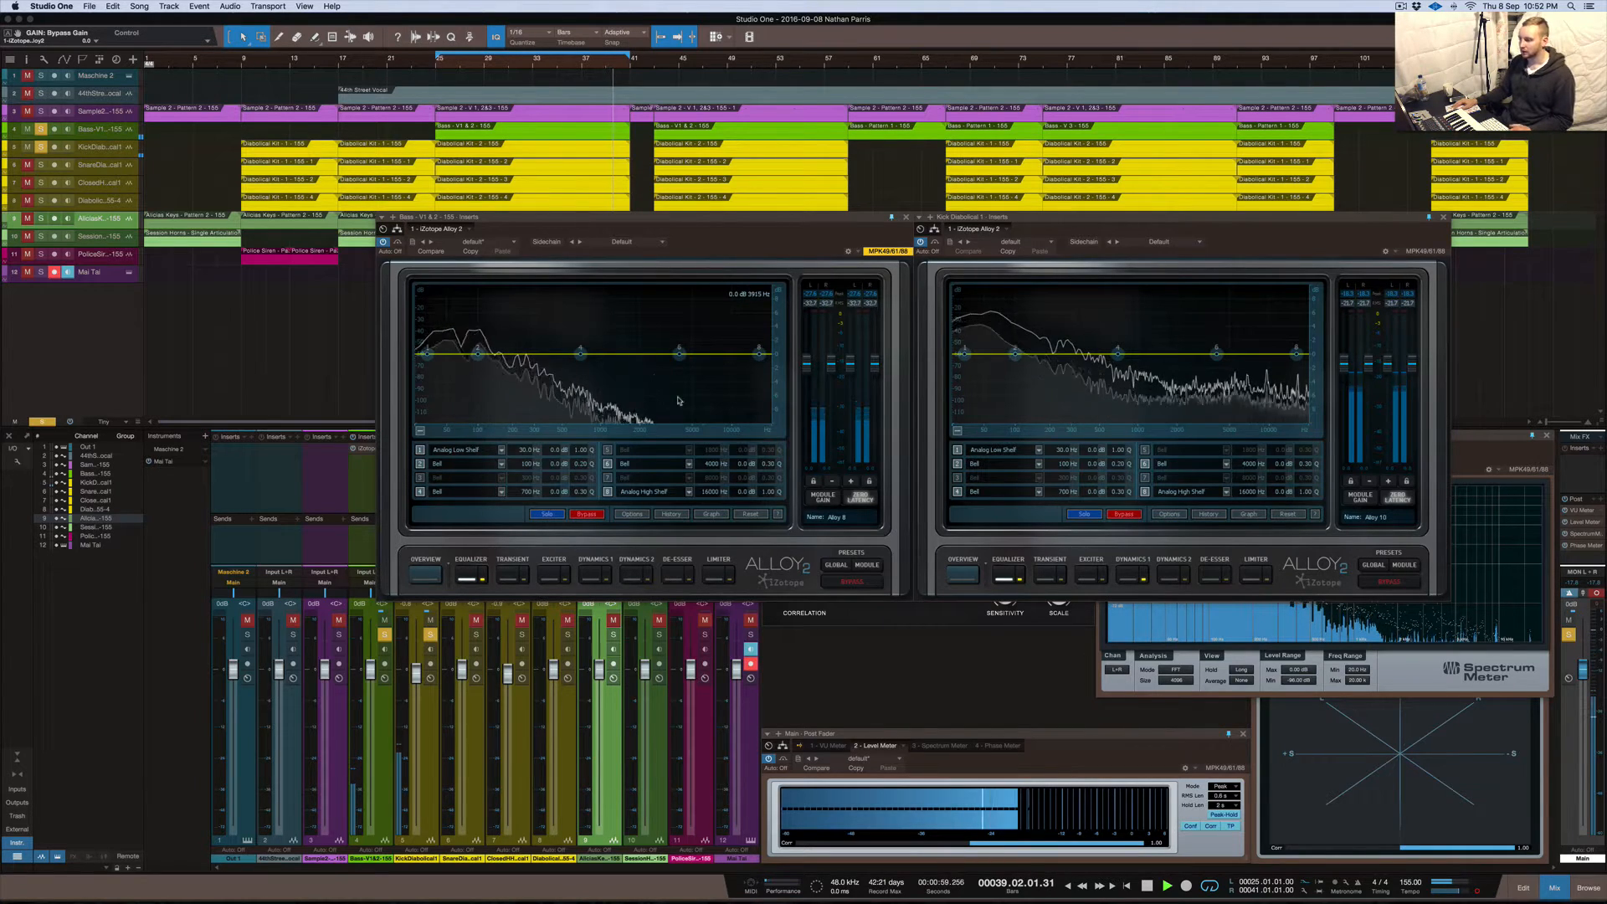
key(space)
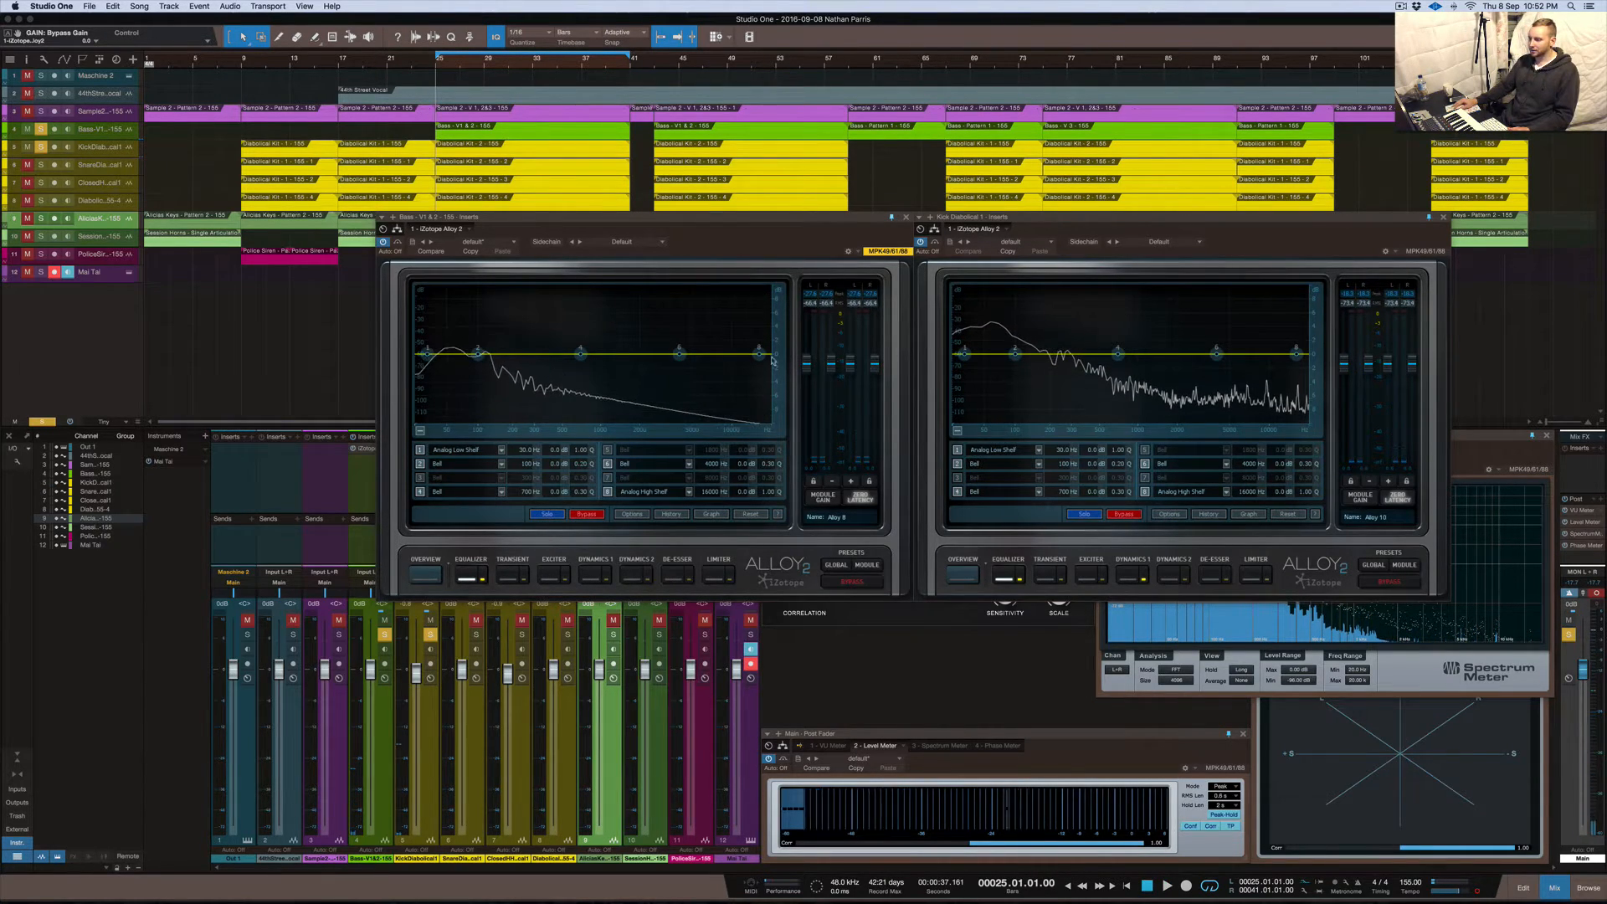
Change the spectrum's peak hold time in the bass's and the kick's Alloy 2 options
right_click(595, 380)
click(615, 395)
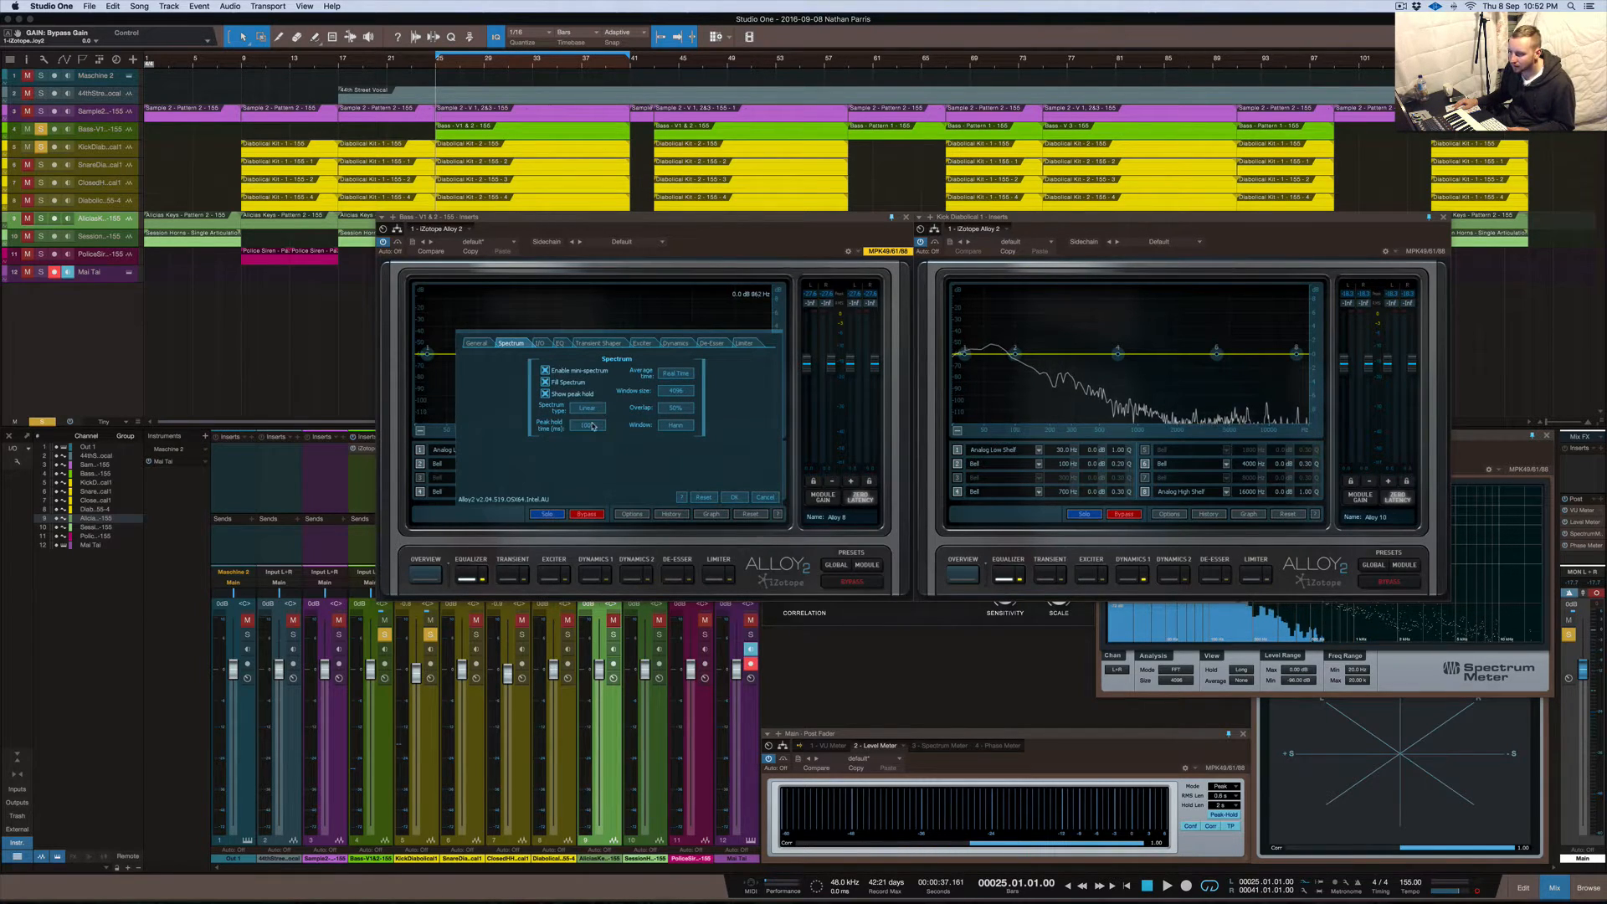
click(734, 499)
right_click(1114, 371)
click(1135, 387)
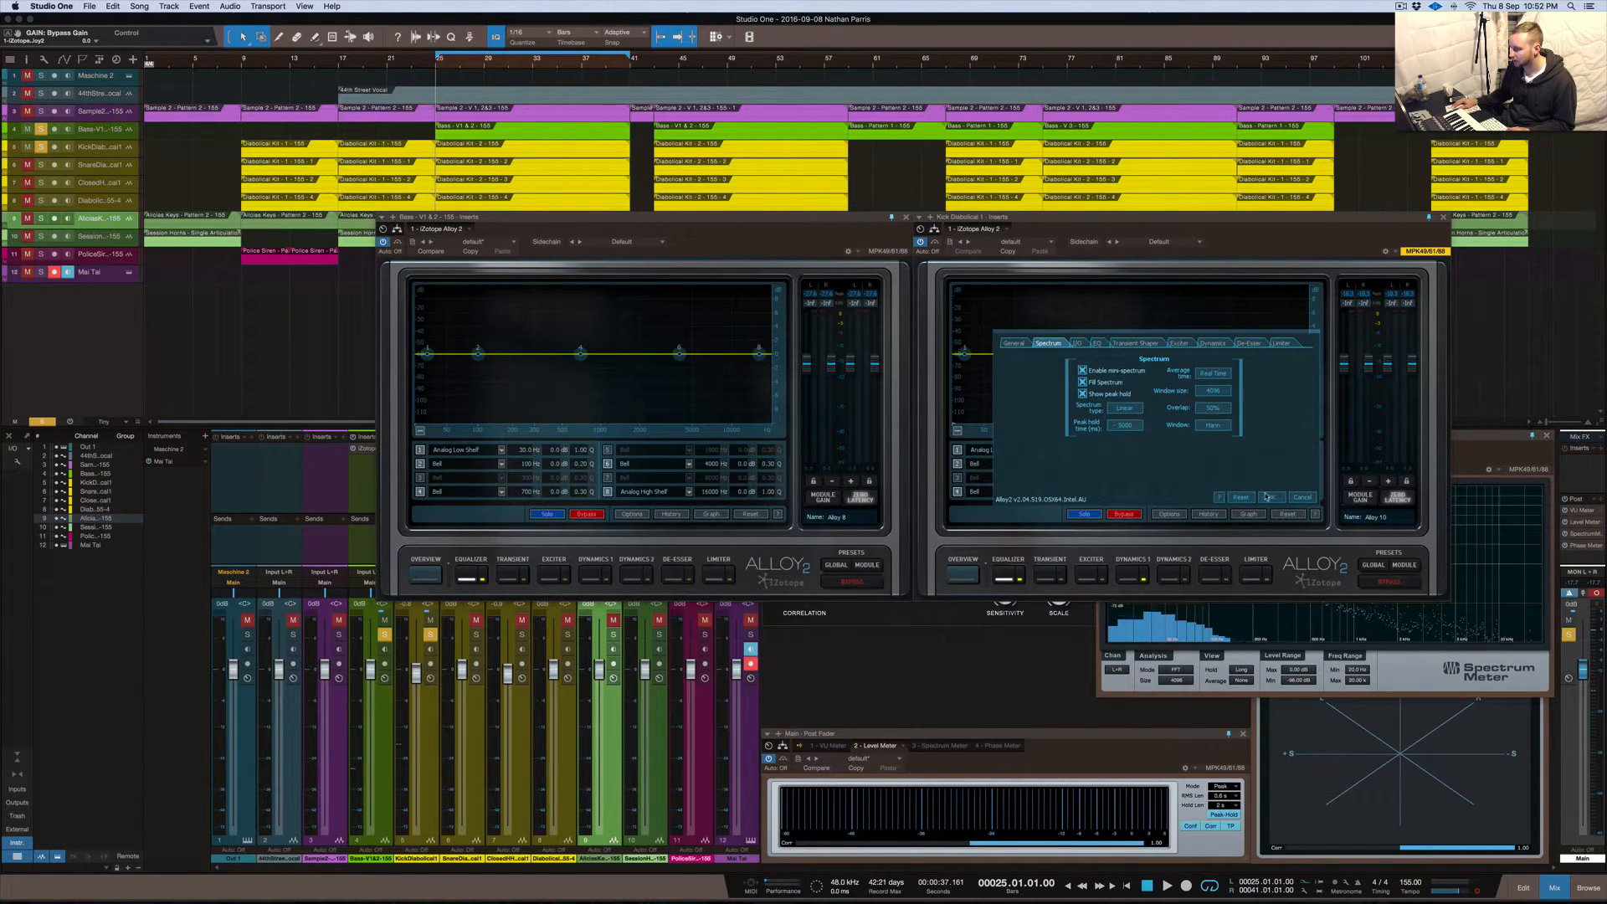
click(1271, 497)
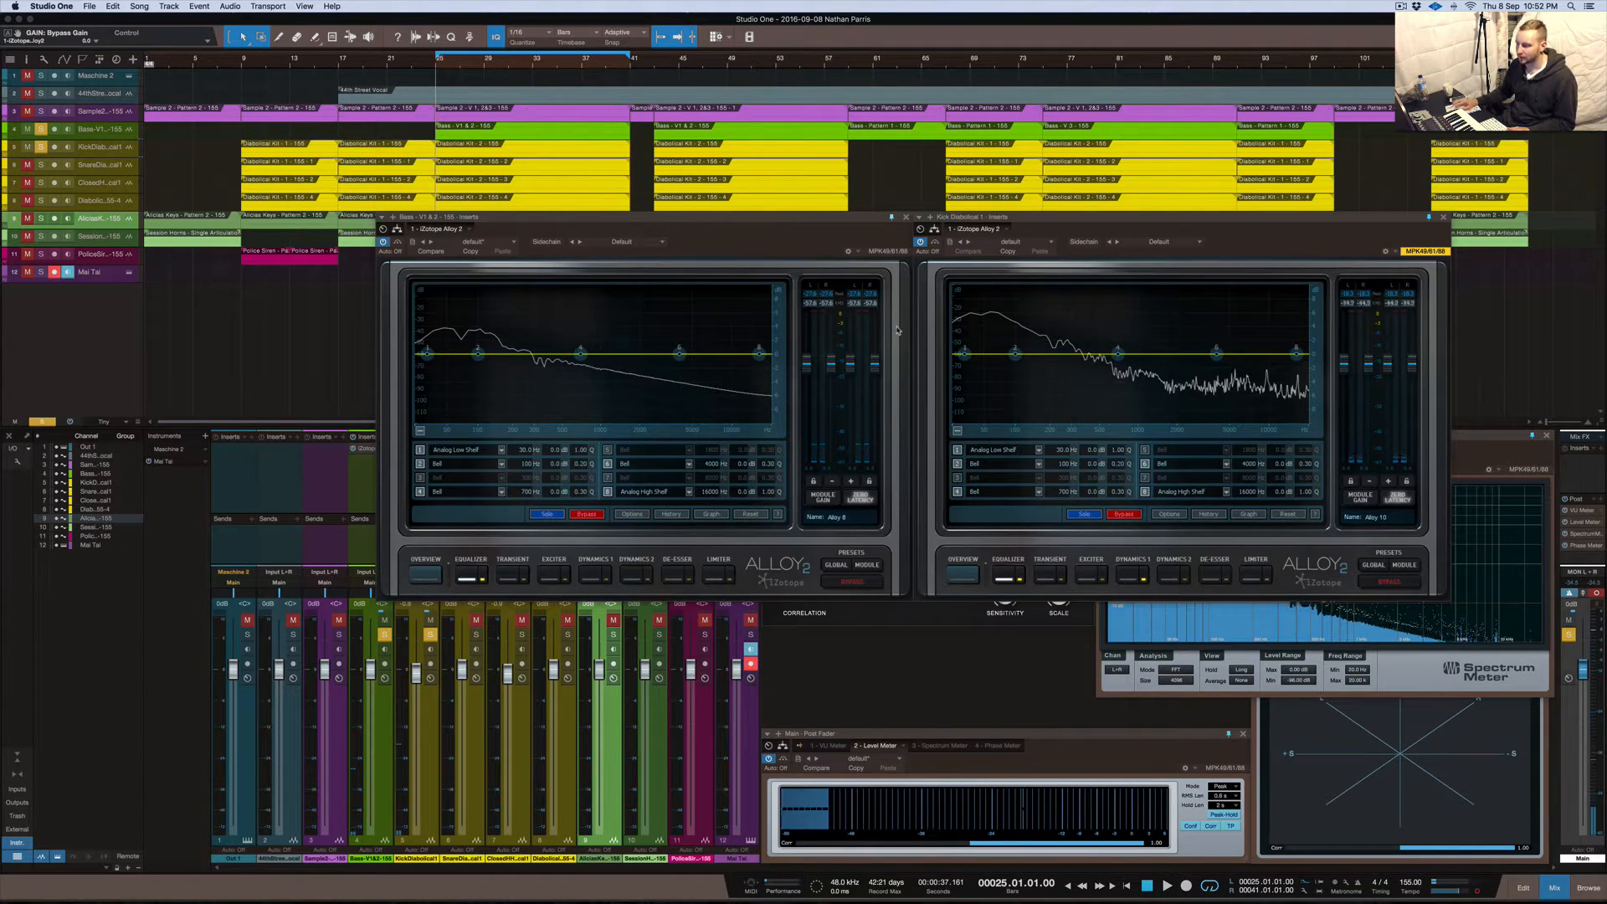
During playback, cut the kick equalizer's Analog Low Shelf band to about -2.7 dB at 33 Hz
mouse_move(703, 224)
mouse_down()
mouse_move(749, 466)
mouse_move(750, 338)
mouse_move(702, 222)
mouse_up()
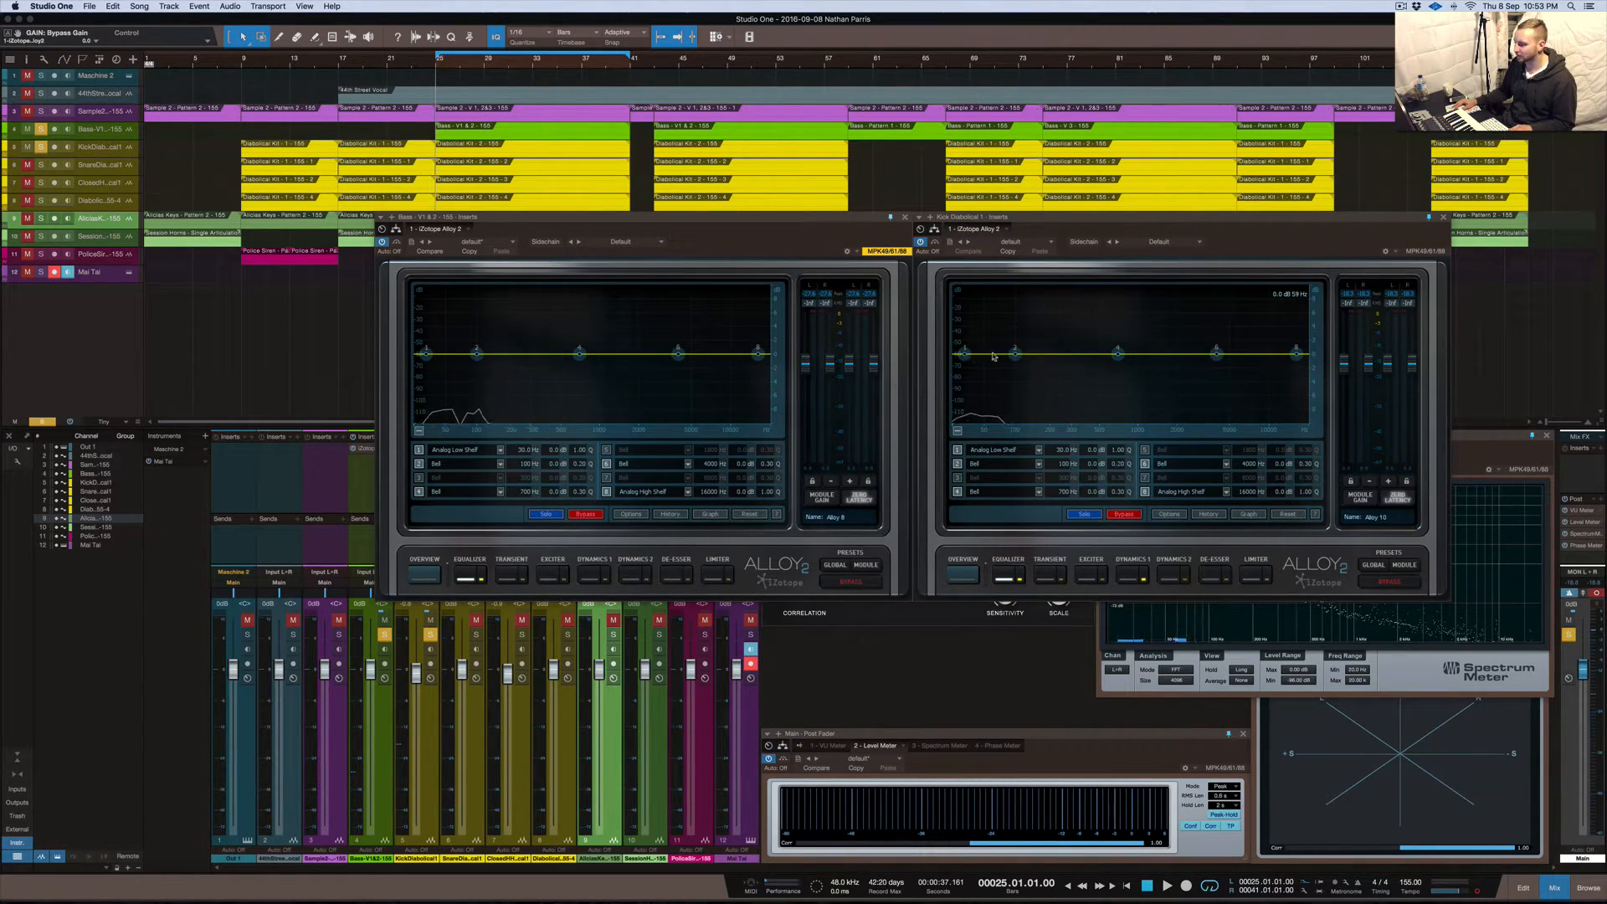
key(space)
click(965, 354)
drag(992, 355, 972, 372)
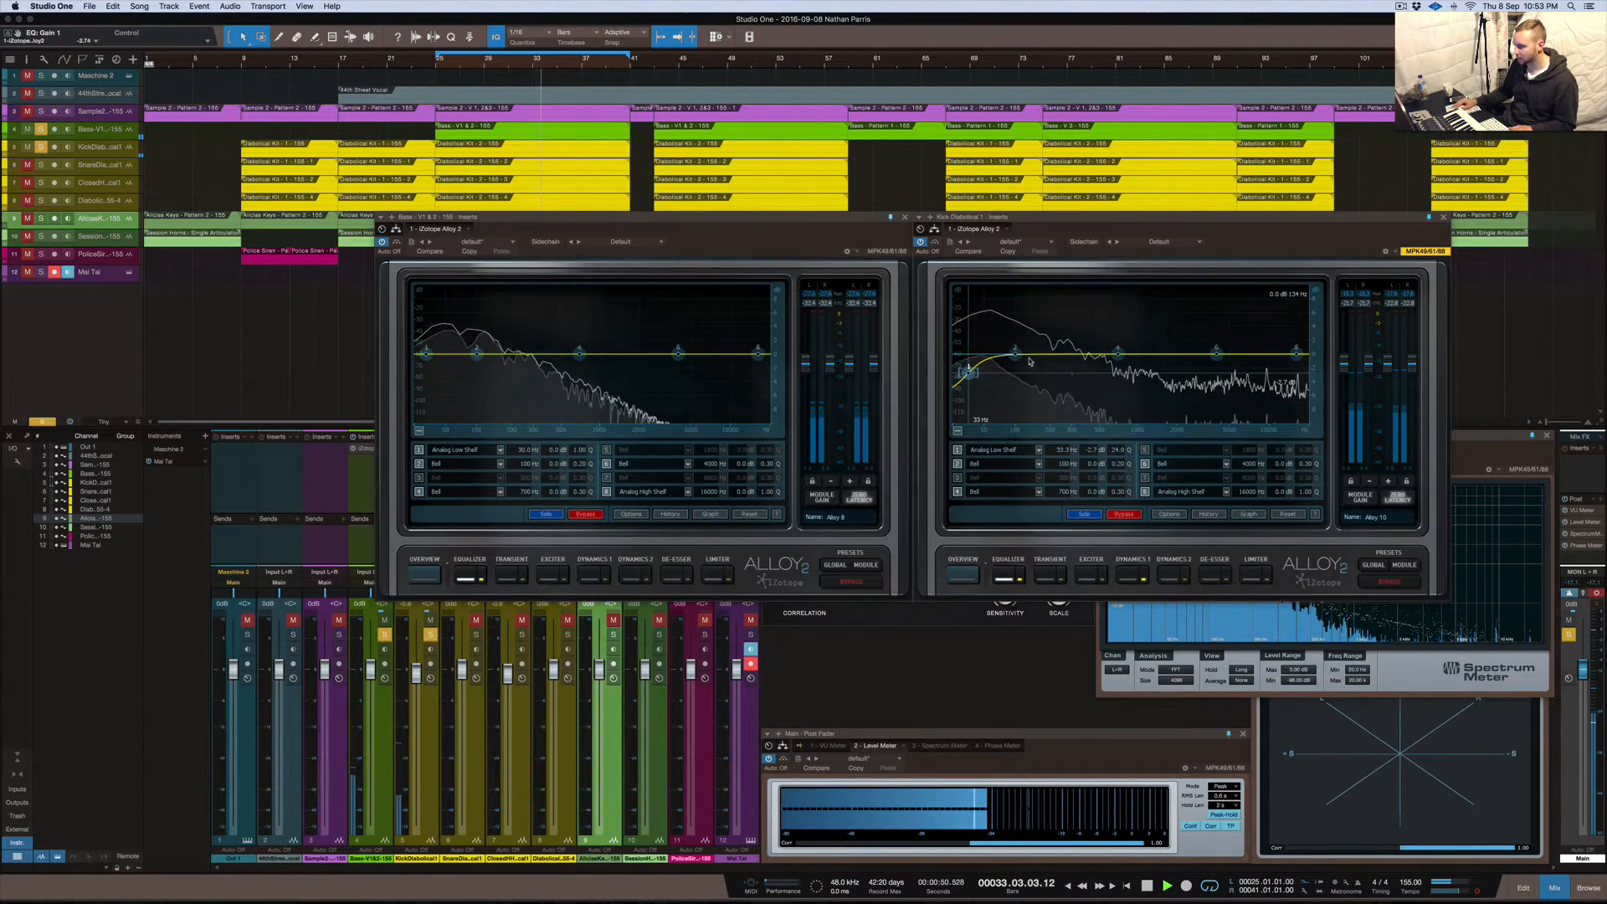
key(space)
Toggle the kick's low shelf band off and on, and disable all the other bands in its equalizer
click(958, 450)
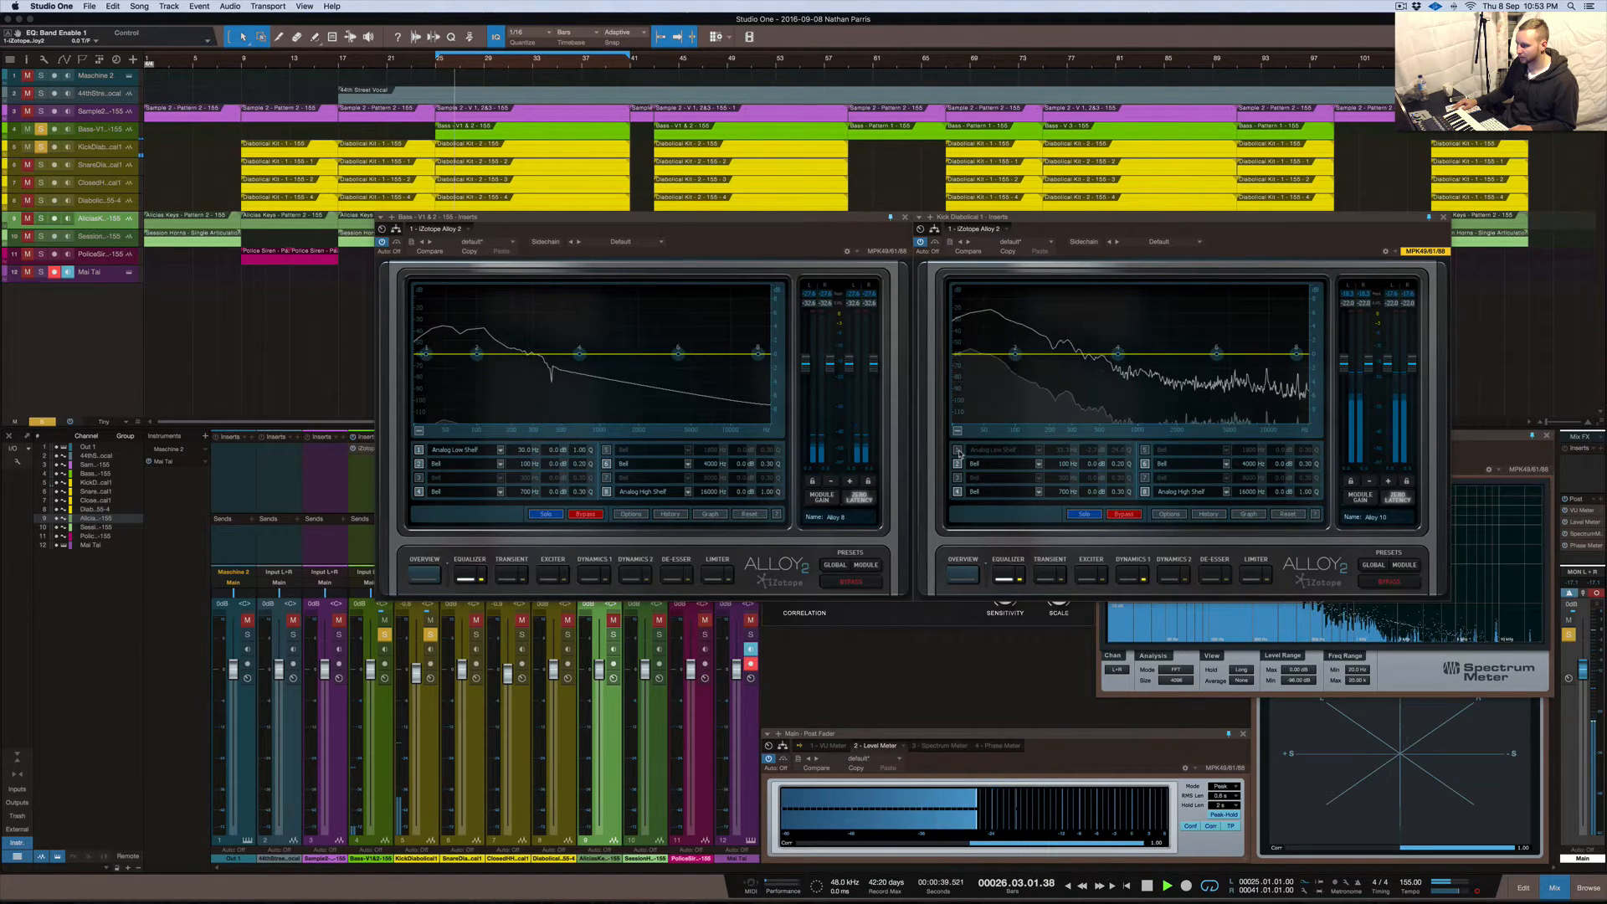
click(958, 450)
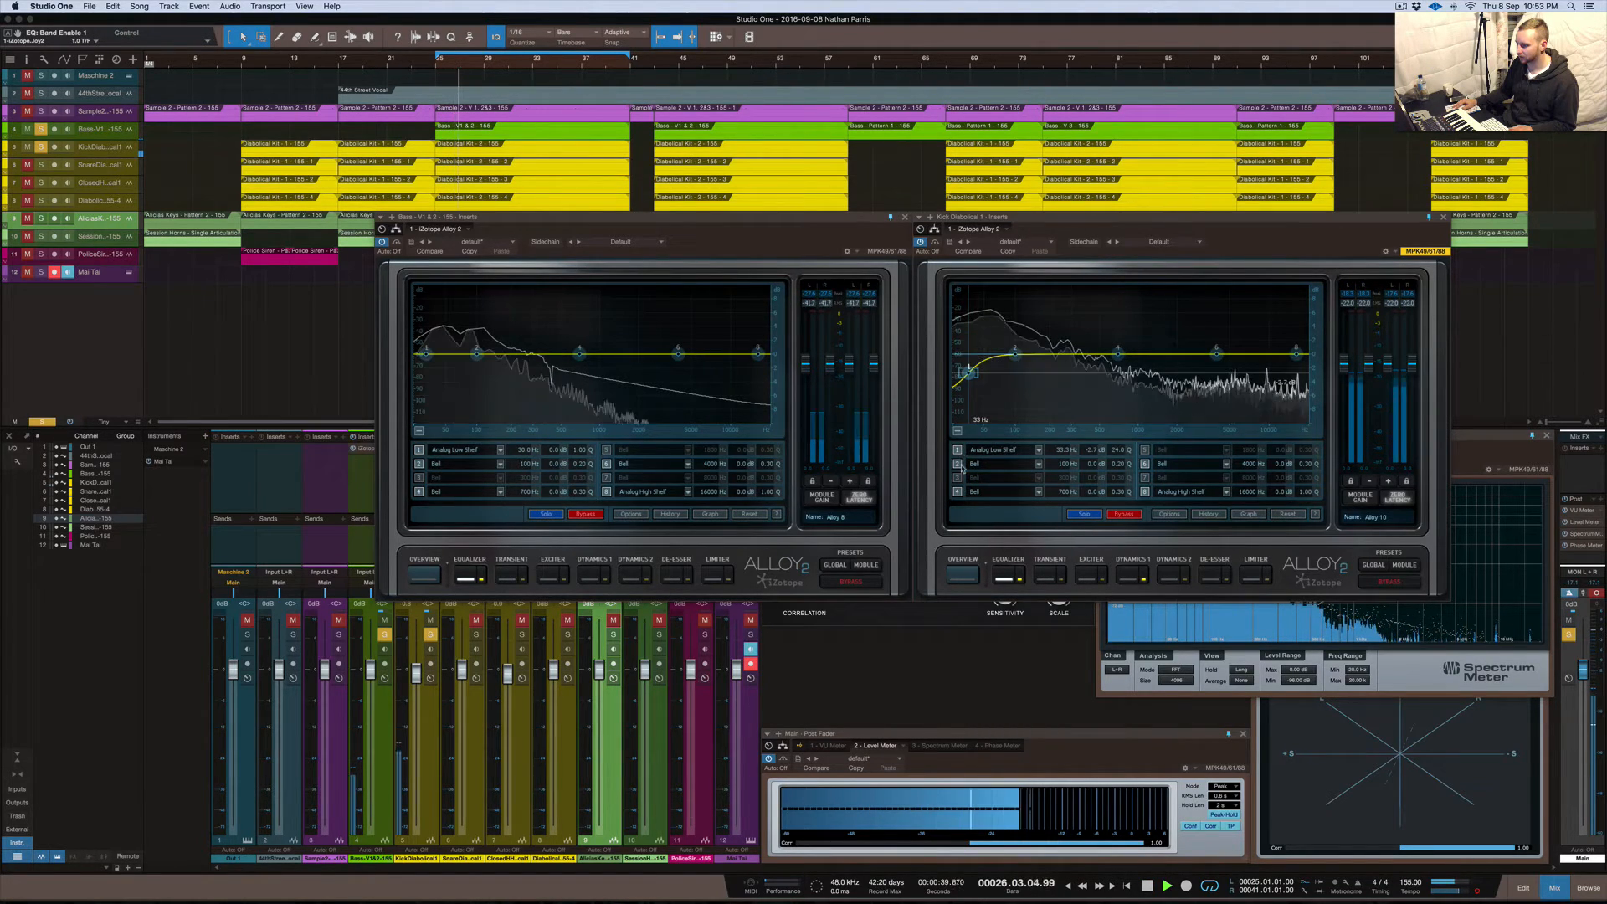
click(1145, 464)
click(1145, 493)
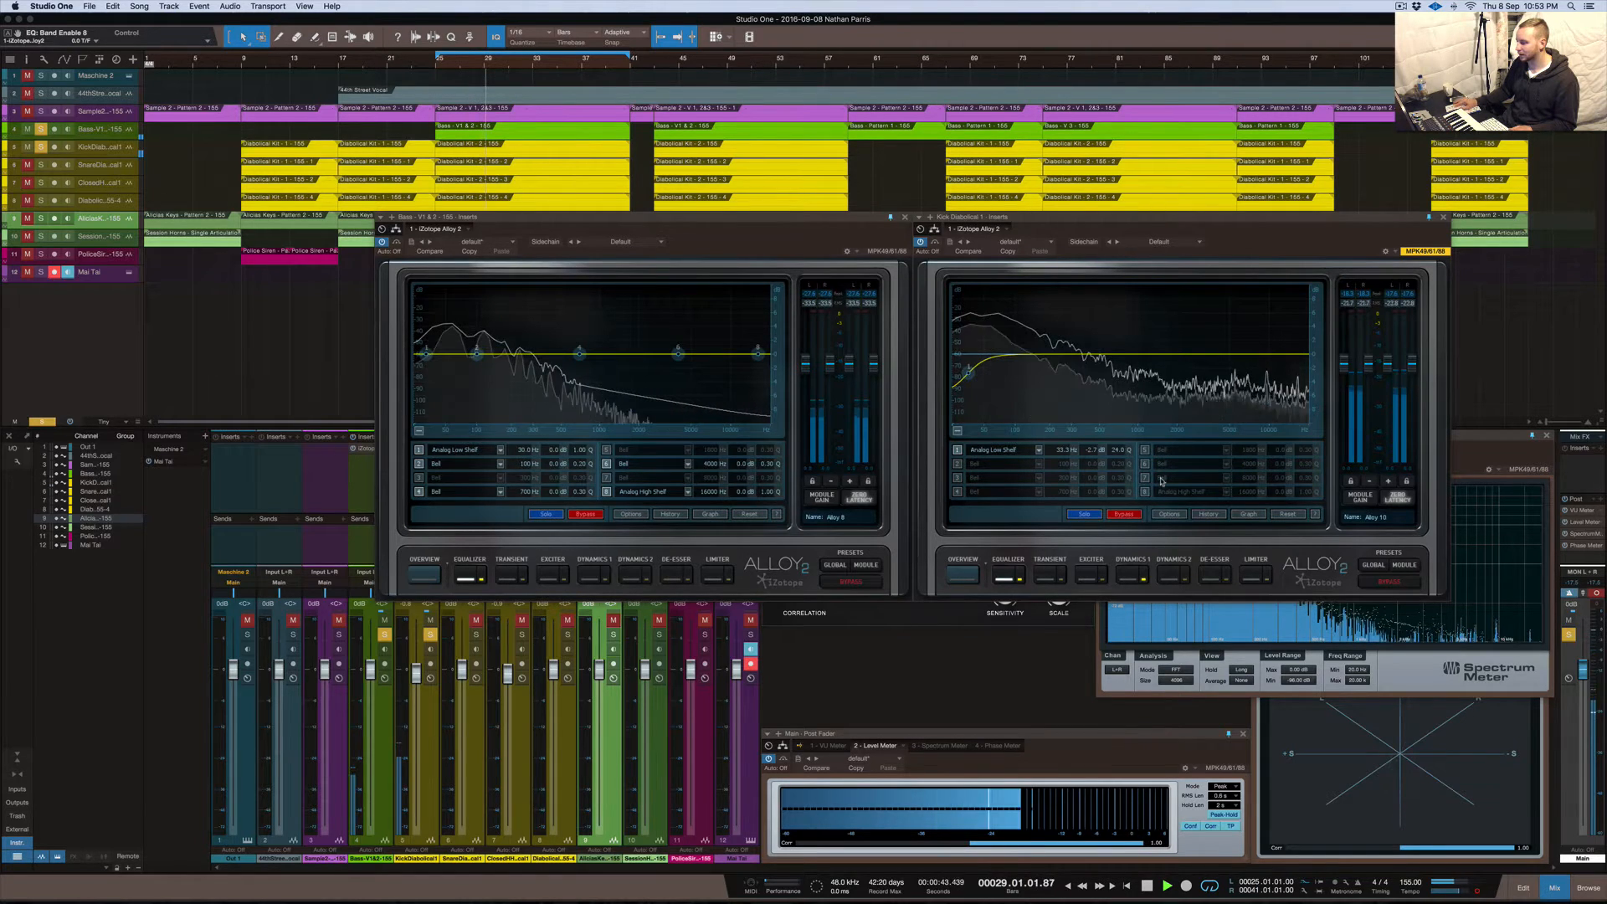
Replay the soloed bass and kick while switching the kick's low shelf band off and on to compare the sound
key(space)
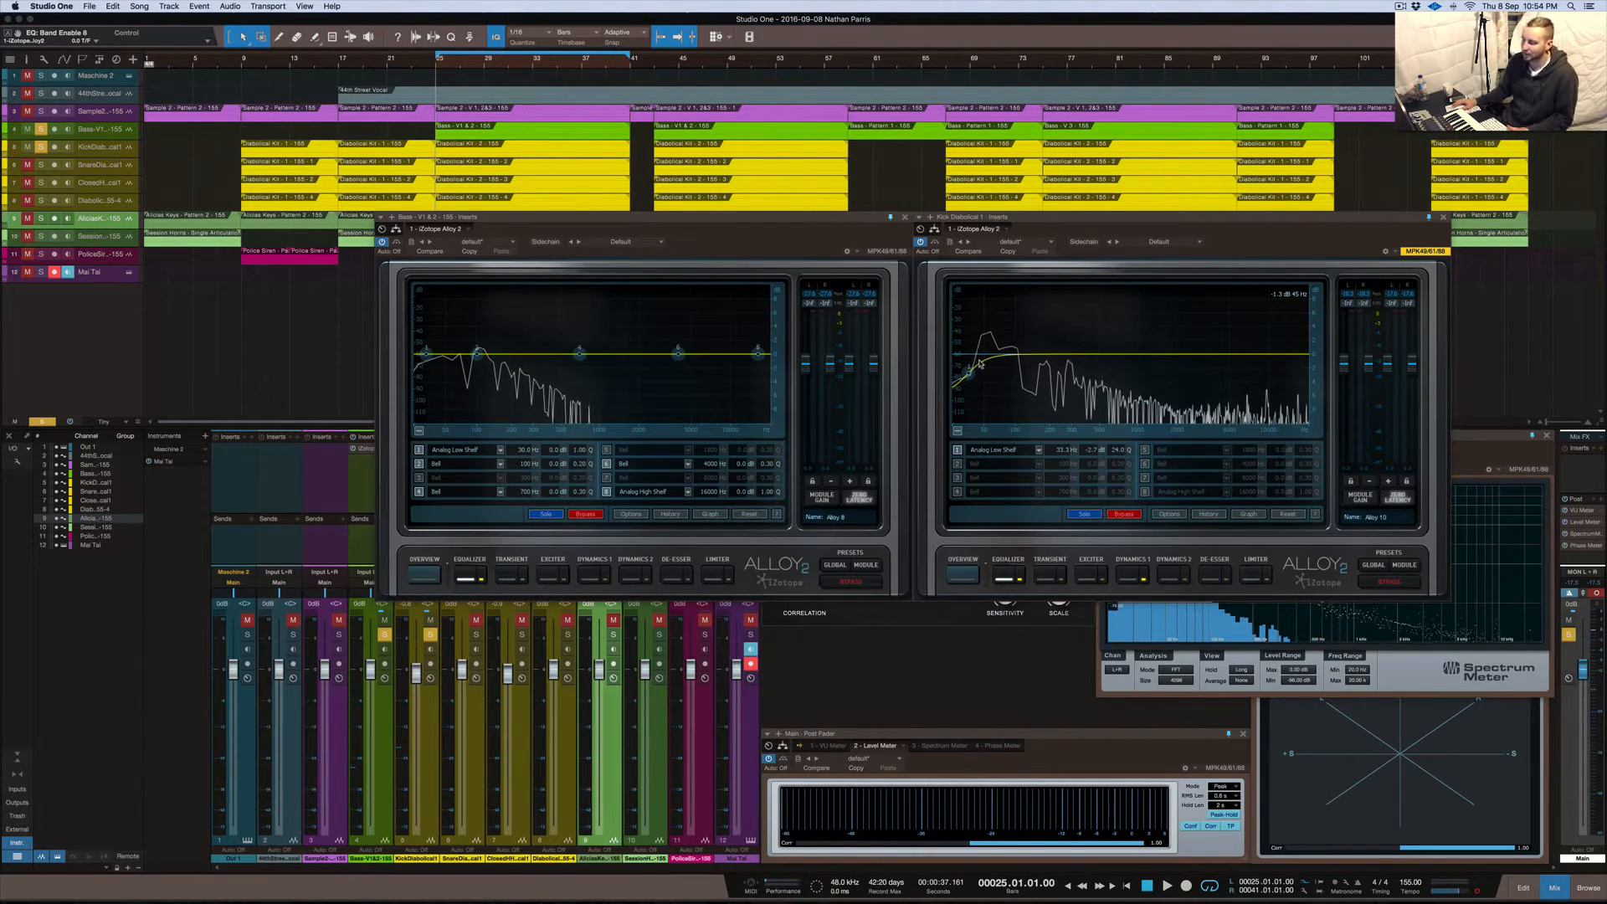
click(957, 450)
key(space)
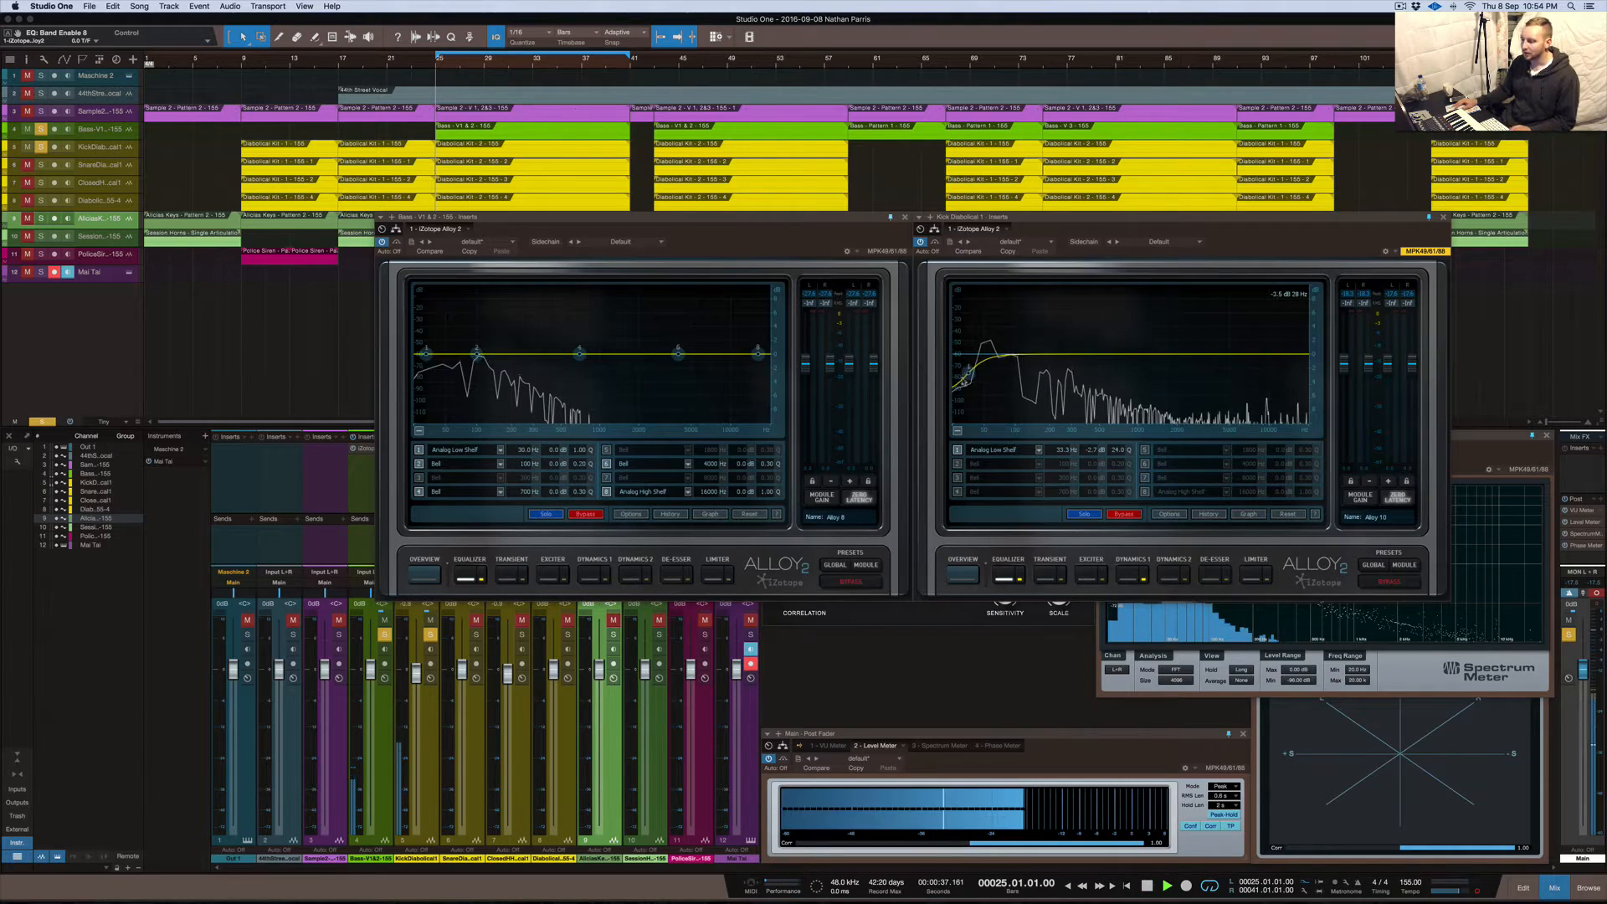
click(958, 450)
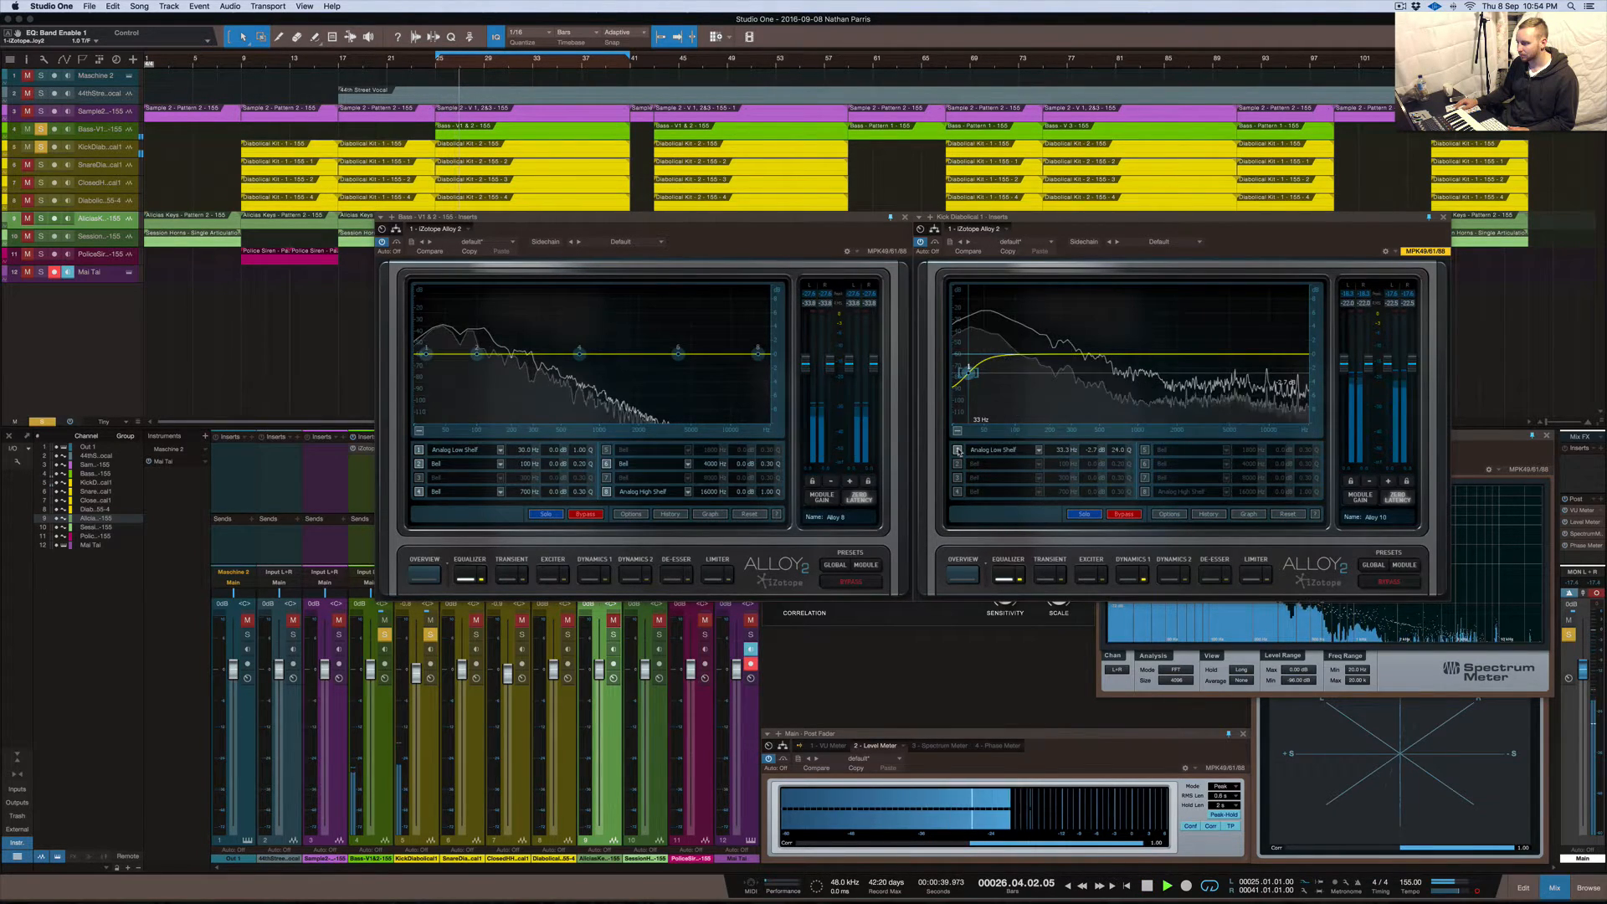
click(958, 451)
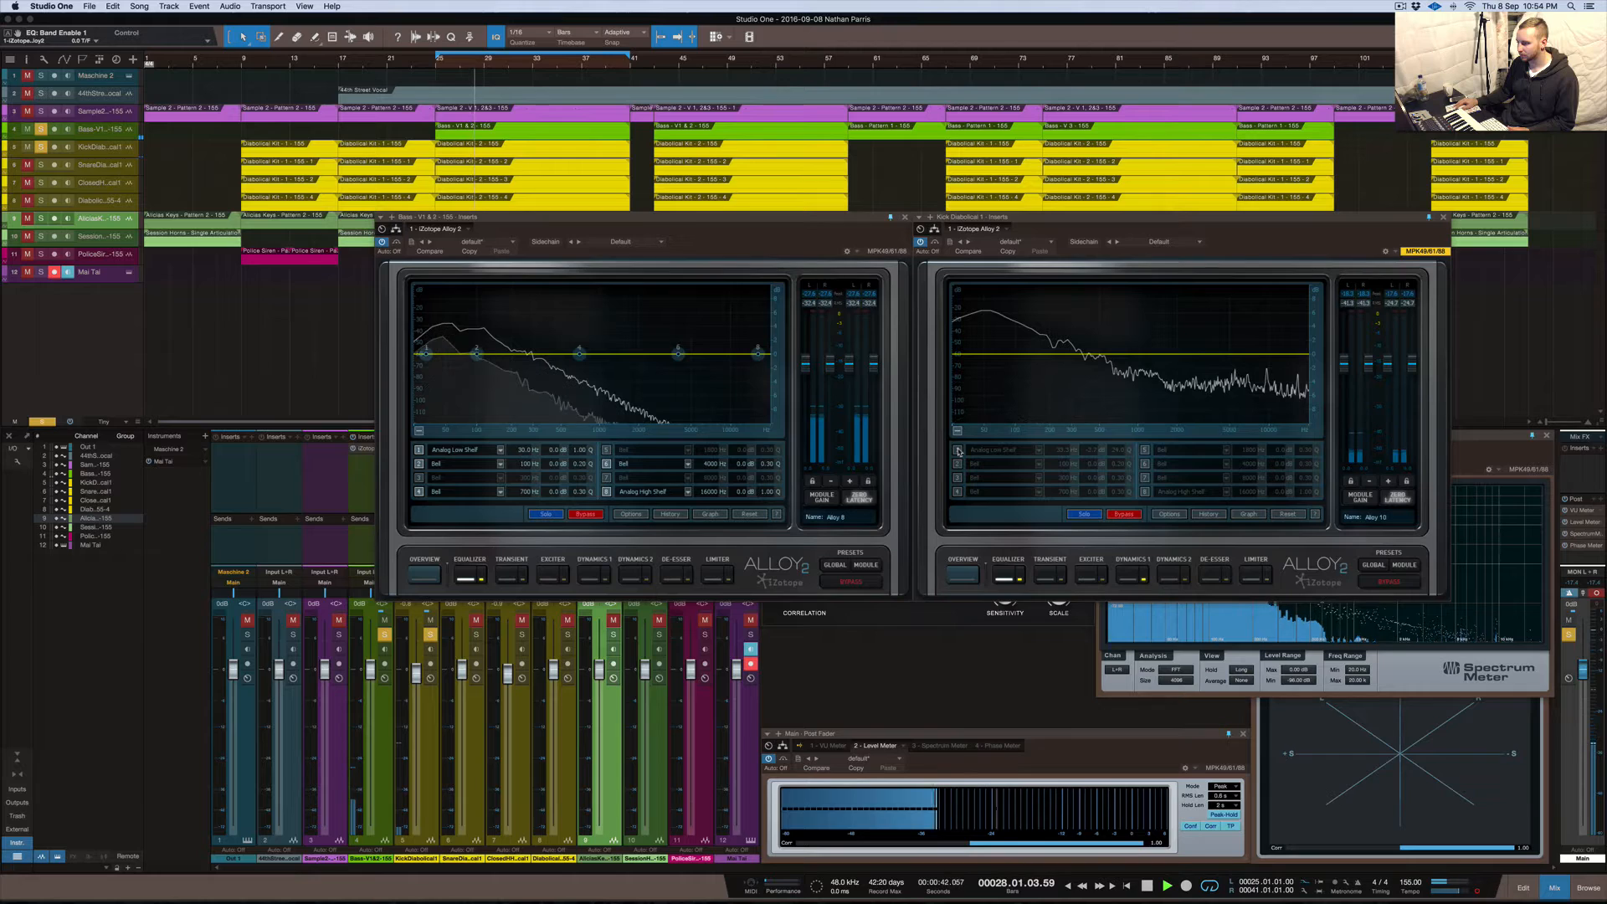
click(959, 451)
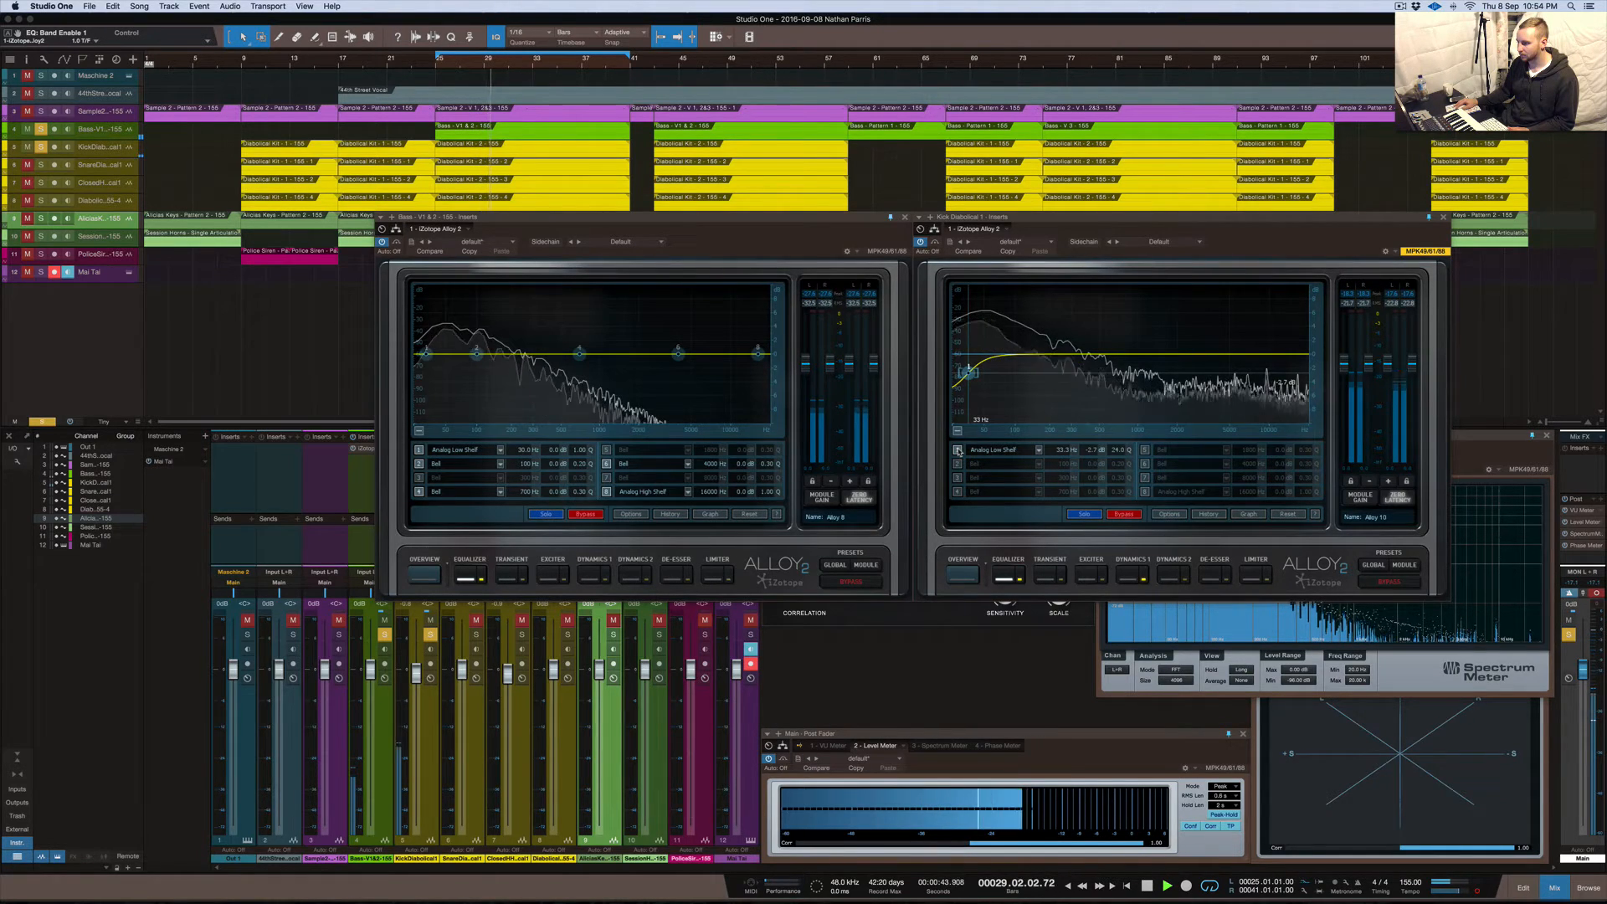
key(space)
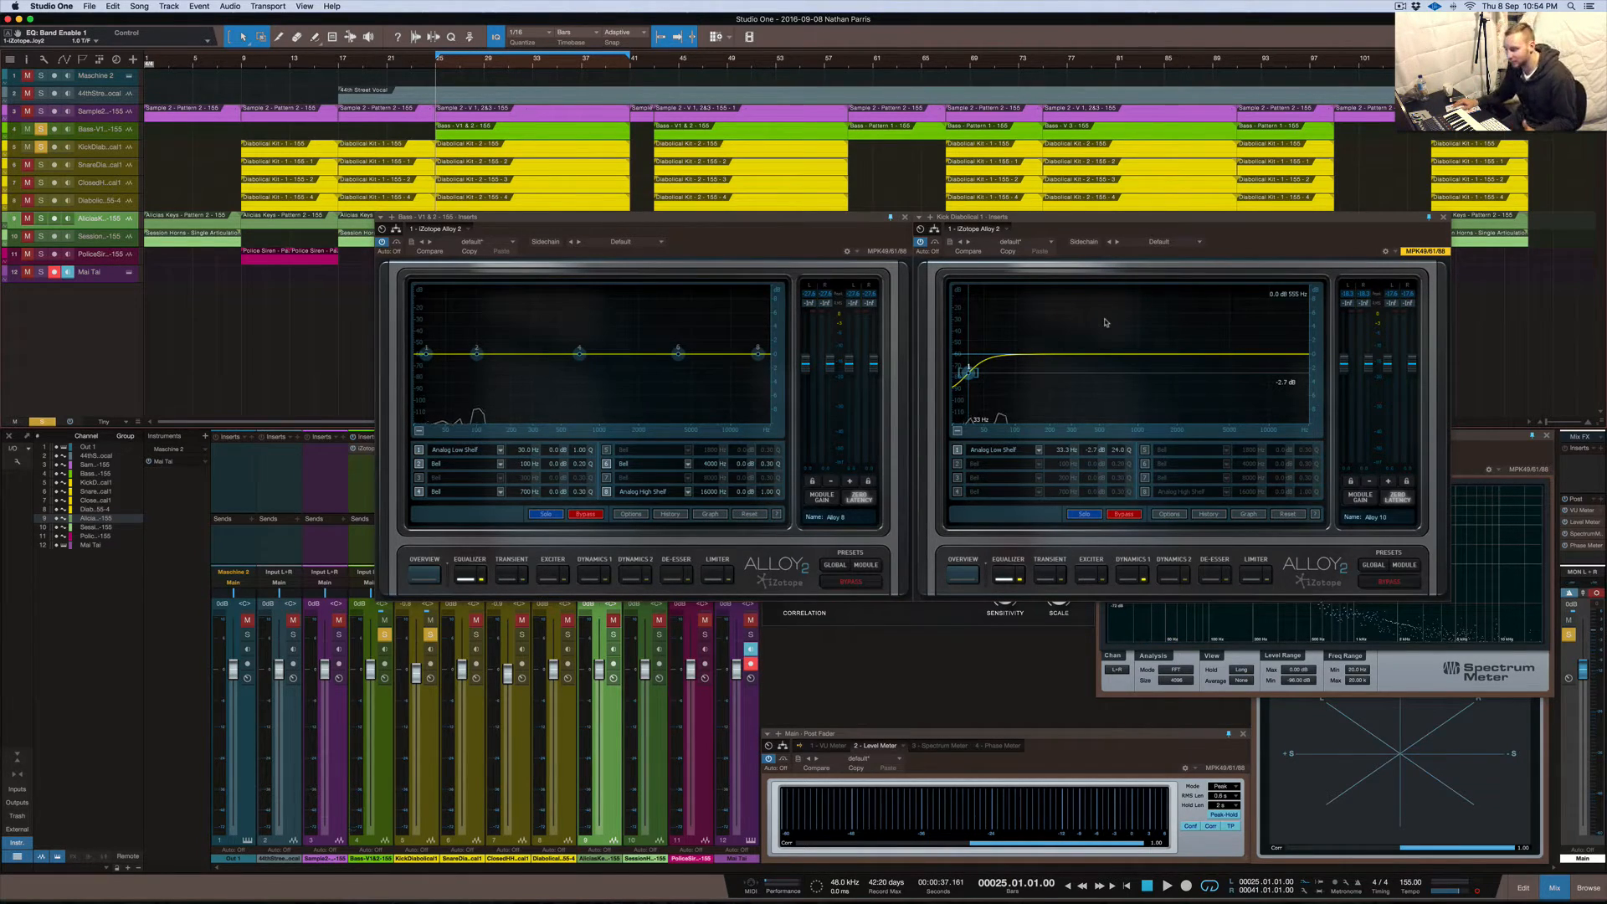
Enable band 8 in the kick's equalizer, cut it at about 10,785 Hz, and set its shape to Analog High Shelf
click(1302, 357)
drag(1275, 355, 1274, 400)
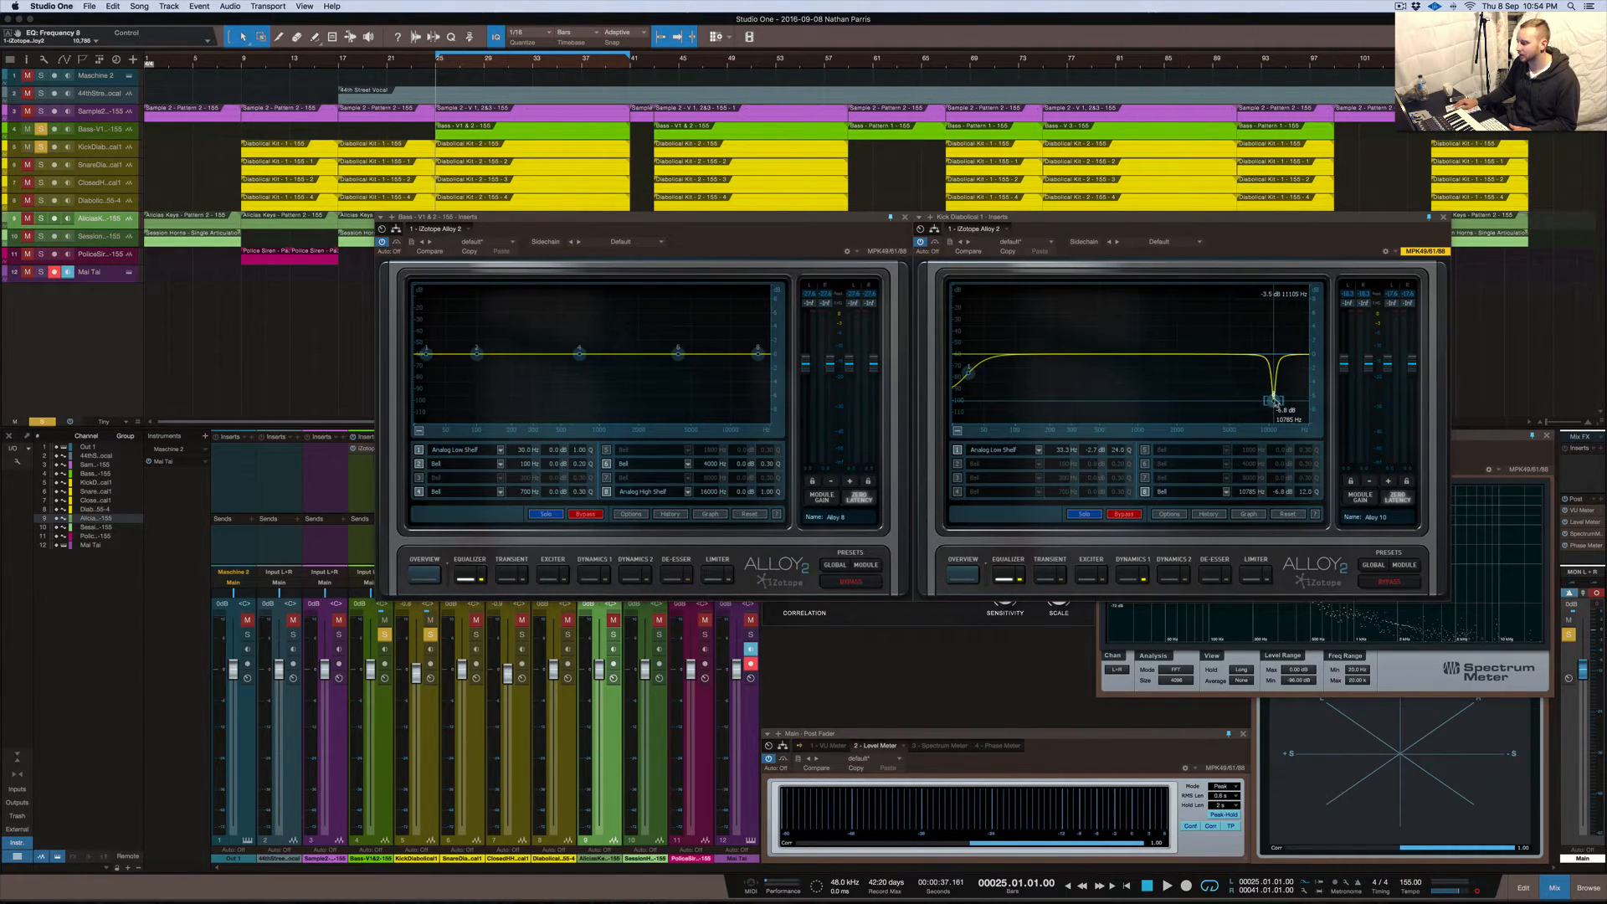
click(1172, 493)
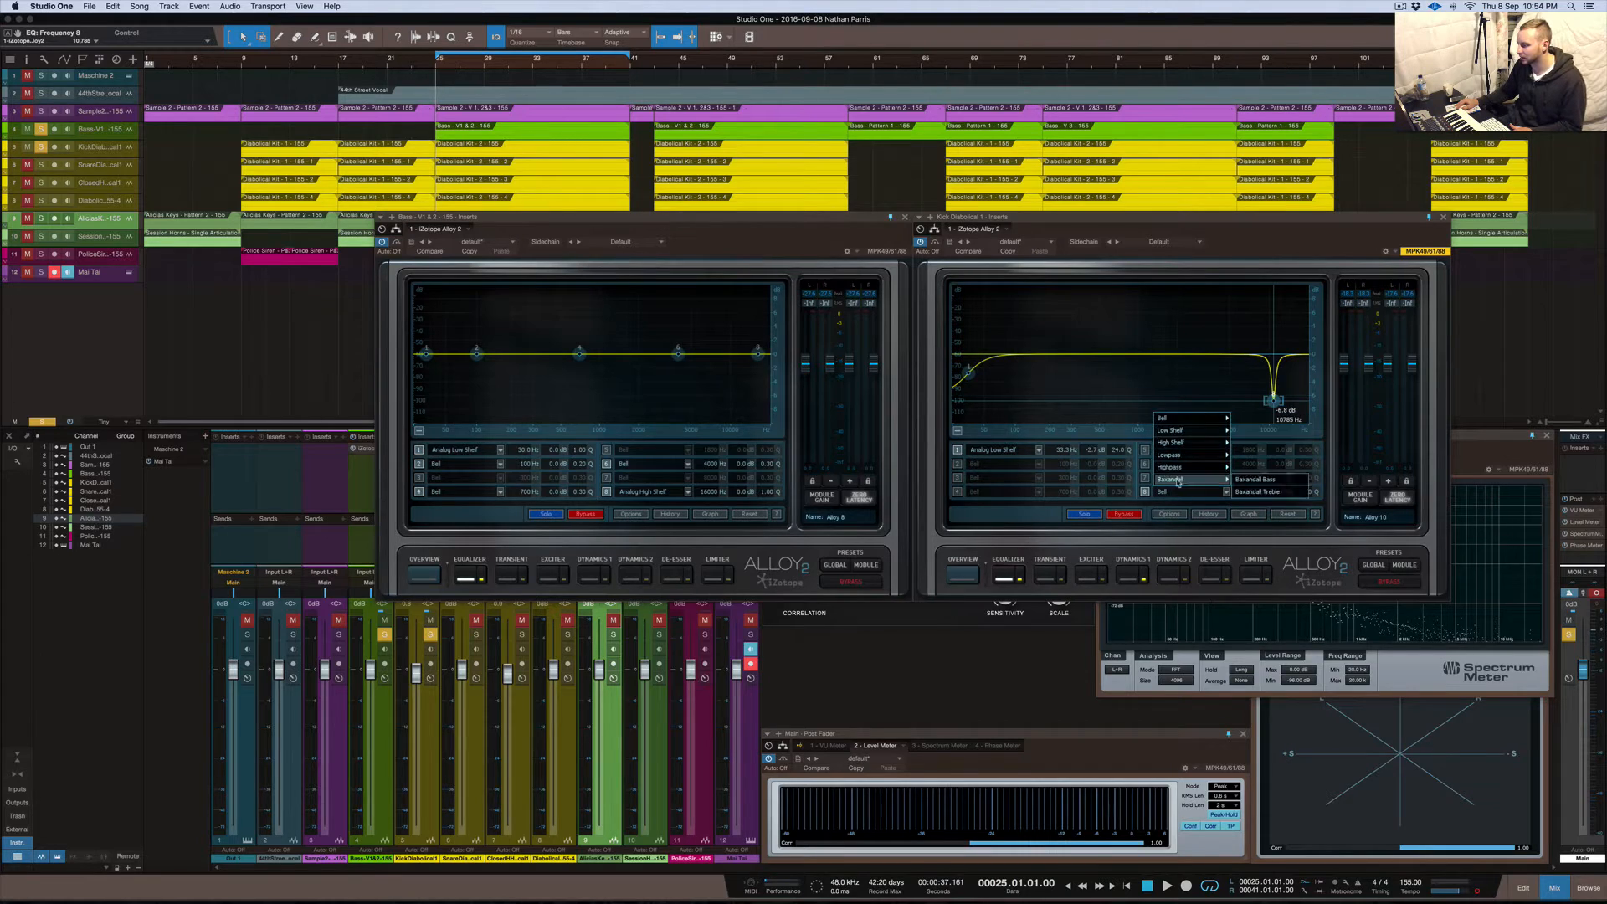
mouse_move(1183, 444)
click(1241, 443)
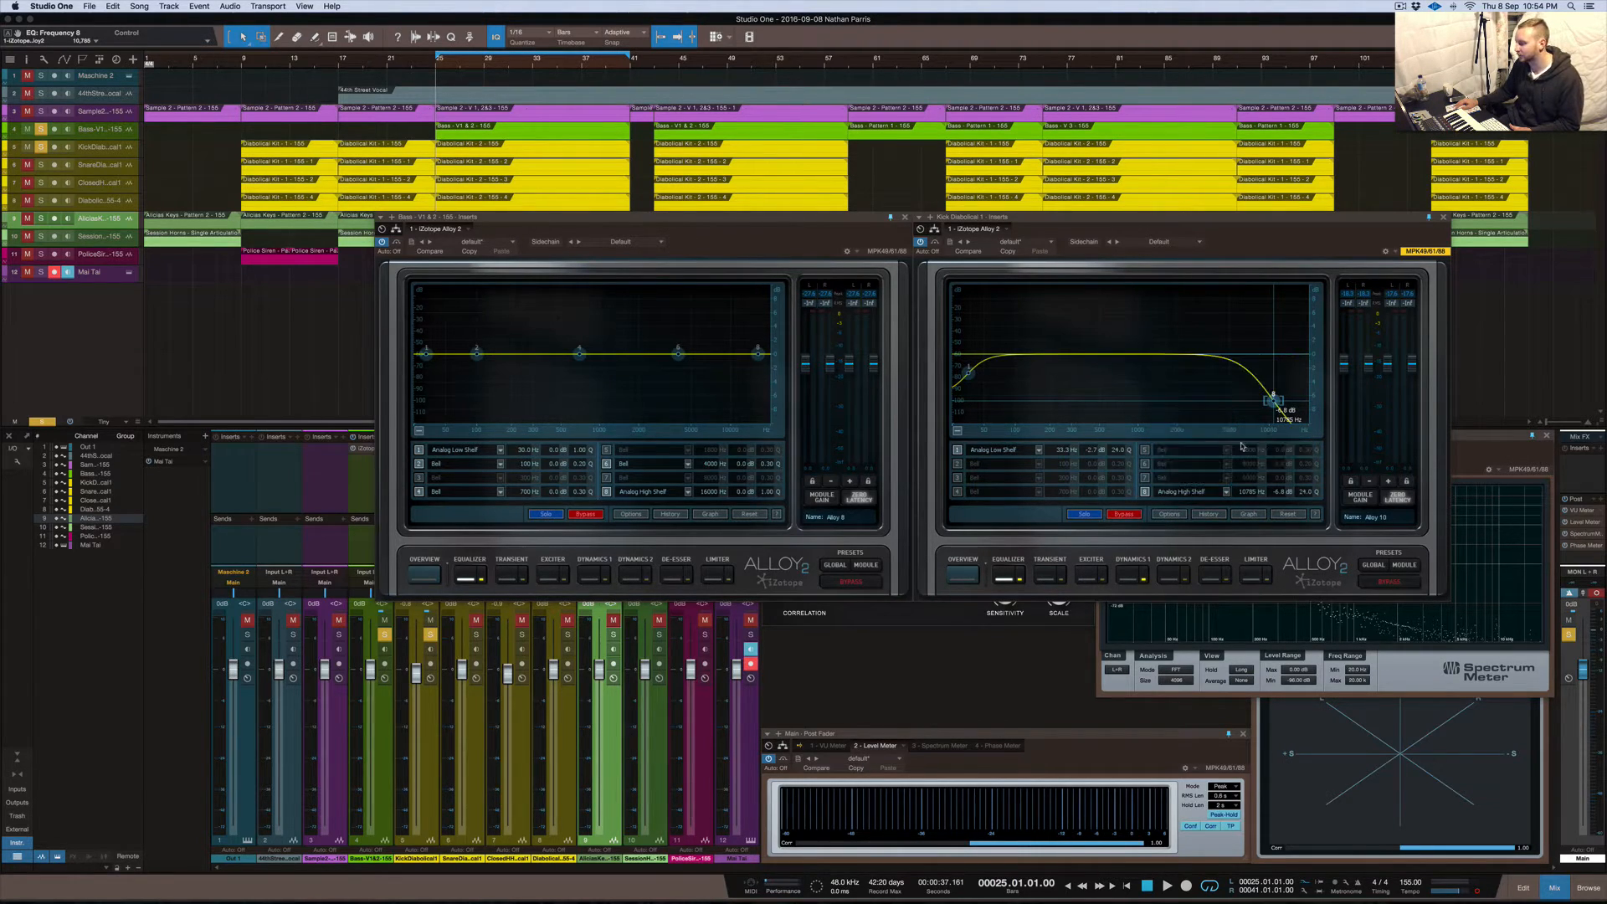
Try the Vintage and Resonant high shelf shapes on the kick's band 8, moving the band to about 16 kHz
click(1175, 494)
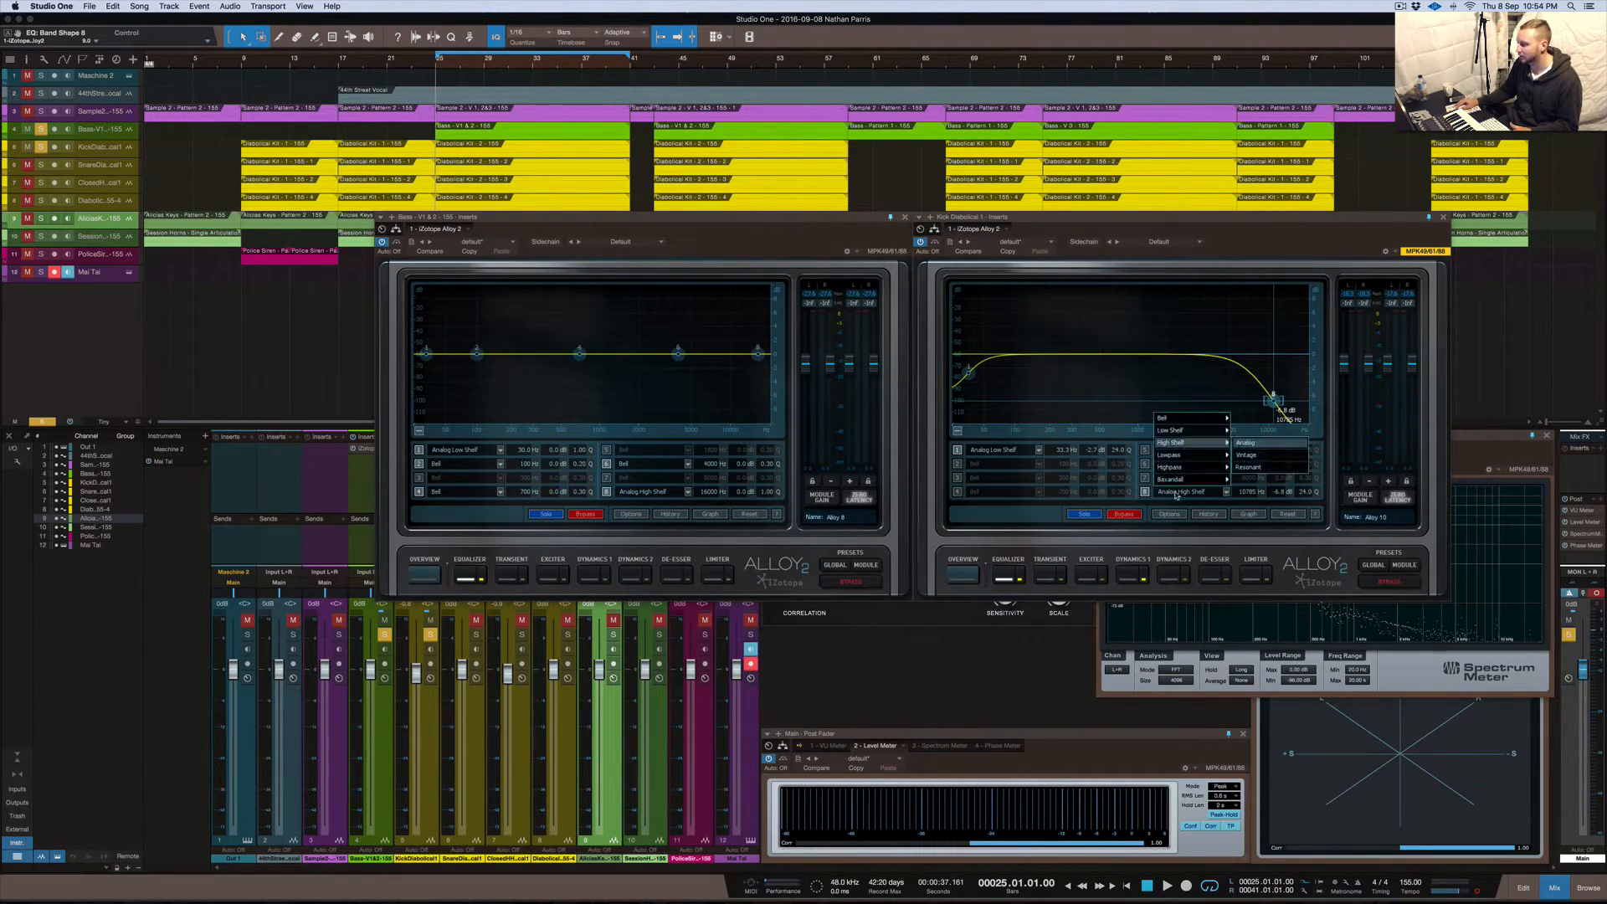
click(1266, 456)
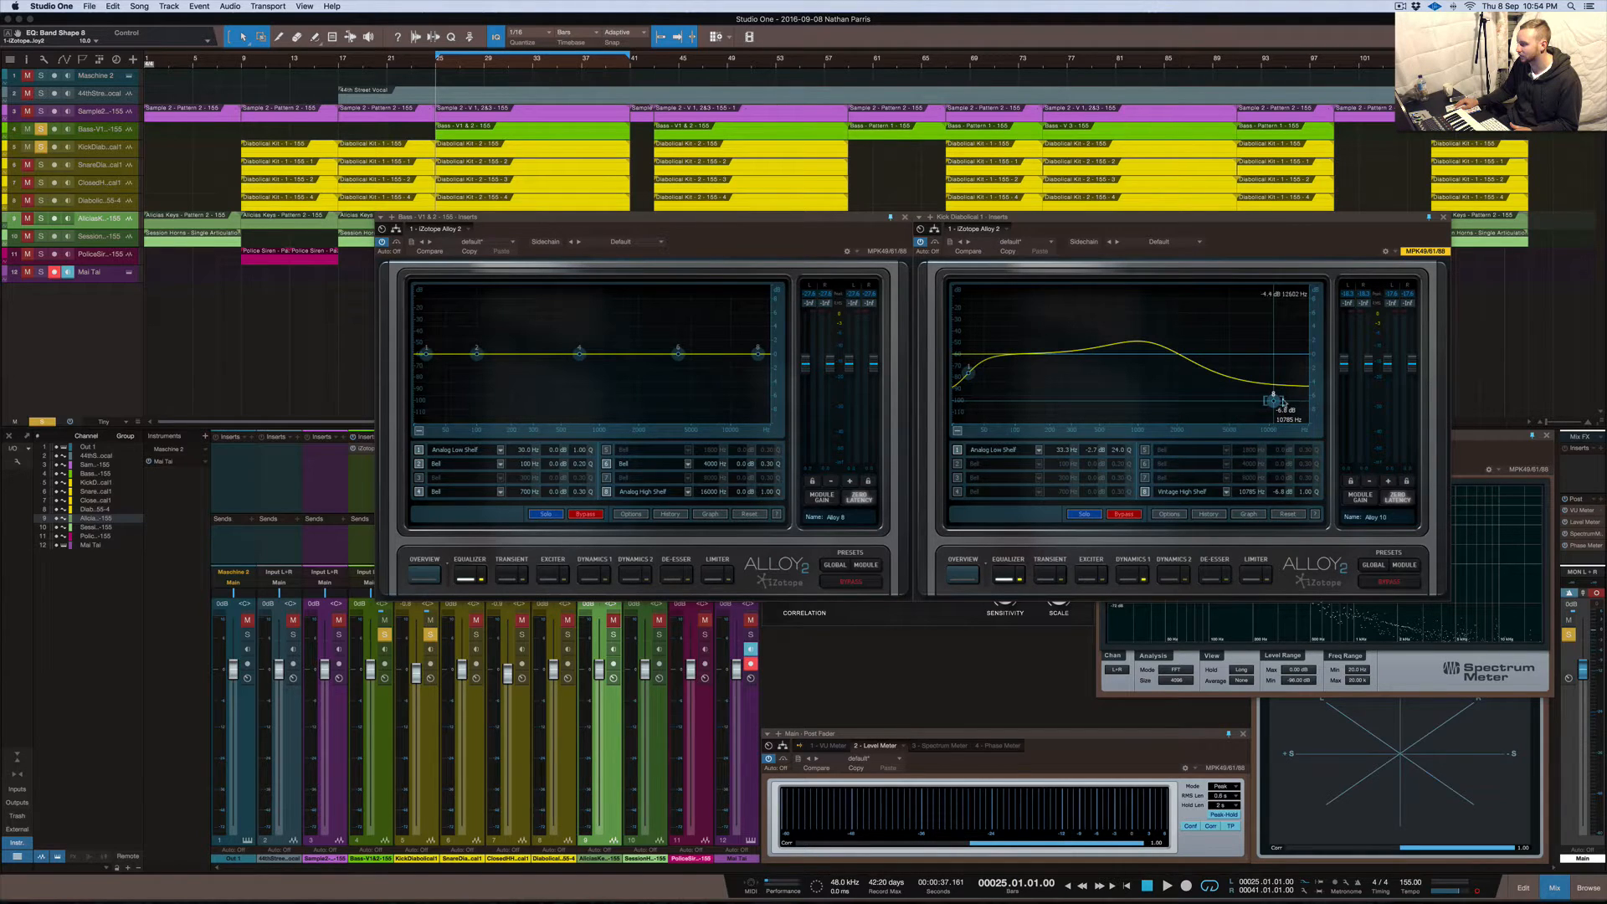
click(1187, 493)
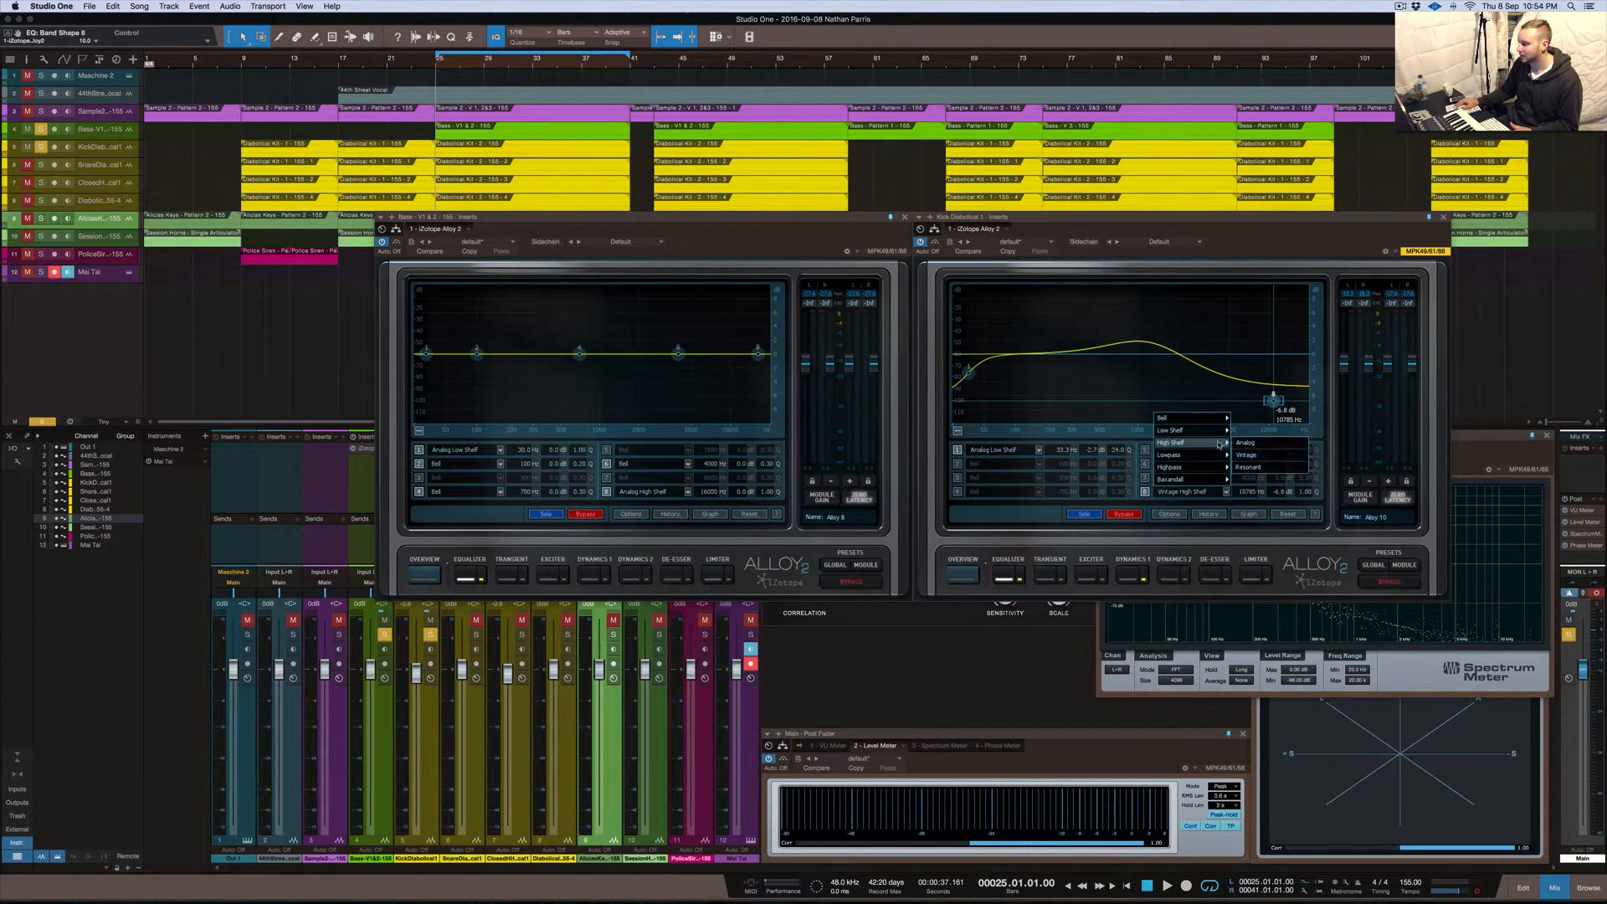
click(1247, 467)
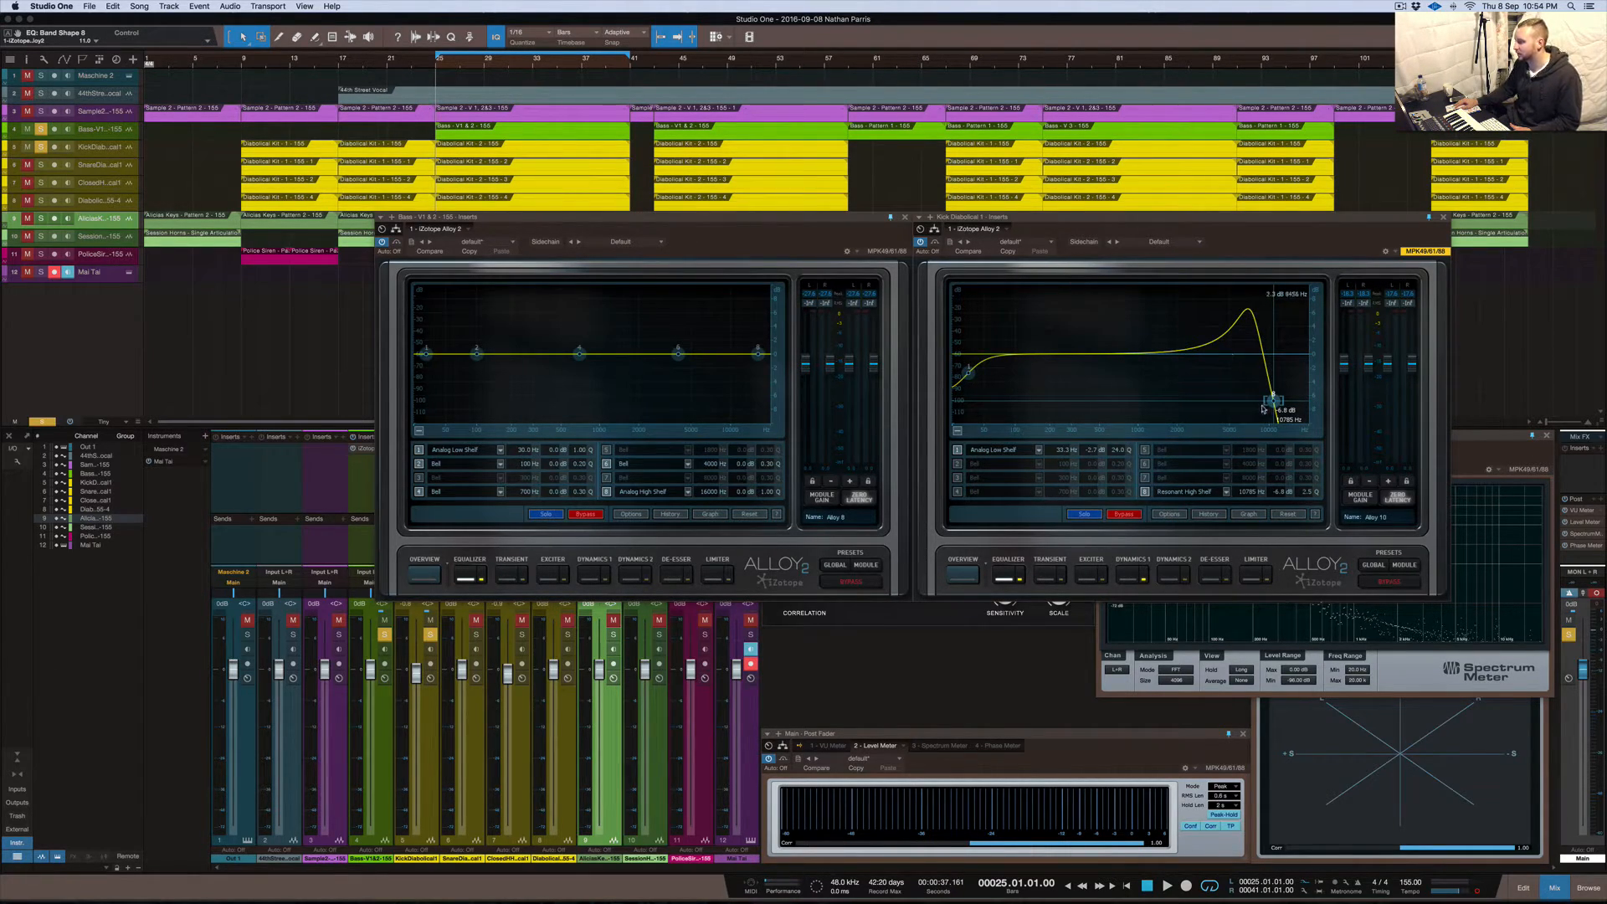
mouse_move(1274, 403)
mouse_down()
mouse_move(1243, 408)
mouse_move(1297, 408)
mouse_up()
Set the kick's band 8 to Analog High Shelf and move it to about -4.2 dB at 4.9 kHz
click(1182, 495)
mouse_move(1185, 444)
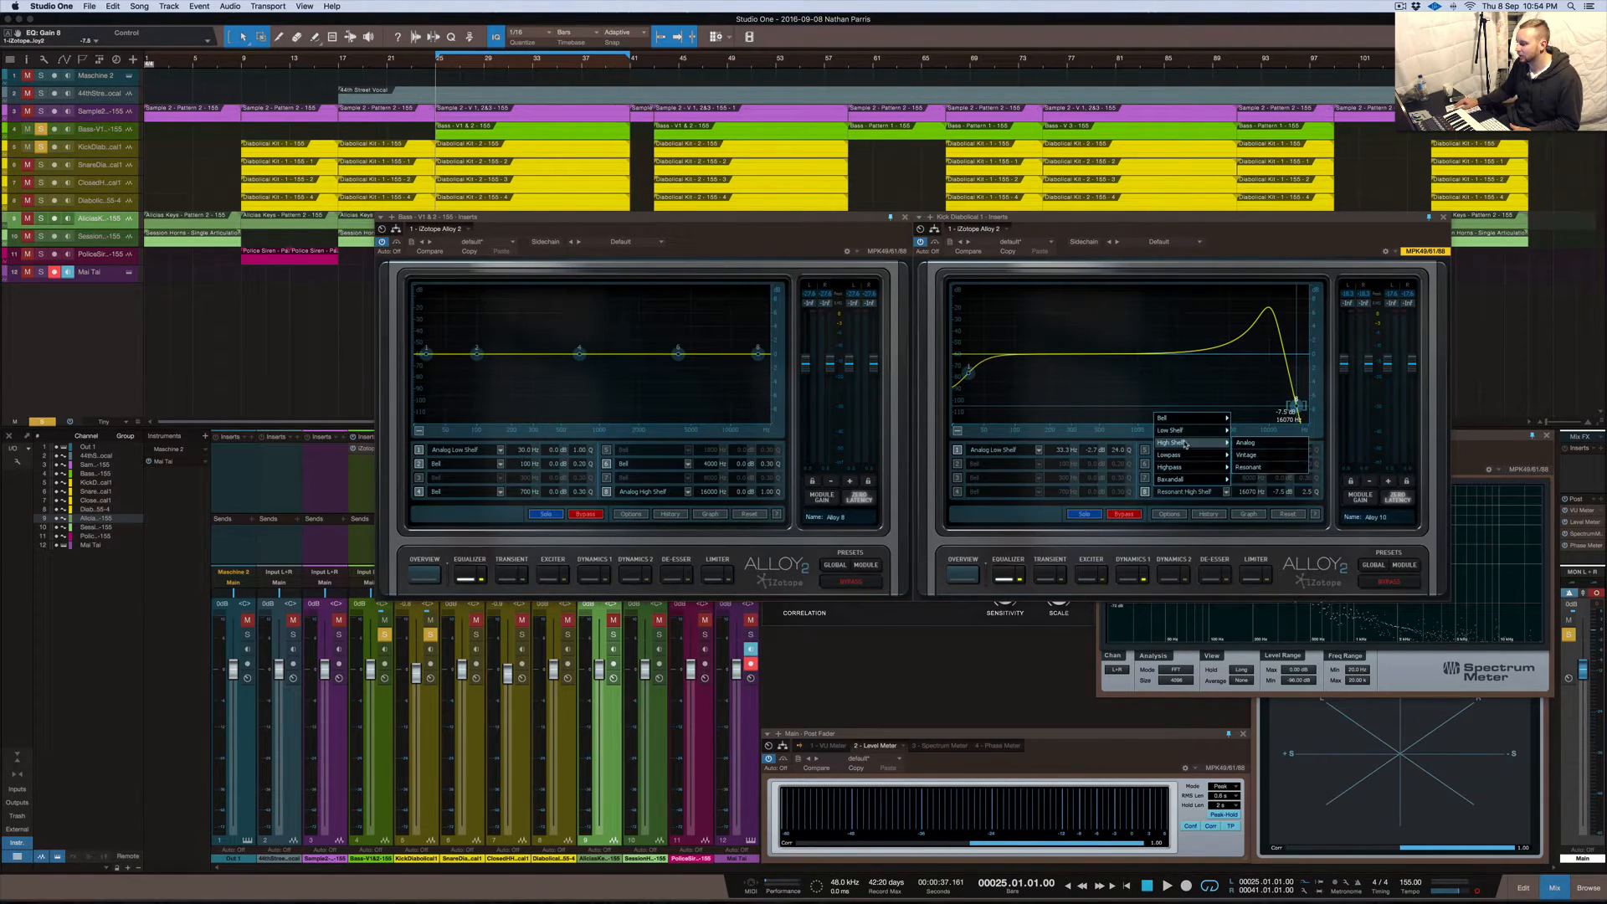
click(1254, 443)
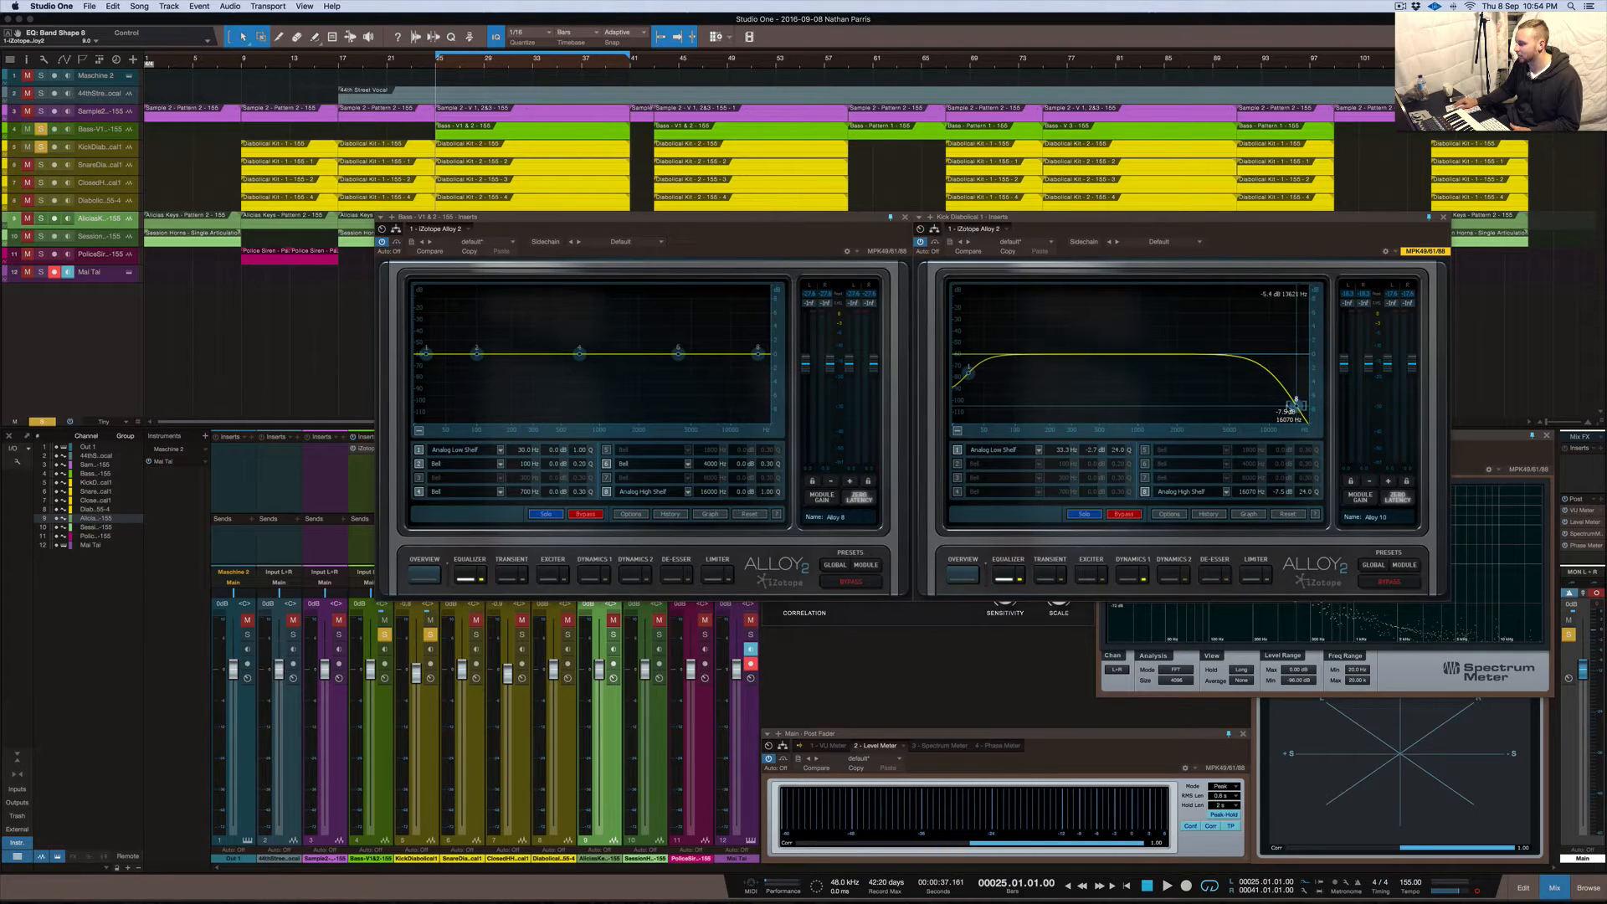
drag(1296, 405, 1182, 374)
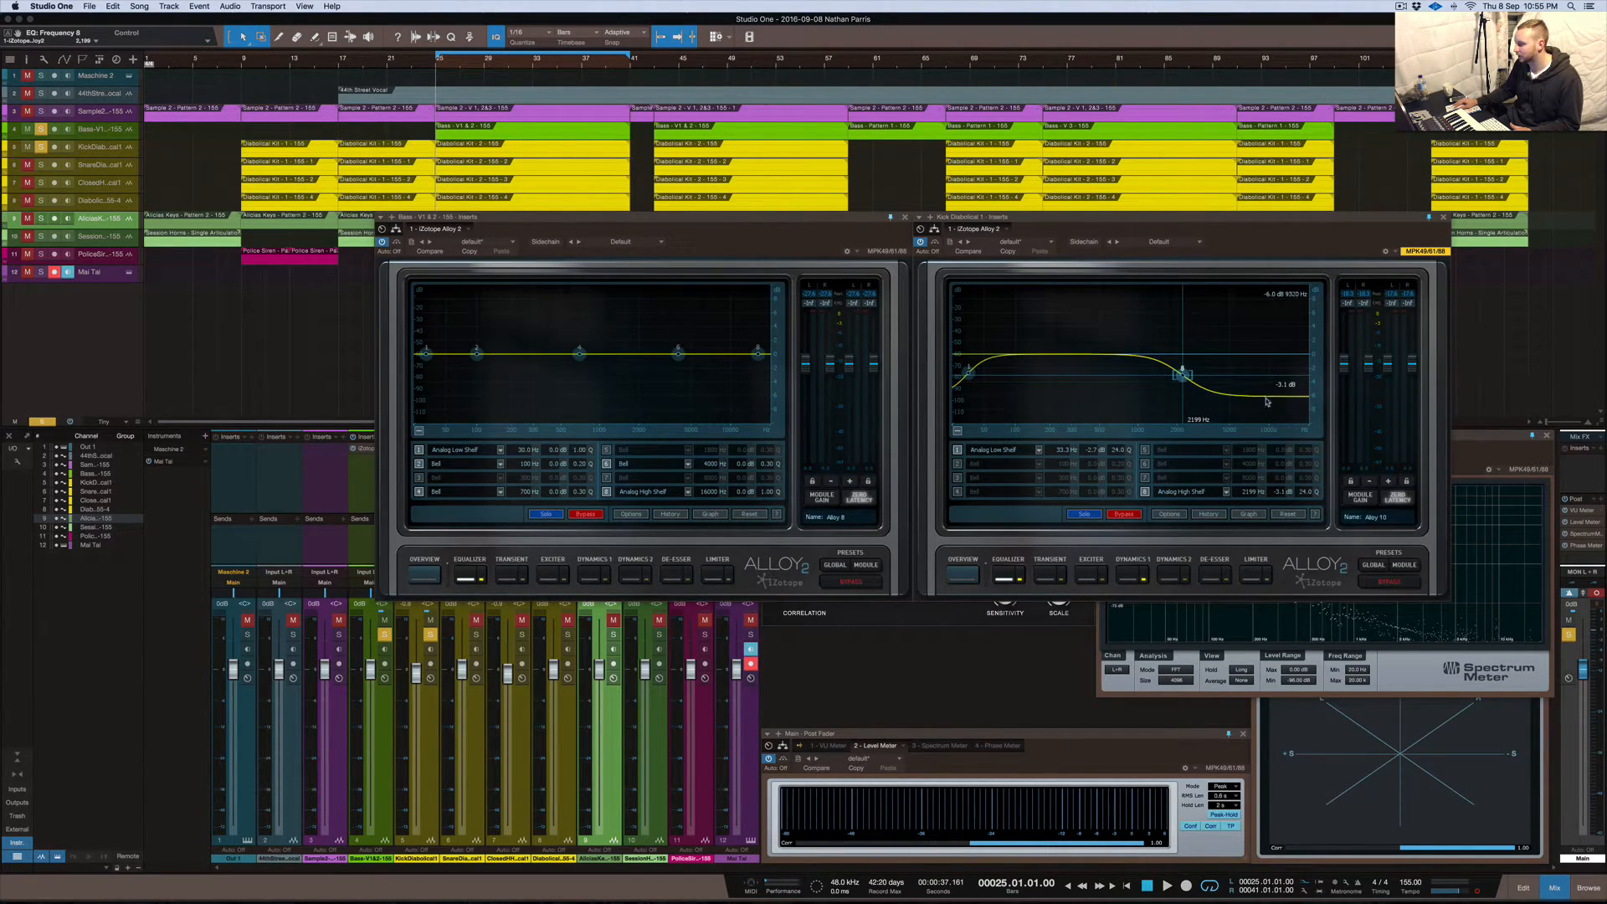
drag(1182, 378, 1228, 386)
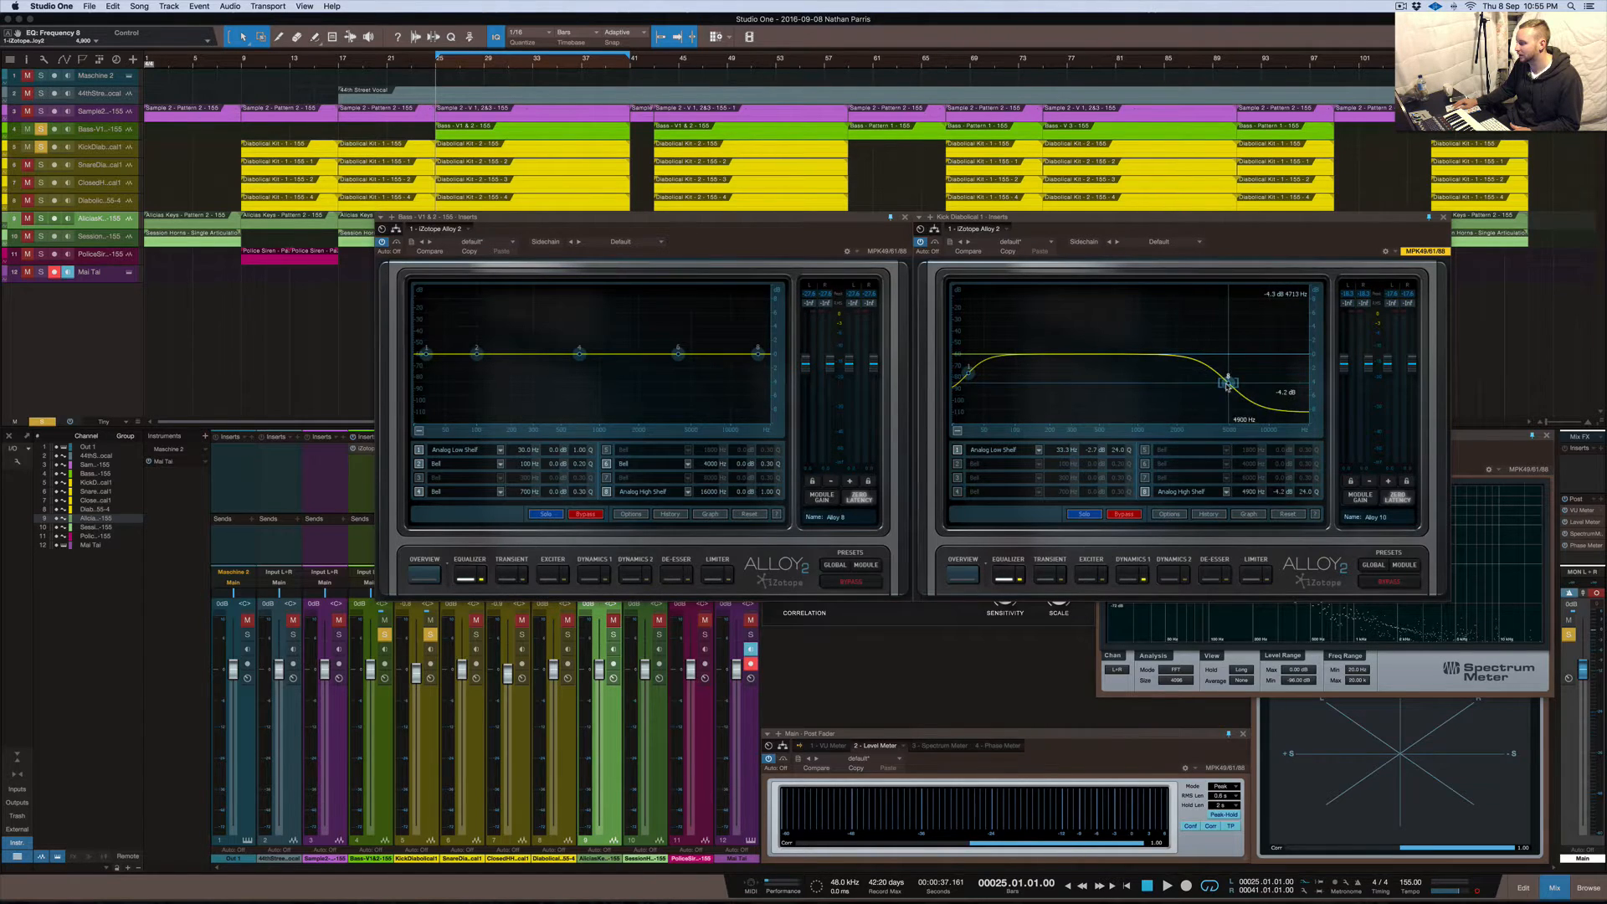
Change the kick's band 8 to a Brickwall highpass and move its cutoff to about 79 Hz
click(1178, 489)
mouse_move(1177, 457)
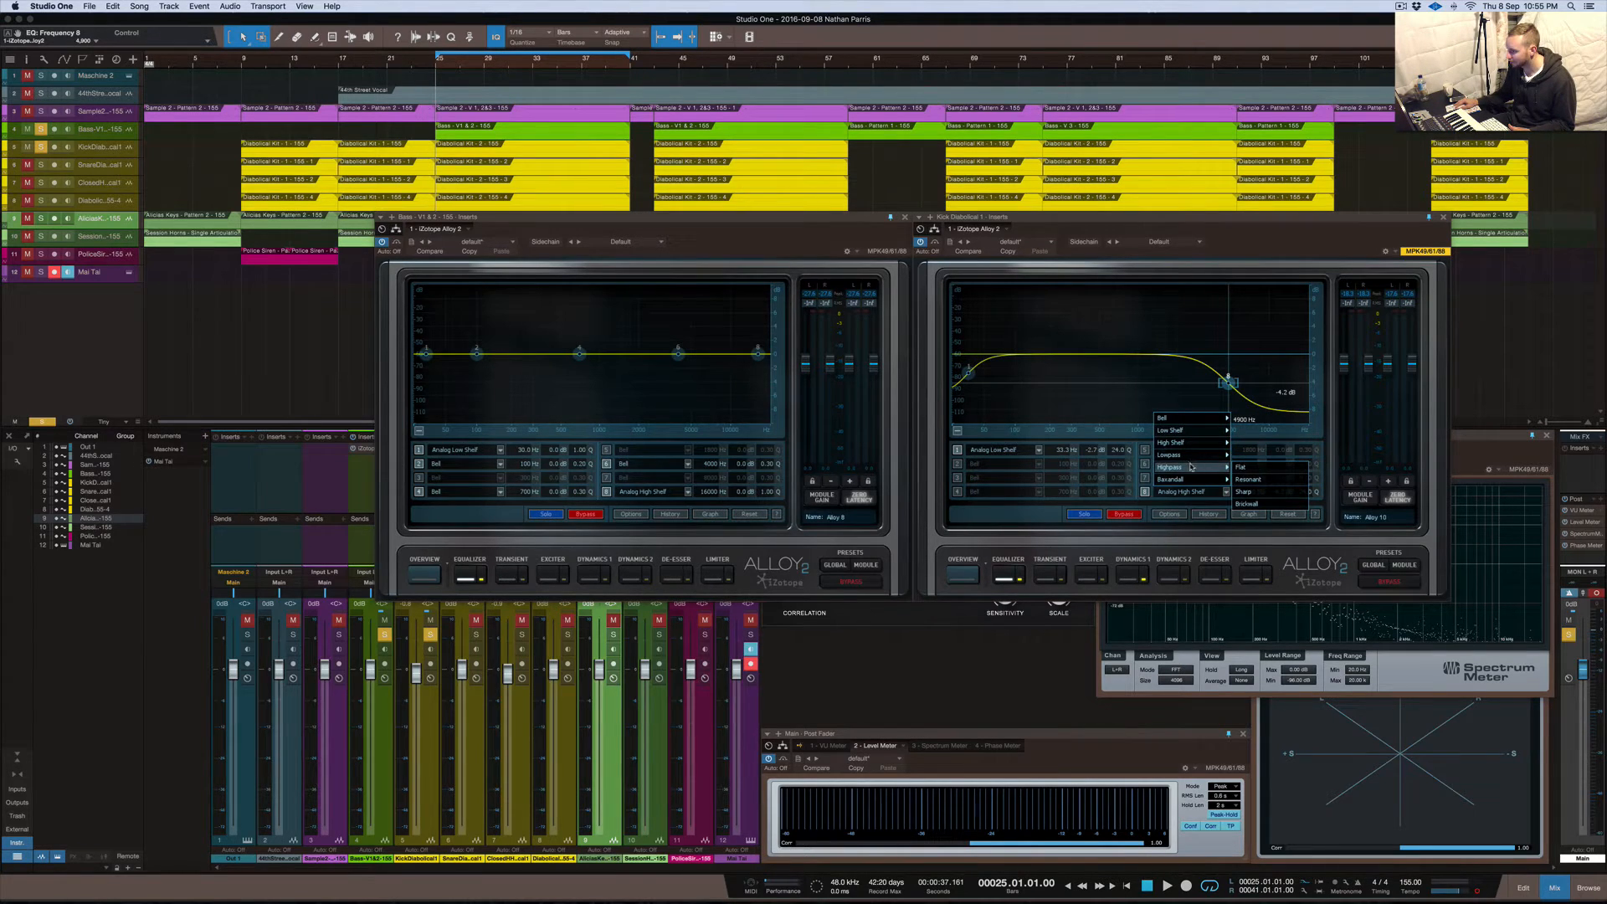
click(1248, 503)
drag(1228, 354, 994, 362)
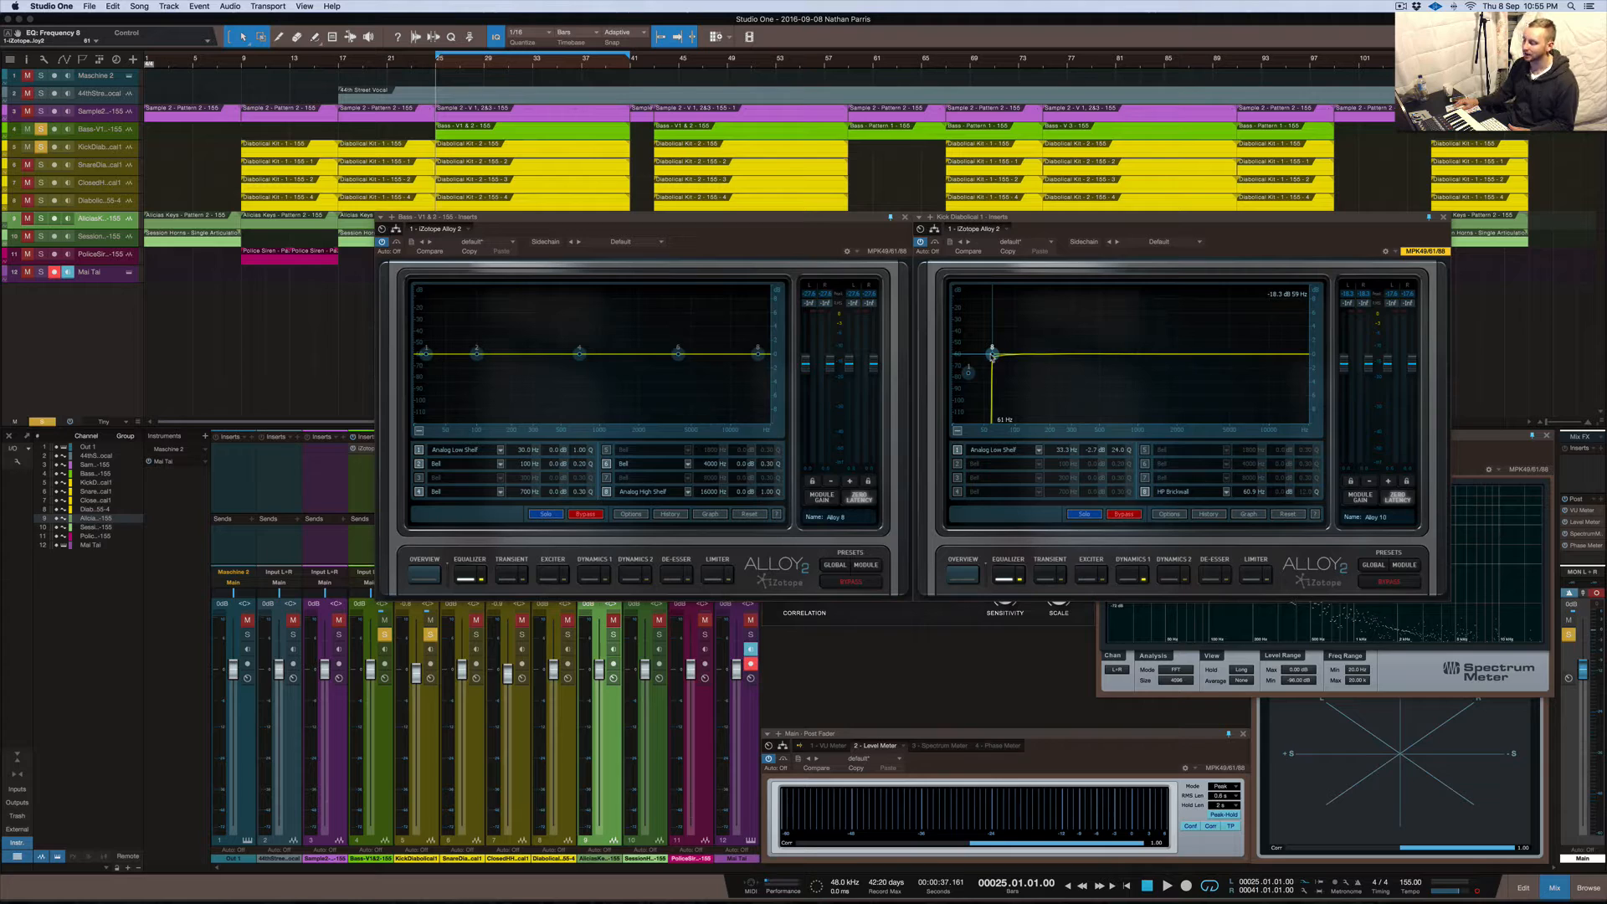
drag(993, 355, 1003, 360)
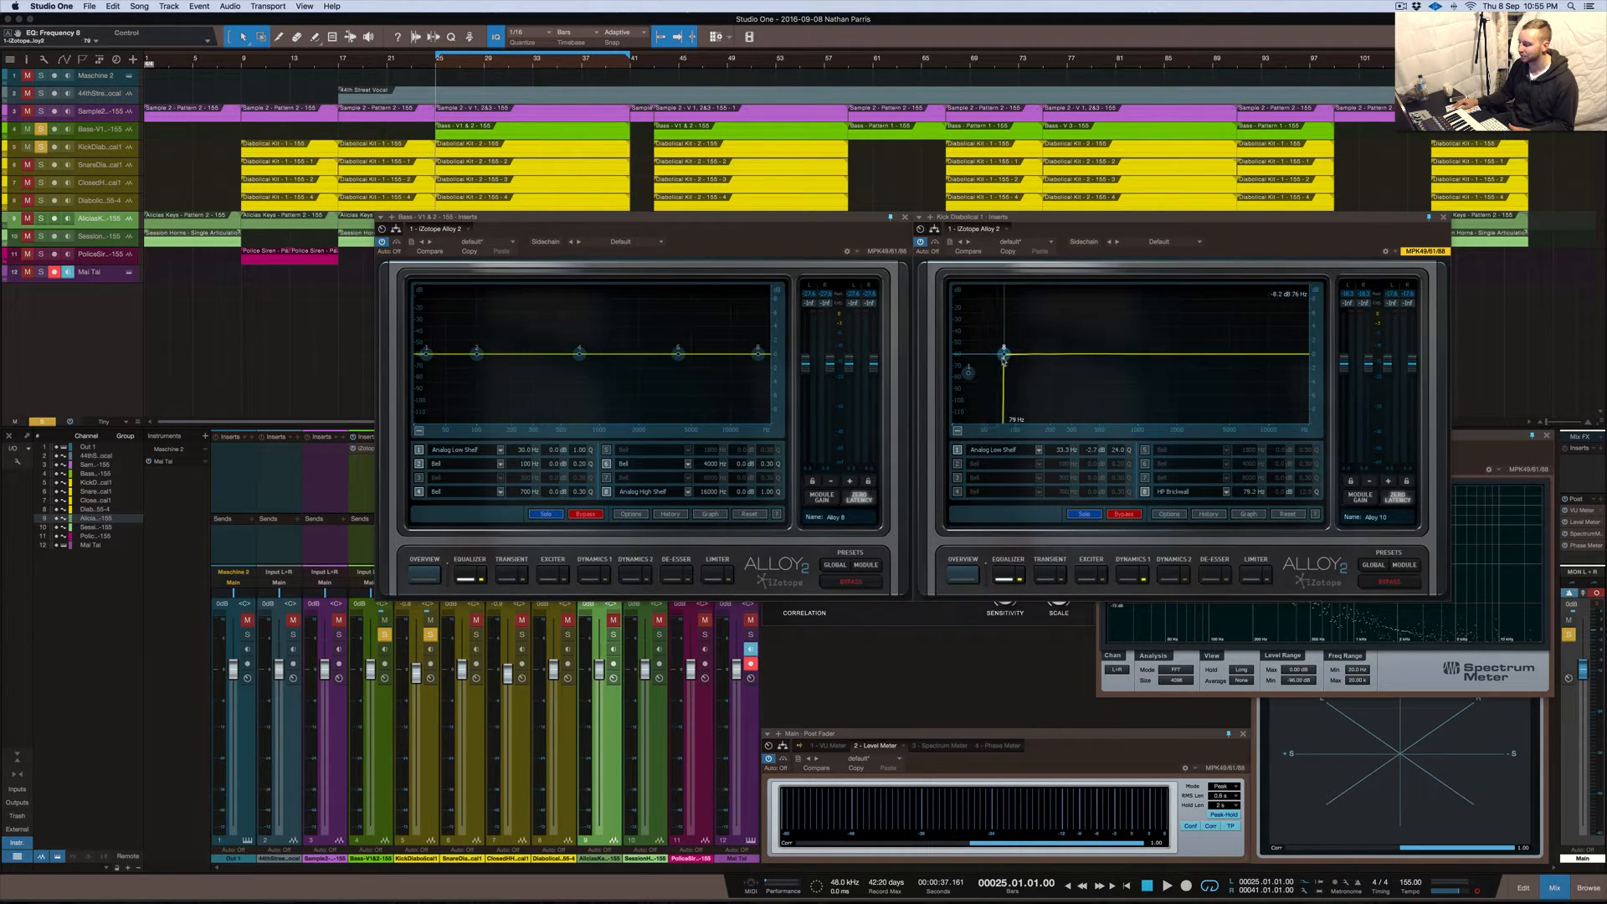
Change the kick's band 8 to a Brickwall lowpass, audition it at about 11,424 Hz, and lower the cutoff to about 2675 Hz
right_click(1003, 360)
mouse_move(1035, 344)
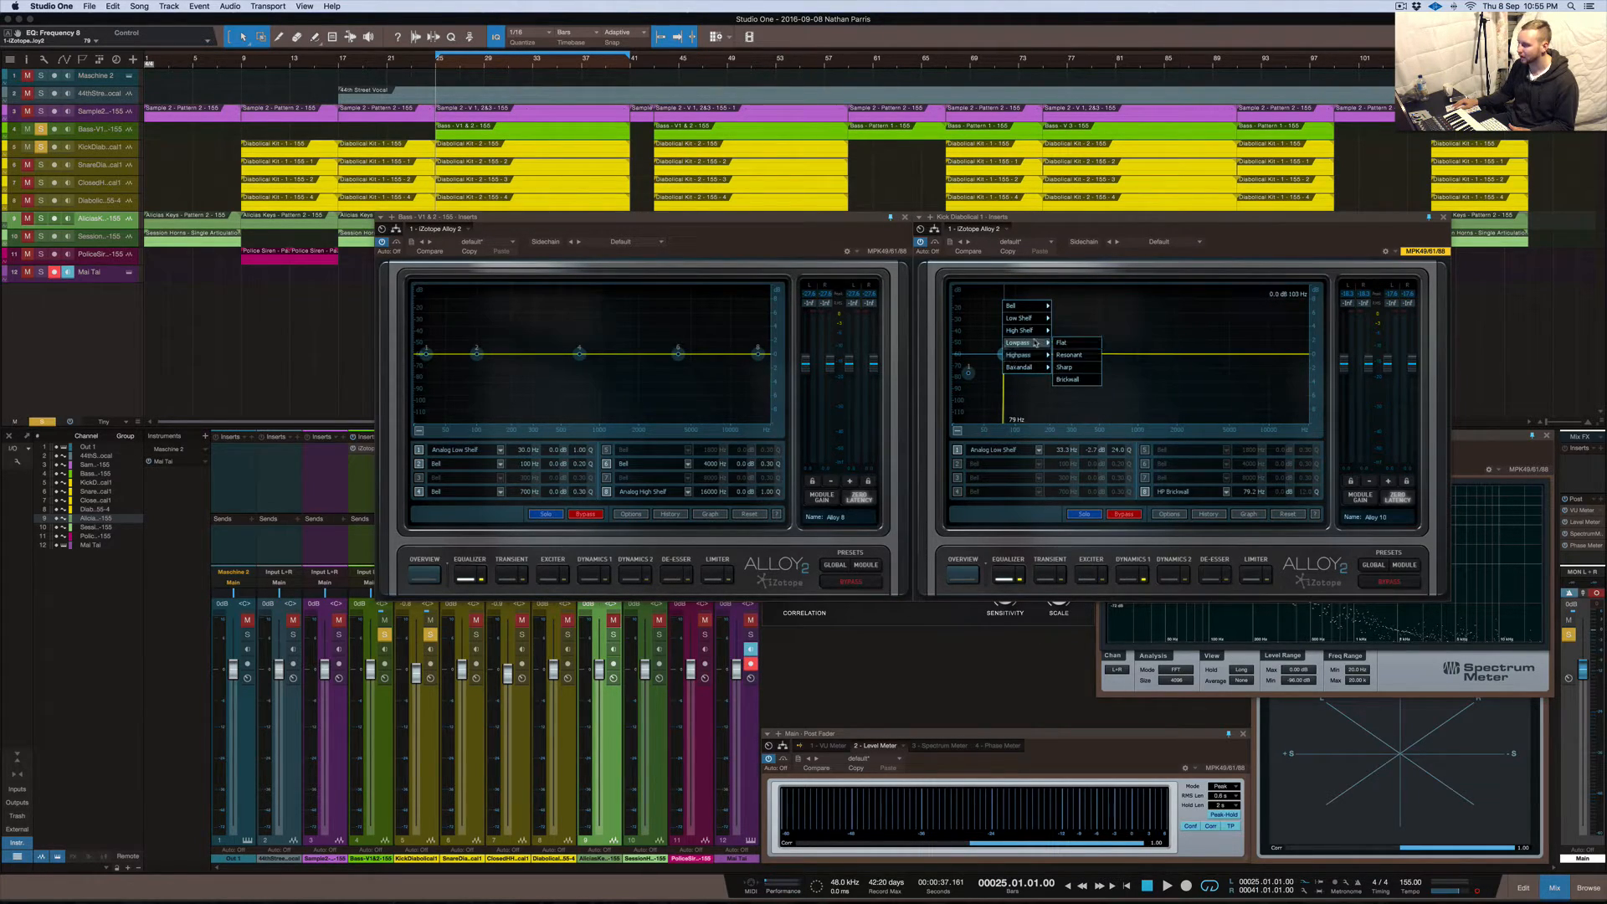
click(1067, 379)
drag(1005, 354, 1278, 356)
key(space)
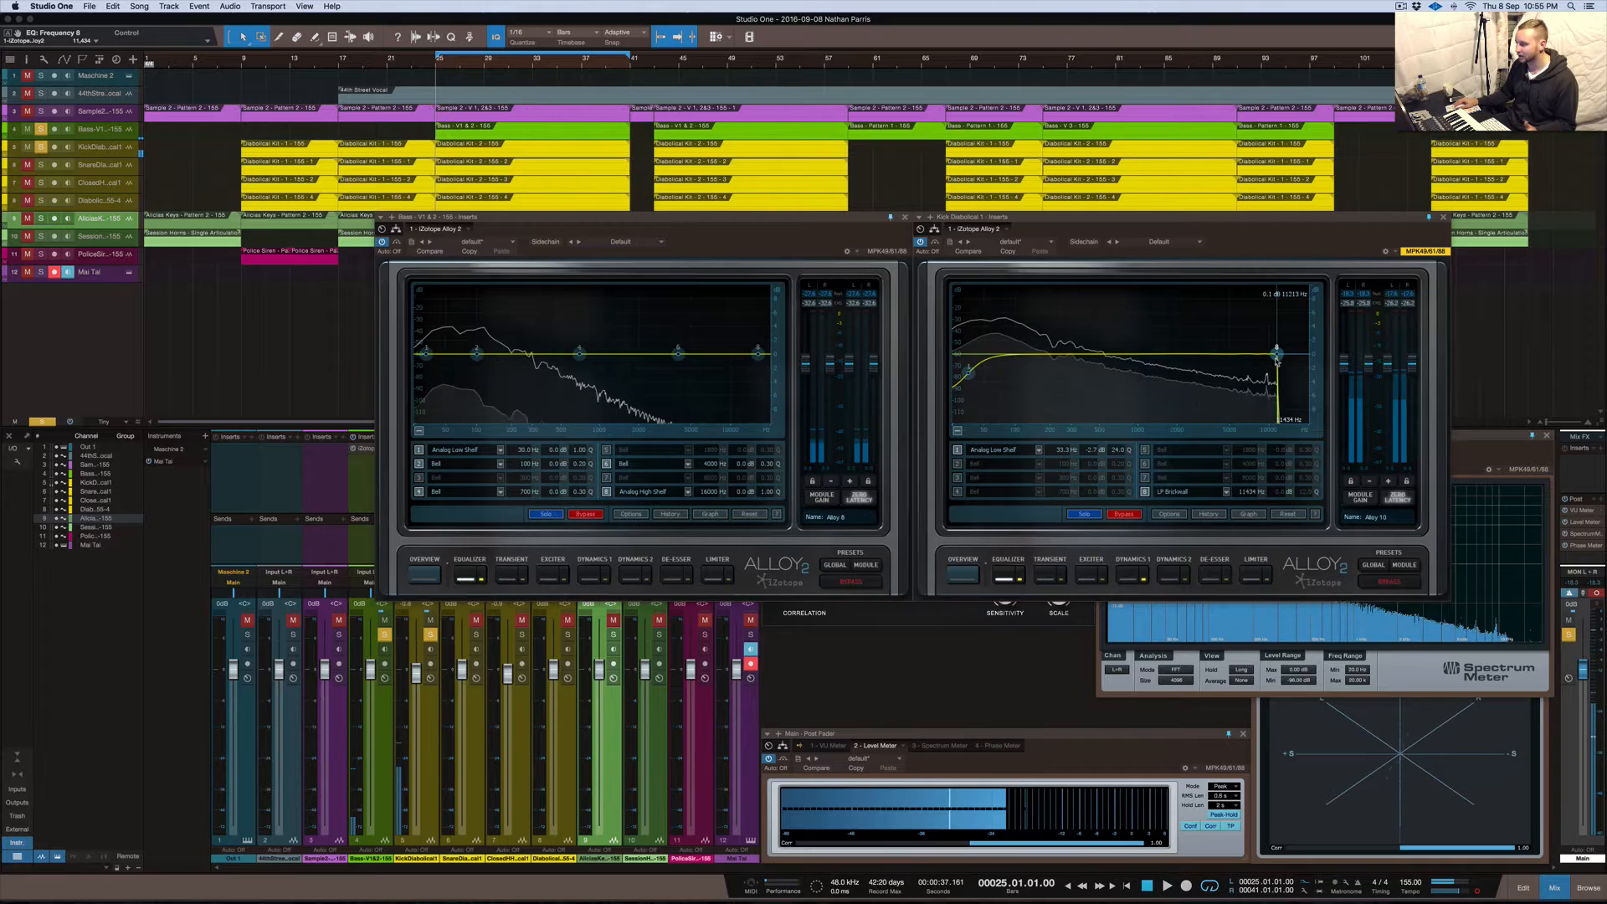
key(space)
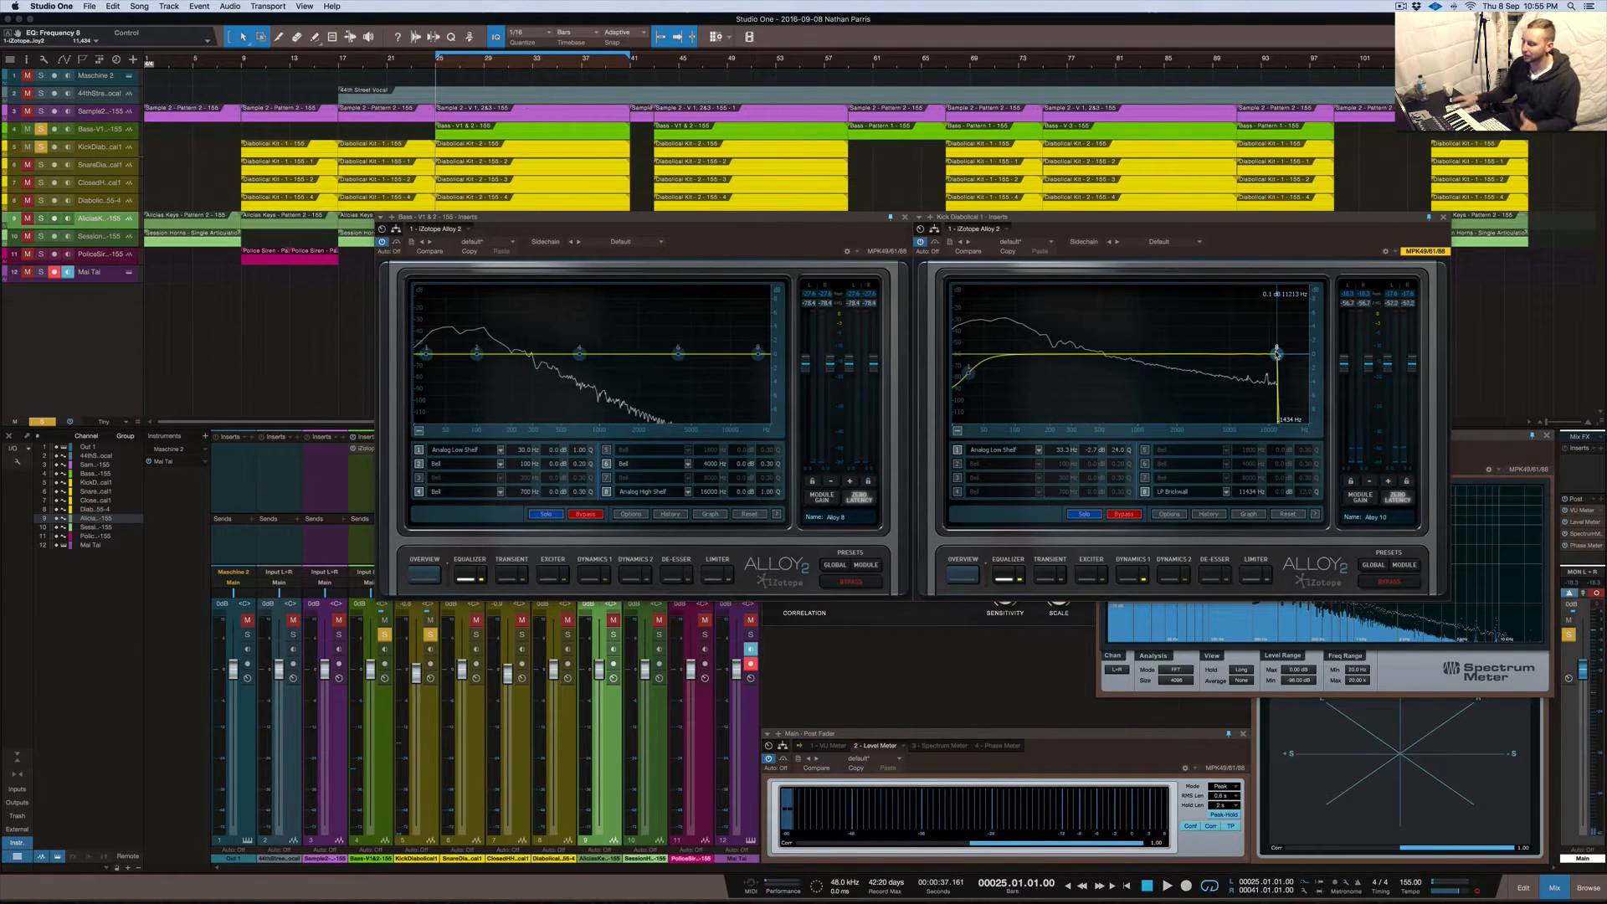
key(space)
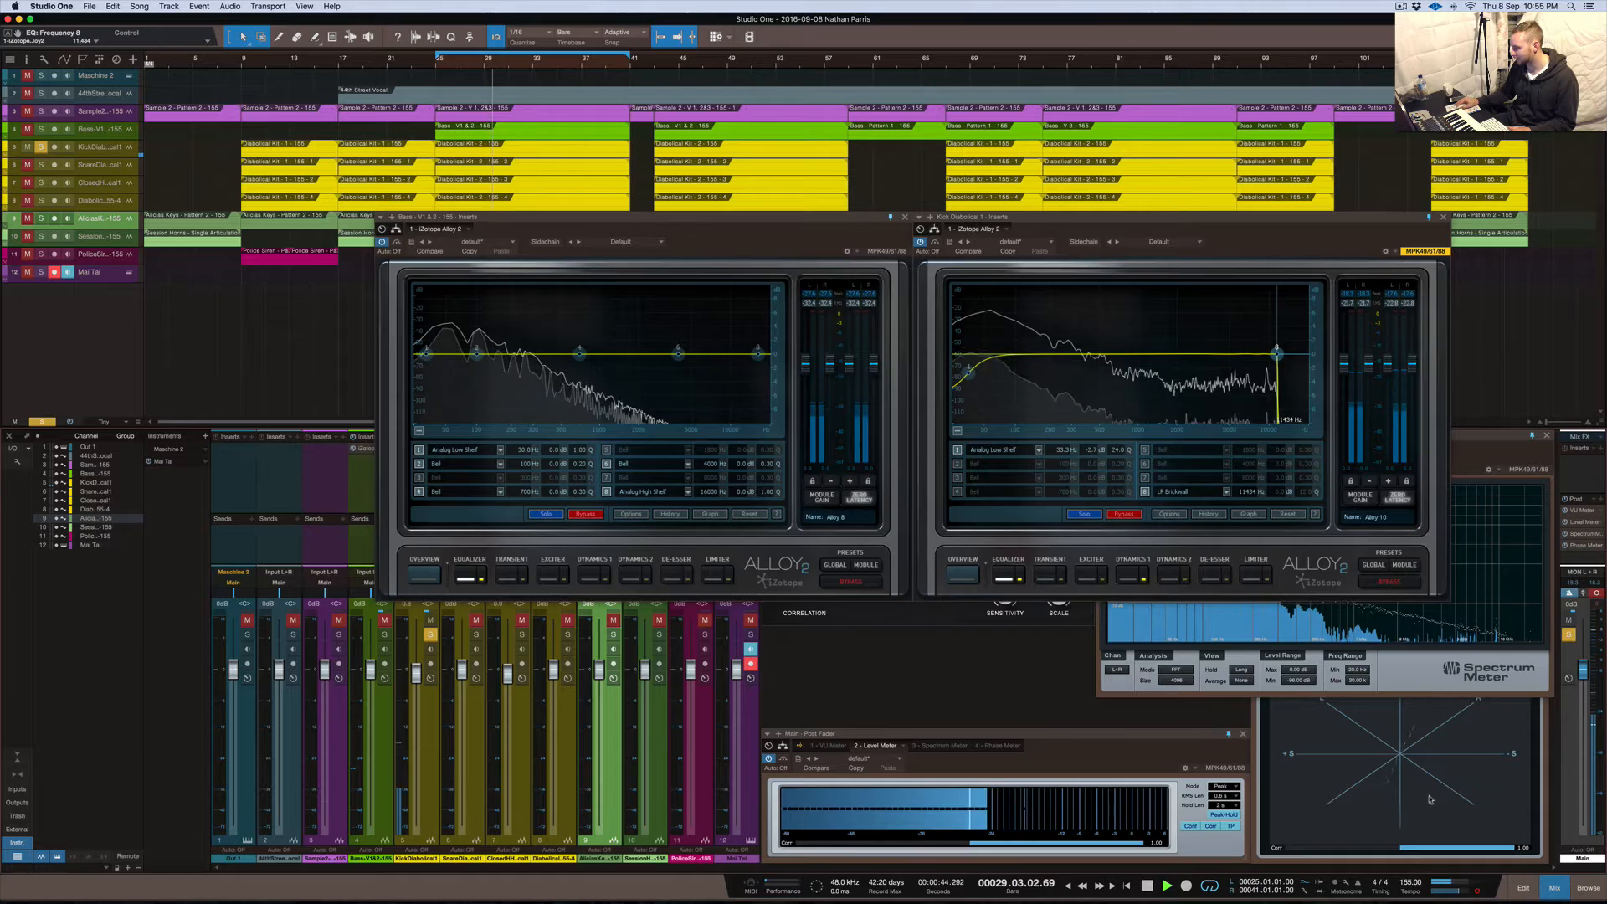
key(space)
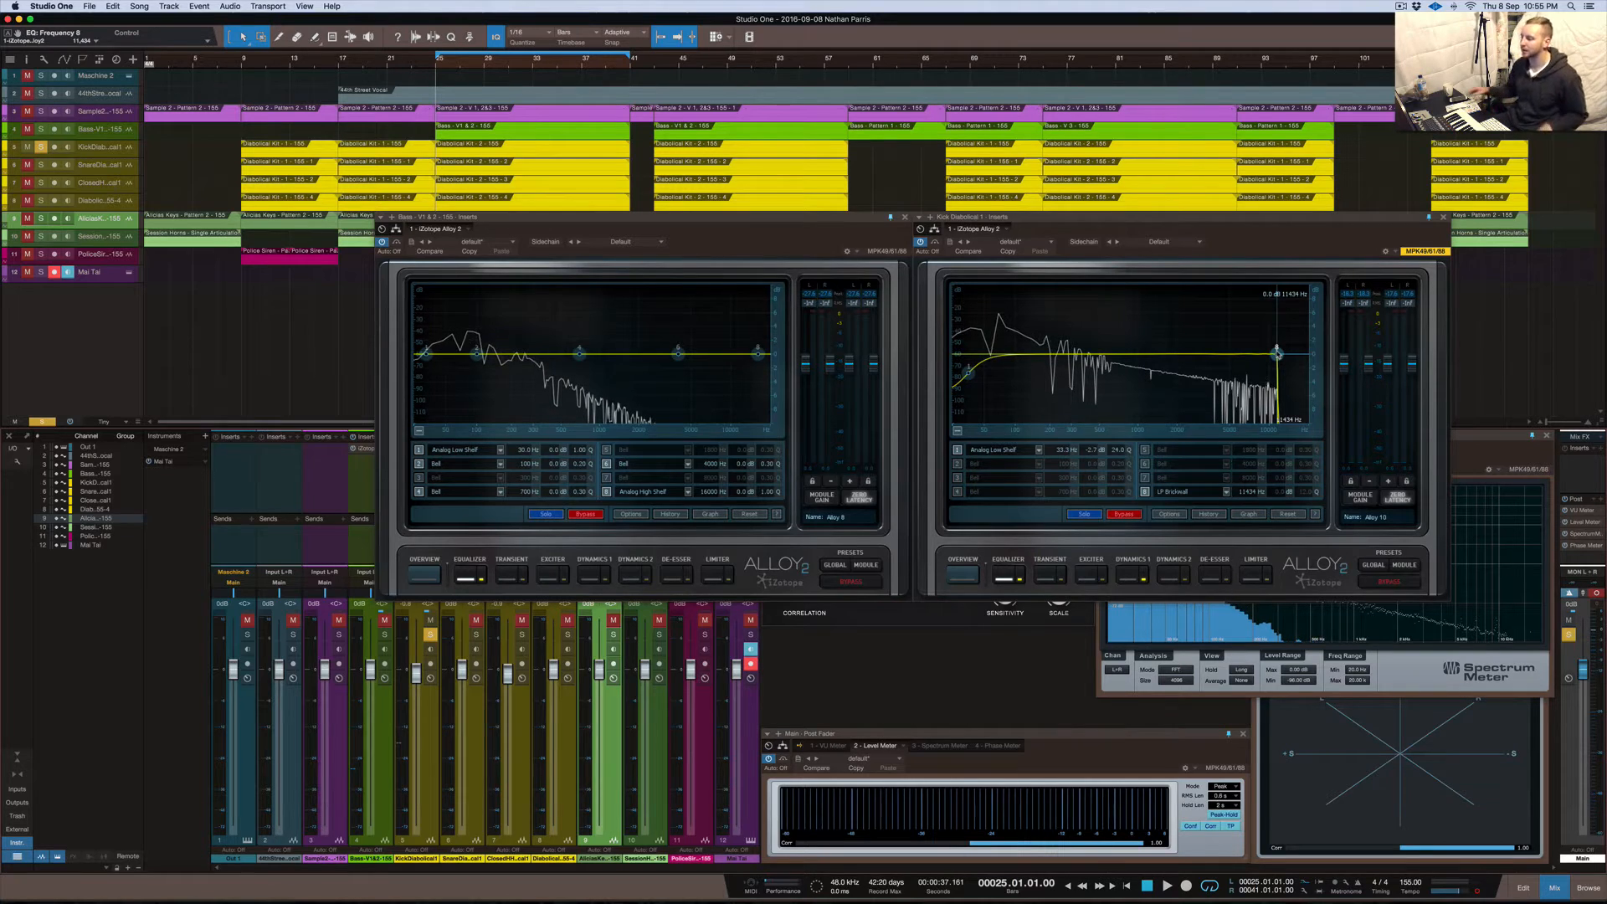
drag(1276, 353, 1194, 360)
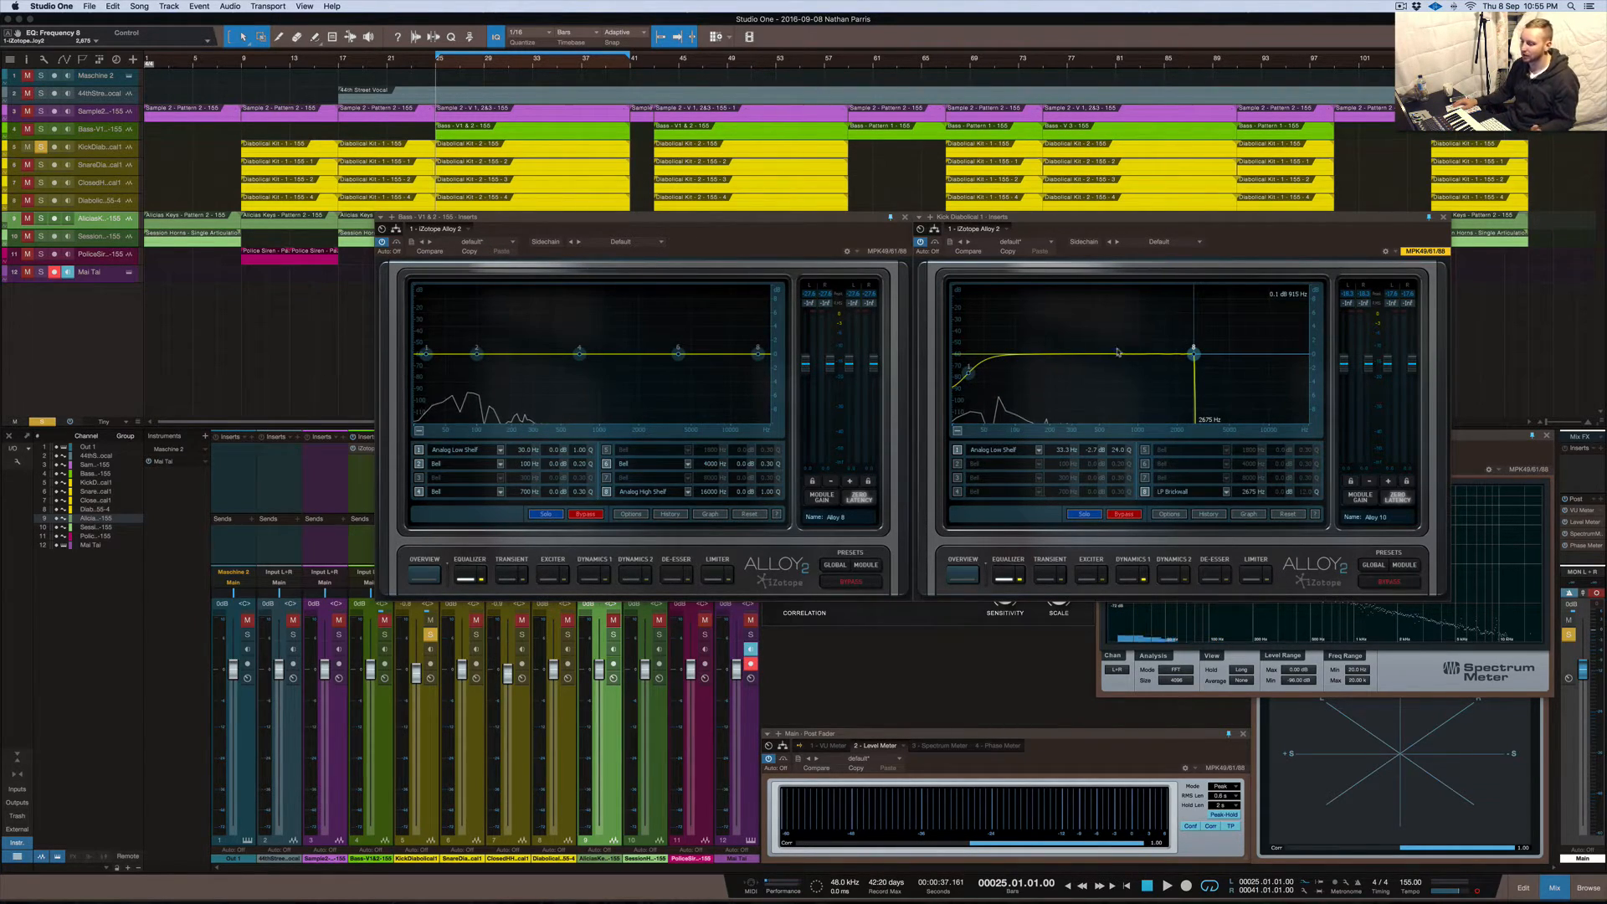
Unsolo the kick, set its band 8 to Analog High Shelf, and cut it to about -10 dB at 2.5 kHz
click(430, 635)
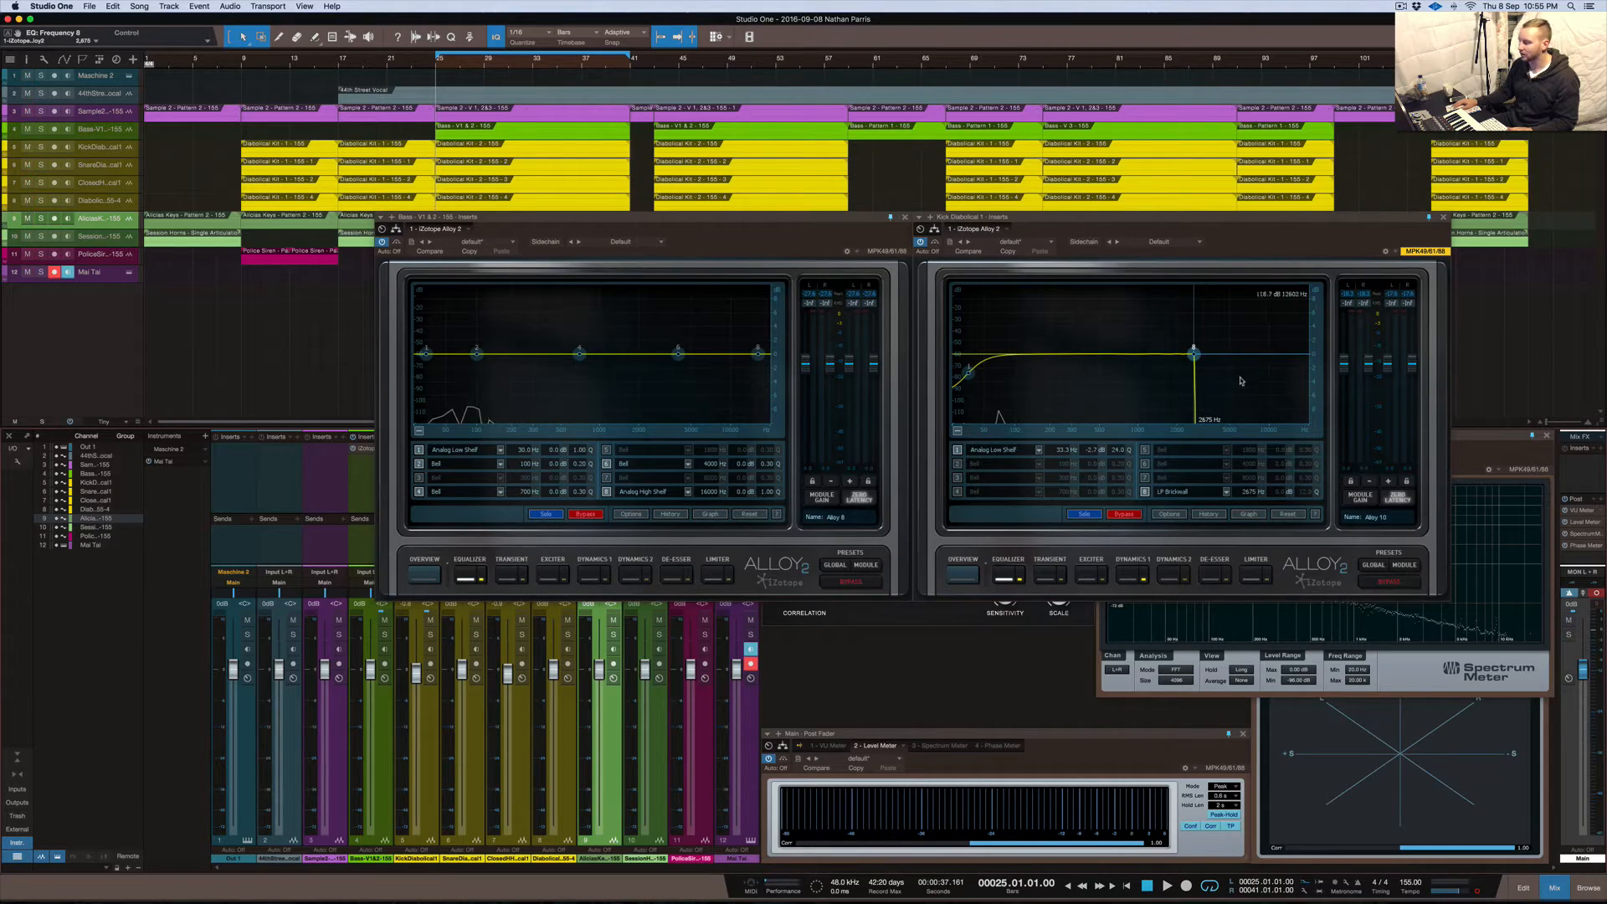
right_click(1193, 354)
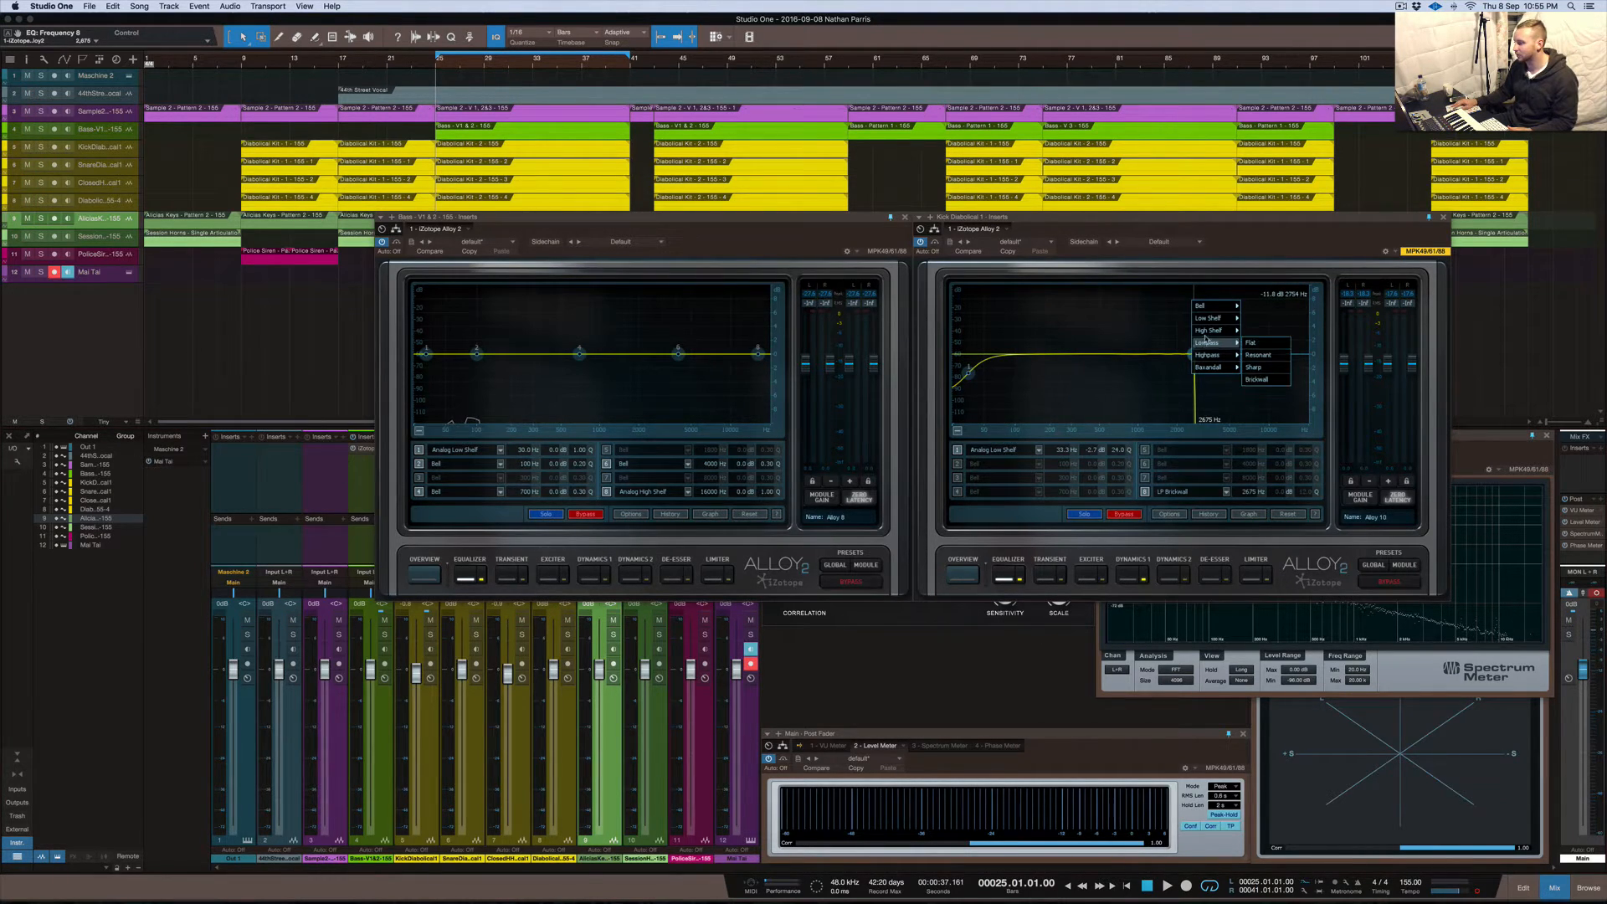
mouse_move(1210, 329)
click(1257, 336)
drag(1195, 356, 1195, 386)
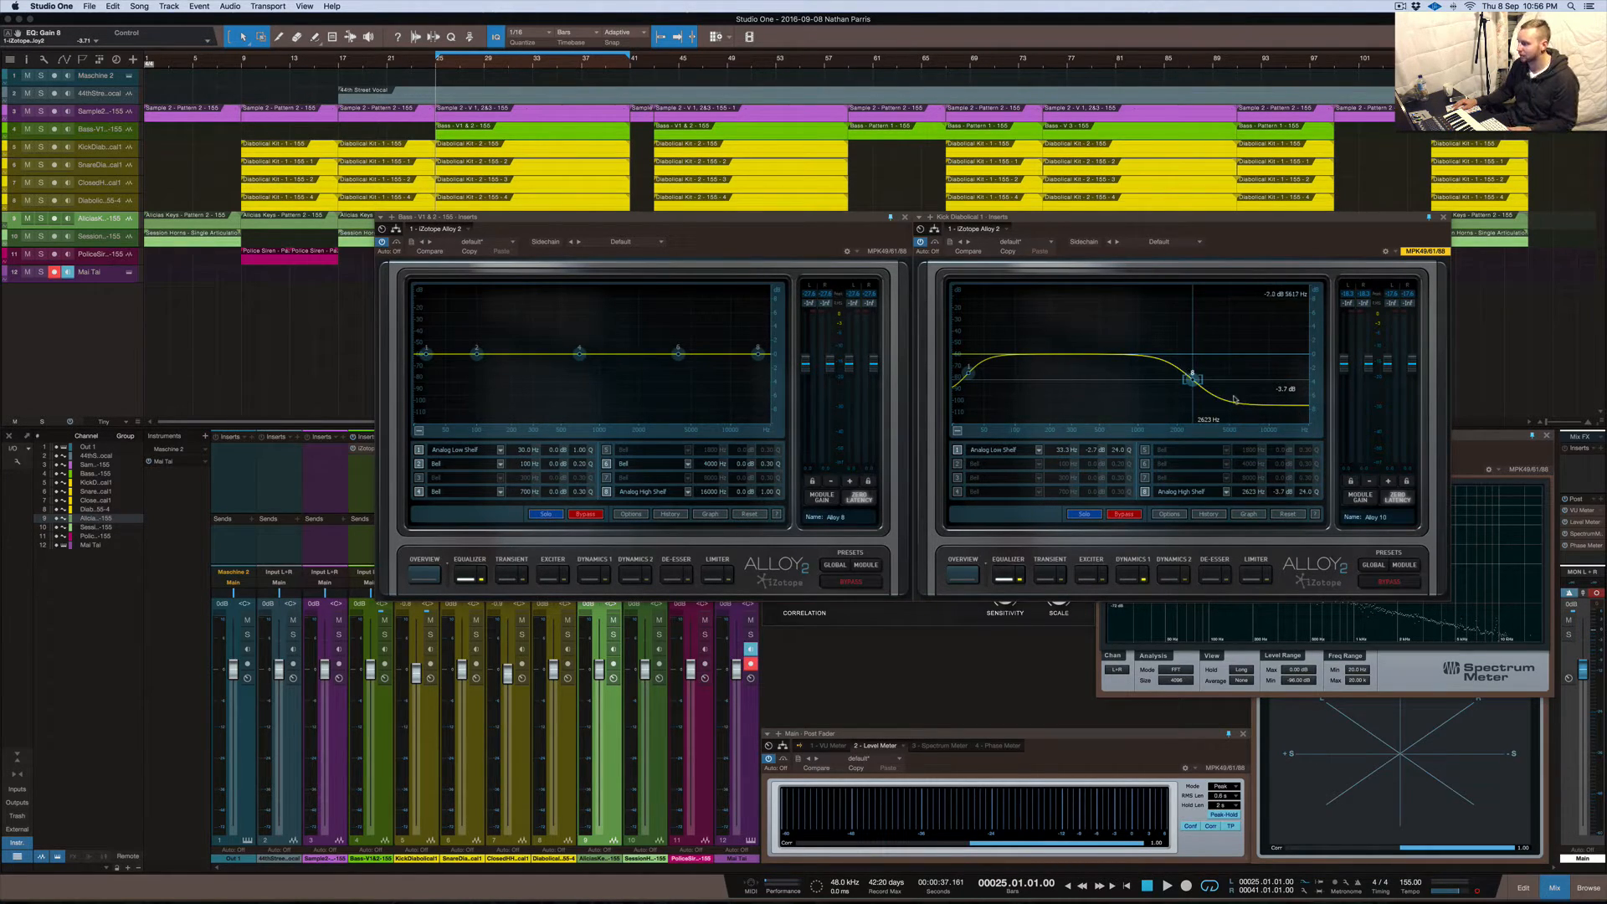
drag(1196, 382, 1192, 439)
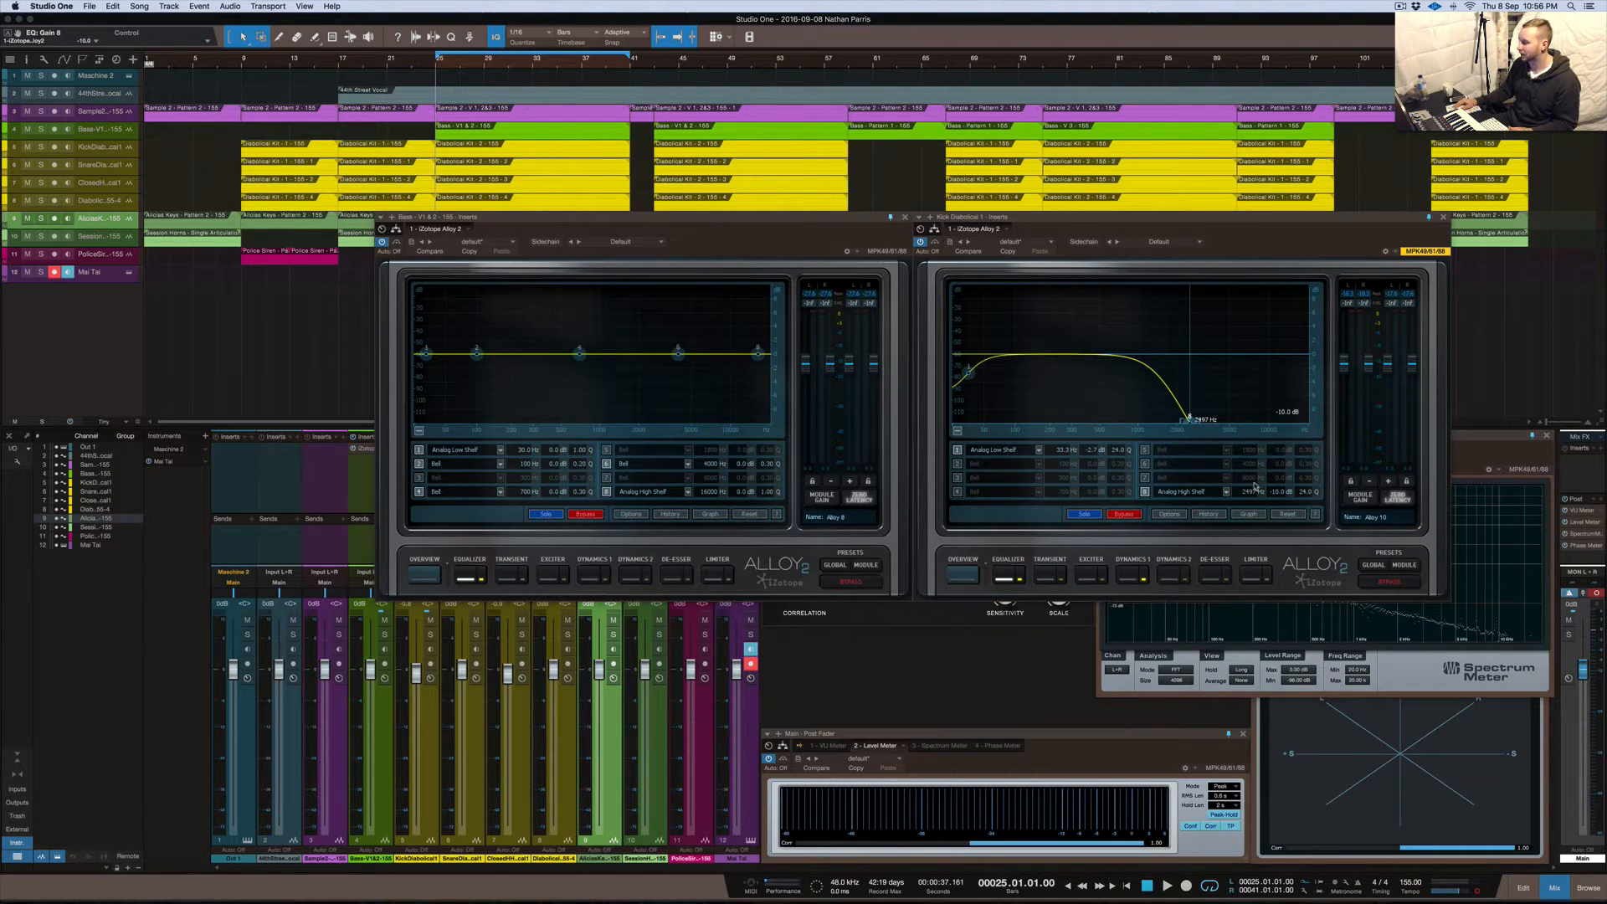
mouse_move(1278, 505)
mouse_down()
mouse_move(1271, 636)
mouse_move(1276, 508)
mouse_up()
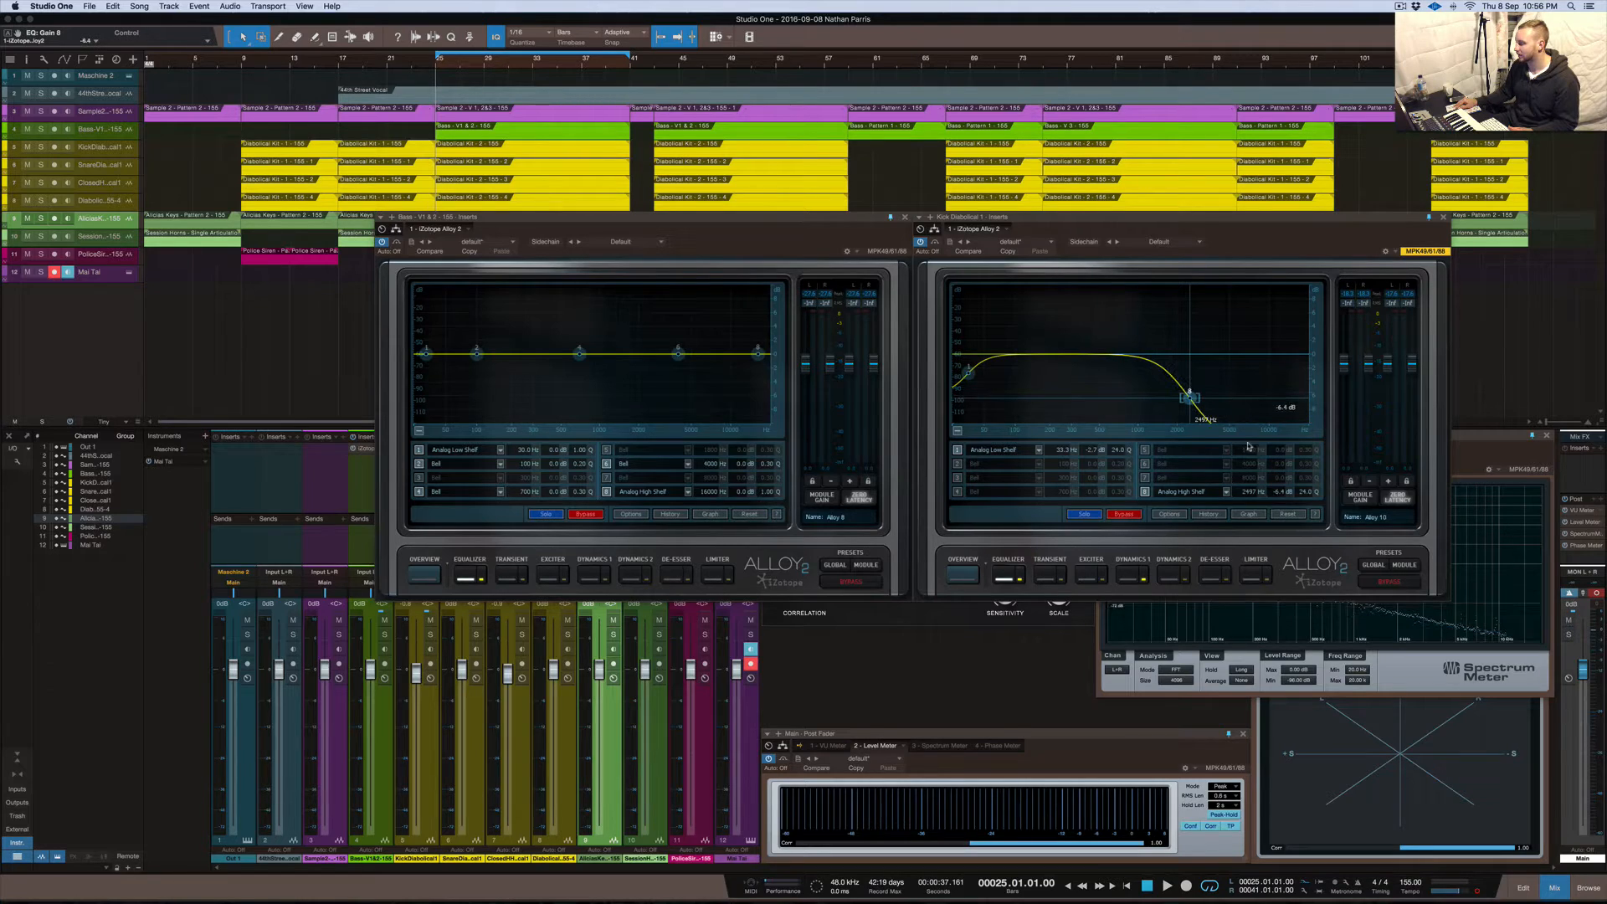
drag(1192, 407, 1192, 435)
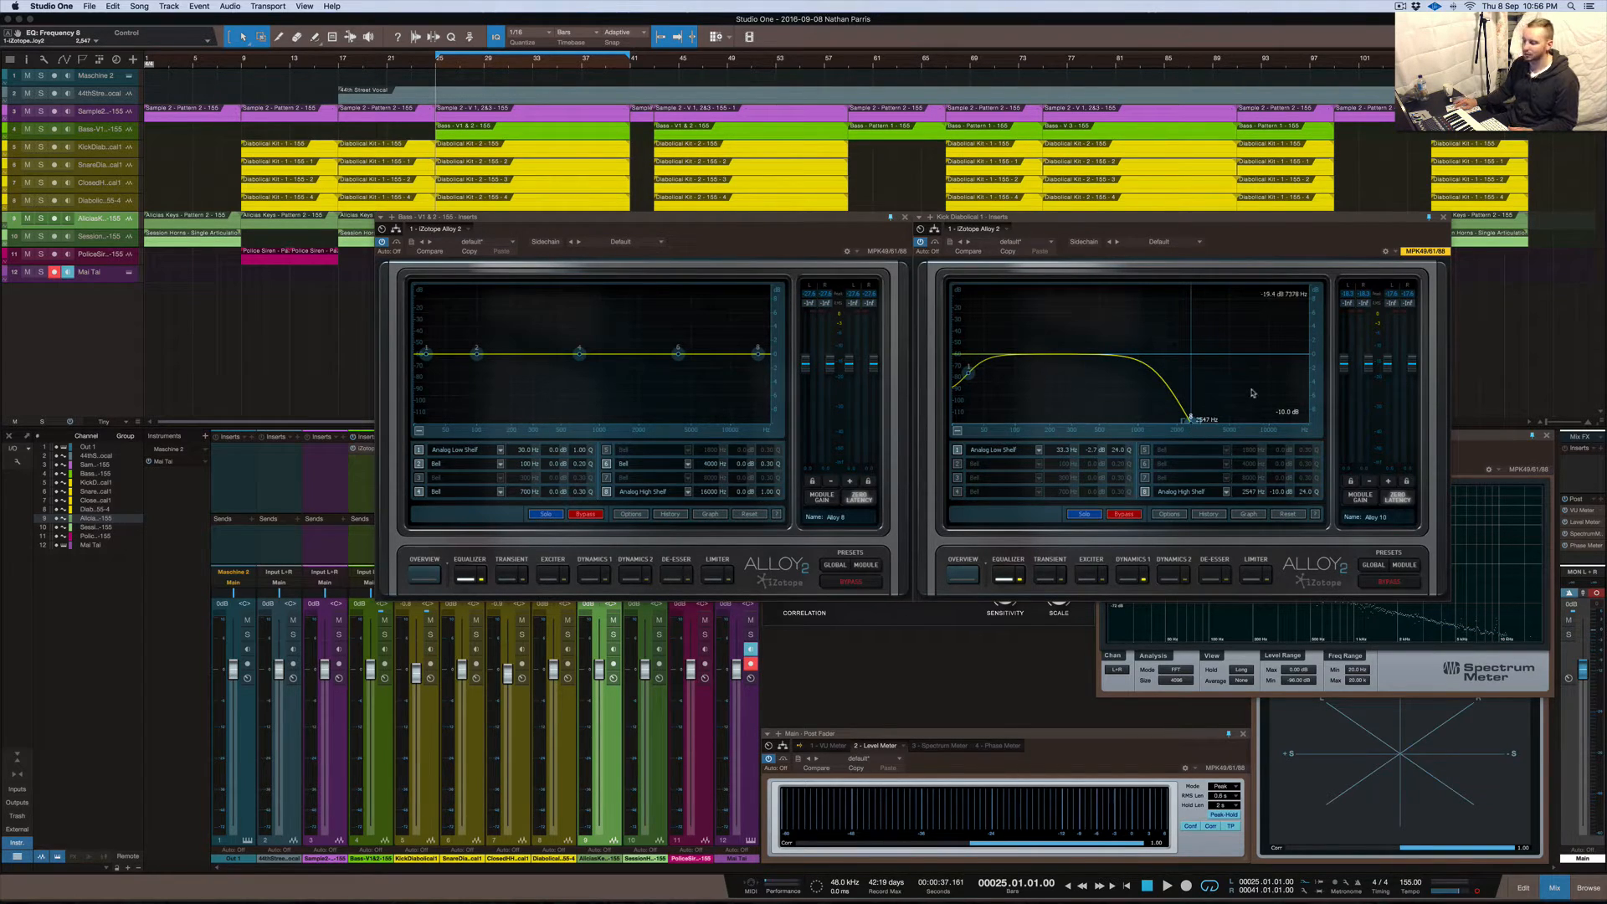
During full-mix playback, ease the kick's high shelf cut to about -3.1 dB at 3586 Hz
key(space)
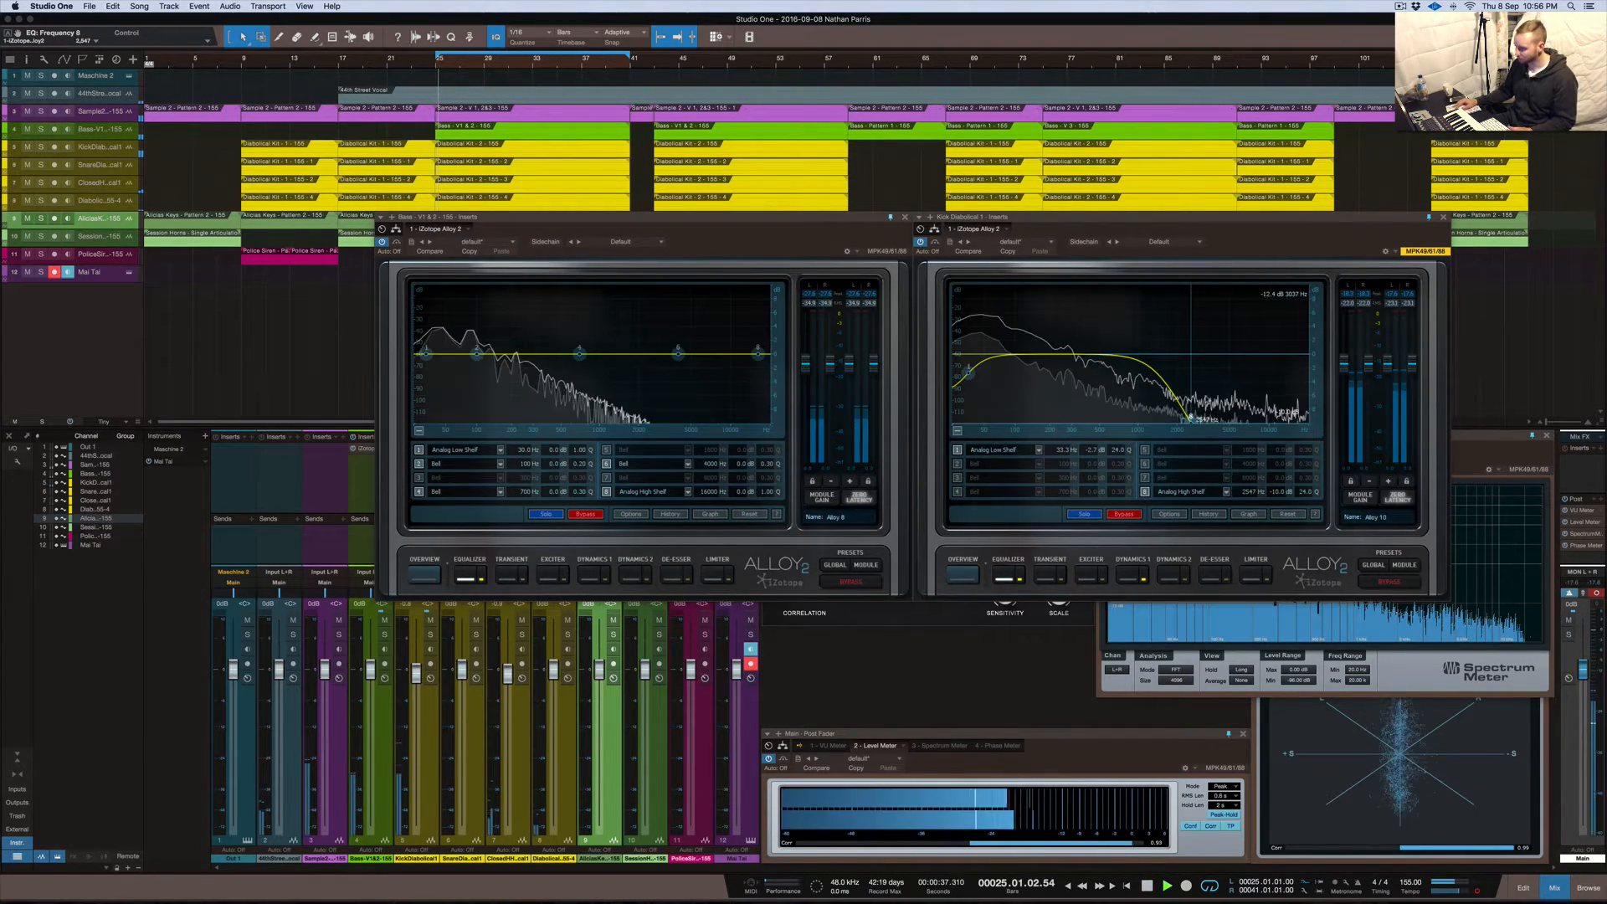
drag(1194, 419, 1209, 372)
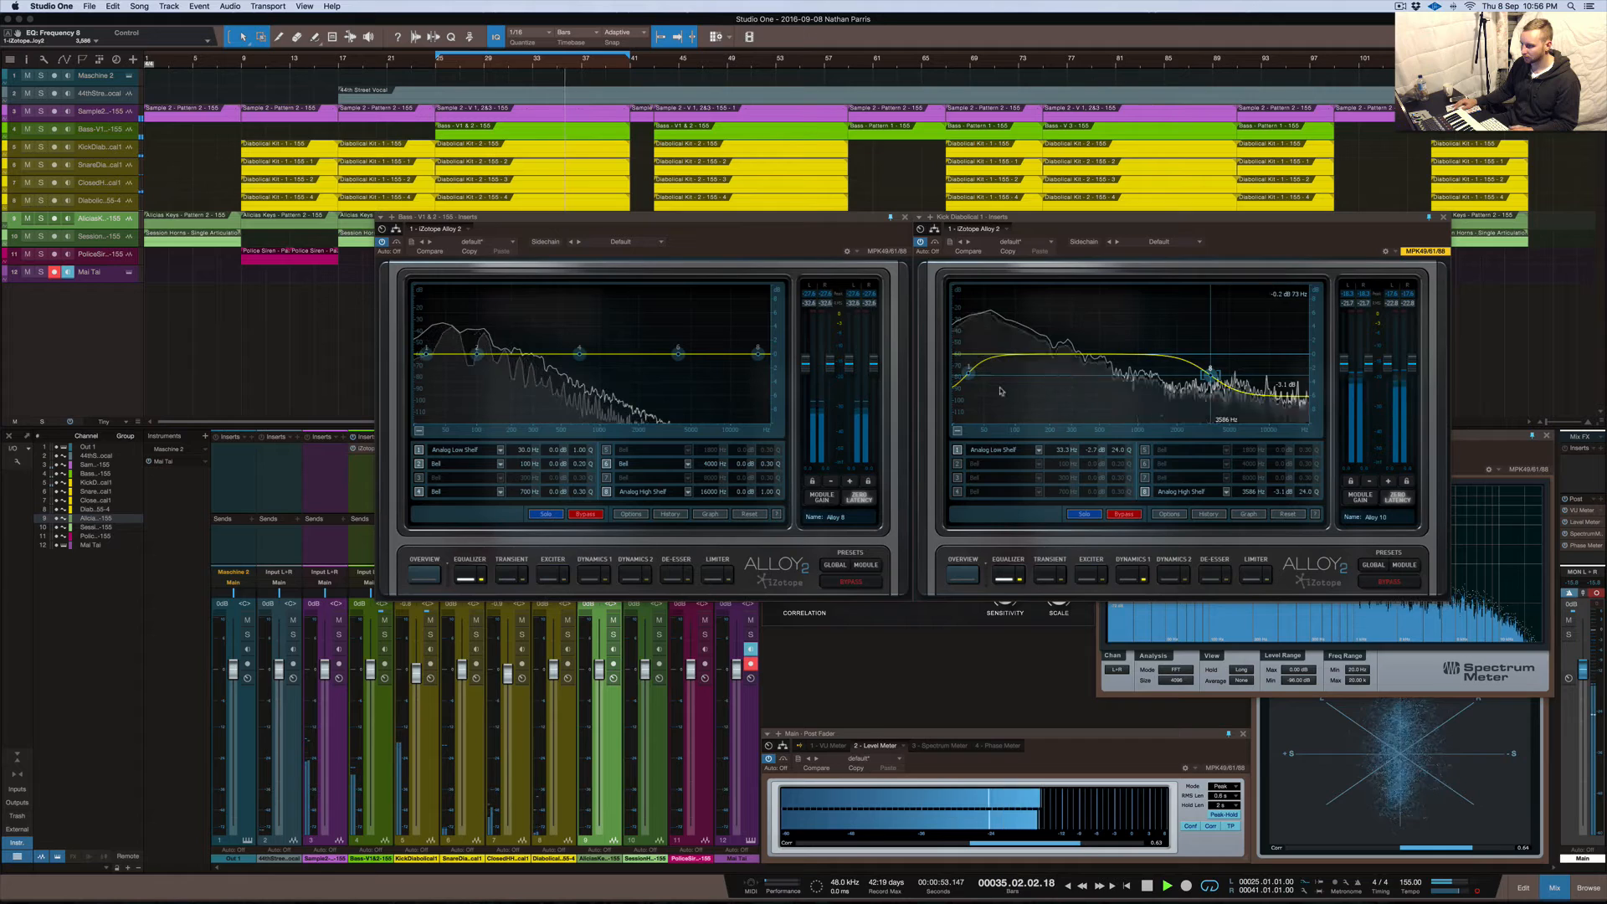
key(space)
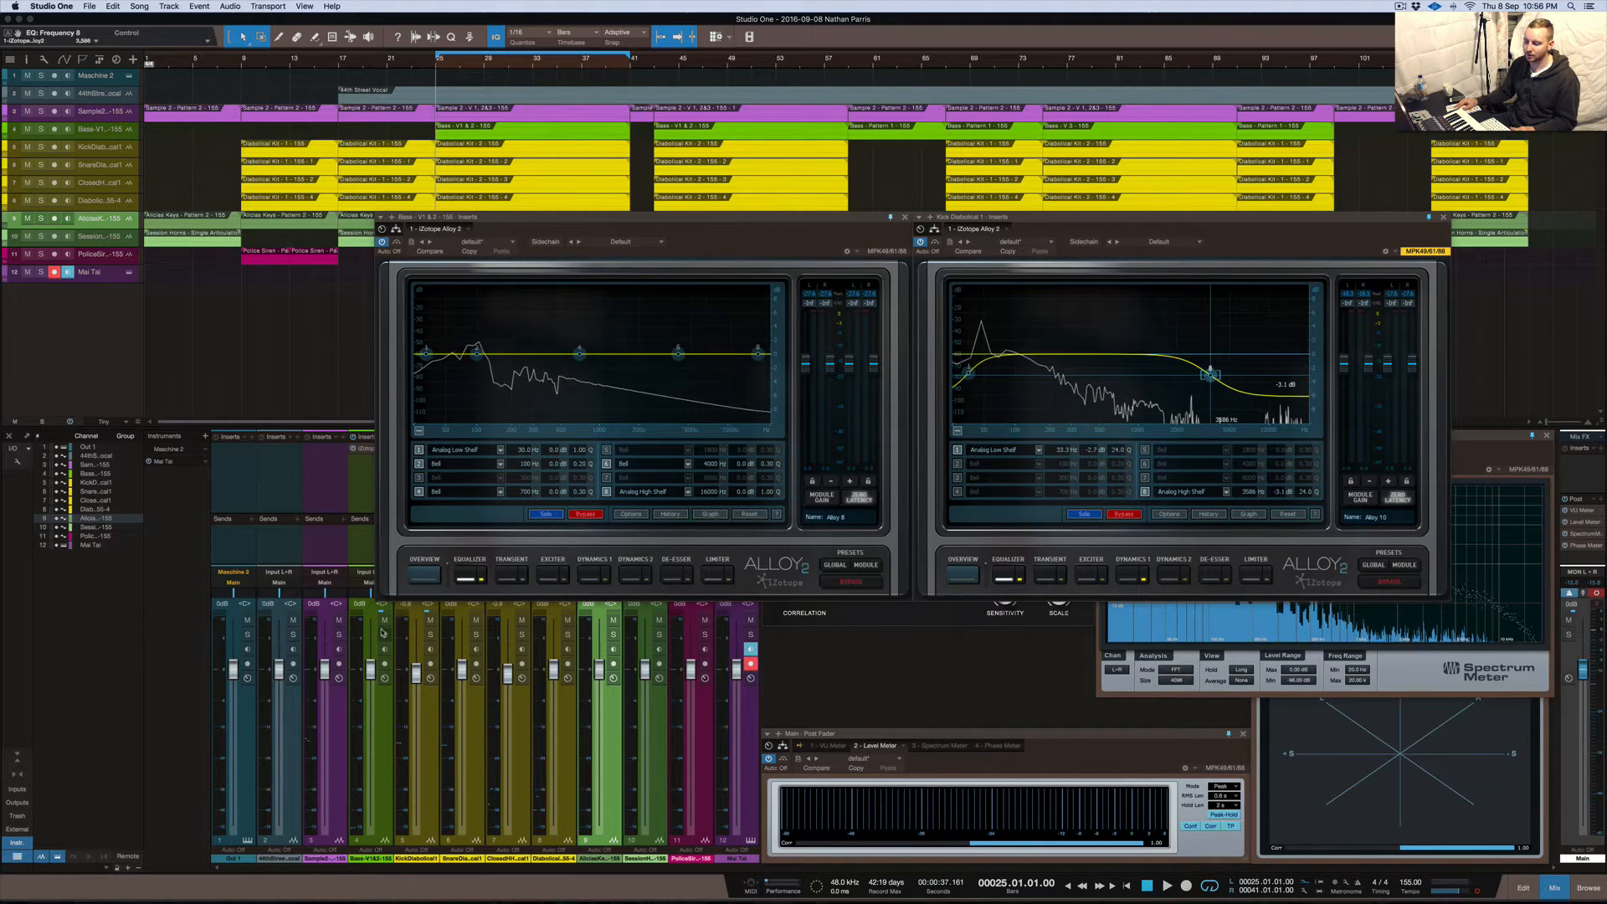
Solo the kick and audition isolated frequency ranges in its equalizer during playback, sweeping from the lows toward the highs
click(431, 634)
key(space)
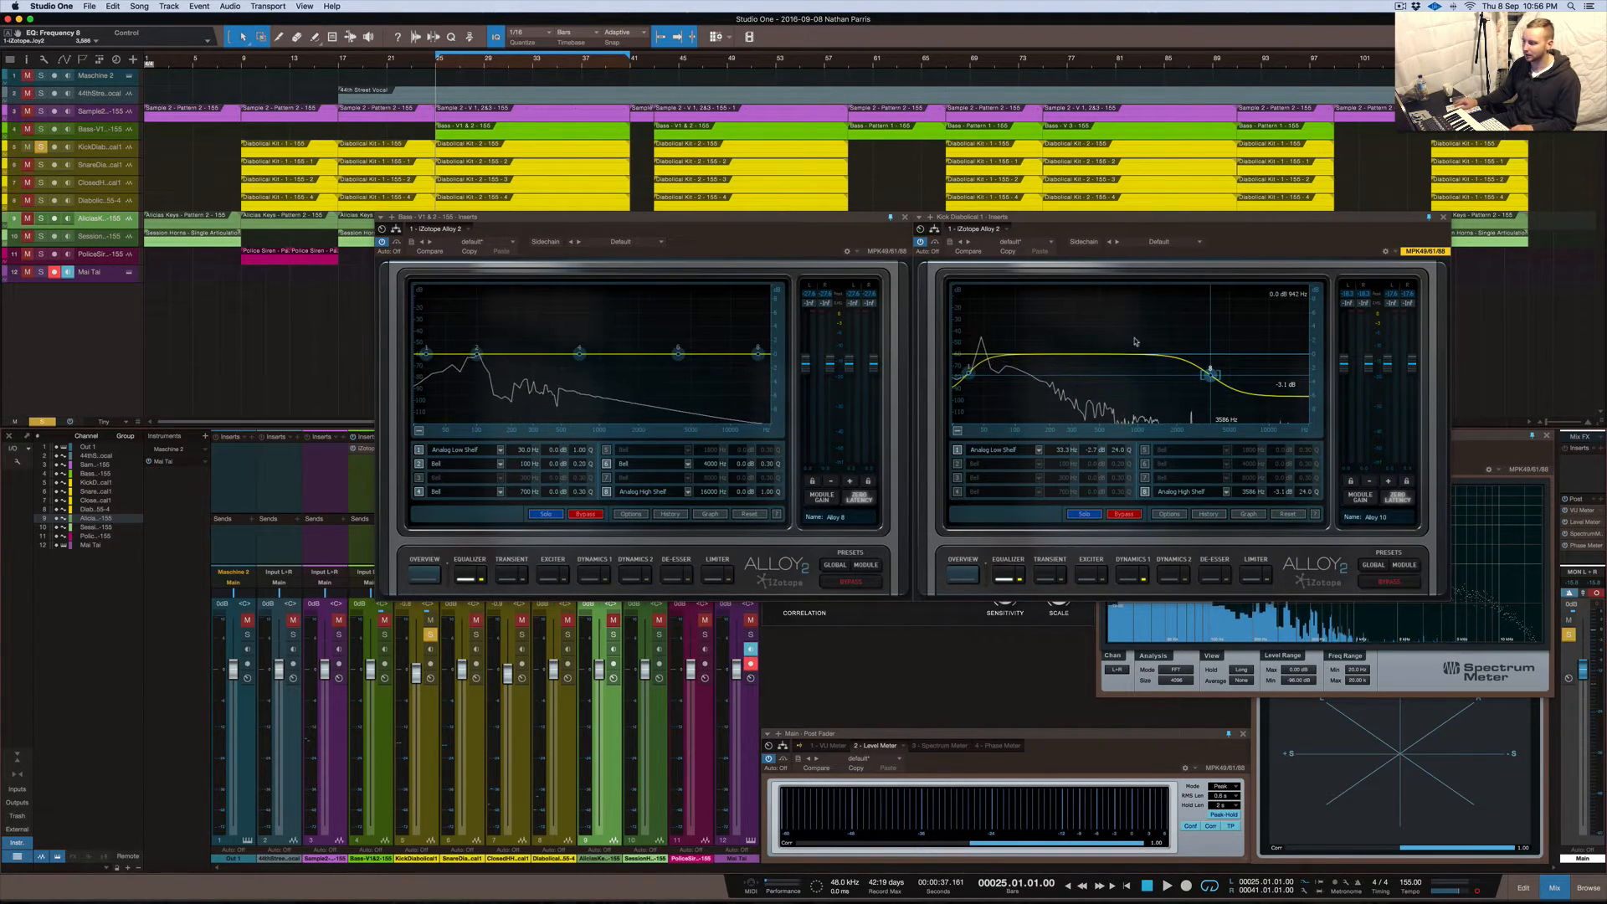
mouse_move(1038, 295)
mouse_down()
mouse_move(1283, 280)
mouse_move(1075, 271)
mouse_move(1103, 271)
mouse_move(1014, 288)
mouse_move(1030, 289)
mouse_up()
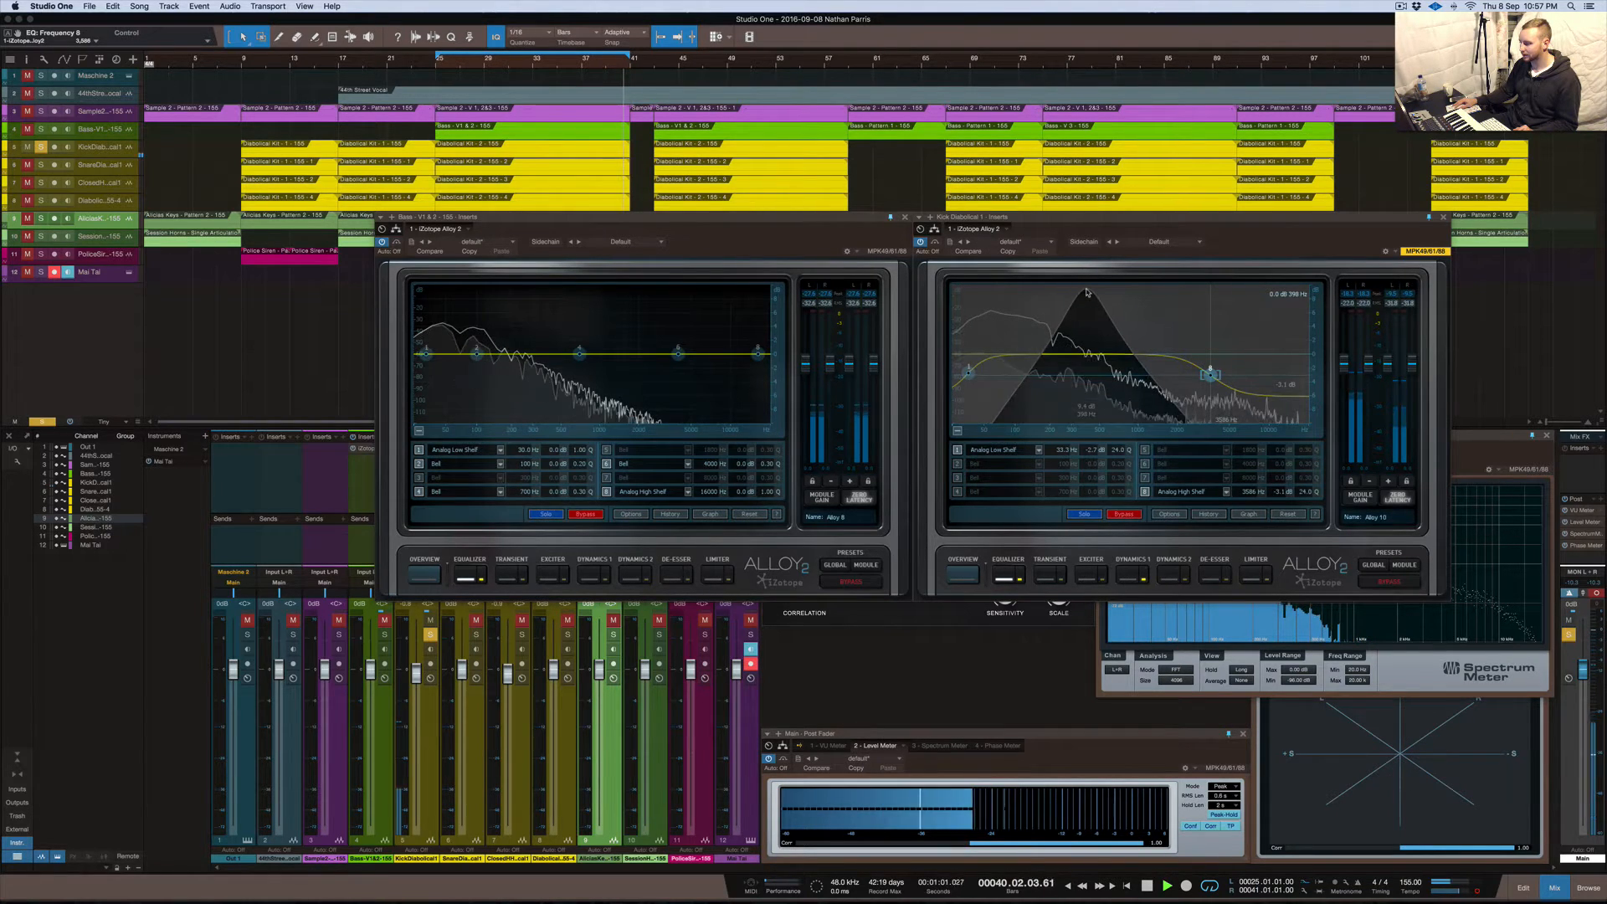
drag(1099, 291, 1165, 294)
key(space)
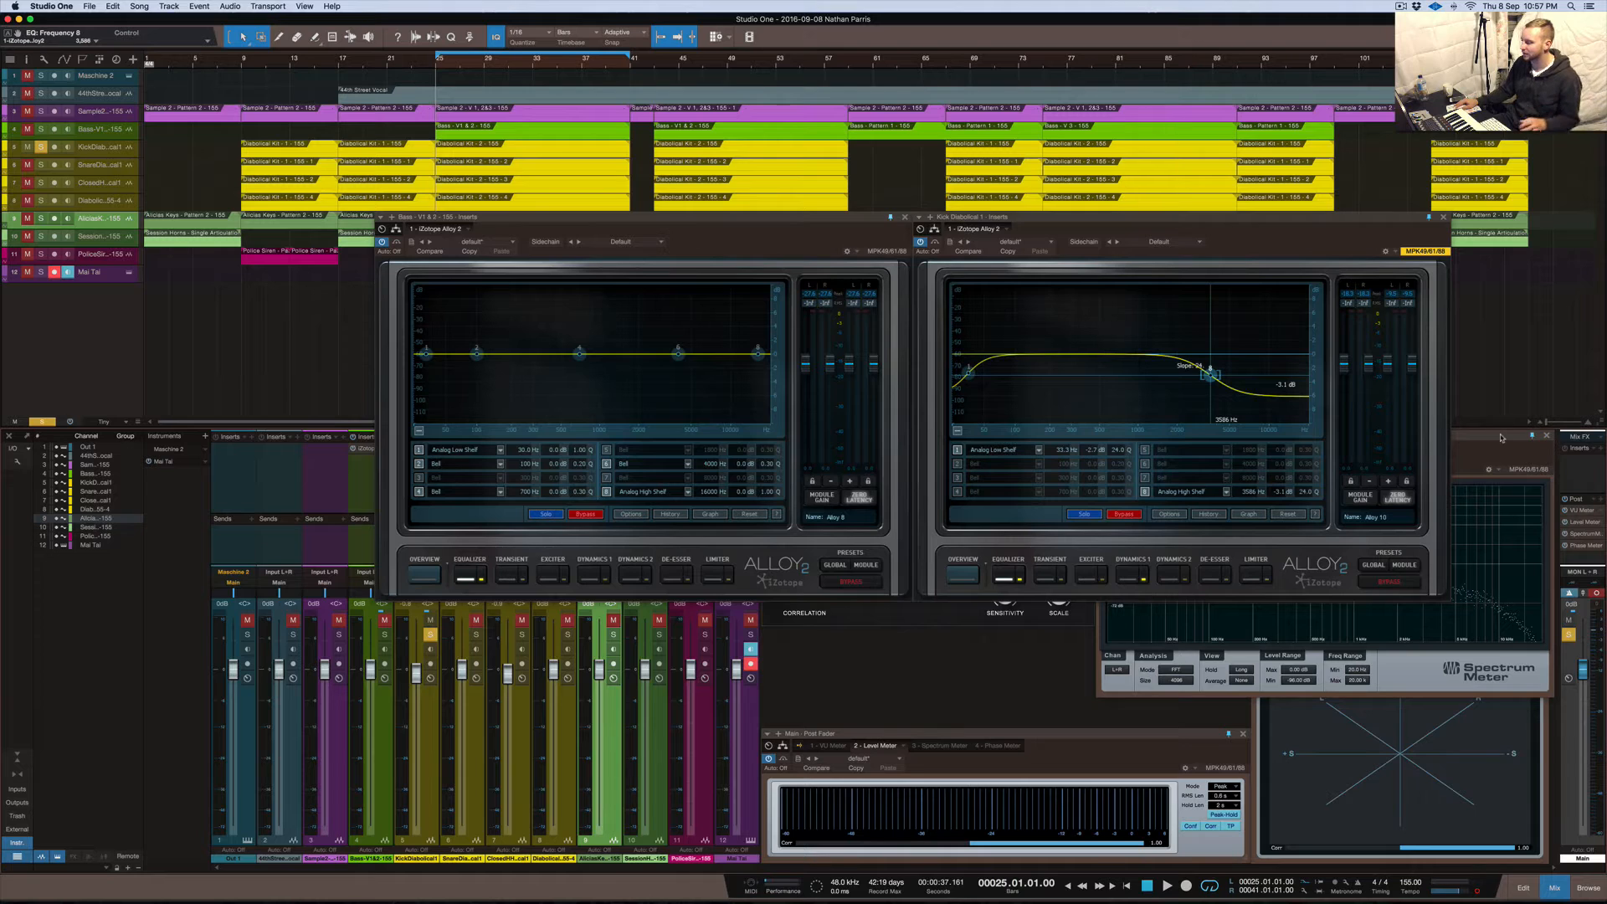
Reposition the Spectrum Meter window directly below the kick's equalizer
drag(1501, 438, 1225, 551)
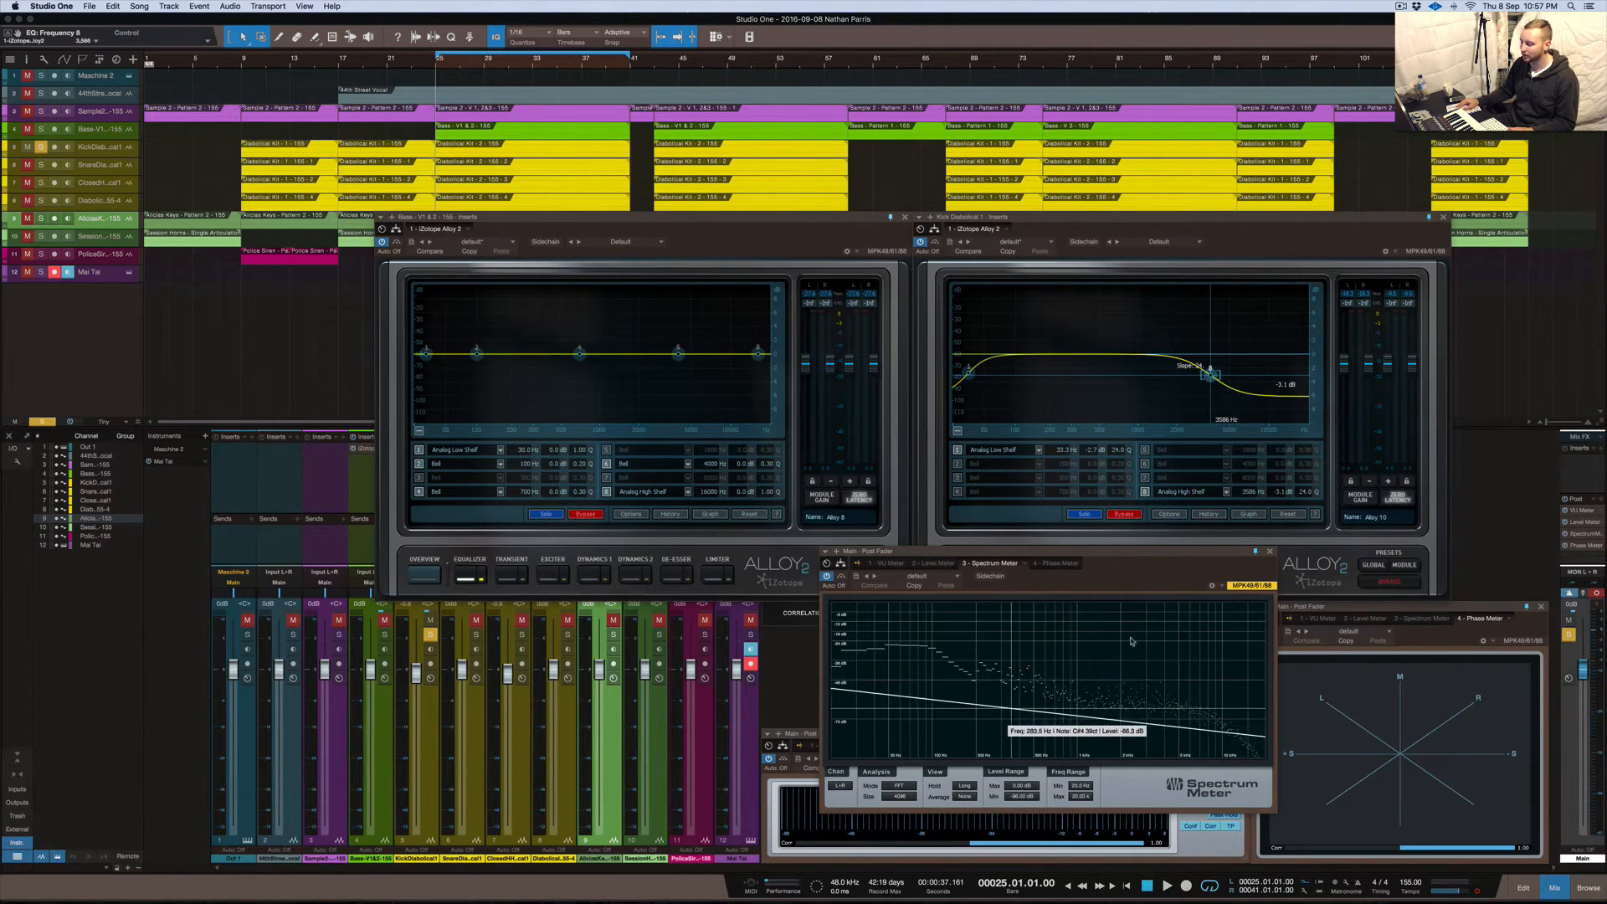
drag(1194, 551, 1481, 600)
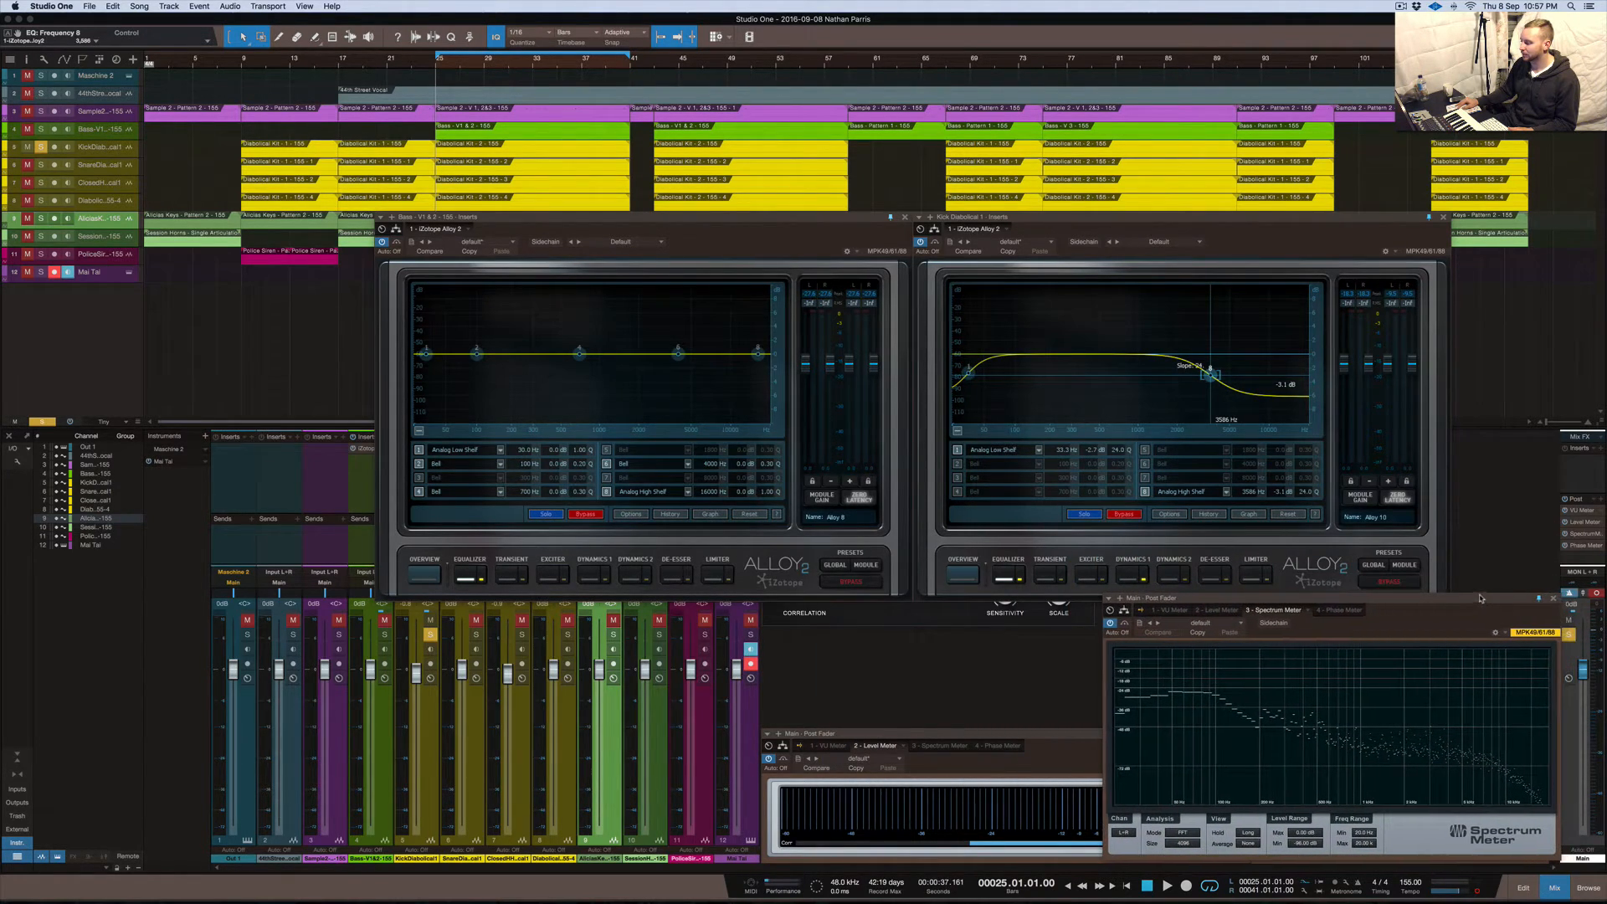
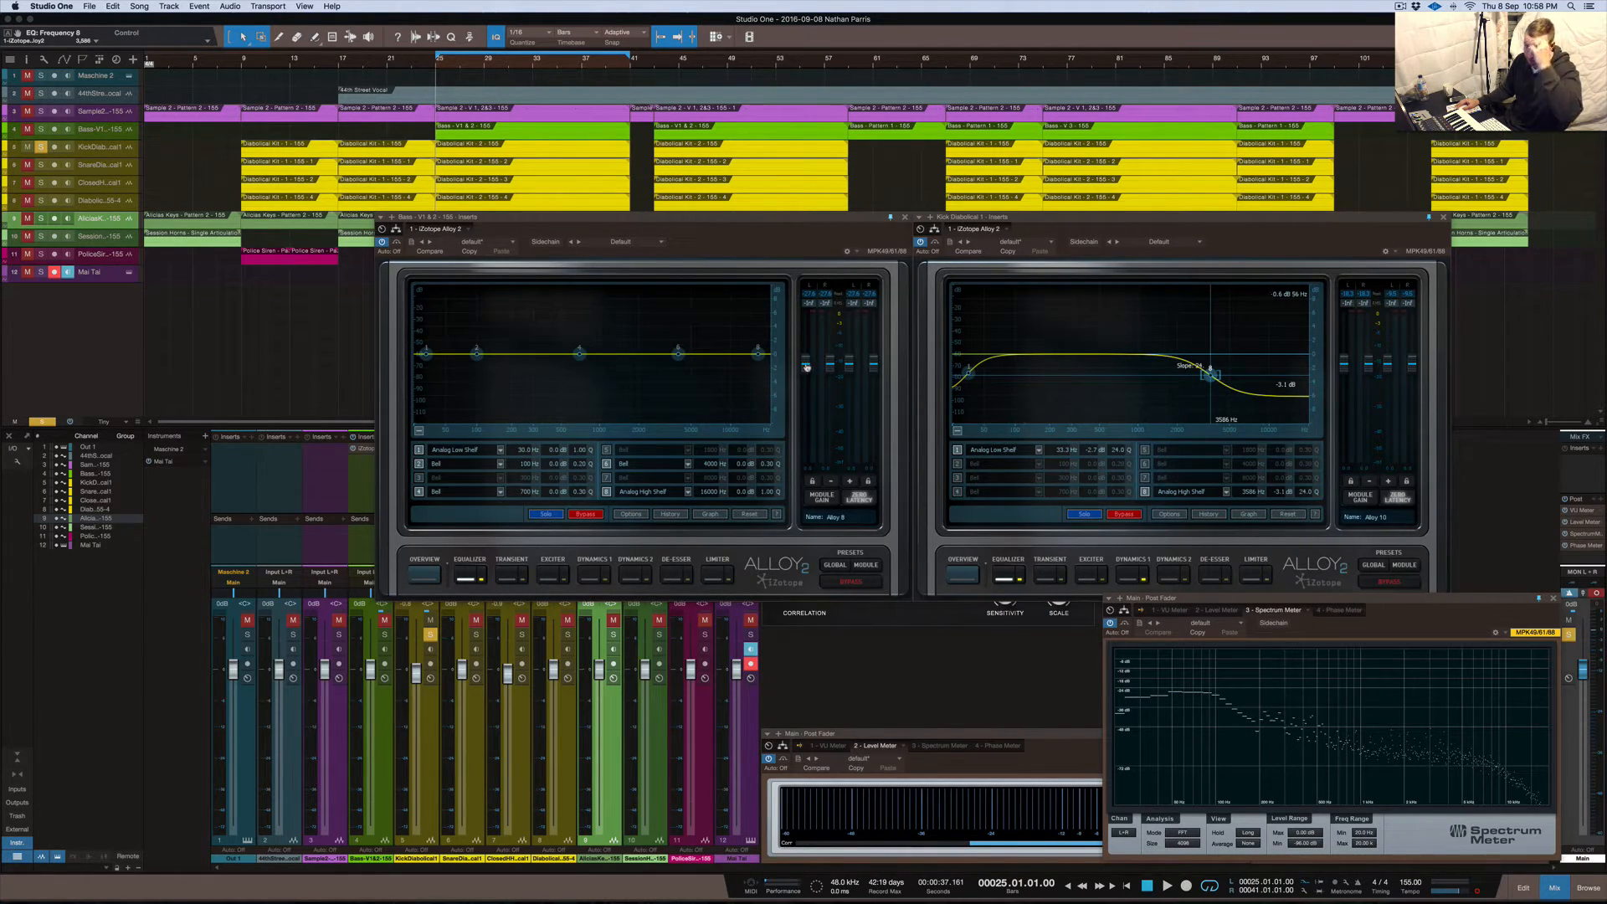
Solo the Sample 2 track and play the loop to examine its frequency content in the Spectrum Meter
click(40, 112)
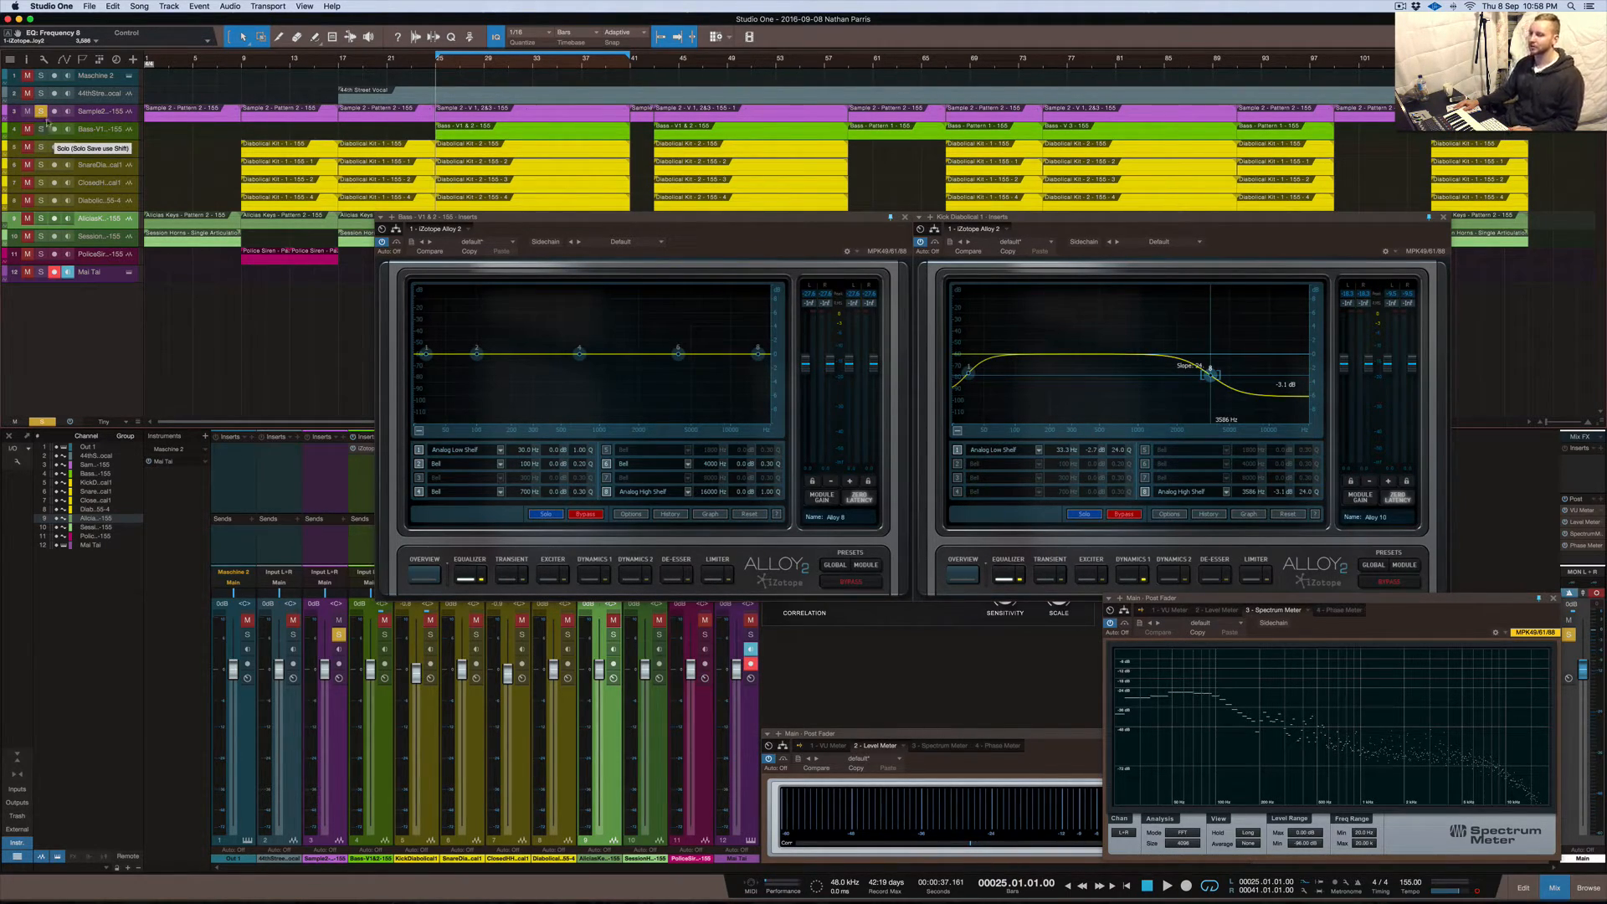
key(space)
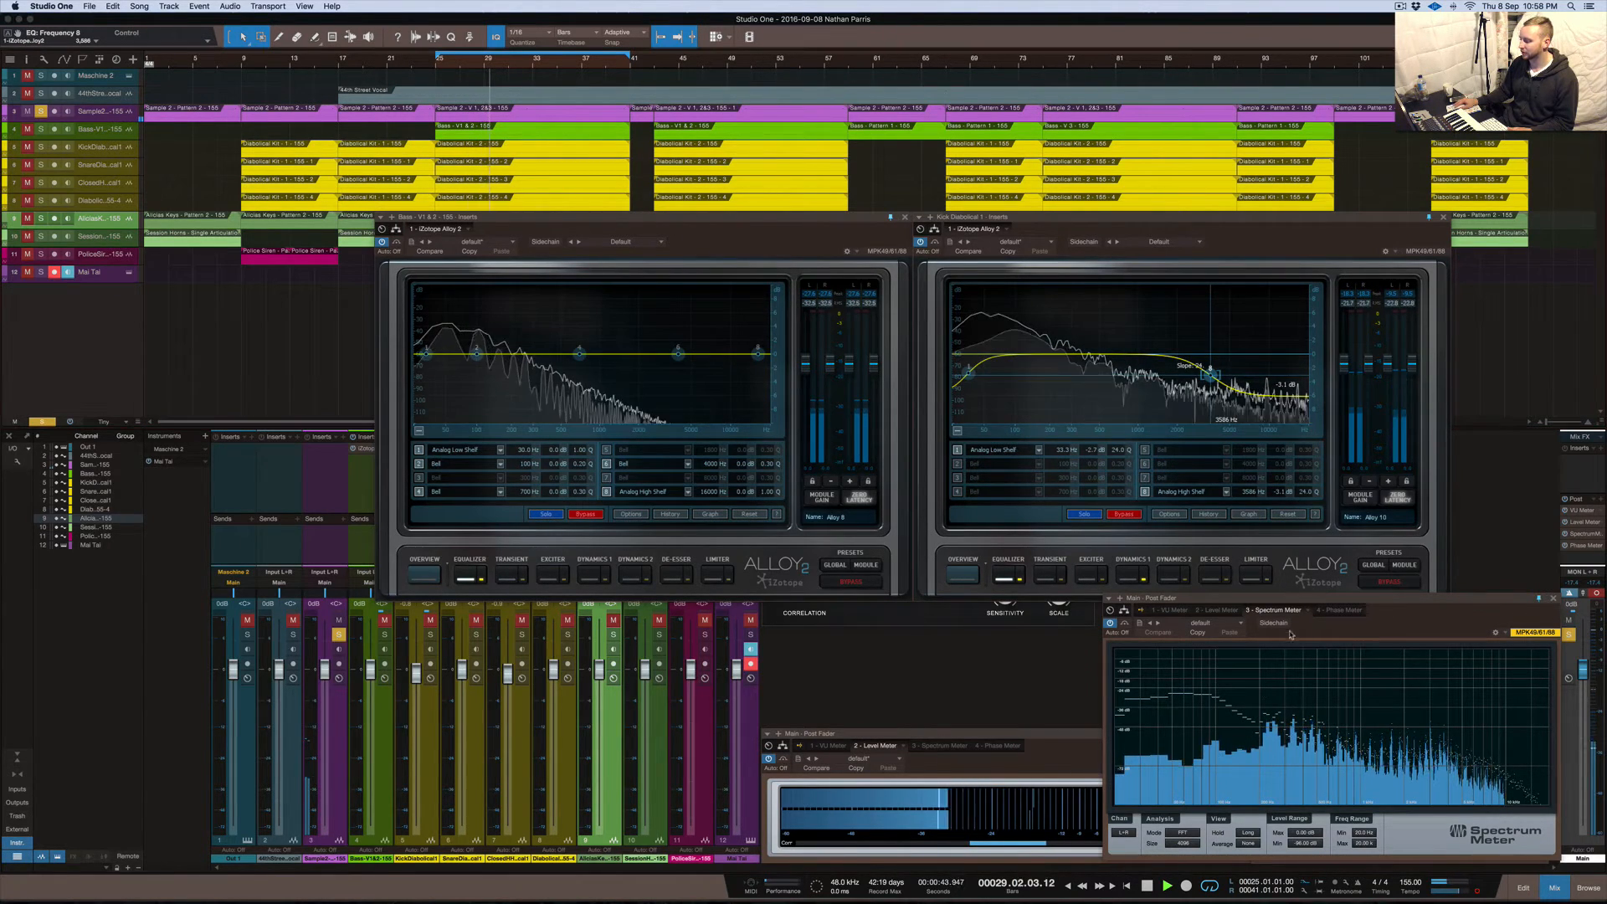
mouse_move(1205, 758)
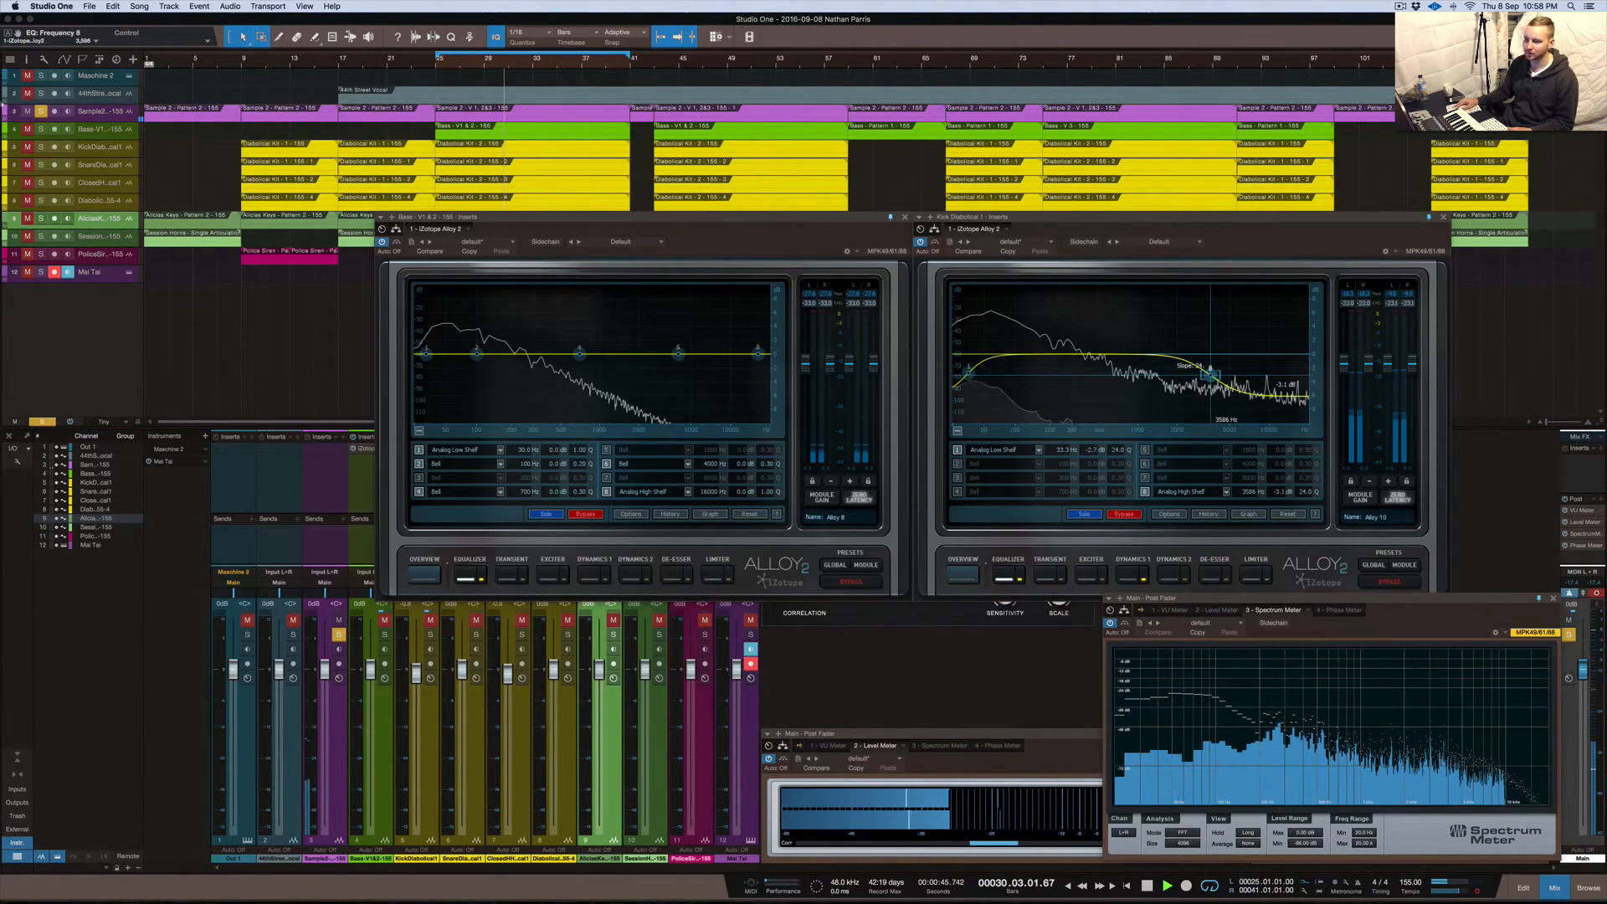
key(space)
Close the bass and kick equalizer windows and insert iZotope Alloy 2 on the Sample 2 channel
click(47, 109)
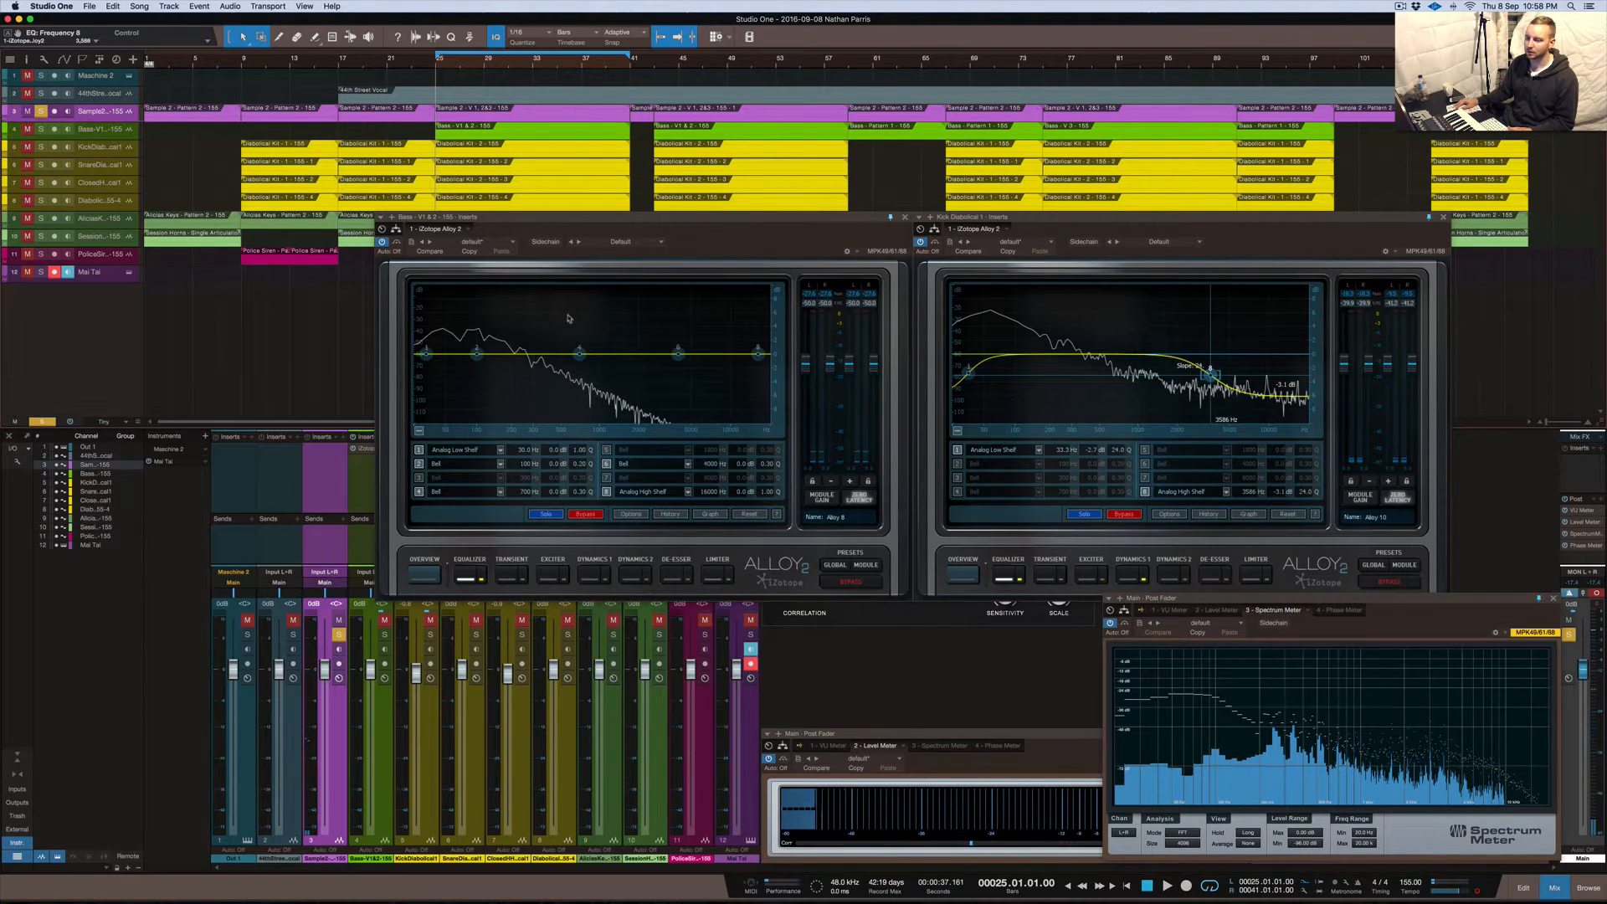
click(904, 217)
click(1440, 219)
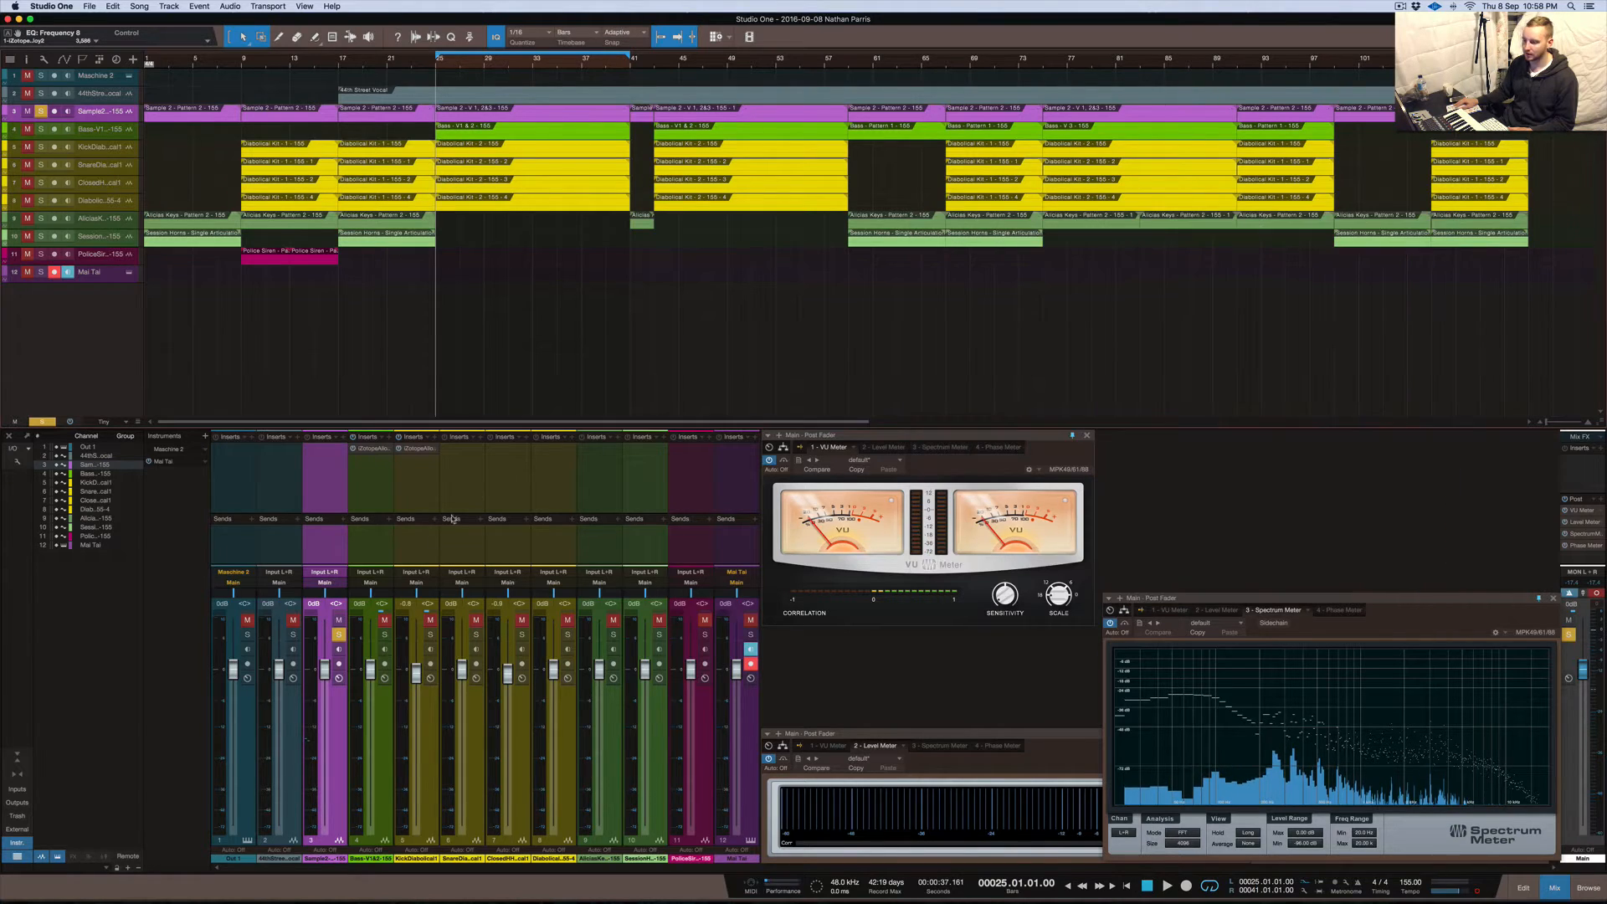
click(344, 441)
click(402, 615)
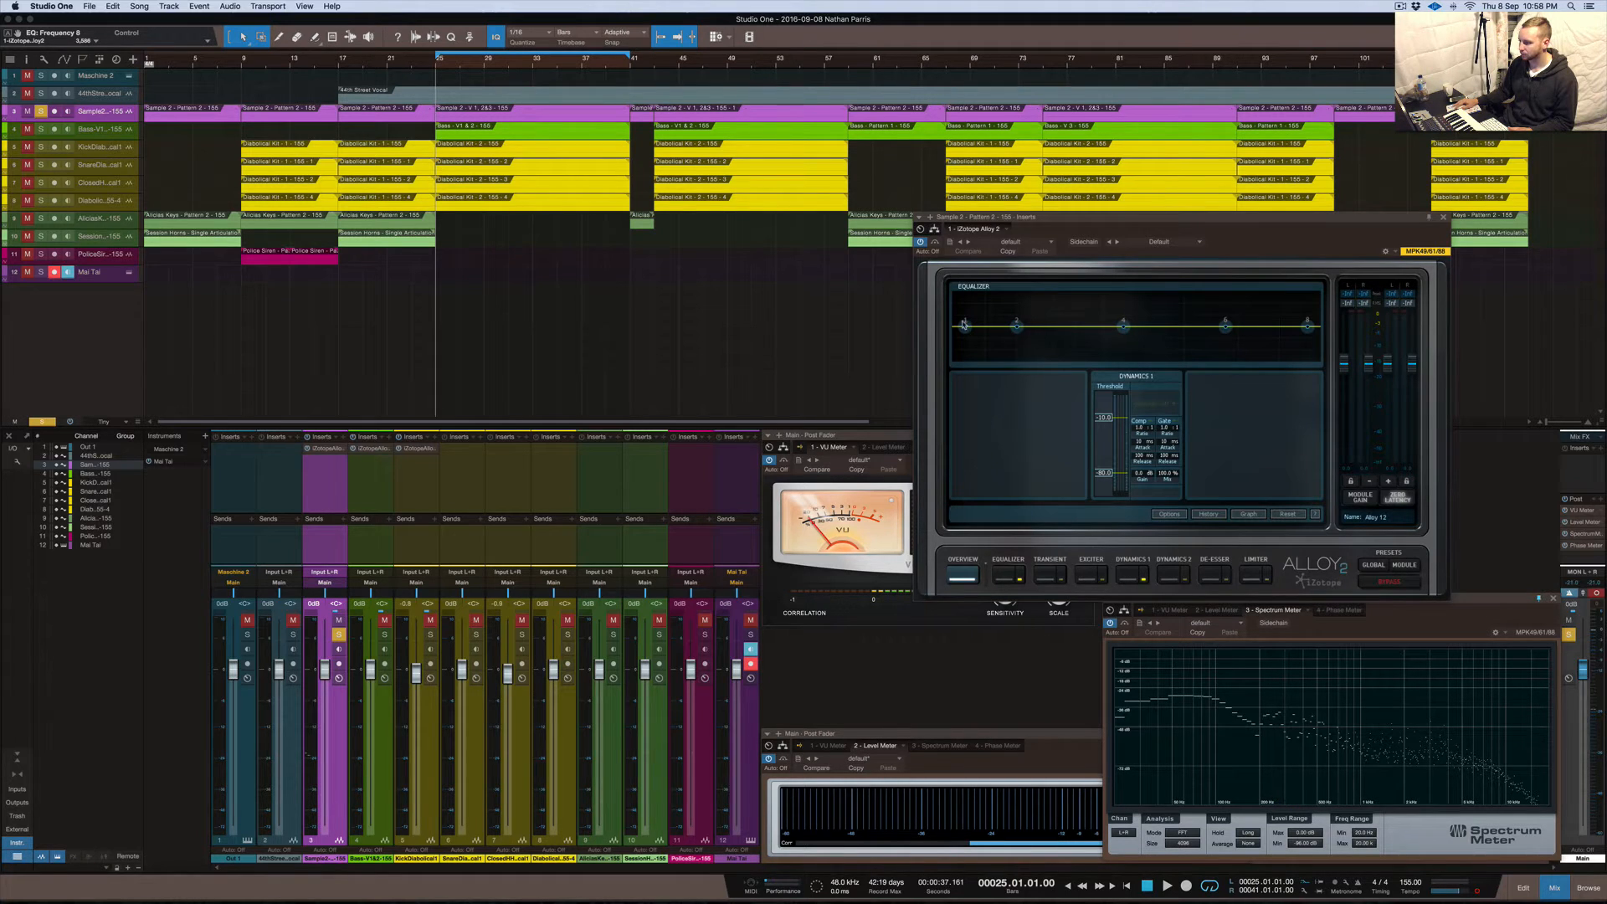
Bypass Alloy's Dynamics 1 module on the sample during playback and return to the Equalizer module
key(space)
click(1009, 576)
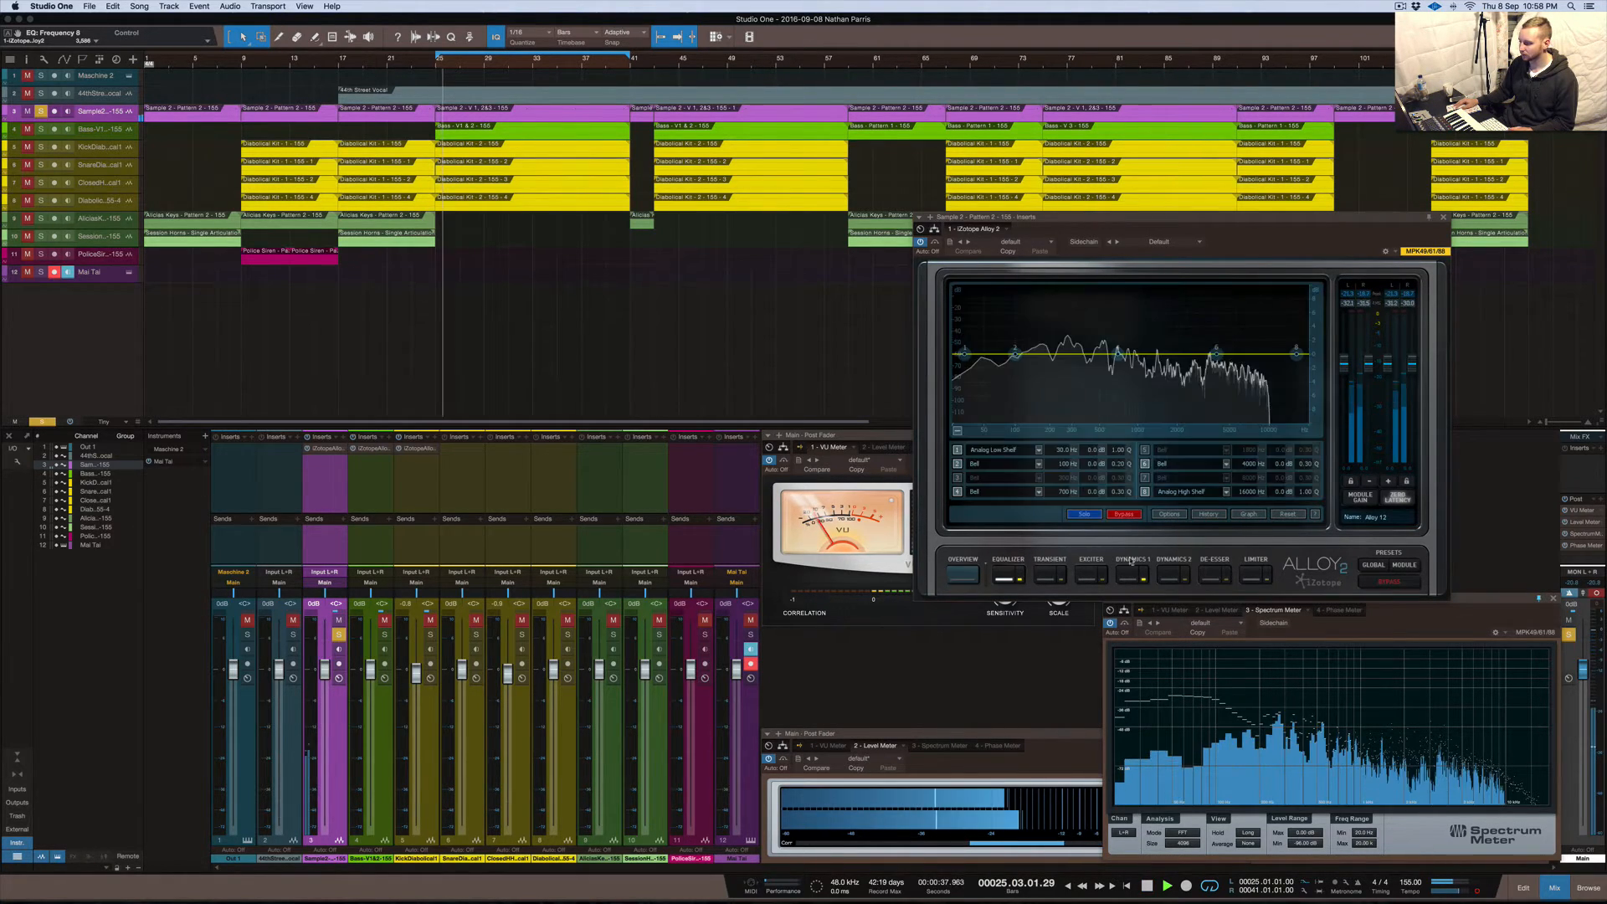
click(1131, 576)
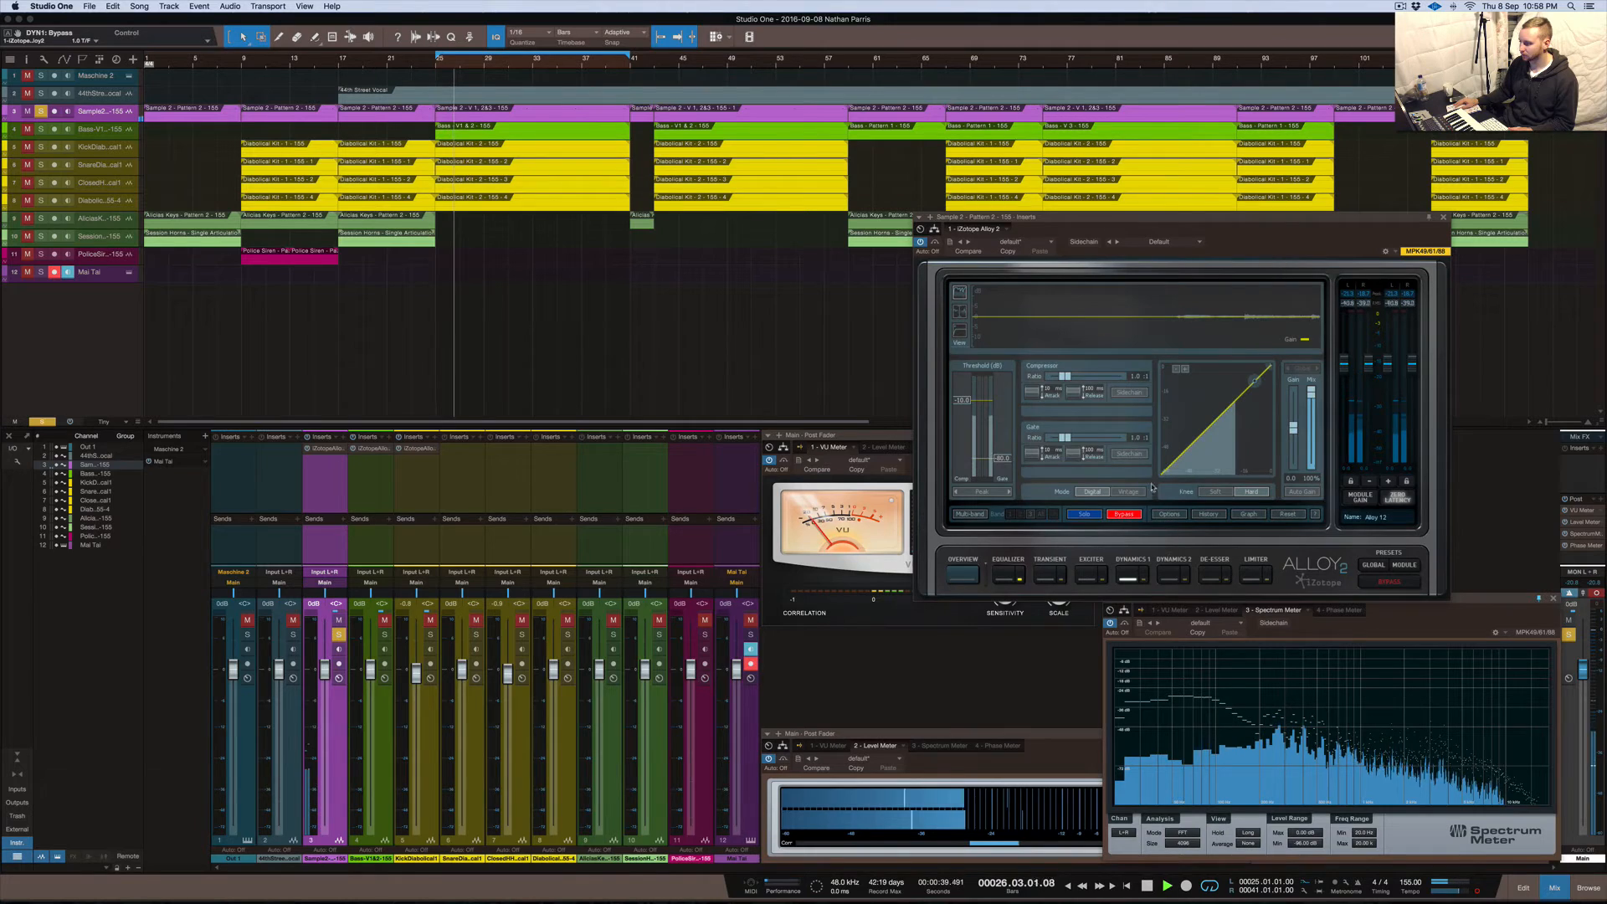
click(1009, 576)
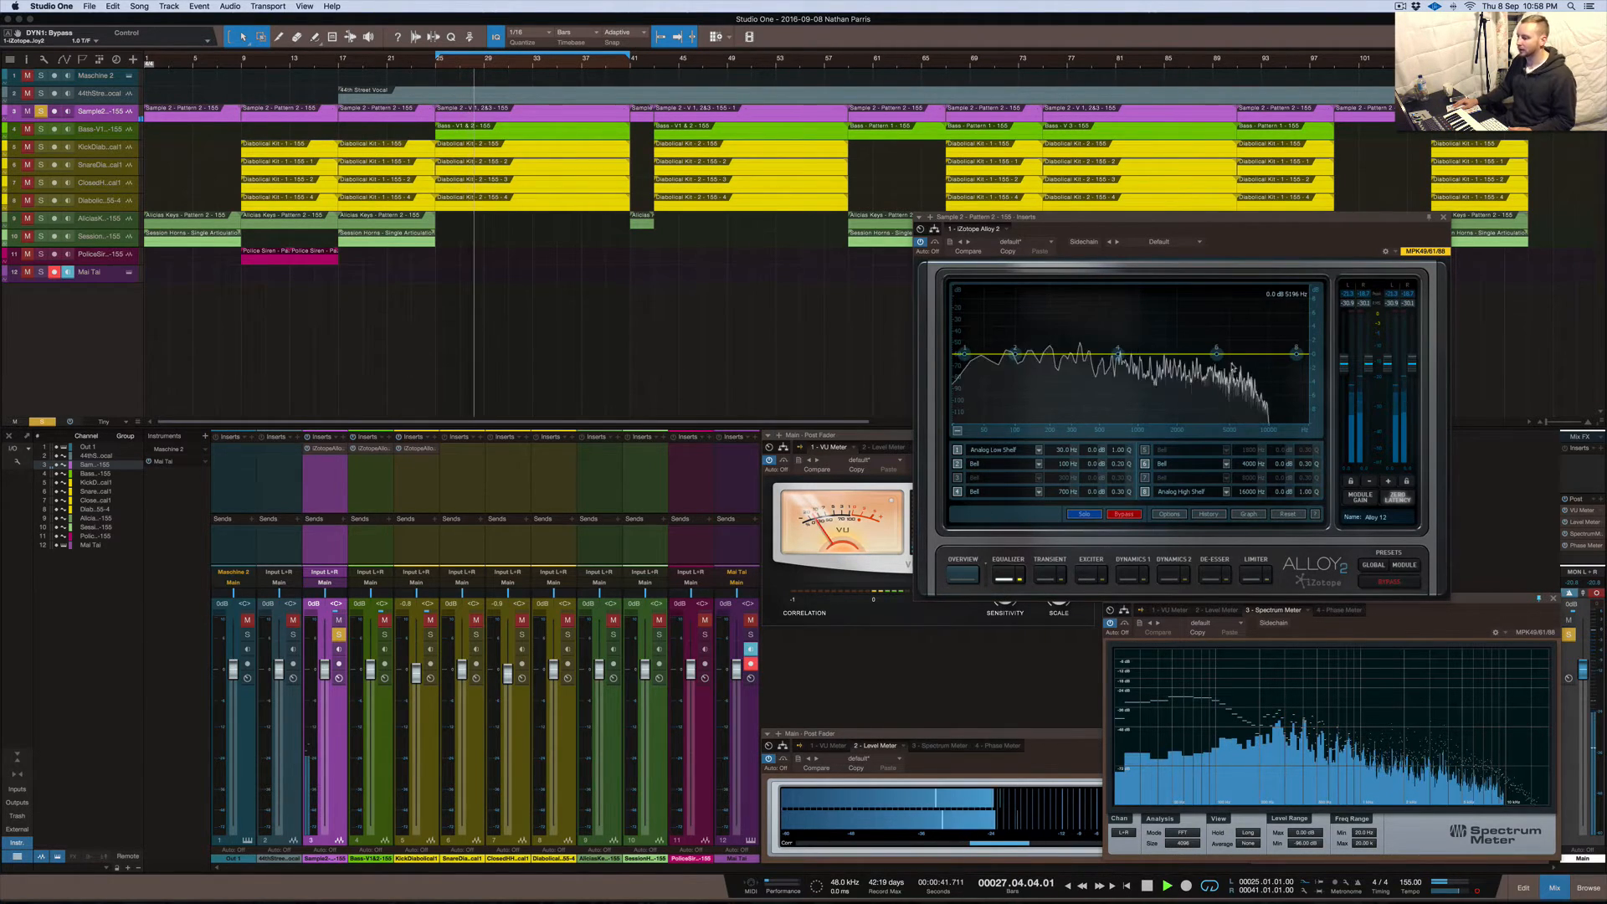
key(space)
Enable peak hold in the sample equalizer's spectrum options and play the soloed sample to examine its curve
right_click(1232, 392)
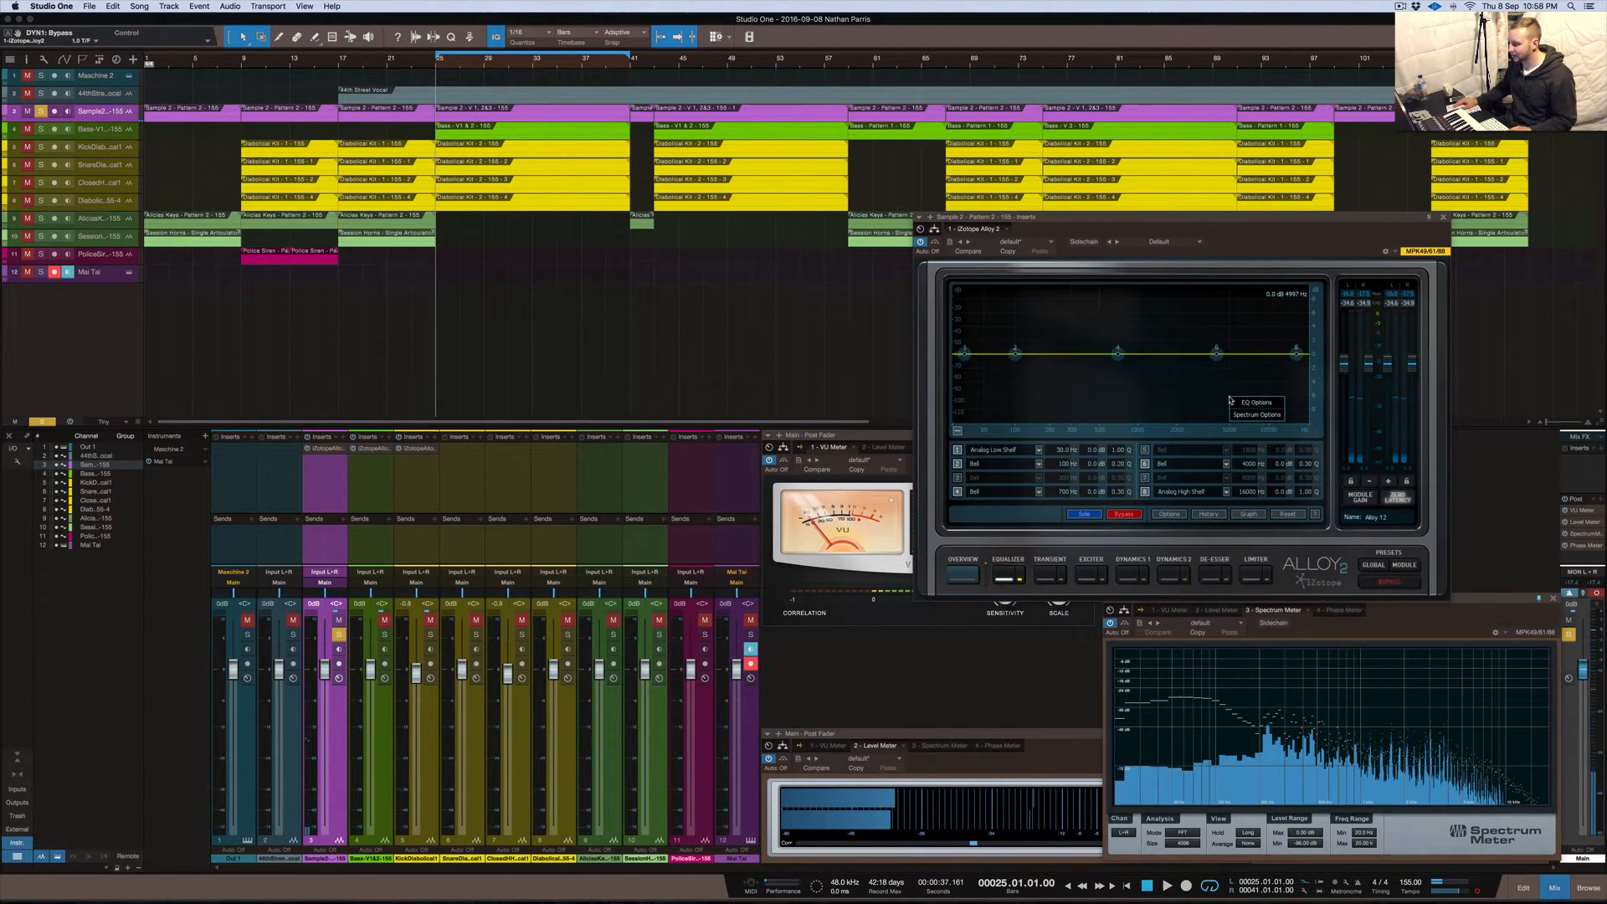
click(1256, 416)
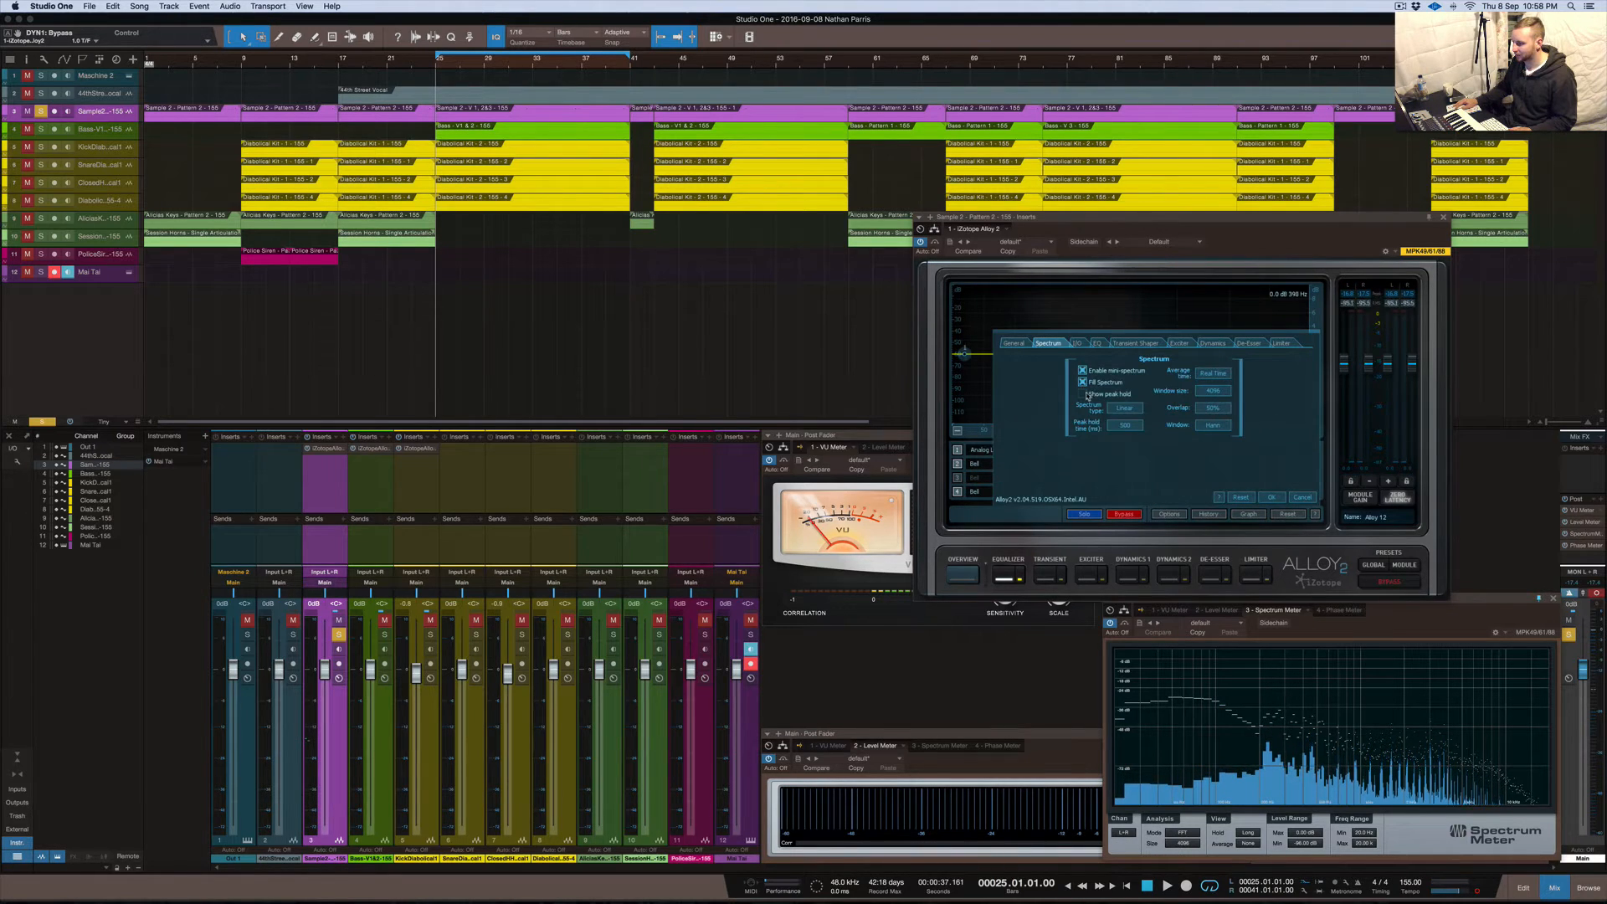
click(1276, 497)
key(space)
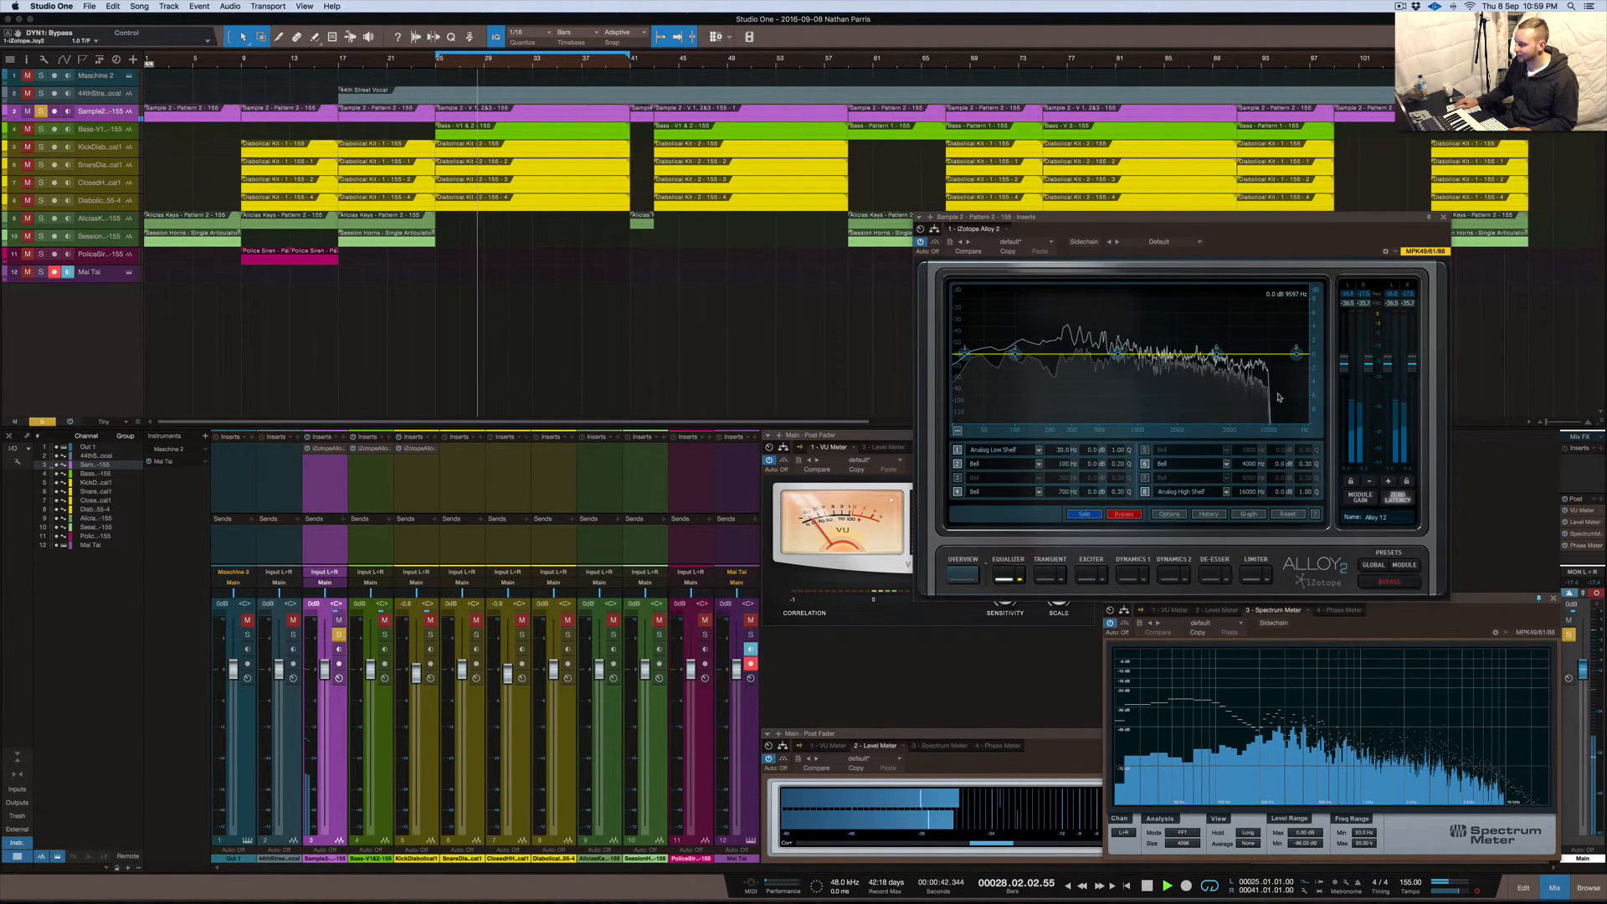
key(space)
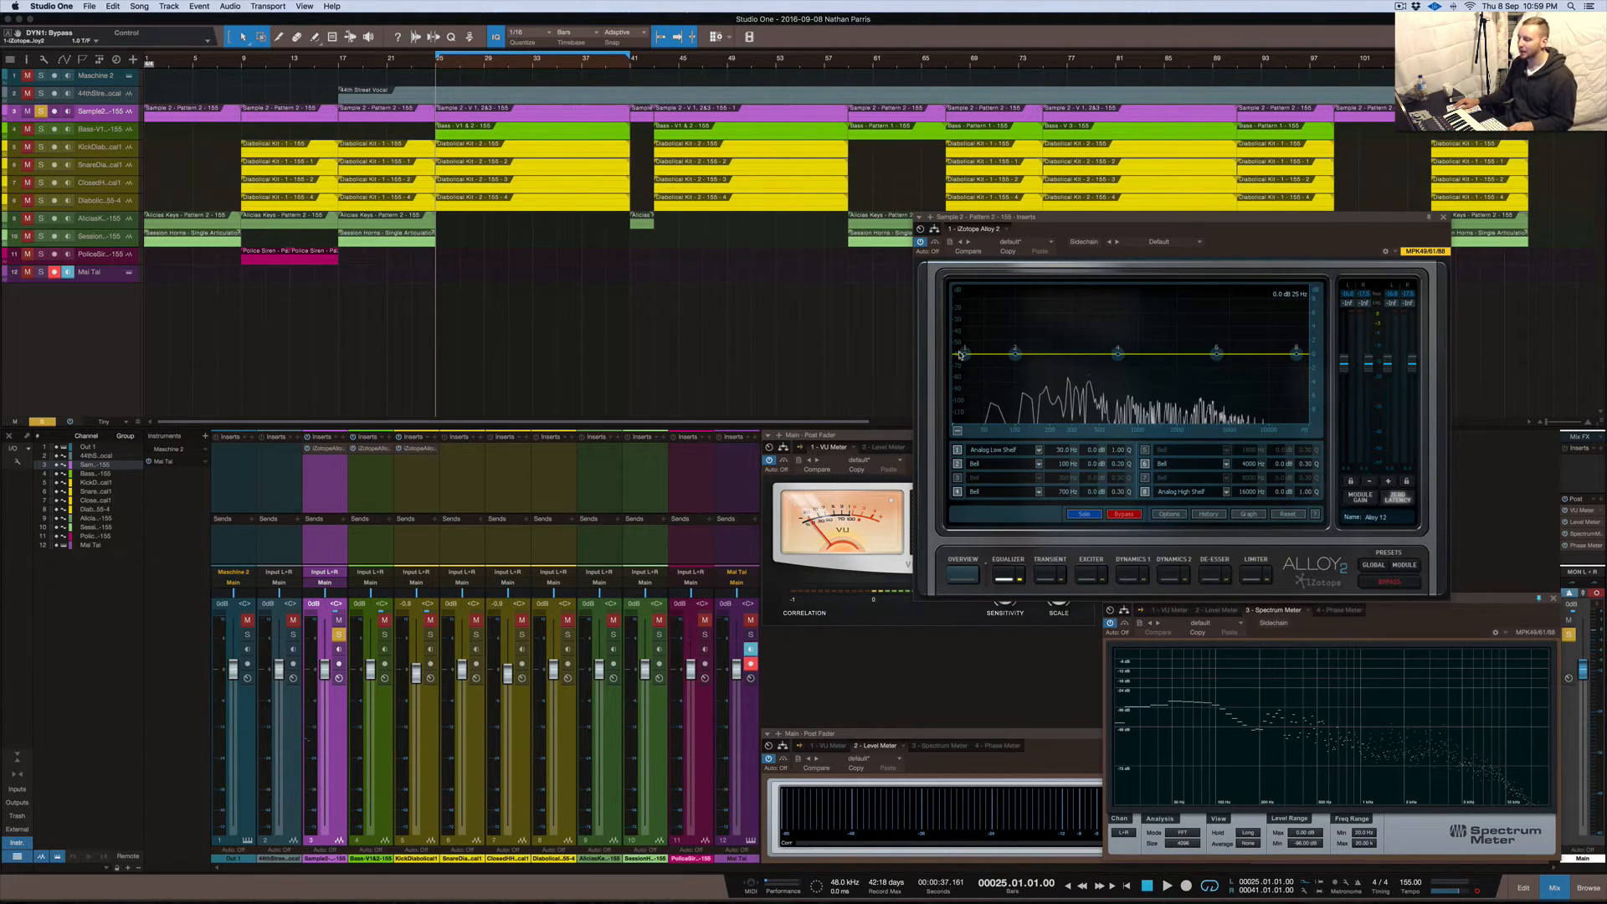
Unsolo the sample and change its equalizer's band 1 to a flat highpass during full-mix playback
click(41, 112)
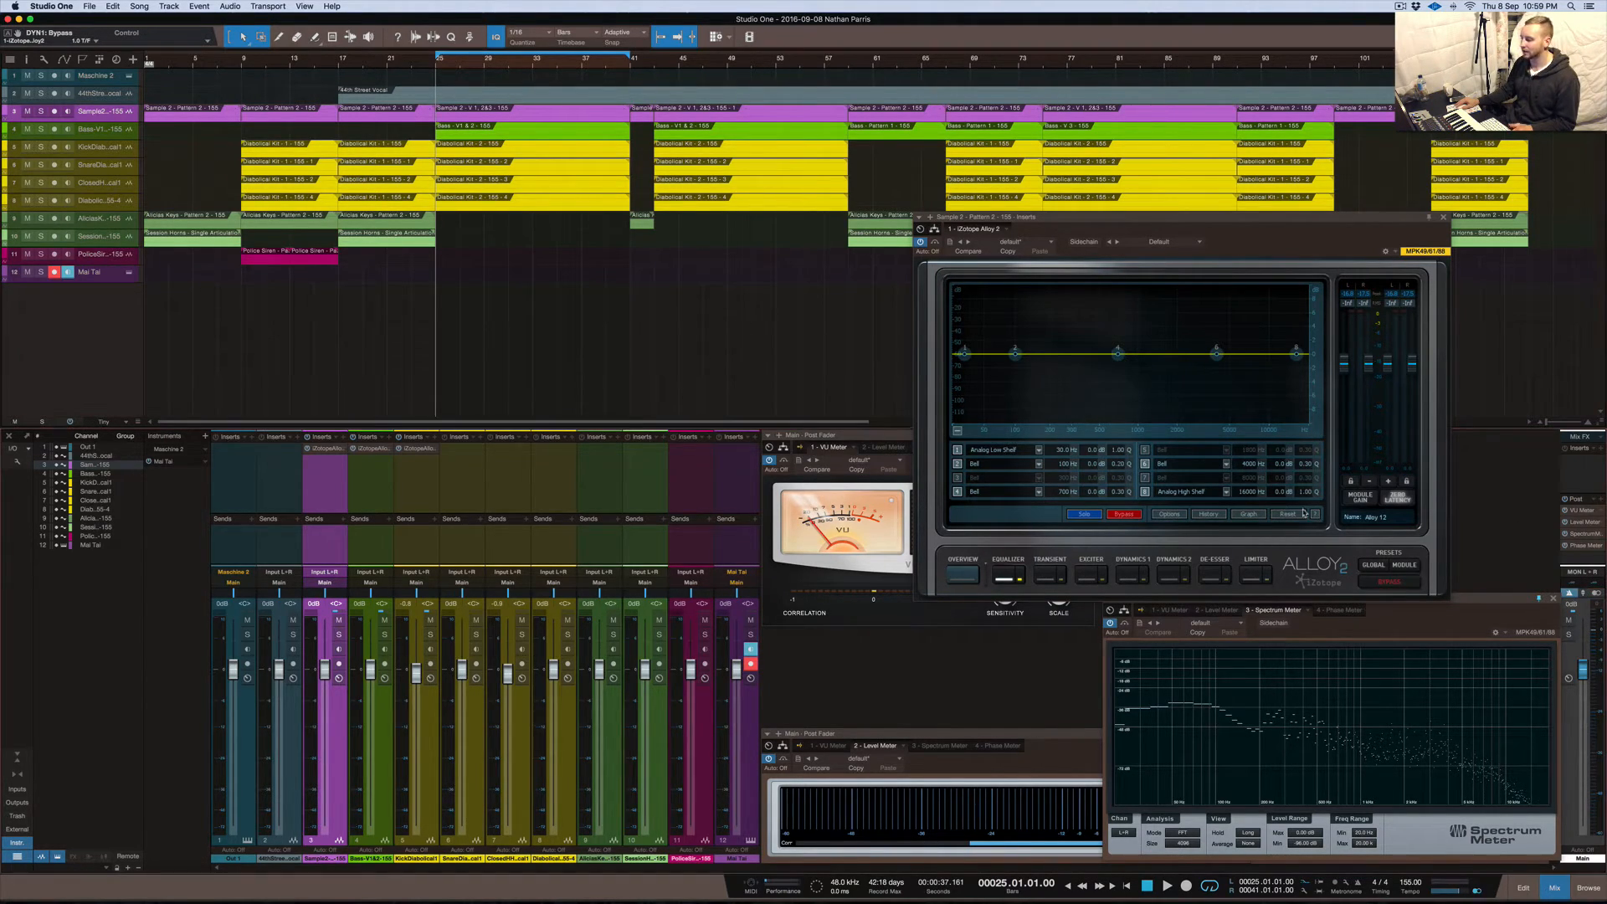
key(space)
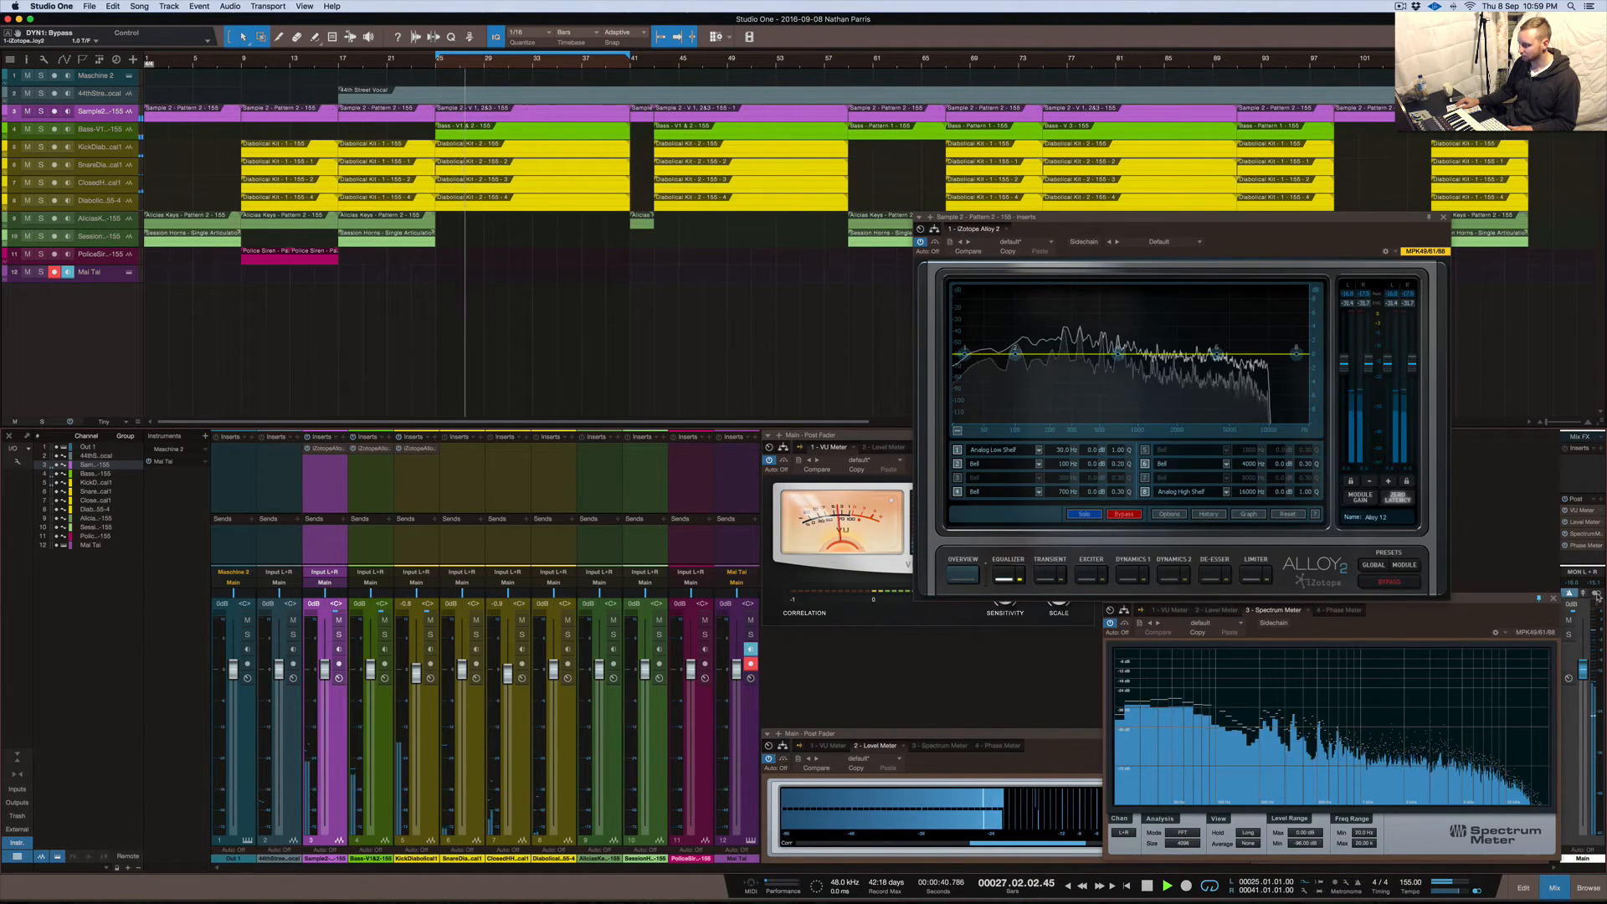
right_click(968, 356)
click(1026, 355)
right_click(968, 356)
mouse_move(984, 357)
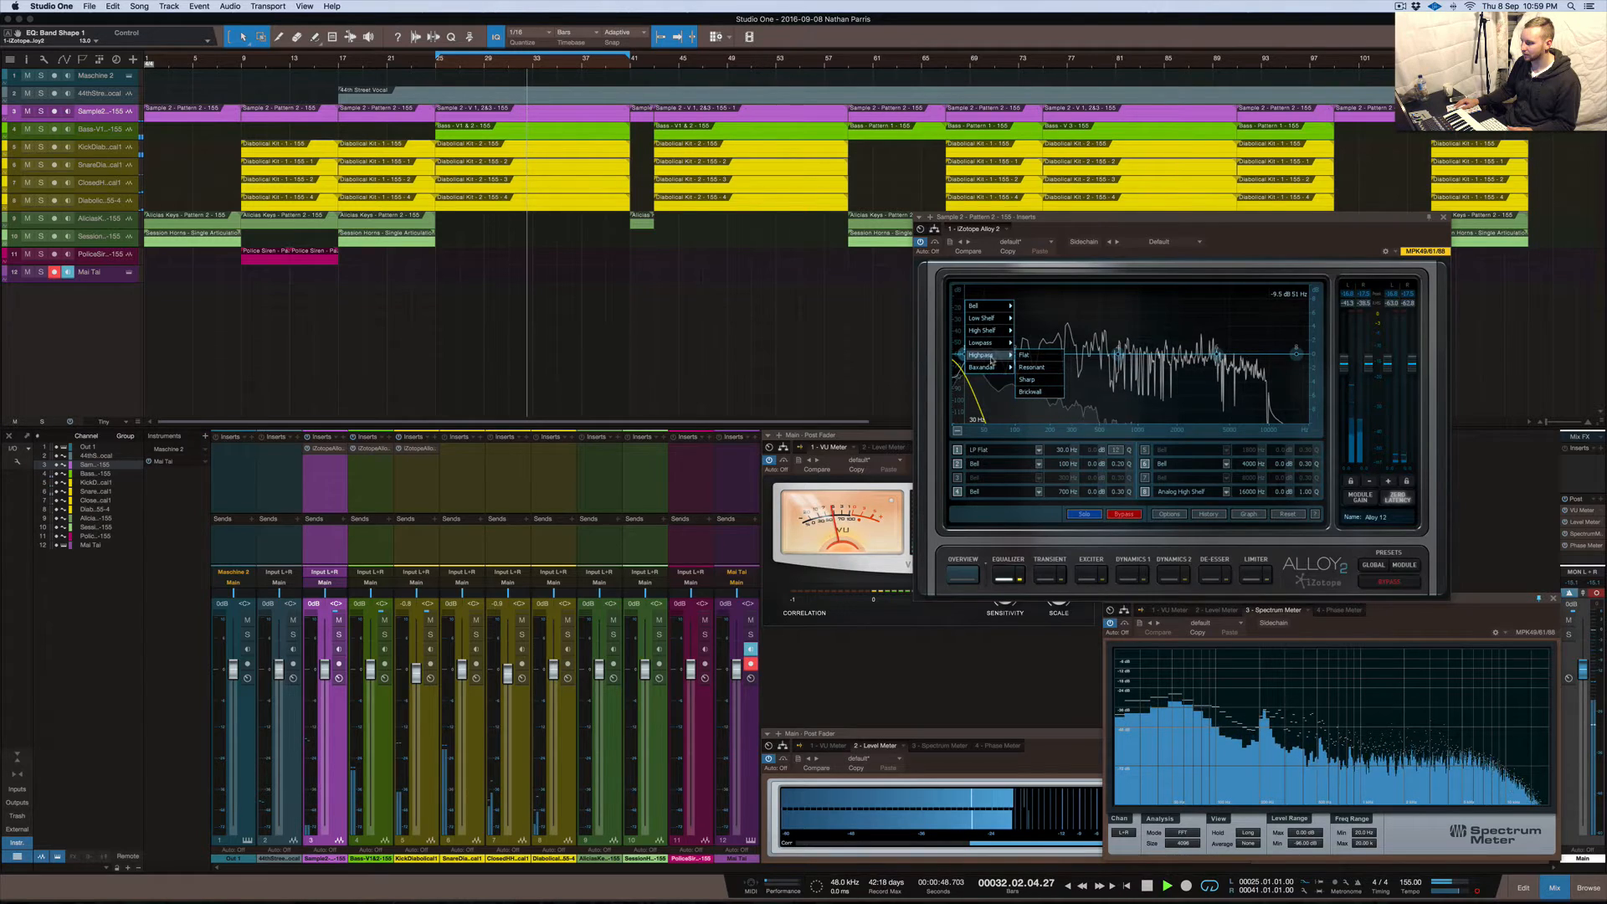
click(1022, 357)
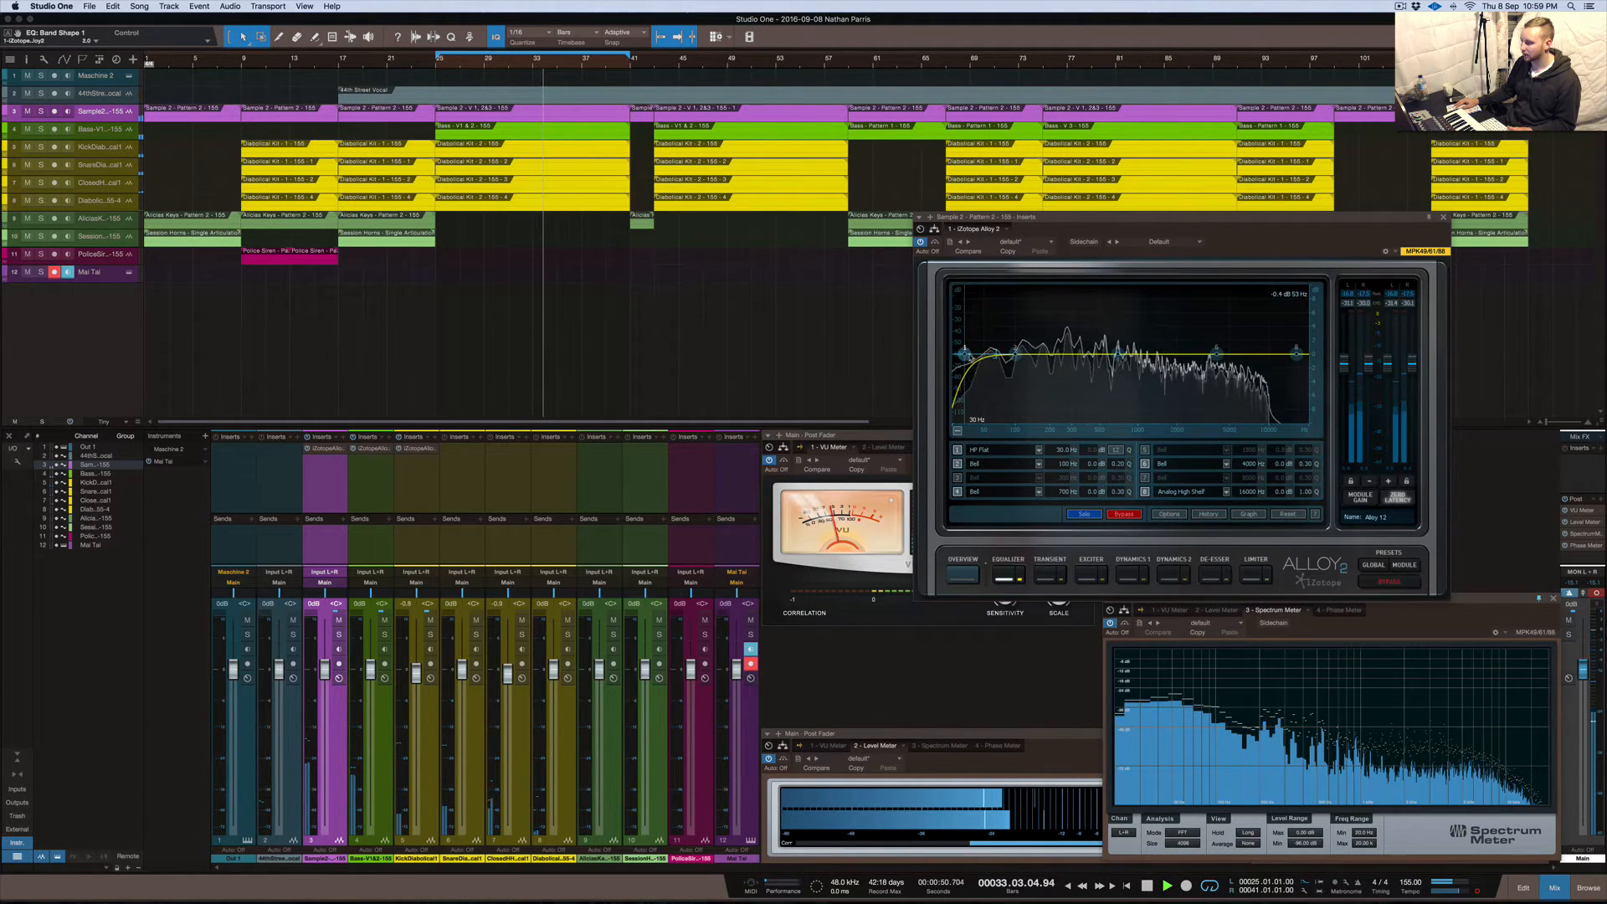
click(1026, 356)
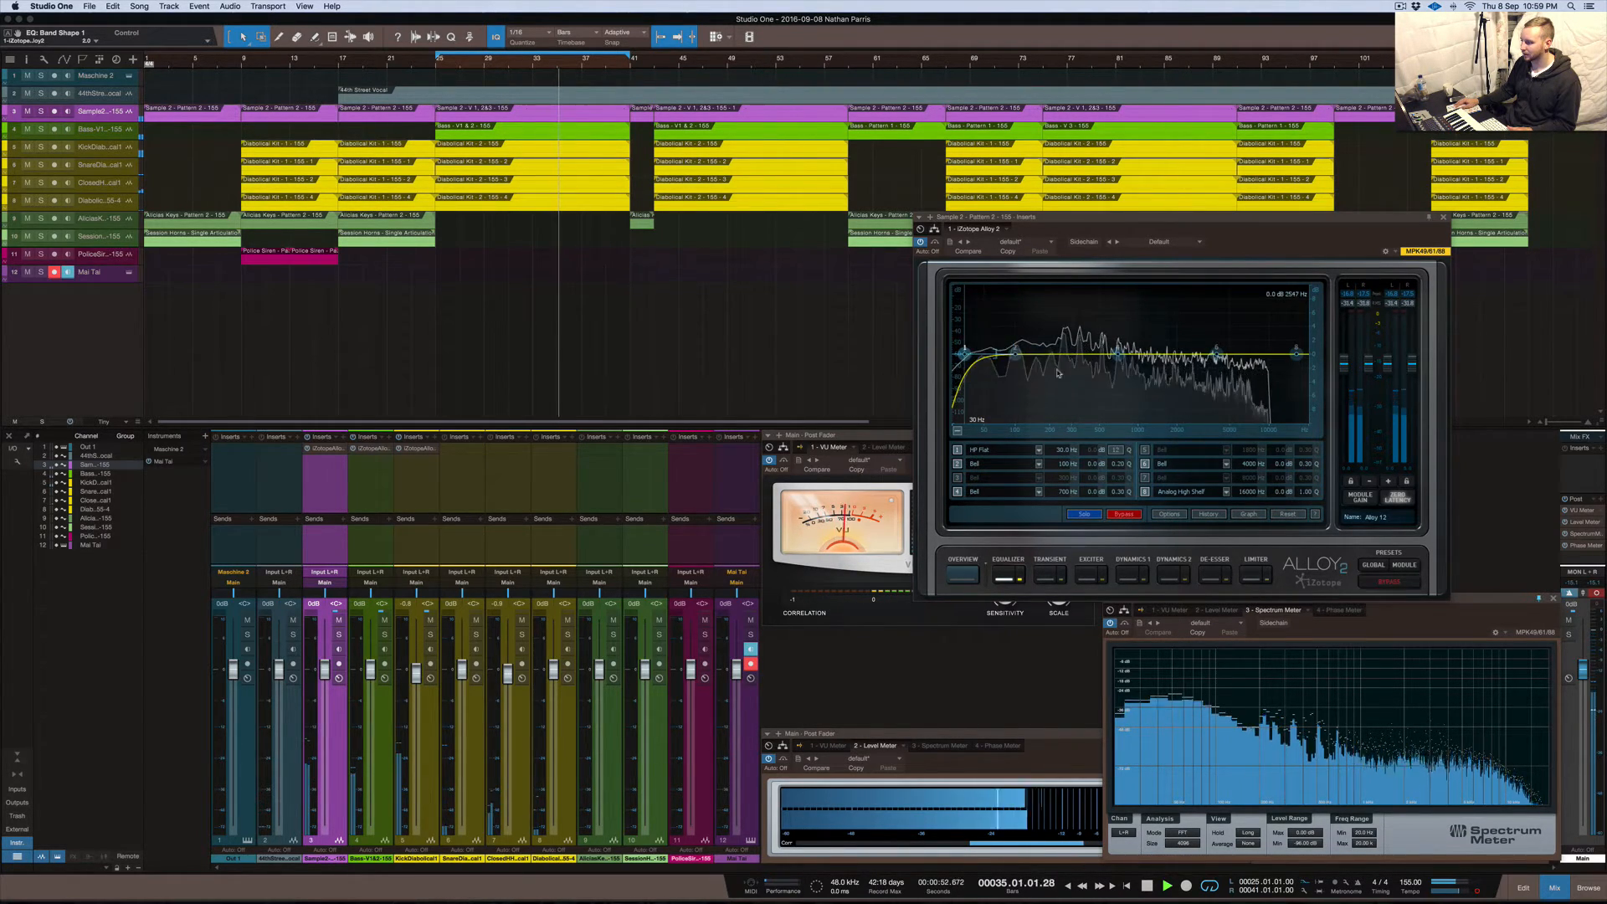
Raise the sample's highpass frequency to about 200 Hz during full-mix playback, and audition the sample soloed
drag(975, 358, 1023, 358)
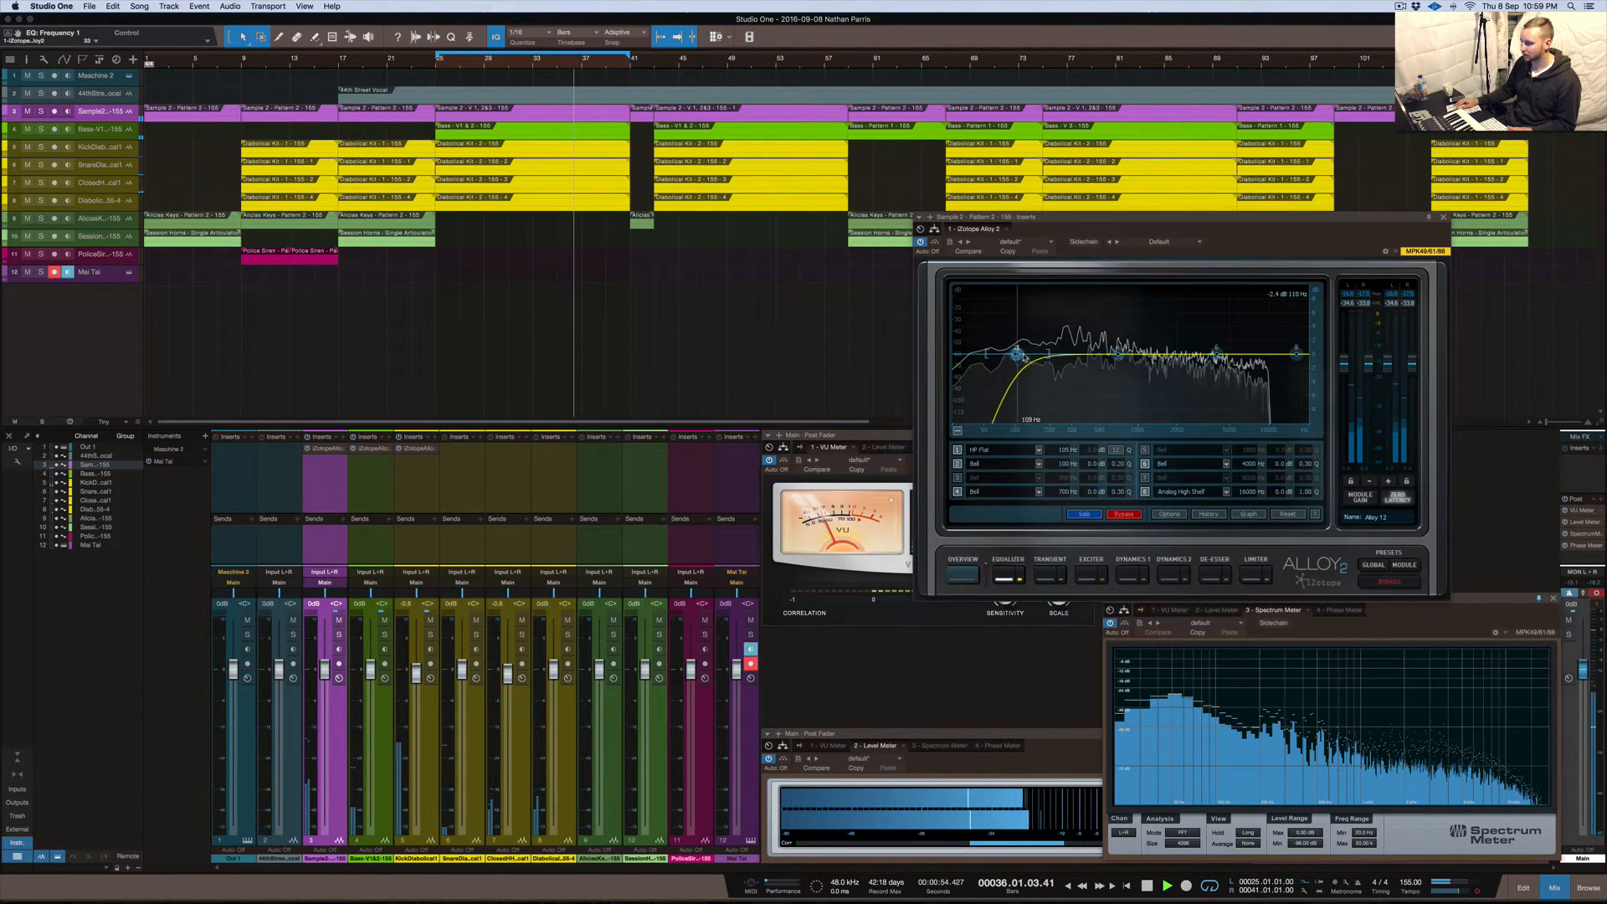
drag(1185, 353, 1049, 355)
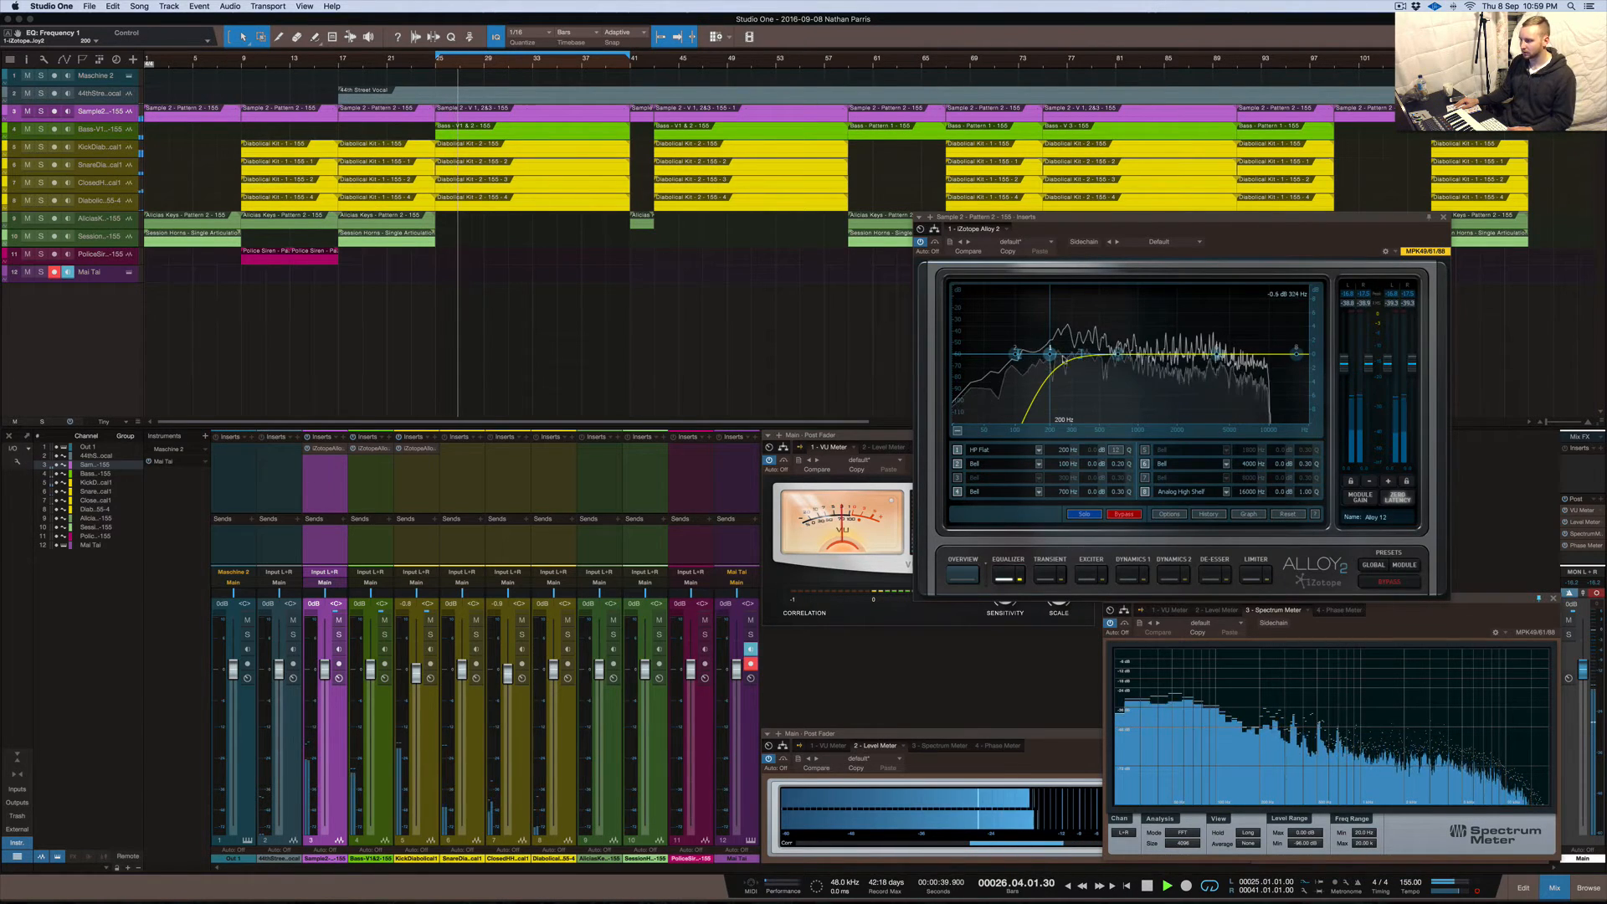
click(41, 110)
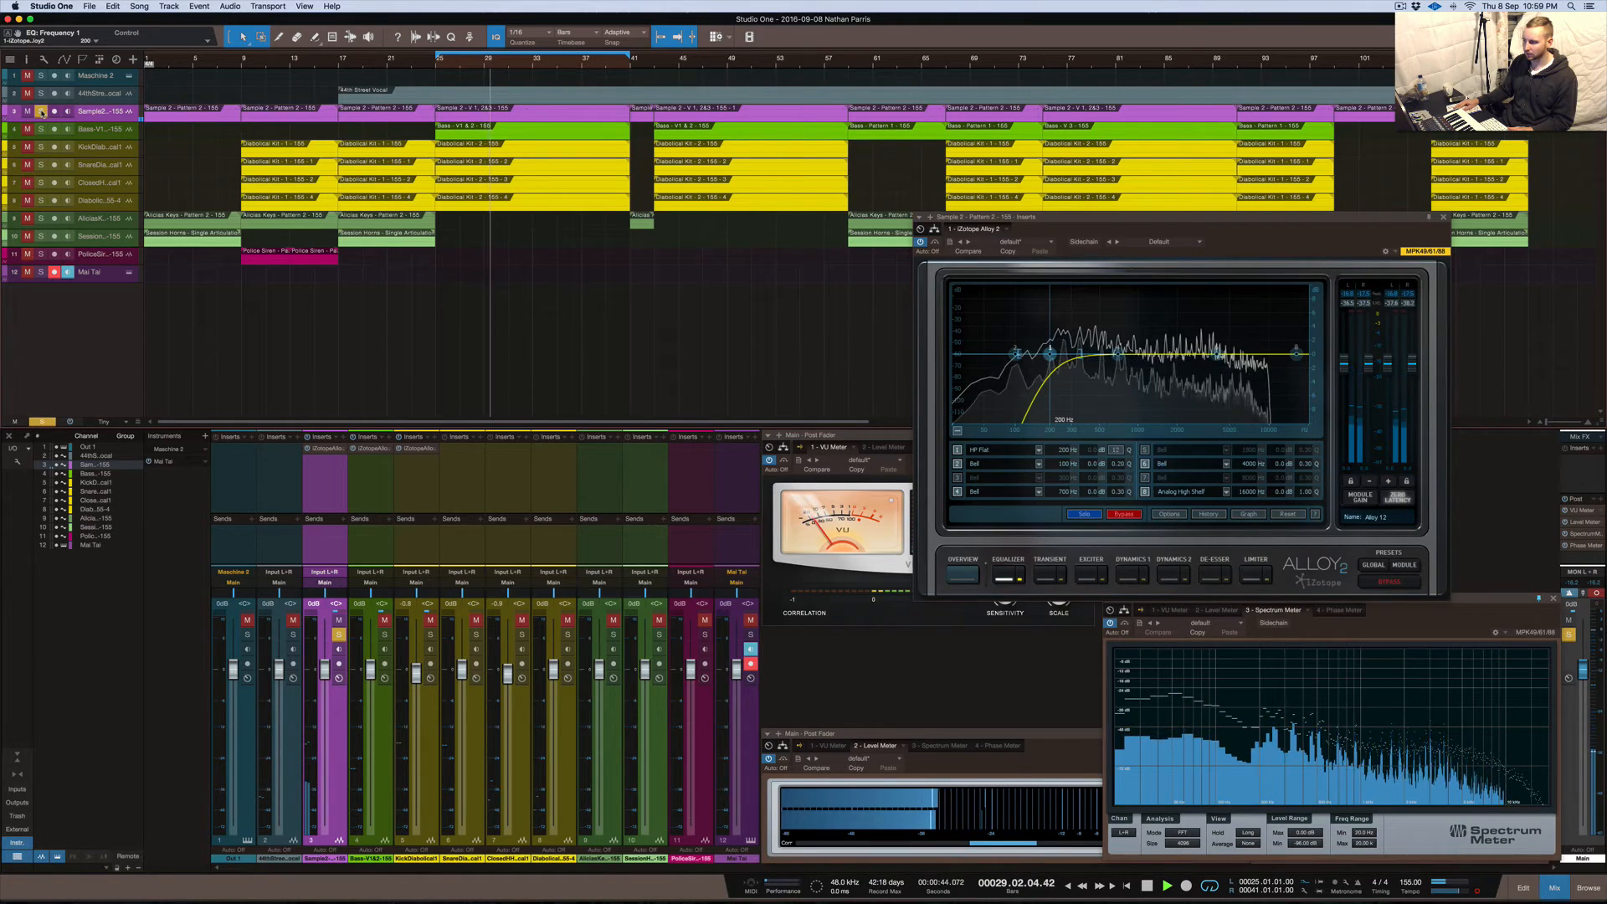
key(space)
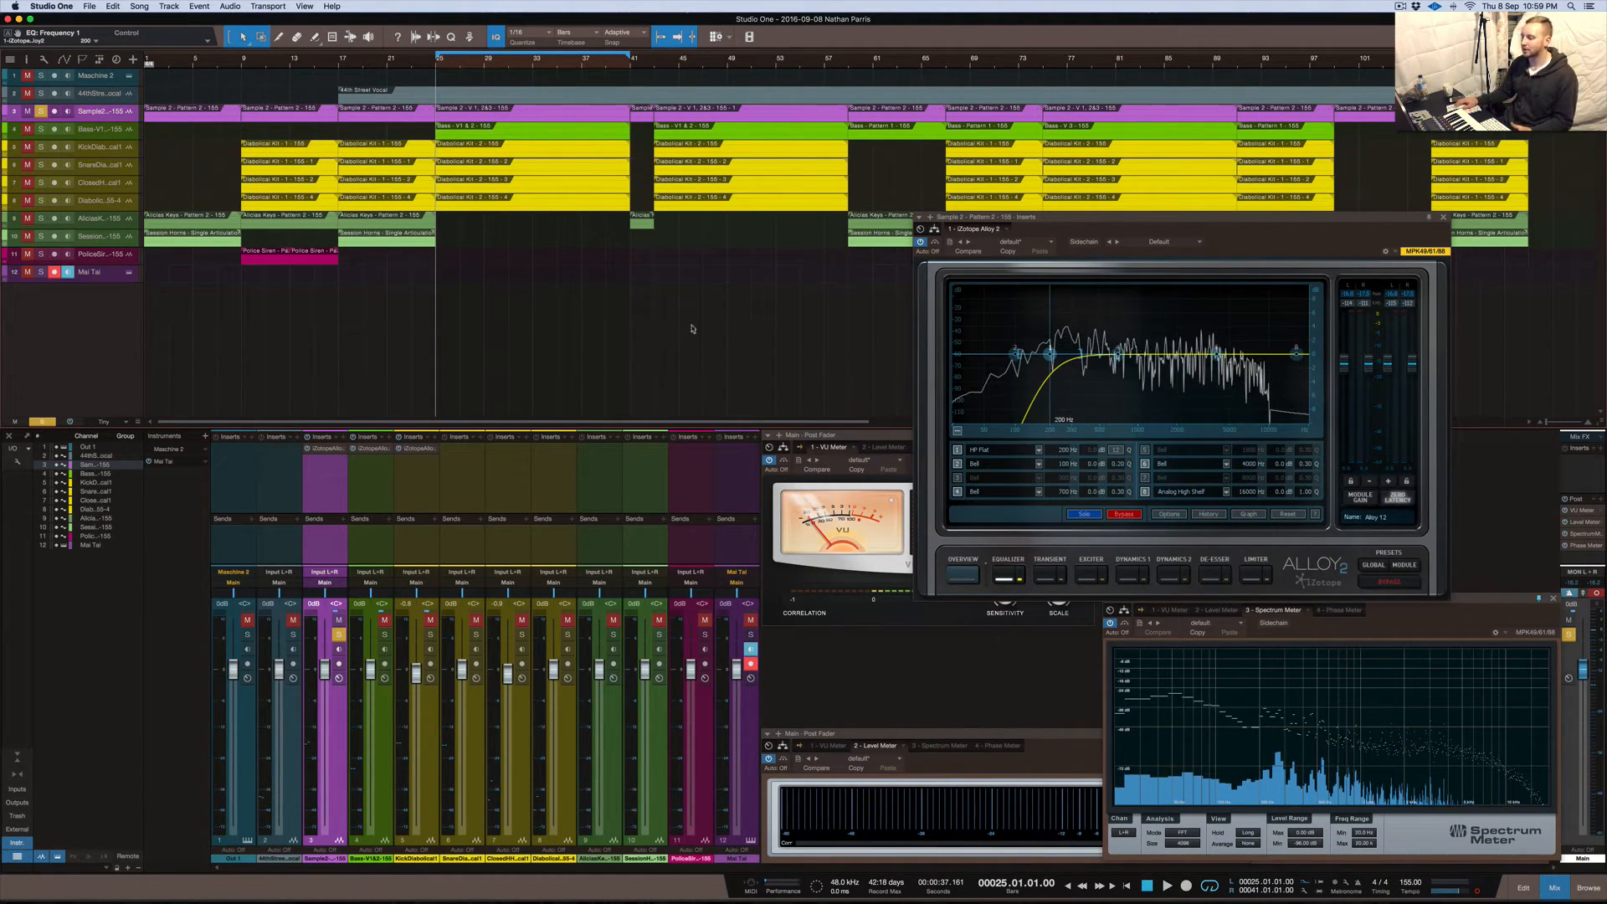
Close the sample's equalizer and play the loop with the bass soloed instead of the sample
click(1440, 219)
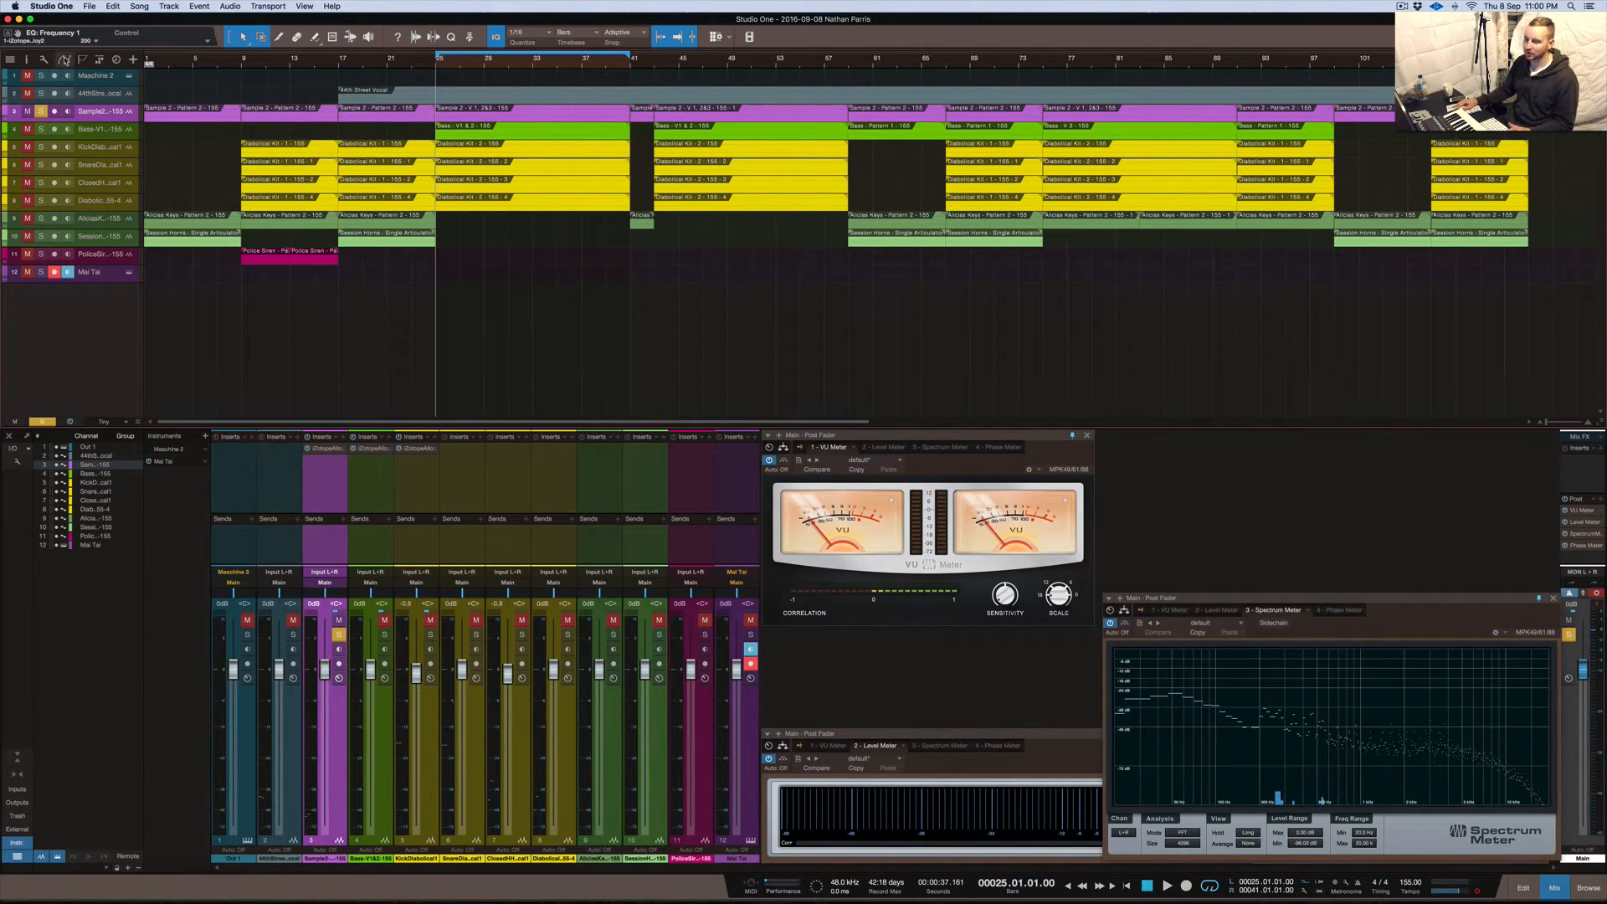
click(41, 112)
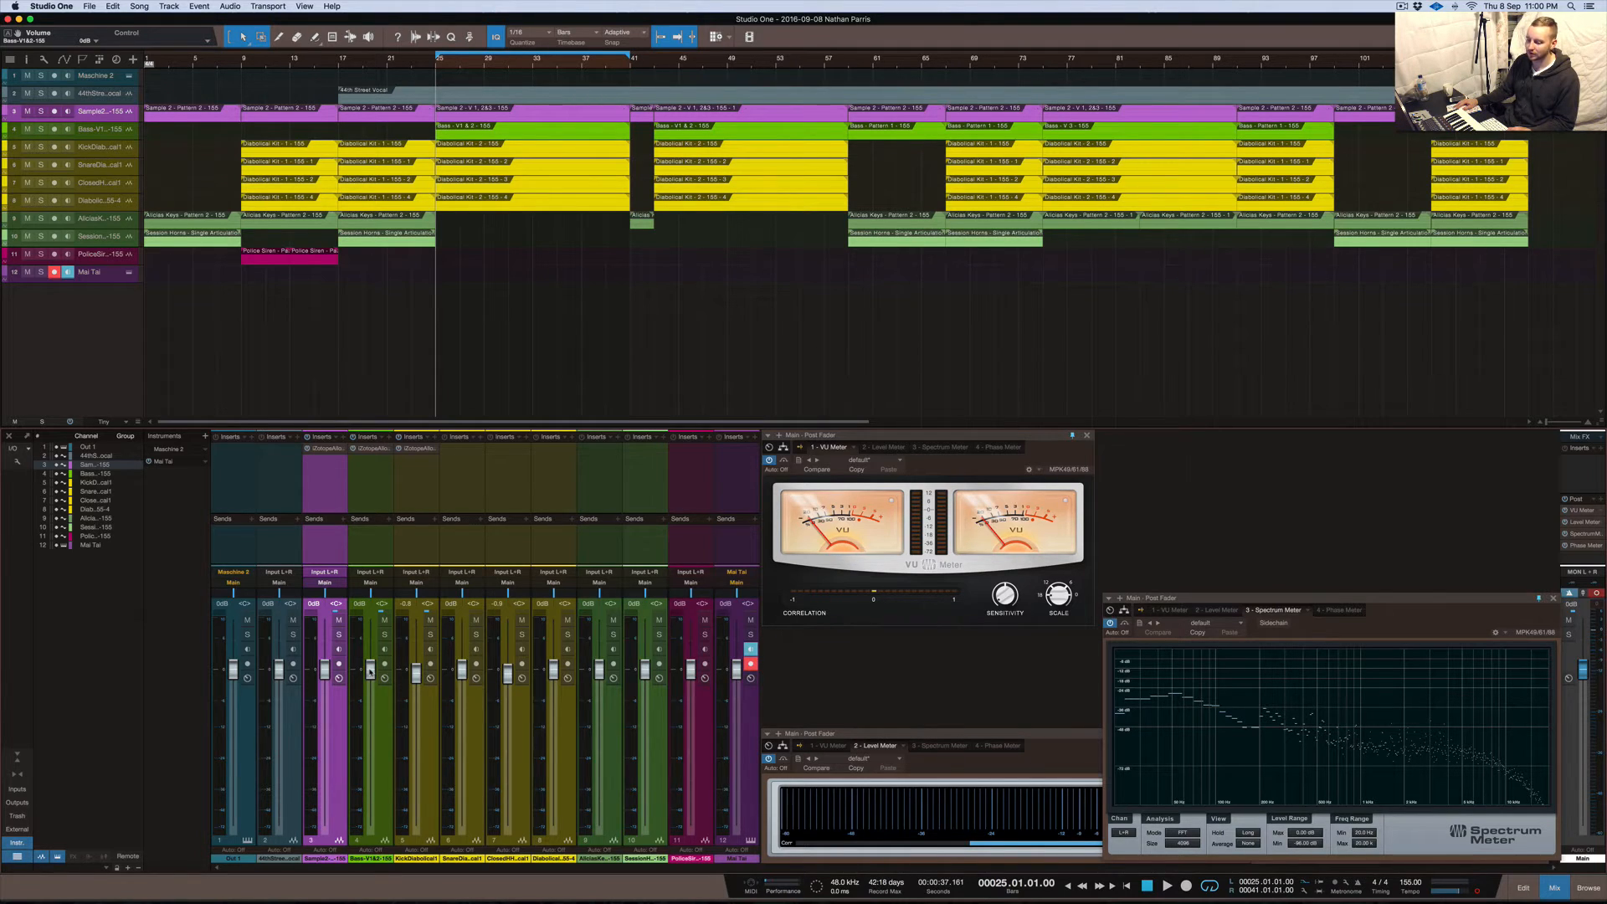
click(385, 635)
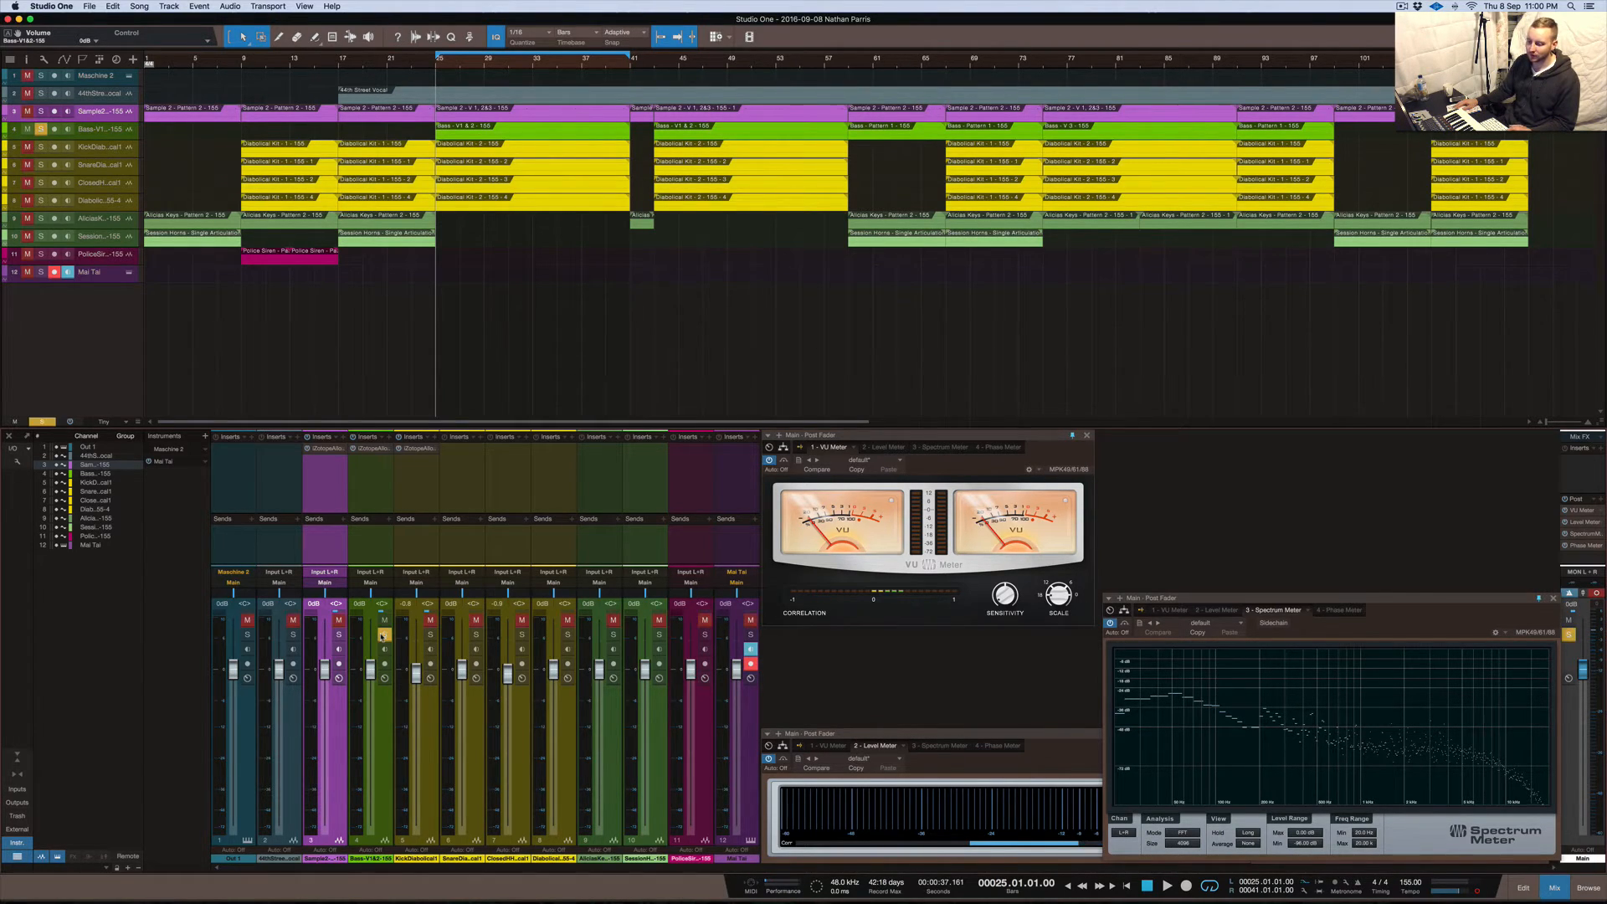
key(space)
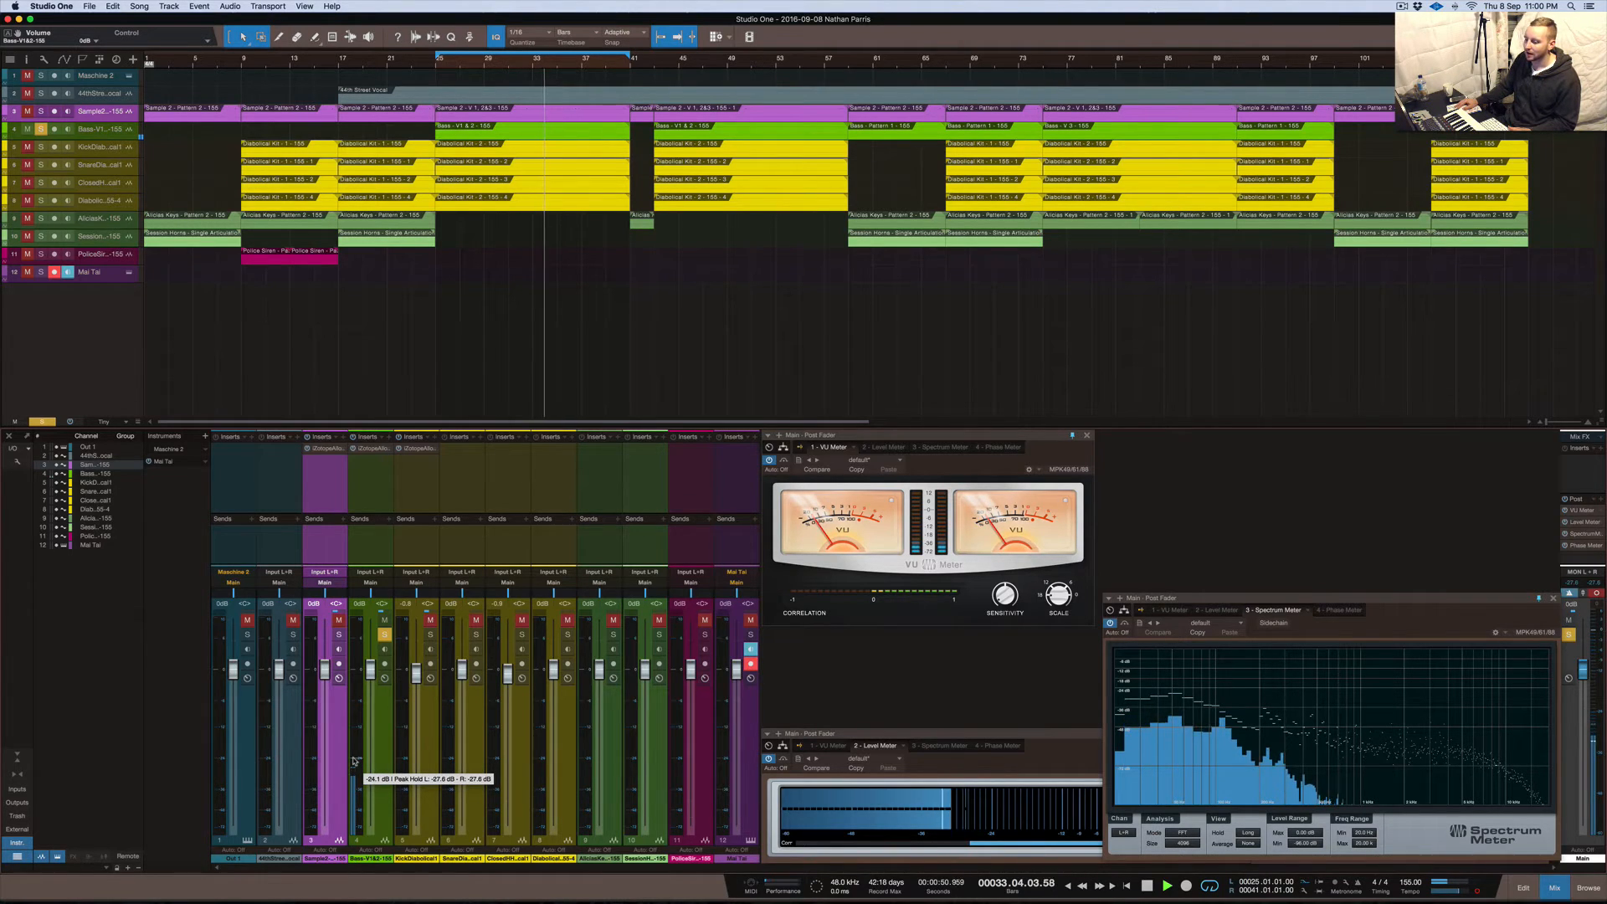
Solo the kick alongside the bass and lower the kick's fader to -1.1 dB during playback
click(430, 636)
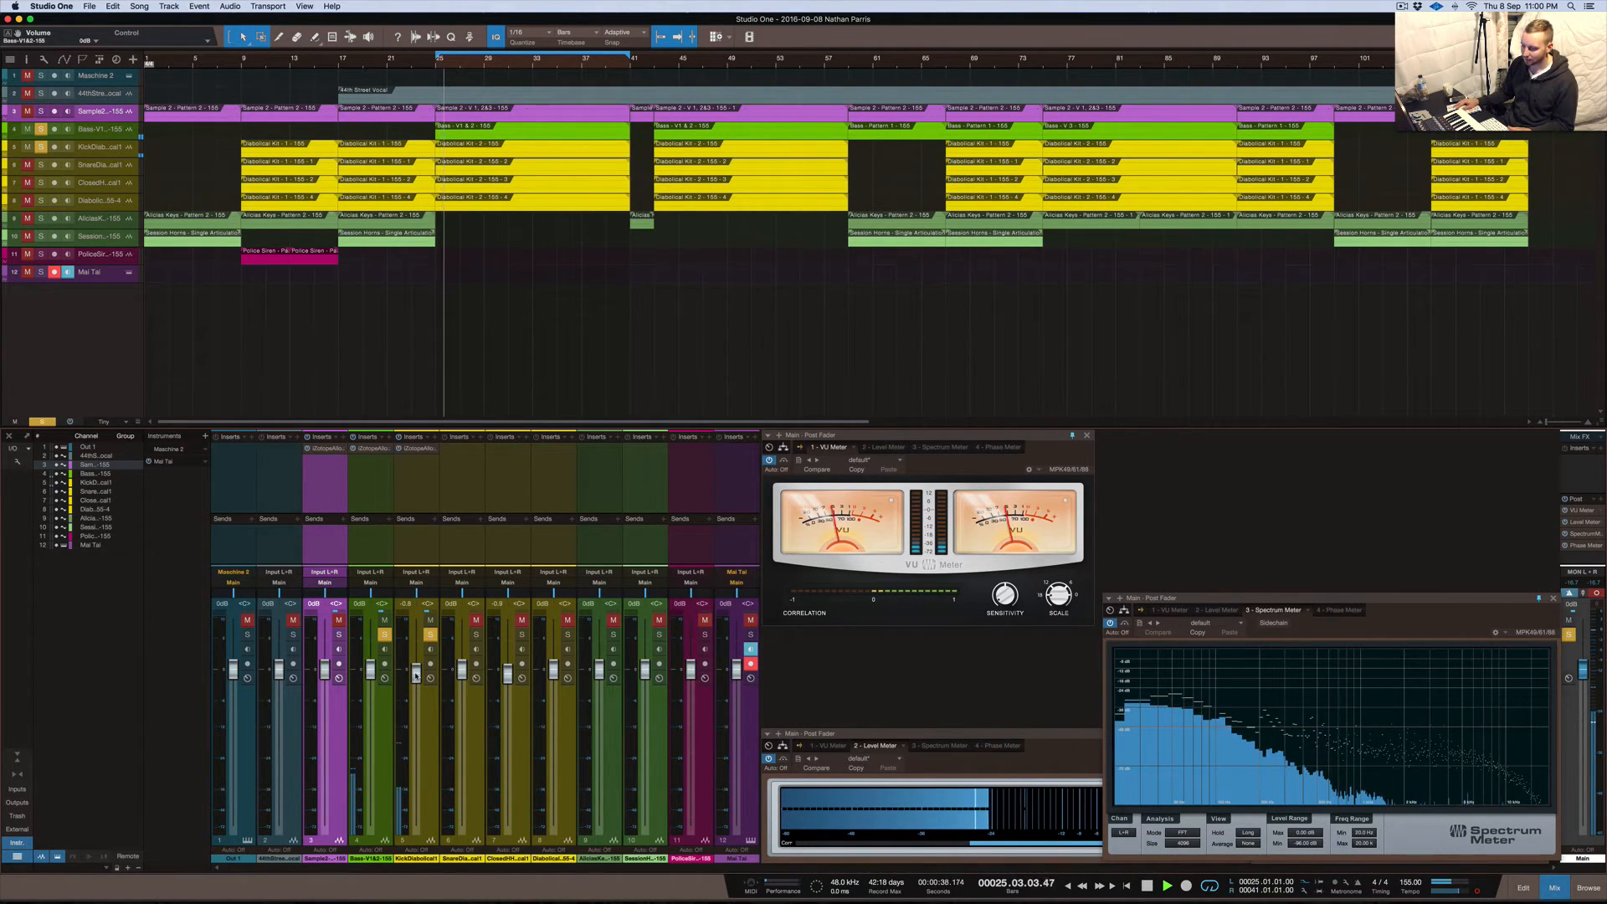
drag(416, 674, 416, 677)
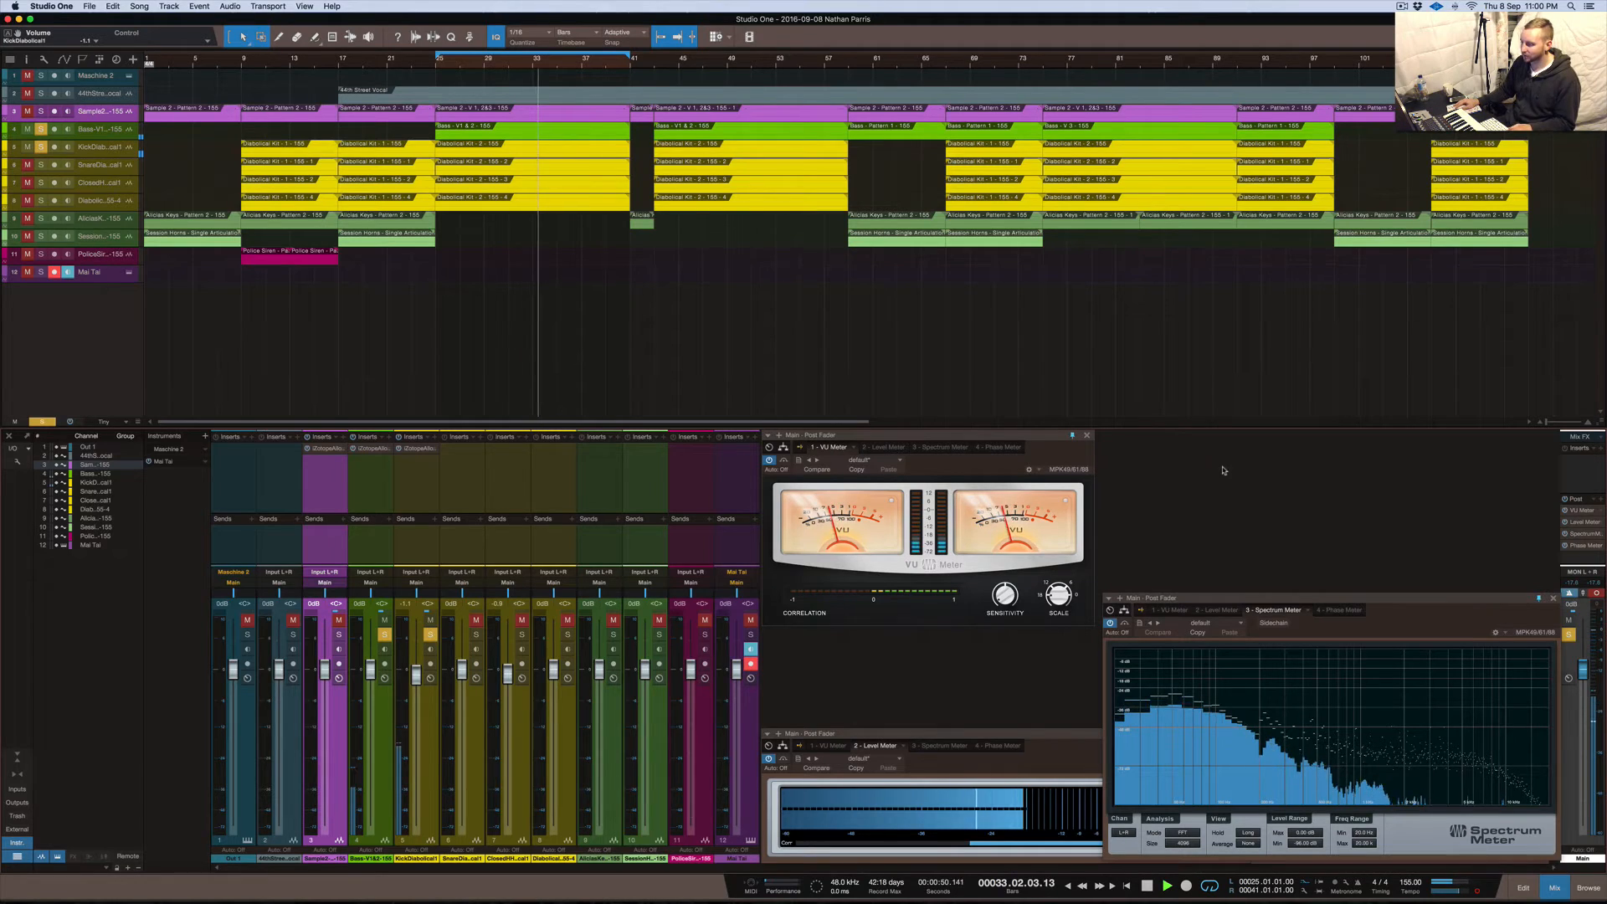
key(space)
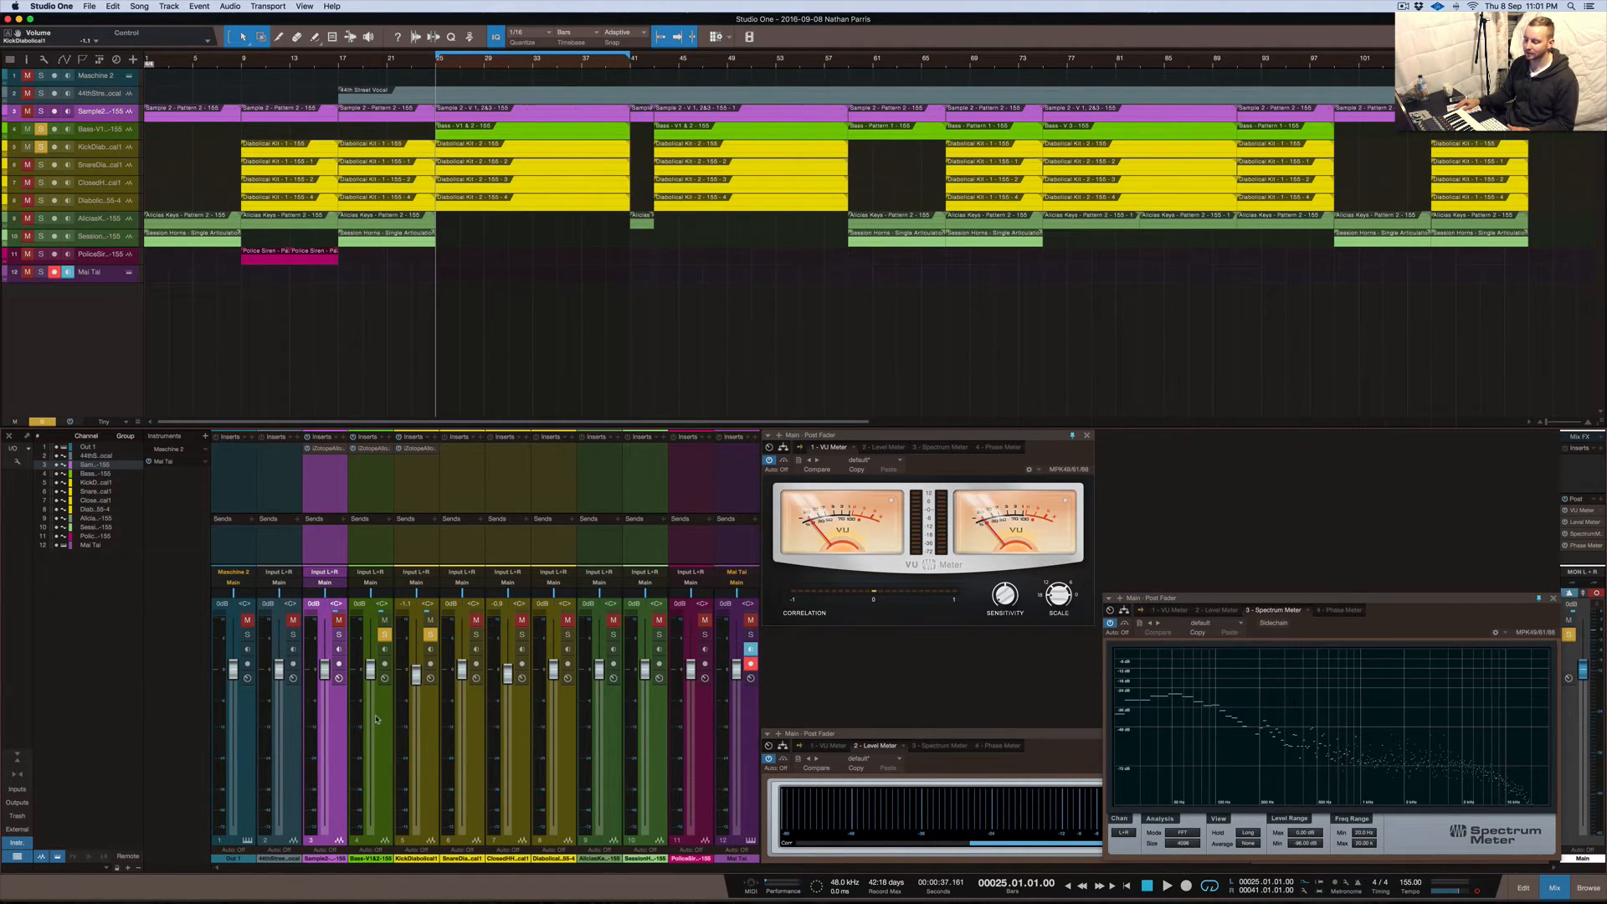
Insert the Waves H-Comp Stereo compressor on the Main output
click(1603, 449)
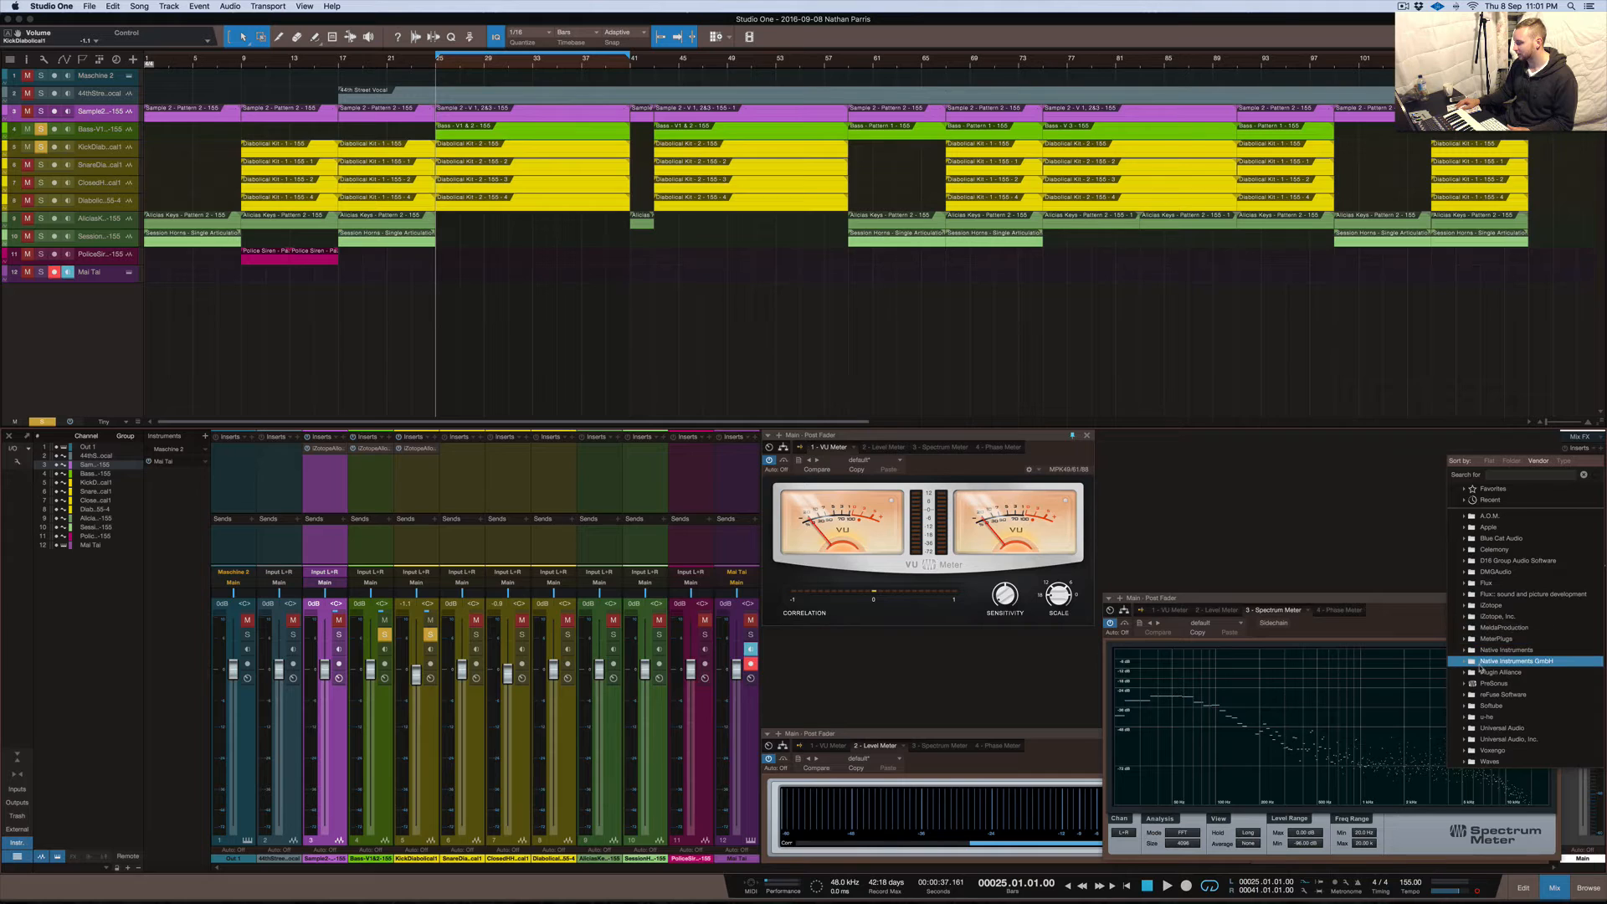
click(1476, 758)
scroll(1479, 747, down, 5)
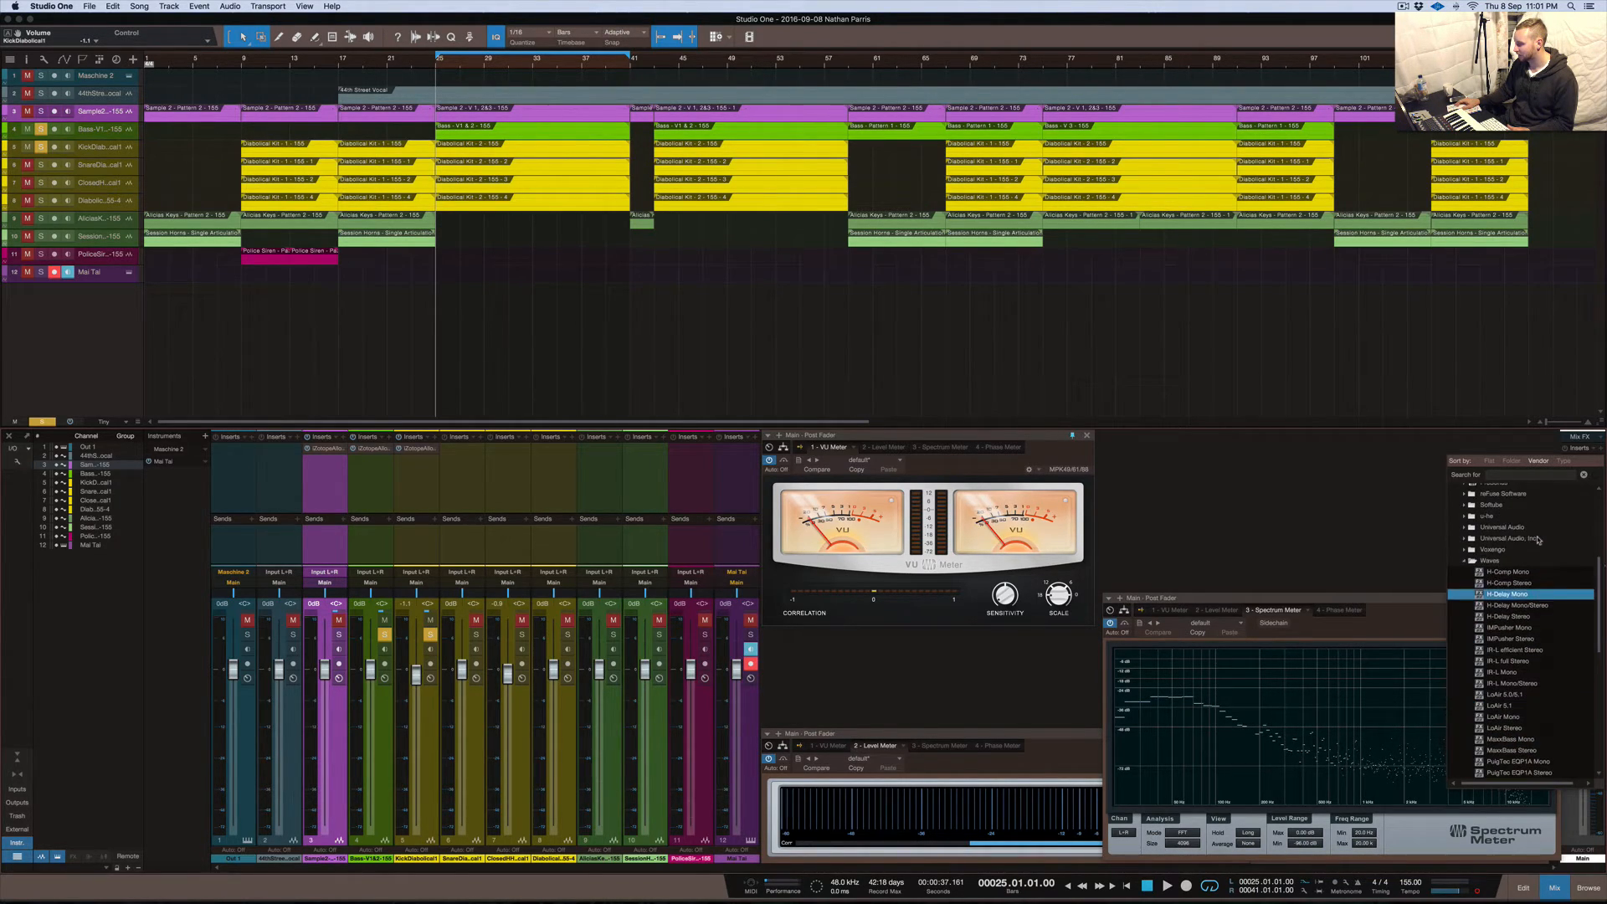
click(1553, 586)
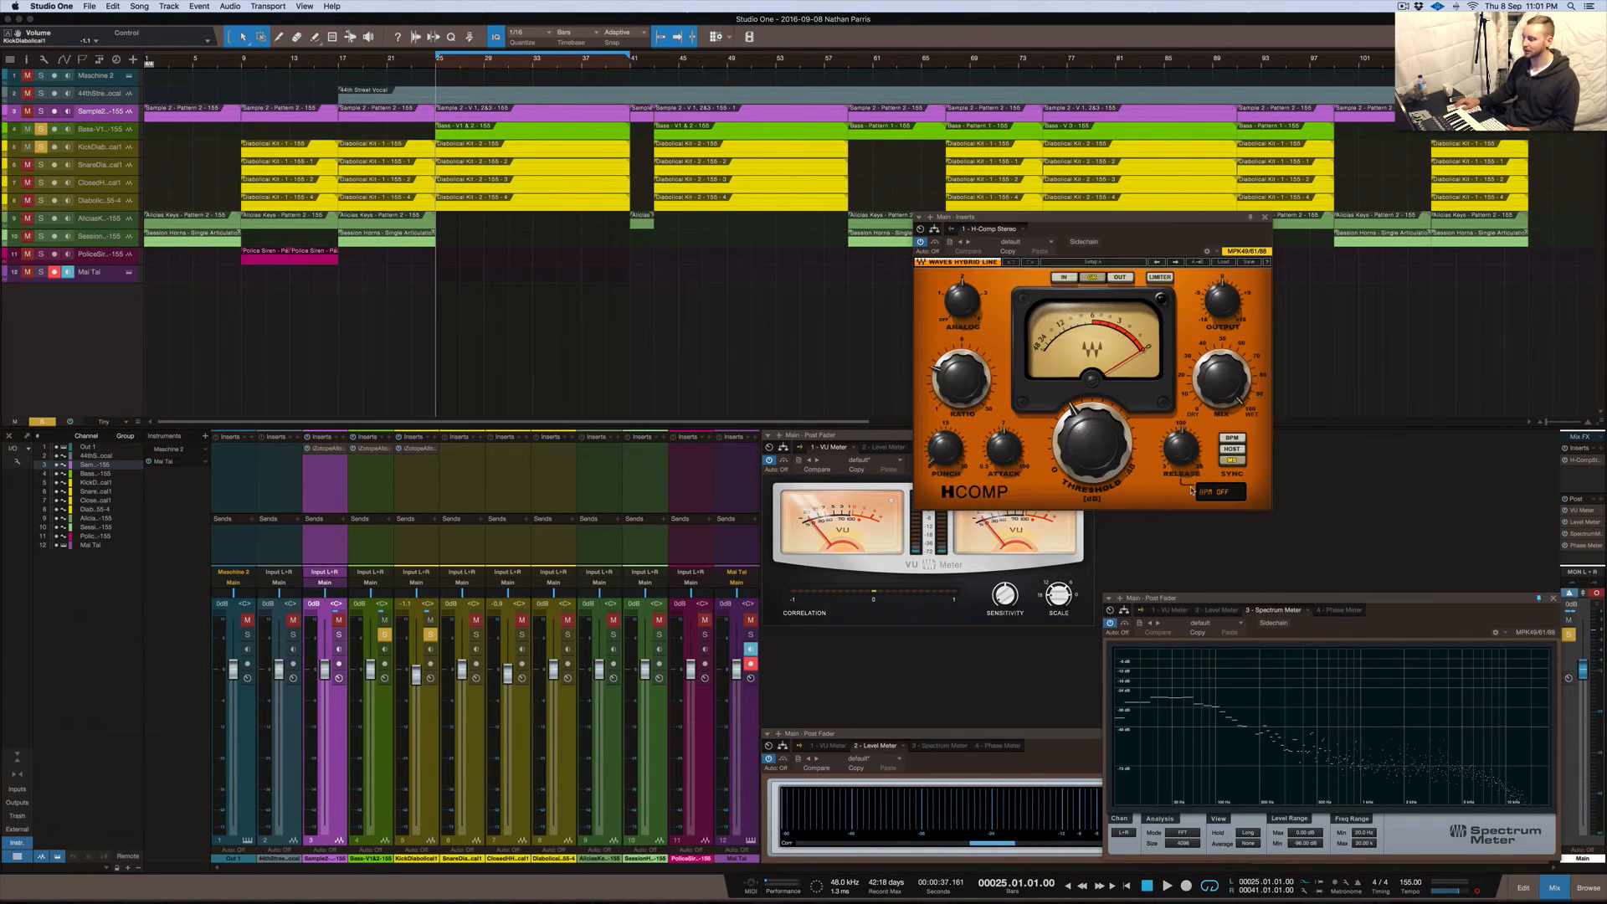
Adjust the analog, threshold and mix controls of H-Comp on the Main output while the bass and kick play
drag(1086, 433, 1087, 442)
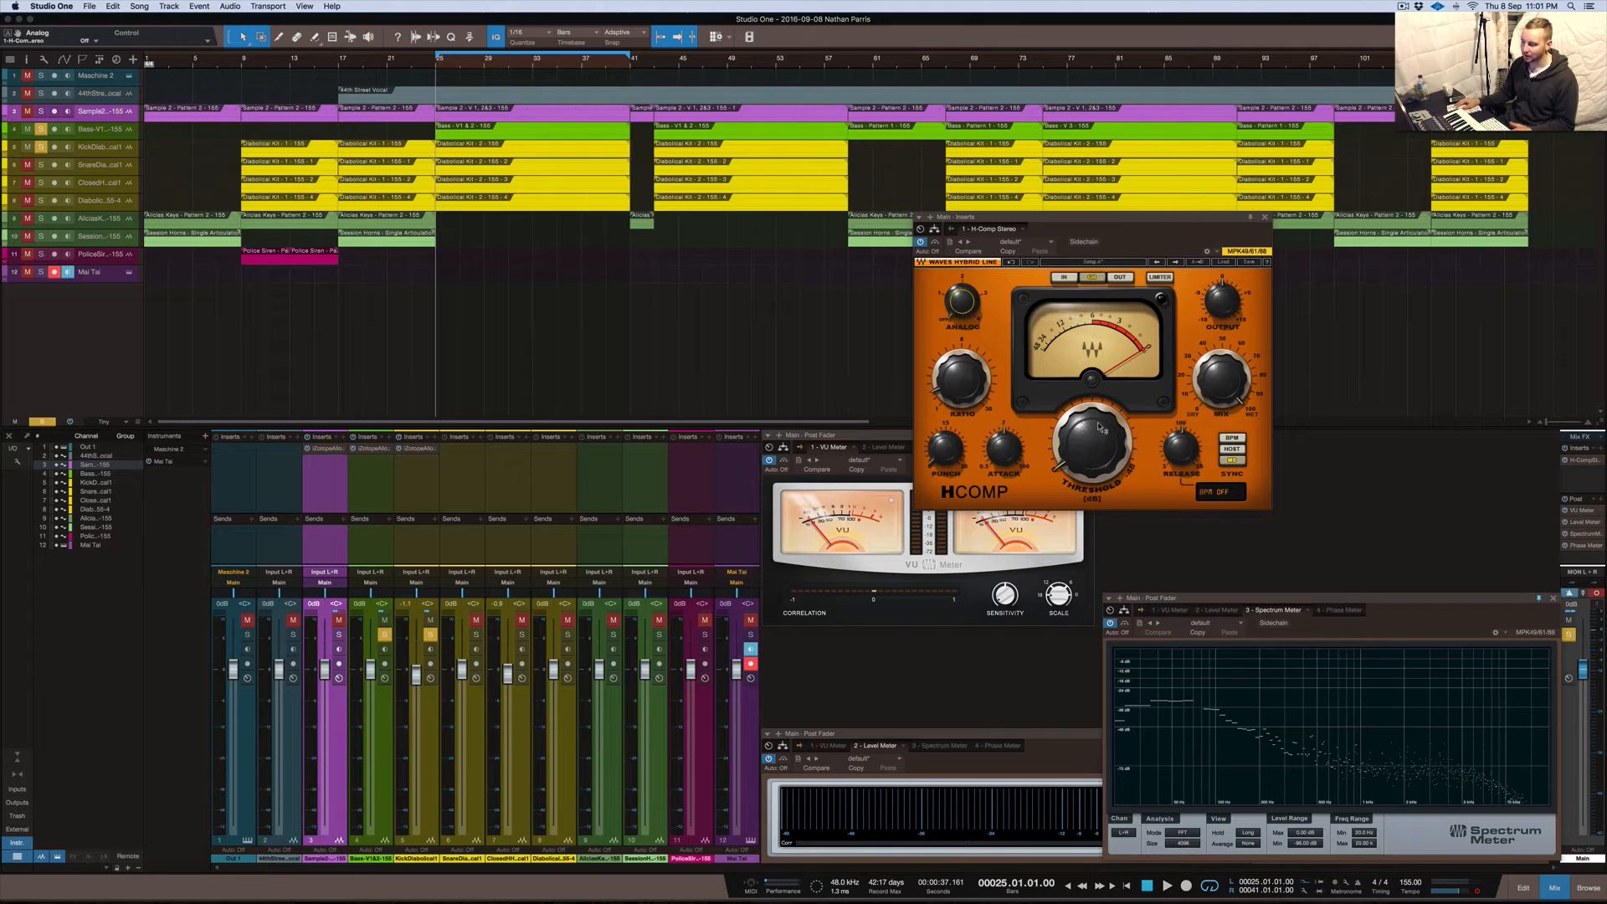
key(space)
mouse_move(1092, 444)
mouse_down()
mouse_move(1091, 498)
mouse_move(1091, 461)
mouse_up()
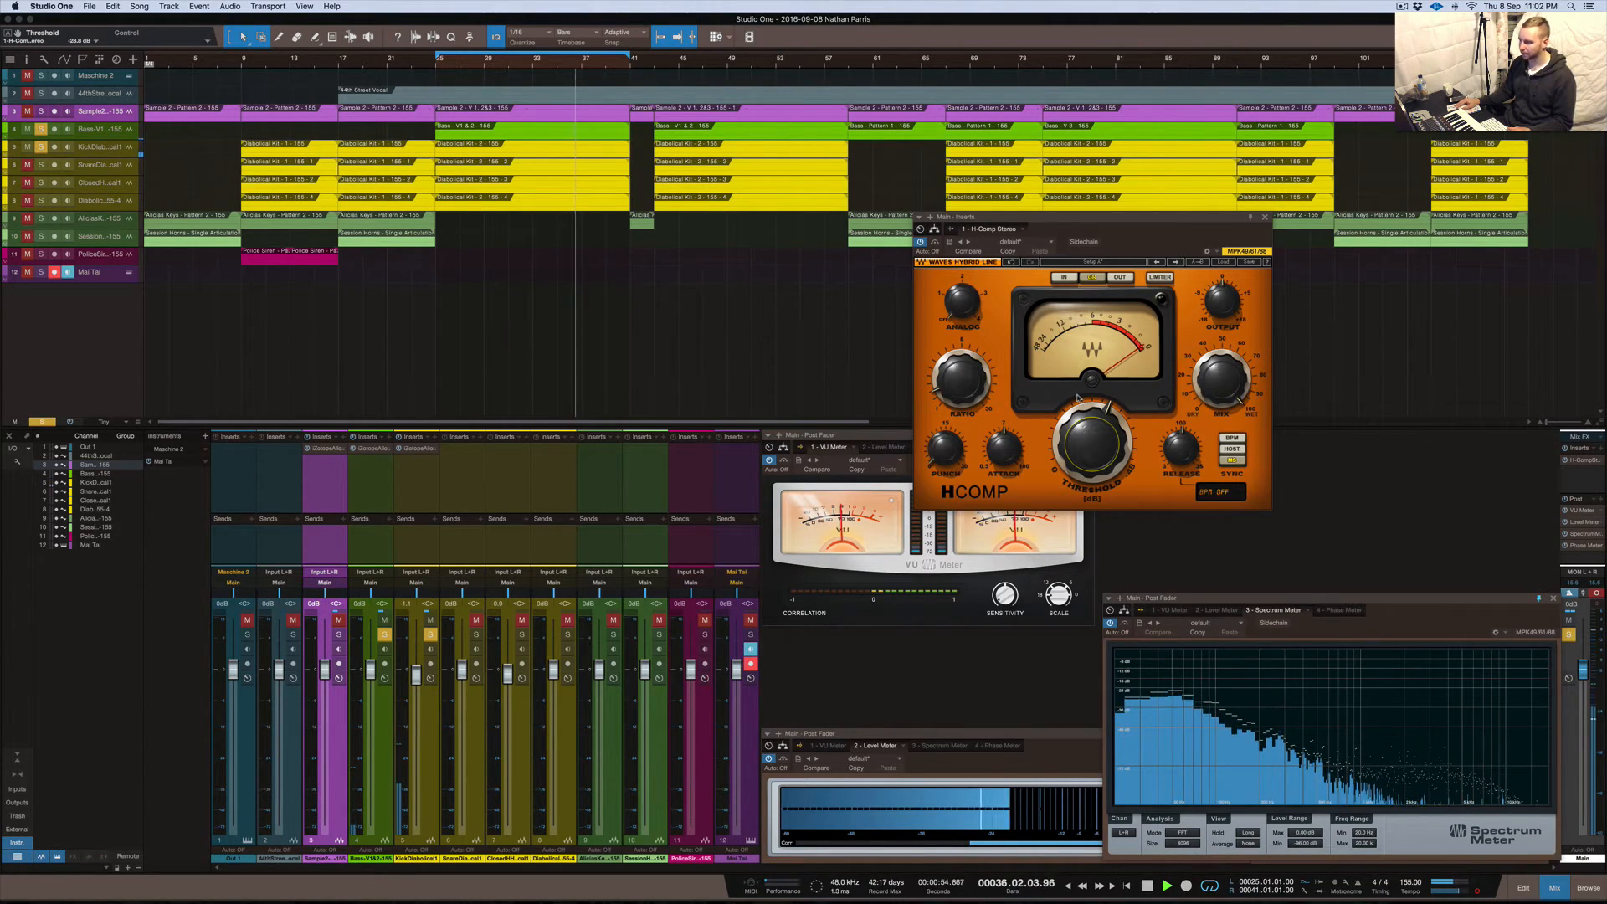
drag(1083, 418, 1083, 419)
drag(1209, 374, 1212, 369)
key(space)
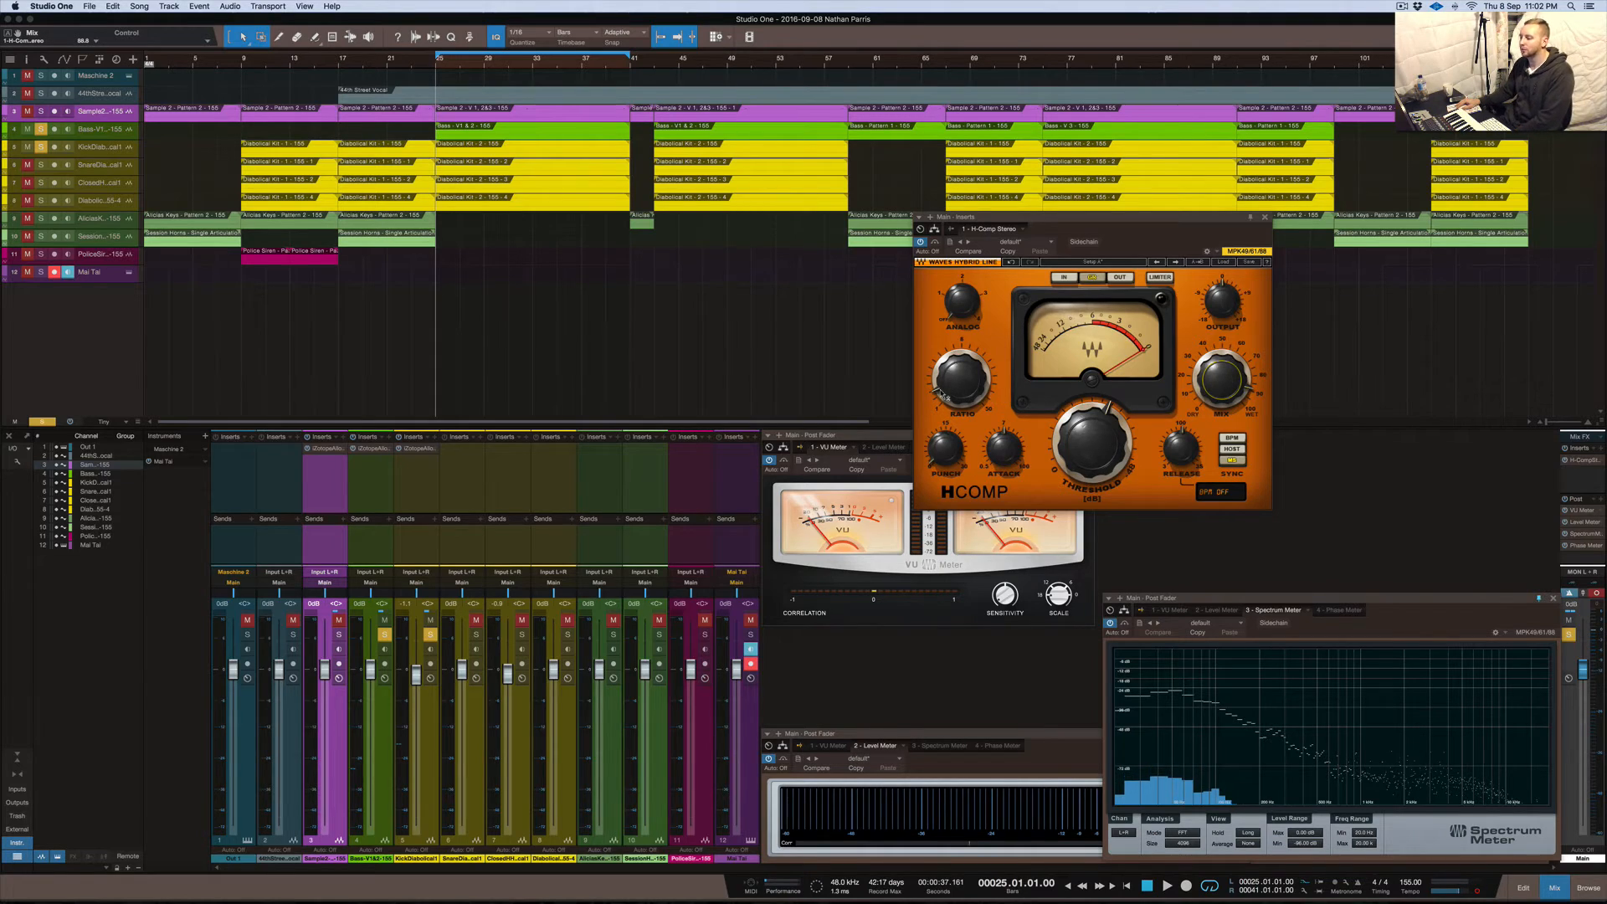
Adjust the ratio of H-Comp on the Main output and sync its tempo to the host
click(961, 379)
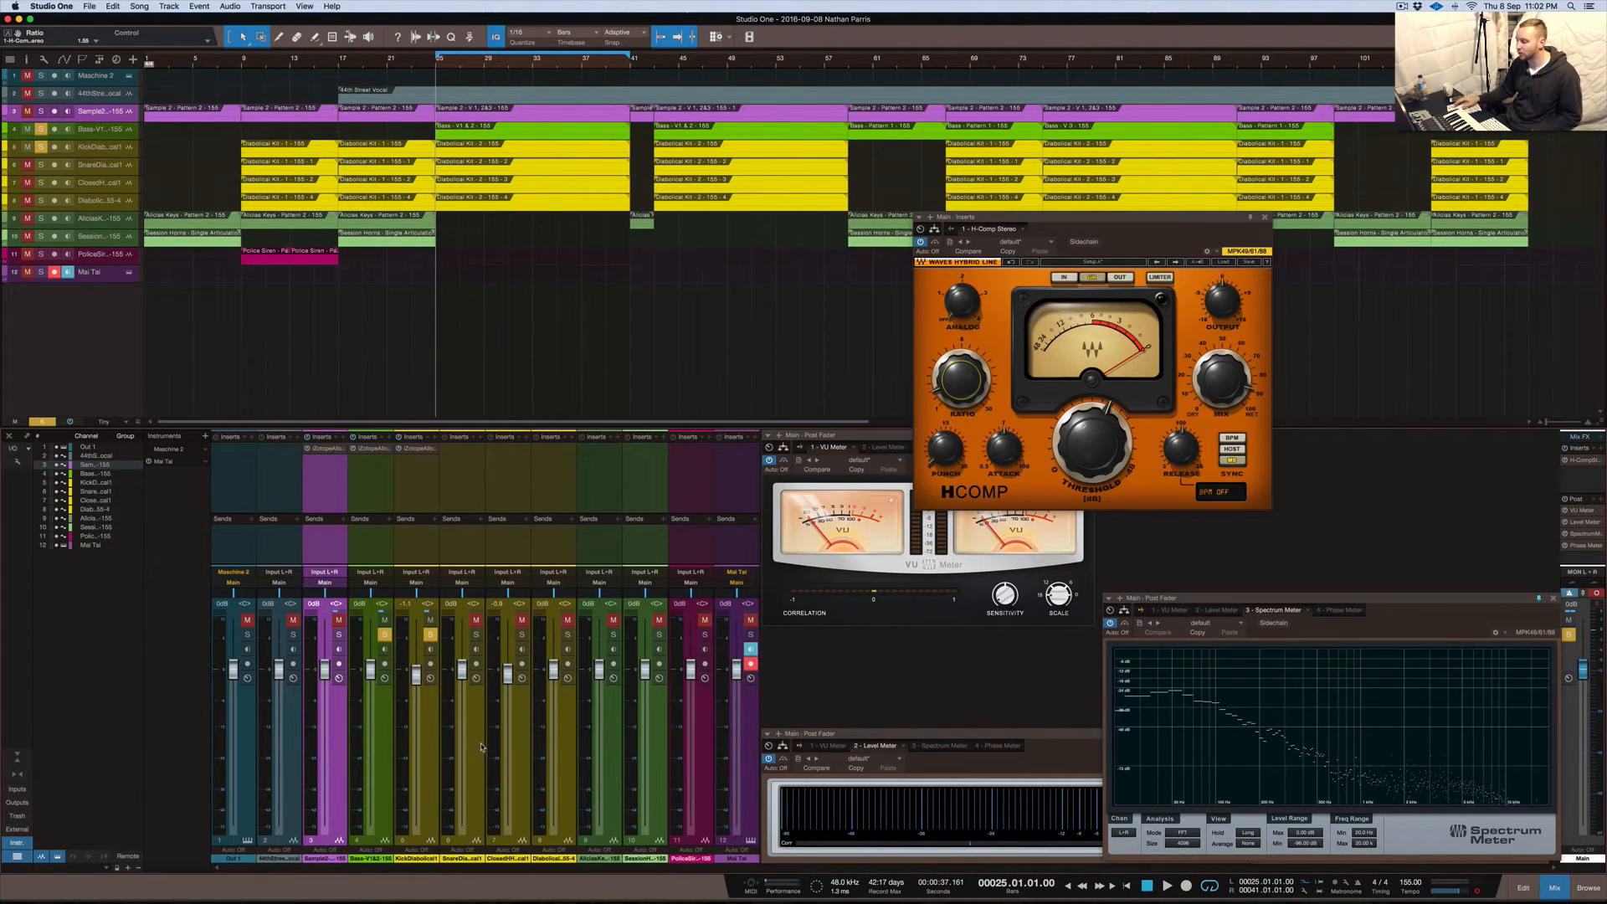
click(877, 437)
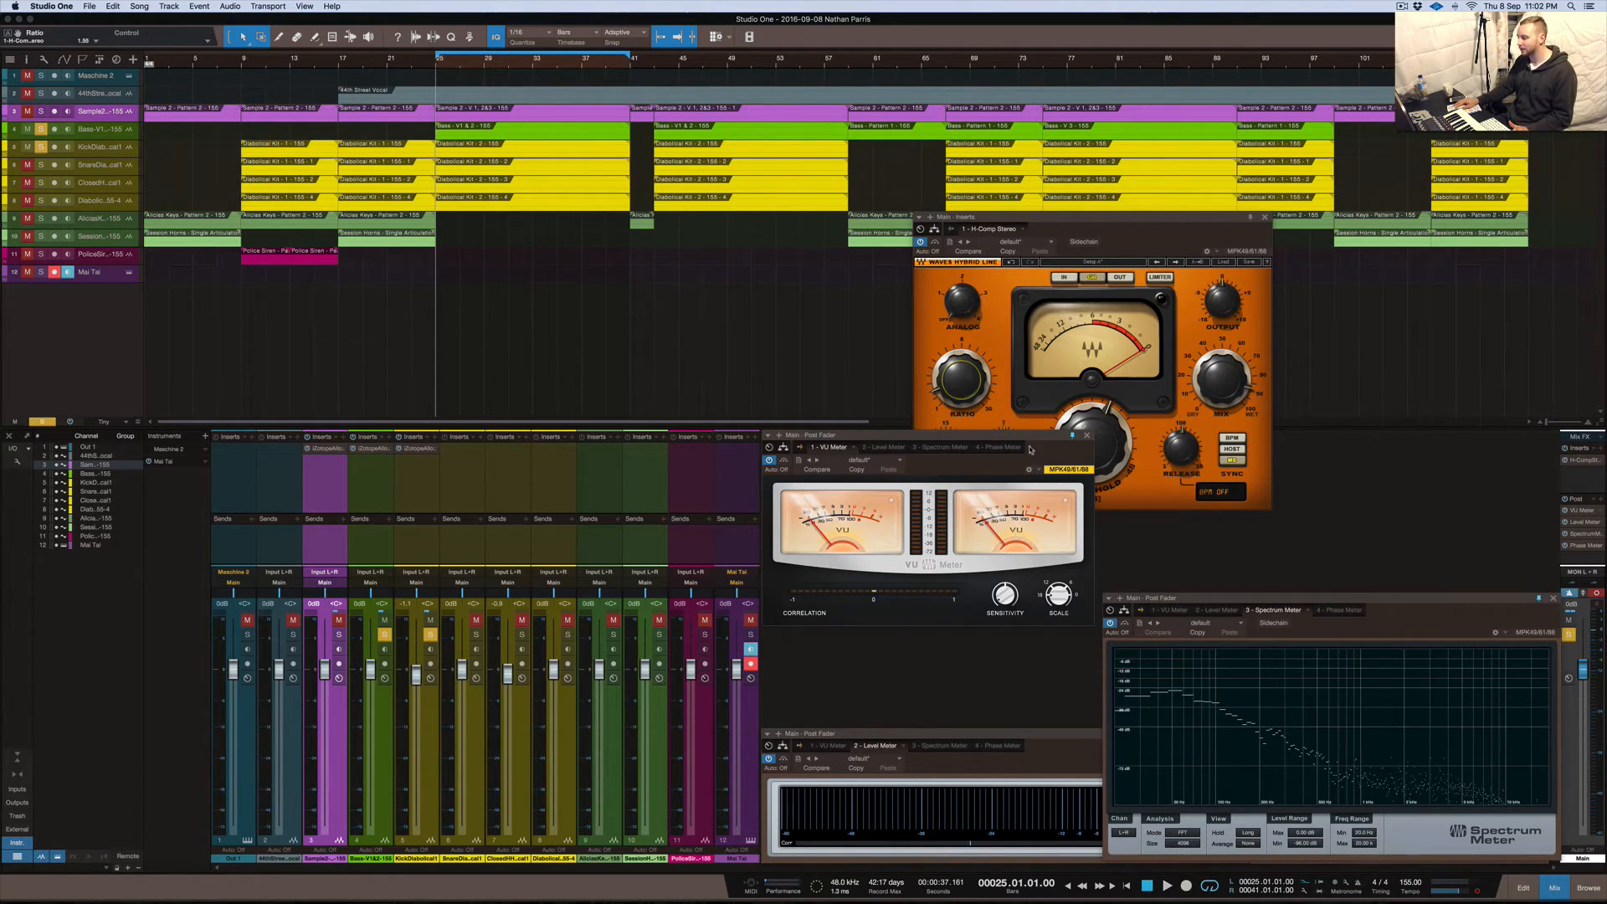
click(1168, 471)
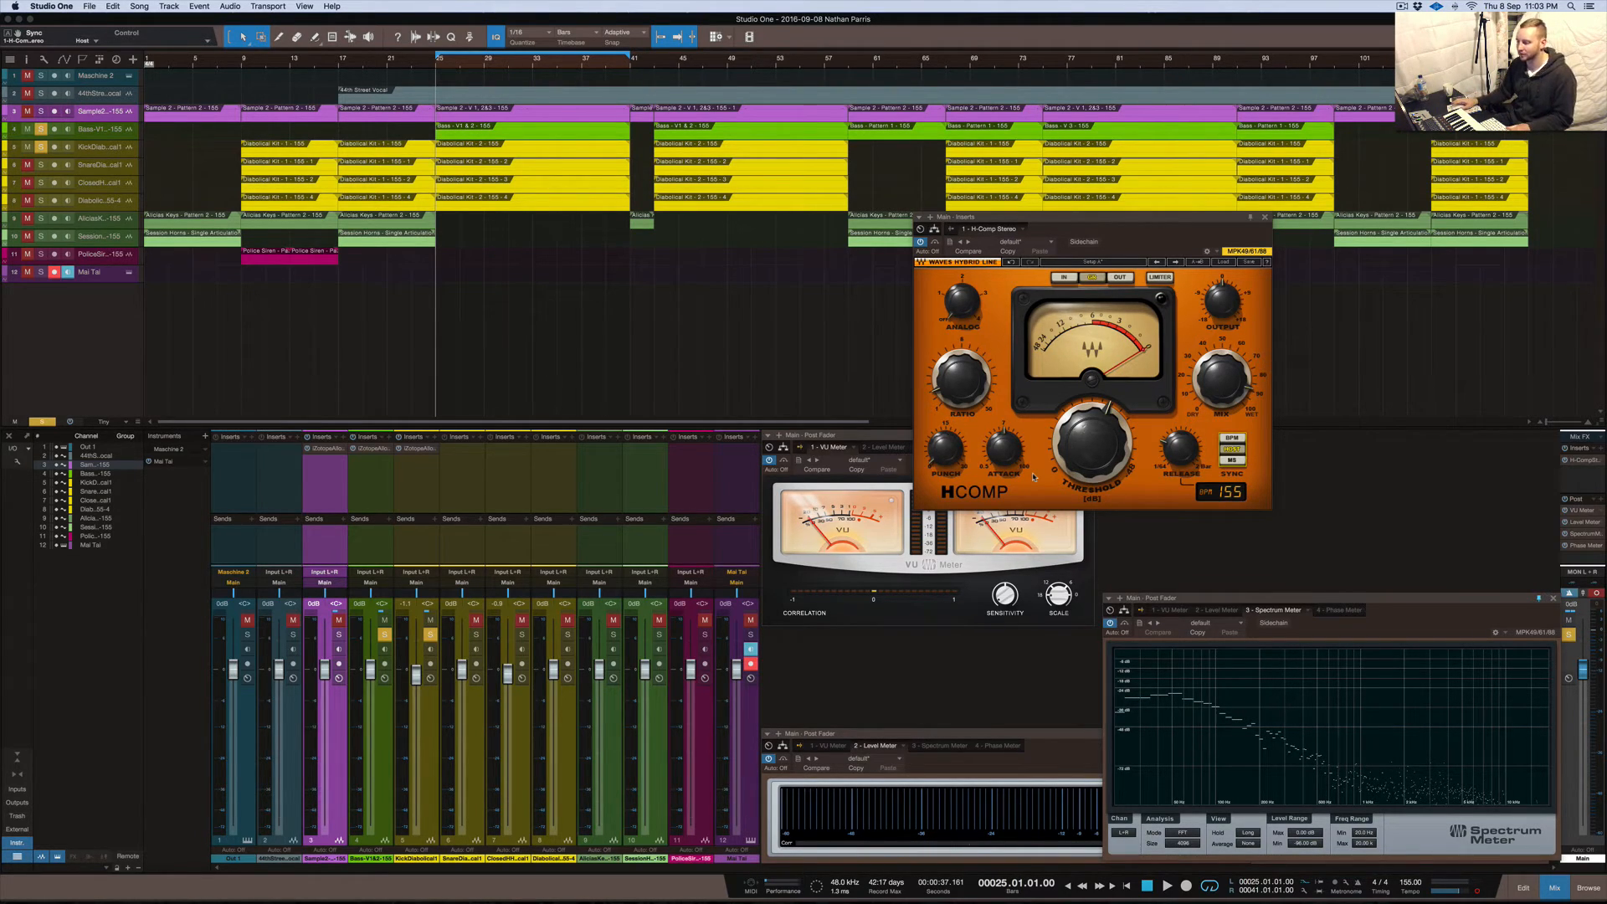
Adjust H-Comp's release and set its attack to 46.4 ms while the bass and kick play
key(space)
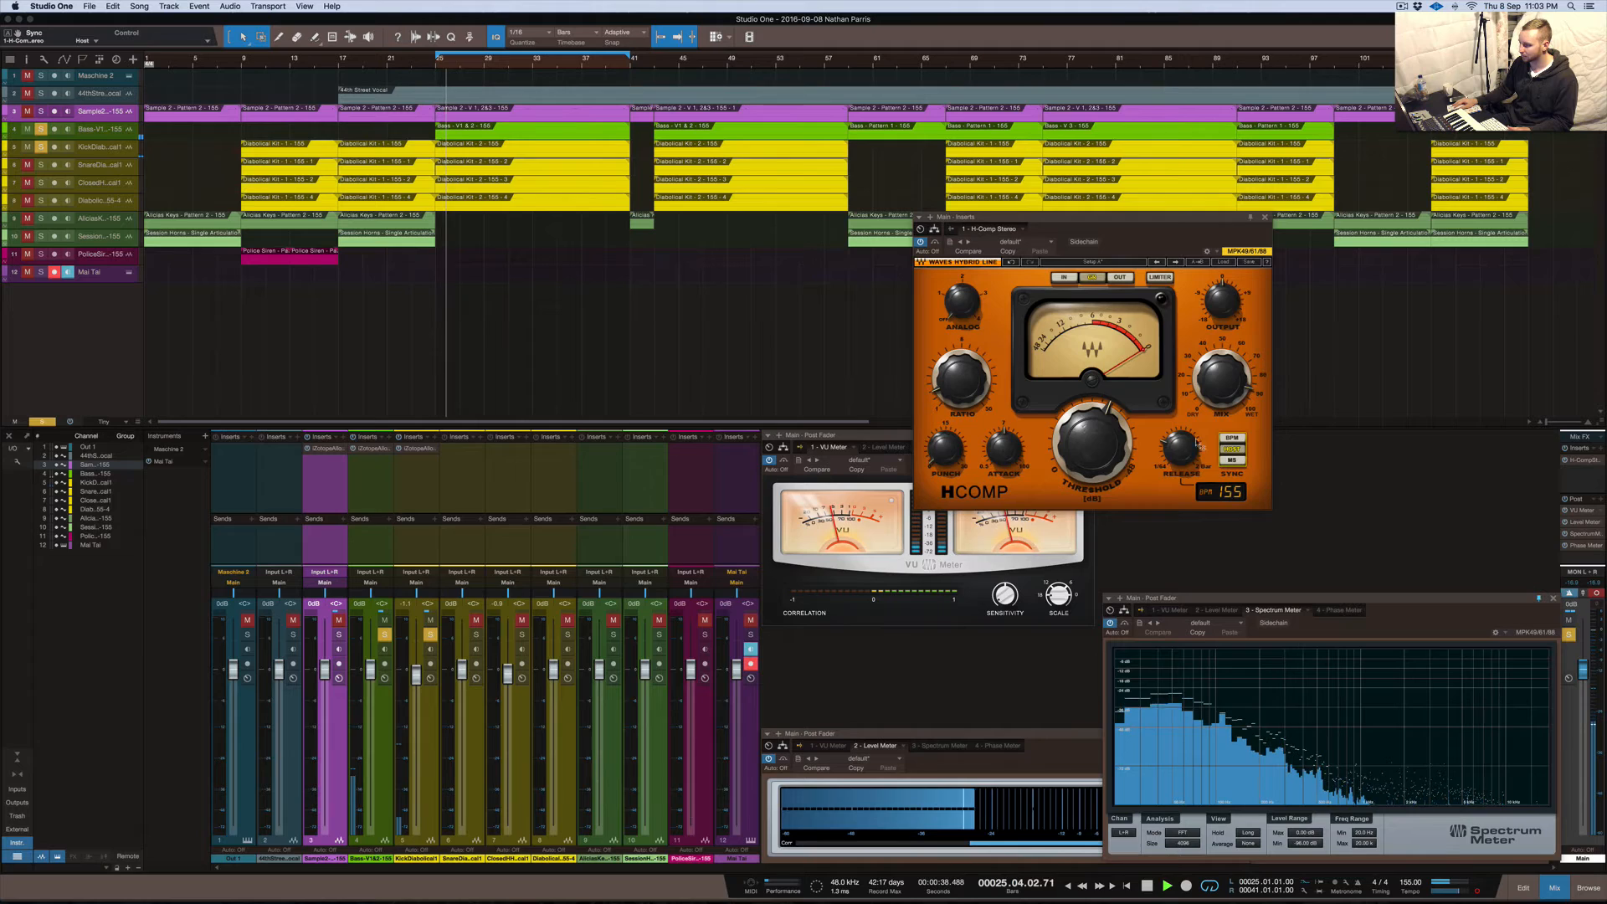
drag(1175, 449, 1175, 377)
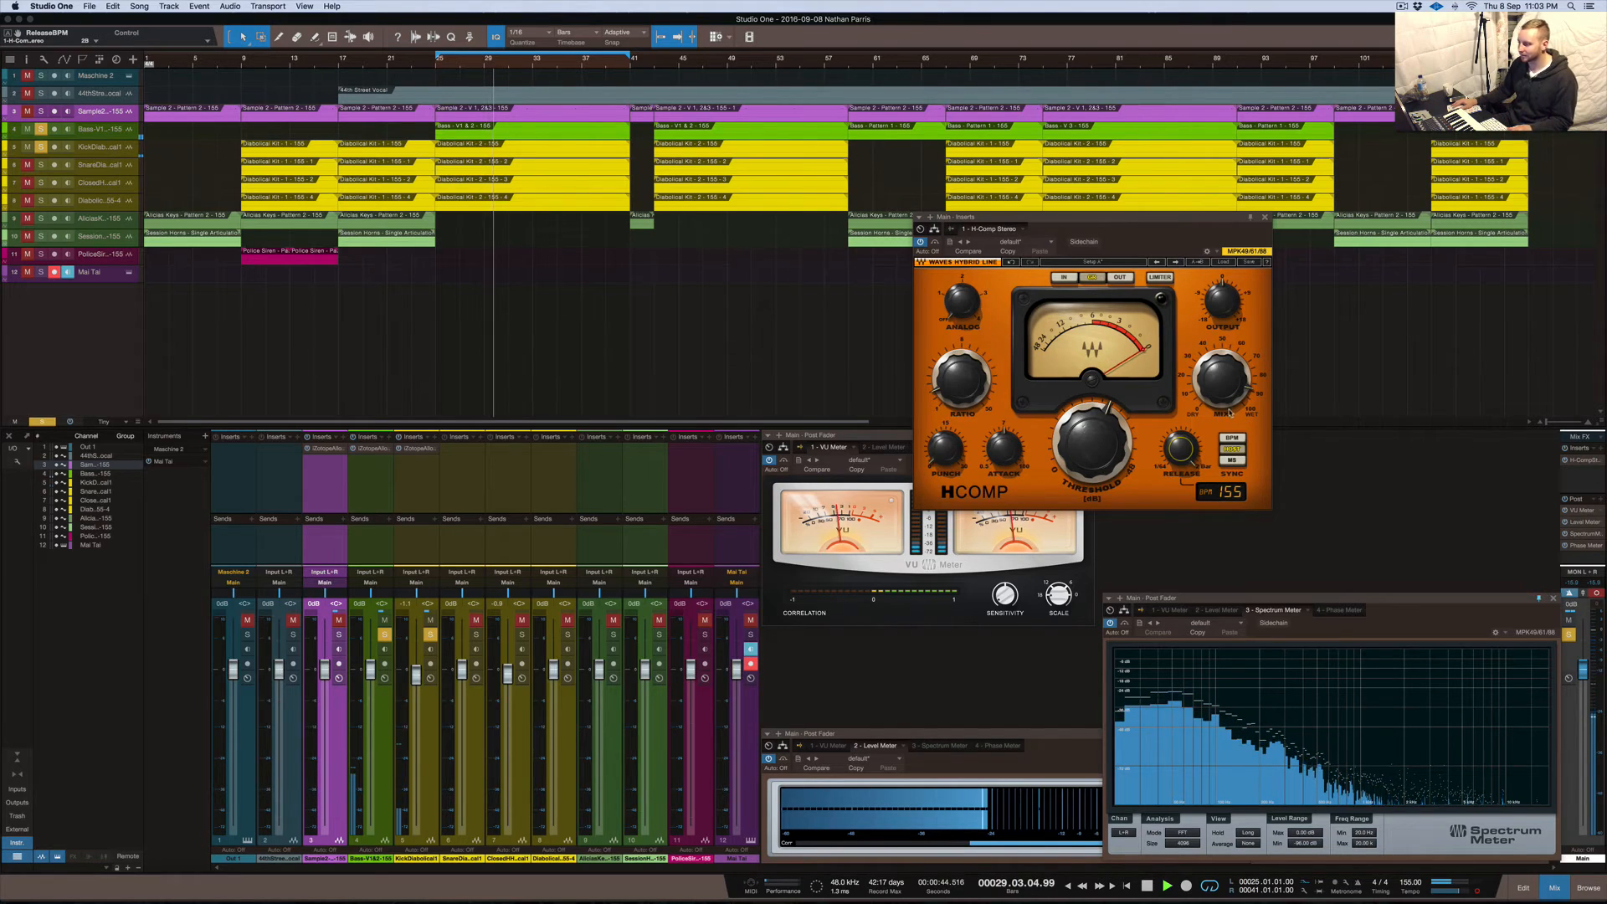
drag(1178, 452, 1178, 477)
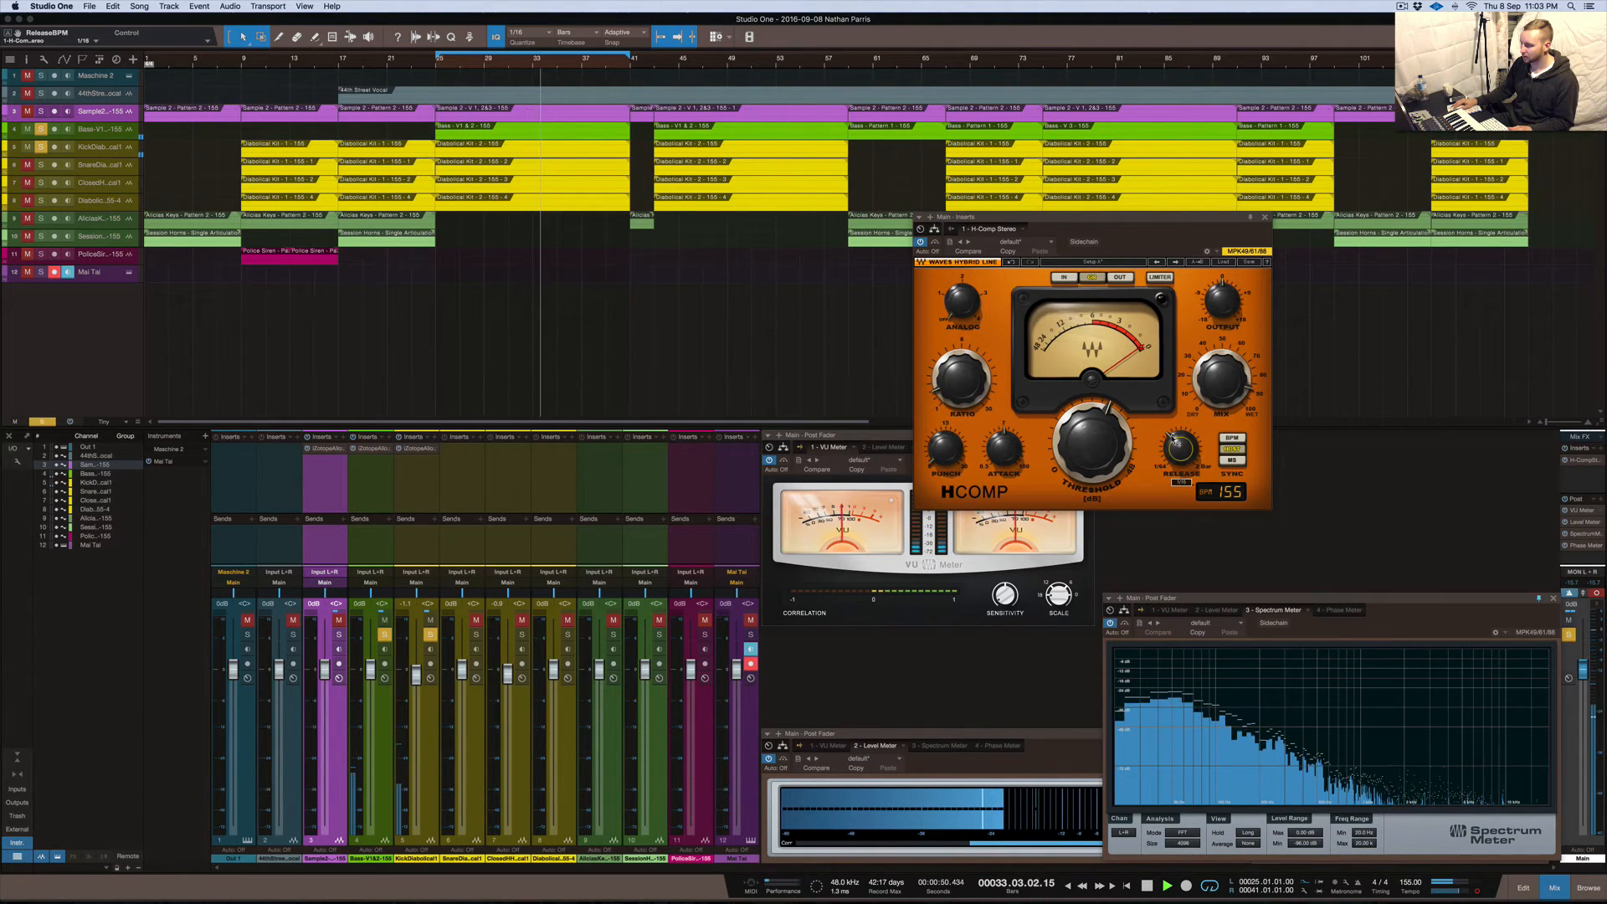
drag(1008, 443, 1012, 437)
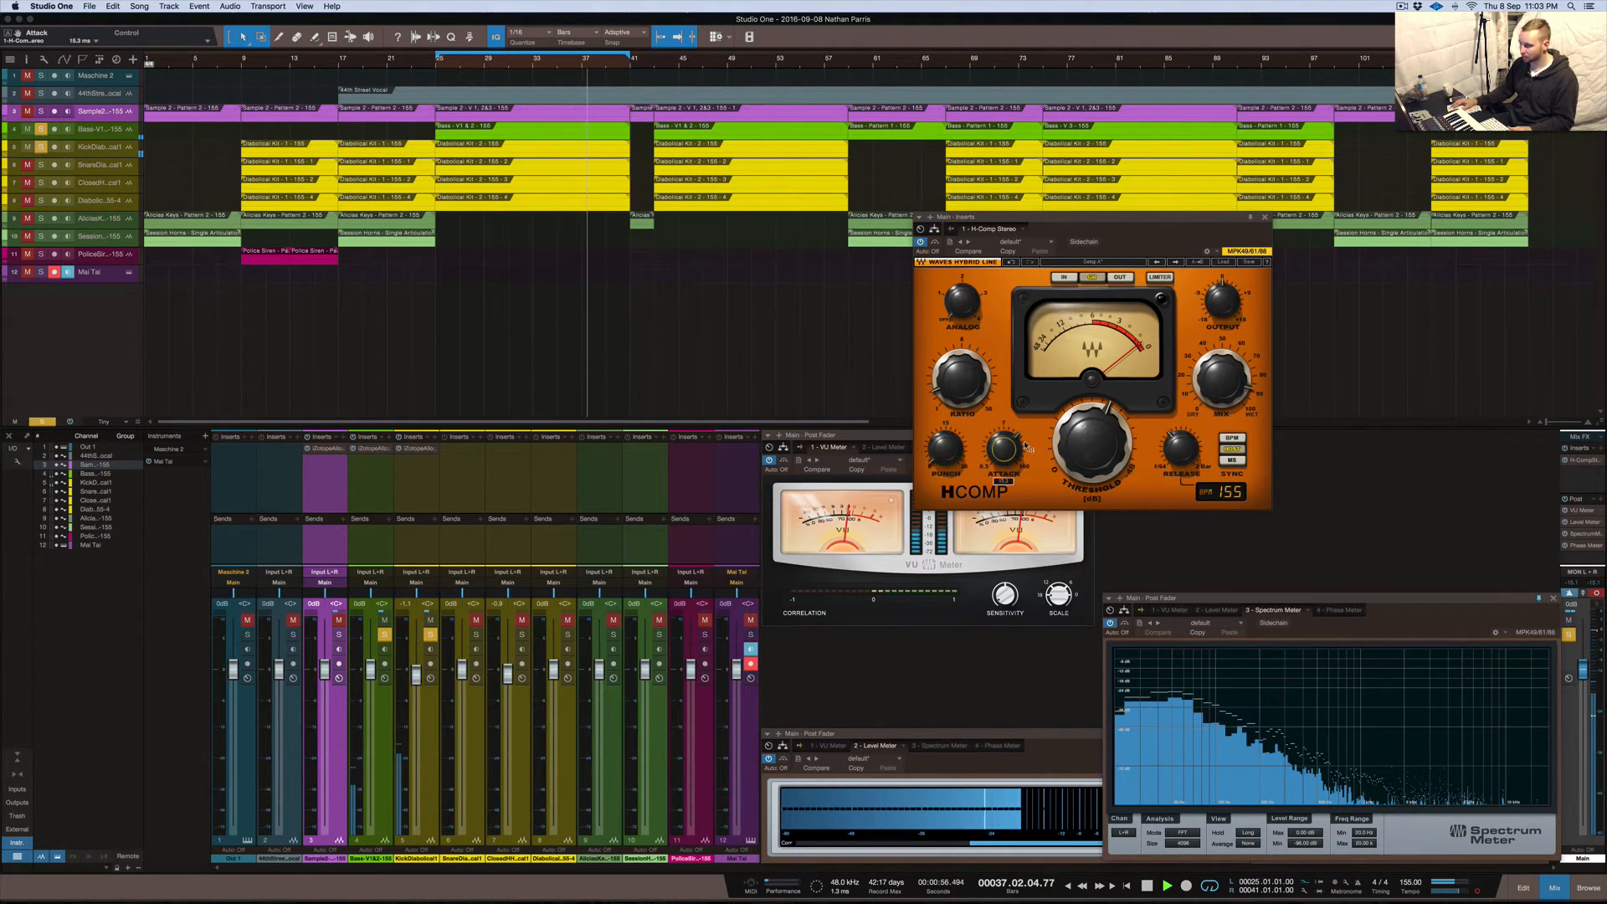
mouse_move(1012, 442)
mouse_down()
mouse_move(1012, 376)
mouse_move(1012, 413)
mouse_up()
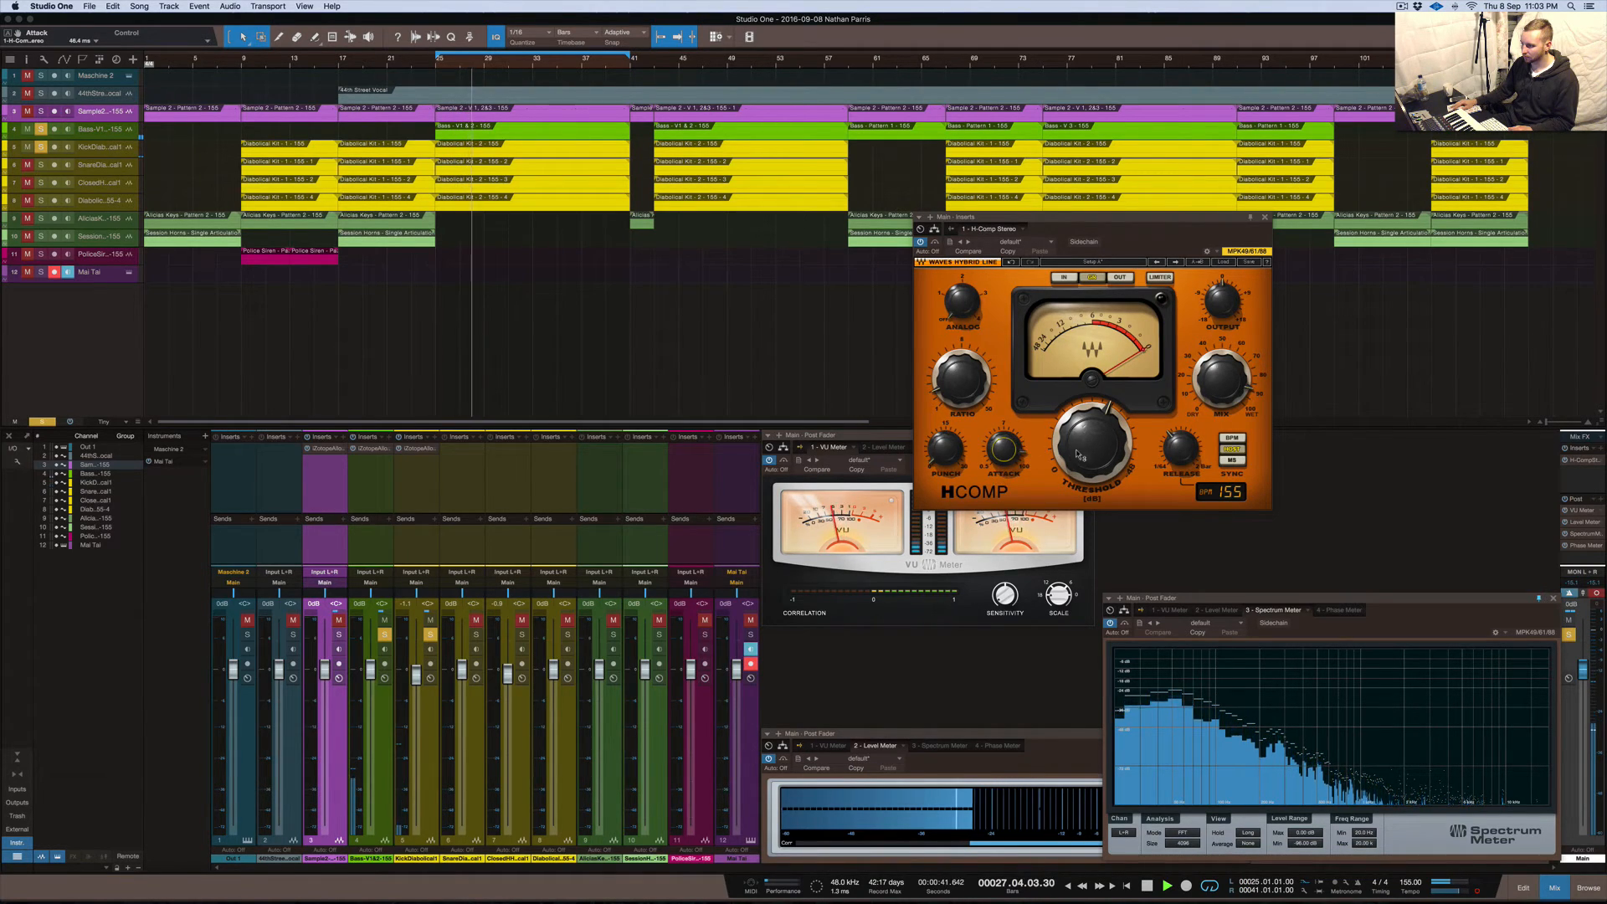
key(space)
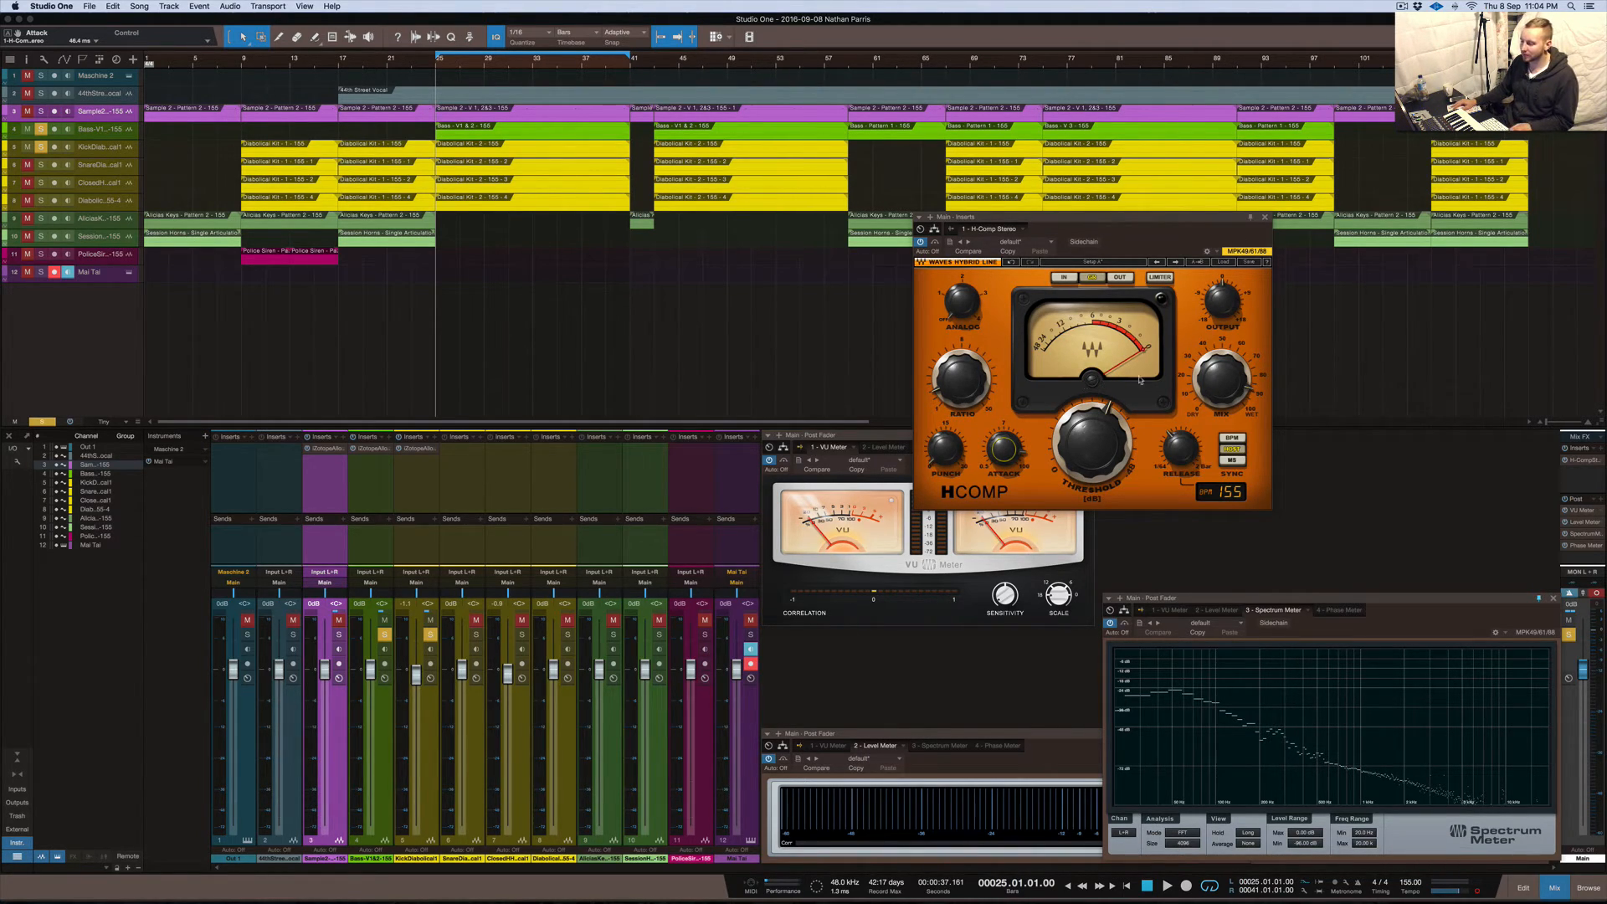
Audition the compressed bass and kick once more and close the H-Comp window
key(space)
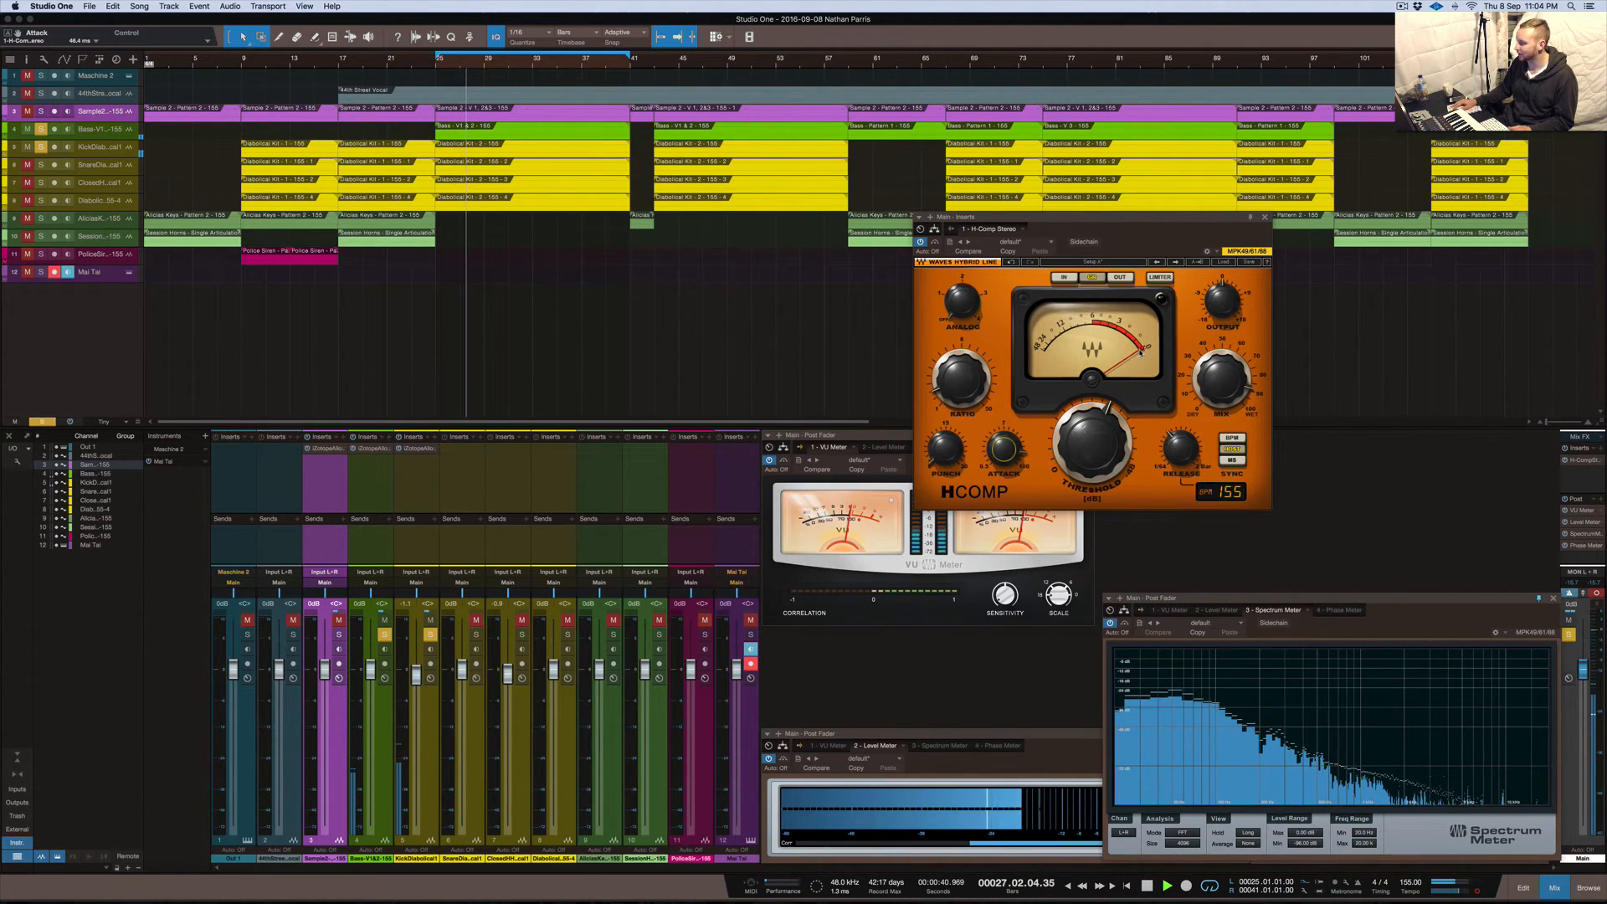
key(space)
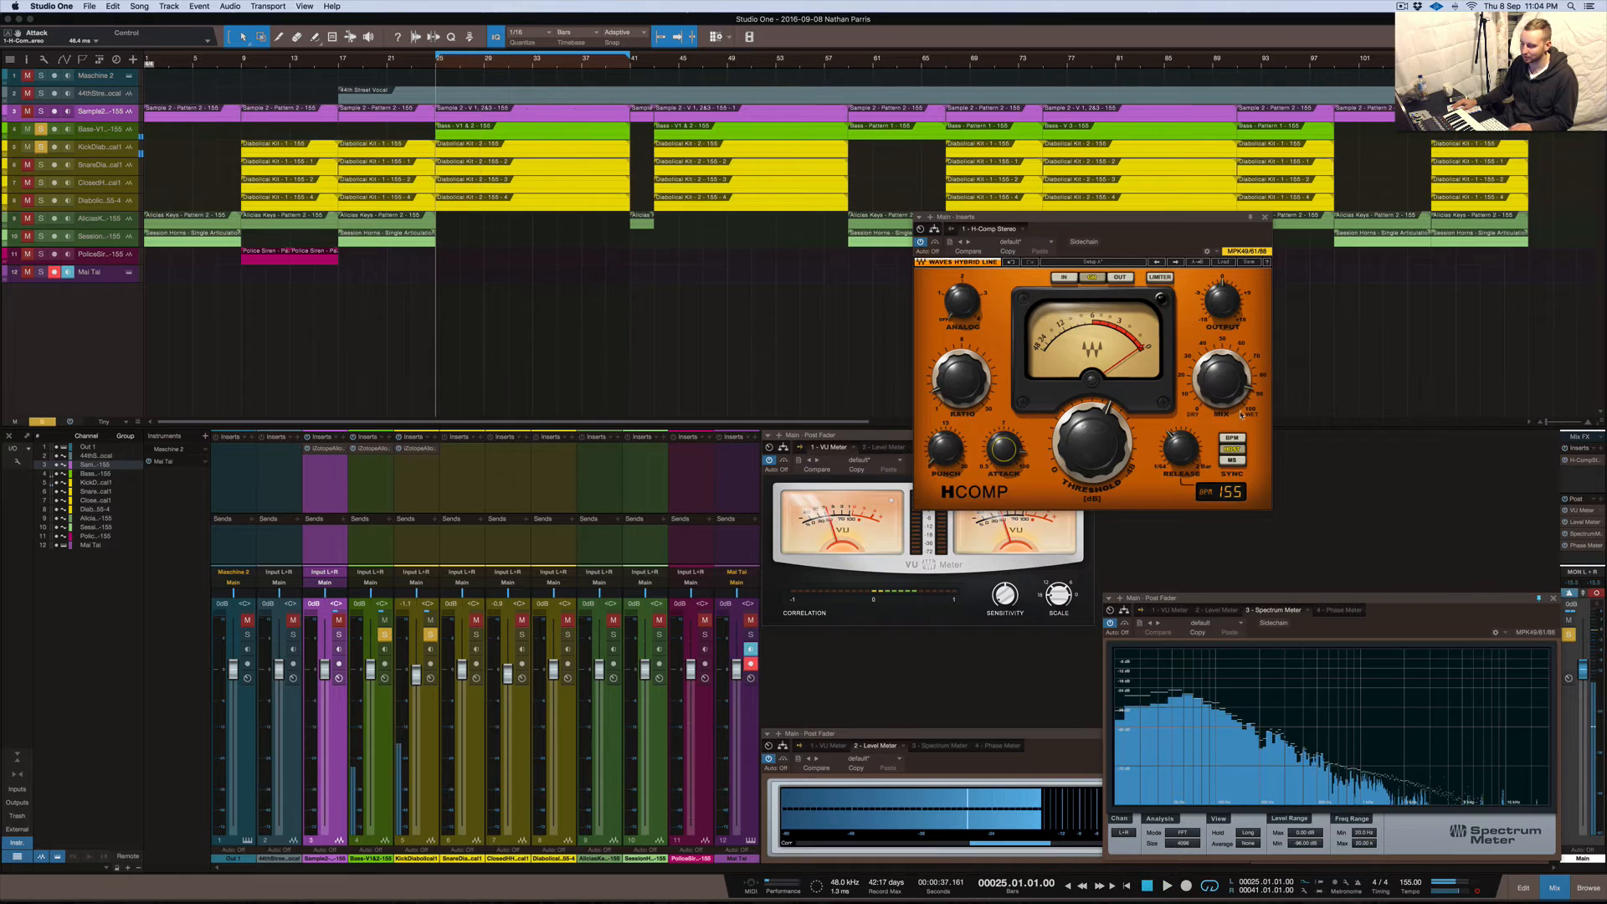
click(1266, 217)
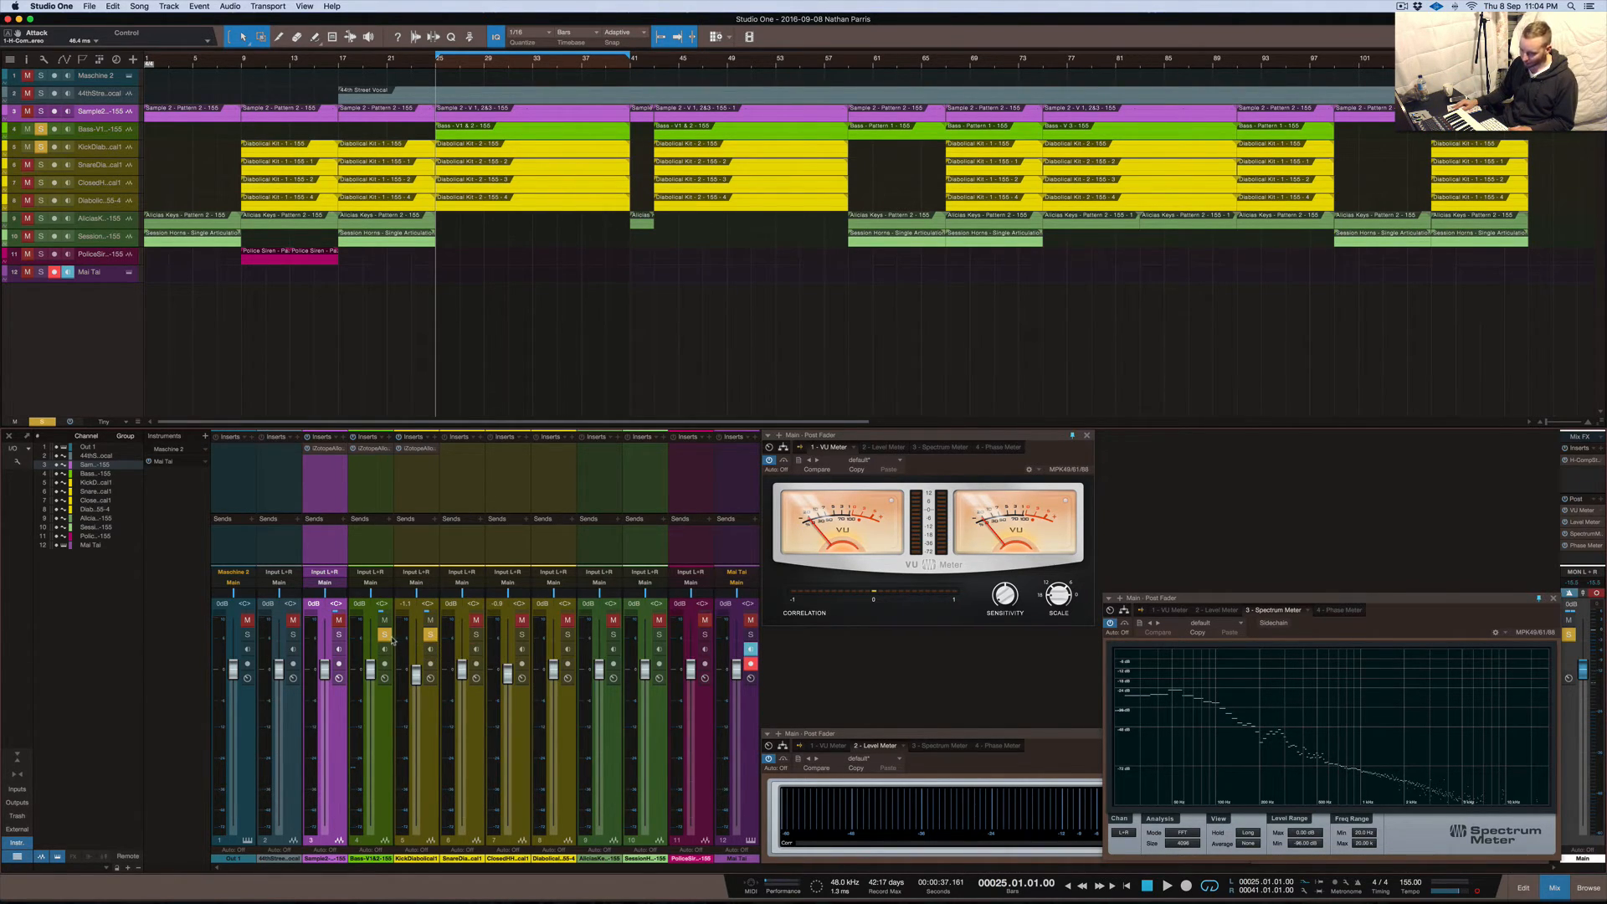
Solo the sample alongside the bass and kick and lower its fader to about -0.9 dB during playback
click(340, 638)
key(space)
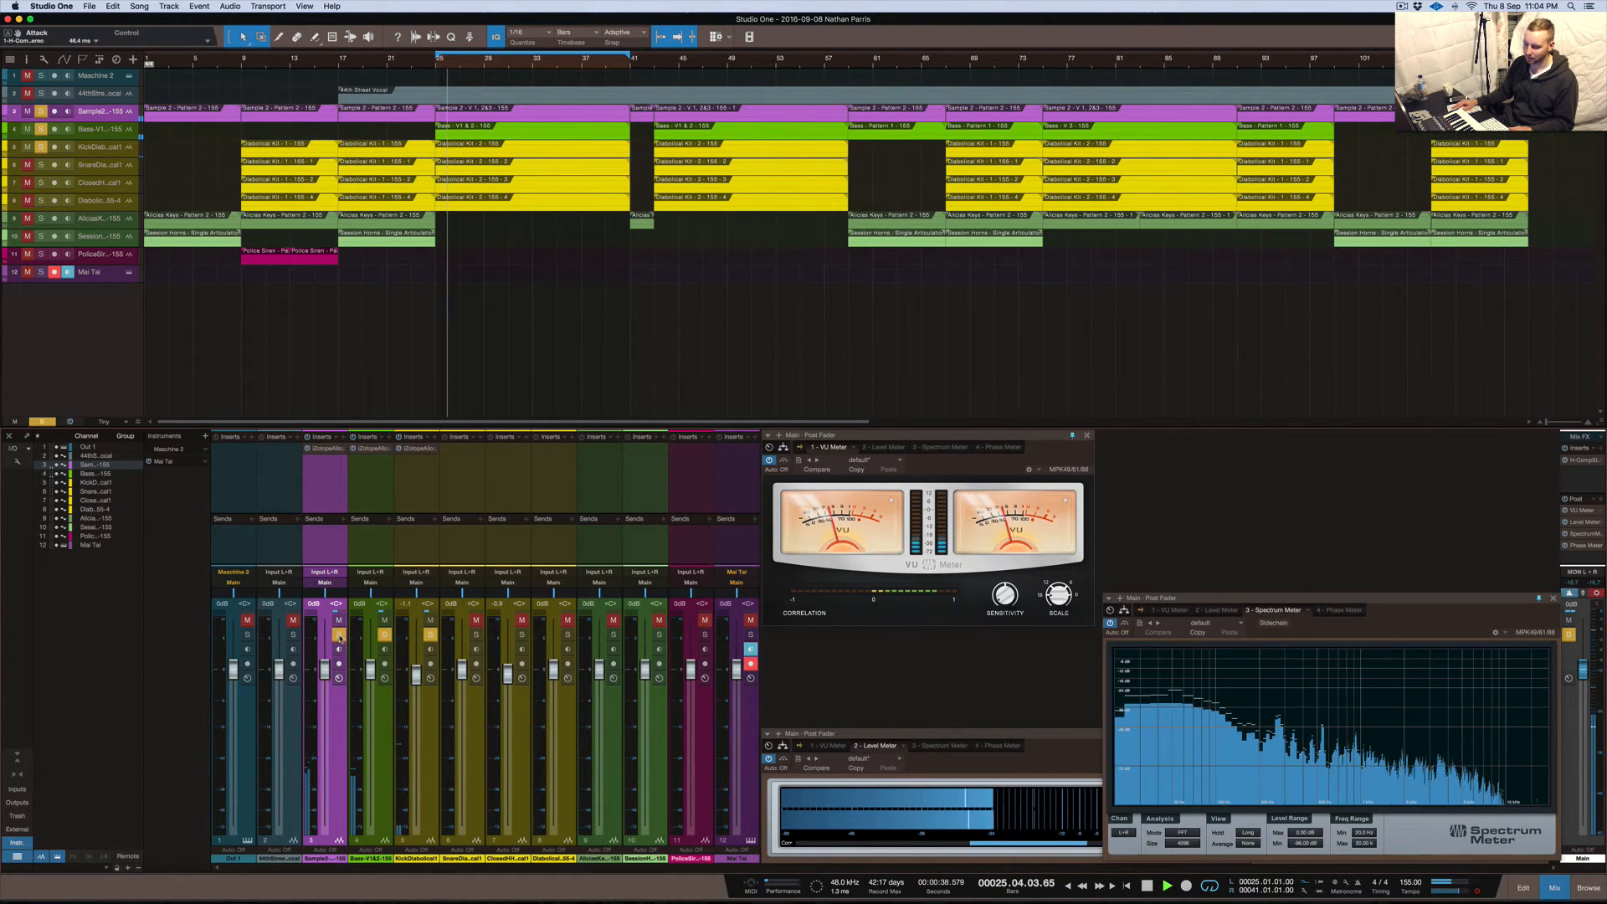
drag(324, 667, 328, 672)
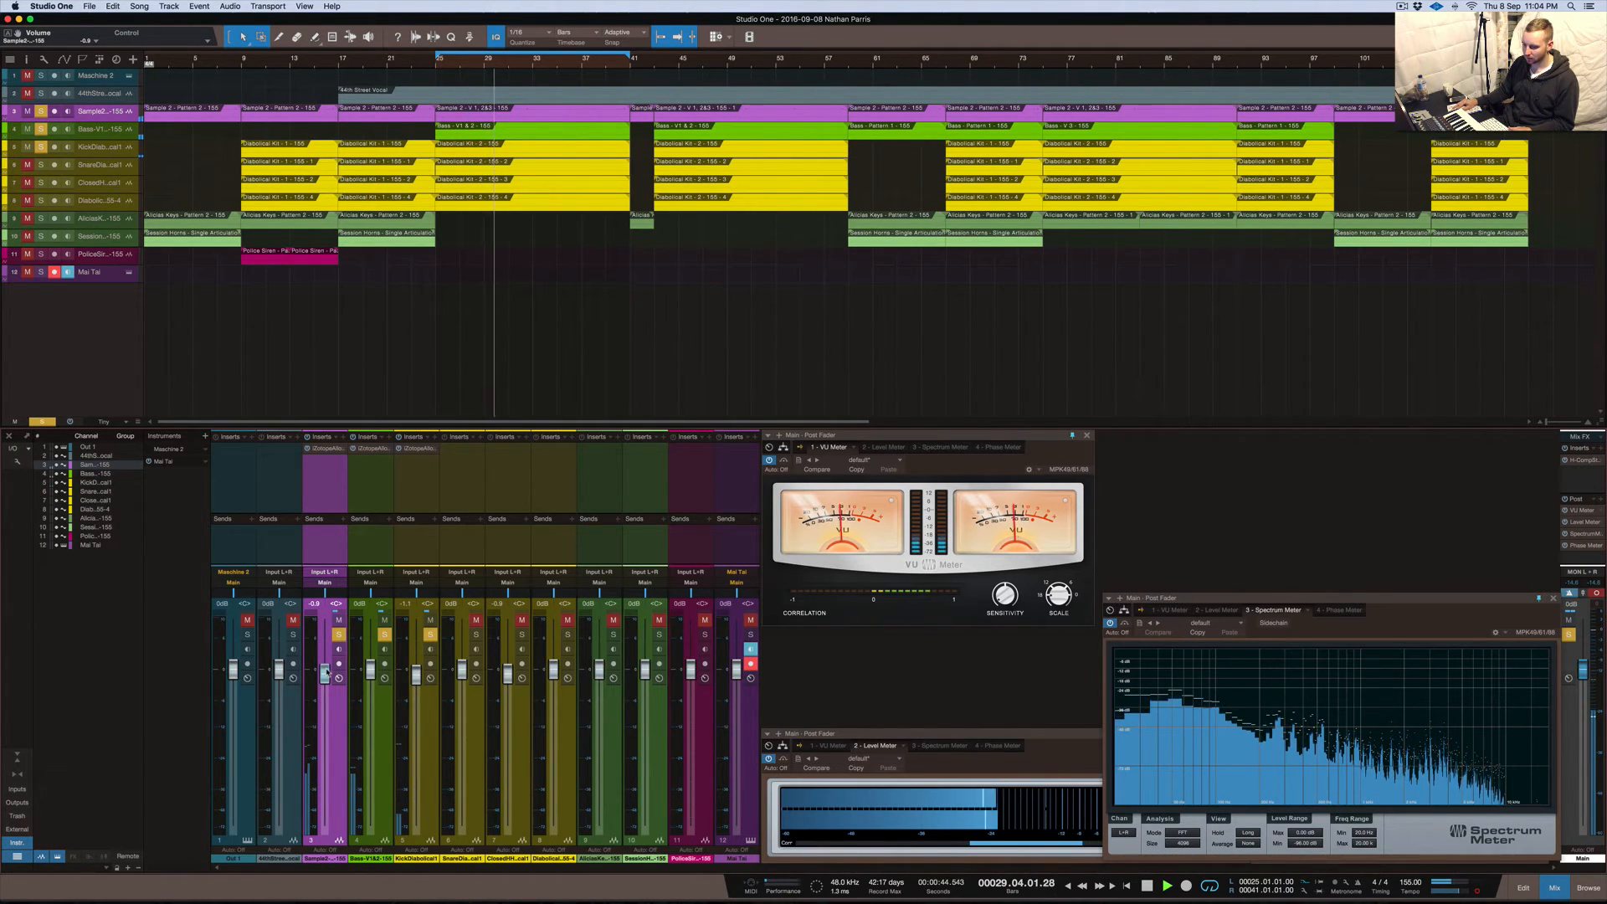
drag(328, 673, 328, 674)
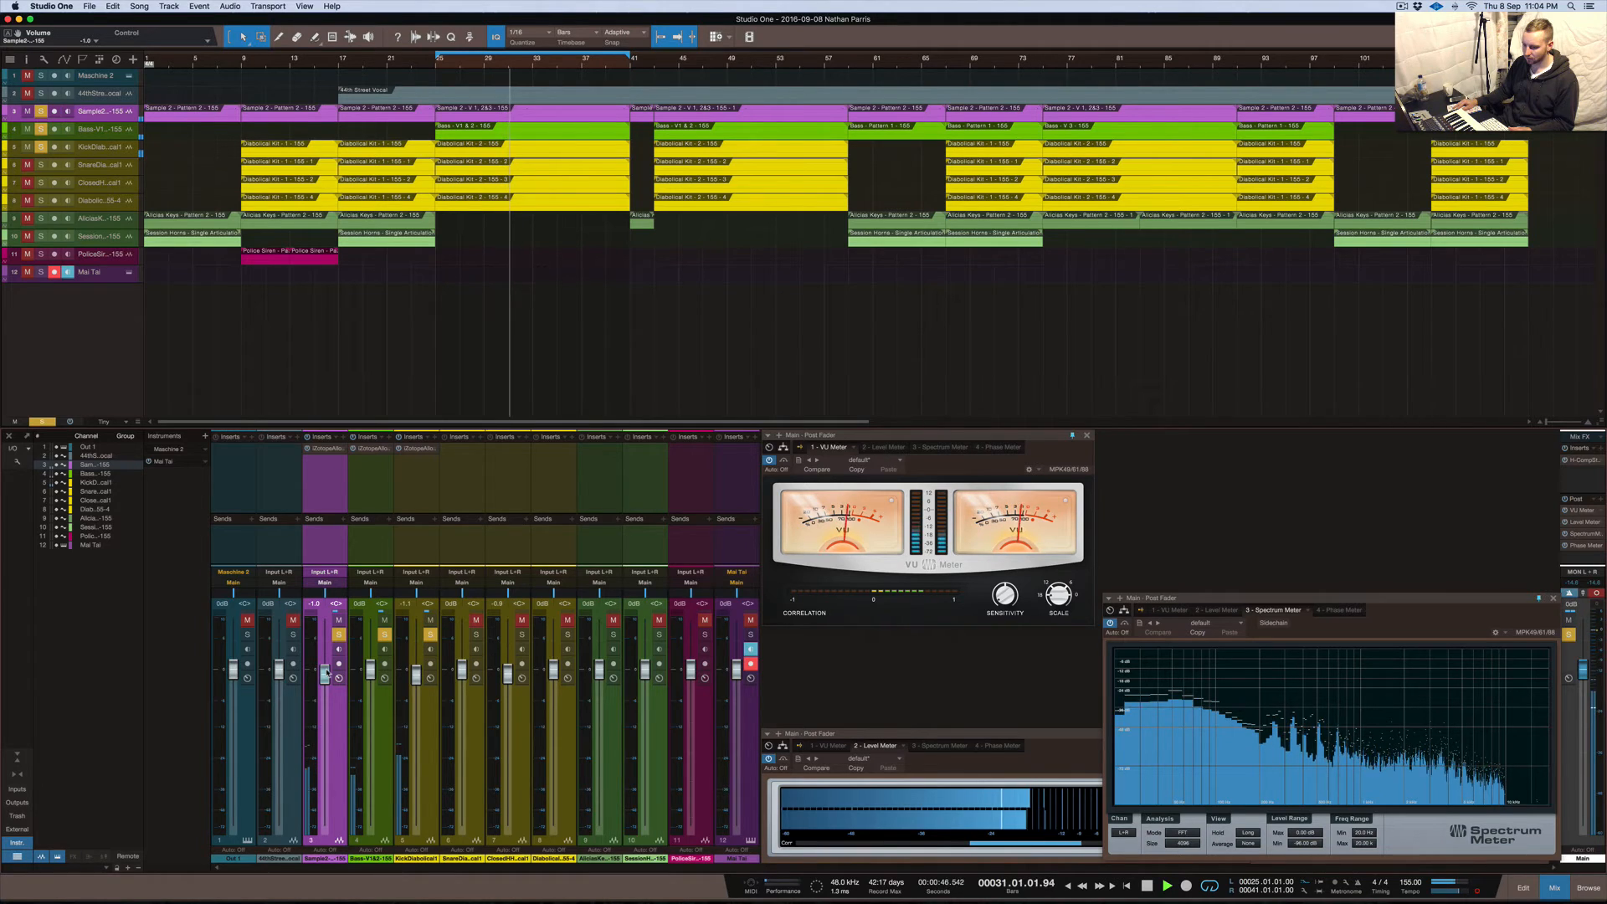
drag(327, 673, 327, 672)
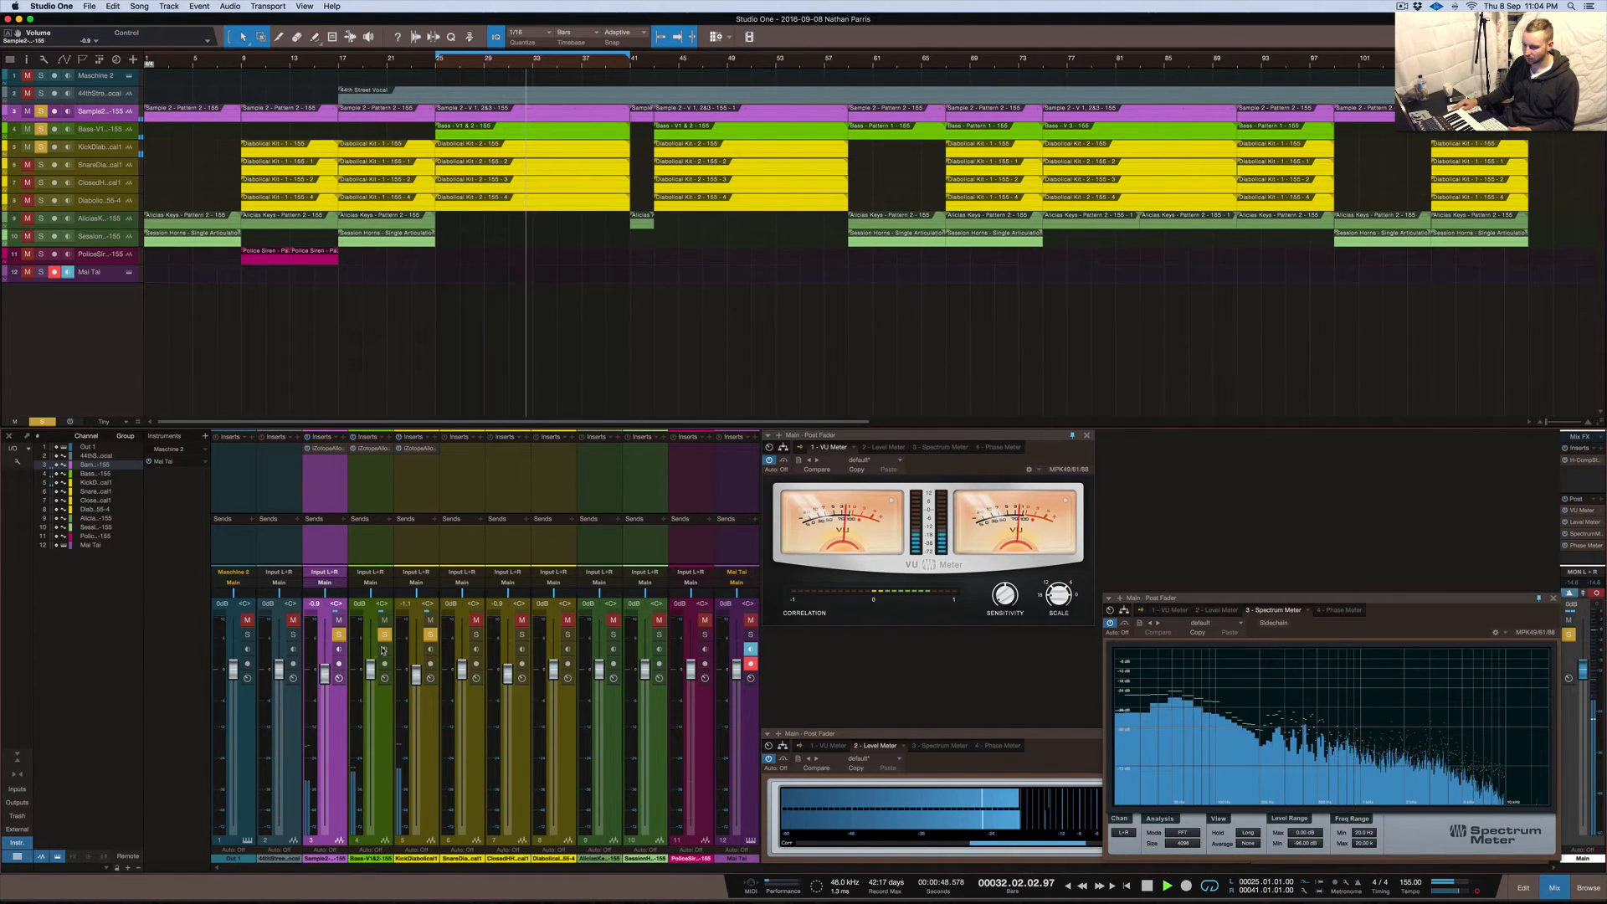
Add the snare and closed hat to the soloed channels and lower both faders slightly, the closed hat to about -1.3 dB
click(475, 636)
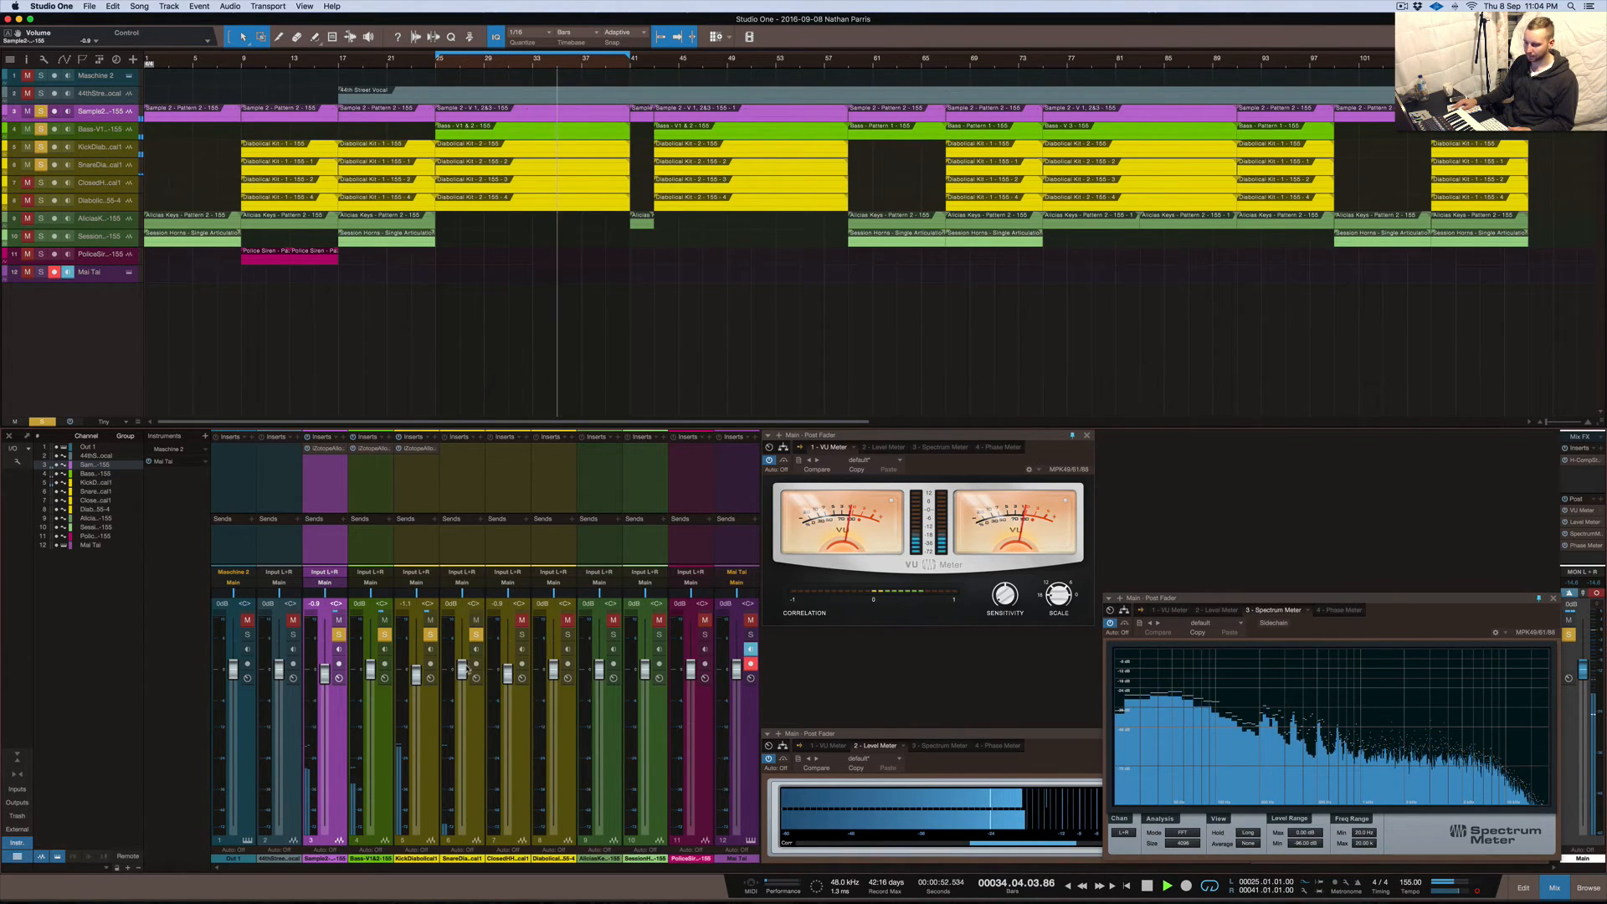
drag(464, 668, 465, 670)
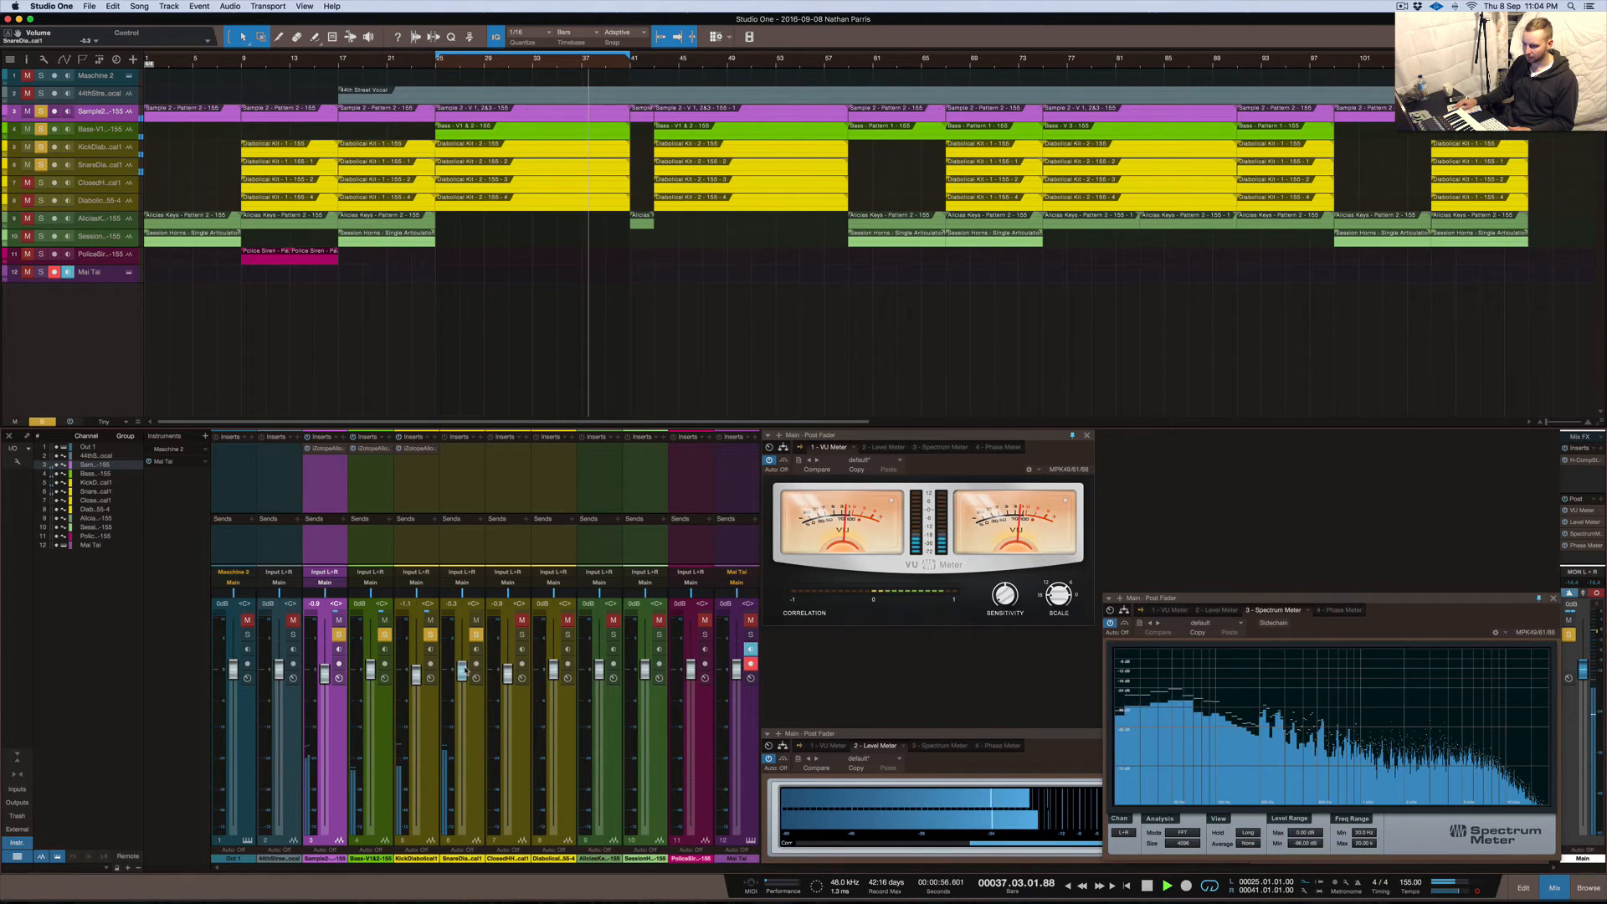
click(522, 635)
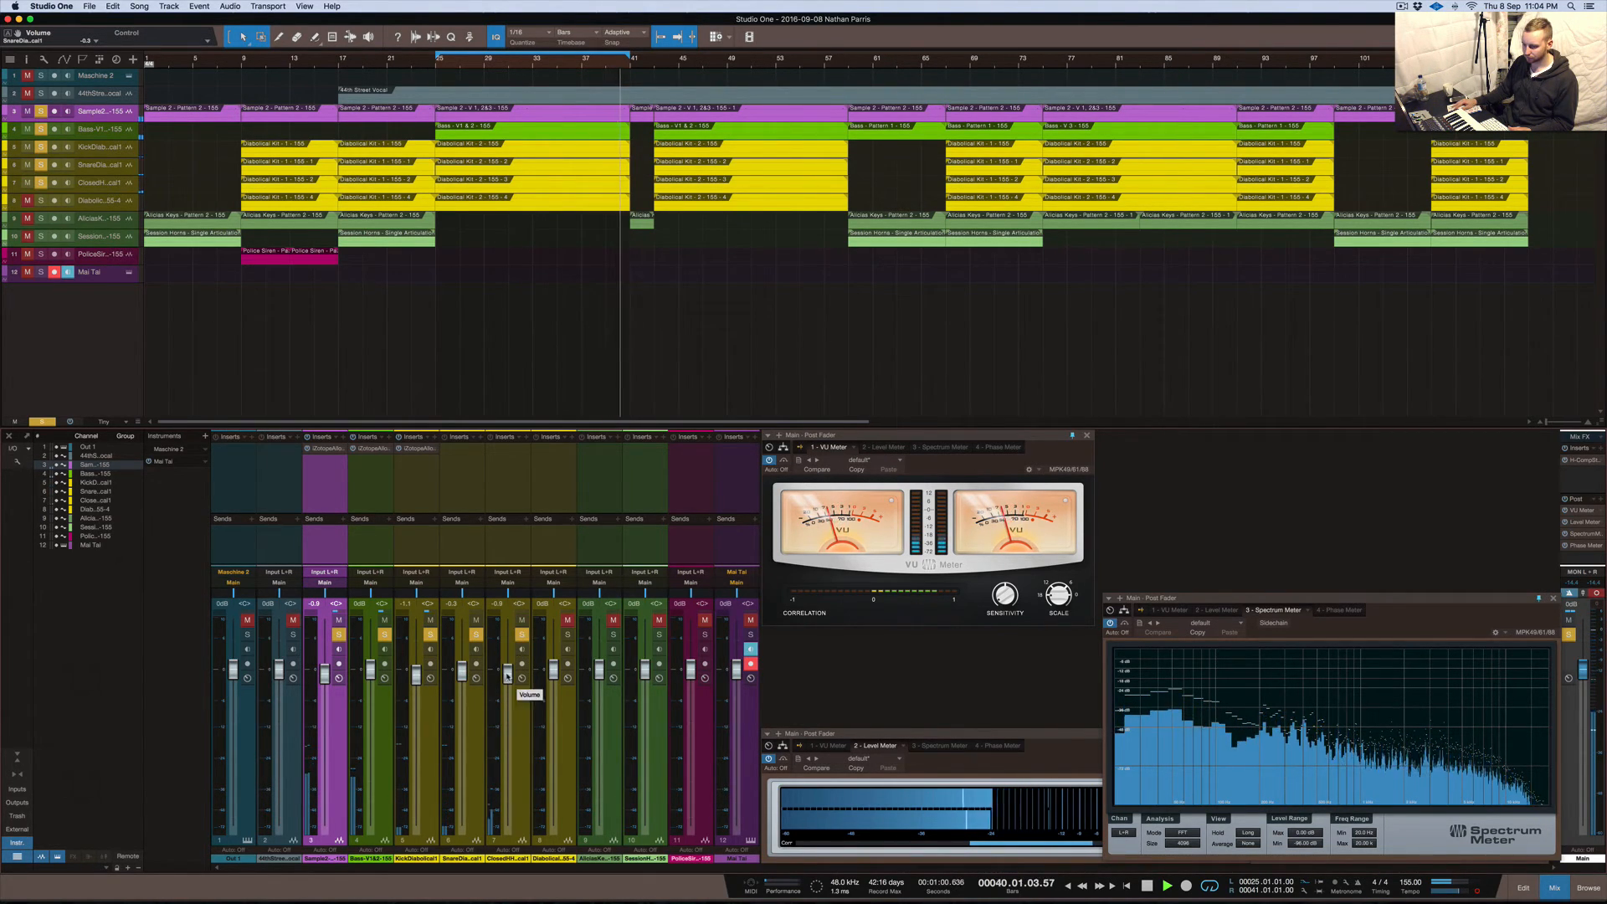
drag(510, 672, 510, 674)
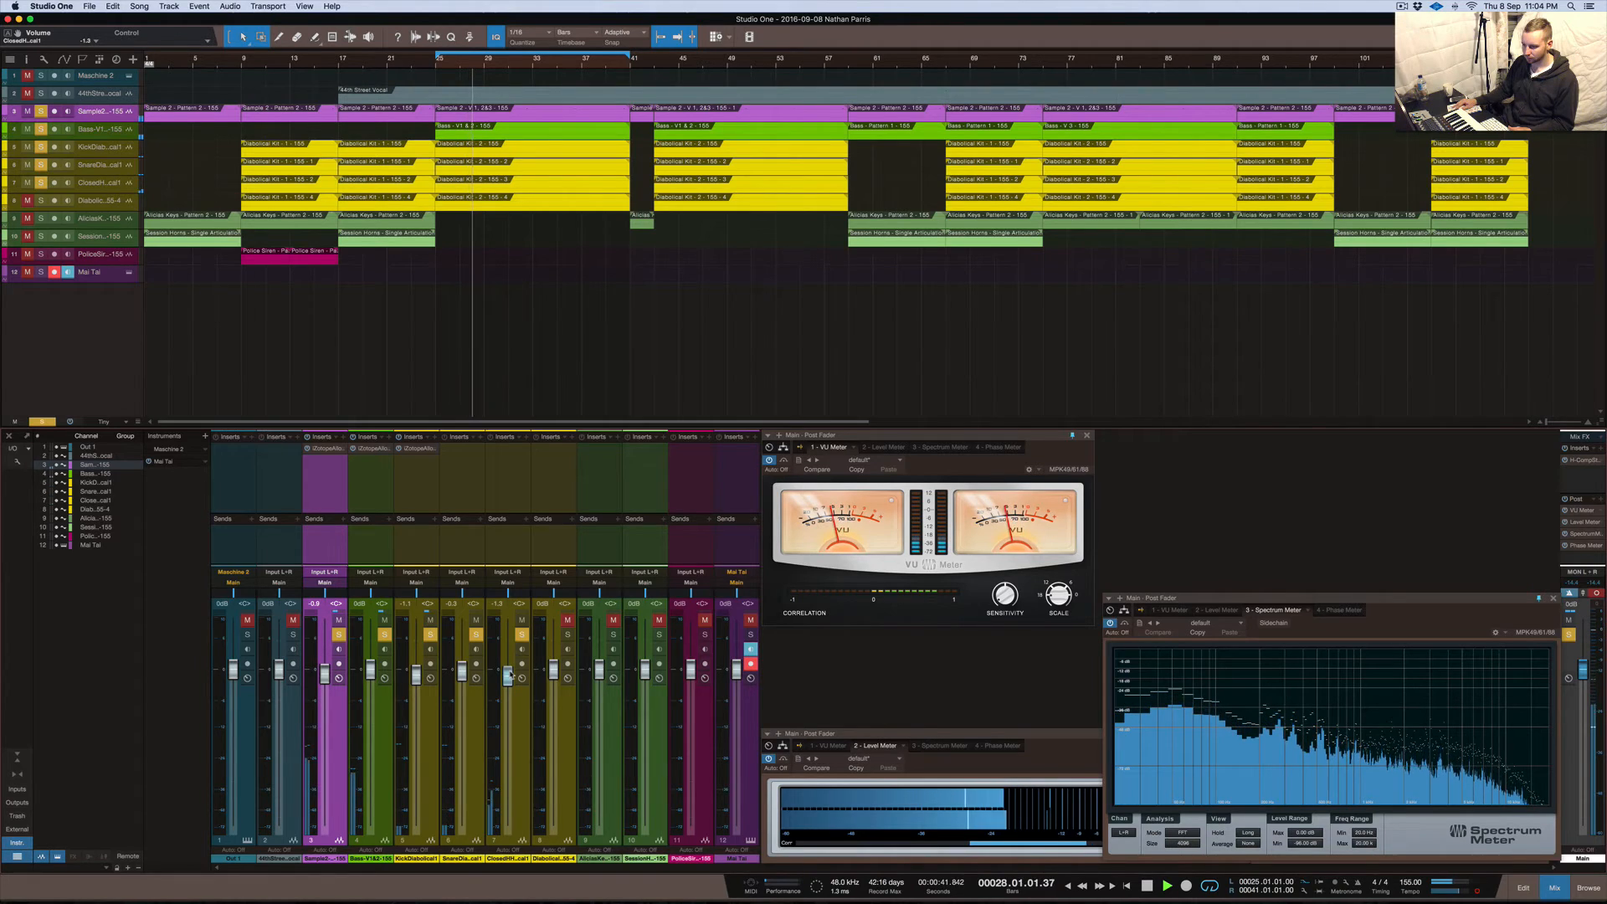
drag(511, 674, 511, 675)
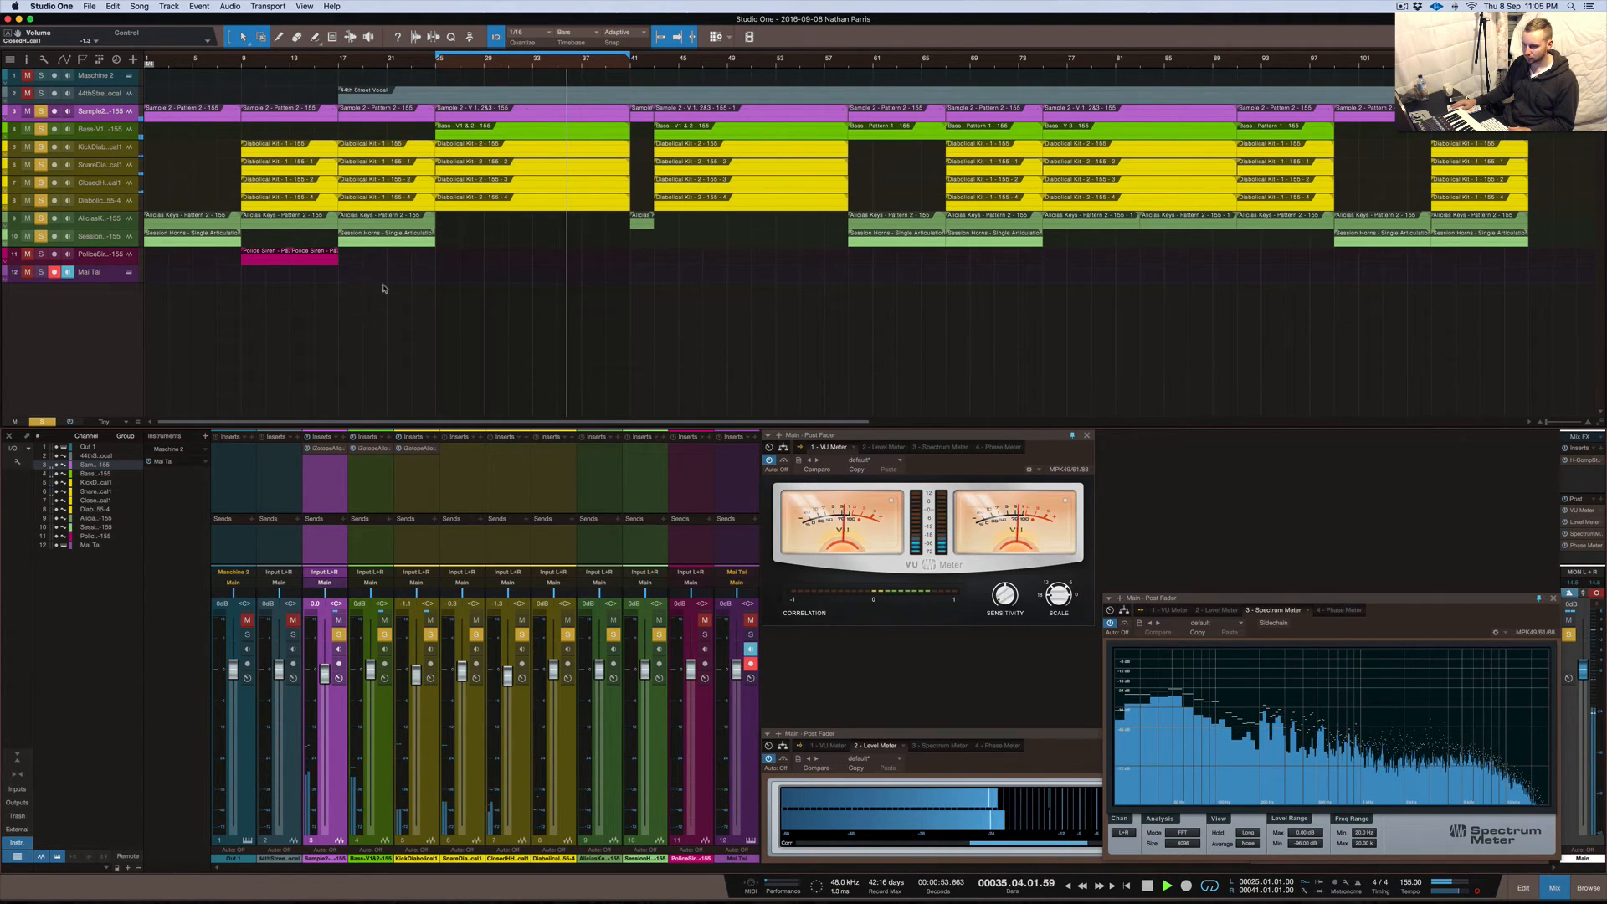
Move the playback loop to bars 17 to 25 and lower the closed hat's fader to -1.4 dB
click(436, 59)
drag(406, 57, 341, 57)
drag(626, 52, 437, 67)
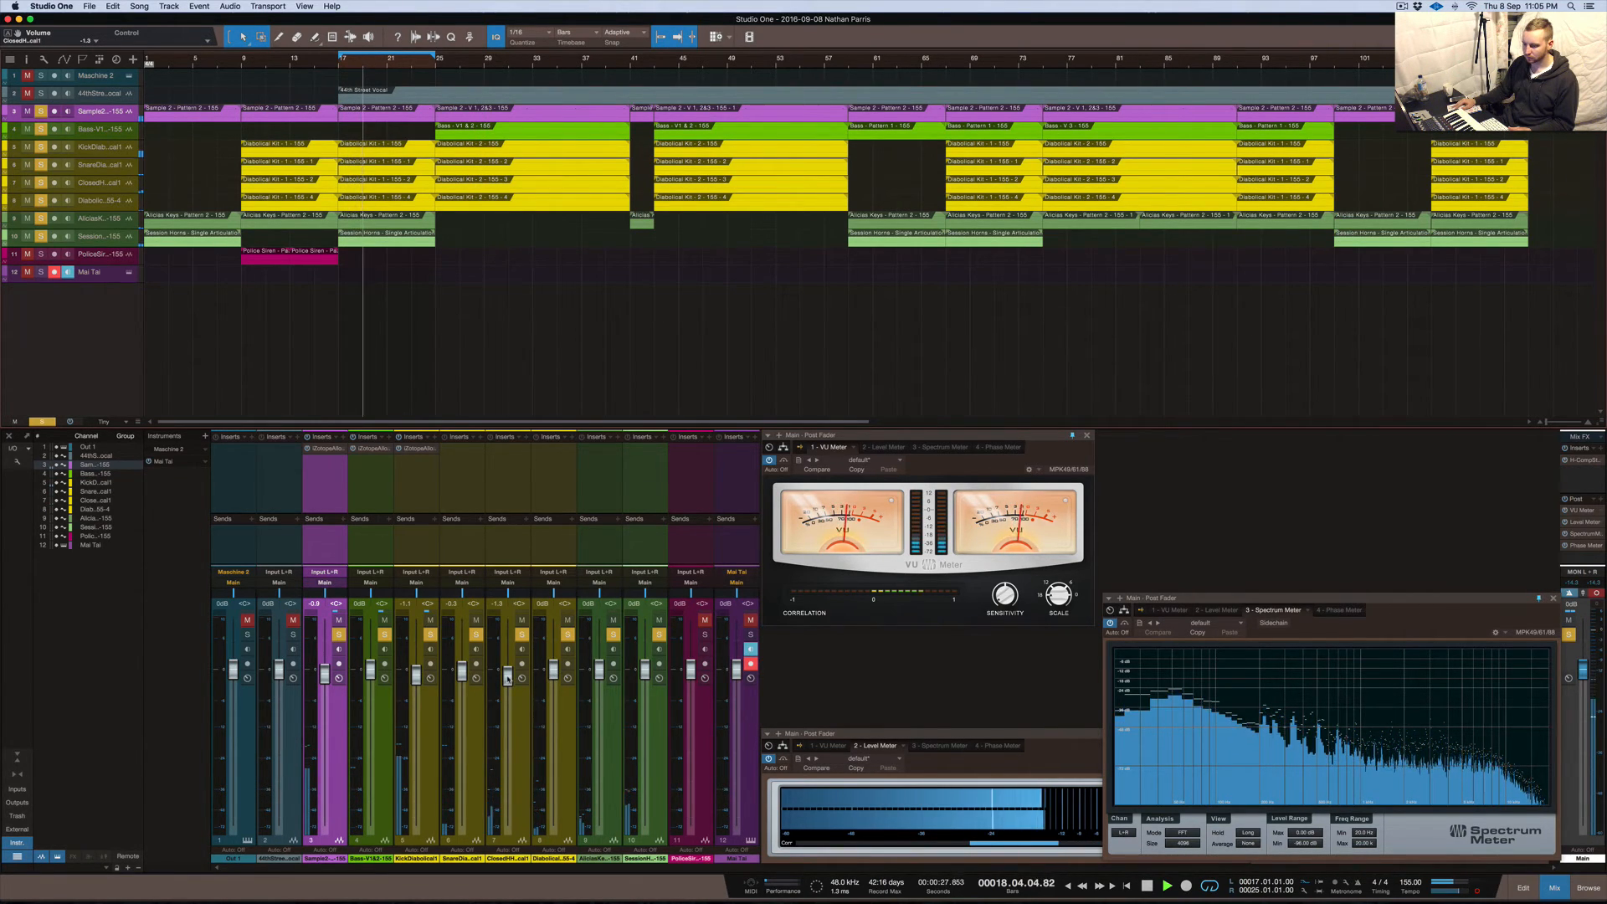
drag(508, 678, 508, 680)
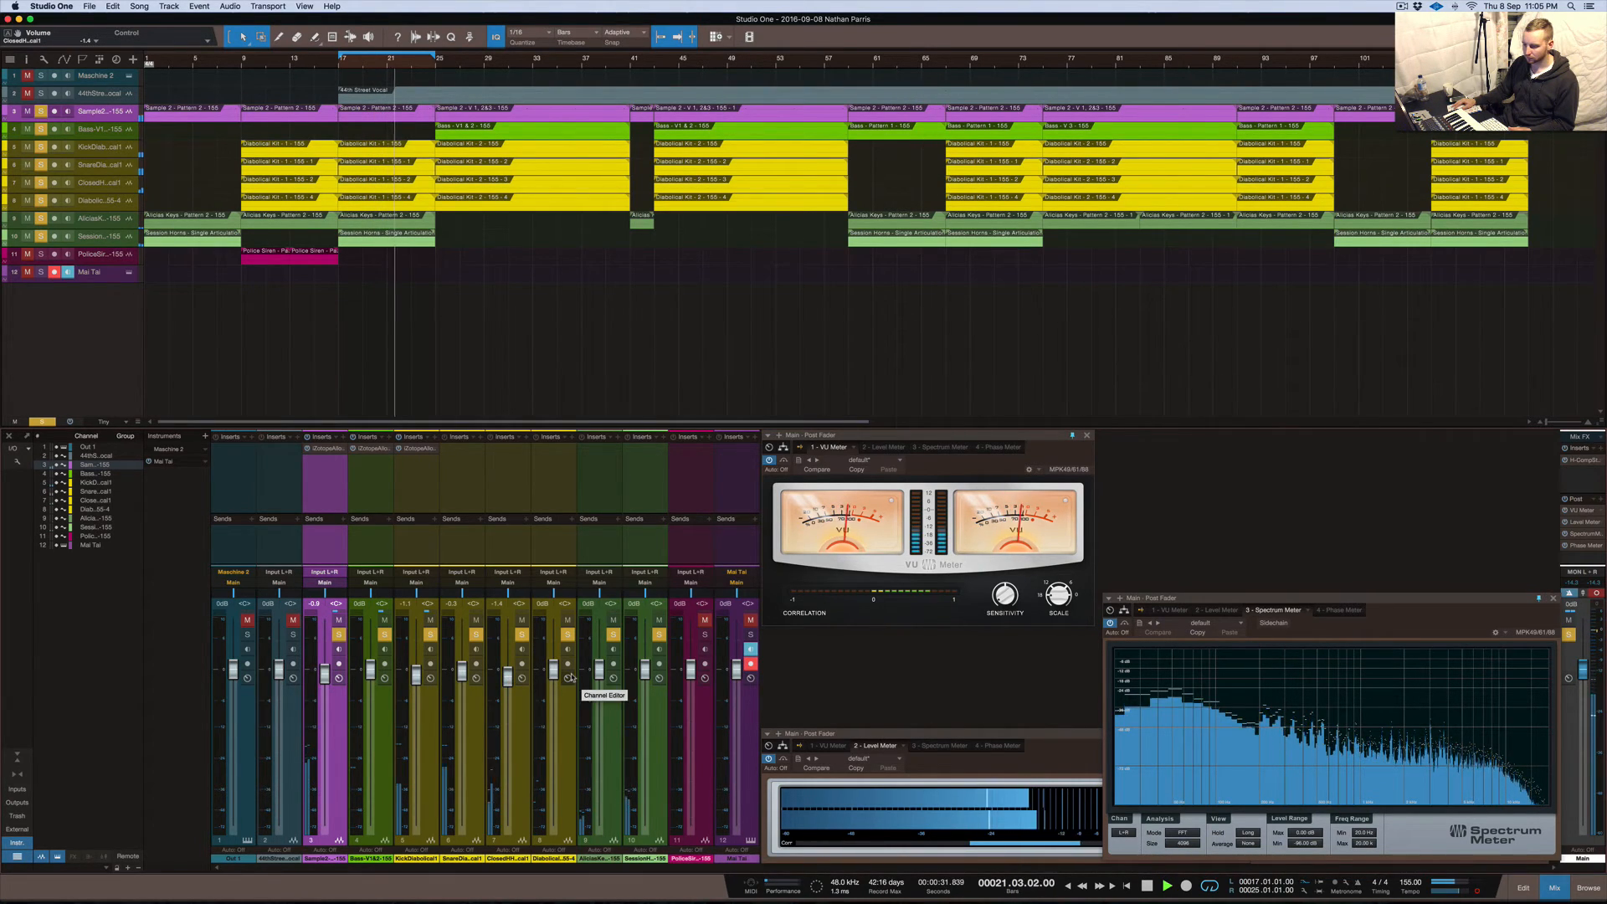
Solo the 44th Street vocal, police siren and Mai Tai channels too, and lower the session horns' fader slightly
click(41, 94)
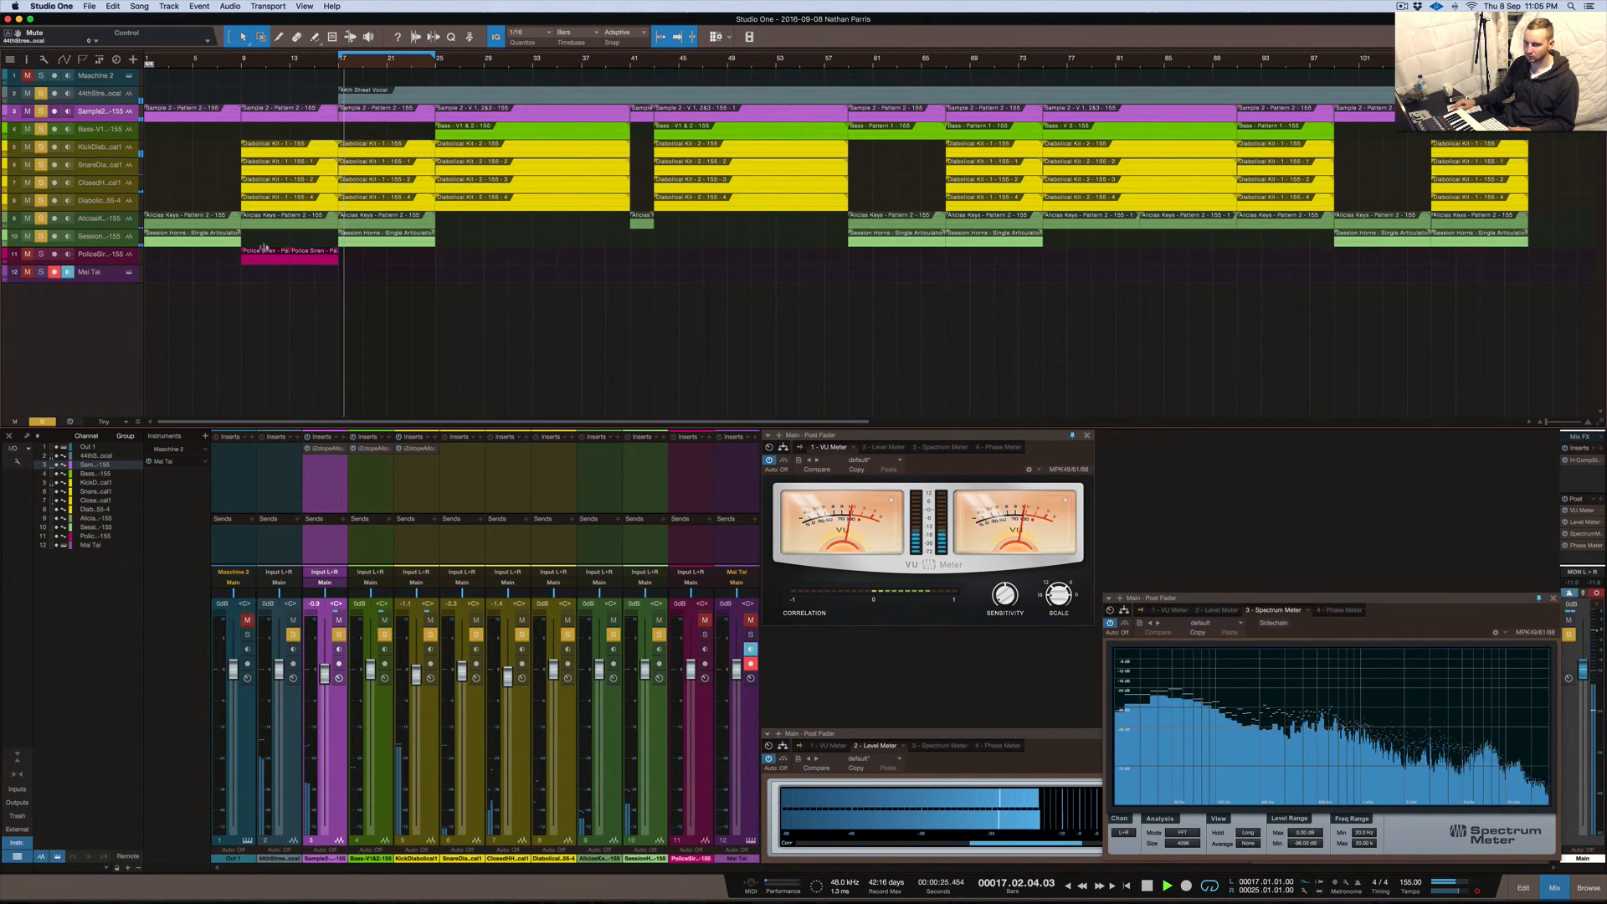
key(ctrl+Up)
click(618, 544)
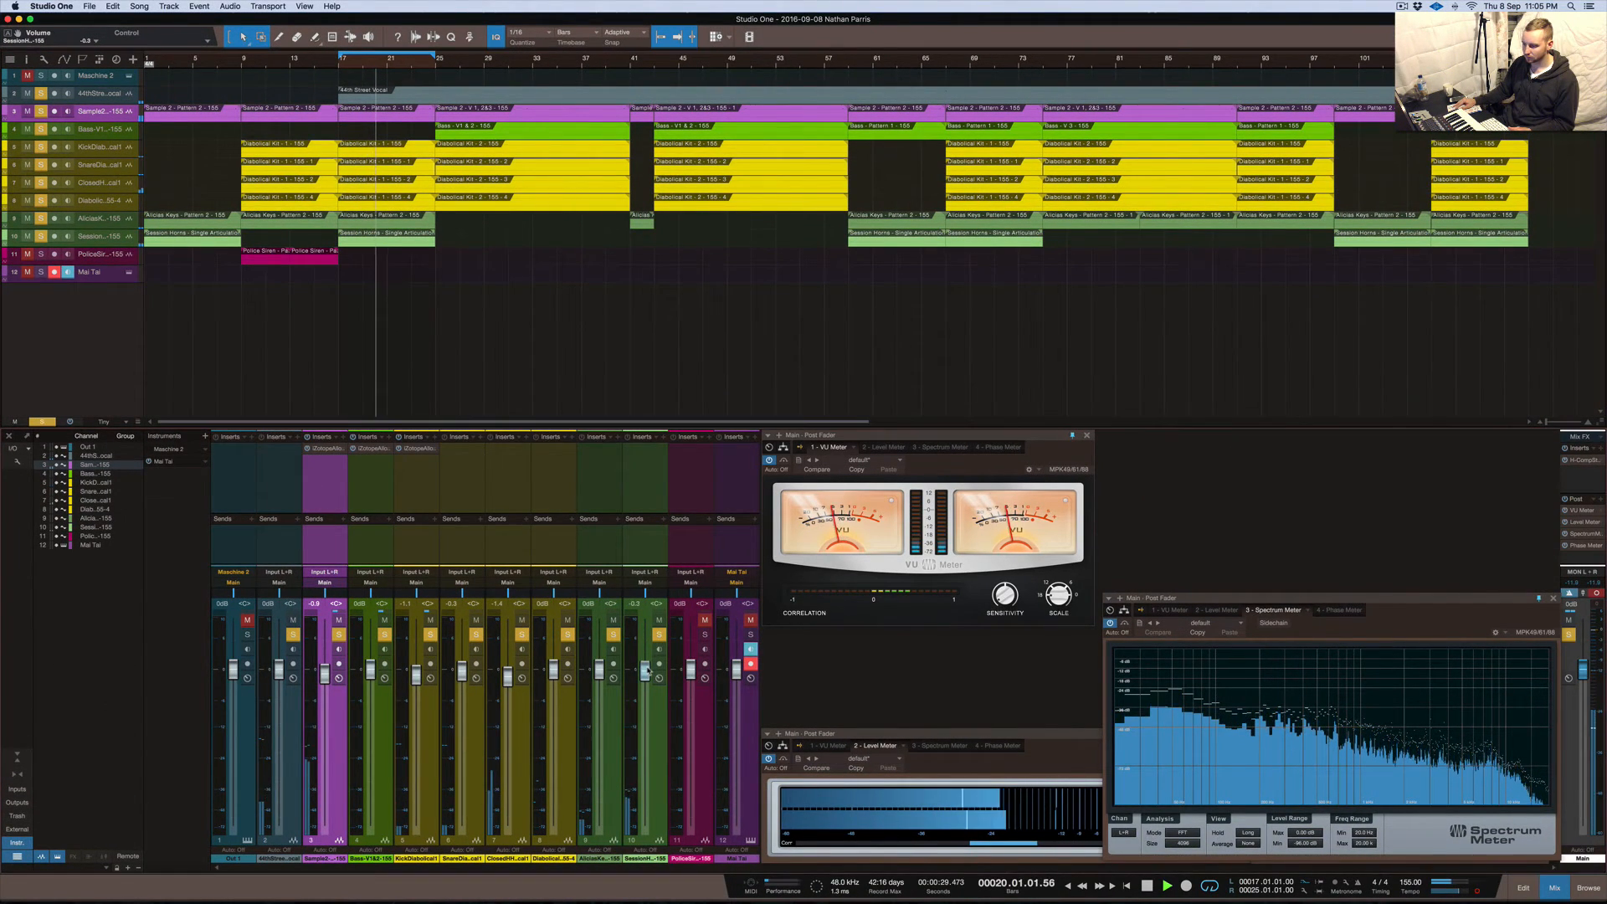
click(705, 634)
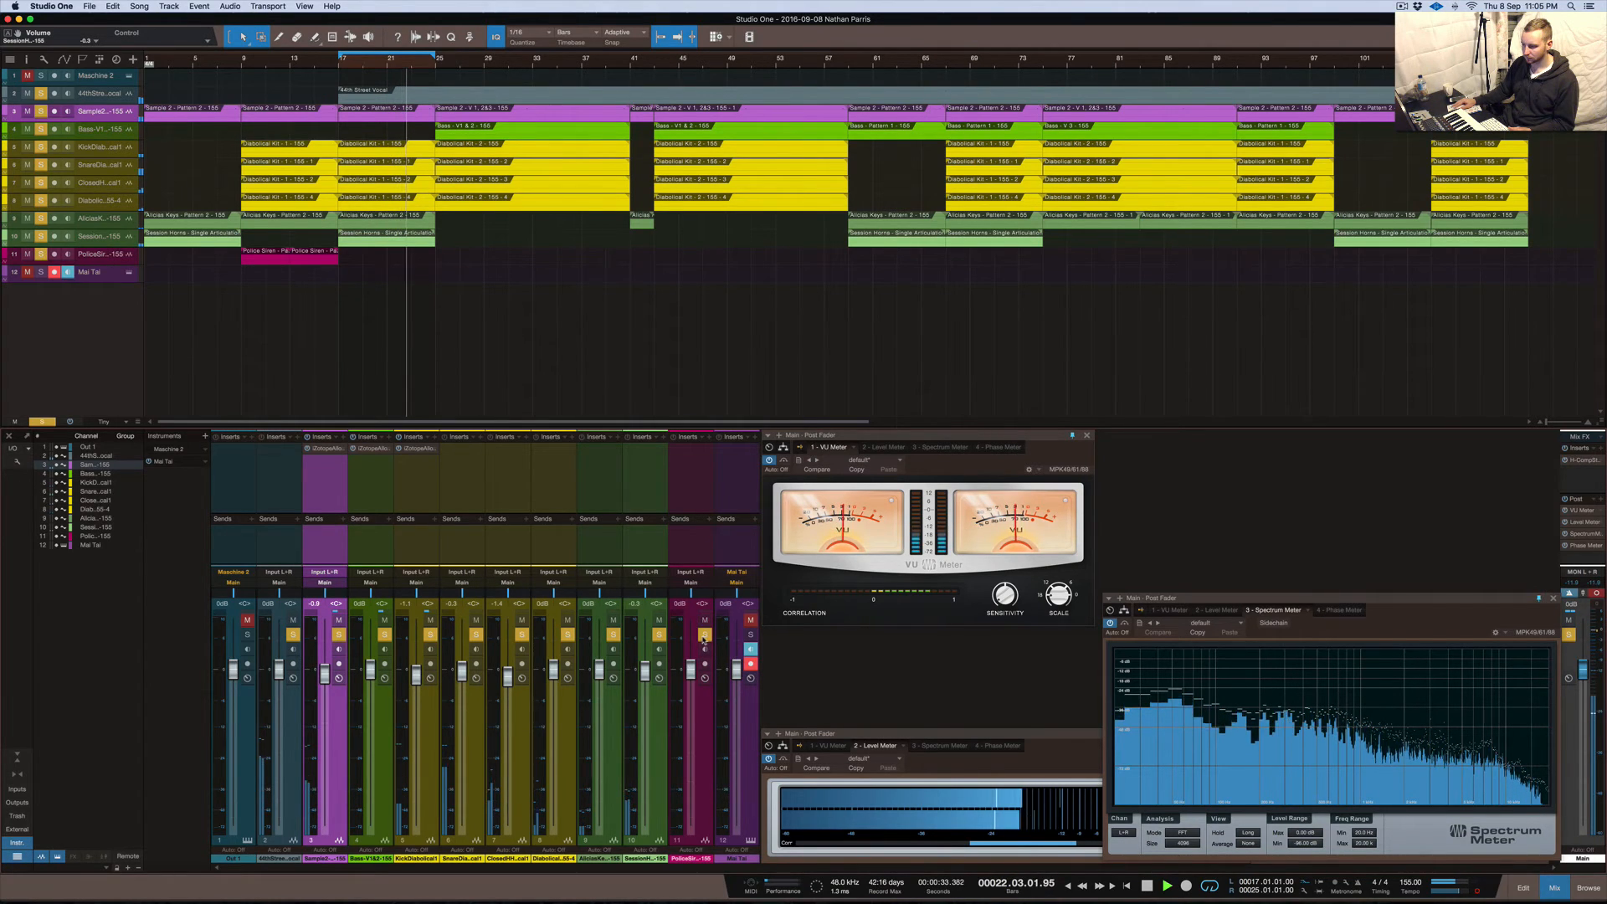
click(749, 635)
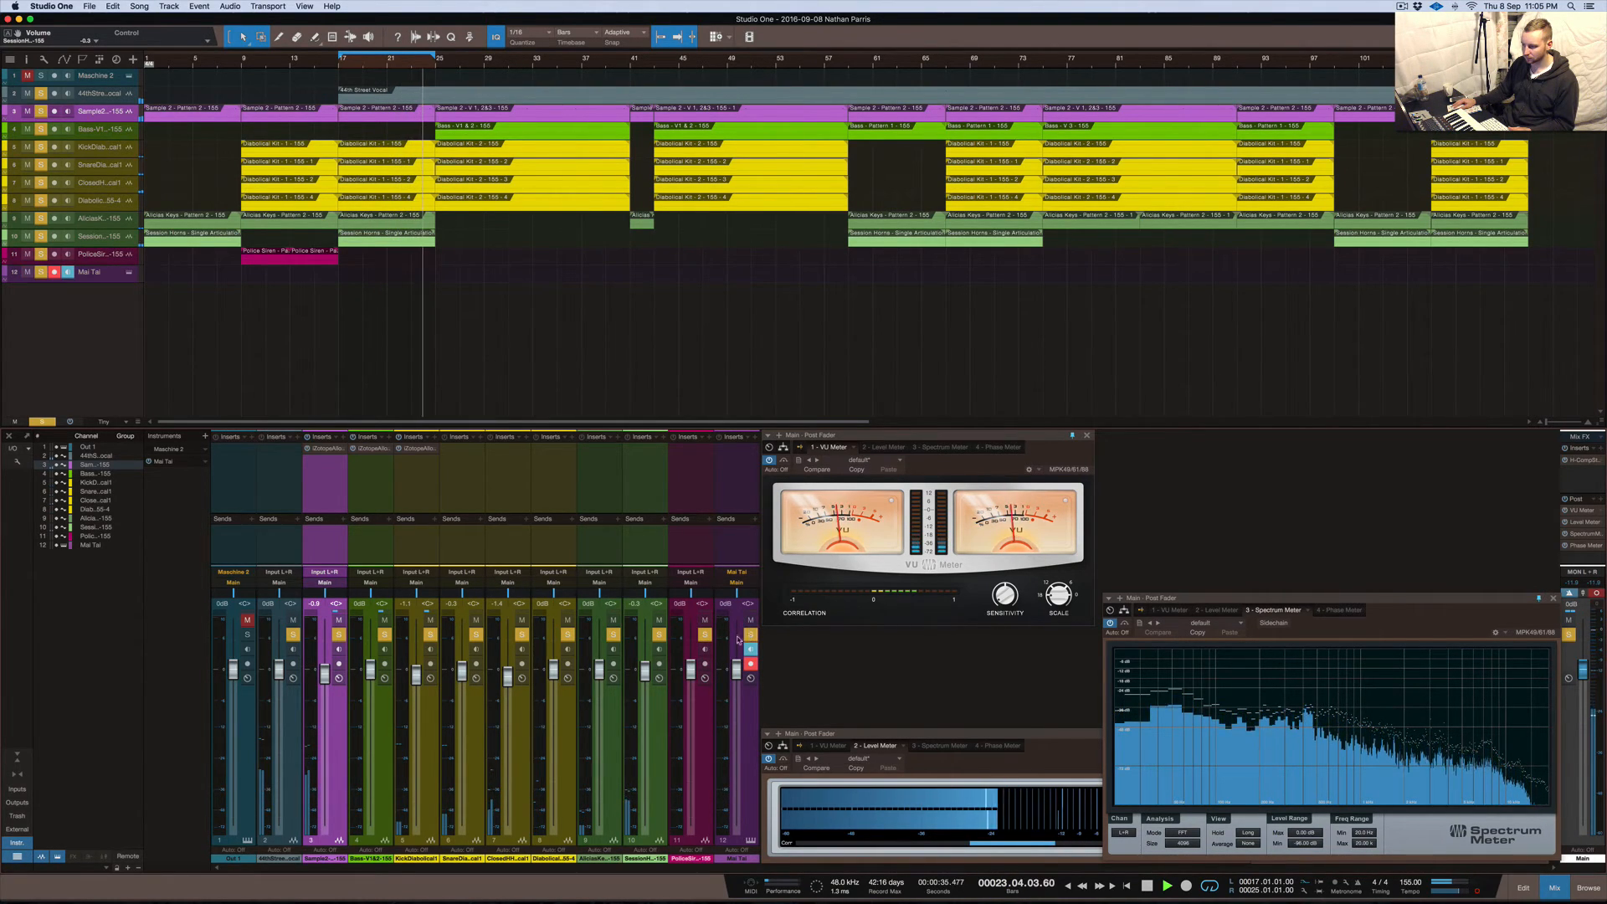
Remove the Mai Tai track together with its instrument
click(750, 714)
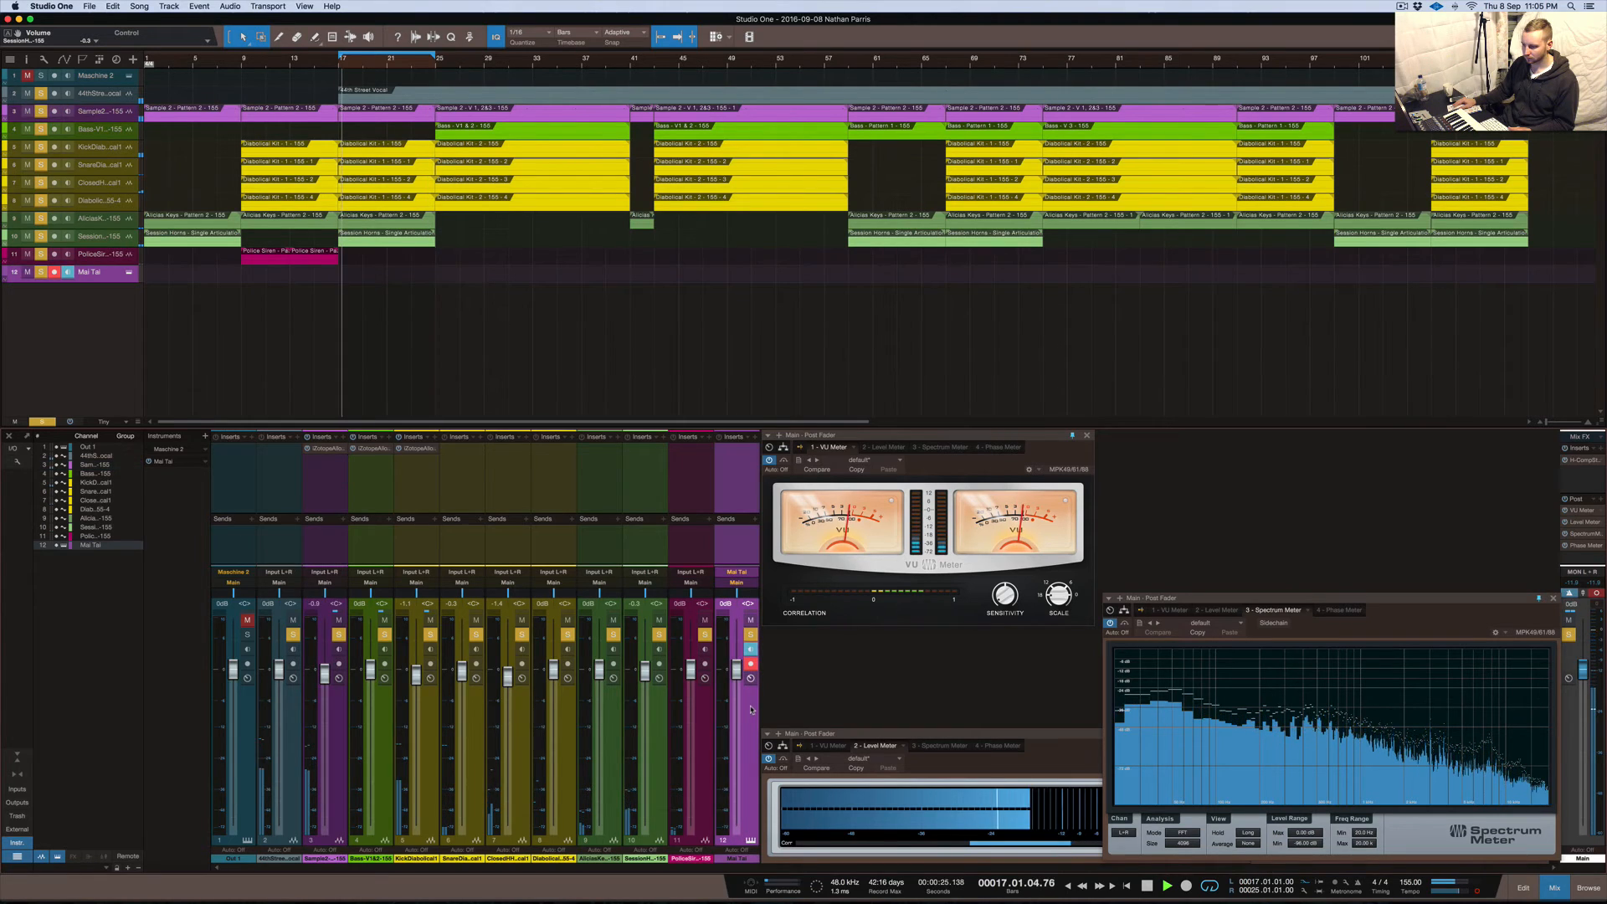
right_click(750, 714)
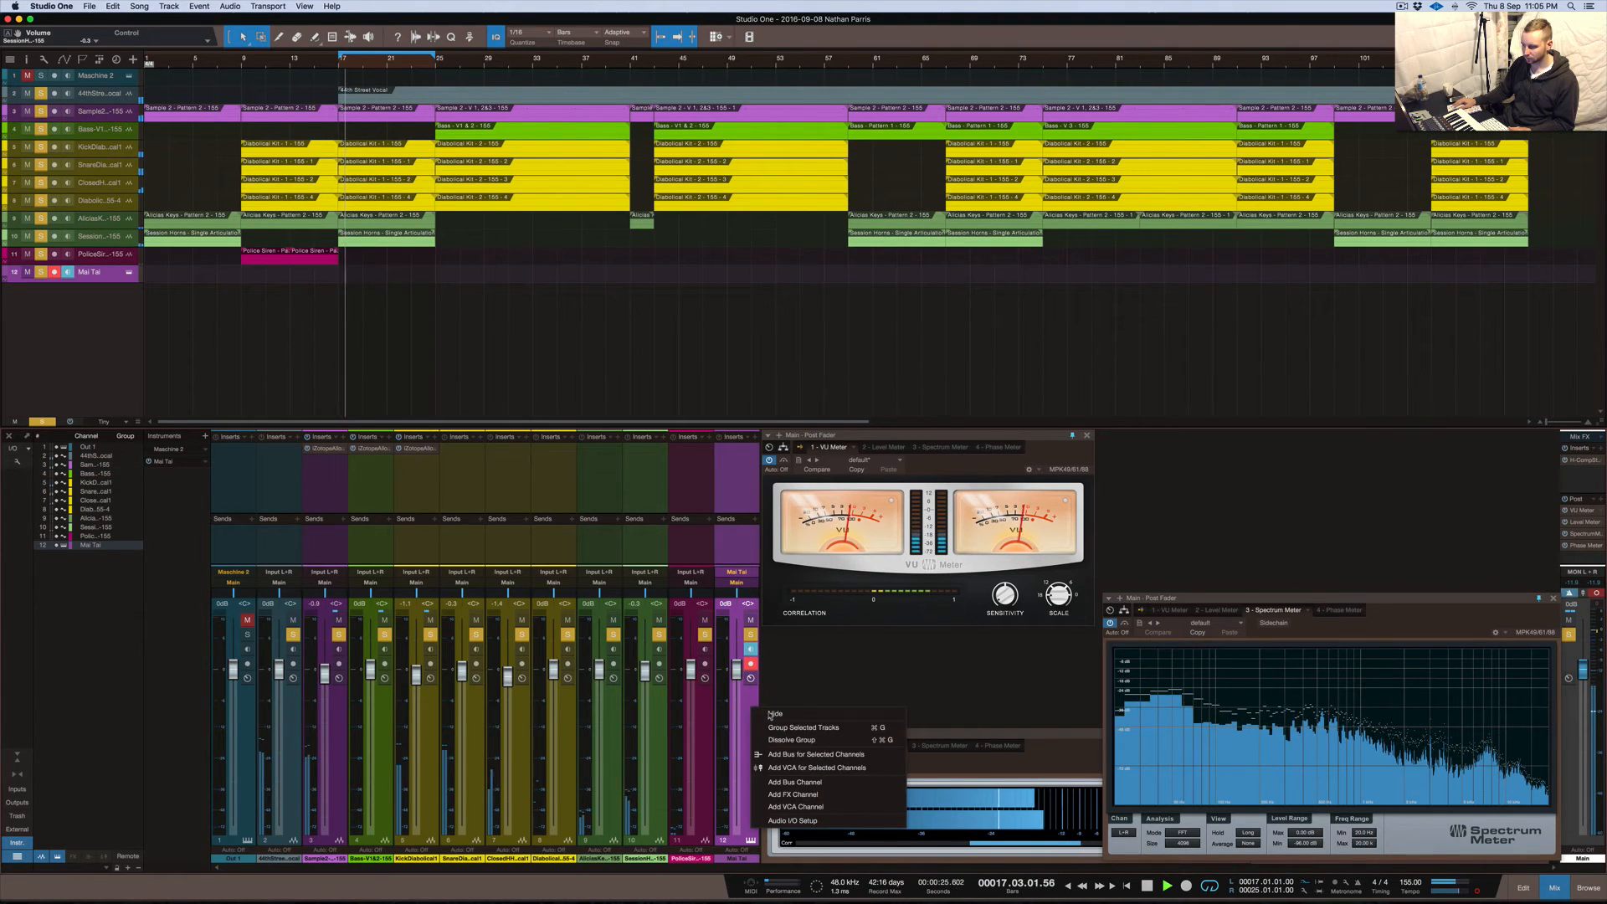
key(Escape)
right_click(104, 273)
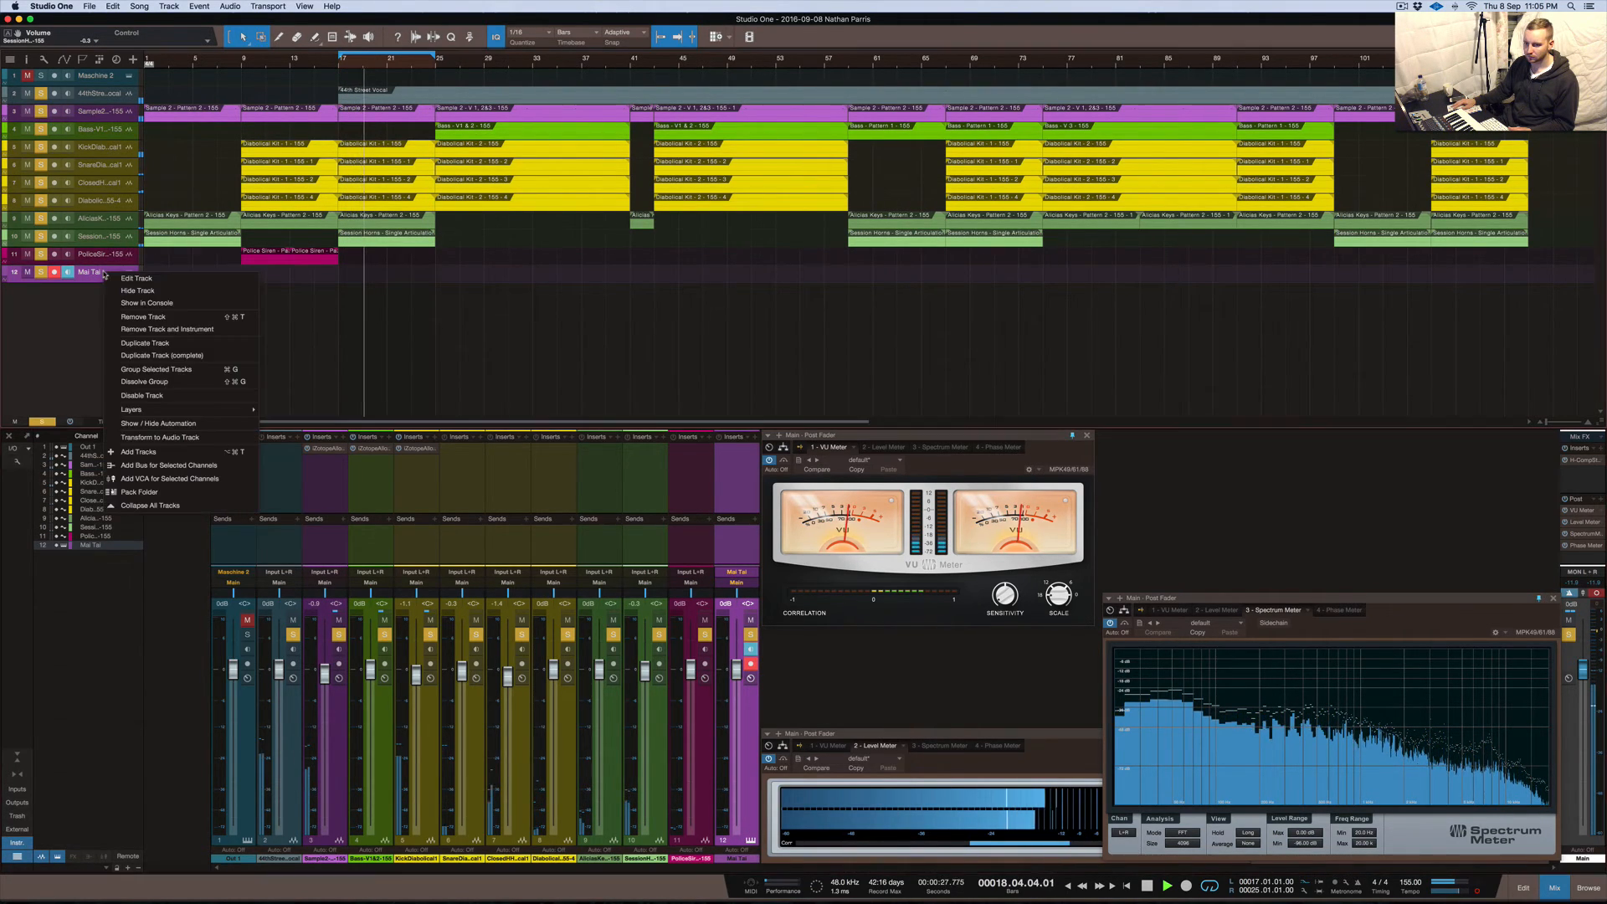
click(151, 329)
key(ctrl+Up)
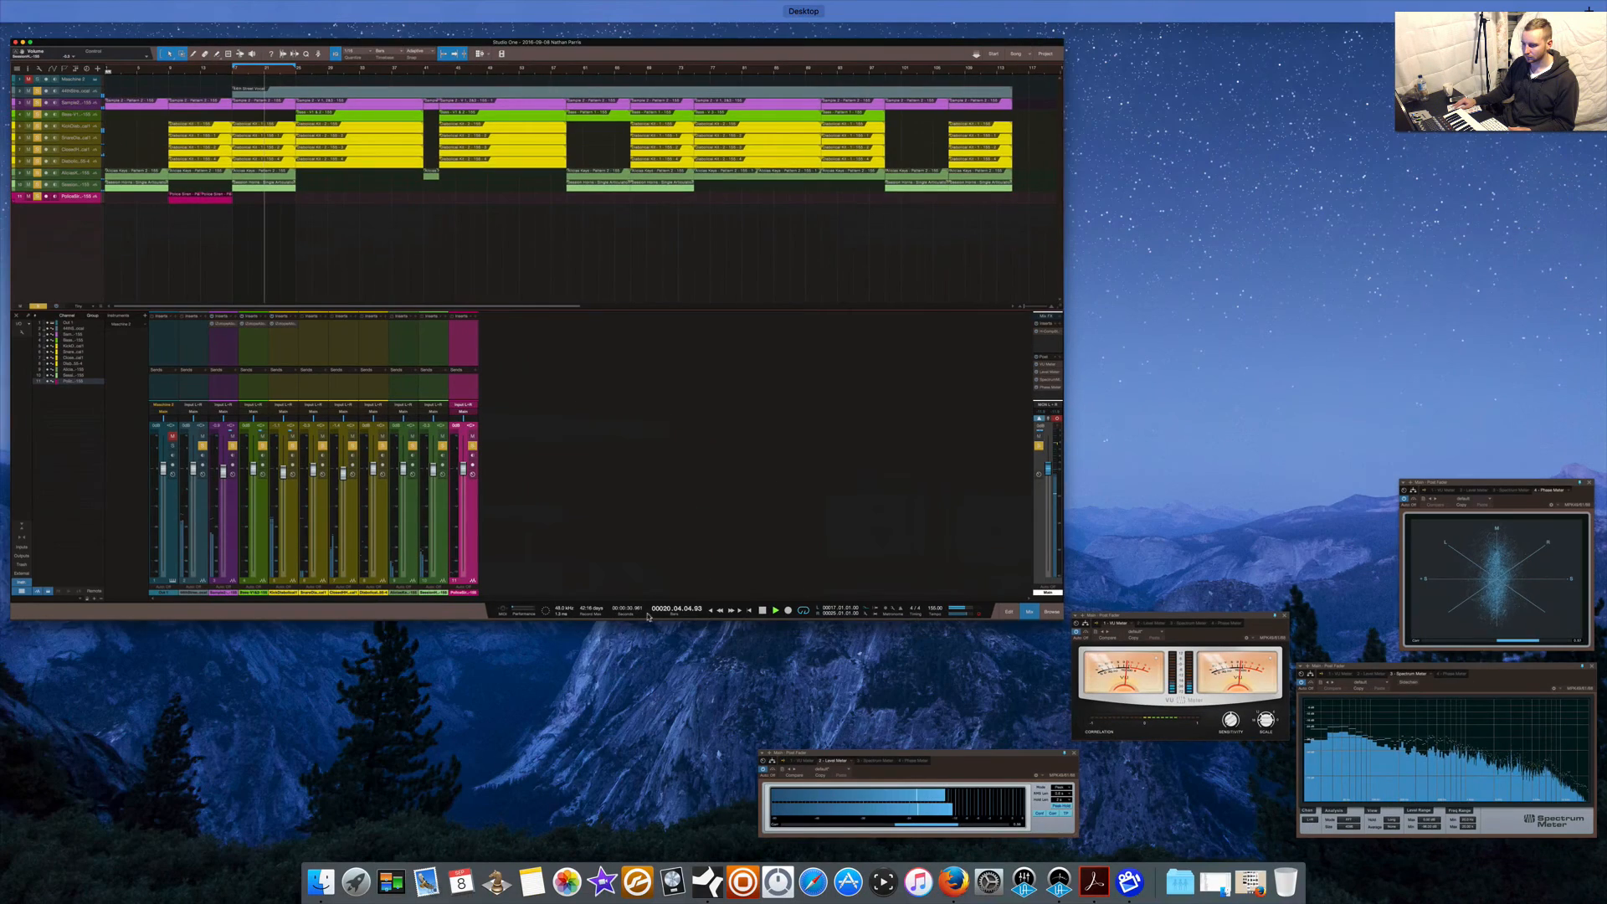
click(635, 603)
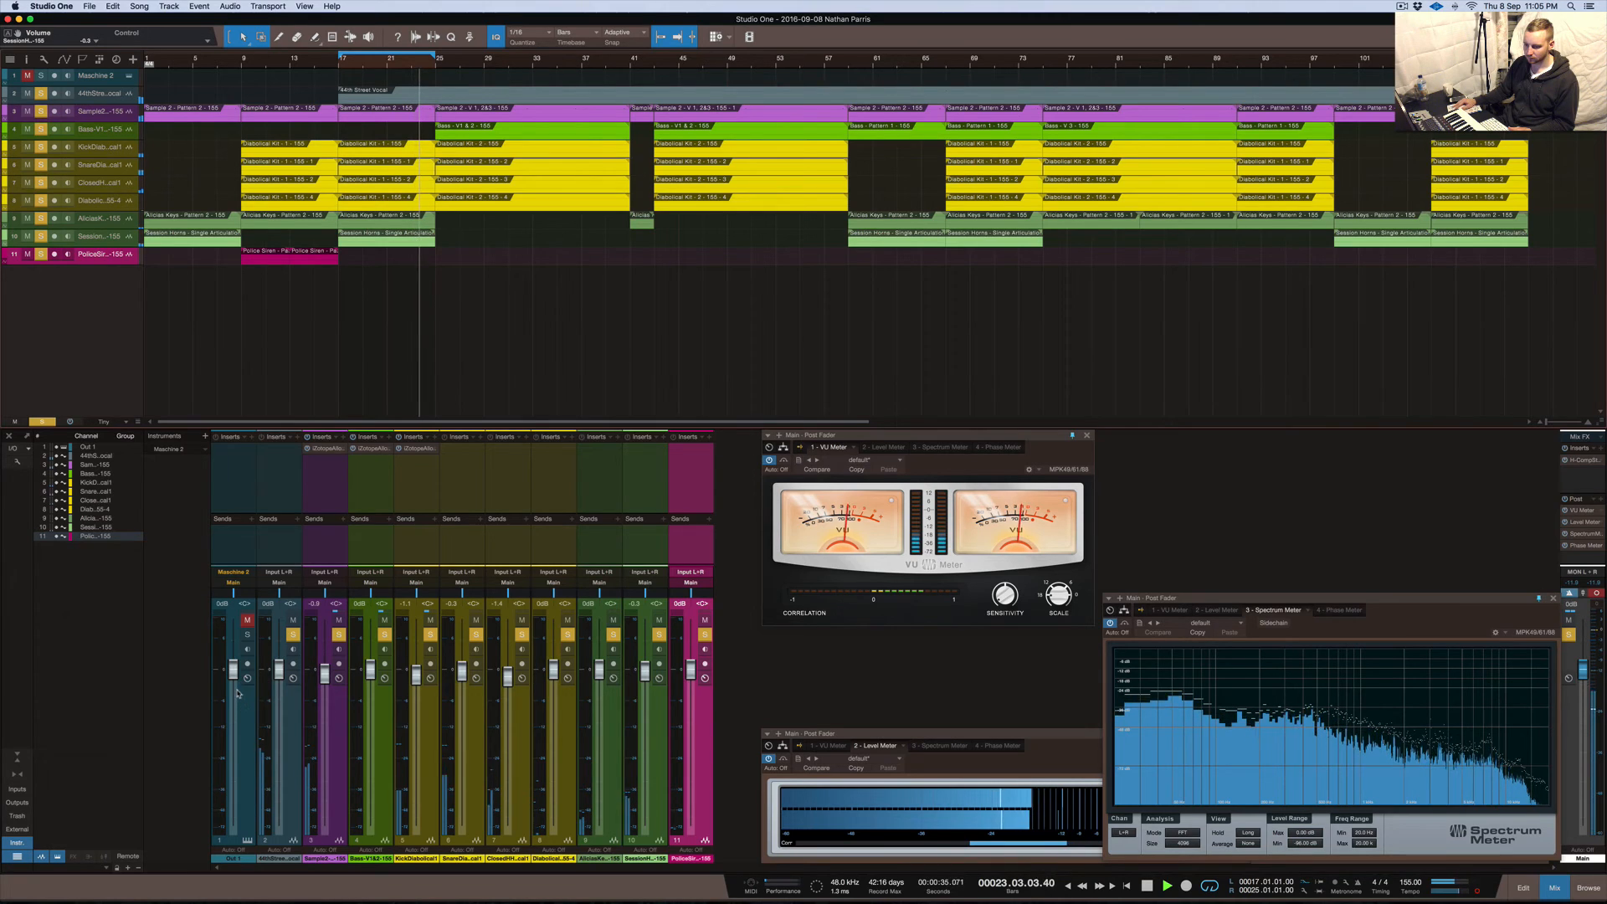
Clear the solos so all channels play together, and lower the 44th Street vocal's fader to about -0.9 dB
click(247, 633)
click(247, 634)
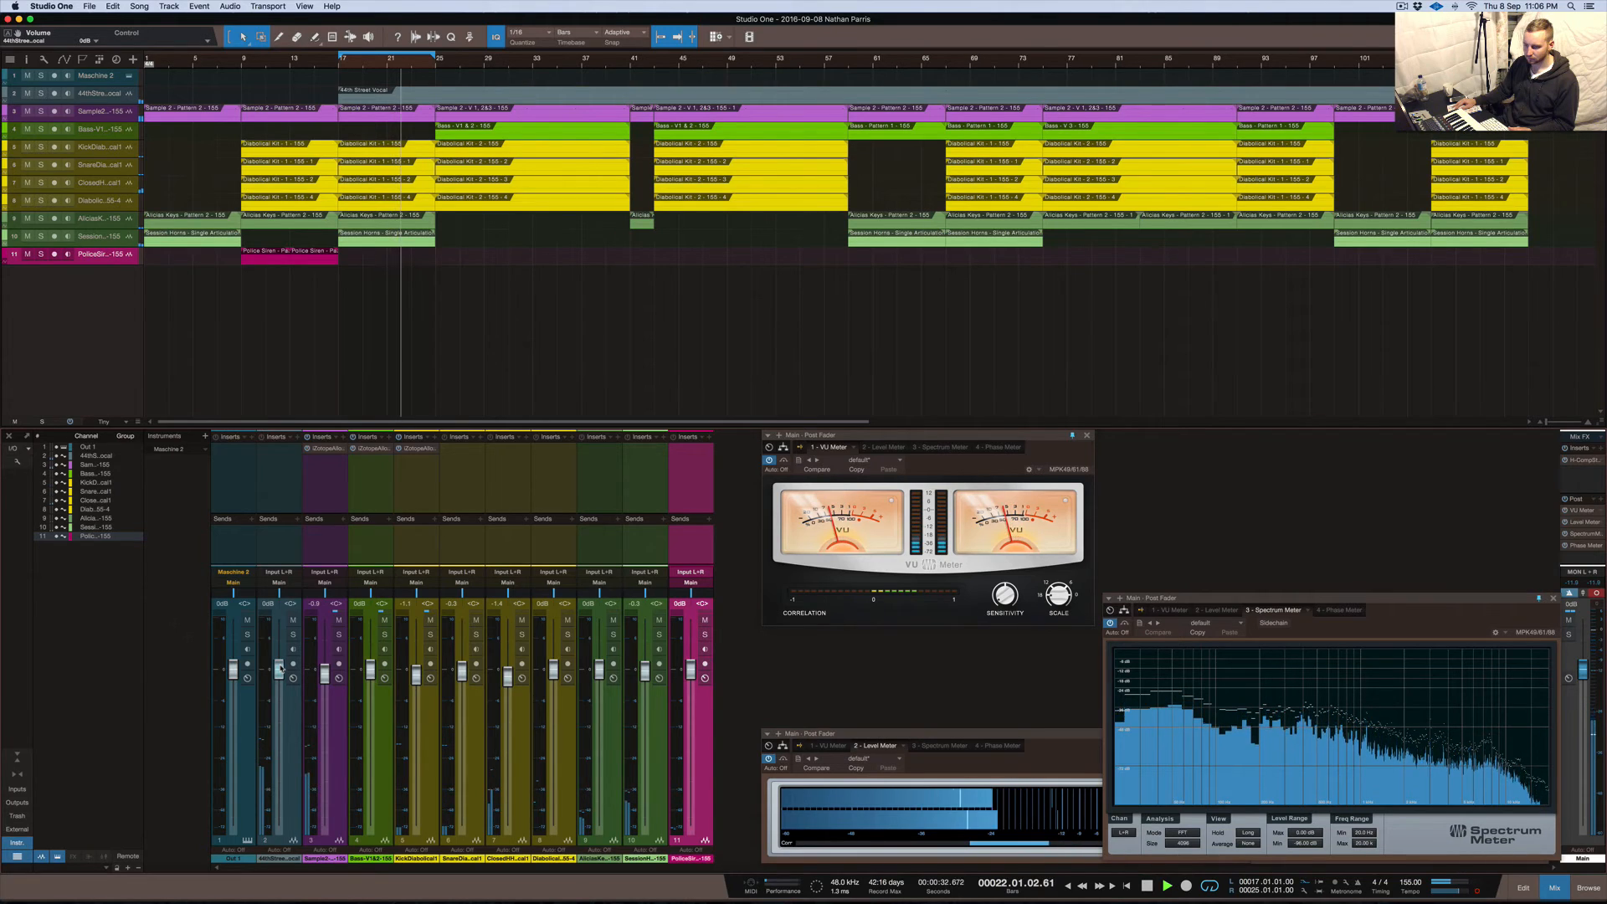
drag(281, 668, 281, 672)
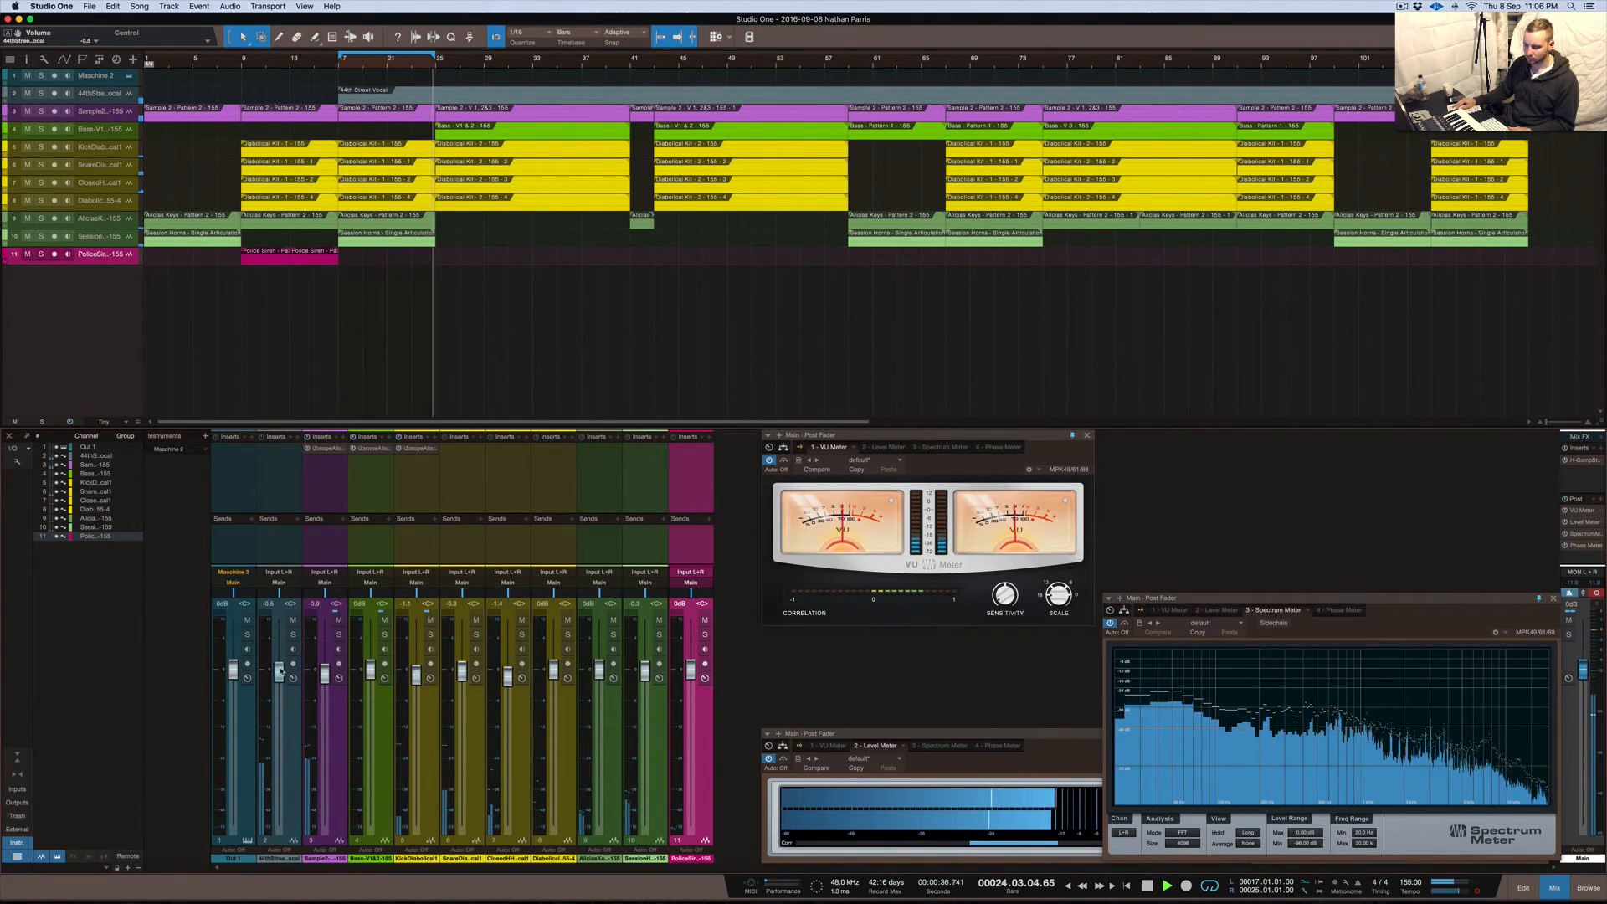
drag(281, 670, 282, 672)
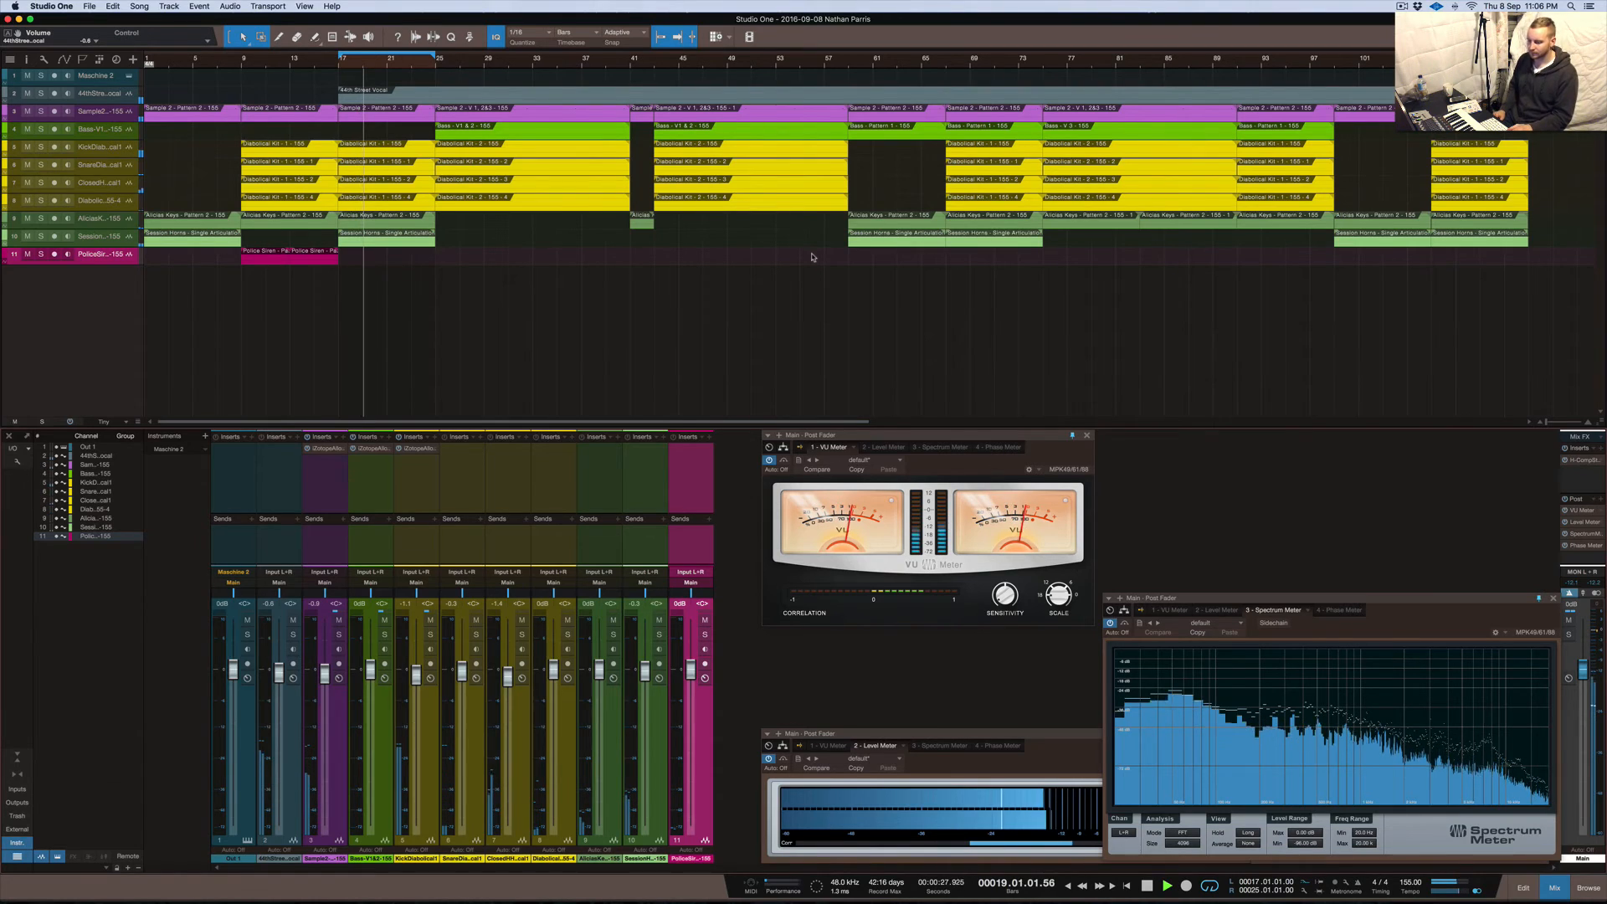
Open the H-Comp on the Main output and audition the bars 17 to 25 loop while watching its meter and the spectrum
key(space)
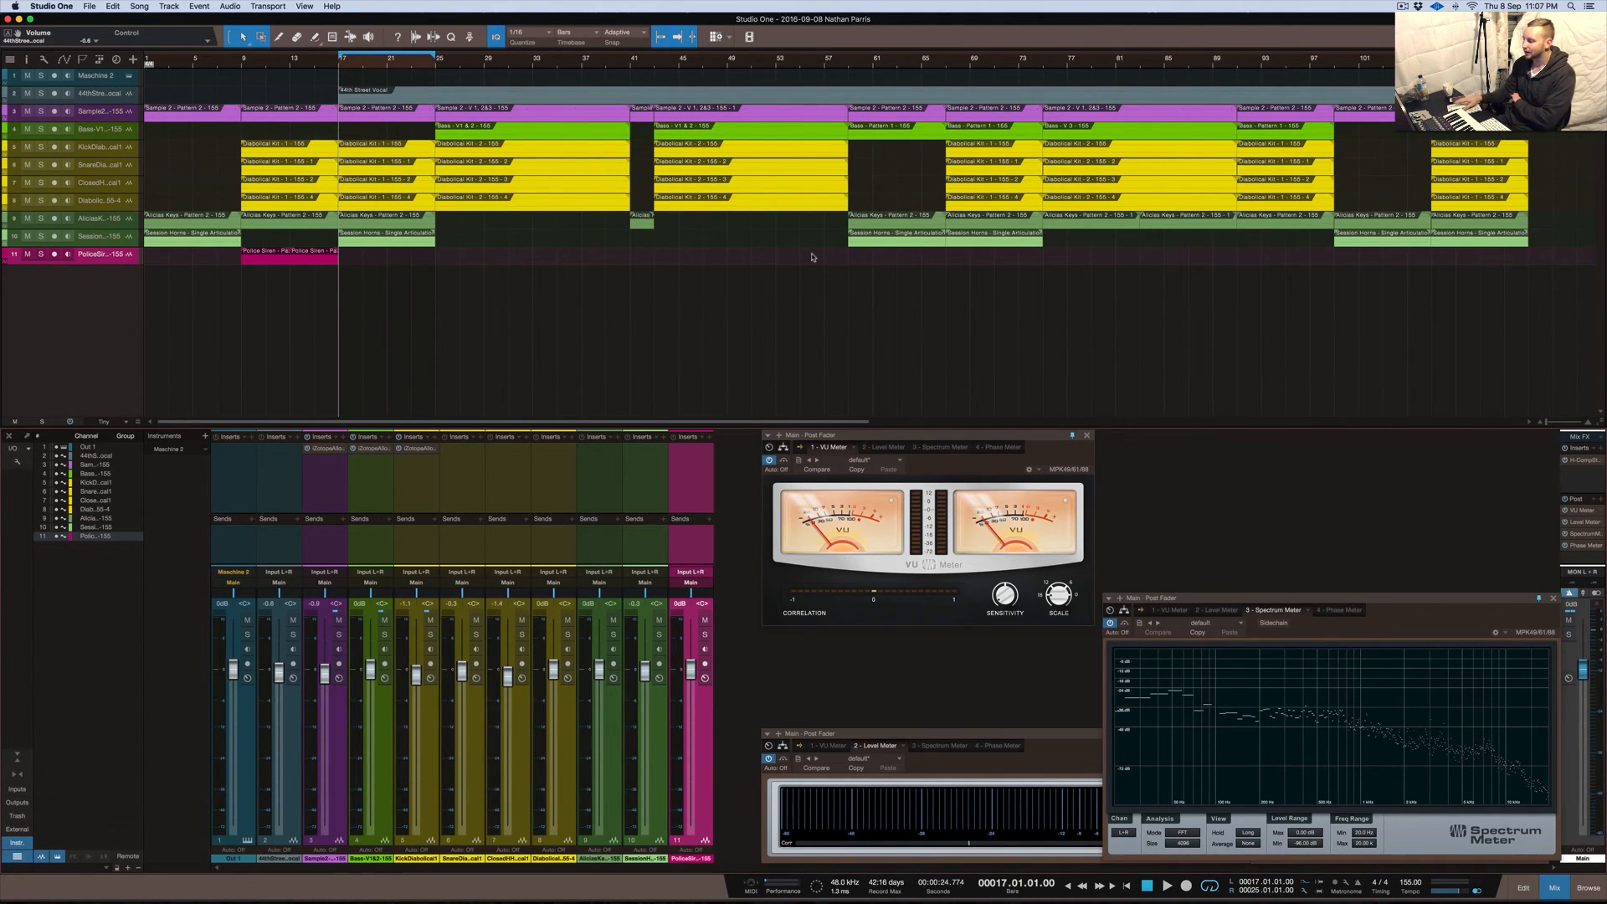
click(1591, 461)
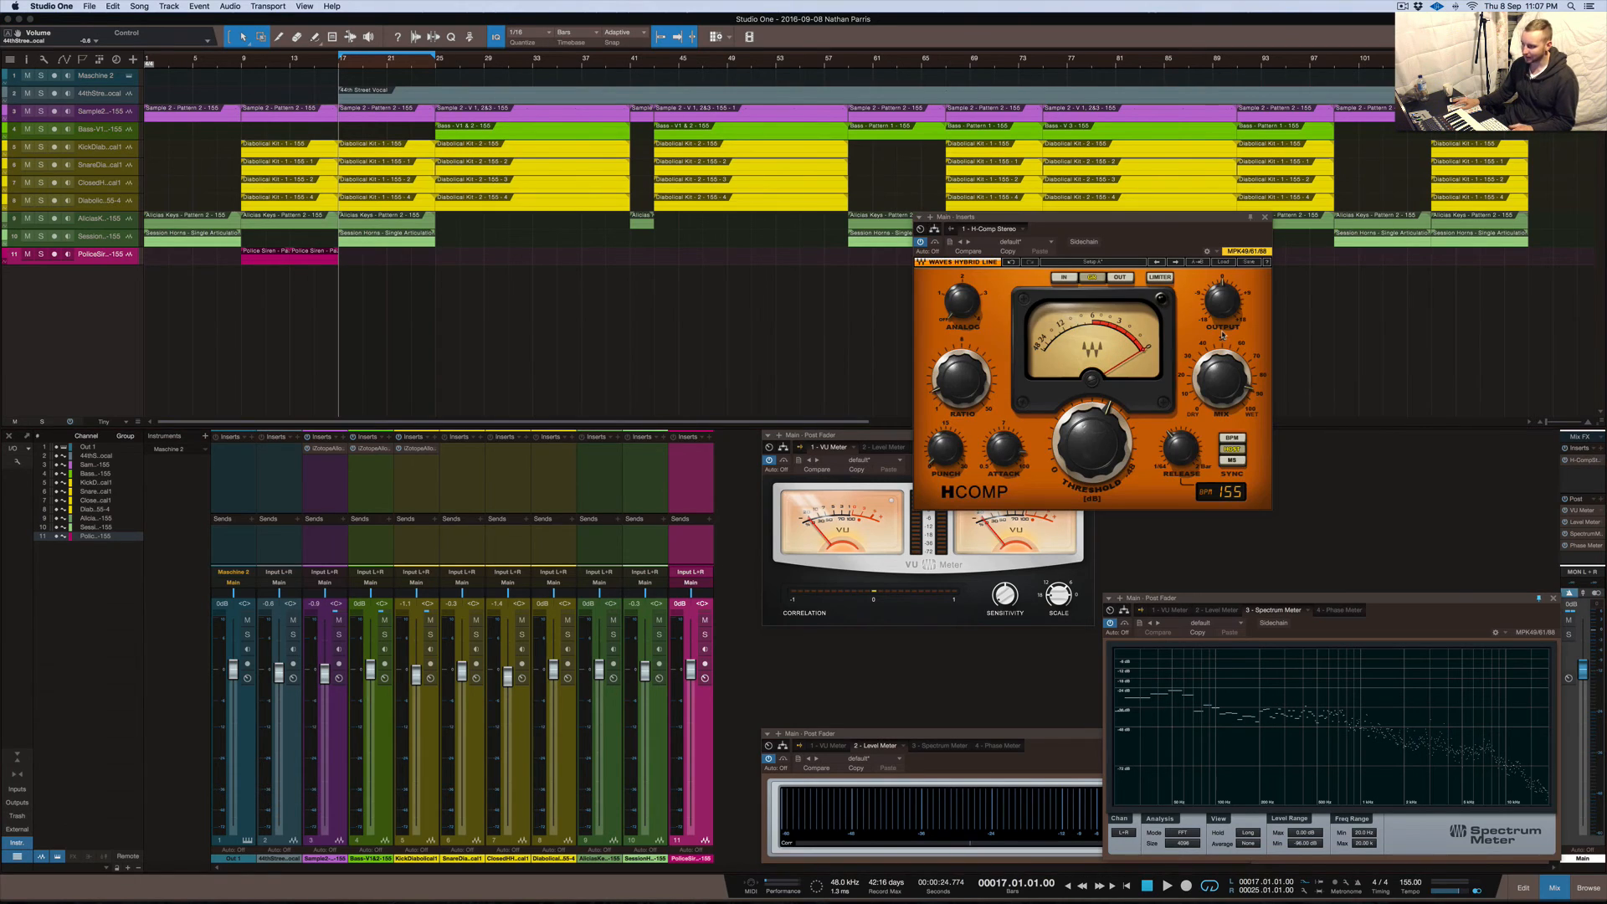
key(space)
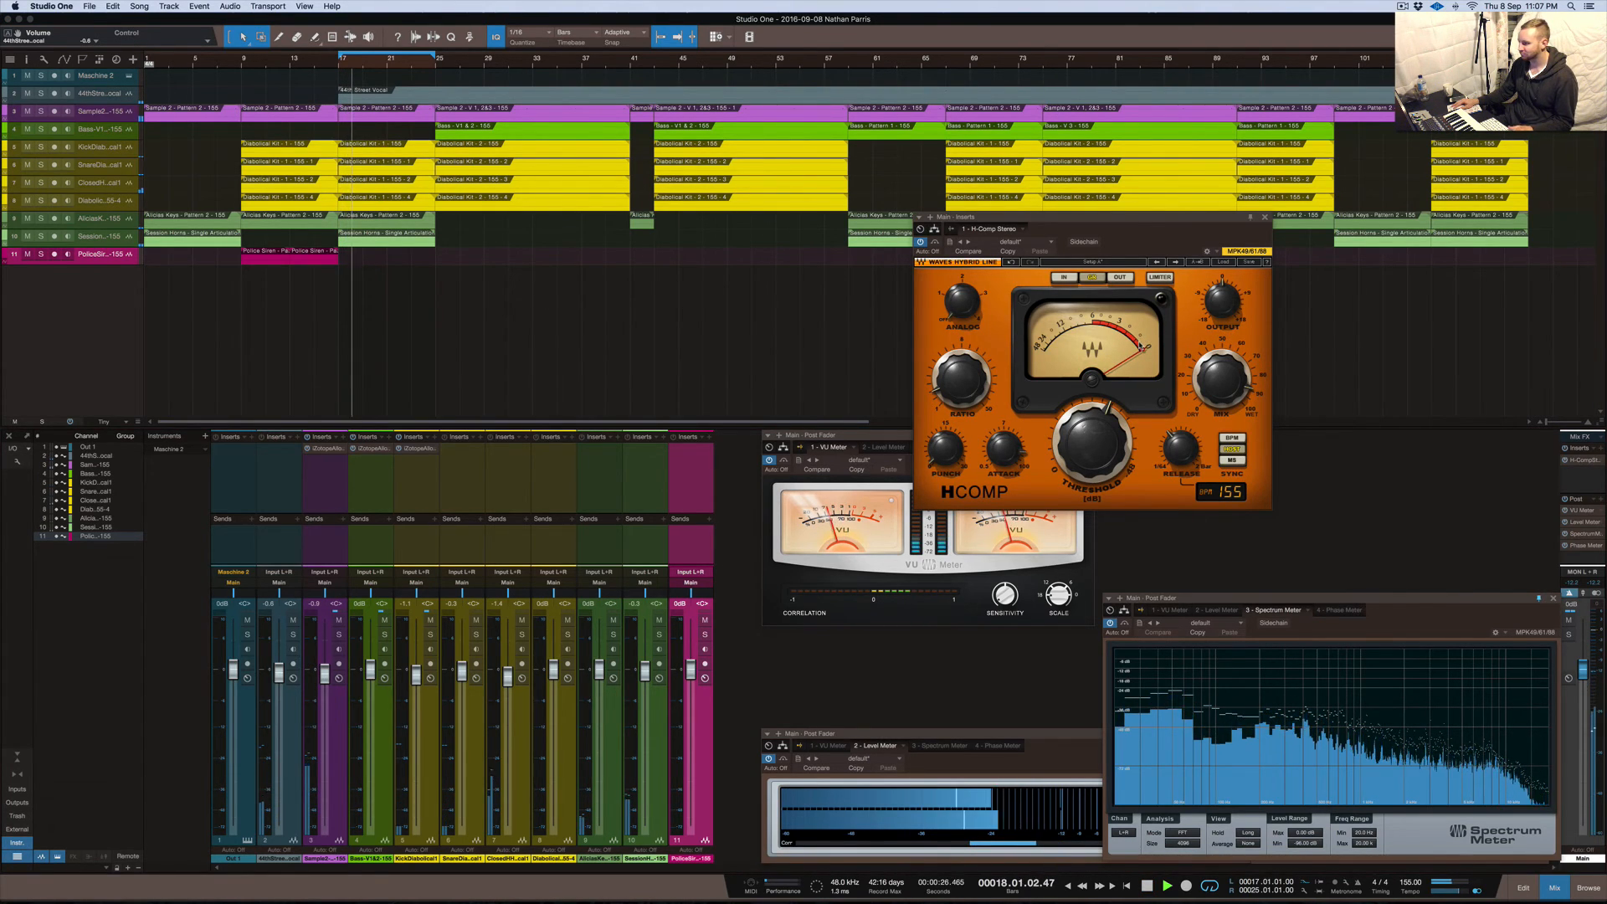
key(space)
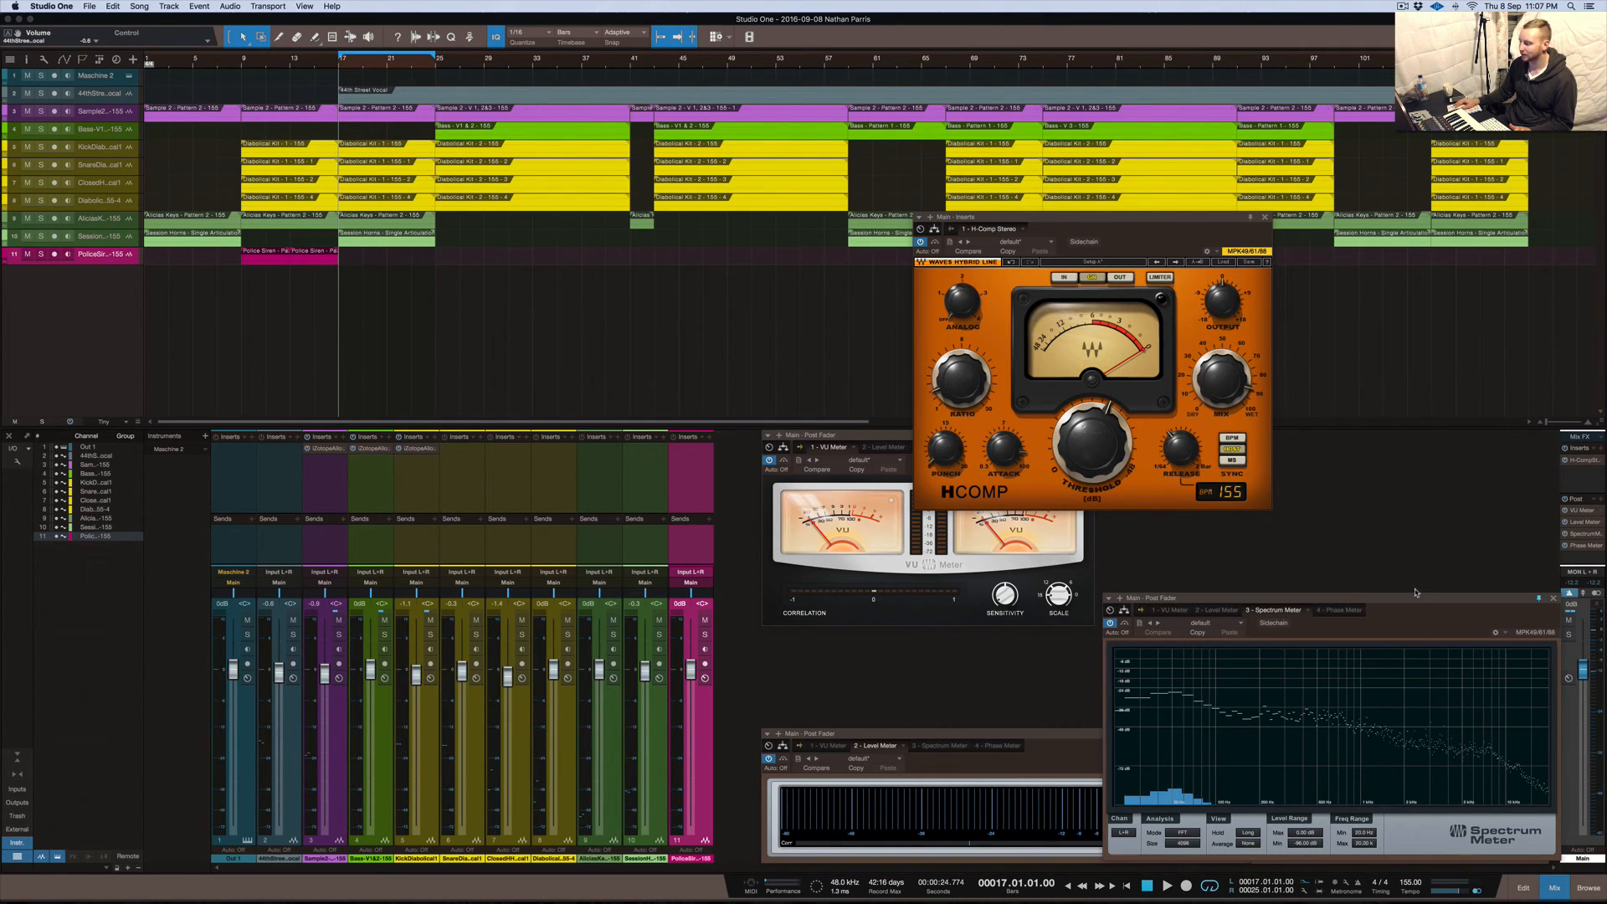
key(space)
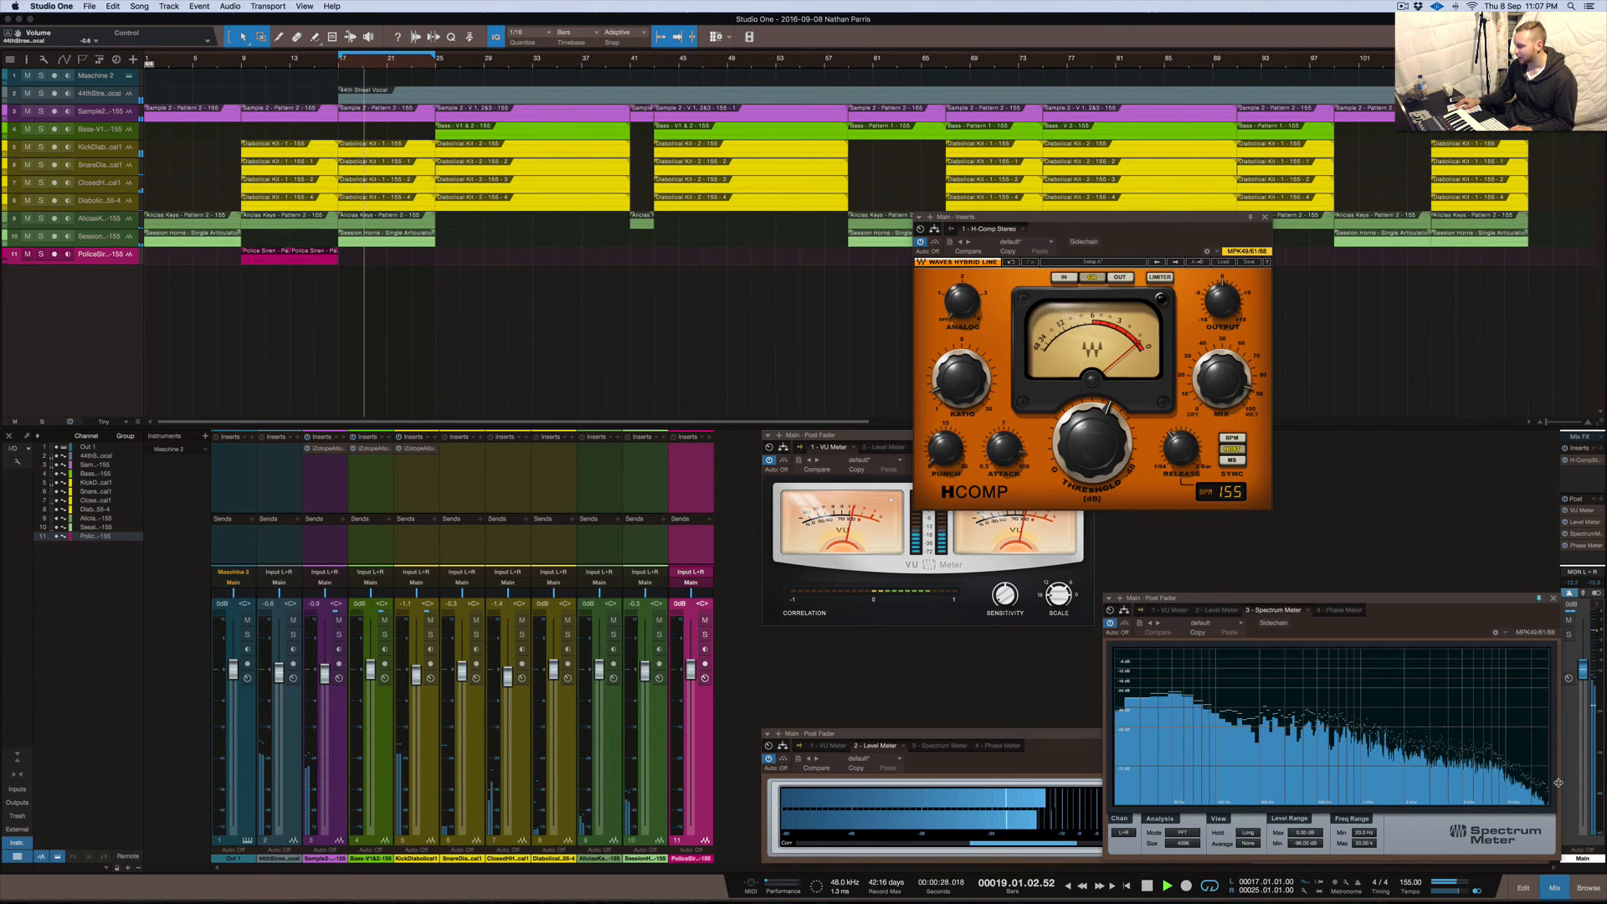
key(space)
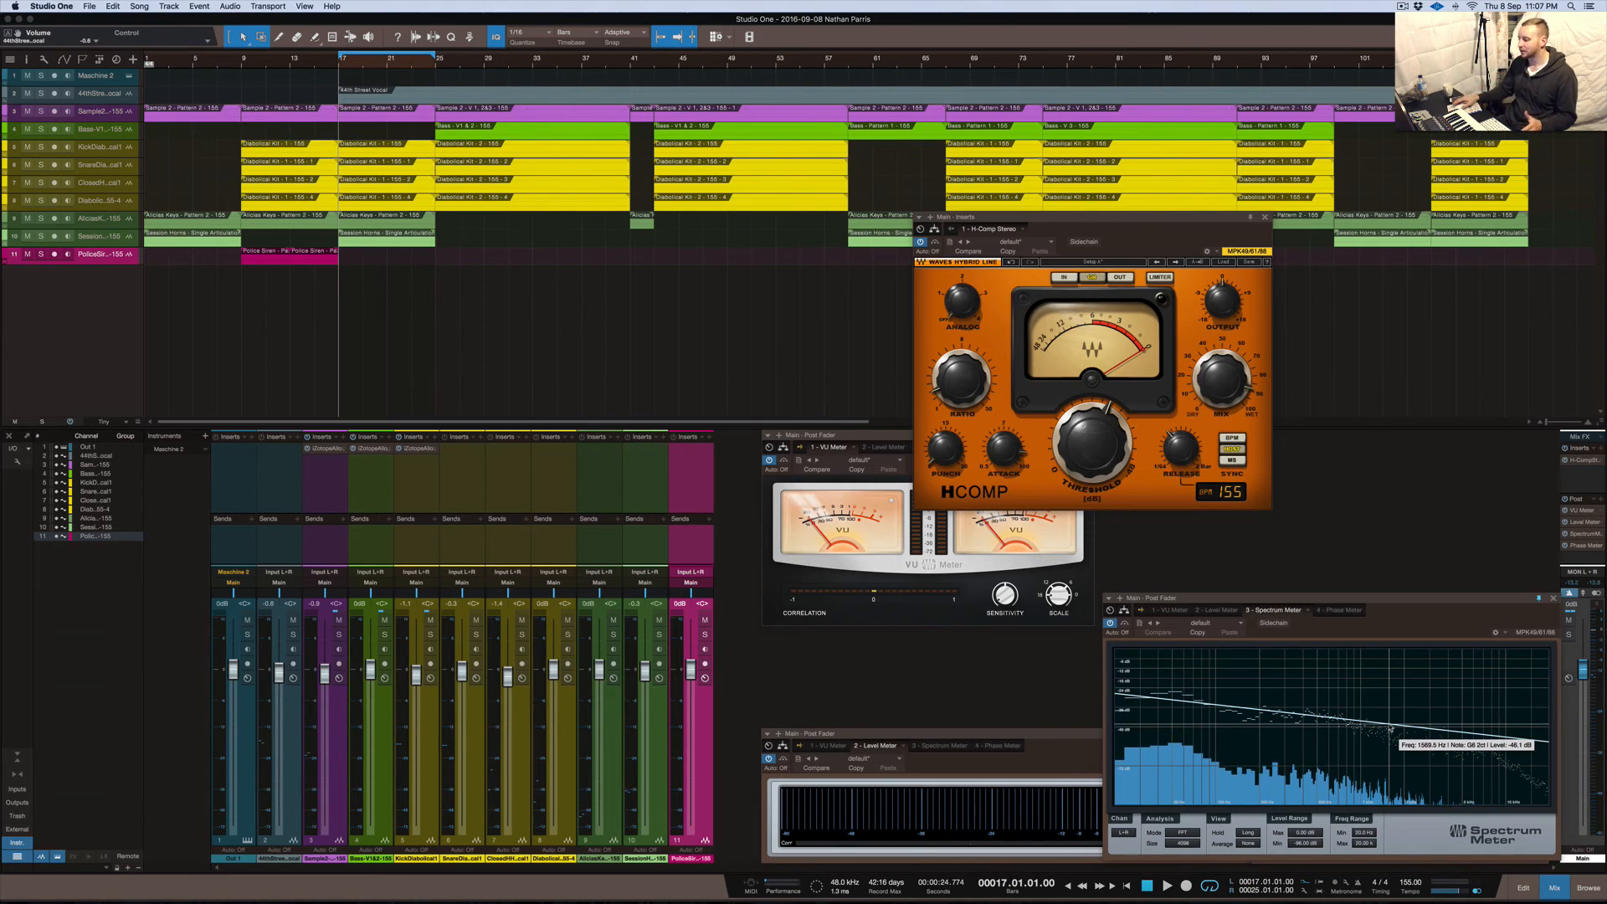
View the Main output's Phase Meter, close it, and reopen the Spectrum Meter to inspect the mix's frequency slope
click(1331, 609)
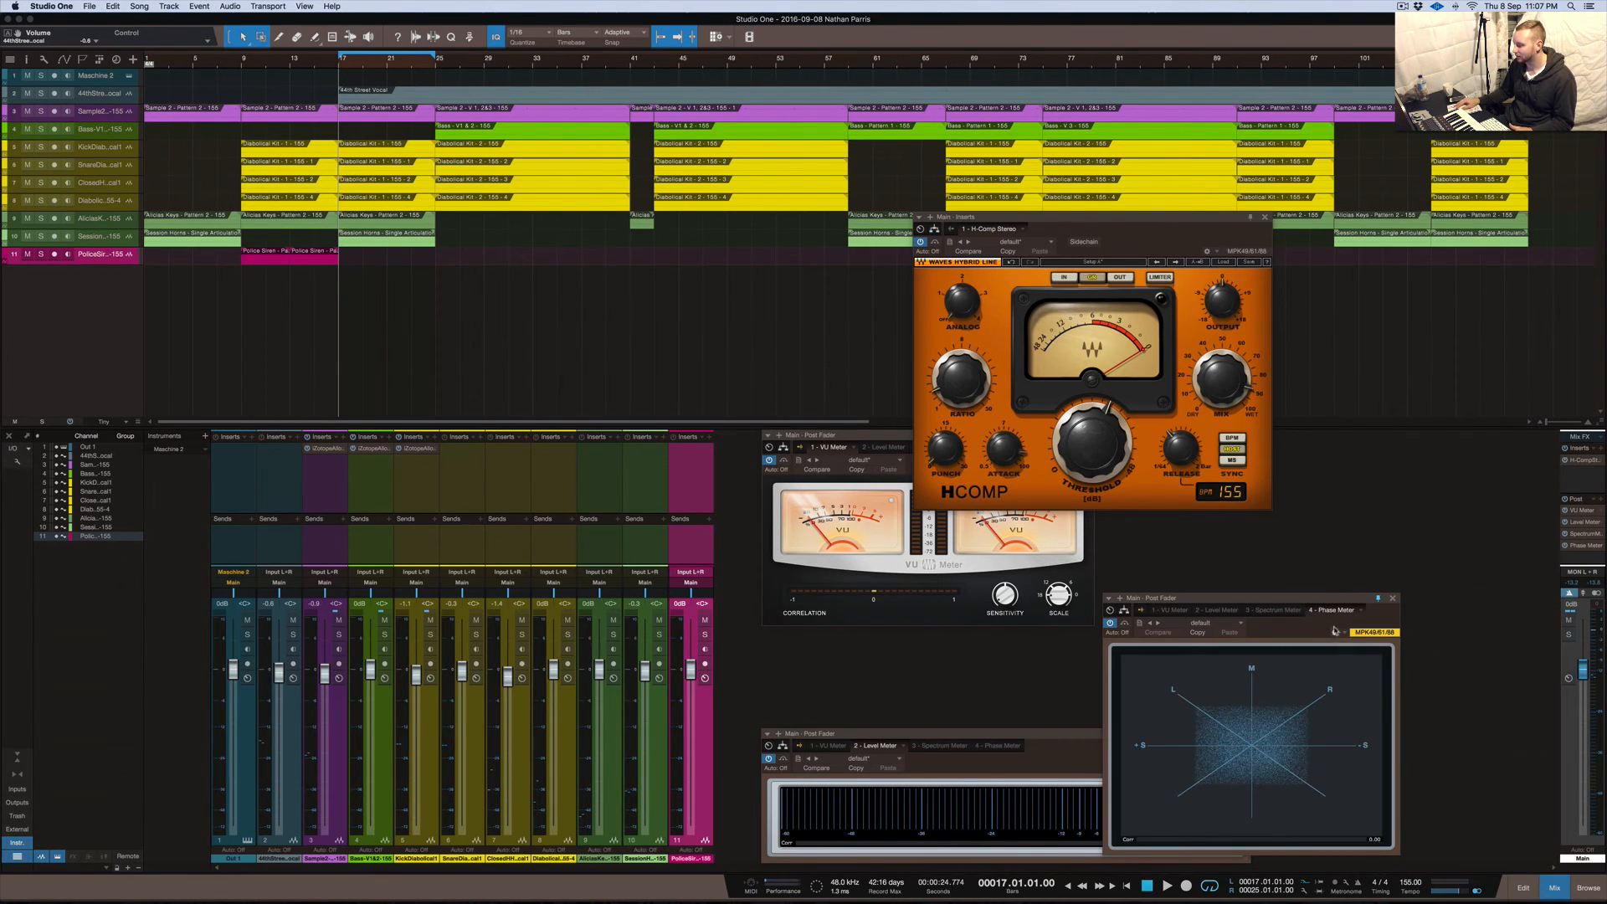
click(1393, 599)
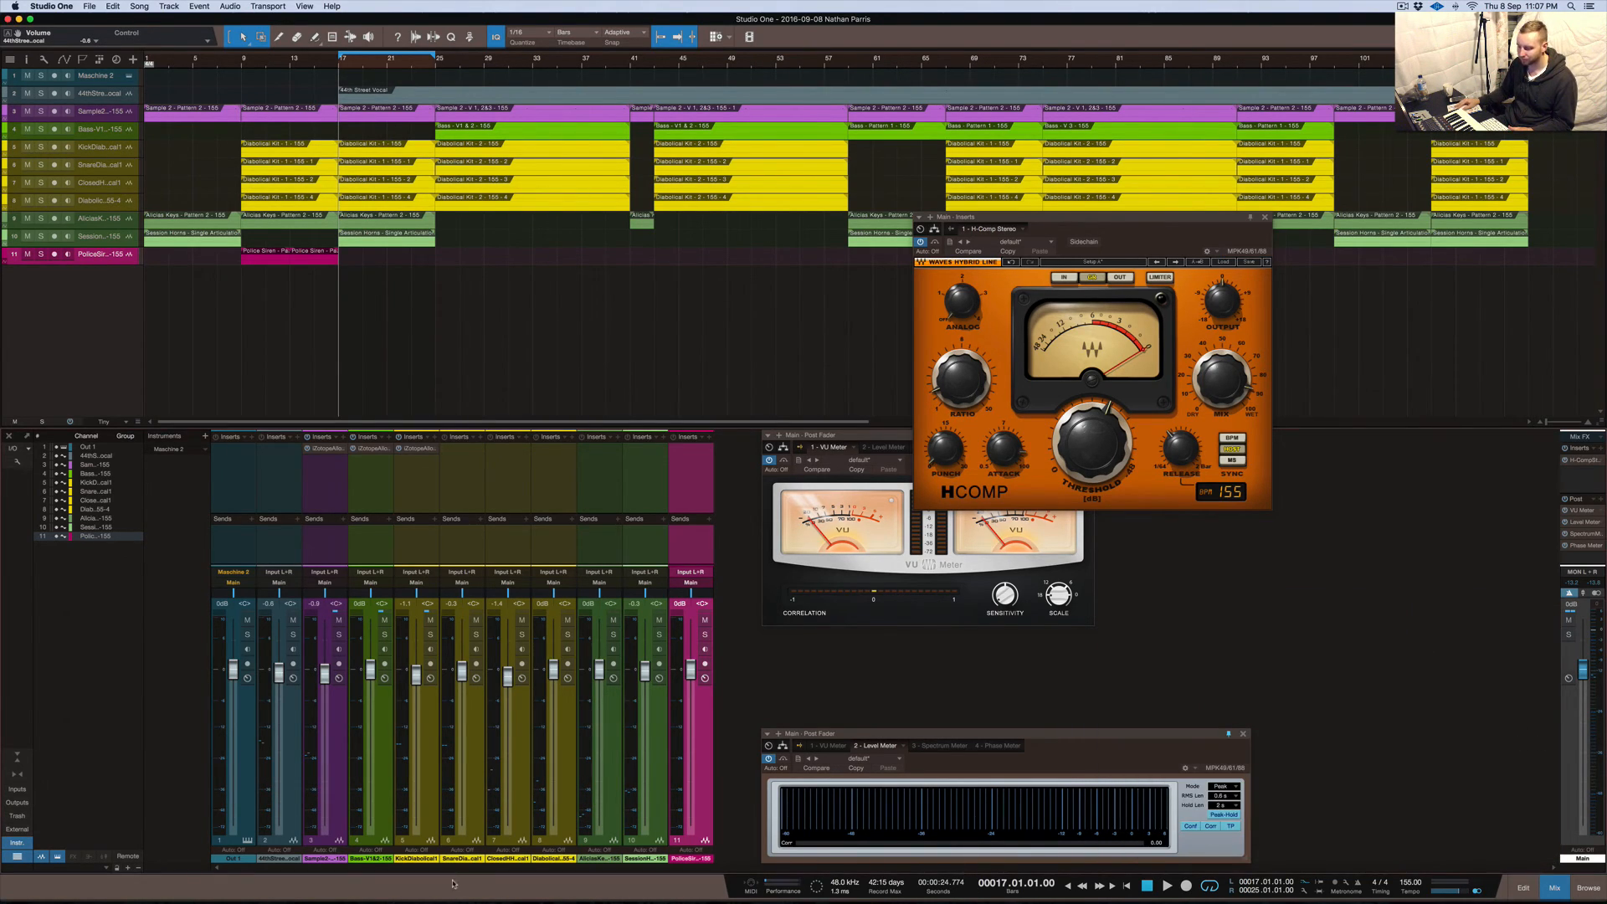
click(1580, 536)
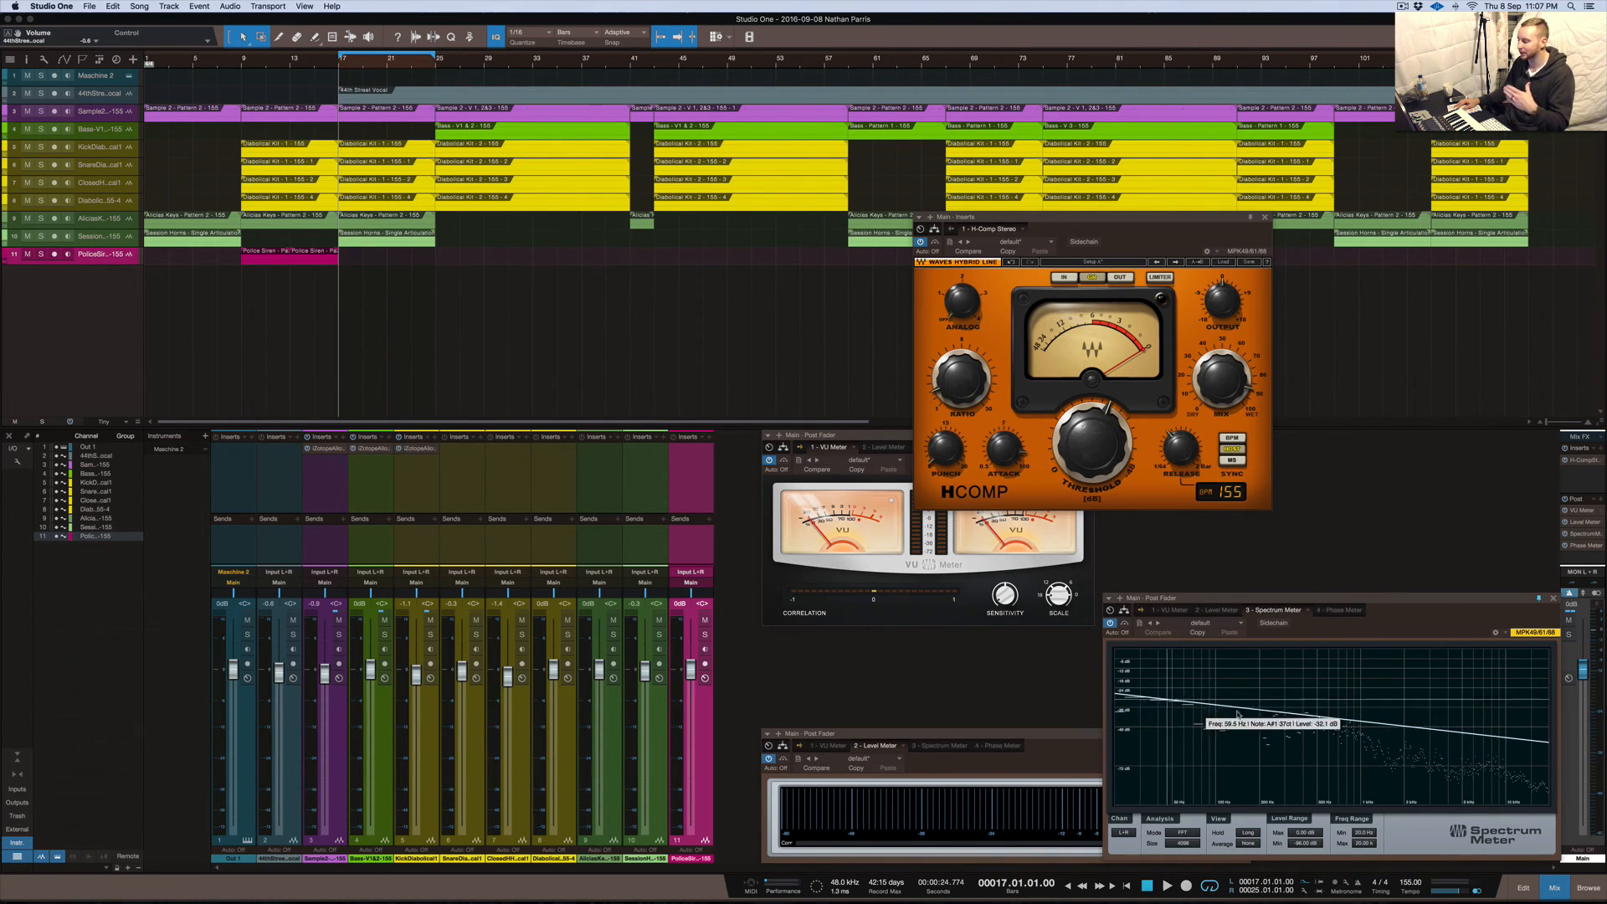
drag(1266, 721, 1331, 716)
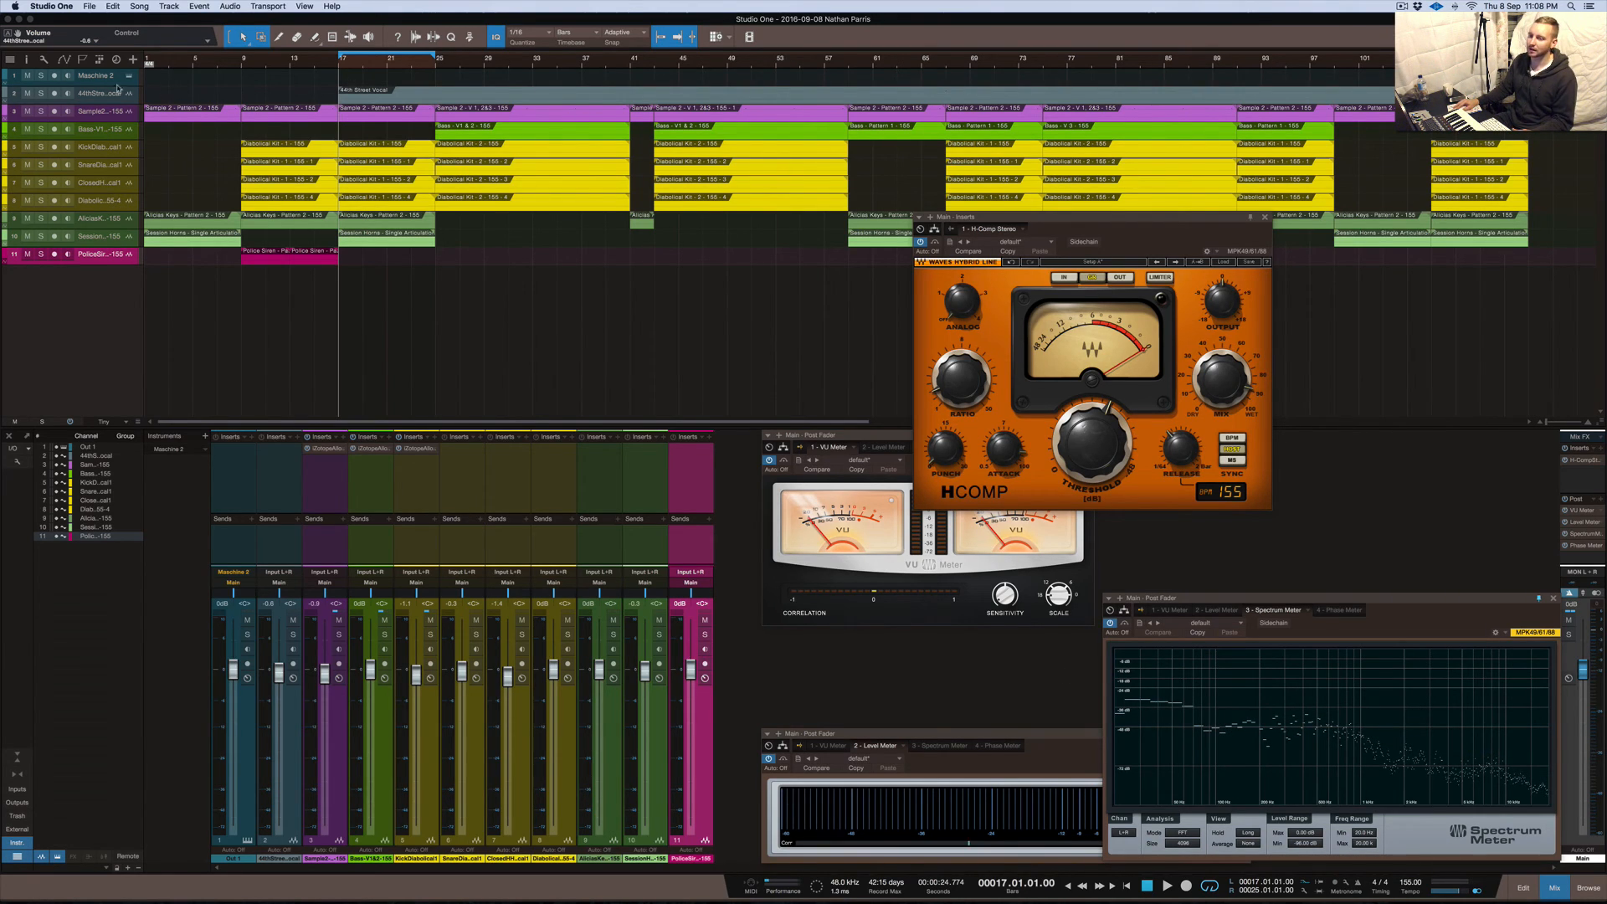
Mute the 44th Street vocal track and audition the loop without it
click(28, 93)
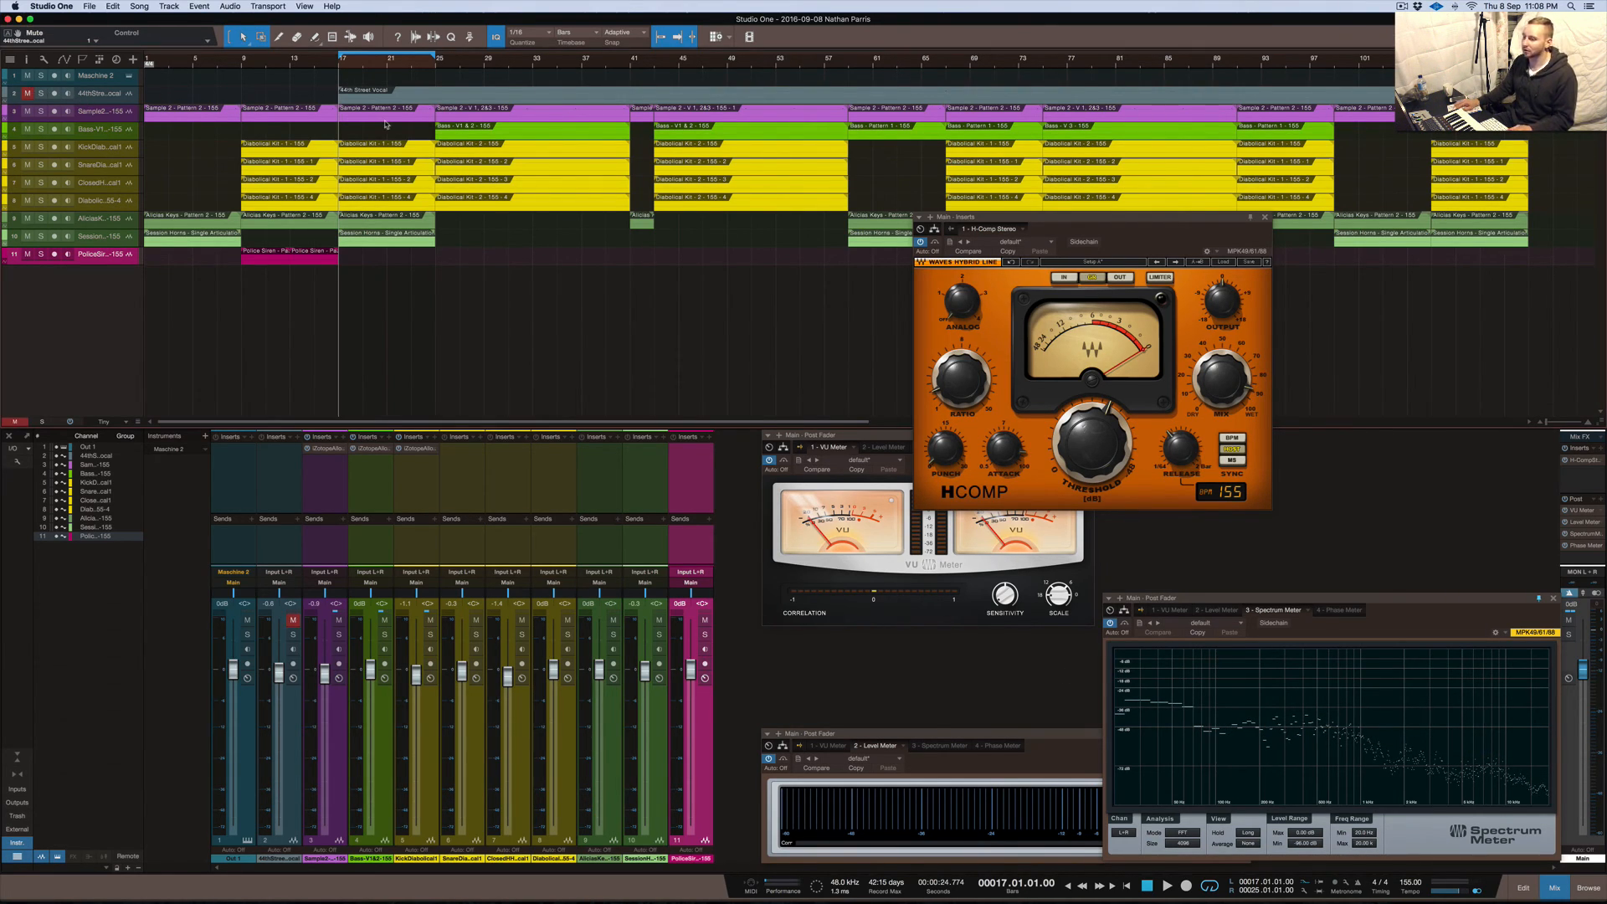
key(space)
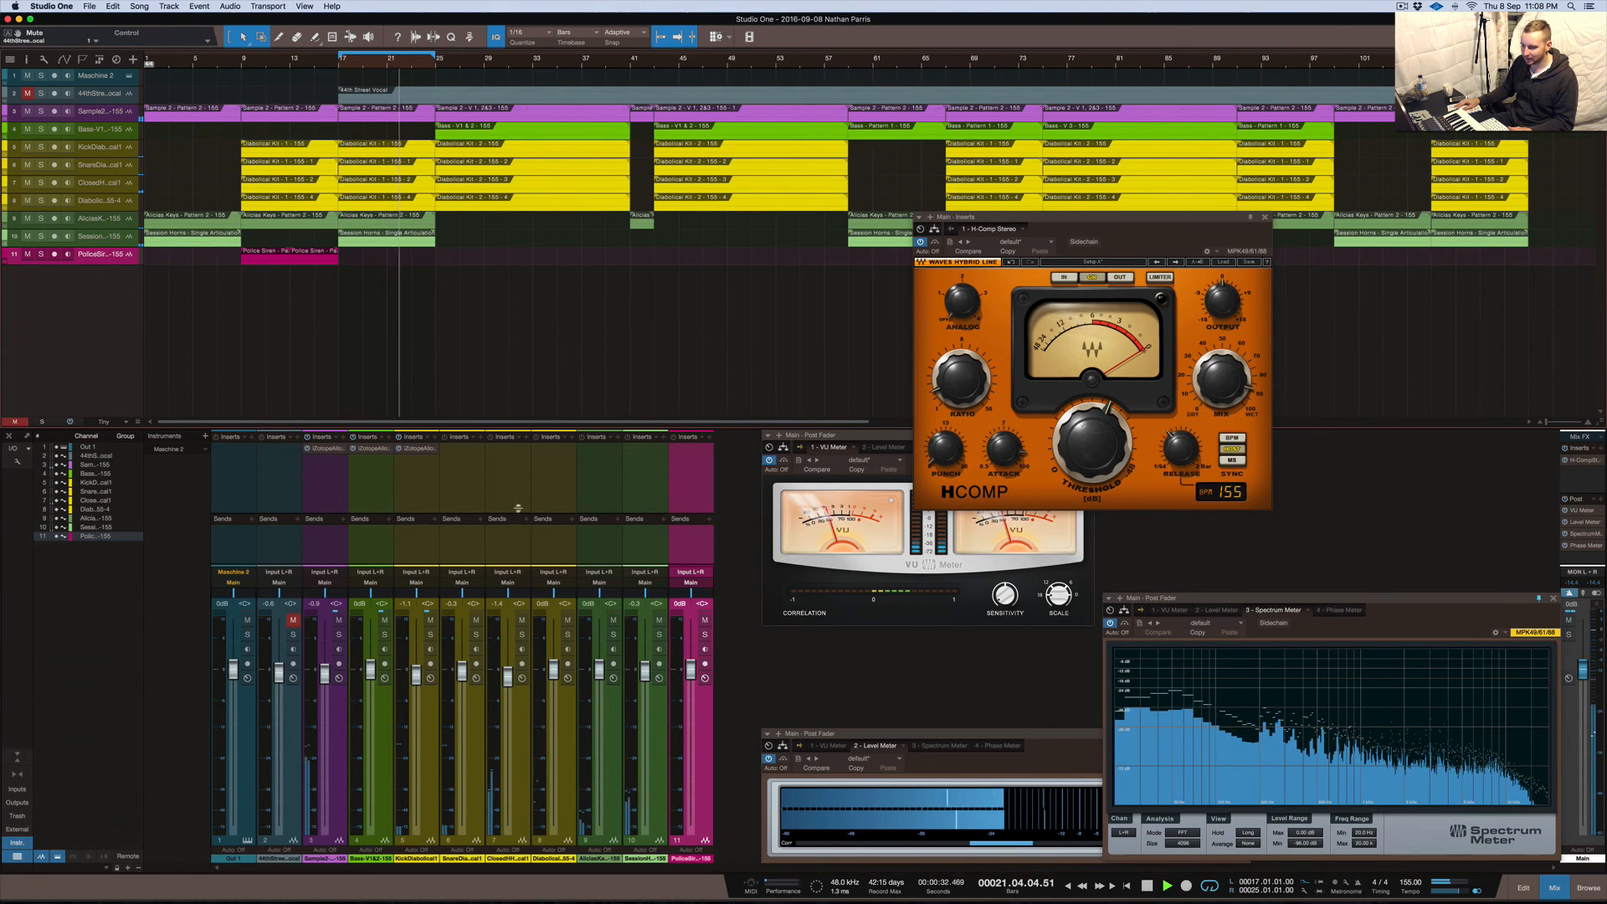
click(525, 439)
key(ctrl+Up)
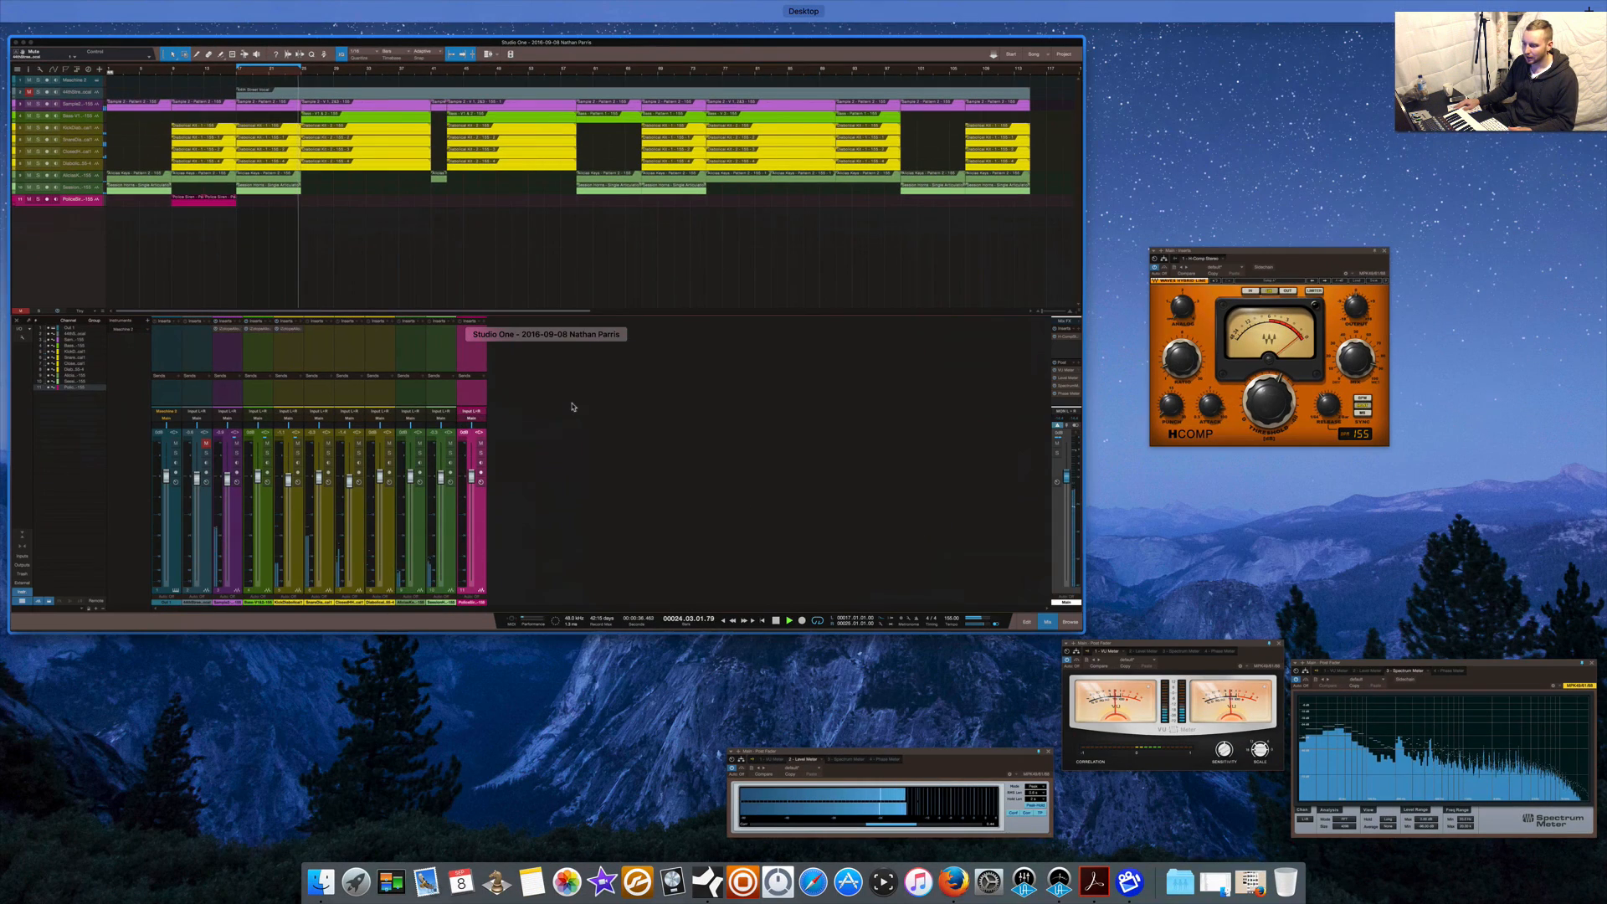
click(572, 407)
click(723, 480)
key(space)
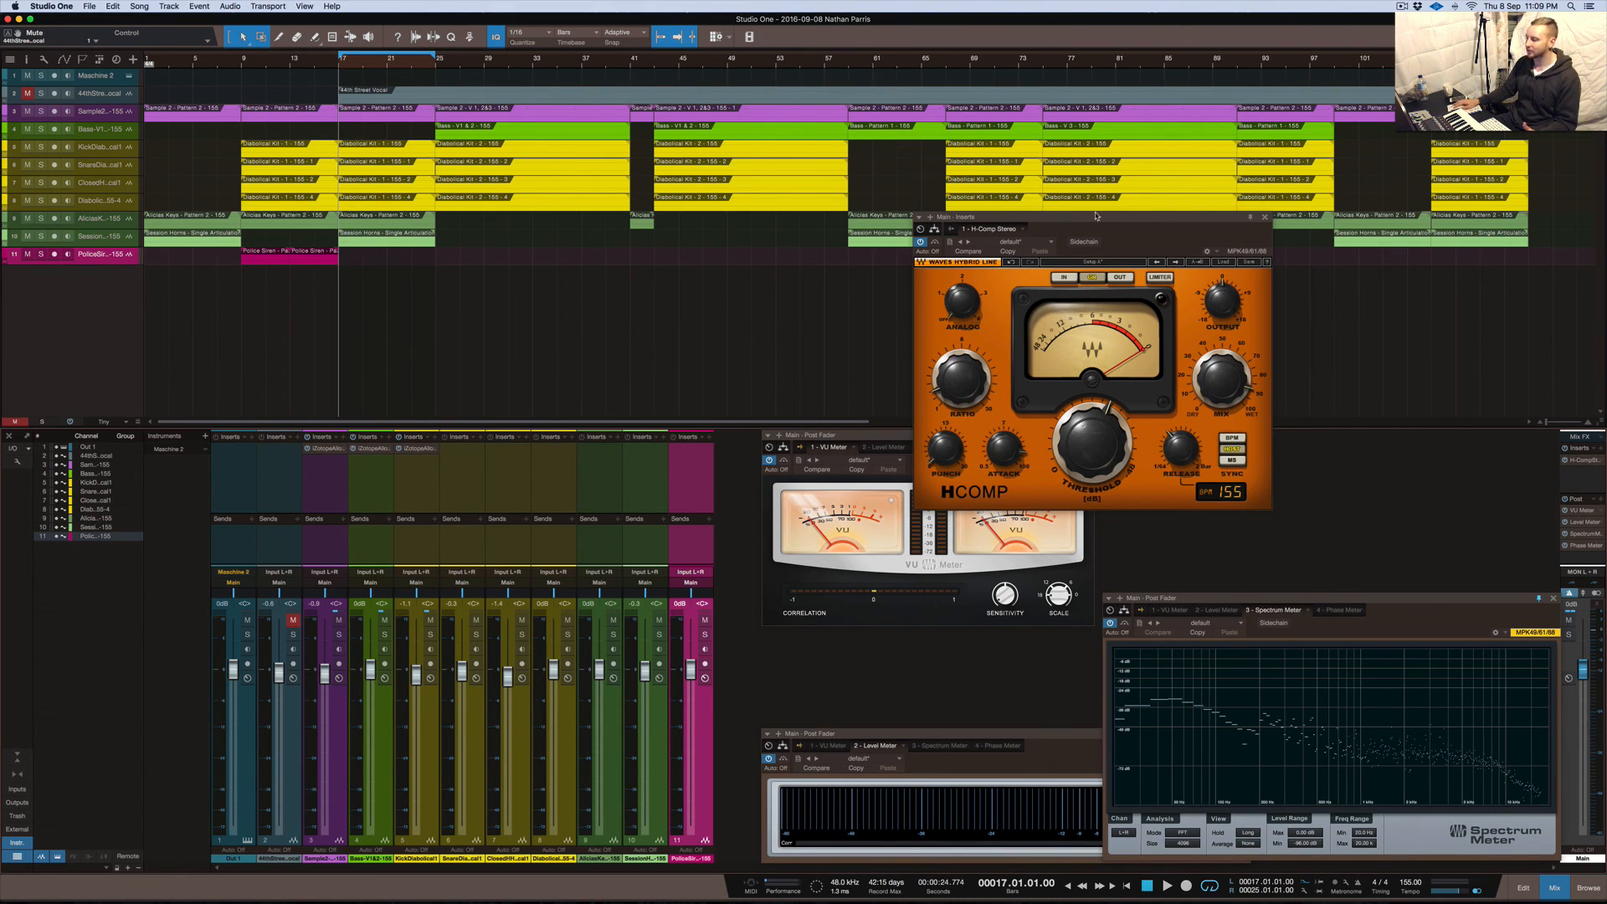
Place the H-Comp window directly above the Spectrum Meter window, clear of the arrangement tracks and the VU Meter
drag(1095, 217, 925, 125)
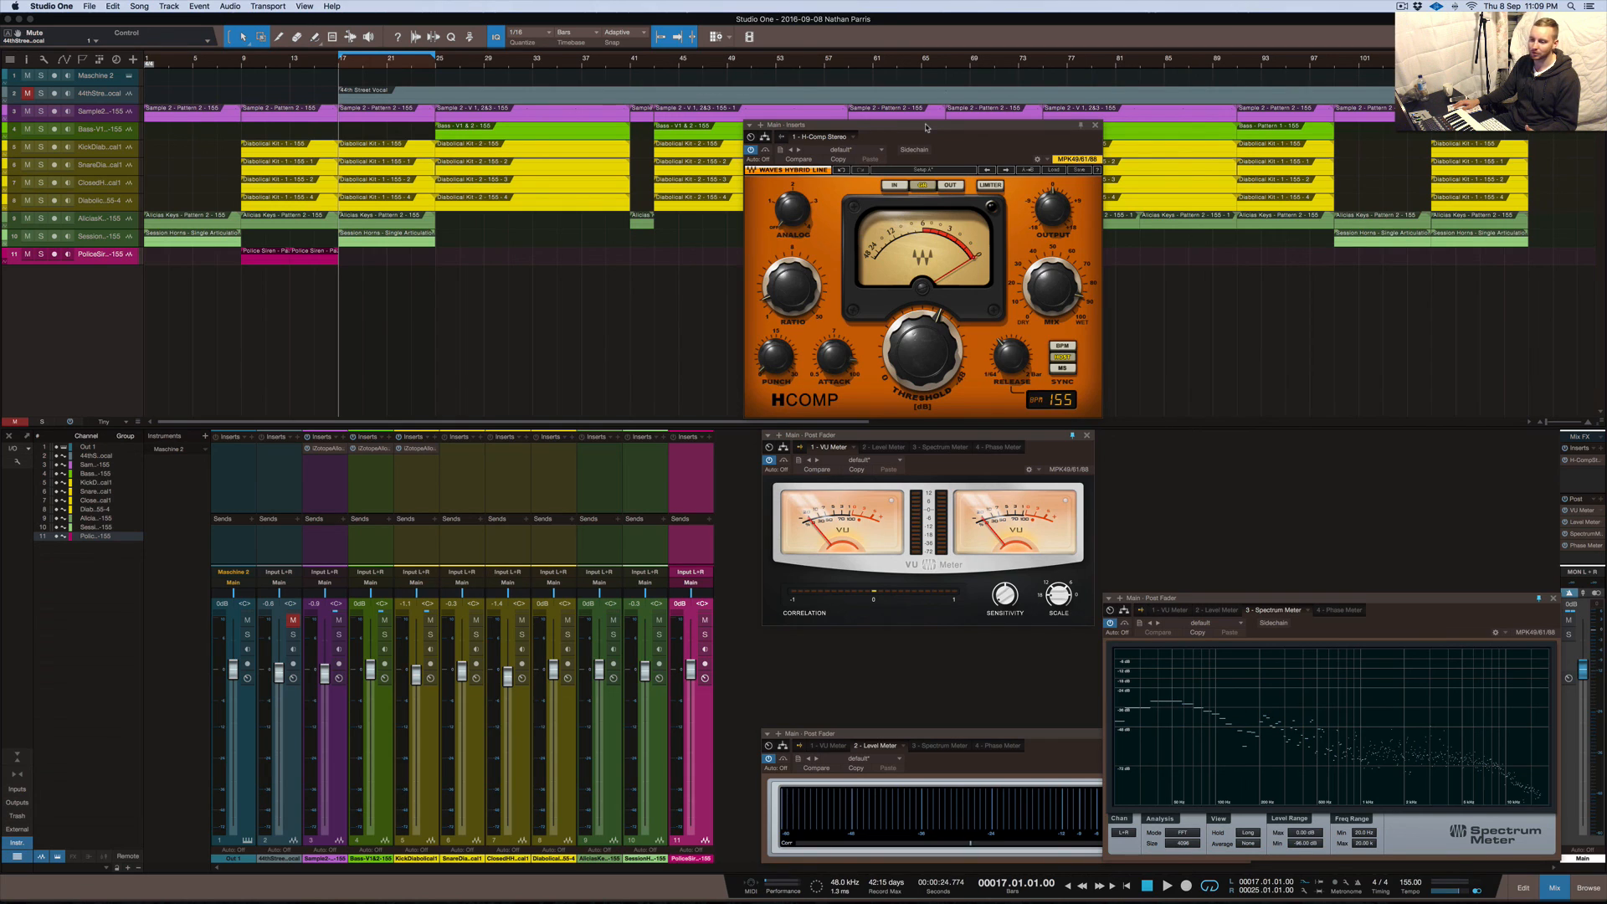
drag(925, 127, 1286, 300)
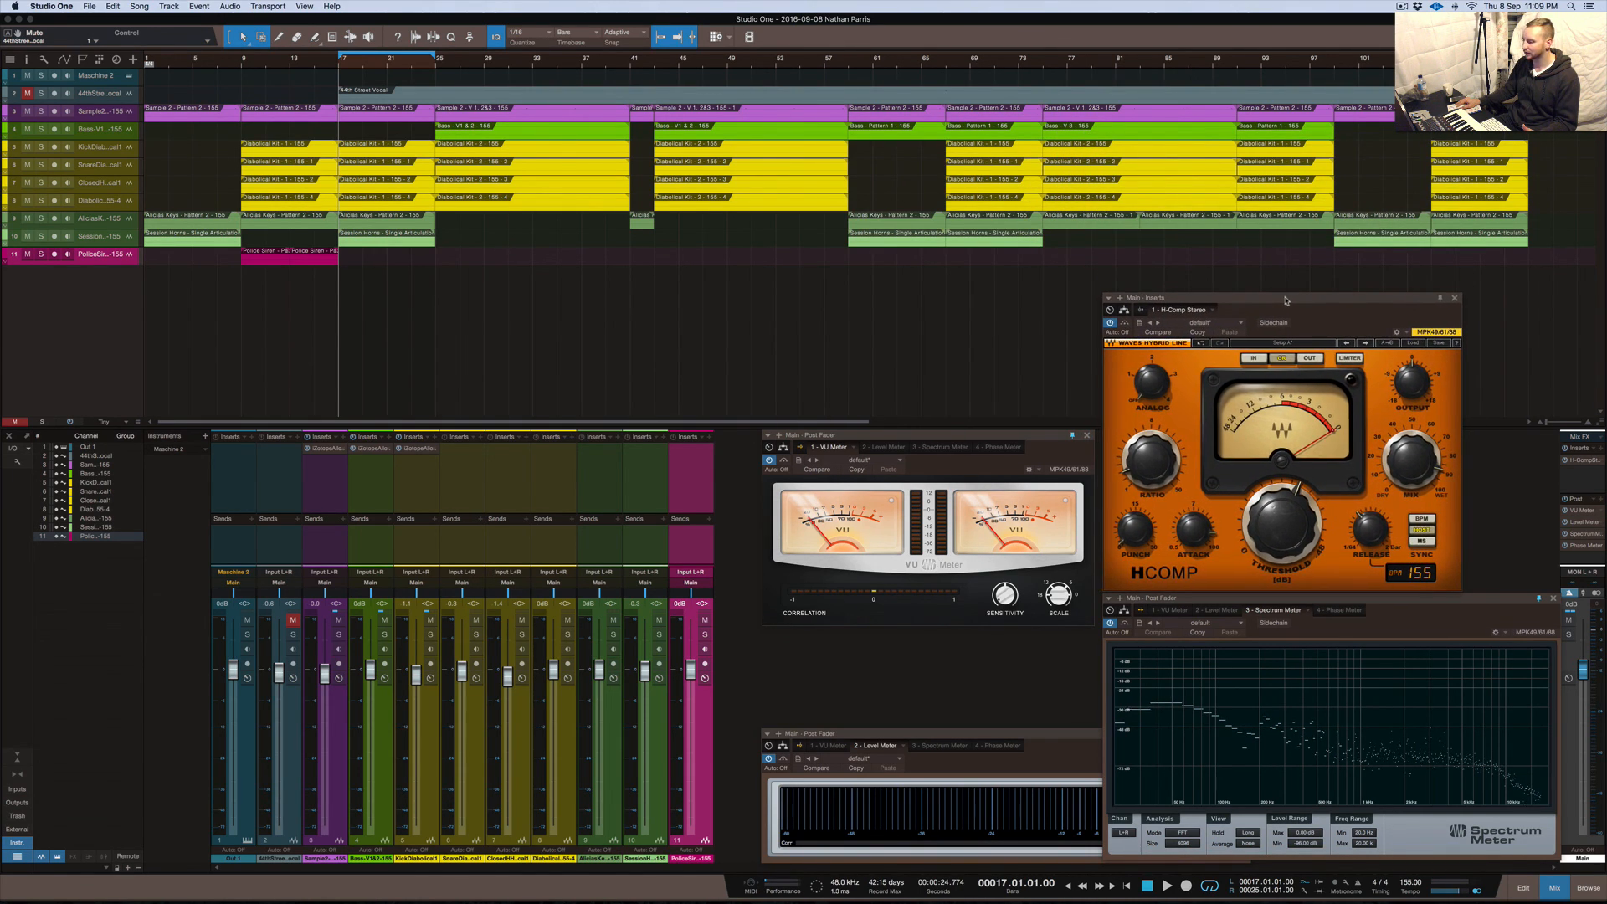